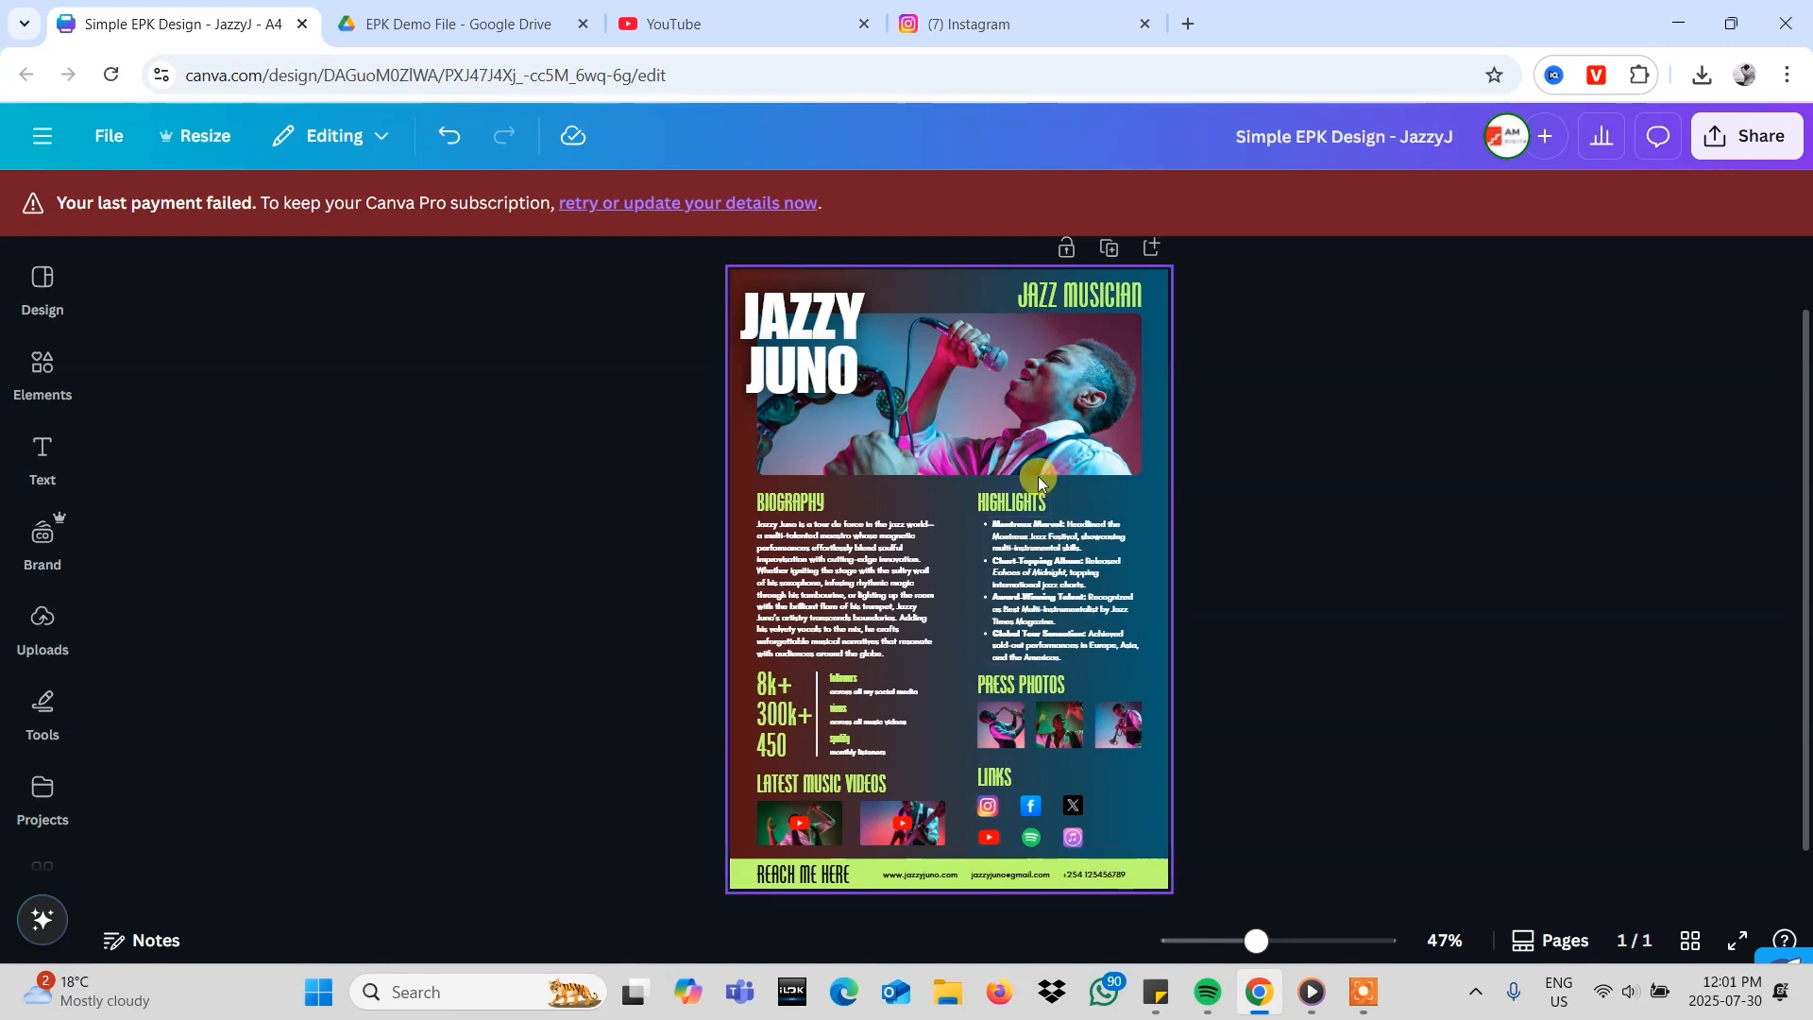
- Review the finished Jazzy Juno page and add a new blank page after it
{"action": "scroll", "coordinate": [1039, 476], "scroll_direction": "up", "scroll_amount": 1}
{"action": "scroll", "coordinate": [1039, 476], "scroll_direction": "down", "scroll_amount": 1}
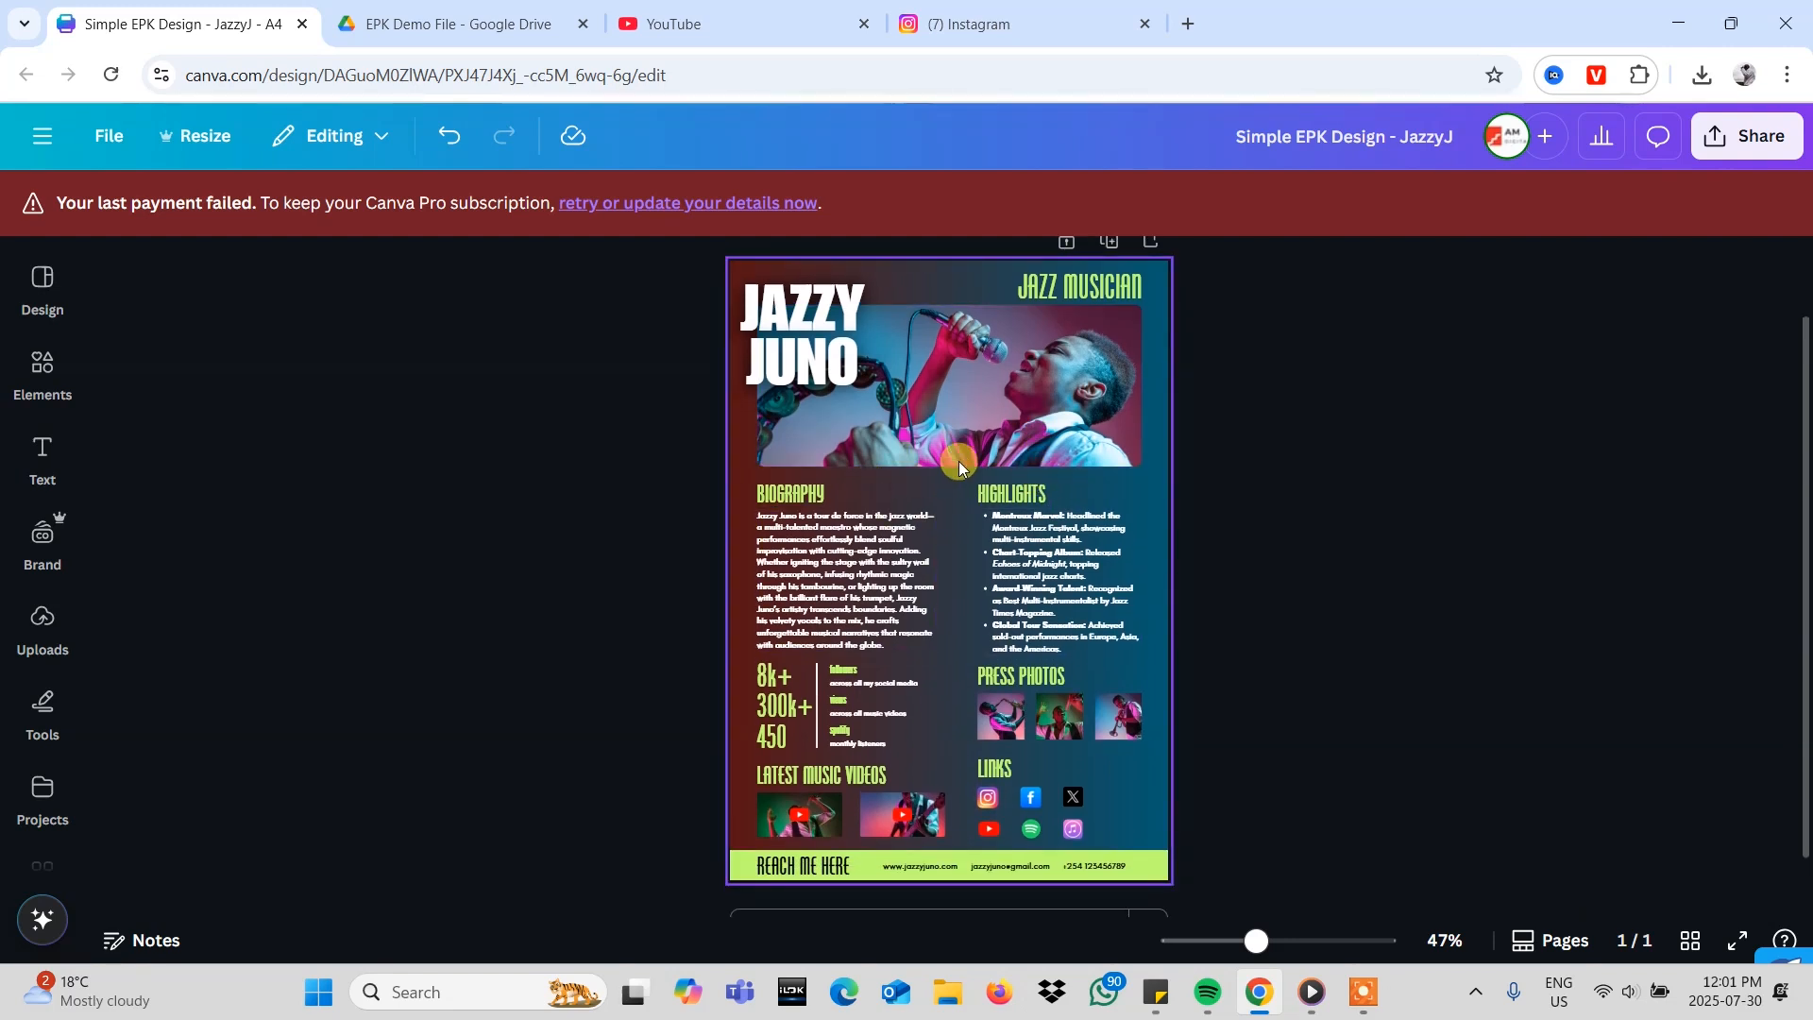
{"action": "scroll", "coordinate": [886, 429], "scroll_direction": "up", "scroll_amount": 2}
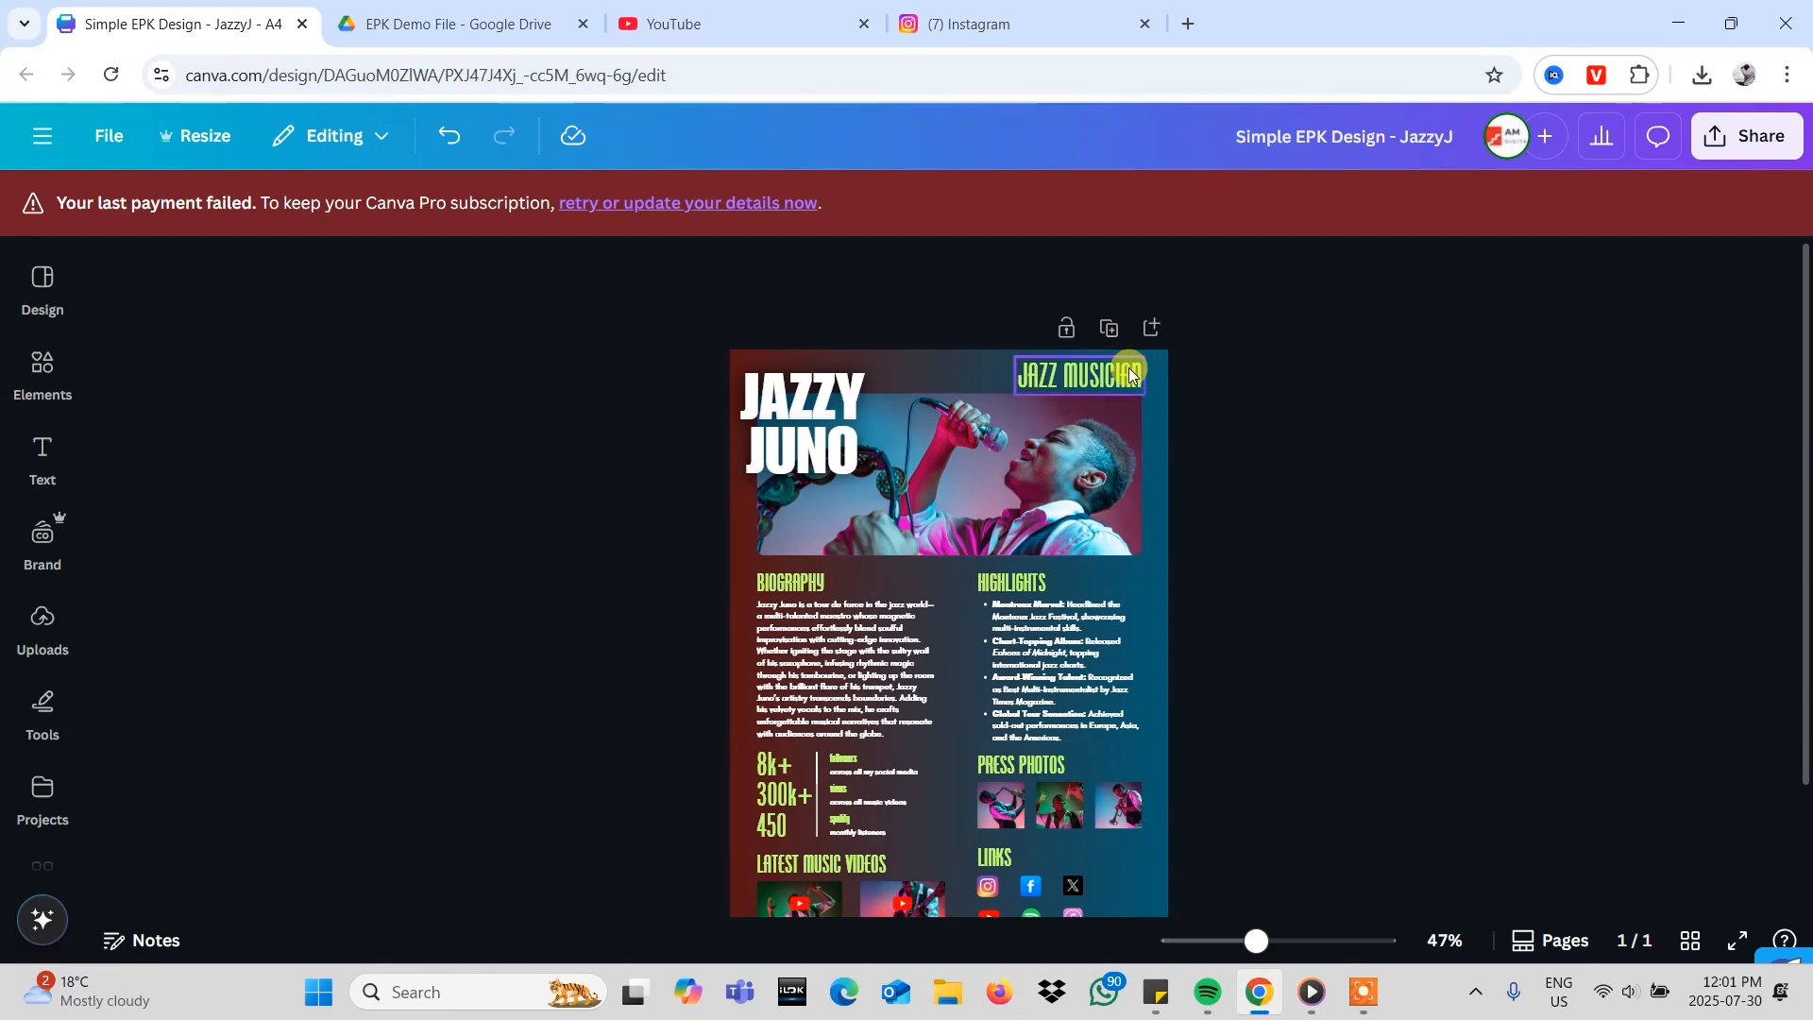
{"action": "scroll", "coordinate": [1028, 376], "scroll_direction": "down", "scroll_amount": 1}
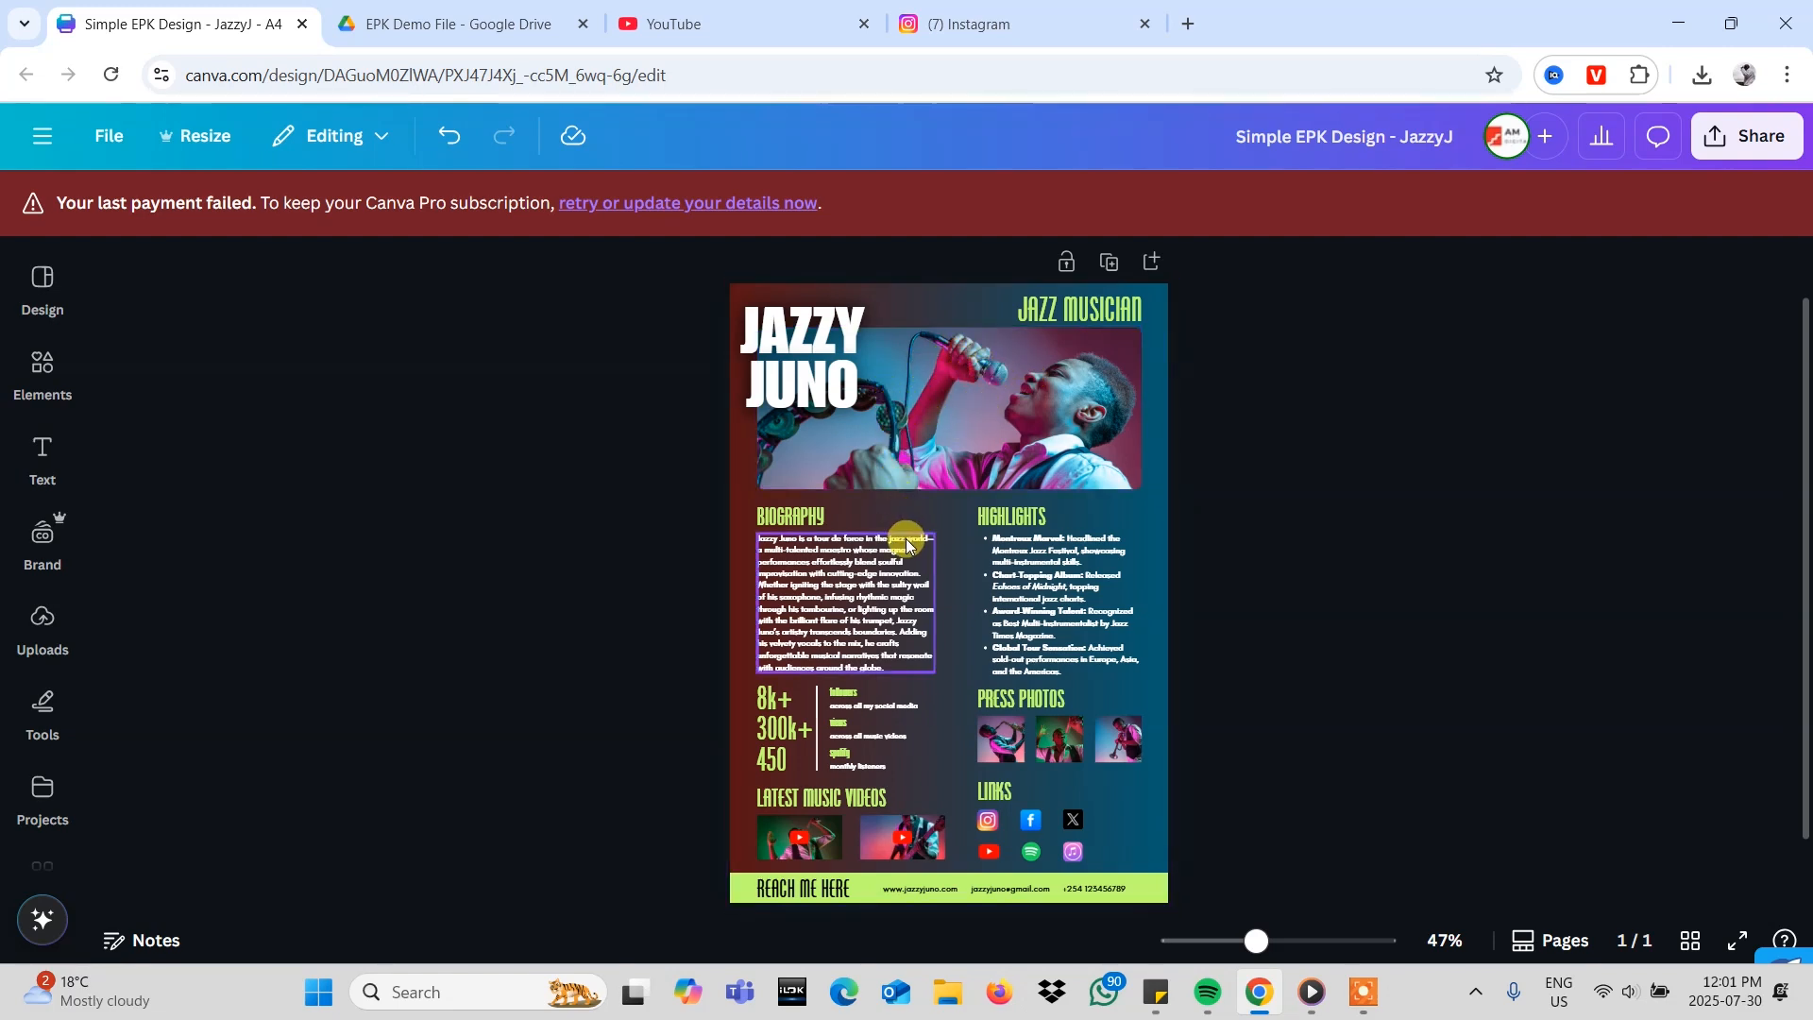
{"action": "scroll", "coordinate": [1039, 513], "scroll_direction": "up", "scroll_amount": 1}
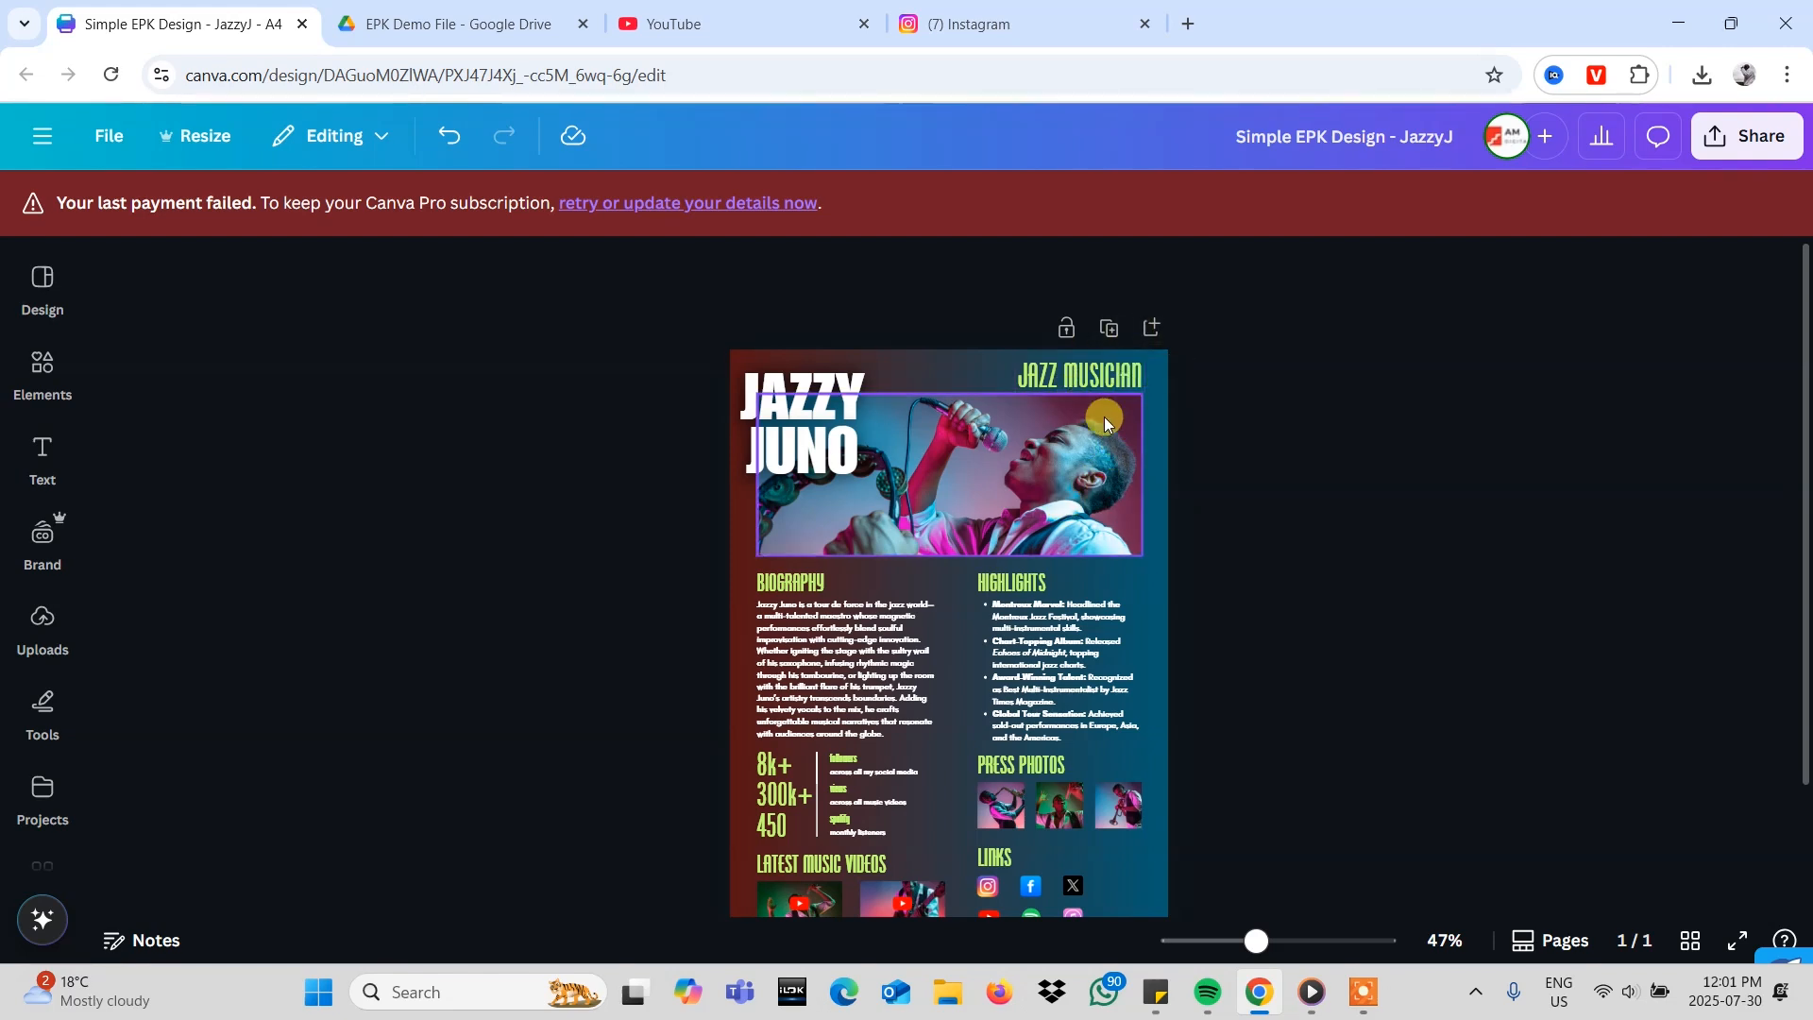
{"action": "left_click", "coordinate": [1151, 329]}
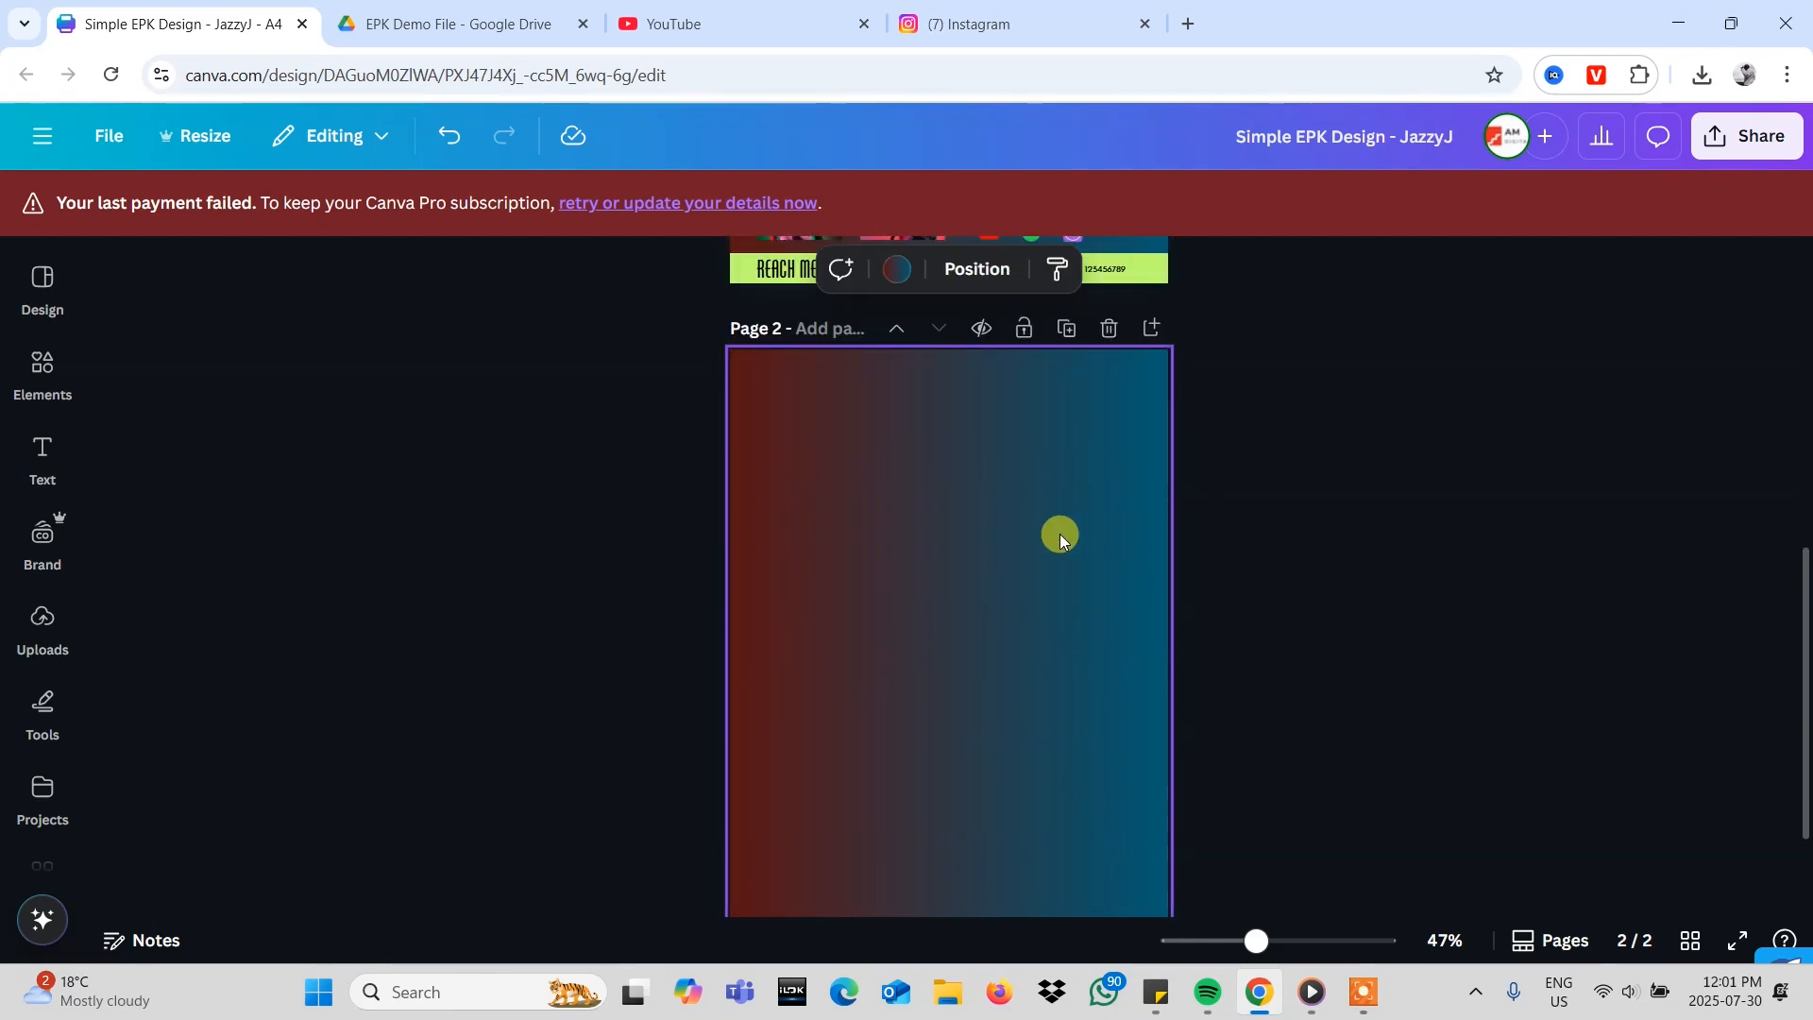
- Set the page 2 background to the default blue-to-purple linear gradient (#004aad, #cb6ce6)
{"action": "scroll", "coordinate": [1060, 535], "scroll_direction": "up", "scroll_amount": 6}
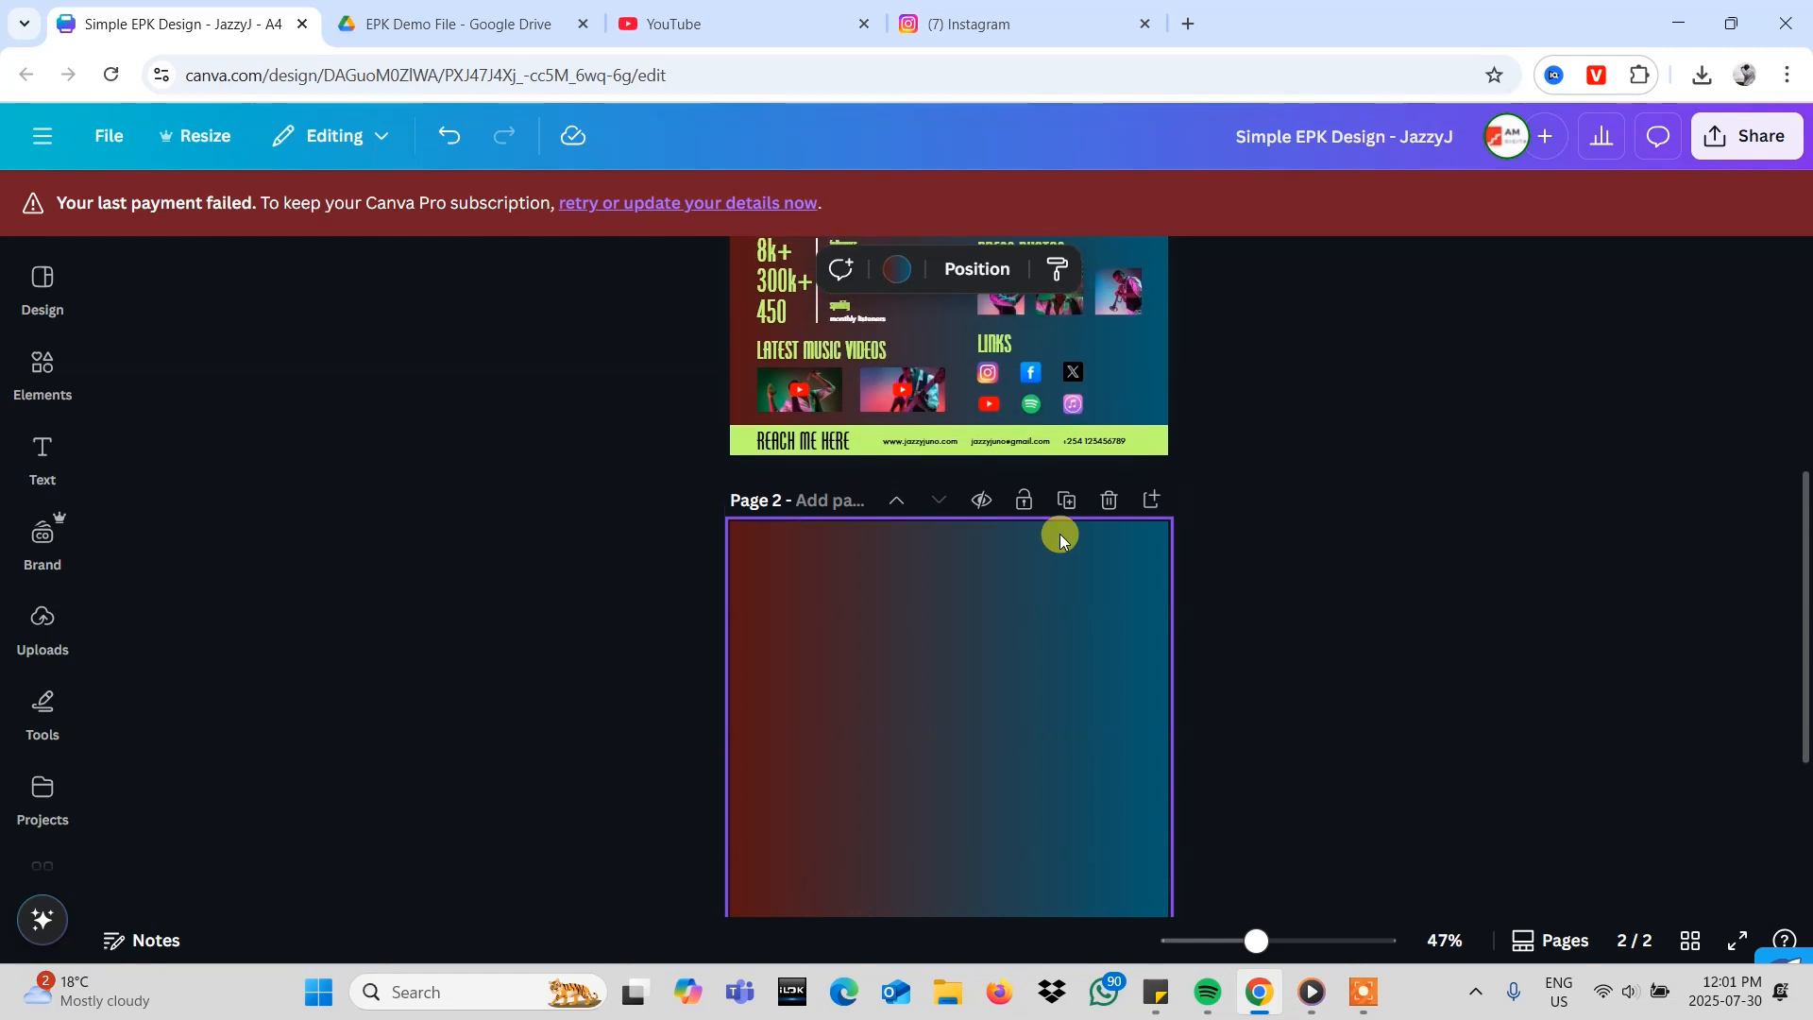
{"action": "scroll", "coordinate": [1060, 535], "scroll_direction": "up", "scroll_amount": 2}
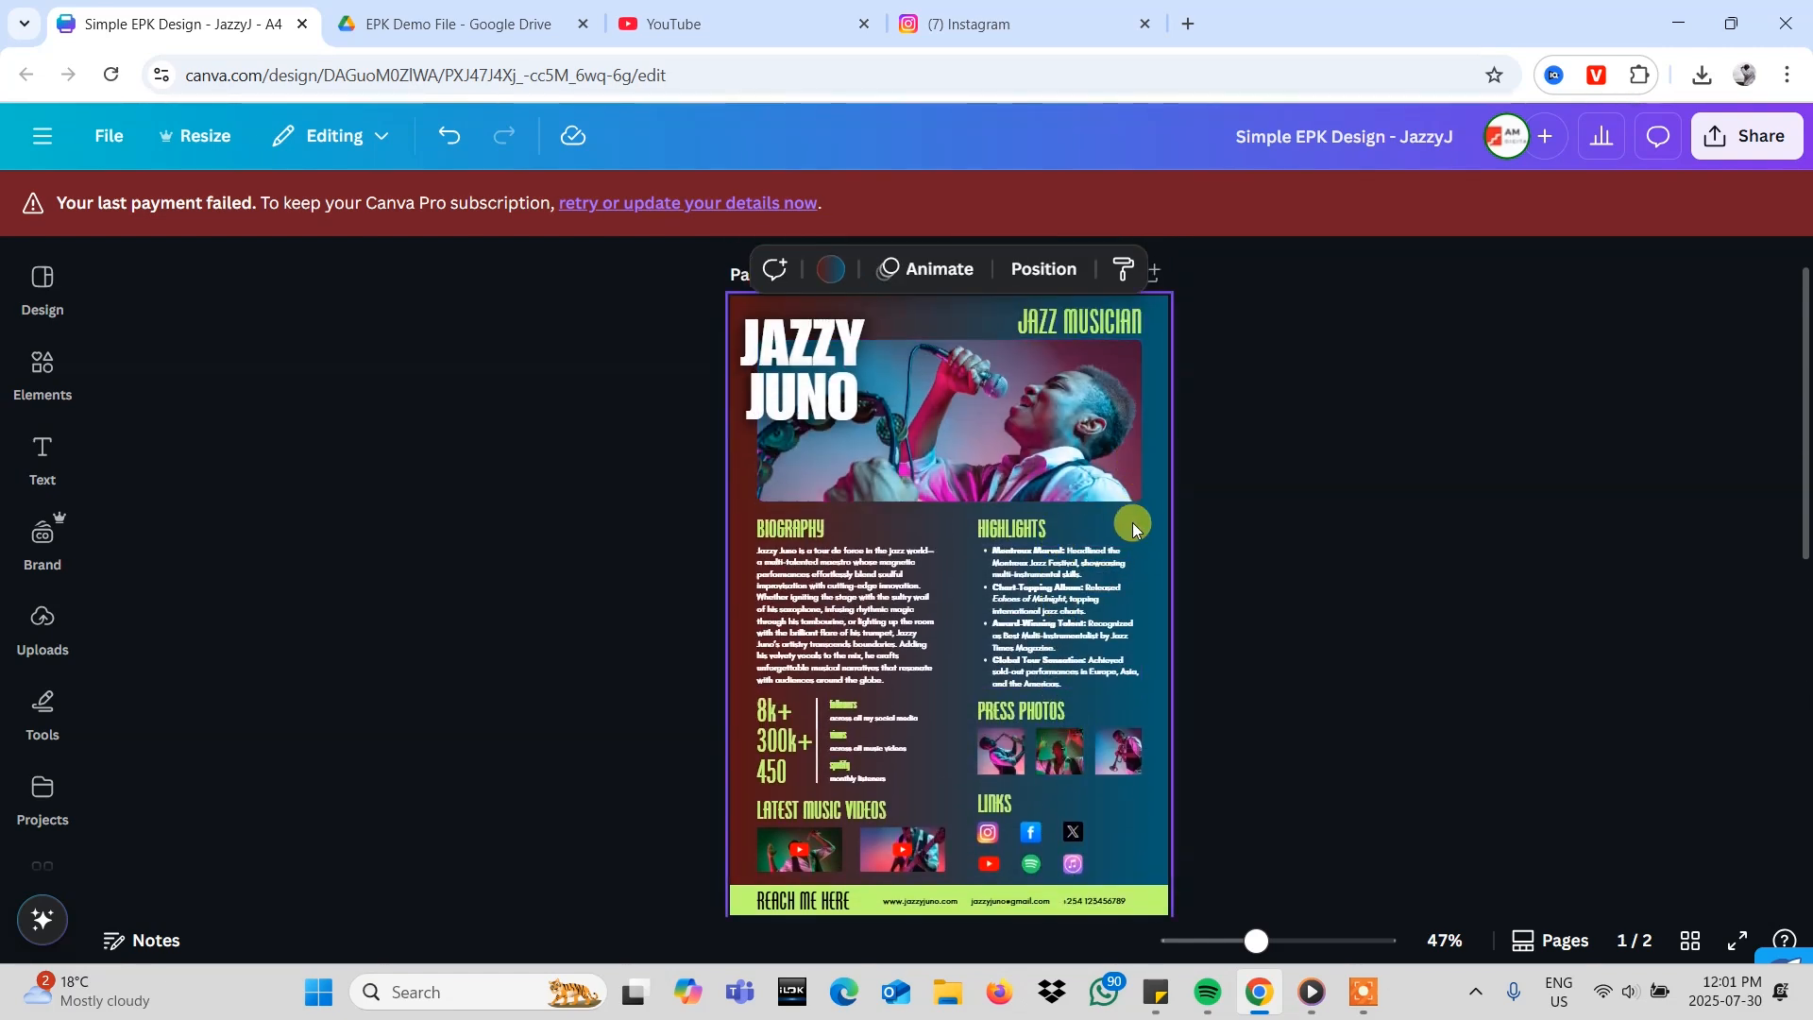
{"action": "scroll", "coordinate": [1139, 502], "scroll_direction": "down", "scroll_amount": 7}
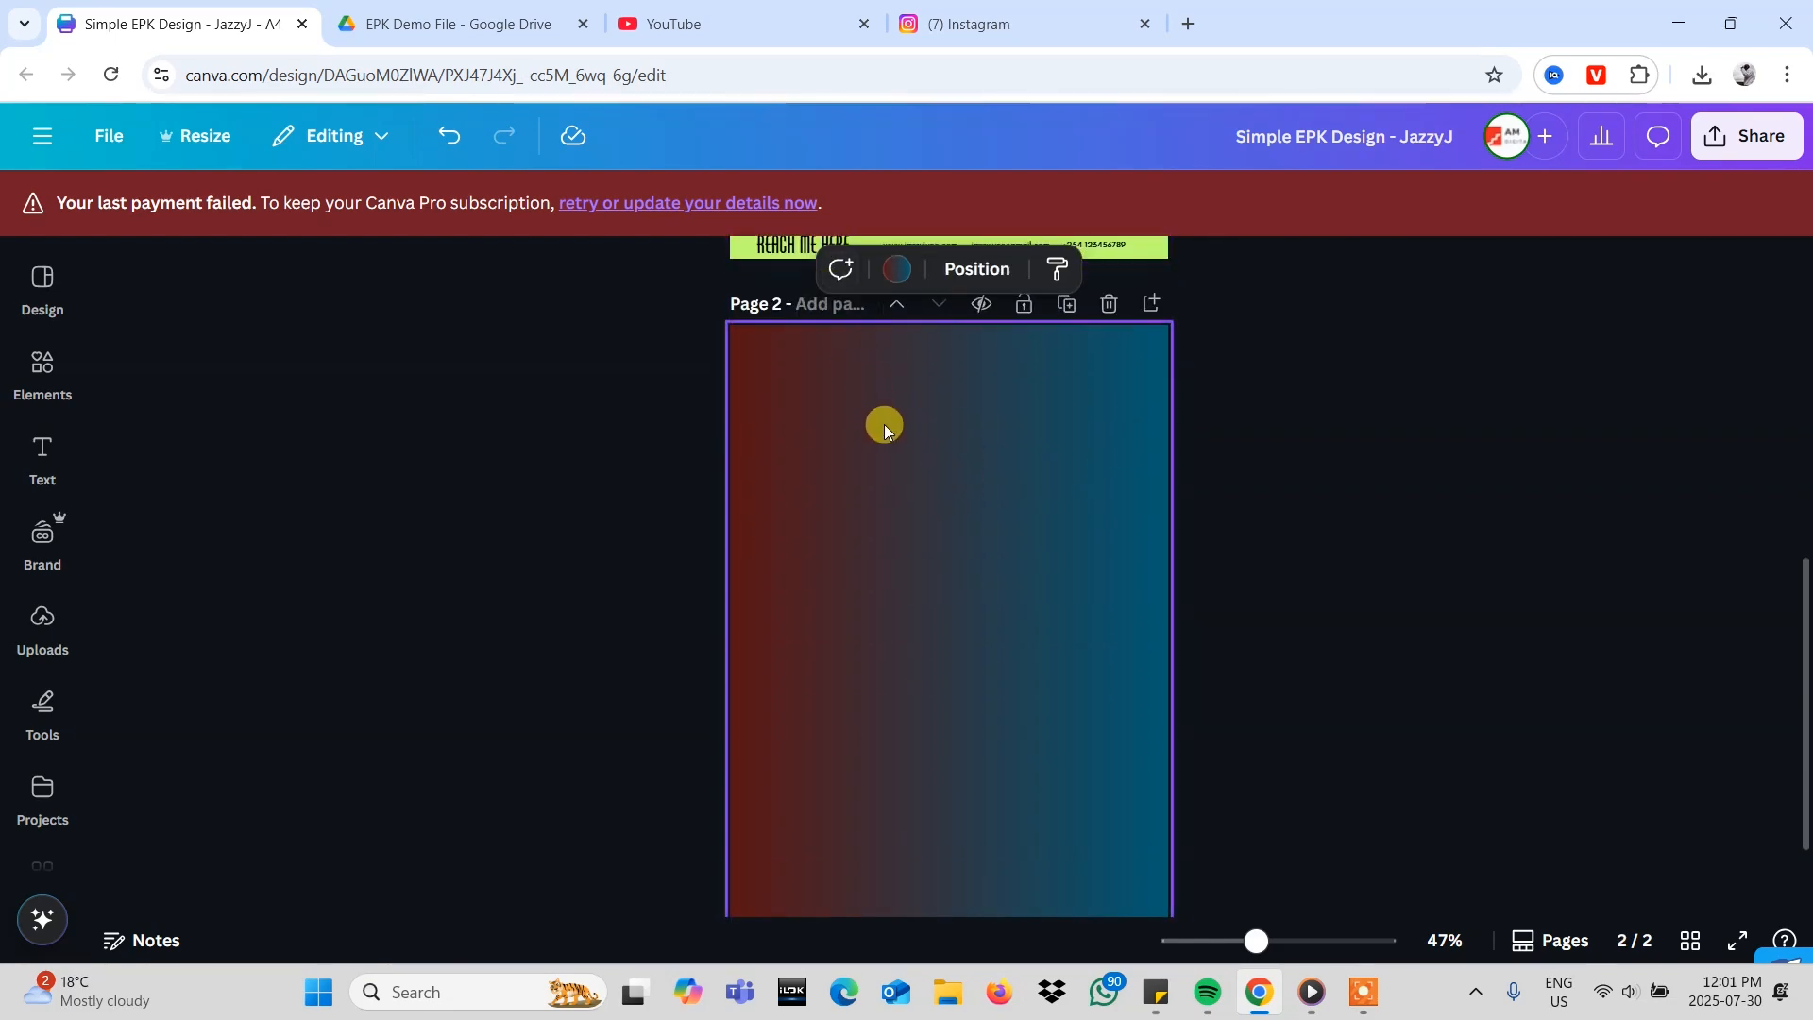
{"action": "left_click", "coordinate": [891, 271]}
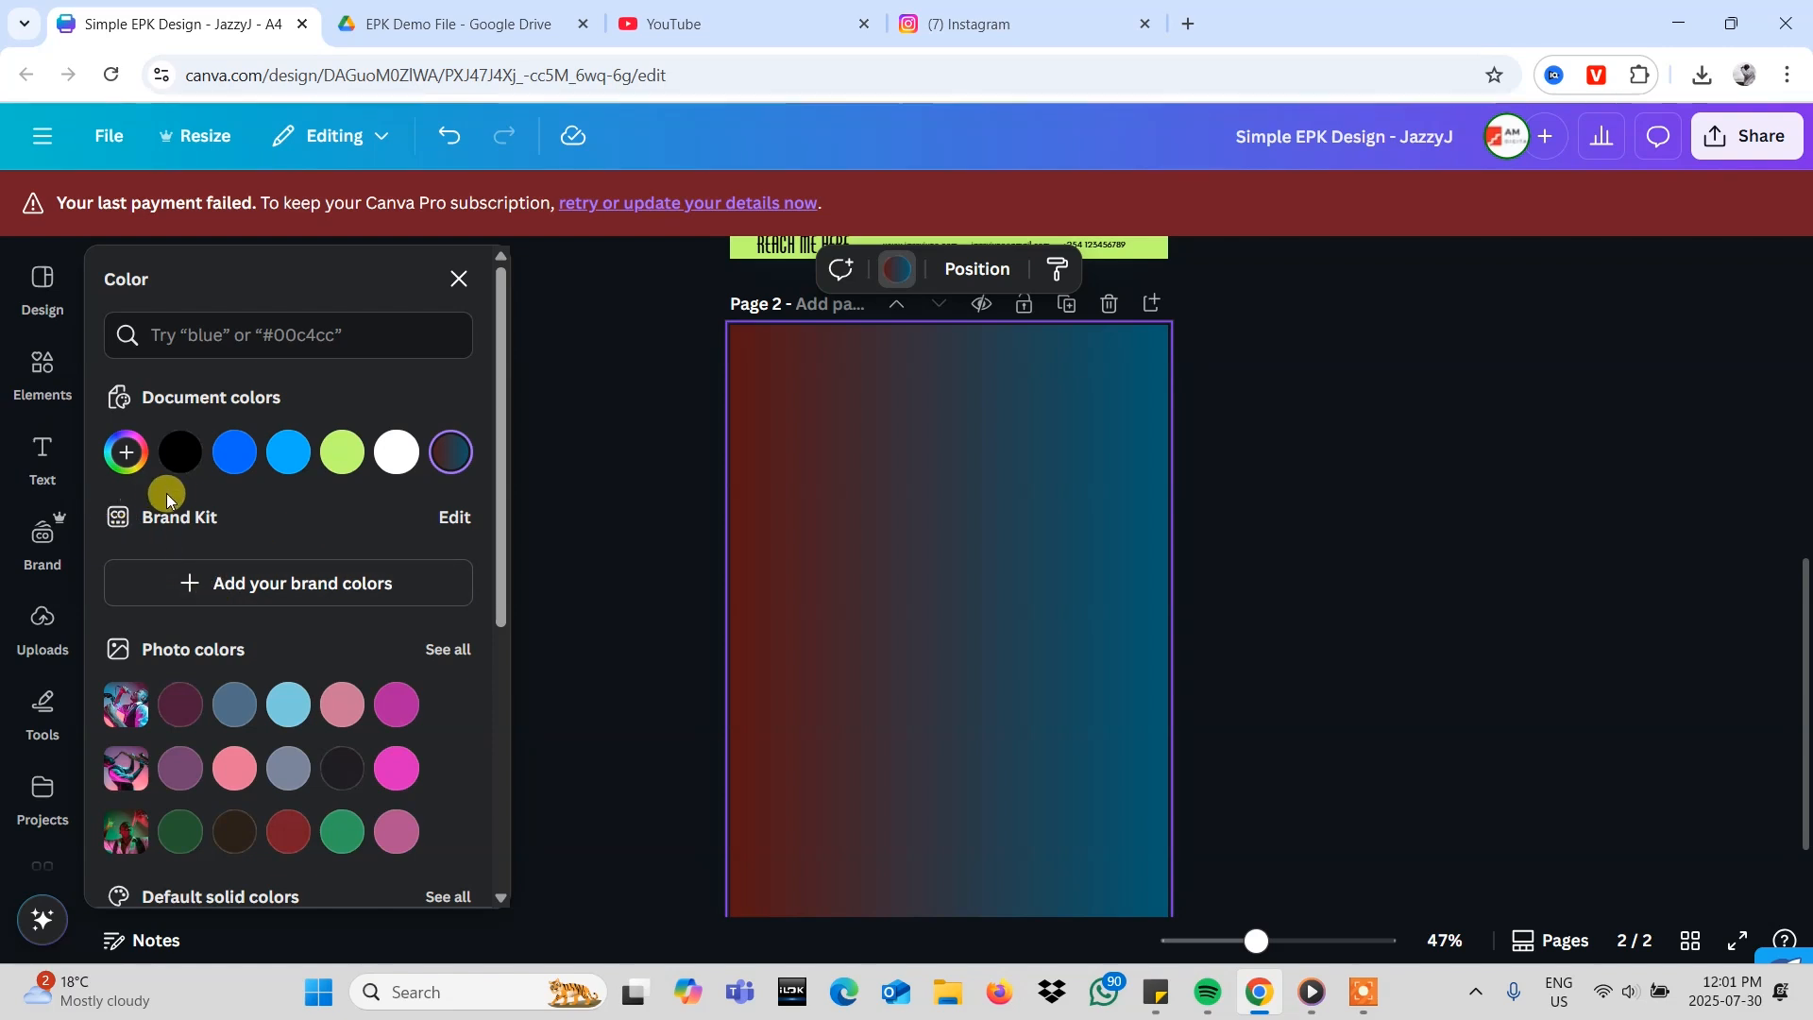
{"action": "scroll", "coordinate": [219, 588], "scroll_direction": "down", "scroll_amount": 3}
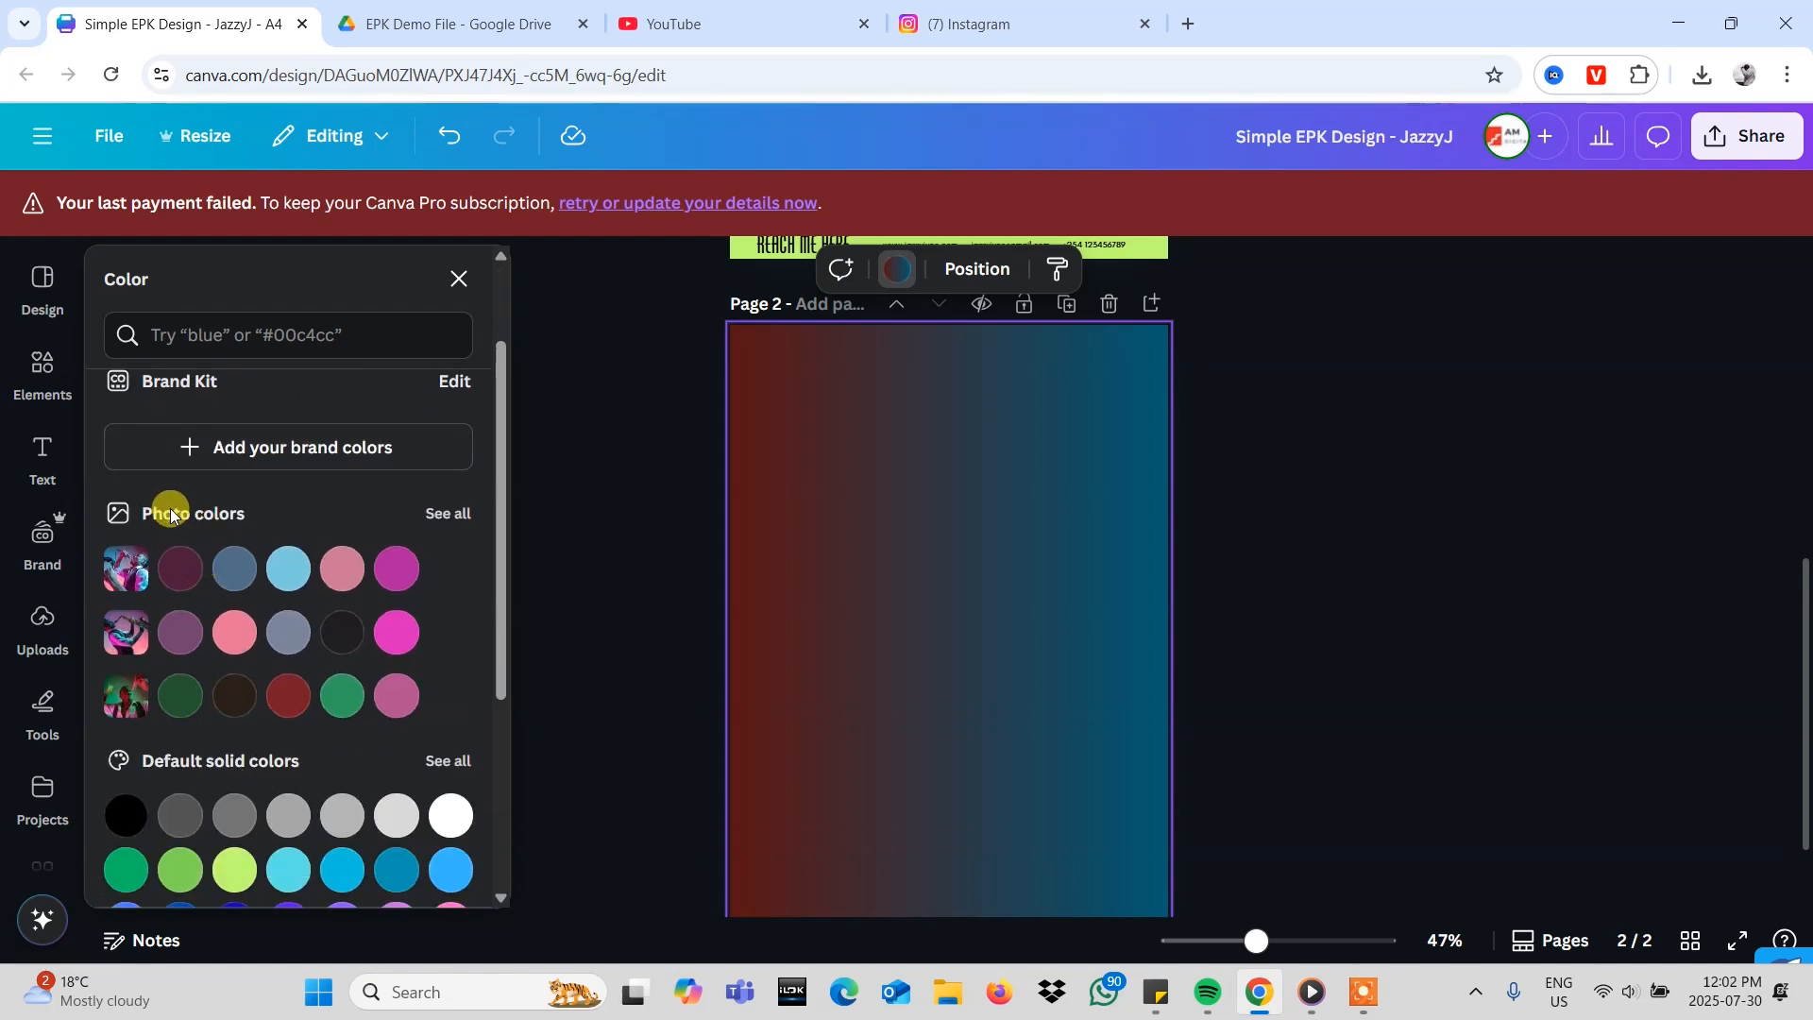
{"action": "scroll", "coordinate": [216, 595], "scroll_direction": "down", "scroll_amount": 3}
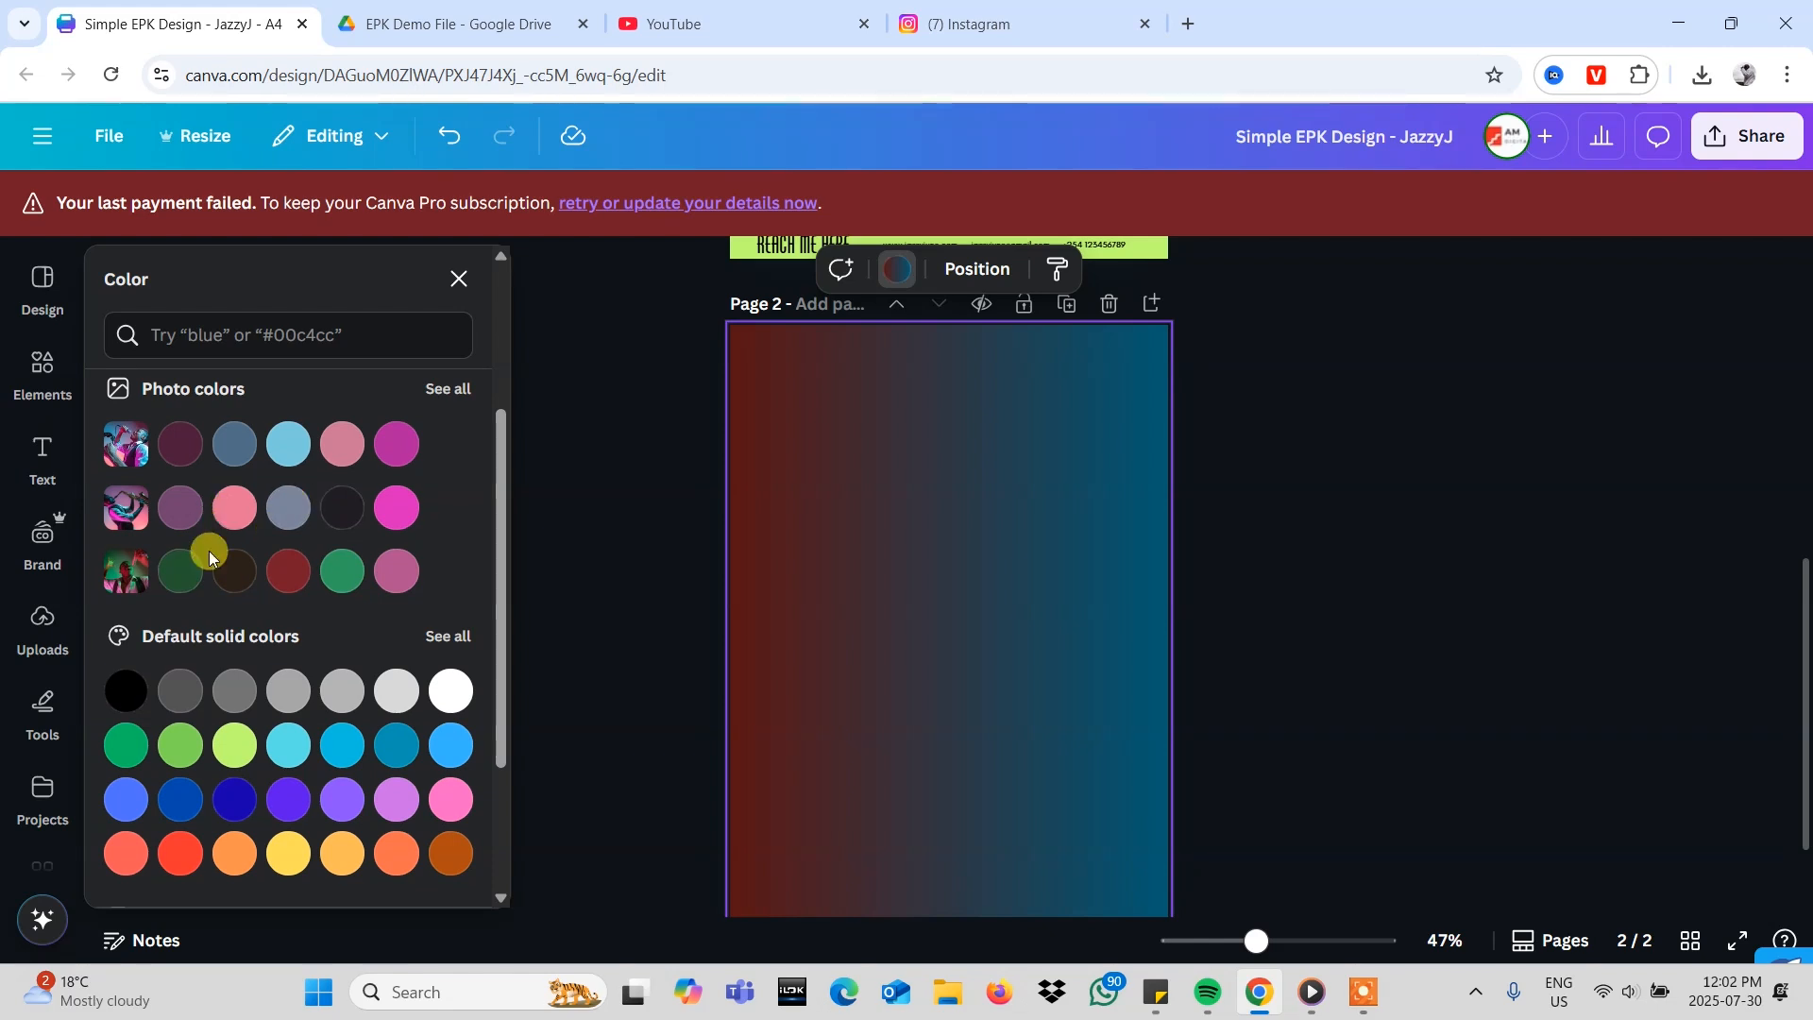
{"action": "scroll", "coordinate": [208, 552], "scroll_direction": "down", "scroll_amount": 5}
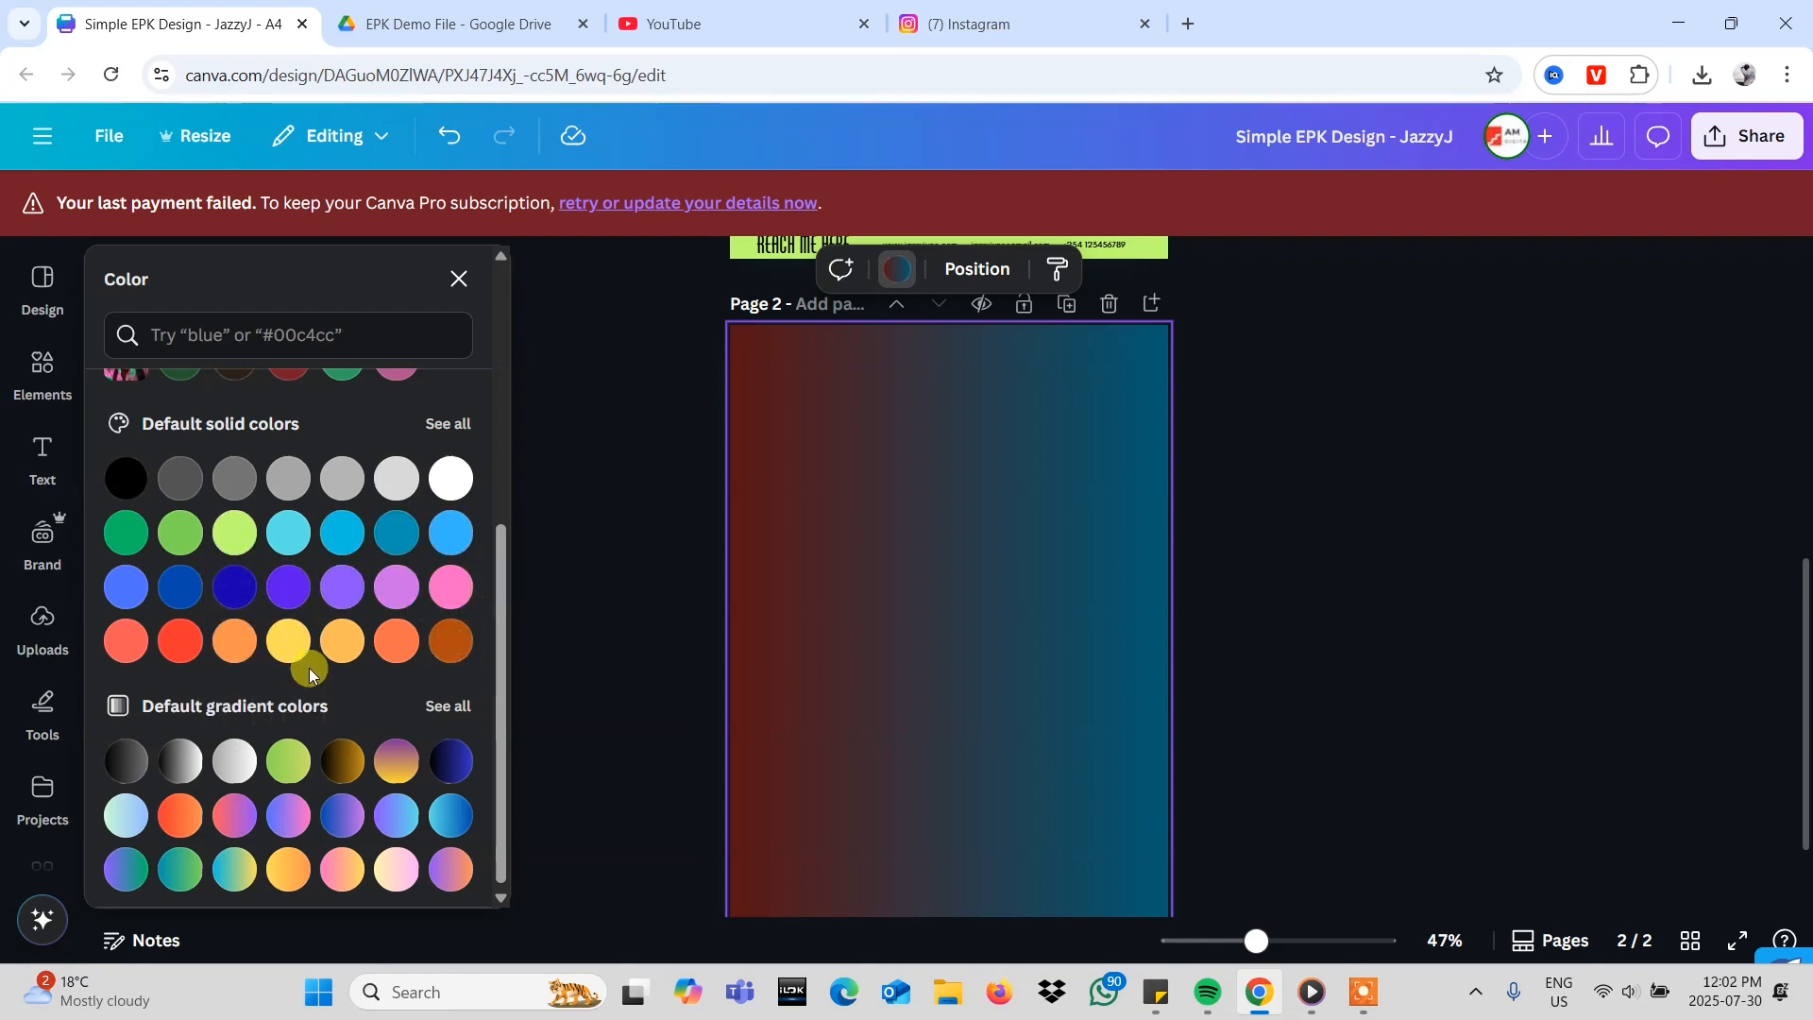
{"action": "scroll", "coordinate": [310, 669], "scroll_direction": "down", "scroll_amount": 1}
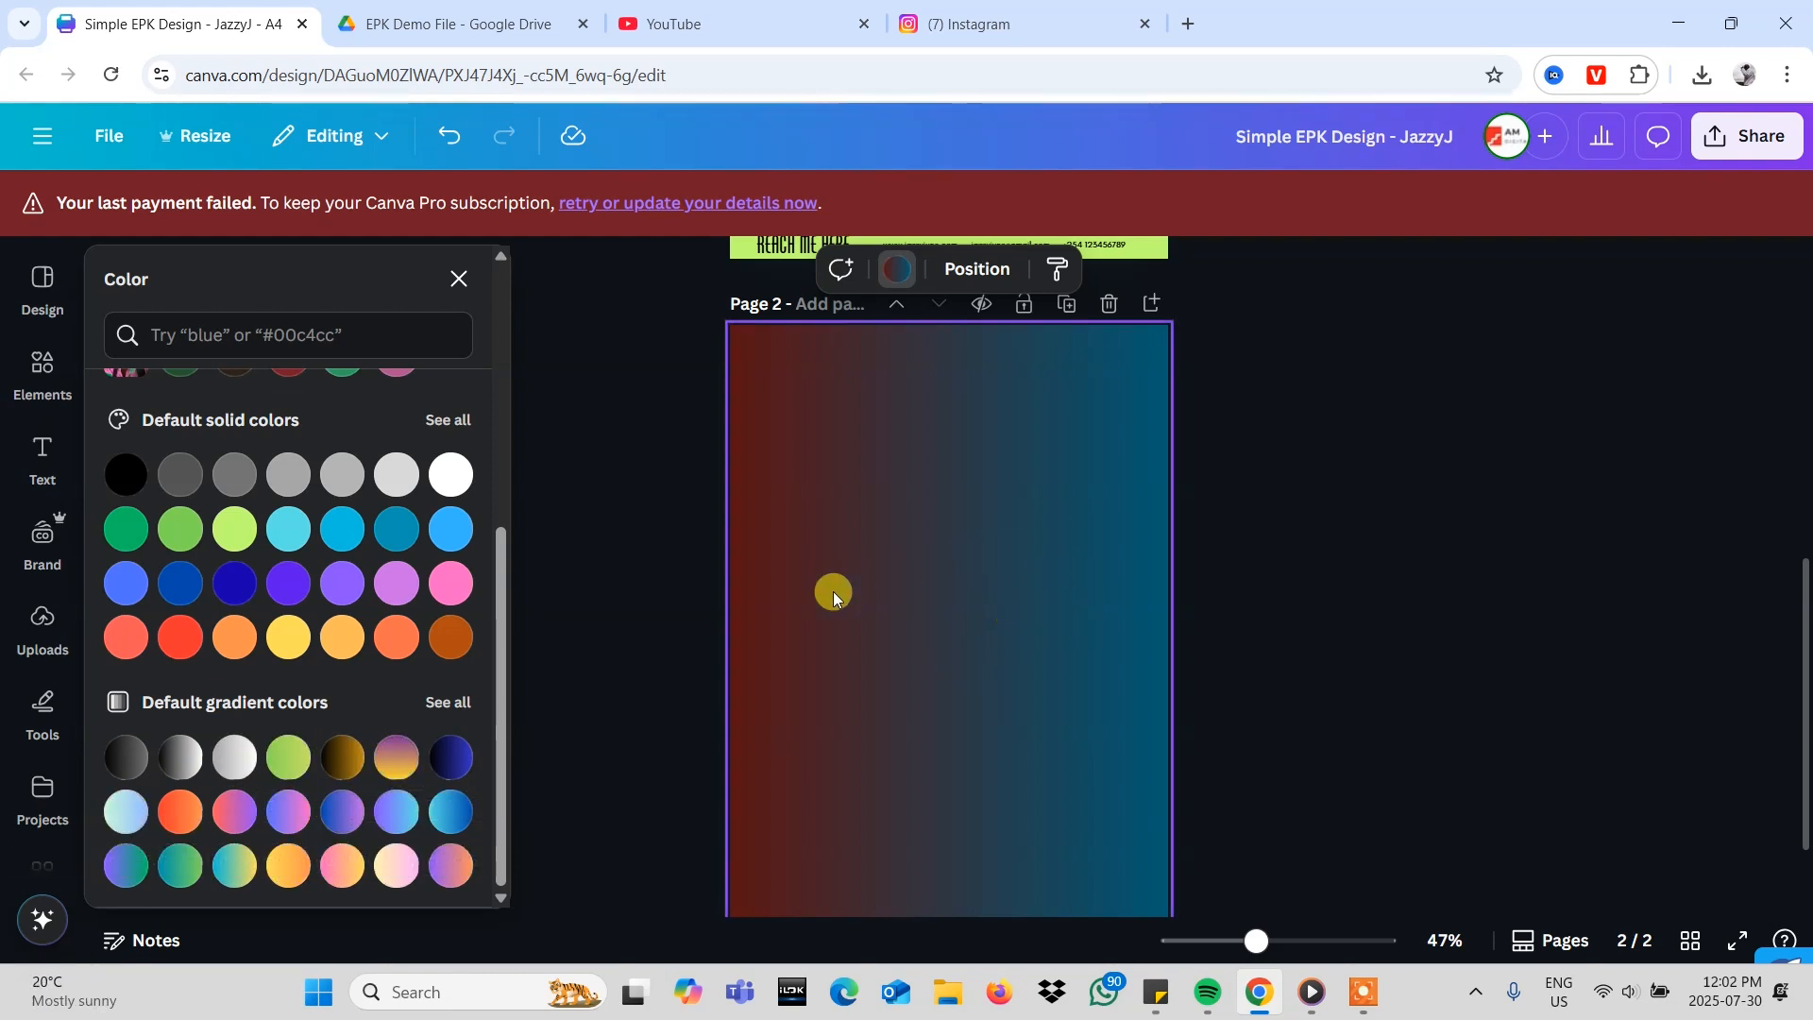
{"action": "left_click", "coordinate": [343, 803]}
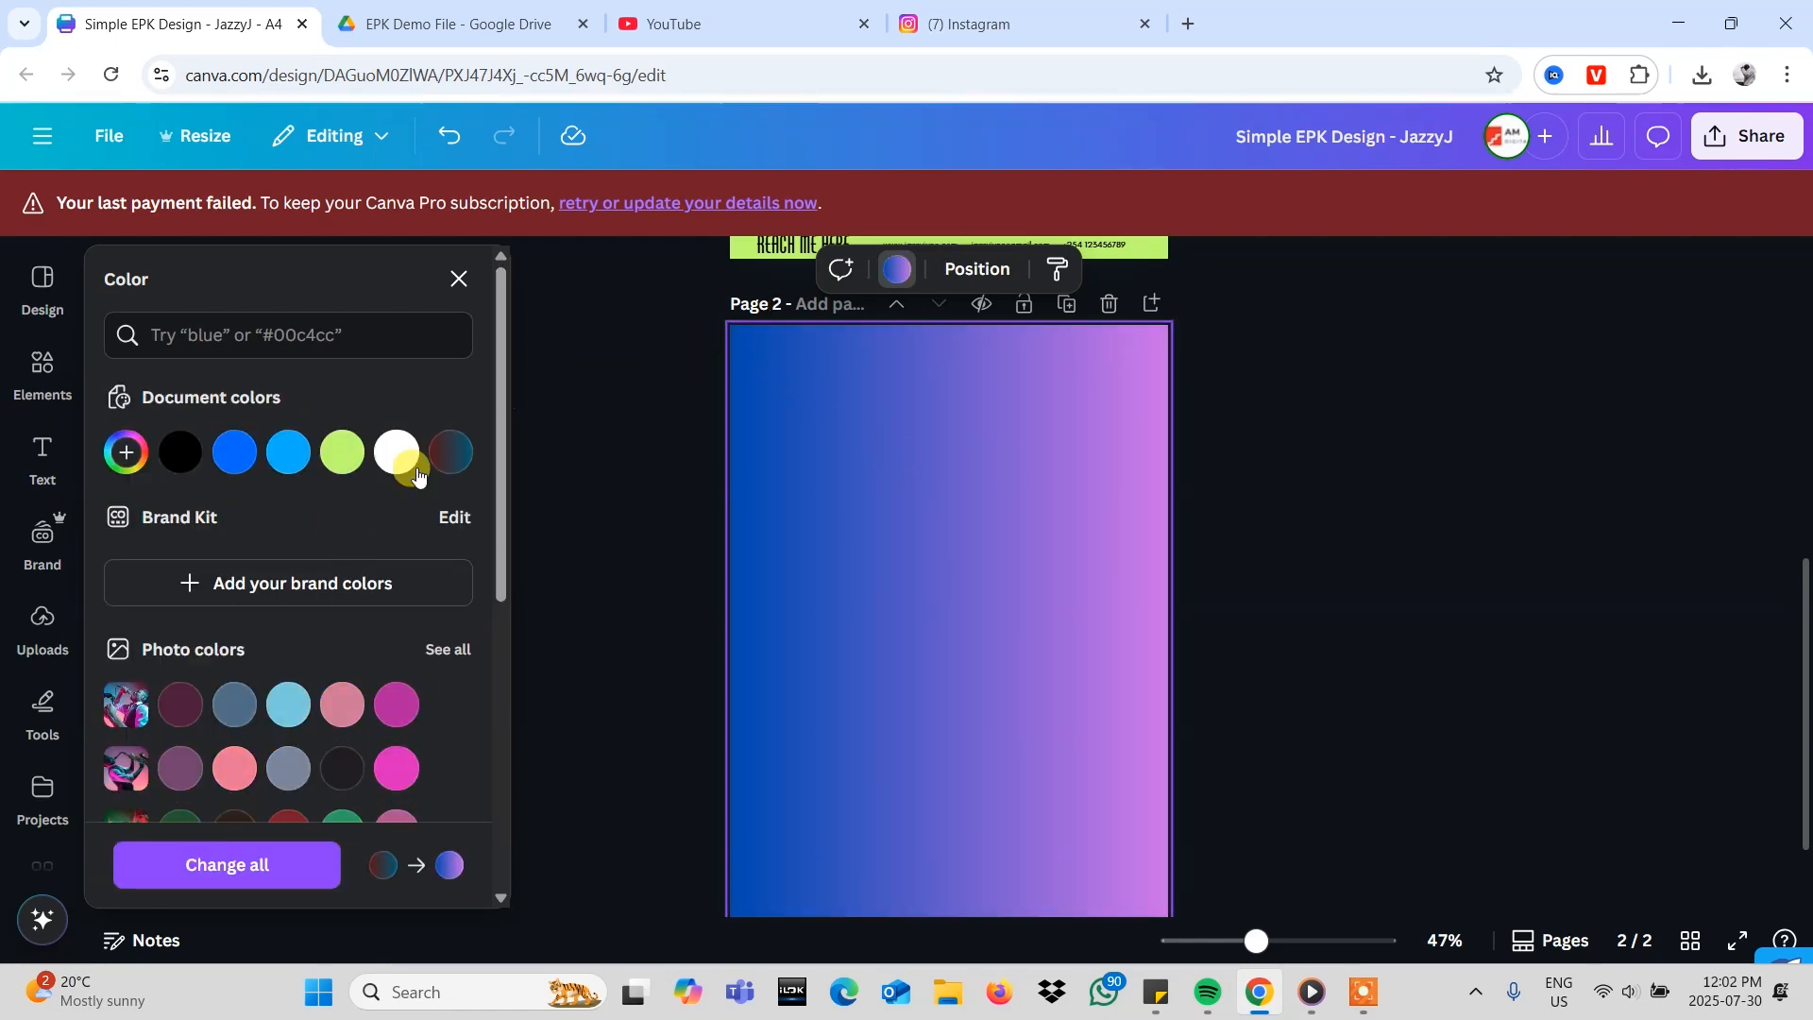
{"action": "left_click", "coordinate": [460, 276]}
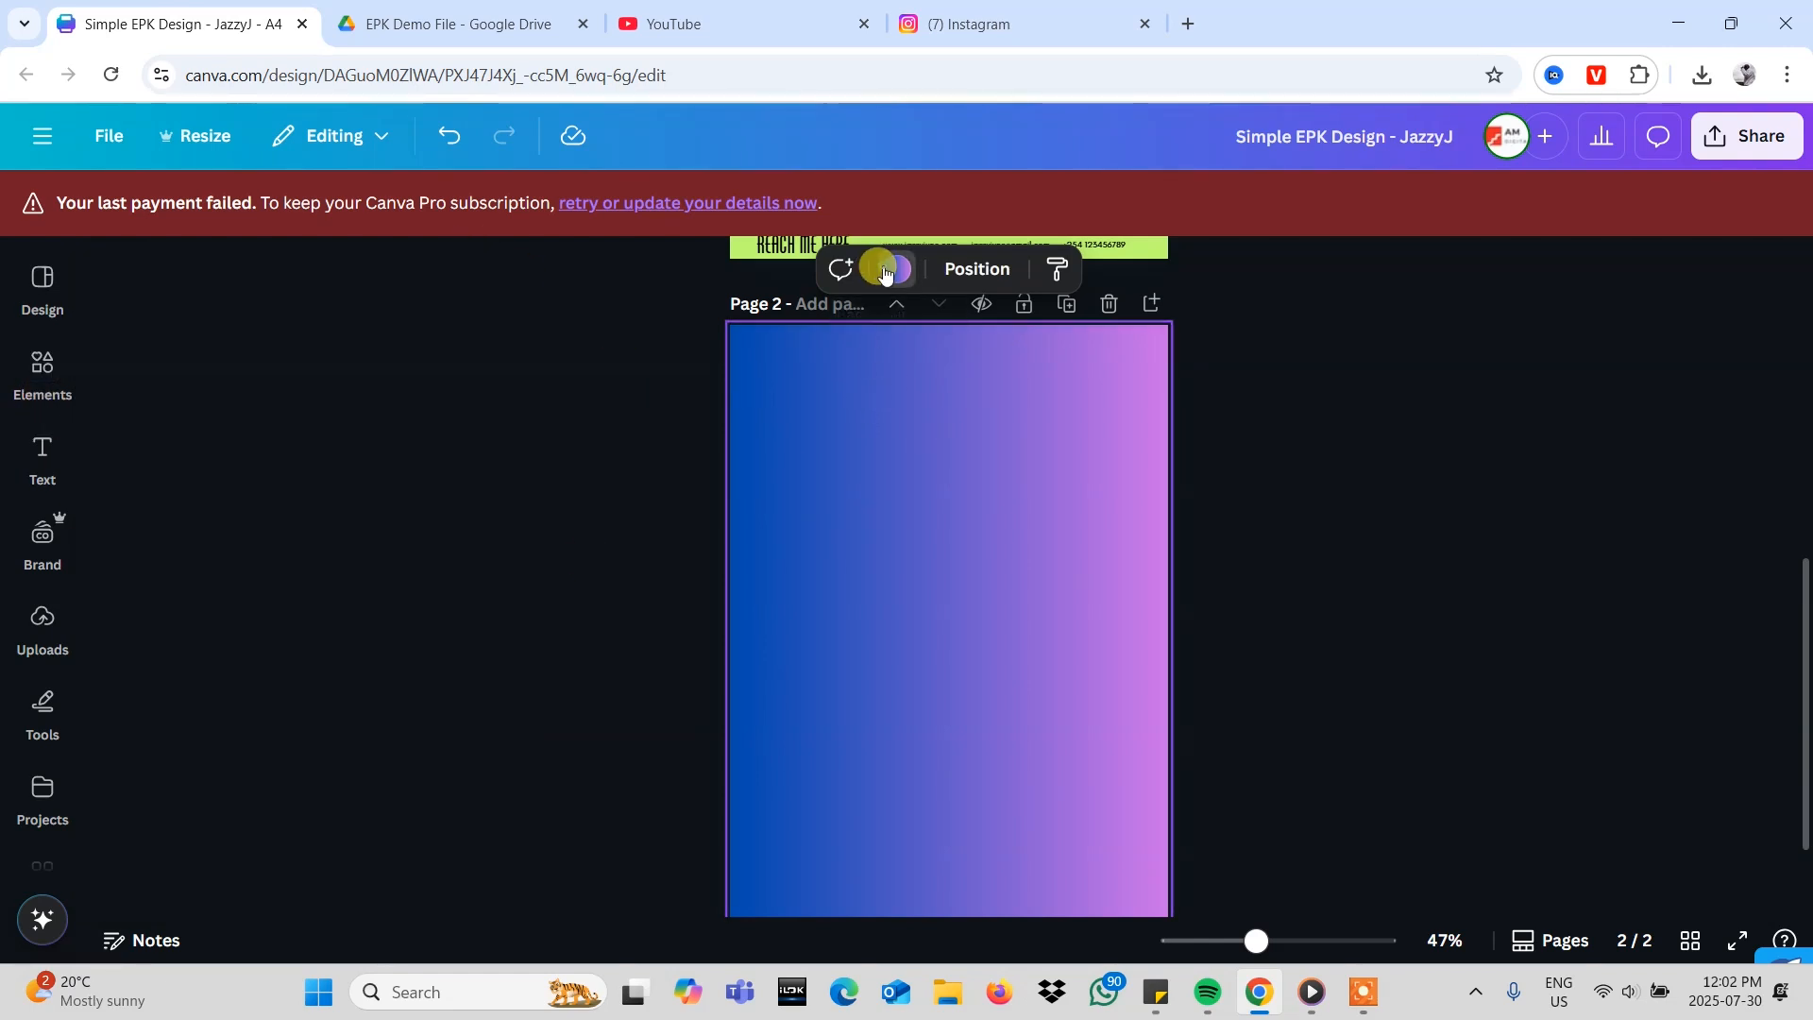
- Inspect the gradient's colour settings and set the page 2 background to the document's dark red-to-teal gradient (#591313, #045c74)
{"action": "left_click", "coordinate": [885, 273]}
{"action": "left_click", "coordinate": [128, 512]}
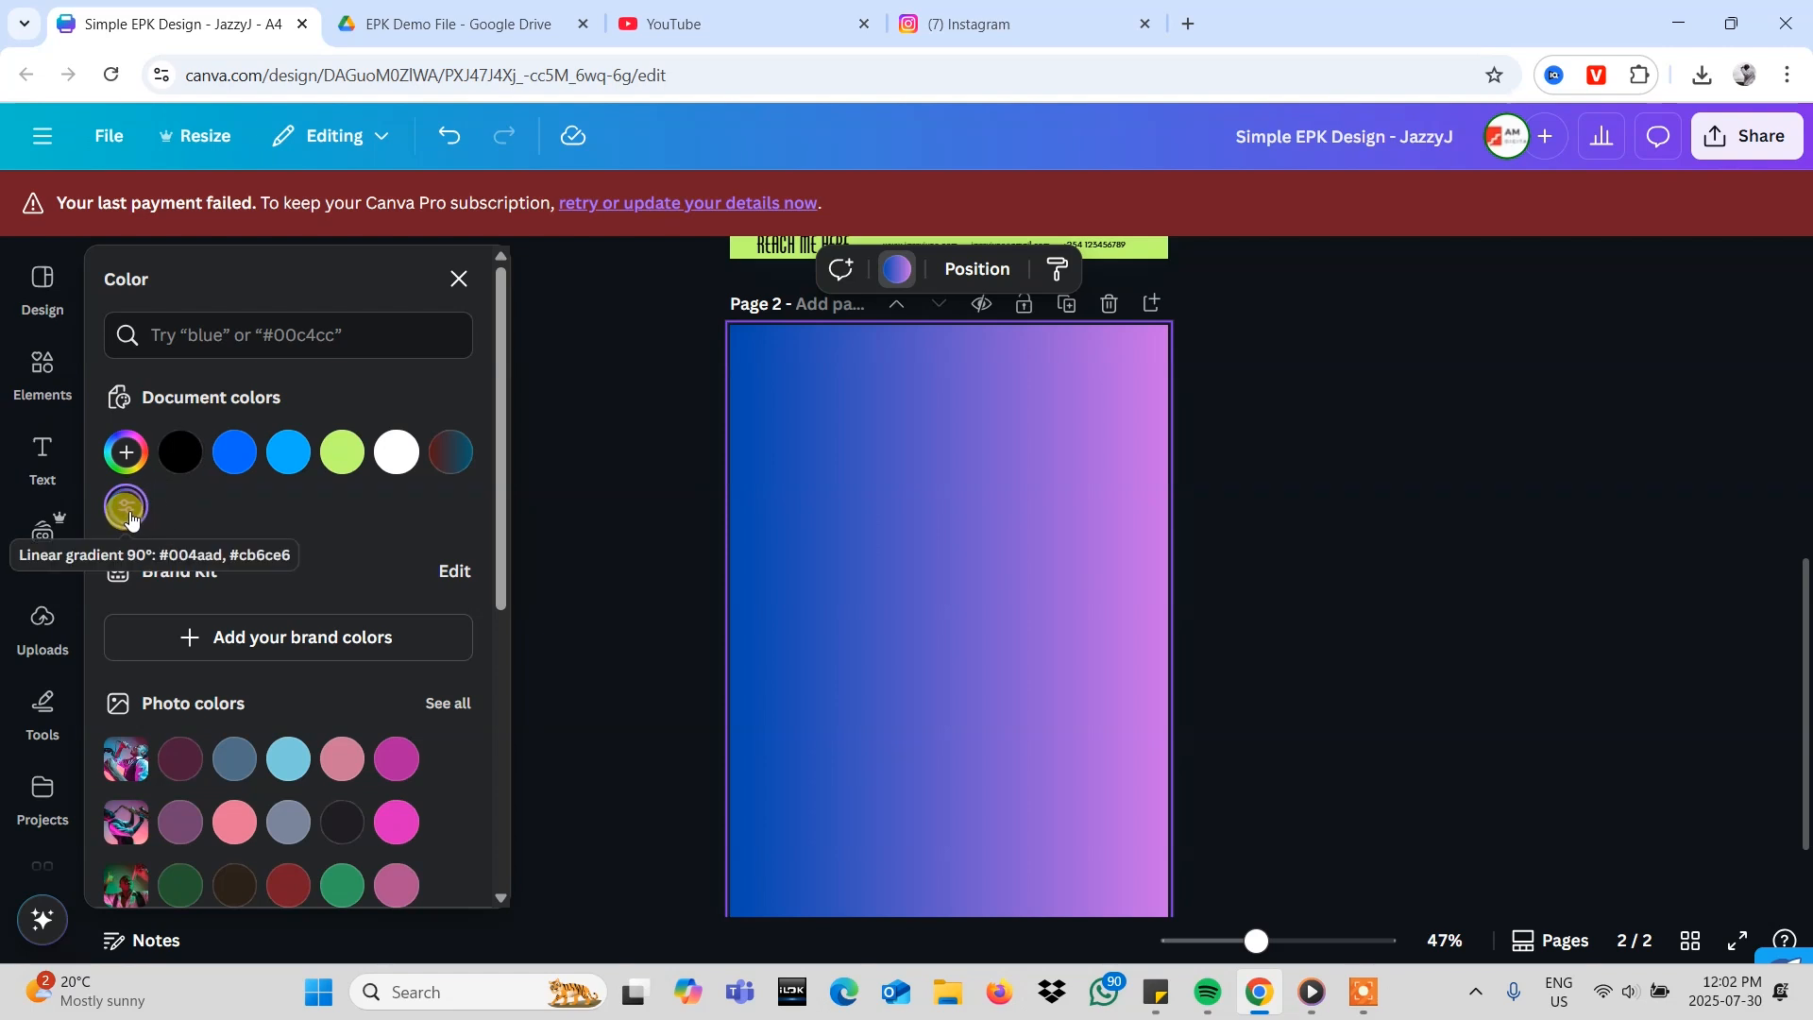
{"action": "left_click", "coordinate": [127, 511]}
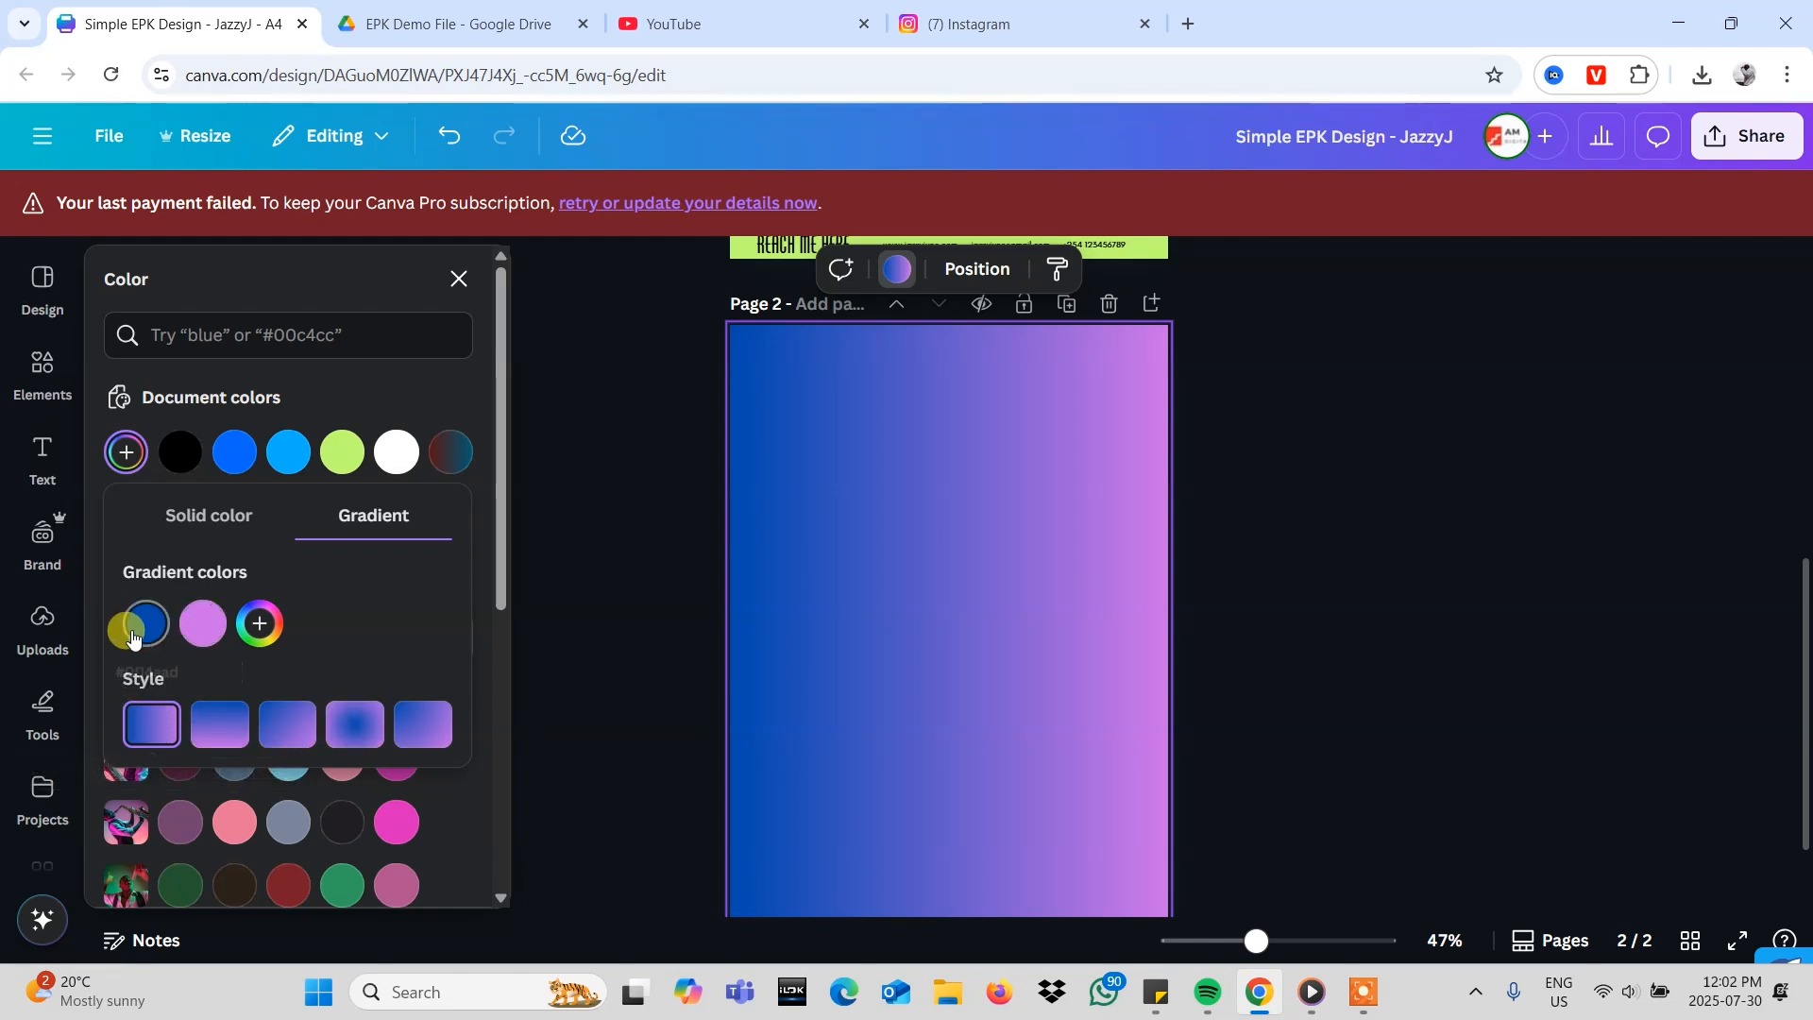
{"action": "left_click", "coordinate": [450, 455]}
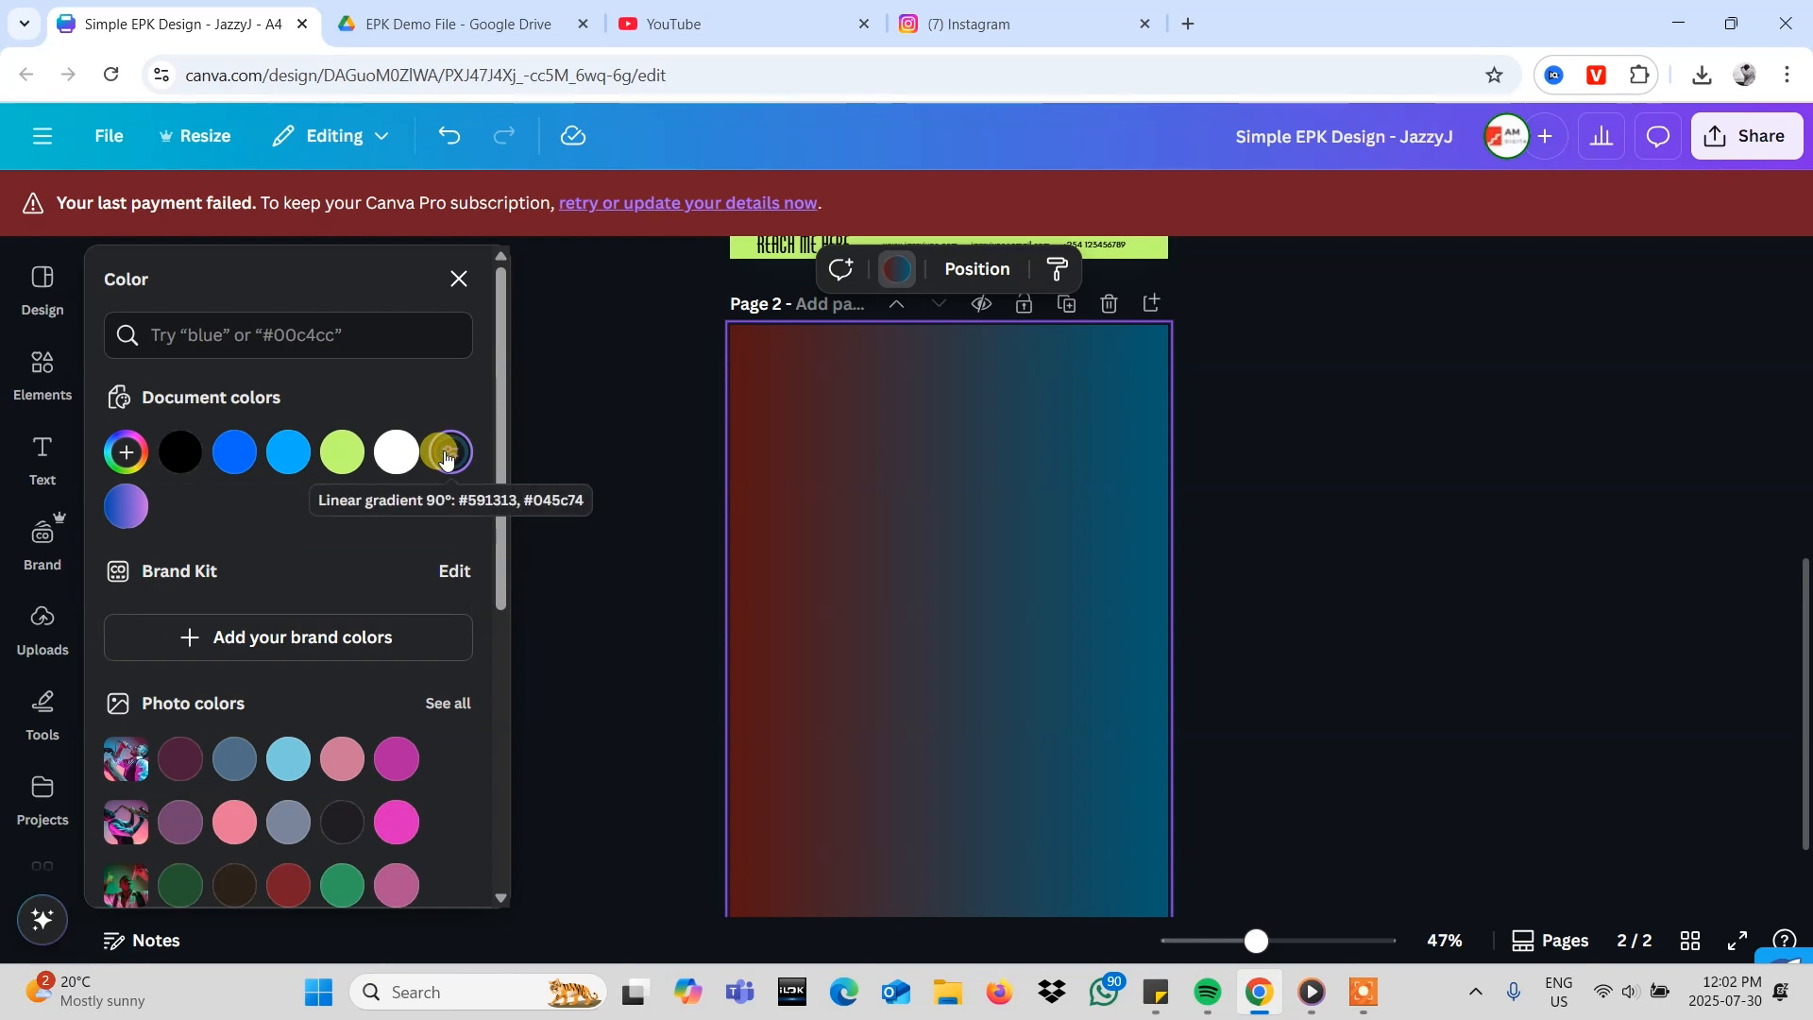
{"action": "left_click", "coordinate": [451, 456]}
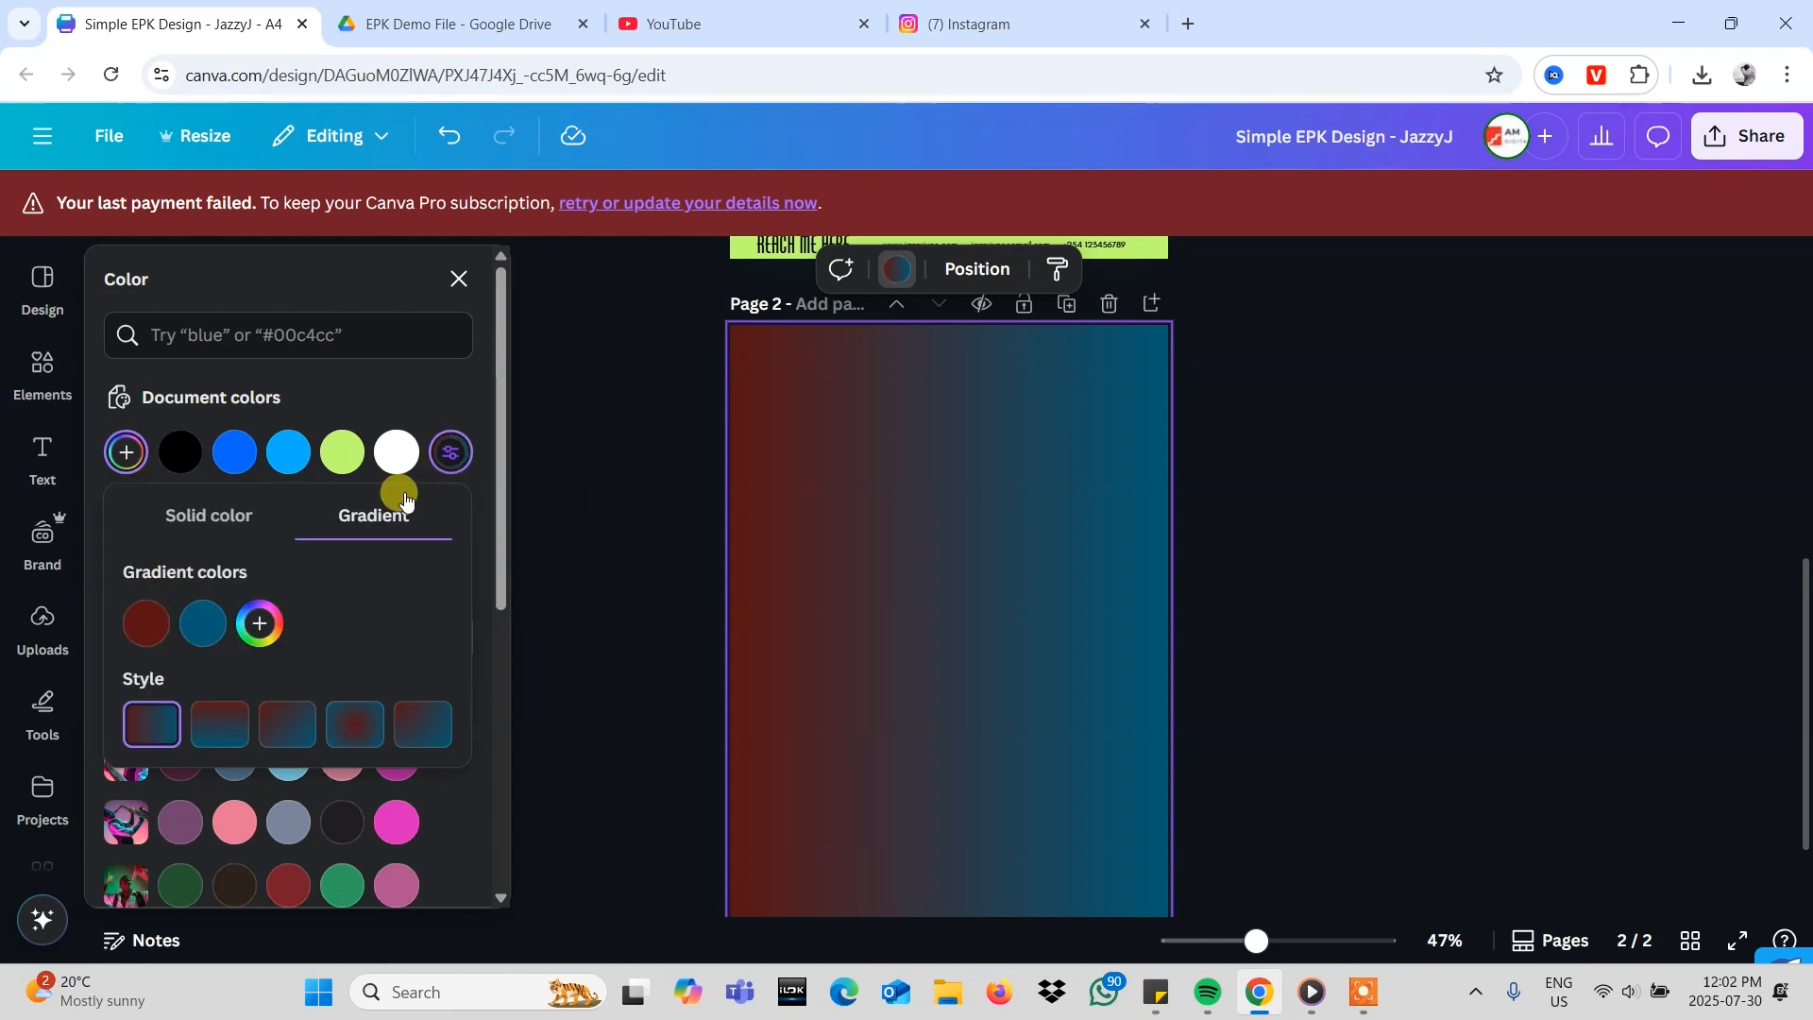
{"action": "left_click", "coordinate": [139, 639]}
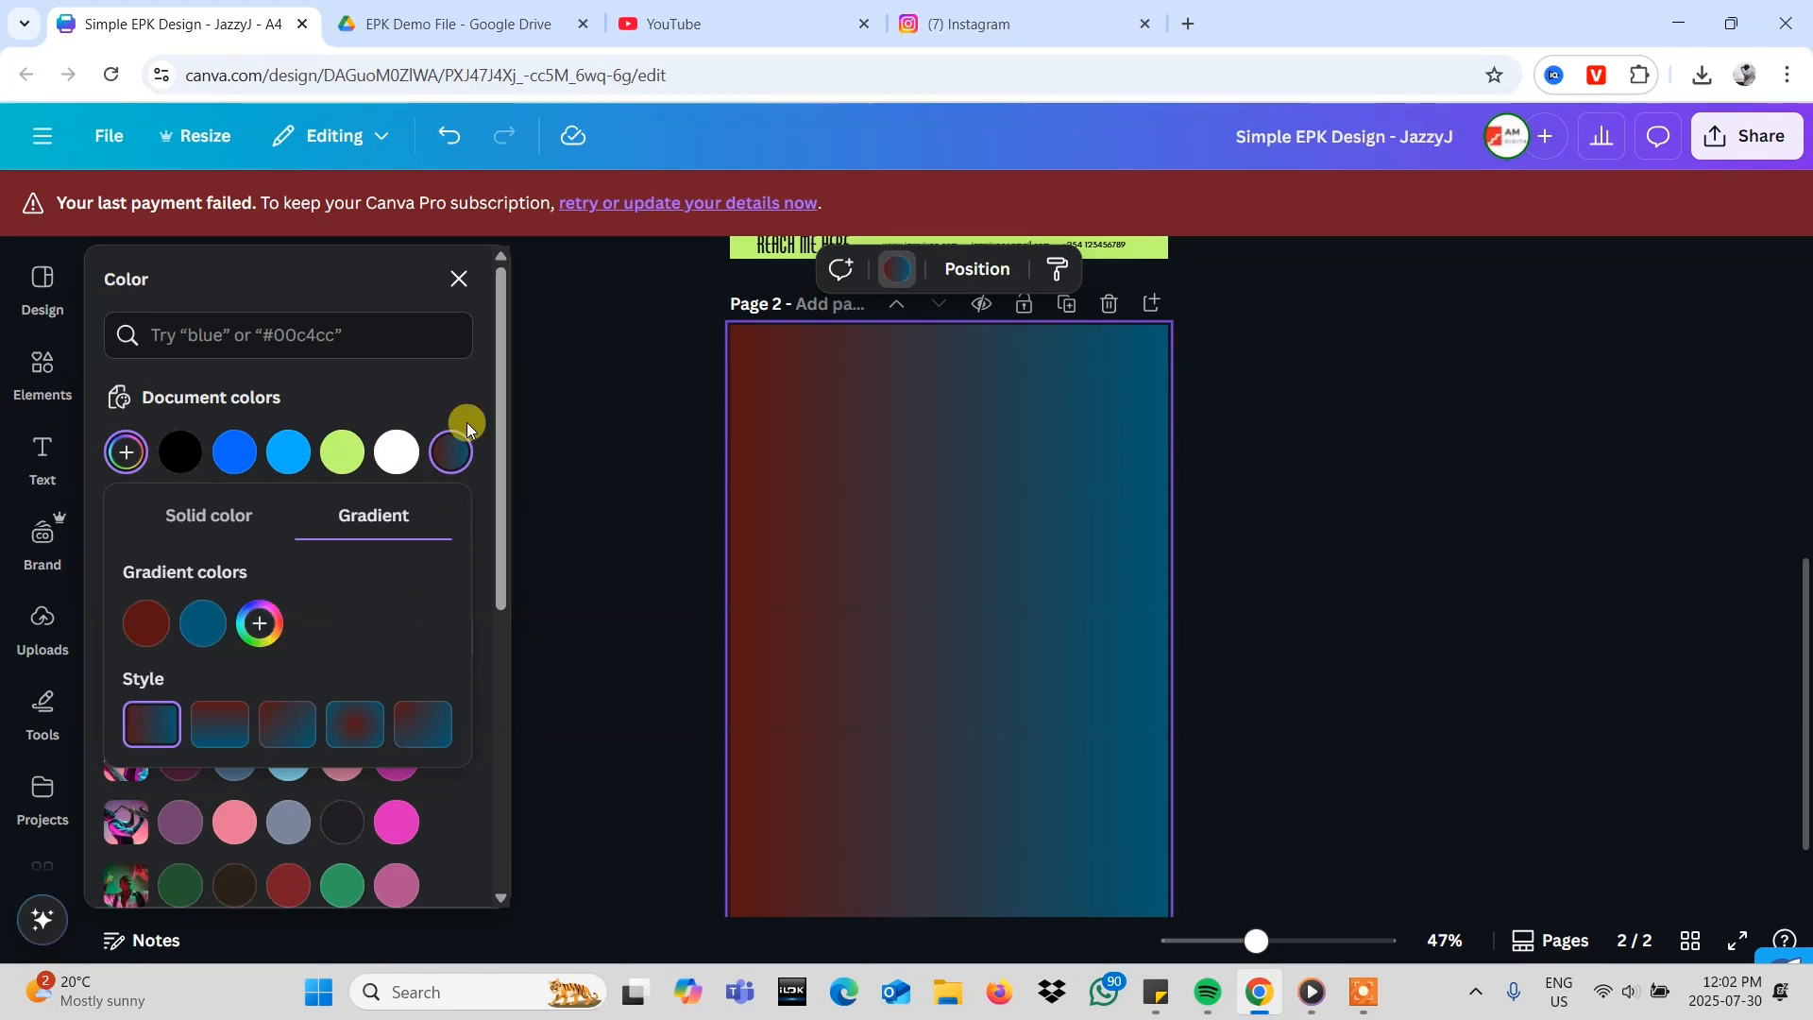
{"action": "left_click", "coordinate": [458, 391]}
- Examine page 1's layout from the header photo down to the contact bar, and check the header photo as a selectable object
{"action": "scroll", "coordinate": [1127, 607], "scroll_direction": "up", "scroll_amount": 1}
{"action": "scroll", "coordinate": [1126, 606], "scroll_direction": "up", "scroll_amount": 6}
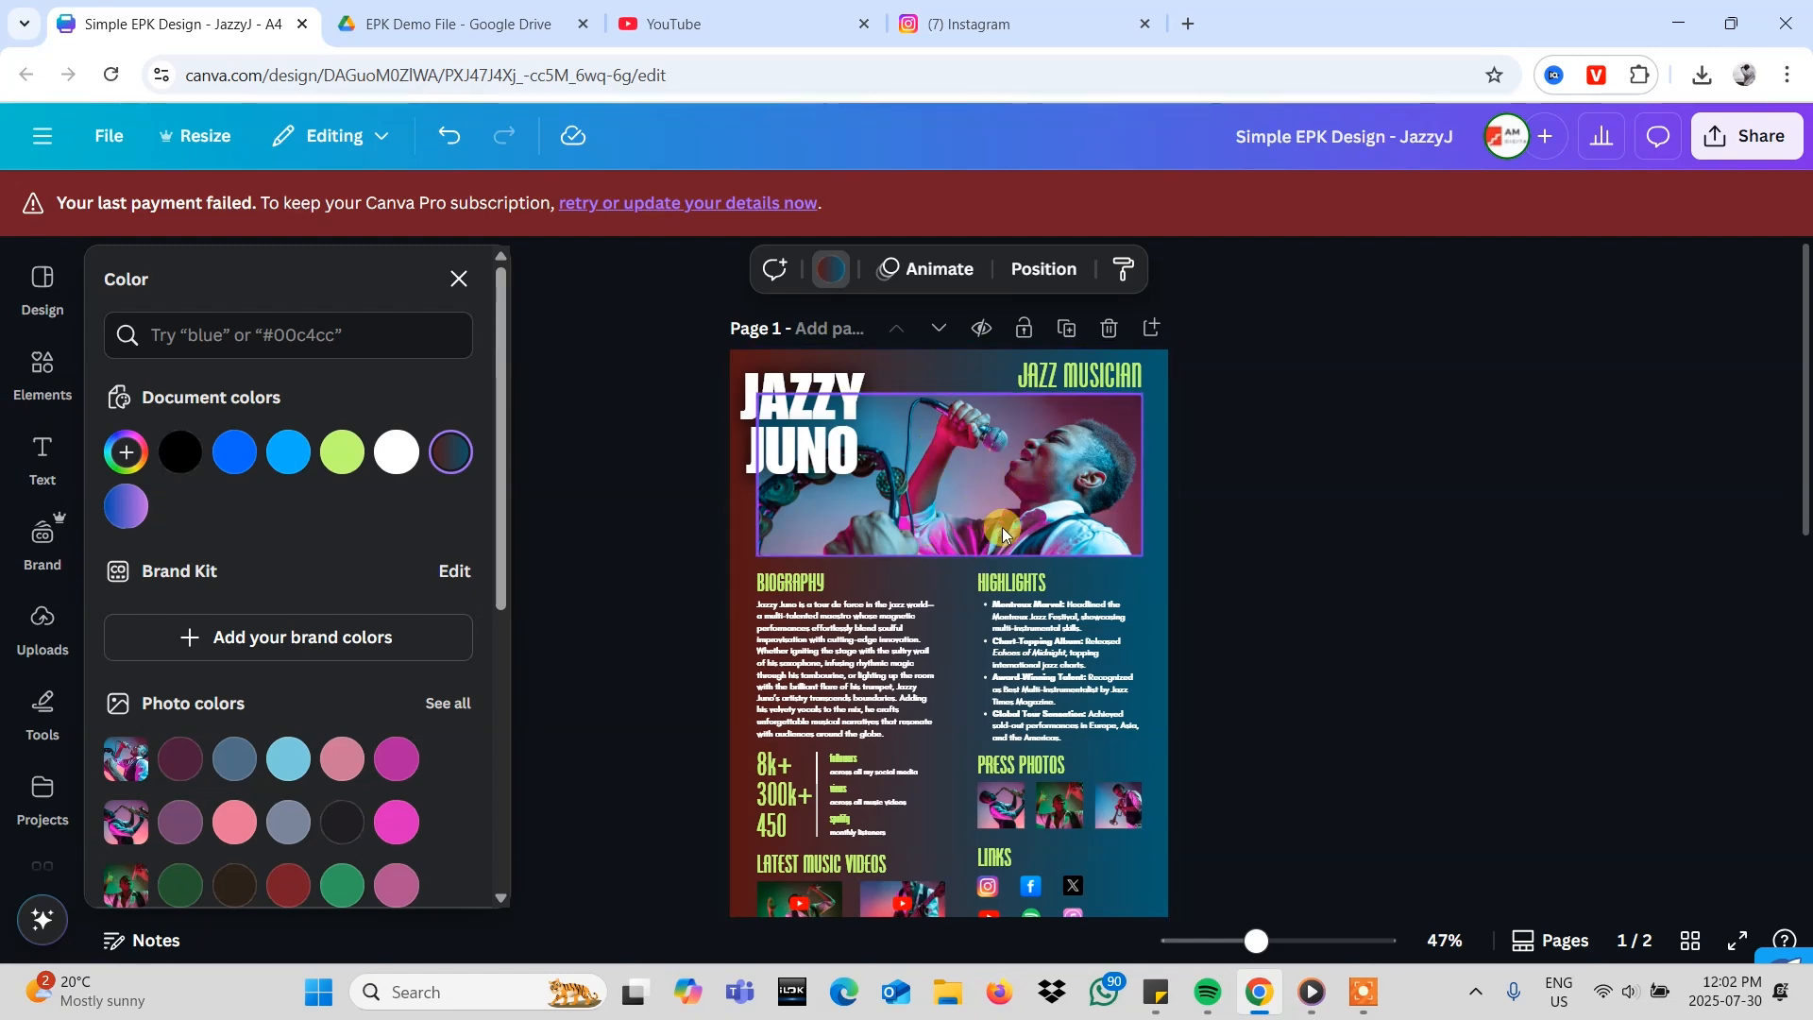
{"action": "scroll", "coordinate": [1001, 527], "scroll_direction": "down", "scroll_amount": 1}
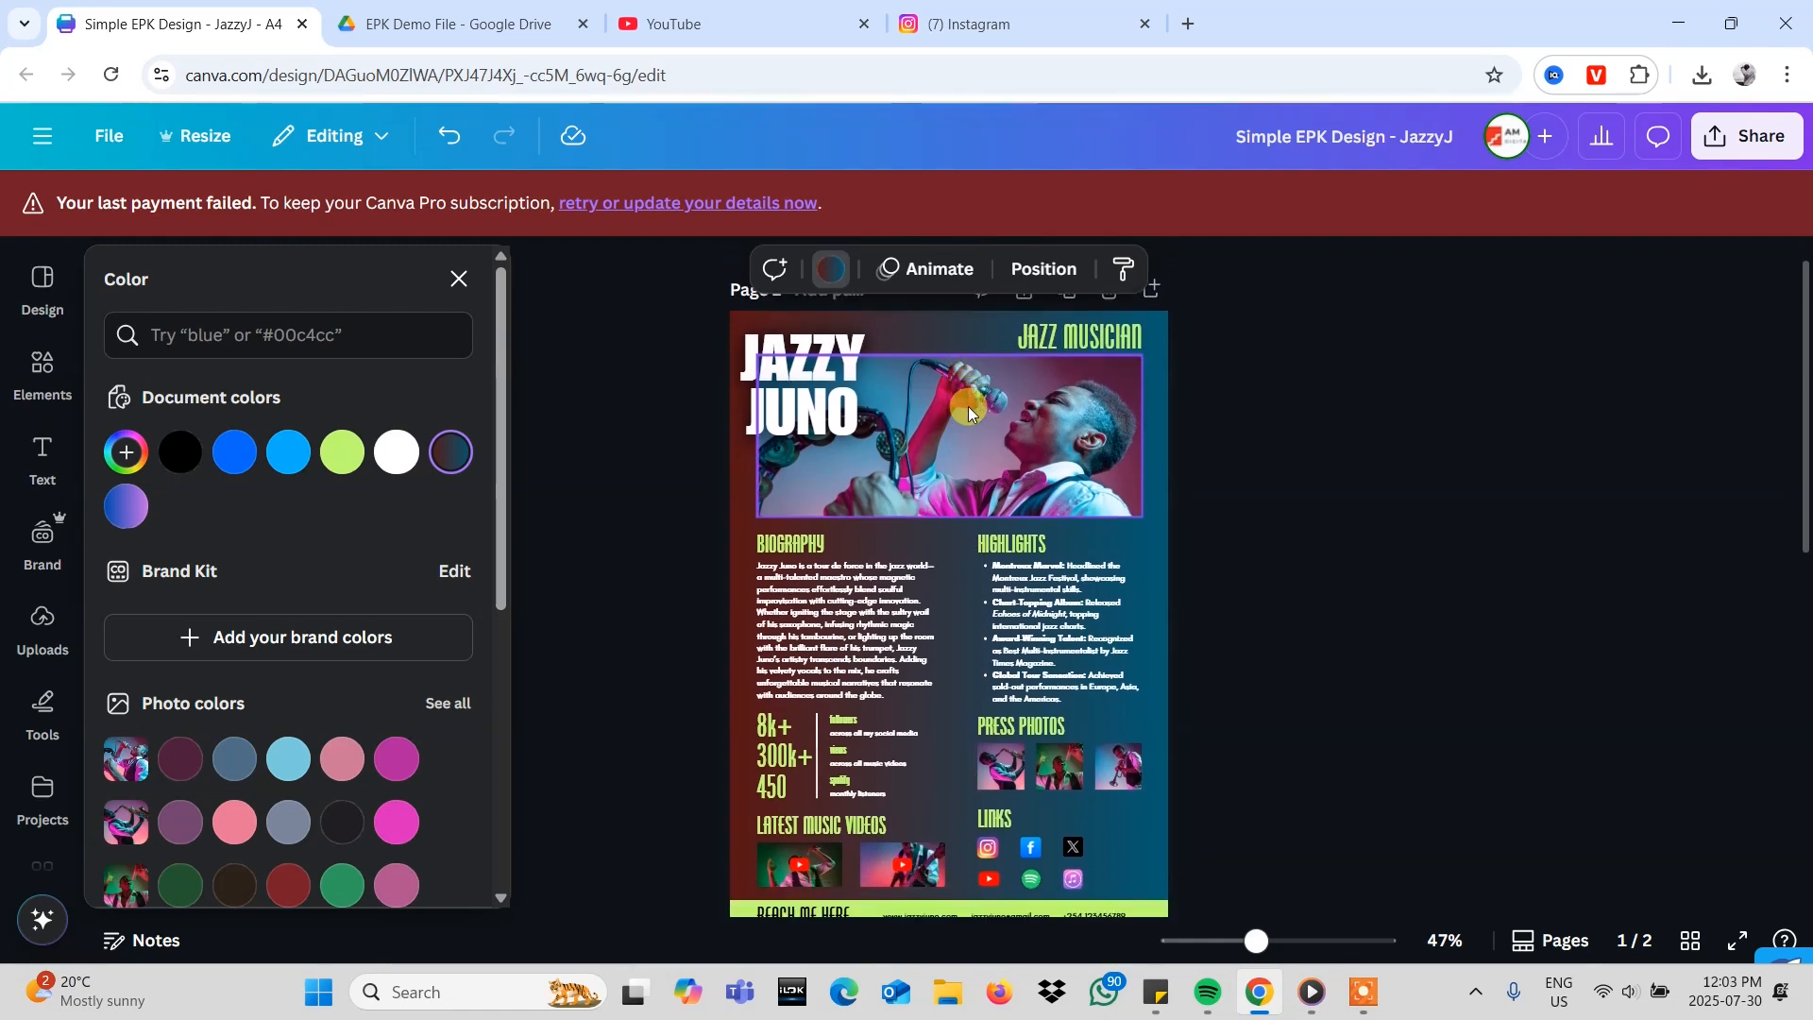
{"action": "scroll", "coordinate": [967, 406], "scroll_direction": "down", "scroll_amount": 1}
{"action": "scroll", "coordinate": [967, 406], "scroll_direction": "down", "scroll_amount": 1}
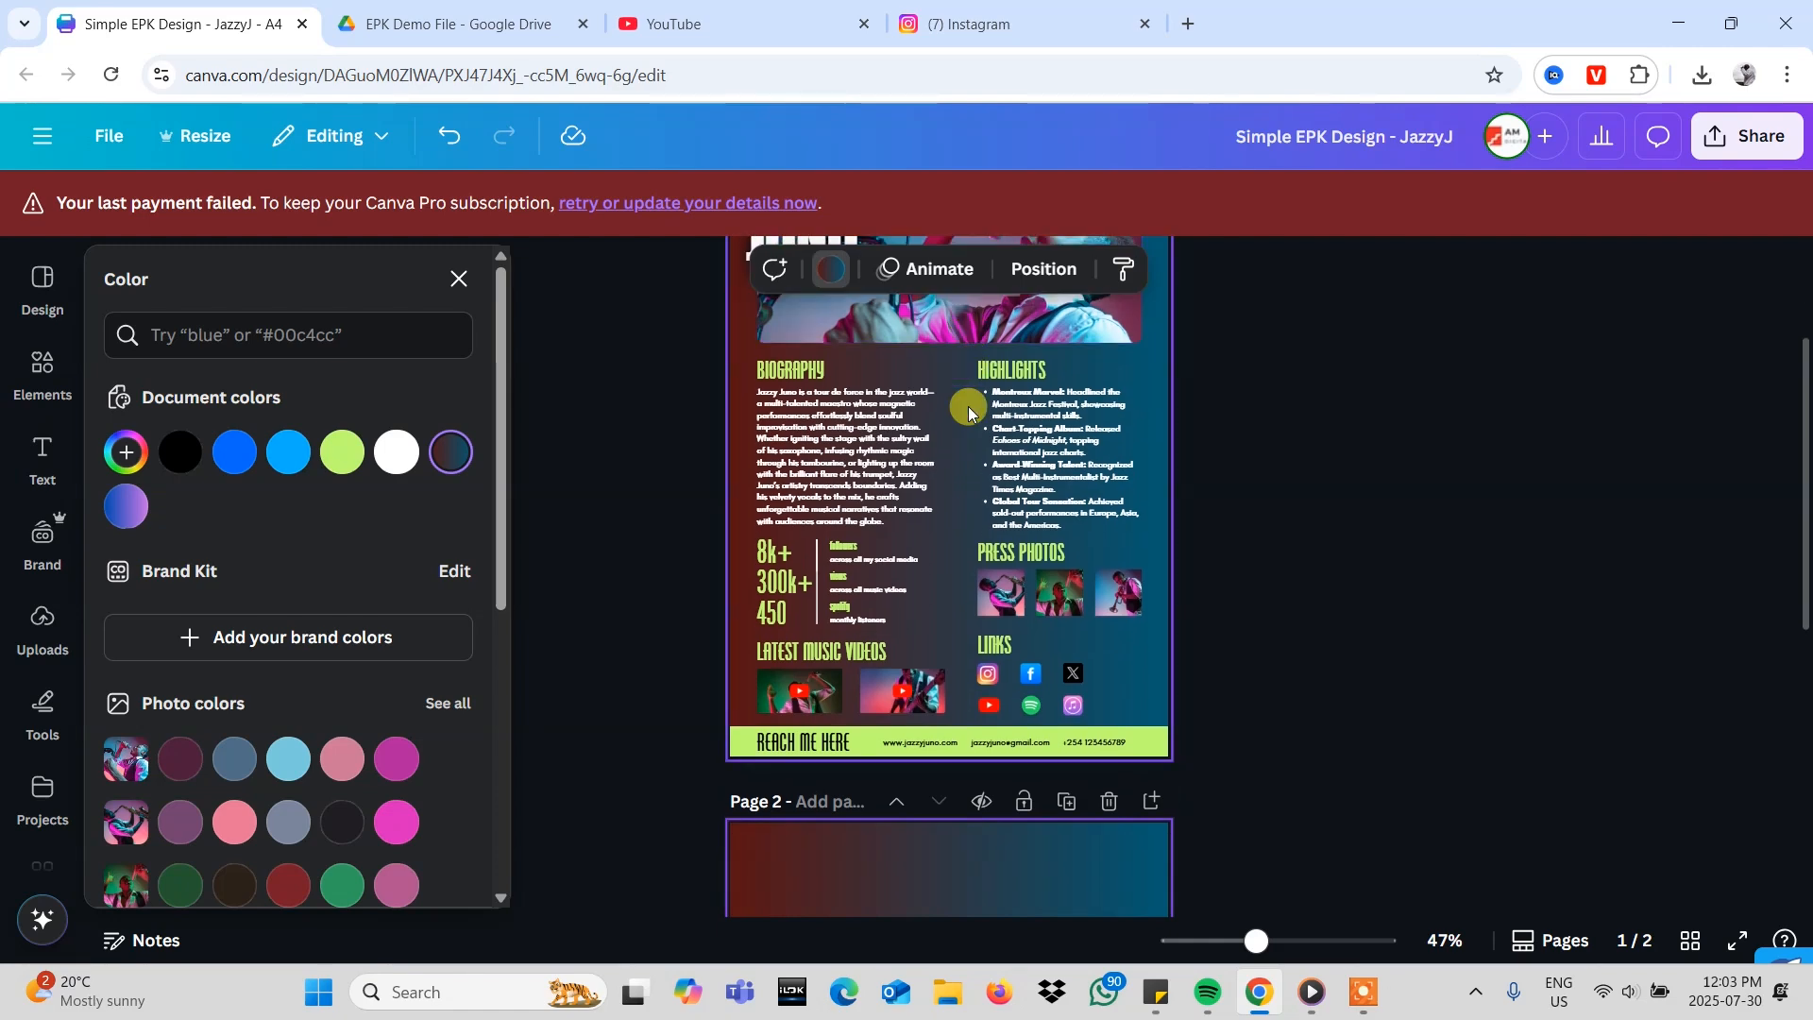
{"action": "scroll", "coordinate": [944, 696], "scroll_direction": "down", "scroll_amount": 3}
{"action": "scroll", "coordinate": [1053, 740], "scroll_direction": "up", "scroll_amount": 5}
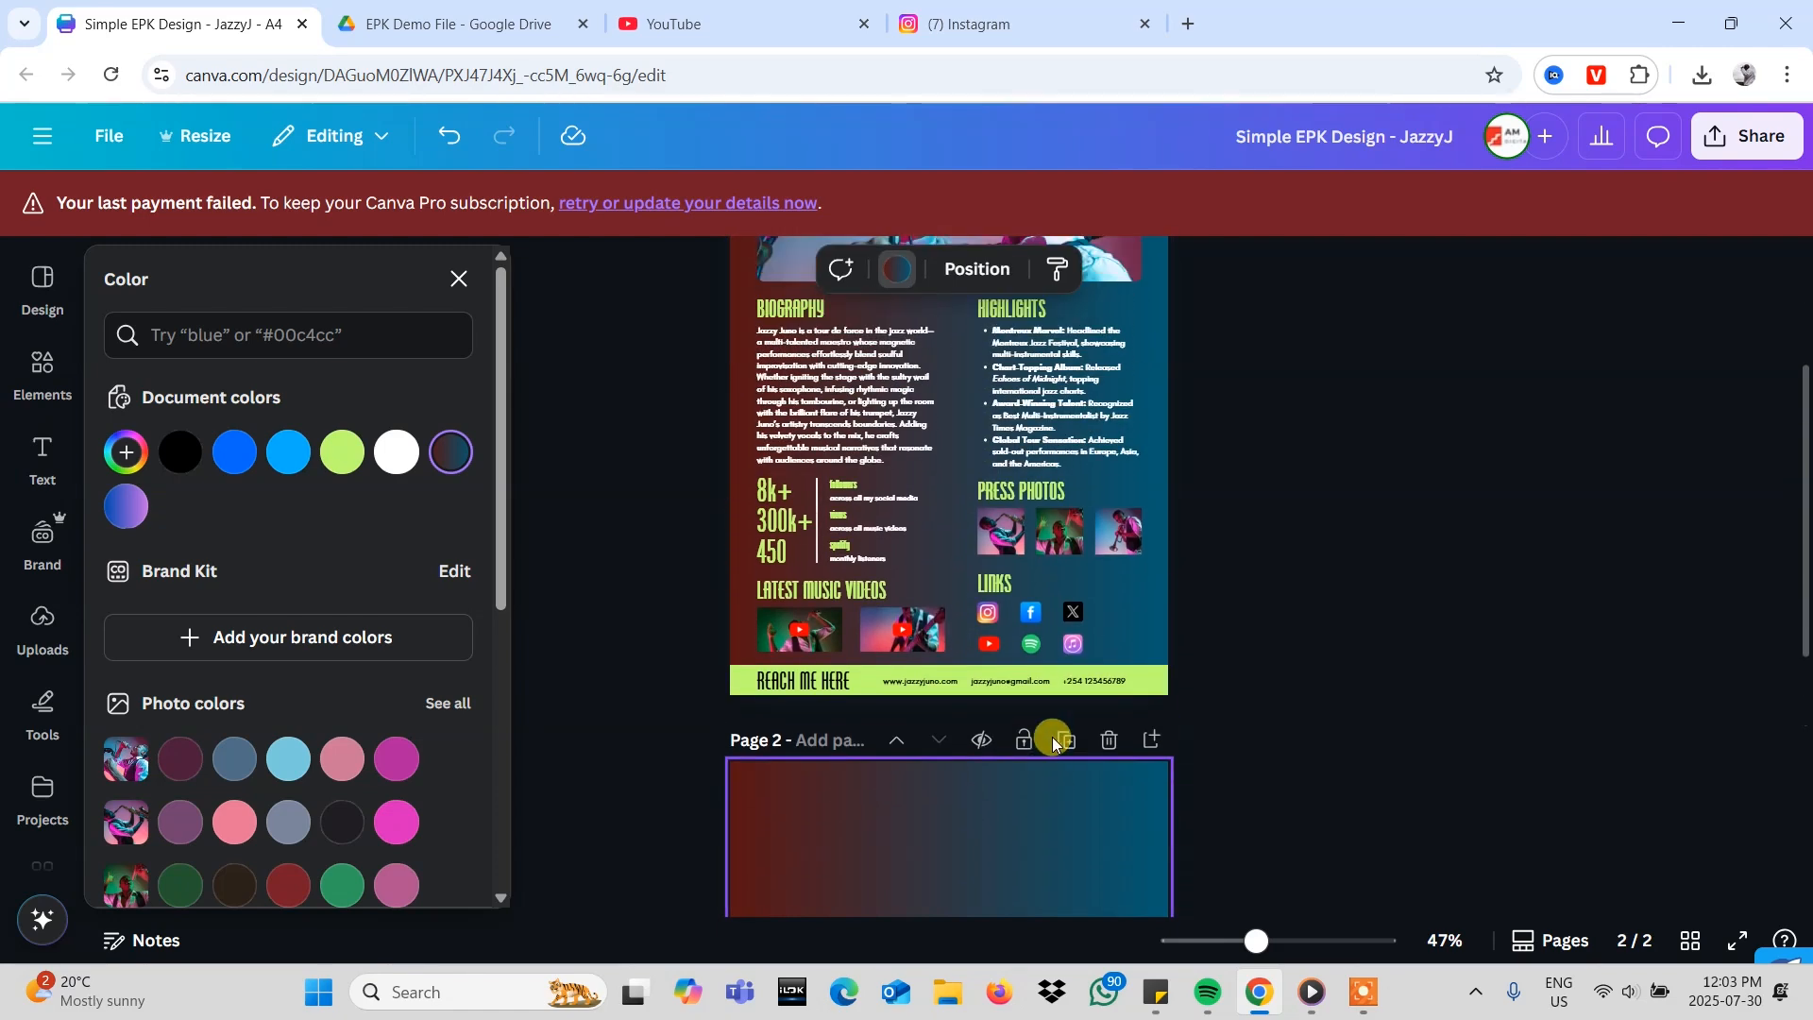
{"action": "scroll", "coordinate": [1053, 740], "scroll_direction": "down", "scroll_amount": 2}
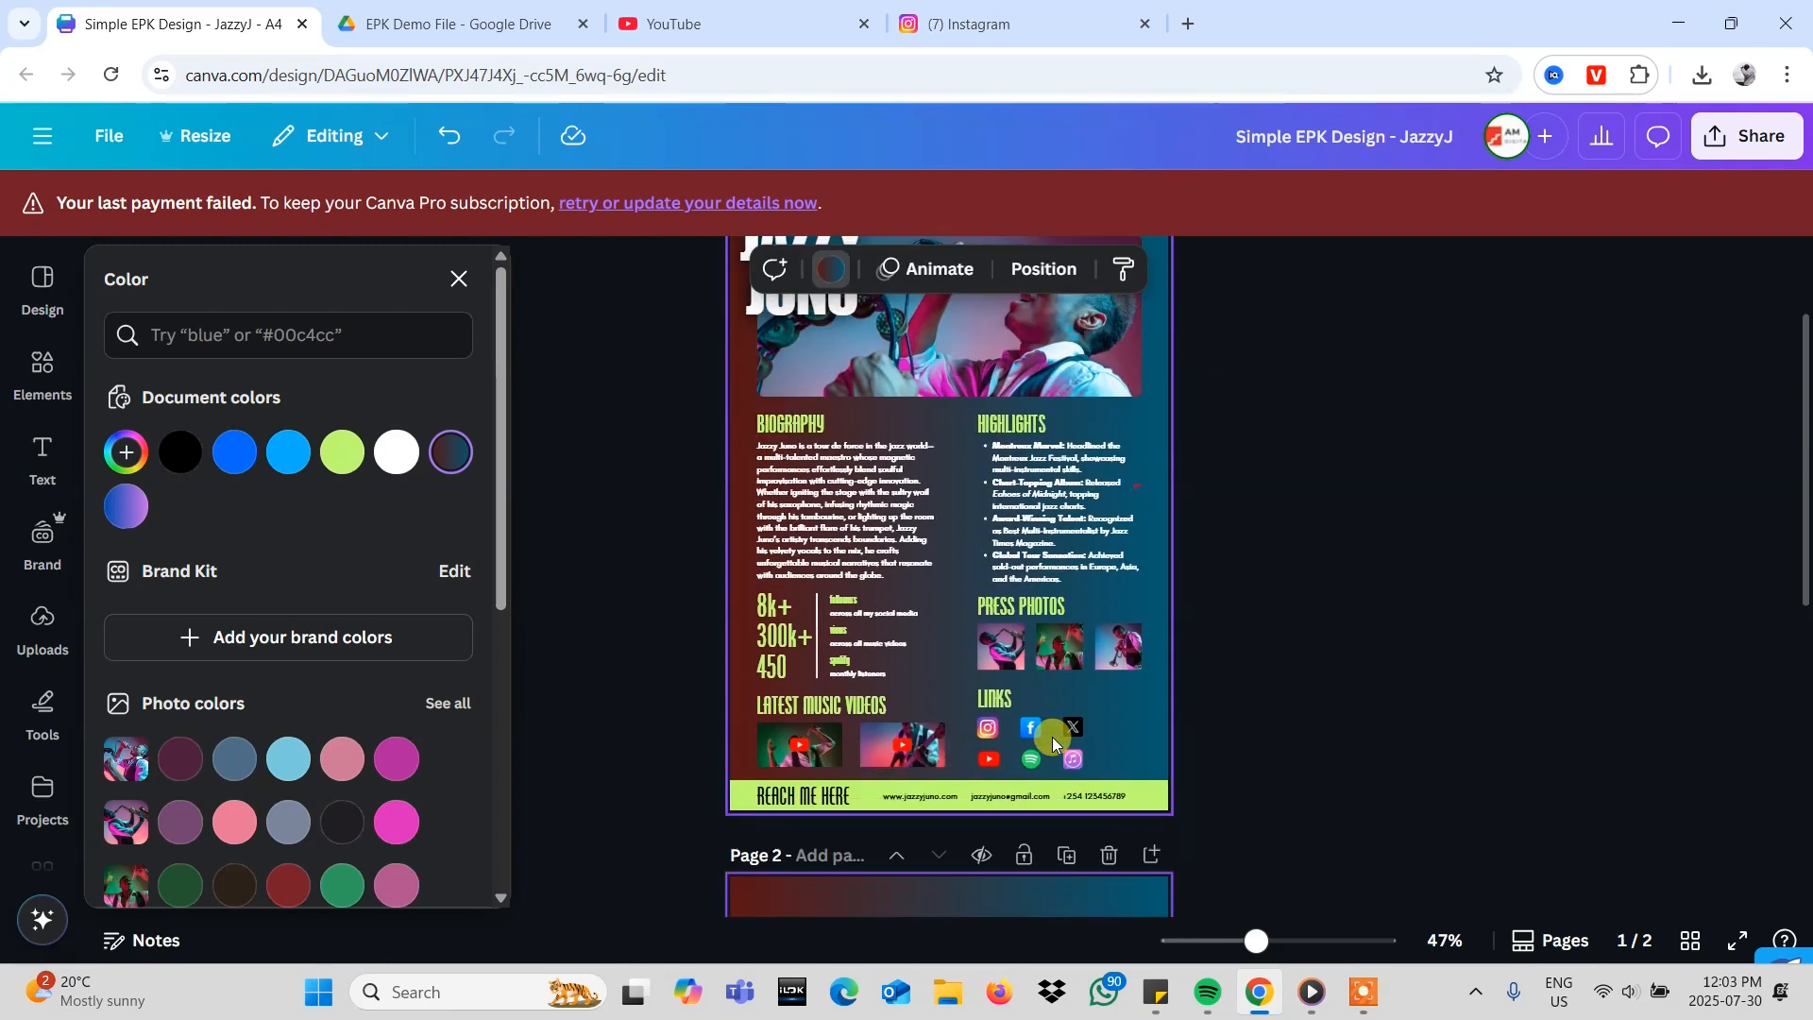
{"action": "scroll", "coordinate": [1012, 325], "scroll_direction": "up", "scroll_amount": 2}
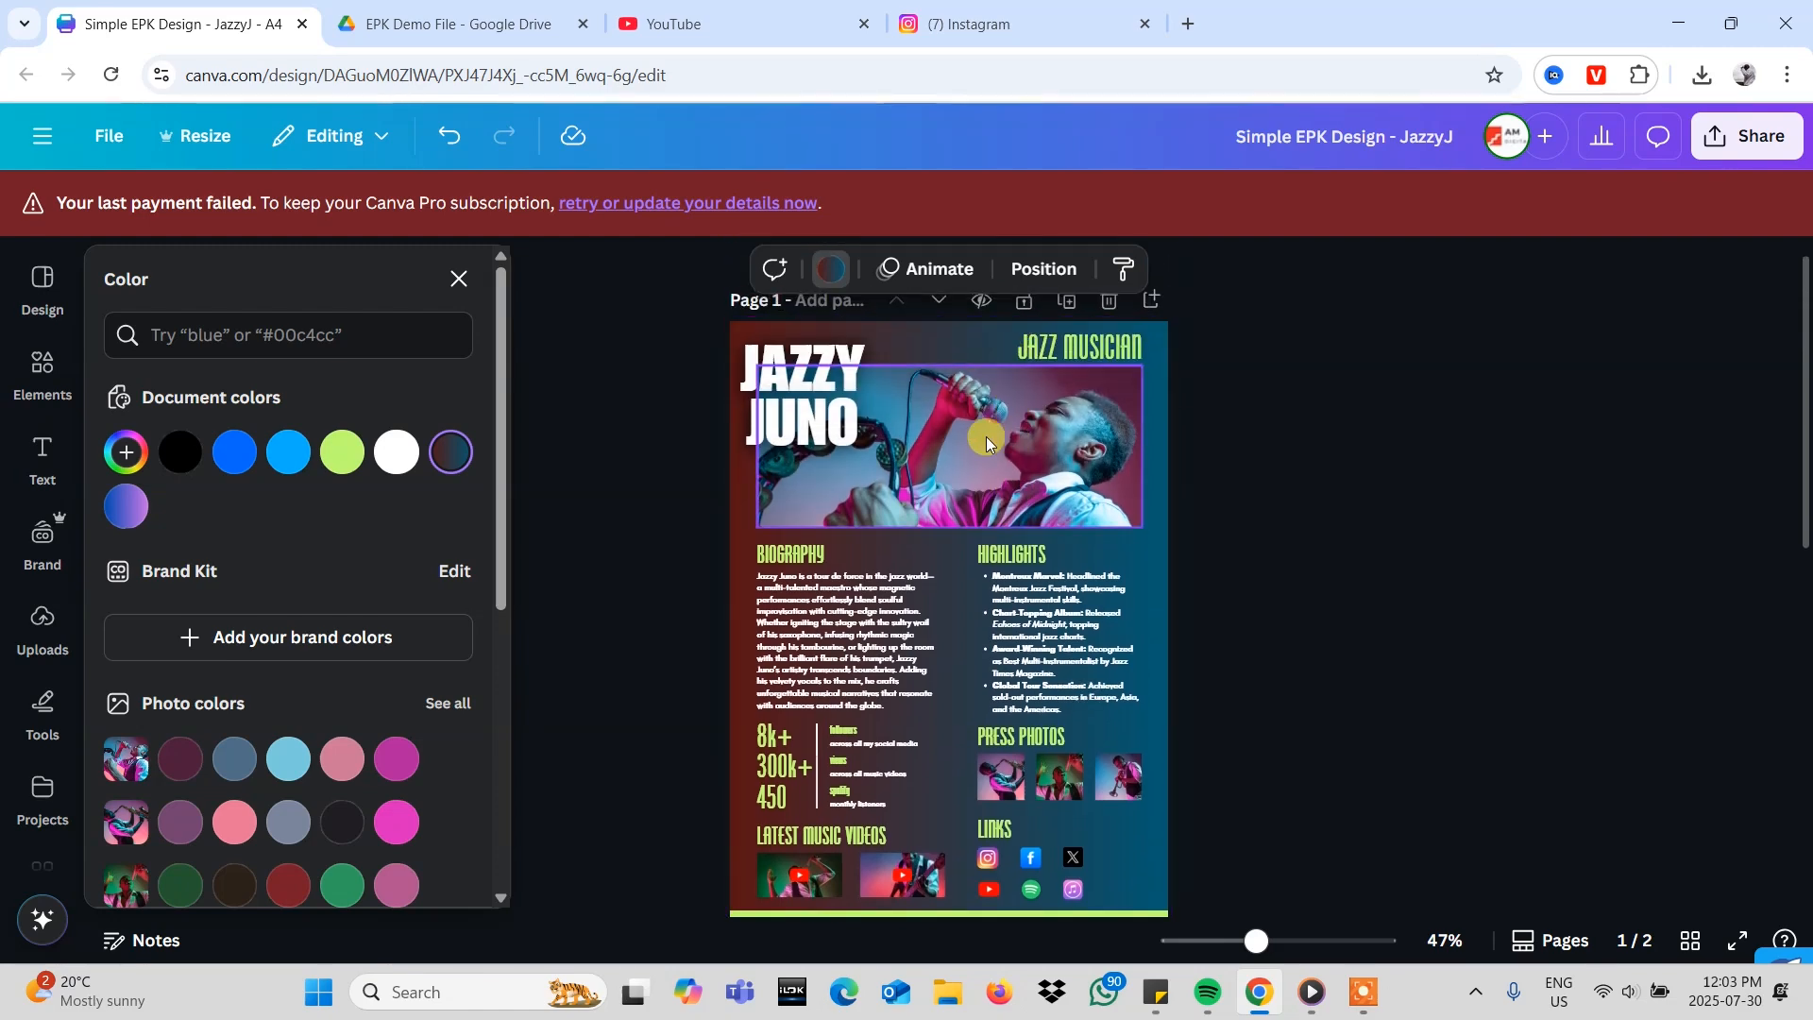
{"action": "left_click", "coordinate": [986, 438]}
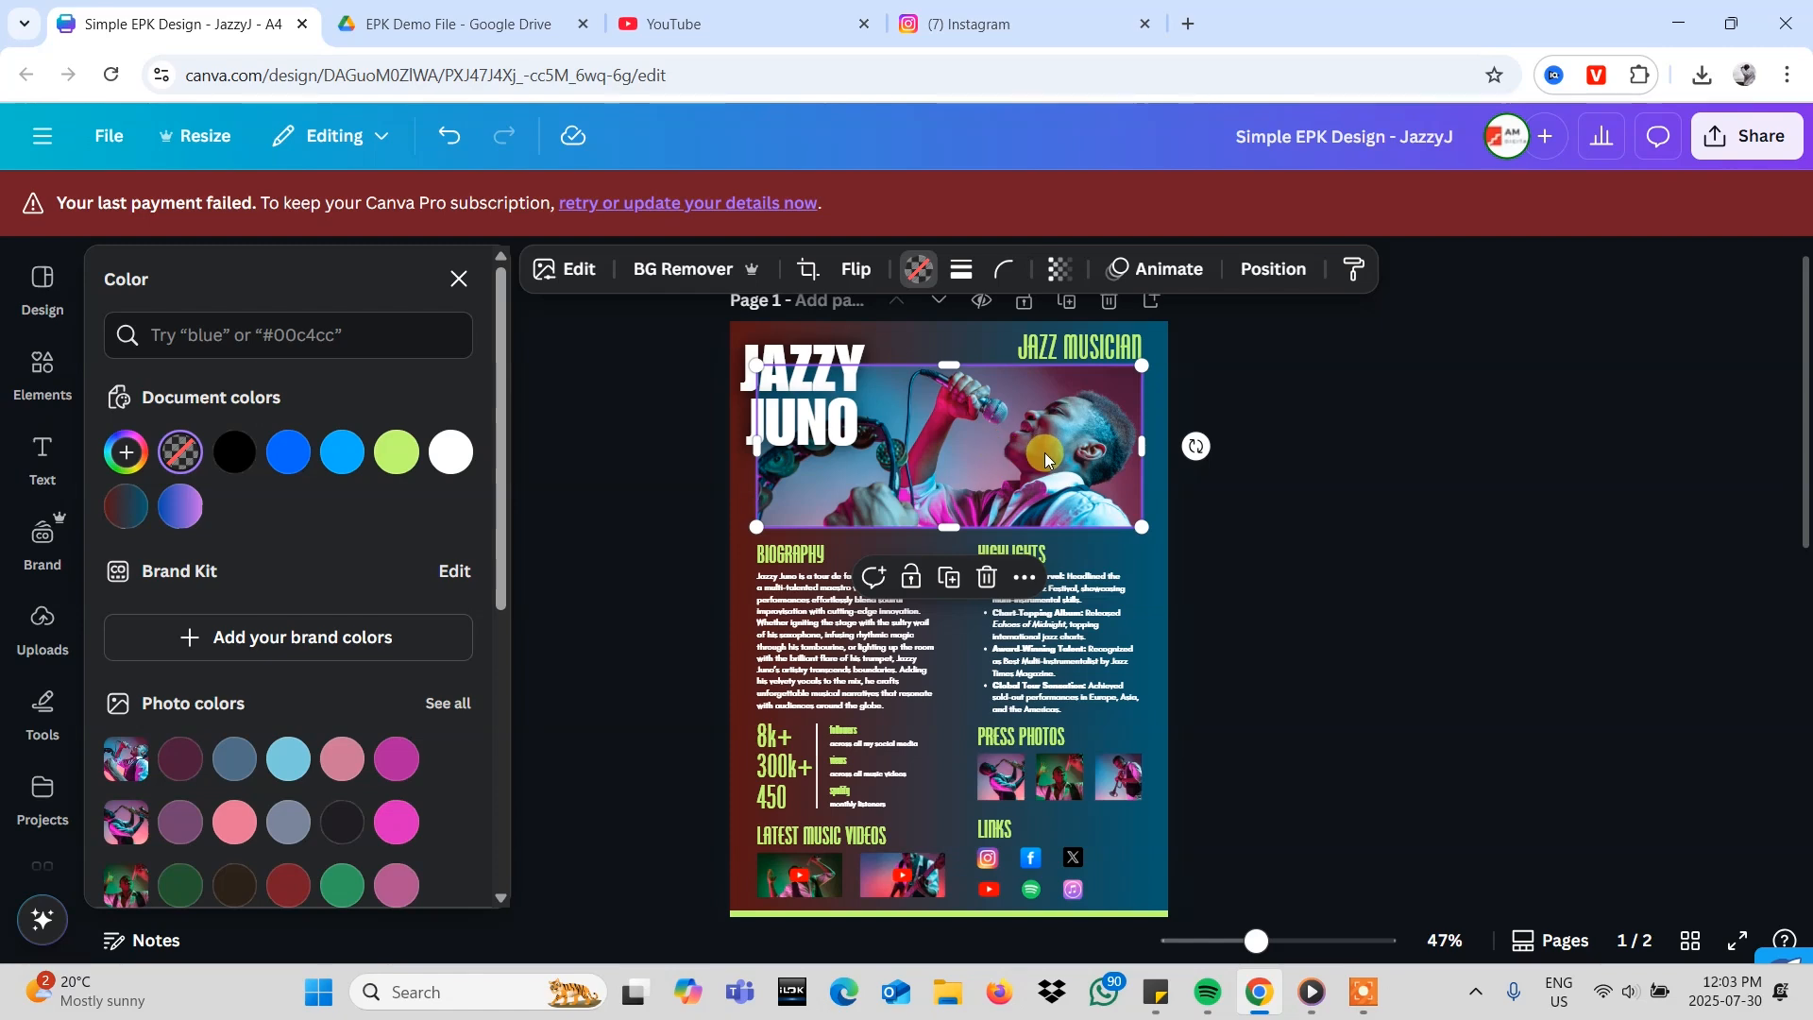
{"action": "left_click", "coordinate": [458, 277]}
- Search the elements for "FRAME" and add the plain square frame with sharp corners to page 2
{"action": "scroll", "coordinate": [1126, 691], "scroll_direction": "down", "scroll_amount": 7}
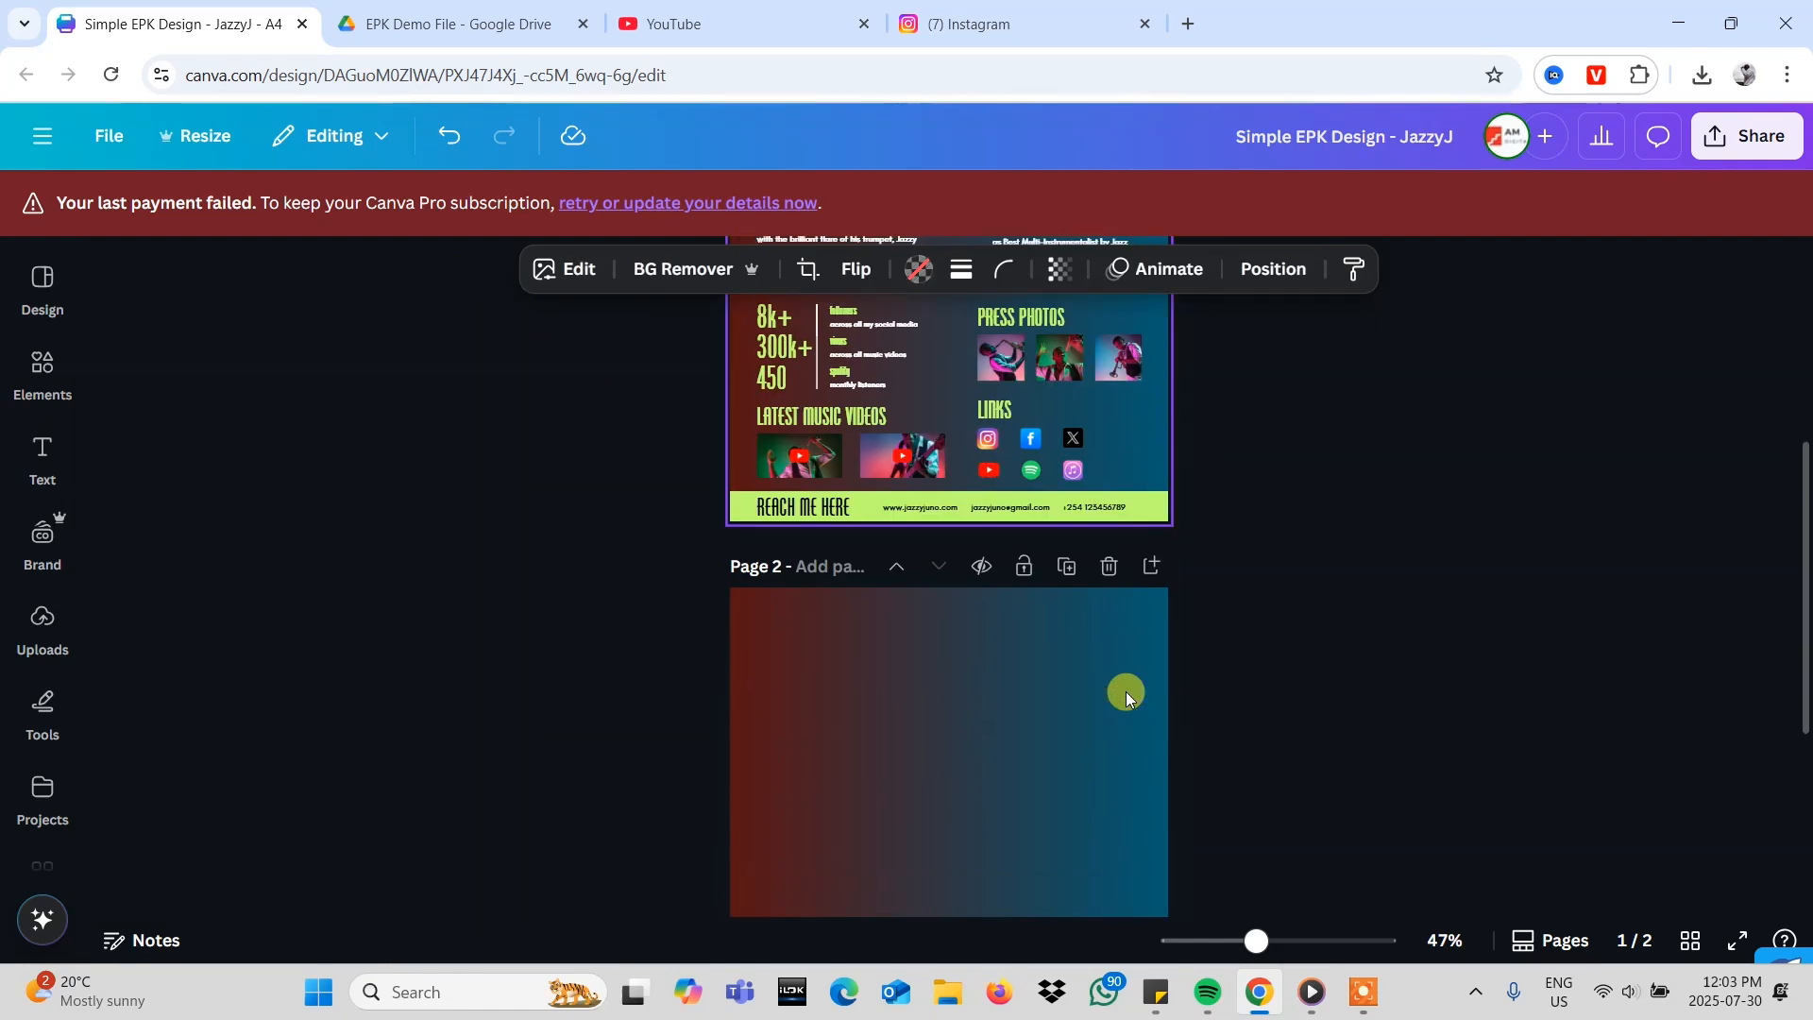
{"action": "left_click", "coordinate": [1043, 601]}
{"action": "scroll", "coordinate": [1042, 600], "scroll_direction": "up", "scroll_amount": 1}
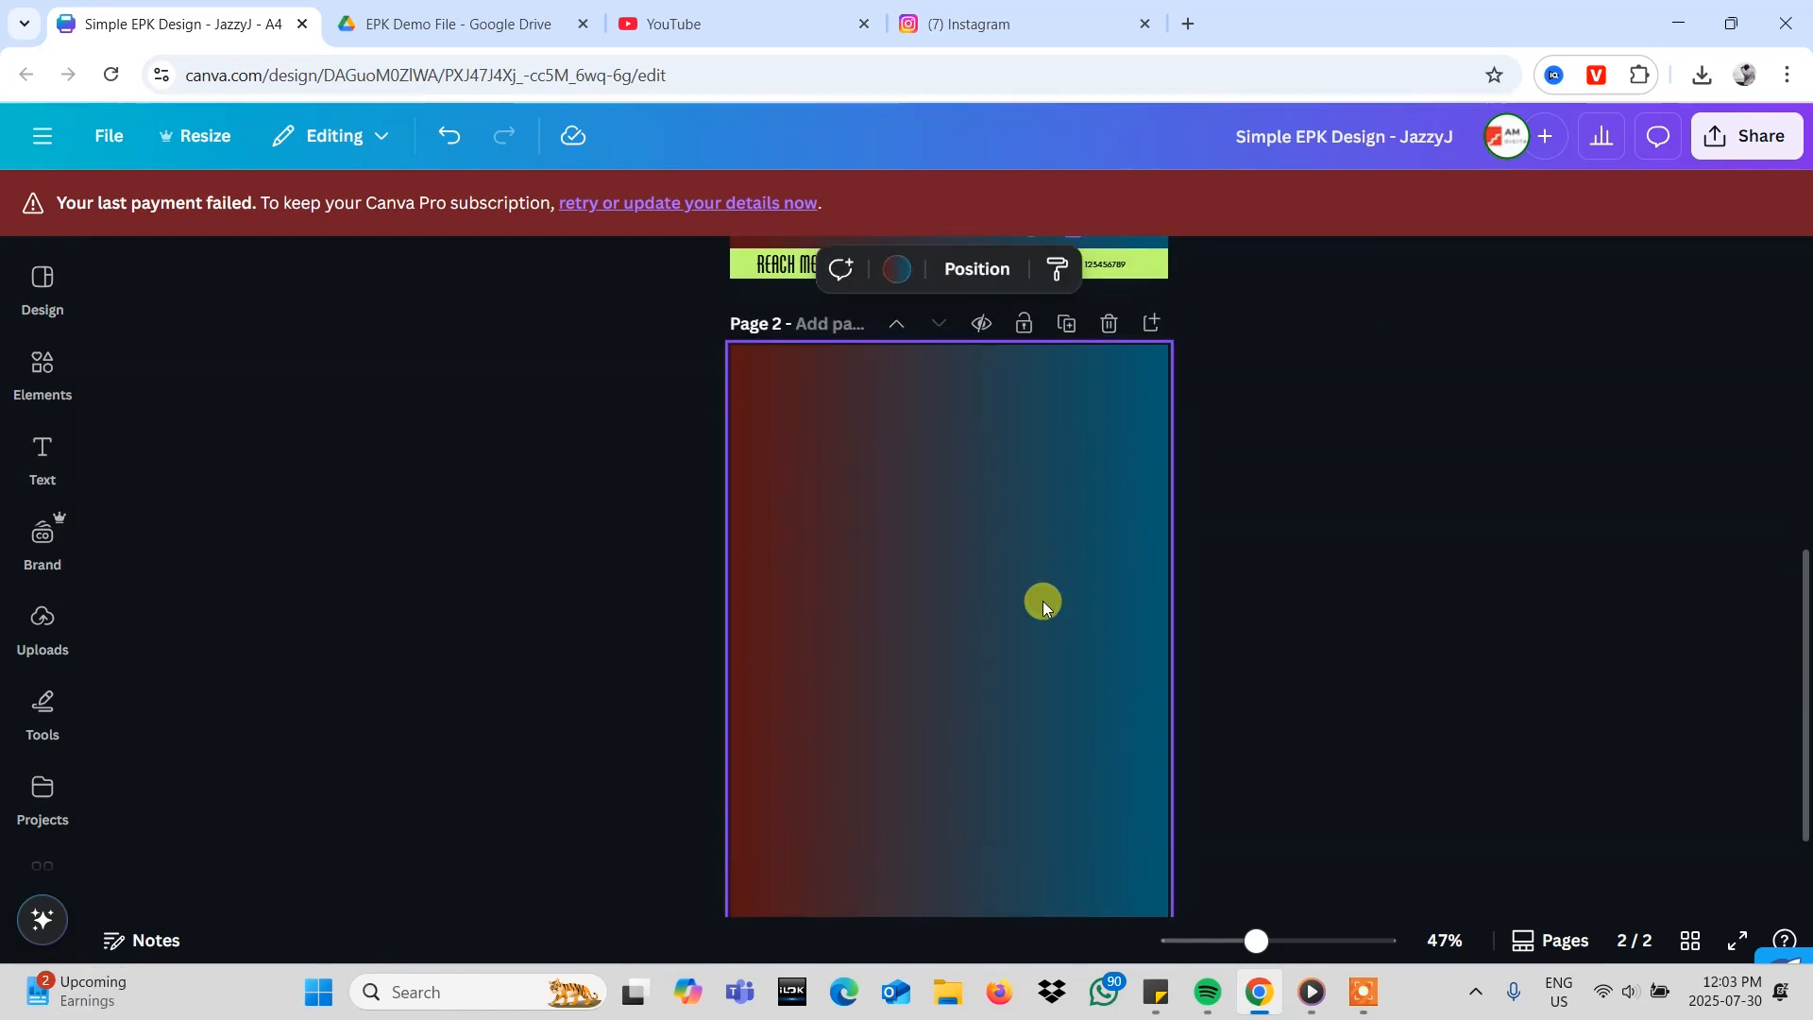
{"action": "left_click", "coordinate": [43, 365]}
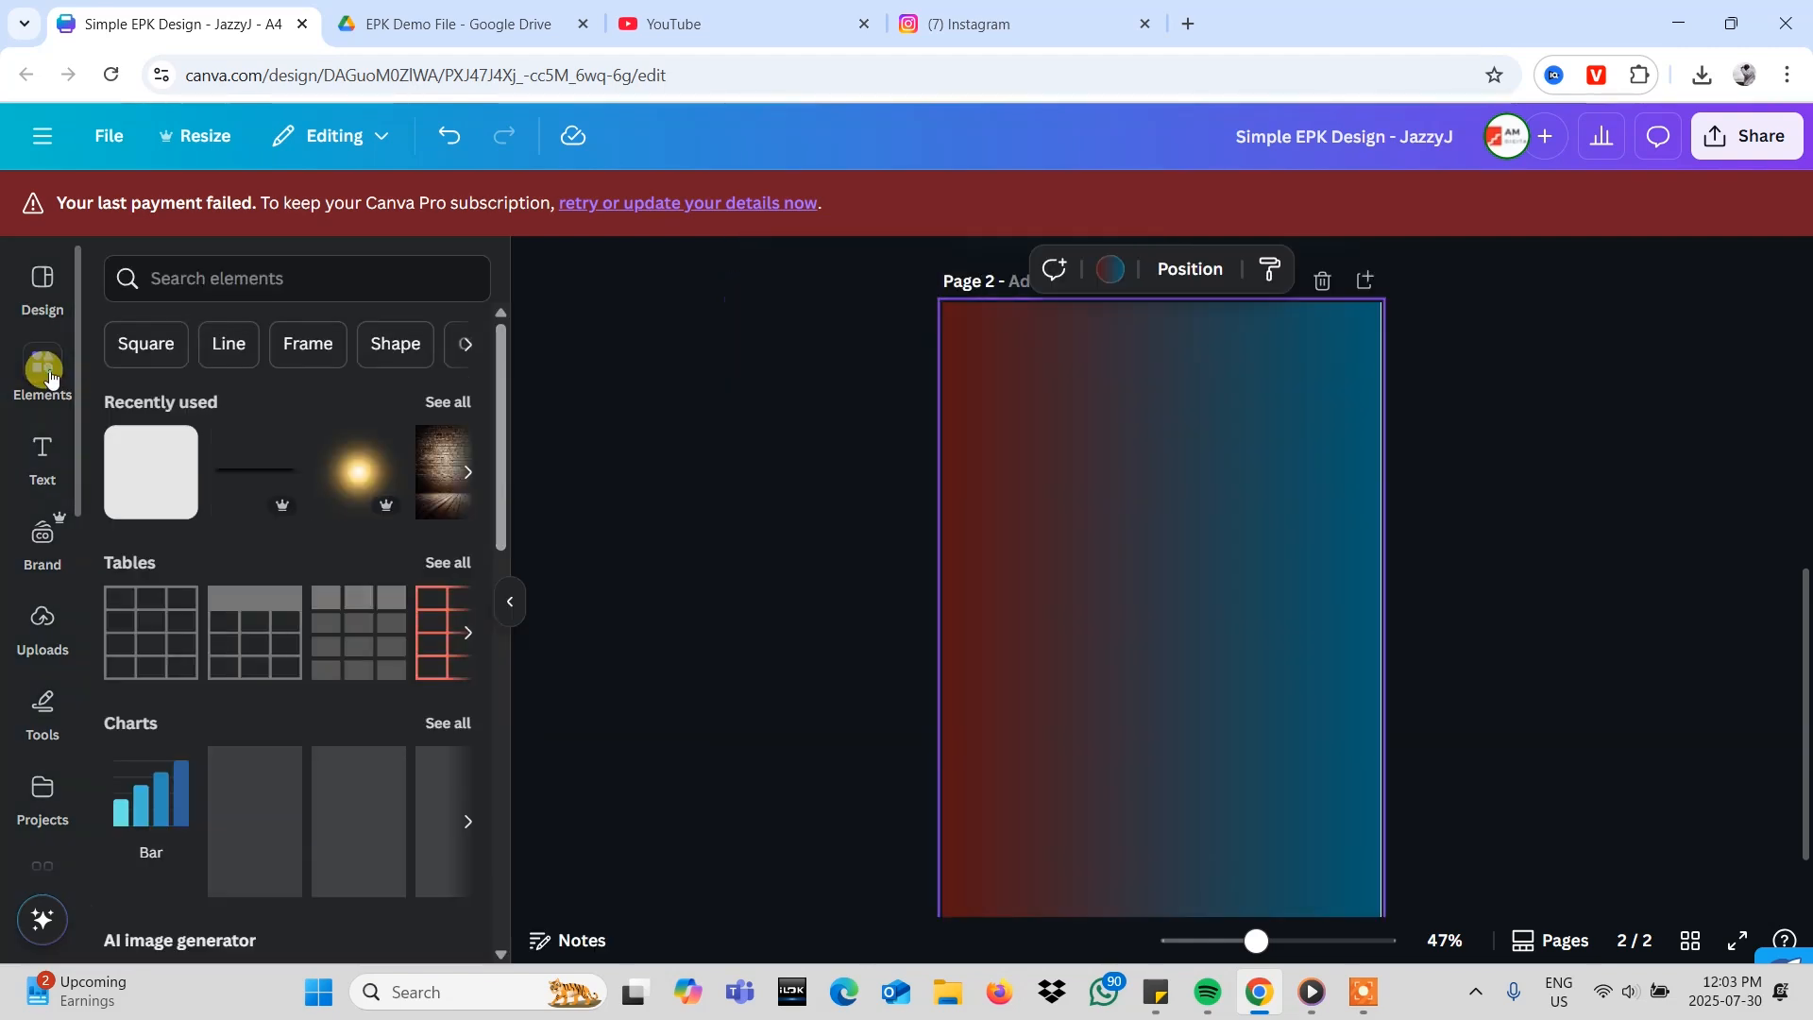
{"action": "left_click", "coordinate": [230, 276]}
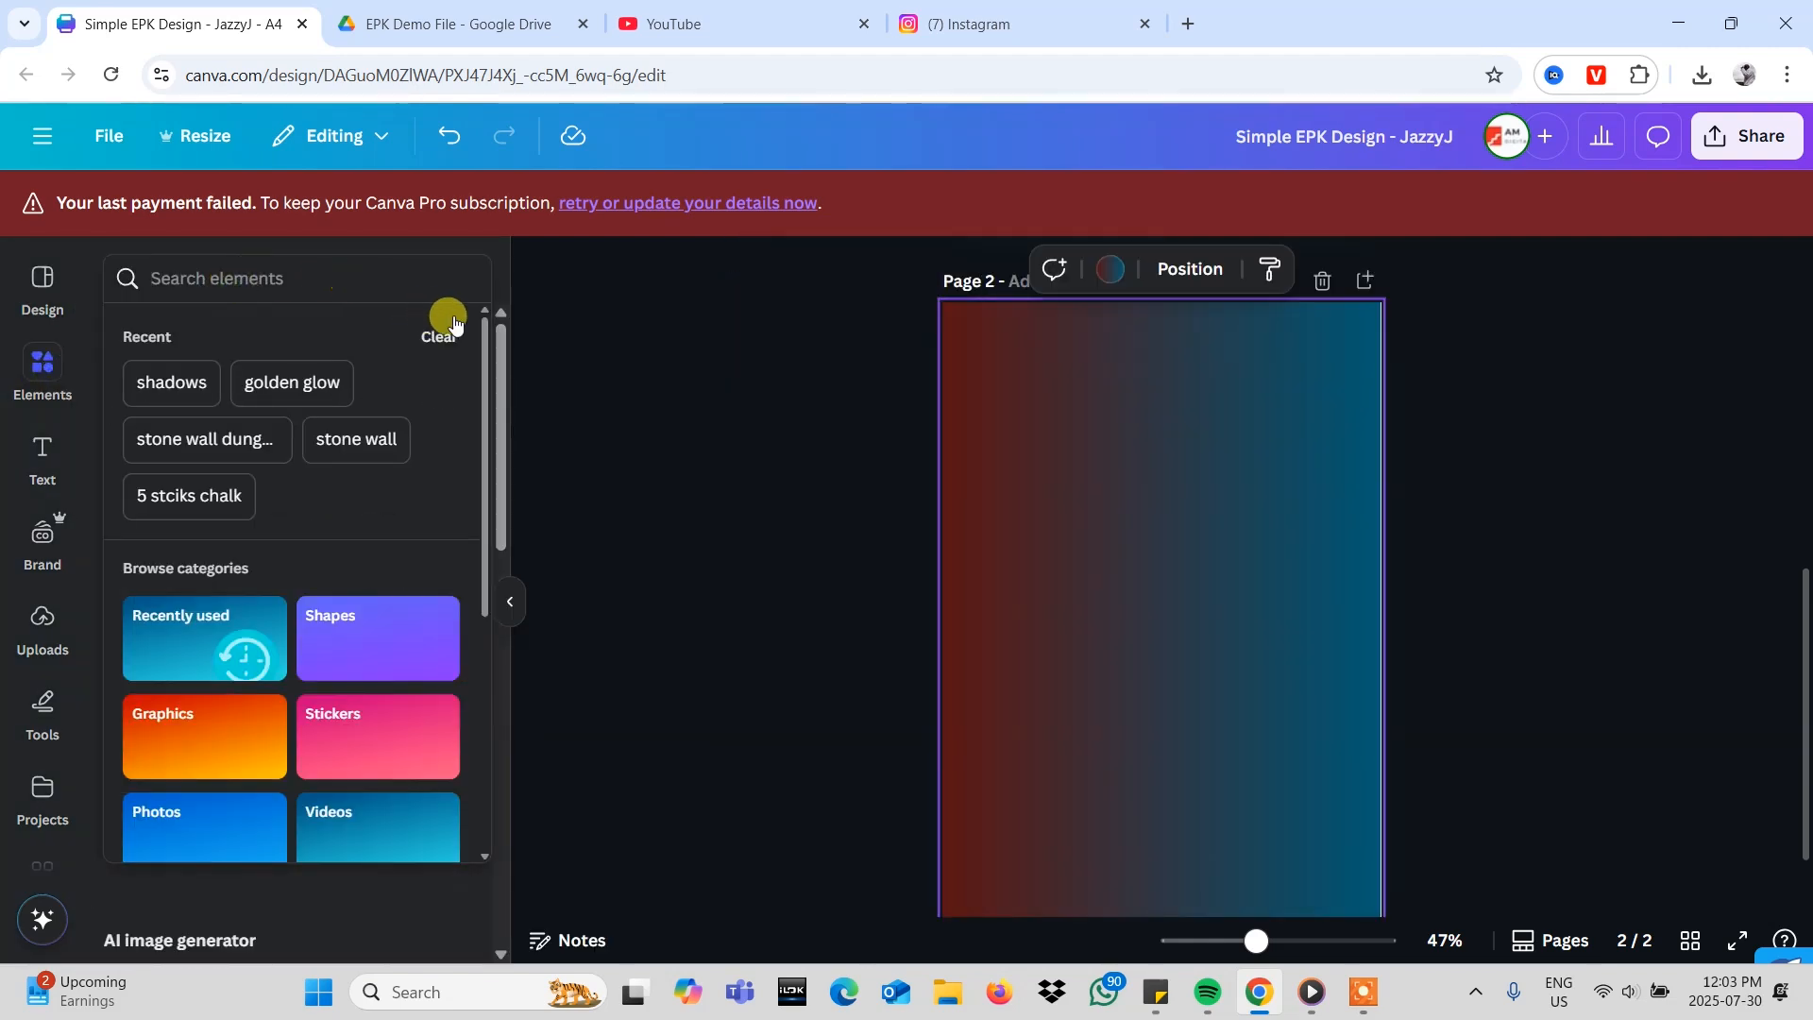
{"action": "type", "text": "FRAME"}
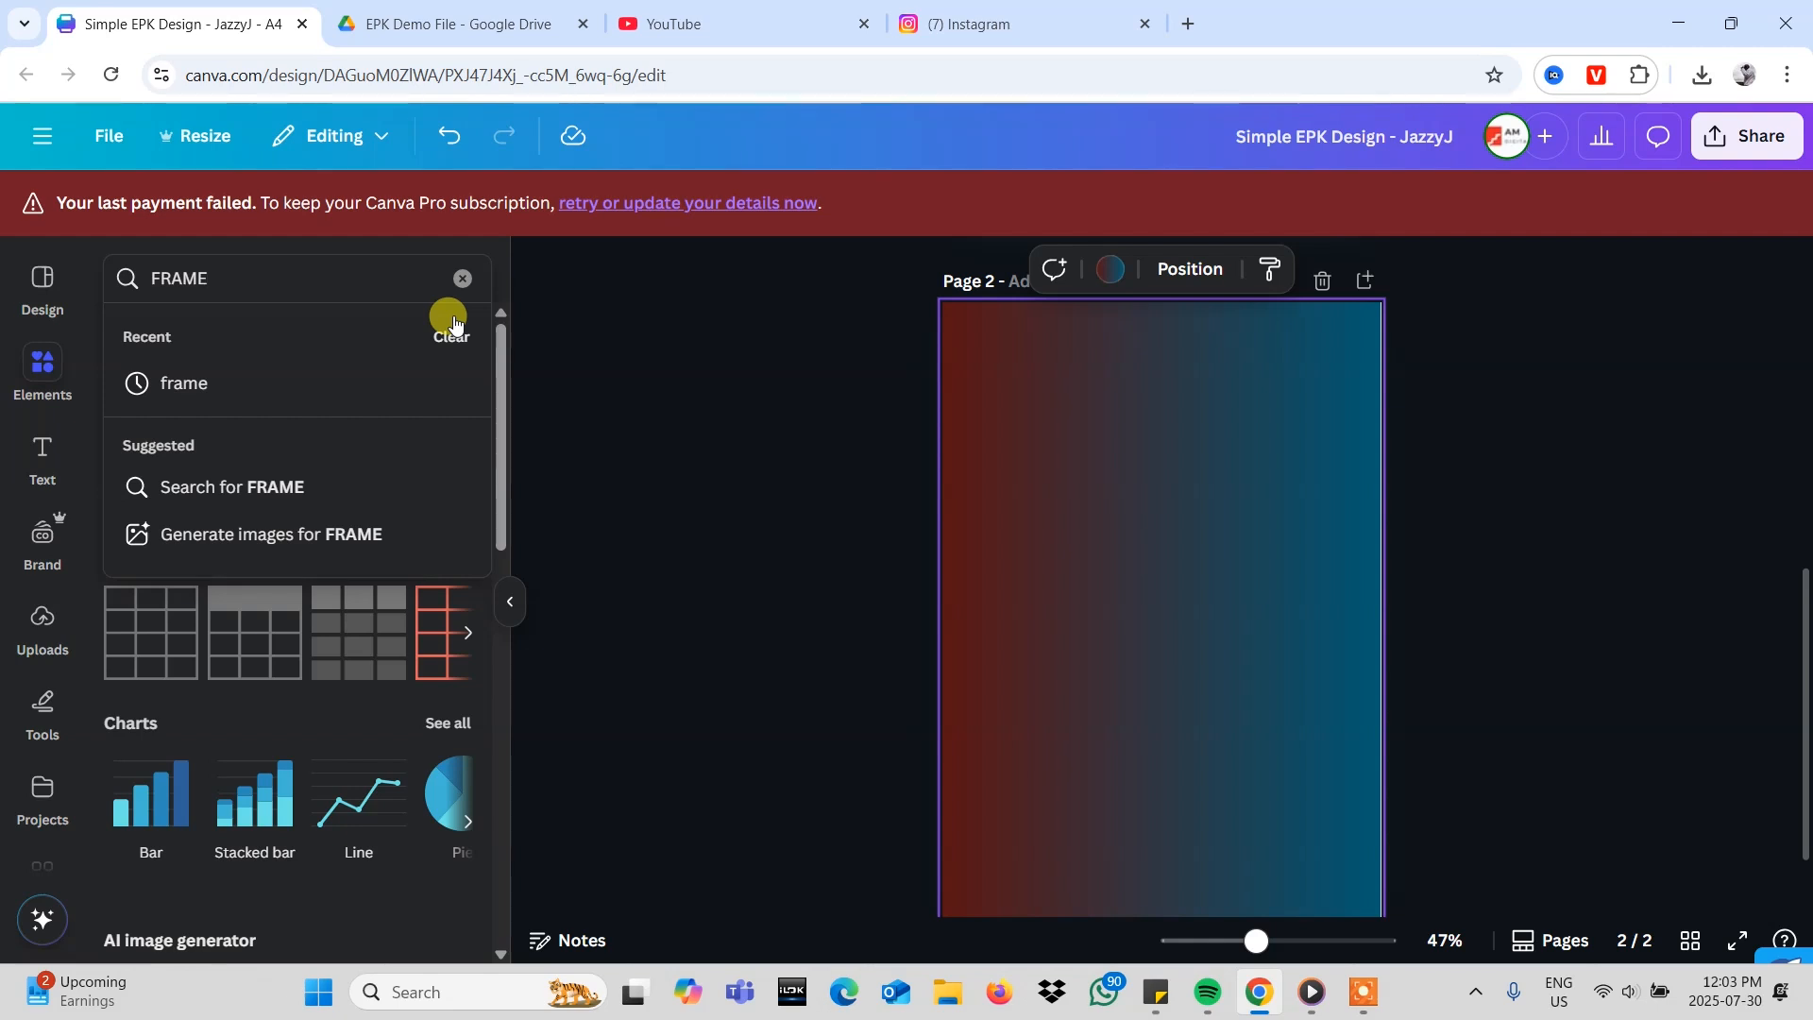
{"action": "key", "text": "Return"}
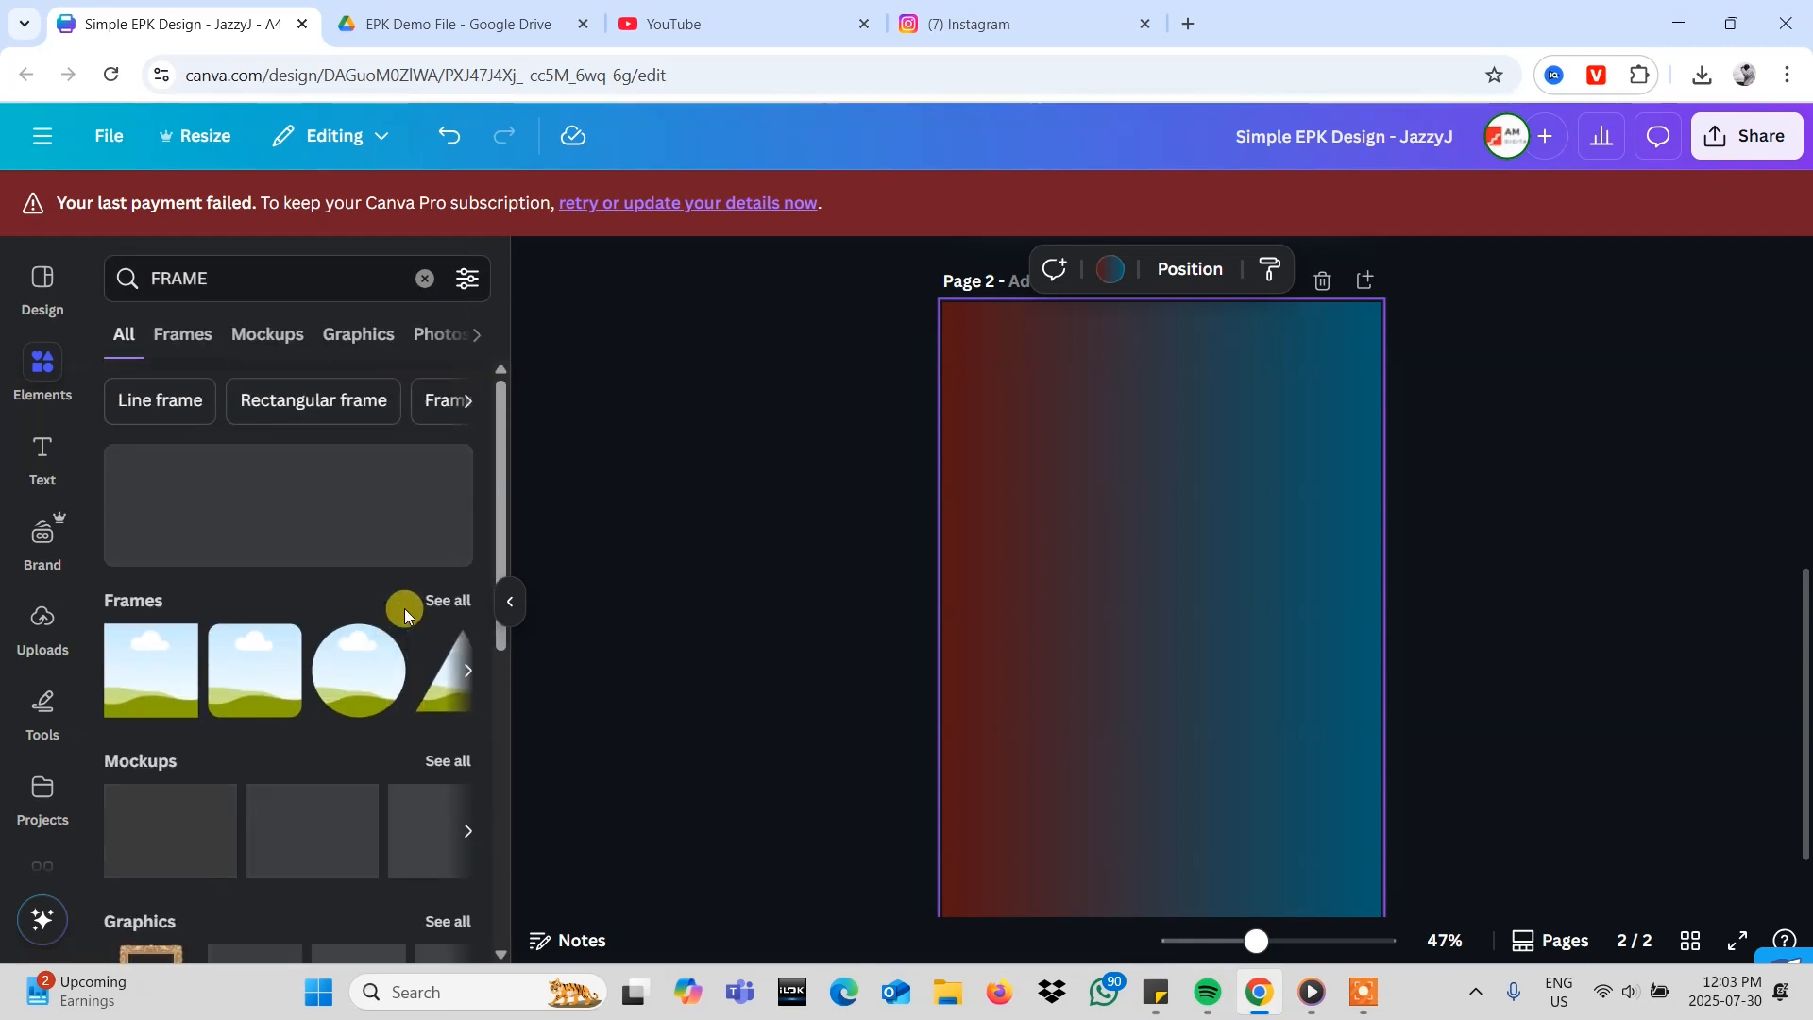
{"action": "scroll", "coordinate": [404, 609], "scroll_direction": "down", "scroll_amount": 1}
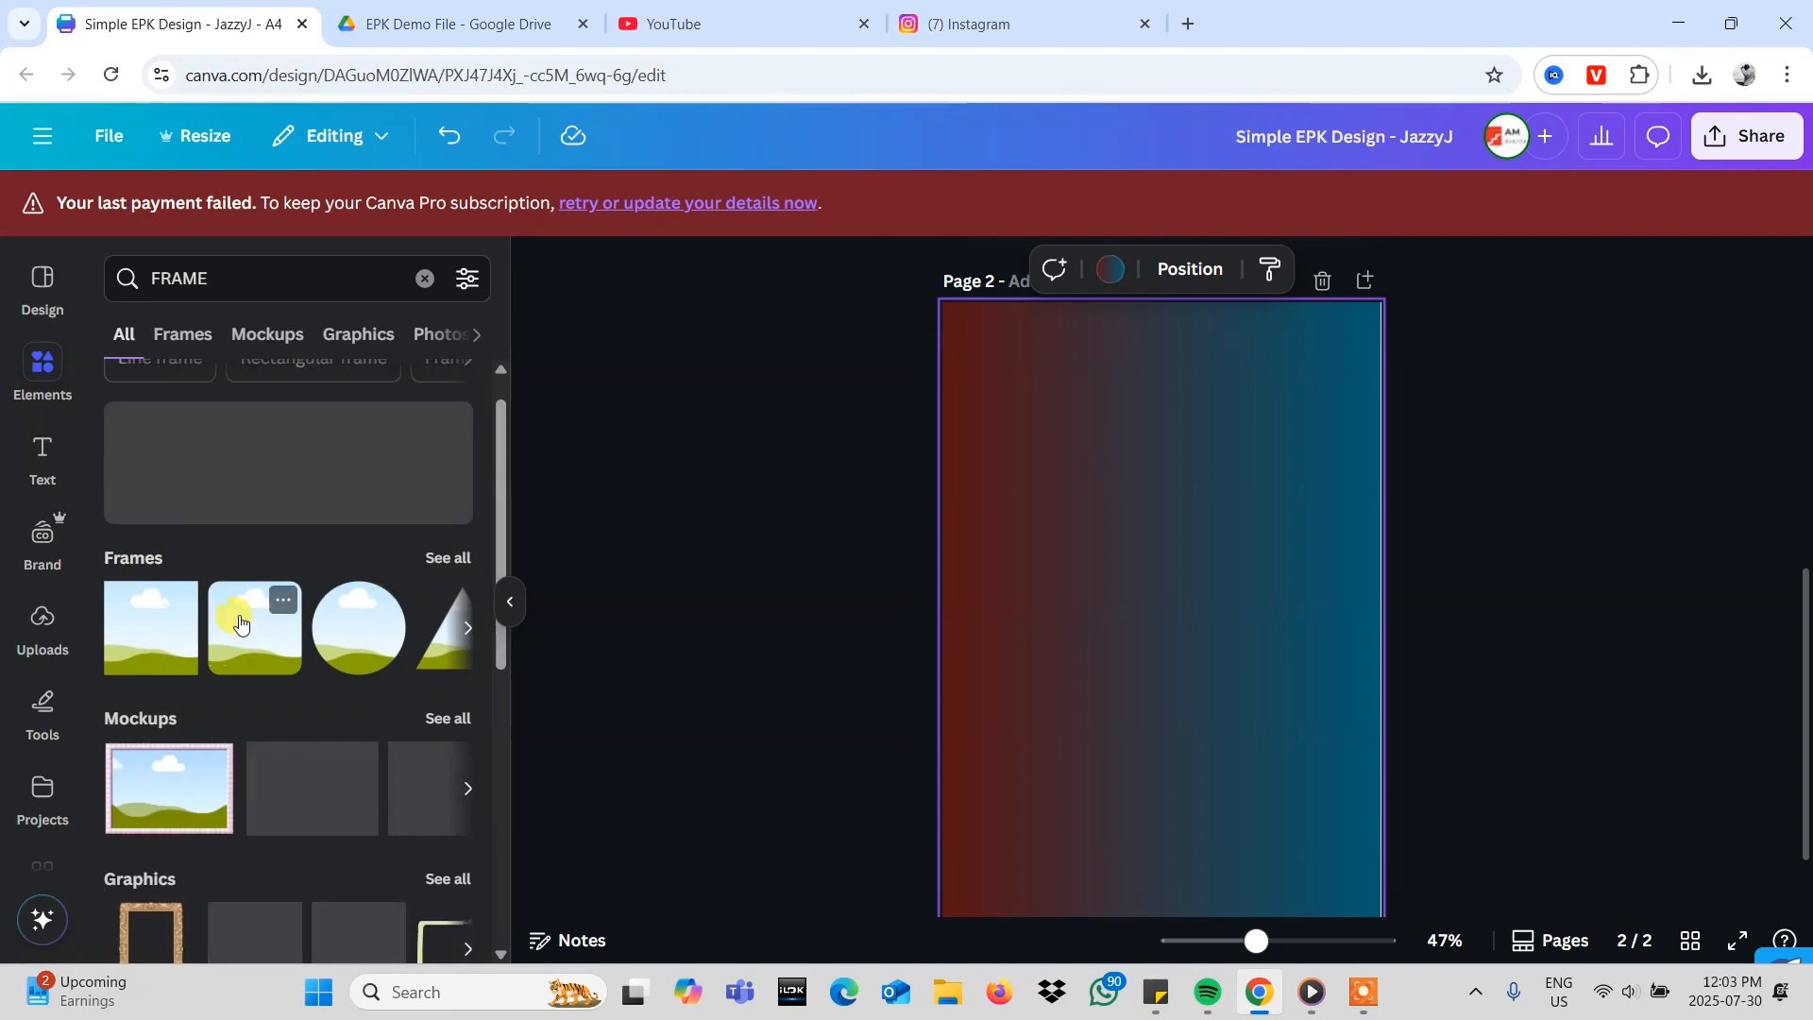
{"action": "left_click", "coordinate": [134, 638]}
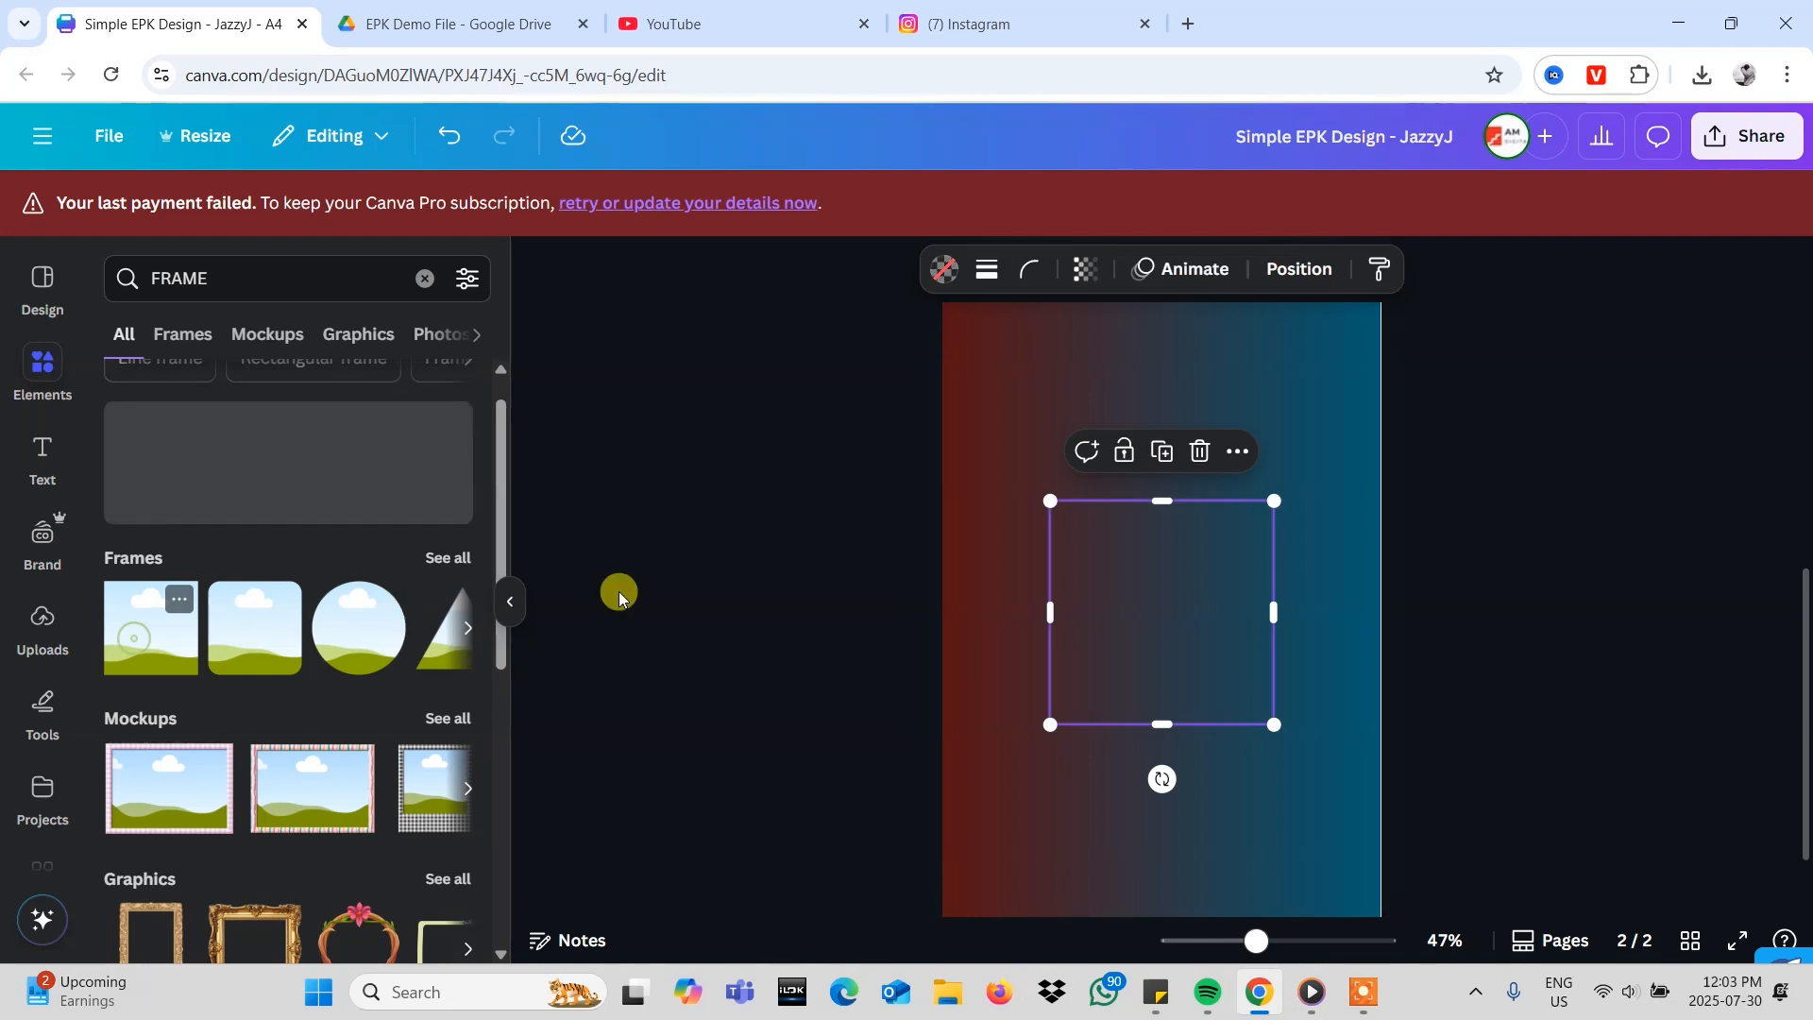
- Move the square frame up to the upper middle of page 2
{"action": "left_click_drag", "start_coordinate": [1216, 575], "coordinate": [1228, 432]}
{"action": "scroll", "coordinate": [1307, 391], "scroll_direction": "up", "scroll_amount": 7}
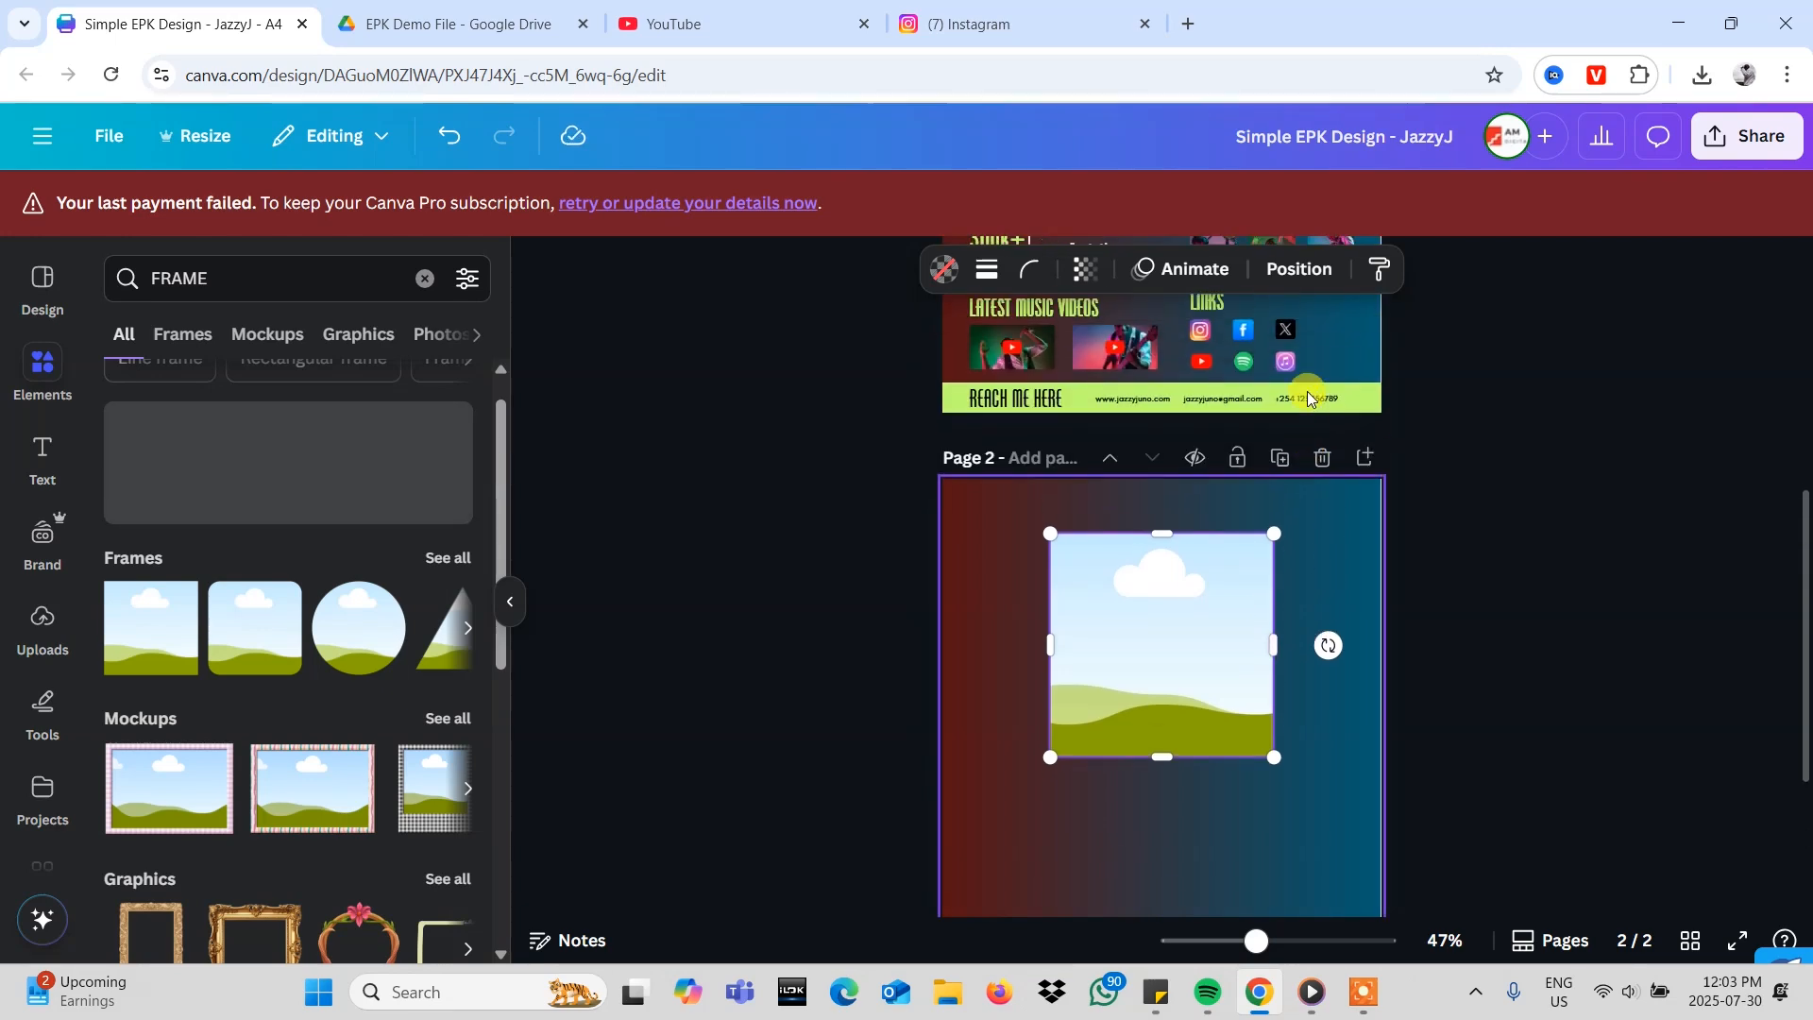
{"action": "scroll", "coordinate": [1264, 476], "scroll_direction": "down", "scroll_amount": 7}
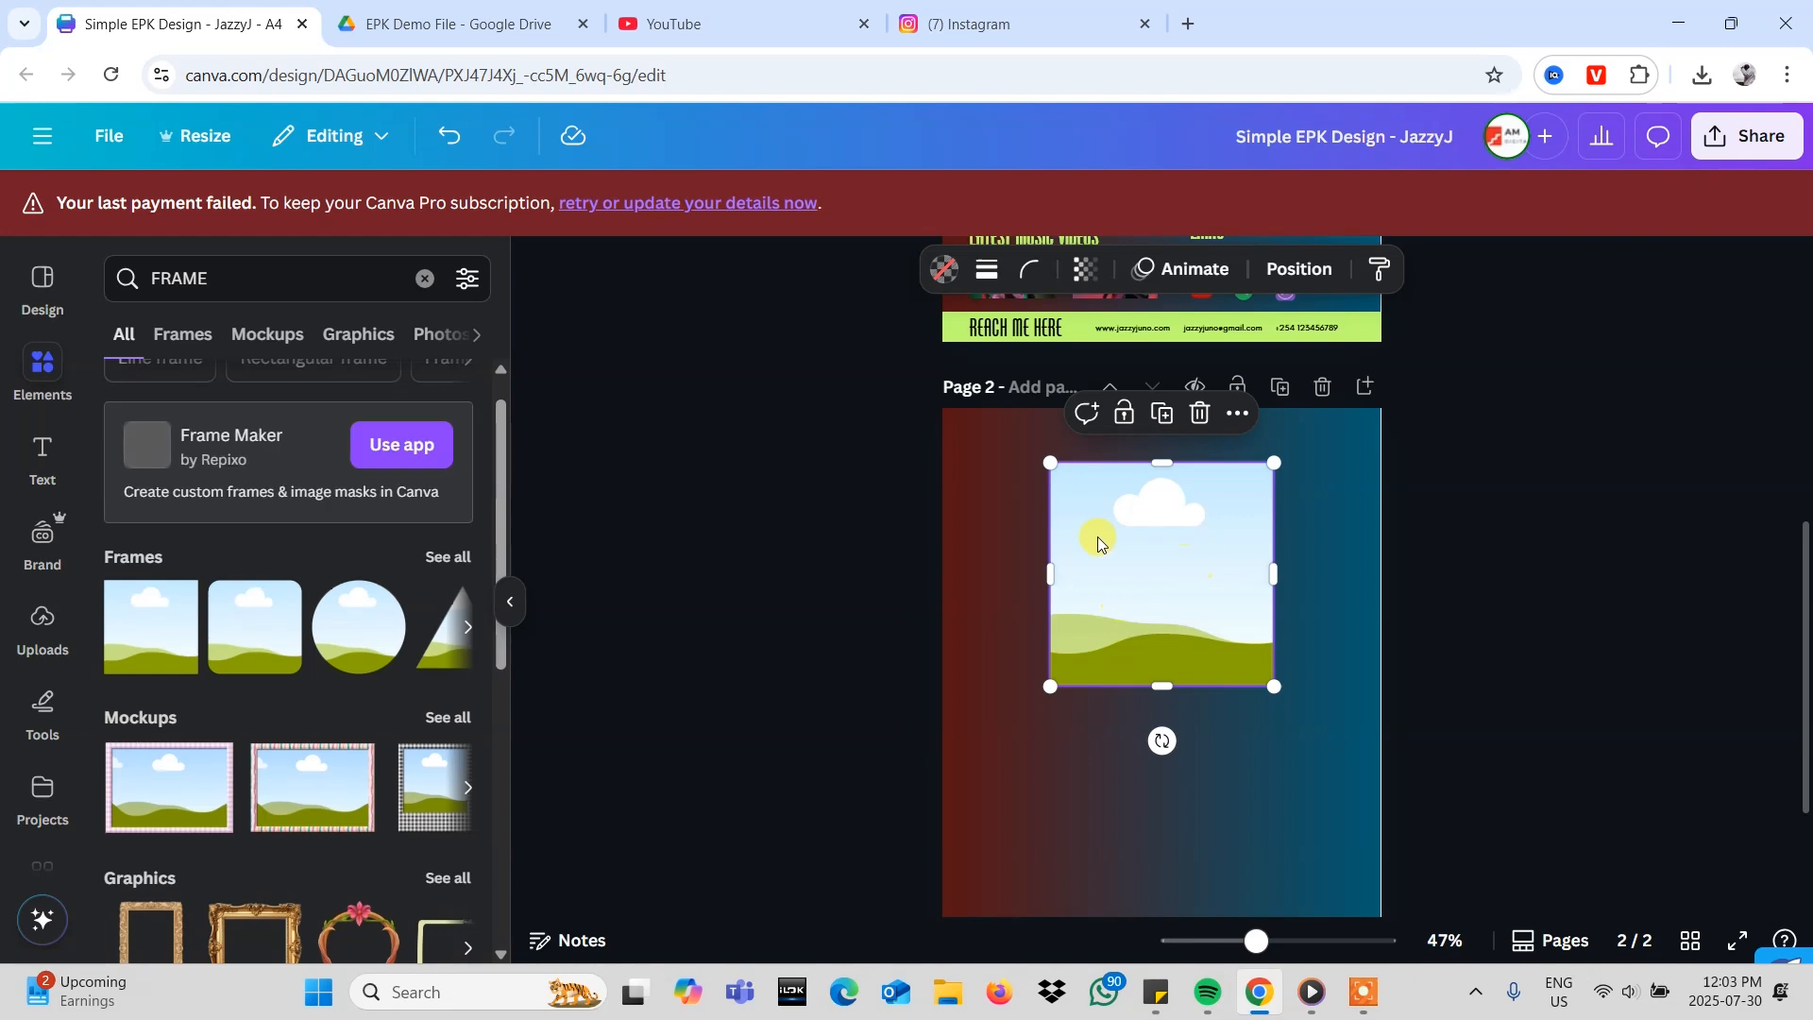
{"action": "left_click", "coordinate": [1029, 274]}
{"action": "left_click_drag", "start_coordinate": [908, 371], "coordinate": [958, 375]}
{"action": "left_click", "coordinate": [908, 418]}
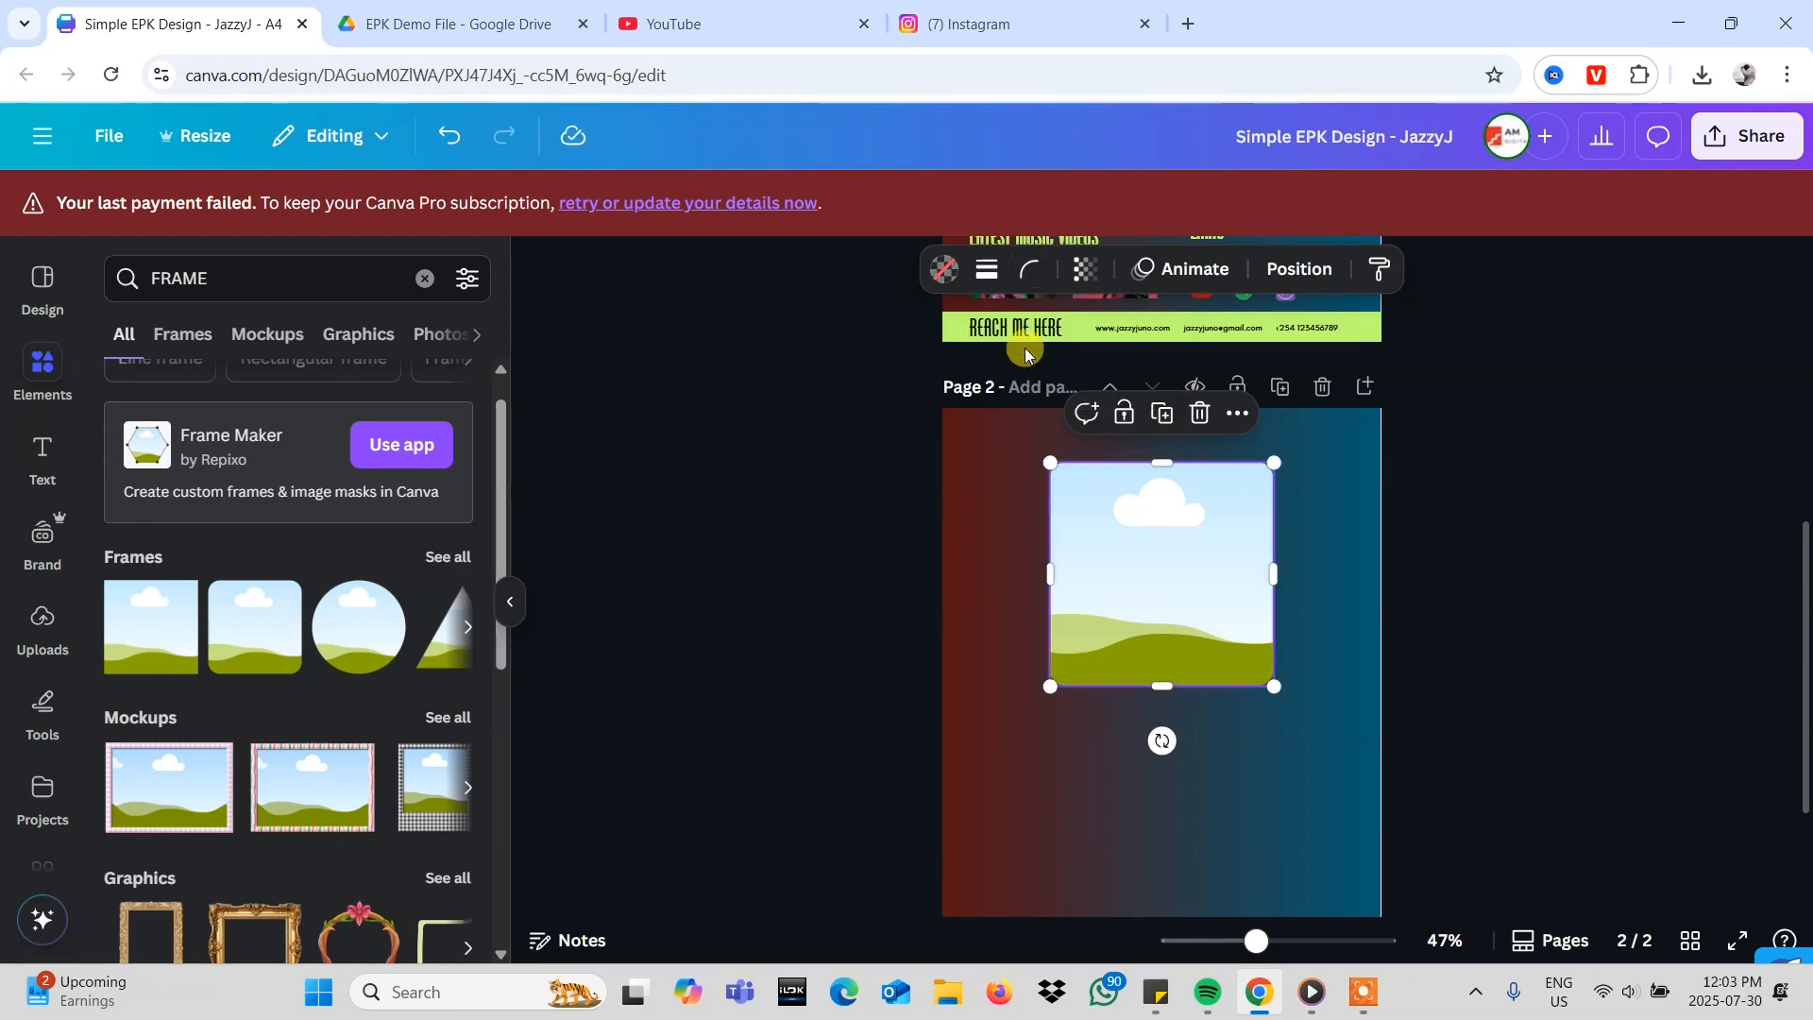
{"action": "left_click", "coordinate": [1030, 274]}
{"action": "left_click_drag", "start_coordinate": [960, 366], "coordinate": [726, 415]}
{"action": "left_click", "coordinate": [740, 491]}
{"action": "left_click", "coordinate": [1377, 472]}
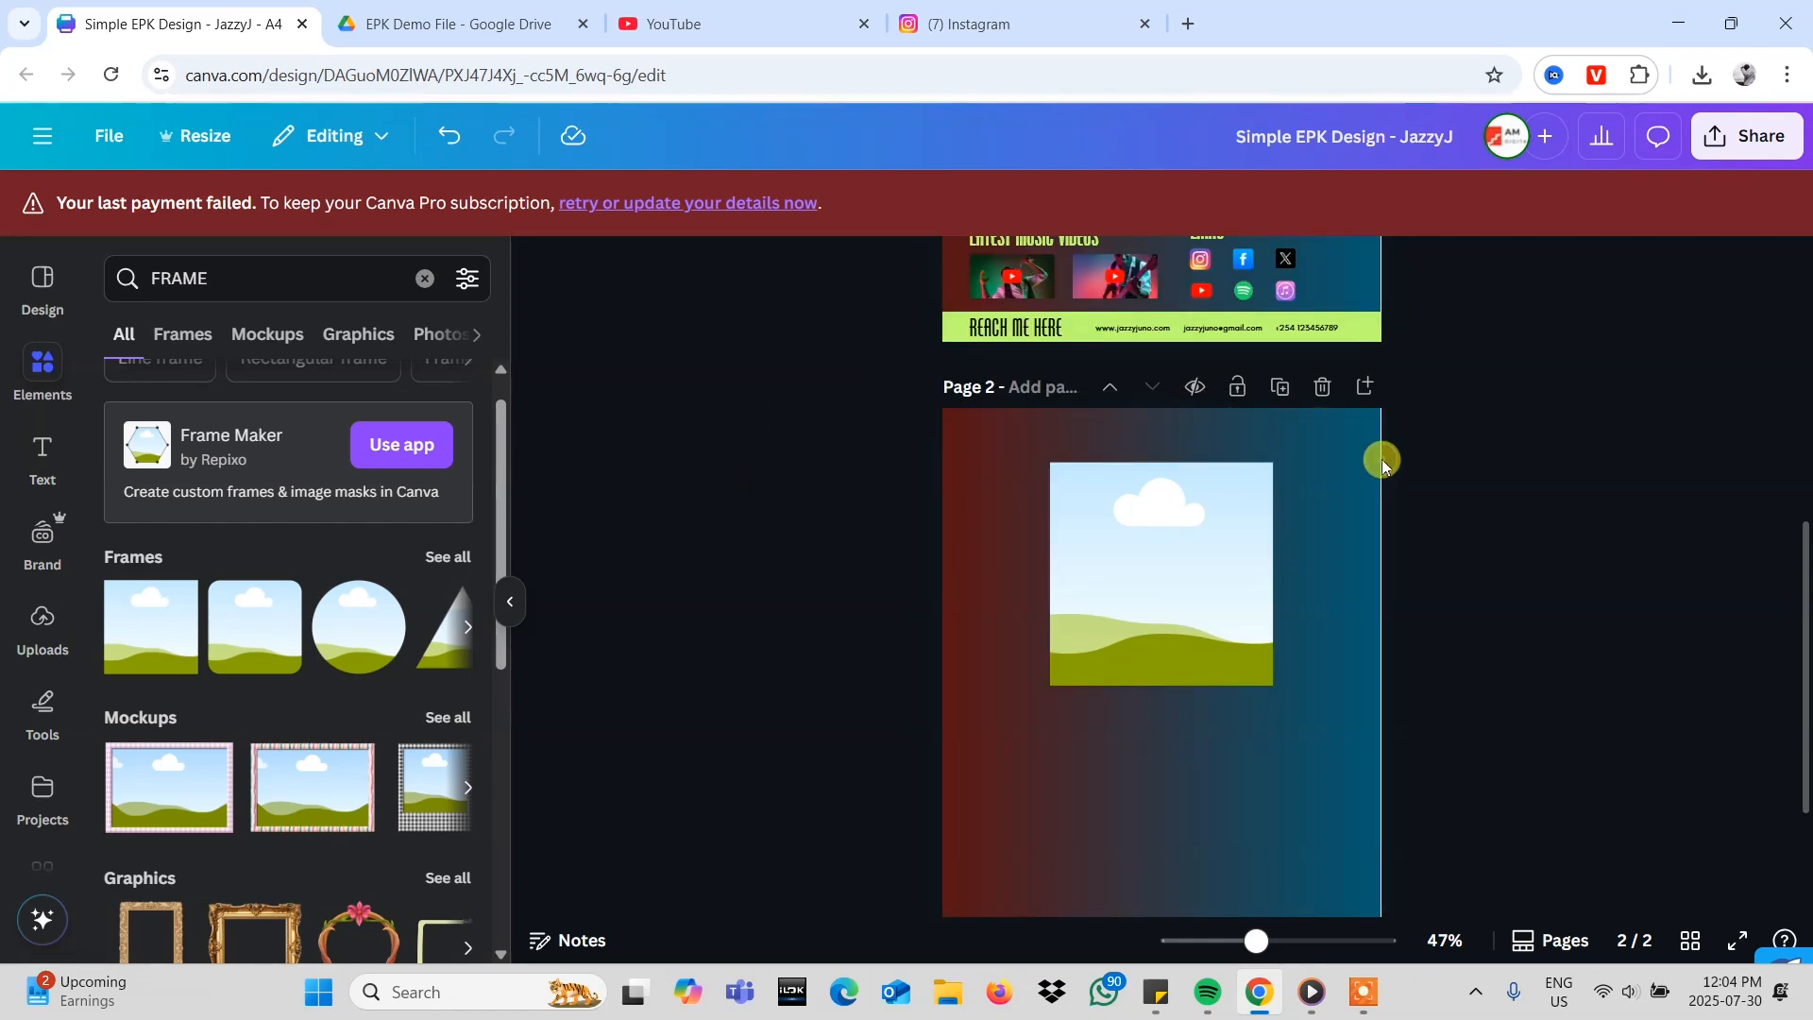
- Set the page 2 frame's corner rounding to 23
{"action": "scroll", "coordinate": [1379, 462], "scroll_direction": "up", "scroll_amount": 6}
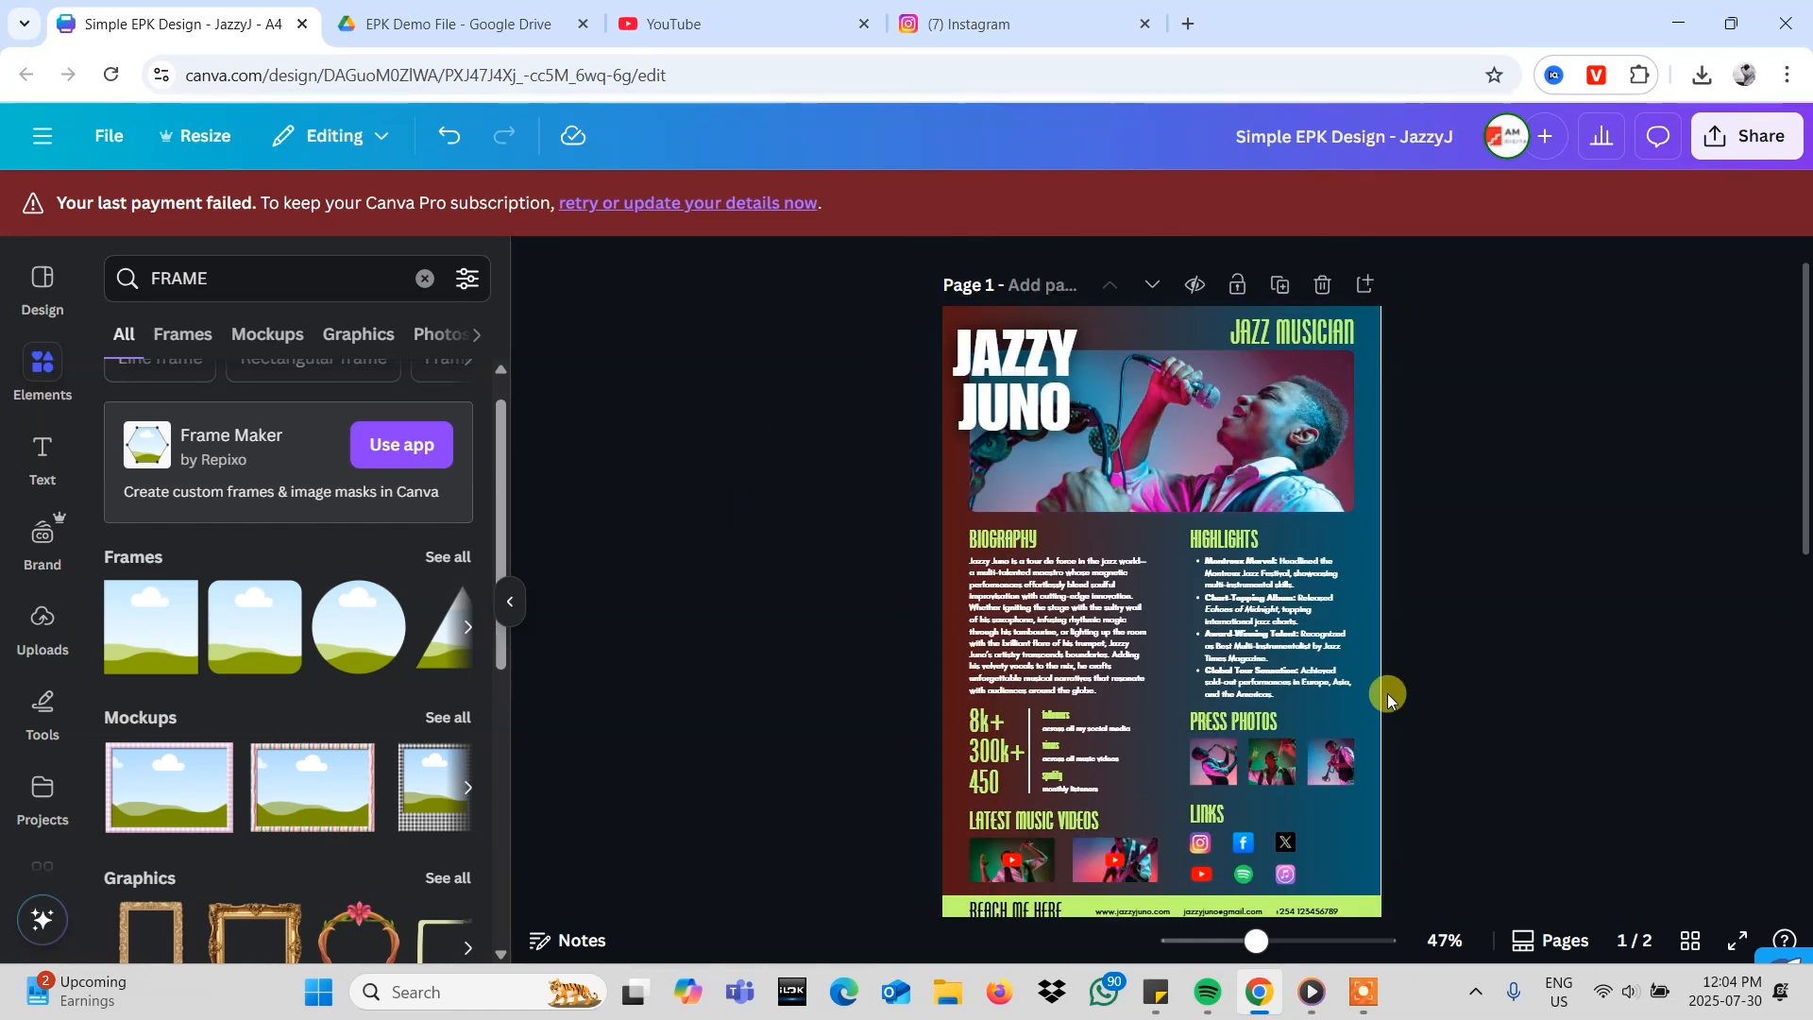
{"action": "scroll", "coordinate": [1386, 693], "scroll_direction": "down", "scroll_amount": 5}
{"action": "left_click", "coordinate": [1166, 700]}
{"action": "left_click", "coordinate": [1029, 270]}
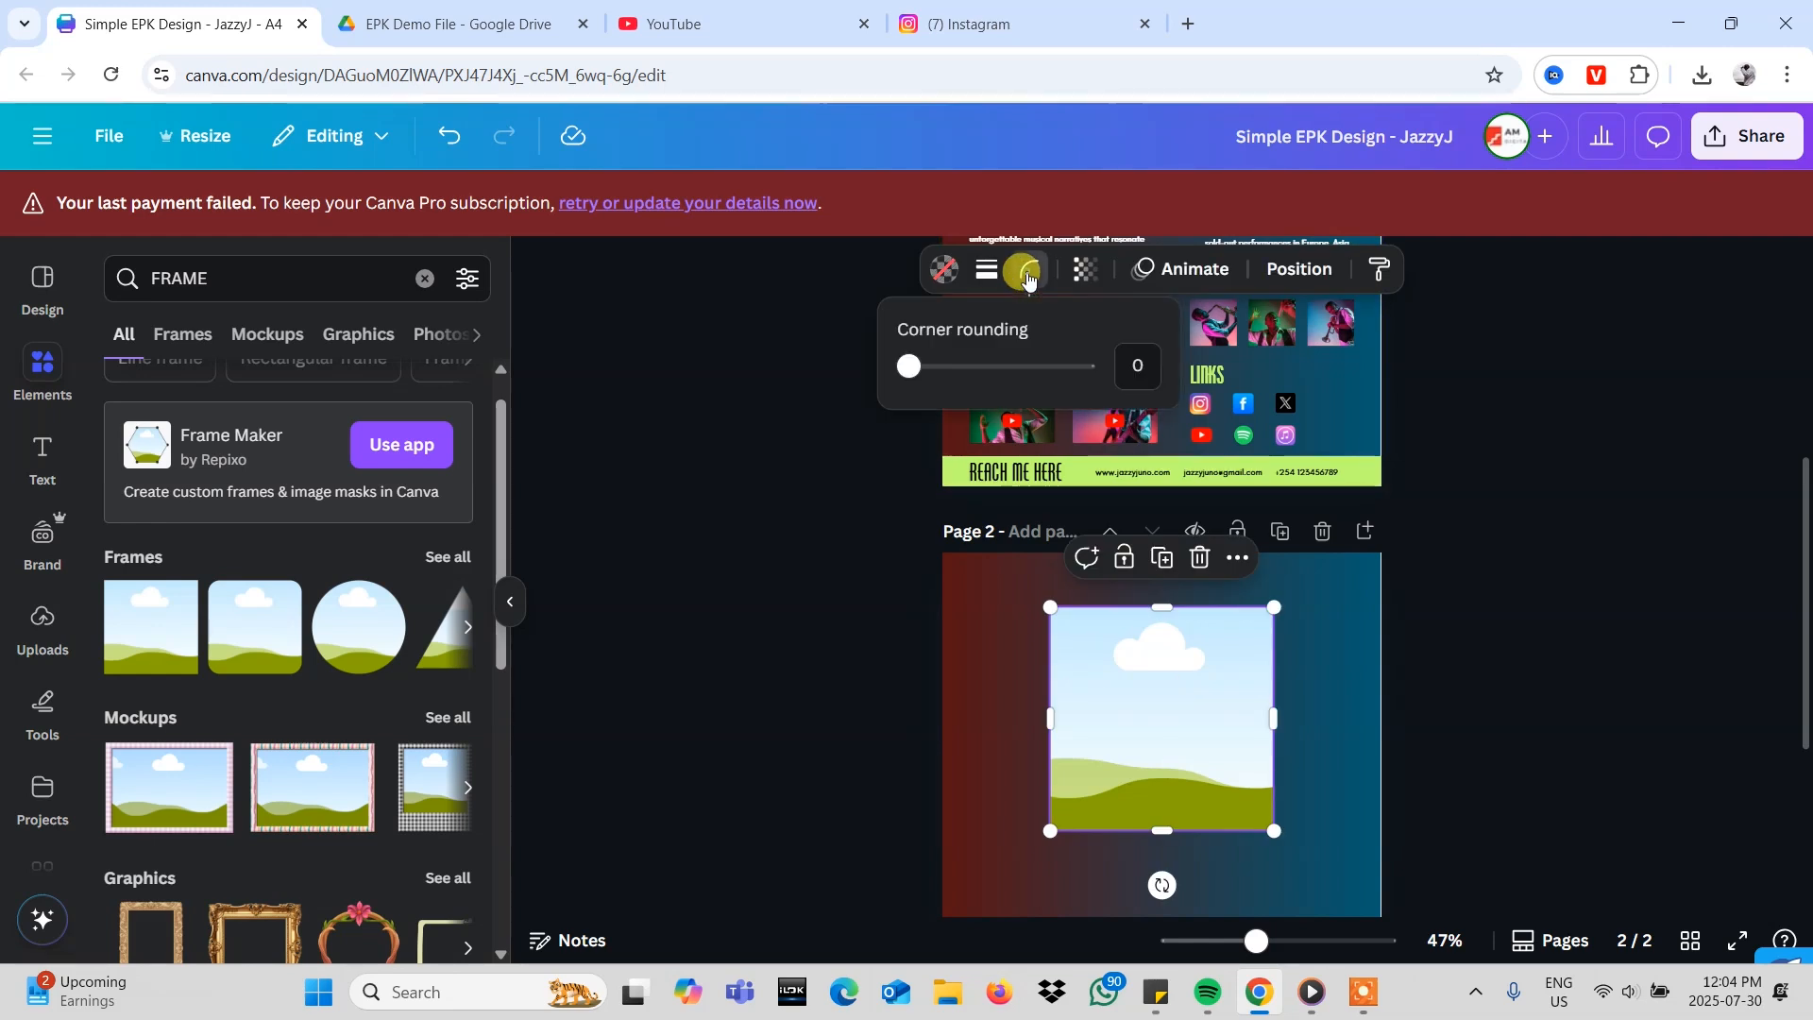
{"action": "left_click_drag", "start_coordinate": [908, 366], "coordinate": [950, 366]}
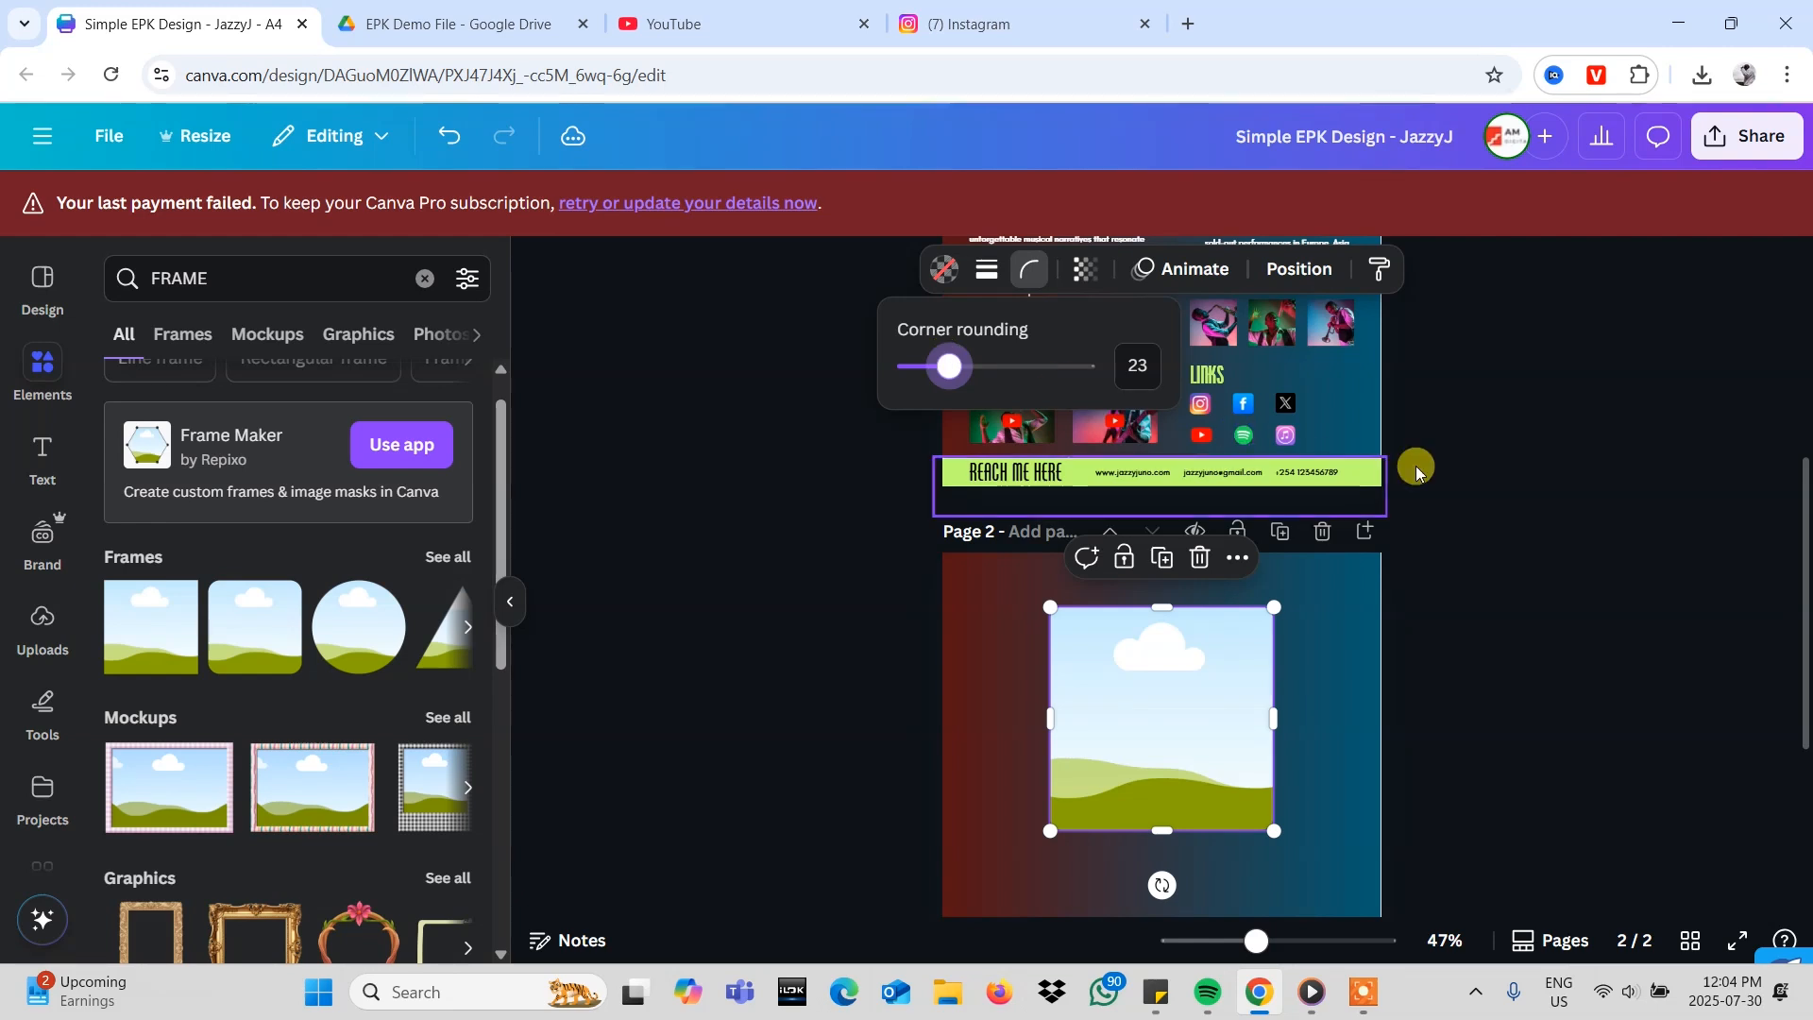
{"action": "left_click", "coordinate": [1435, 447]}
- Reshape the rounded frame into a wide, shallow header banner spanning most of page 2's width near its upper edge
{"action": "scroll", "coordinate": [1307, 653], "scroll_direction": "down", "scroll_amount": 1}
{"action": "left_click_drag", "start_coordinate": [1274, 596], "coordinate": [1352, 585]}
{"action": "left_click_drag", "start_coordinate": [1029, 599], "coordinate": [986, 597]}
{"action": "left_click_drag", "start_coordinate": [1167, 709], "coordinate": [1167, 634]}
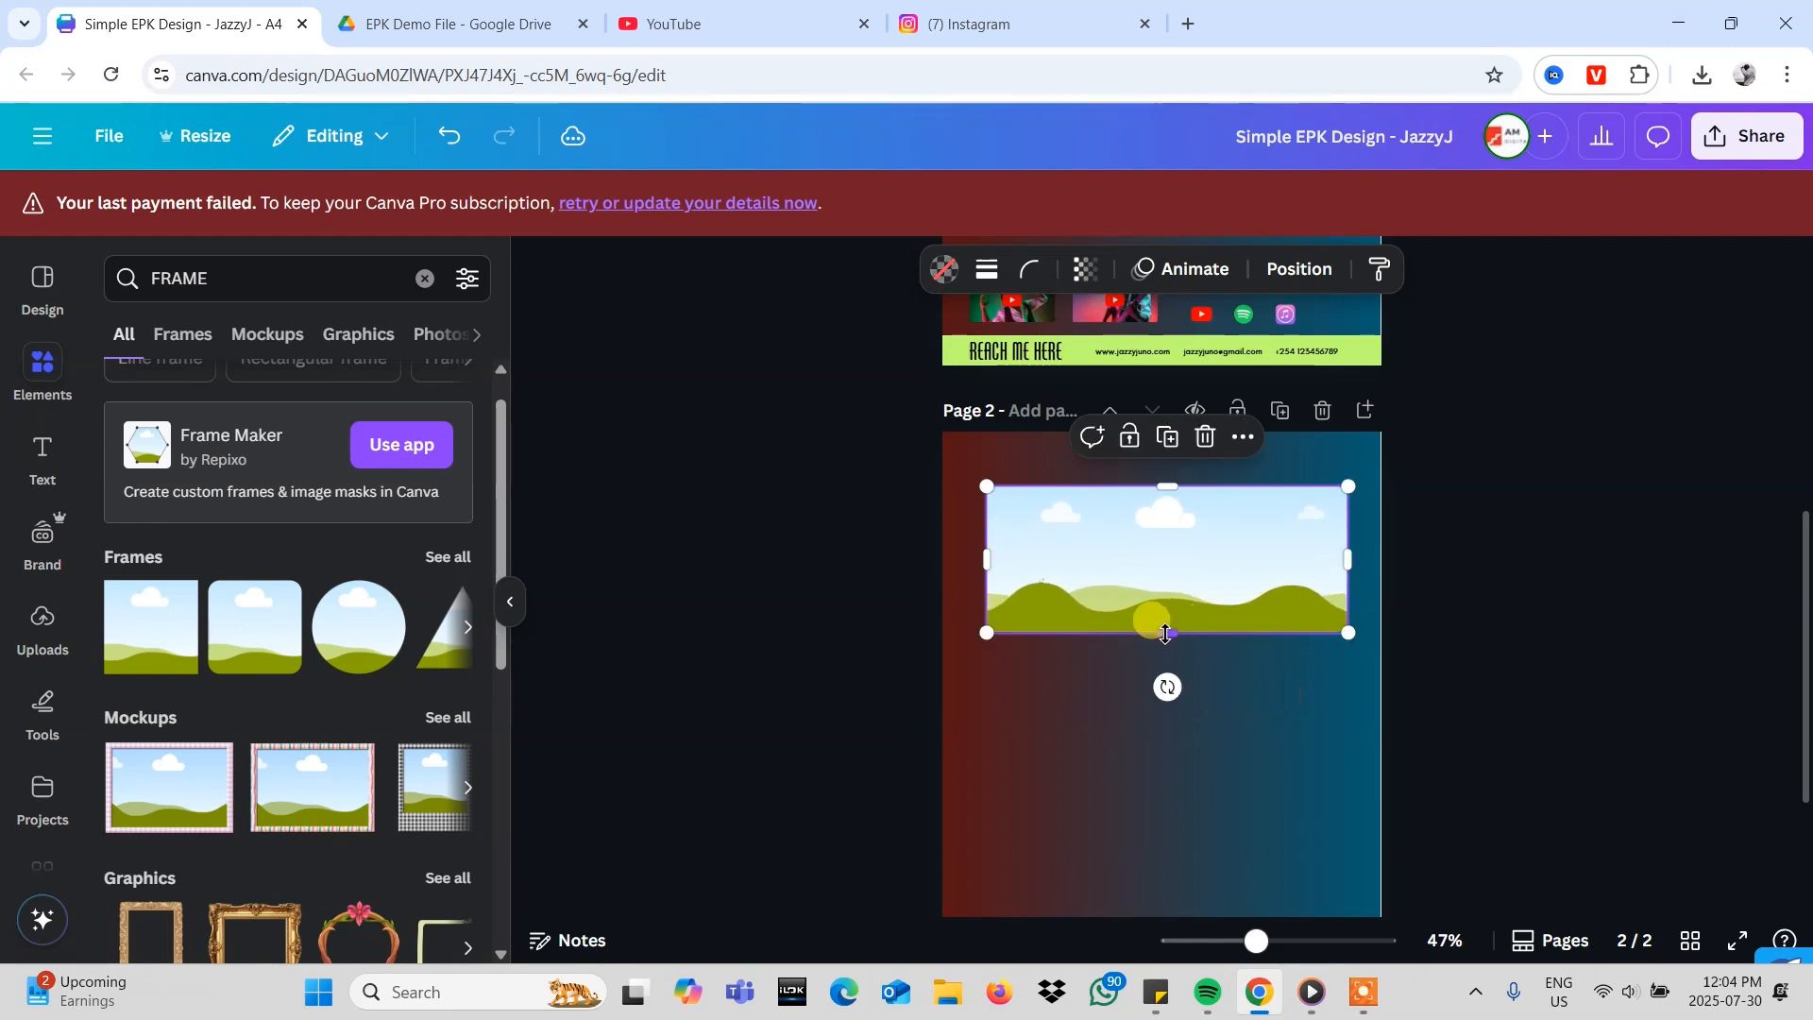
{"action": "left_click_drag", "start_coordinate": [1167, 486], "coordinate": [1167, 475]}
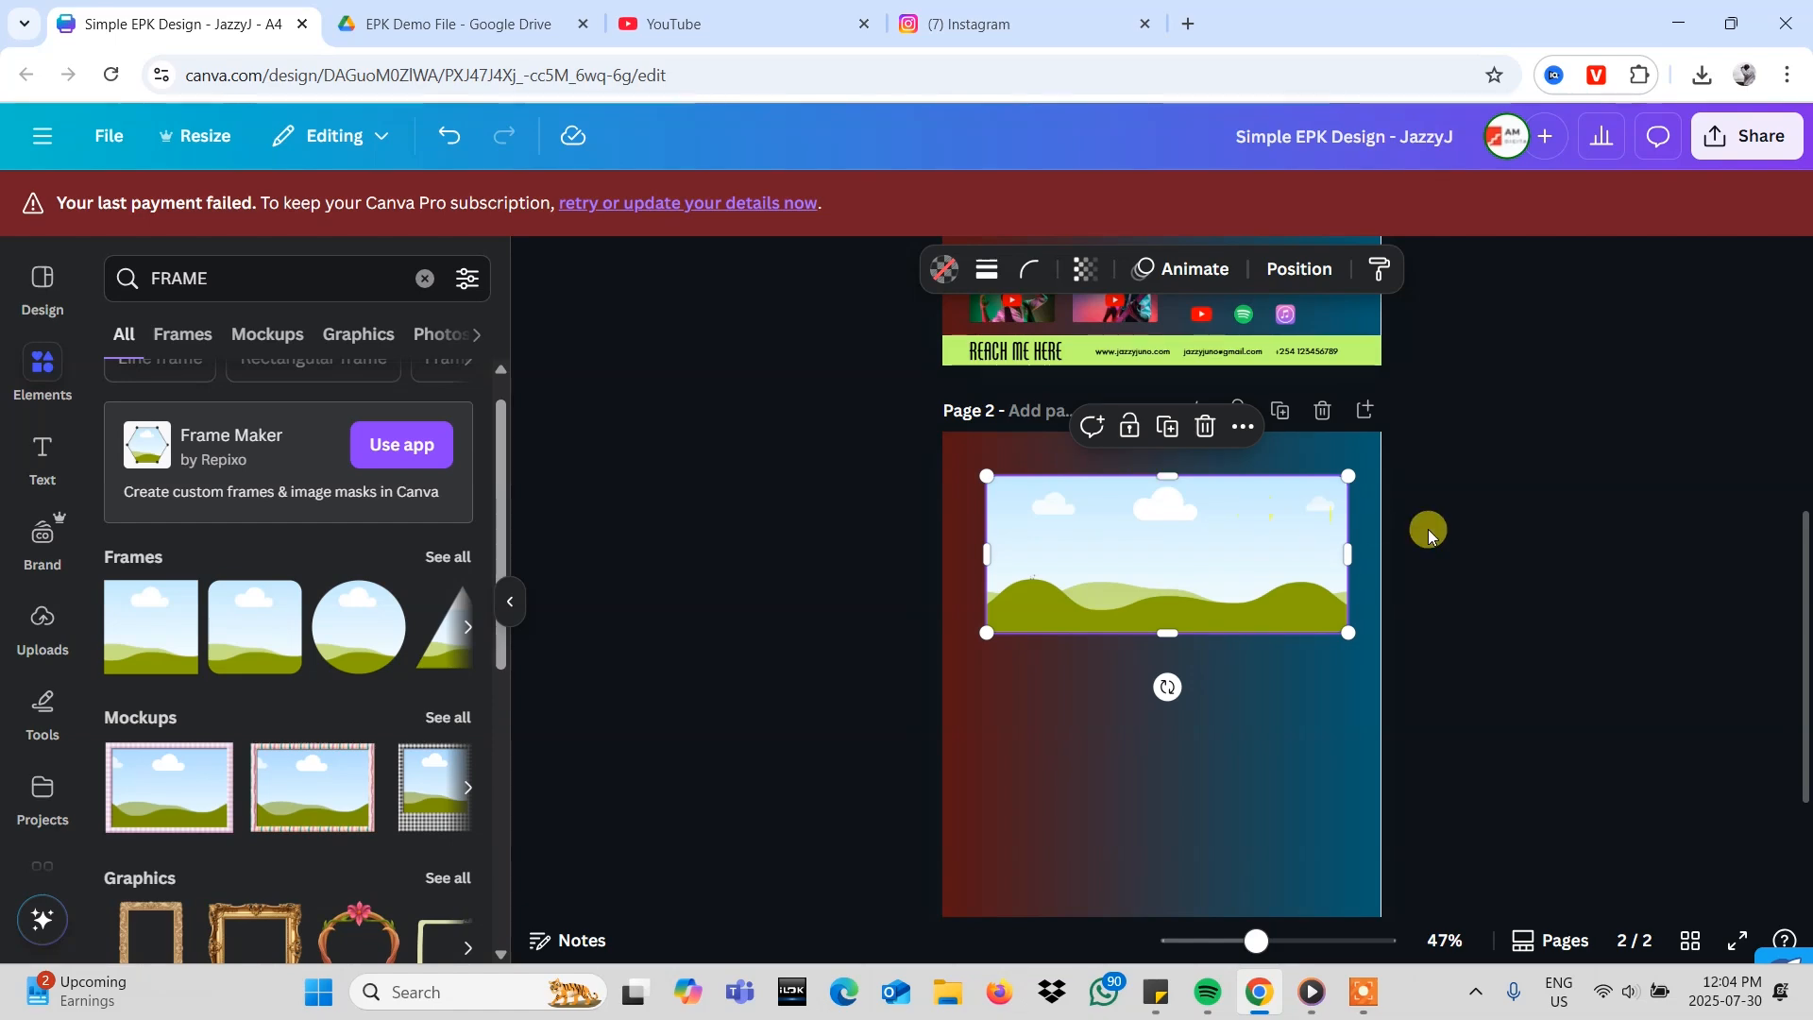
- Compare page 1's header photo and sections below it with the frame layout on page 2
{"action": "left_click", "coordinate": [1429, 536]}
{"action": "scroll", "coordinate": [1429, 536], "scroll_direction": "down", "scroll_amount": 3}
{"action": "scroll", "coordinate": [1428, 529], "scroll_direction": "up", "scroll_amount": 4}
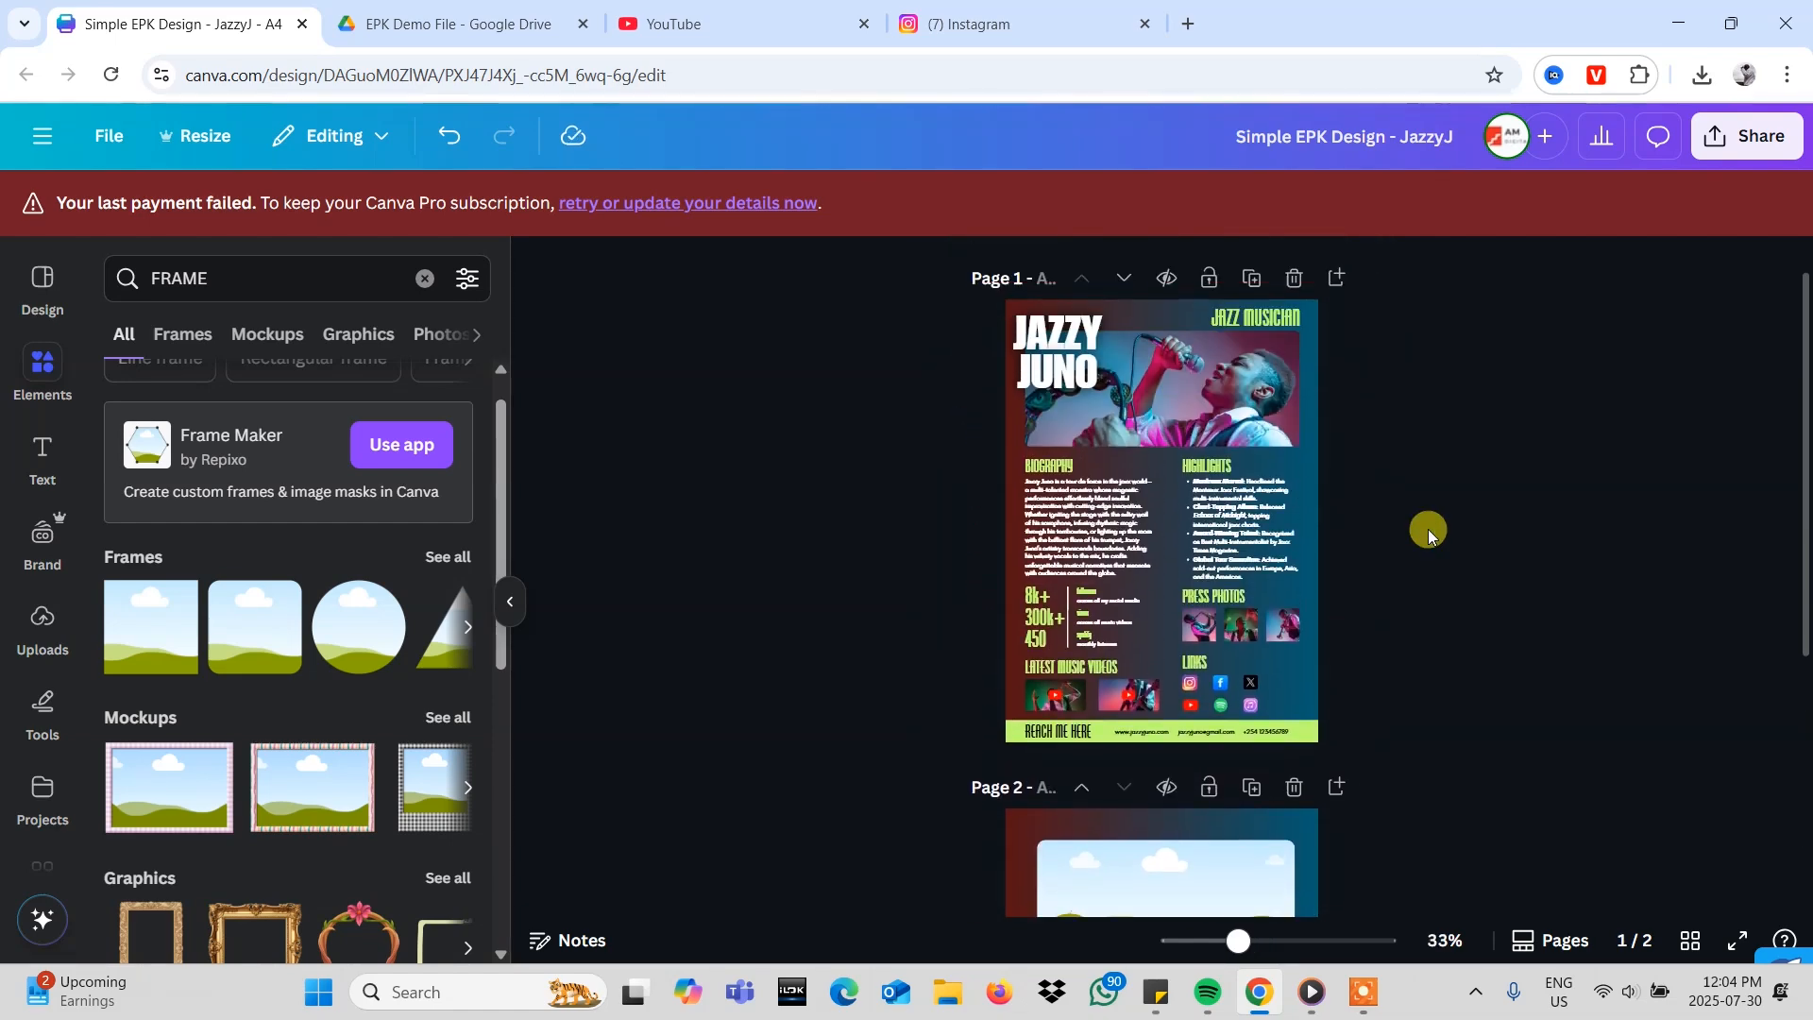
{"action": "scroll", "coordinate": [1428, 529], "scroll_direction": "down", "scroll_amount": 2}
{"action": "scroll", "coordinate": [1249, 508], "scroll_direction": "down", "scroll_amount": 2}
{"action": "scroll", "coordinate": [1248, 507], "scroll_direction": "up", "scroll_amount": 4}
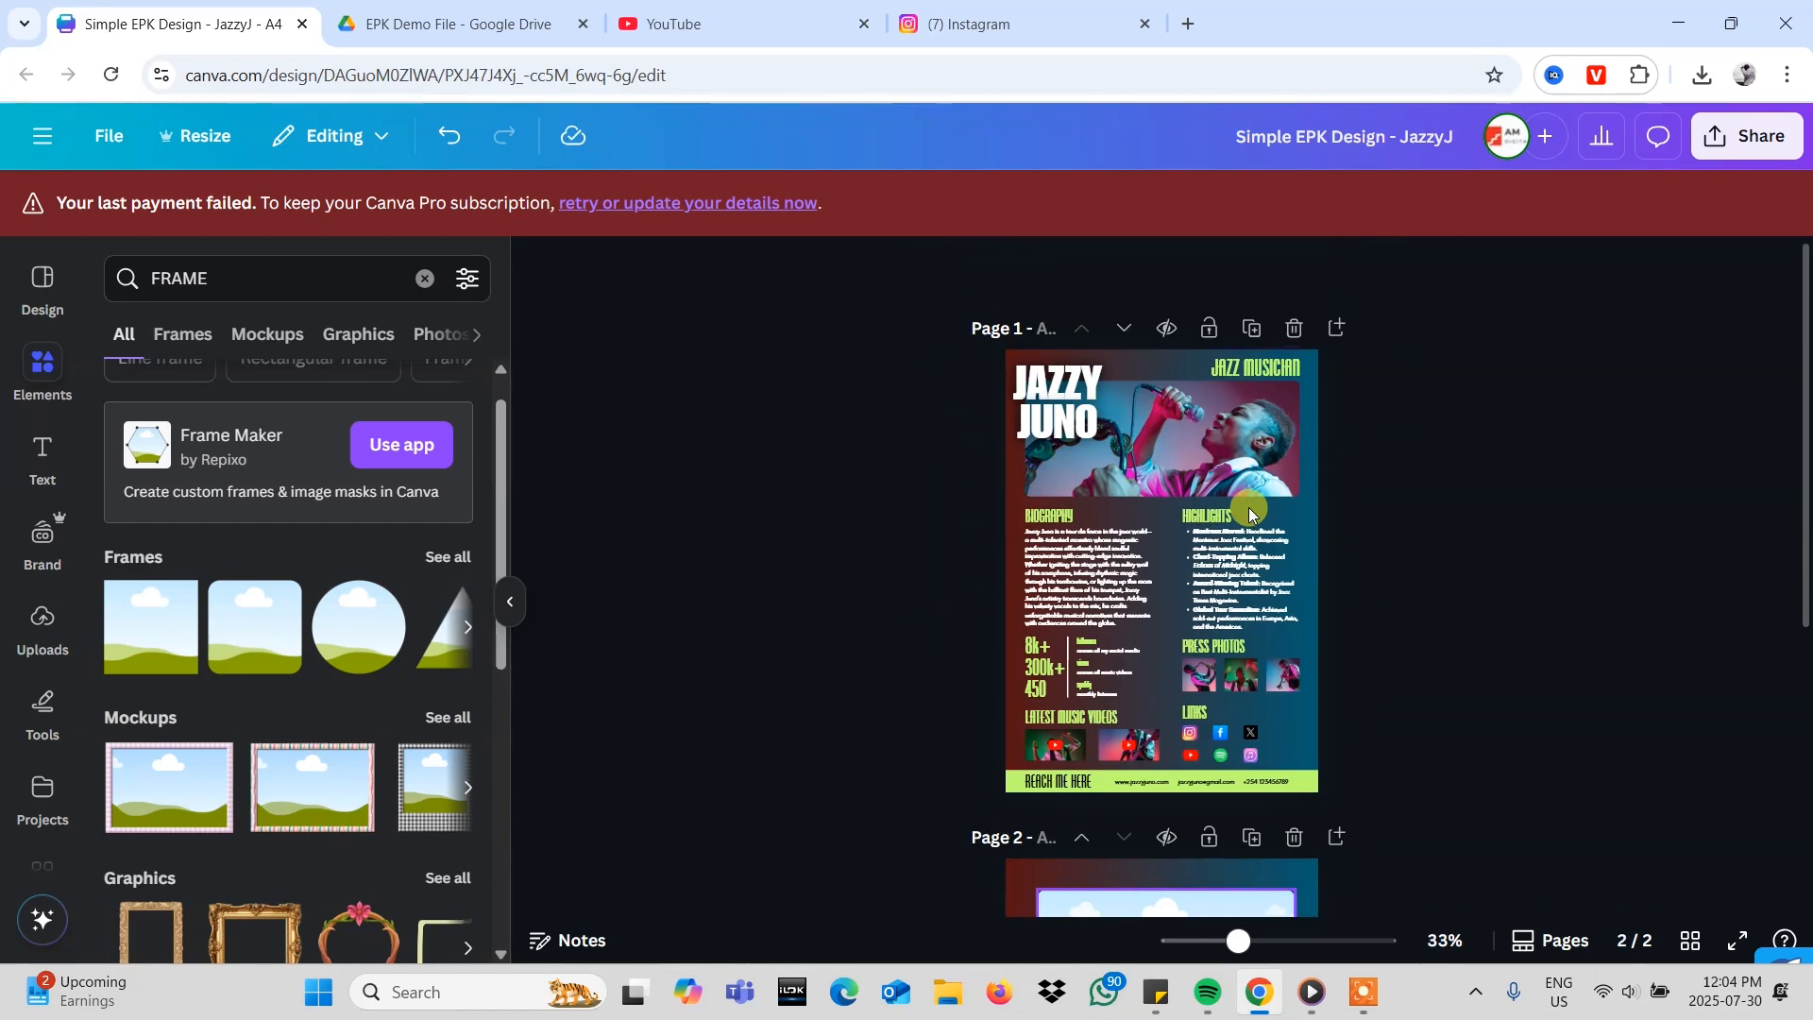
{"action": "scroll", "coordinate": [1249, 507], "scroll_direction": "down", "scroll_amount": 1}
{"action": "scroll", "coordinate": [1248, 510], "scroll_direction": "down", "scroll_amount": 1}
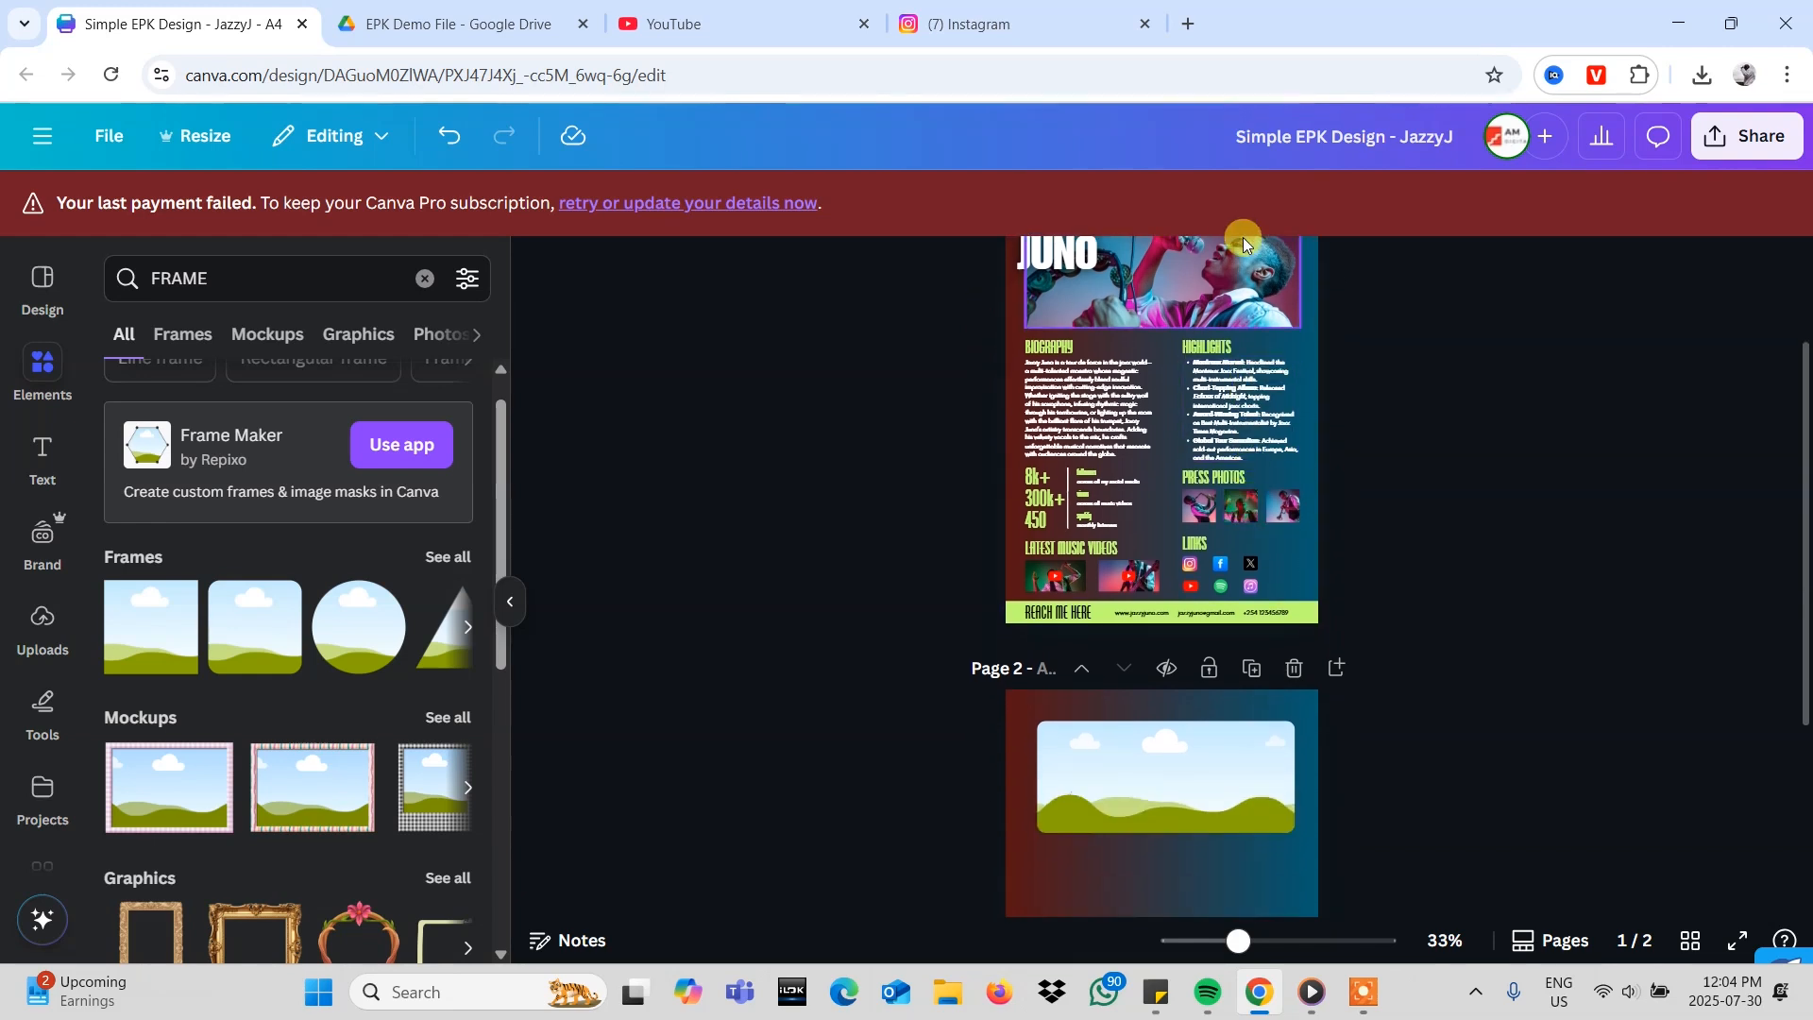
{"action": "scroll", "coordinate": [1232, 270], "scroll_direction": "up", "scroll_amount": 1}
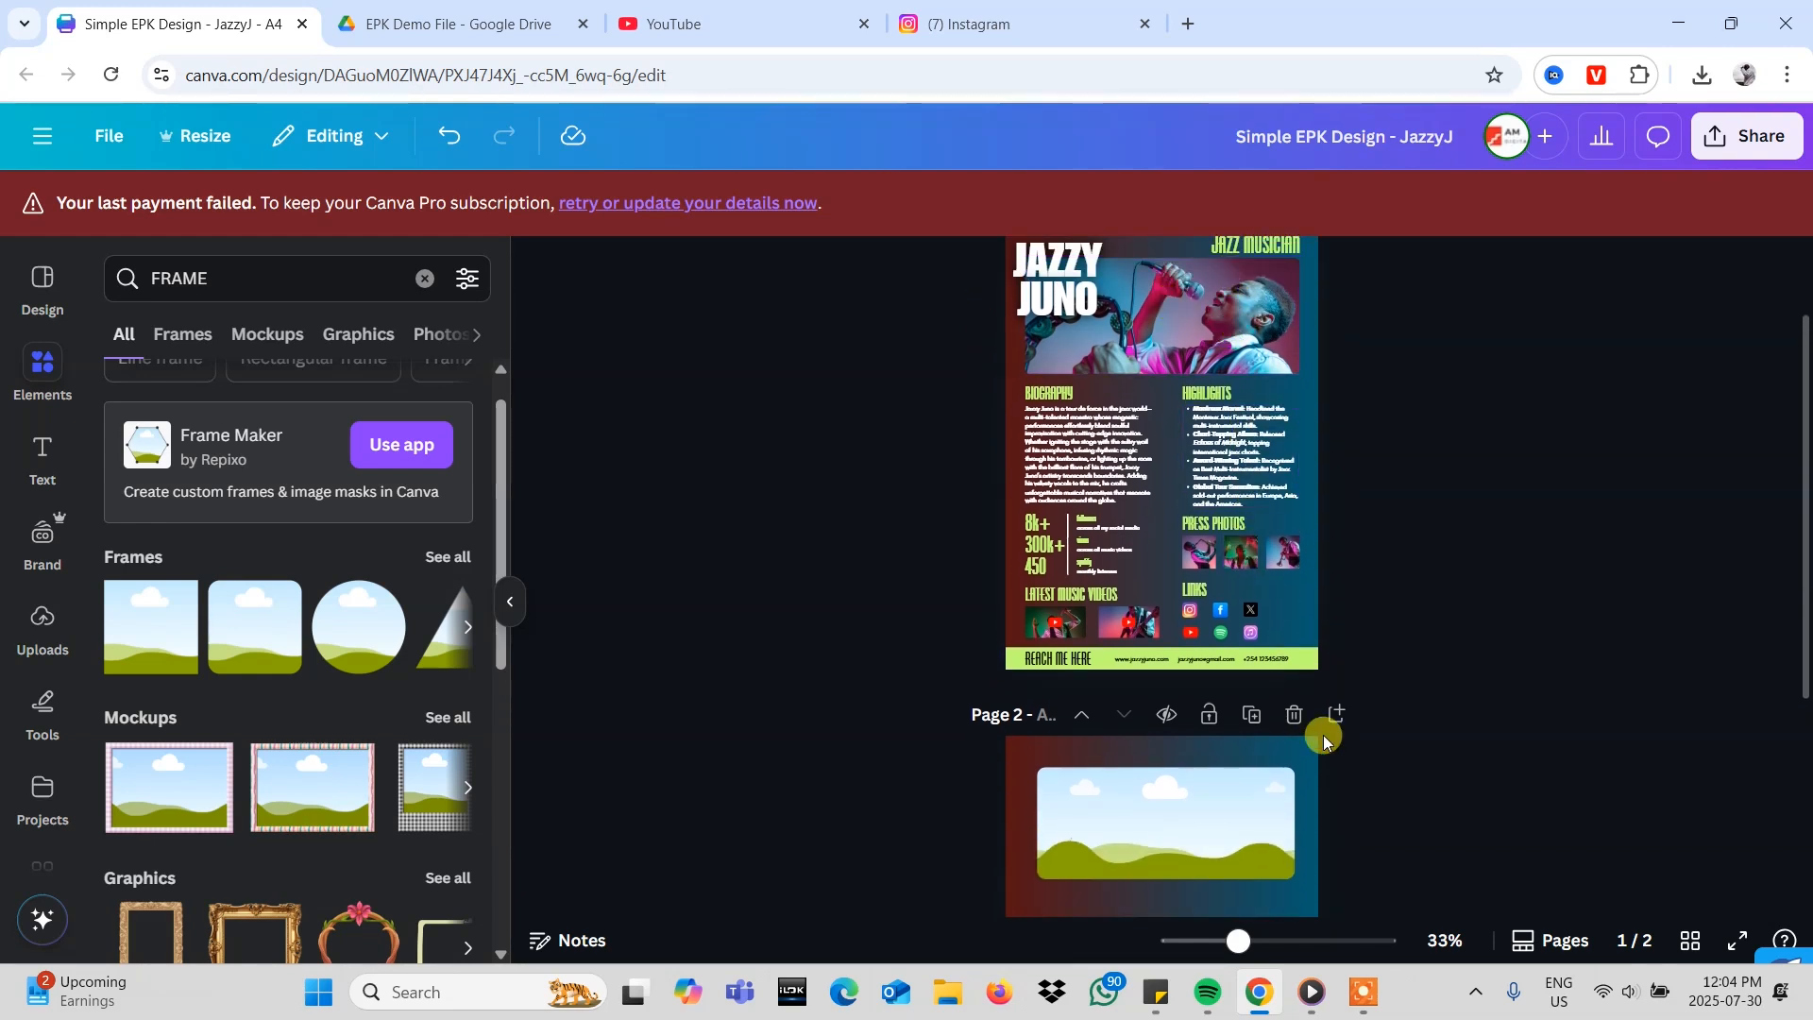
{"action": "scroll", "coordinate": [1323, 735], "scroll_direction": "down", "scroll_amount": 2}
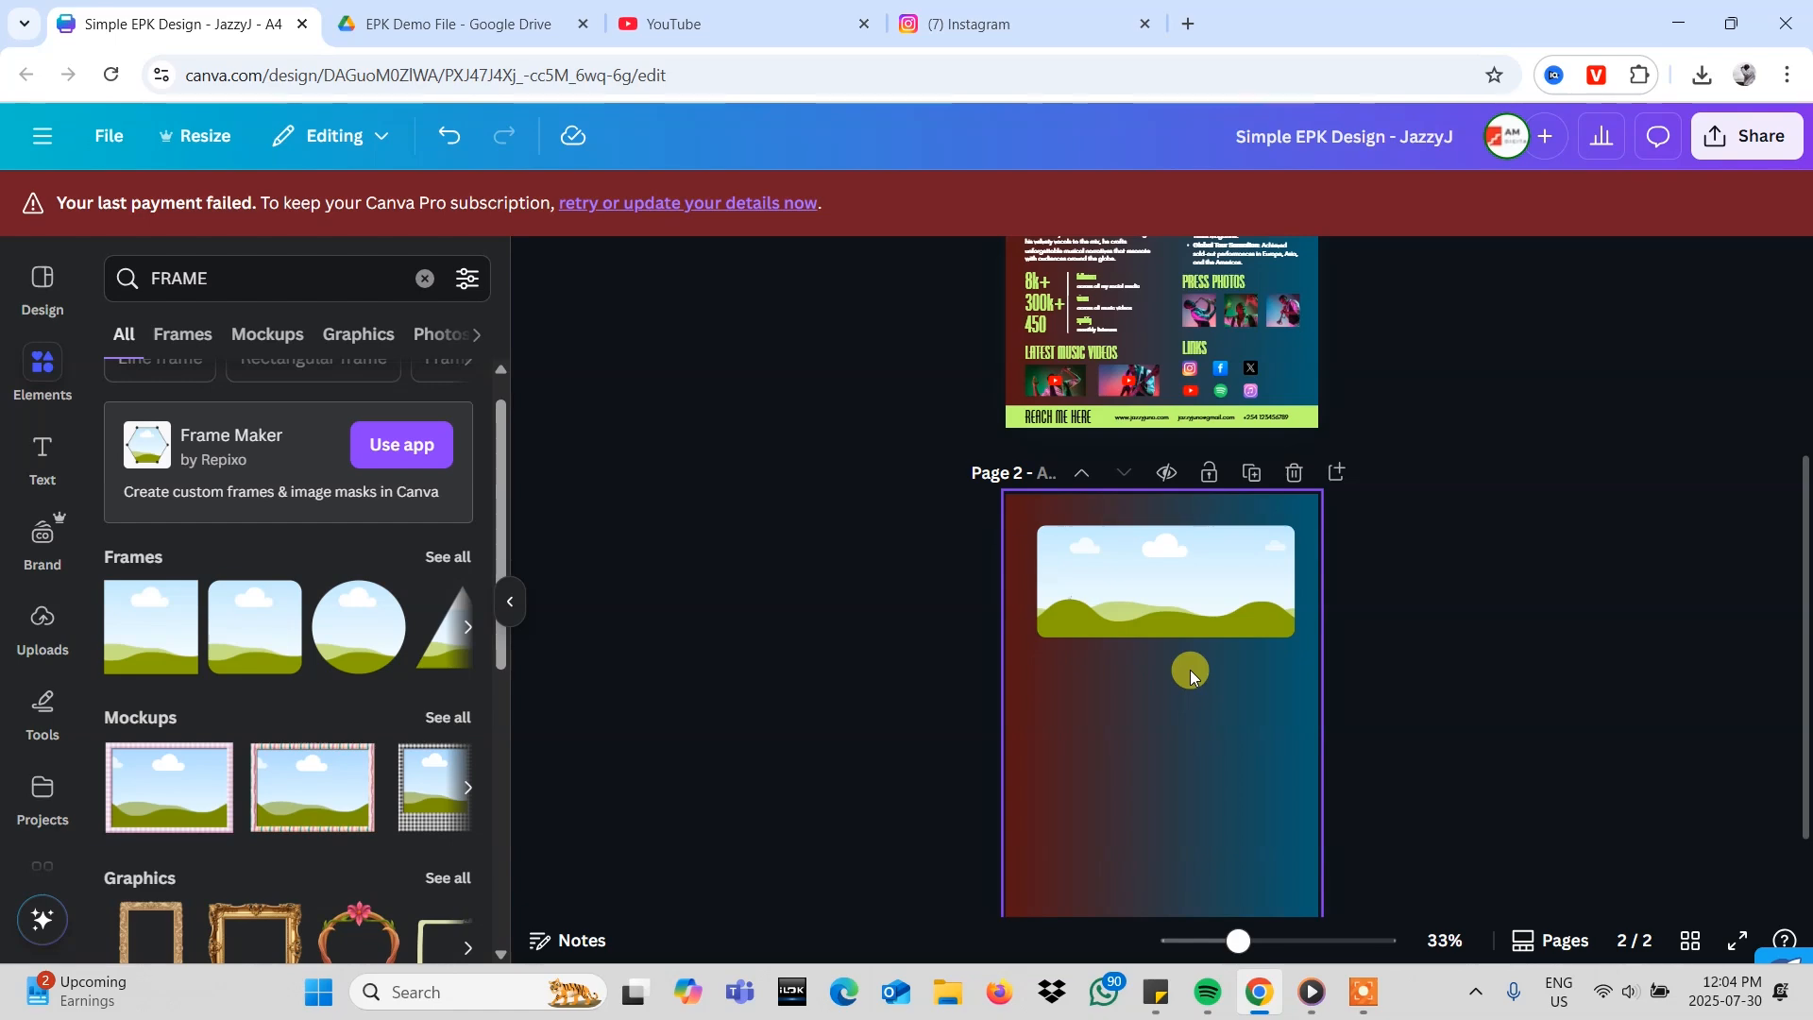
{"action": "scroll", "coordinate": [1190, 670], "scroll_direction": "up", "scroll_amount": 3}
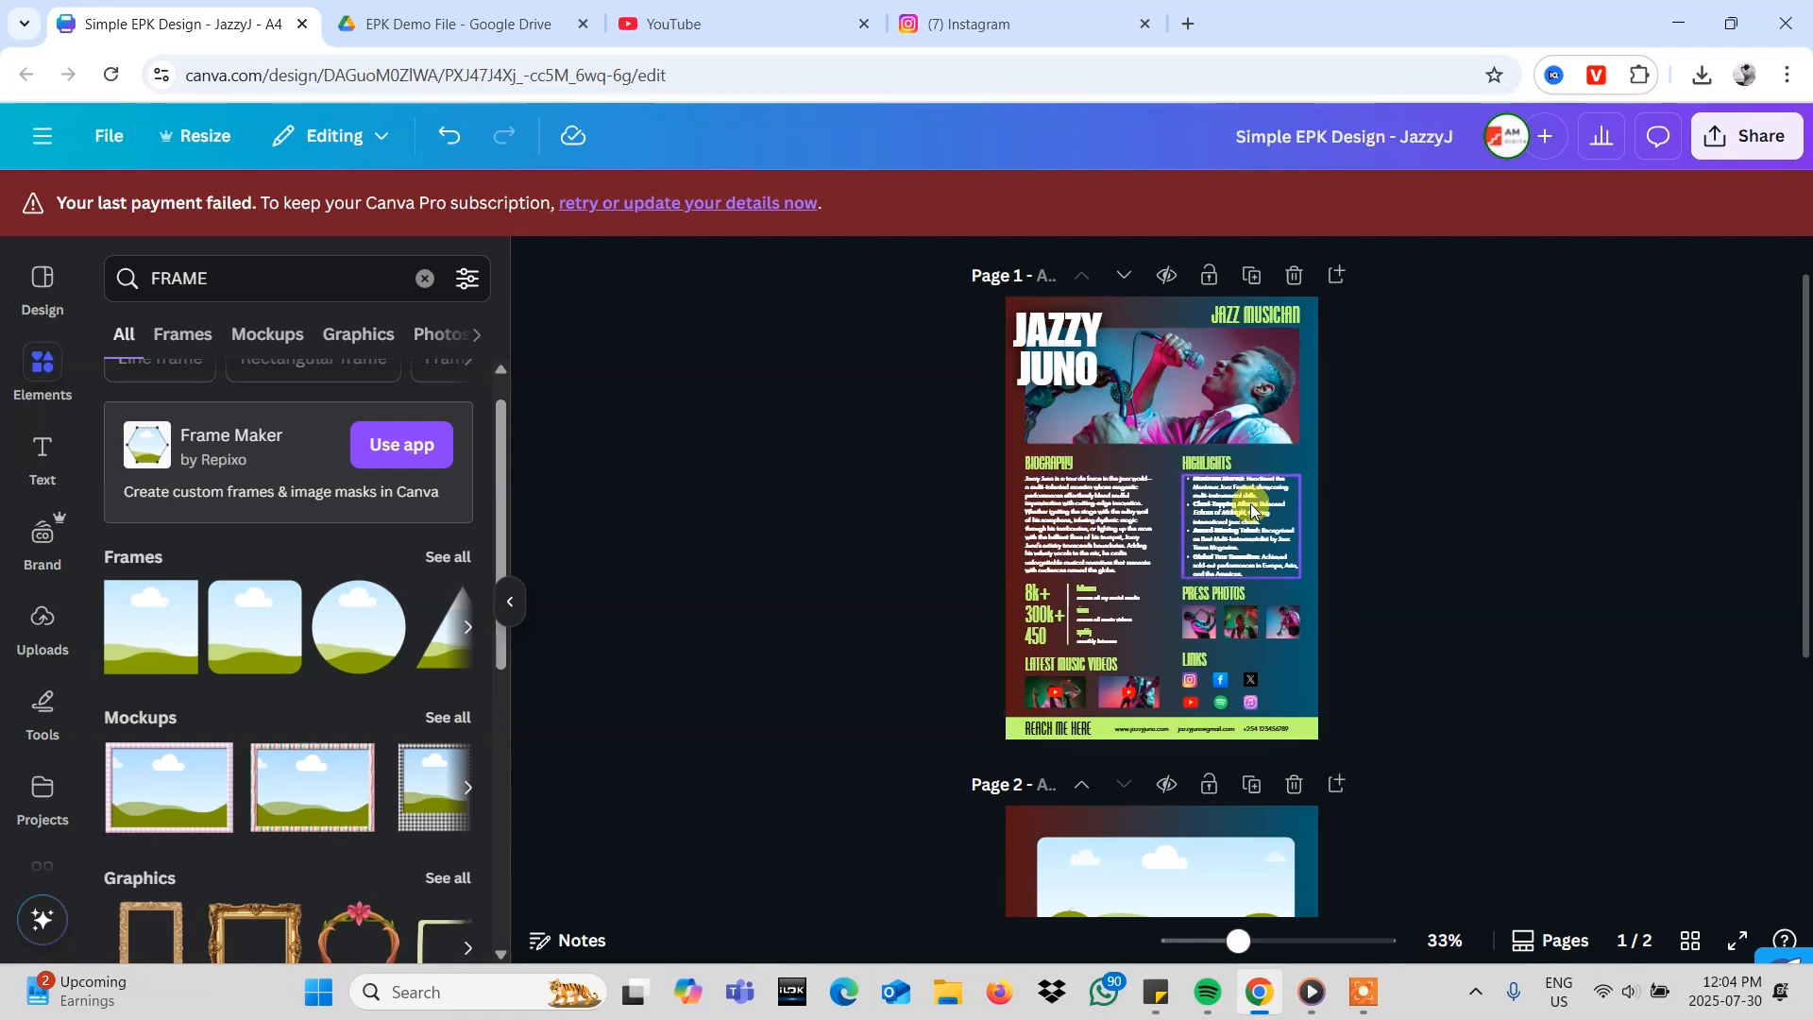
- Add a new text box on page 2 below the header frame
{"action": "scroll", "coordinate": [1095, 585], "scroll_direction": "down", "scroll_amount": 5}
{"action": "left_click", "coordinate": [1093, 632]}
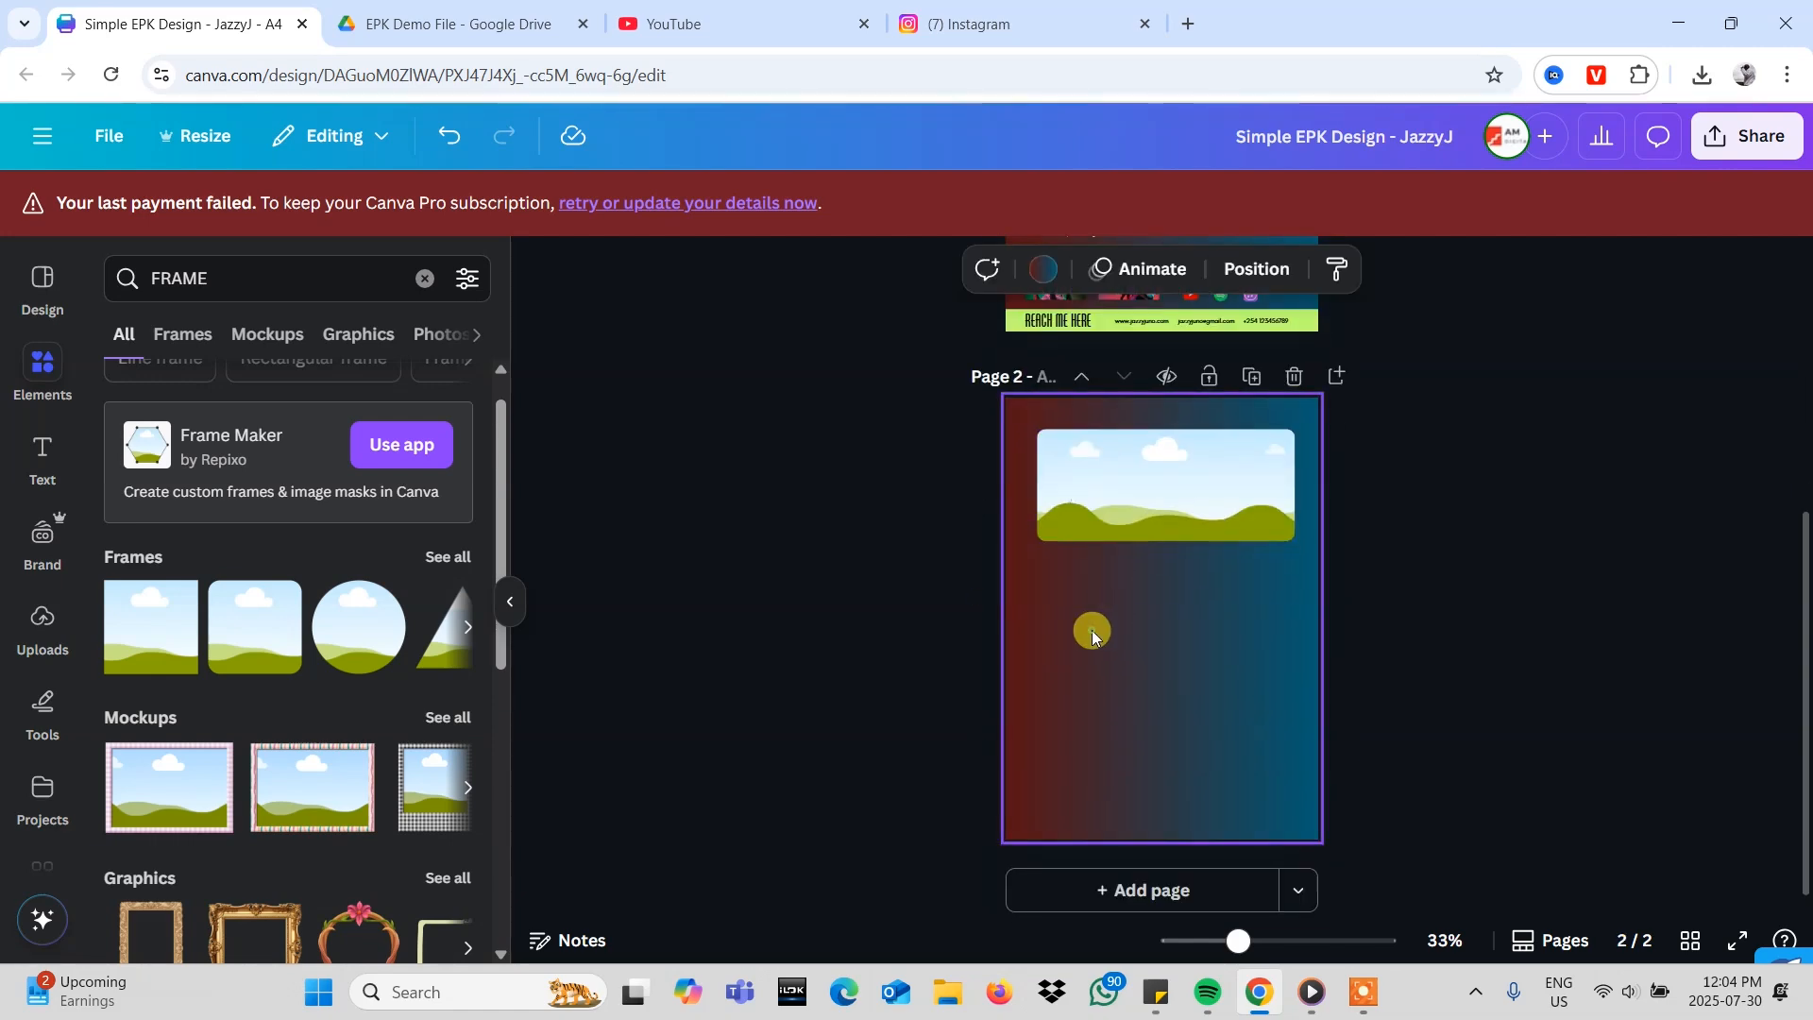
{"action": "key", "text": "t"}
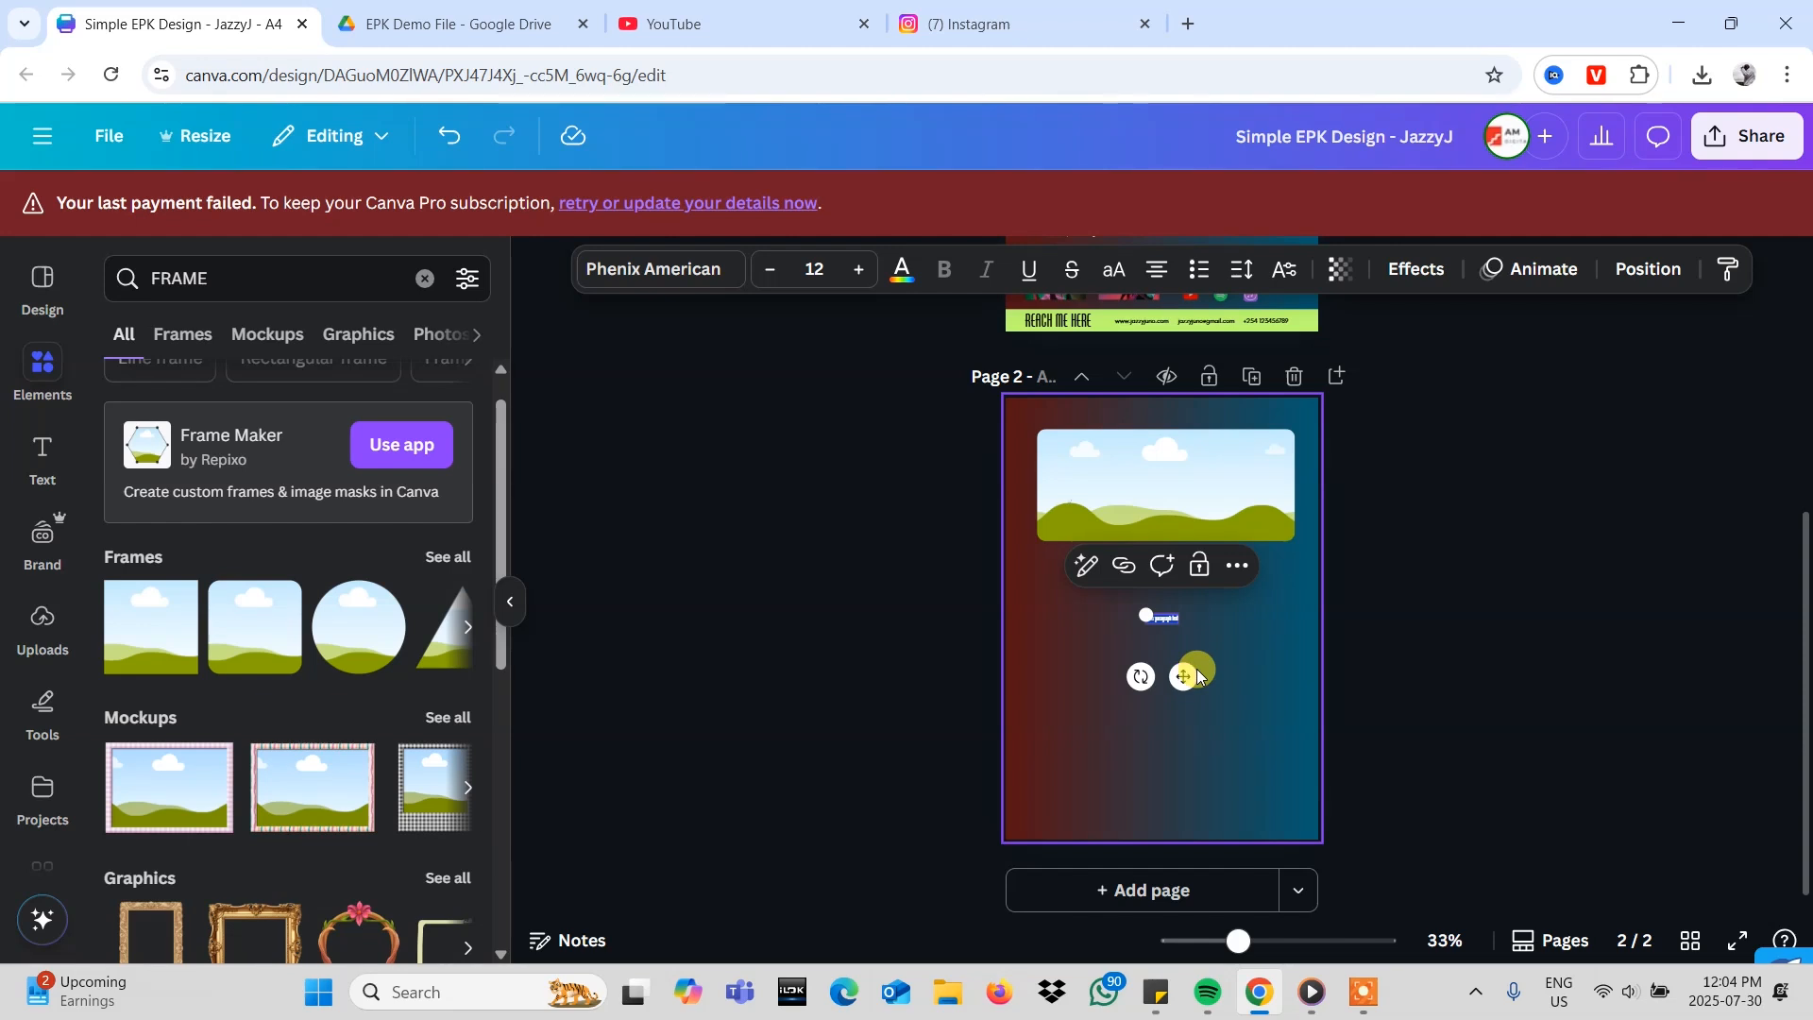
{"action": "scroll", "coordinate": [1197, 669], "scroll_direction": "up", "scroll_amount": 5}
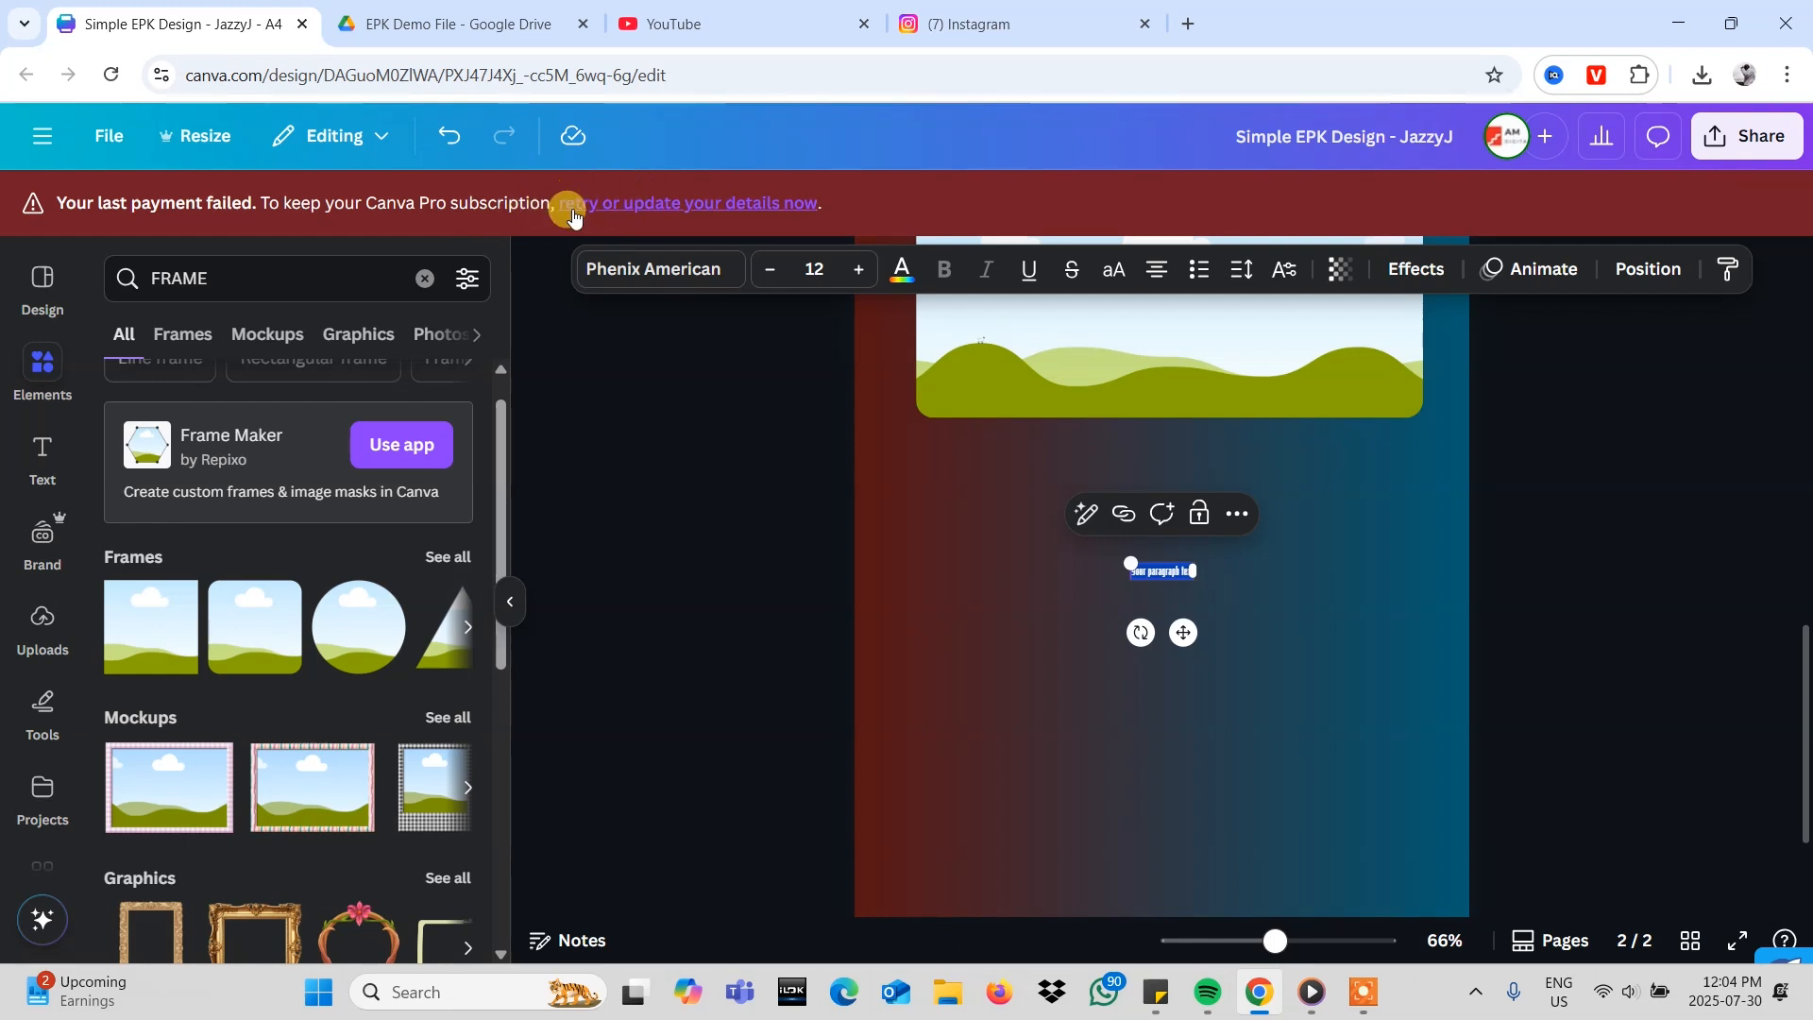
- Filter the FRAME element results to free items only
{"action": "left_click", "coordinate": [470, 278]}
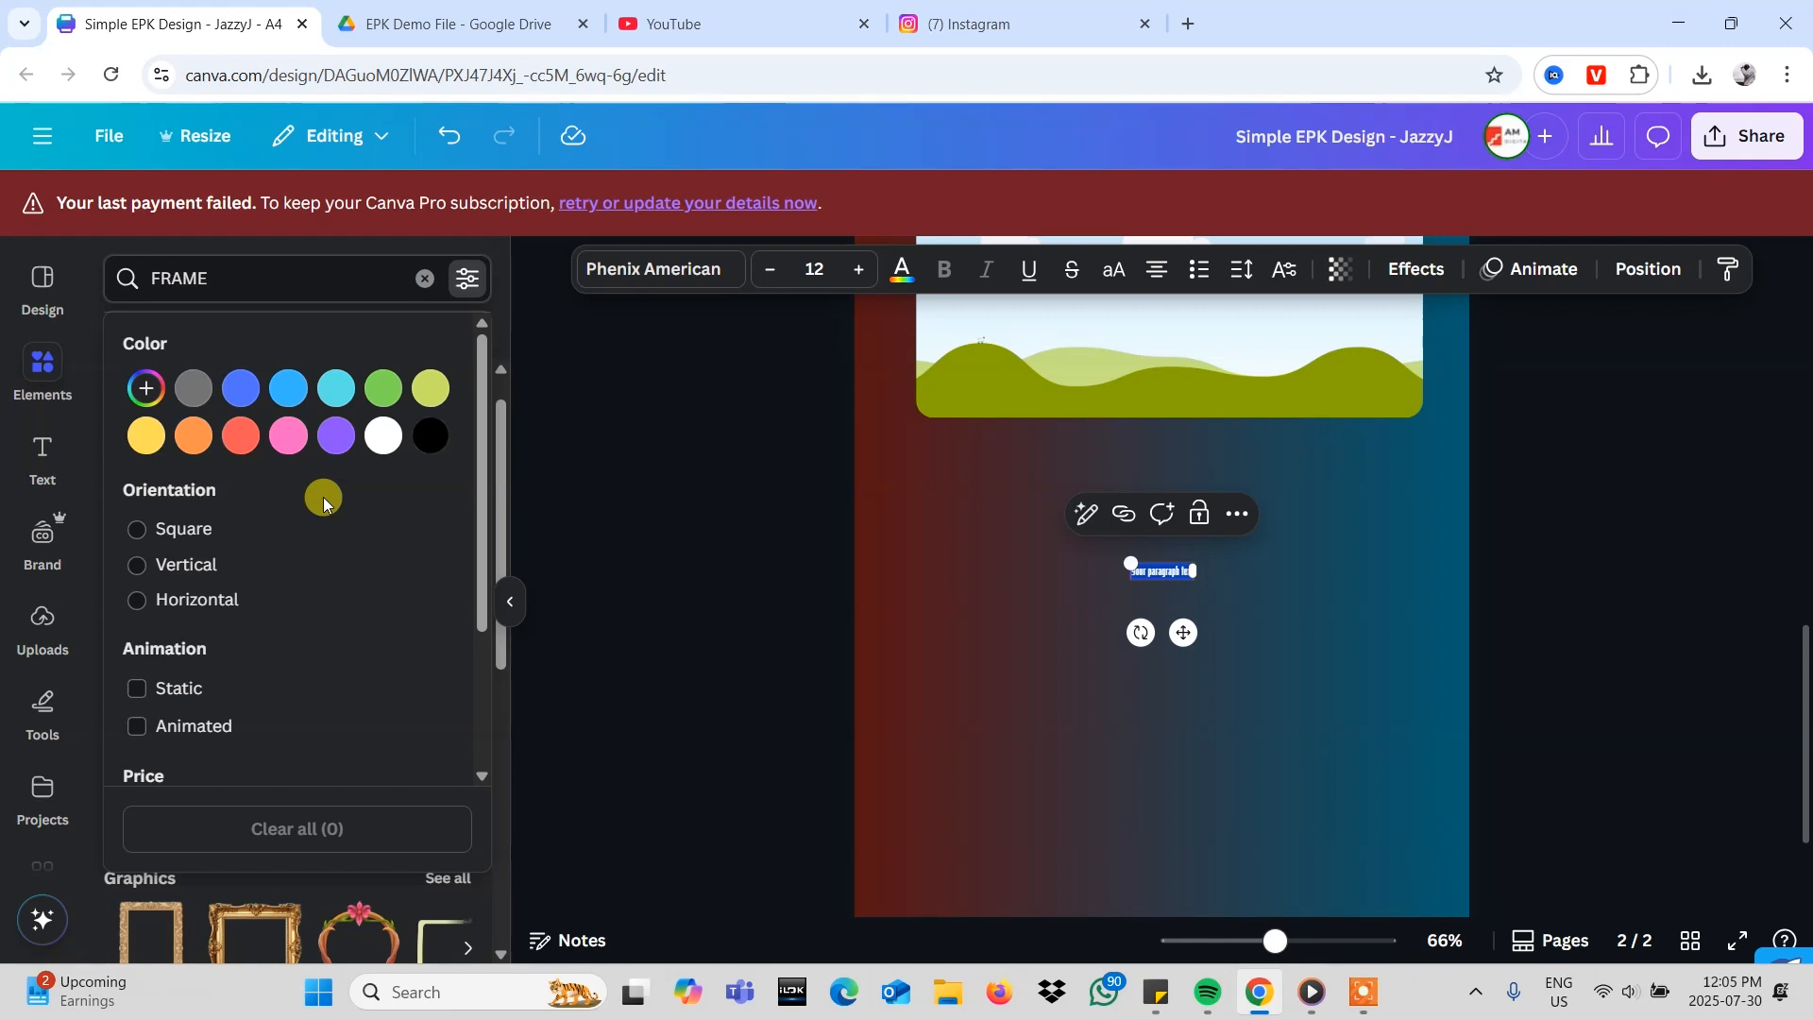
{"action": "scroll", "coordinate": [323, 497], "scroll_direction": "down", "scroll_amount": 3}
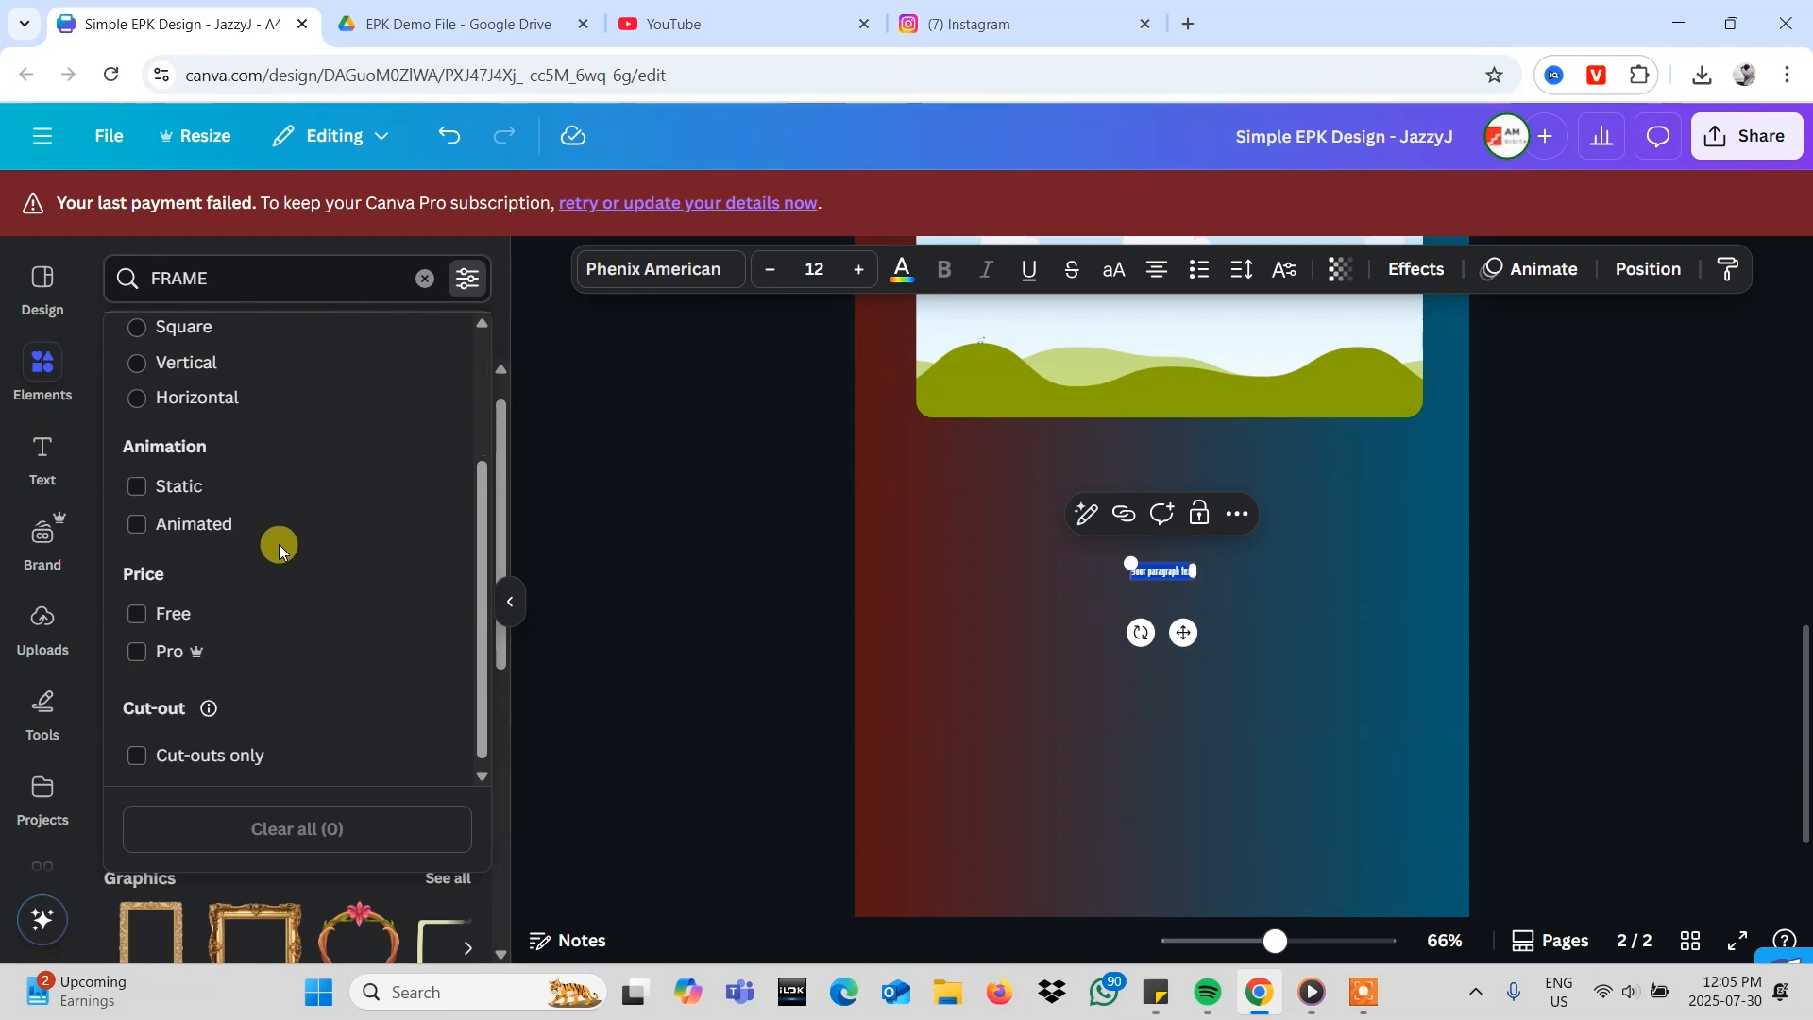
{"action": "left_click", "coordinate": [138, 615]}
{"action": "left_click", "coordinate": [364, 243]}
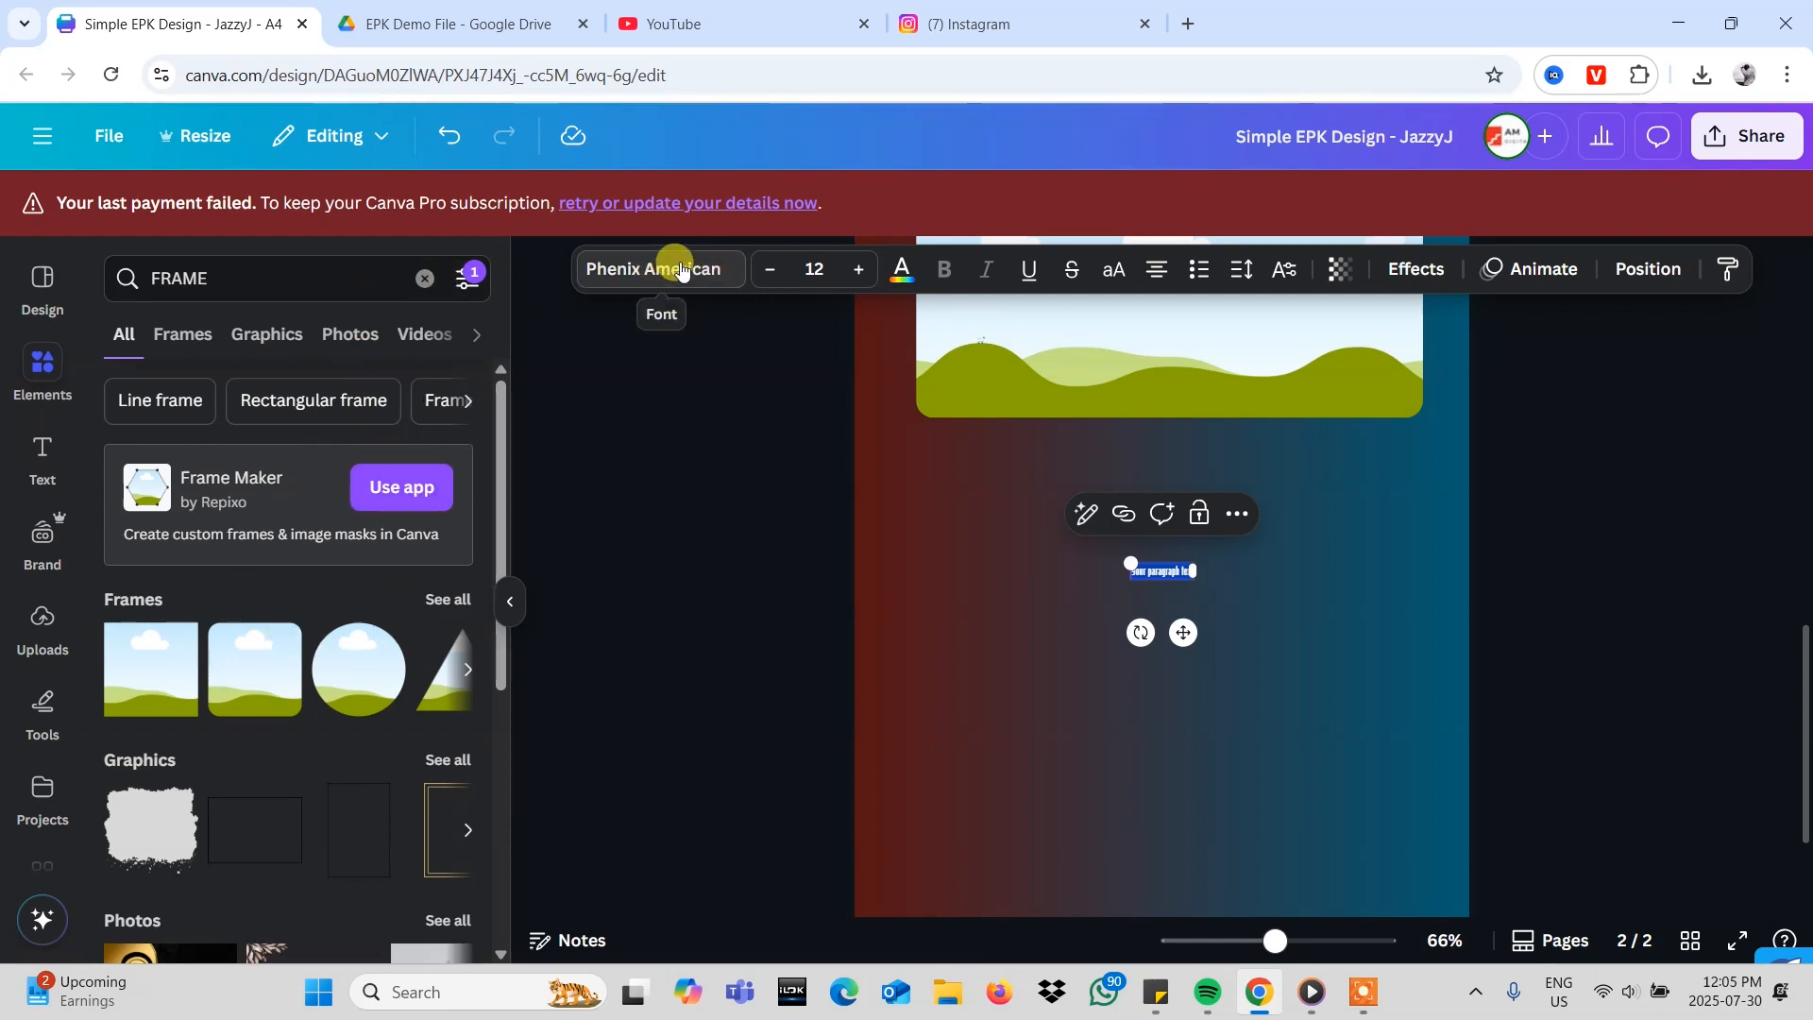
- Limit the text box's font choices to free fonts and browse the document and recommended fonts
{"action": "left_click", "coordinate": [642, 263]}
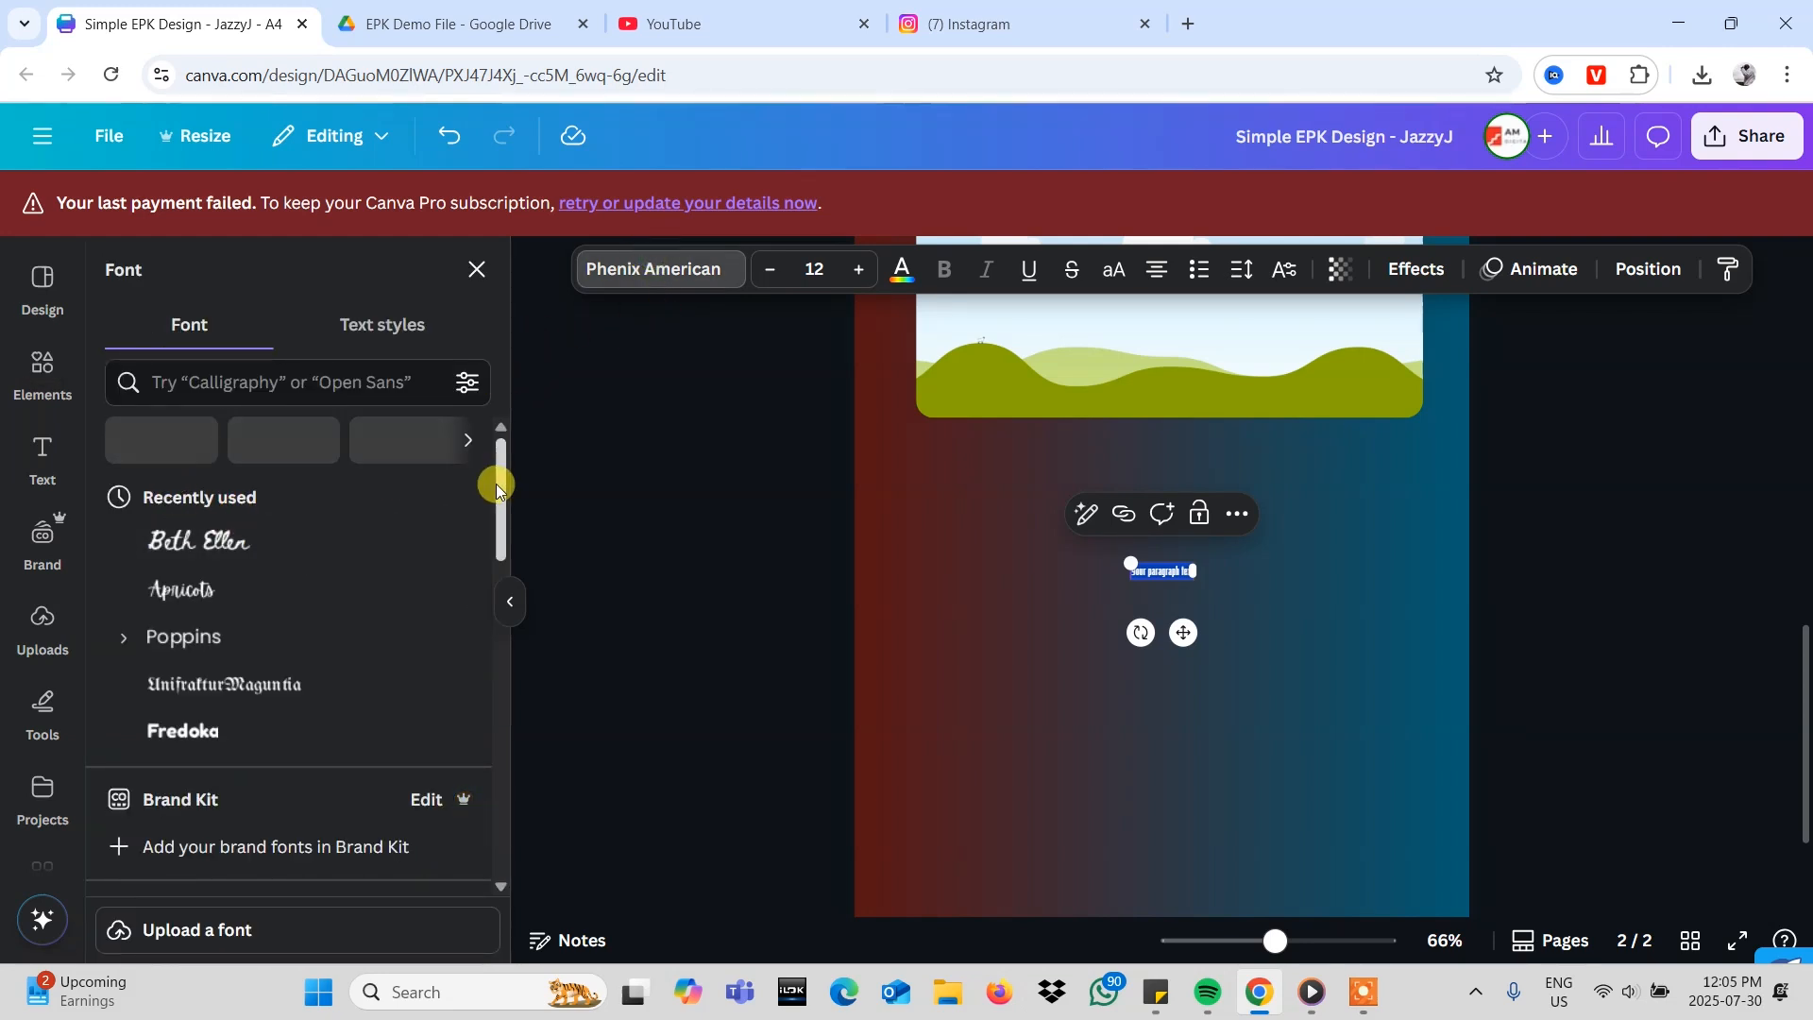
{"action": "left_click", "coordinate": [457, 389]}
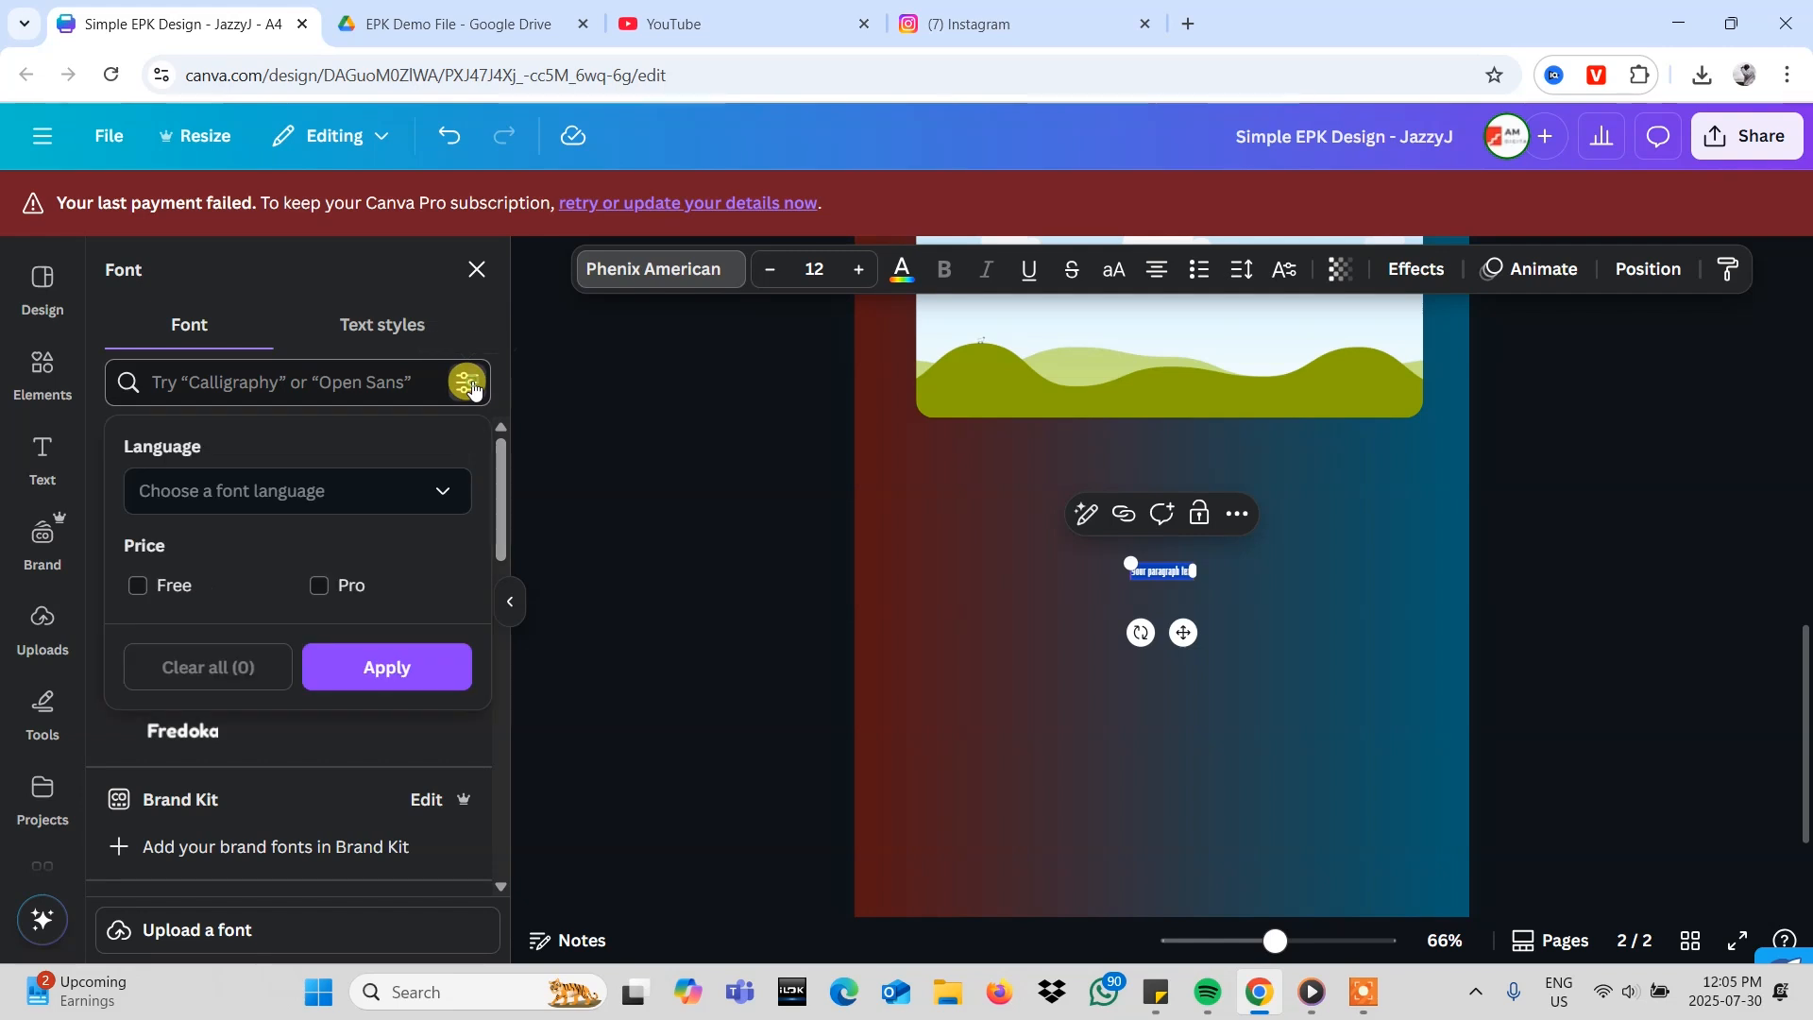
{"action": "left_click", "coordinate": [149, 590]}
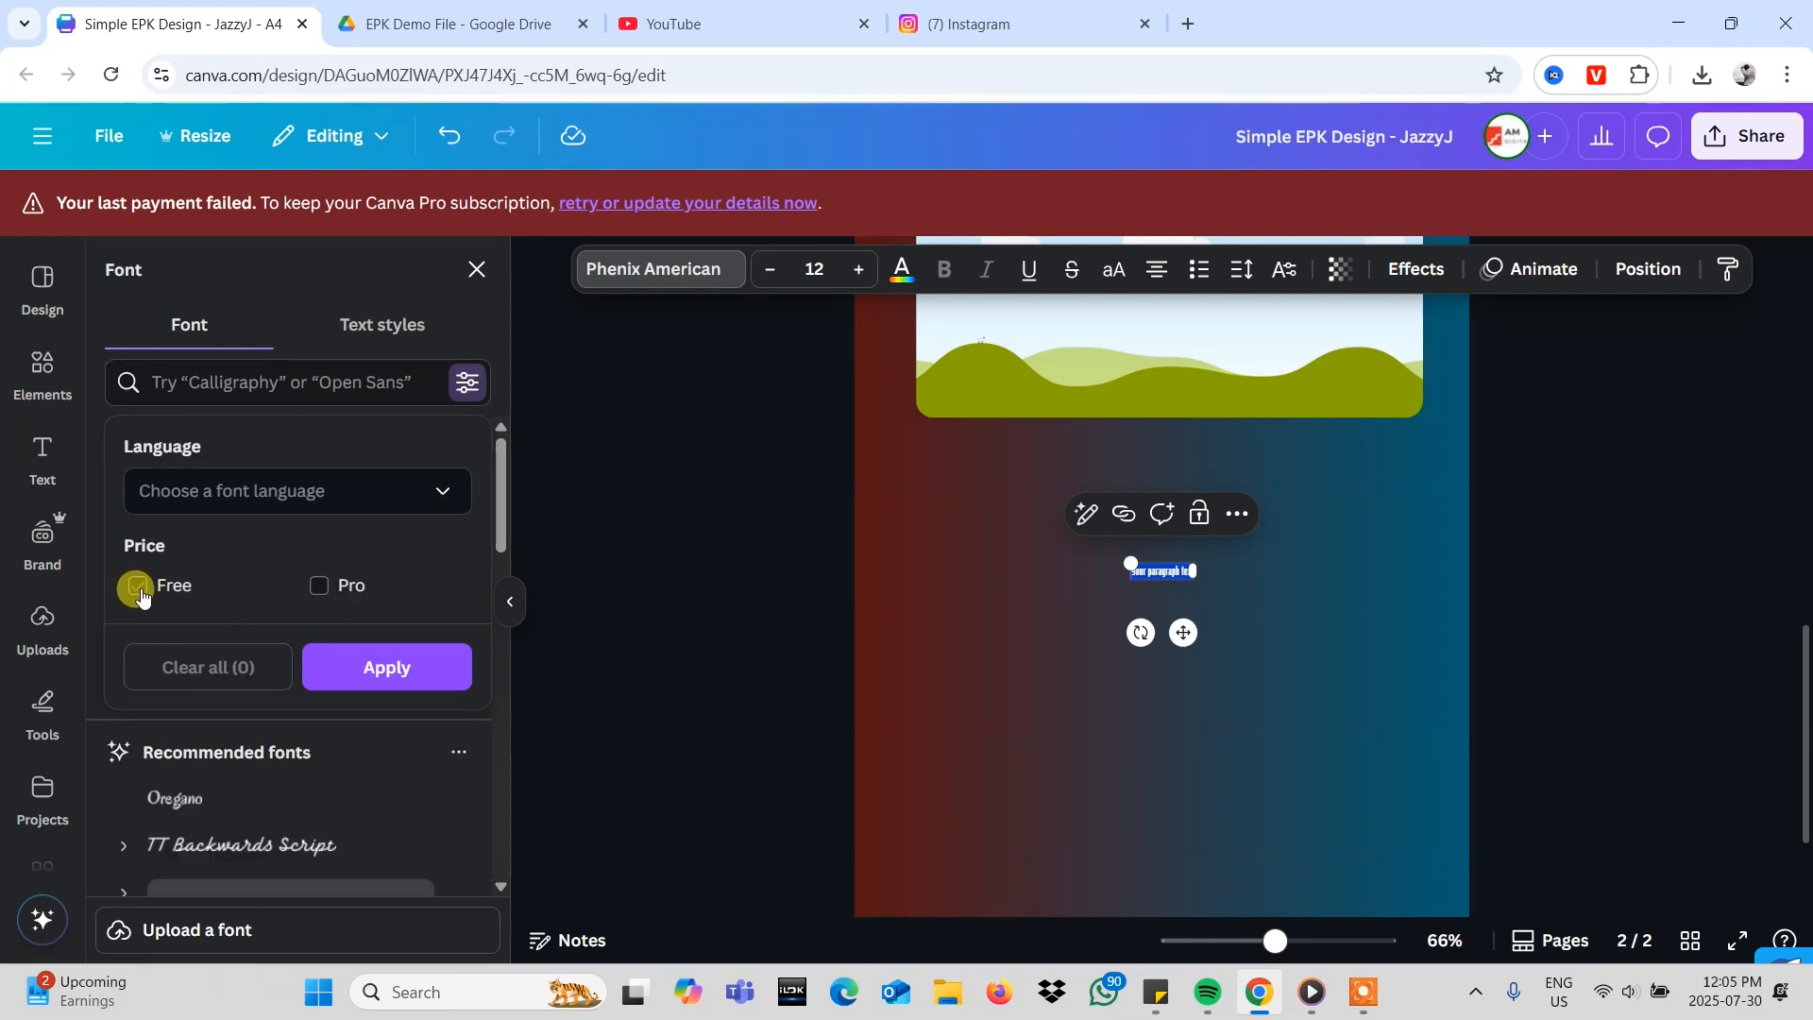
{"action": "left_click", "coordinate": [356, 661]}
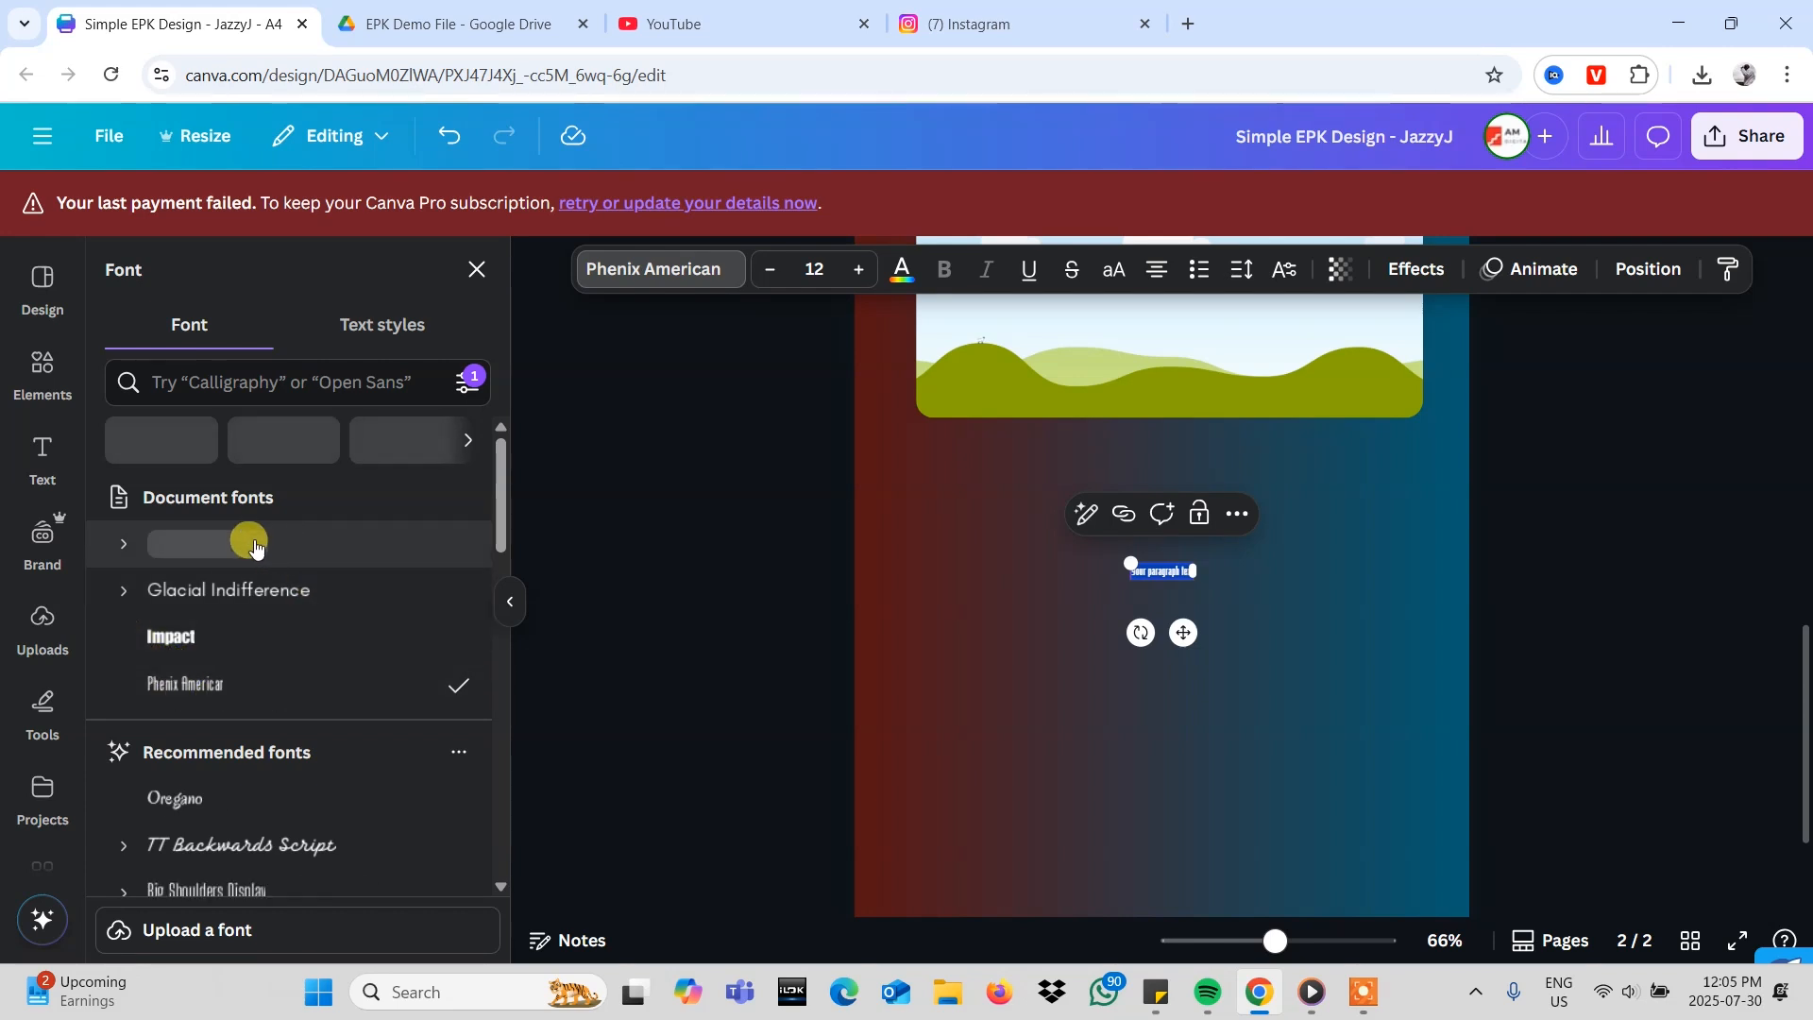
{"action": "scroll", "coordinate": [341, 746], "scroll_direction": "down", "scroll_amount": 2}
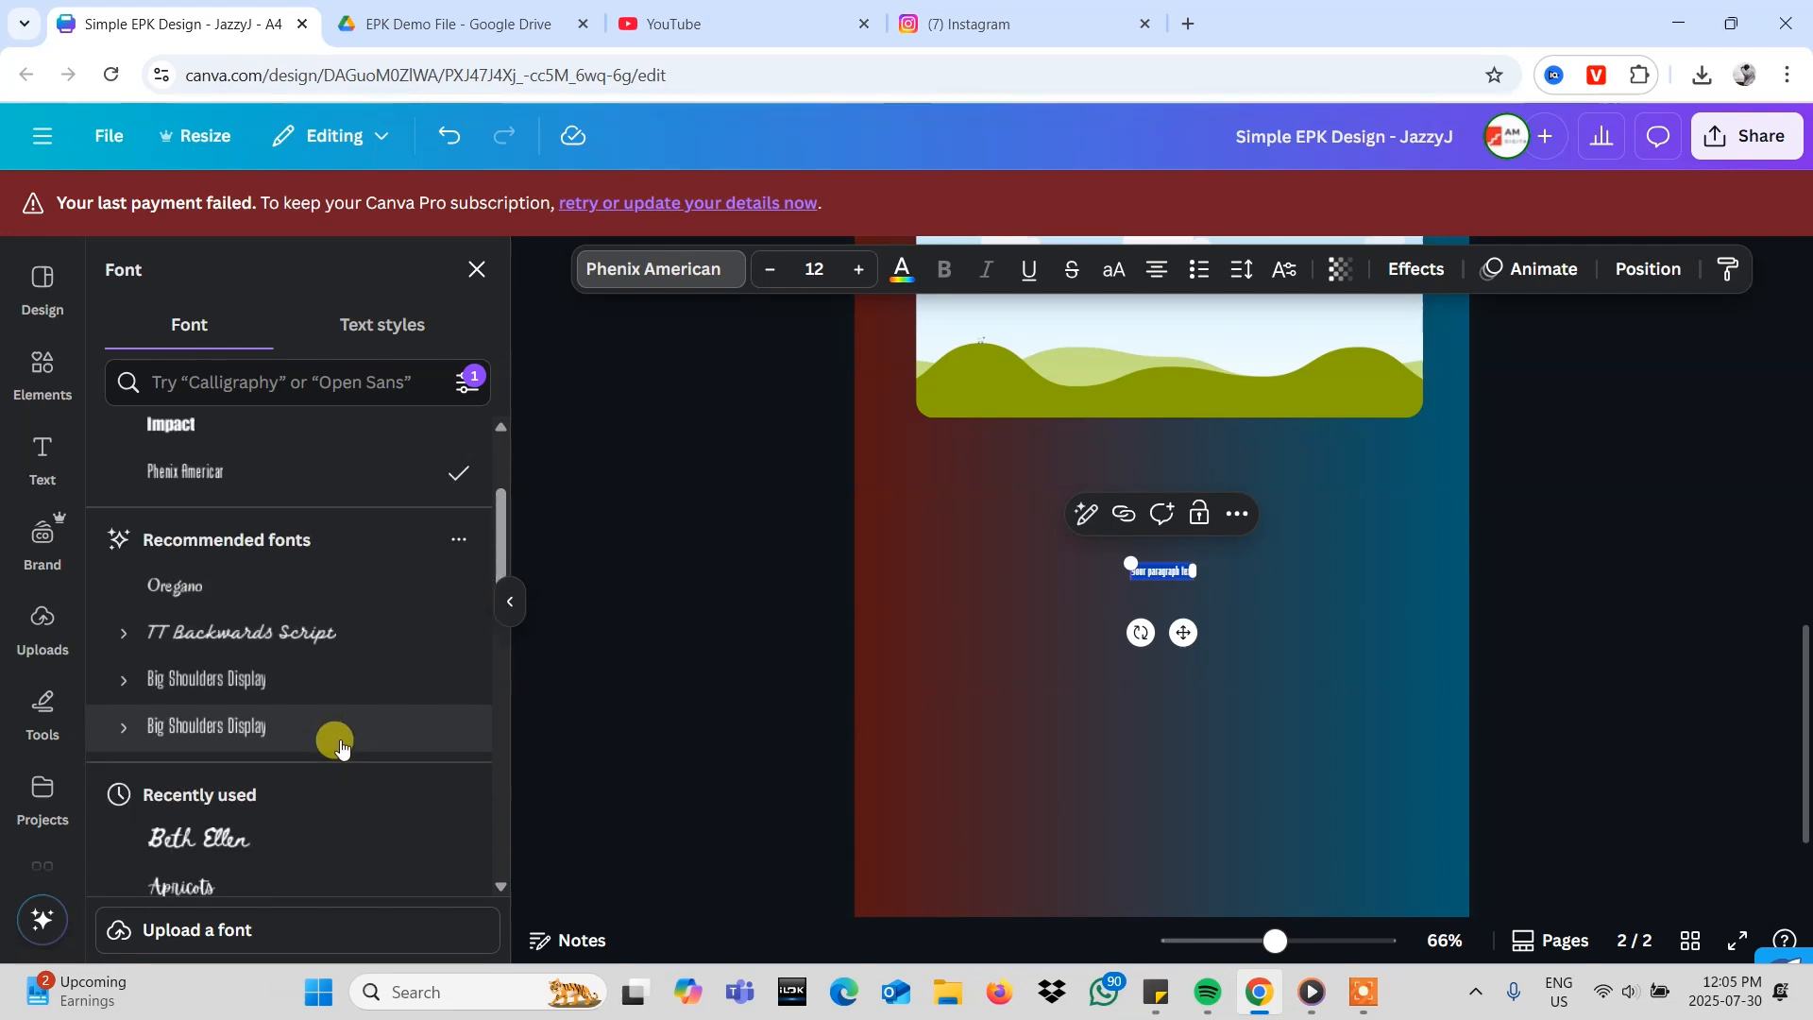
{"action": "scroll", "coordinate": [341, 747], "scroll_direction": "up", "scroll_amount": 2}
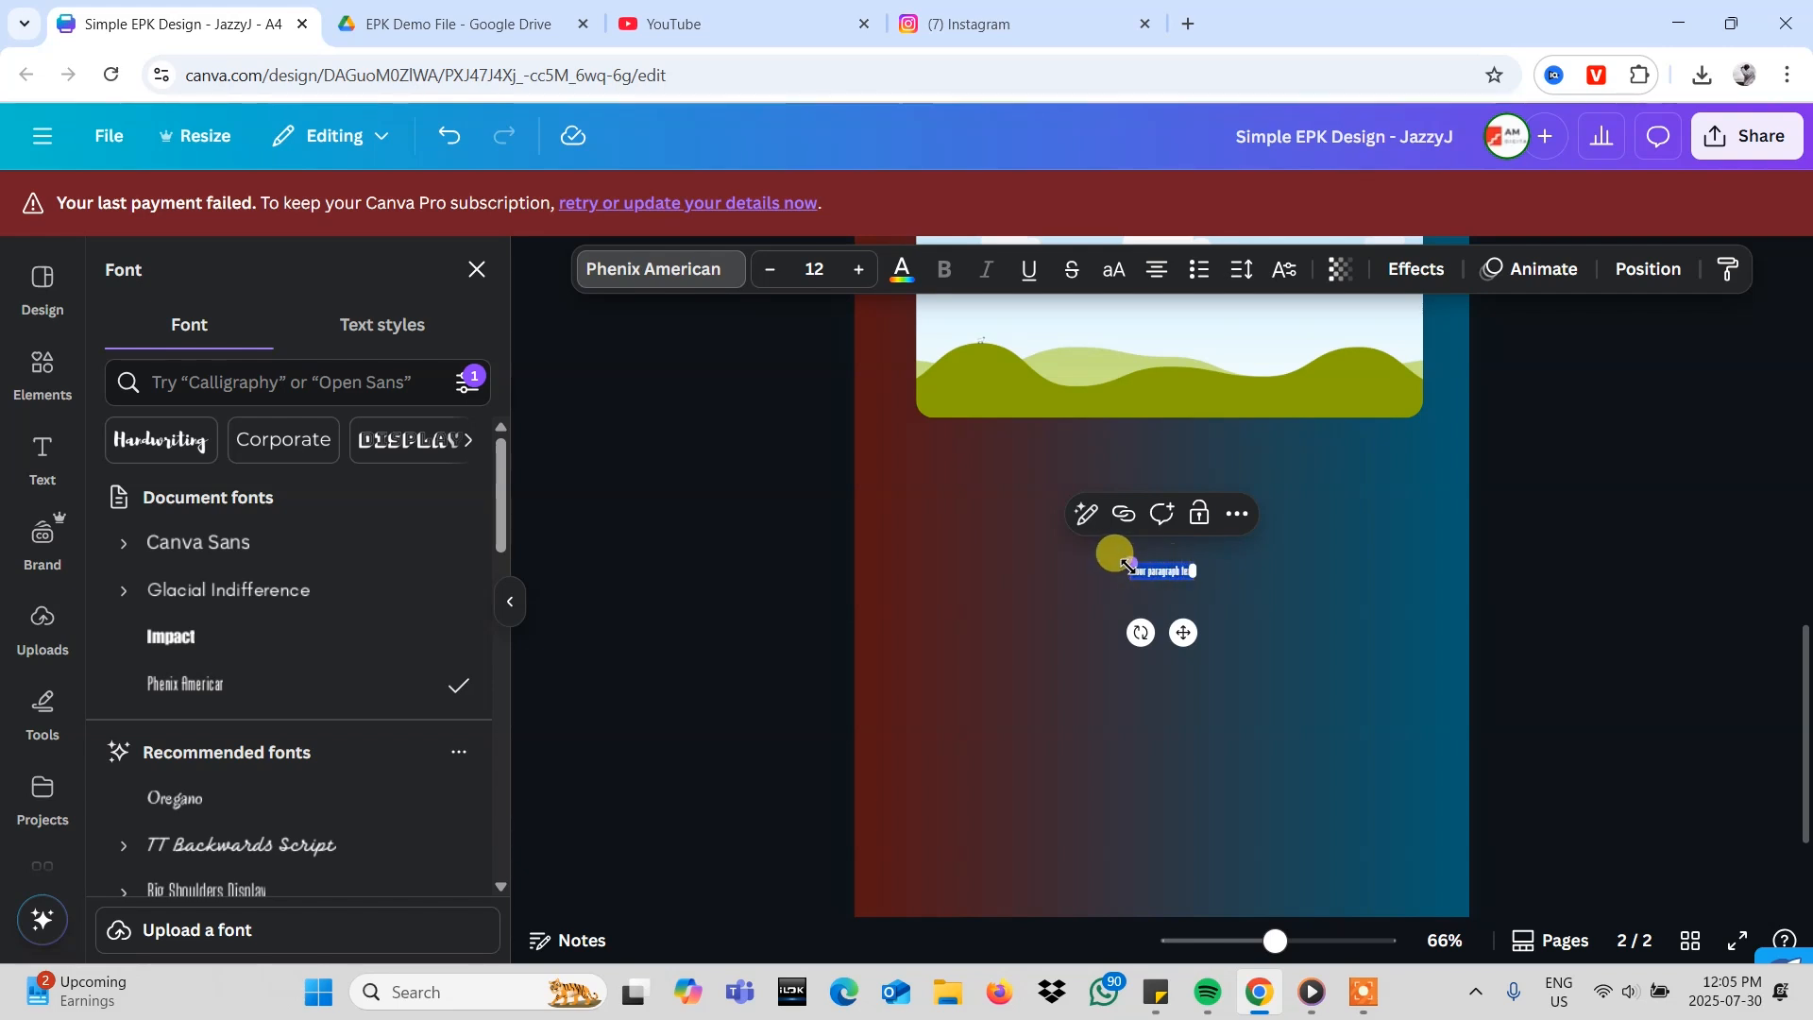
- Enlarge the placeholder text to size 38.4 and place it under the frame's left part, following page 1's Biography heading
{"action": "left_click_drag", "start_coordinate": [1127, 564], "coordinate": [993, 525]}
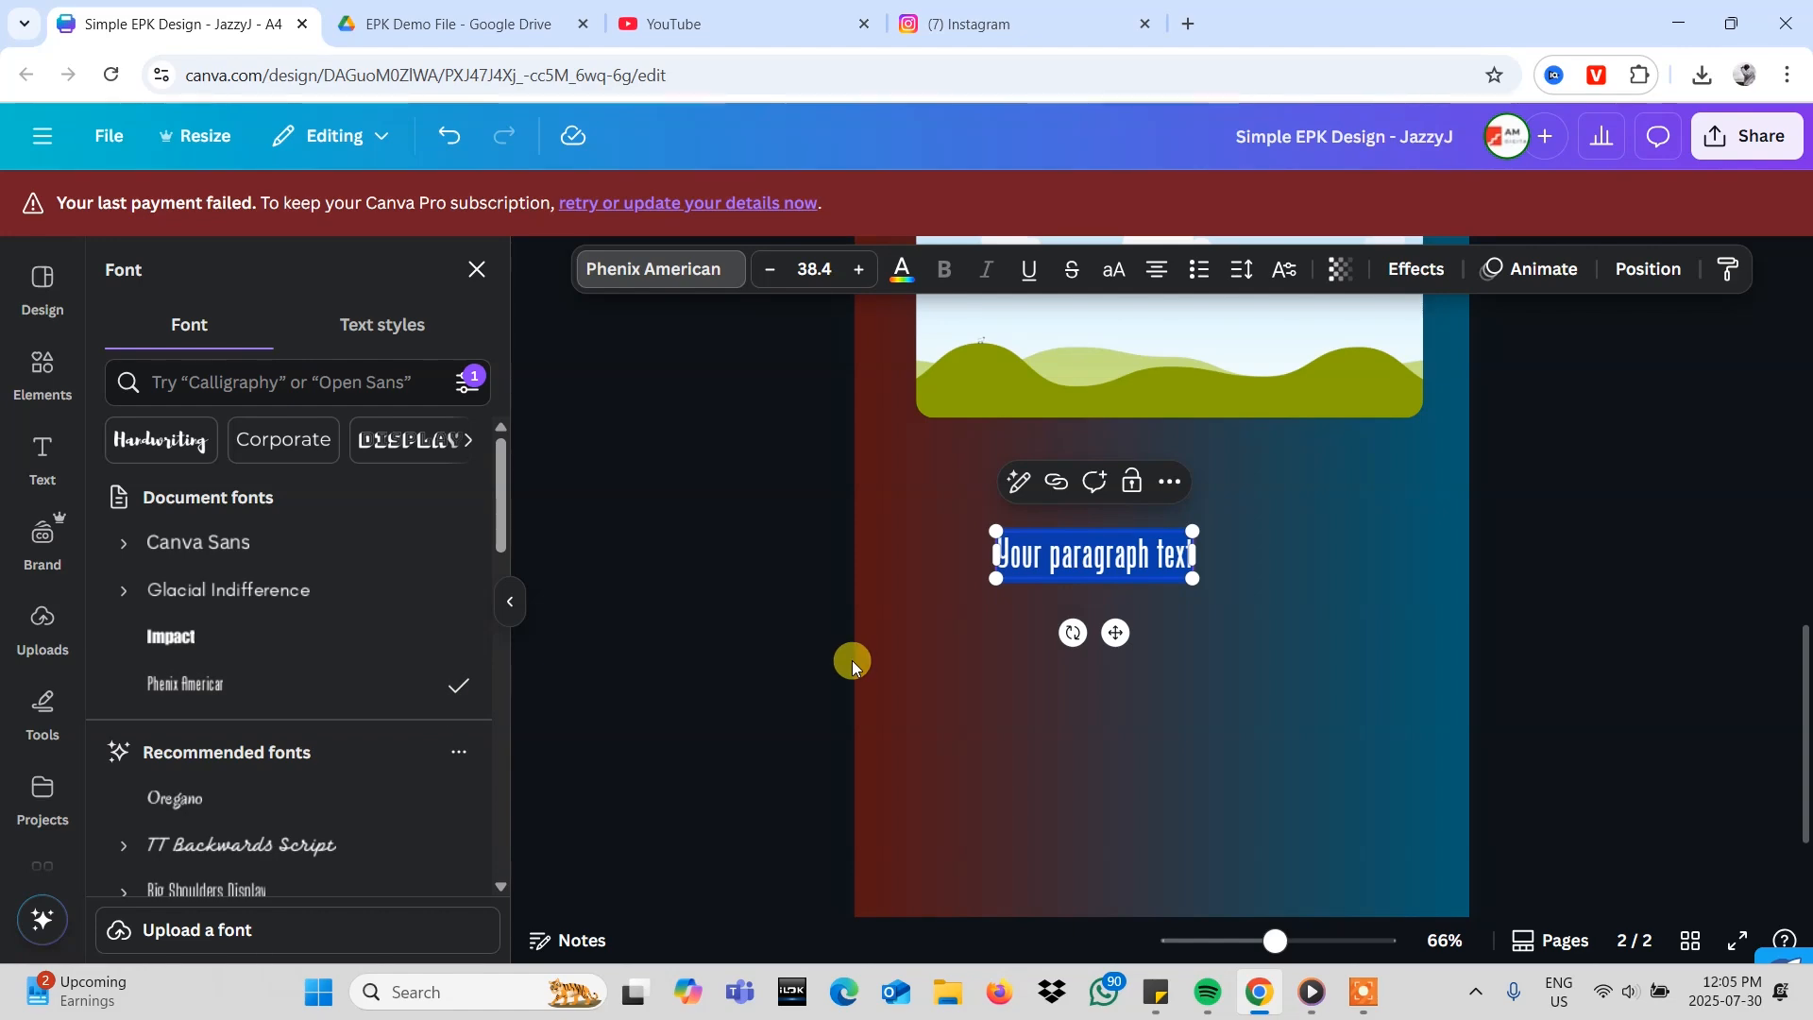
{"action": "left_click_drag", "start_coordinate": [1121, 633], "coordinate": [1040, 566]}
{"action": "scroll", "coordinate": [1049, 576], "scroll_direction": "up", "scroll_amount": 5}
{"action": "scroll", "coordinate": [1054, 584], "scroll_direction": "up", "scroll_amount": 2}
{"action": "left_click", "coordinate": [941, 557]}
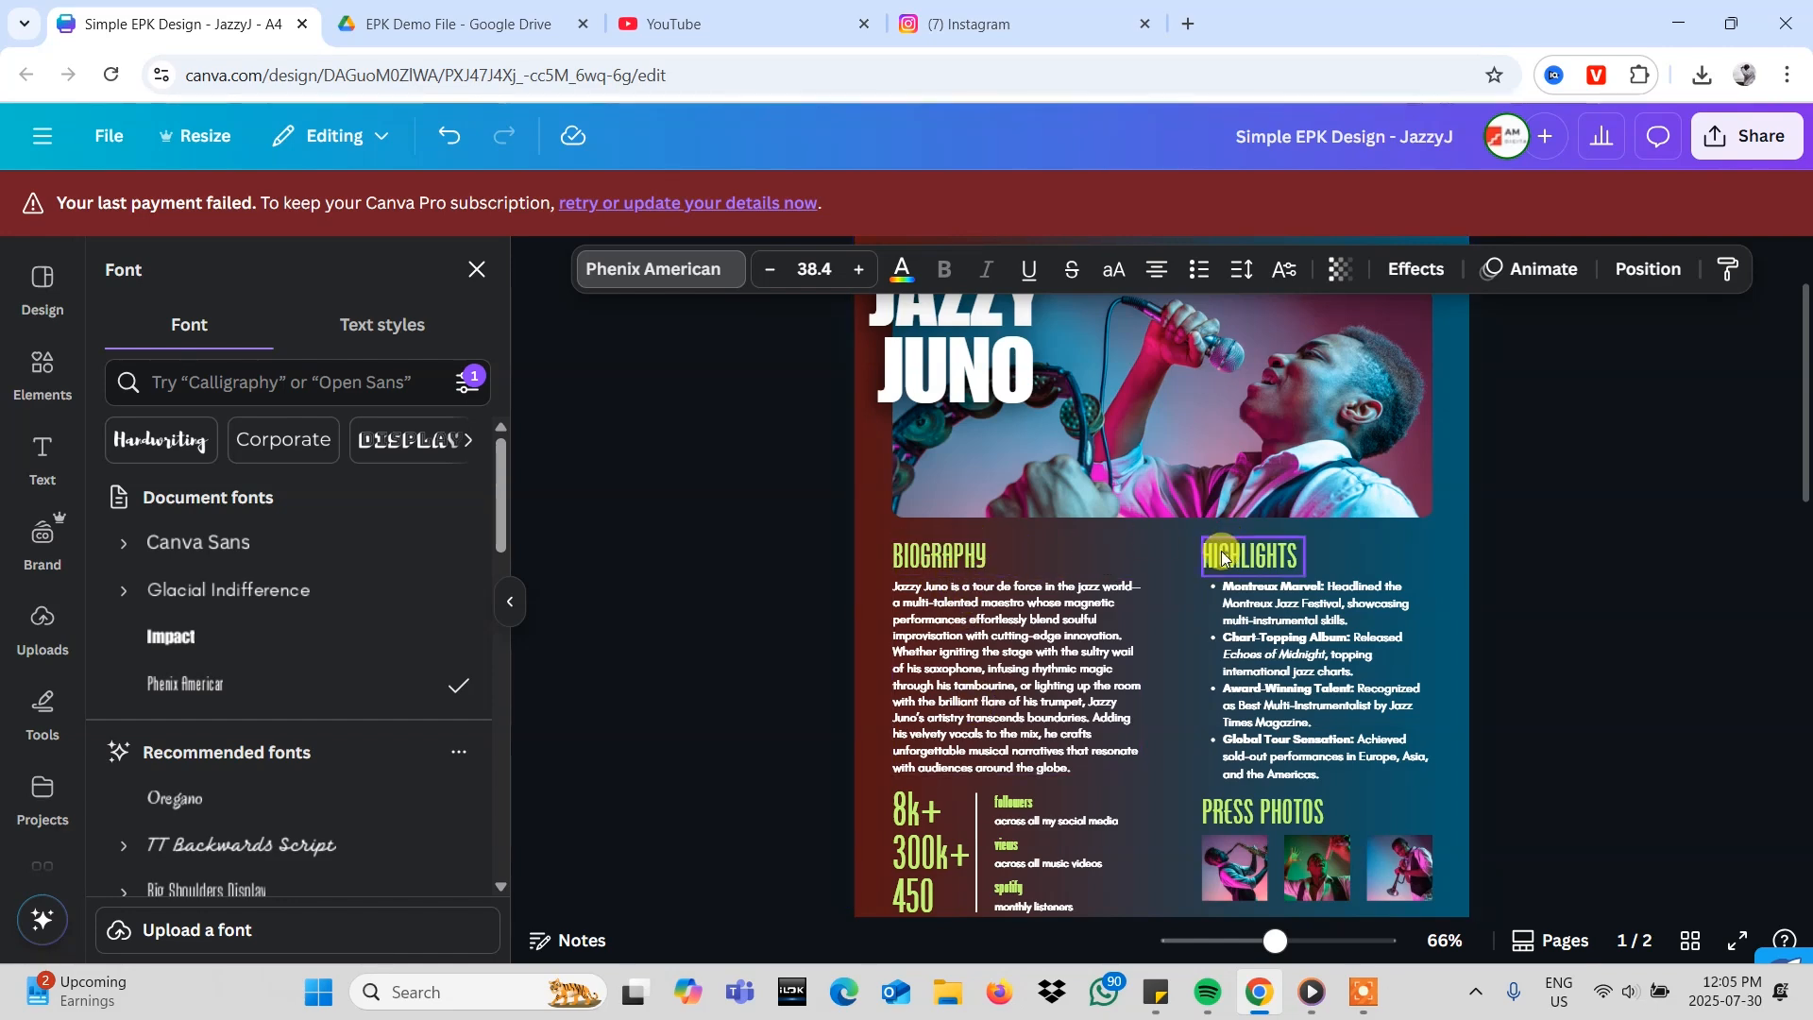
{"action": "scroll", "coordinate": [1062, 606], "scroll_direction": "down", "scroll_amount": 13}
{"action": "scroll", "coordinate": [1059, 601], "scroll_direction": "down", "scroll_amount": 2}
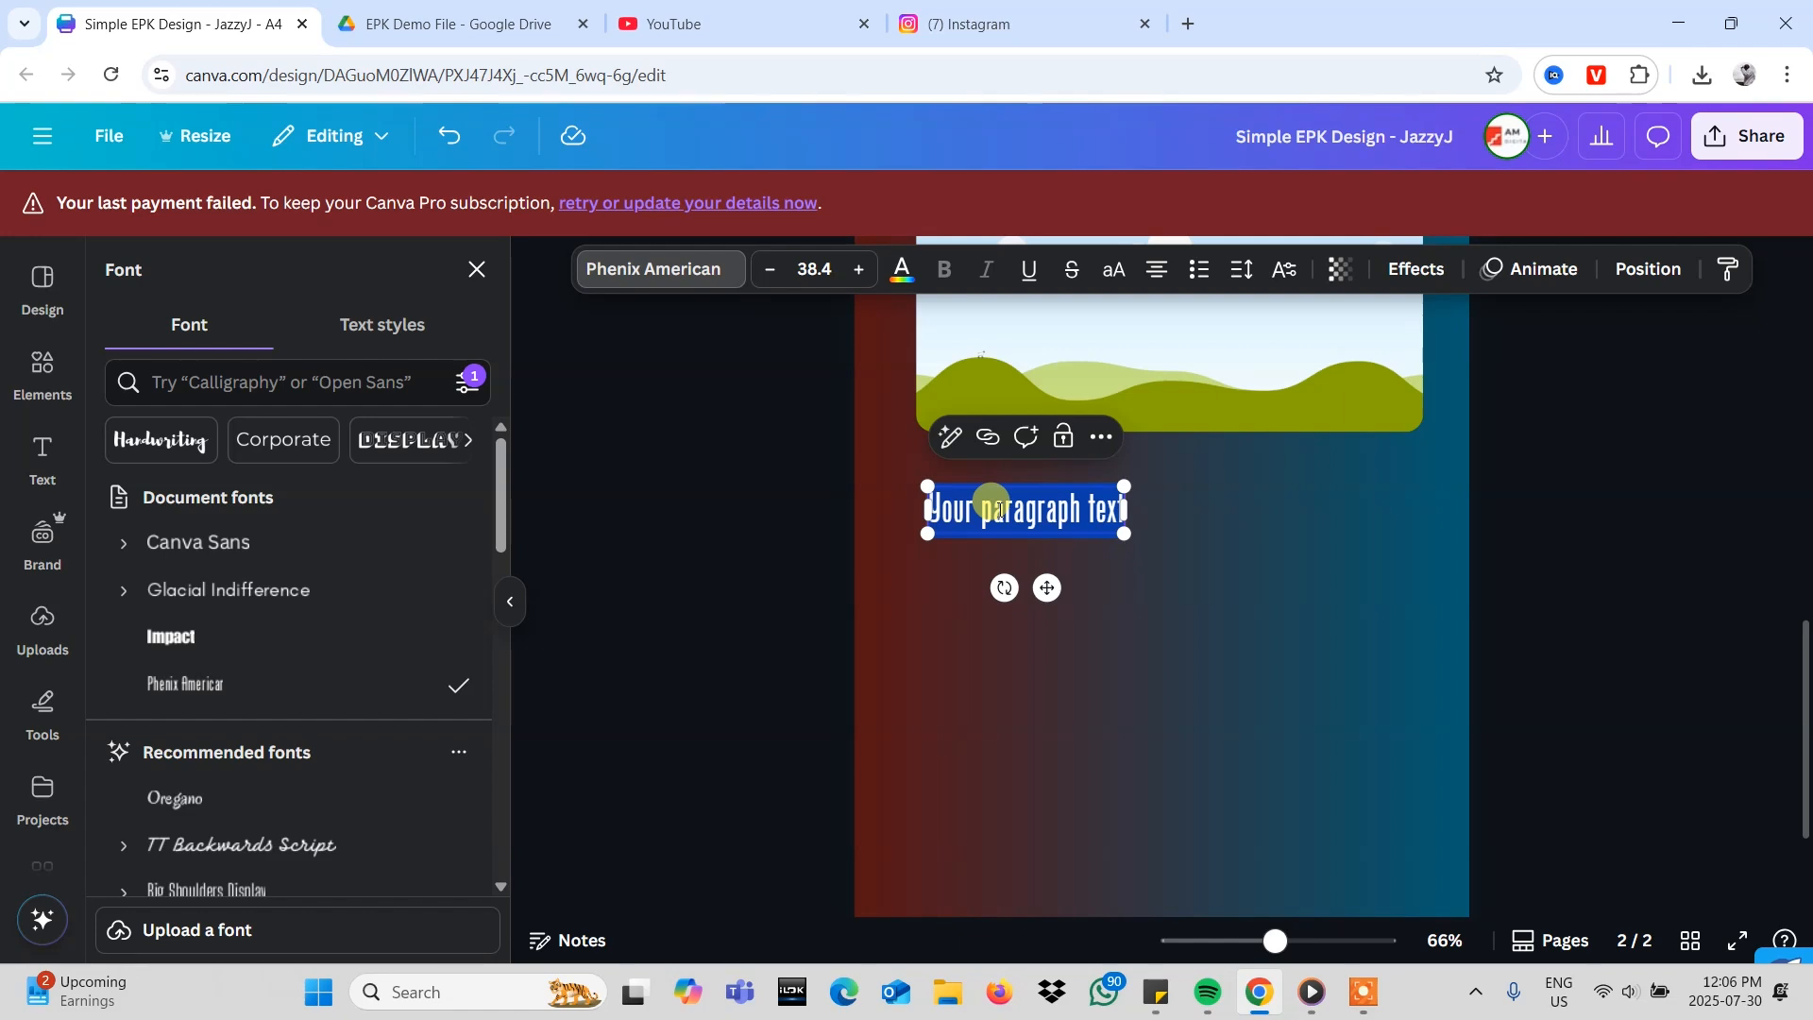
- Align the placeholder heading with the header frame's left edge and scale its text down to size 34
{"action": "left_click", "coordinate": [1231, 535]}
{"action": "left_click", "coordinate": [1014, 501]}
{"action": "left_click_drag", "start_coordinate": [1013, 501], "coordinate": [999, 489]}
{"action": "scroll", "coordinate": [1096, 500], "scroll_direction": "up", "scroll_amount": 11}
{"action": "scroll", "coordinate": [1096, 501], "scroll_direction": "down", "scroll_amount": 6}
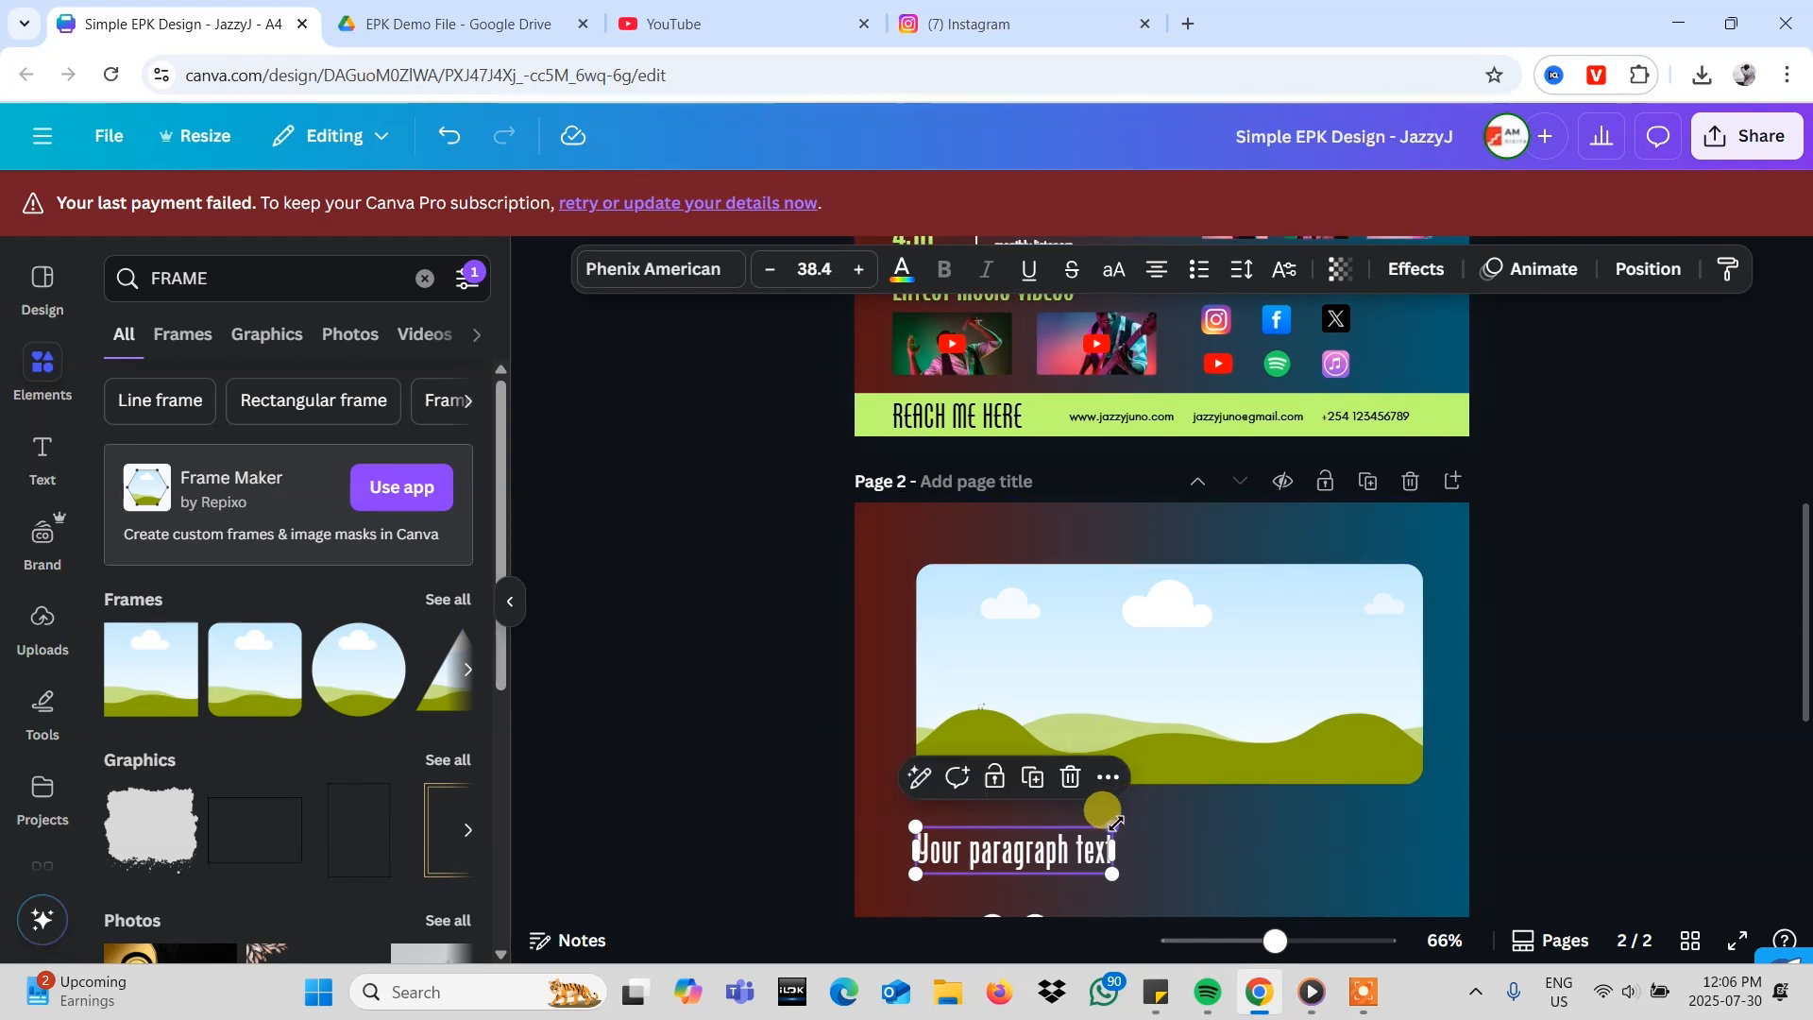
{"action": "left_click_drag", "start_coordinate": [1114, 879], "coordinate": [1094, 869]}
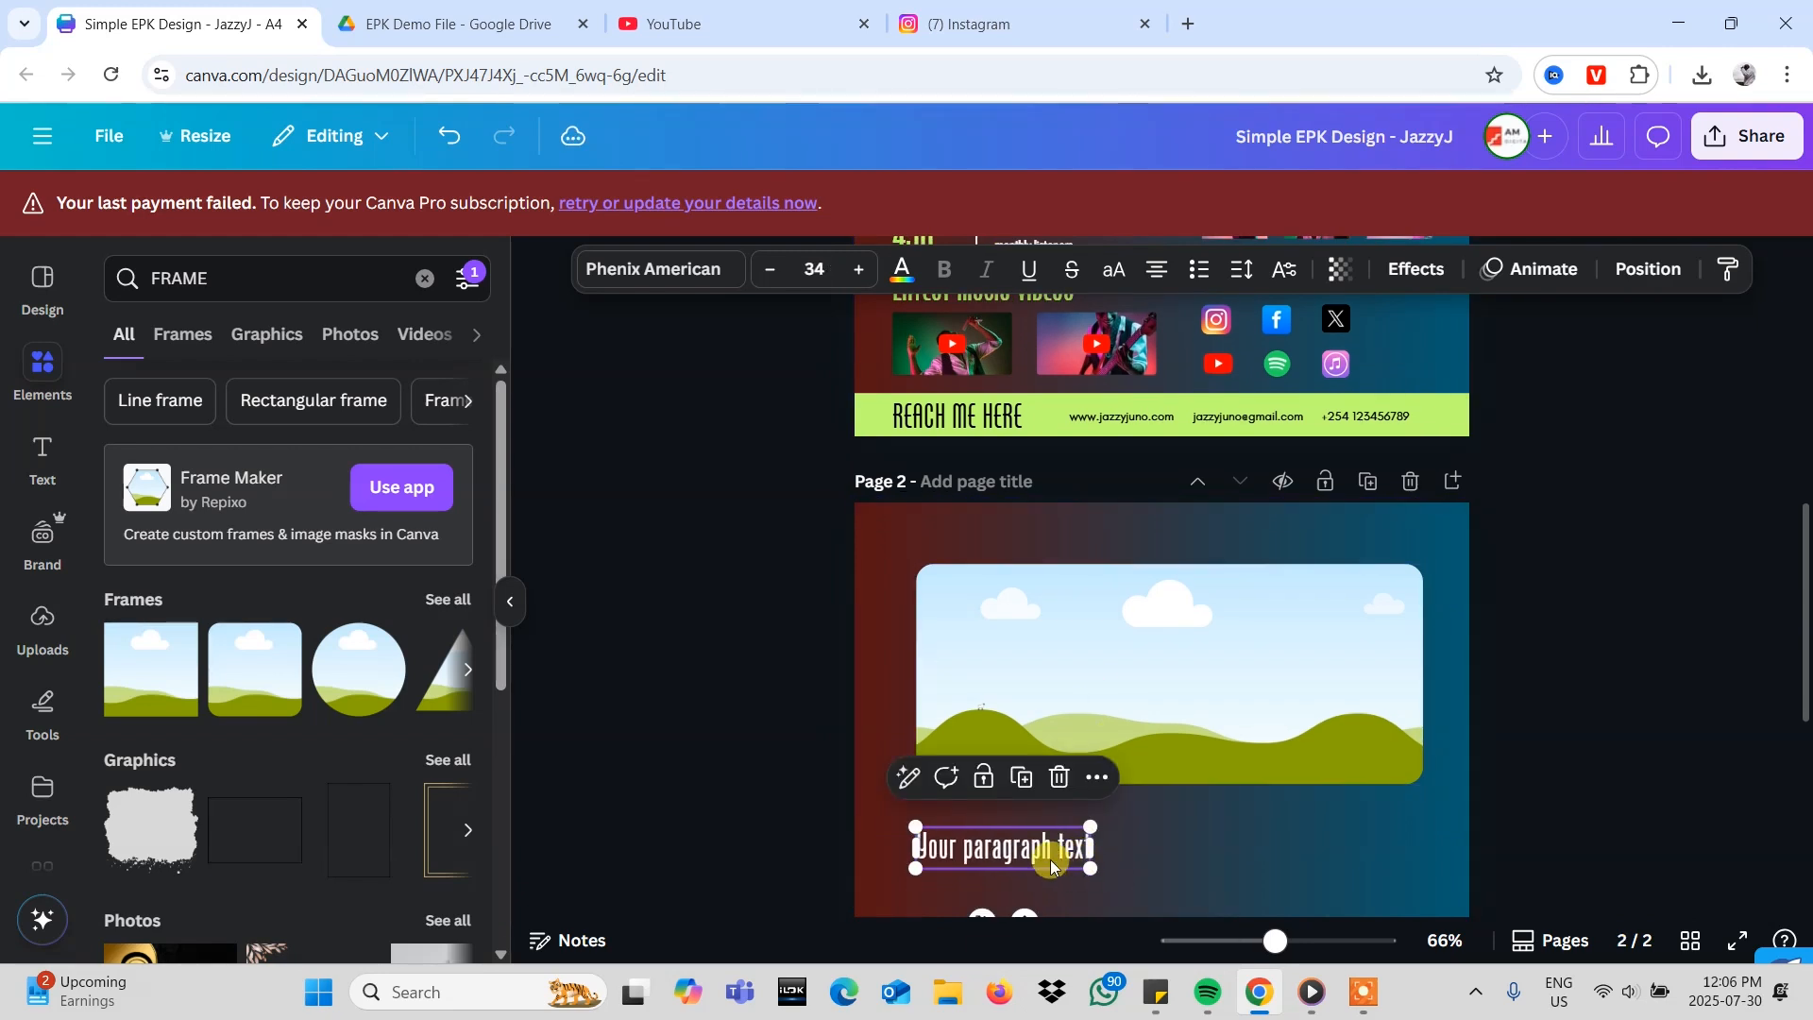
- Duplicate the placeholder heading and position the copy level with it under the frame's right part, like page 1's Highlights heading
{"action": "scroll", "coordinate": [1242, 825], "scroll_direction": "down", "scroll_amount": 3}
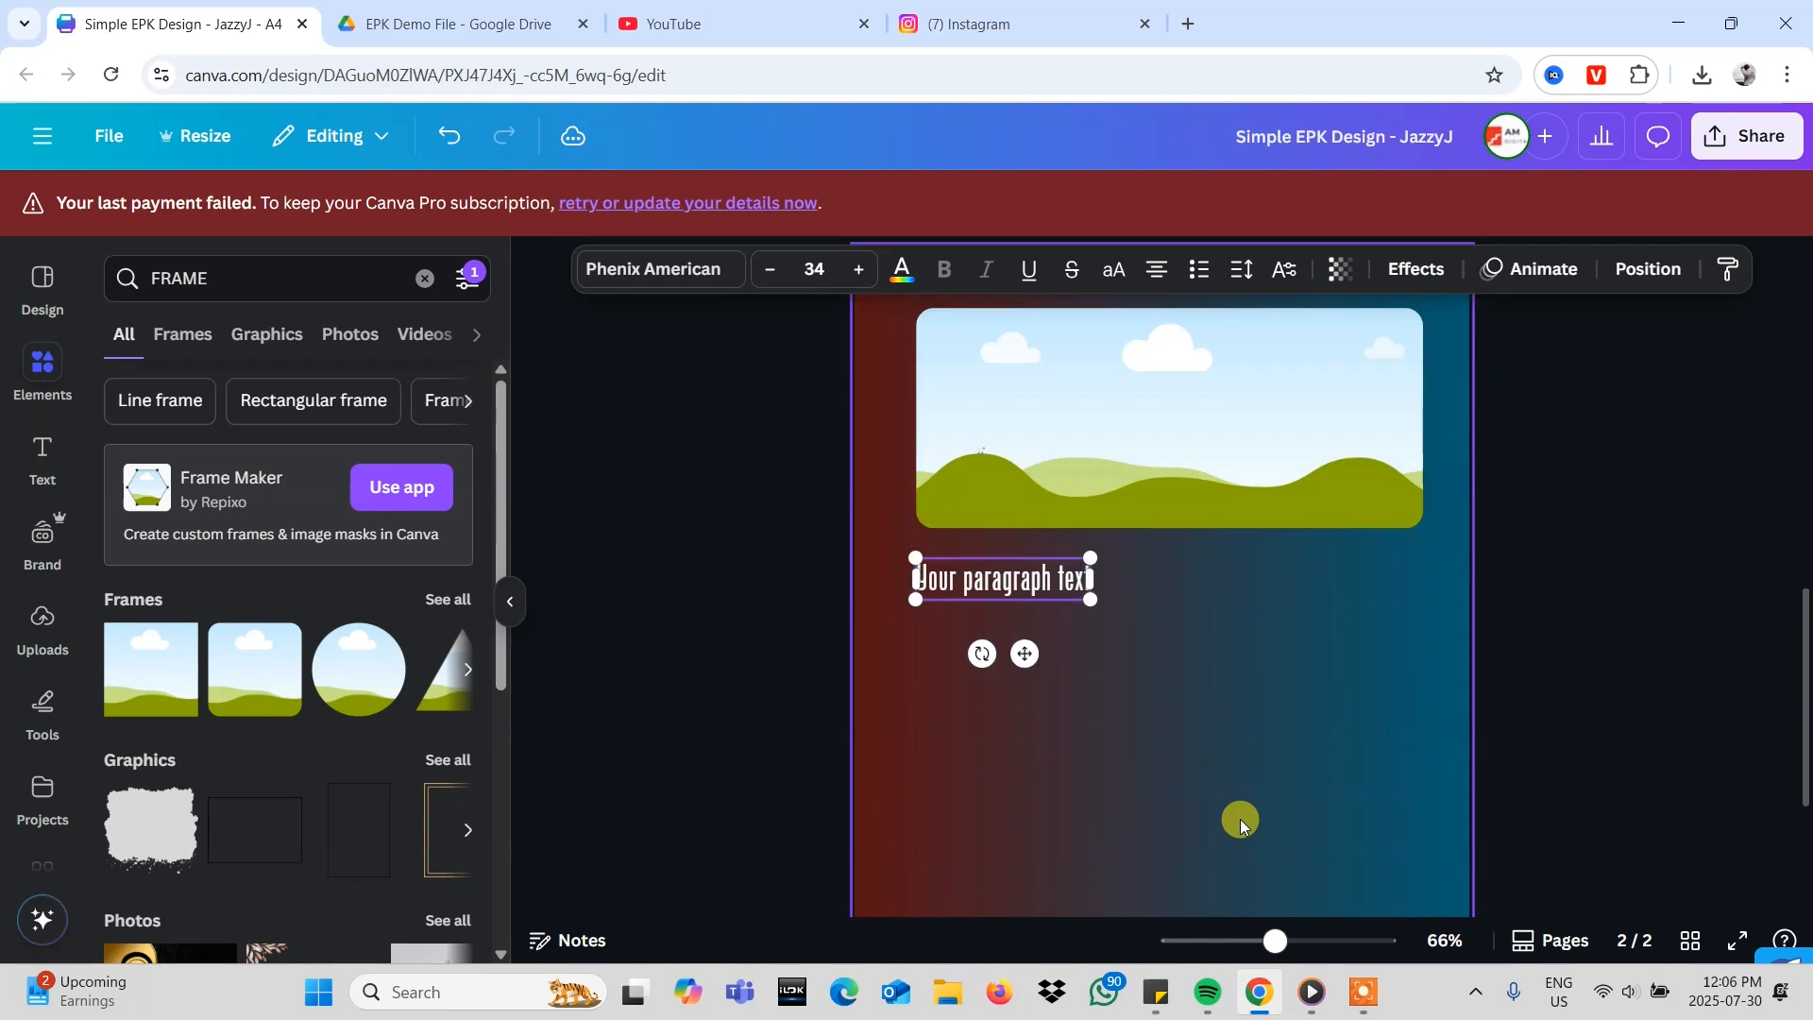
{"action": "left_click_drag", "start_coordinate": [1069, 566], "coordinate": [1369, 567]}
{"action": "scroll", "coordinate": [1417, 538], "scroll_direction": "up", "scroll_amount": 5}
{"action": "scroll", "coordinate": [1425, 550], "scroll_direction": "up", "scroll_amount": 4}
{"action": "scroll", "coordinate": [1424, 551], "scroll_direction": "down", "scroll_amount": 10}
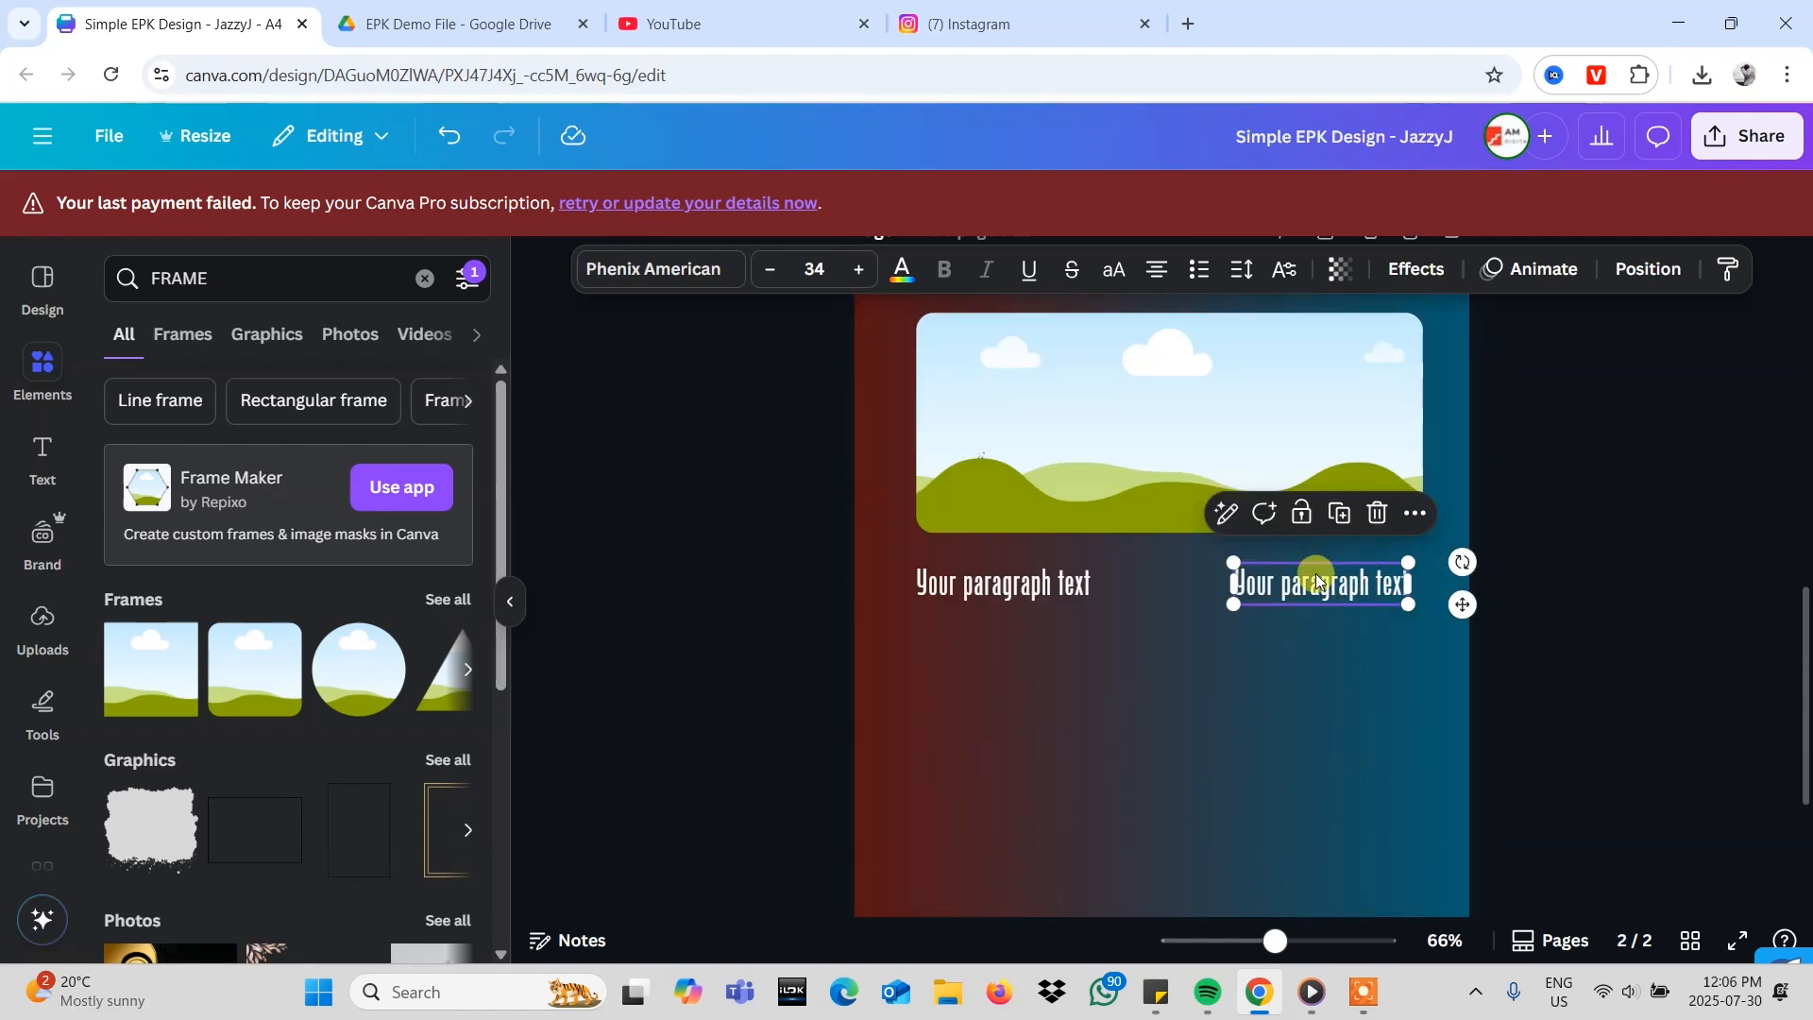
{"action": "left_click_drag", "start_coordinate": [1317, 580], "coordinate": [1304, 578]}
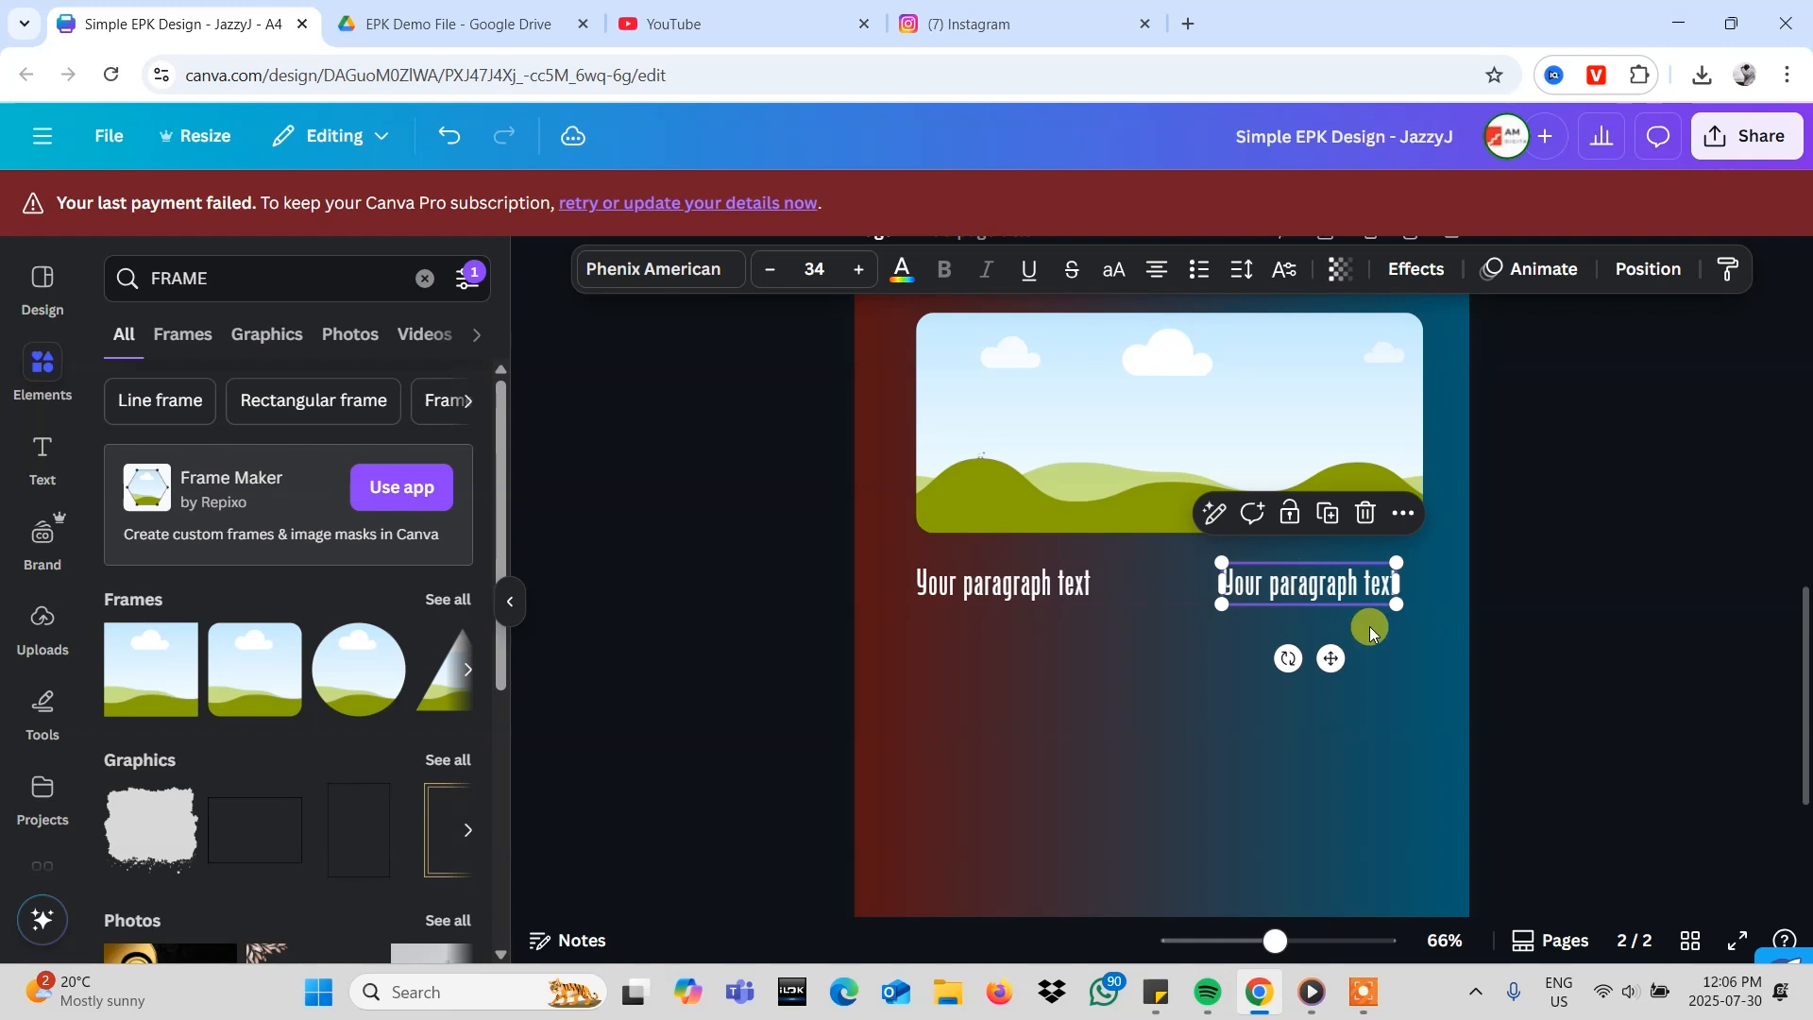
- Add a size 12 placeholder text box on page 2 and place it under the left heading, aligned with its left edge
{"action": "scroll", "coordinate": [1425, 728], "scroll_direction": "down", "scroll_amount": 3}
{"action": "scroll", "coordinate": [1425, 728], "scroll_direction": "up", "scroll_amount": 3}
{"action": "left_click", "coordinate": [1065, 699]}
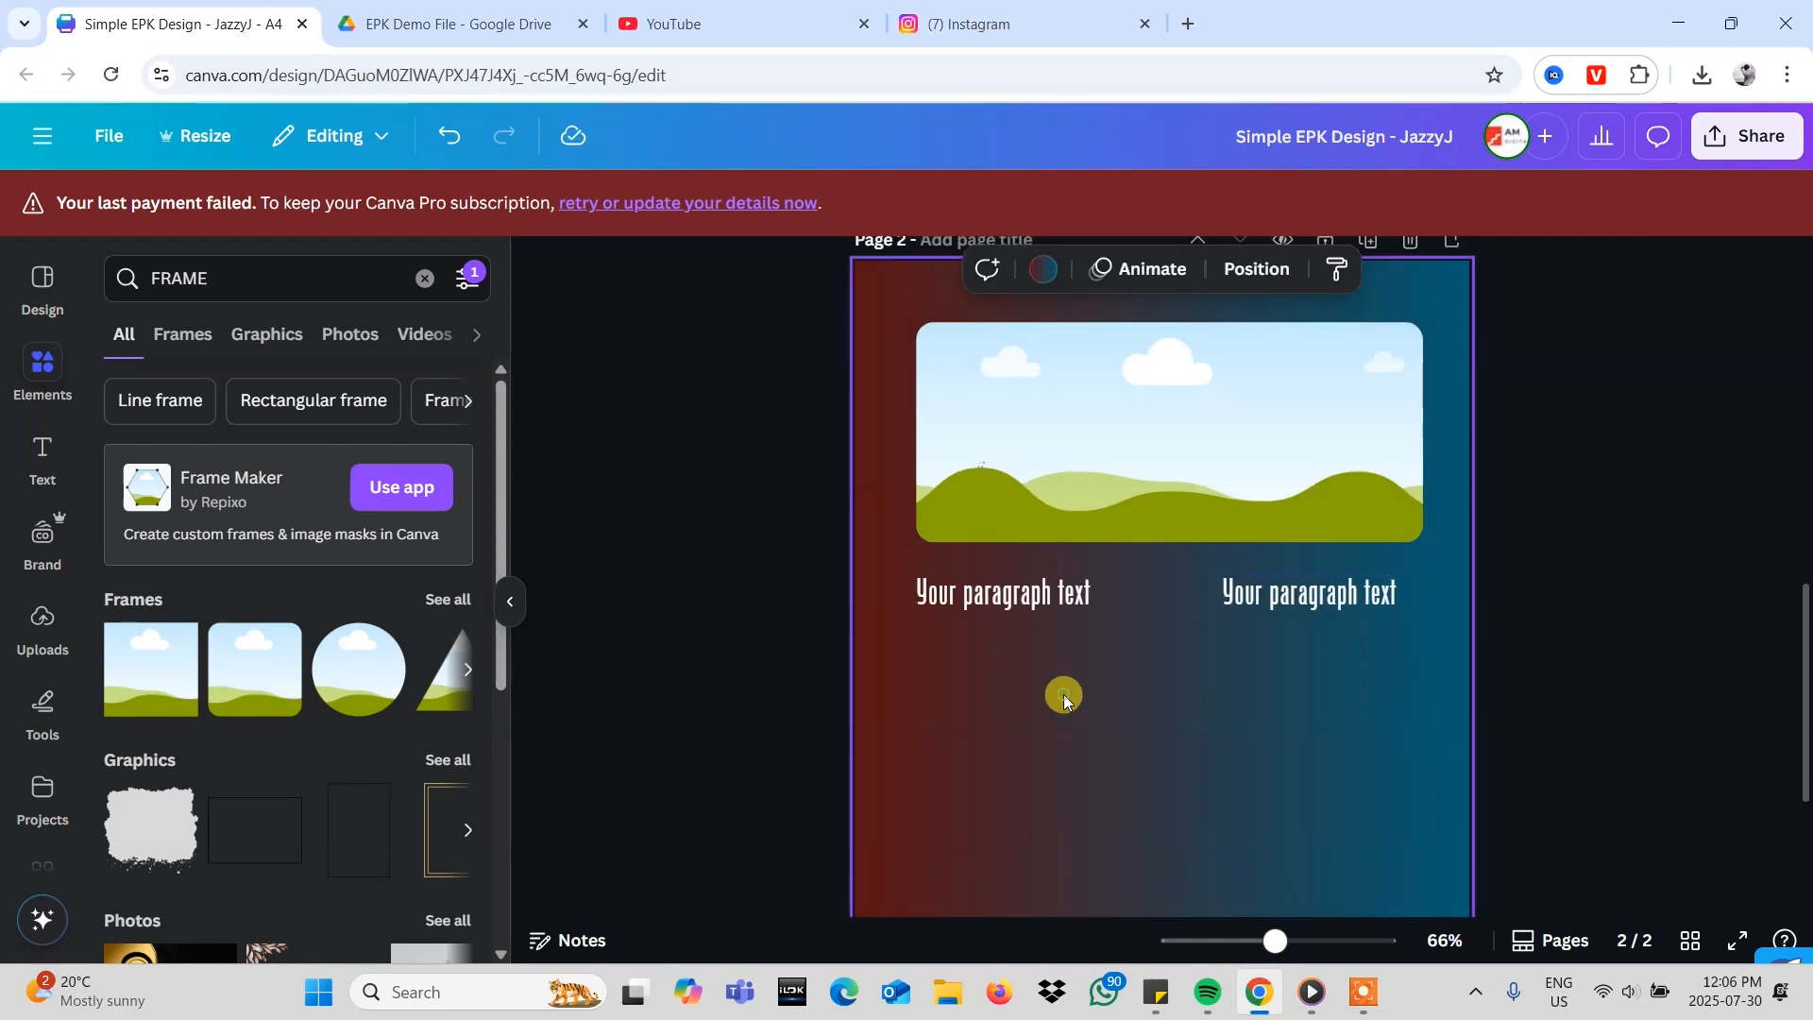
{"action": "key", "text": "t"}
{"action": "left_click_drag", "start_coordinate": [1189, 648], "coordinate": [978, 703]}
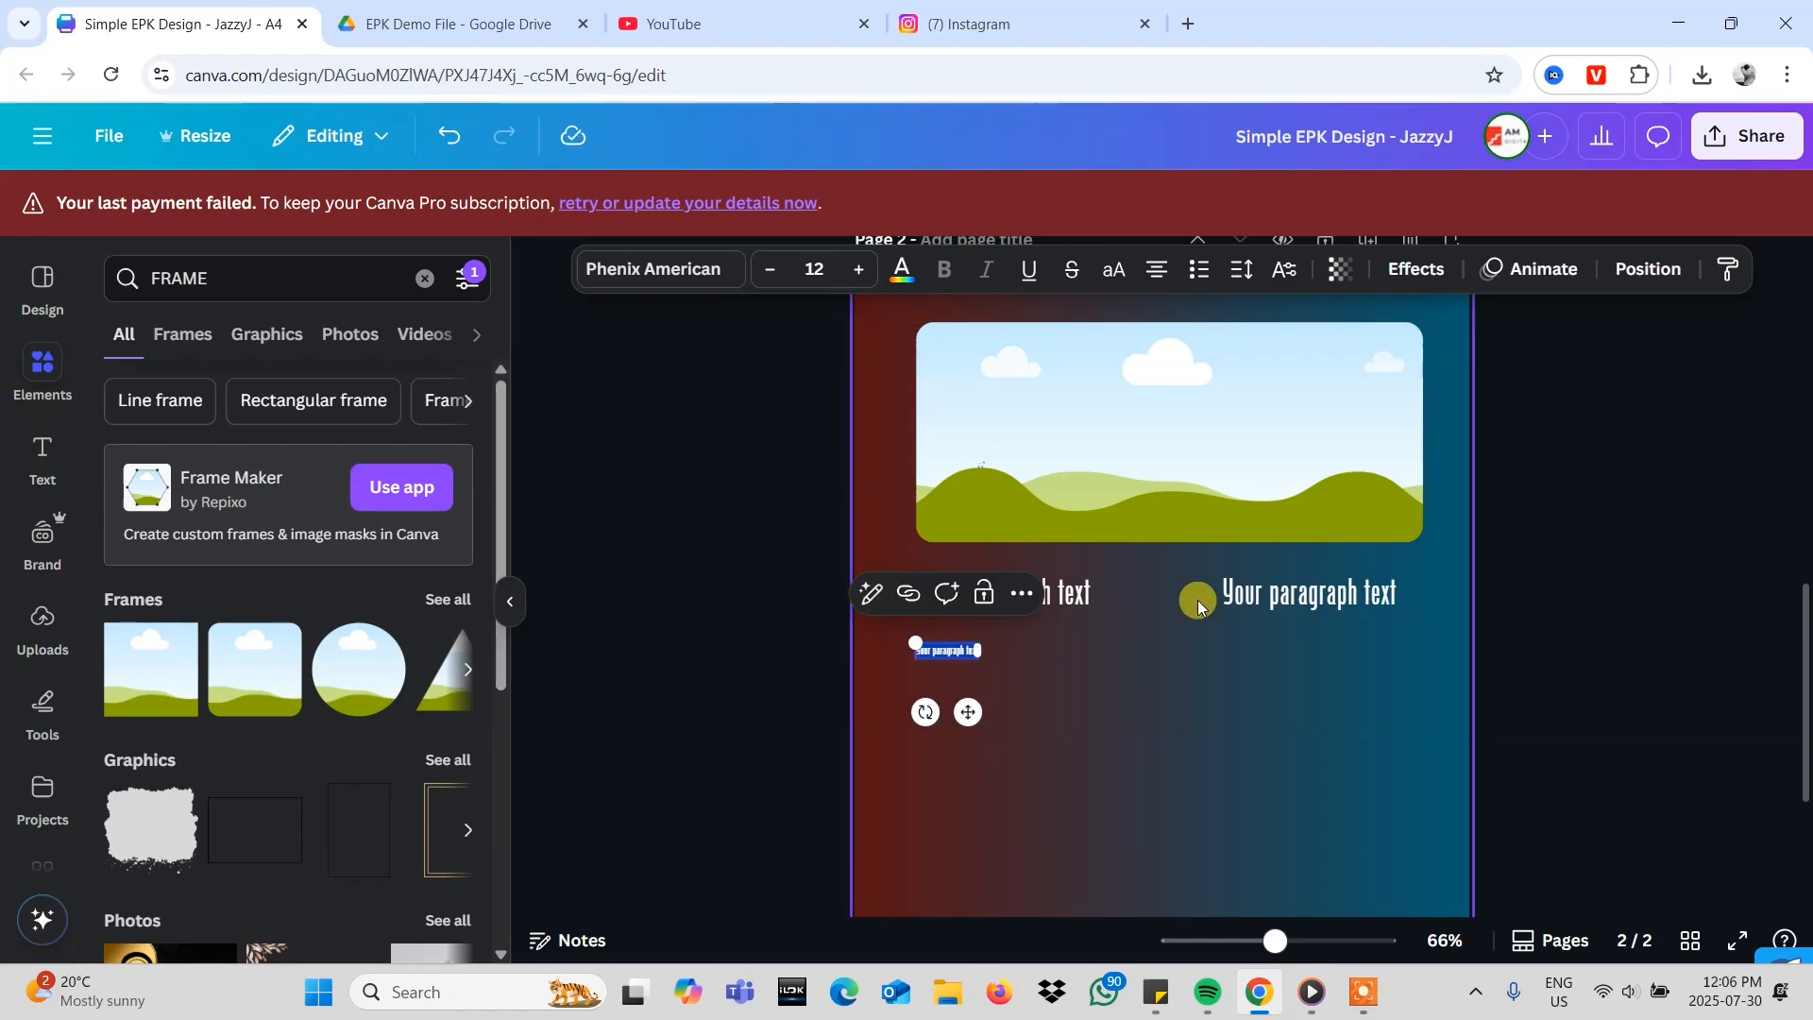
- Set the small placeholder text's font to Glacial Indifference, matching page 1's biography paragraph, and move it closer to its heading
{"action": "scroll", "coordinate": [1198, 599], "scroll_direction": "up", "scroll_amount": 5}
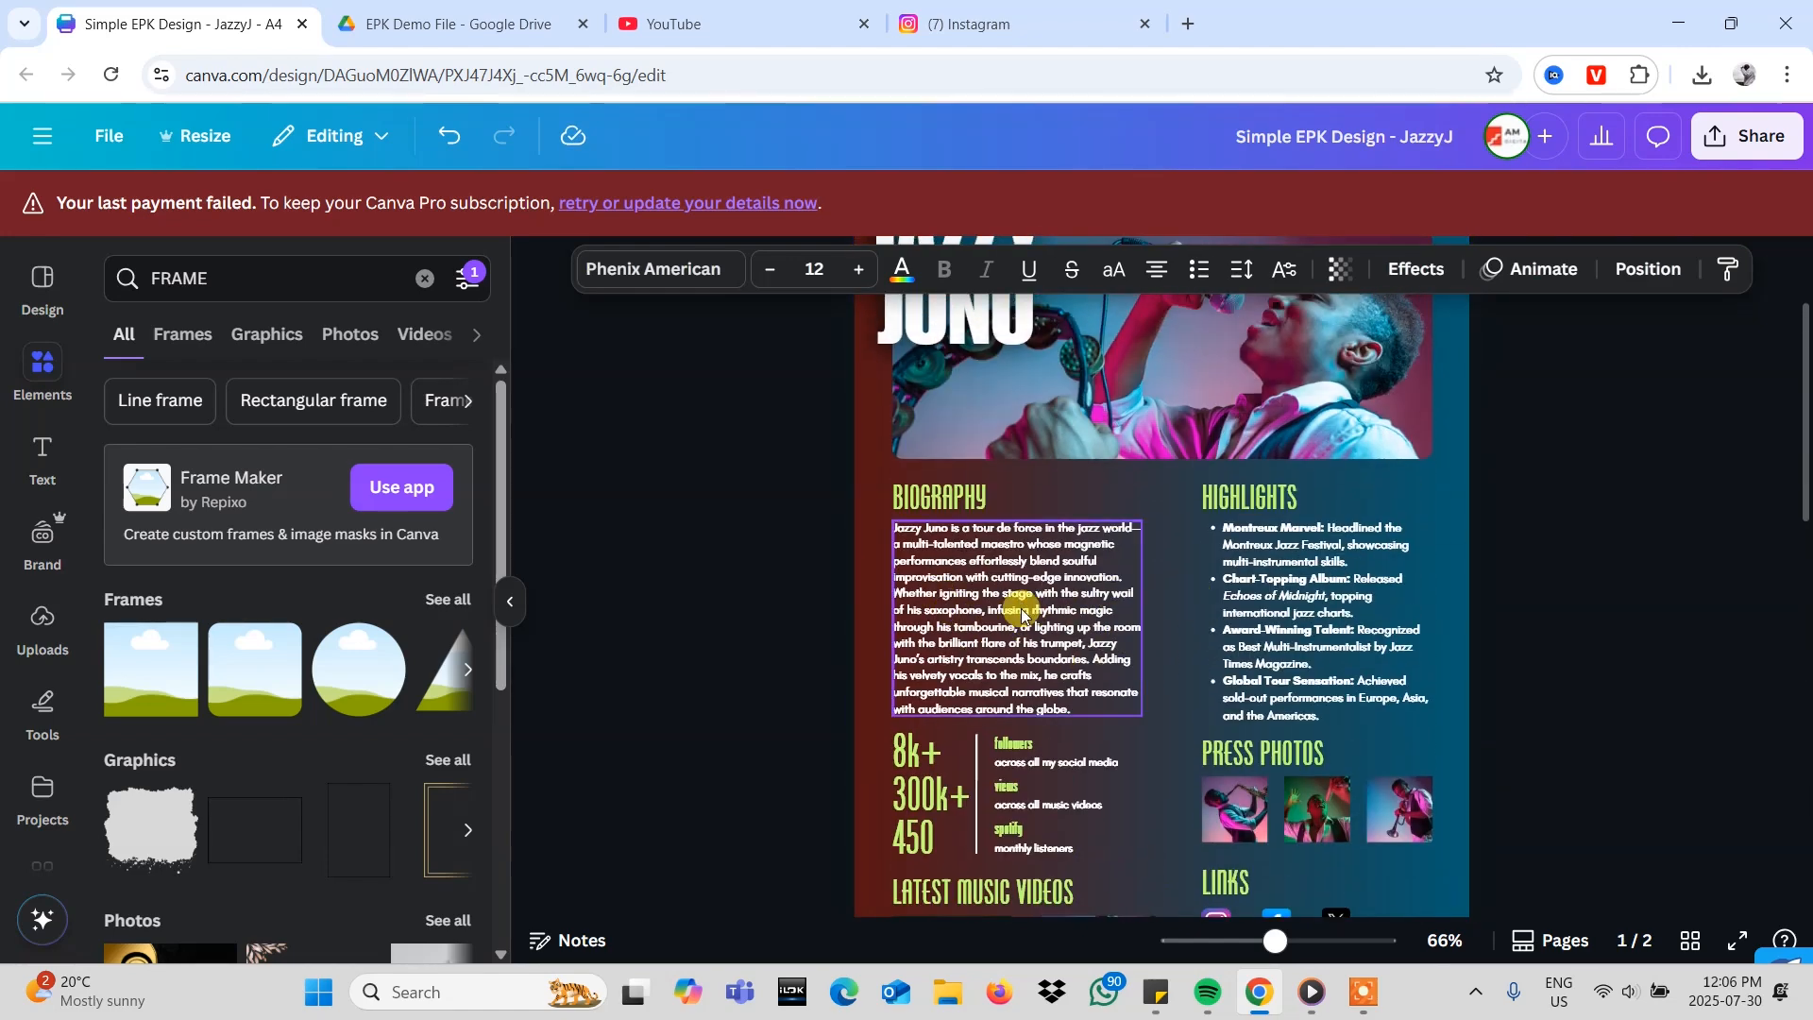
{"action": "left_click", "coordinate": [935, 627]}
{"action": "left_click", "coordinate": [643, 273]}
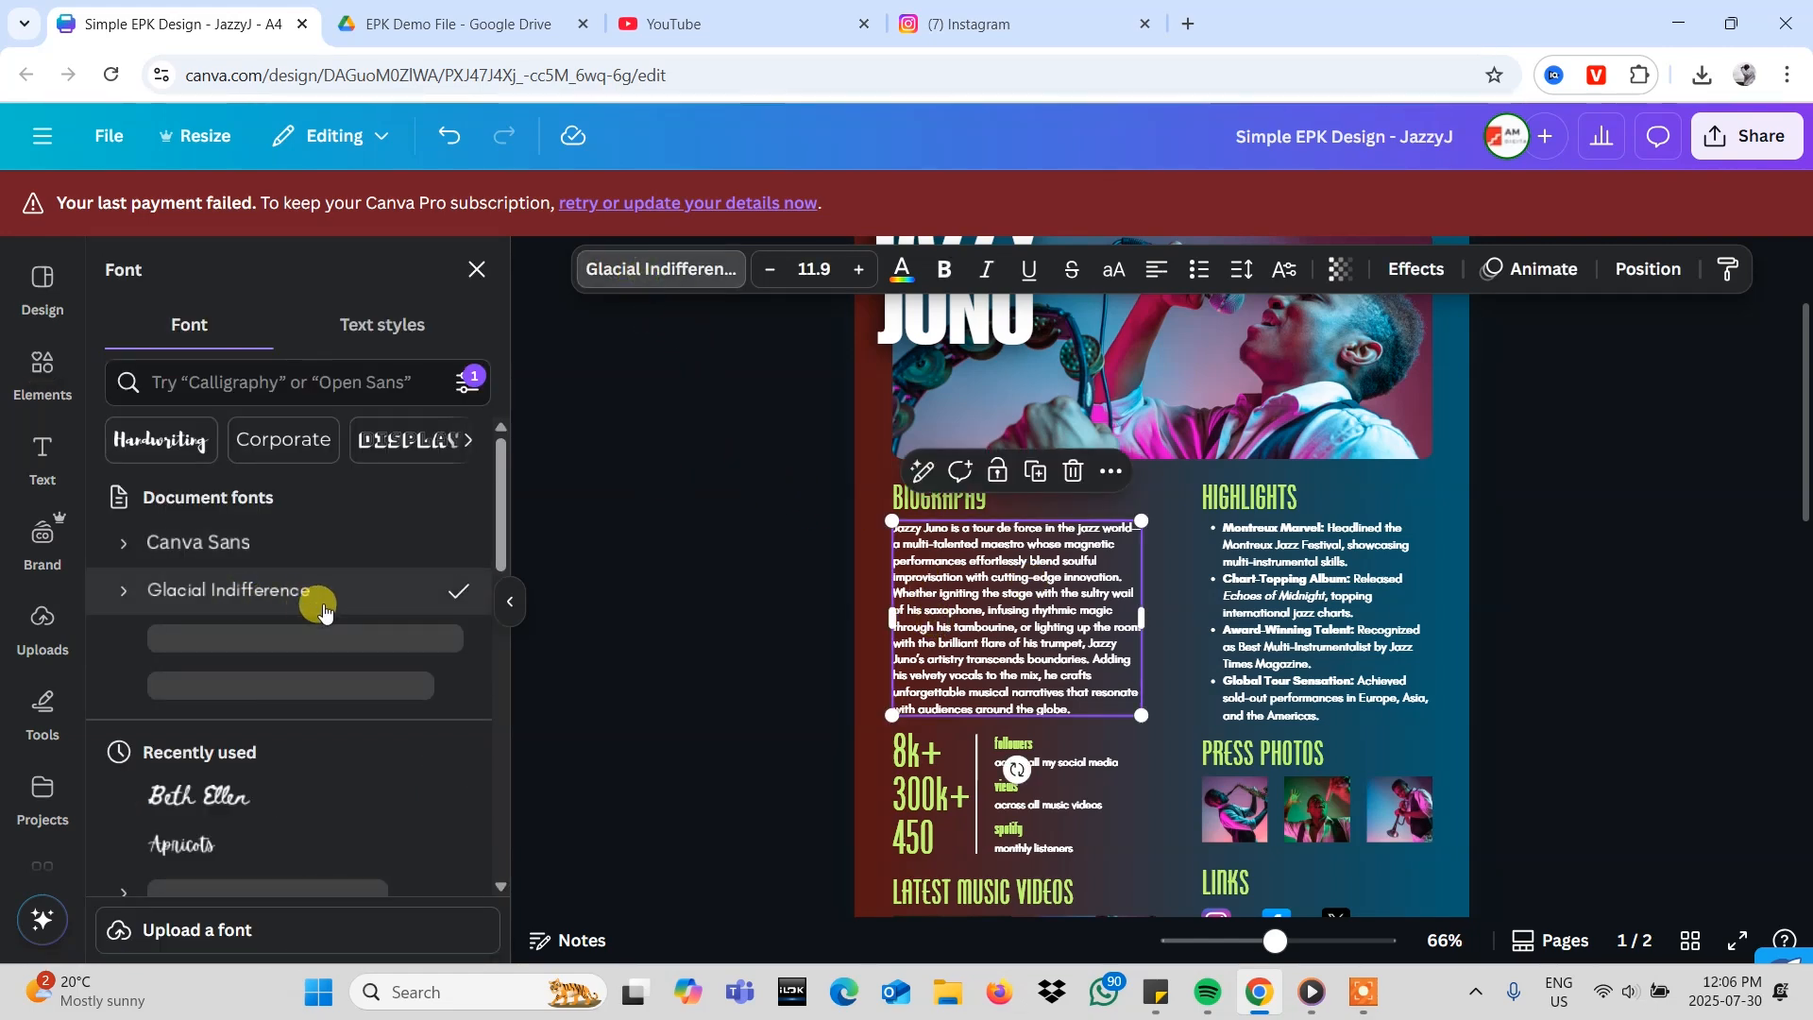
{"action": "scroll", "coordinate": [1020, 696], "scroll_direction": "down", "scroll_amount": 10}
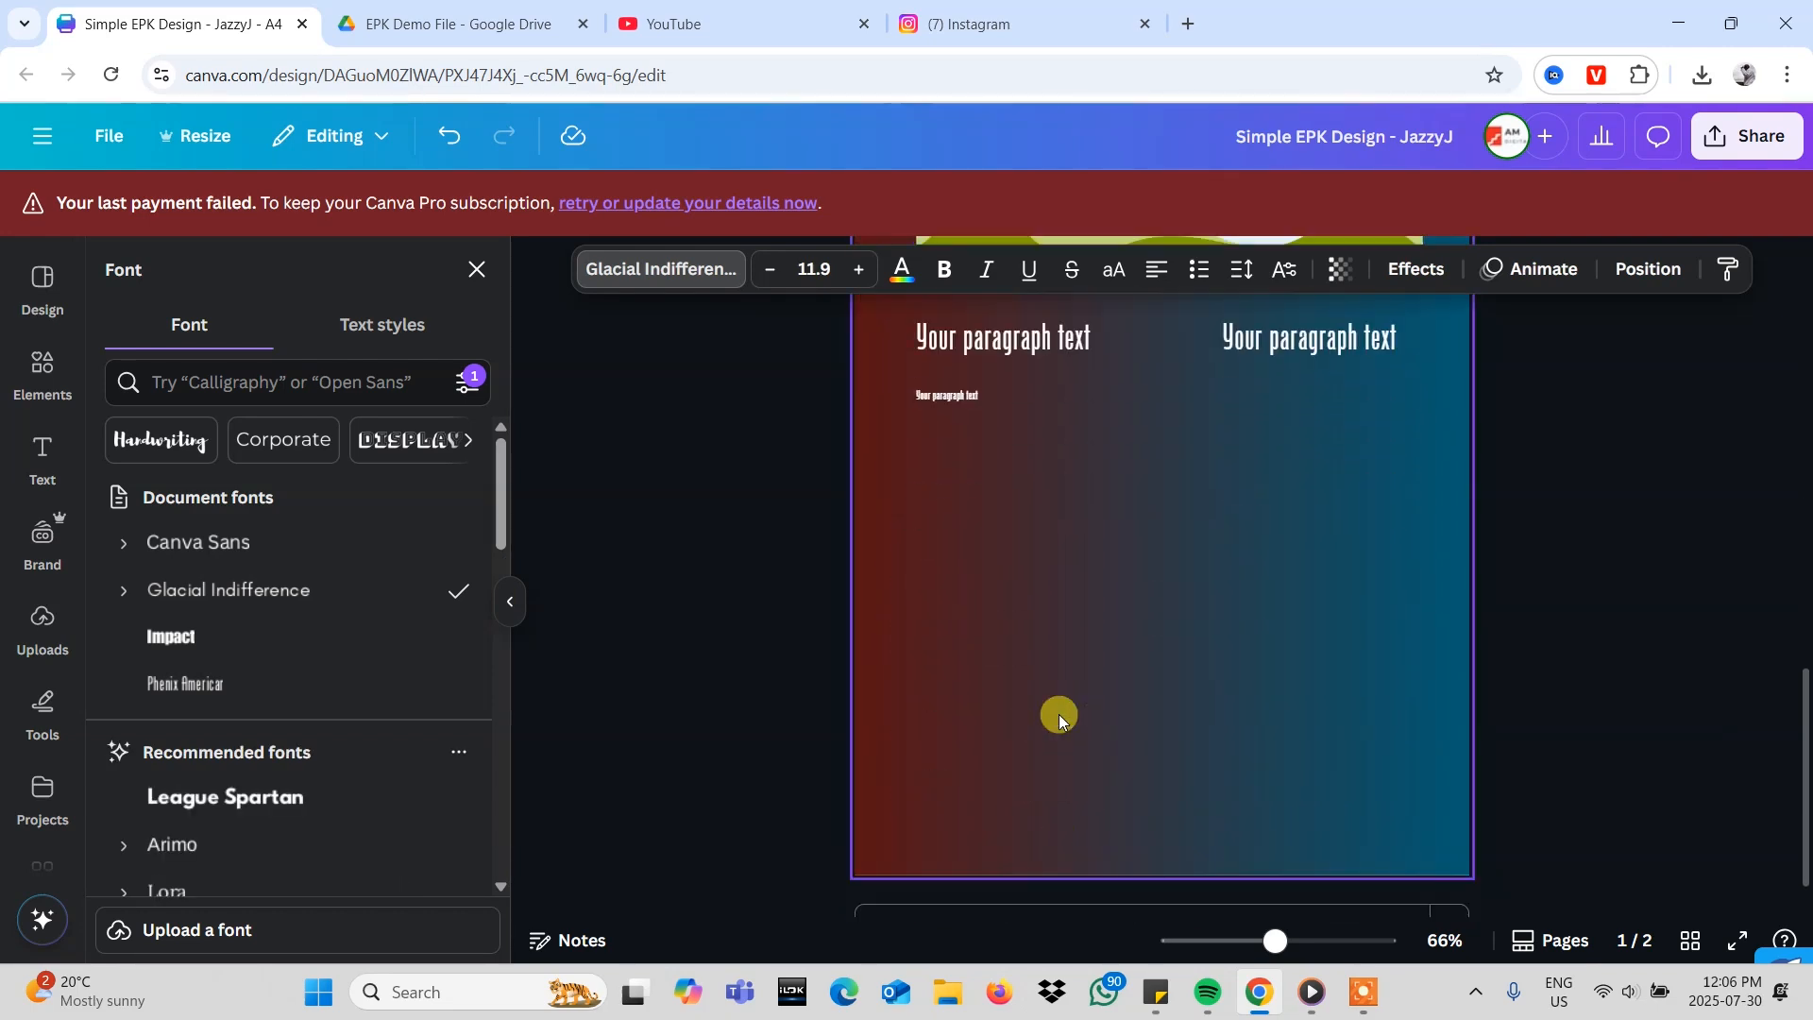
{"action": "scroll", "coordinate": [1058, 714], "scroll_direction": "down", "scroll_amount": 1}
{"action": "left_click", "coordinate": [983, 421]}
{"action": "left_click", "coordinate": [954, 344]}
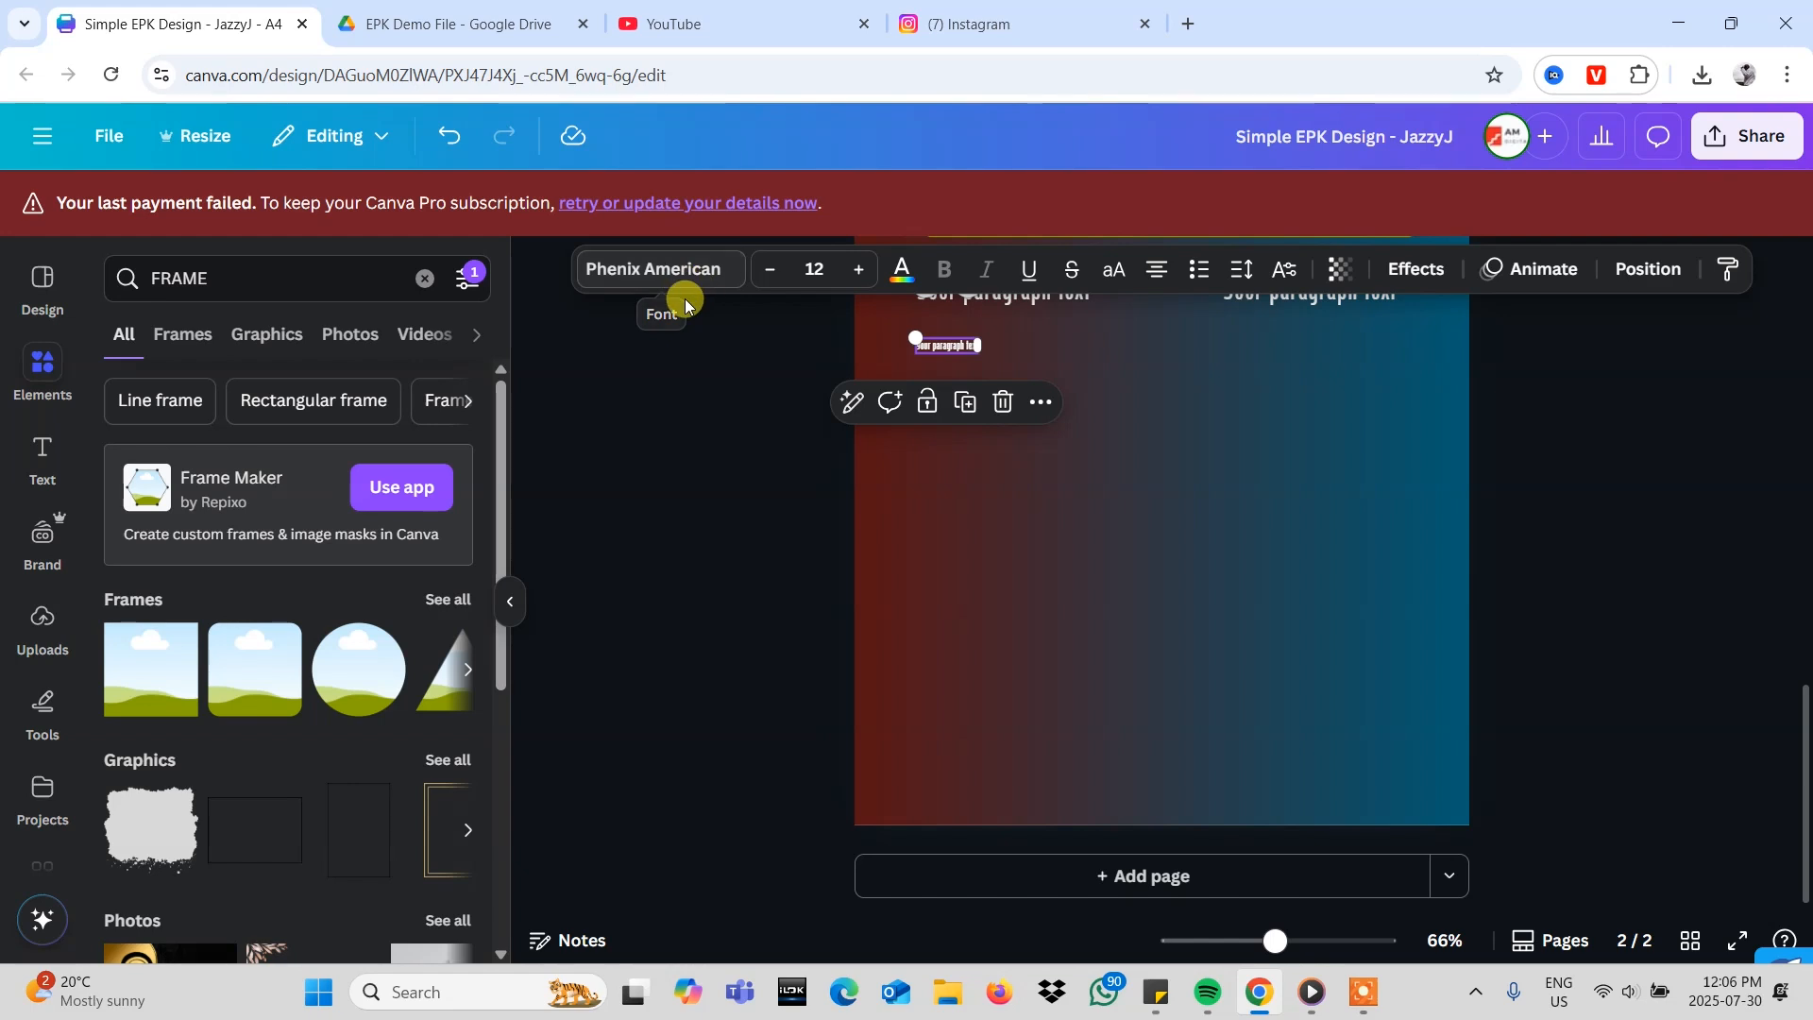
{"action": "left_click", "coordinate": [660, 293]}
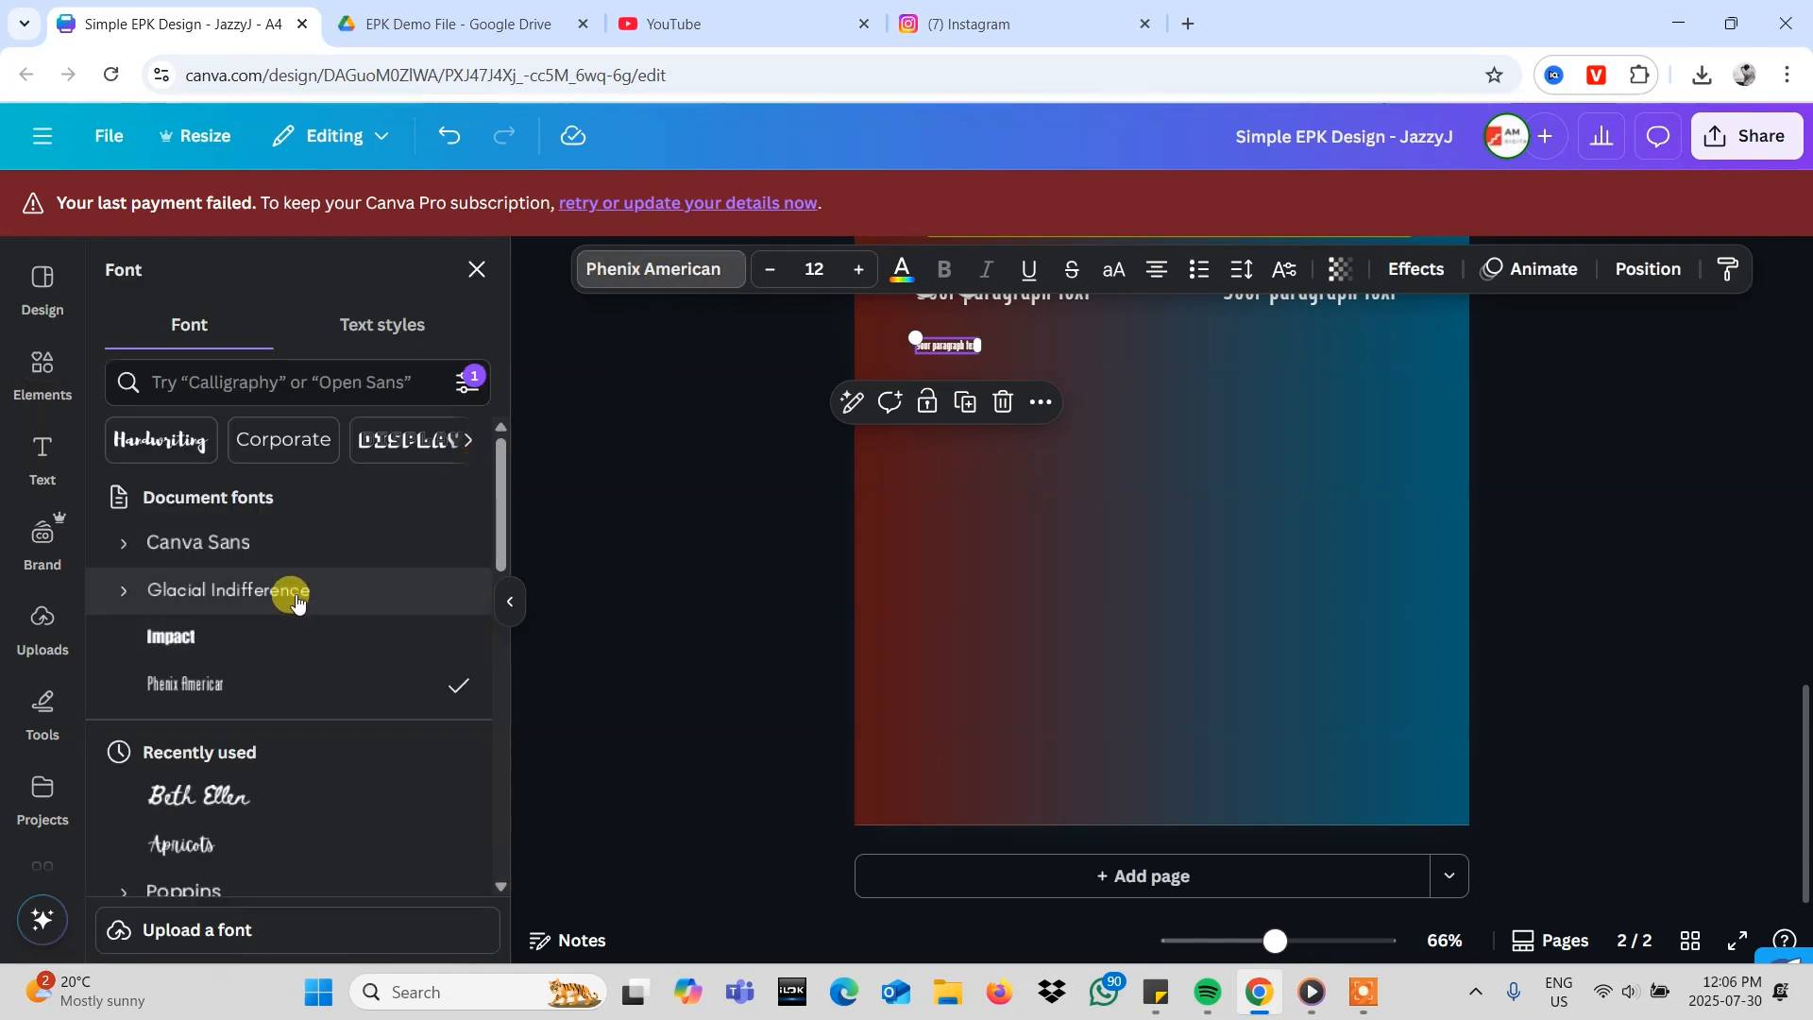
{"action": "scroll", "coordinate": [995, 548], "scroll_direction": "up", "scroll_amount": 2}
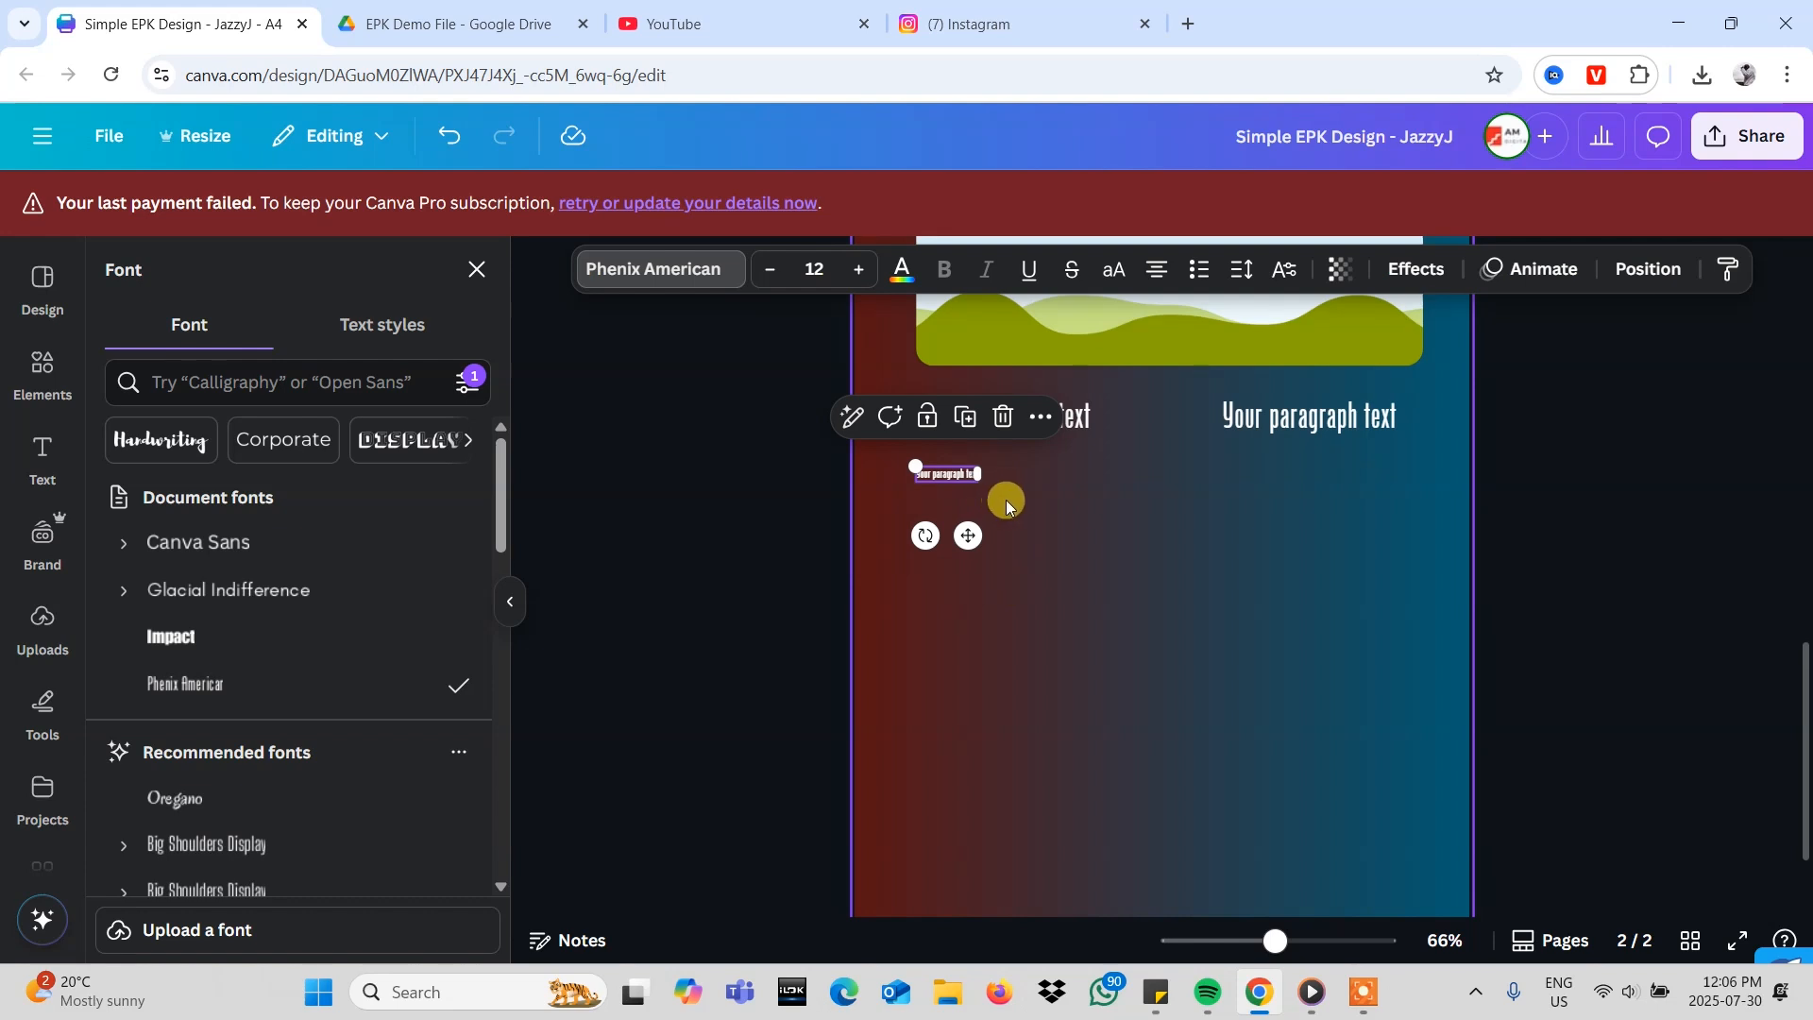
{"action": "scroll", "coordinate": [1017, 500], "scroll_direction": "up", "scroll_amount": 3}
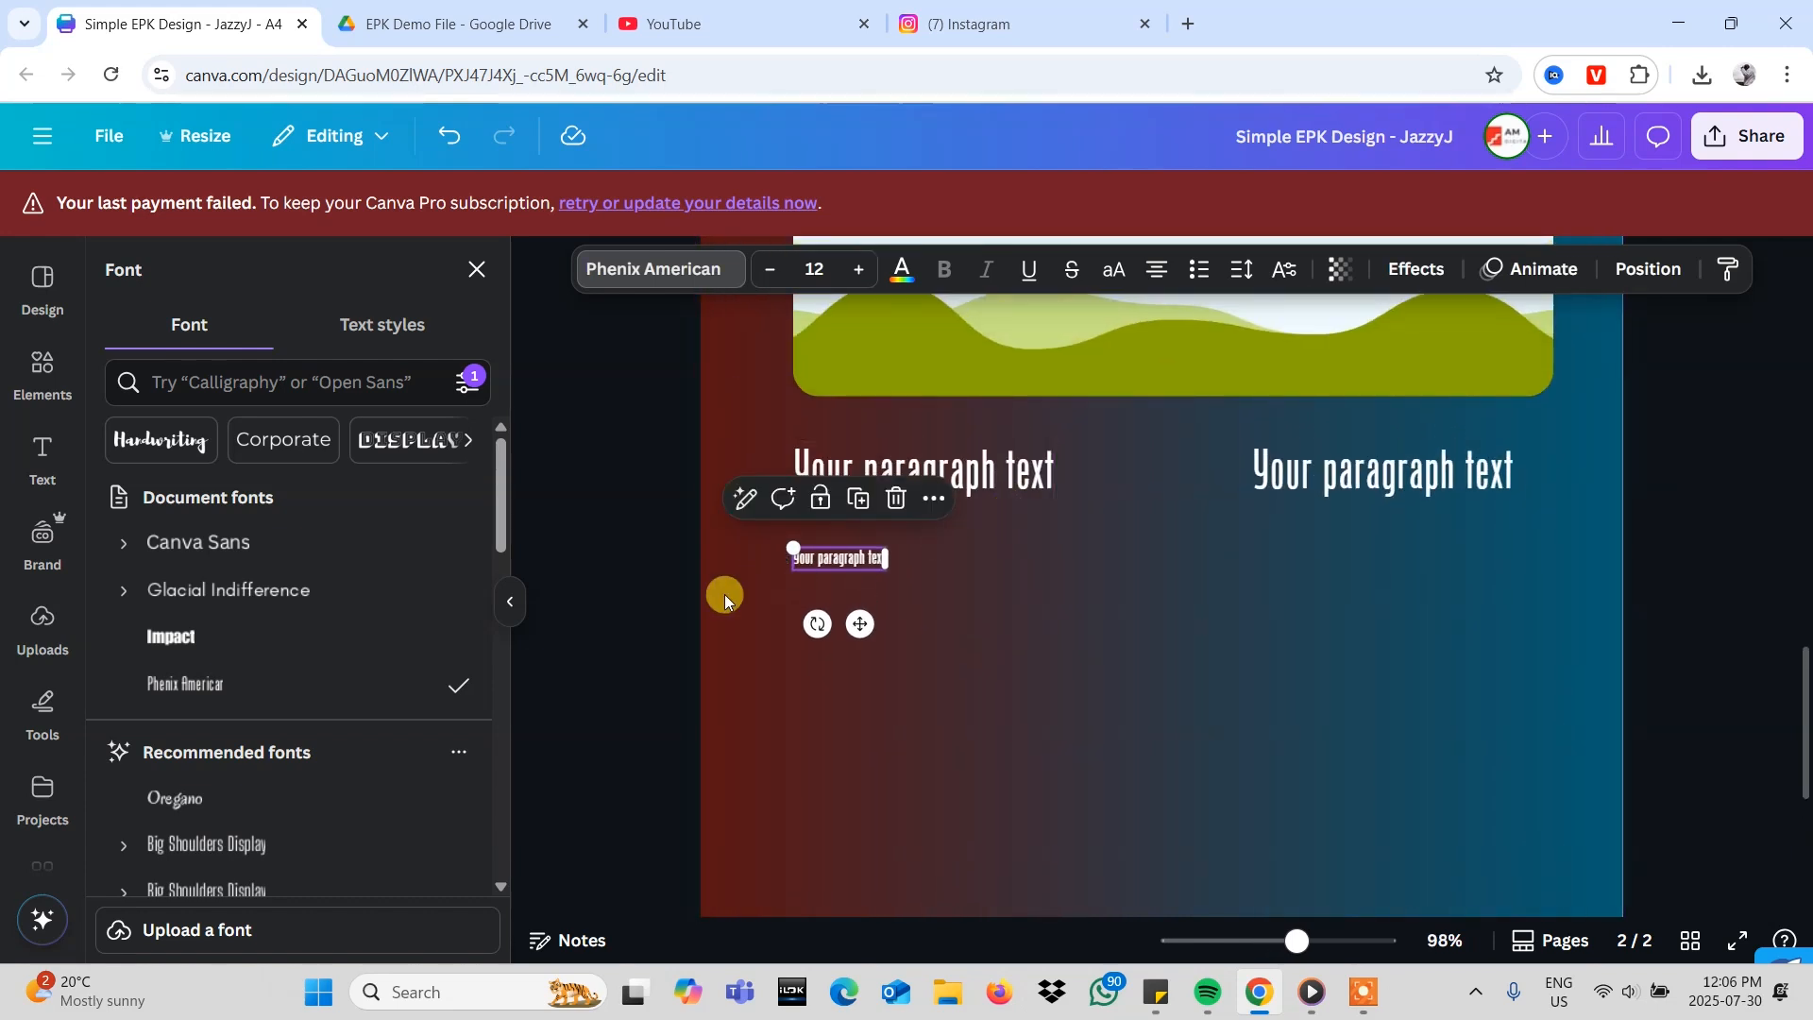
{"action": "left_click", "coordinate": [253, 589]}
{"action": "left_click_drag", "start_coordinate": [854, 564], "coordinate": [891, 548]}
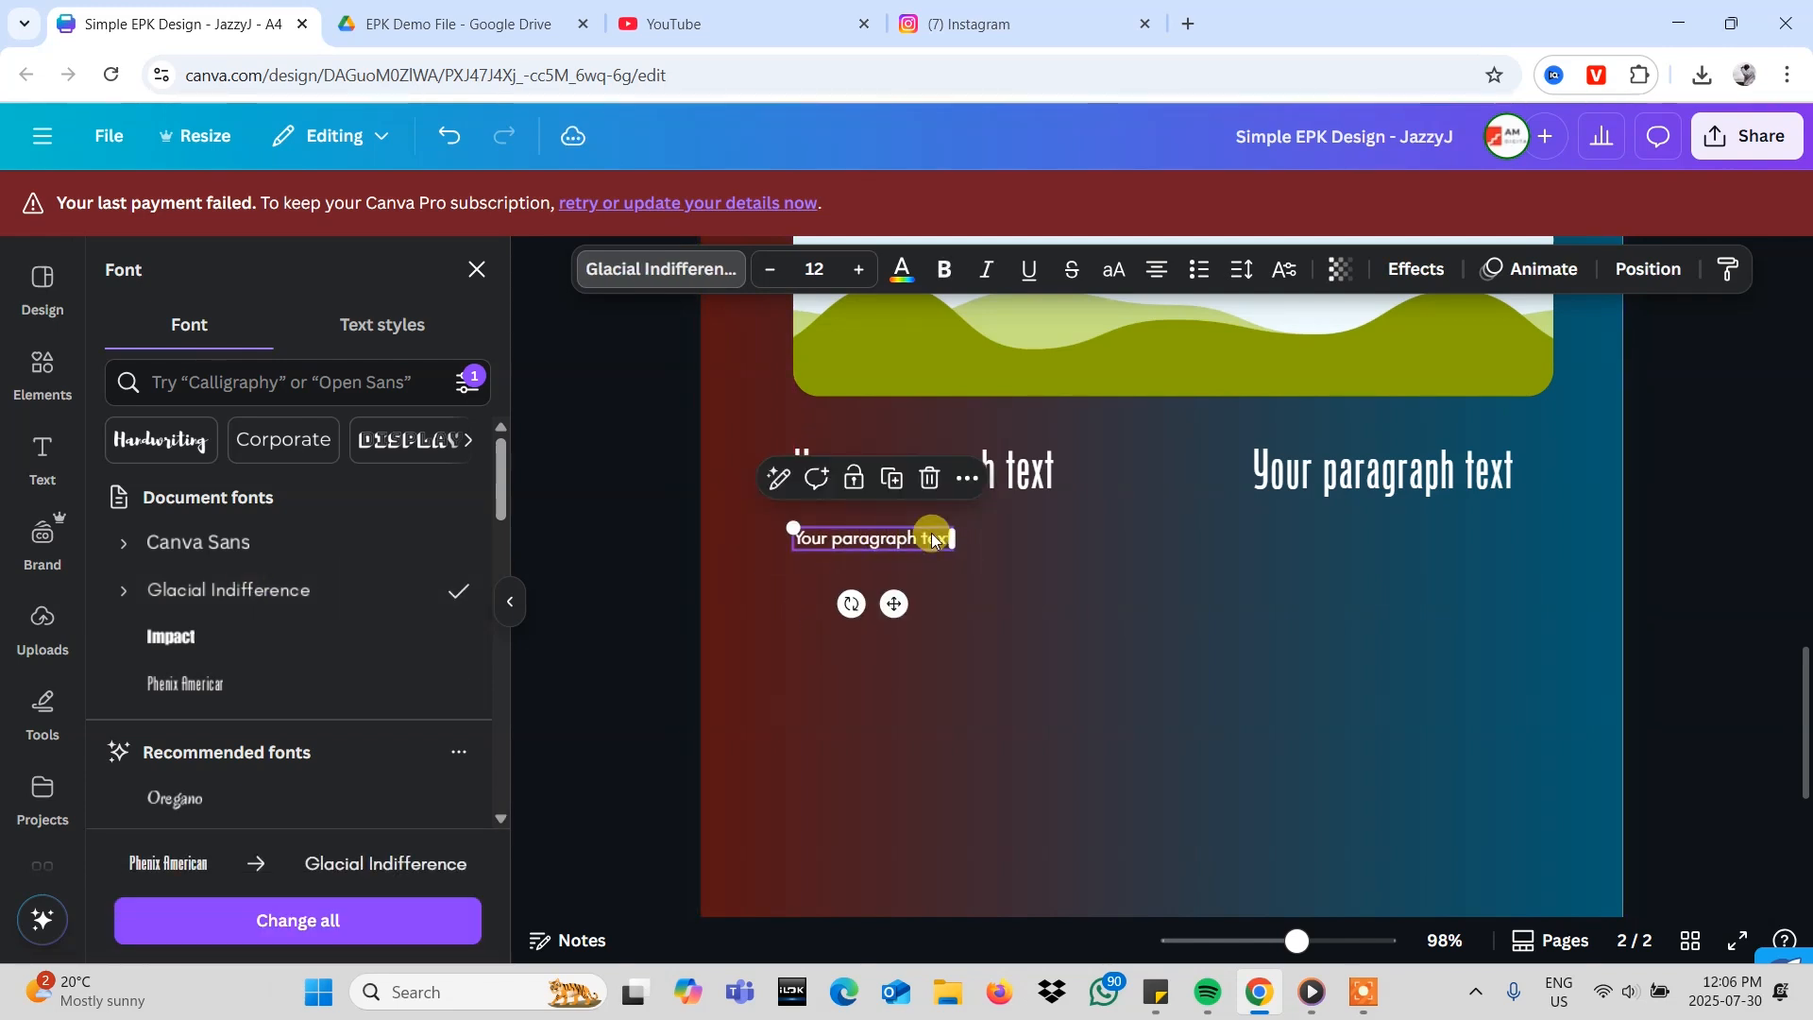
- Duplicate the small placeholder text and place the copy level with it, under the right heading
{"action": "scroll", "coordinate": [886, 522], "scroll_direction": "down", "scroll_amount": 1}
{"action": "left_click_drag", "start_coordinate": [864, 528], "coordinate": [1332, 526]}
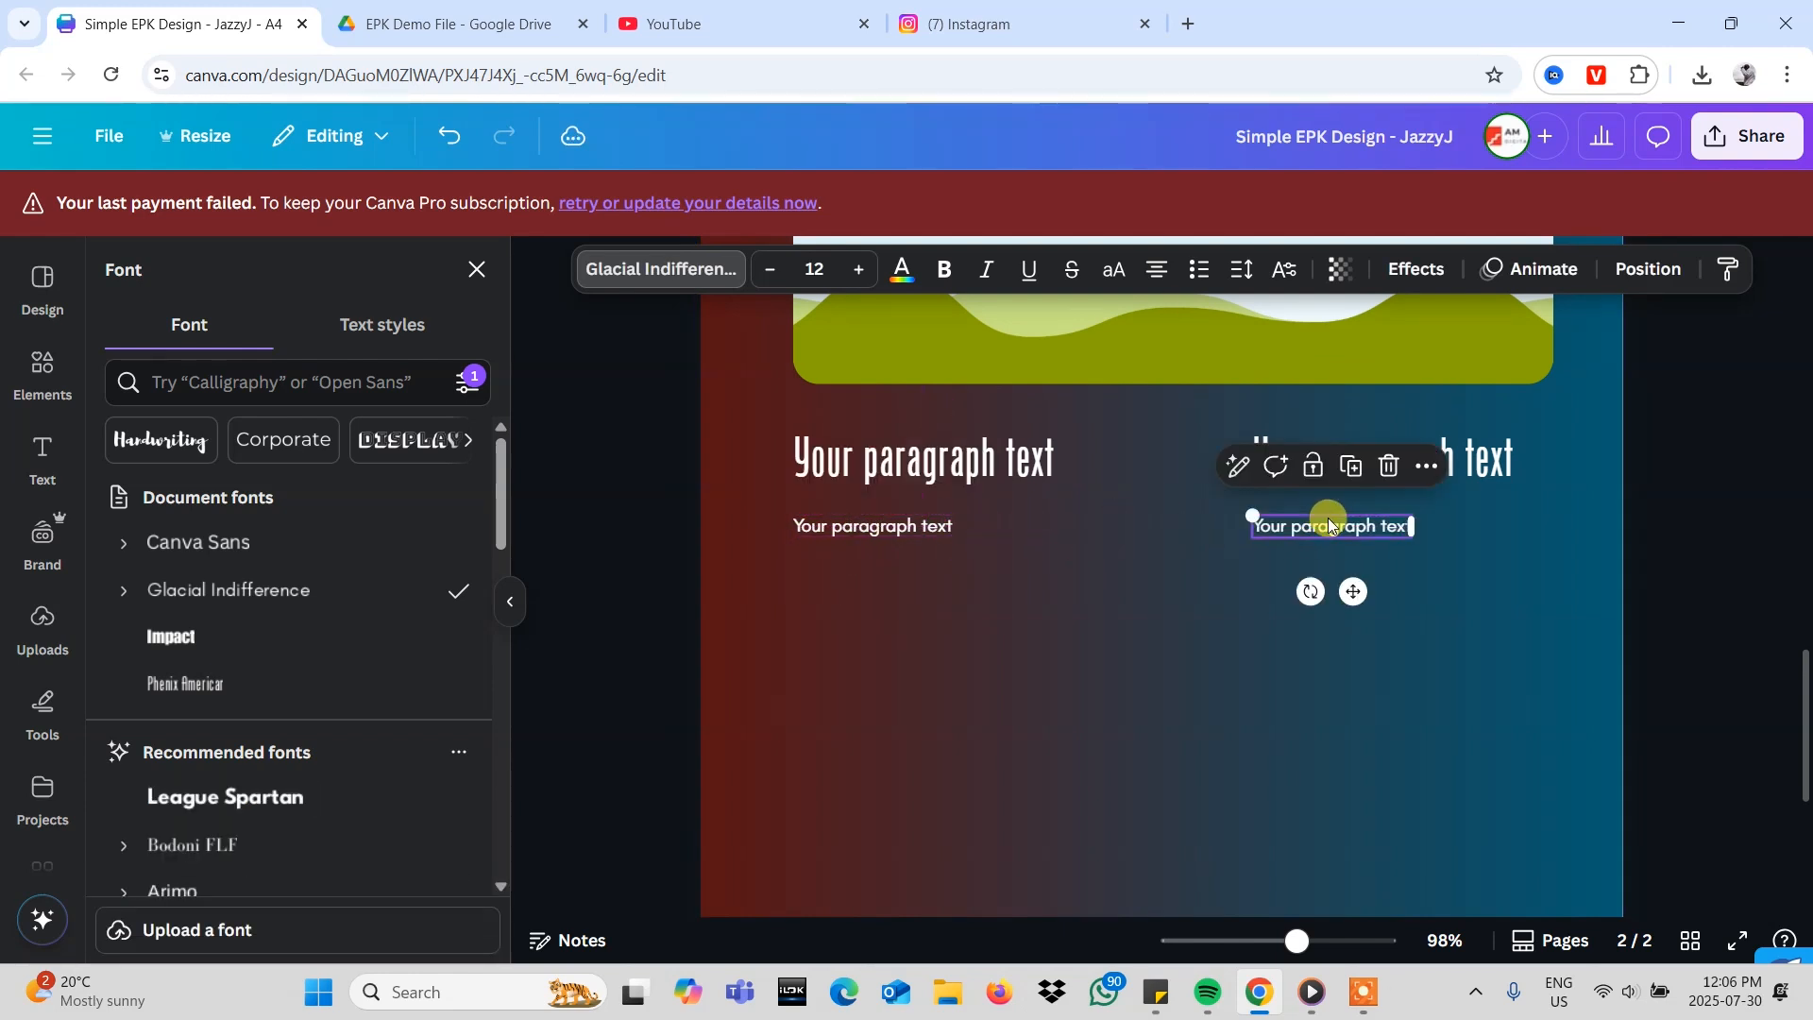
{"action": "scroll", "coordinate": [1044, 518], "scroll_direction": "up", "scroll_amount": 2}
- Colour both placeholder headings on page 2 lime (#c1ff72), matching page 1's section headings
{"action": "left_click", "coordinate": [1003, 501]}
{"action": "scroll", "coordinate": [869, 425], "scroll_direction": "up", "scroll_amount": 10}
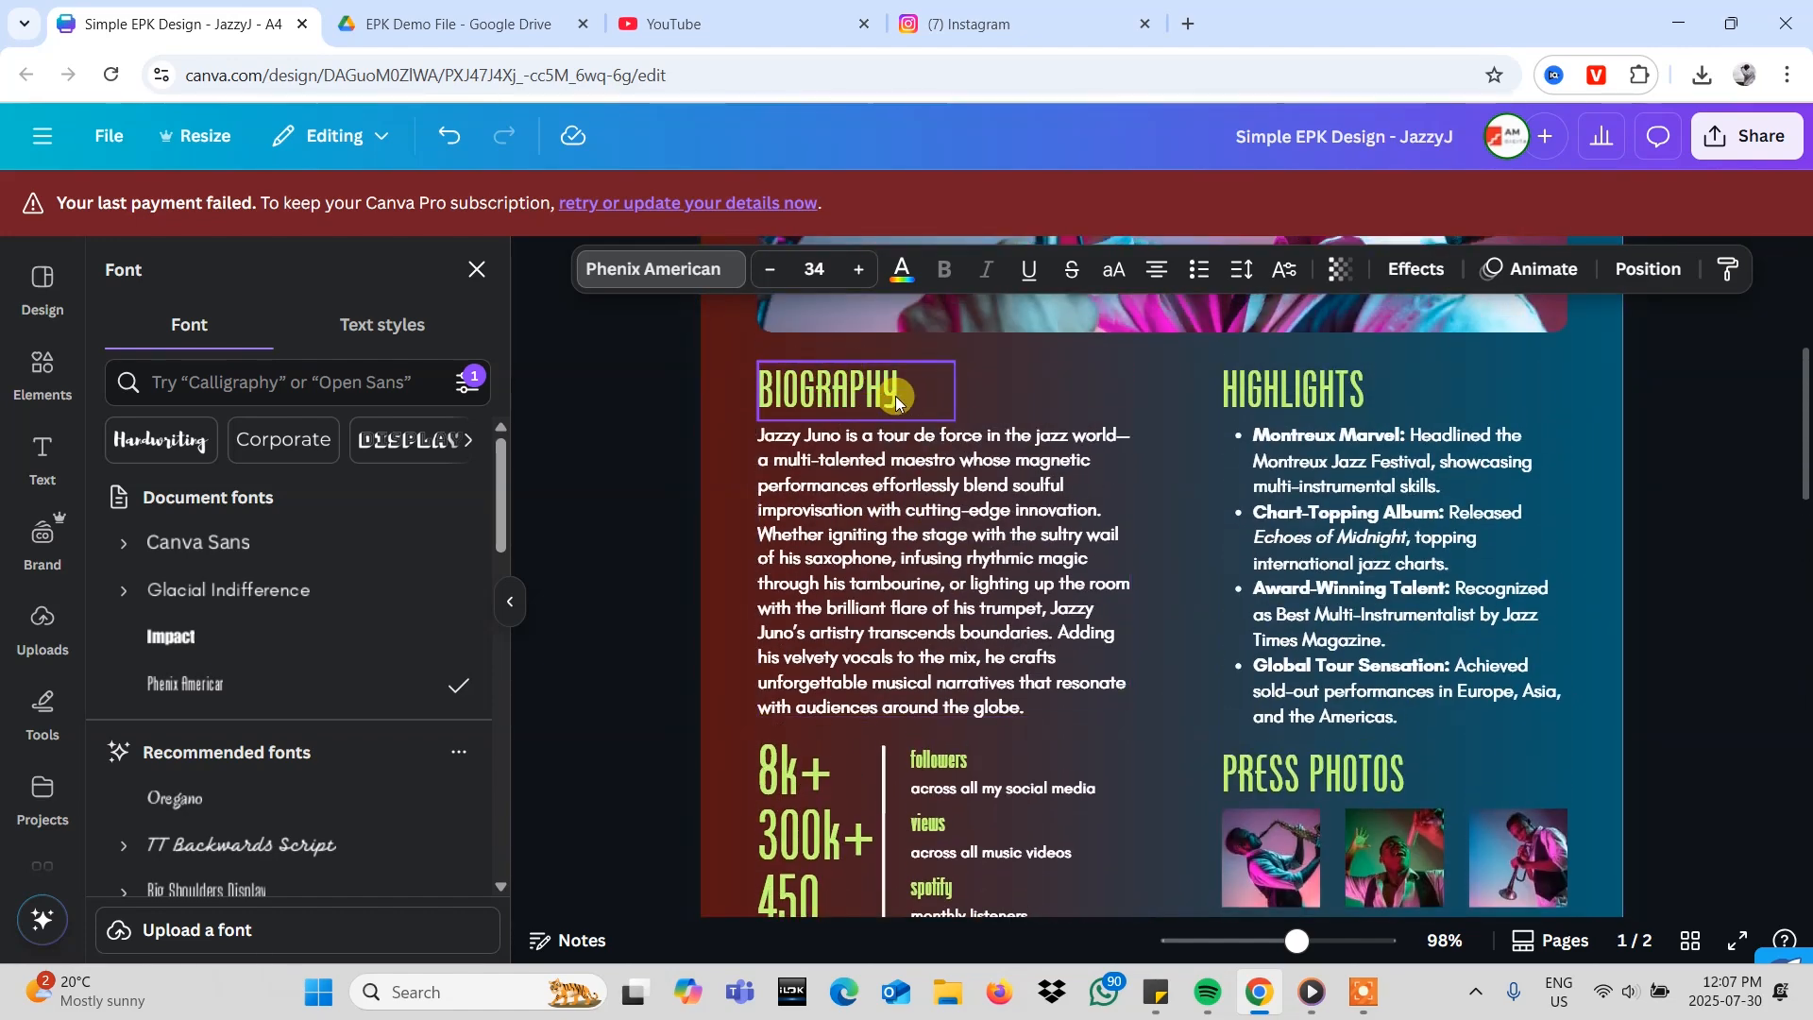
{"action": "scroll", "coordinate": [944, 672], "scroll_direction": "down", "scroll_amount": 2}
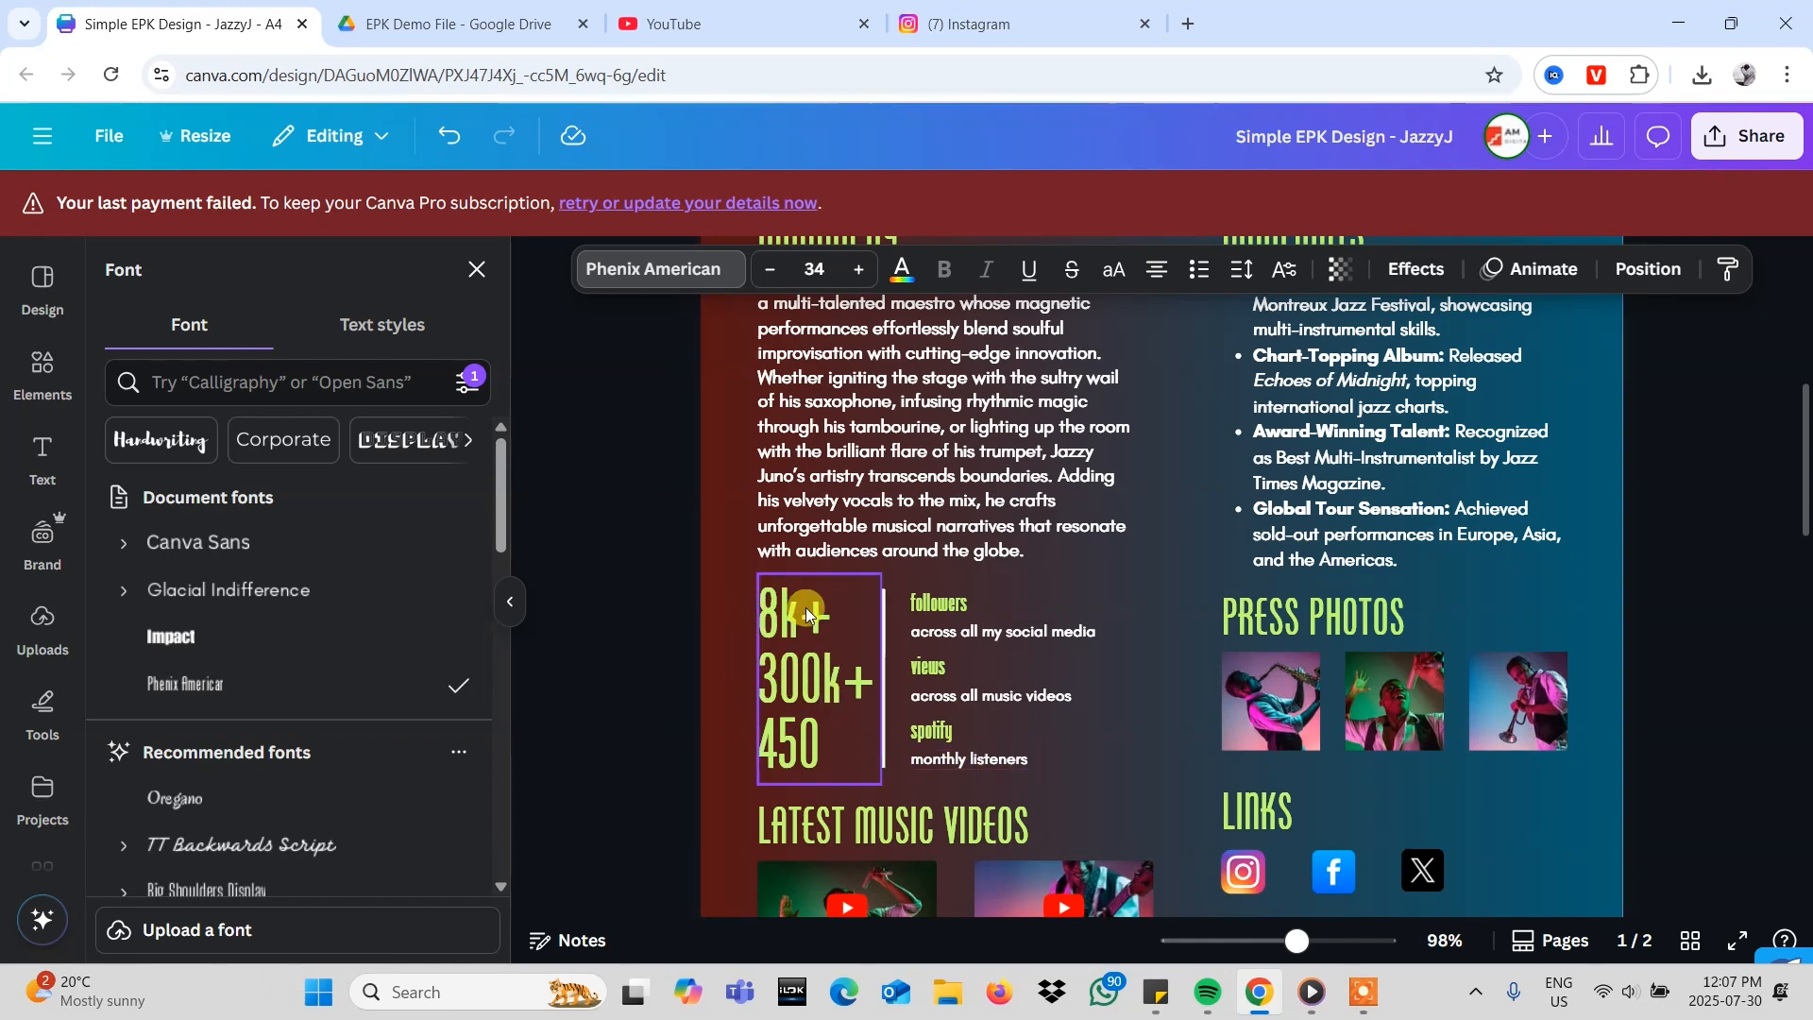
{"action": "scroll", "coordinate": [808, 612], "scroll_direction": "up", "scroll_amount": 3}
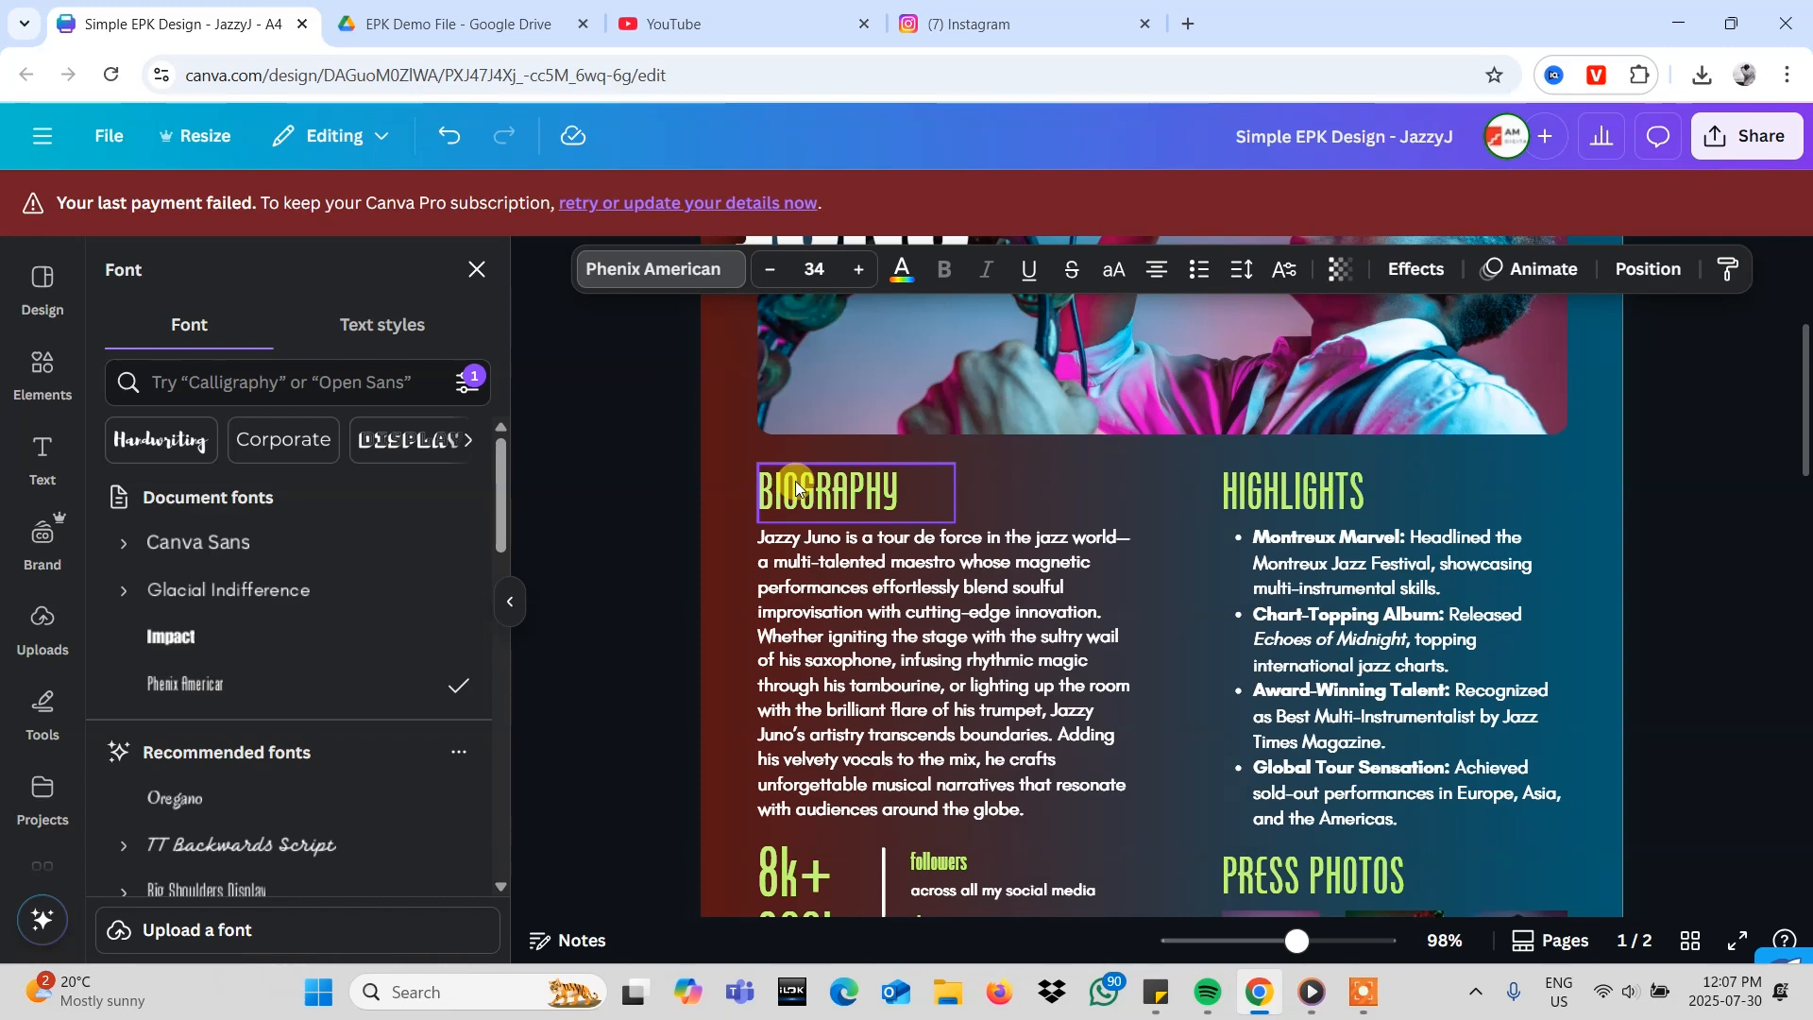
{"action": "scroll", "coordinate": [847, 661], "scroll_direction": "down", "scroll_amount": 10}
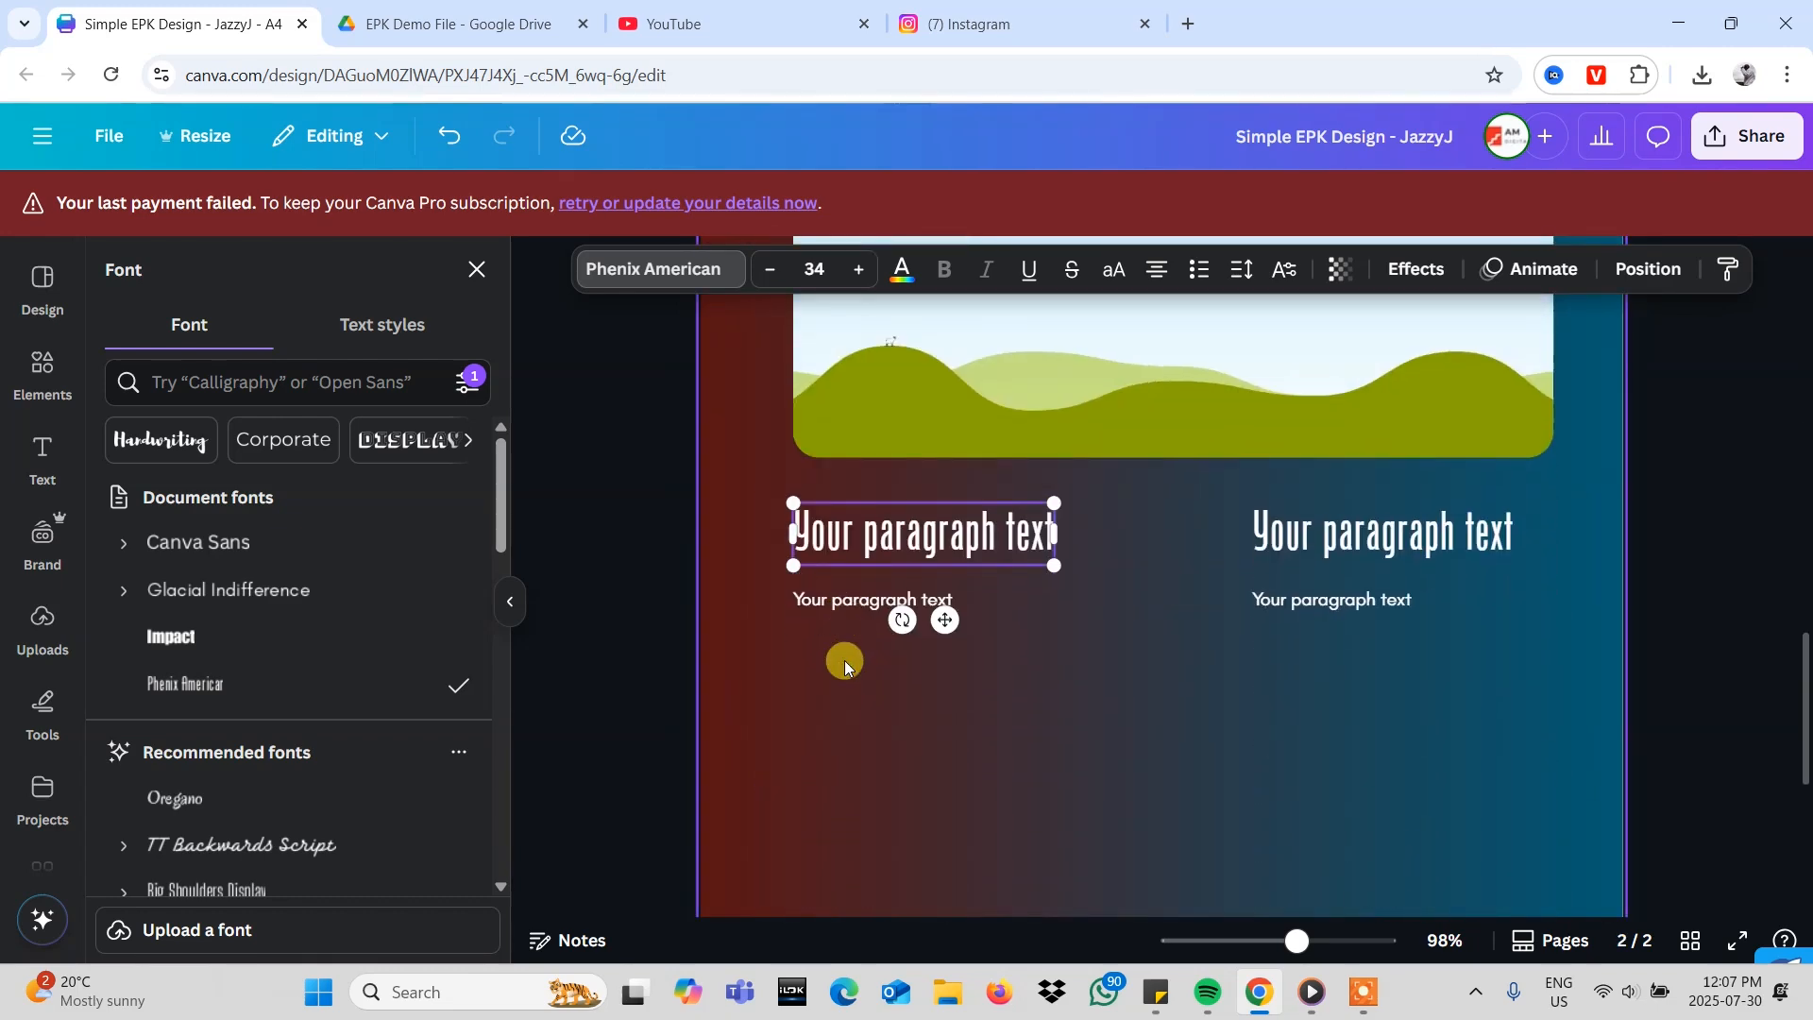
{"action": "left_click", "coordinate": [903, 273]}
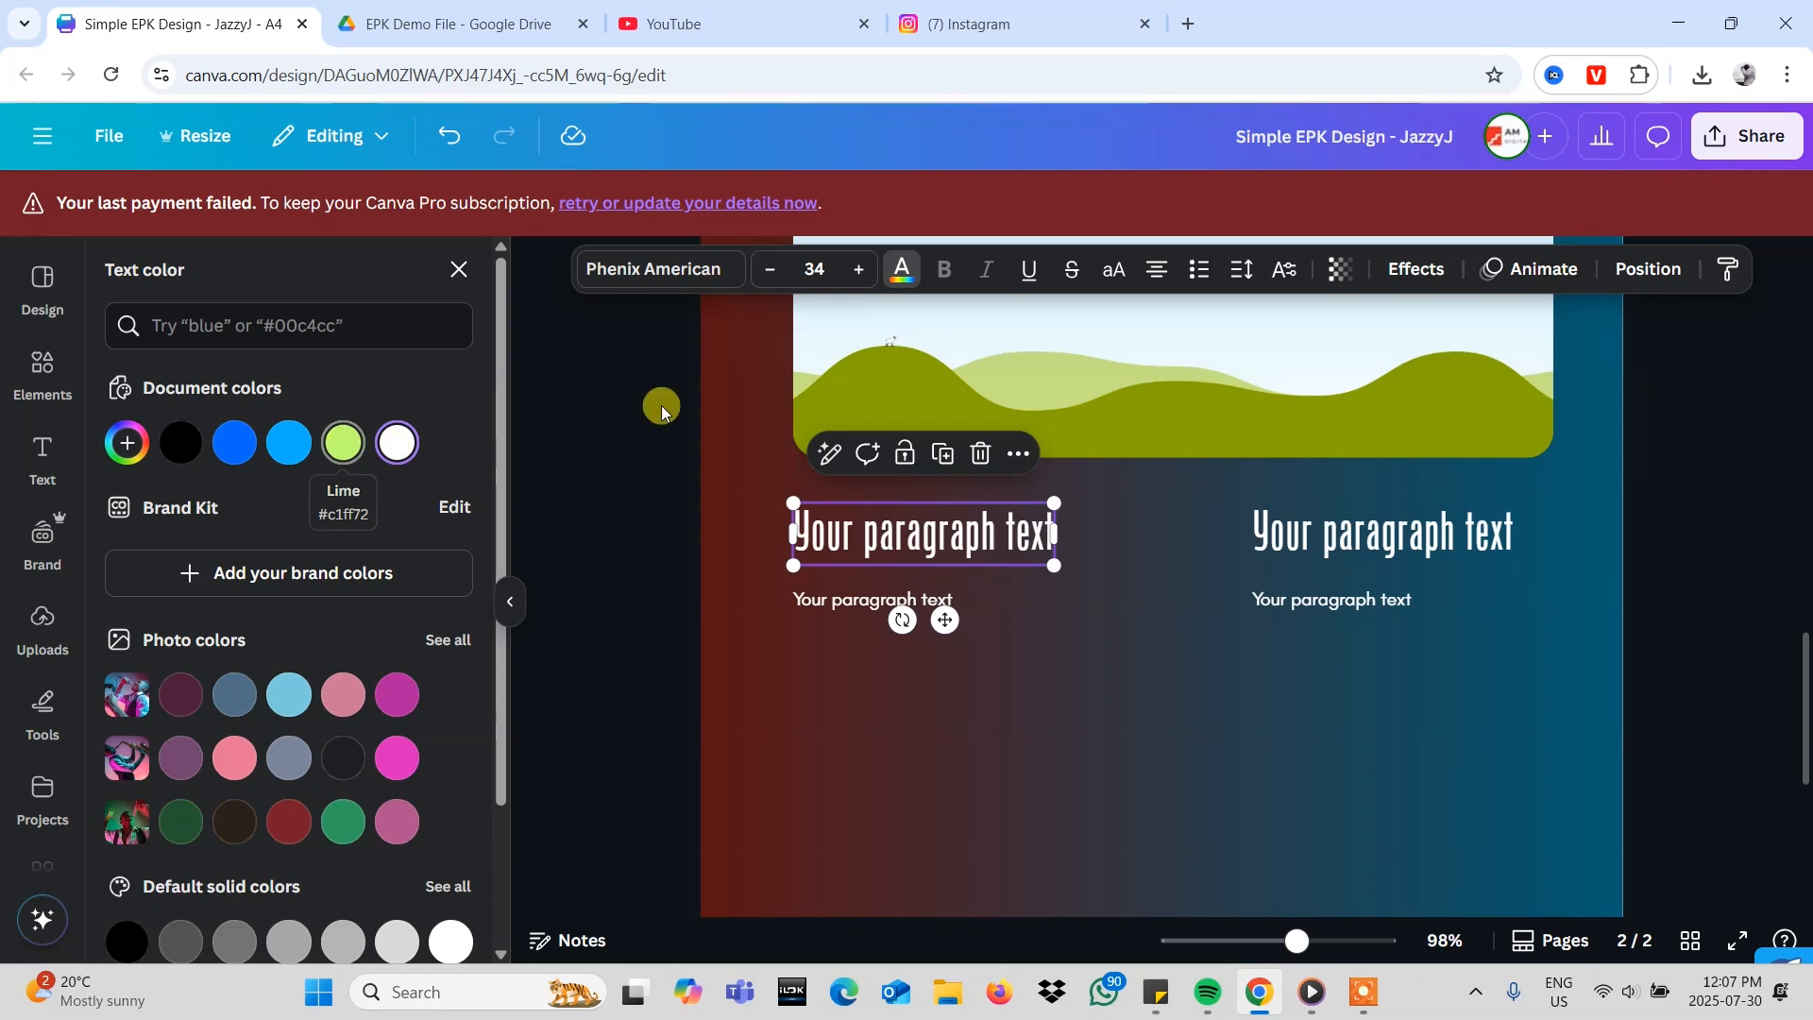
{"action": "scroll", "coordinate": [944, 354], "scroll_direction": "up", "scroll_amount": 6}
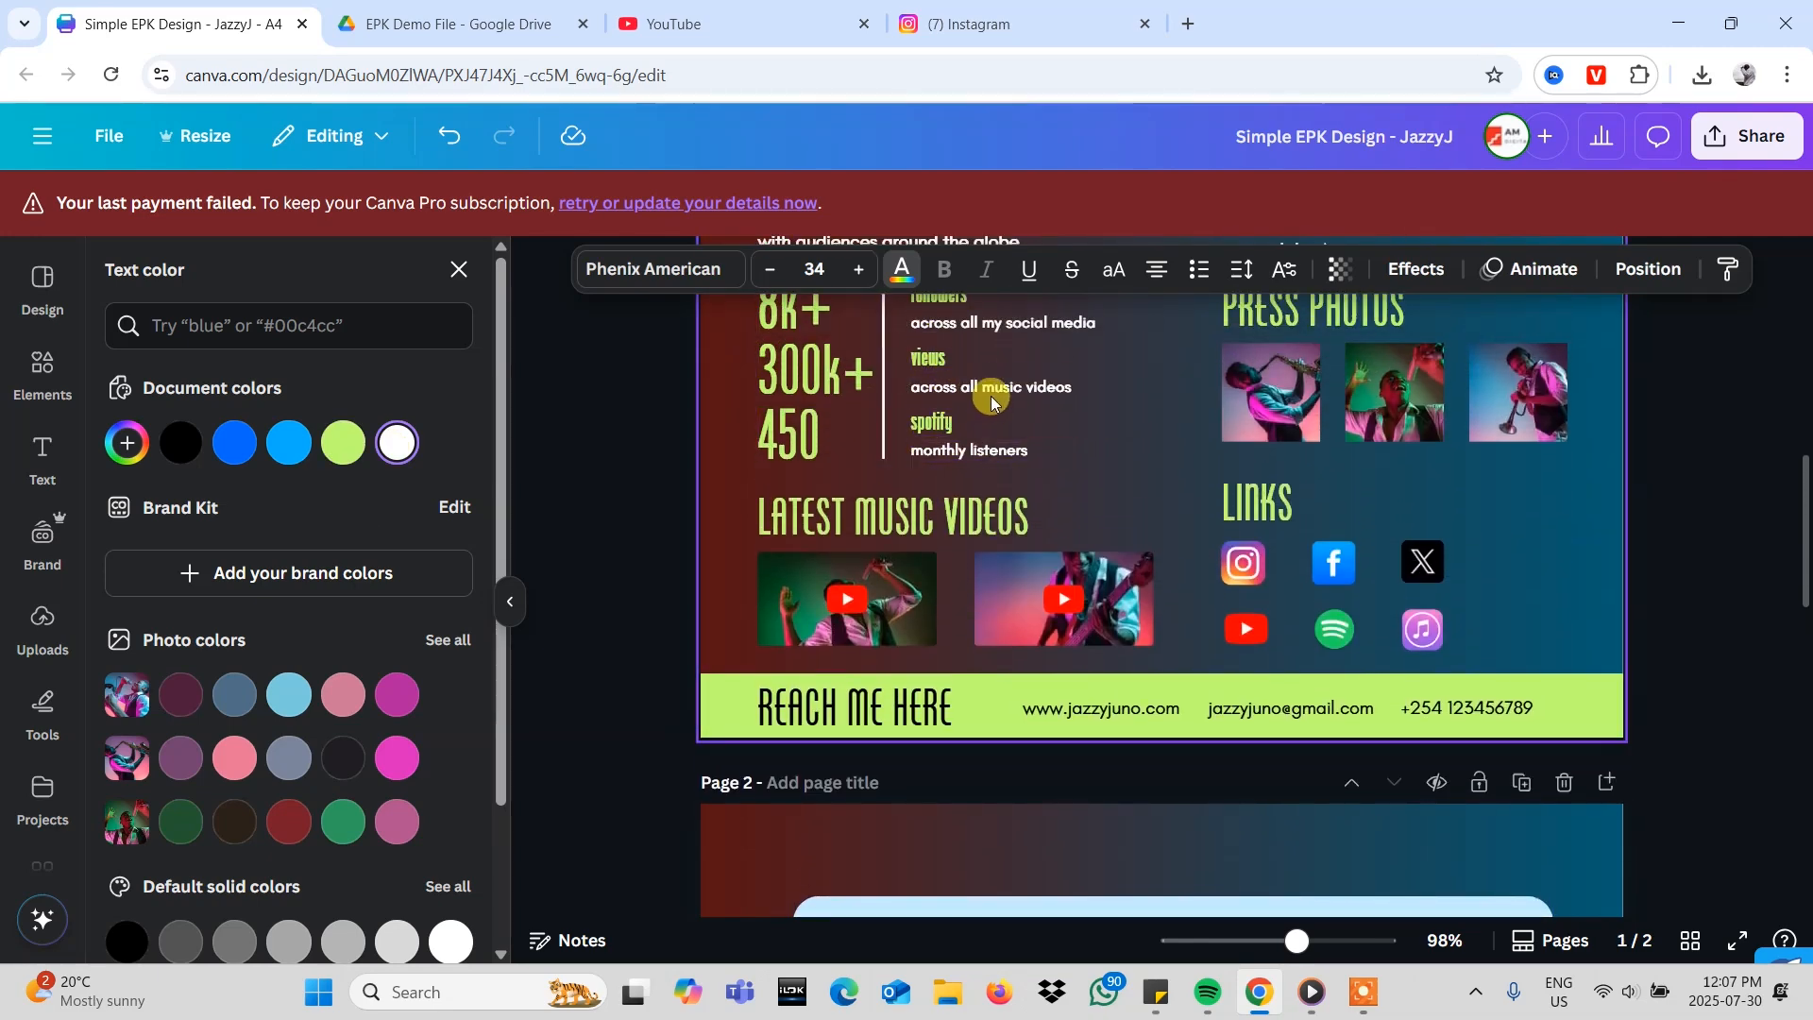
{"action": "scroll", "coordinate": [922, 553], "scroll_direction": "down", "scroll_amount": 2}
{"action": "scroll", "coordinate": [922, 554], "scroll_direction": "down", "scroll_amount": 2}
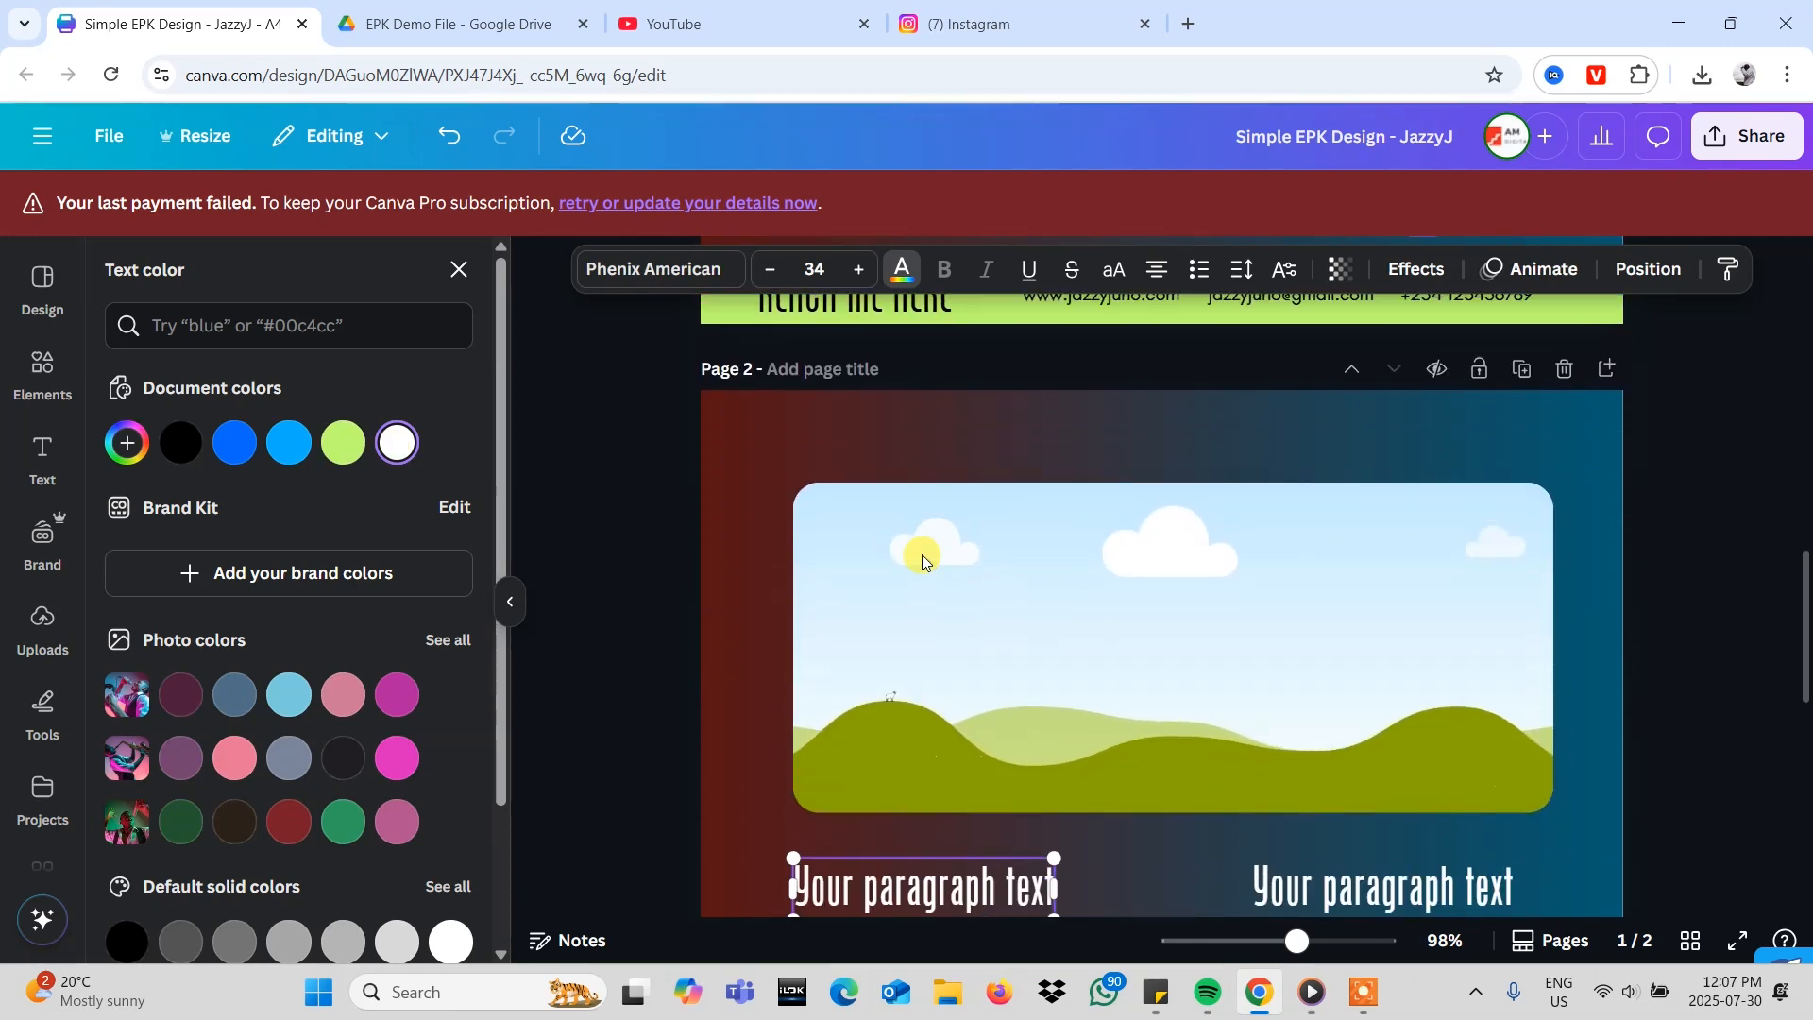
{"action": "scroll", "coordinate": [763, 480], "scroll_direction": "down", "scroll_amount": 2}
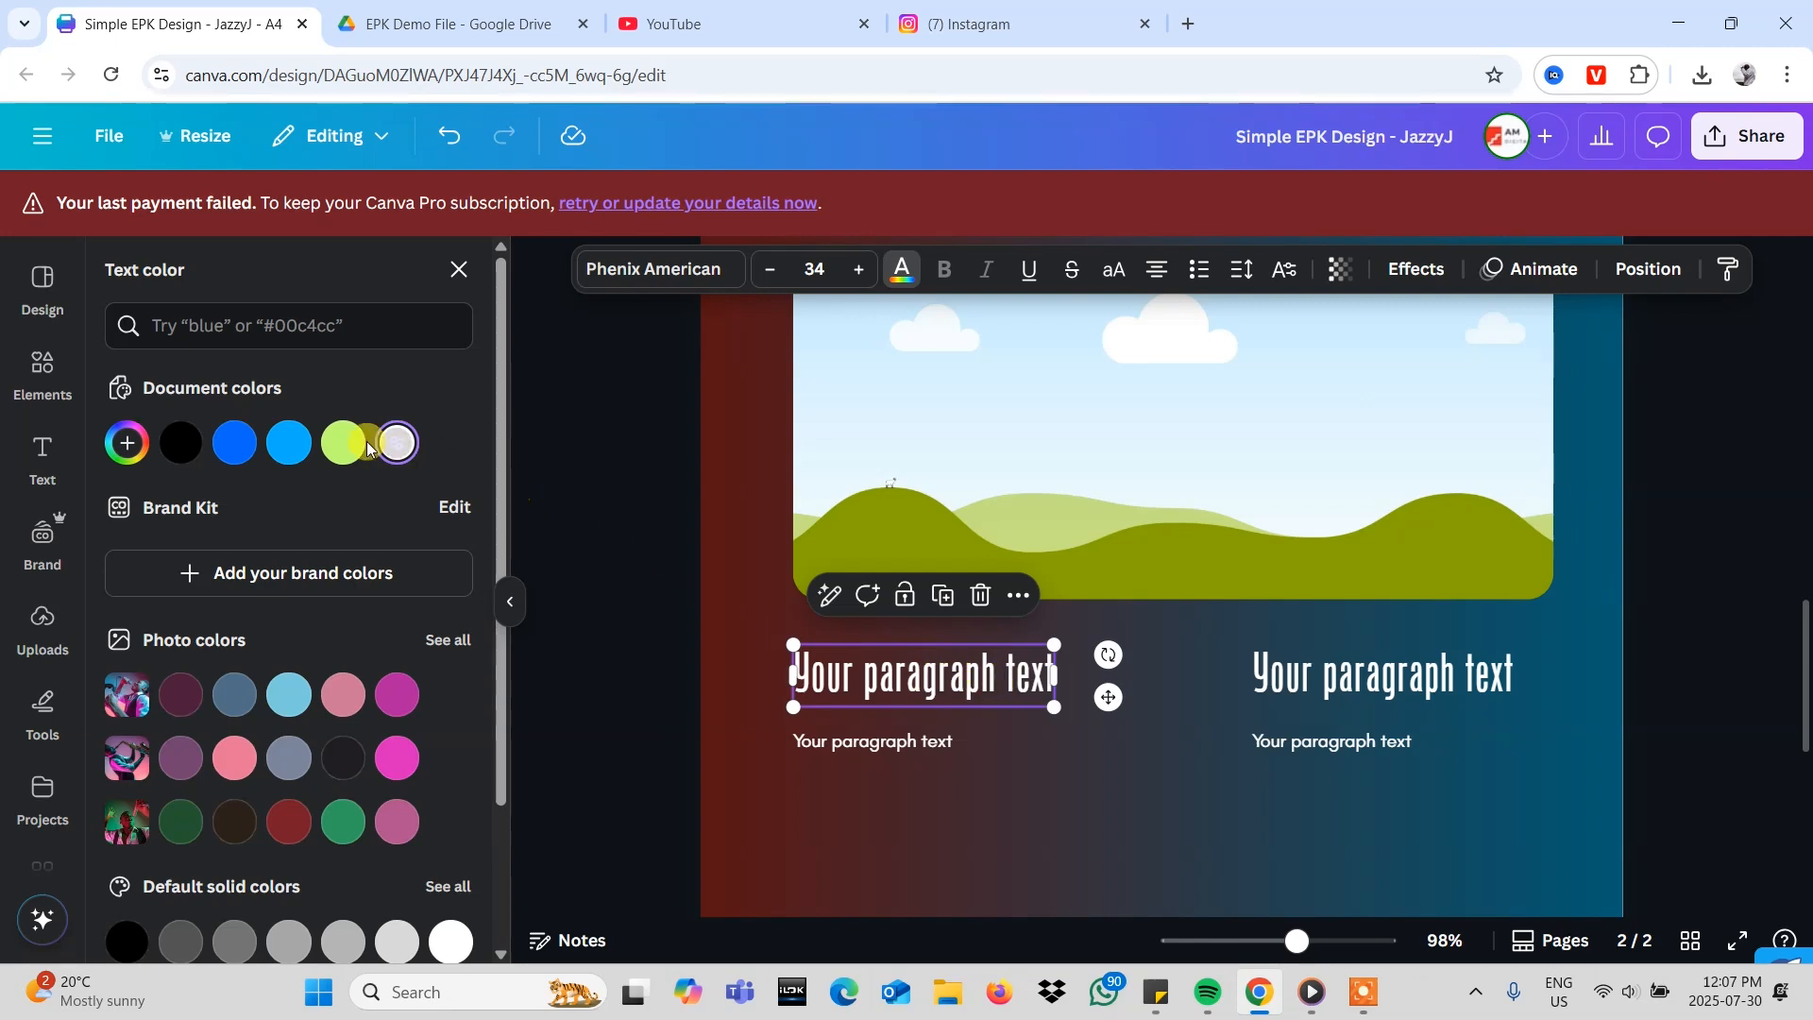
{"action": "left_click", "coordinate": [343, 441]}
{"action": "left_click", "coordinate": [1284, 685]}
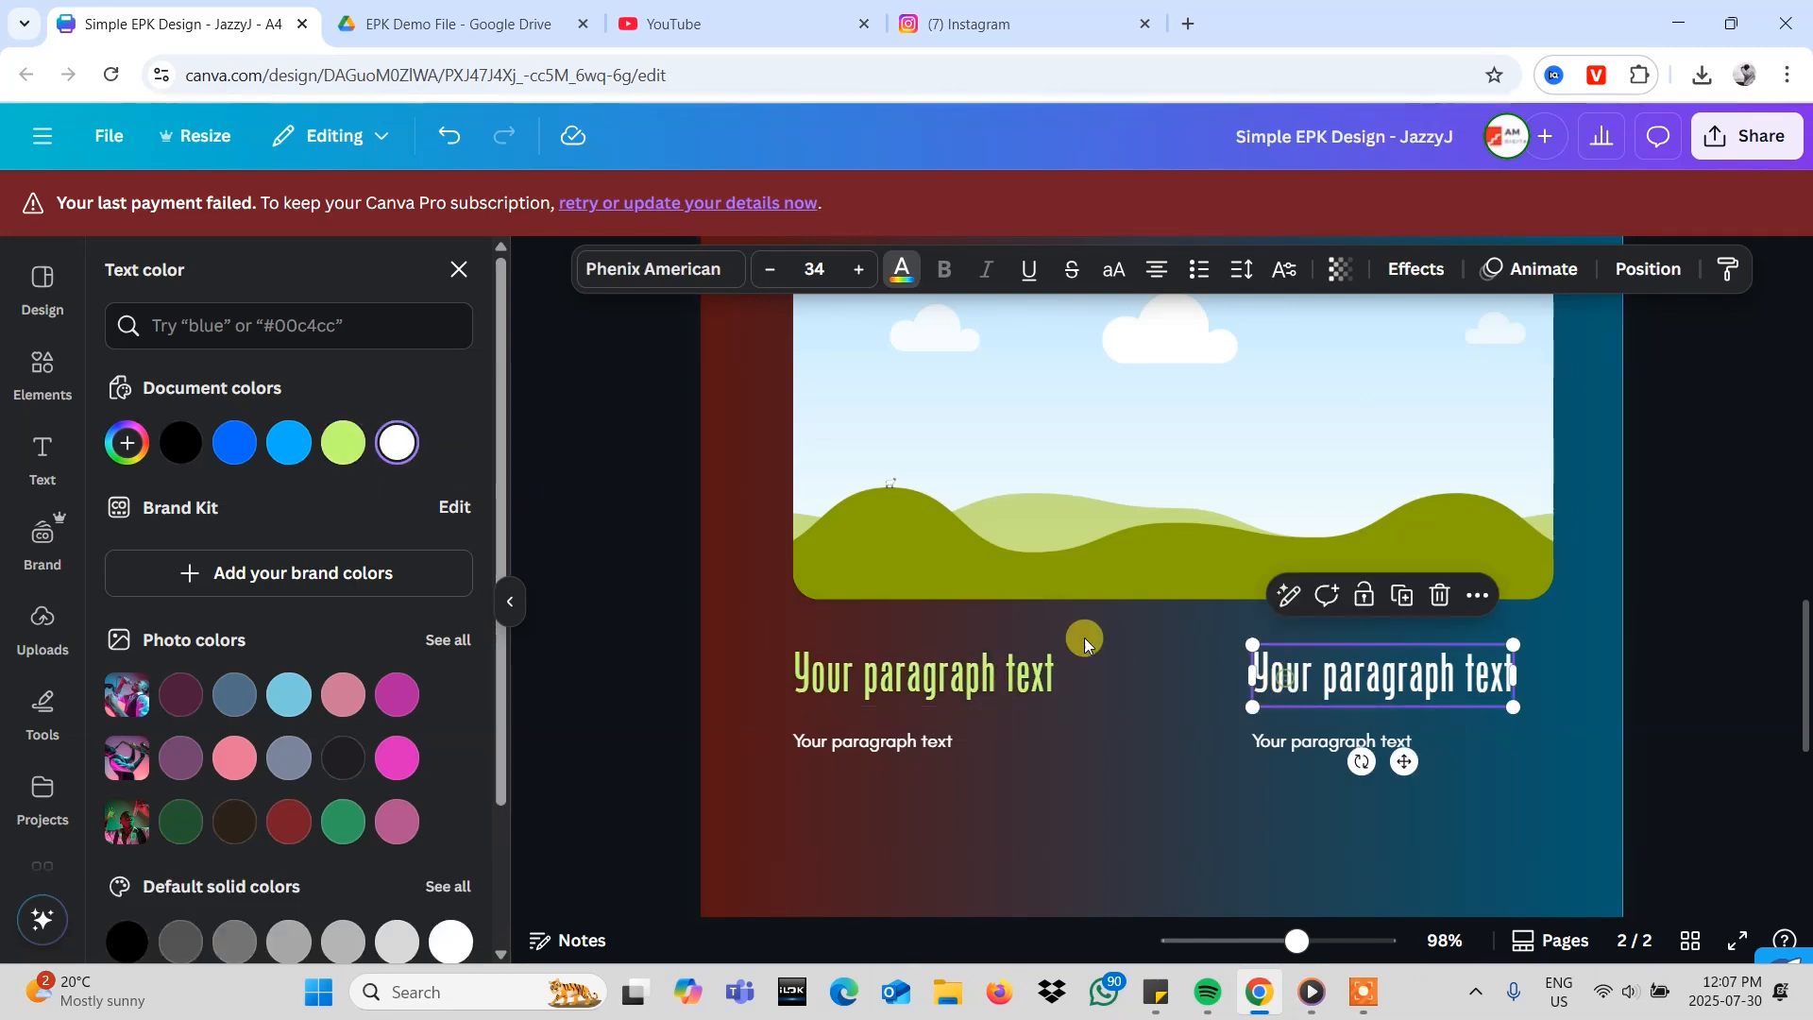
{"action": "left_click", "coordinate": [343, 442]}
- Duplicate the left lime heading and place the copy straight below the small placeholder text, leaving a gap for the biography
{"action": "scroll", "coordinate": [901, 718], "scroll_direction": "down", "scroll_amount": 1}
{"action": "scroll", "coordinate": [901, 717], "scroll_direction": "down", "scroll_amount": 4}
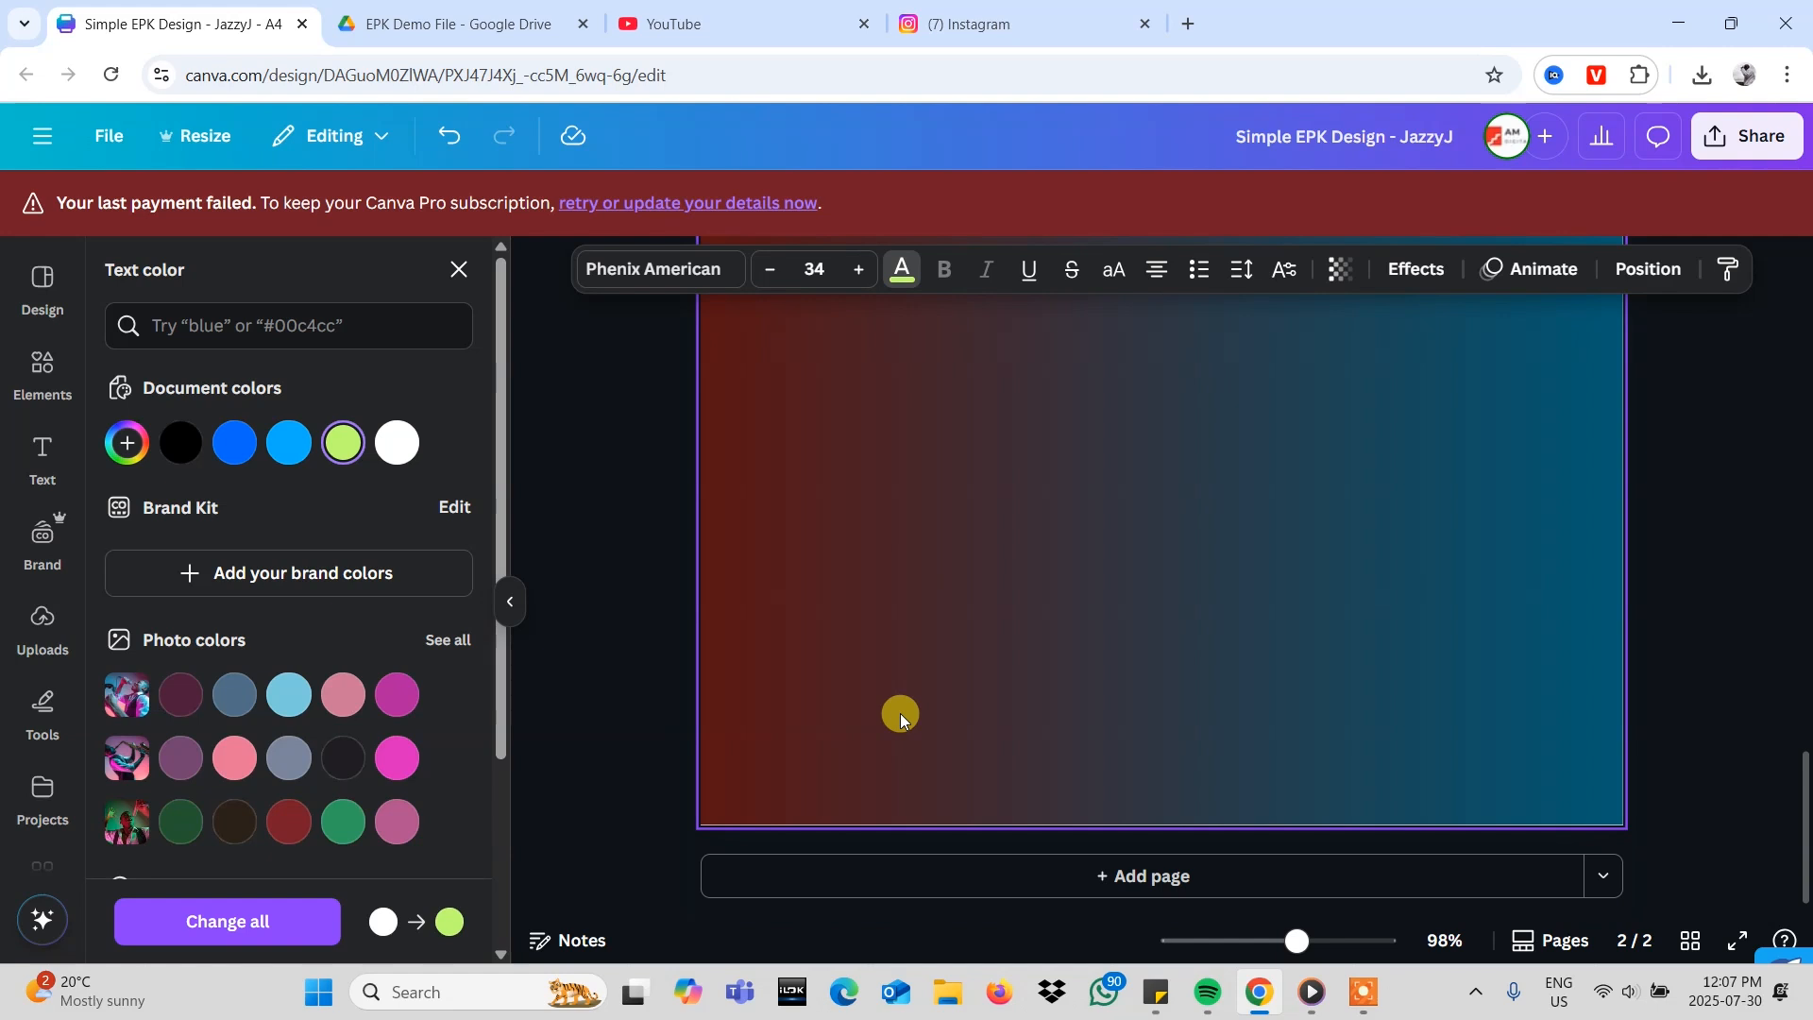
{"action": "scroll", "coordinate": [901, 718], "scroll_direction": "down", "scroll_amount": 1}
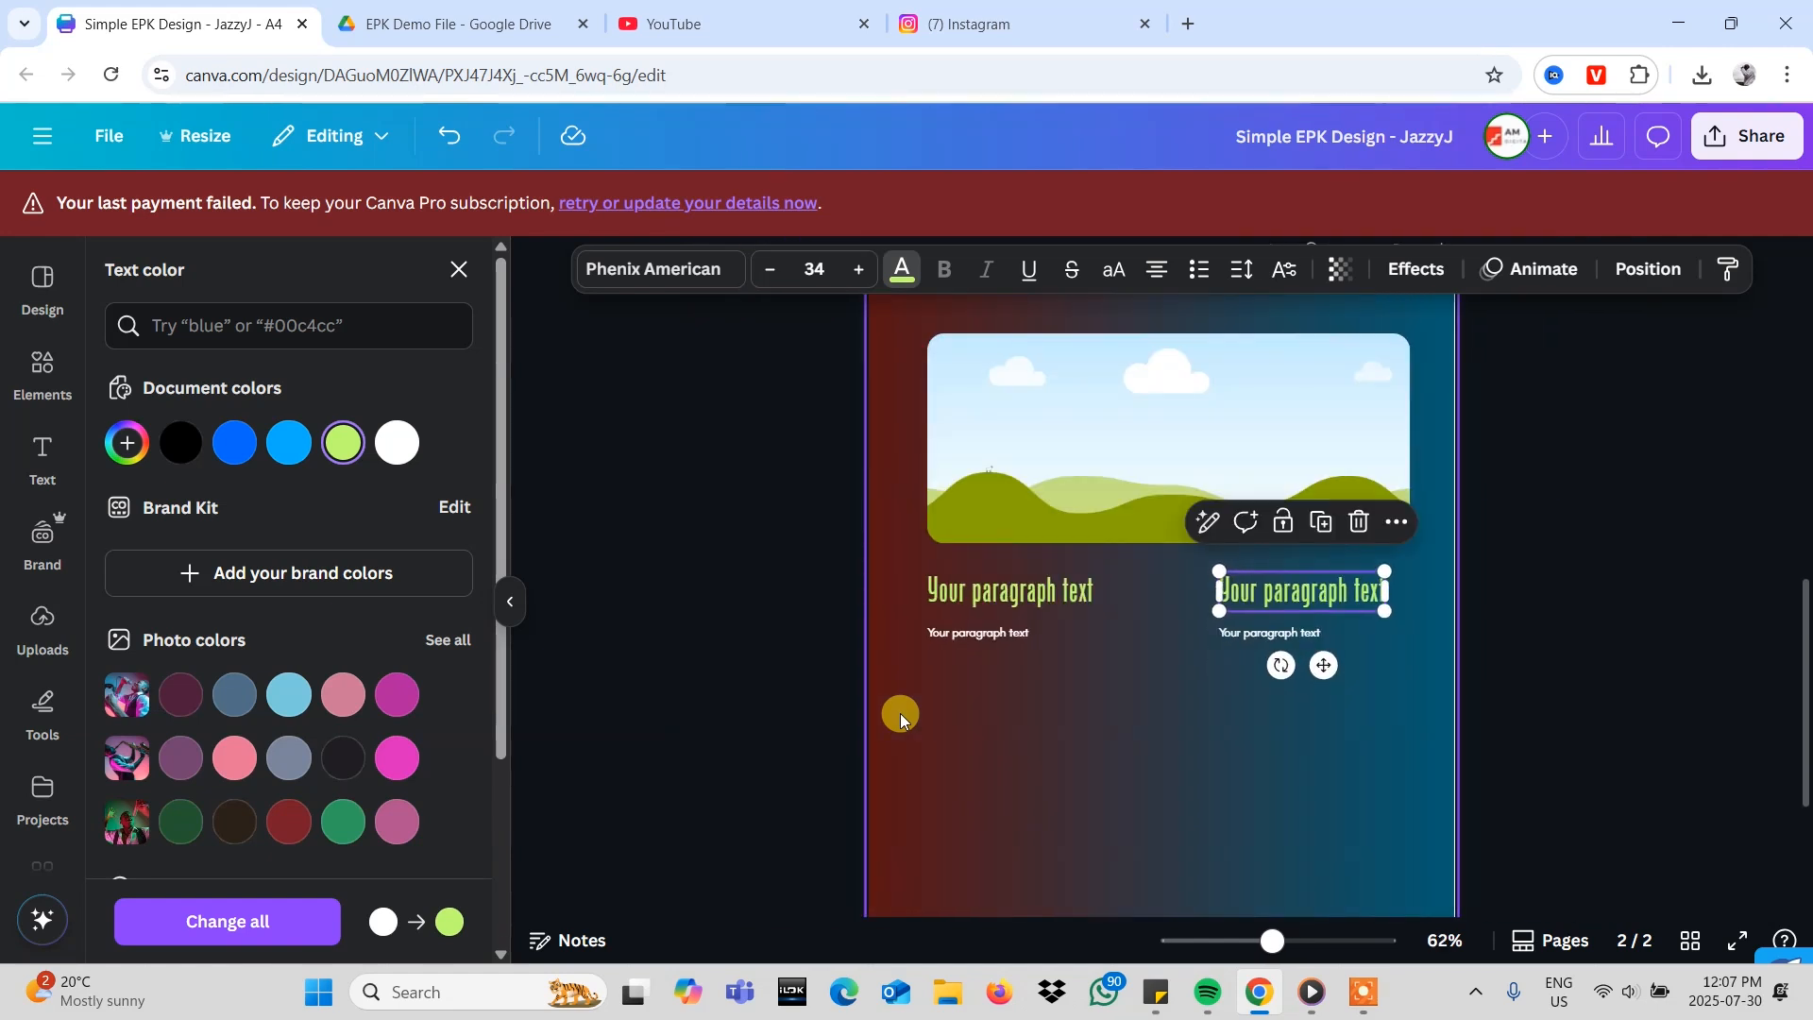
{"action": "scroll", "coordinate": [898, 715], "scroll_direction": "down", "scroll_amount": 3}
{"action": "left_click", "coordinate": [973, 310]}
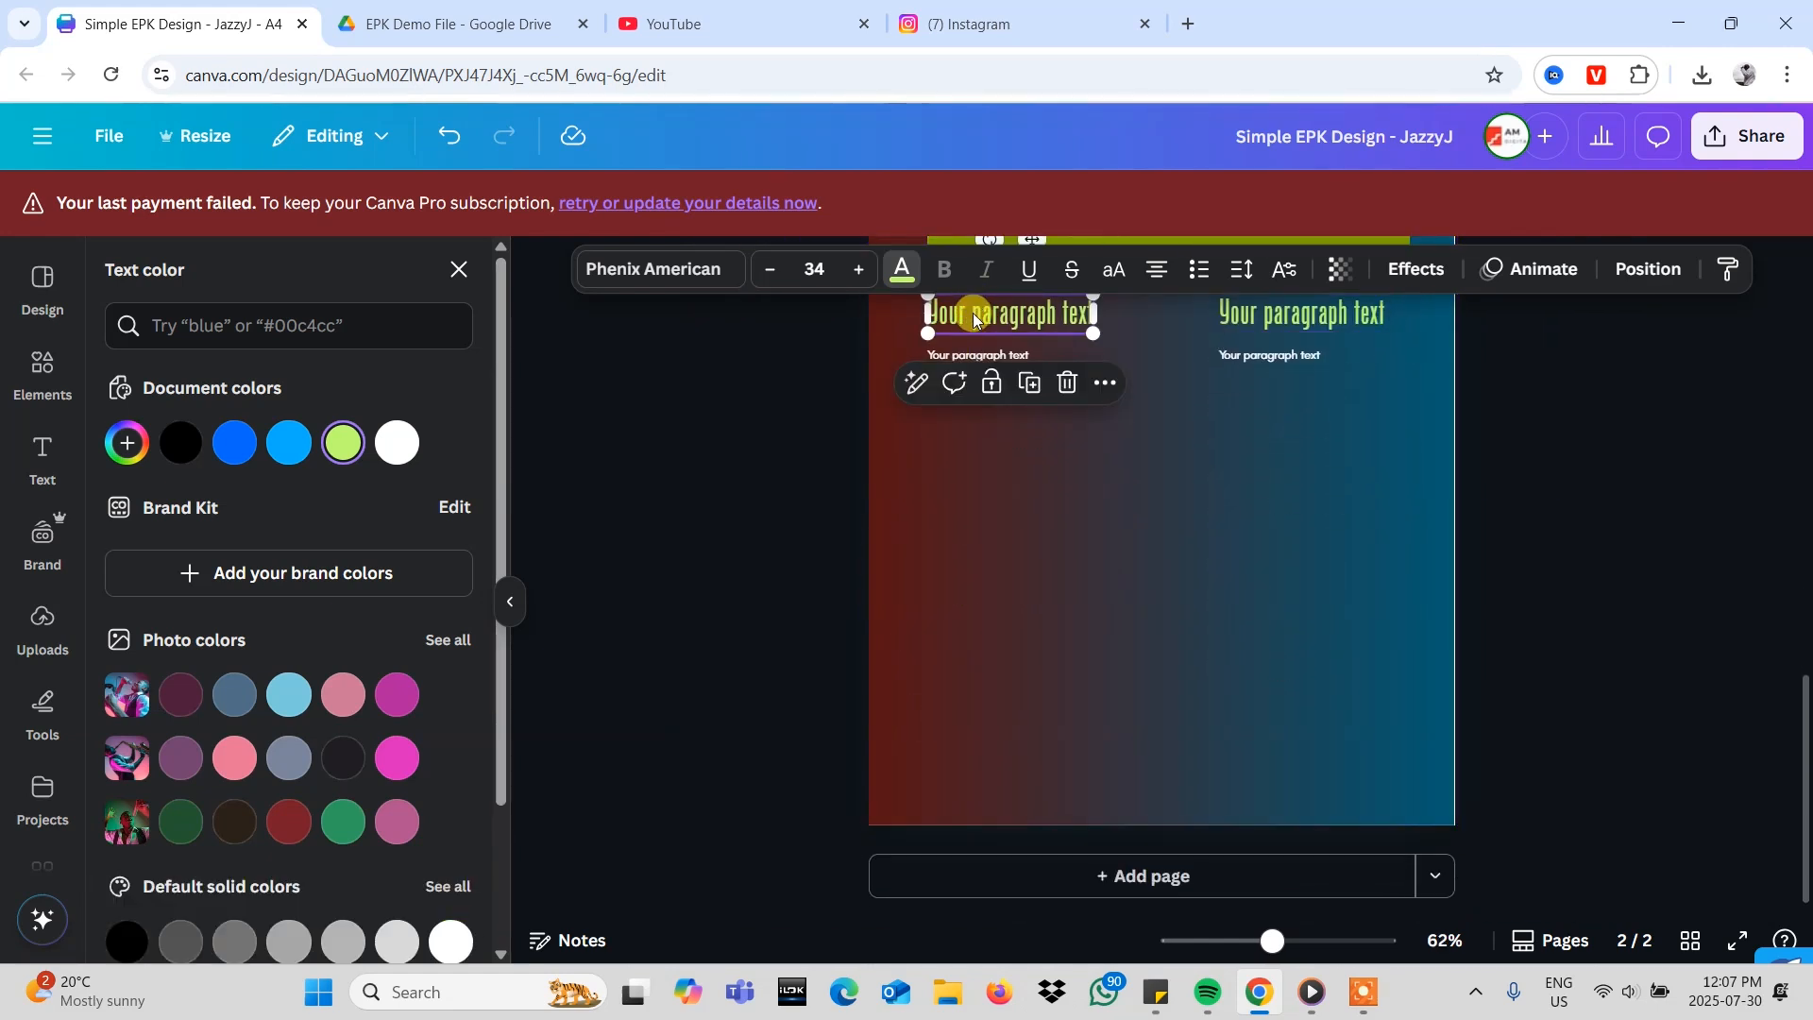
{"action": "left_click_drag", "start_coordinate": [974, 316], "coordinate": [974, 530]}
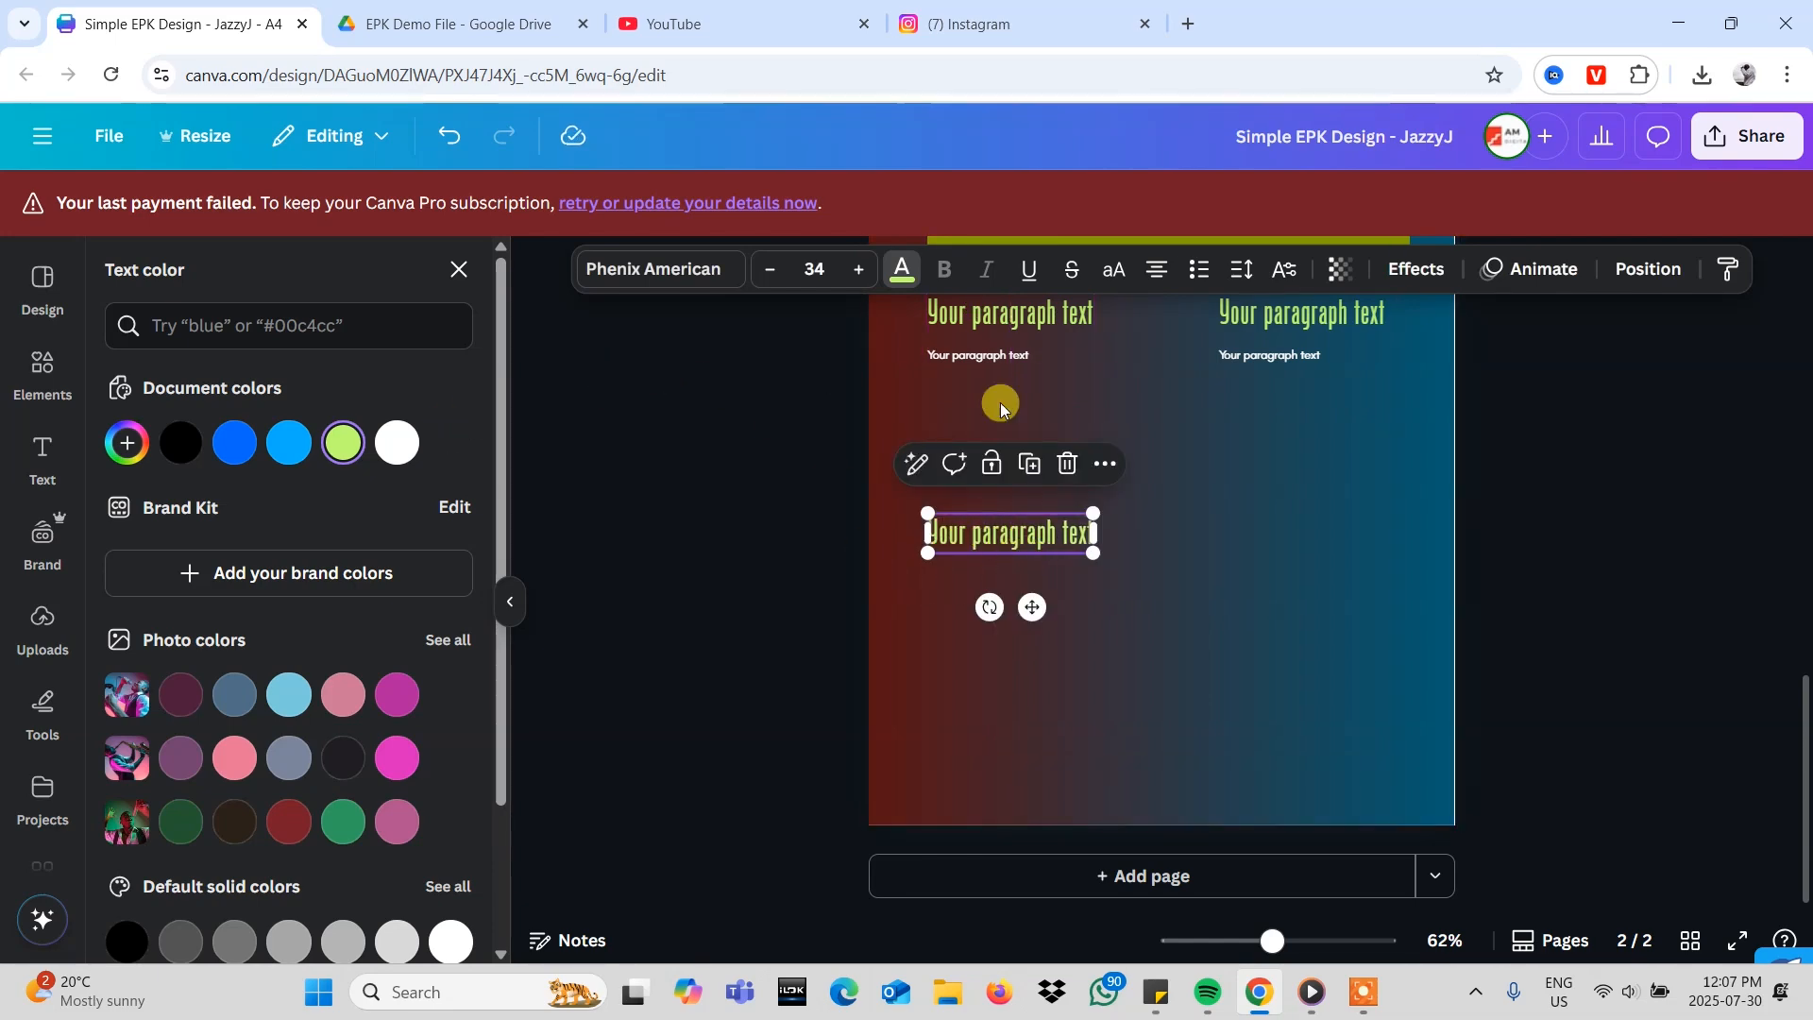
- Replace the duplicated heading's text with "8k+" and "300k+" on separate lines, following page 1's statistics block
{"action": "scroll", "coordinate": [1000, 402], "scroll_direction": "up", "scroll_amount": 6}
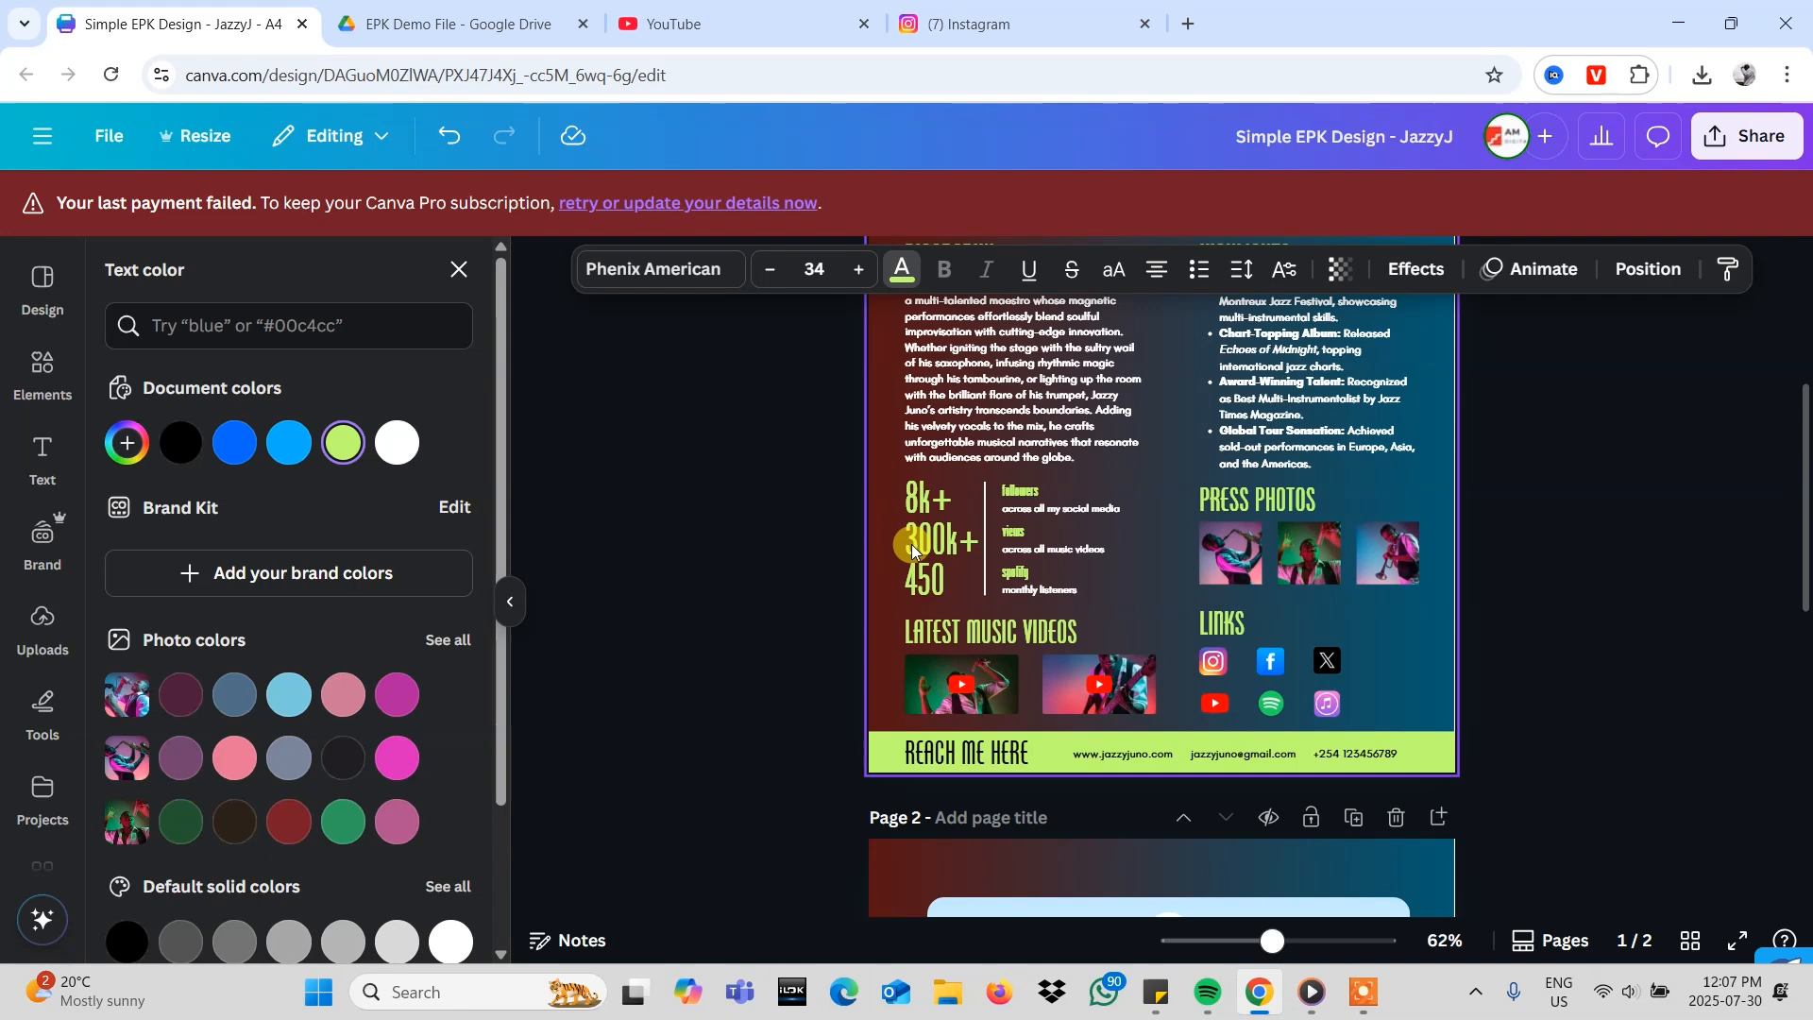
{"action": "scroll", "coordinate": [971, 597], "scroll_direction": "down", "scroll_amount": 6}
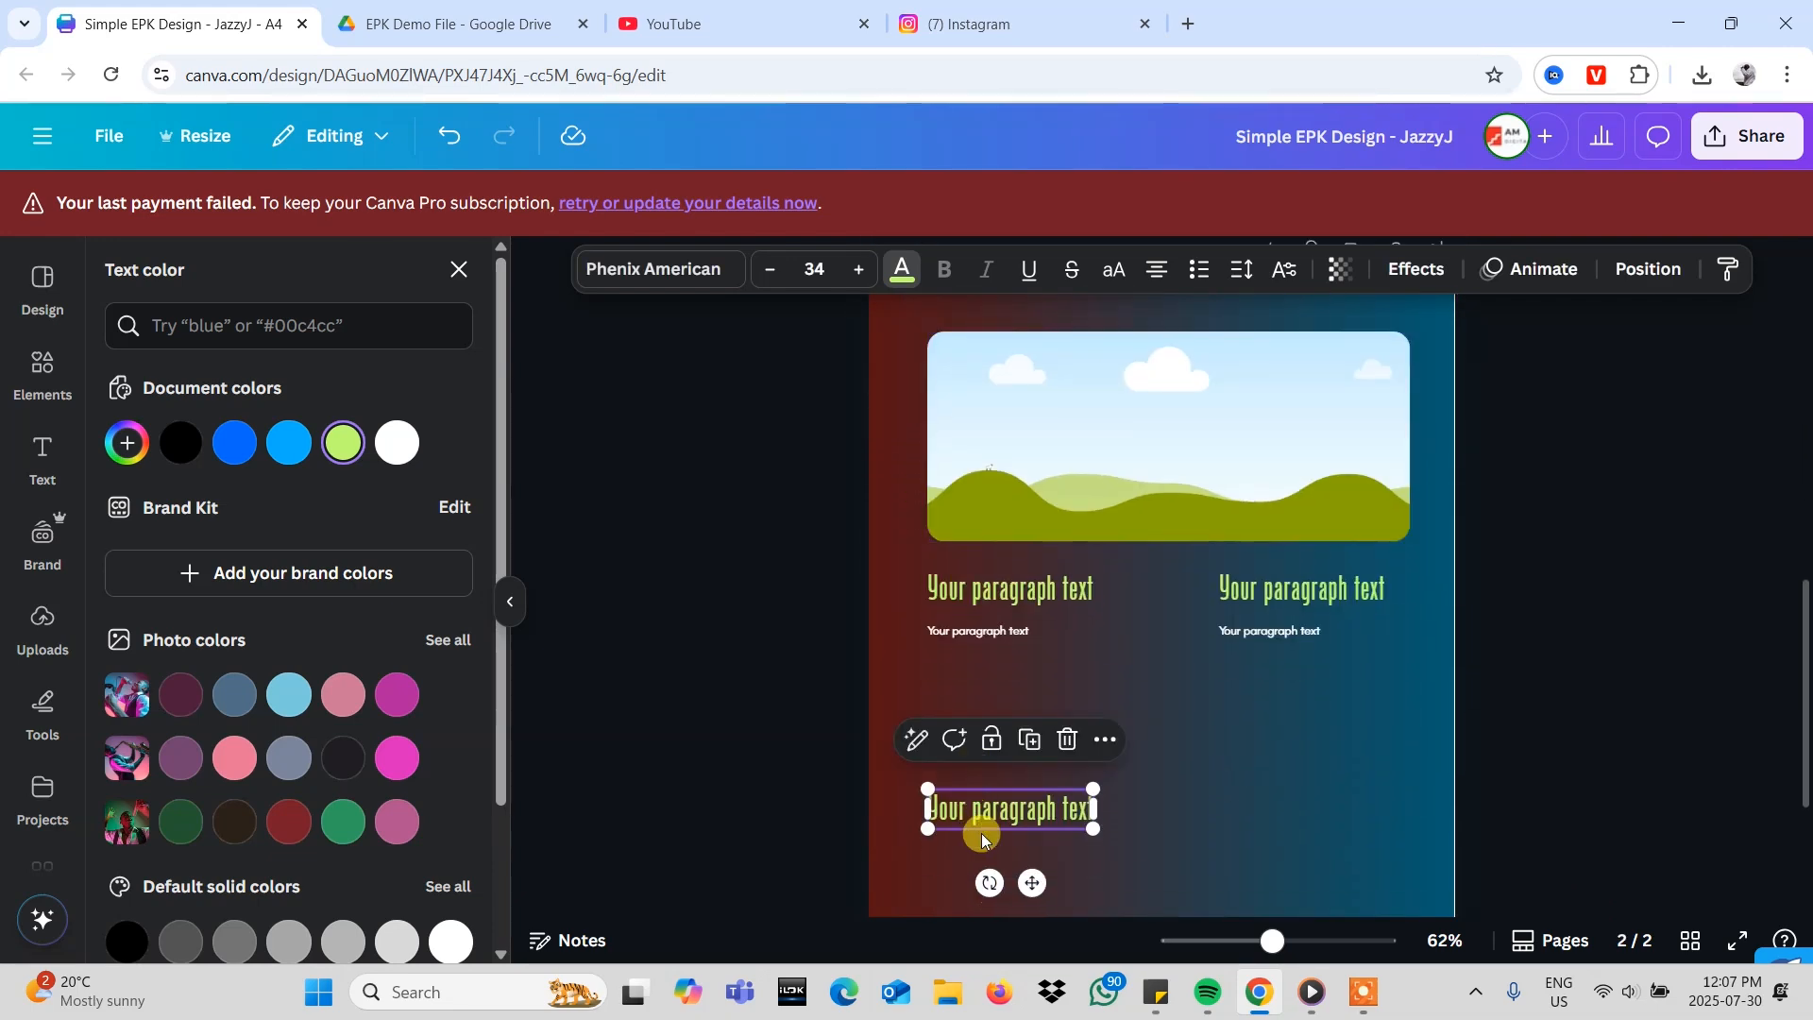
{"action": "double_click", "coordinate": [985, 805]}
{"action": "key", "text": "Caps_Lock"}
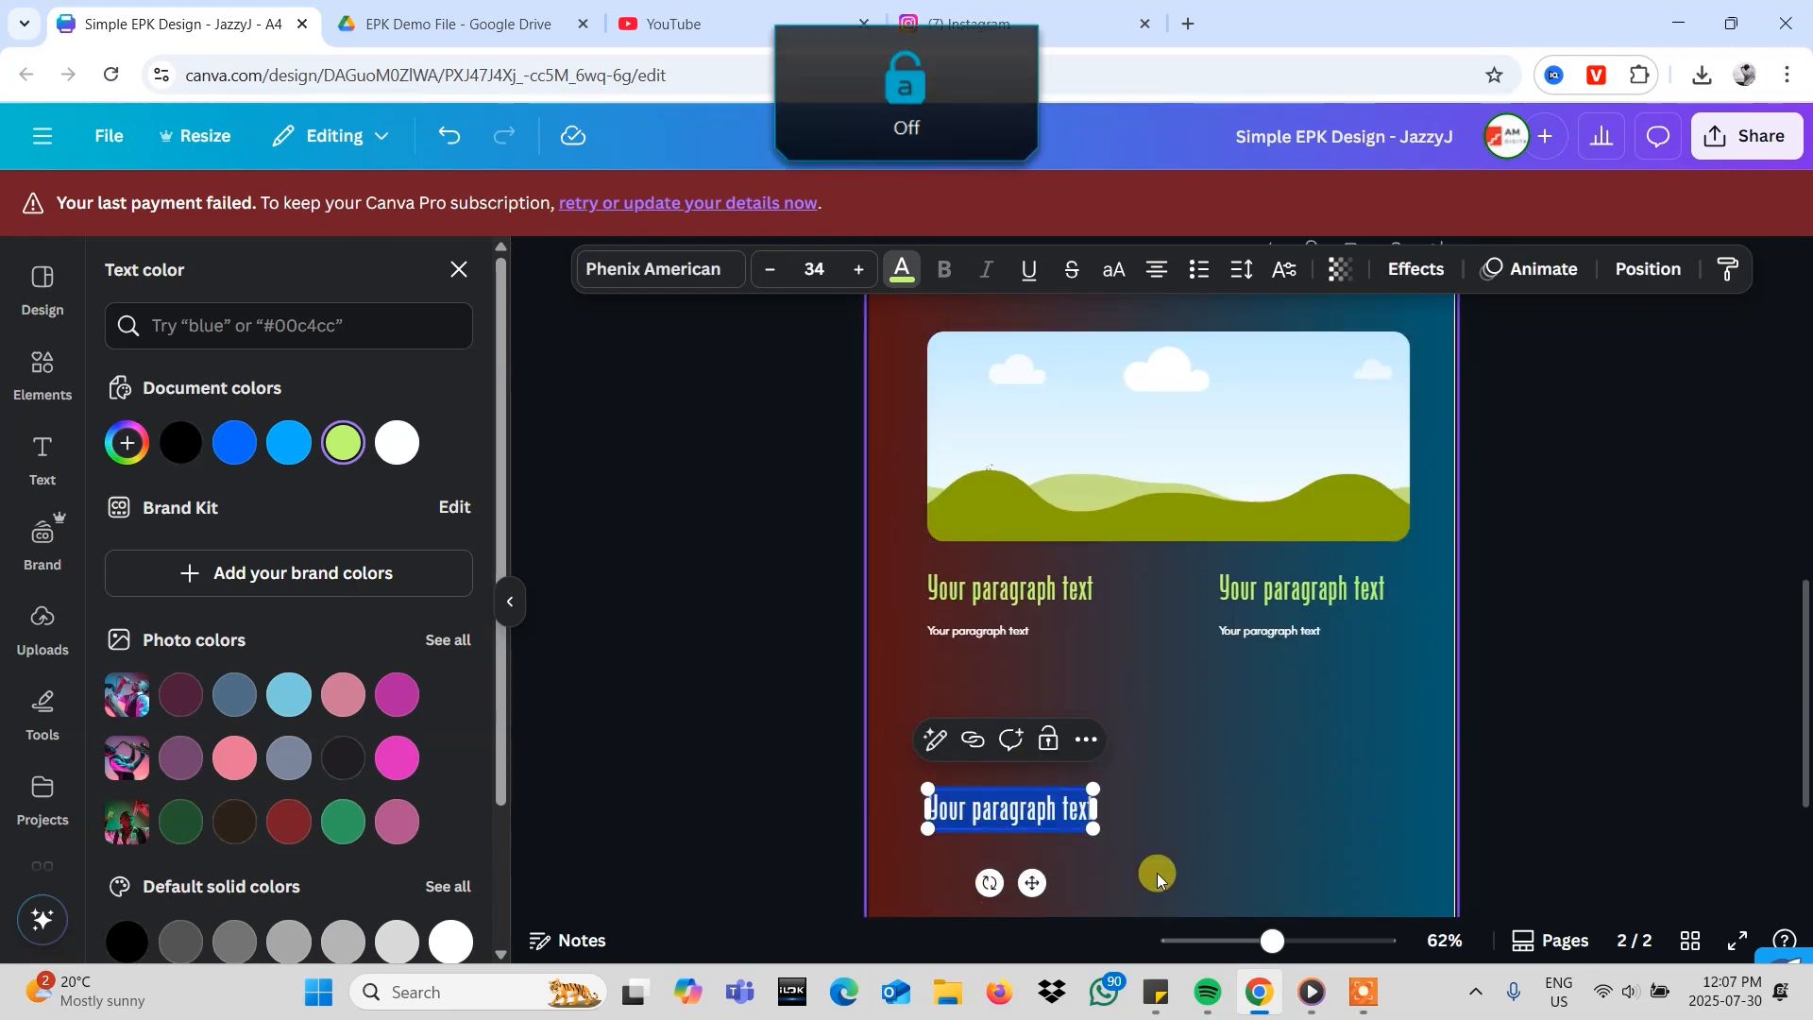
{"action": "type", "text": "8k"}
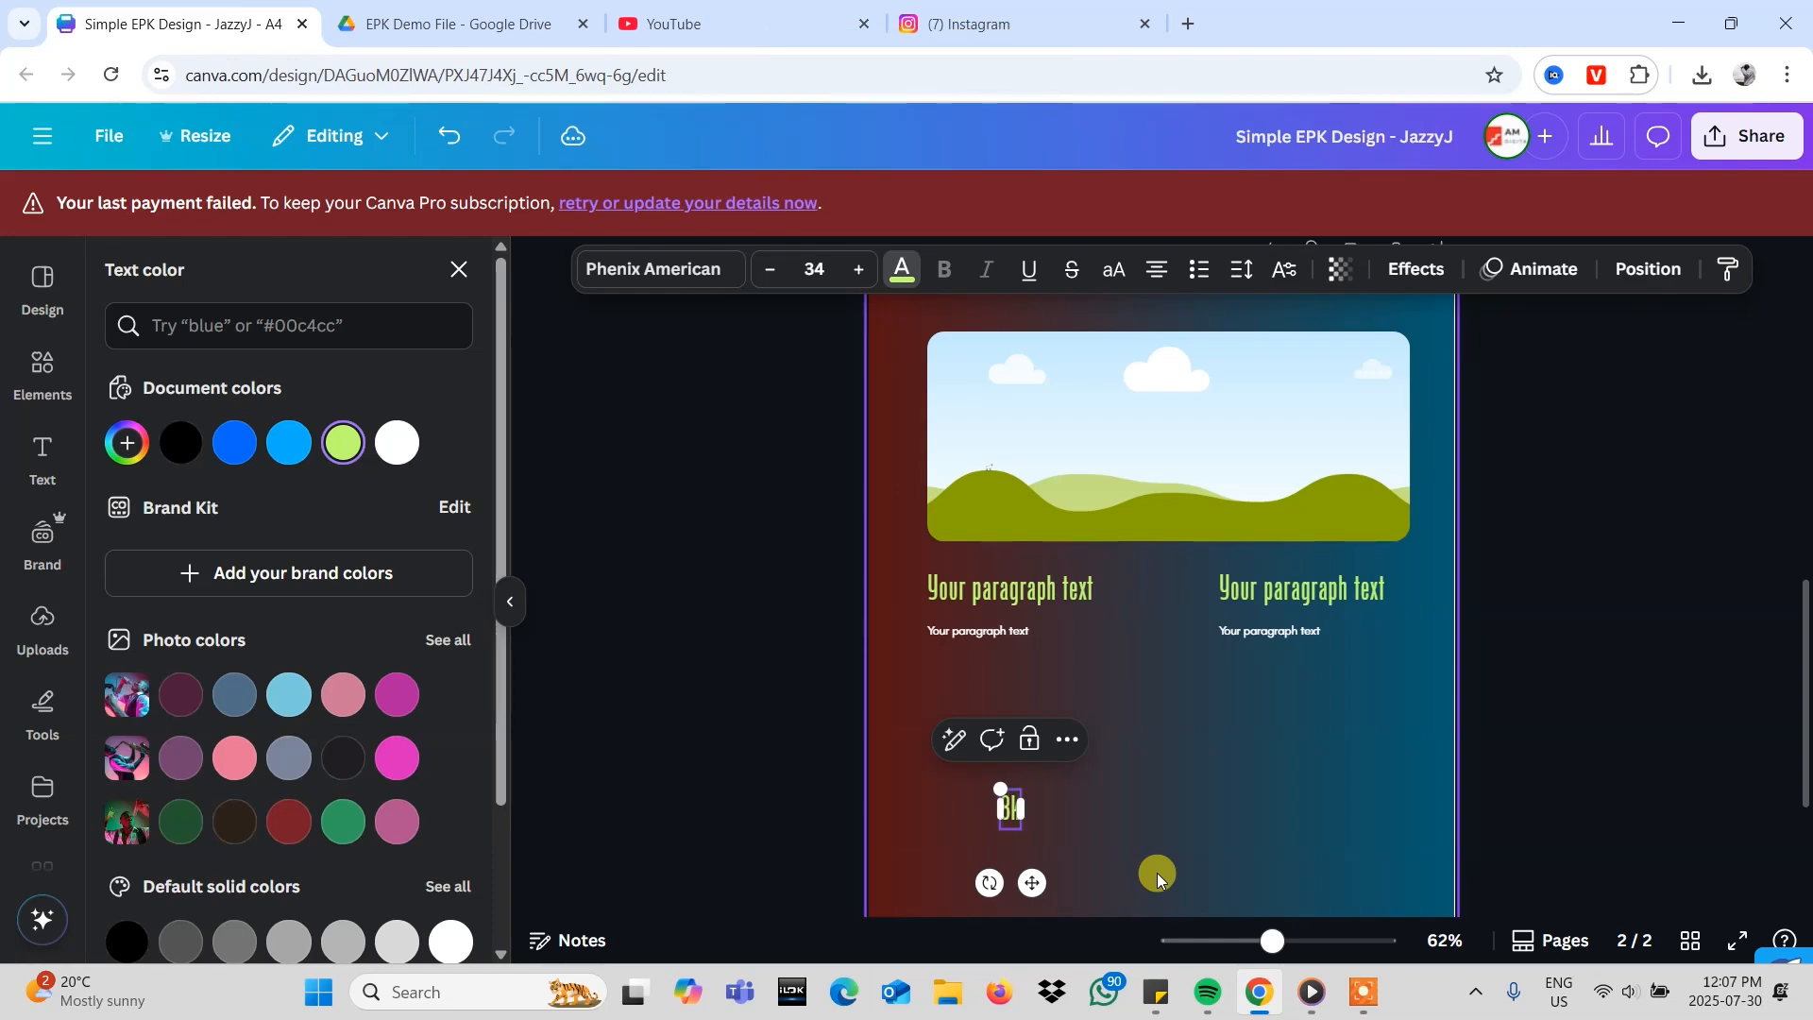
{"action": "type", "text": "+"}
{"action": "key", "text": "Return"}
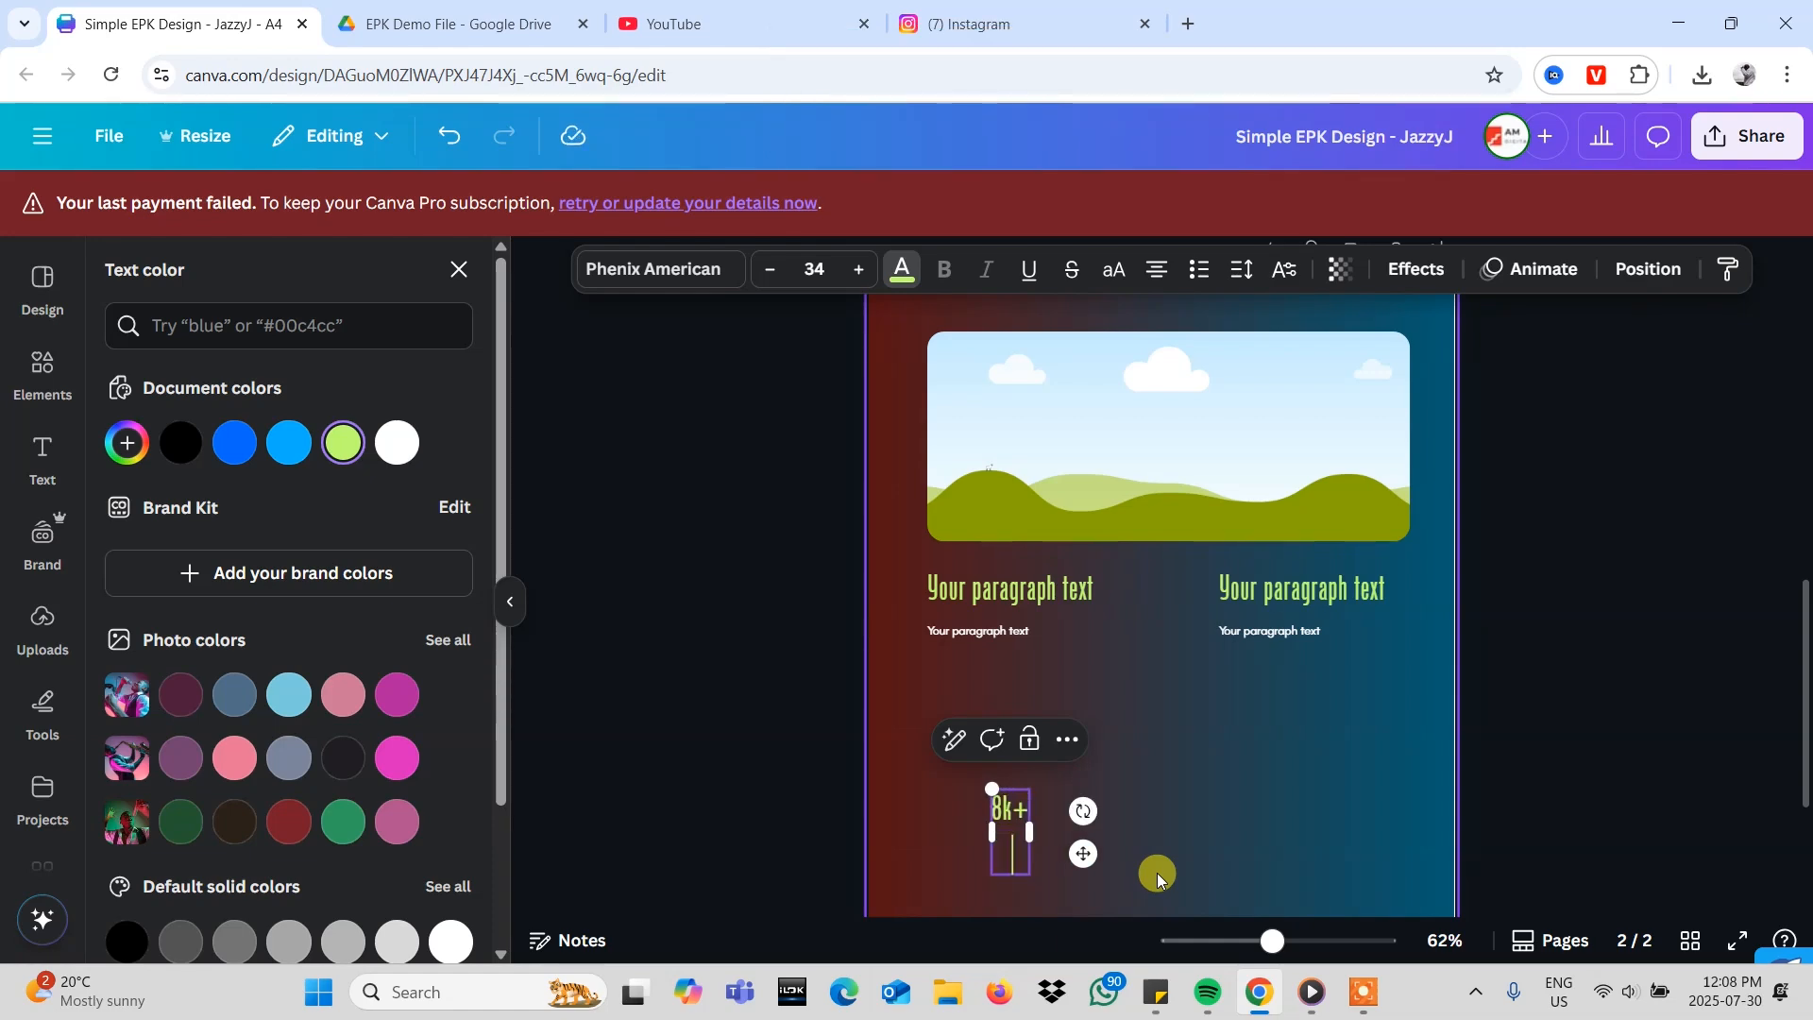
{"action": "scroll", "coordinate": [1119, 598], "scroll_direction": "up", "scroll_amount": 5}
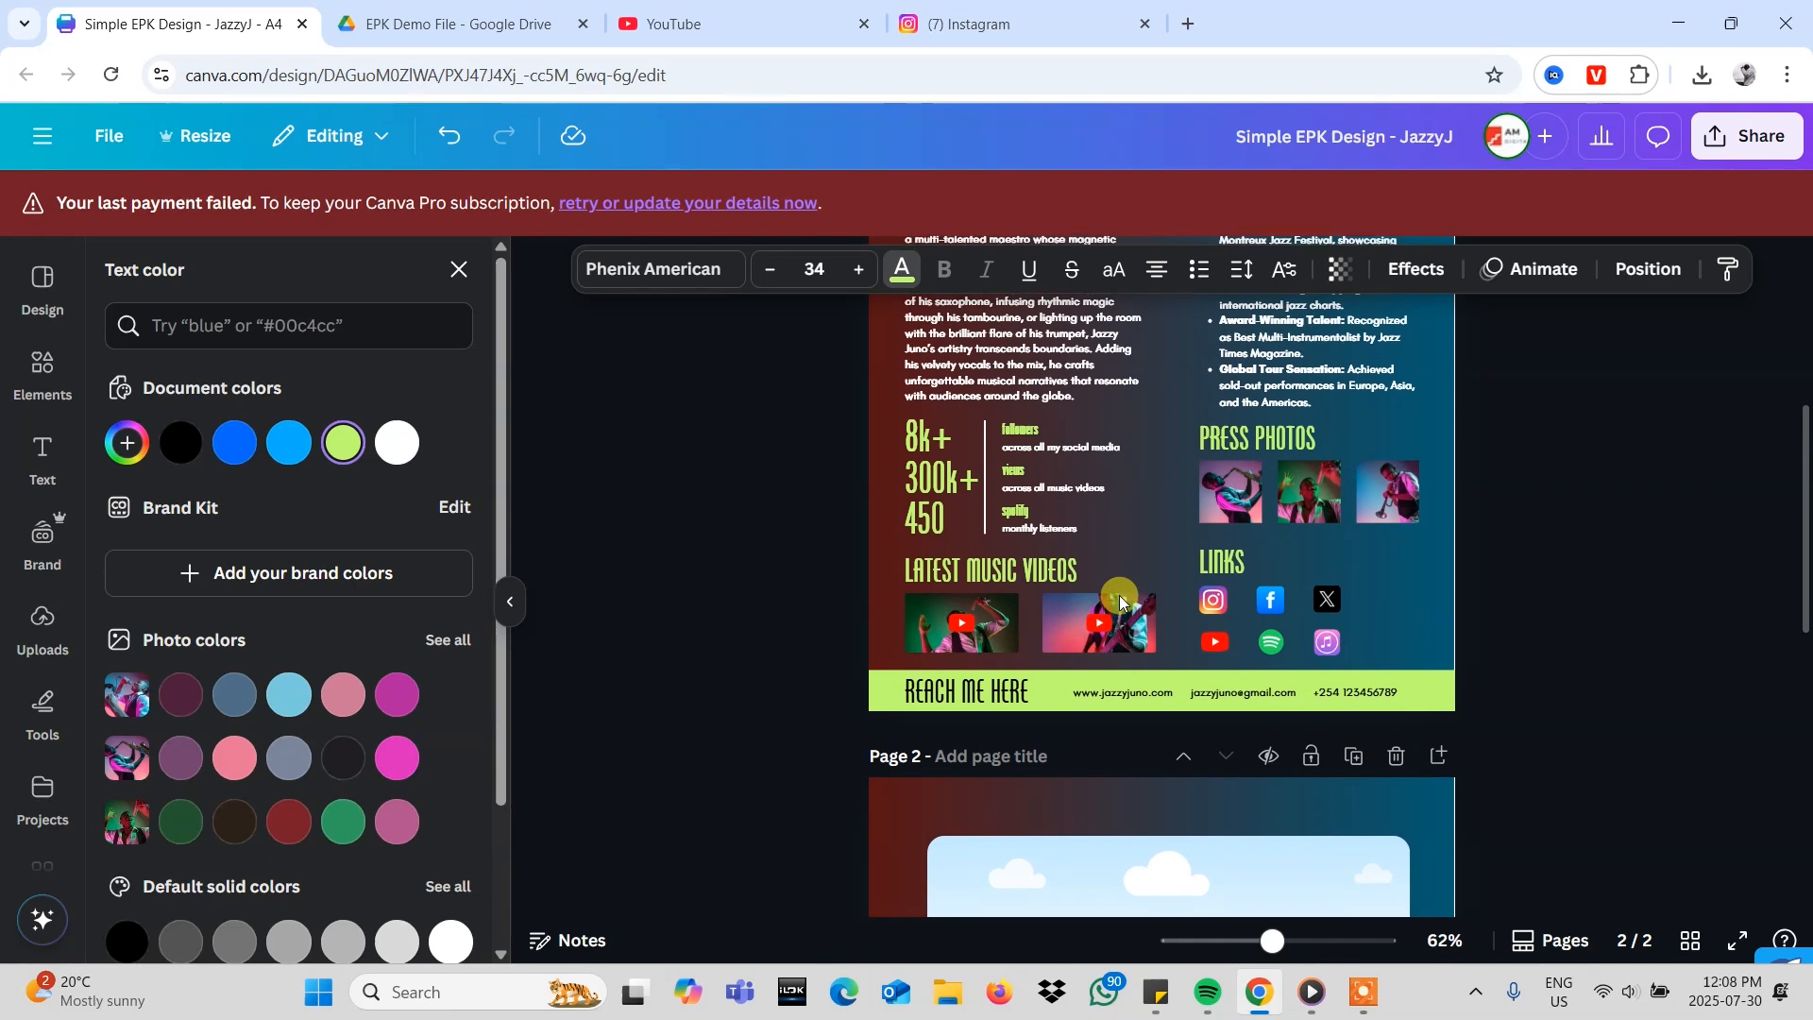
{"action": "scroll", "coordinate": [1119, 595], "scroll_direction": "down", "scroll_amount": 5}
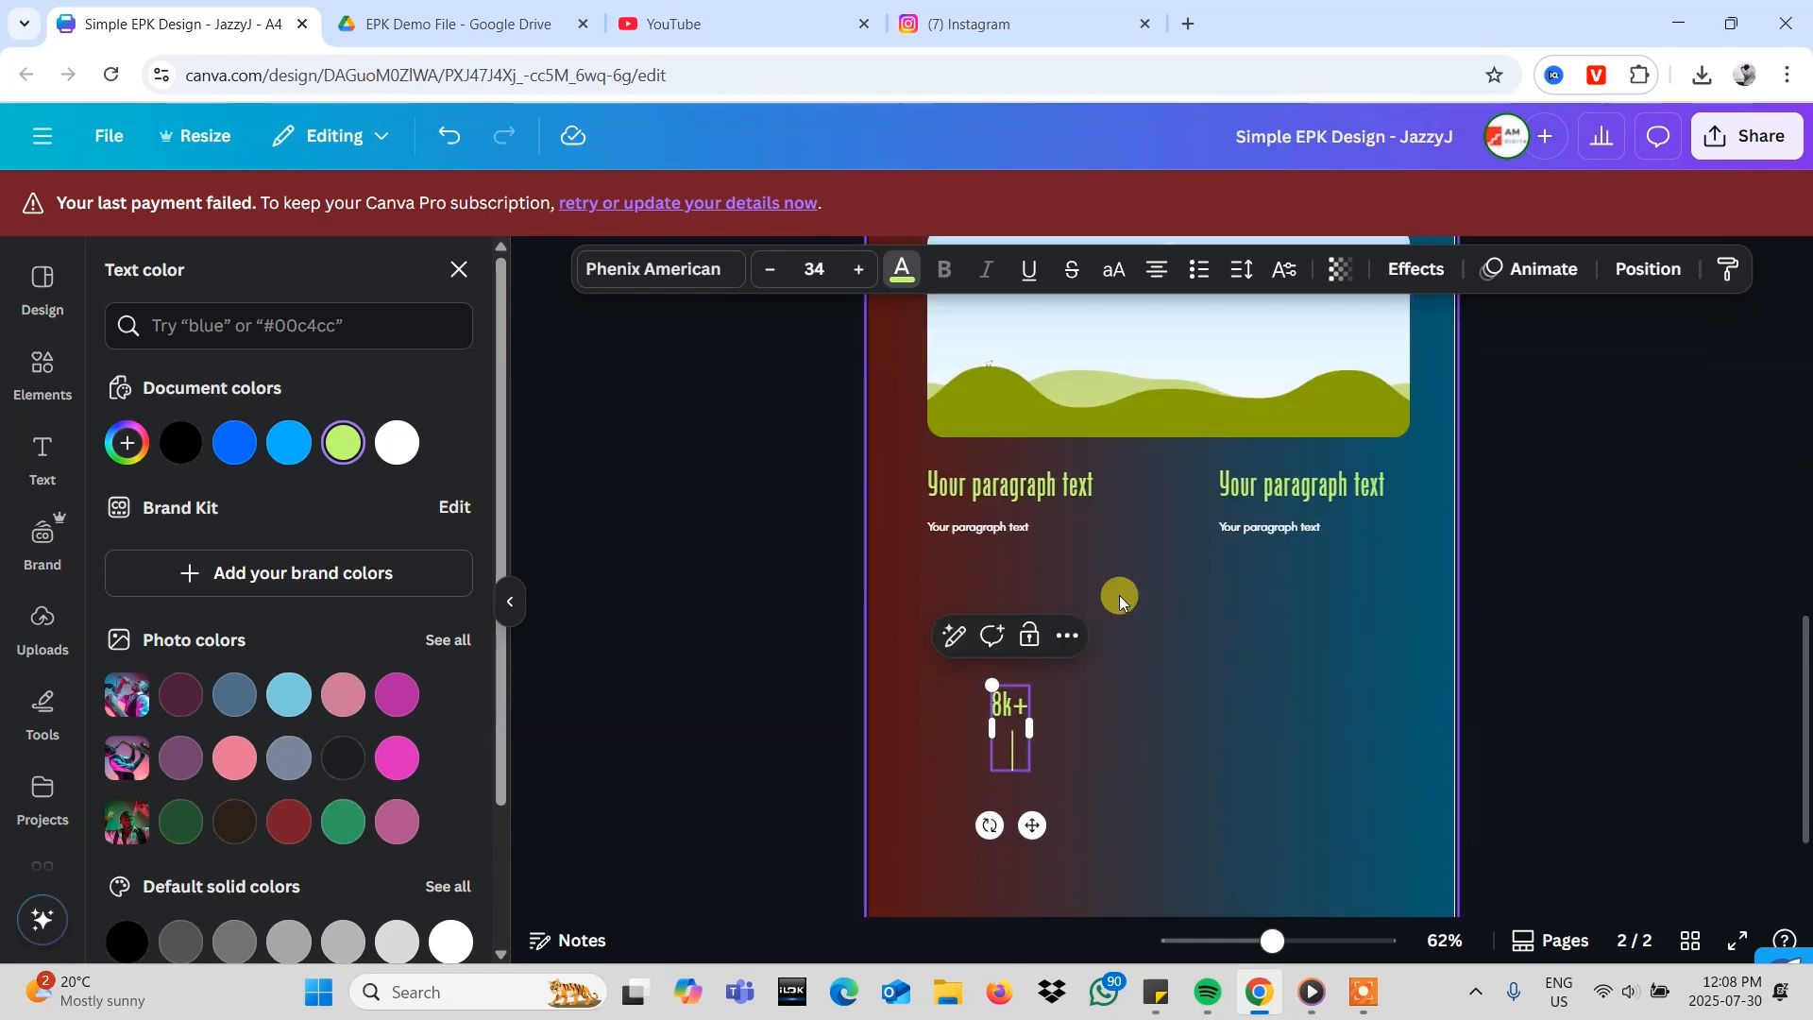
{"action": "type", "text": "300k+"}
- Left-align the two lines of the statistics text
{"action": "scroll", "coordinate": [1159, 660], "scroll_direction": "up", "scroll_amount": 3}
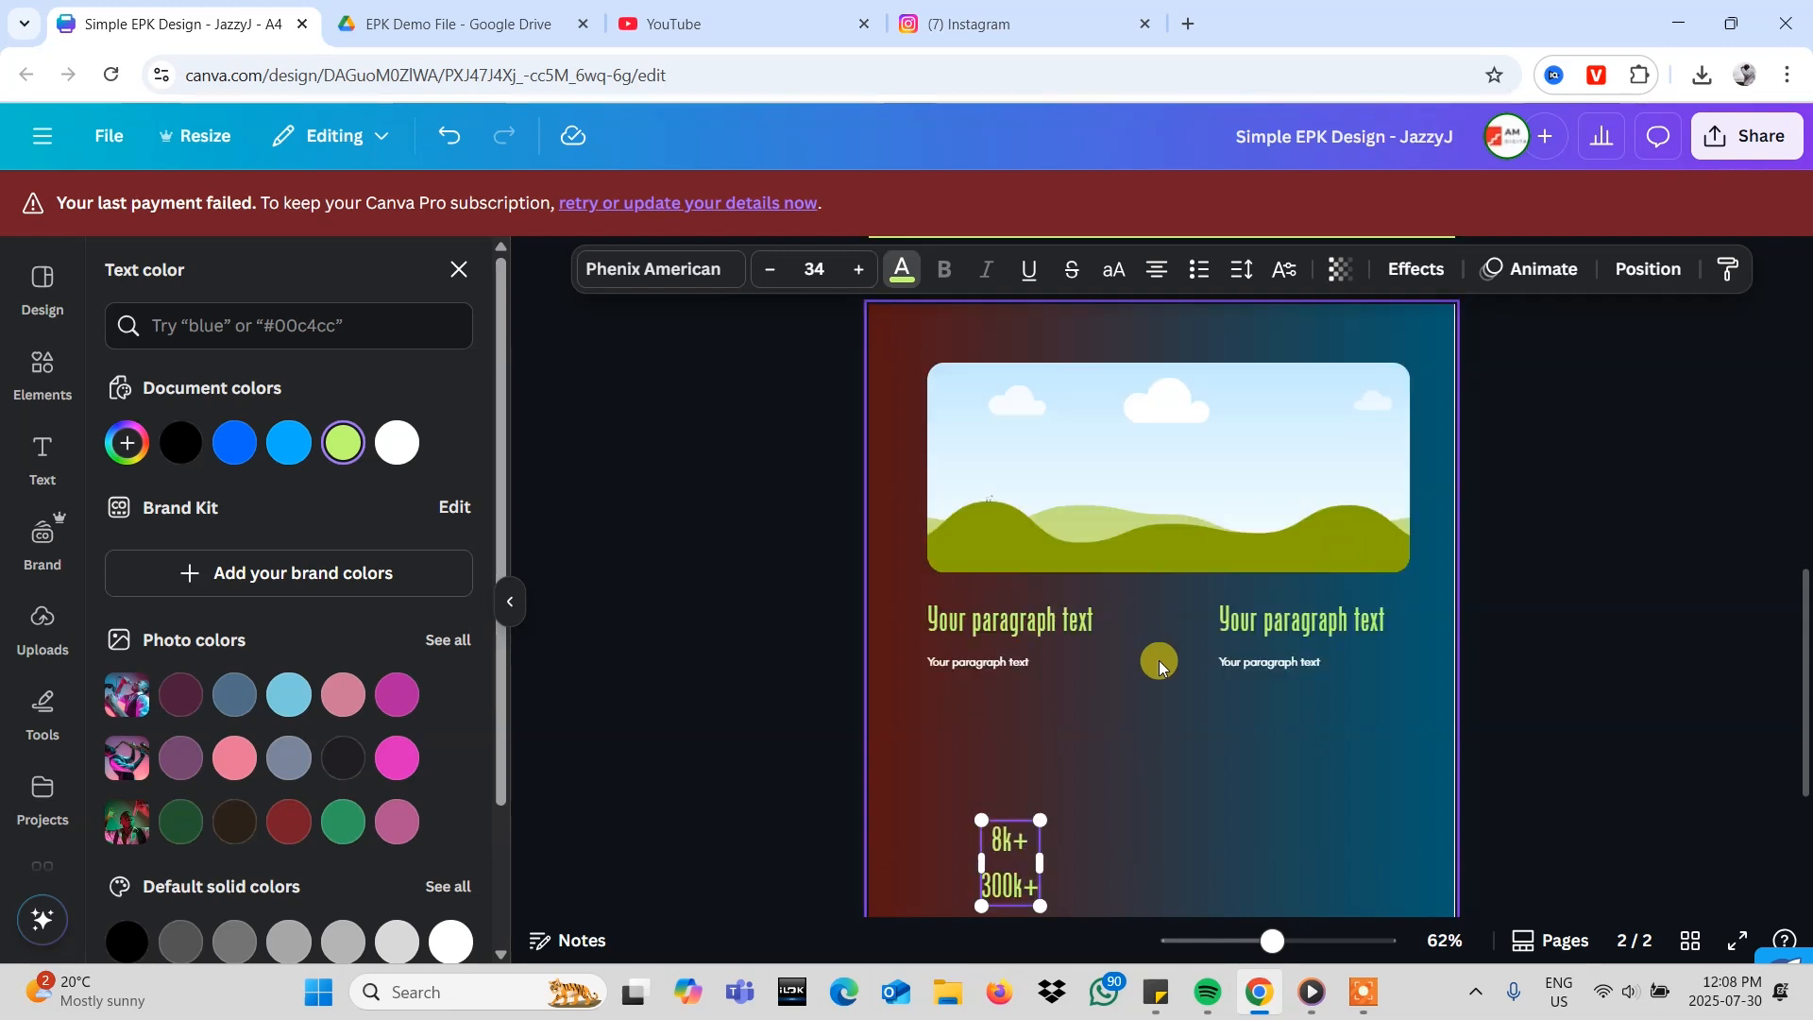
{"action": "scroll", "coordinate": [1159, 660], "scroll_direction": "down", "scroll_amount": 4}
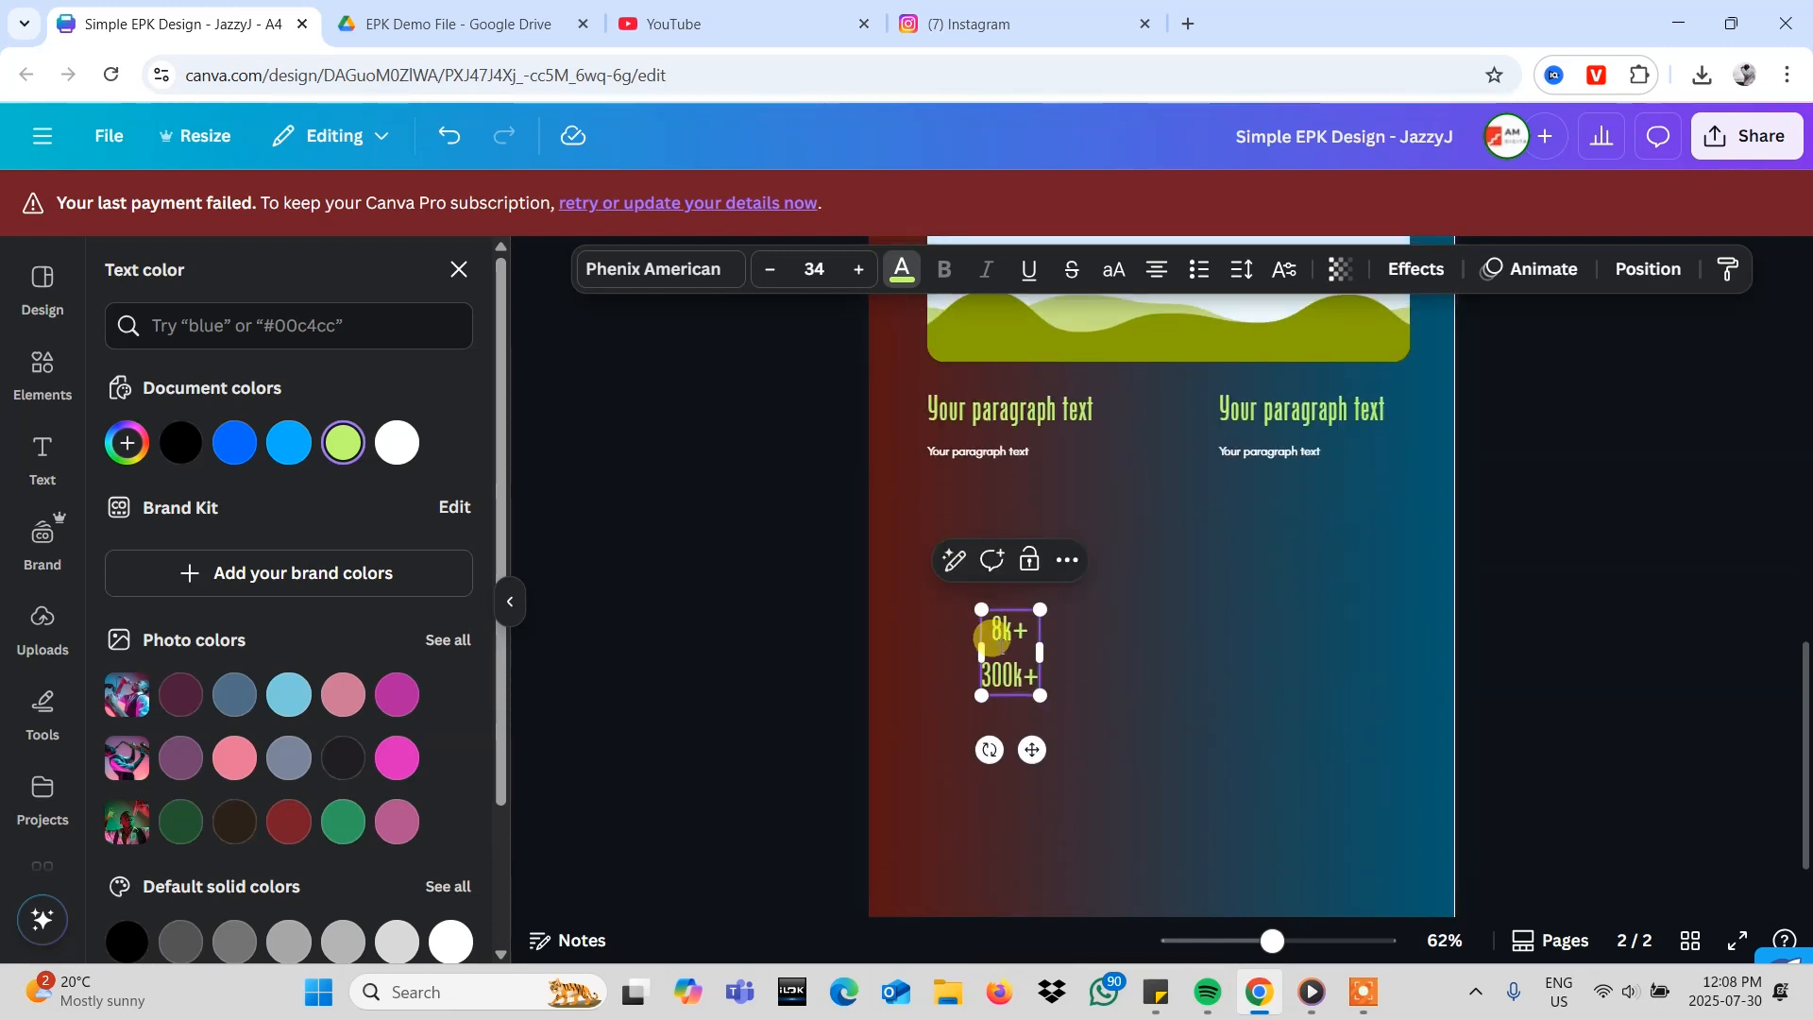
{"action": "triple_click", "coordinate": [1001, 637]}
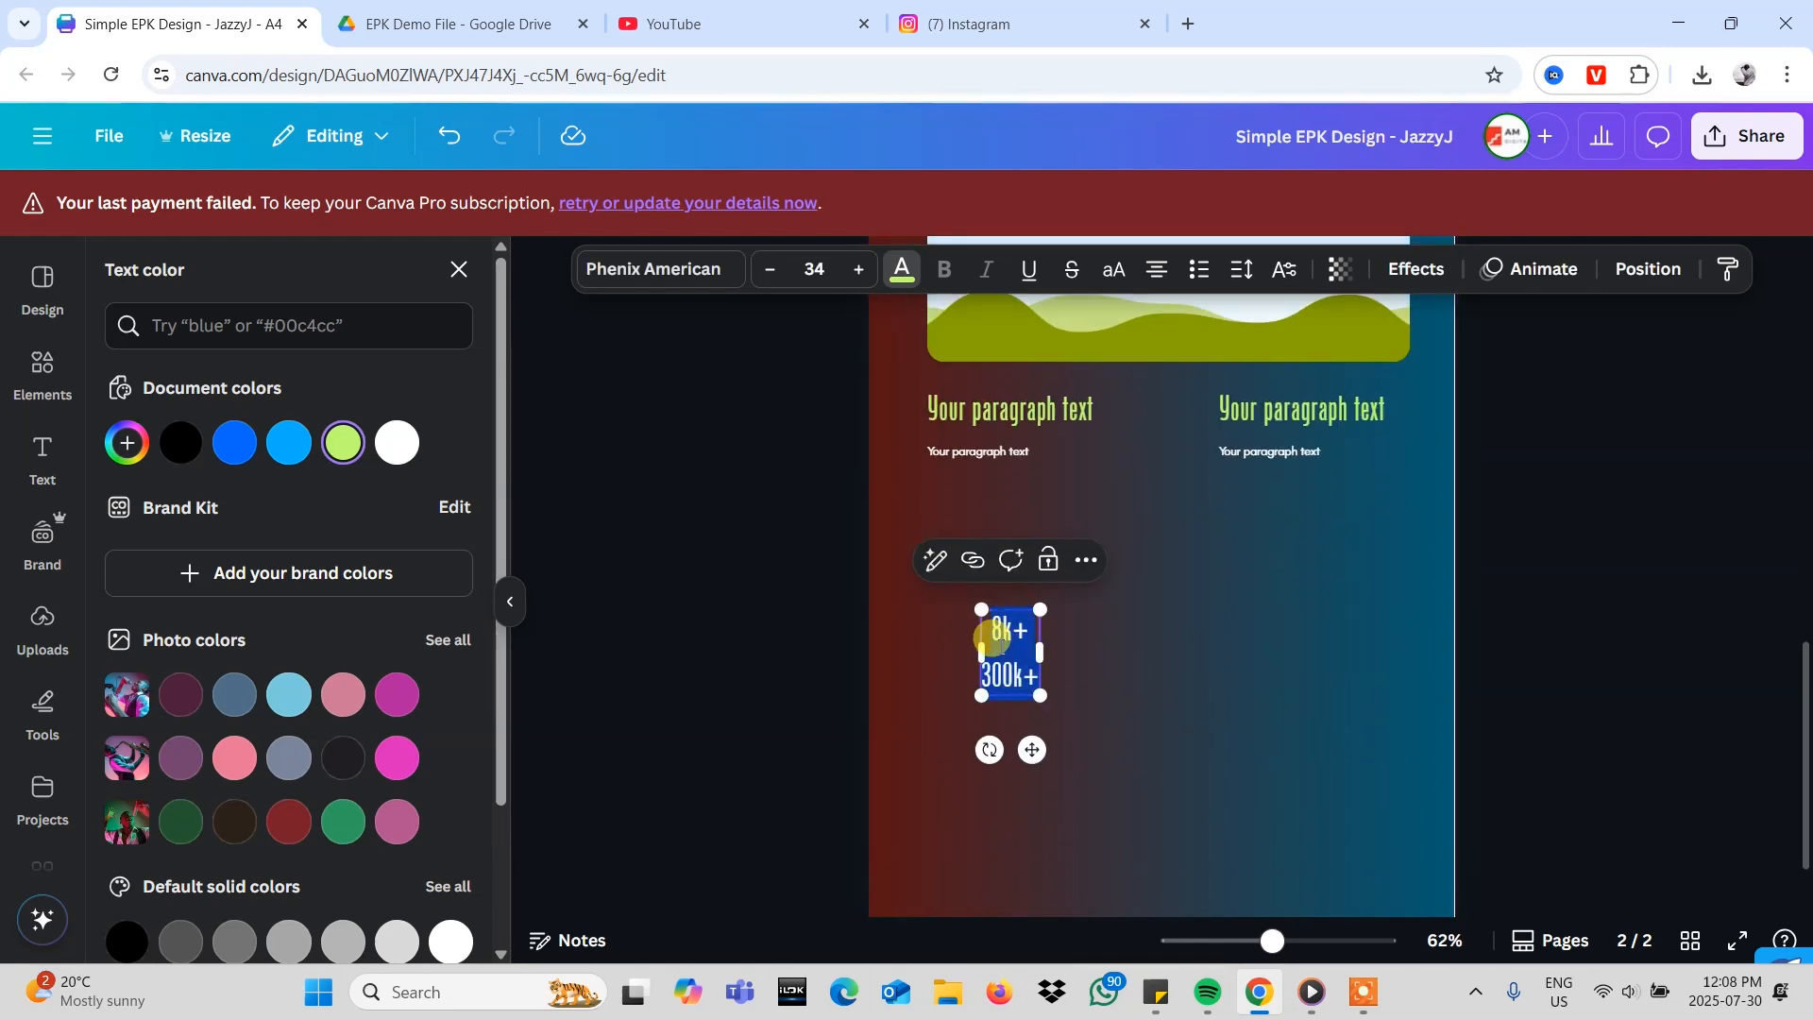
{"action": "left_click", "coordinate": [1159, 273]}
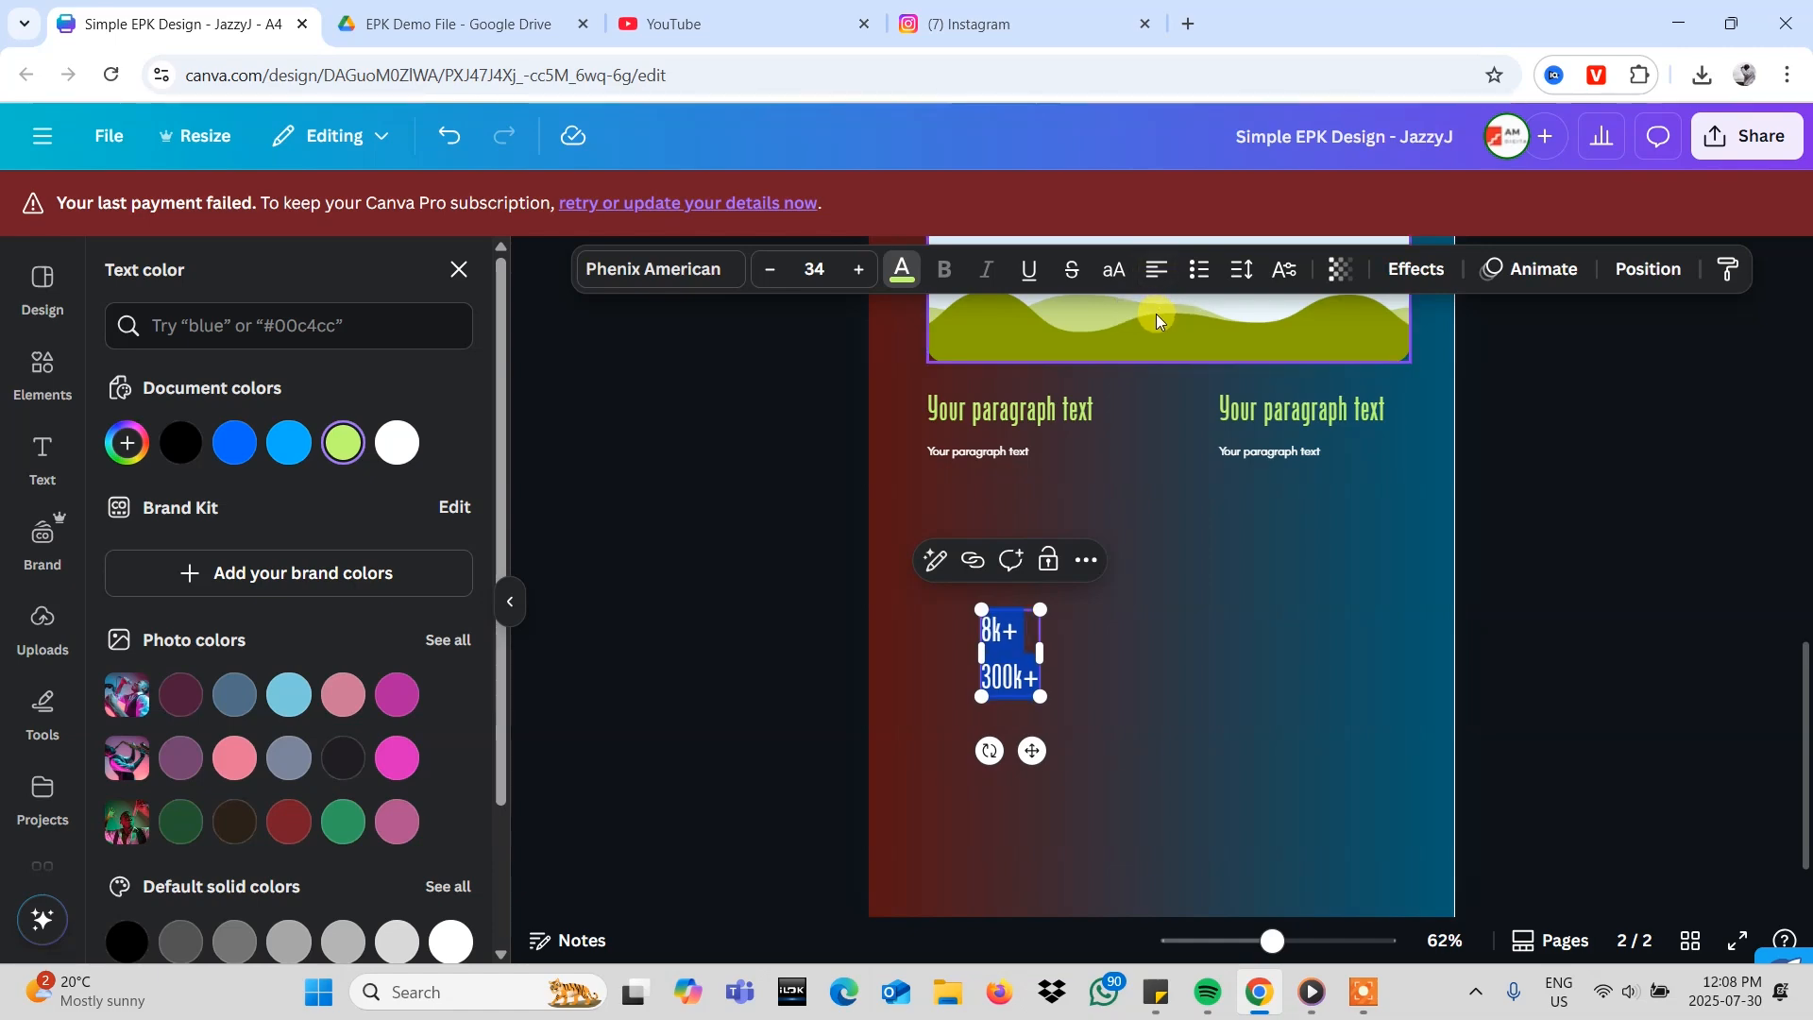
- Add "450" as the third line of page 2's statistics text and align the block with the left column's edge
{"action": "left_click", "coordinate": [1088, 684]}
{"action": "left_click", "coordinate": [1012, 660]}
{"action": "scroll", "coordinate": [1013, 660], "scroll_direction": "up", "scroll_amount": 3}
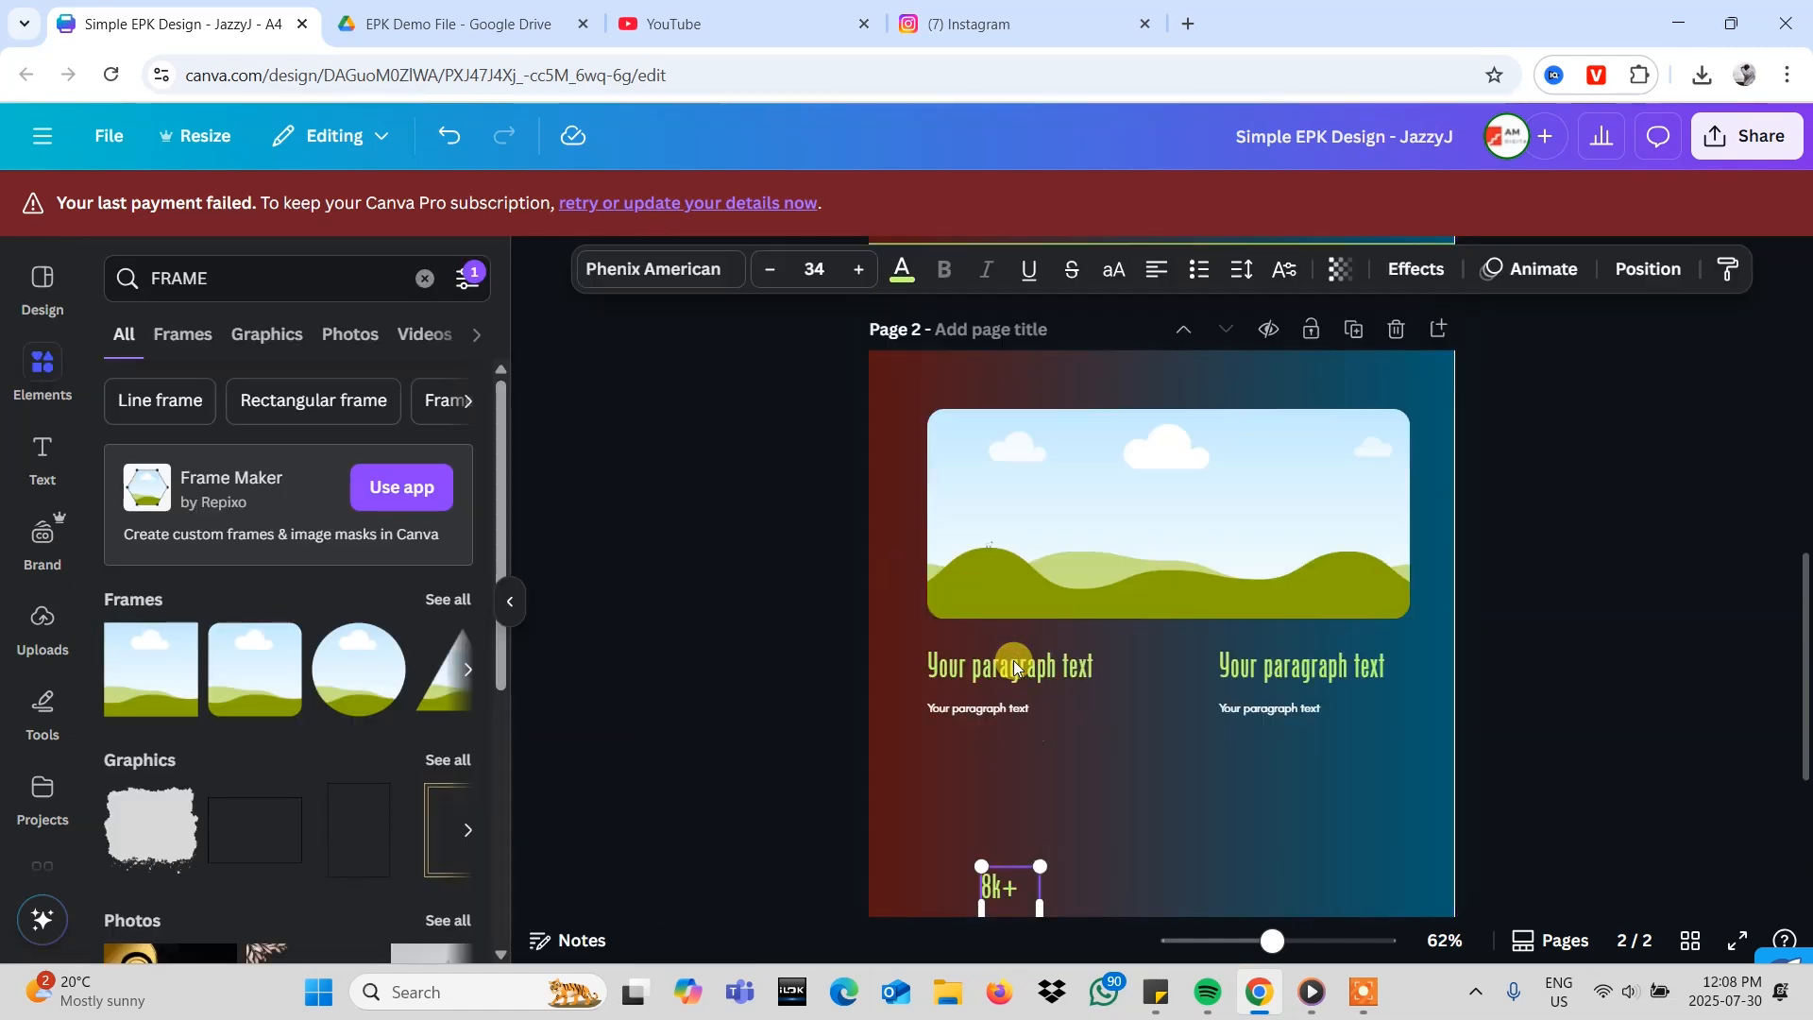
{"action": "scroll", "coordinate": [1012, 660], "scroll_direction": "up", "scroll_amount": 4}
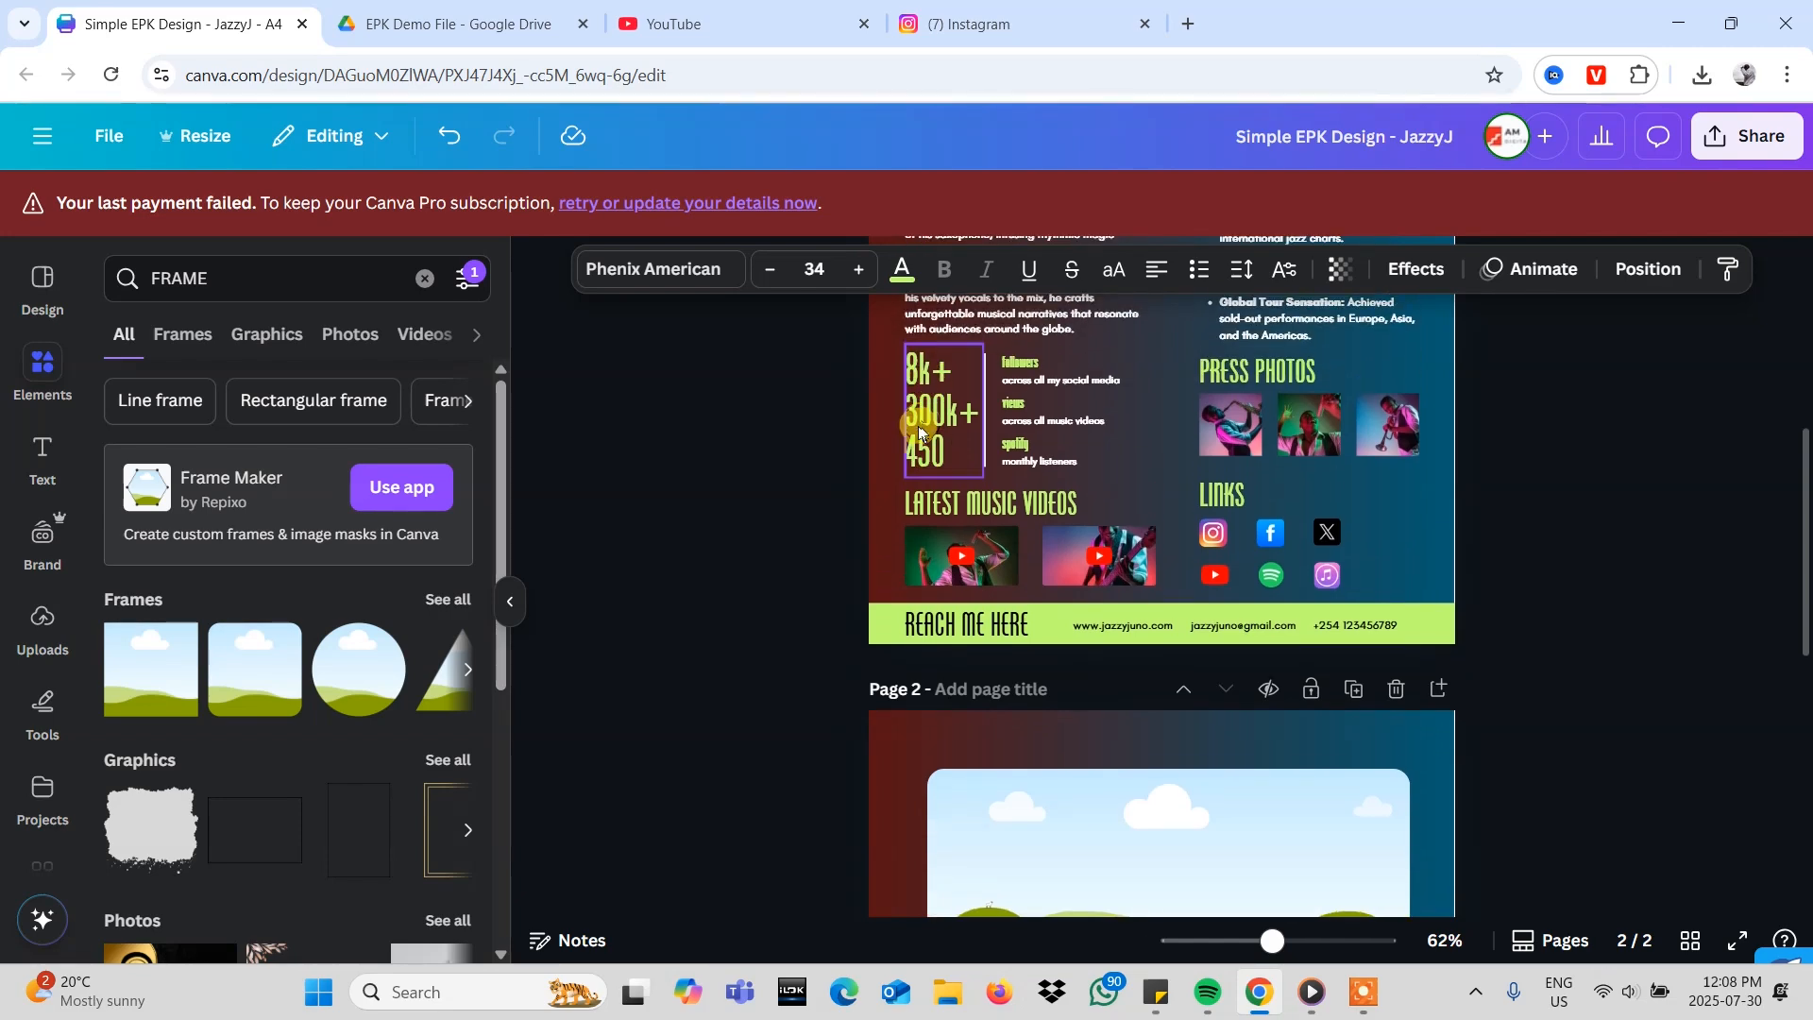
{"action": "scroll", "coordinate": [943, 483], "scroll_direction": "down", "scroll_amount": 7}
{"action": "double_click", "coordinate": [1009, 584]}
{"action": "left_click", "coordinate": [1005, 582]}
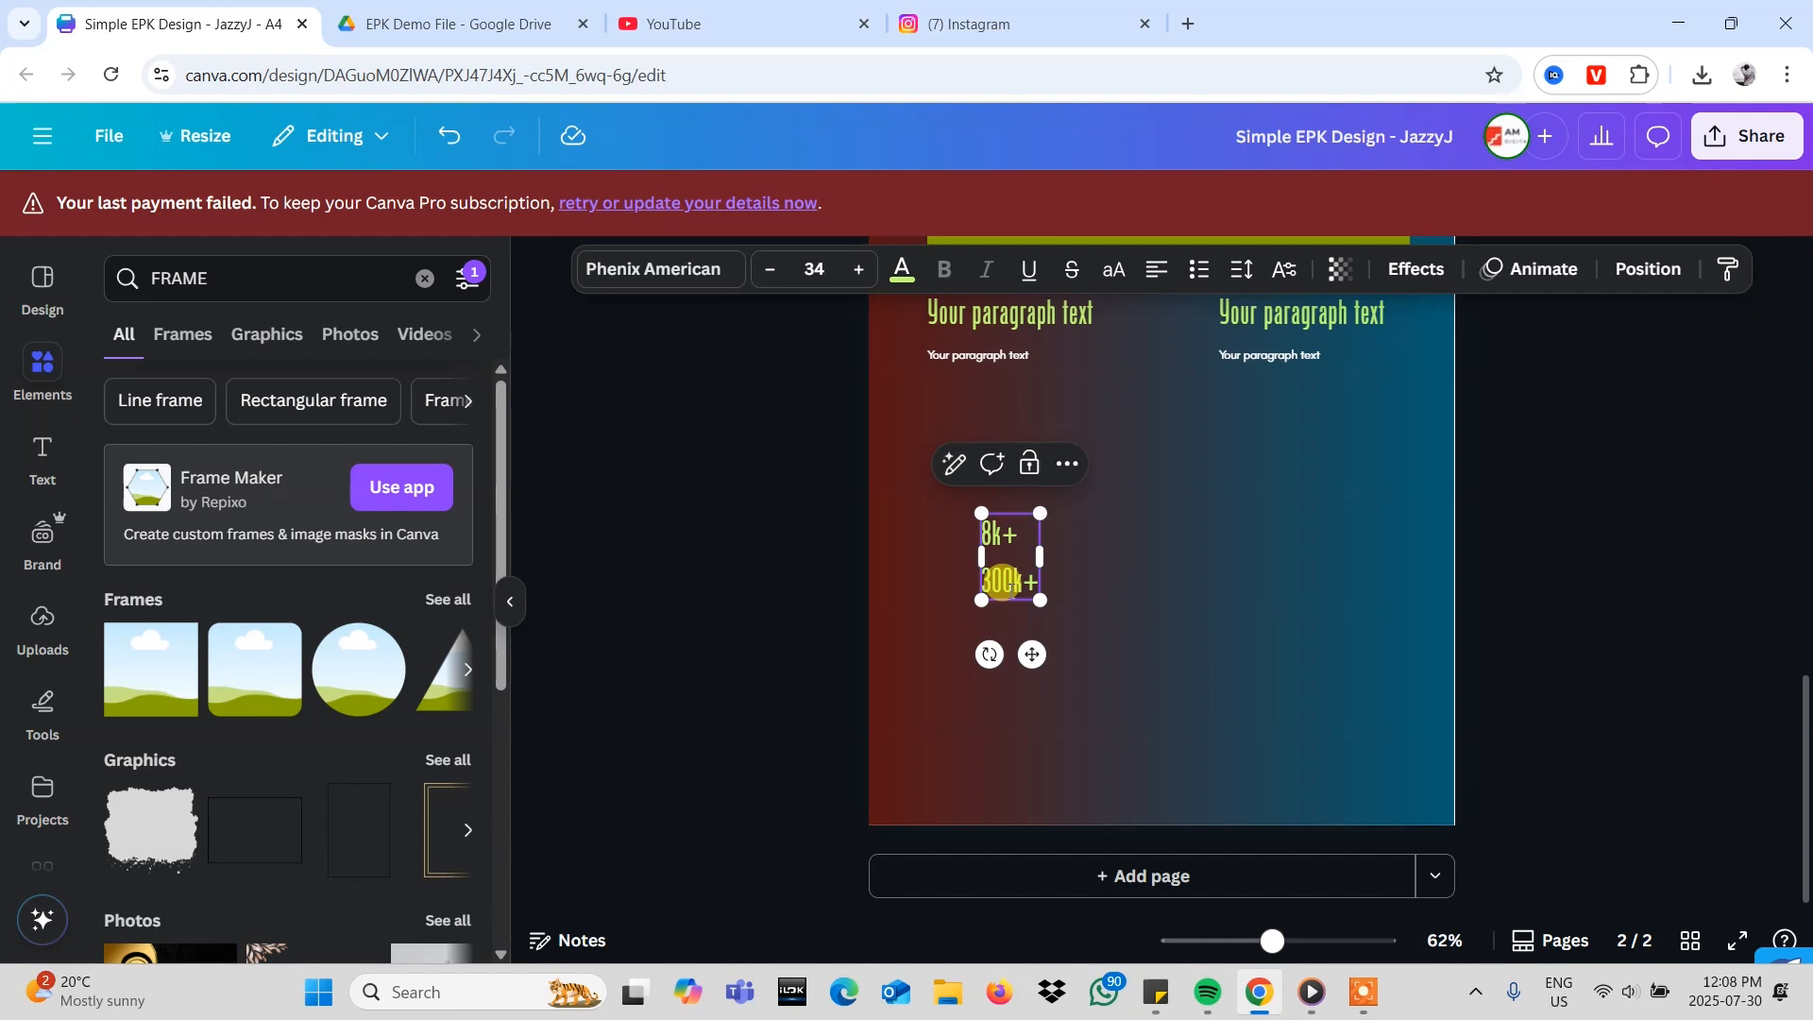
{"action": "key", "text": "Return"}
{"action": "type", "text": "450"}
{"action": "left_click", "coordinate": [1265, 529]}
{"action": "left_click_drag", "start_coordinate": [1017, 580], "coordinate": [955, 586]}
- Compare page 2's layout with the biography and statistics sections on page 1
{"action": "scroll", "coordinate": [1113, 580], "scroll_direction": "up", "scroll_amount": 3}
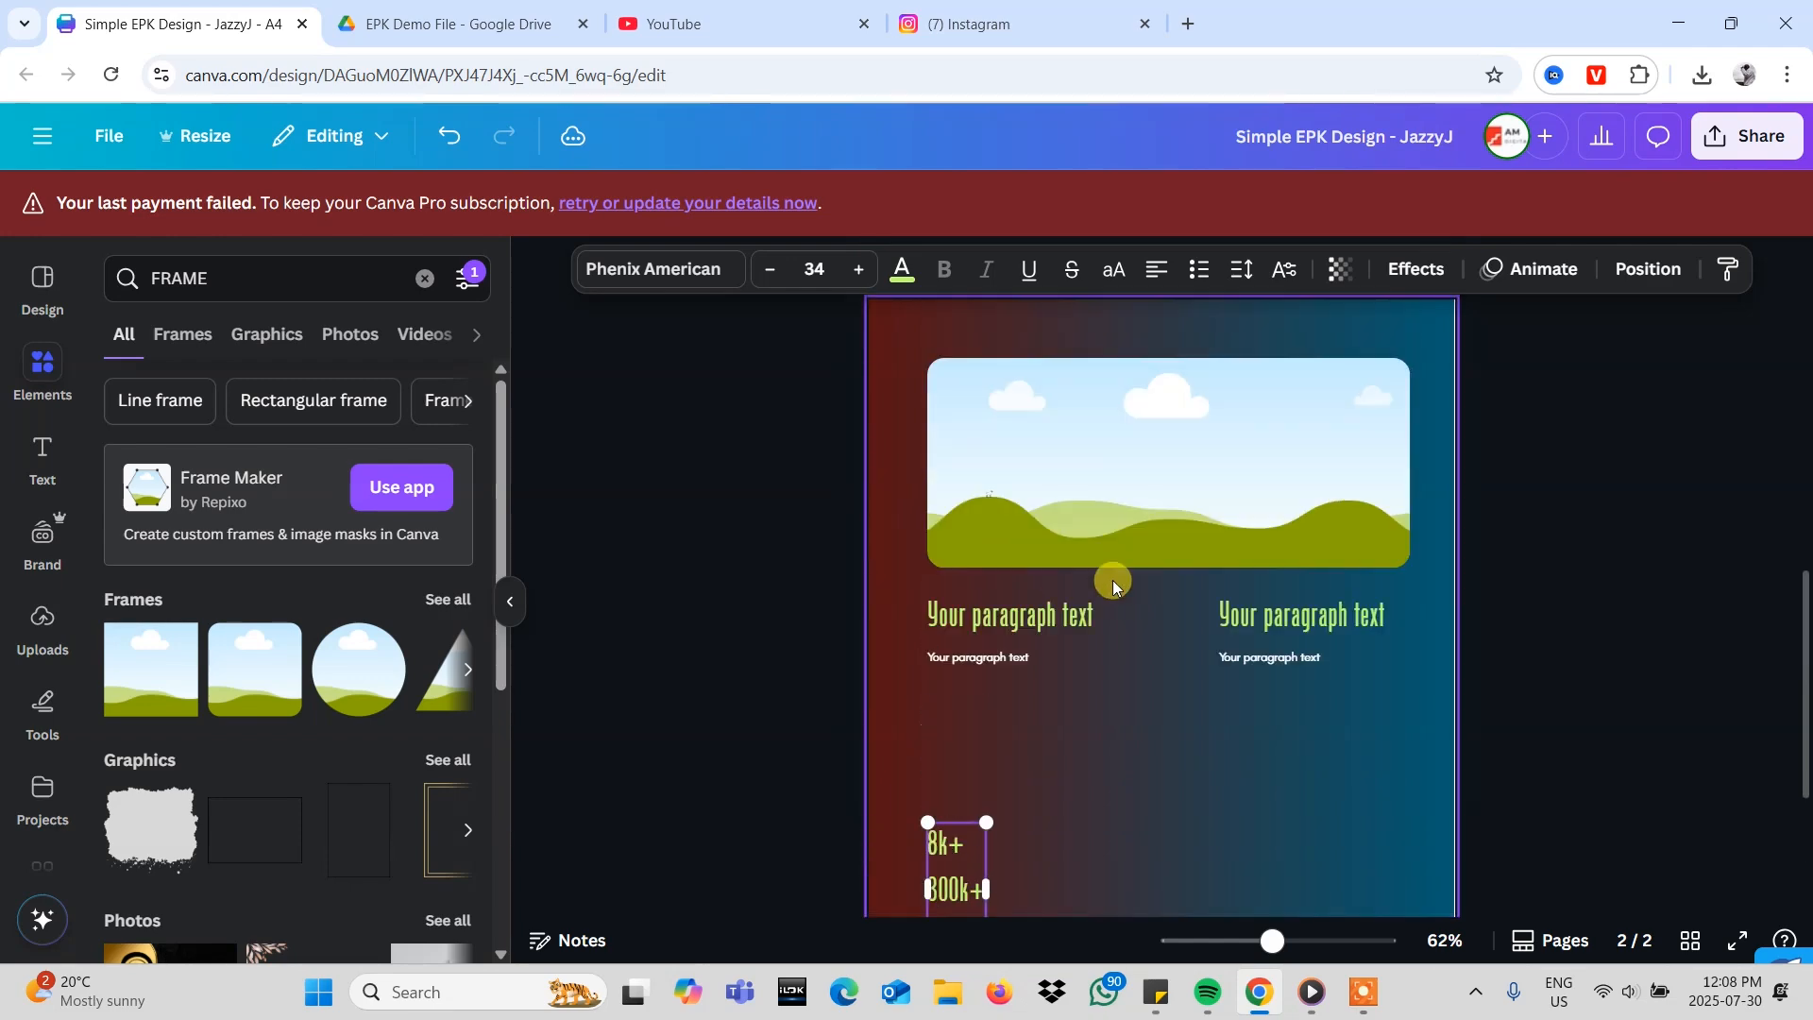
{"action": "scroll", "coordinate": [1112, 580], "scroll_direction": "up", "scroll_amount": 5}
{"action": "scroll", "coordinate": [1112, 580], "scroll_direction": "down", "scroll_amount": 2}
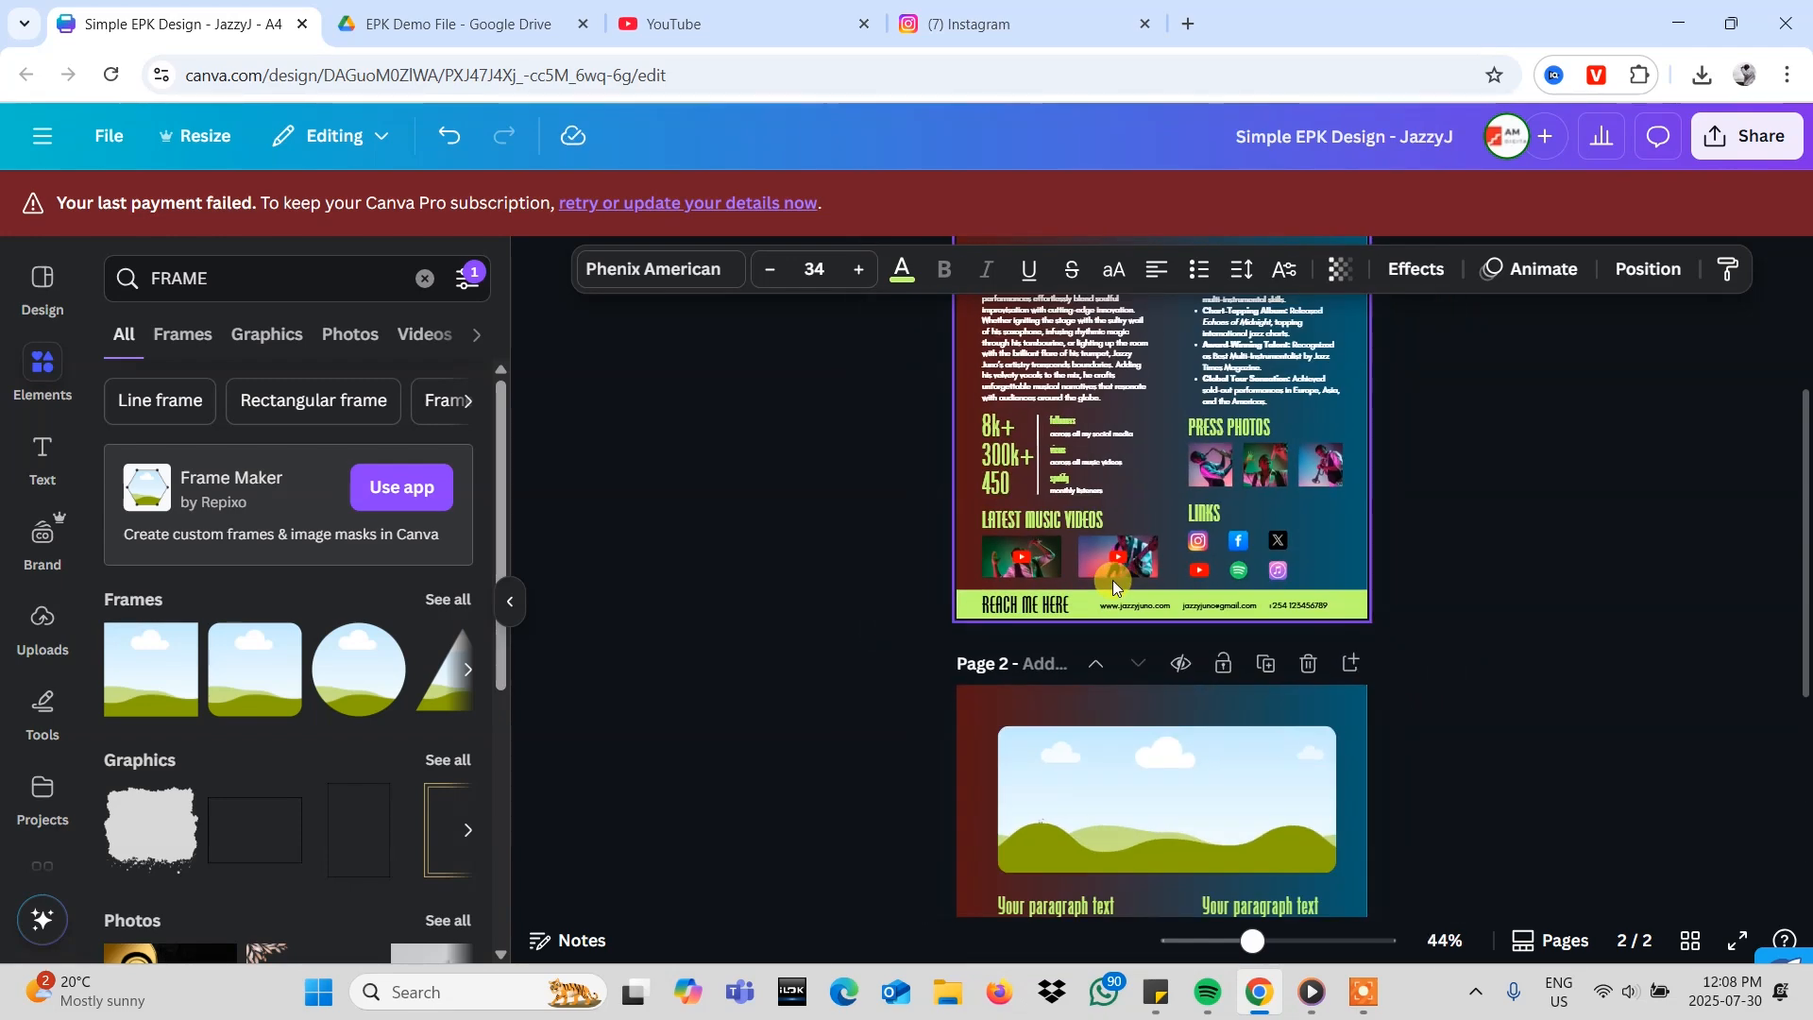
{"action": "scroll", "coordinate": [1112, 580], "scroll_direction": "down", "scroll_amount": 2}
{"action": "scroll", "coordinate": [1112, 579], "scroll_direction": "down", "scroll_amount": 3}
{"action": "scroll", "coordinate": [1071, 610], "scroll_direction": "up", "scroll_amount": 3}
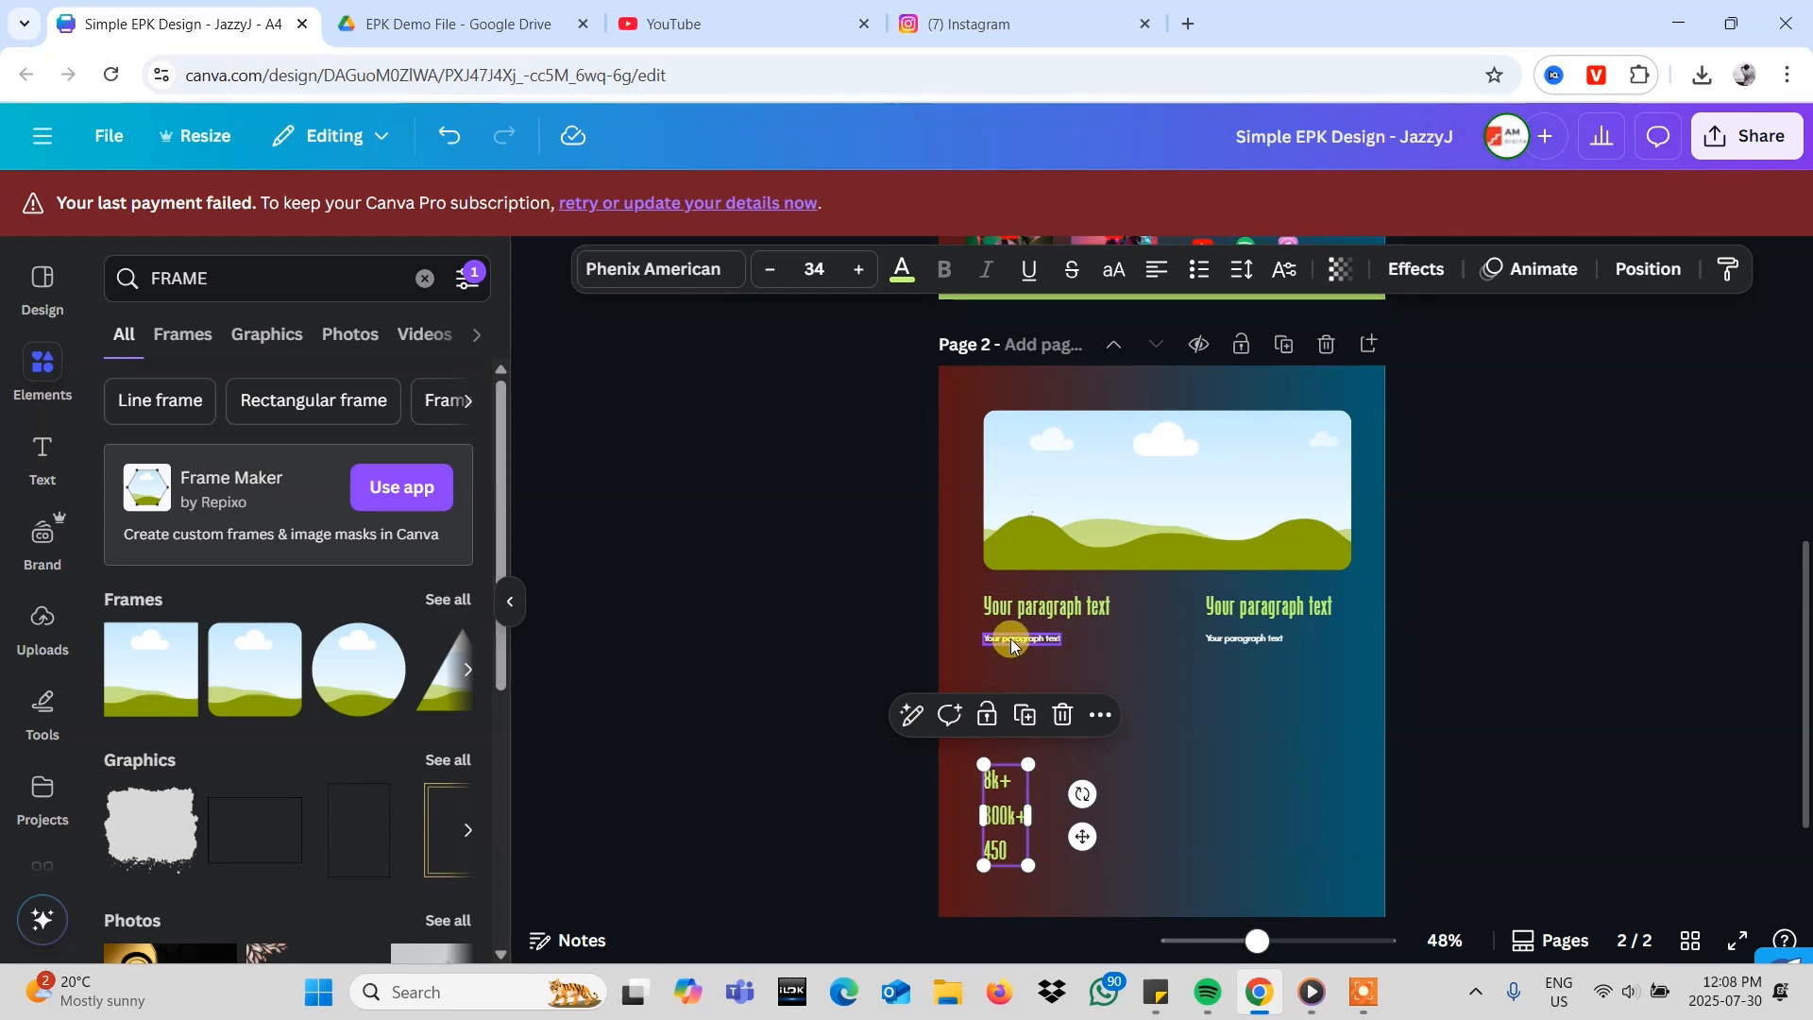
{"action": "scroll", "coordinate": [1112, 626], "scroll_direction": "up", "scroll_amount": 1}
{"action": "scroll", "coordinate": [1113, 630], "scroll_direction": "up", "scroll_amount": 6}
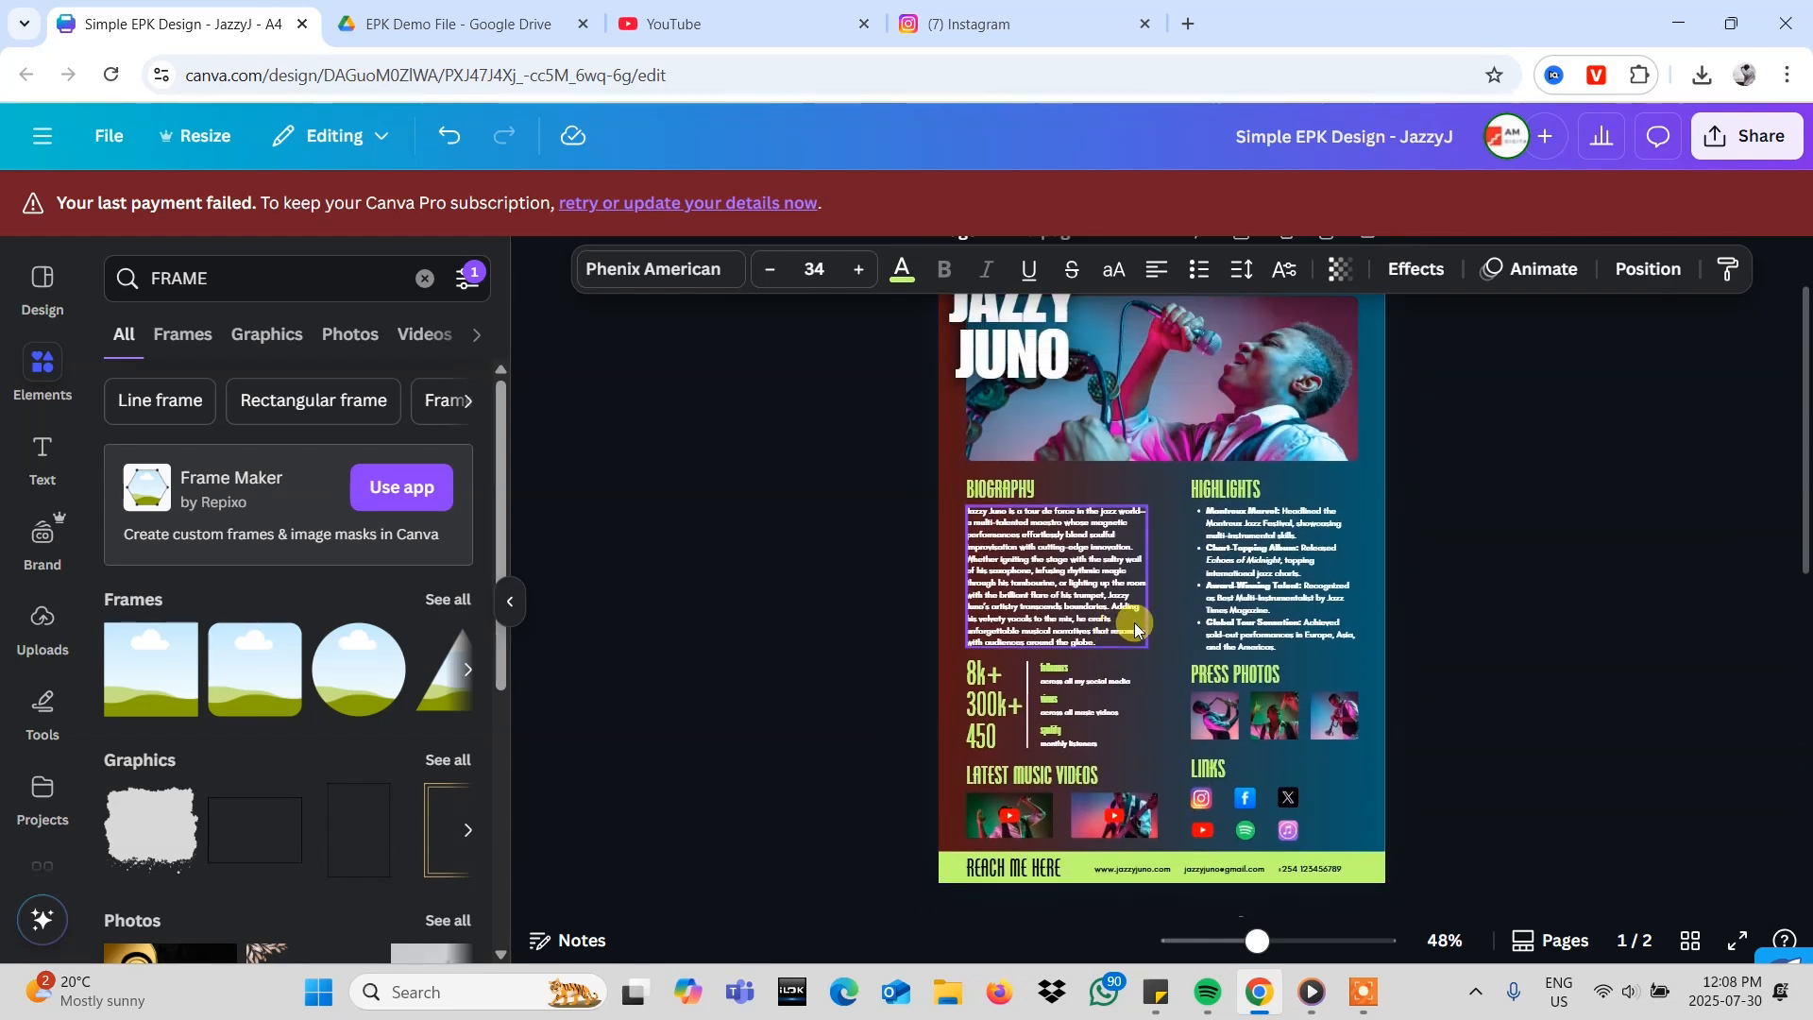
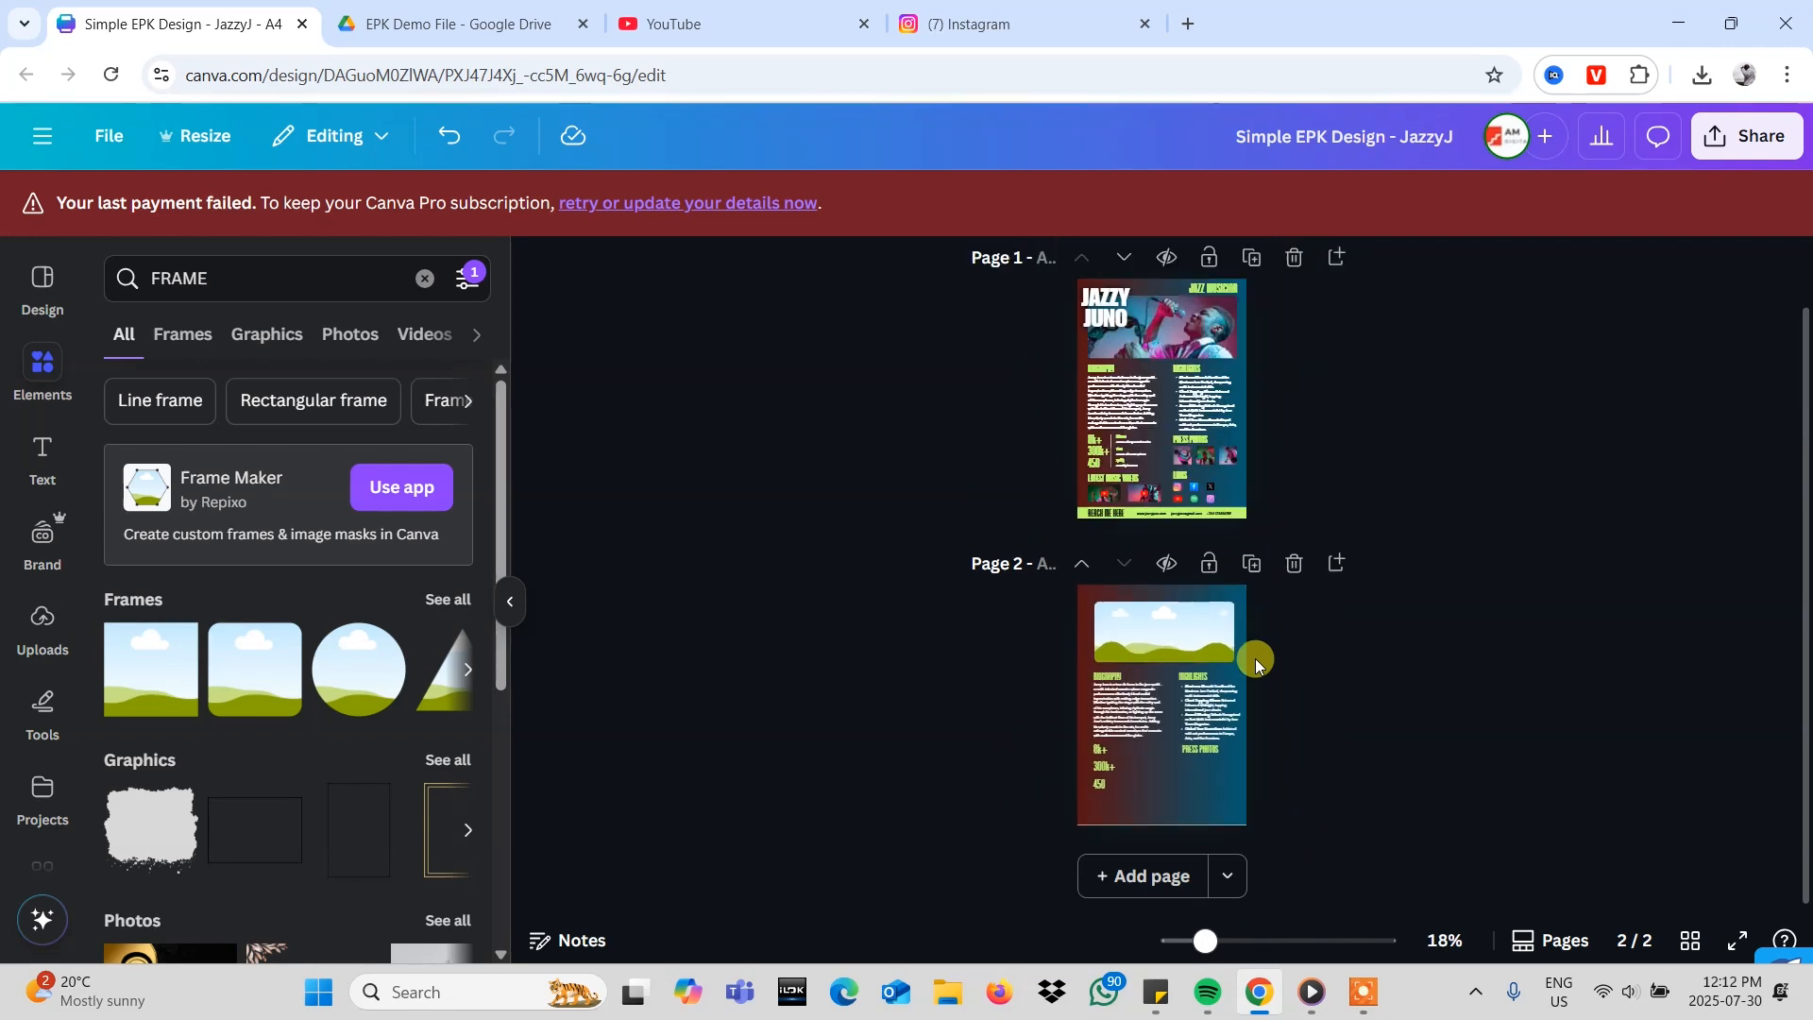
- Duplicate page 2's "HIGHLIGHTS" heading and place the copy above the right end of the header photo frame
{"action": "scroll", "coordinate": [1256, 659], "scroll_direction": "up", "scroll_amount": 4, "text": "ctrl"}
{"action": "scroll", "coordinate": [1255, 659], "scroll_direction": "up", "scroll_amount": 1}
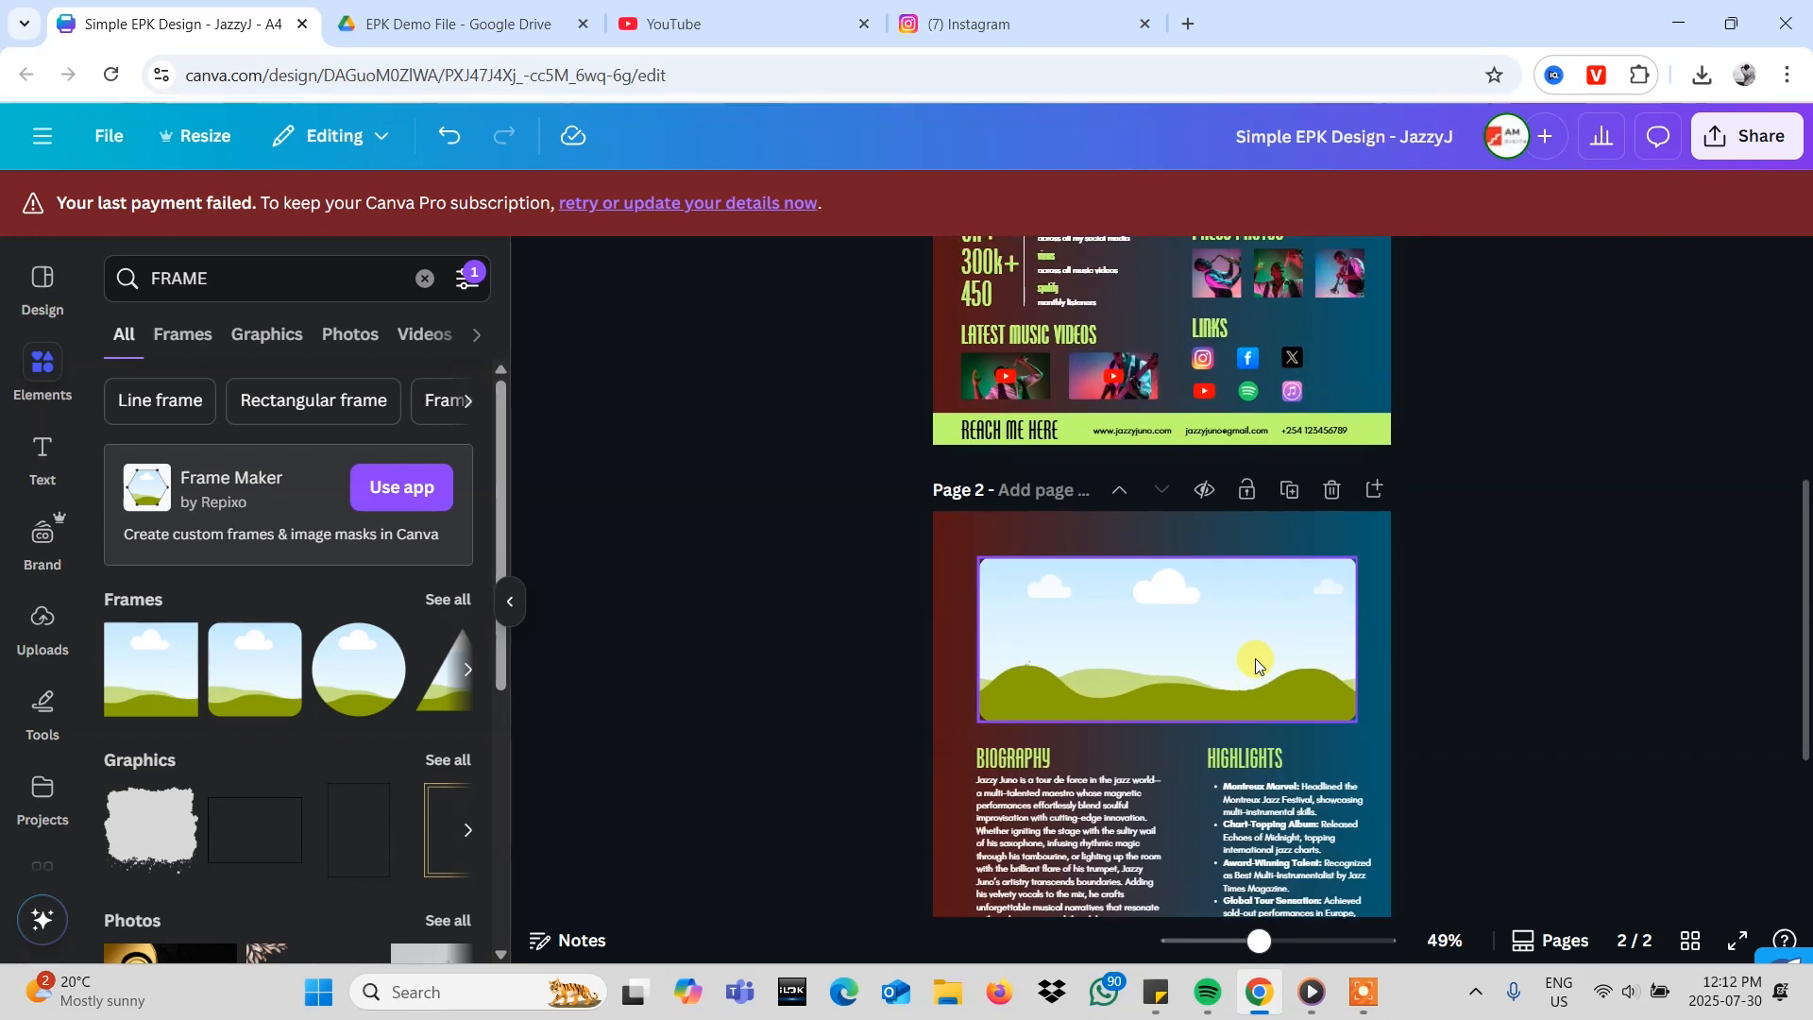
{"action": "scroll", "coordinate": [1255, 659], "scroll_direction": "up", "scroll_amount": 1, "text": "ctrl"}
{"action": "scroll", "coordinate": [1255, 659], "scroll_direction": "up", "scroll_amount": 5}
{"action": "scroll", "coordinate": [1256, 659], "scroll_direction": "up", "scroll_amount": 3}
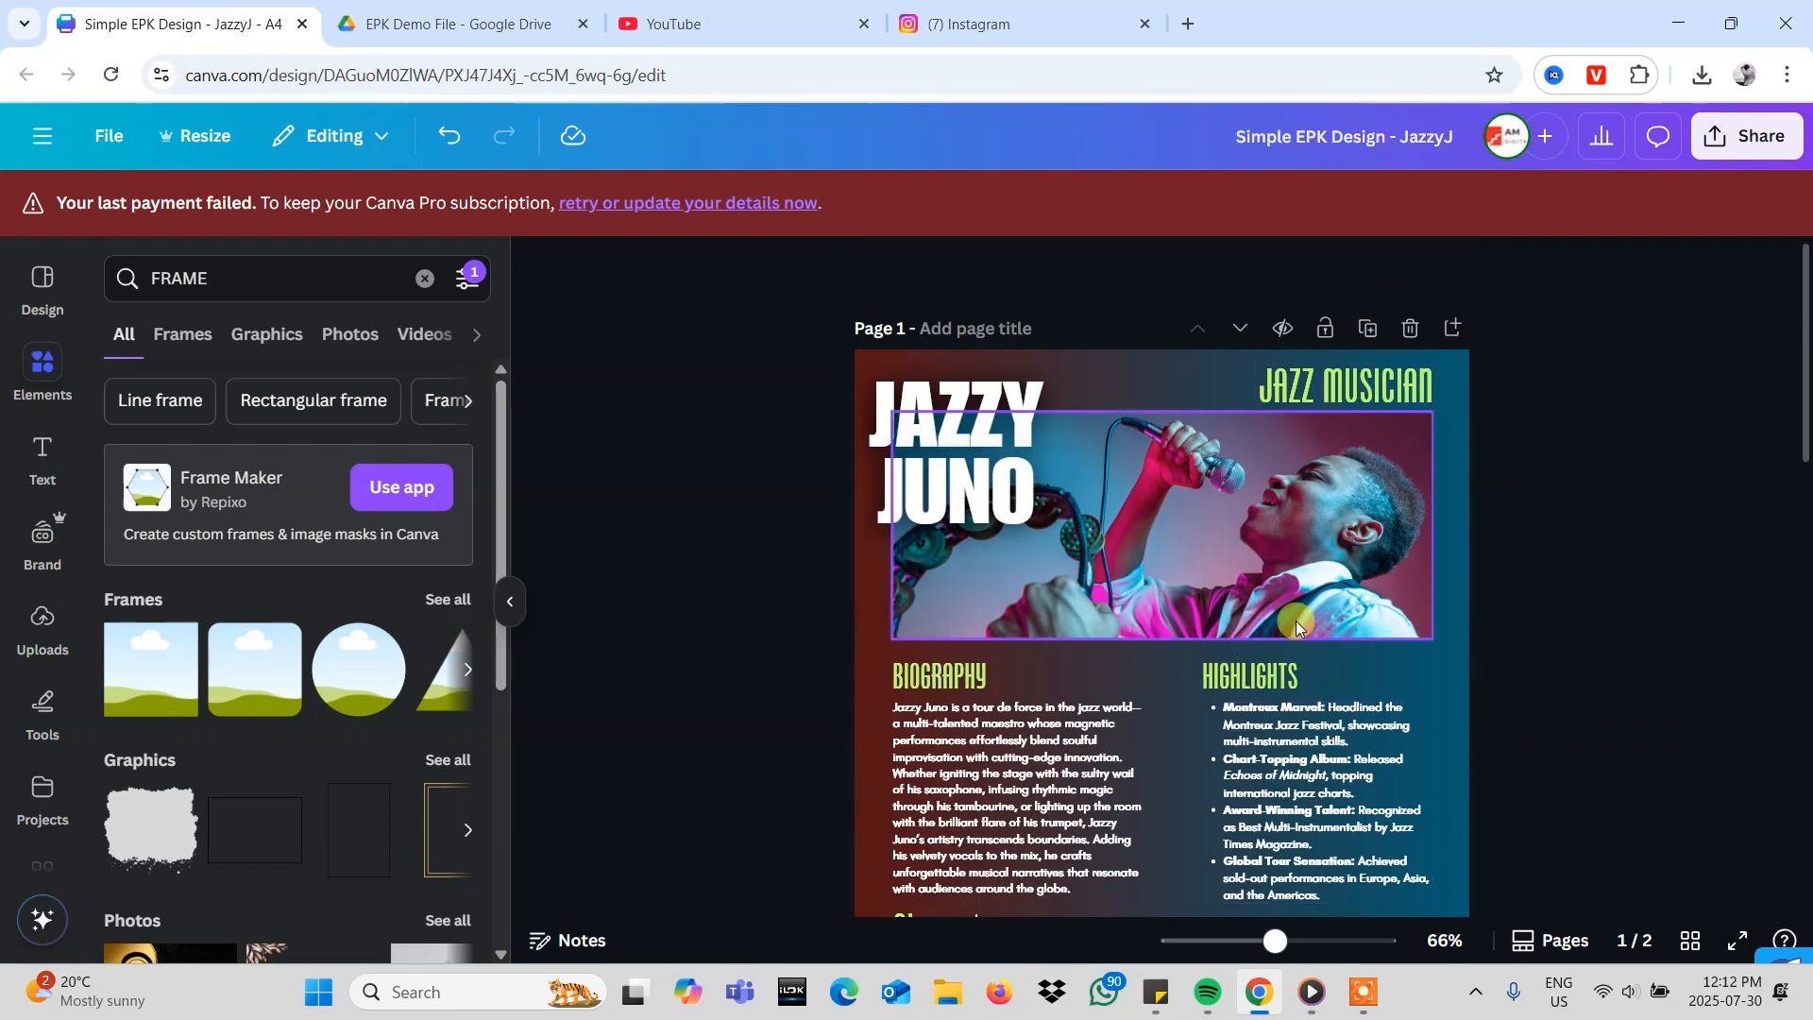
{"action": "scroll", "coordinate": [1296, 620], "scroll_direction": "down", "scroll_amount": 8}
{"action": "scroll", "coordinate": [1296, 621], "scroll_direction": "down", "scroll_amount": 2}
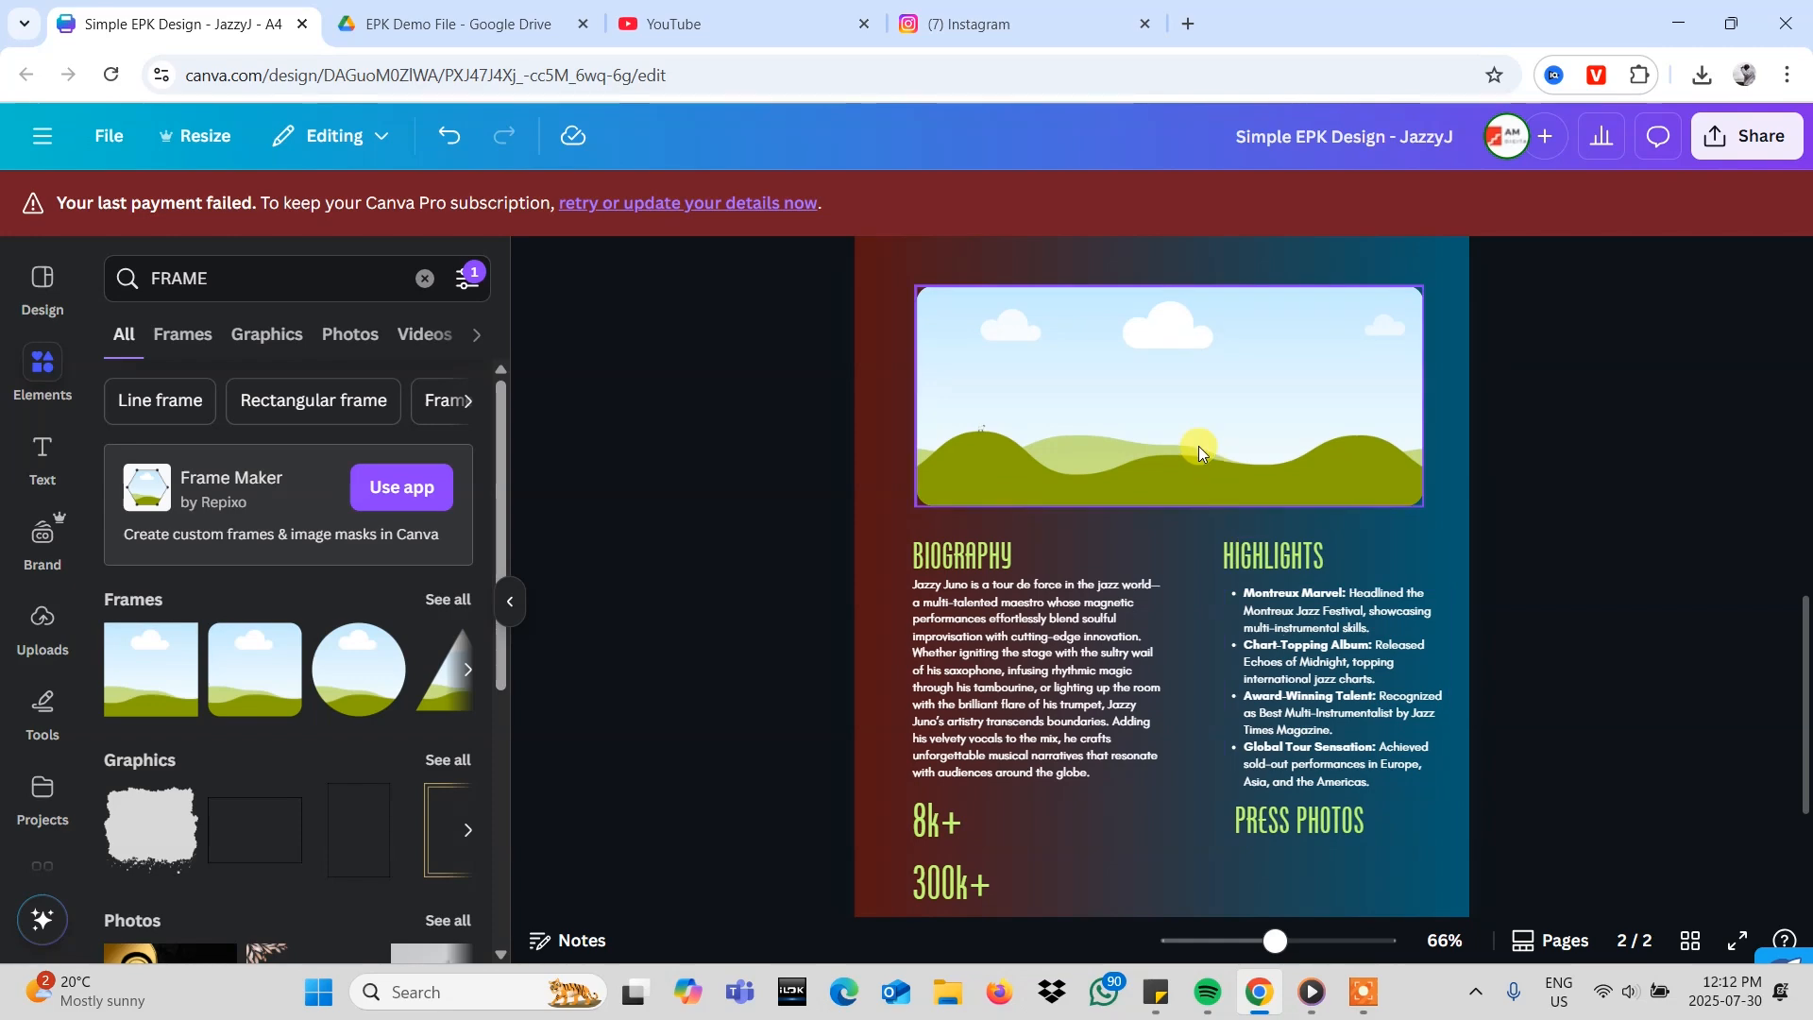
{"action": "scroll", "coordinate": [969, 578], "scroll_direction": "up", "scroll_amount": 10}
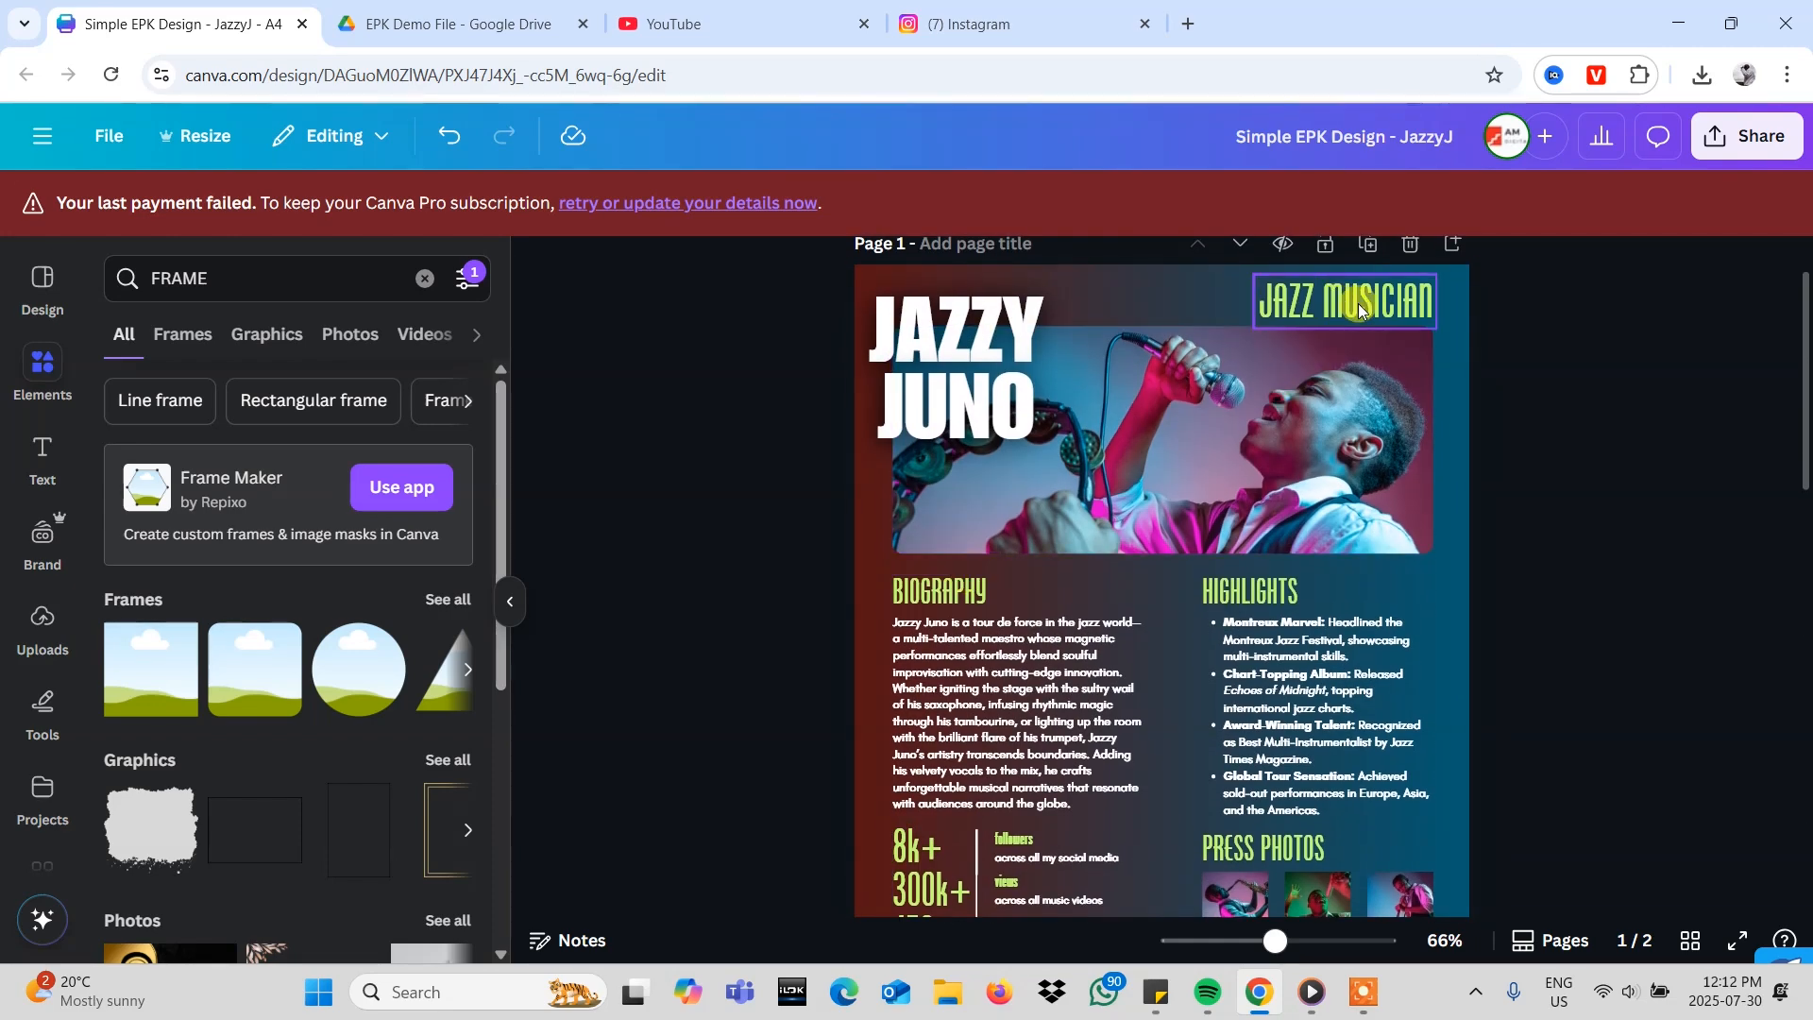
{"action": "scroll", "coordinate": [1311, 648], "scroll_direction": "down", "scroll_amount": 10}
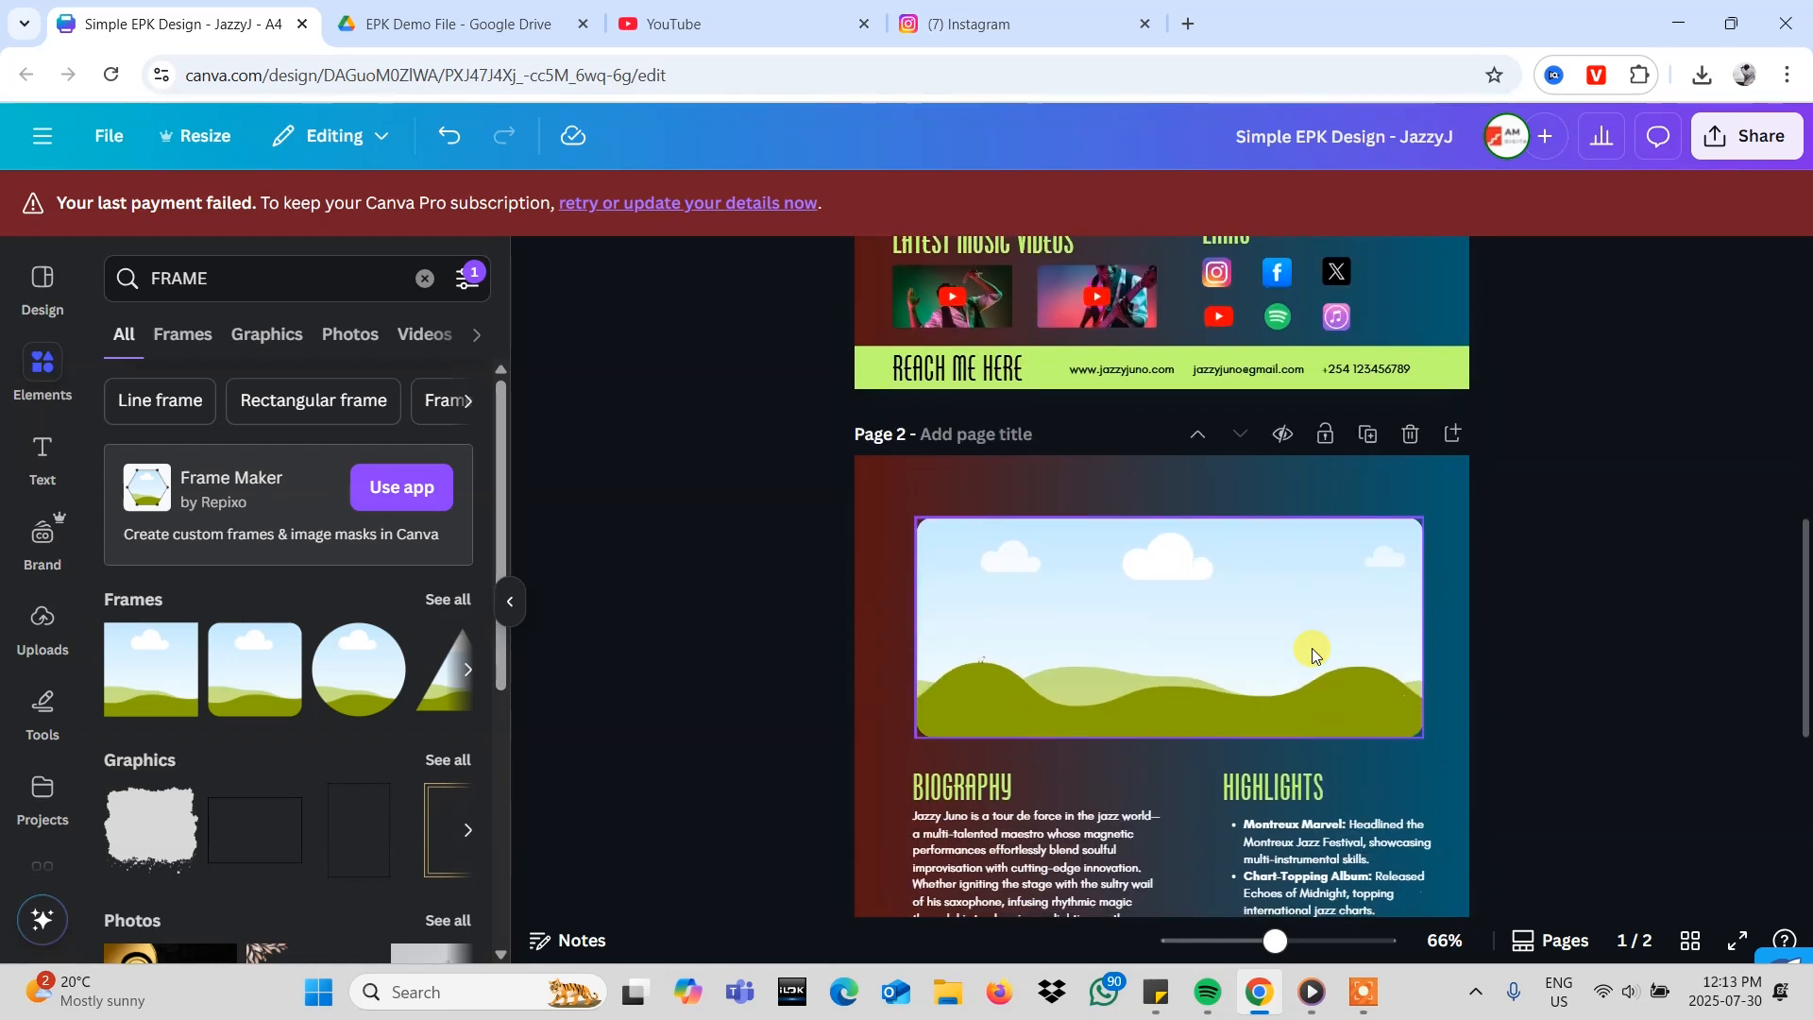
{"action": "left_click", "coordinate": [1269, 739]}
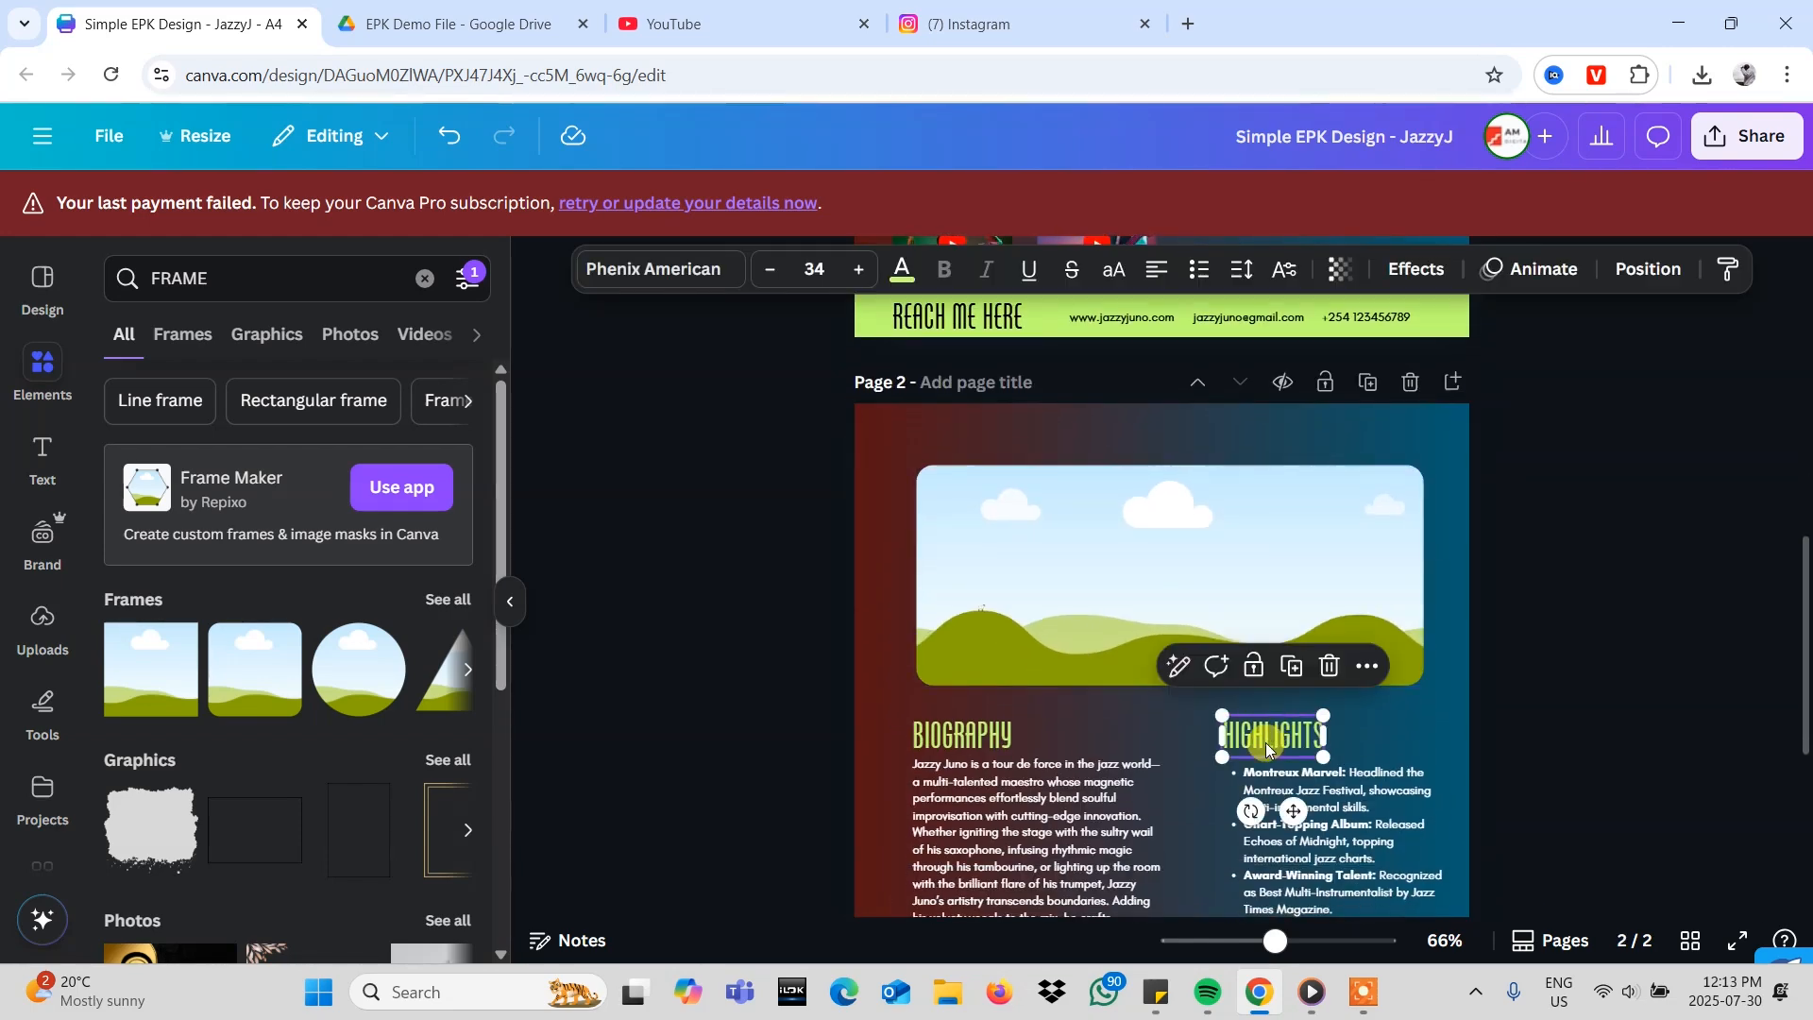
{"action": "left_click_drag", "start_coordinate": [1267, 742], "coordinate": [1360, 436]}
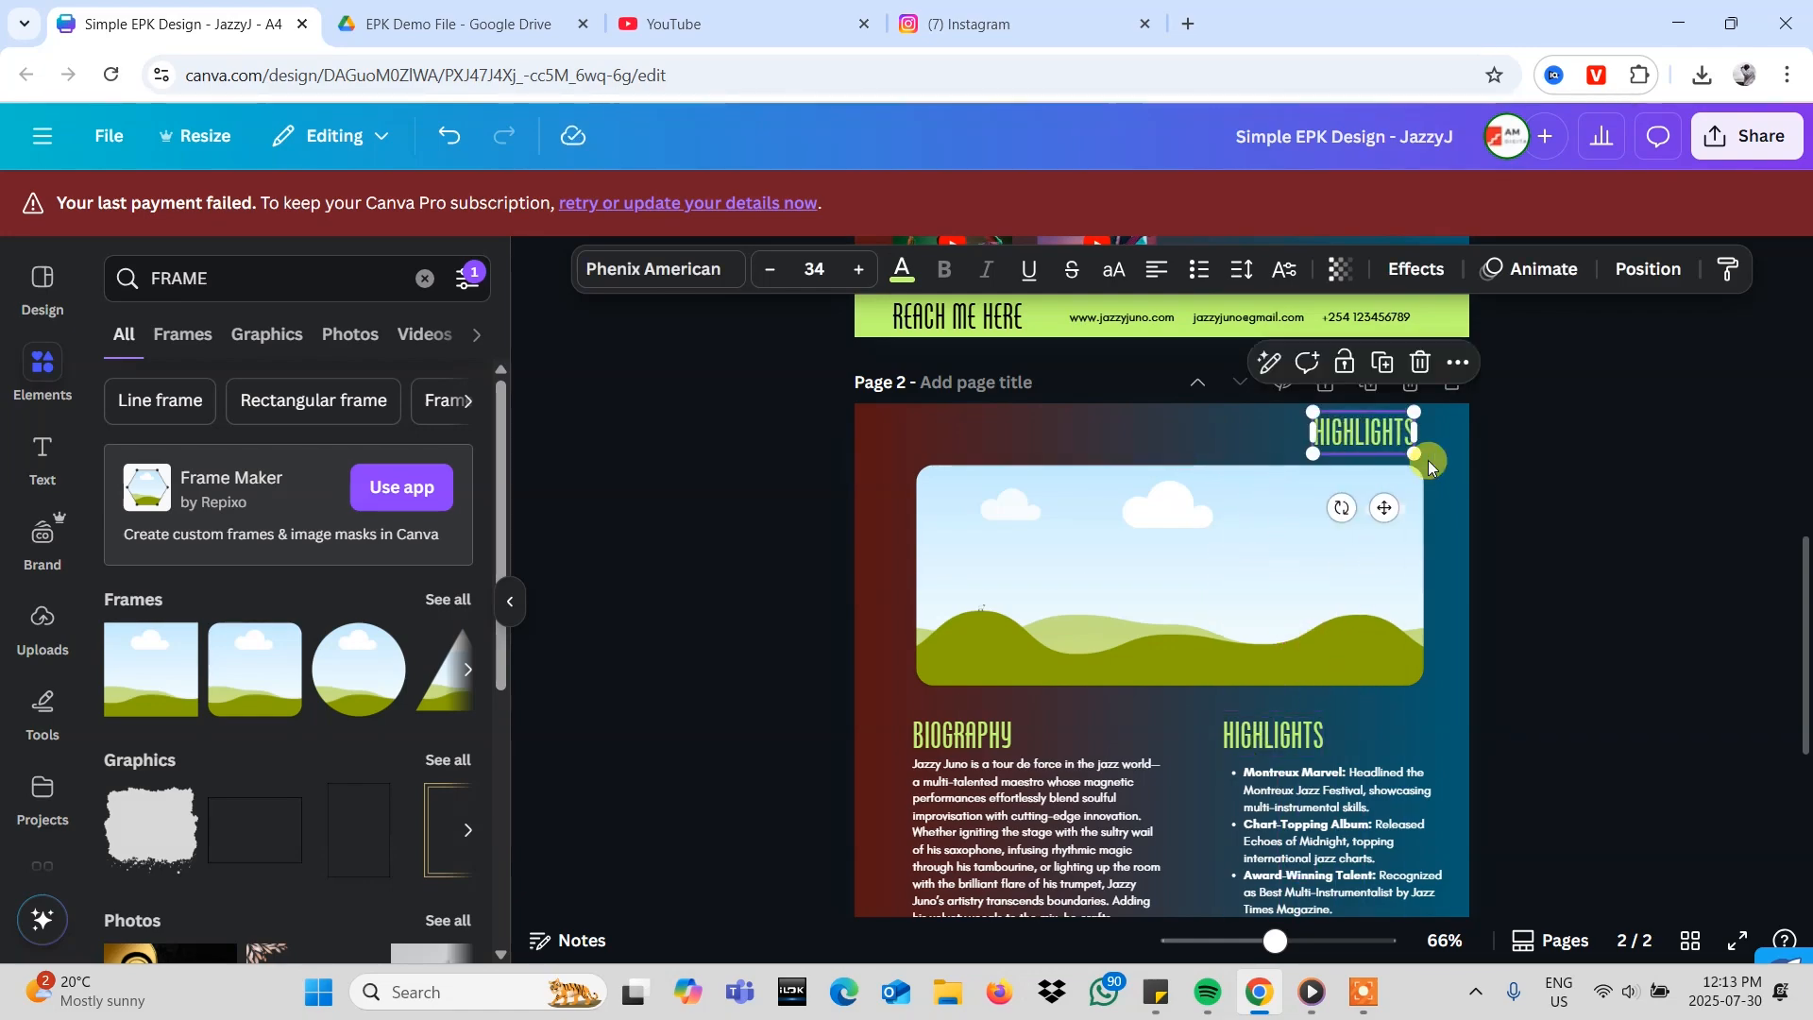
- Try "HIP HOP ARTIST" and "RAPPER" as the text of the copied heading above the photo frame
{"action": "scroll", "coordinate": [1461, 466], "scroll_direction": "up", "scroll_amount": 10}
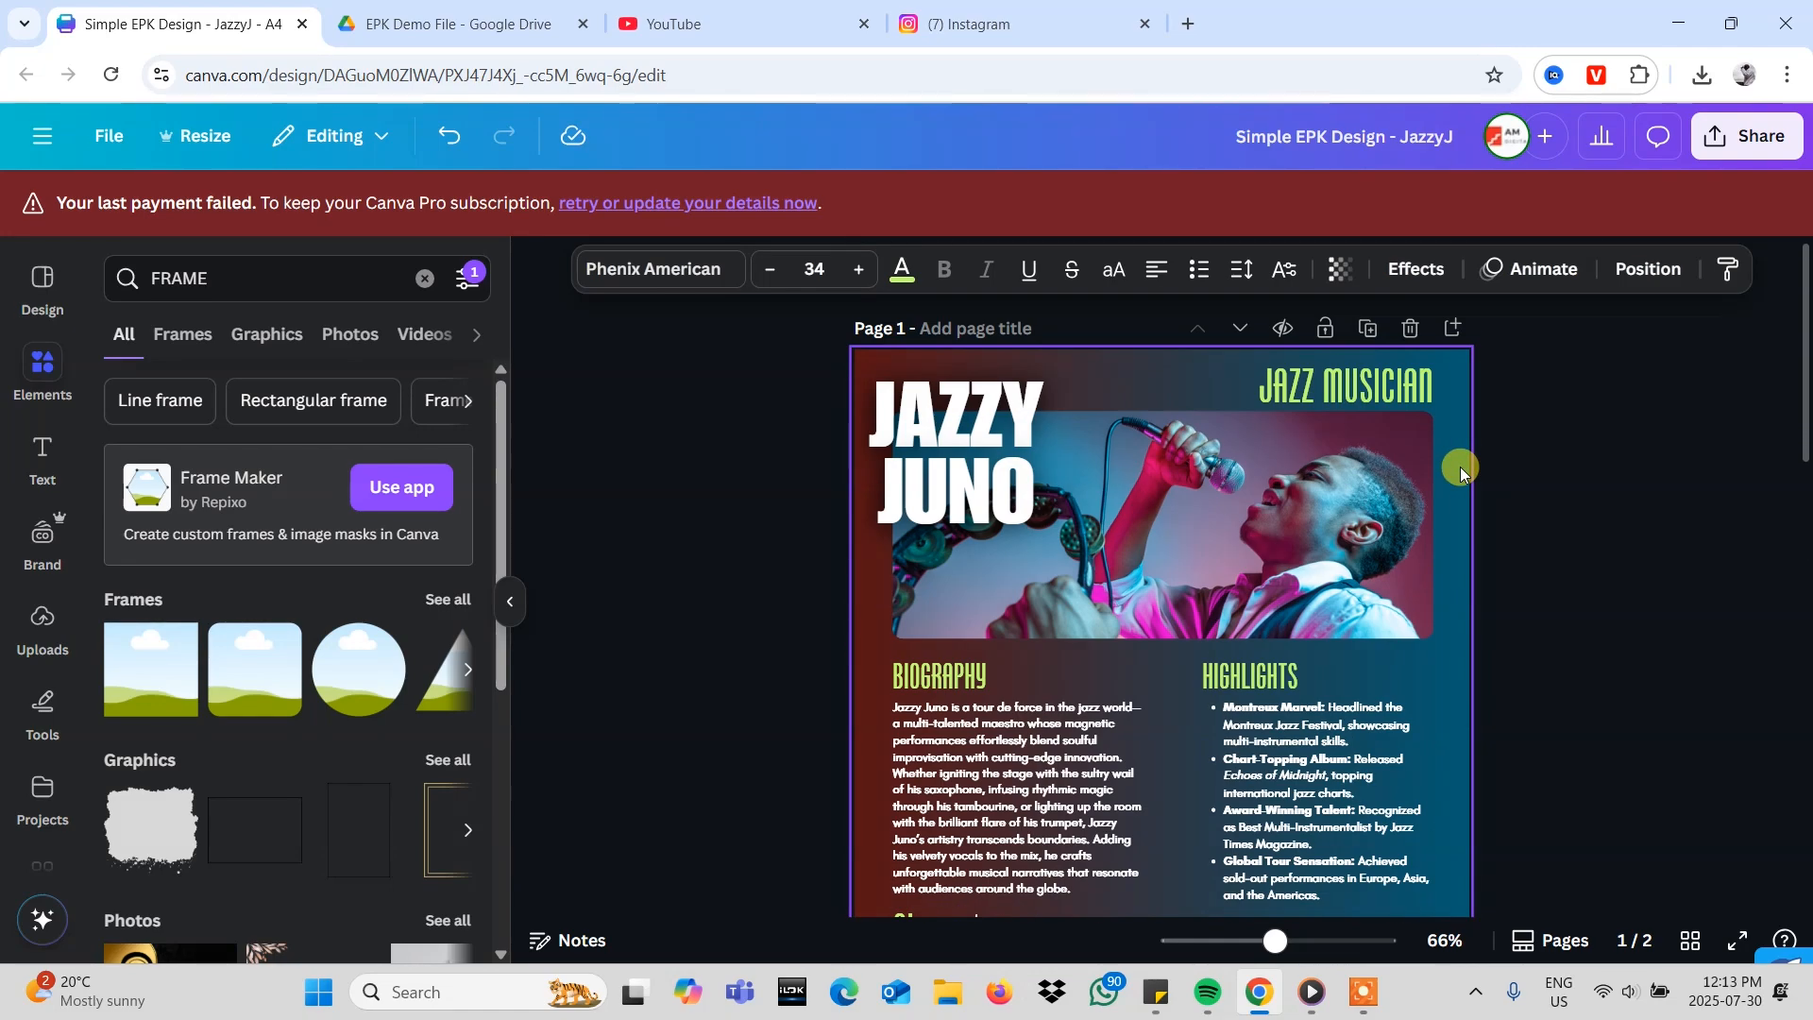
{"action": "scroll", "coordinate": [1460, 467], "scroll_direction": "down", "scroll_amount": 10}
{"action": "double_click", "coordinate": [1350, 612]}
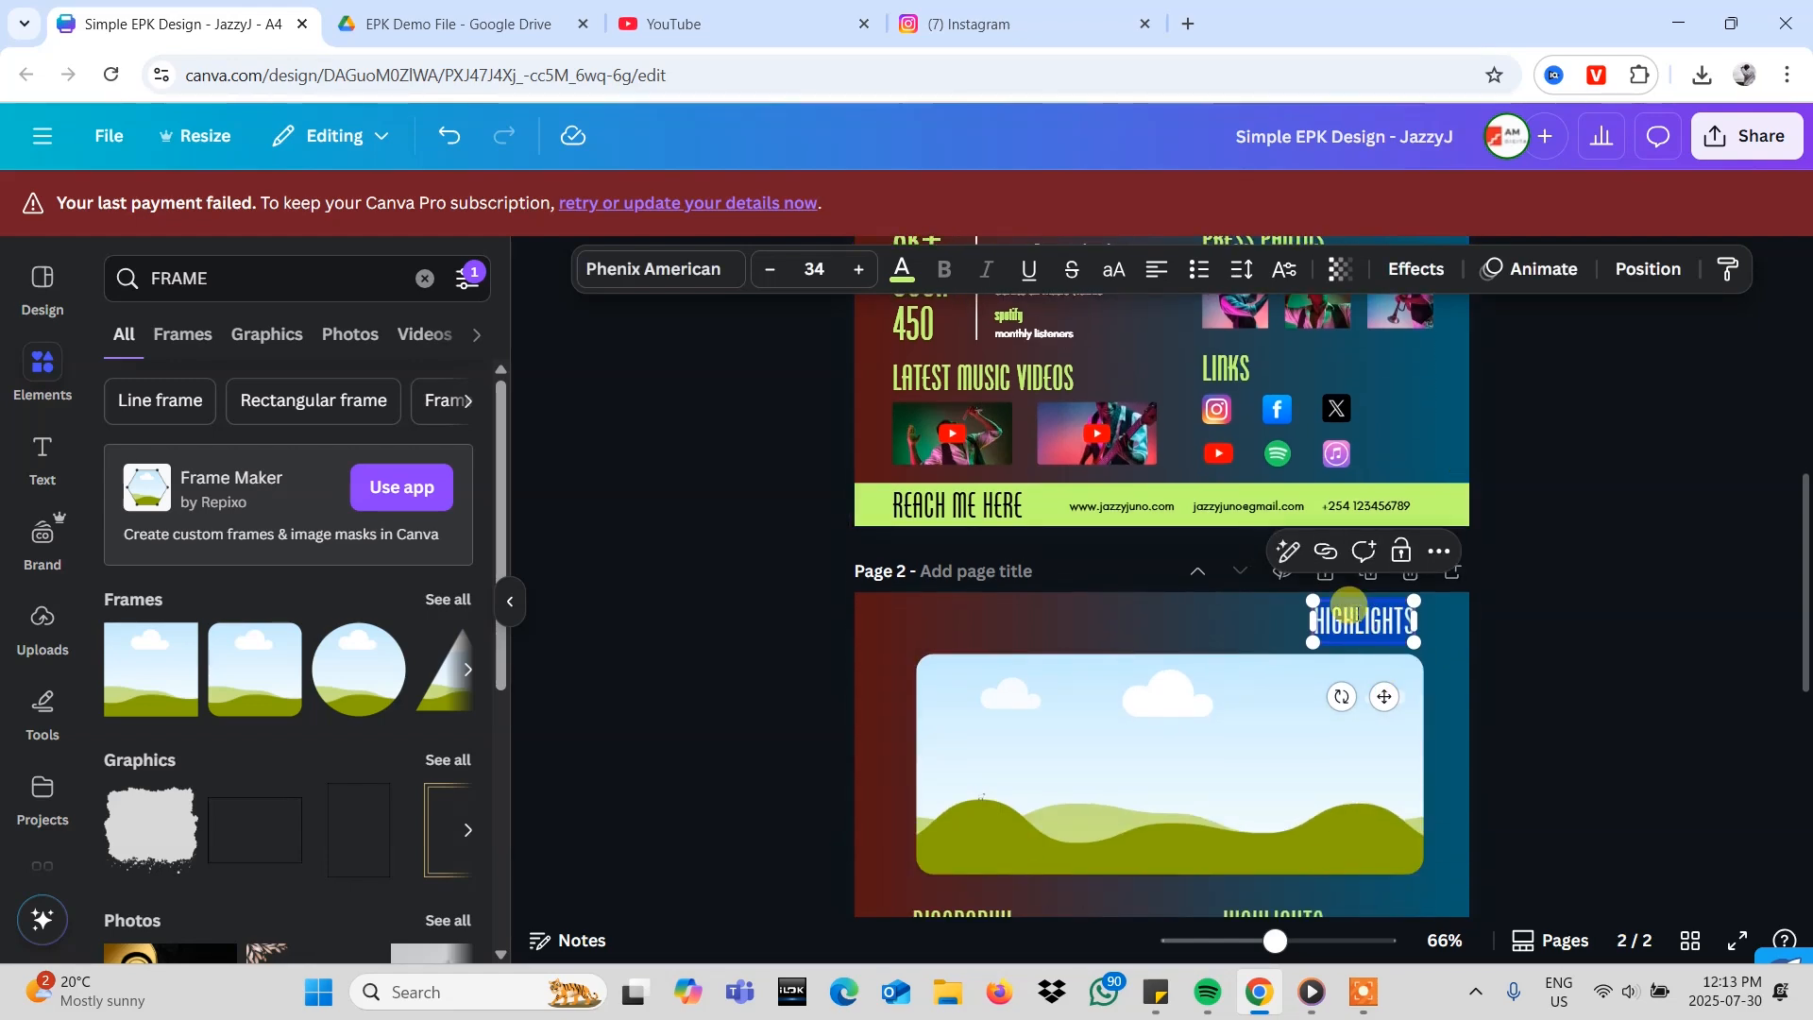
{"action": "type", "text": "HIP HOP"}
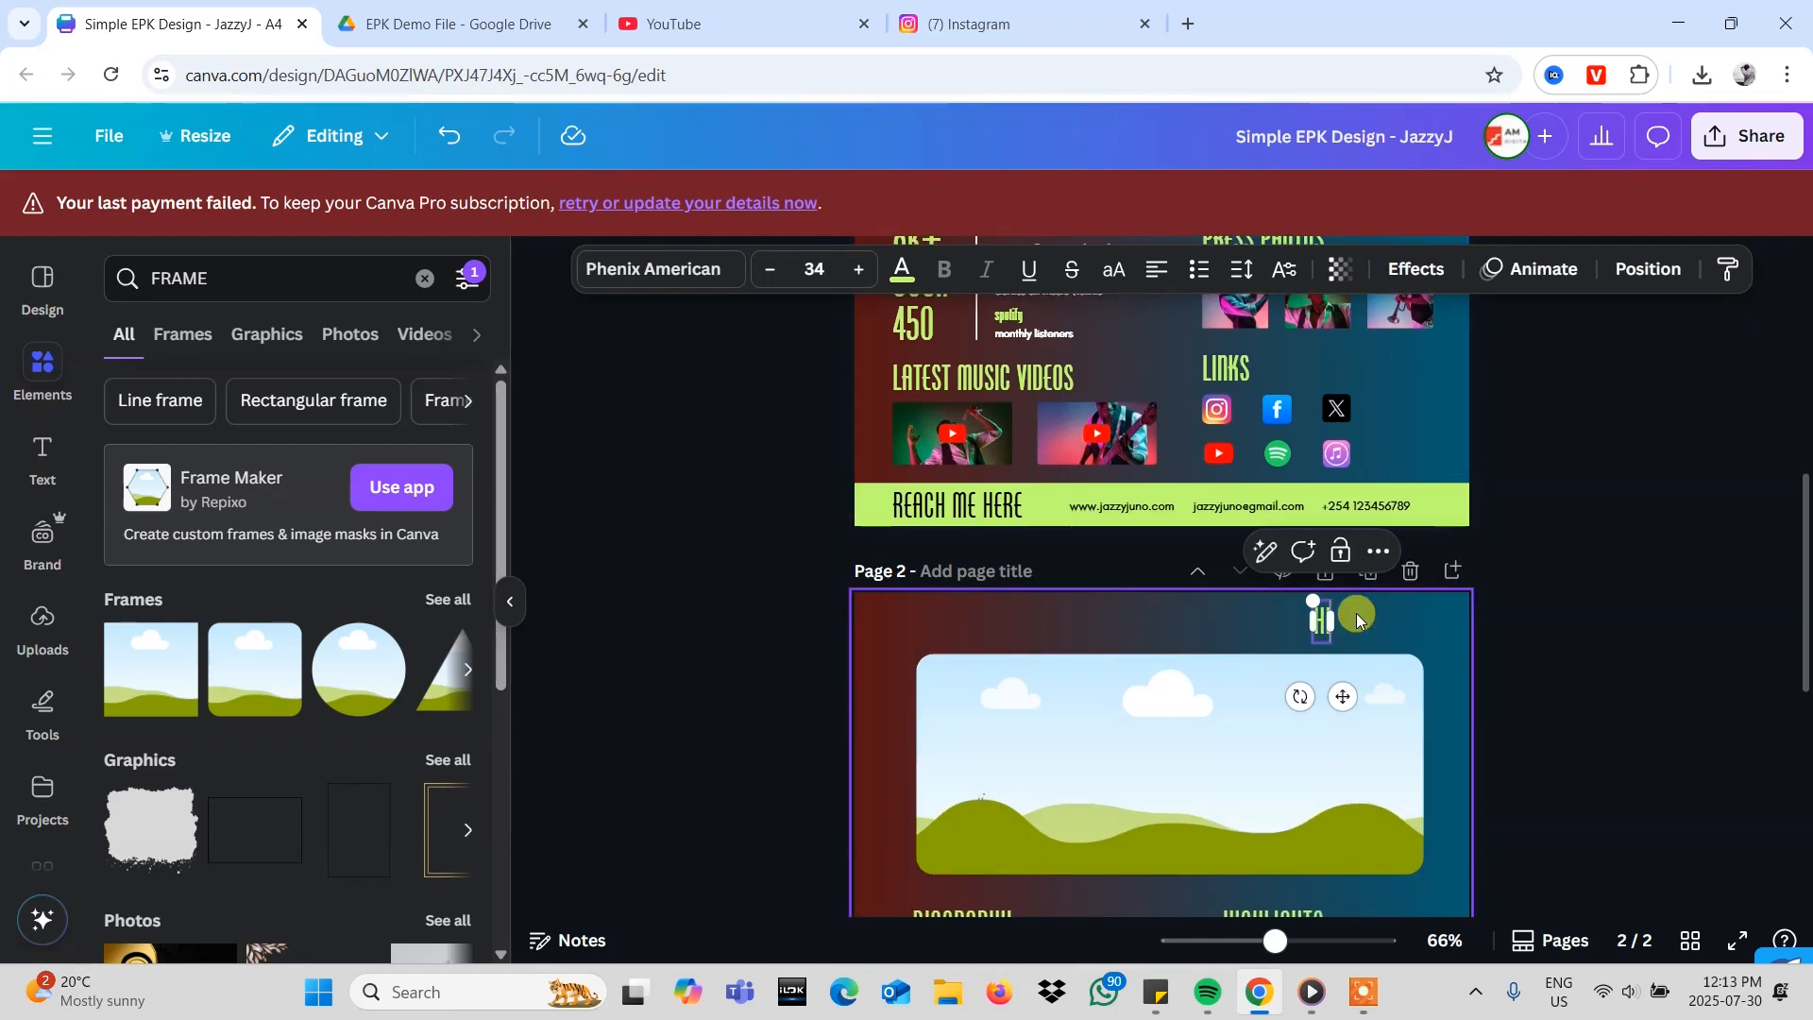
{"action": "type", "text": " ARTIST"}
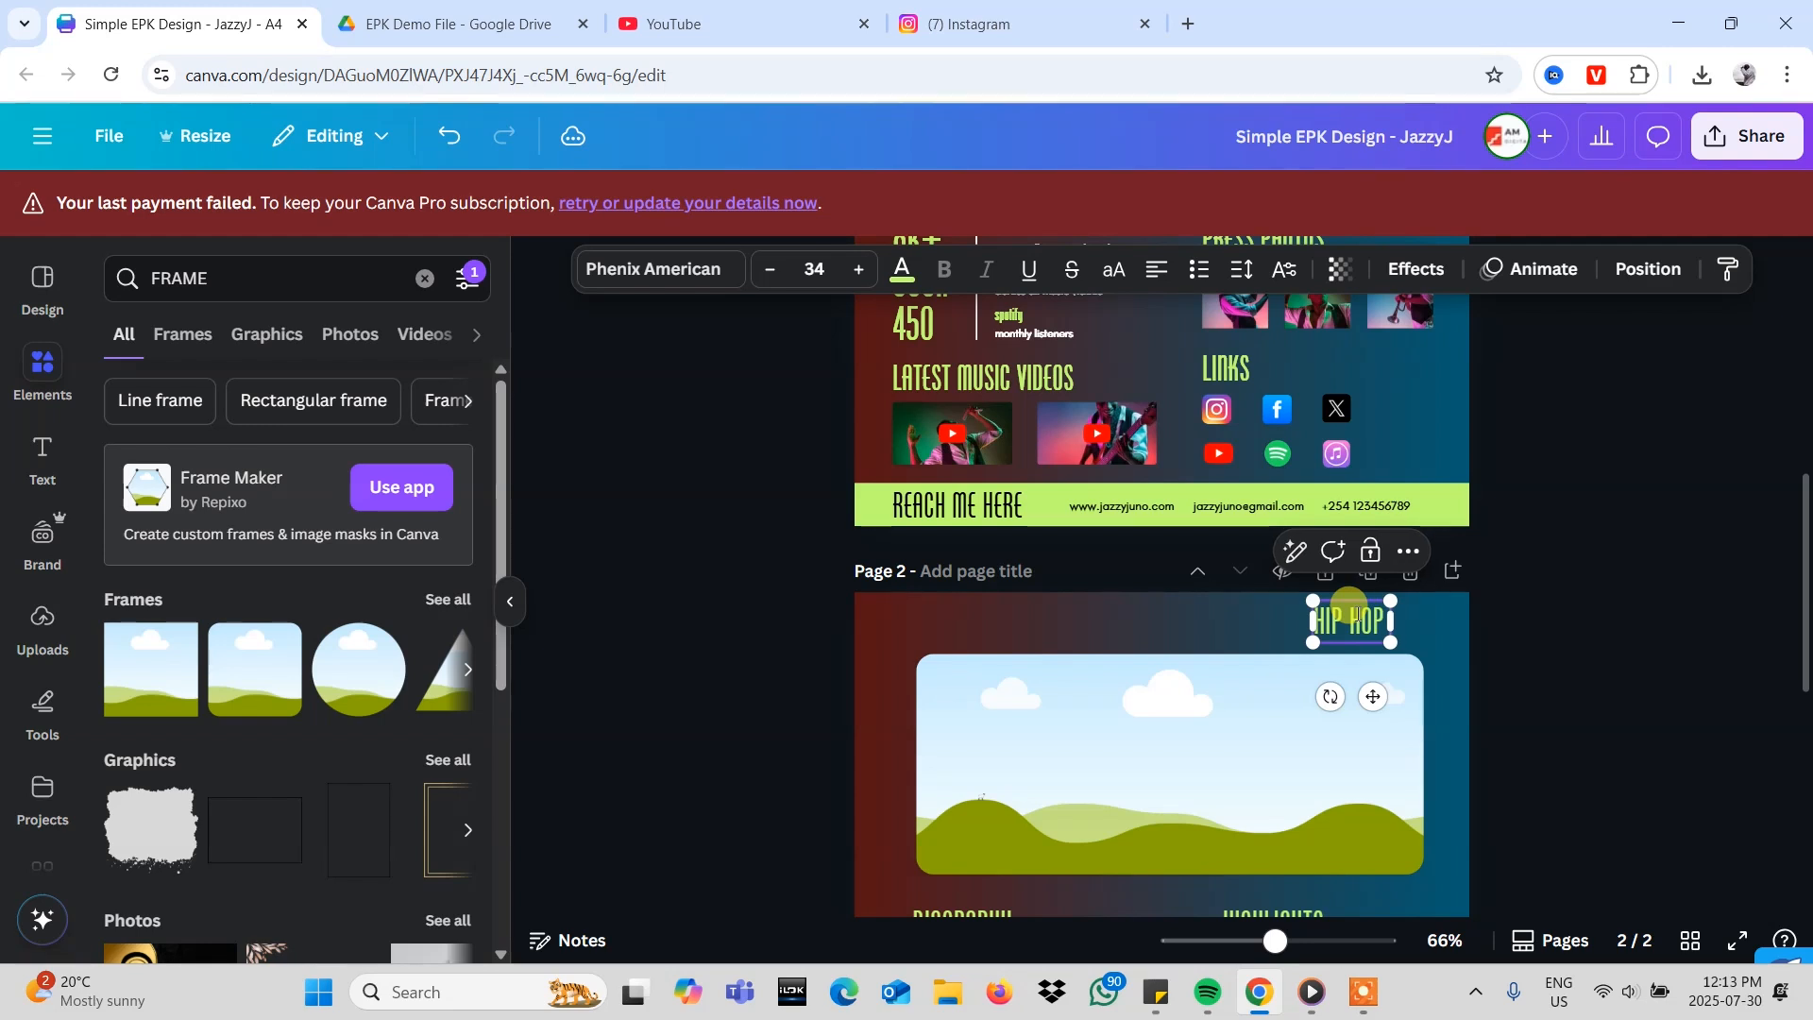
{"action": "key", "text": "ctrl+a"}
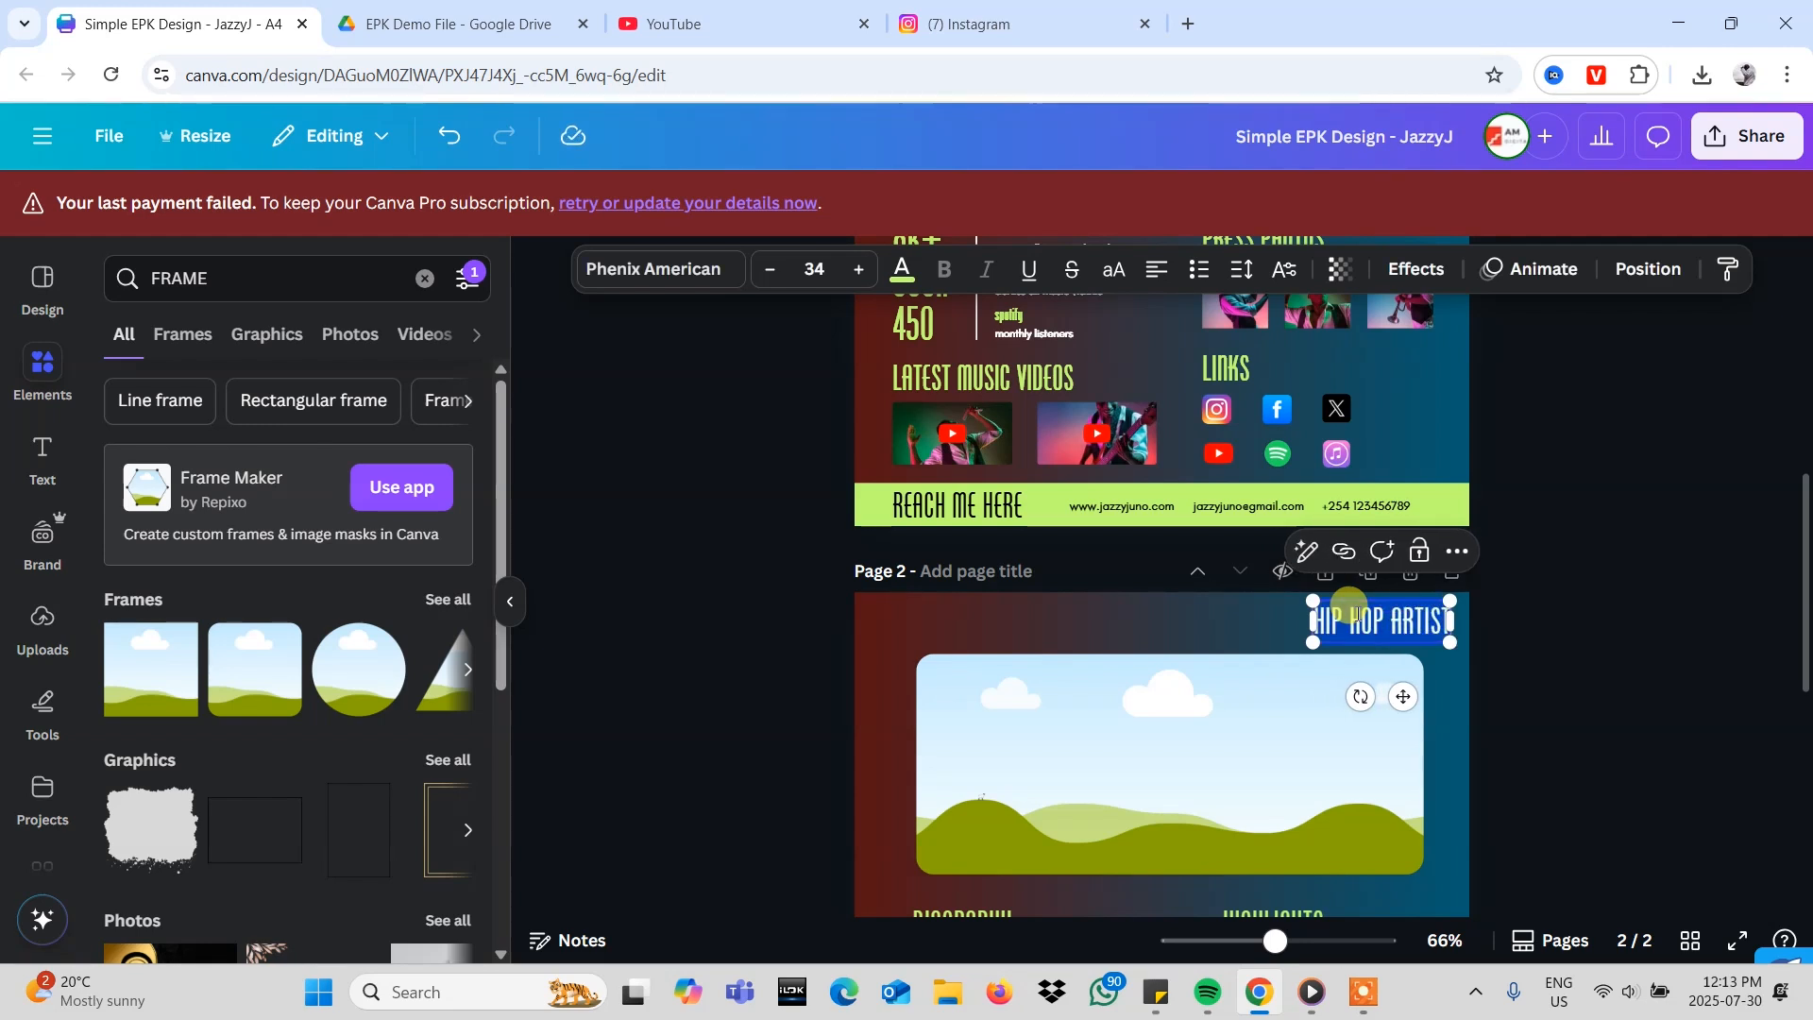
{"action": "type", "text": "RAPPER"}
{"action": "key", "text": "Return"}
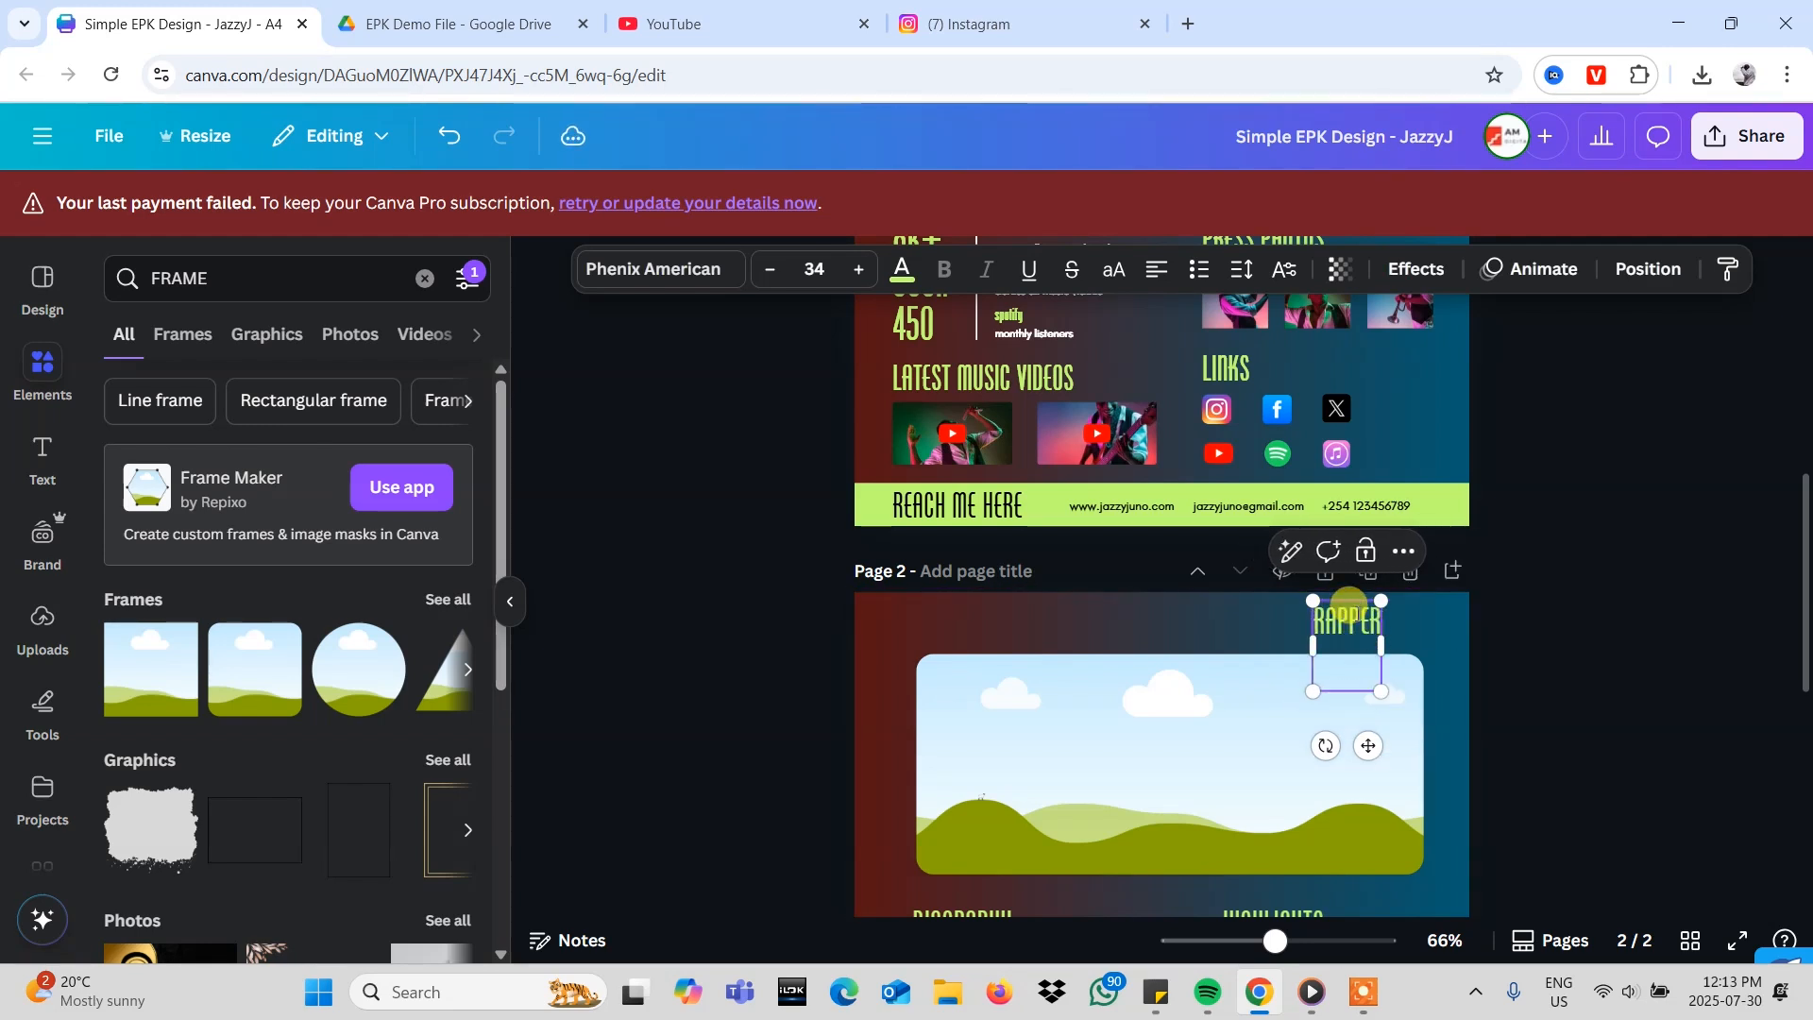
- Try "RNB ARTIST" and "CROONER" as alternative texts for the heading above the photo frame
{"action": "key", "text": "ctrl+a"}
{"action": "type", "text": "RN"}
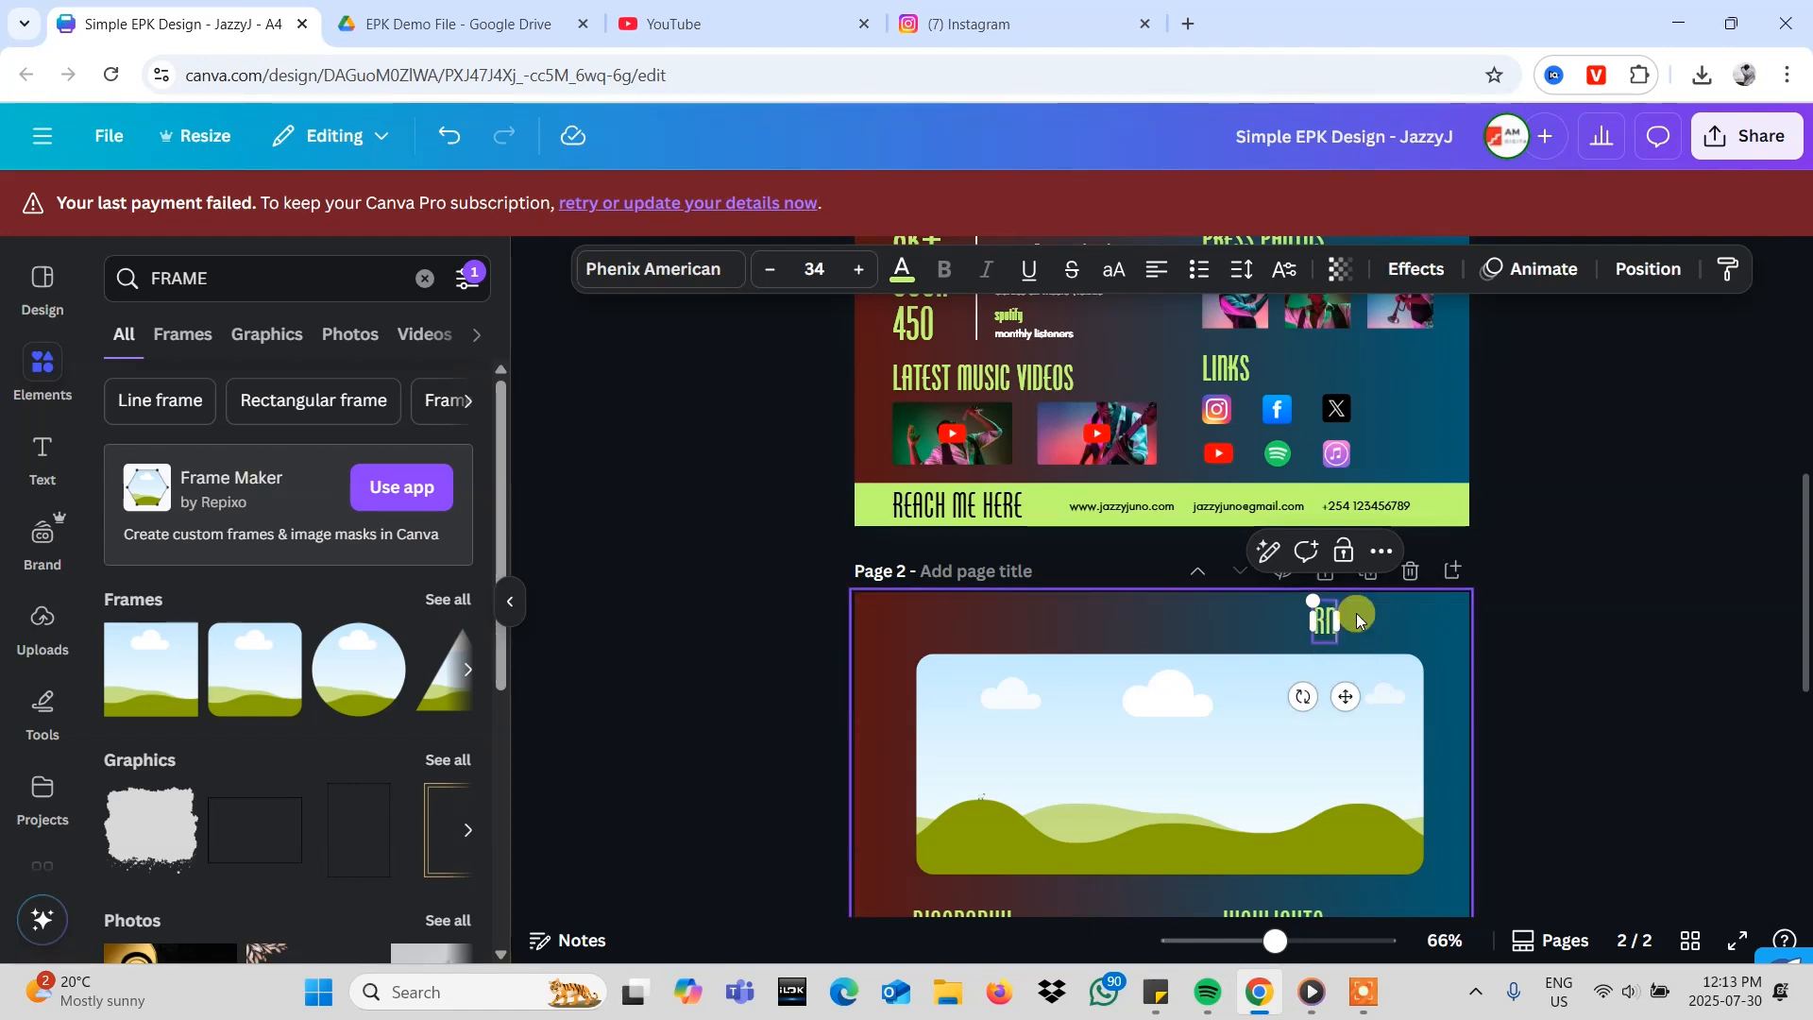
{"action": "type", "text": "B AR"}
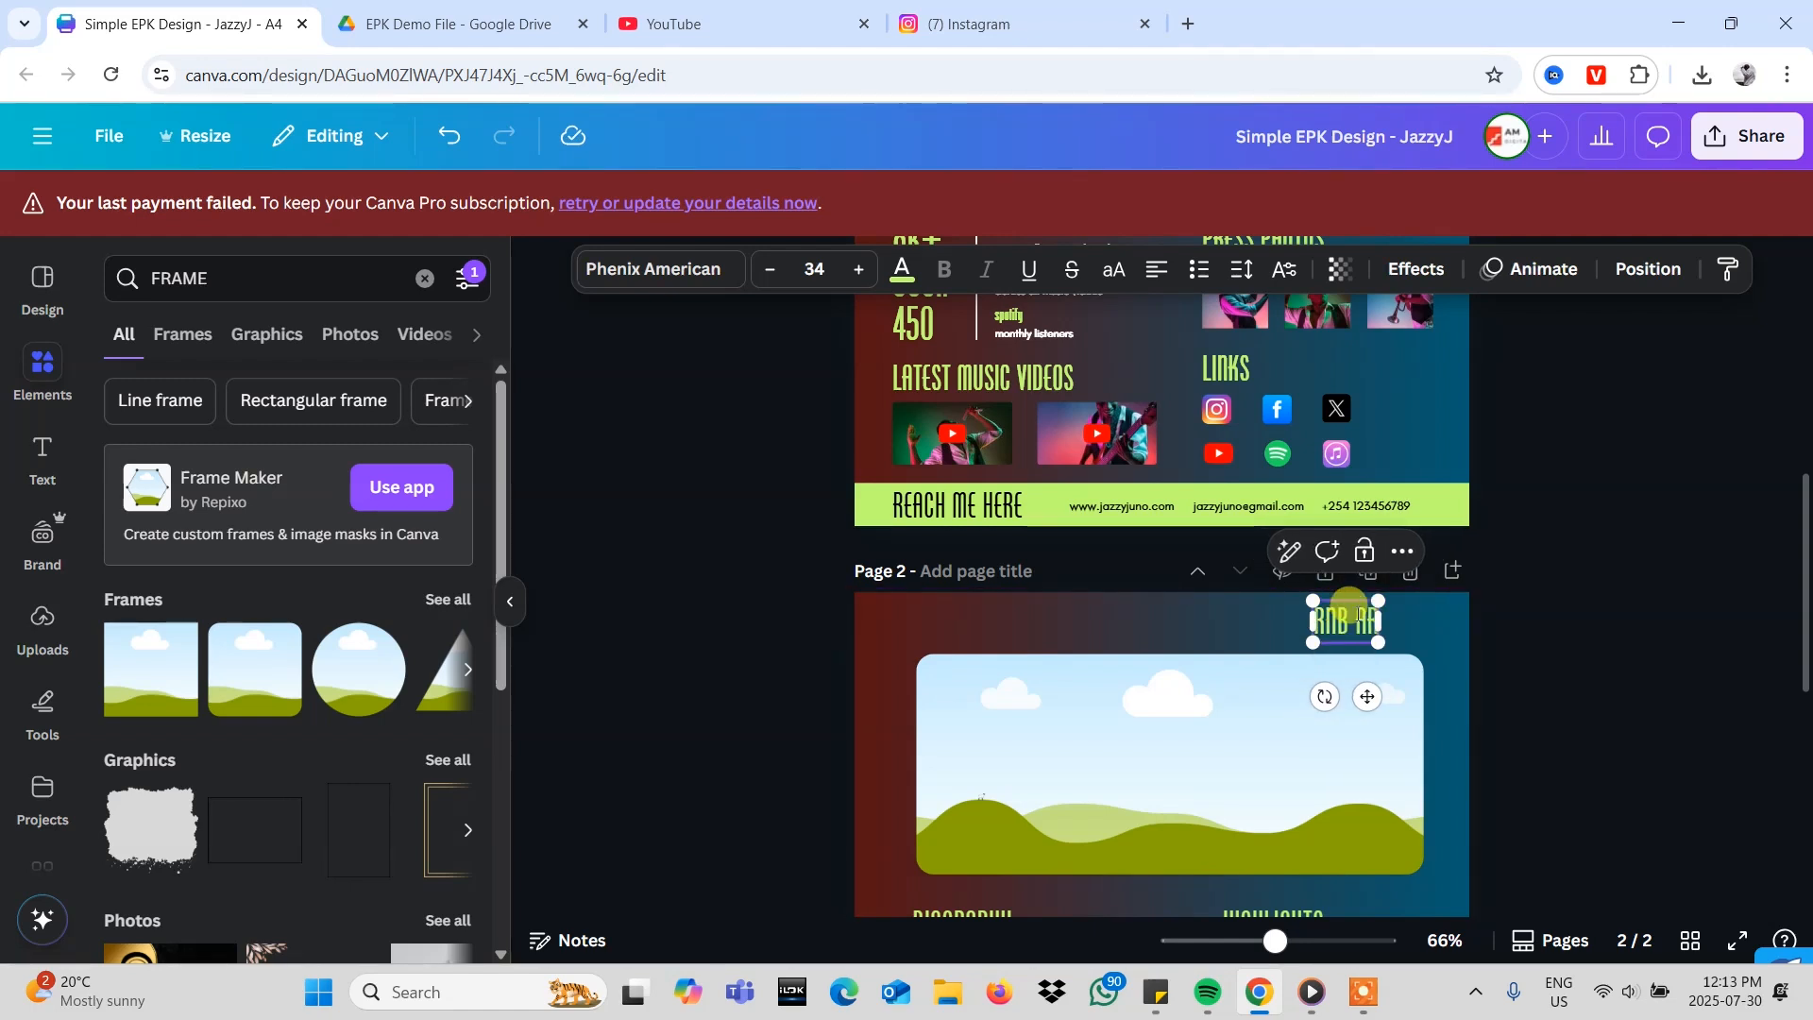
{"action": "type", "text": "TIST"}
{"action": "triple_click", "coordinate": [1356, 614]}
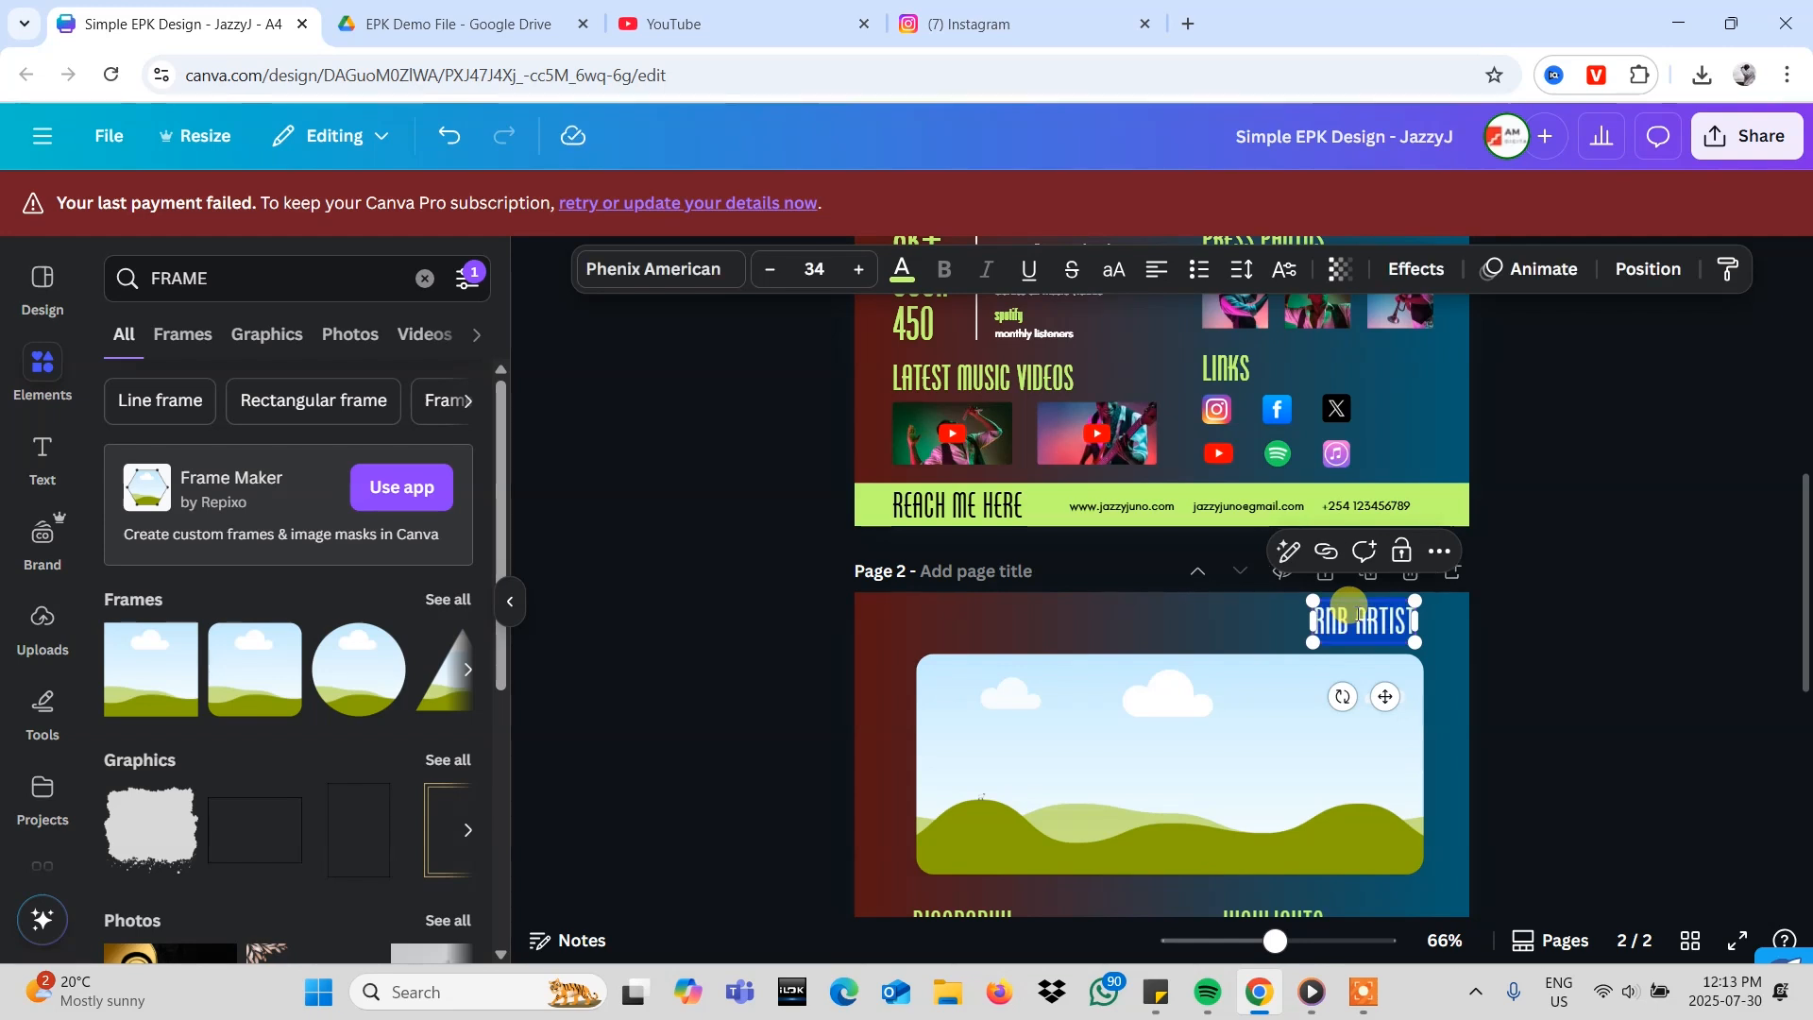
{"action": "key", "text": "BackSpace"}
{"action": "type", "text": "CROONER"}
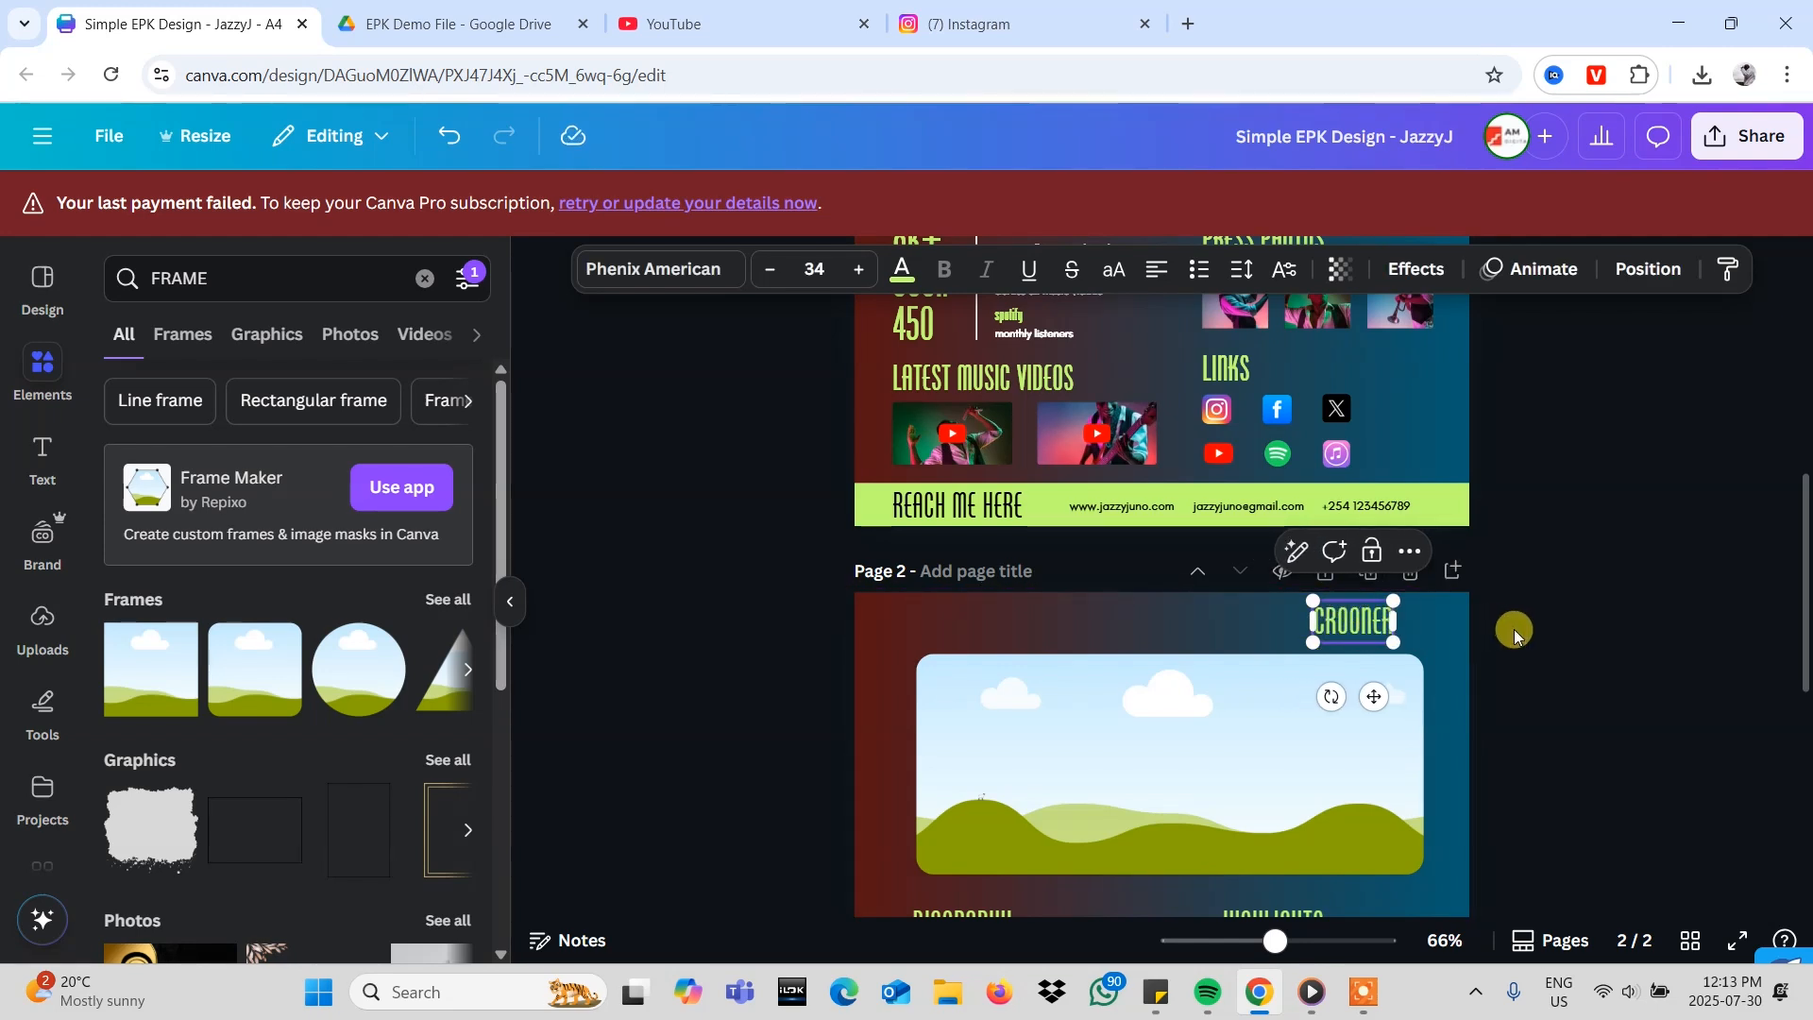
- Replace the upper heading's text with "JAZZ MUSICIAN" and align it with the photo frame's right edge
{"action": "key", "text": "ctrl+a"}
{"action": "key", "text": "BackSpace"}
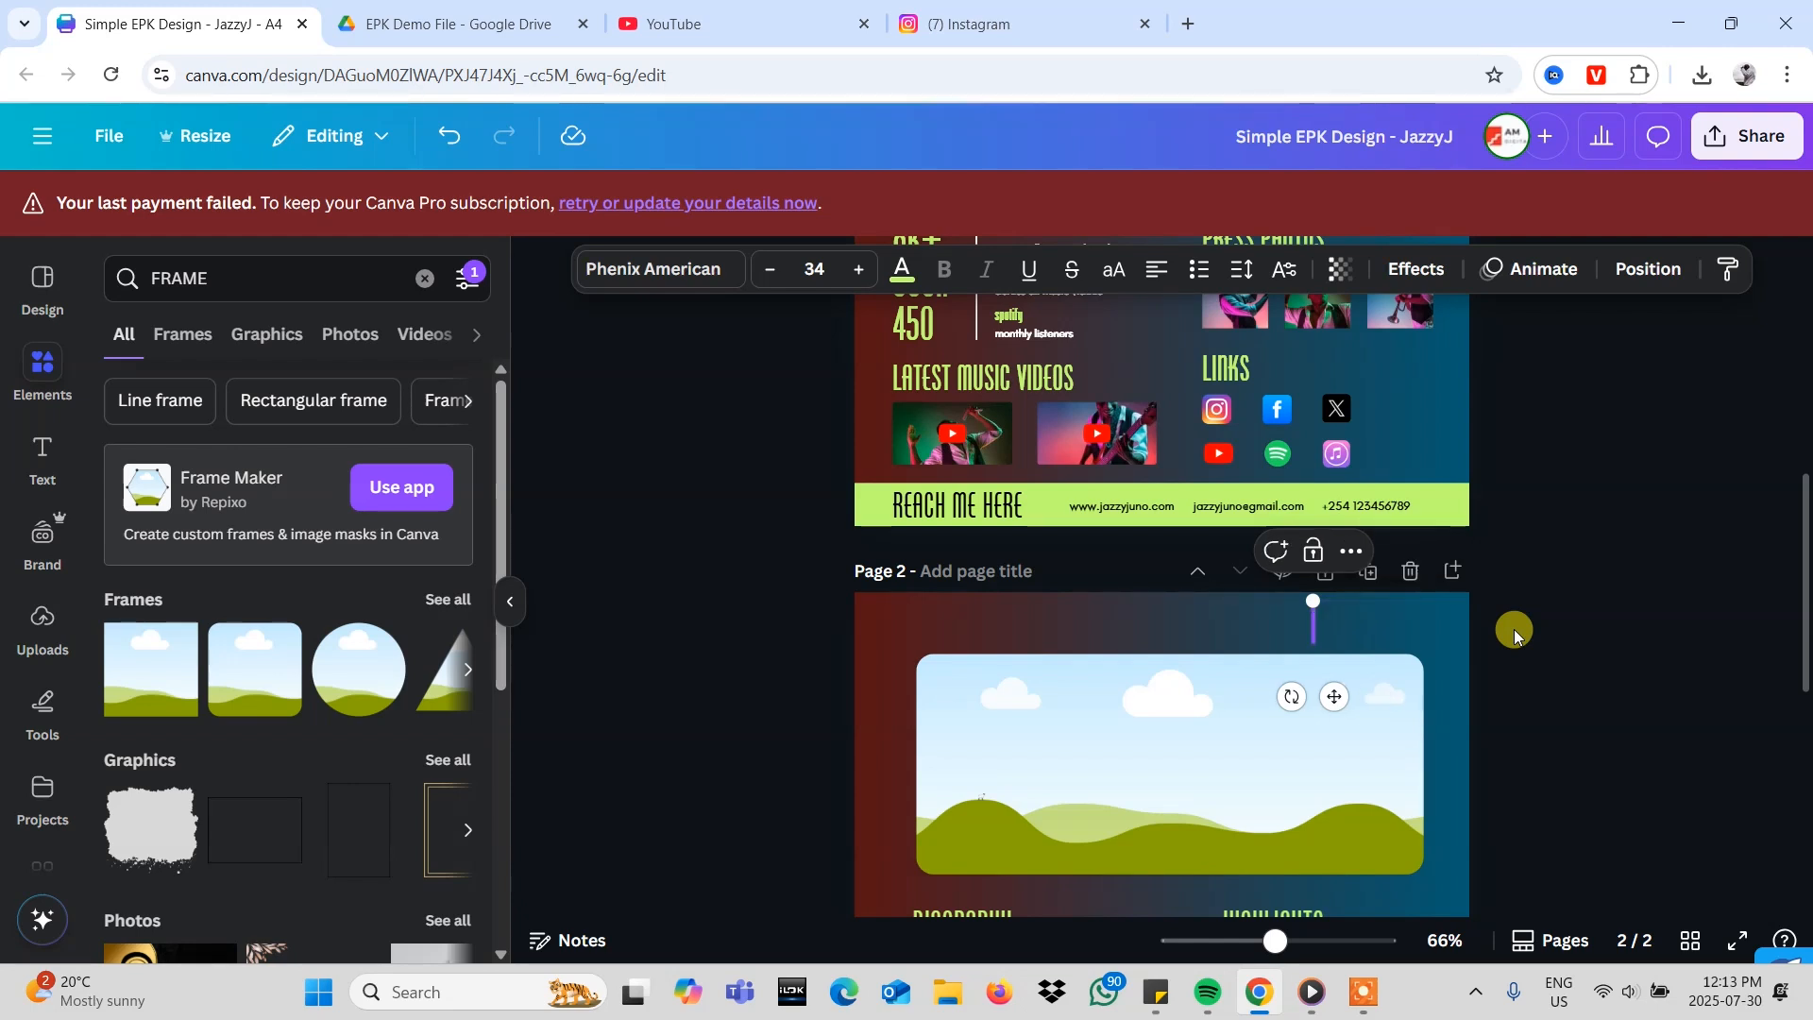
{"action": "type", "text": "JAZZ MUSICIAN"}
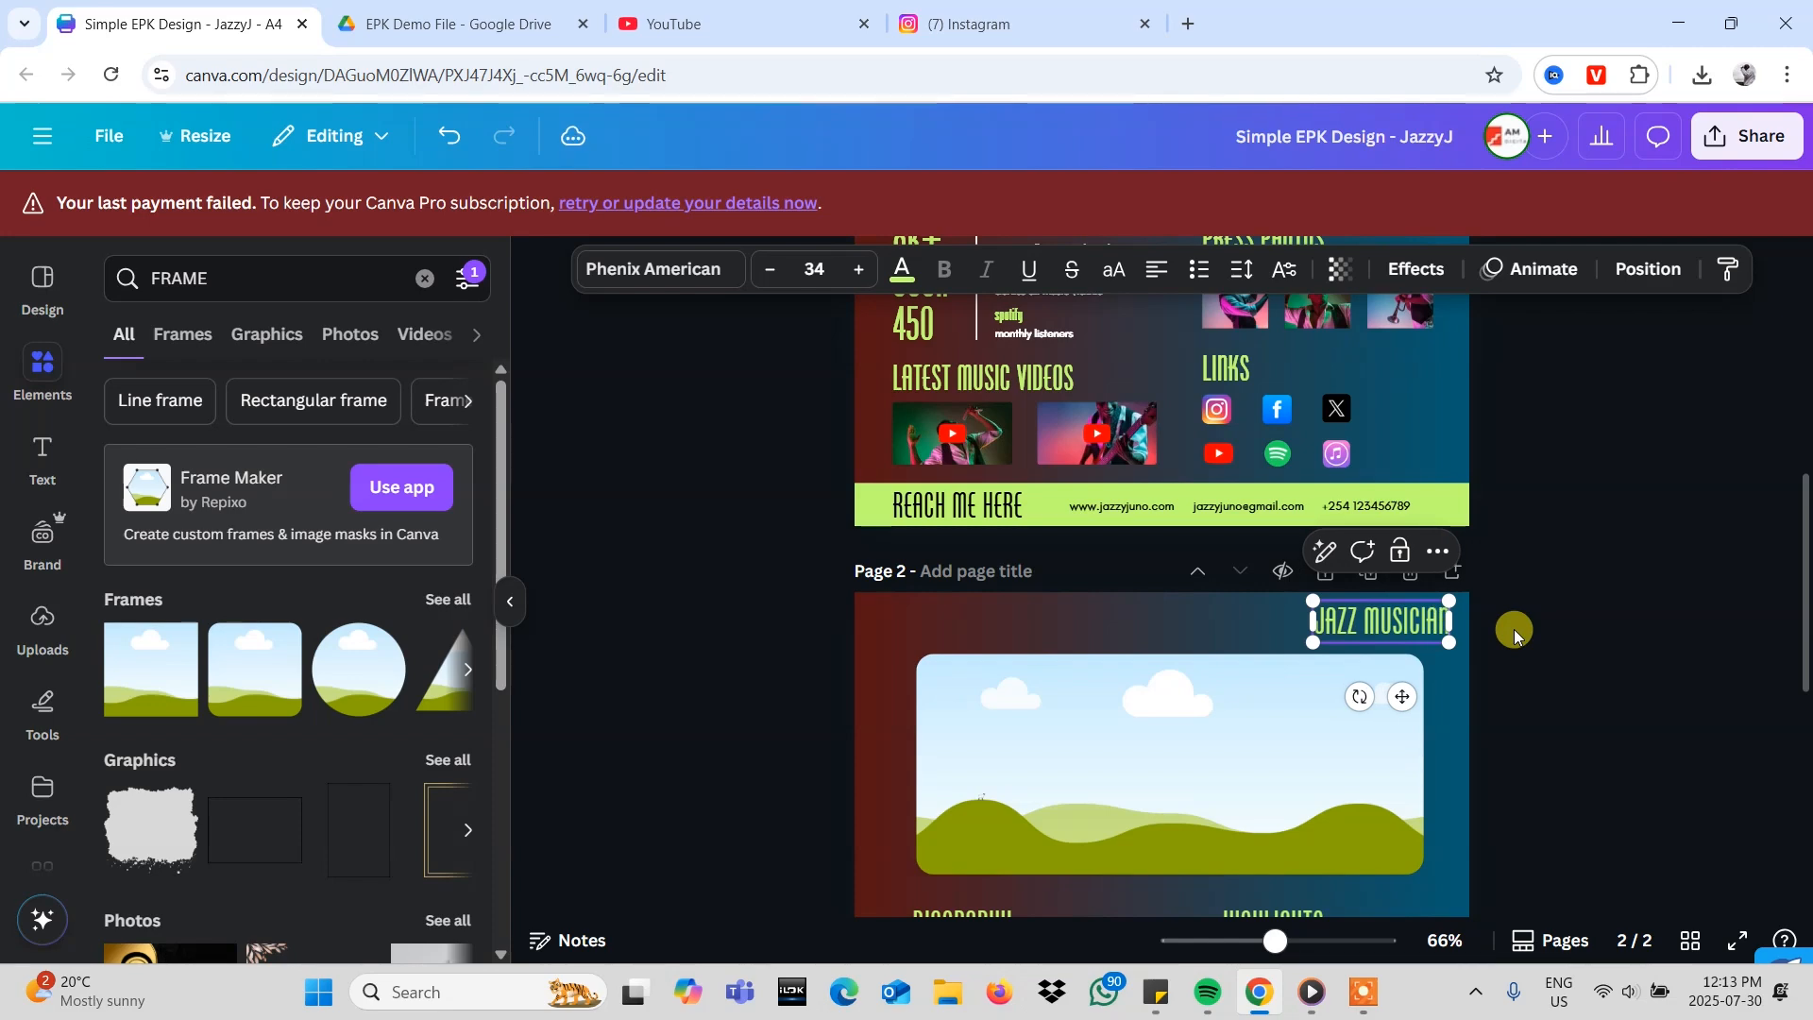
{"action": "mouse_move", "coordinate": [1402, 619]}
{"action": "left_mouse_down"}
{"action": "mouse_move", "coordinate": [1373, 619]}
{"action": "mouse_move", "coordinate": [1409, 624]}
{"action": "left_mouse_up"}
{"action": "left_click", "coordinate": [1581, 636]}
{"action": "left_click", "coordinate": [1442, 636]}
{"action": "left_click", "coordinate": [1506, 607]}
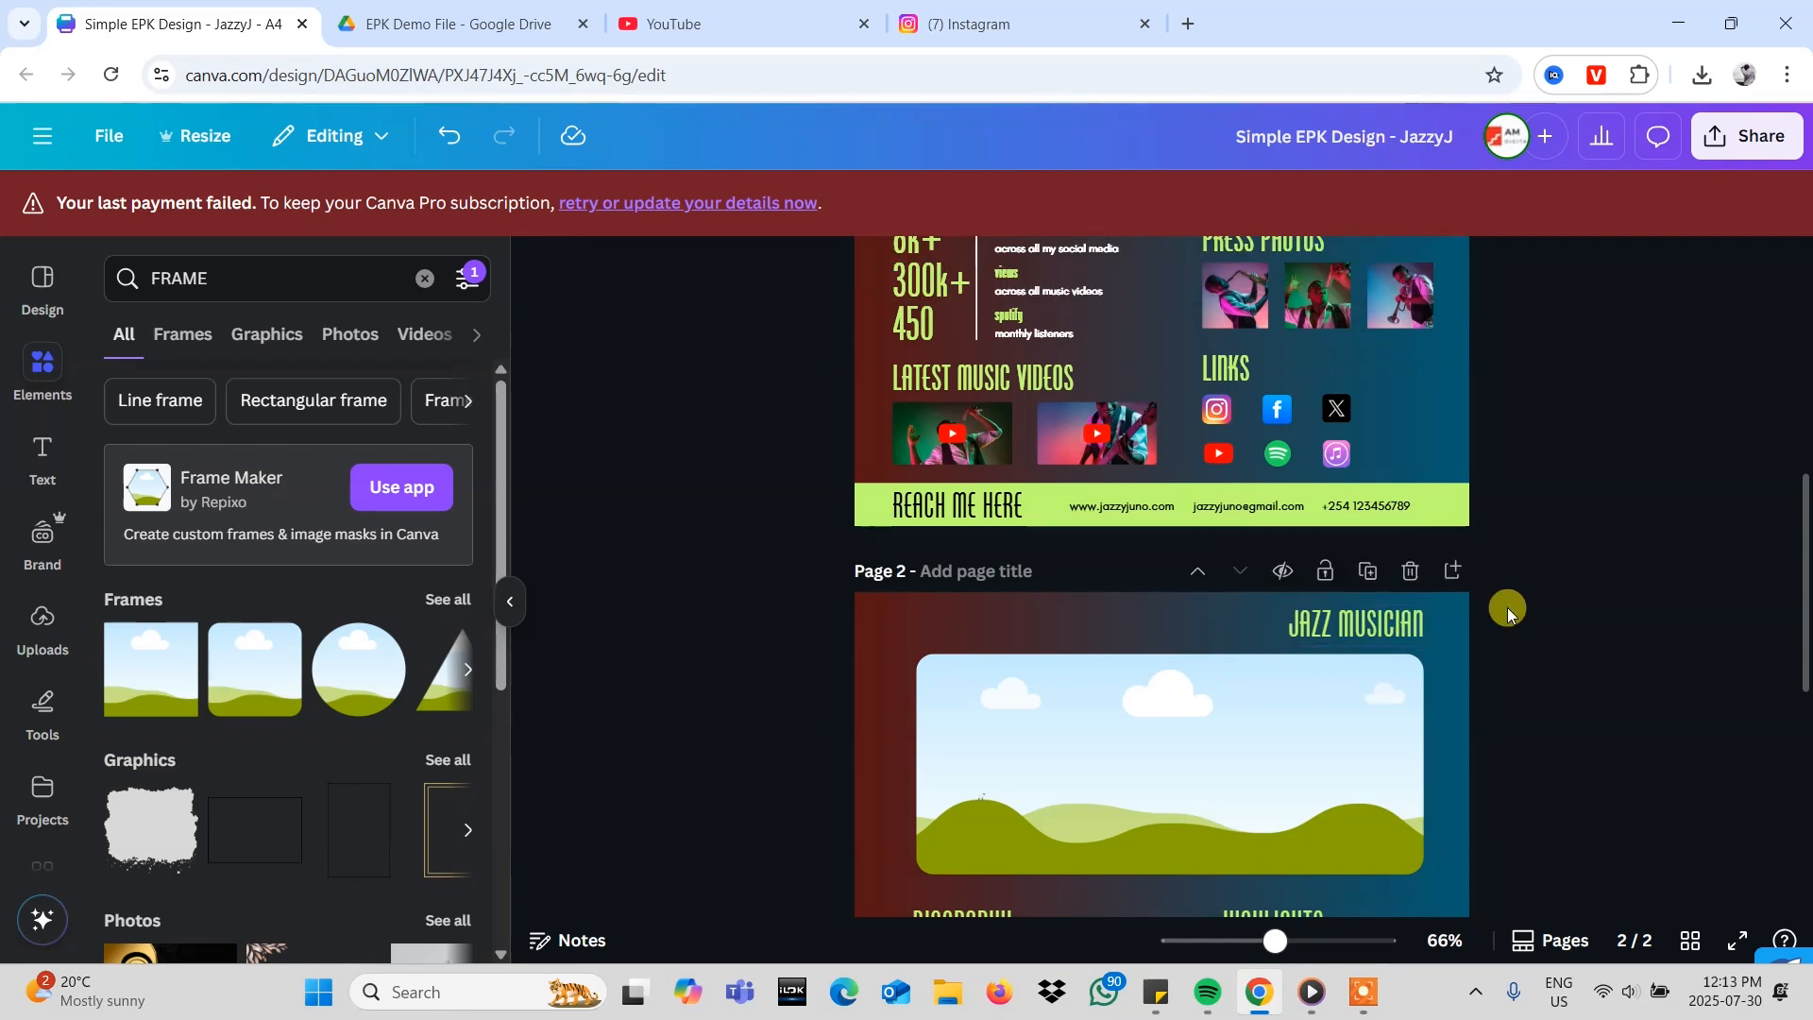
- Copy the large white artist-name title from page 1 onto page 2, overlapping the photo frame's upper-left corner
{"action": "scroll", "coordinate": [1508, 612], "scroll_direction": "down", "scroll_amount": 2}
{"action": "scroll", "coordinate": [1508, 616], "scroll_direction": "down", "scroll_amount": 3}
{"action": "scroll", "coordinate": [1508, 616], "scroll_direction": "up", "scroll_amount": 4}
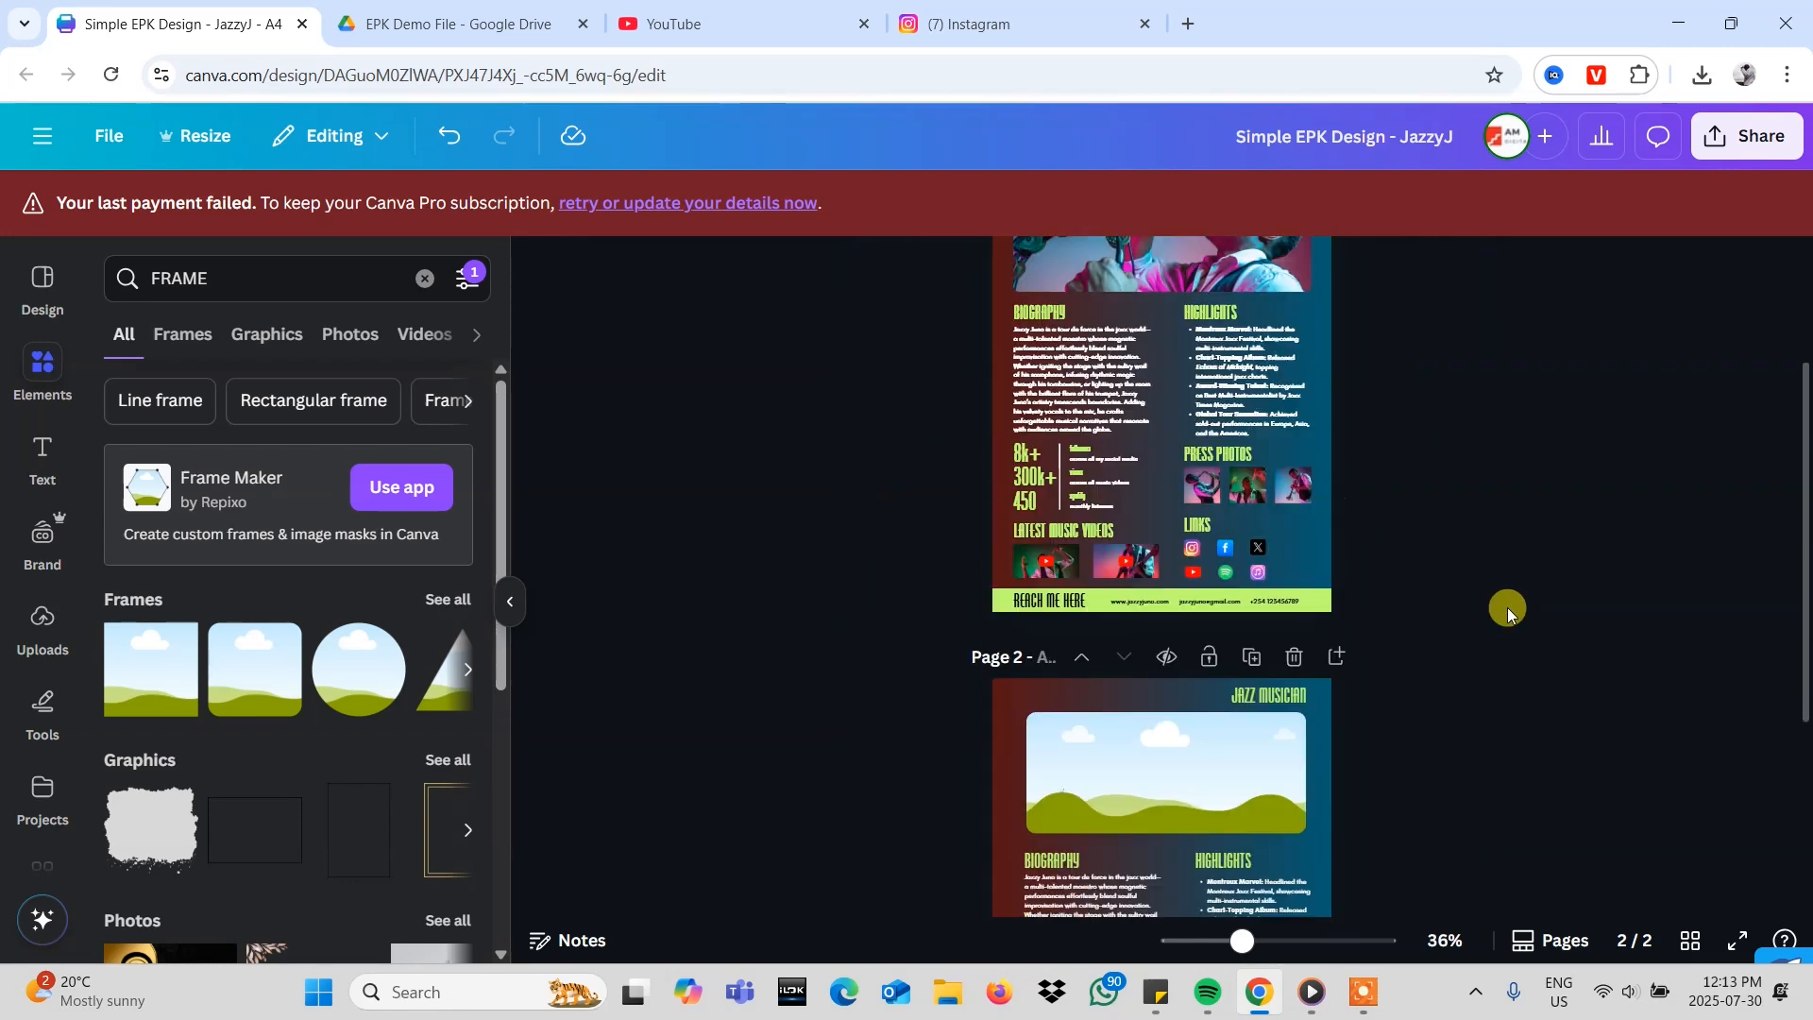
{"action": "scroll", "coordinate": [1509, 616], "scroll_direction": "down", "scroll_amount": 2}
{"action": "scroll", "coordinate": [1507, 608], "scroll_direction": "up", "scroll_amount": 3}
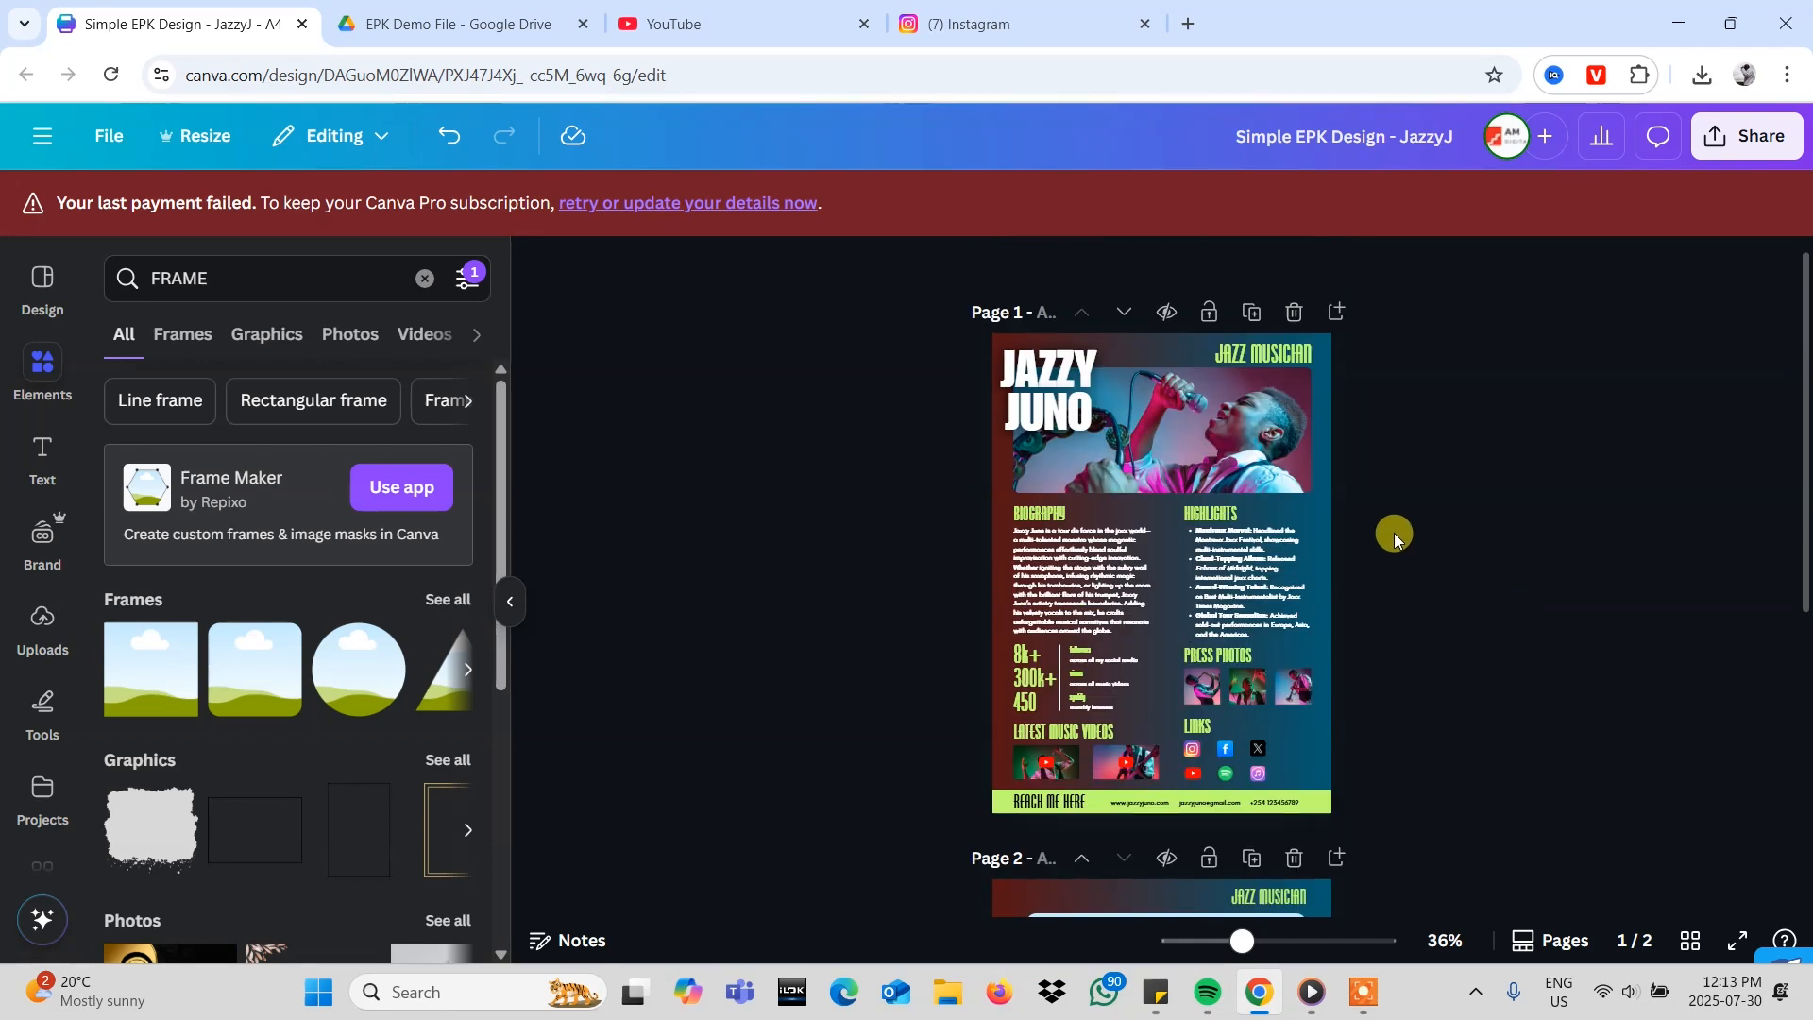
{"action": "left_click", "coordinate": [1051, 372]}
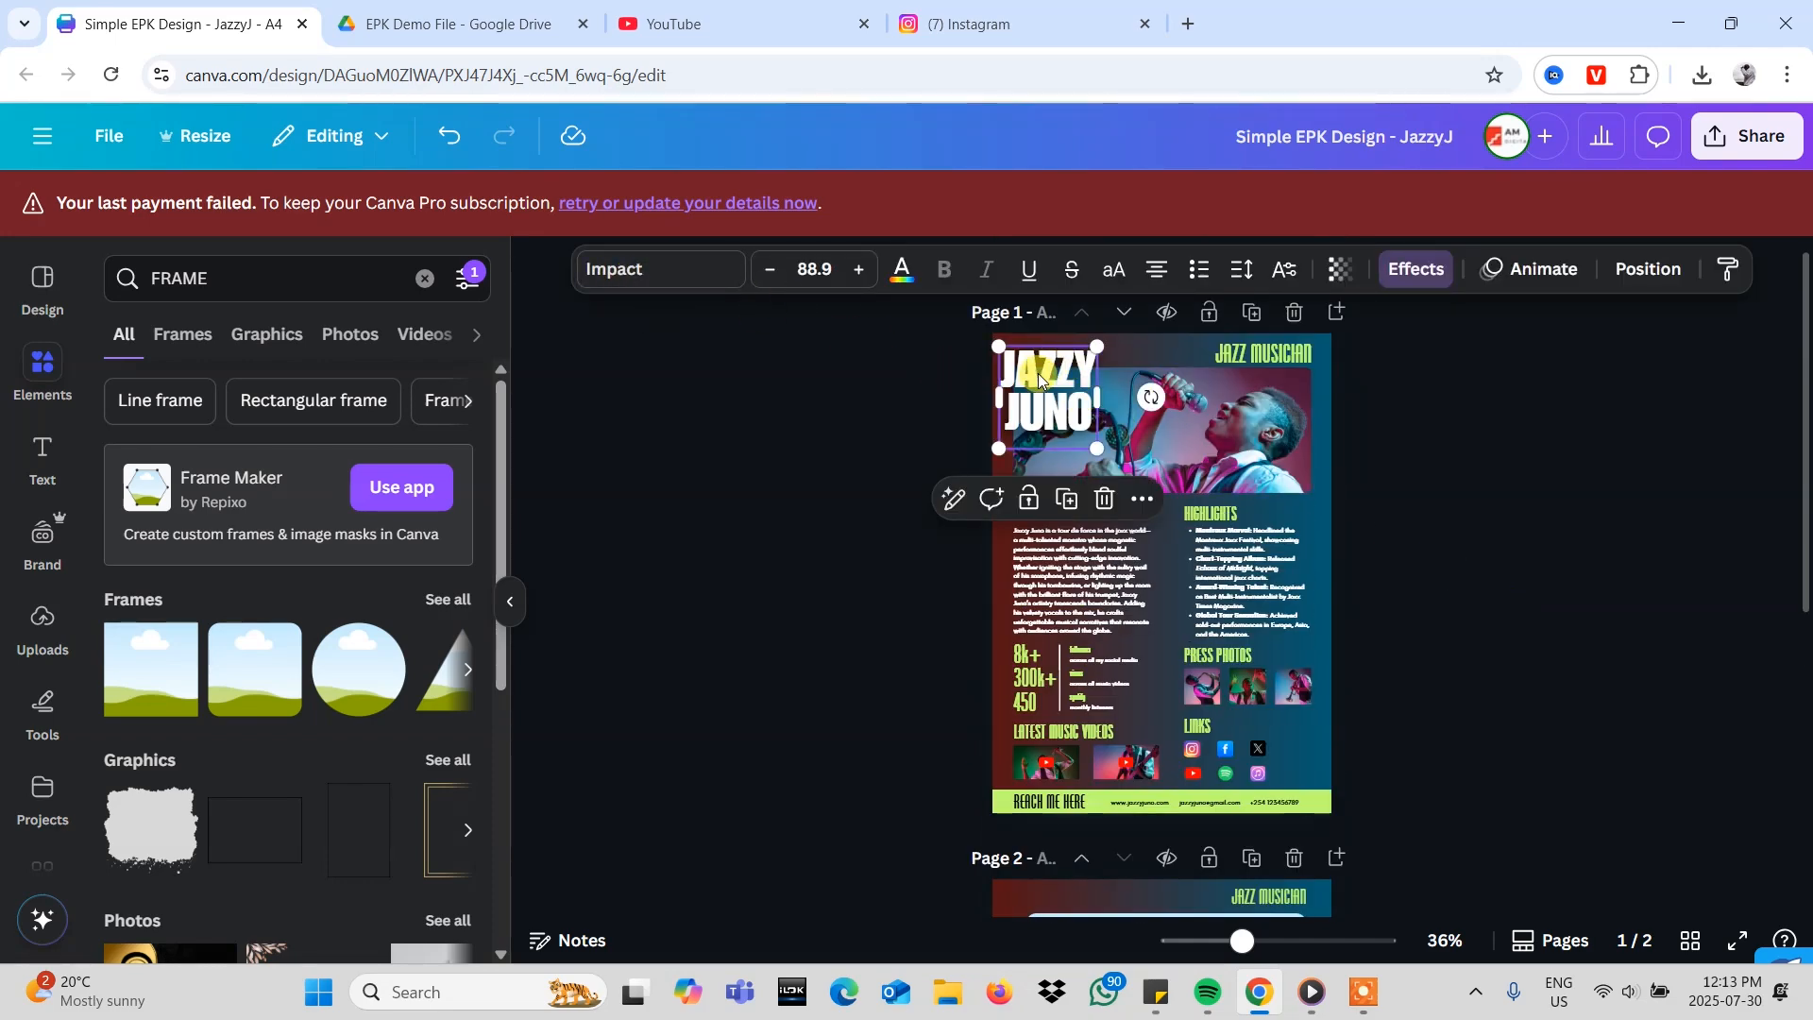
{"action": "scroll", "coordinate": [1203, 506], "scroll_direction": "down", "scroll_amount": 5}
{"action": "left_click", "coordinate": [1110, 450]}
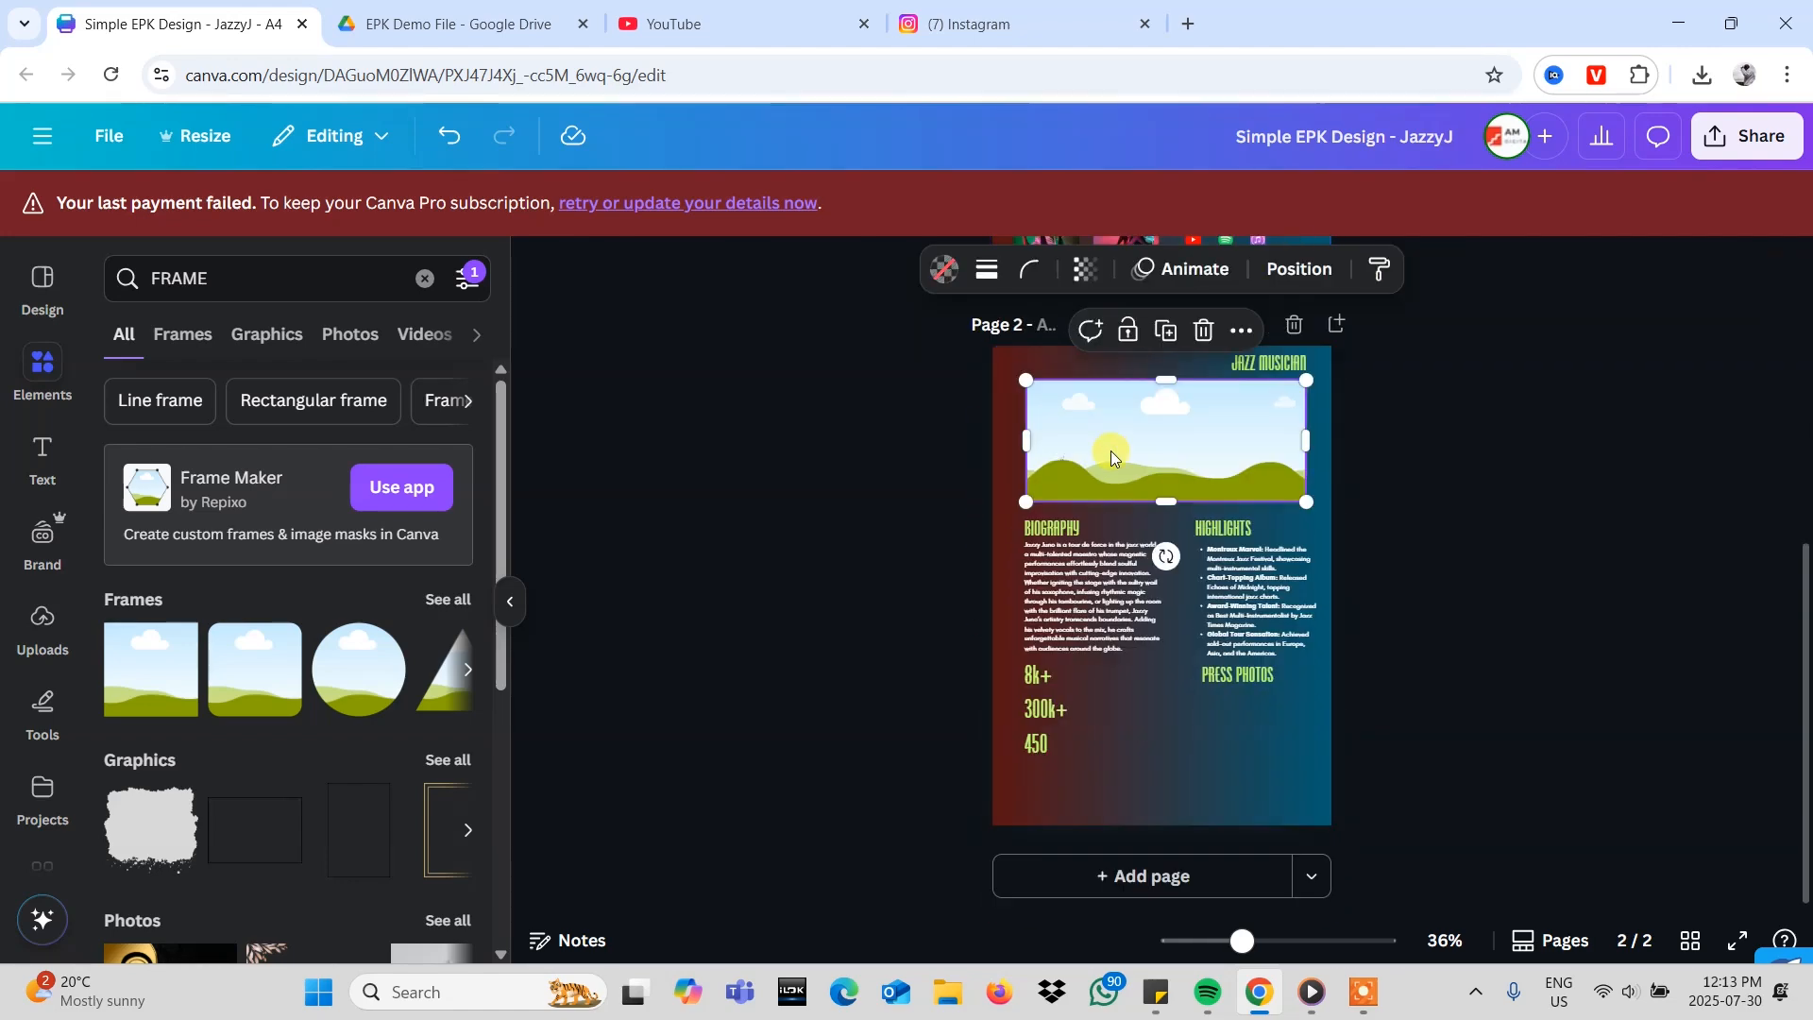
{"action": "key", "text": "ctrl+v"}
{"action": "left_click", "coordinate": [1581, 463]}
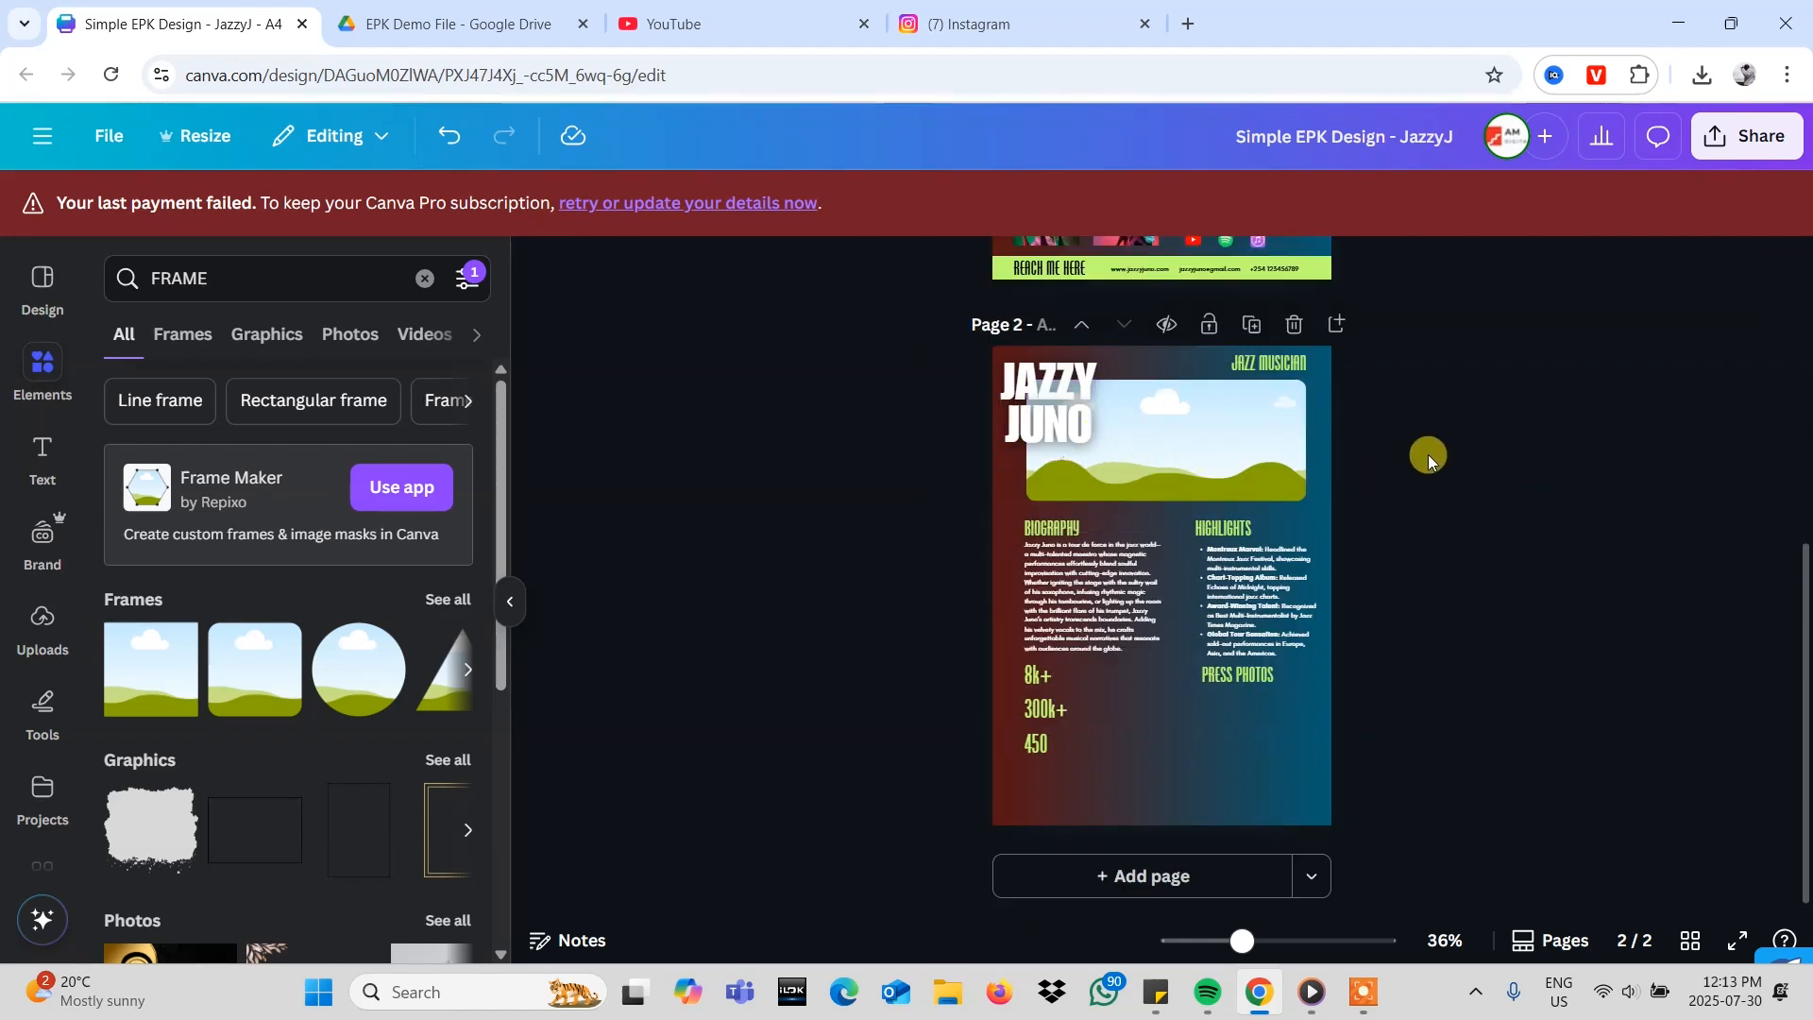
- Set the text effect style of page 2's large artist-name title to None
{"action": "left_click", "coordinate": [1080, 428]}
{"action": "scroll", "coordinate": [1257, 429], "scroll_direction": "up", "scroll_amount": 1}
{"action": "scroll", "coordinate": [1256, 428], "scroll_direction": "up", "scroll_amount": 1}
{"action": "left_click", "coordinate": [1414, 269]}
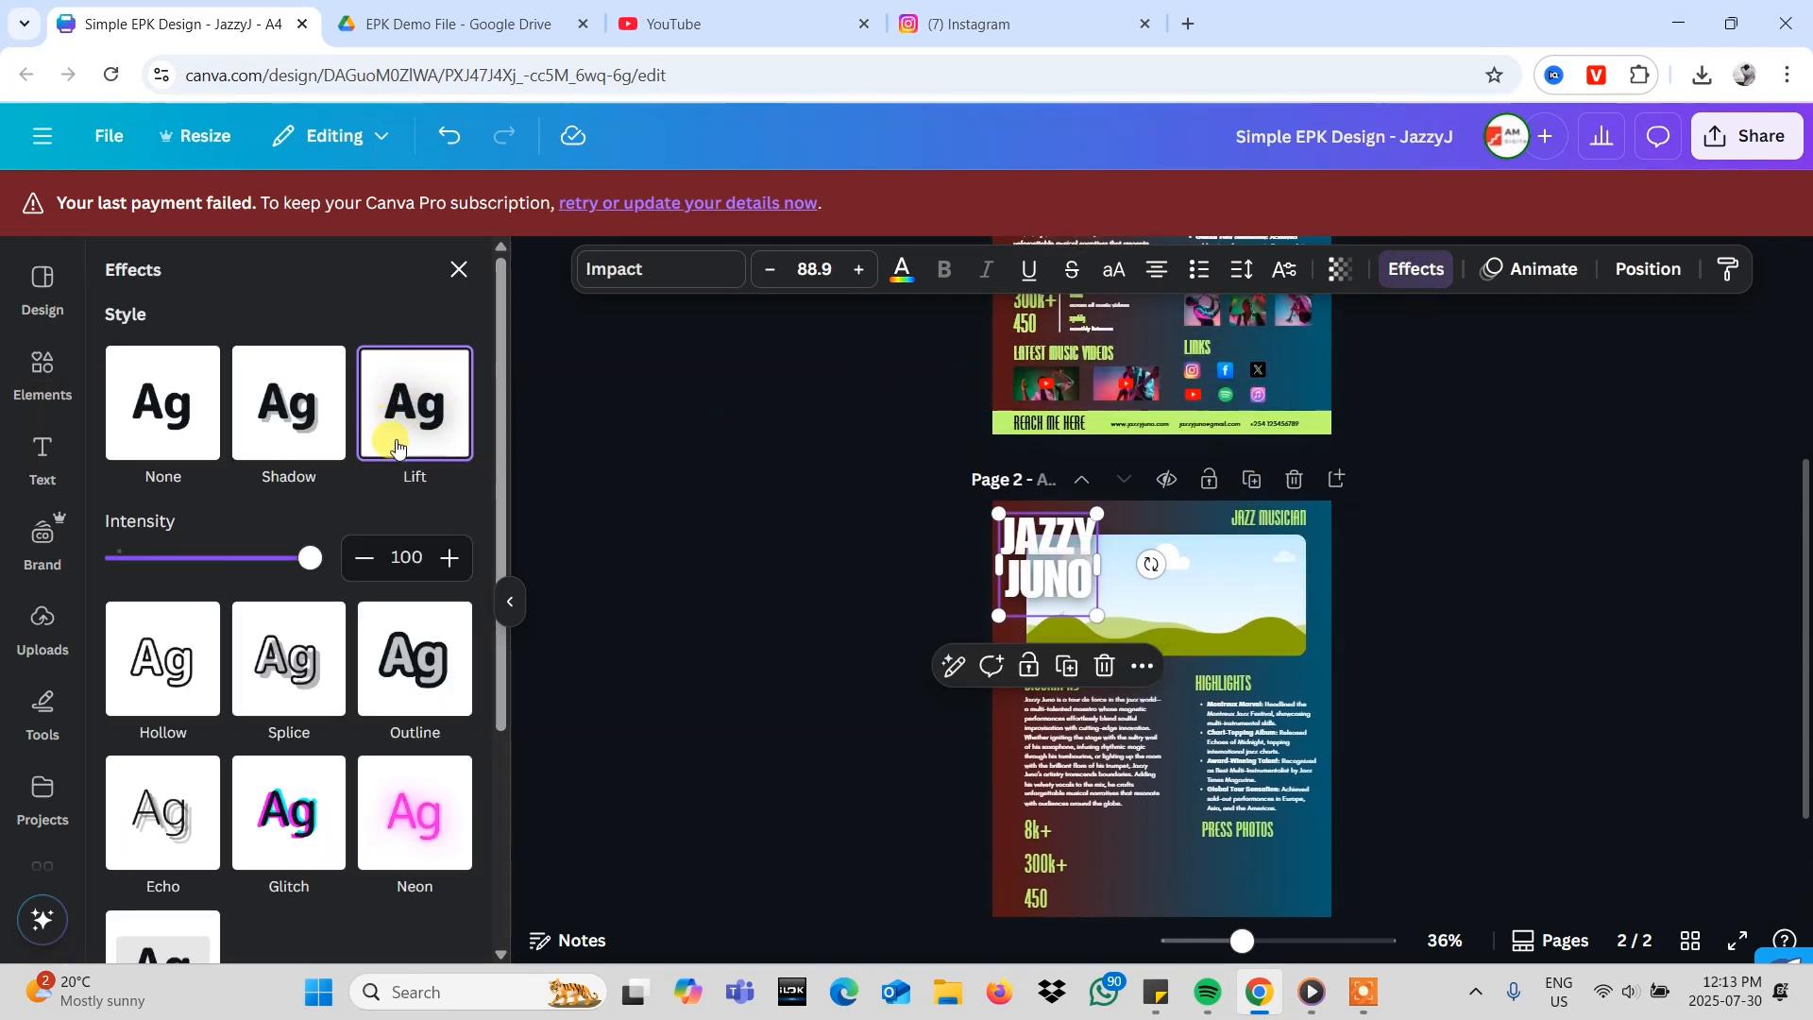
{"action": "left_click", "coordinate": [148, 420]}
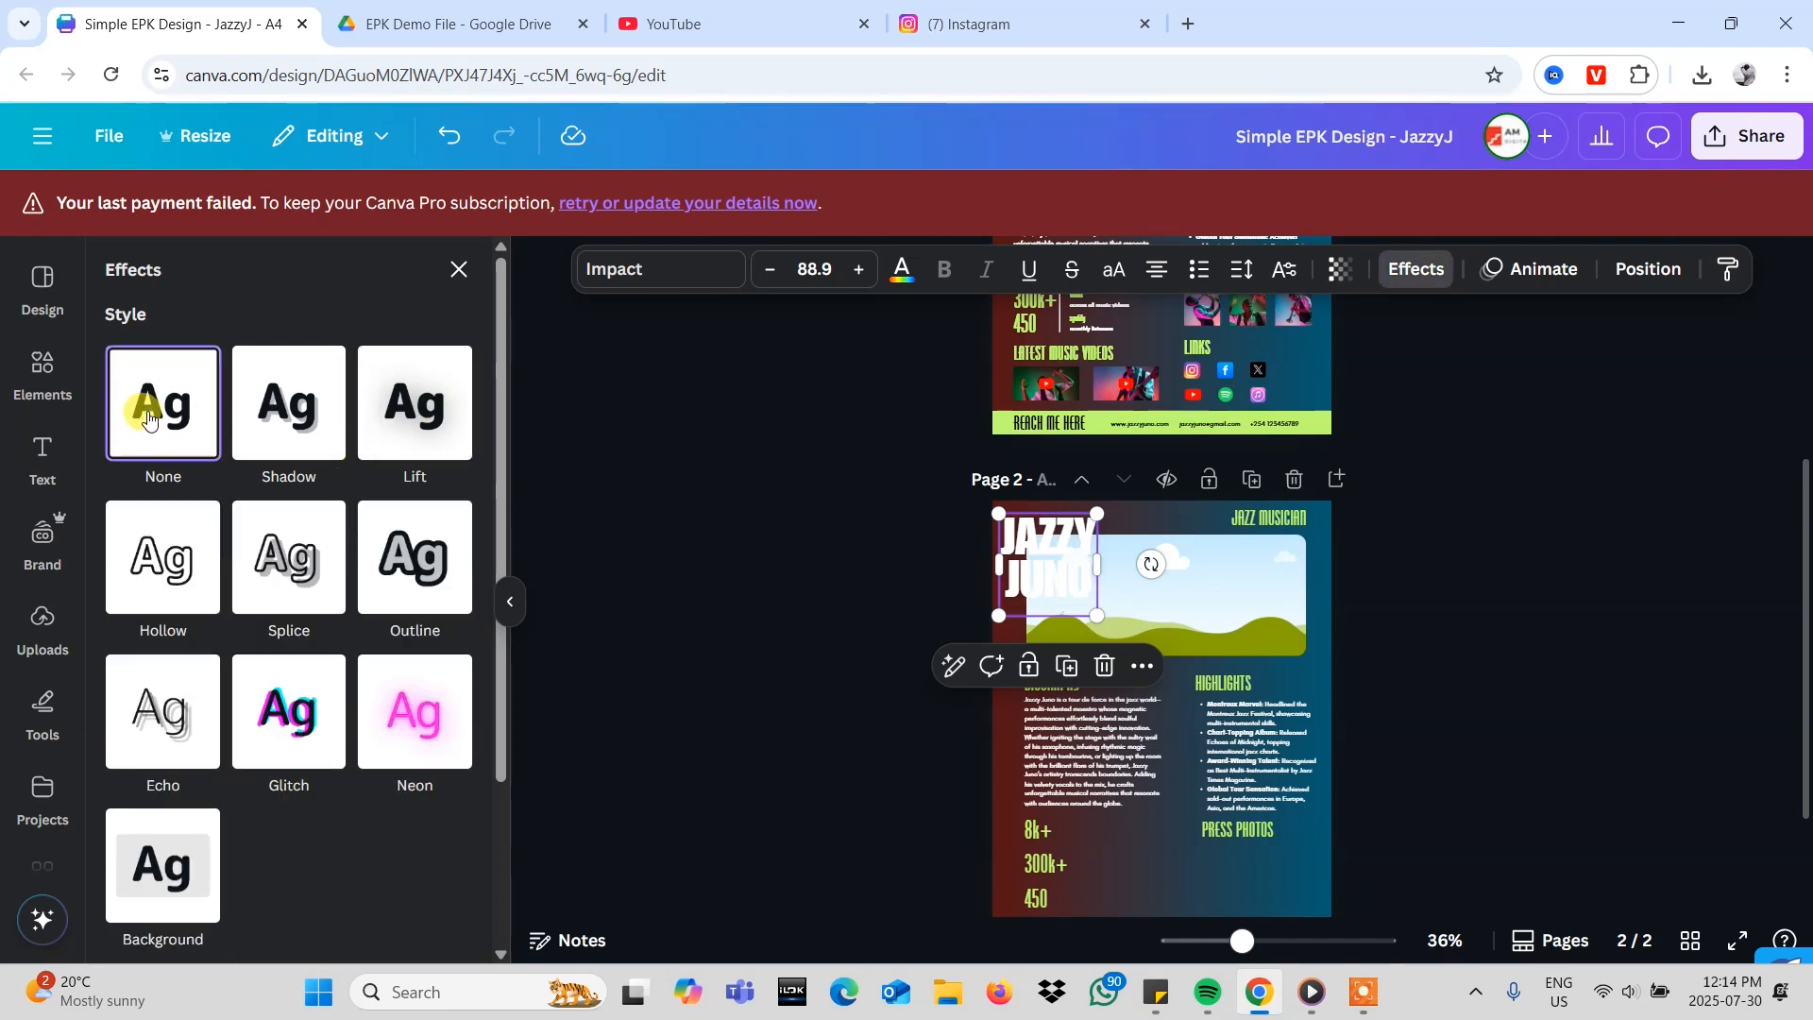
- Try the Lift effect on page 2's artist-name title and undo the recent text effect changes
{"action": "left_click", "coordinate": [406, 406]}
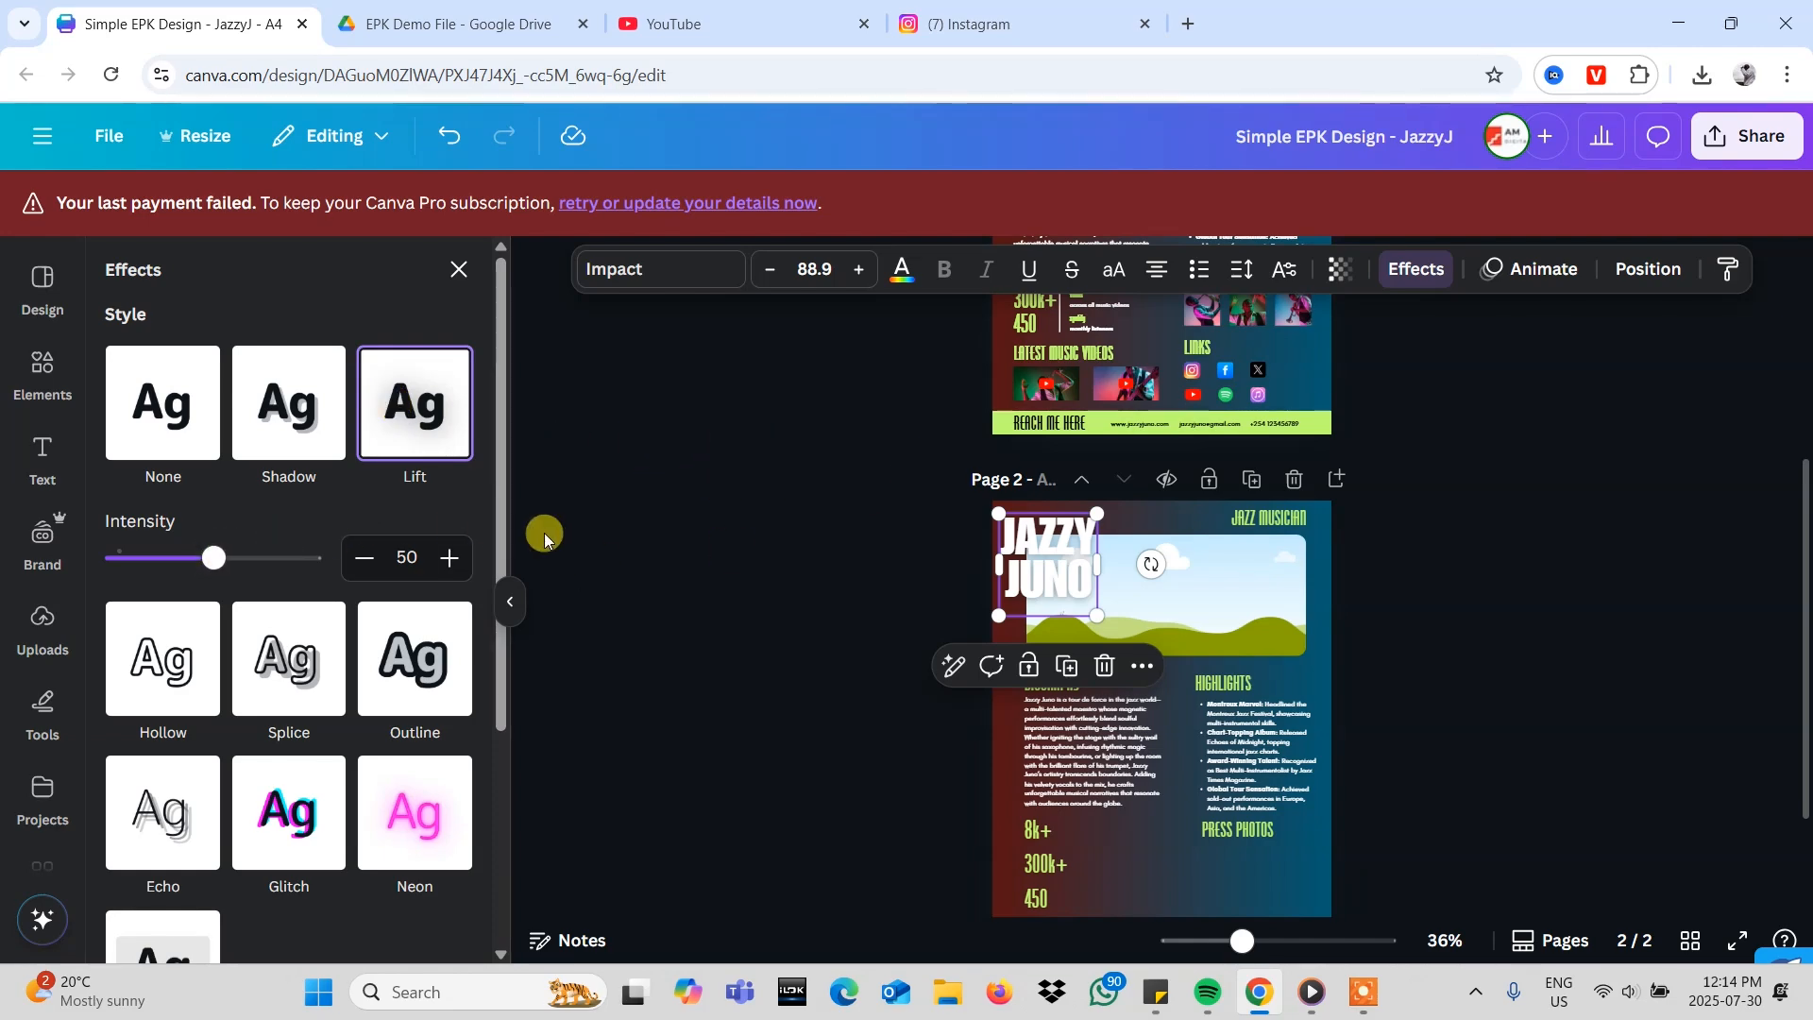
{"action": "key", "text": "ctrl+z"}
{"action": "key", "text": "ctrl+z"}
{"action": "key", "text": "ctrl+z"}
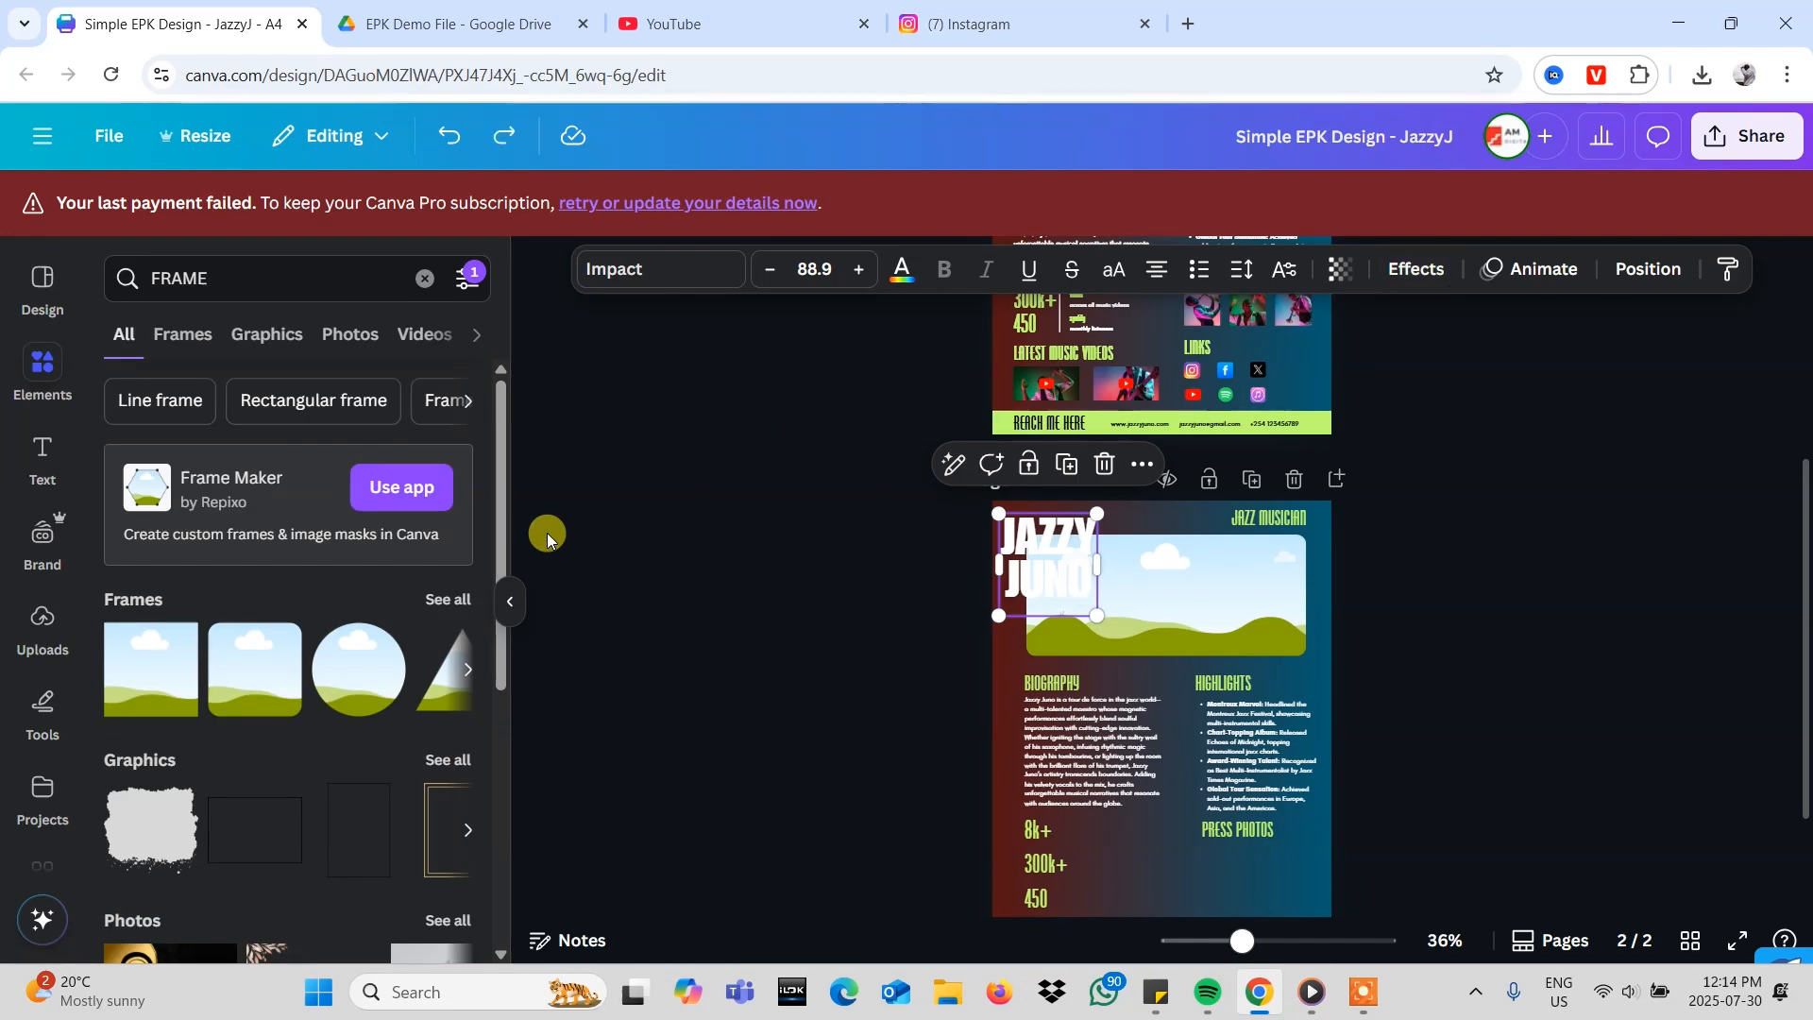
{"action": "left_click", "coordinate": [1454, 567]}
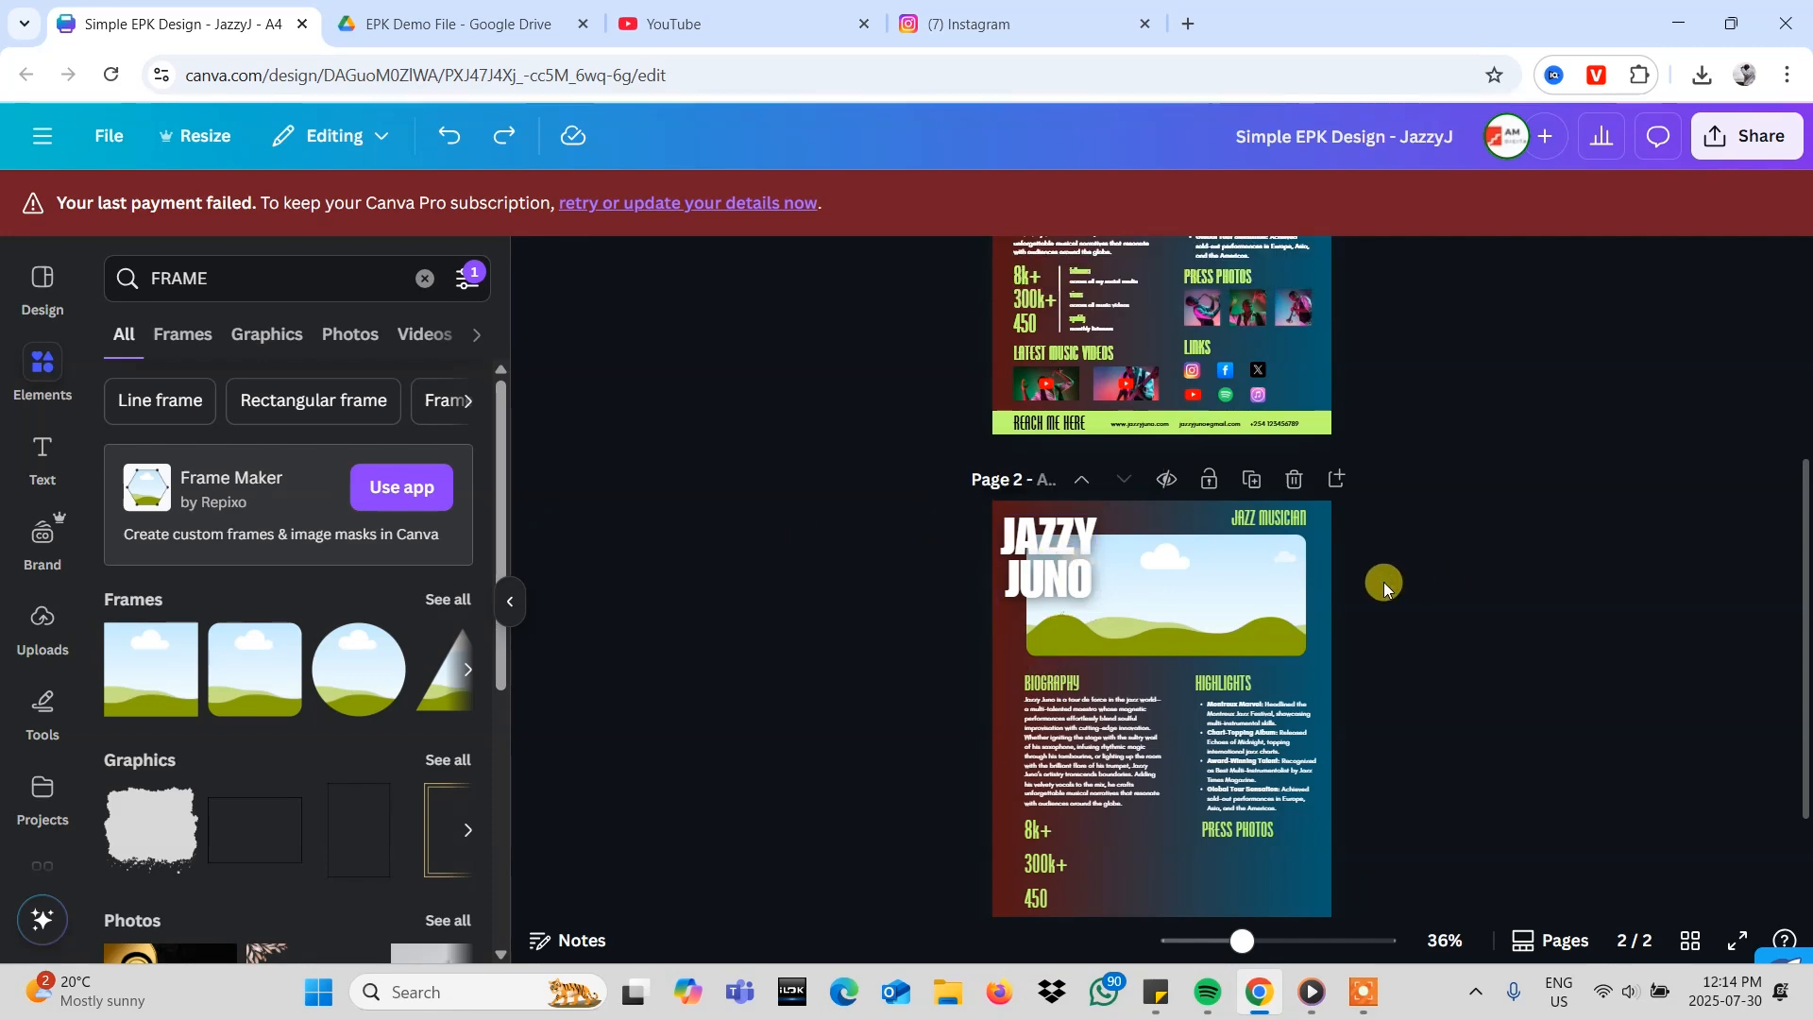
- Search the design elements for "SQUARE" and add the plain square shape to page 2
{"action": "scroll", "coordinate": [1385, 586], "scroll_direction": "down", "scroll_amount": 3}
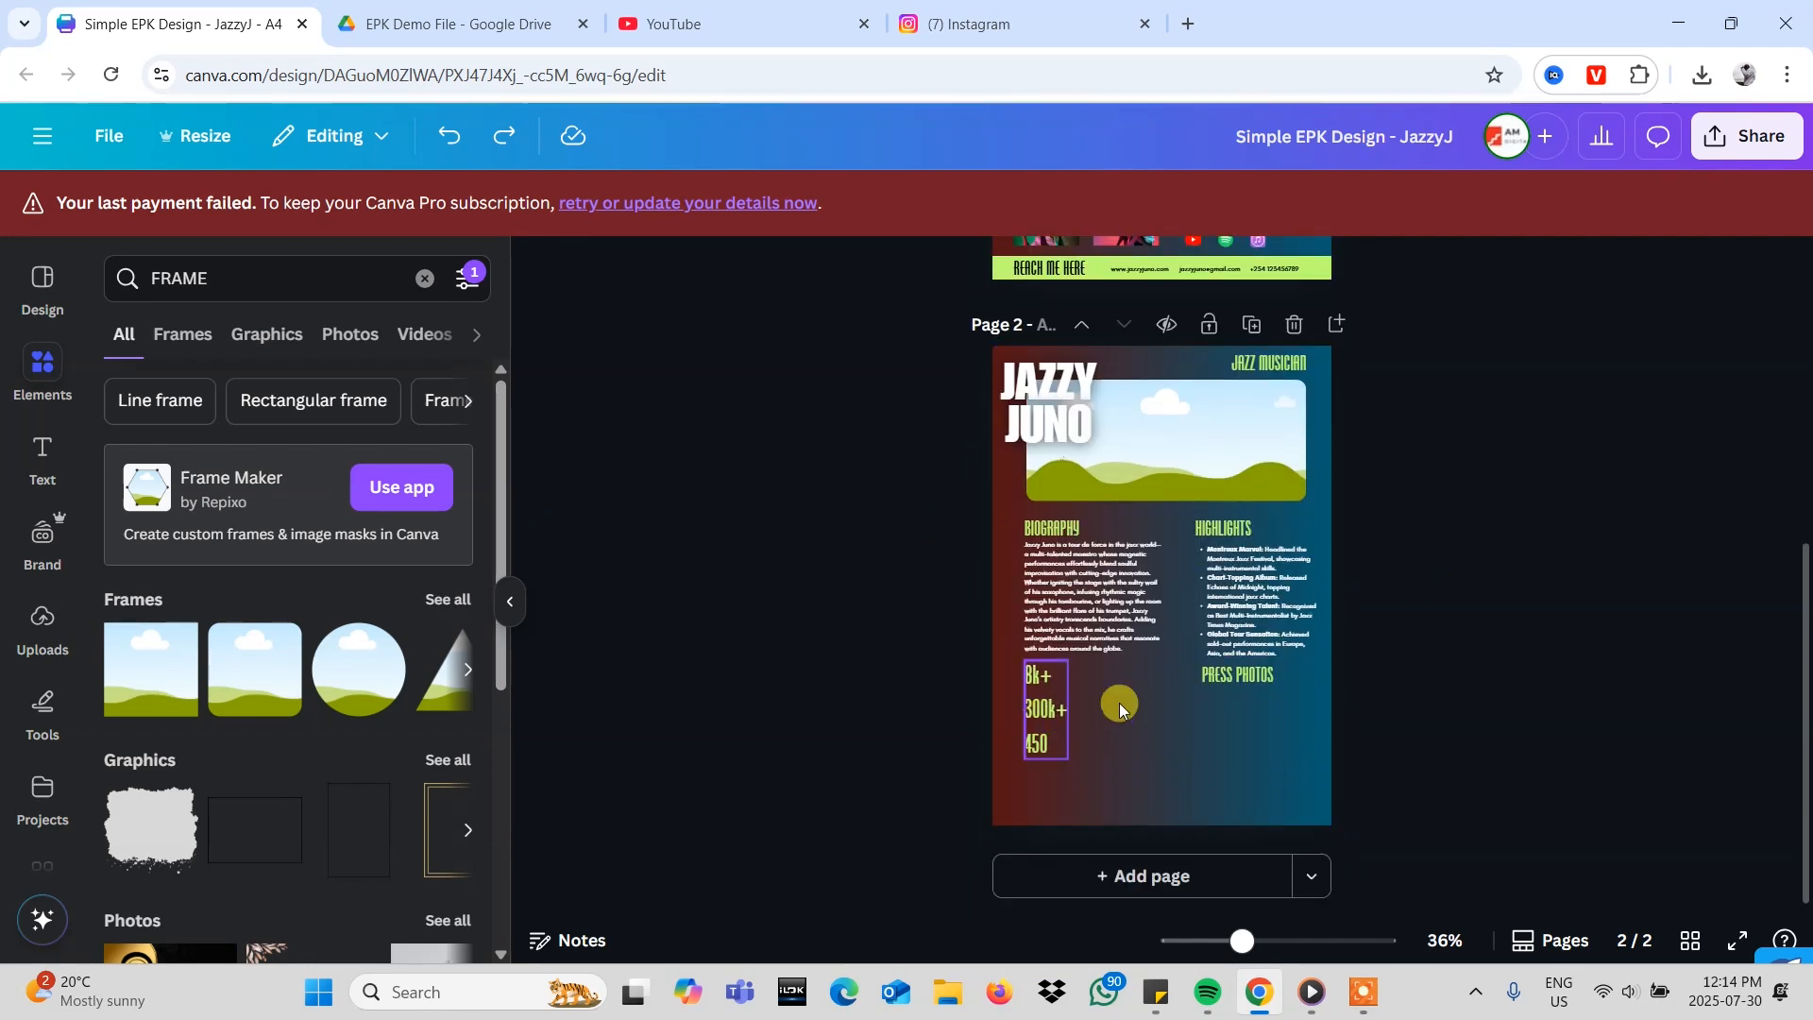
{"action": "scroll", "coordinate": [907, 434], "scroll_direction": "up", "scroll_amount": 5}
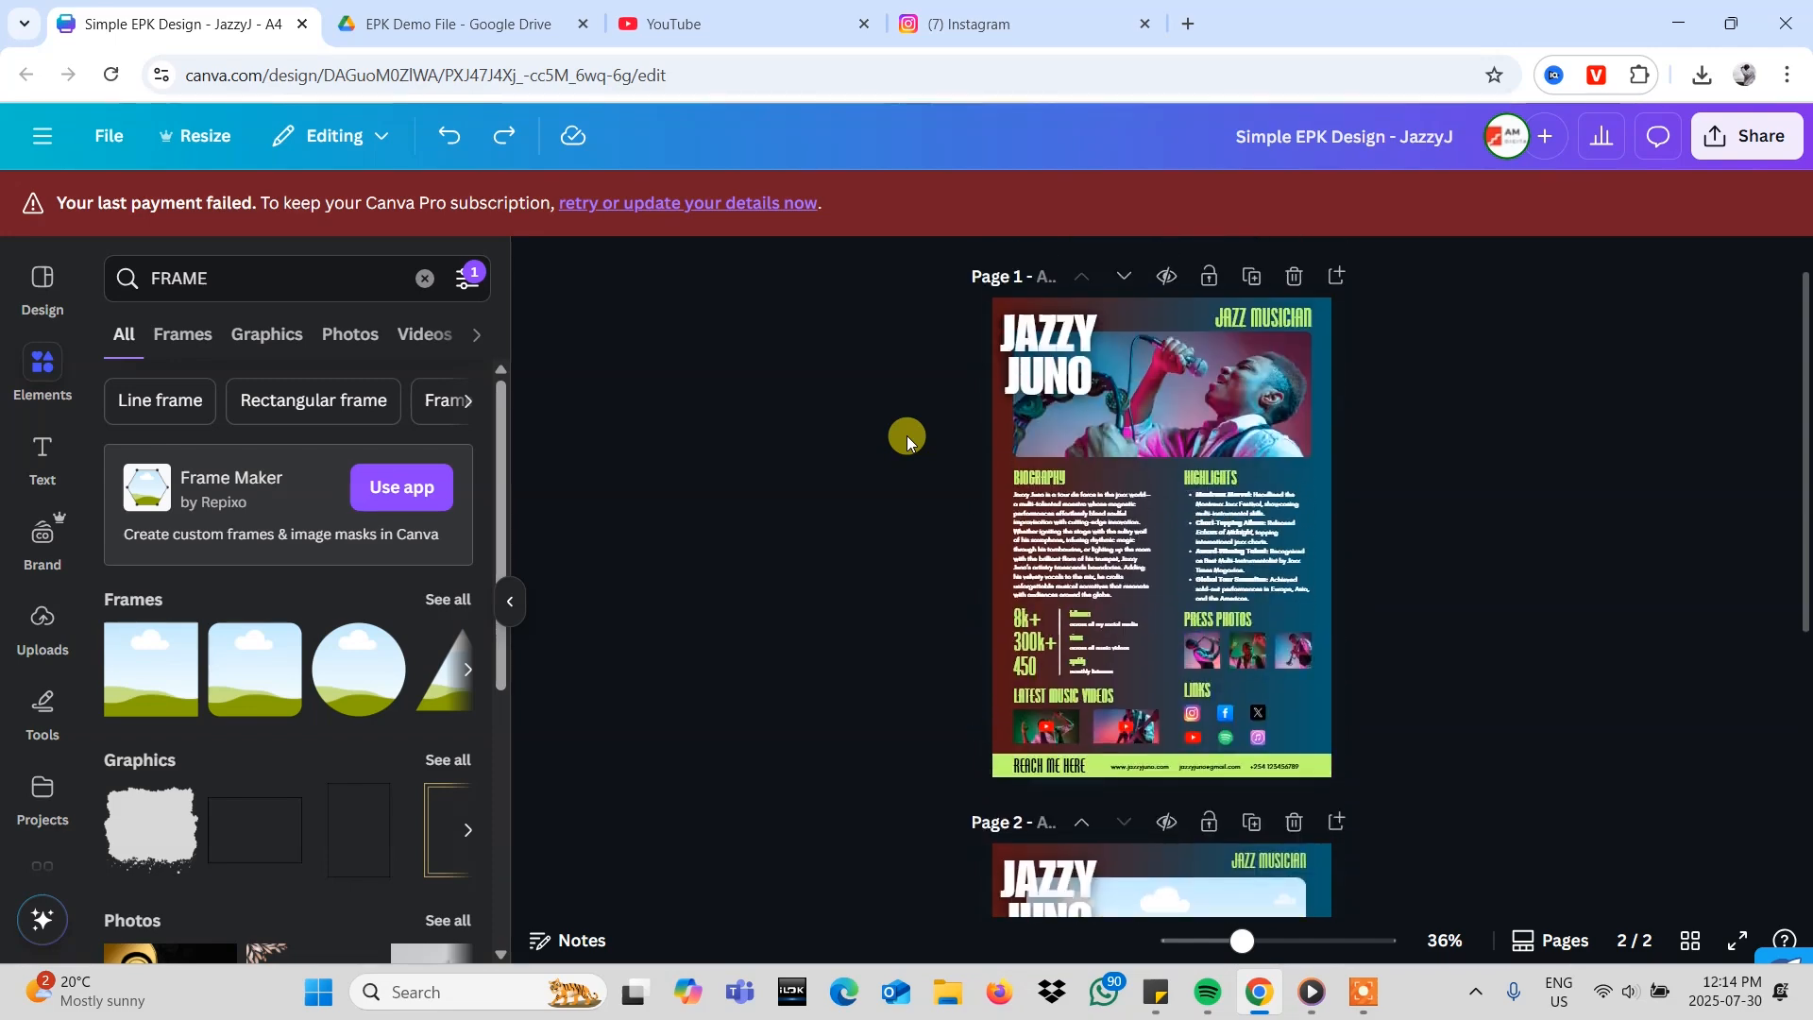
{"action": "scroll", "coordinate": [1016, 557], "scroll_direction": "down", "scroll_amount": 2}
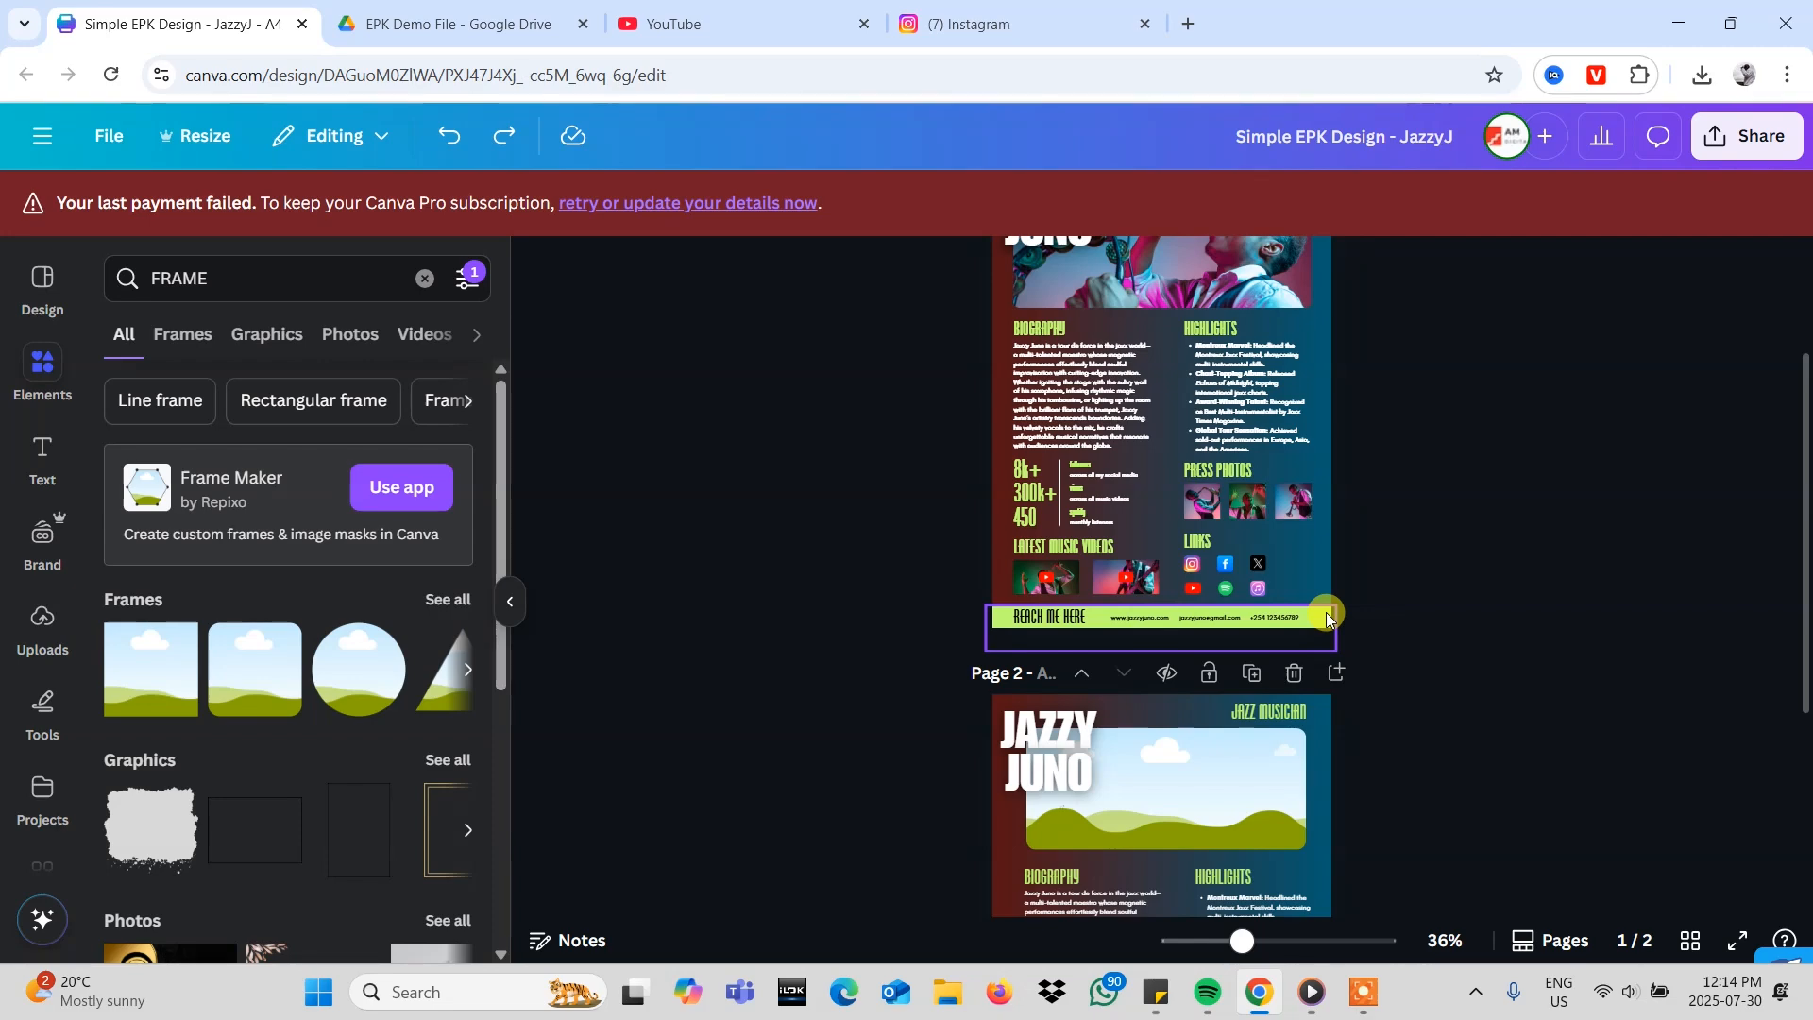
{"action": "scroll", "coordinate": [1326, 612], "scroll_direction": "down", "scroll_amount": 2}
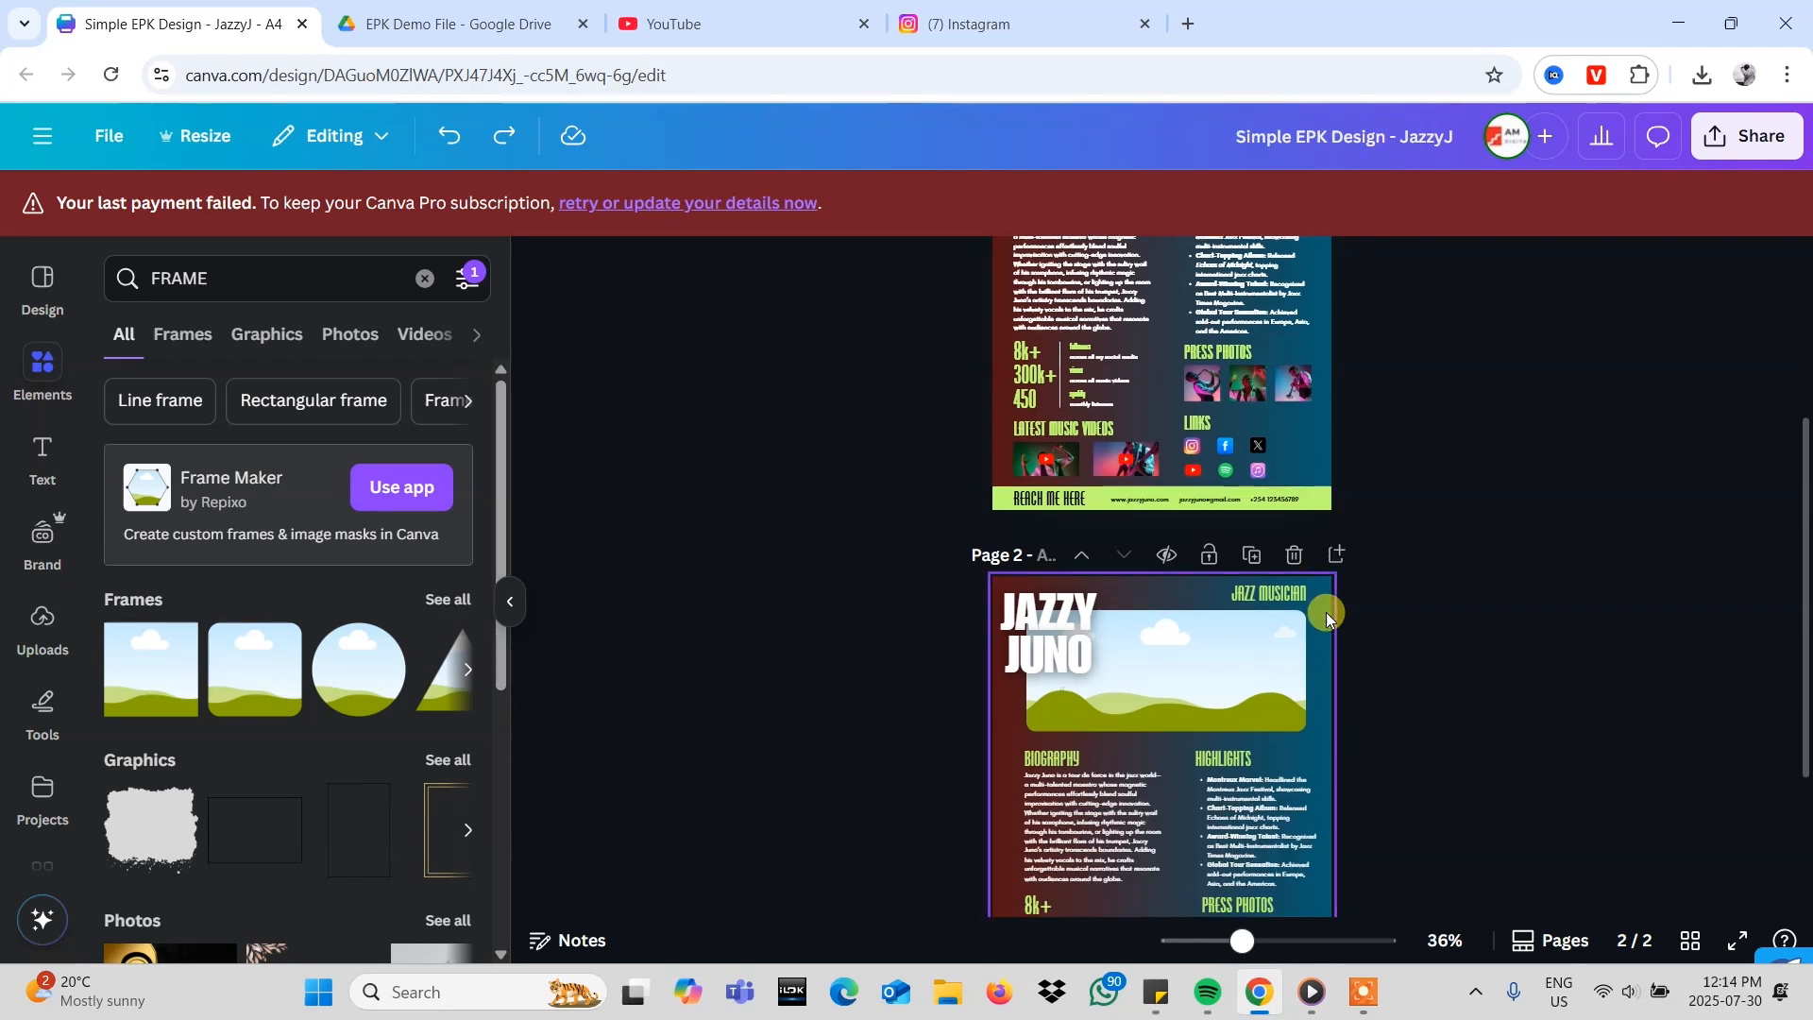
{"action": "scroll", "coordinate": [1255, 791], "scroll_direction": "down", "scroll_amount": 3}
{"action": "left_click", "coordinate": [1153, 819]}
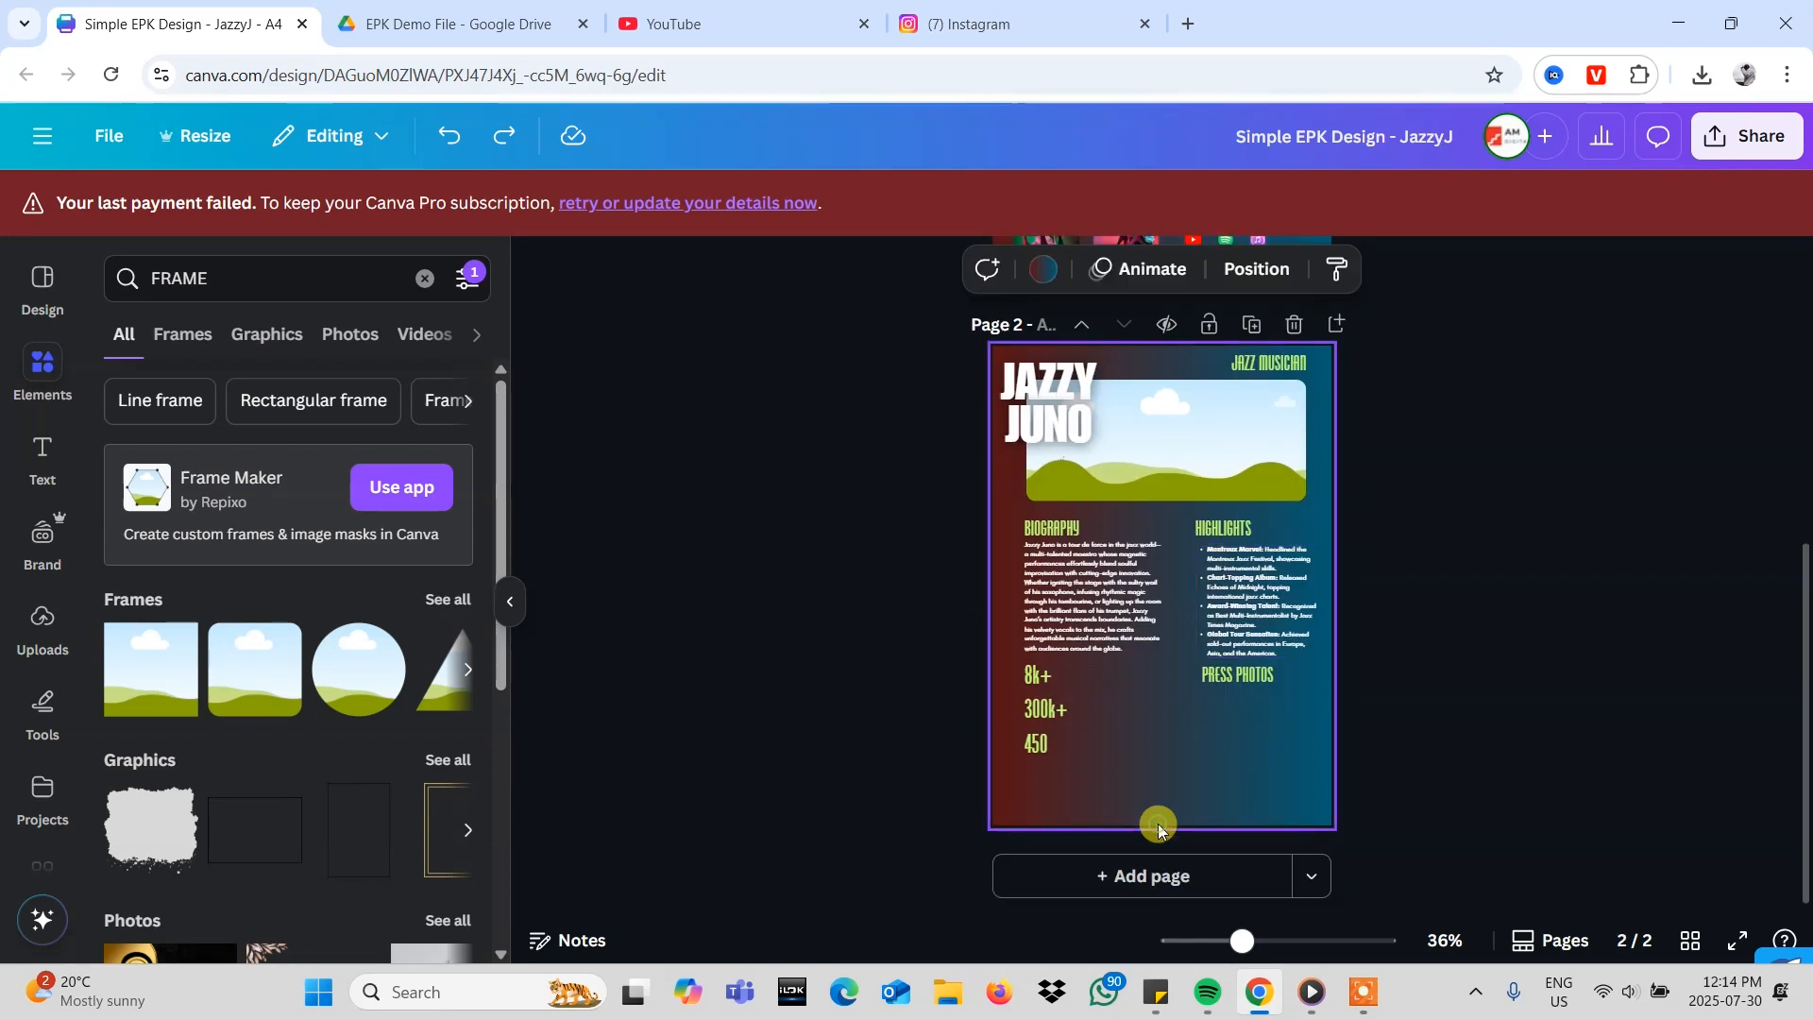
{"action": "left_click", "coordinate": [202, 274]}
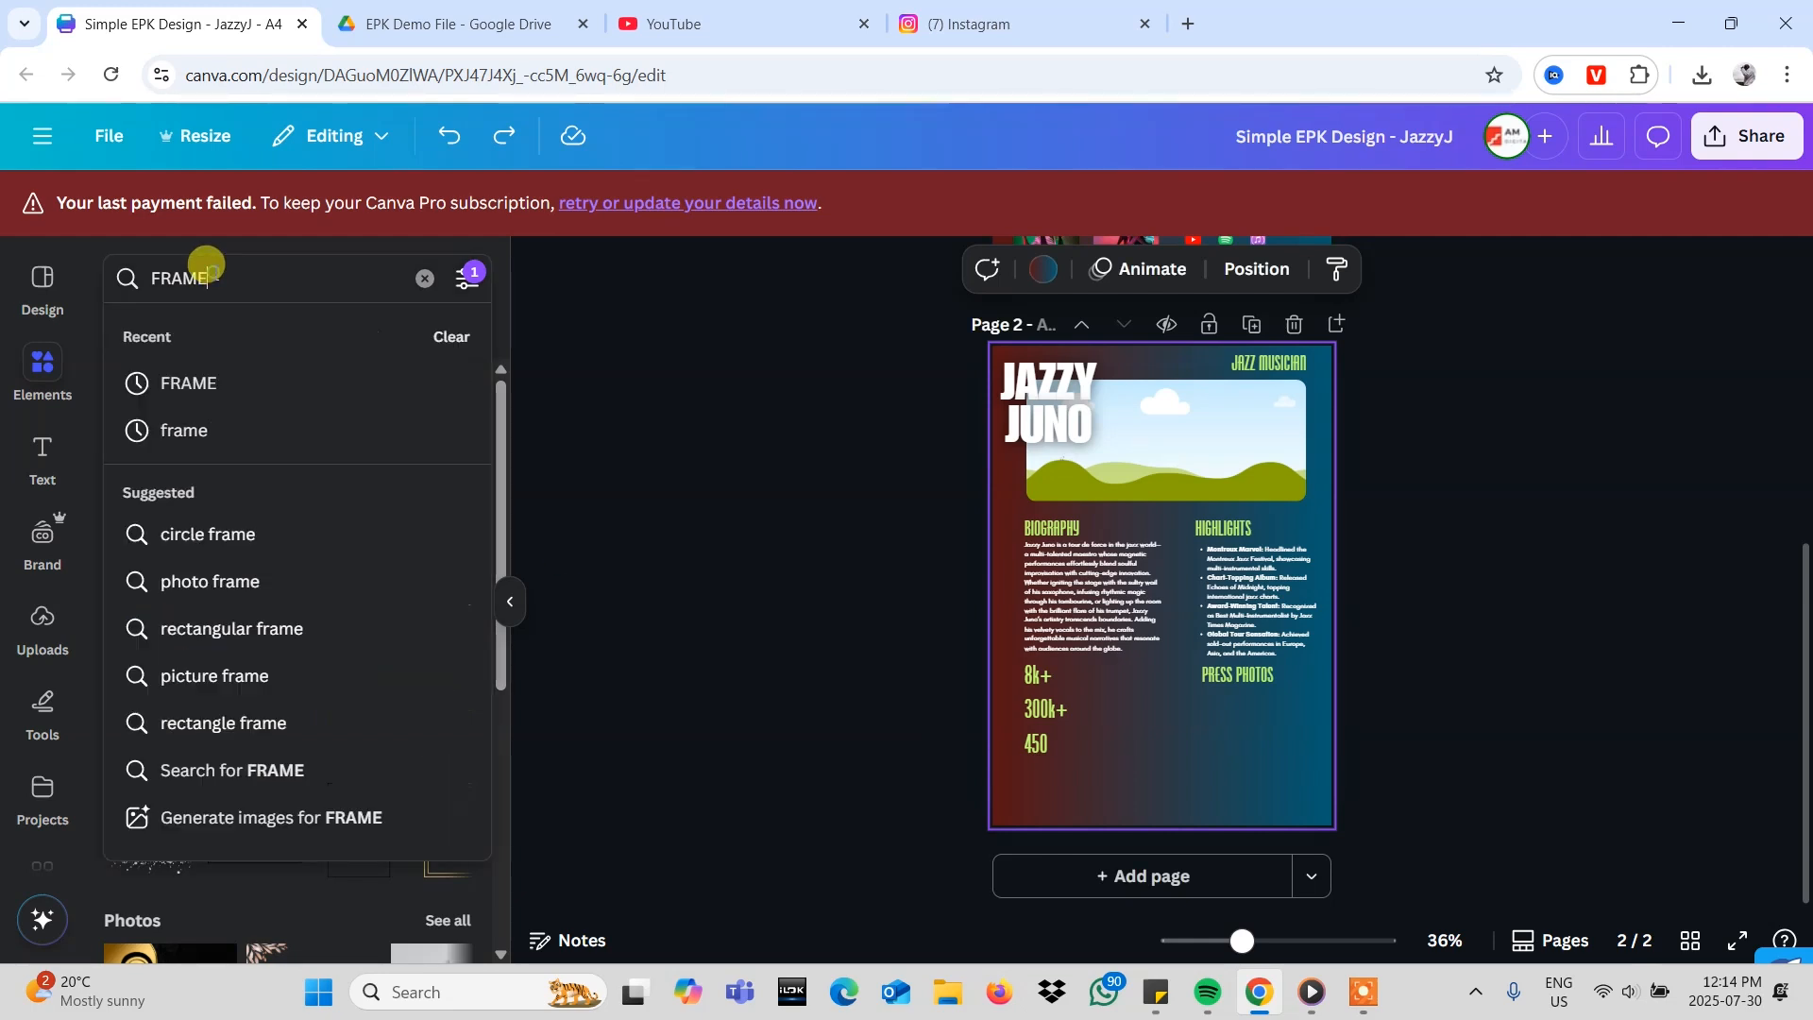
{"action": "type", "text": "SQ"}
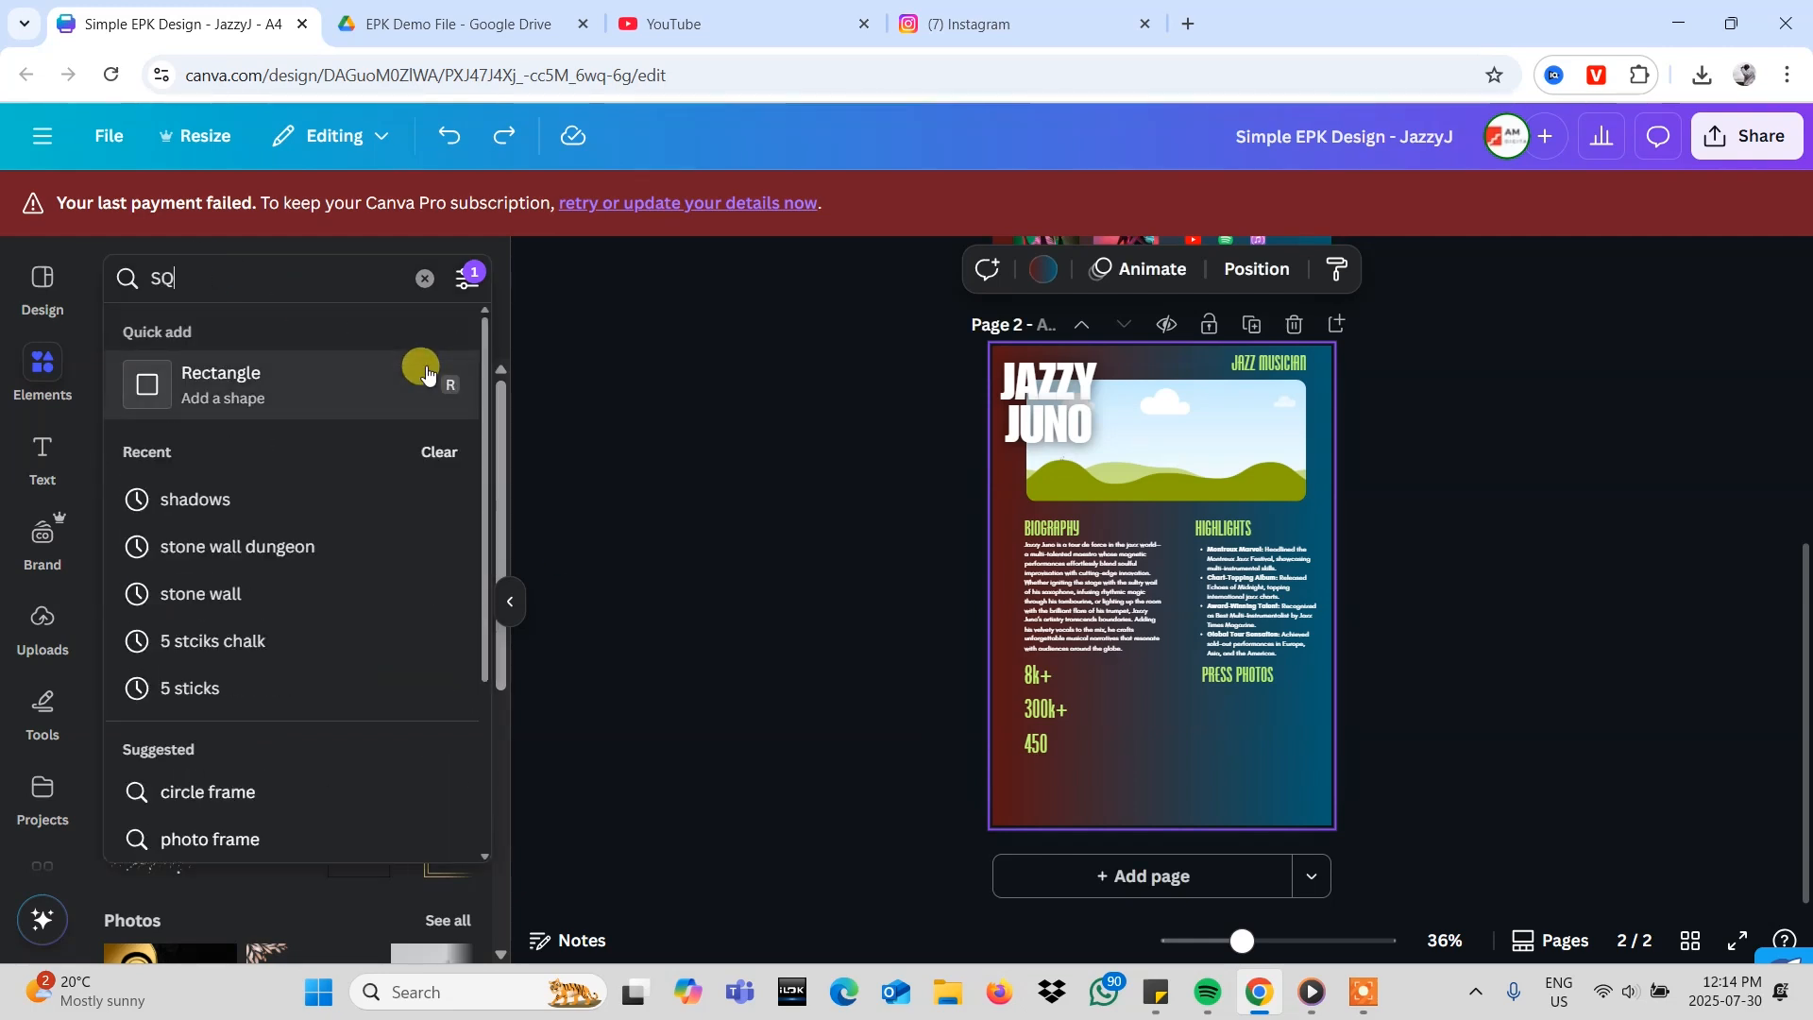
{"action": "type", "text": "UARE"}
{"action": "key", "text": "Return"}
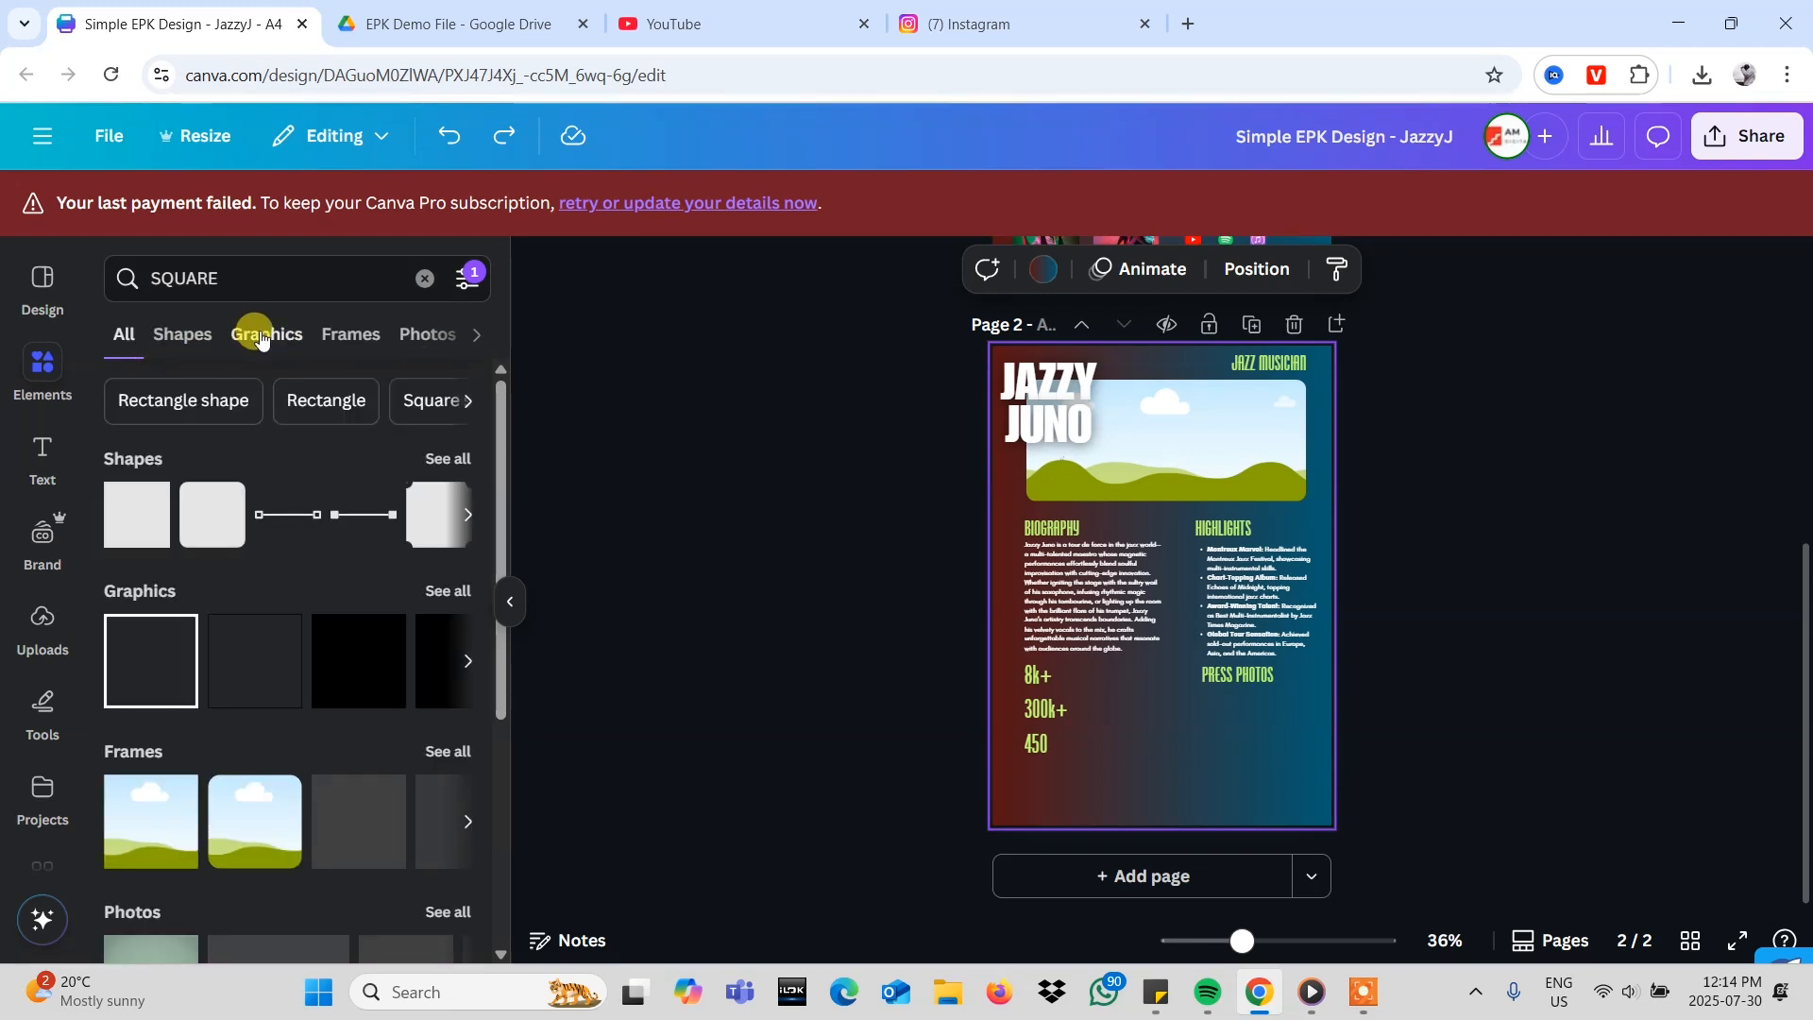
{"action": "left_click", "coordinate": [130, 530]}
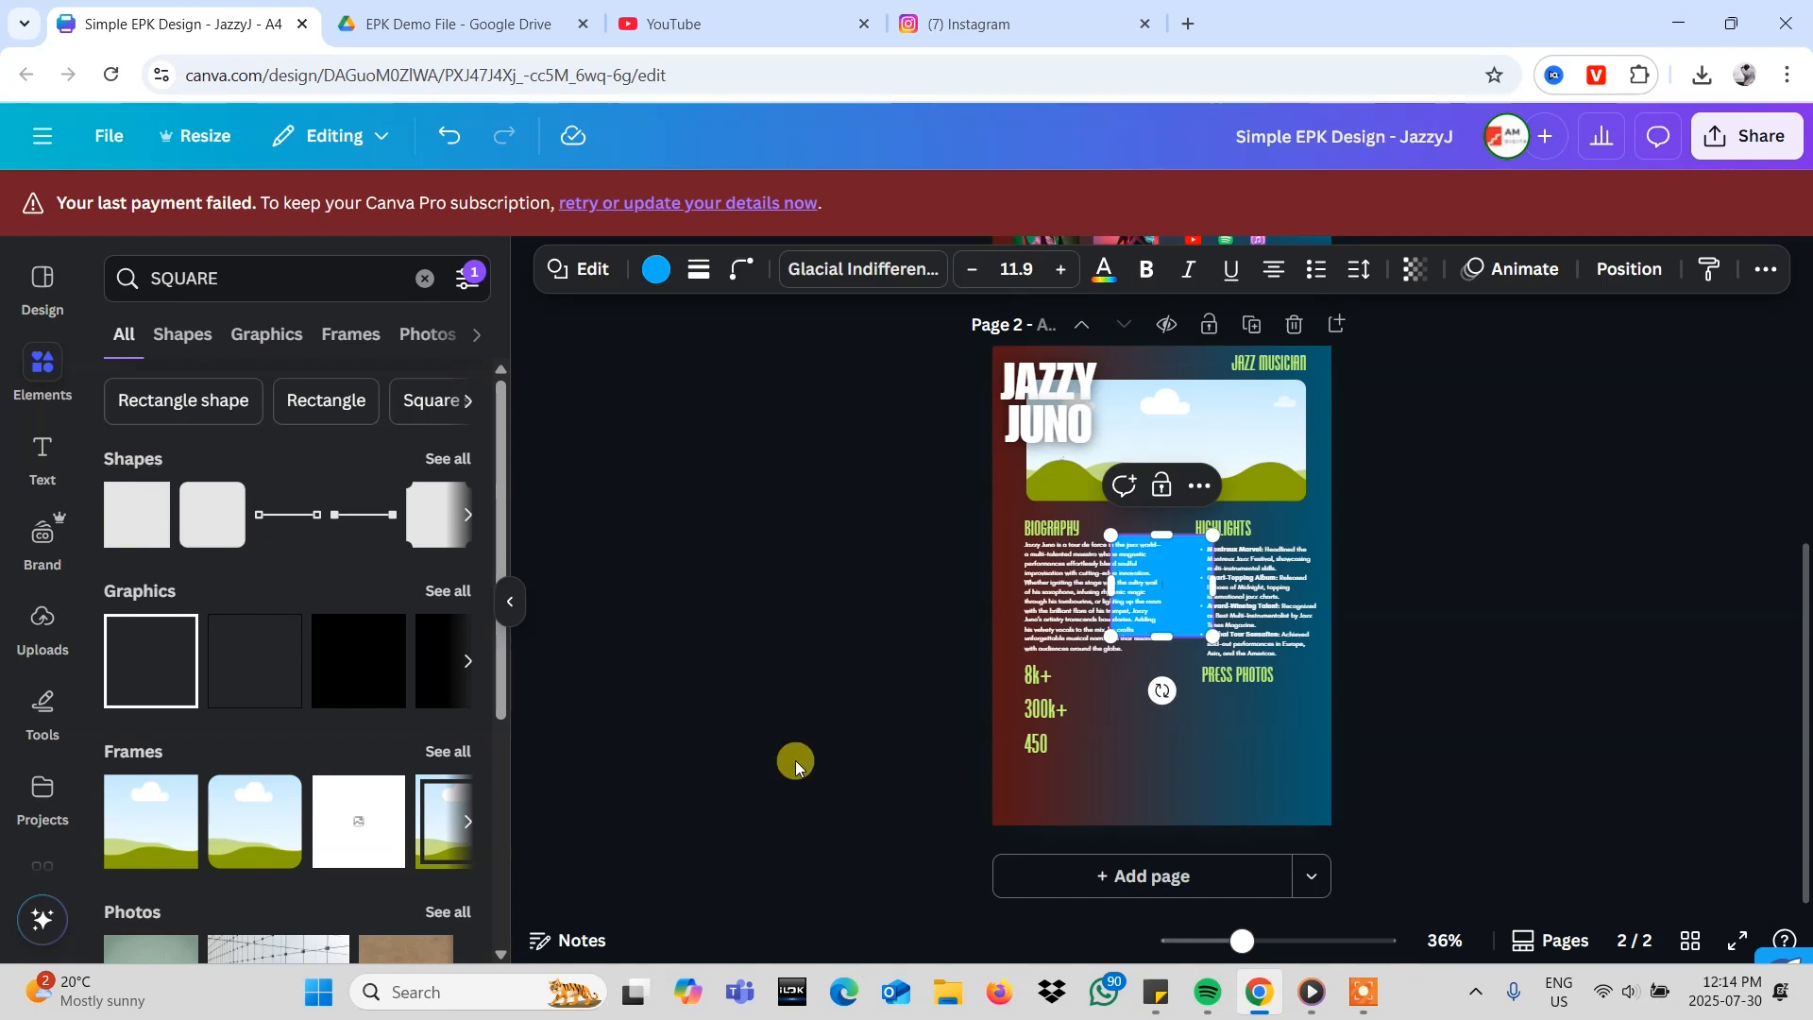
- Stretch the square into a full-width footer band and place it along page 2's bottom edge
{"action": "left_click", "coordinate": [1410, 615]}
{"action": "left_click_drag", "start_coordinate": [1177, 618], "coordinate": [1177, 781]}
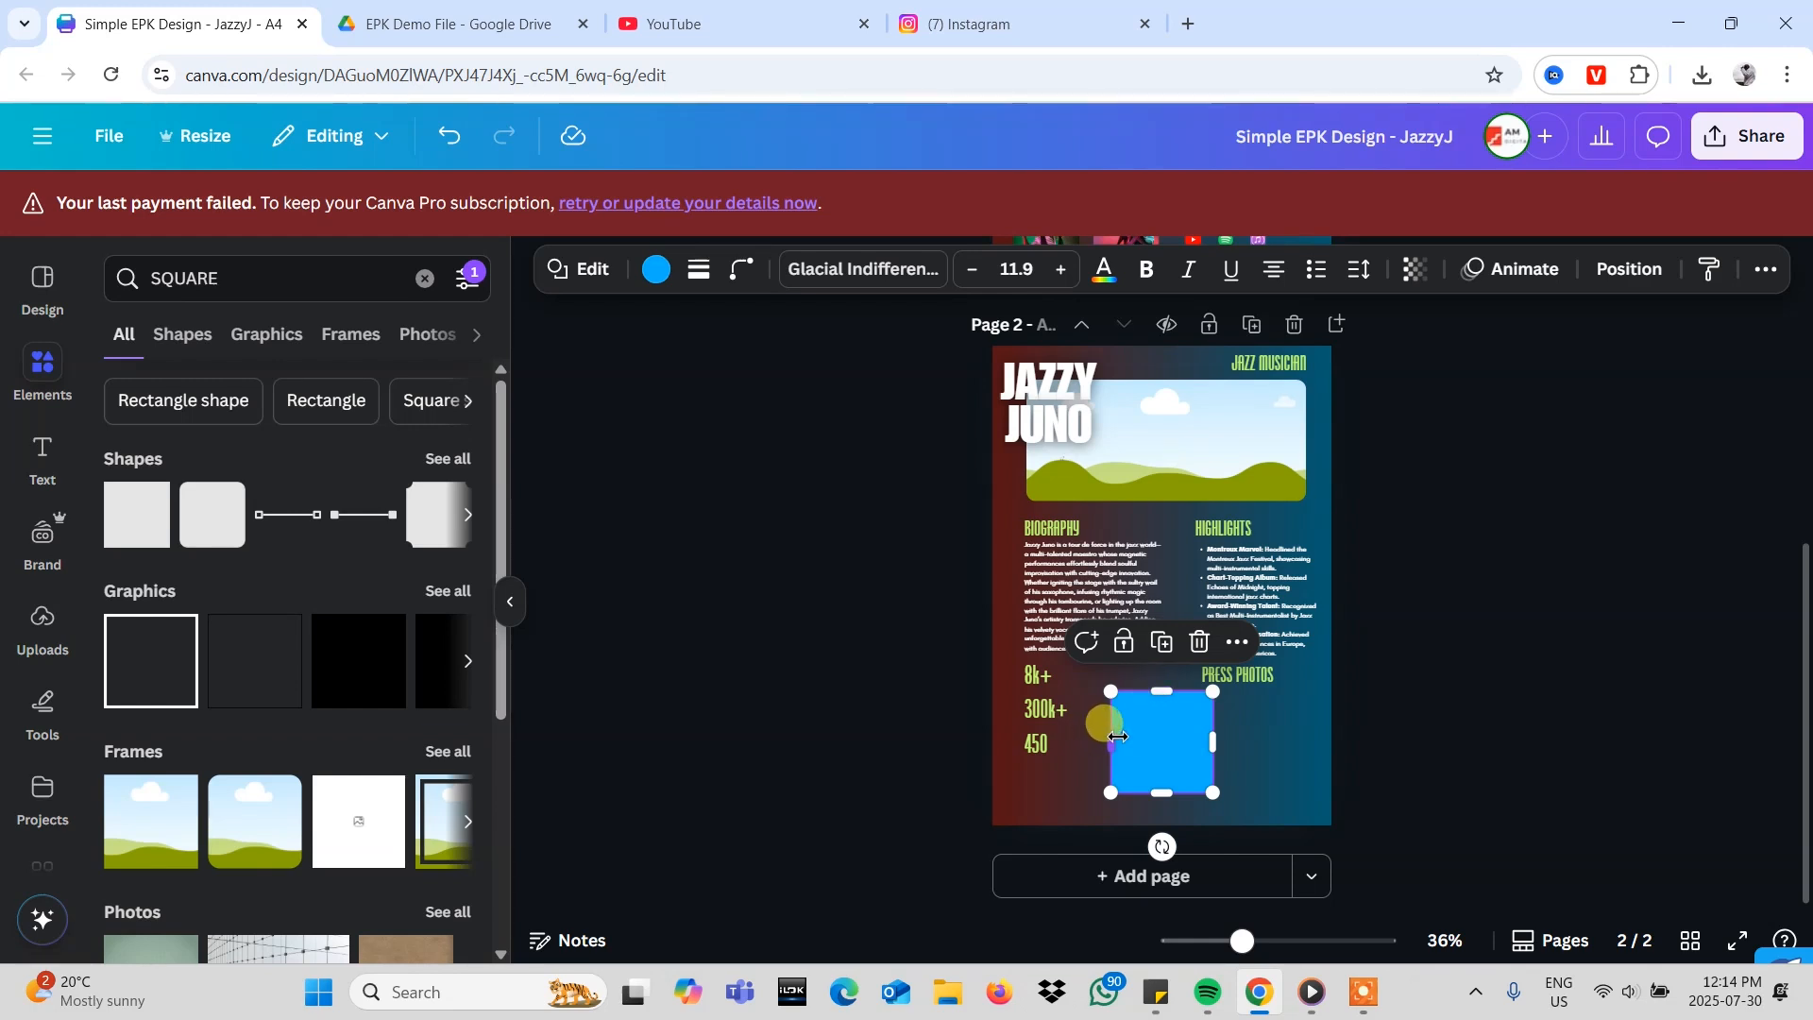
{"action": "left_click_drag", "start_coordinate": [1214, 742], "coordinate": [1251, 743]}
{"action": "left_click_drag", "start_coordinate": [1112, 752], "coordinate": [1079, 746]}
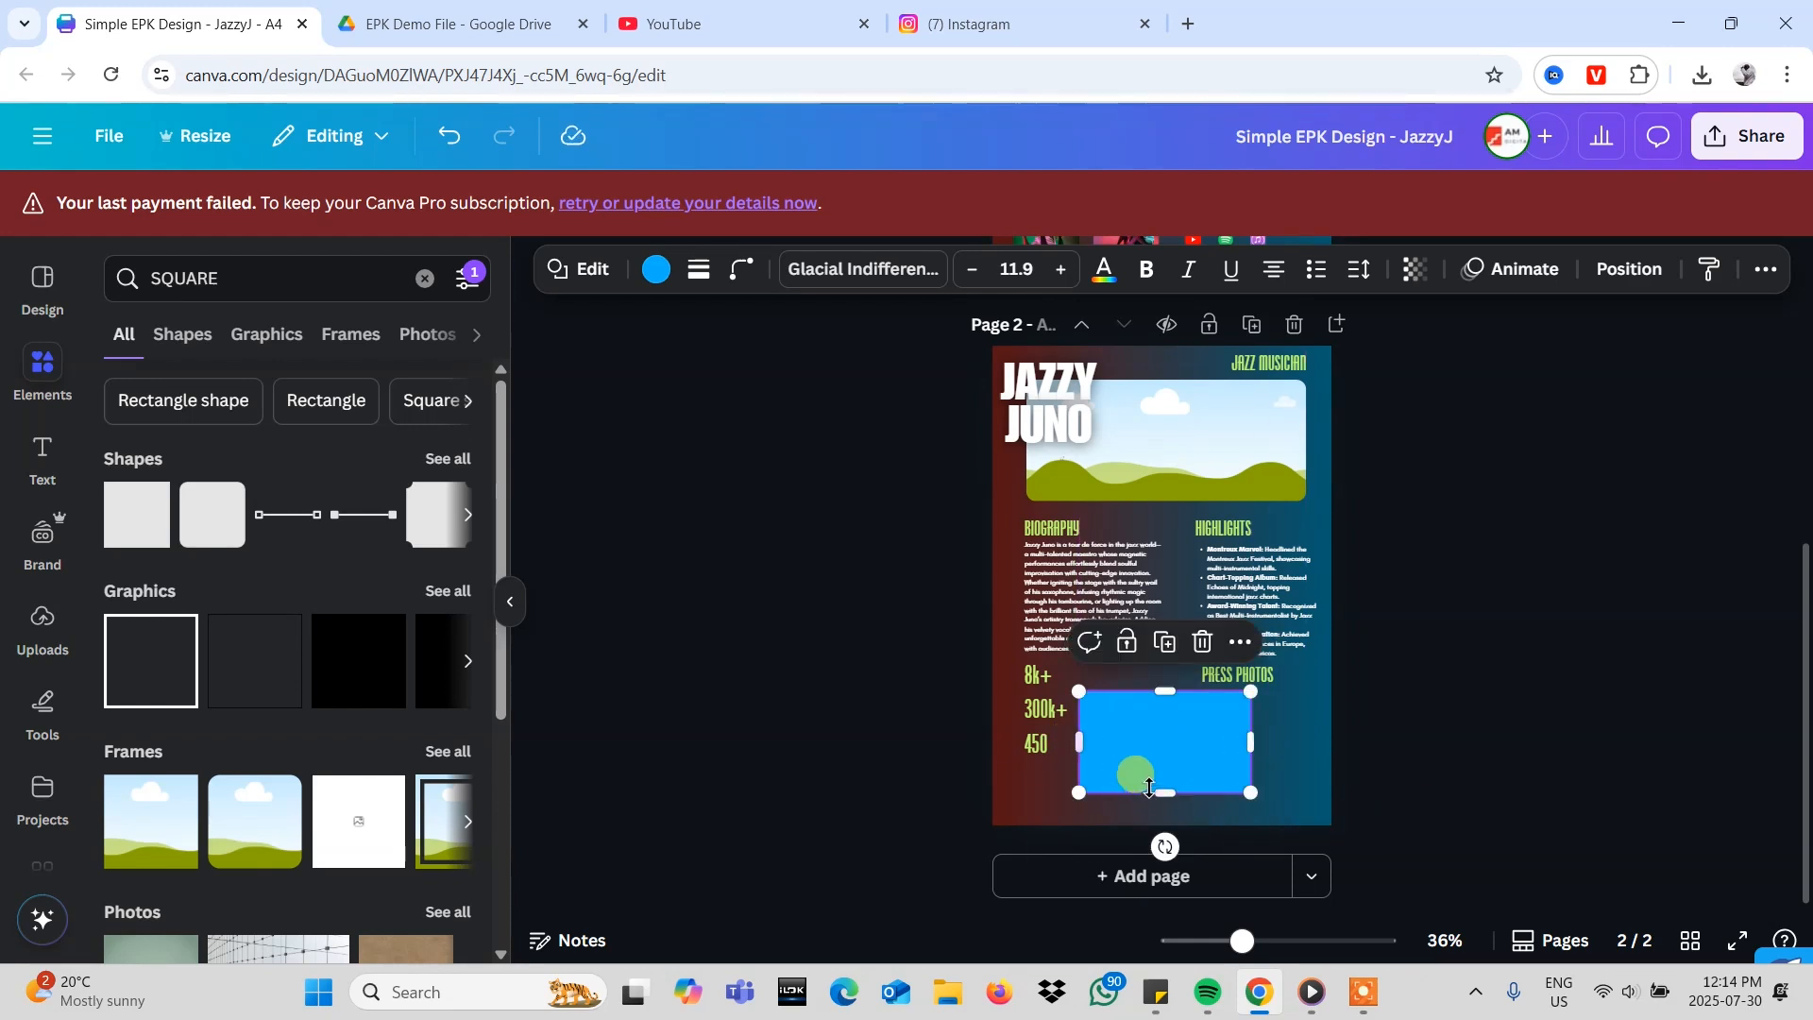
{"action": "left_click_drag", "start_coordinate": [1167, 799], "coordinate": [964, 746]}
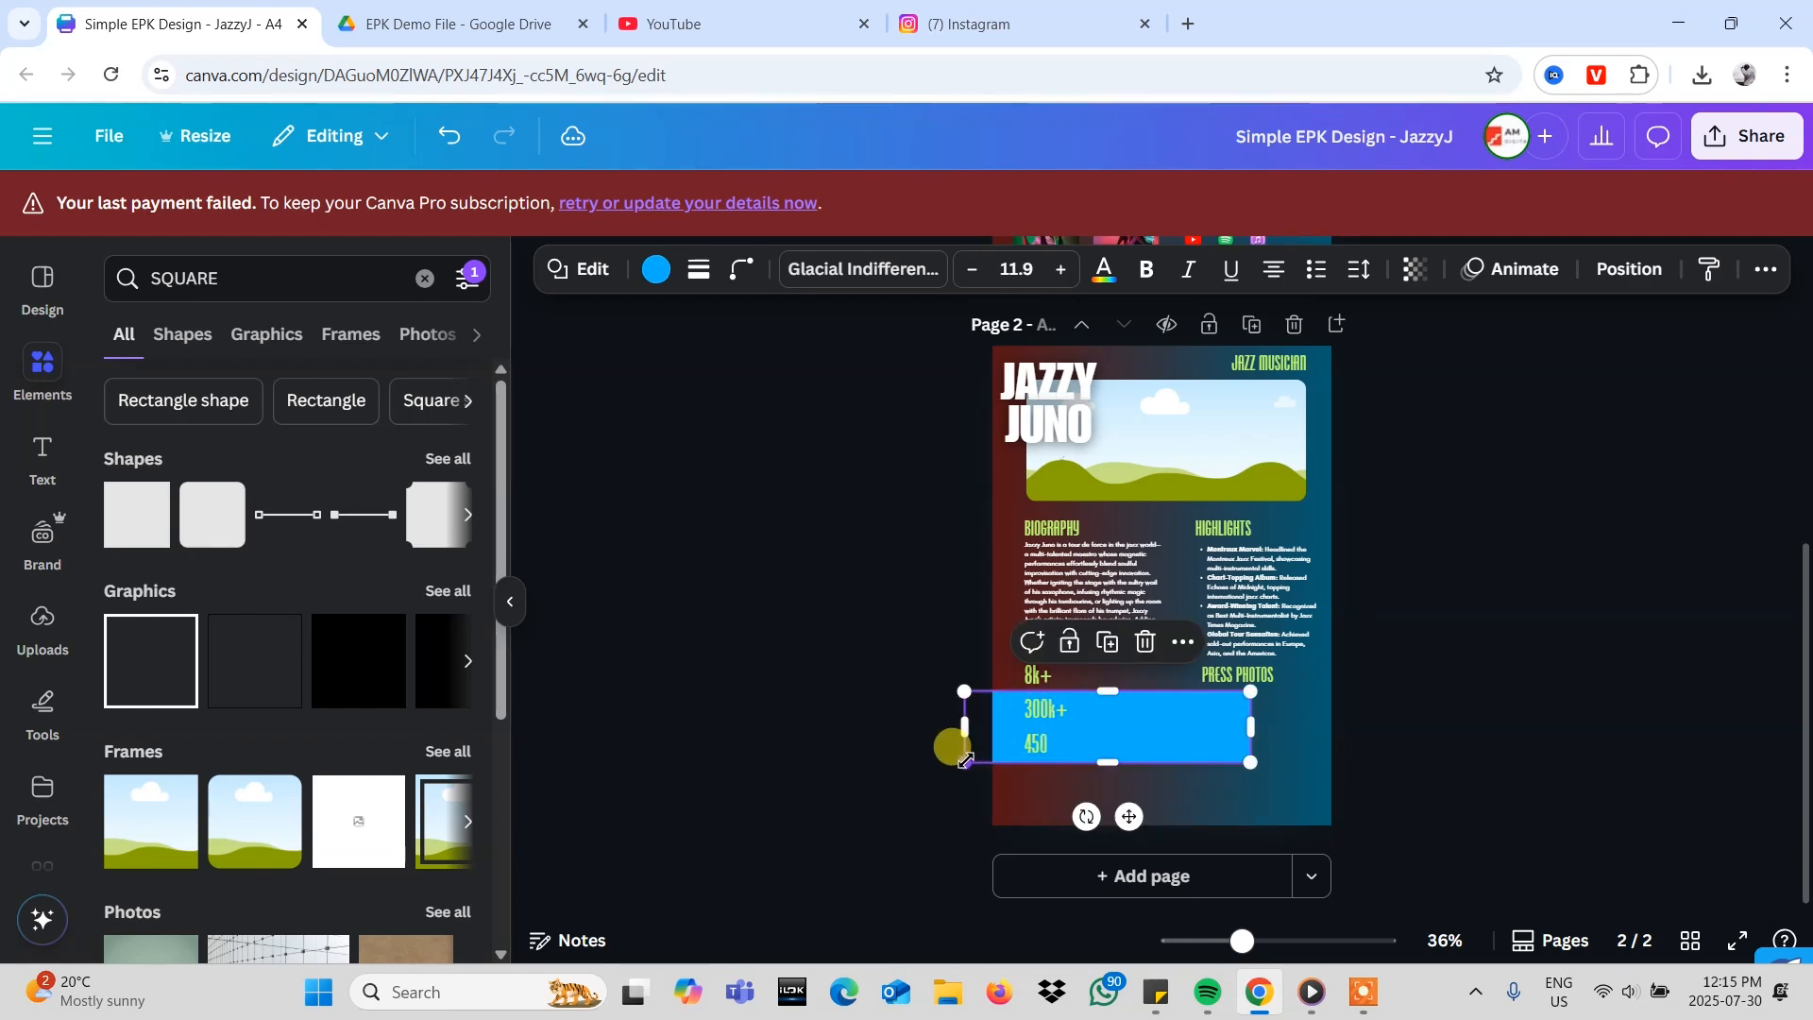
{"action": "left_click_drag", "start_coordinate": [1250, 762], "coordinate": [1219, 830]}
{"action": "left_click", "coordinate": [1481, 727]}
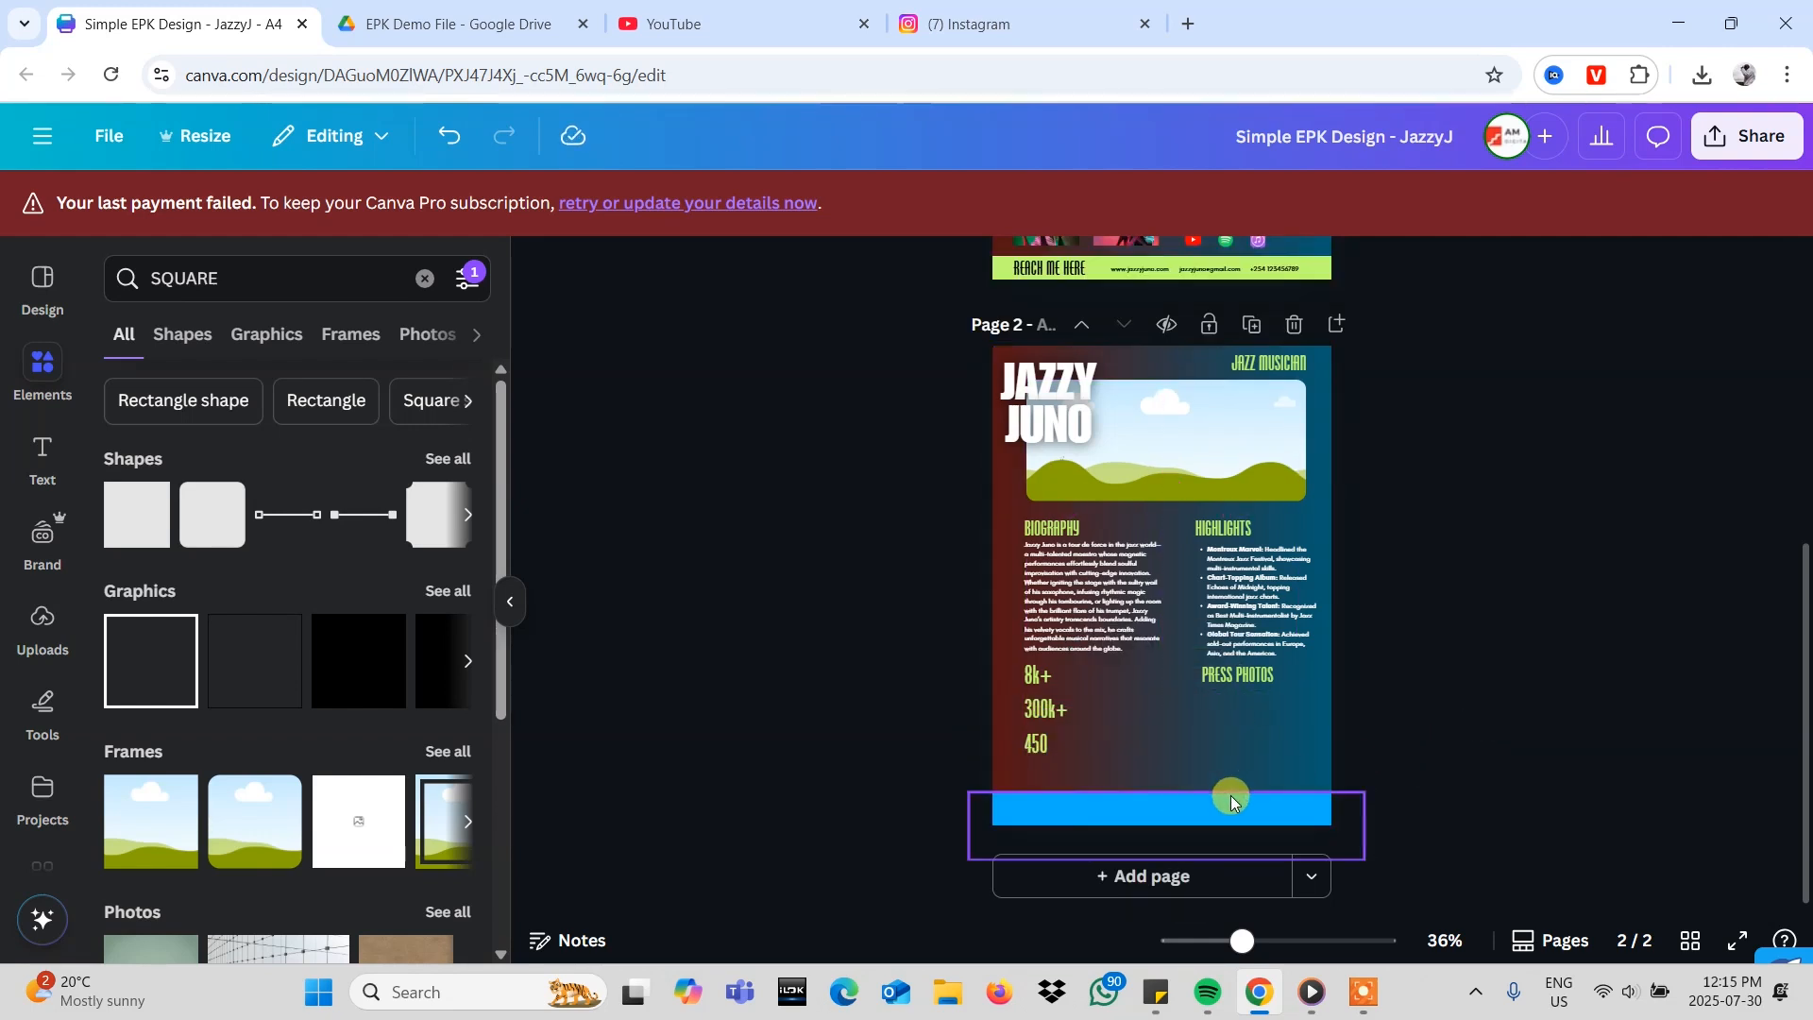
- Fill the footer band with the document's lime green colour
{"action": "left_click", "coordinate": [1204, 806]}
{"action": "left_click", "coordinate": [657, 270]}
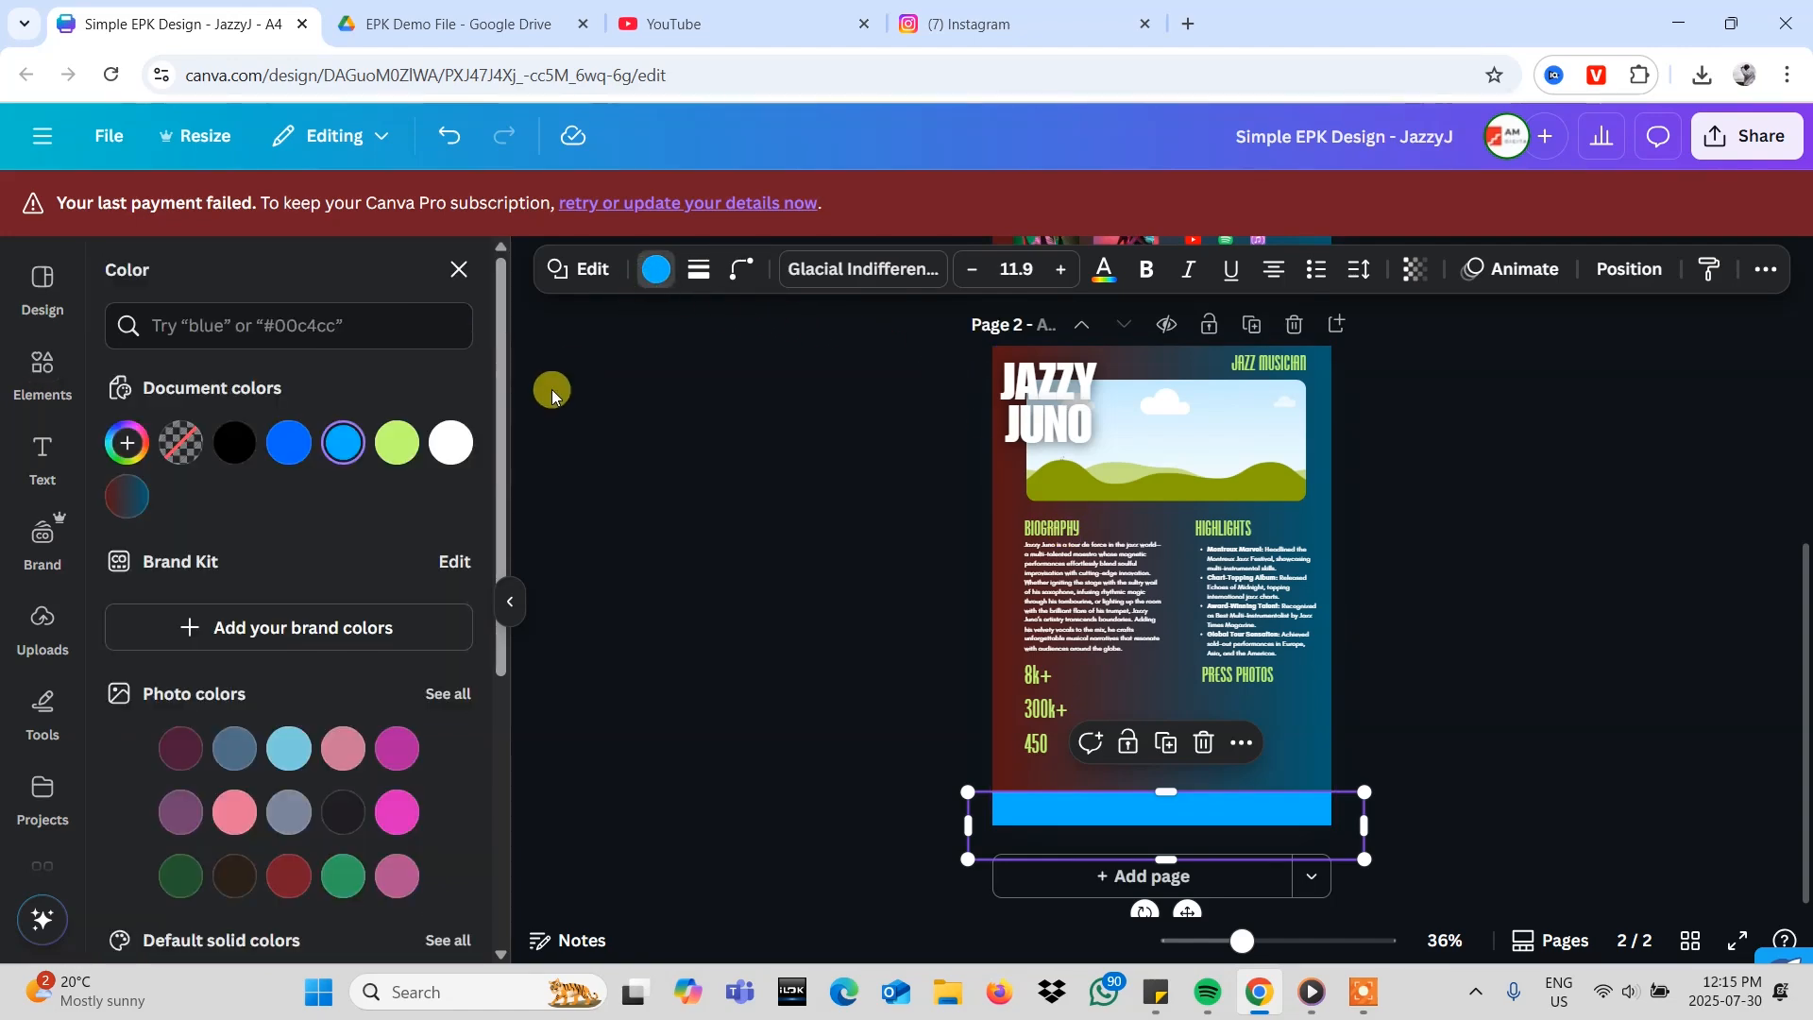
{"action": "left_click", "coordinate": [387, 456]}
{"action": "left_click", "coordinate": [835, 550]}
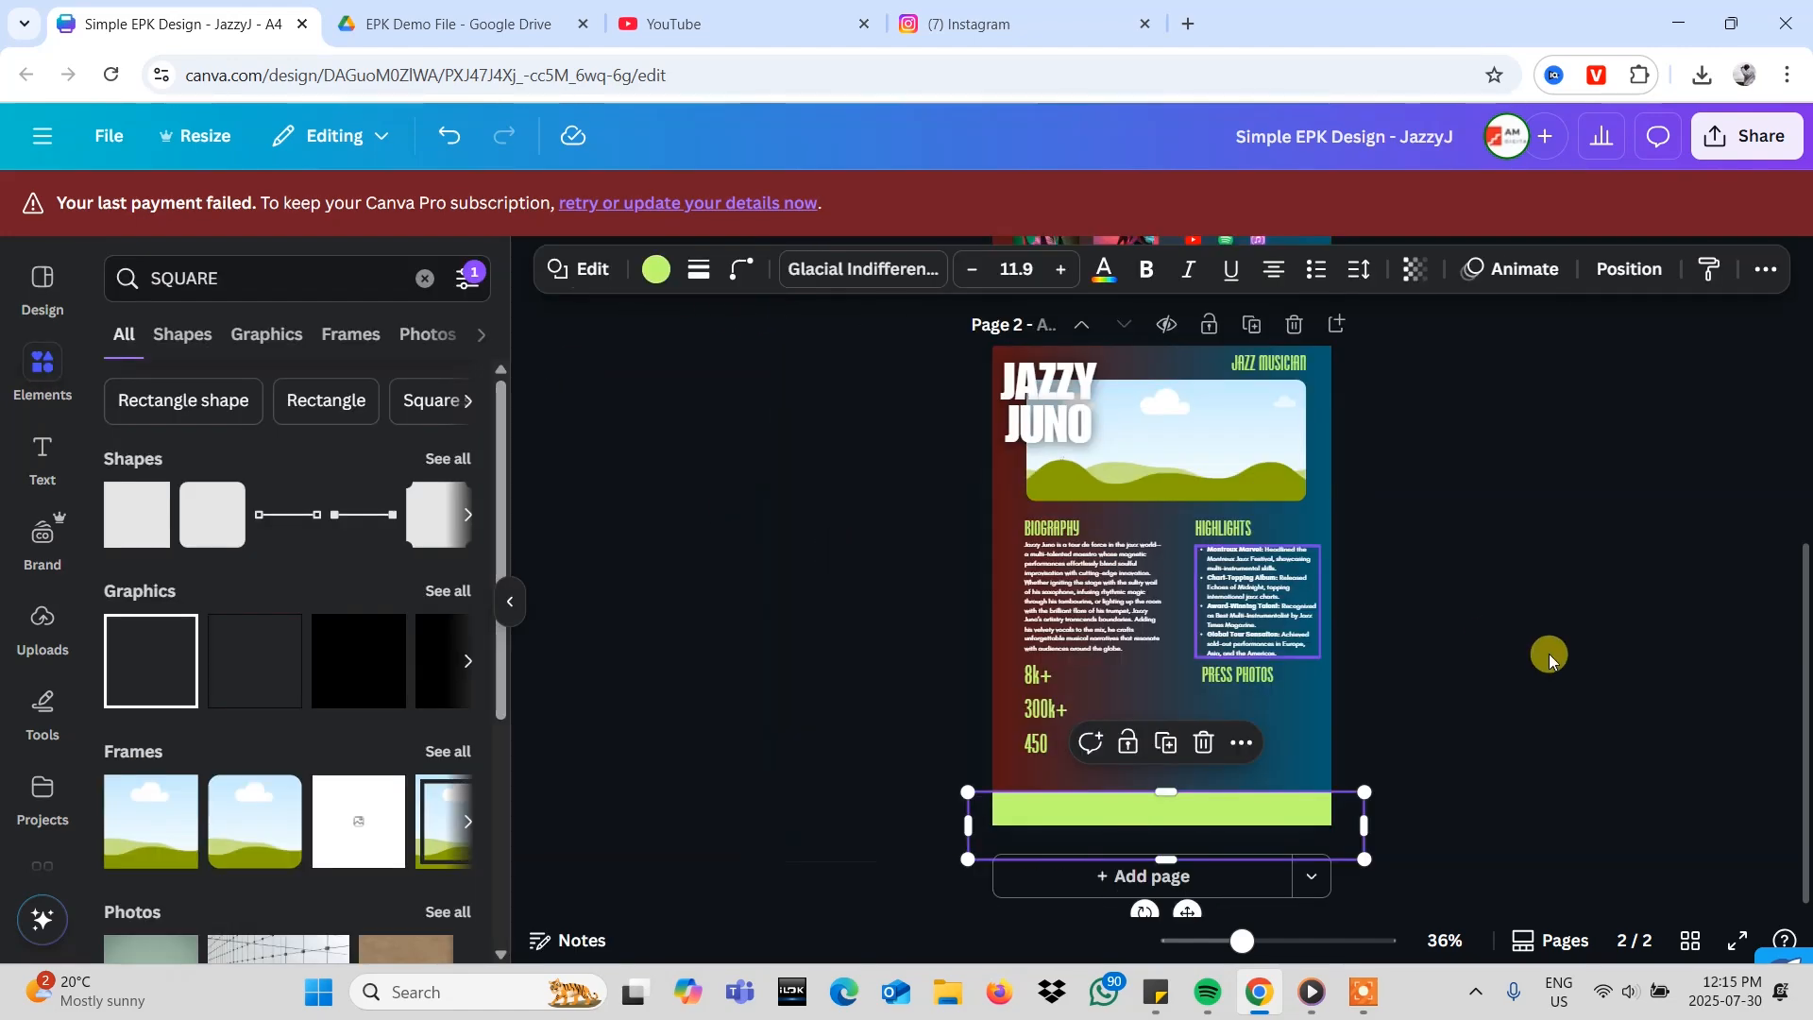
{"action": "left_click", "coordinate": [1572, 665]}
- Reduce the height of page 2's header photo frame slightly by raising its lower edge
{"action": "scroll", "coordinate": [1573, 665], "scroll_direction": "down", "scroll_amount": 3}
{"action": "scroll", "coordinate": [1573, 664], "scroll_direction": "up", "scroll_amount": 2}
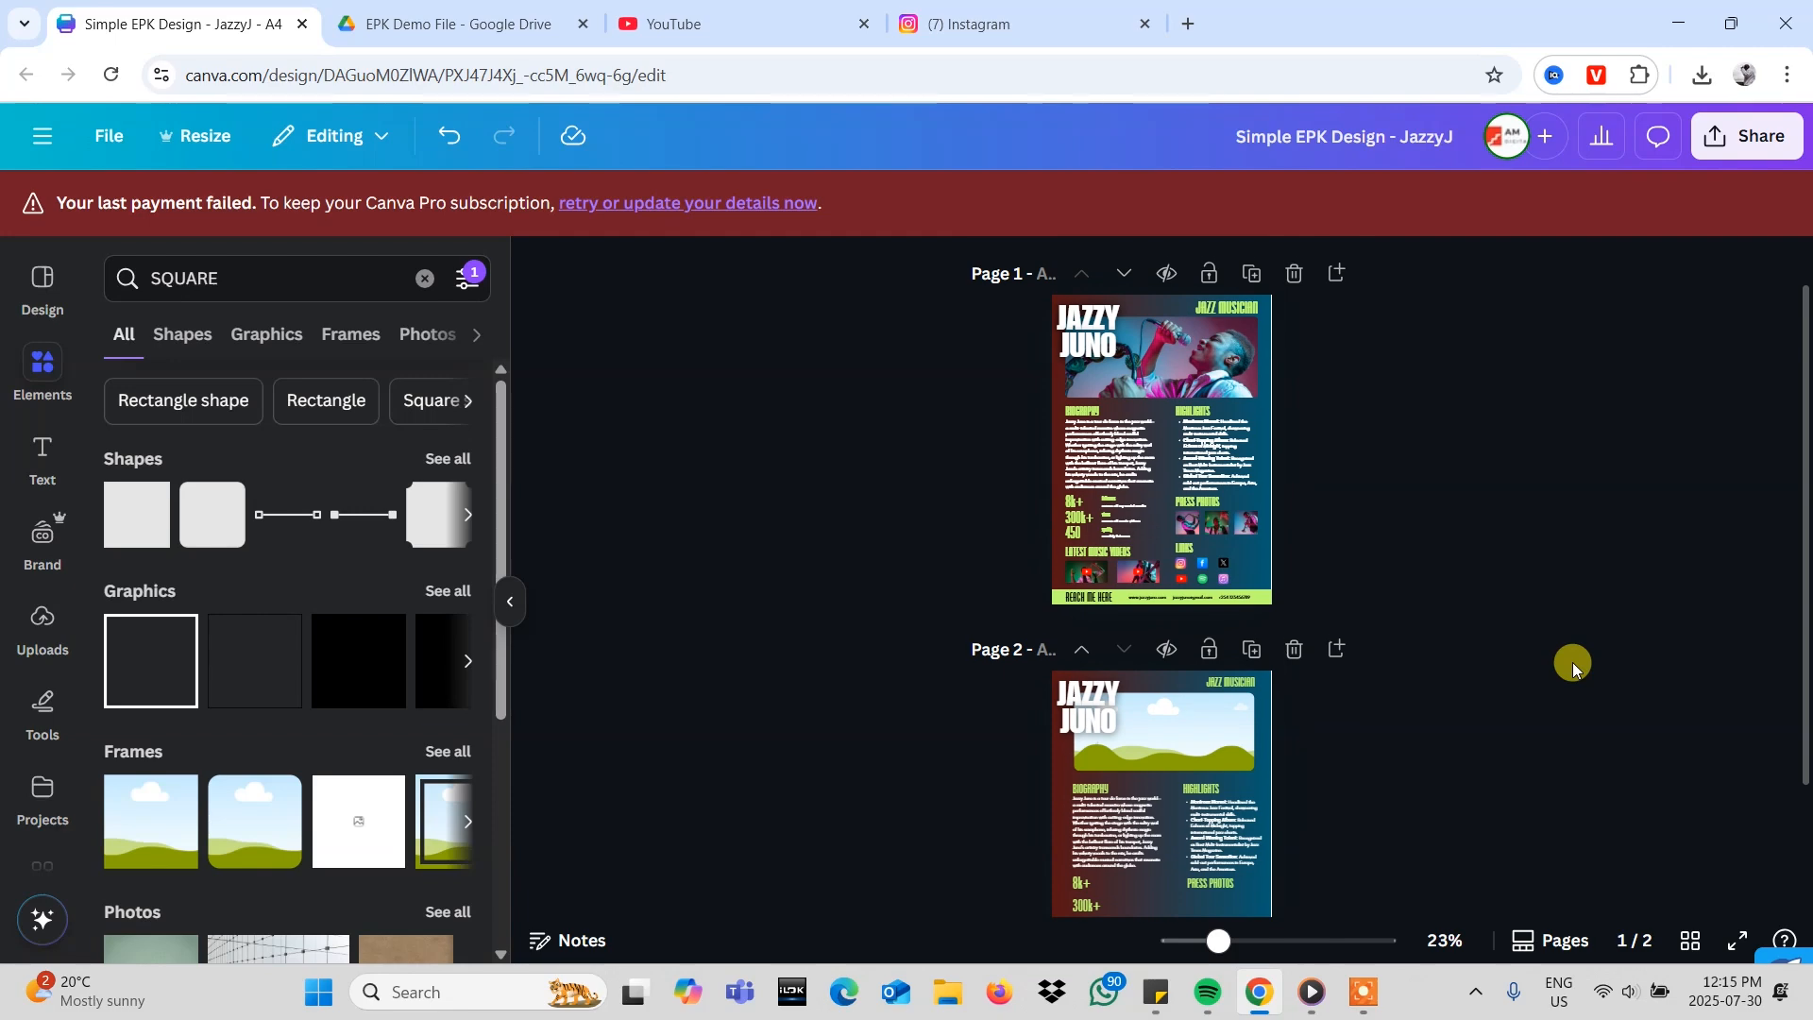
{"action": "scroll", "coordinate": [1572, 664], "scroll_direction": "down", "scroll_amount": 2}
{"action": "scroll", "coordinate": [1431, 766], "scroll_direction": "up", "scroll_amount": 3}
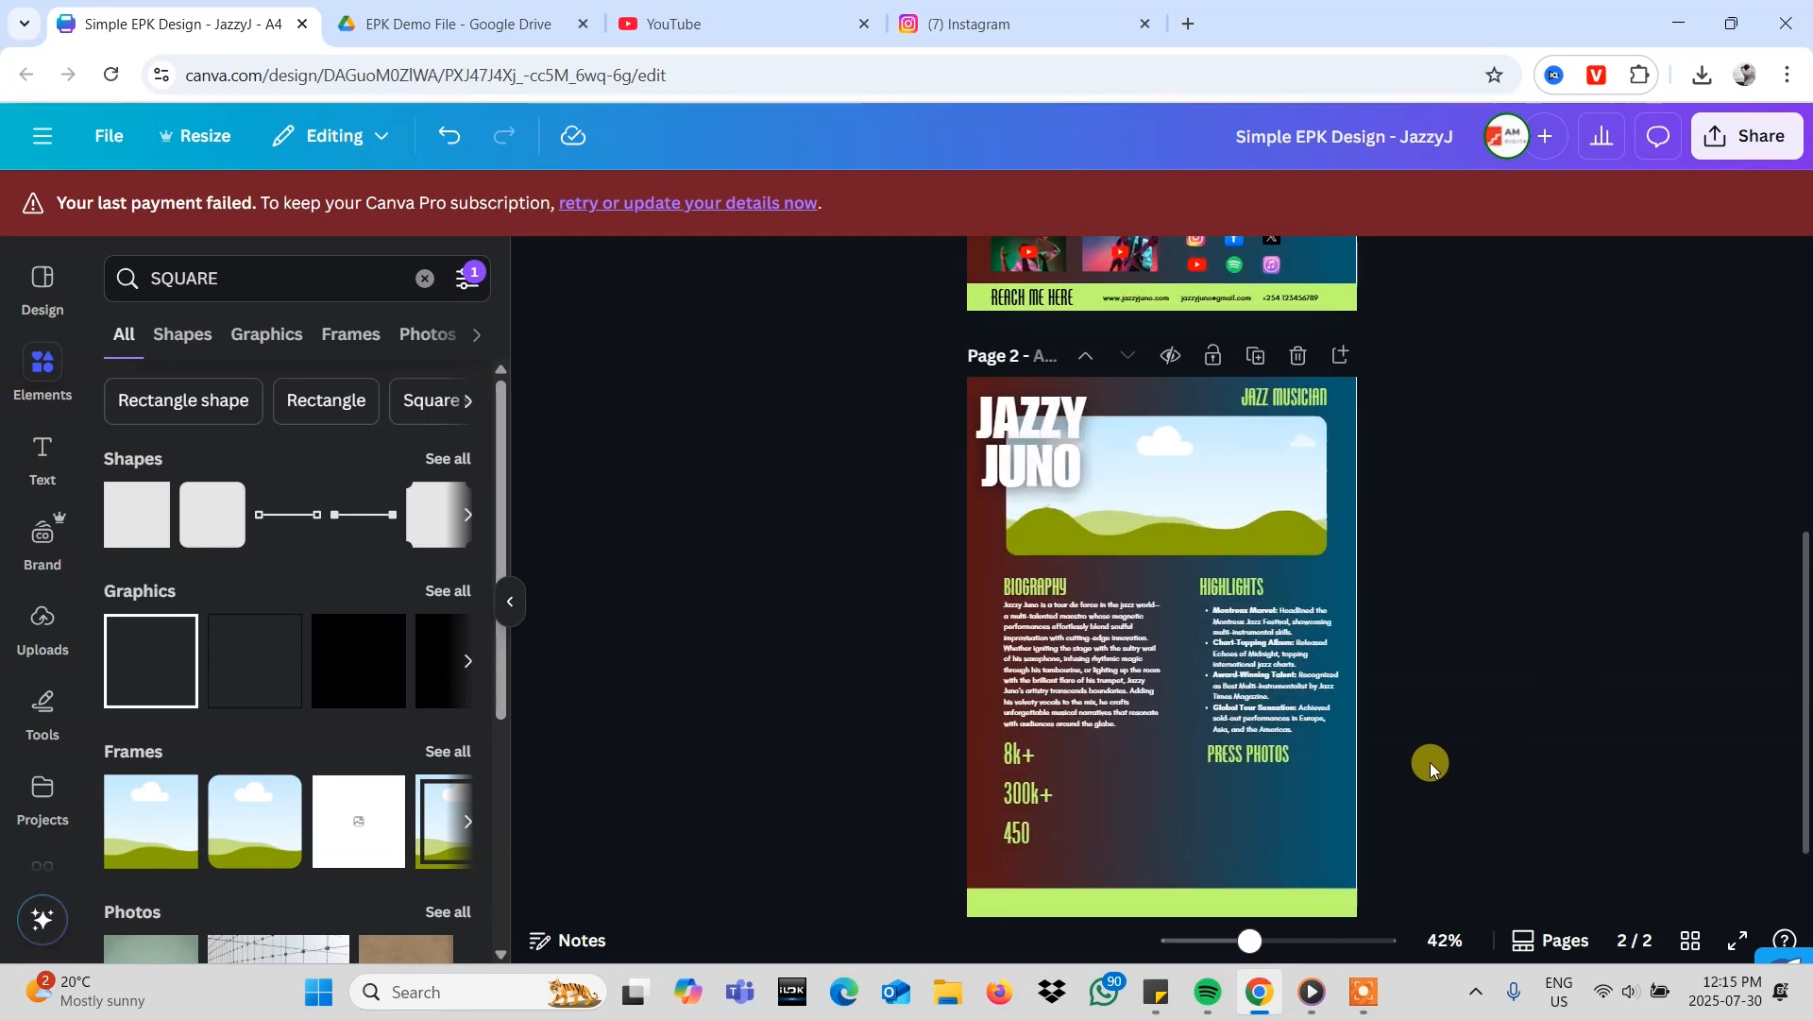
{"action": "scroll", "coordinate": [1161, 789], "scroll_direction": "down", "scroll_amount": 5}
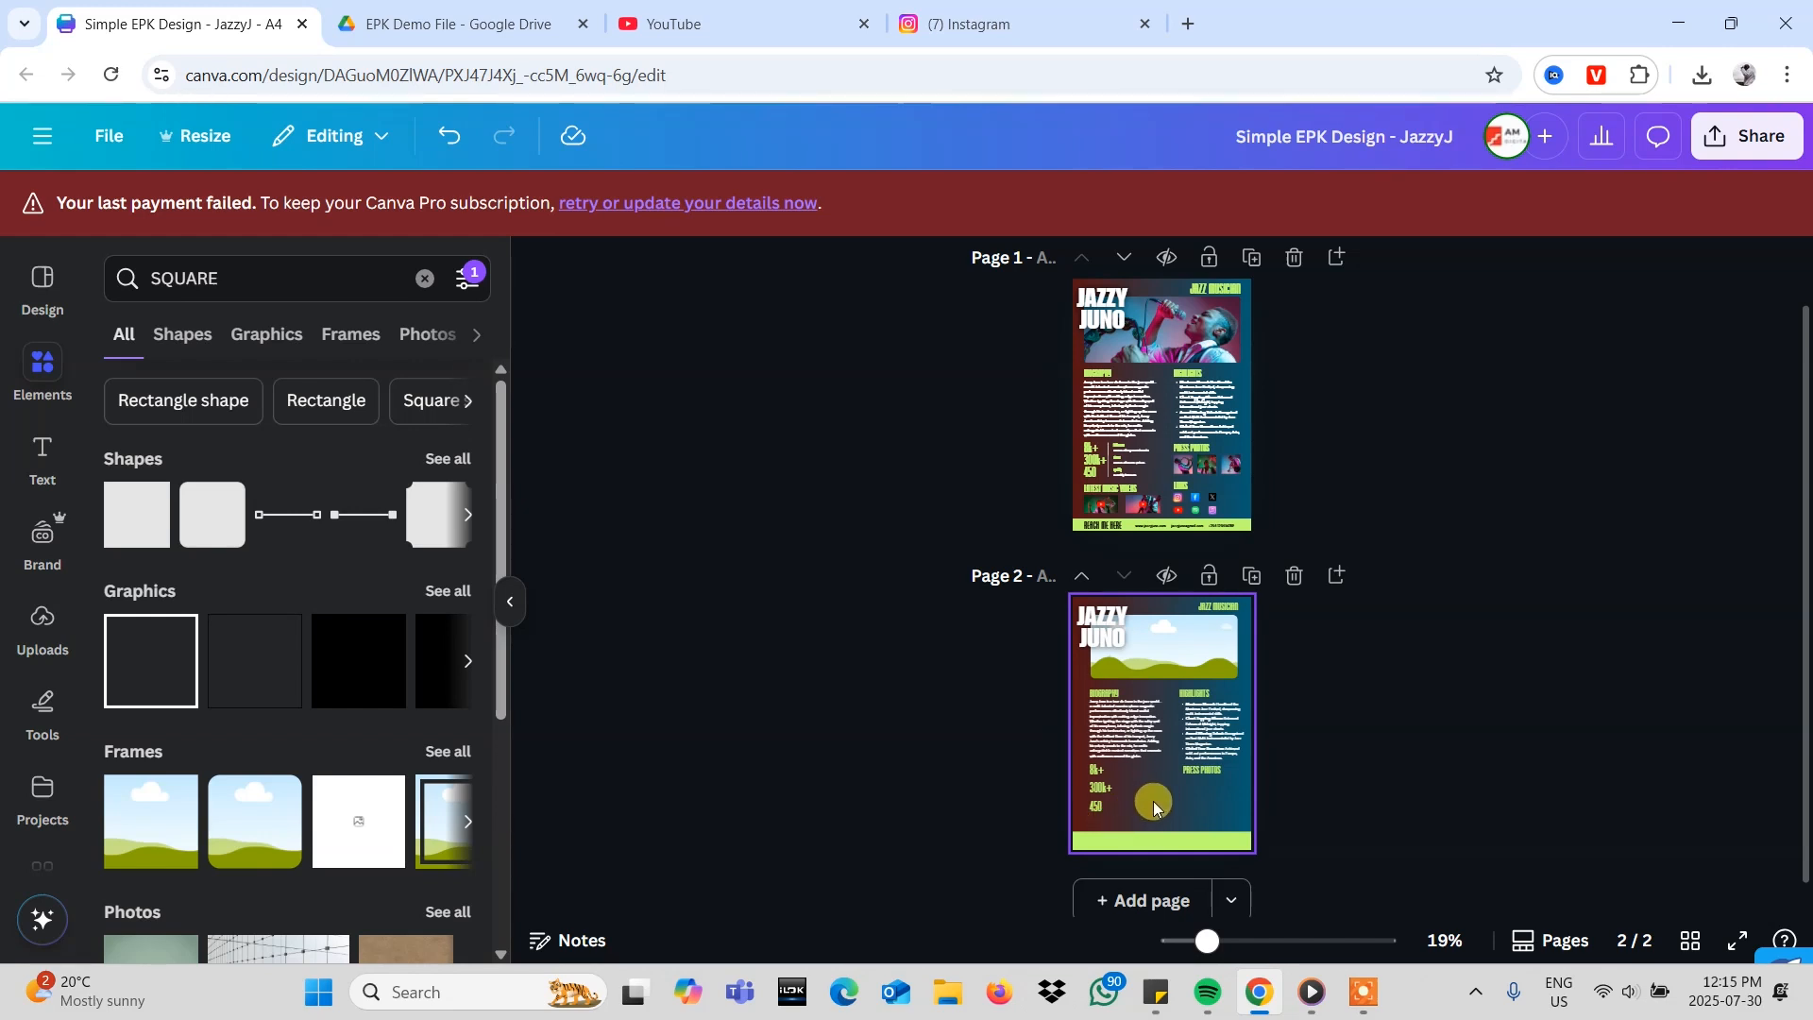
{"action": "left_click", "coordinate": [1202, 656]}
{"action": "left_click_drag", "start_coordinate": [1166, 680], "coordinate": [1171, 671]}
- Nudge the biography, highlights, statistics and press photos text blocks together upward, closer to the photo frame
{"action": "left_click_drag", "start_coordinate": [1328, 689], "coordinate": [1060, 809]}
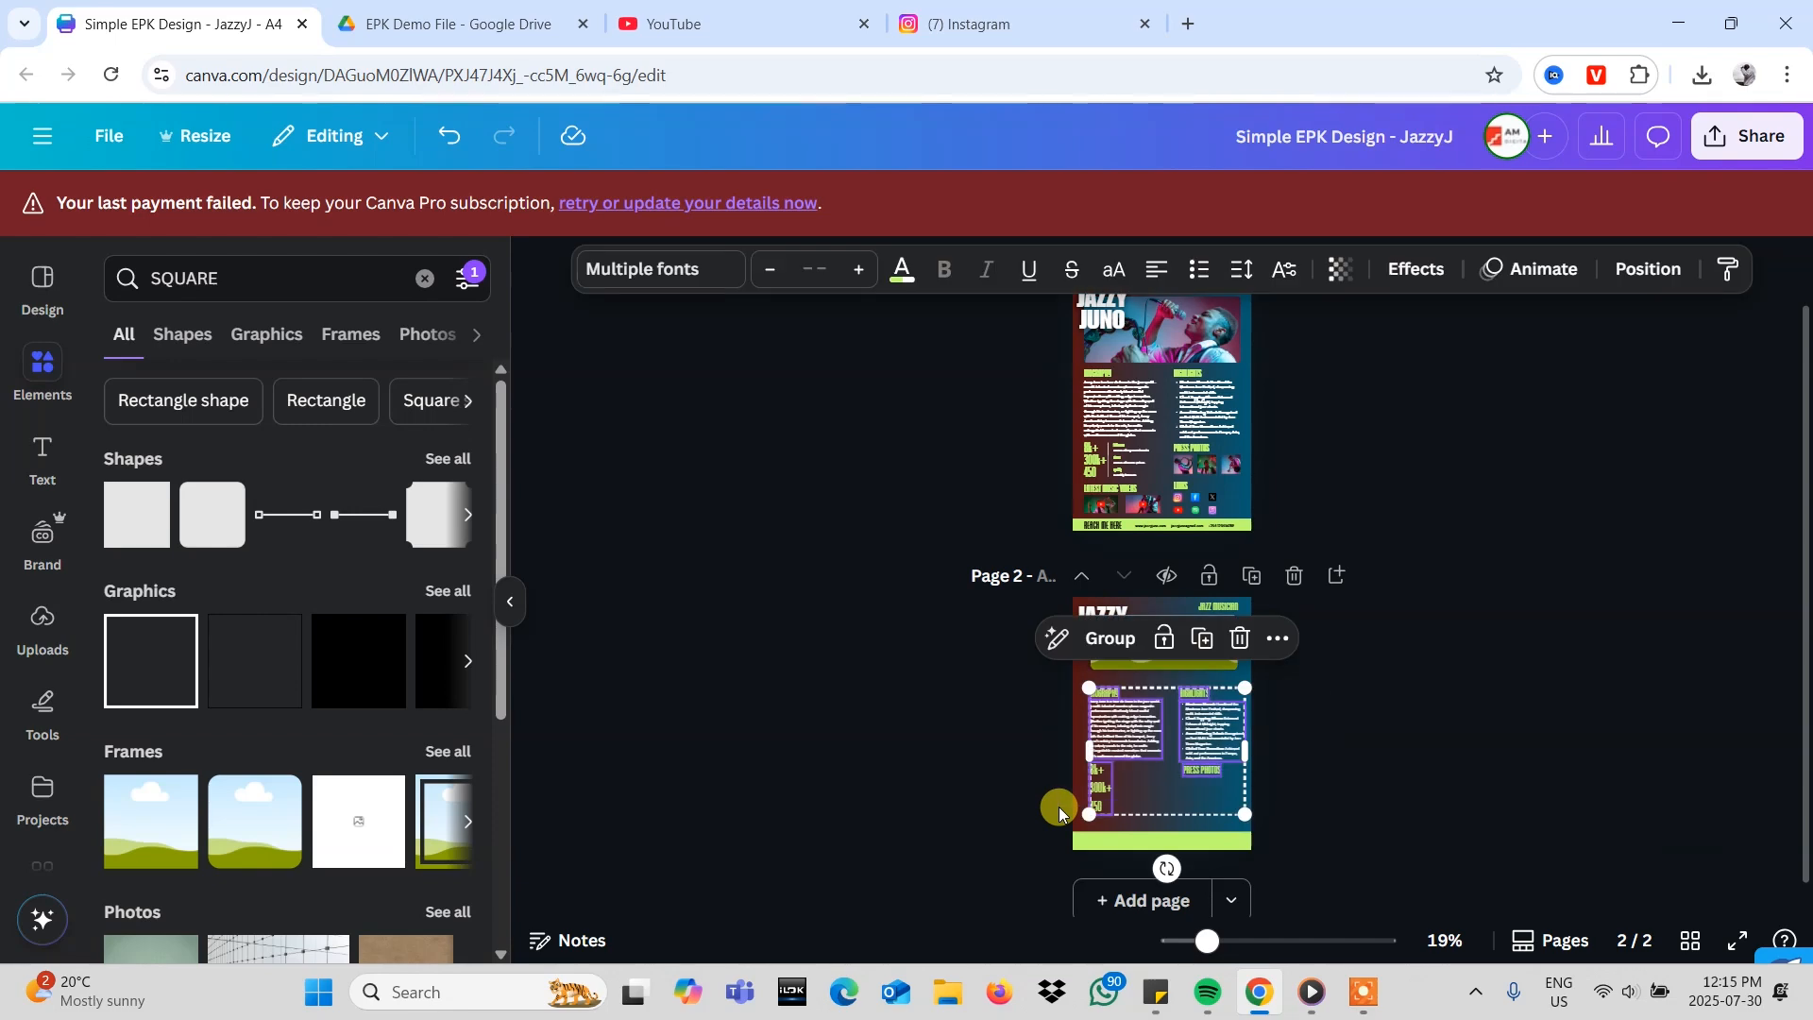
{"action": "key", "text": "Up"}
{"action": "key", "text": "Up"}
{"action": "key", "text": "Up"}
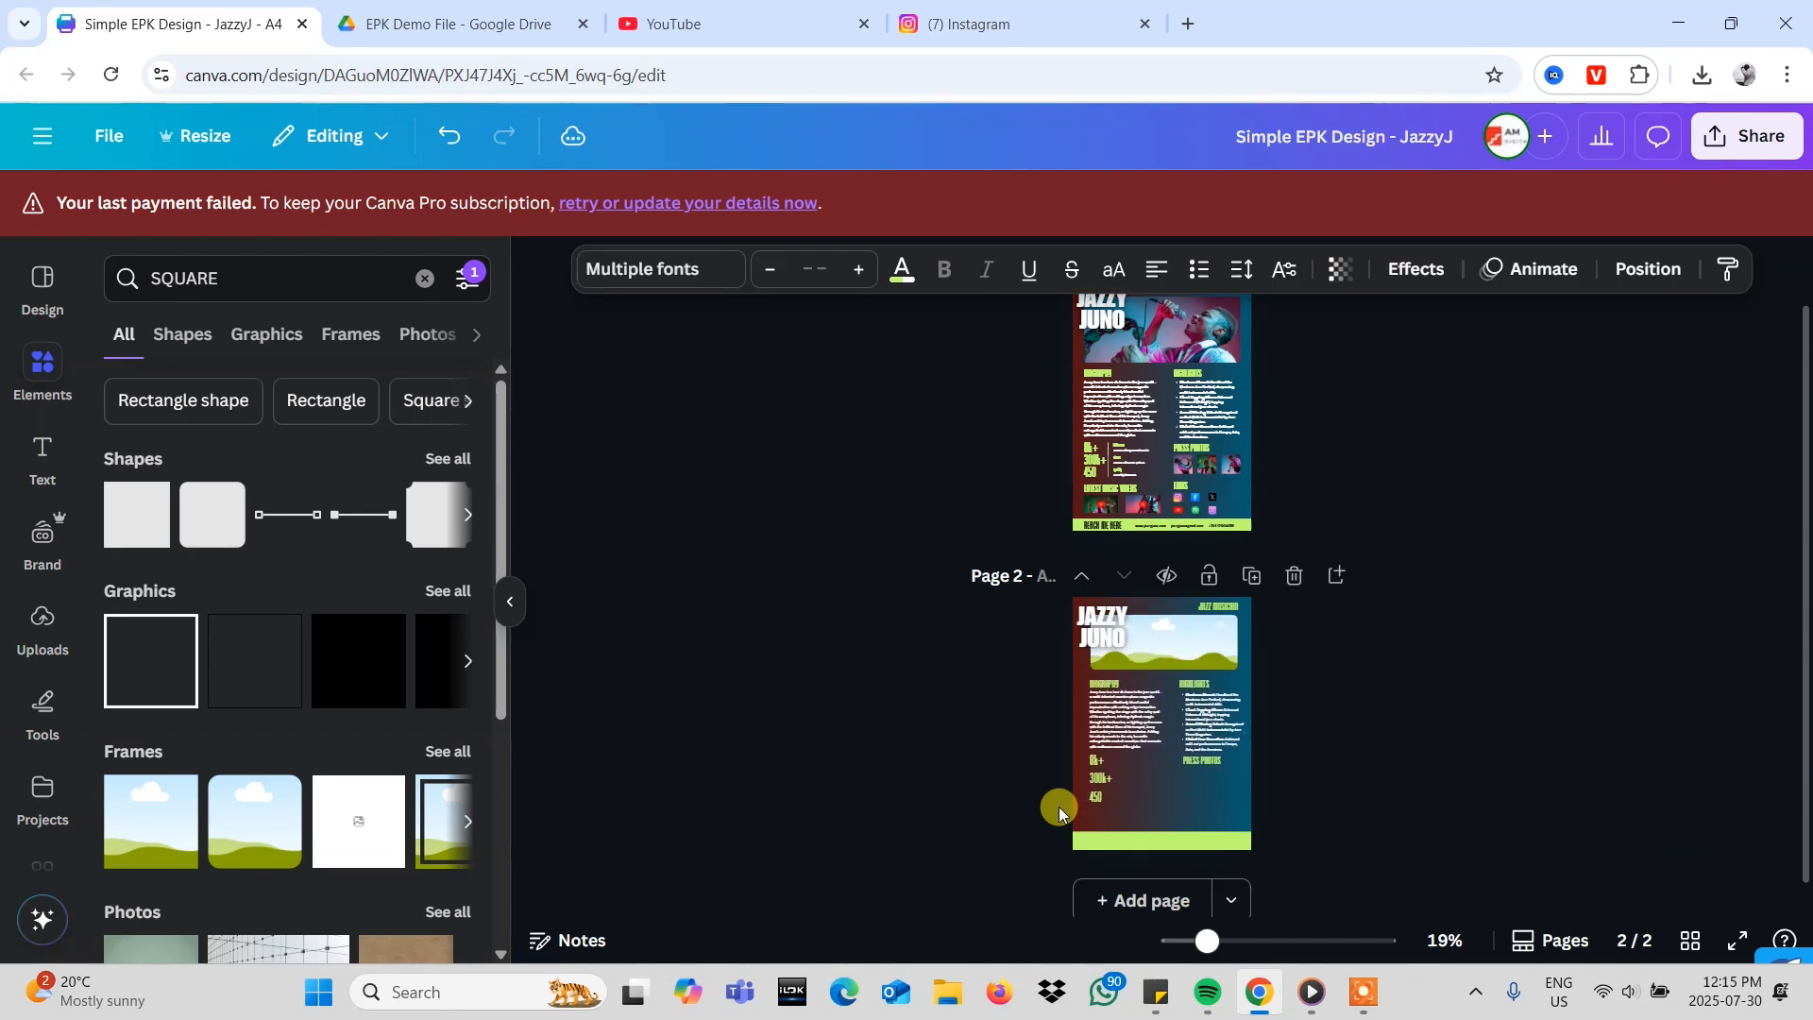
{"action": "left_click", "coordinate": [1357, 783]}
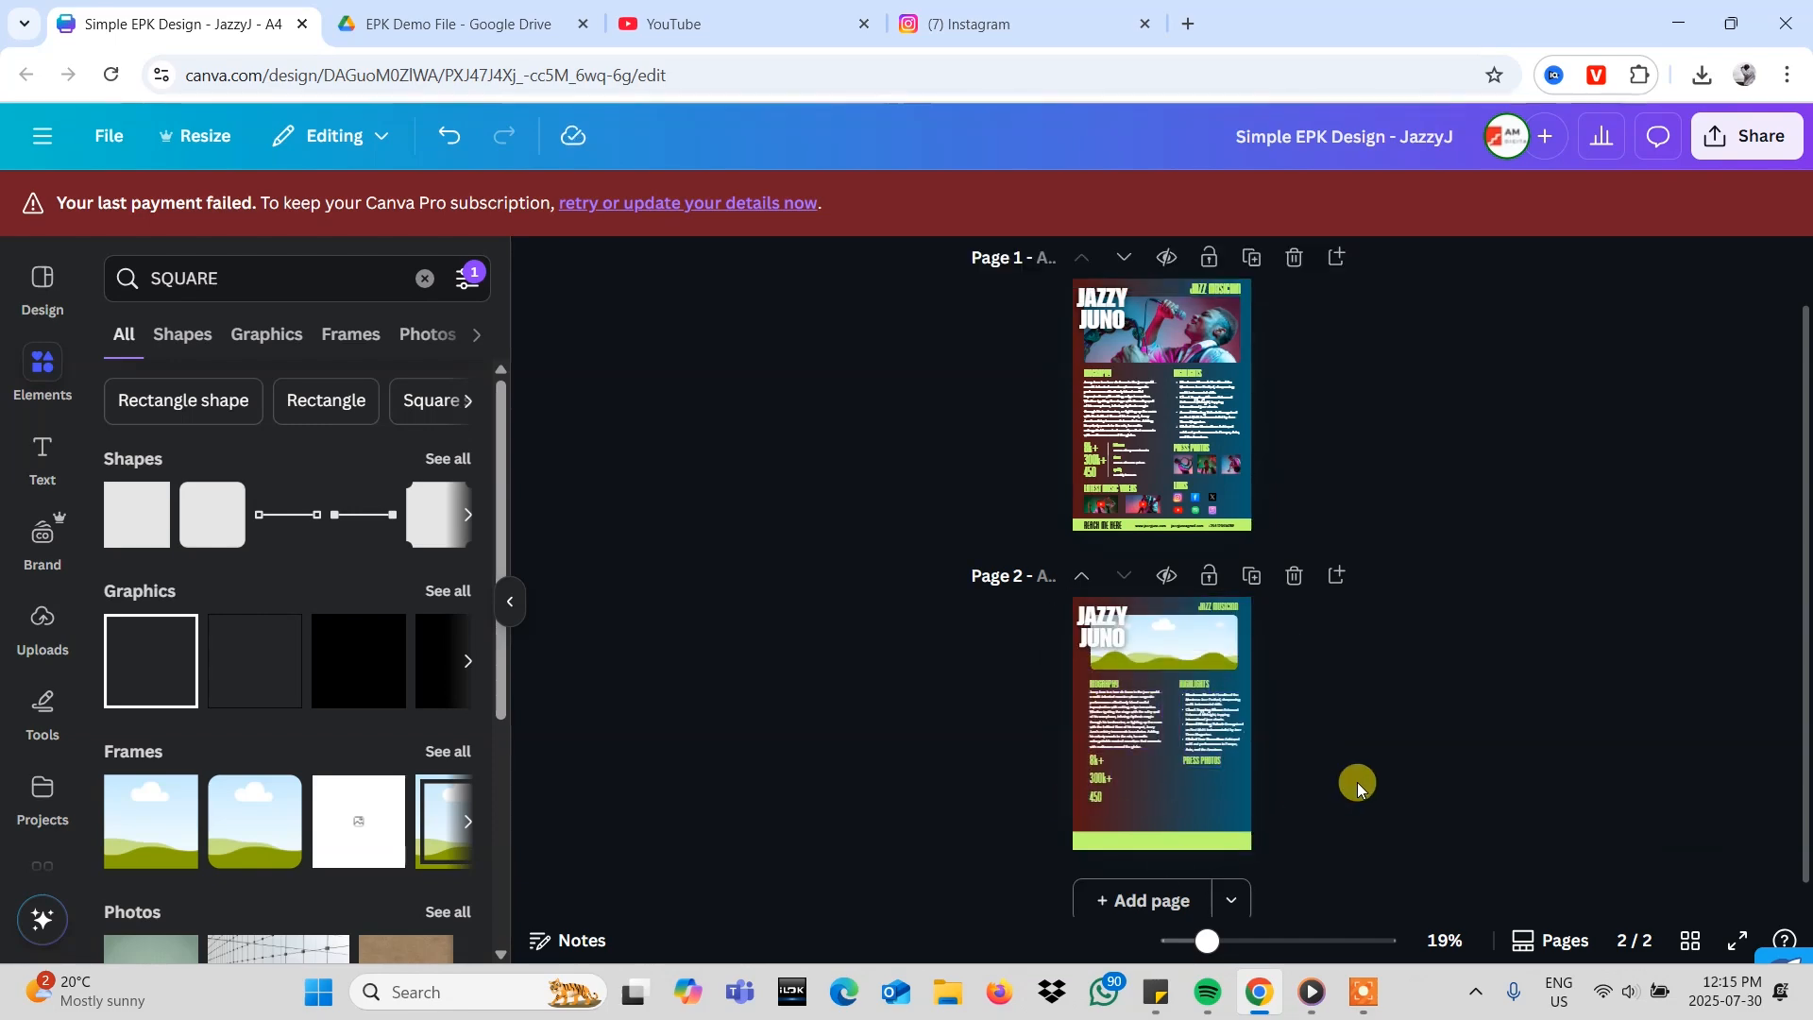
- Nudge the lime footer band downward so that a thinner strip remains on page 2
{"action": "scroll", "coordinate": [1357, 782], "scroll_direction": "up", "scroll_amount": 3}
{"action": "scroll", "coordinate": [1357, 781], "scroll_direction": "down", "scroll_amount": 1}
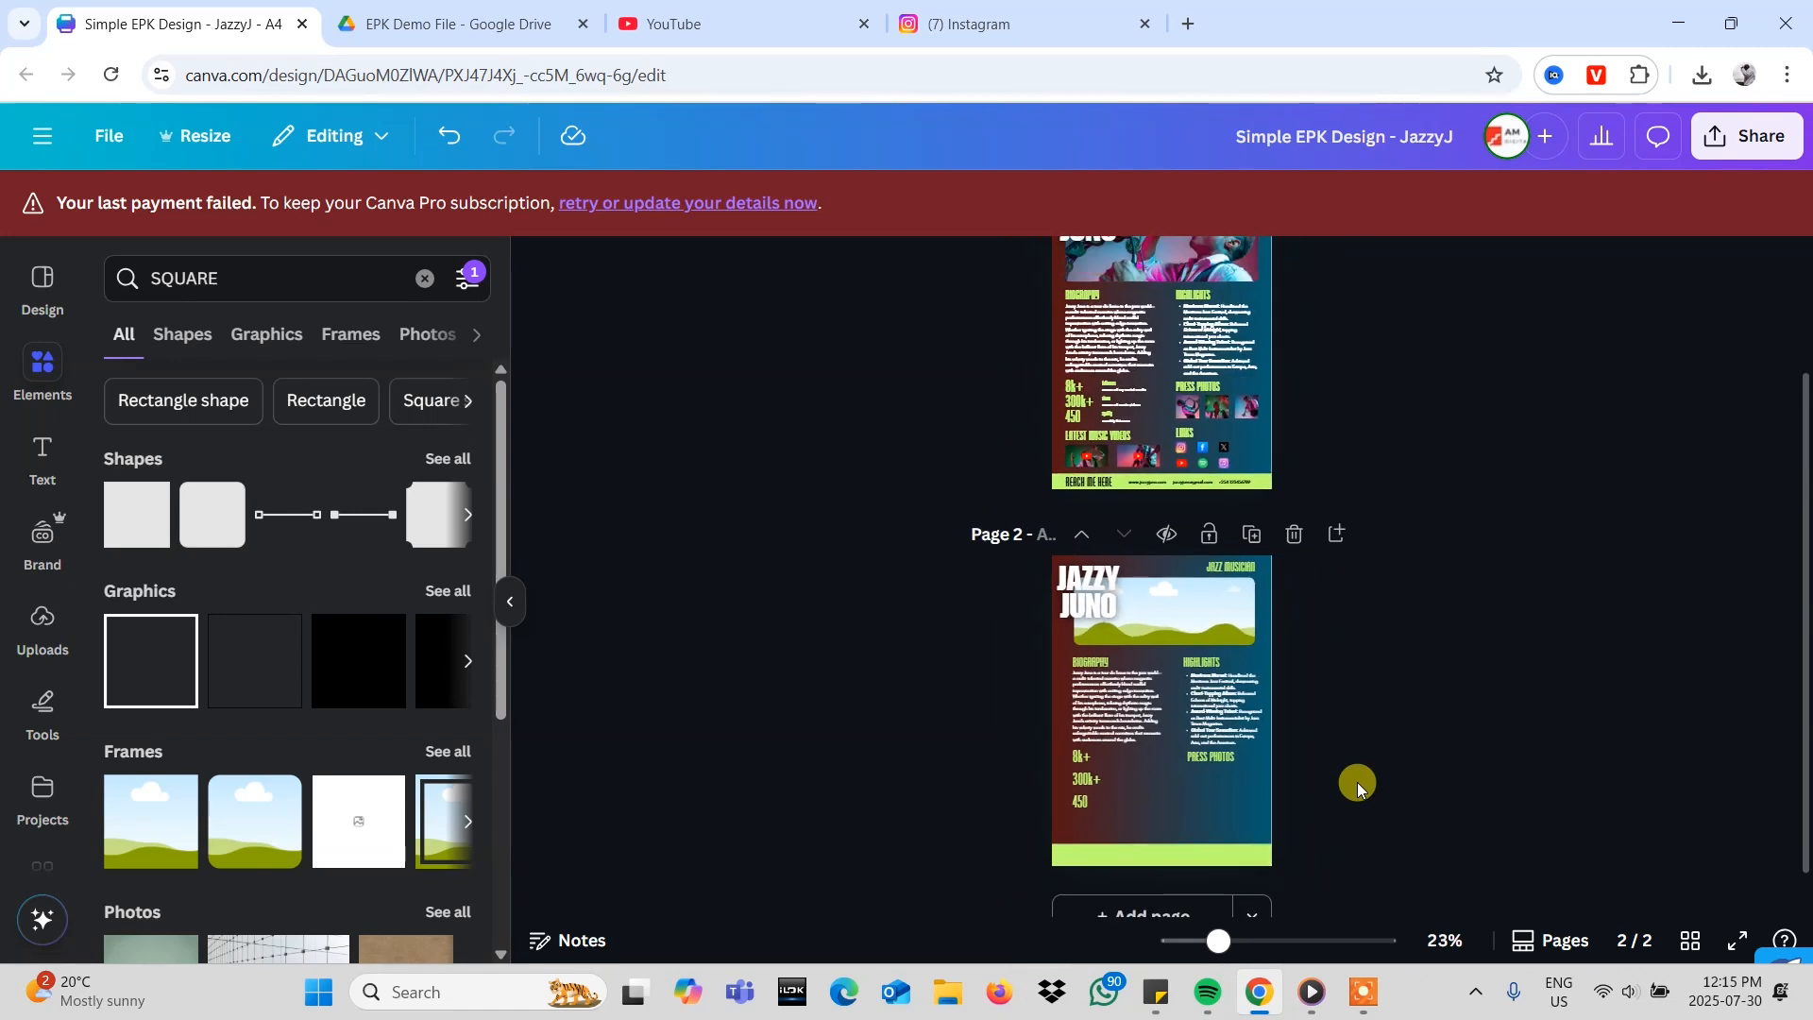
{"action": "left_click", "coordinate": [1159, 850]}
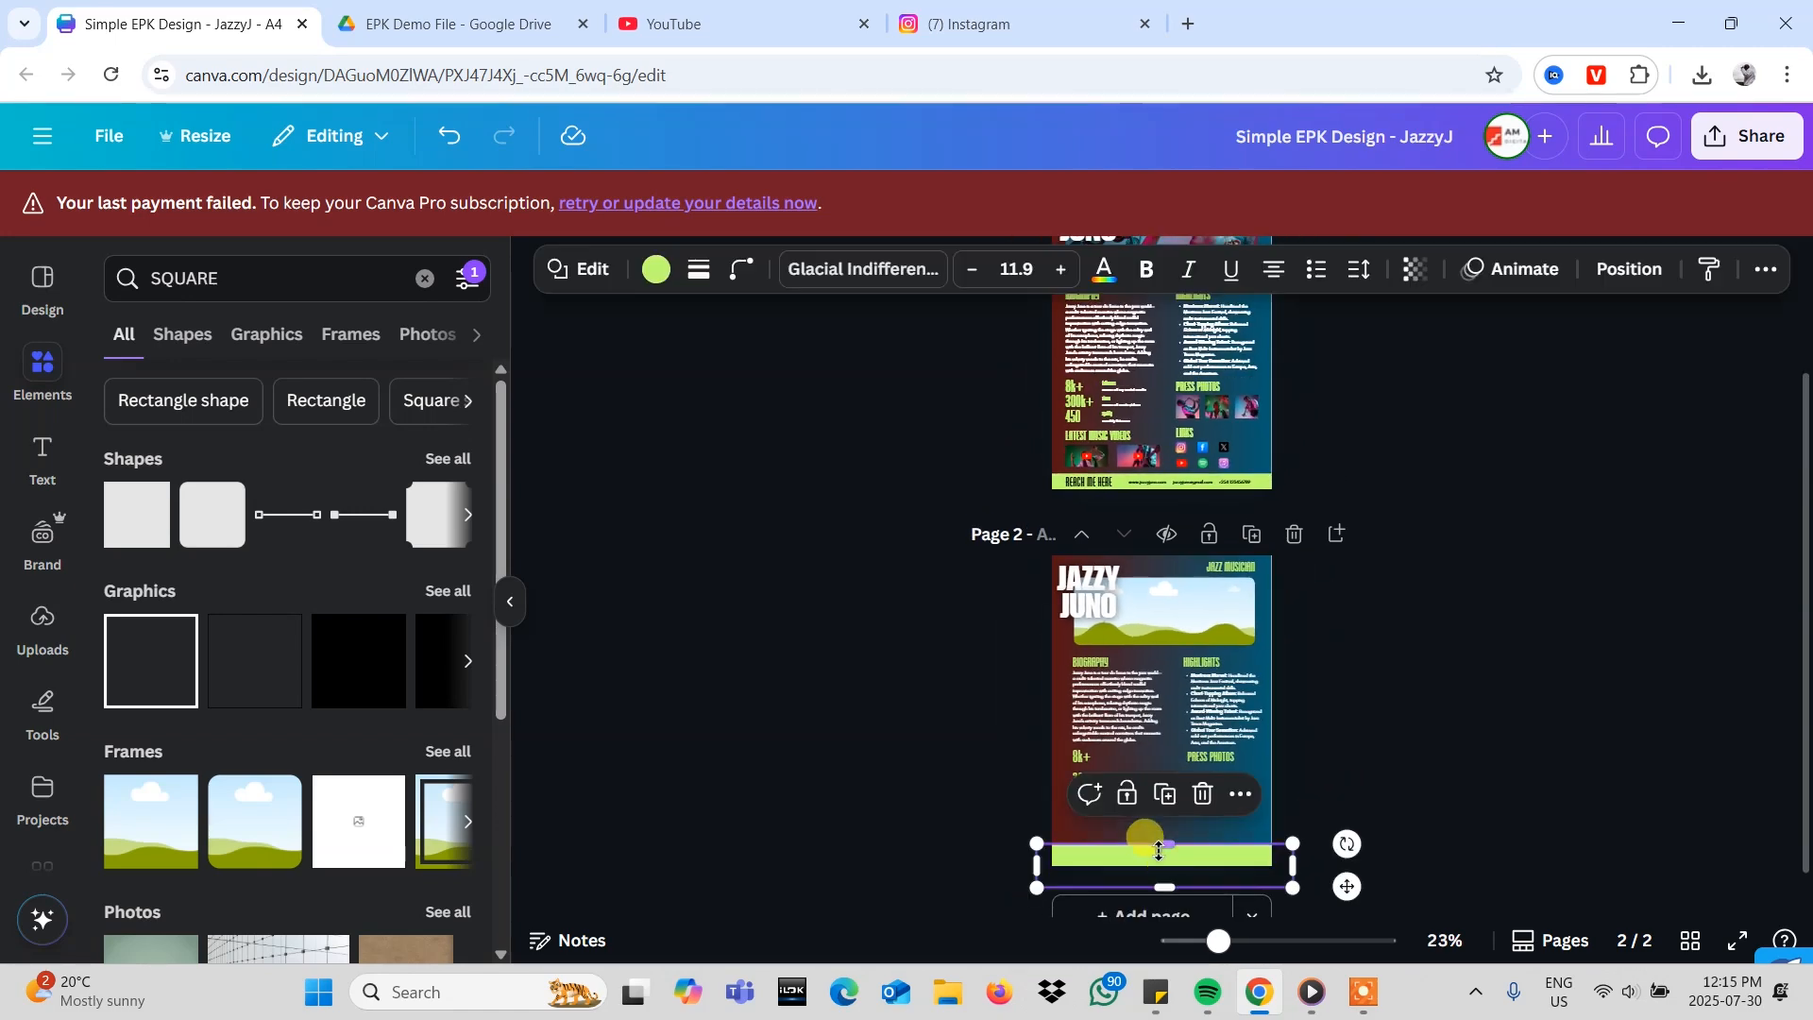
{"action": "scroll", "coordinate": [1159, 850], "scroll_direction": "up", "scroll_amount": 4}
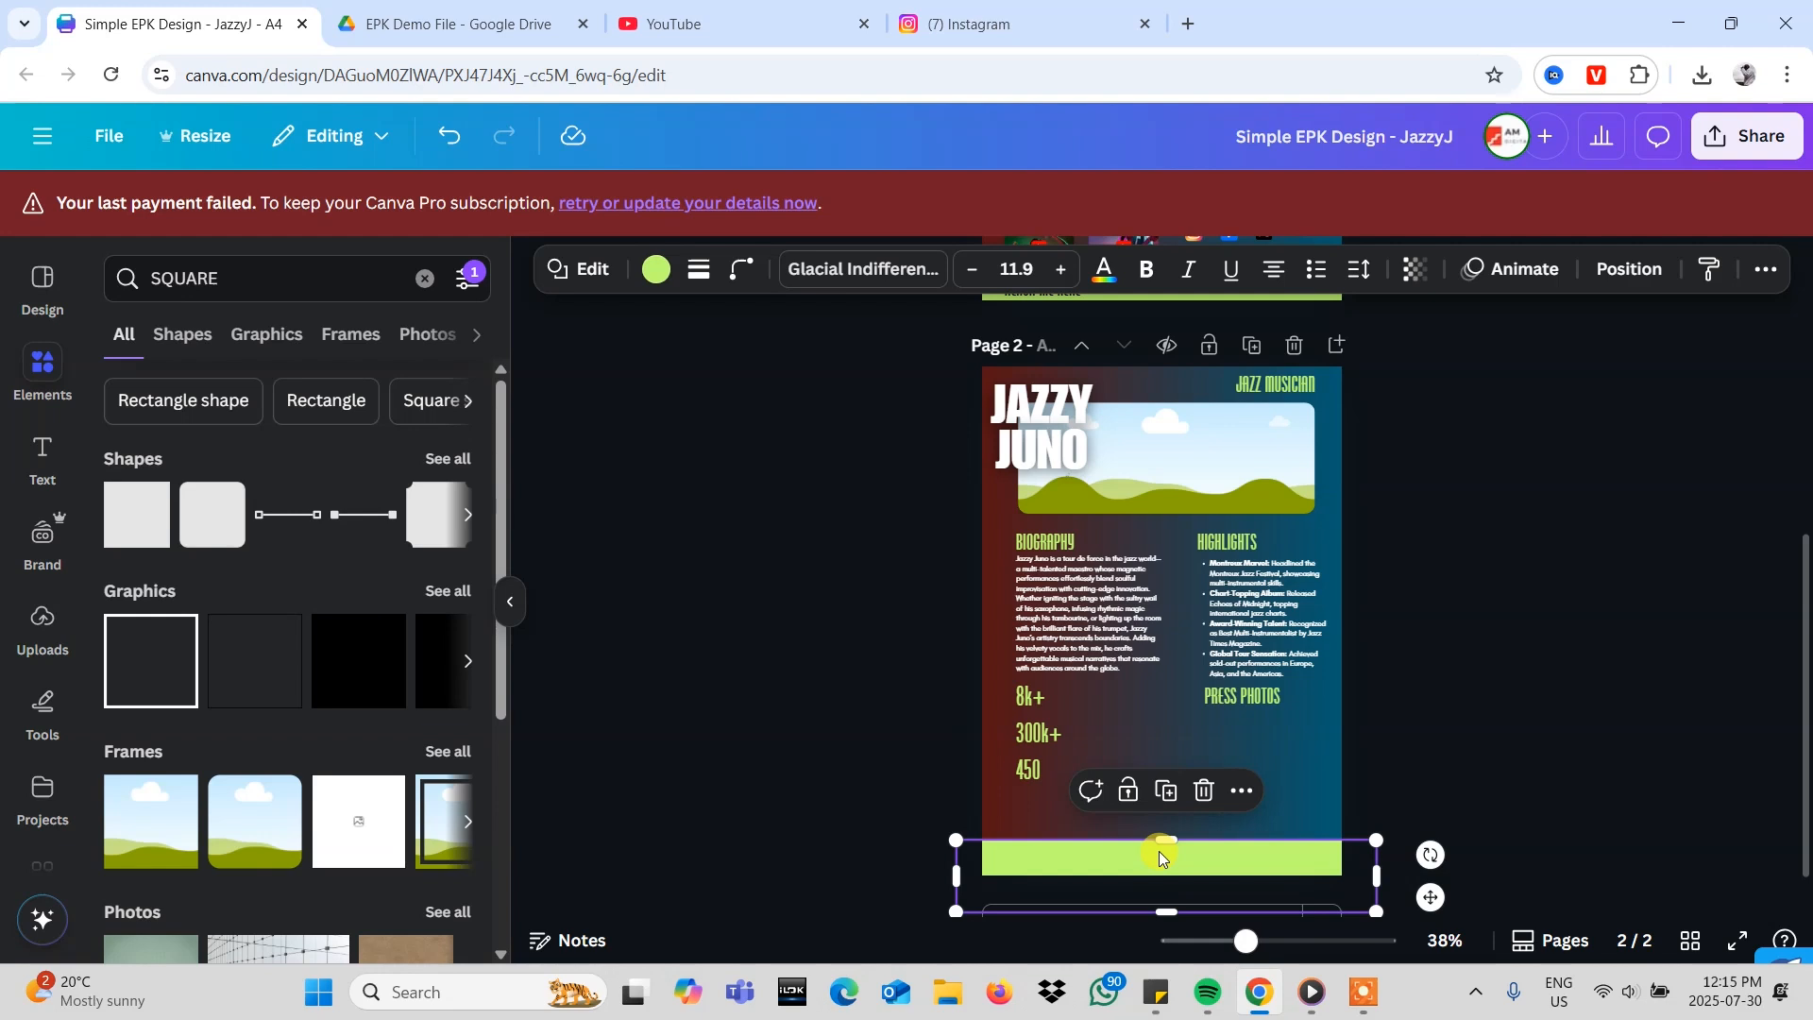
{"action": "key", "text": "Down"}
{"action": "key", "text": "Down"}
{"action": "key", "text": "Down"}
{"action": "key", "text": "Down"}
{"action": "key", "text": "Down"}
{"action": "key", "text": "Down"}
{"action": "key", "text": "Down"}
{"action": "key", "text": "Down"}
{"action": "key", "text": "Down"}
{"action": "key", "text": "Down"}
{"action": "key", "text": "Down"}
{"action": "left_click", "coordinate": [1471, 692]}
- Match page 2's "JAZZ MUSICIAN" heading to page 1 with font size 43.8 and align it with the photo frame's right edge
{"action": "scroll", "coordinate": [1471, 692], "scroll_direction": "down", "scroll_amount": 4}
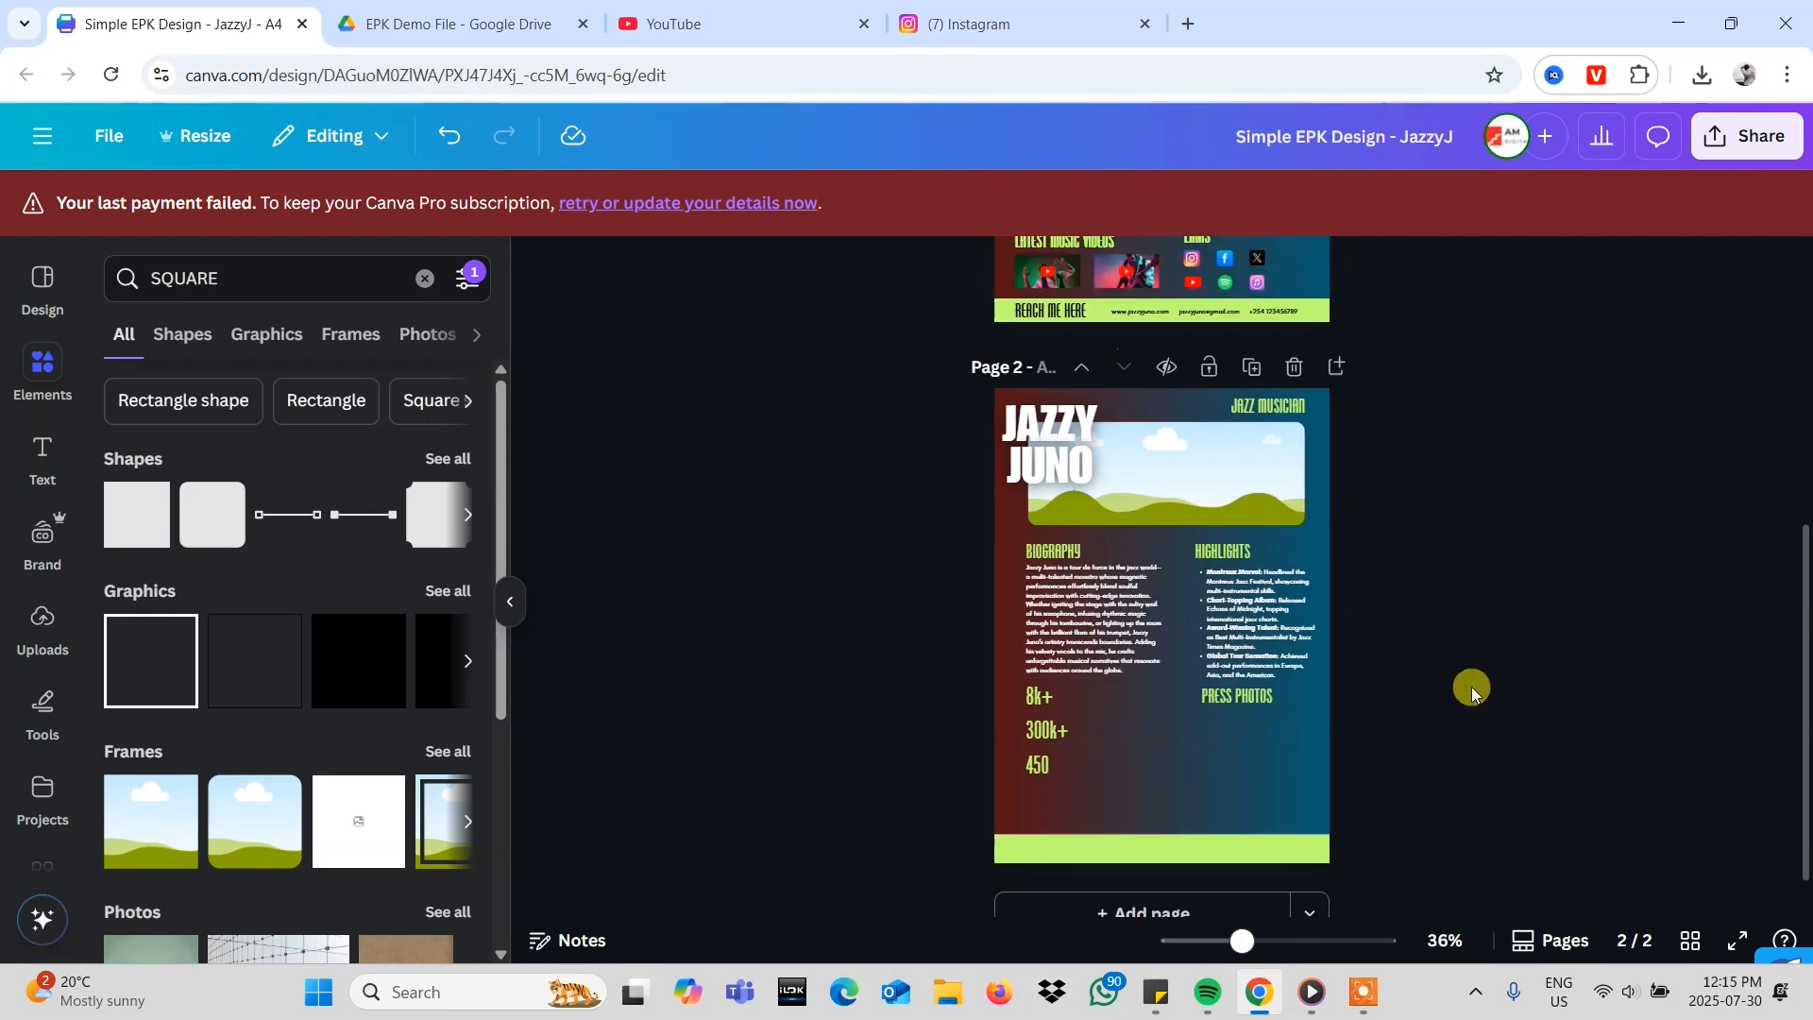
{"action": "scroll", "coordinate": [1471, 692], "scroll_direction": "up", "scroll_amount": 2}
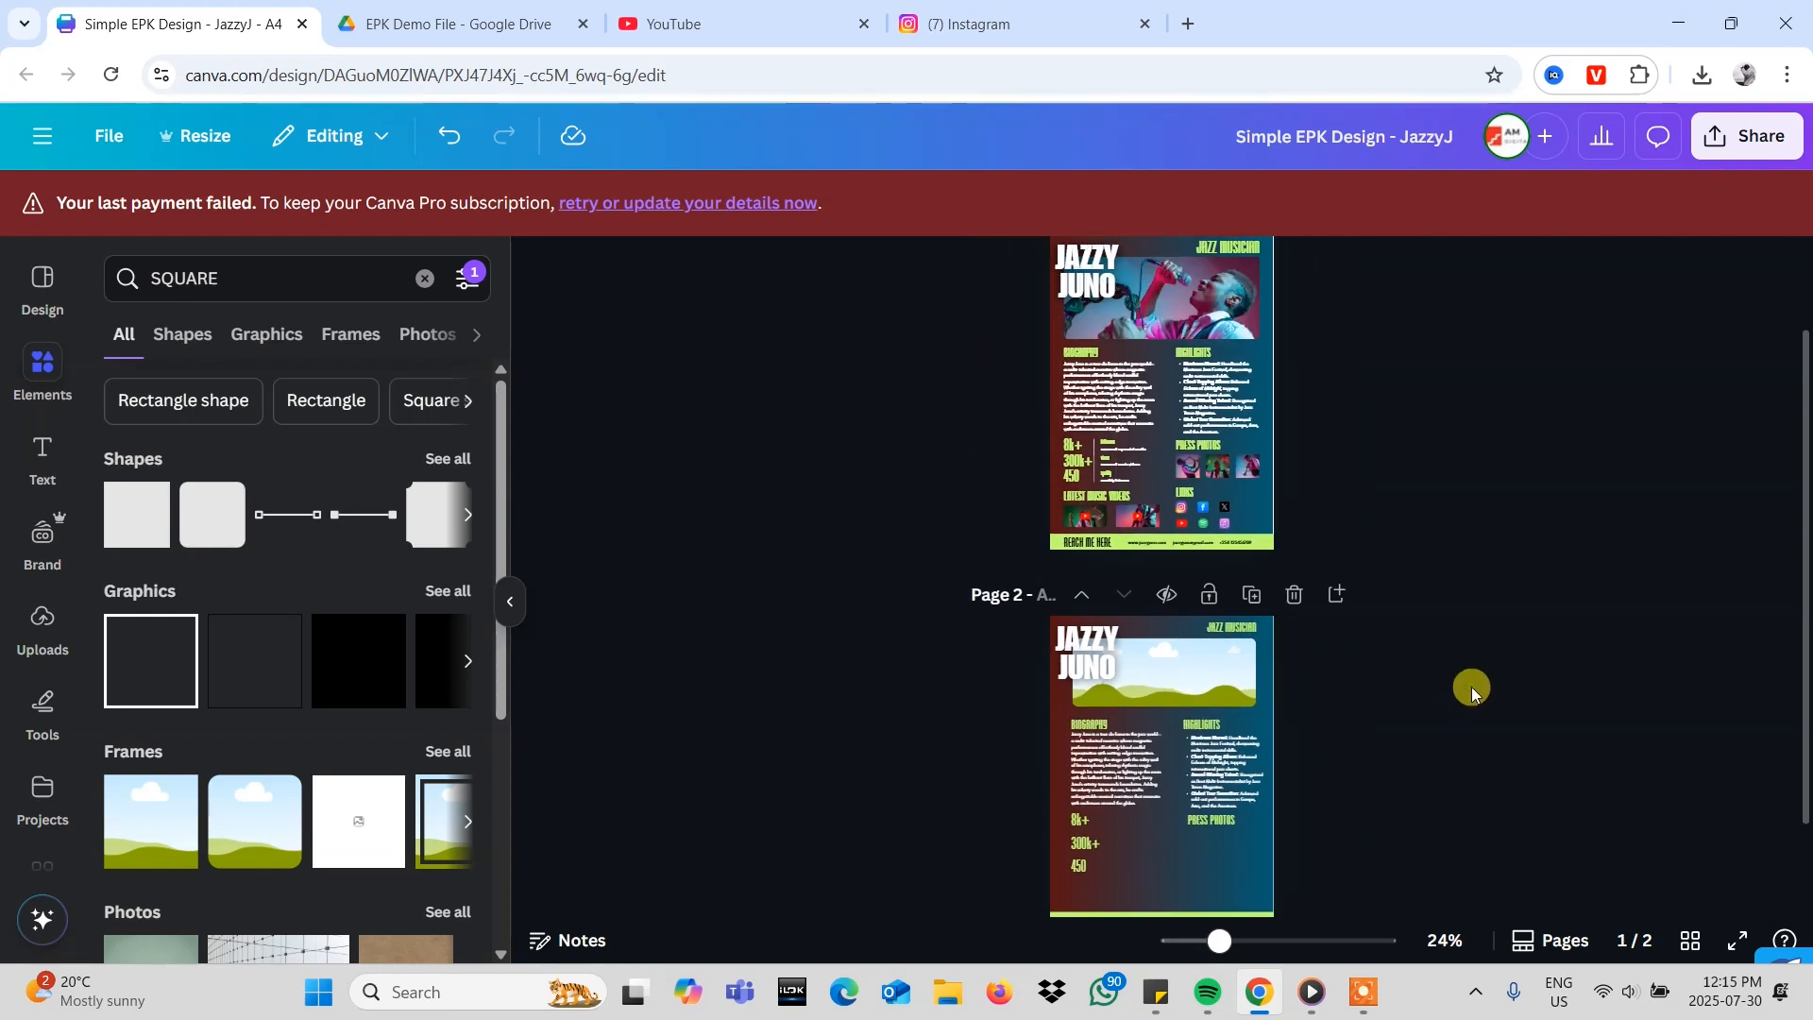
{"action": "scroll", "coordinate": [1471, 692], "scroll_direction": "up", "scroll_amount": 1}
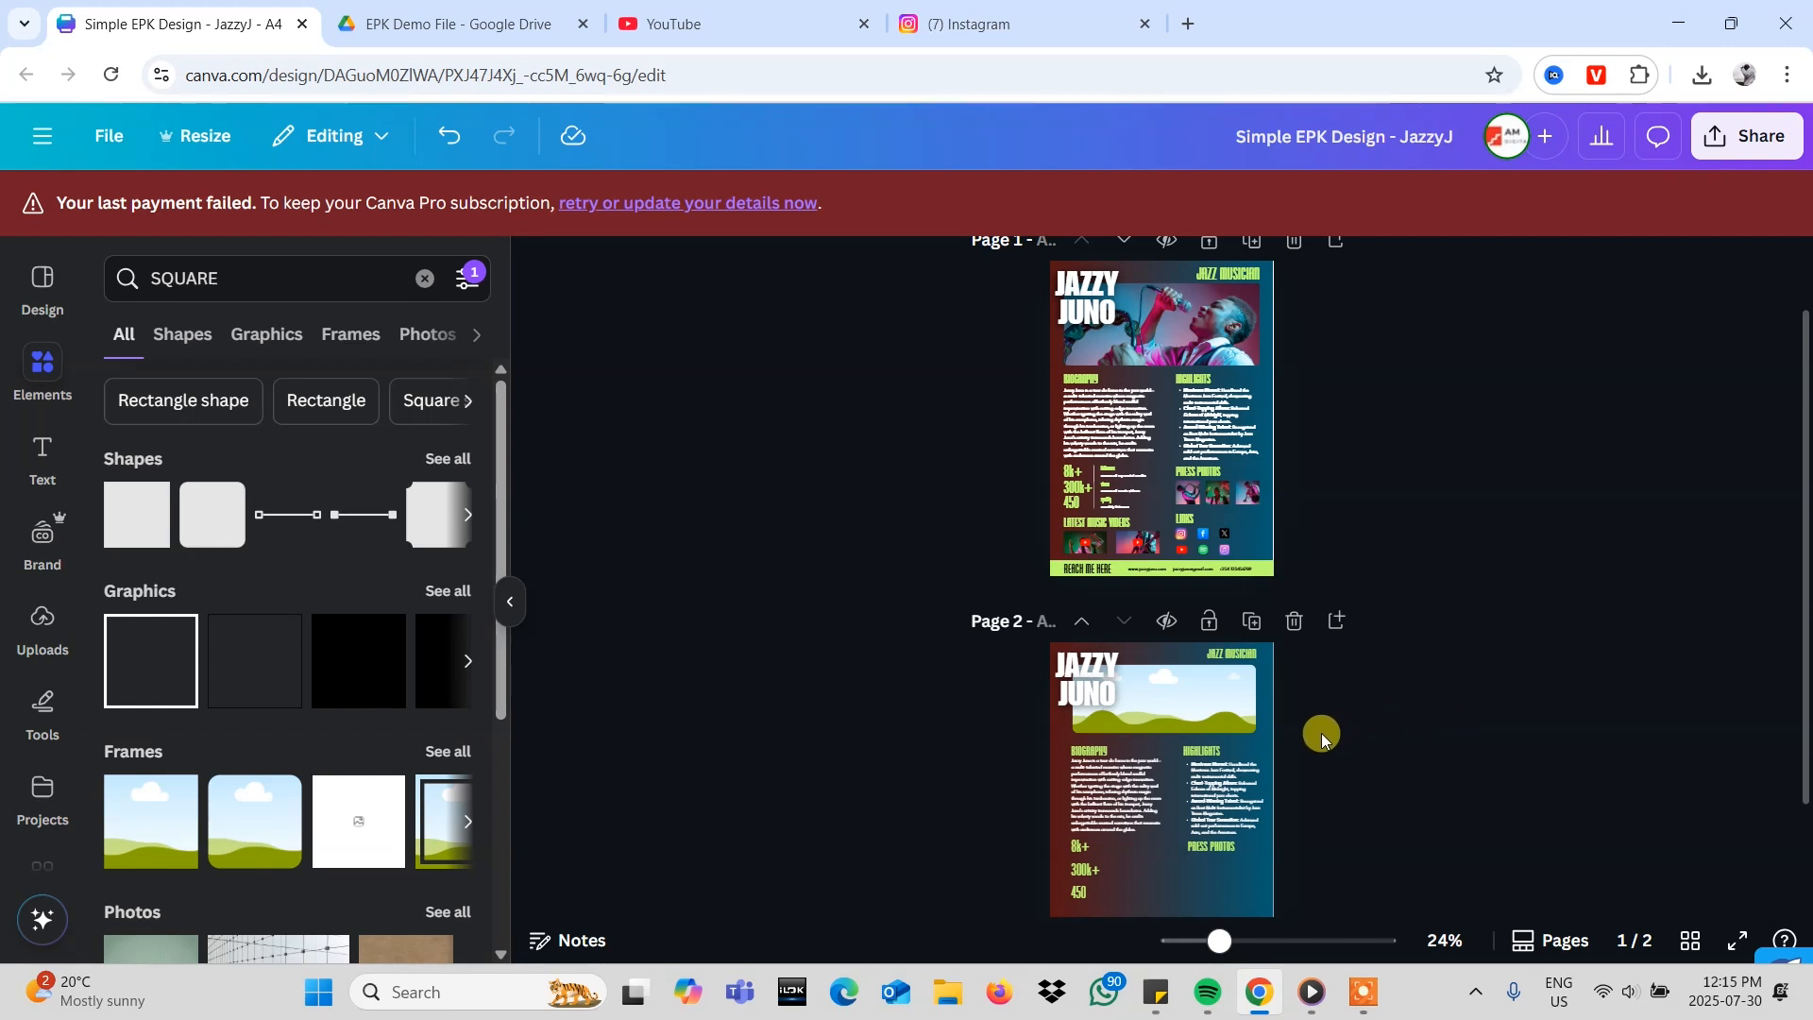
{"action": "left_click", "coordinate": [1230, 274]}
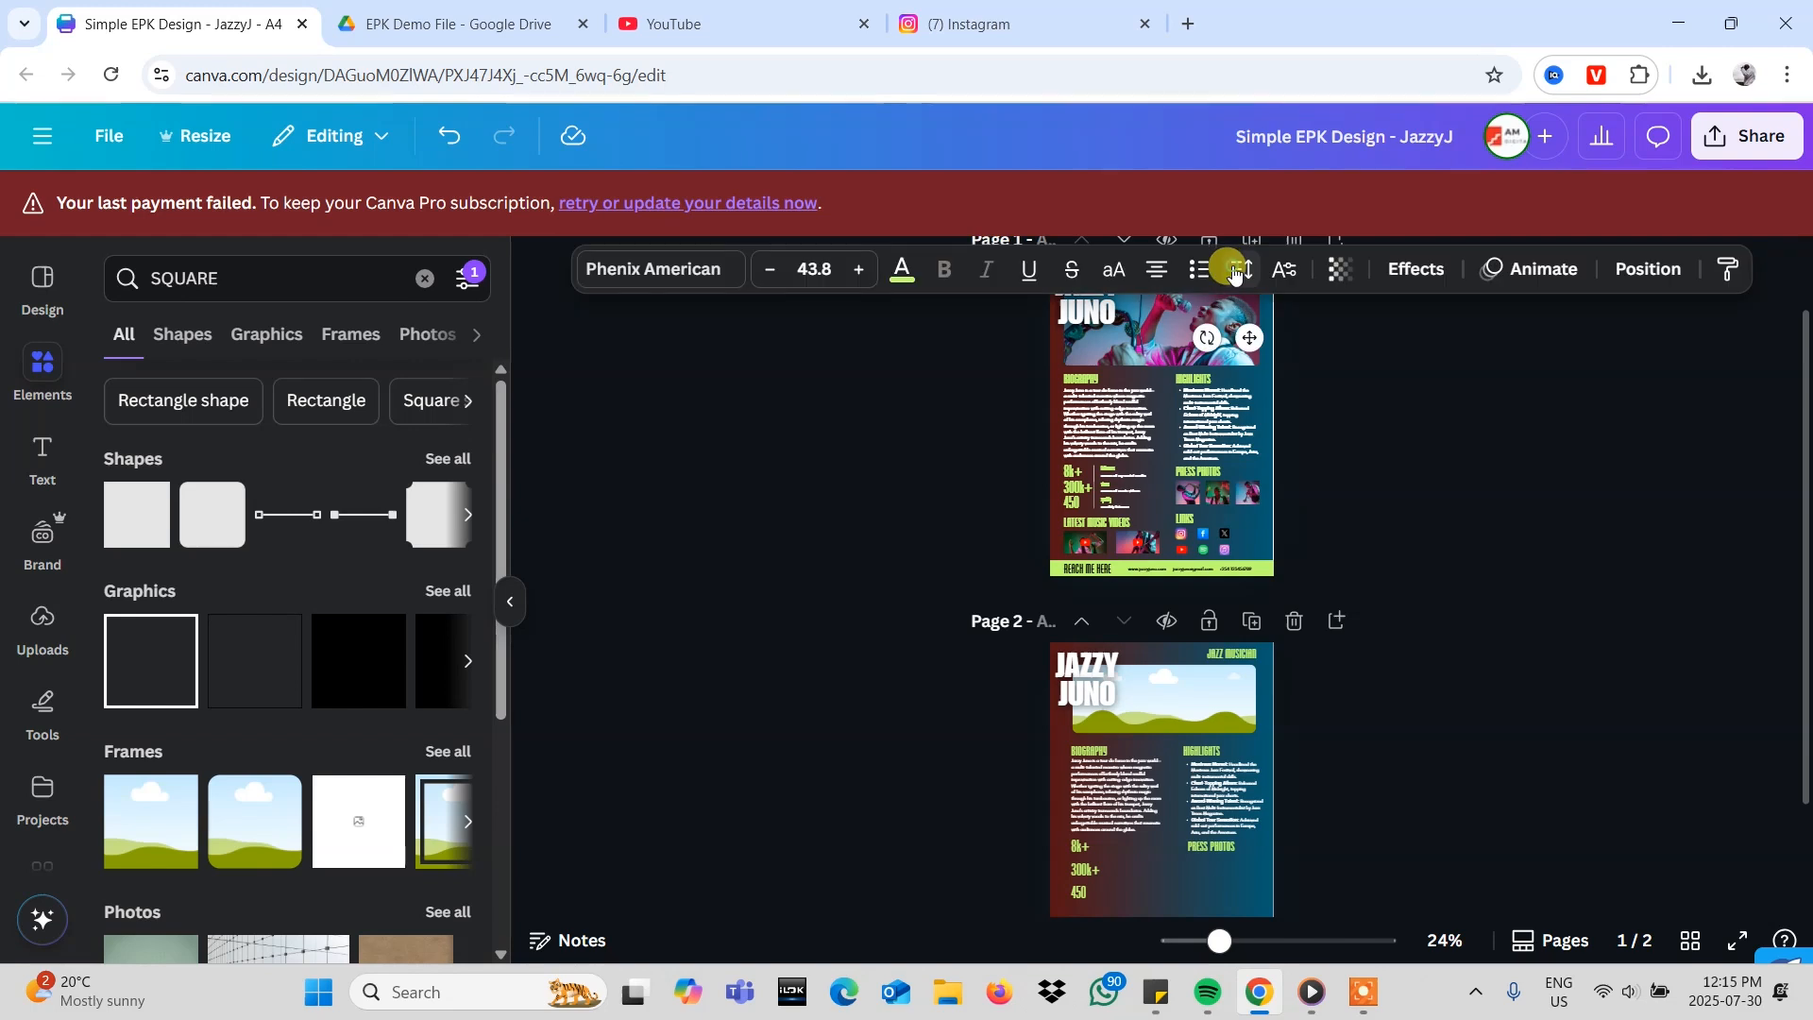
{"action": "left_click", "coordinate": [1230, 654]}
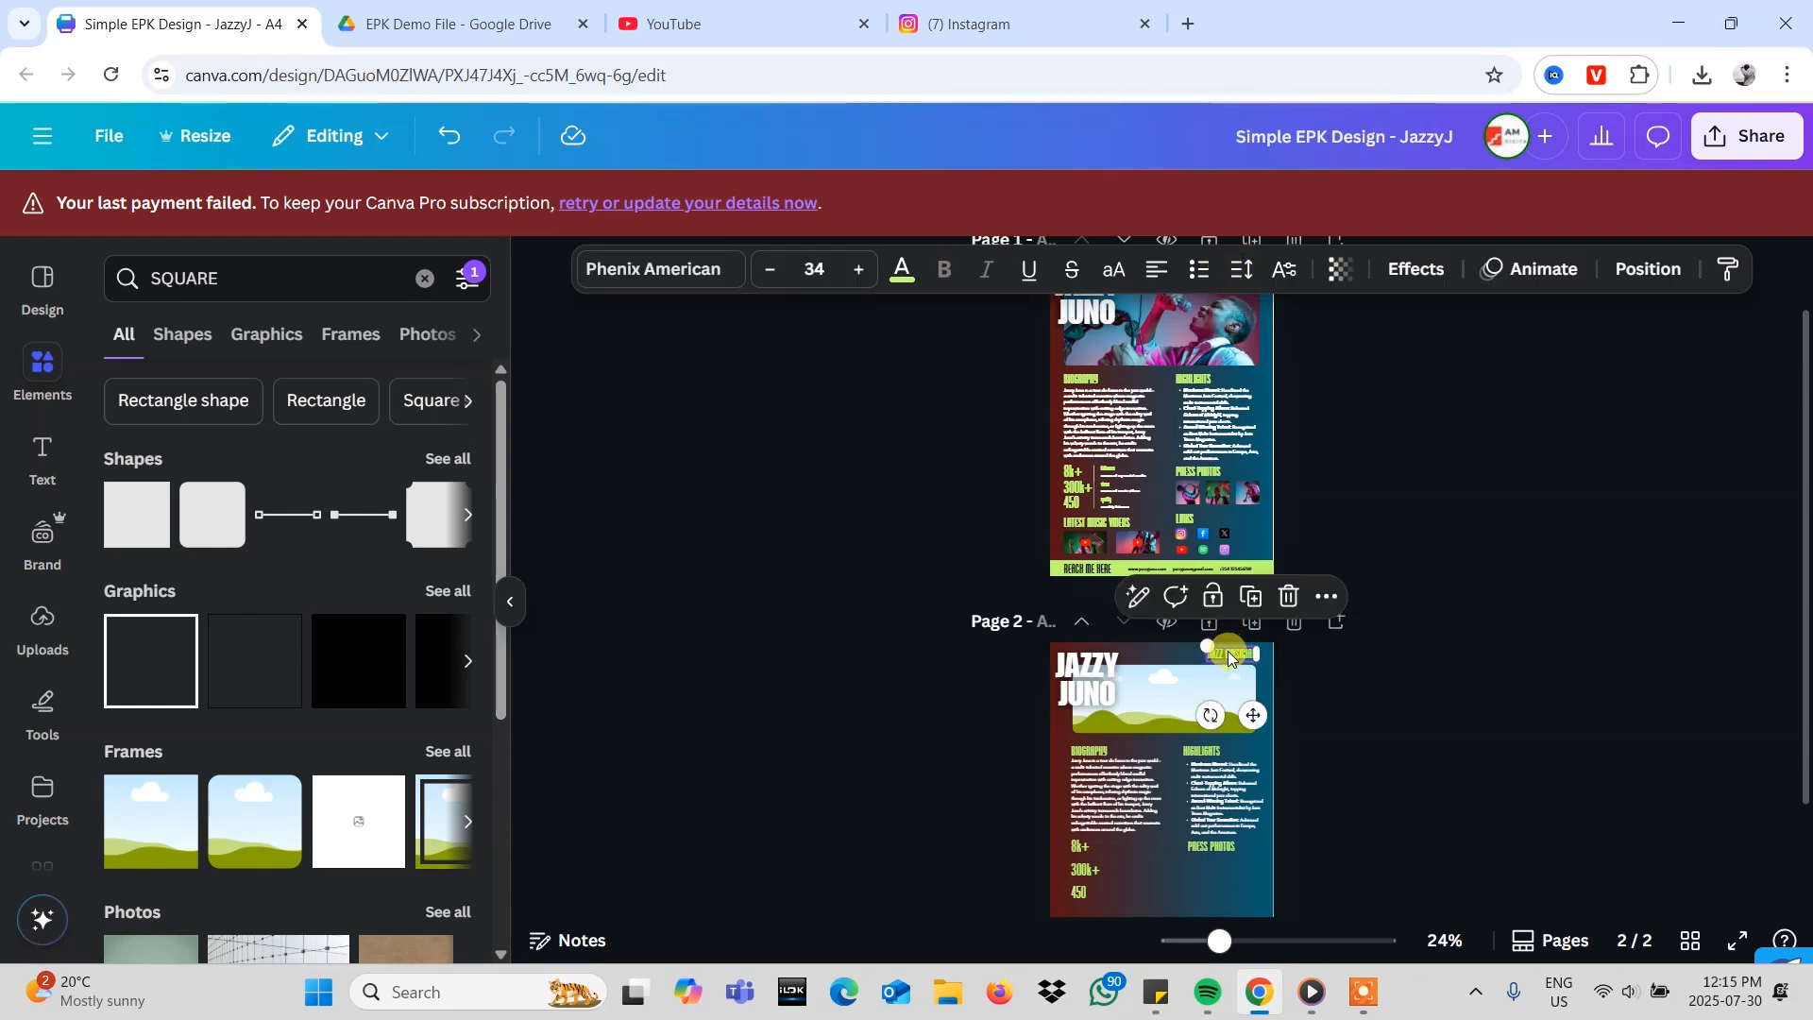
{"action": "left_click", "coordinate": [814, 268]}
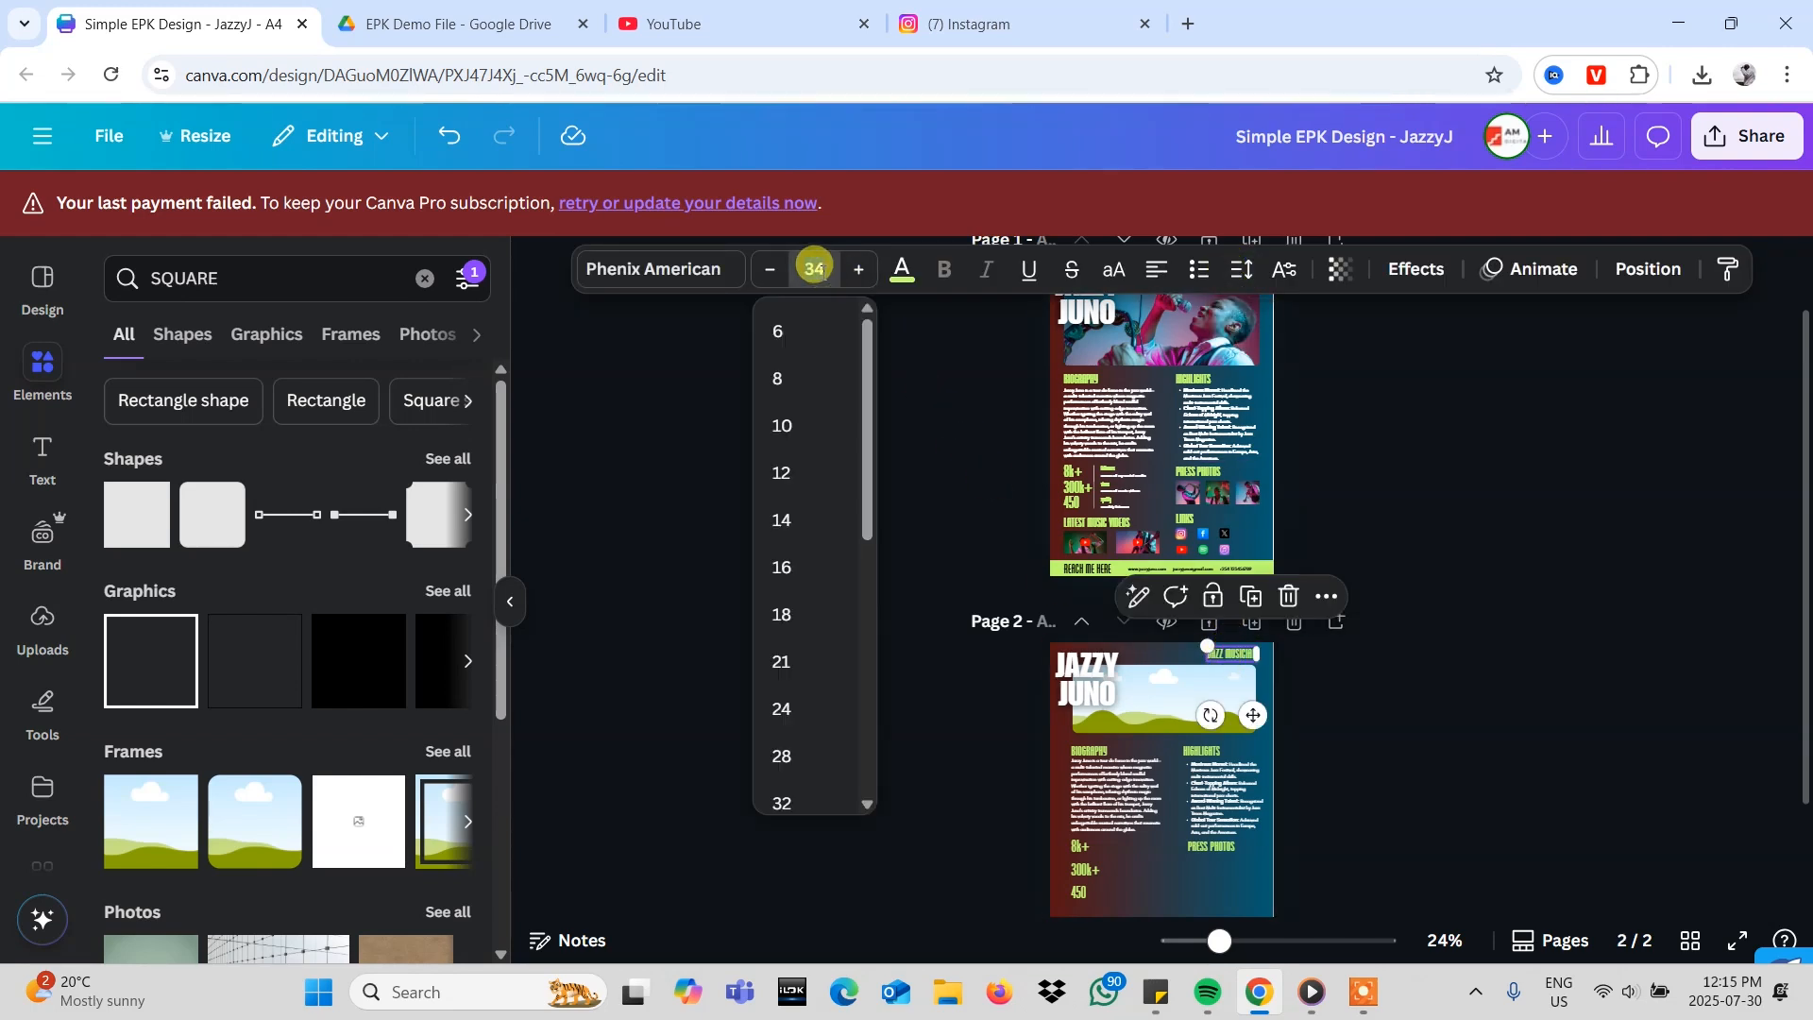
{"action": "type", "text": "43.8"}
{"action": "key", "text": "Return"}
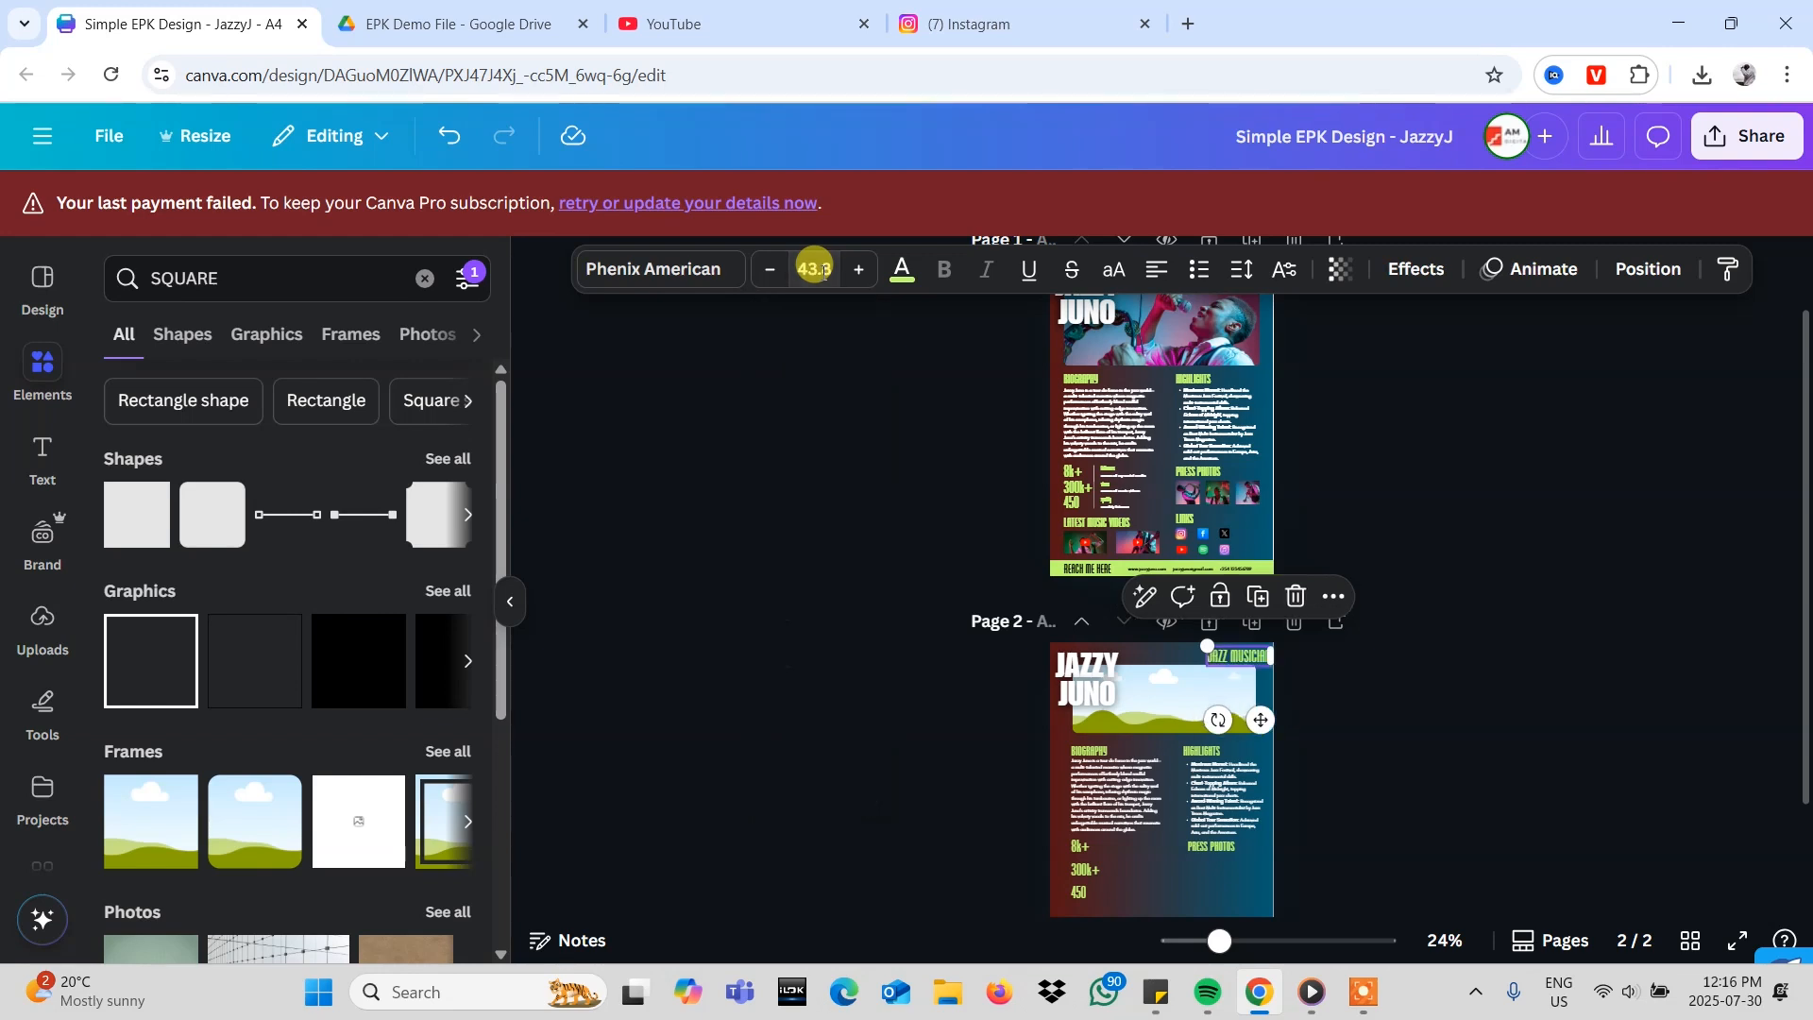
{"action": "left_click_drag", "start_coordinate": [1258, 654], "coordinate": [1242, 649]}
{"action": "left_click", "coordinate": [1376, 681]}
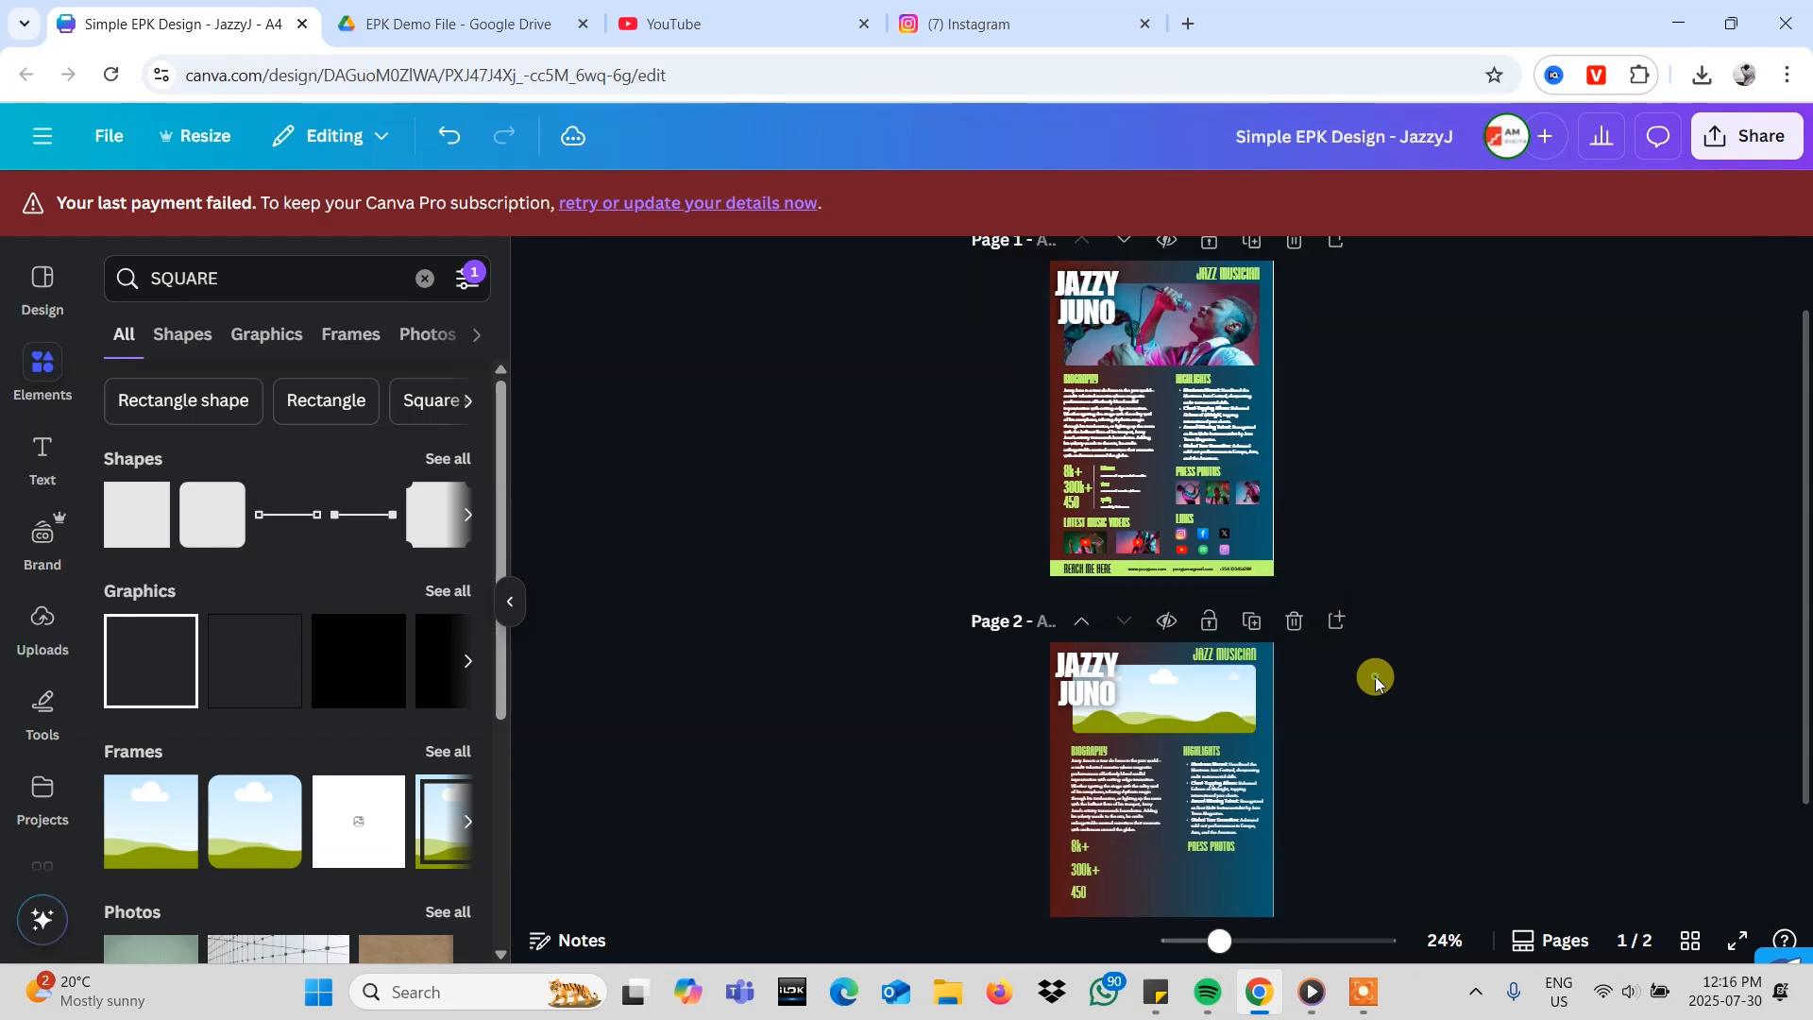
- Nudge page 2's "JAZZ MUSICIAN" heading slightly to the left
{"action": "left_click", "coordinate": [1249, 659]}
{"action": "key", "text": "Left"}
{"action": "key", "text": "Left"}
{"action": "key", "text": "Left"}
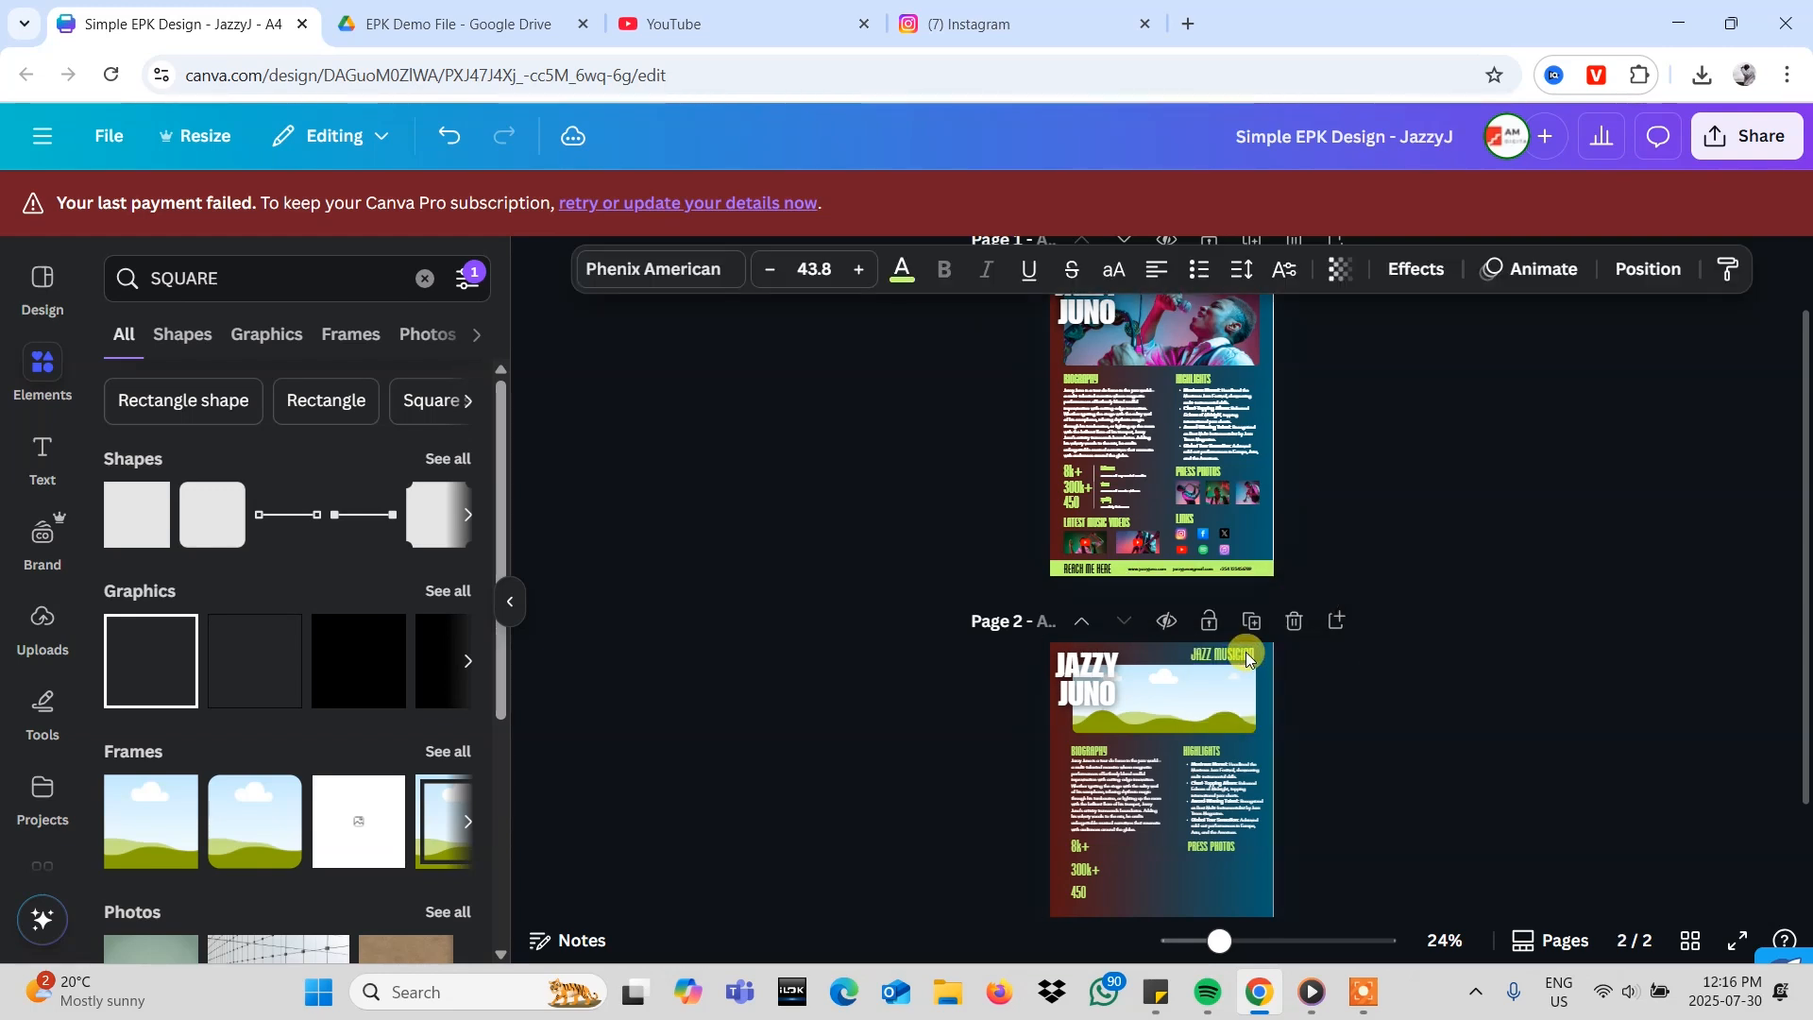
{"action": "left_click", "coordinate": [1370, 651]}
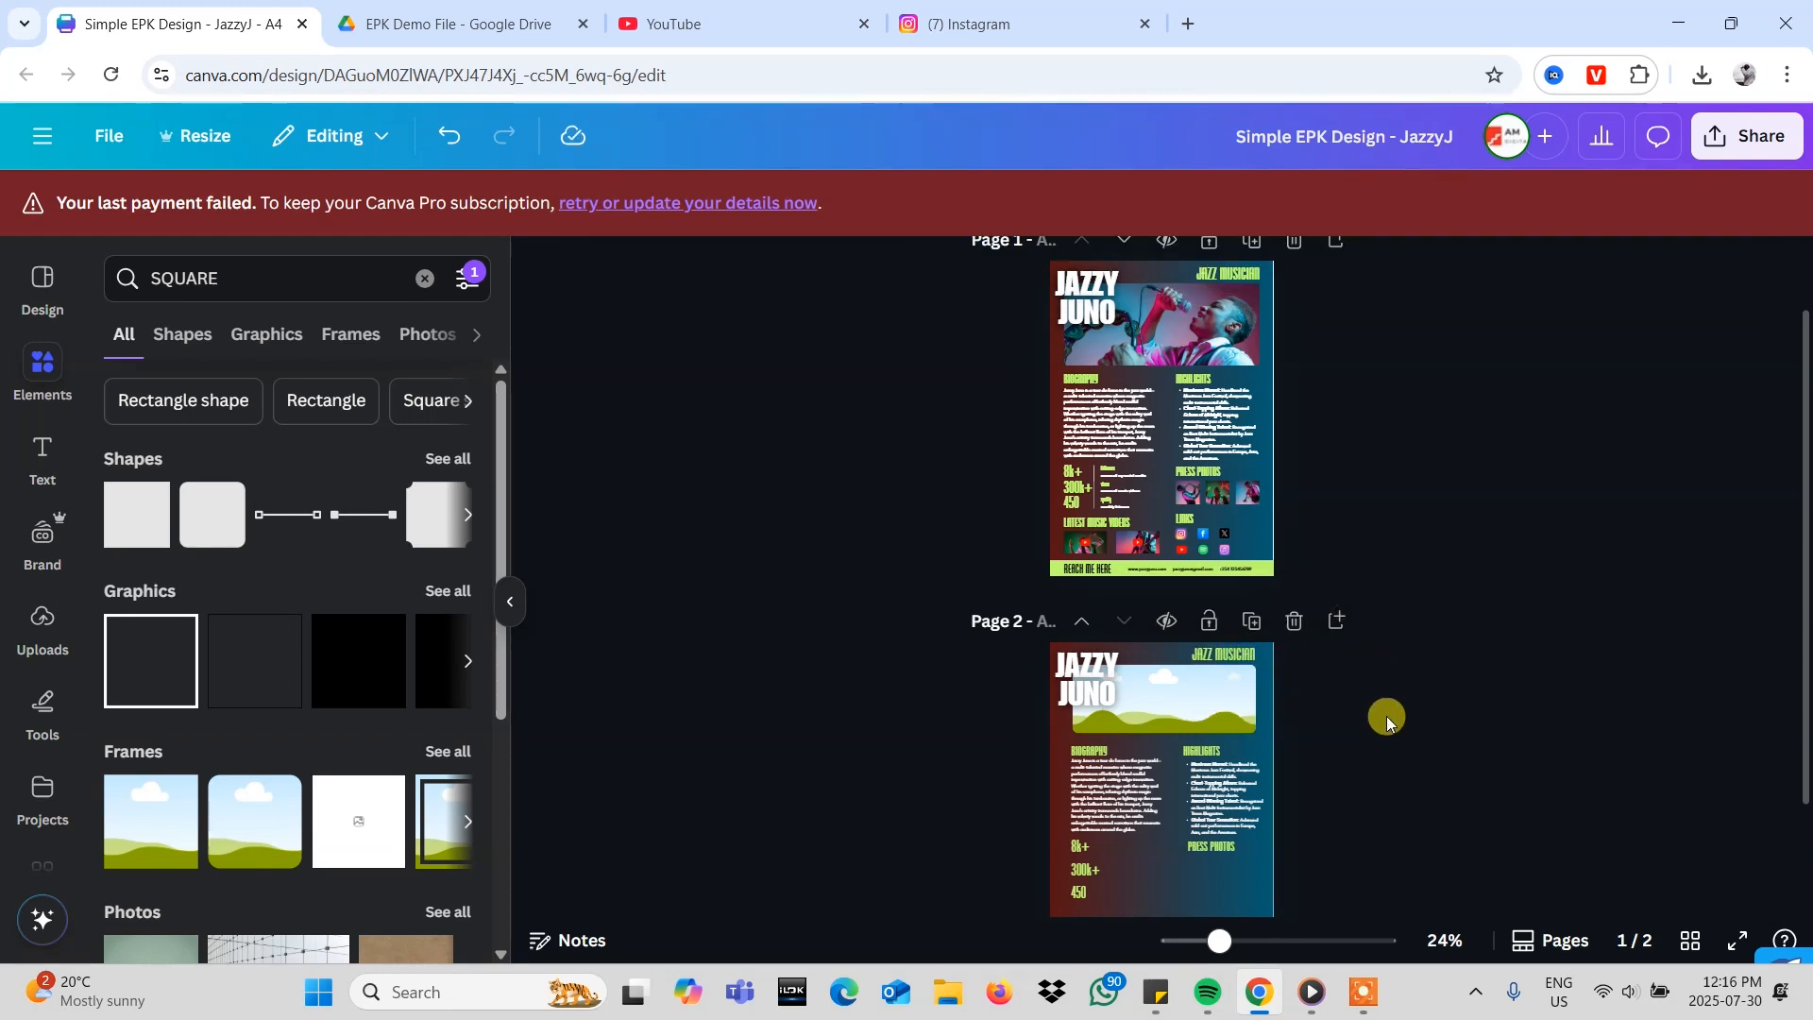
- Add a square photo frame to page 2, shrink it to a small thumbnail and place it under the "PRESS PHOTOS" heading
{"action": "scroll", "coordinate": [1332, 739], "scroll_direction": "down", "scroll_amount": 2}
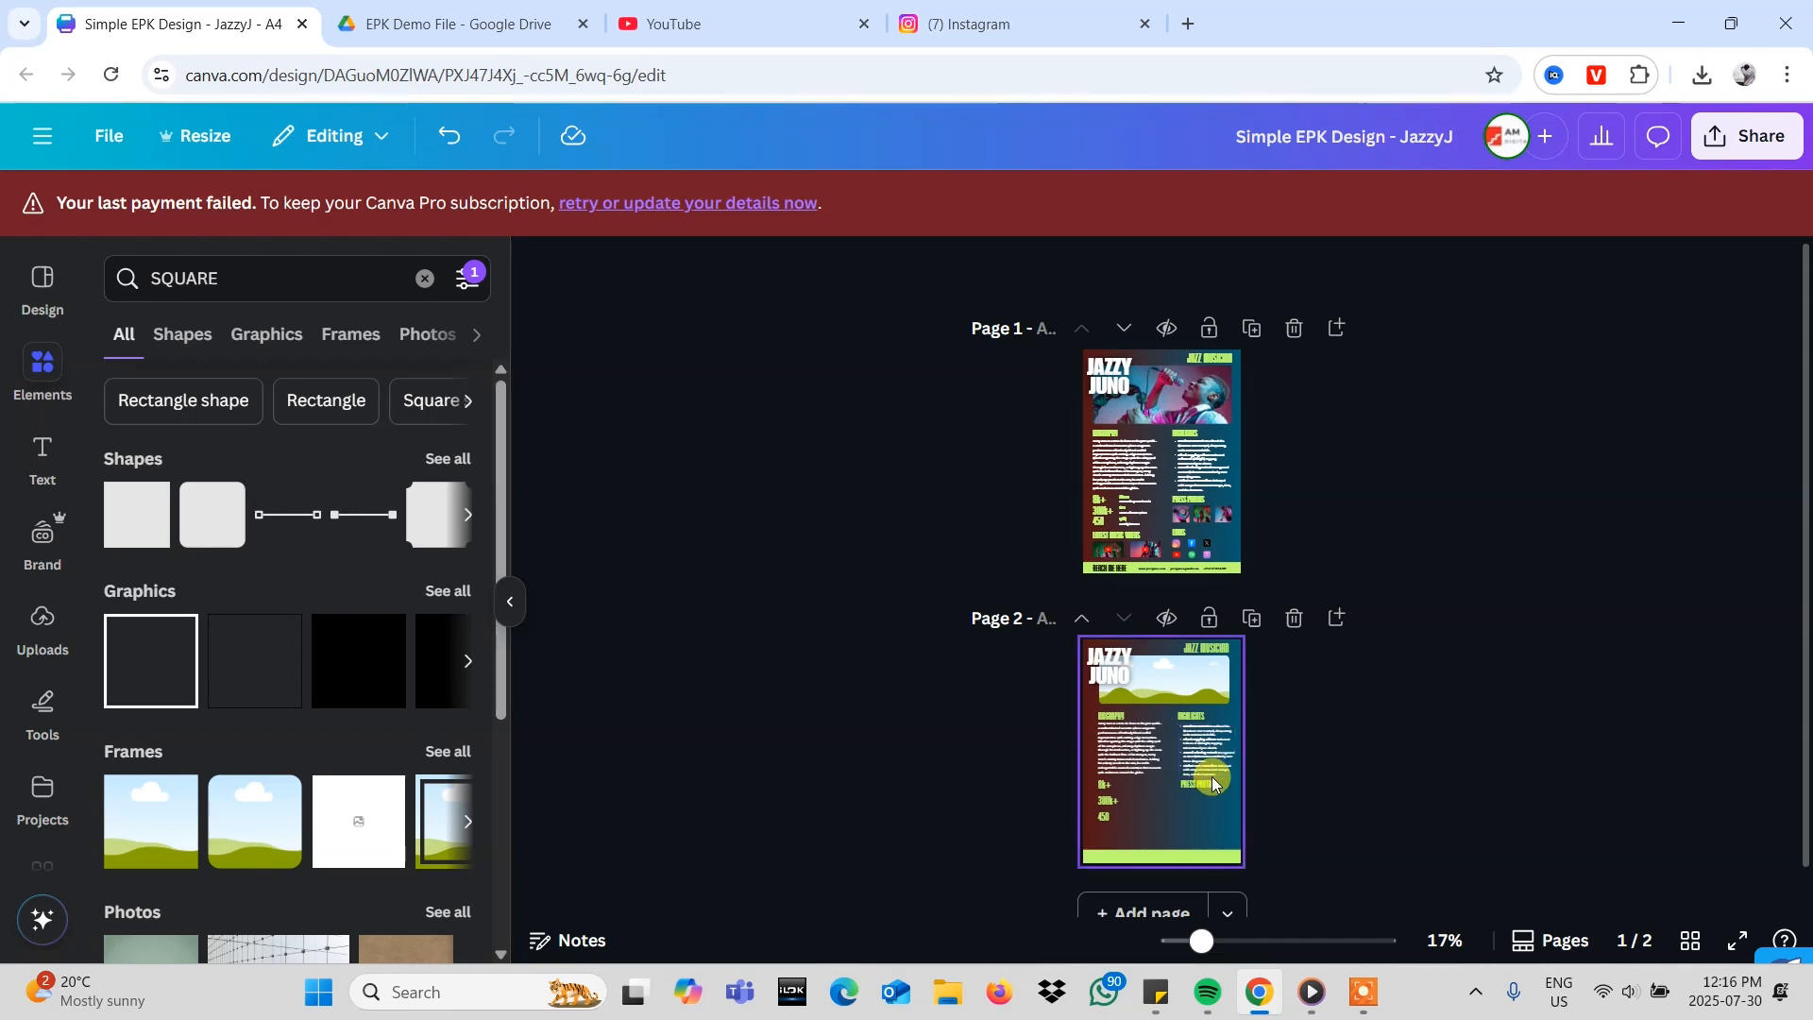
{"action": "scroll", "coordinate": [1213, 783], "scroll_direction": "up", "scroll_amount": 3}
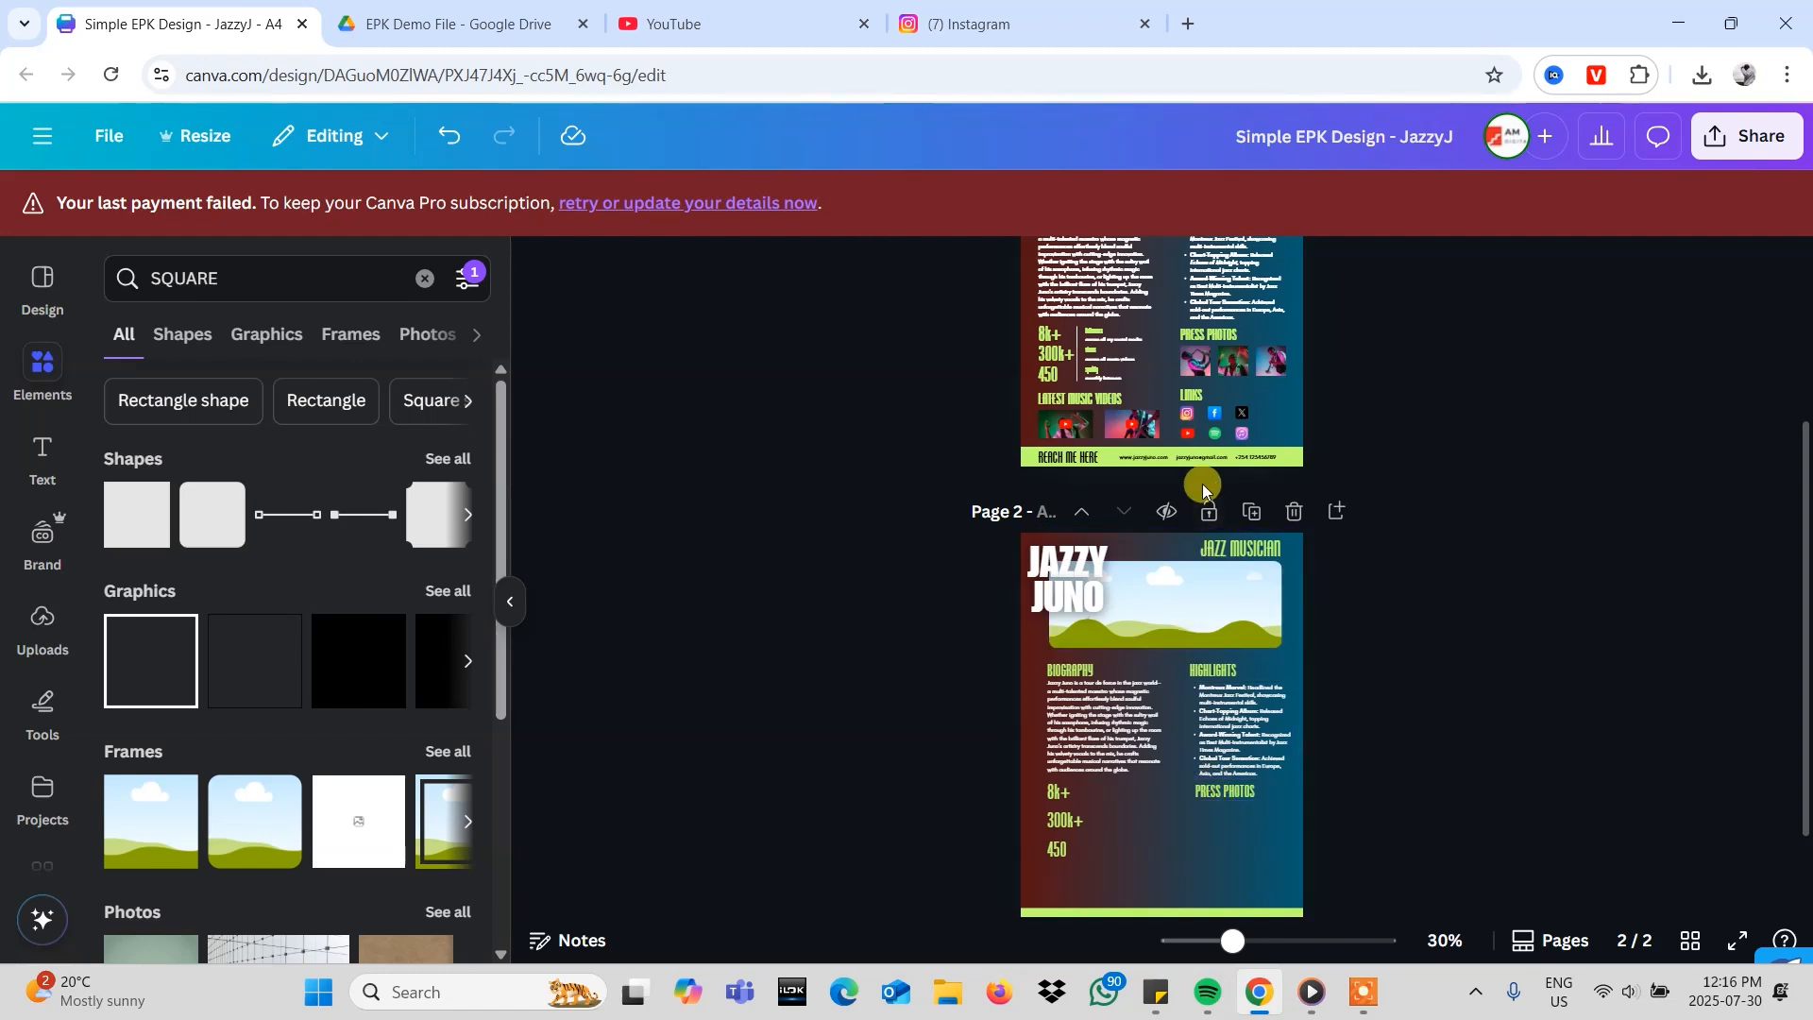
{"action": "scroll", "coordinate": [1237, 380], "scroll_direction": "up", "scroll_amount": 1}
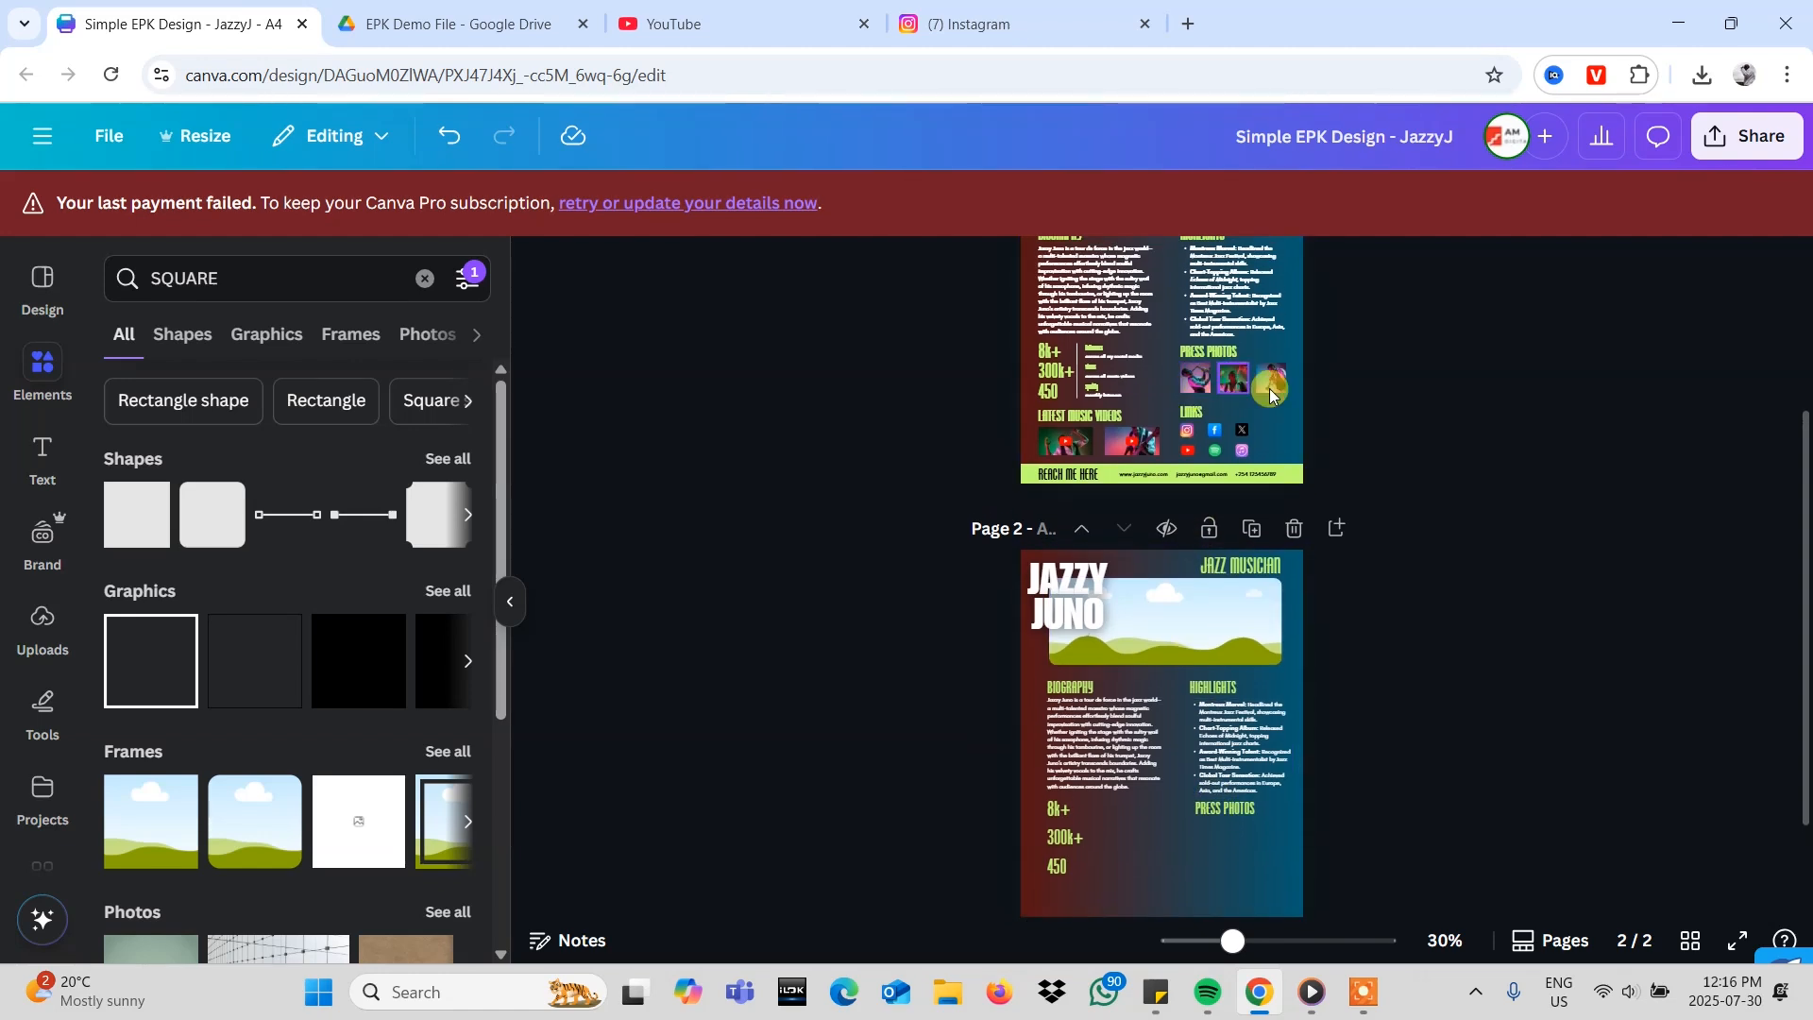
{"action": "scroll", "coordinate": [1281, 818], "scroll_direction": "down", "scroll_amount": 2}
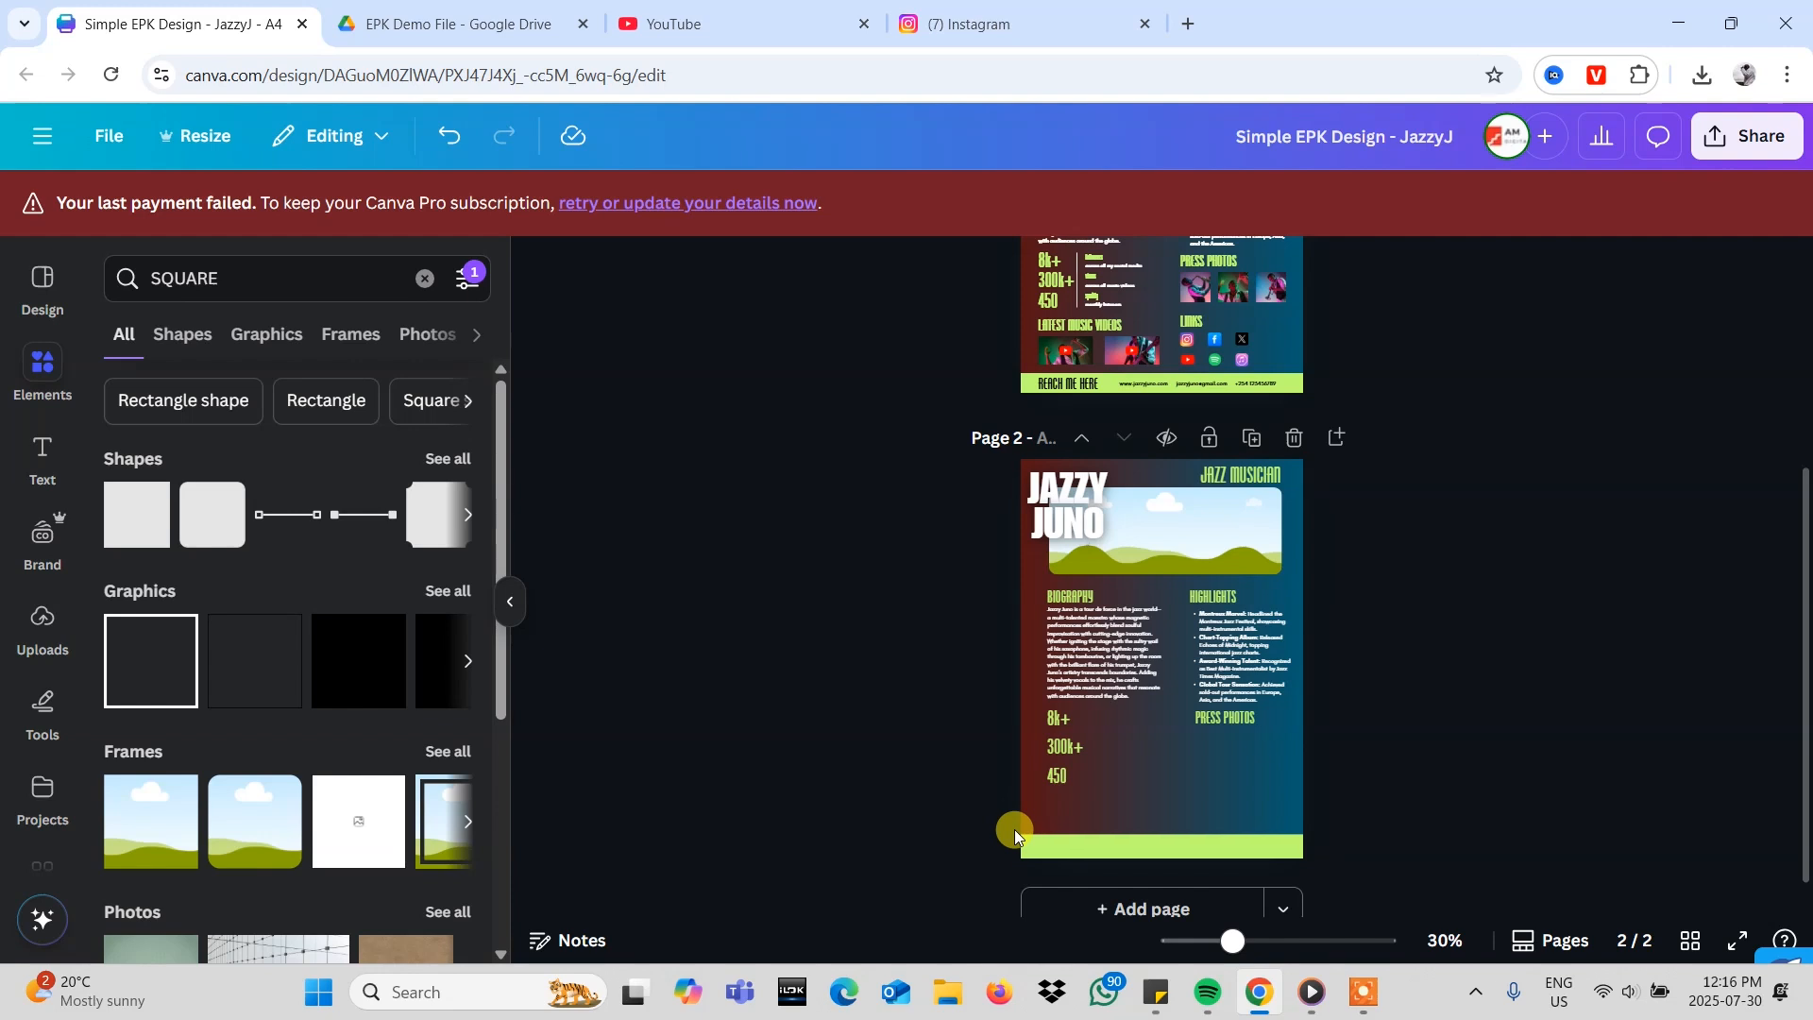
{"action": "scroll", "coordinate": [1099, 595], "scroll_direction": "up", "scroll_amount": 1}
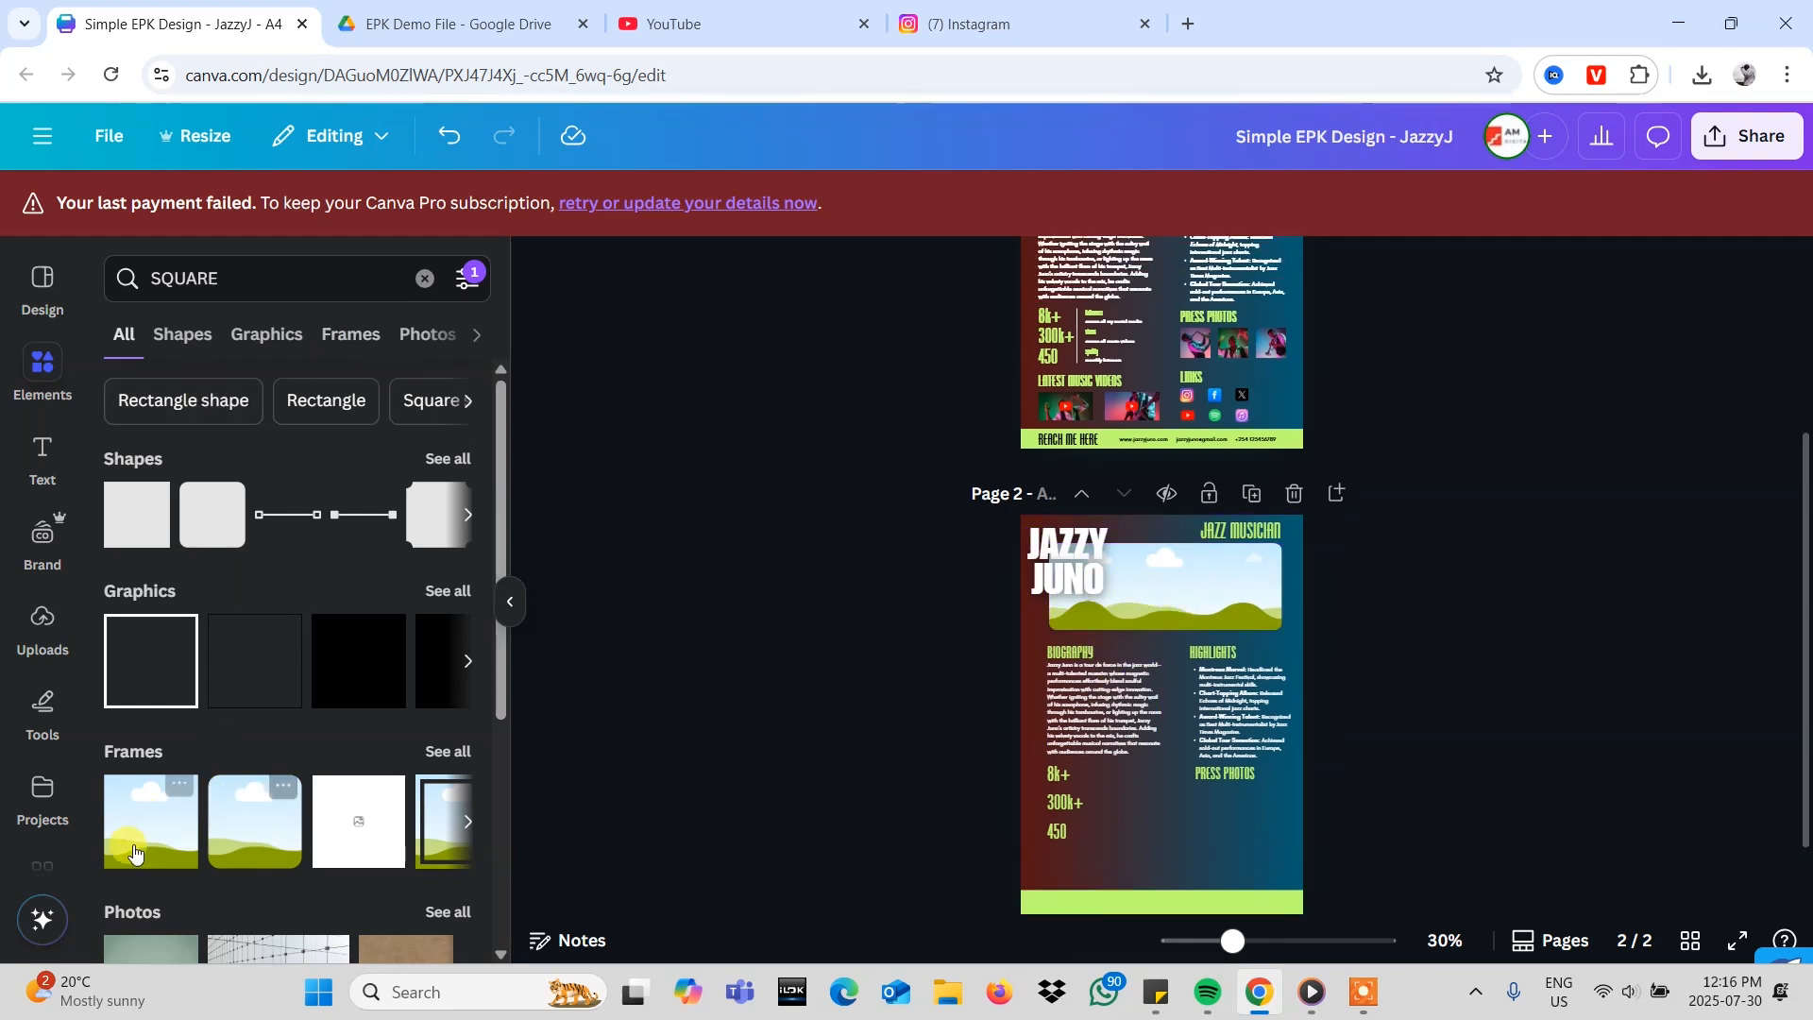
{"action": "scroll", "coordinate": [169, 807], "scroll_direction": "down", "scroll_amount": 1}
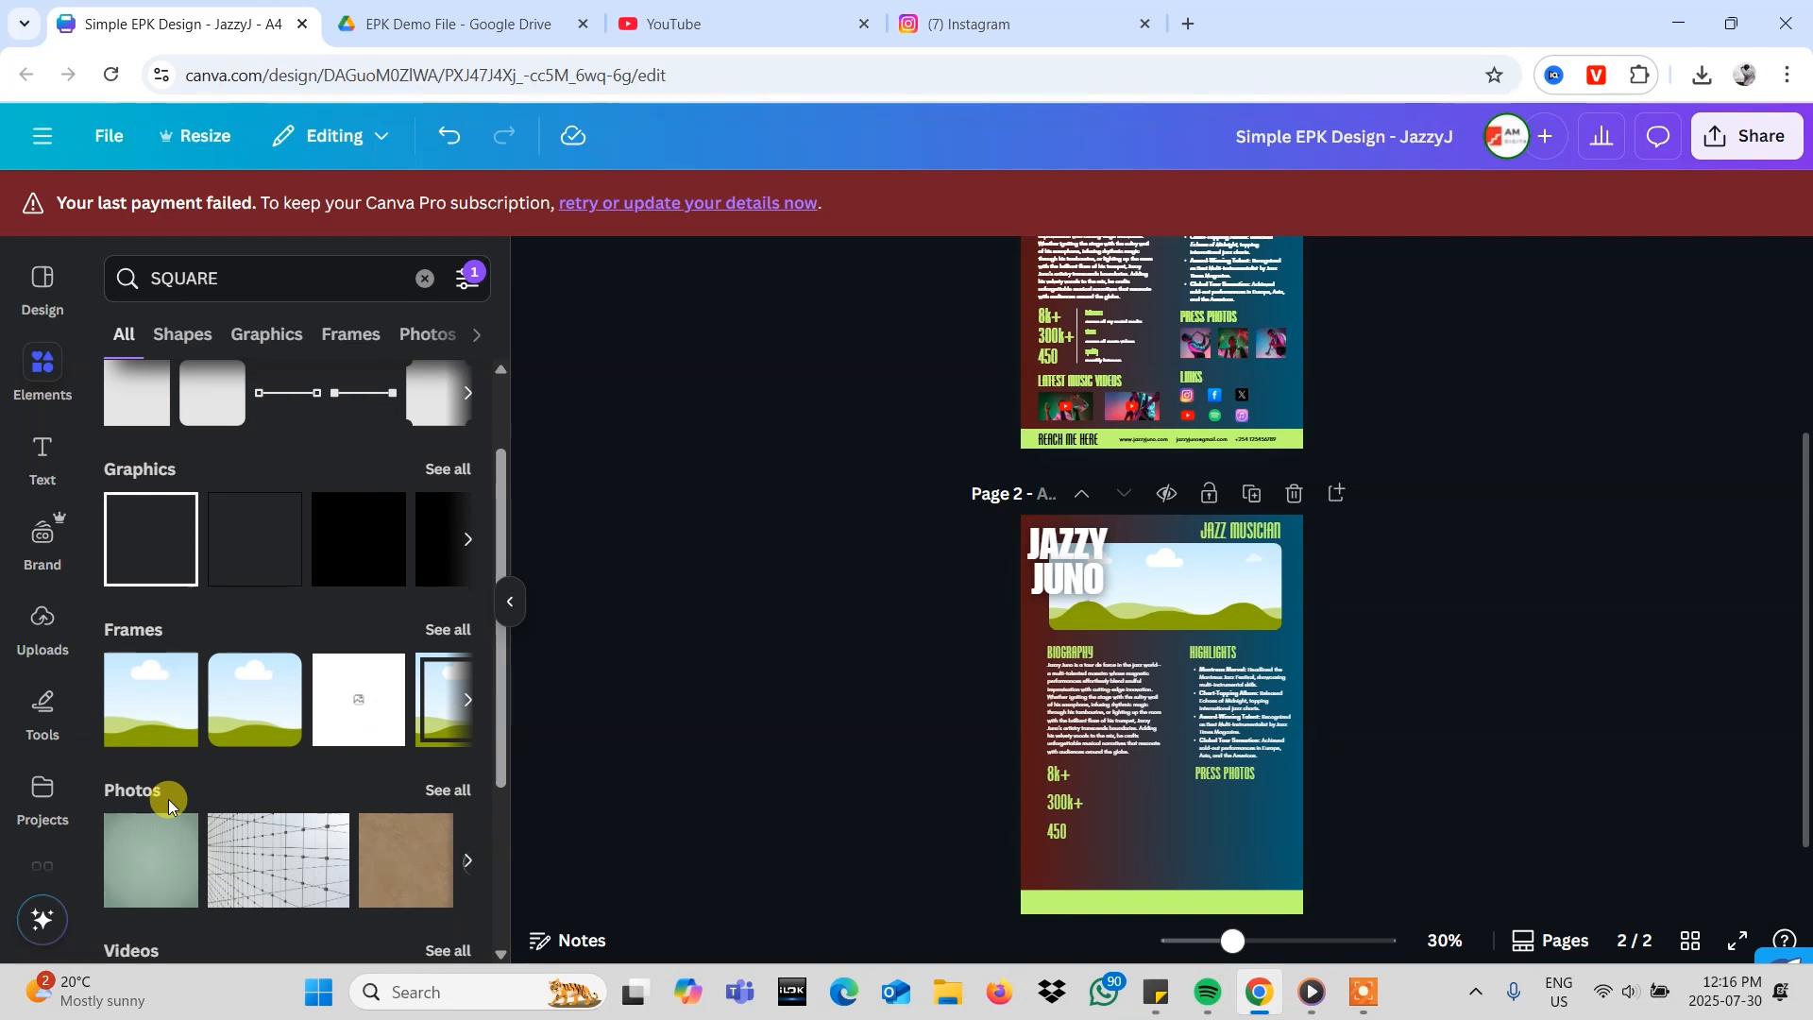
{"action": "left_click", "coordinate": [140, 727]}
{"action": "left_click_drag", "start_coordinate": [1169, 751], "coordinate": [1169, 774]}
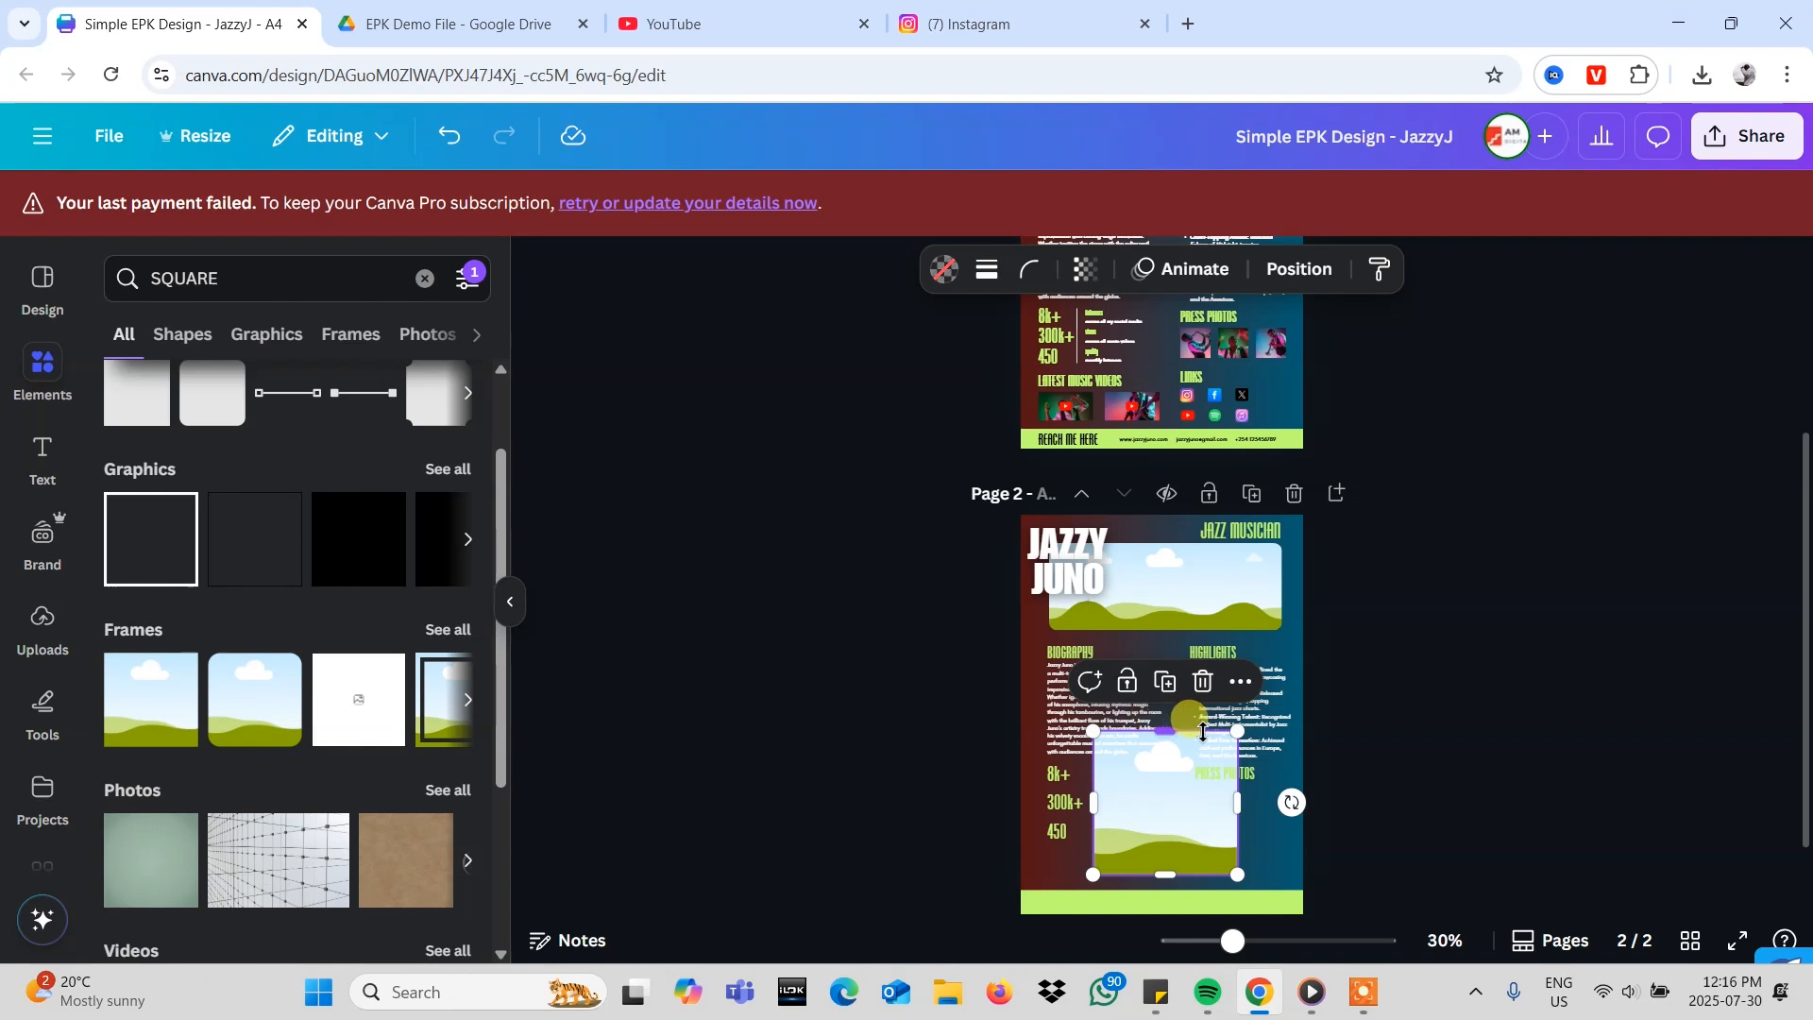
{"action": "left_click_drag", "start_coordinate": [1237, 731], "coordinate": [1225, 828]}
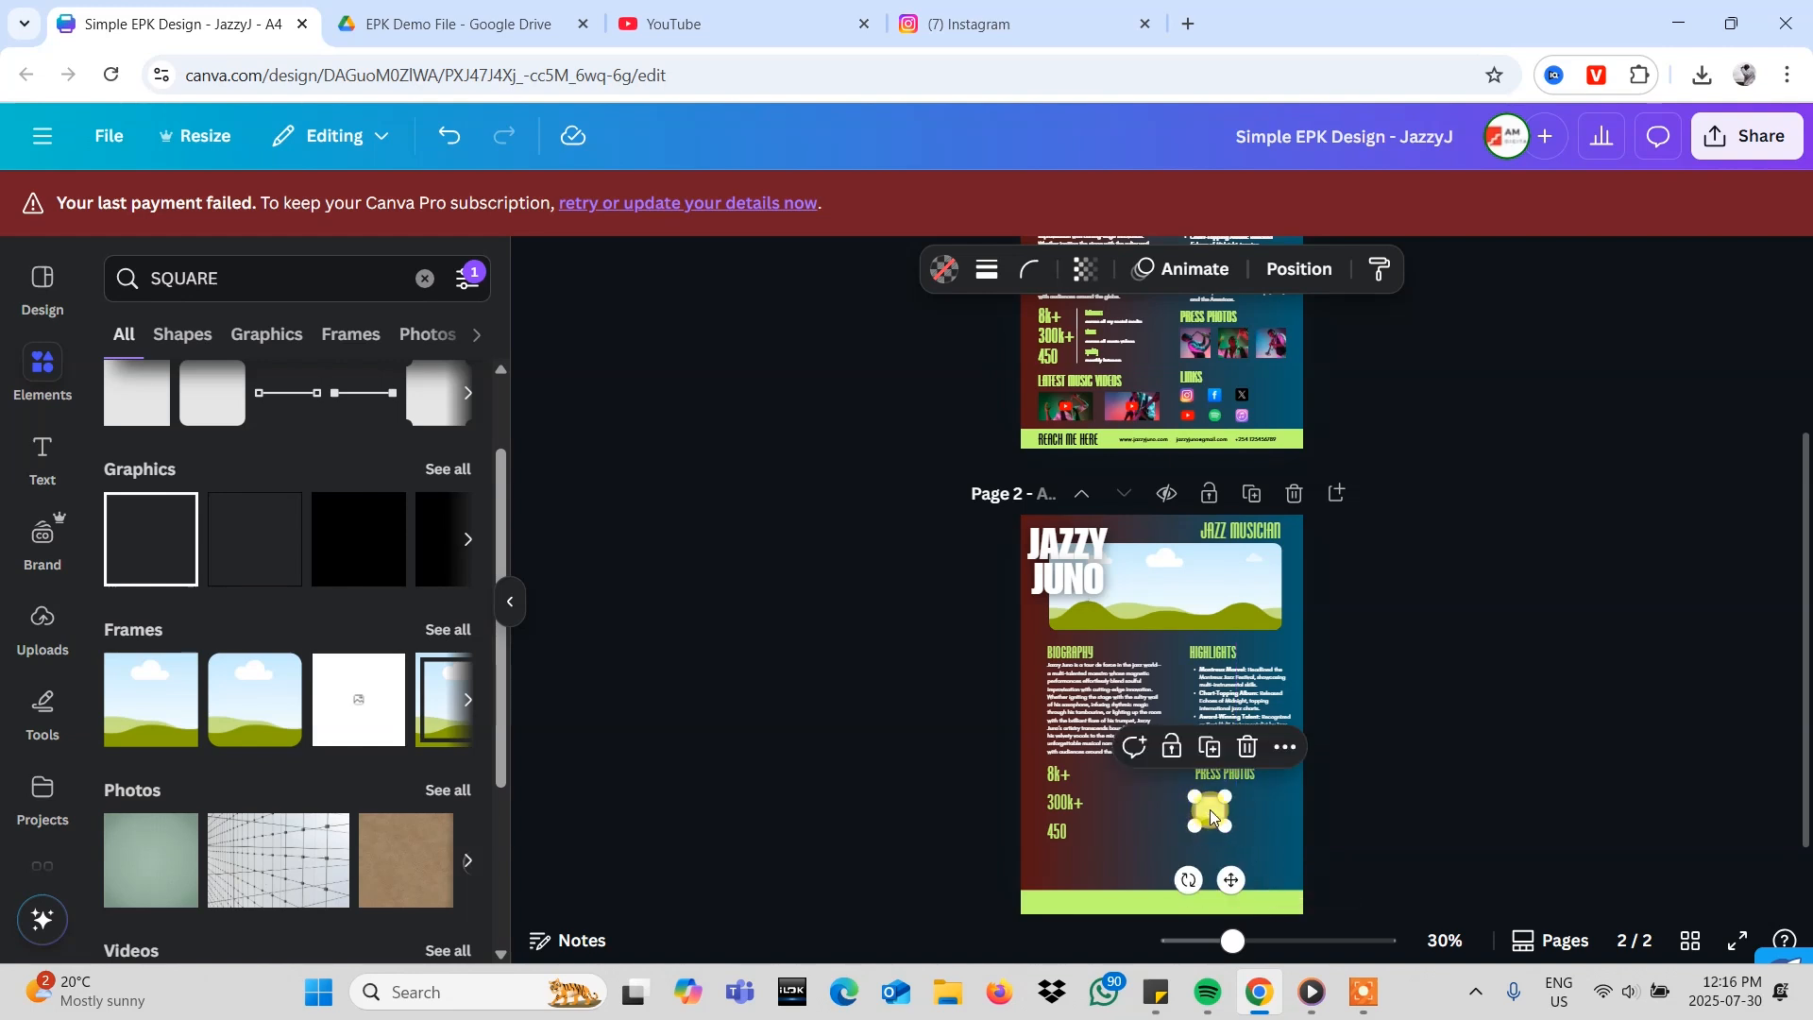
{"action": "mouse_move", "coordinate": [1211, 811]}
{"action": "left_mouse_down"}
{"action": "mouse_move", "coordinate": [1294, 810]}
{"action": "mouse_move", "coordinate": [1192, 842]}
{"action": "mouse_move", "coordinate": [1217, 818]}
{"action": "left_mouse_up"}
- Duplicate the small square frame to form an evenly spaced row of three under page 2's "PRESS PHOTOS" heading
{"action": "scroll", "coordinate": [1303, 792], "scroll_direction": "up", "scroll_amount": 3}
{"action": "scroll", "coordinate": [1304, 792], "scroll_direction": "up", "scroll_amount": 2}
{"action": "scroll", "coordinate": [1303, 792], "scroll_direction": "down", "scroll_amount": 1}
{"action": "left_click_drag", "start_coordinate": [1443, 663], "coordinate": [1375, 677]}
{"action": "left_click", "coordinate": [1619, 631]}
{"action": "scroll", "coordinate": [1619, 632], "scroll_direction": "down", "scroll_amount": 3}
{"action": "scroll", "coordinate": [1619, 632], "scroll_direction": "up", "scroll_amount": 3}
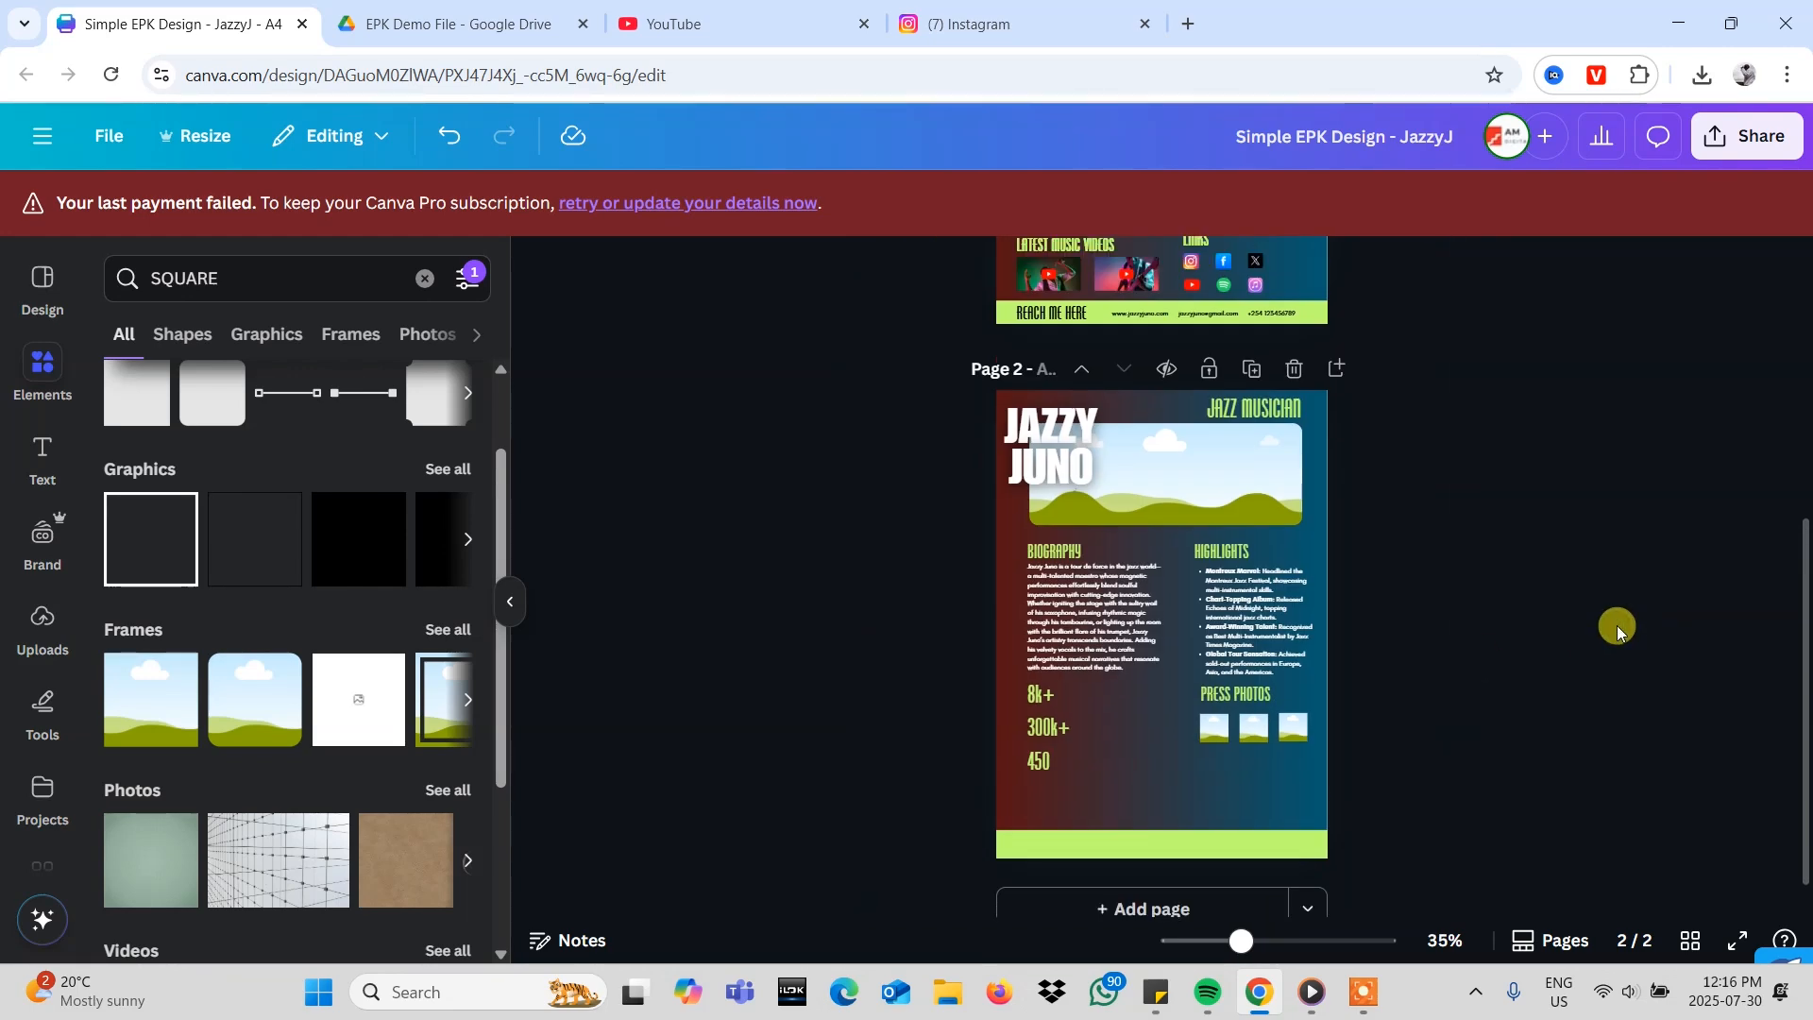
- Select page 2's three press photo frames together and enlarge the row slightly
{"action": "scroll", "coordinate": [1617, 626], "scroll_direction": "down", "scroll_amount": 2}
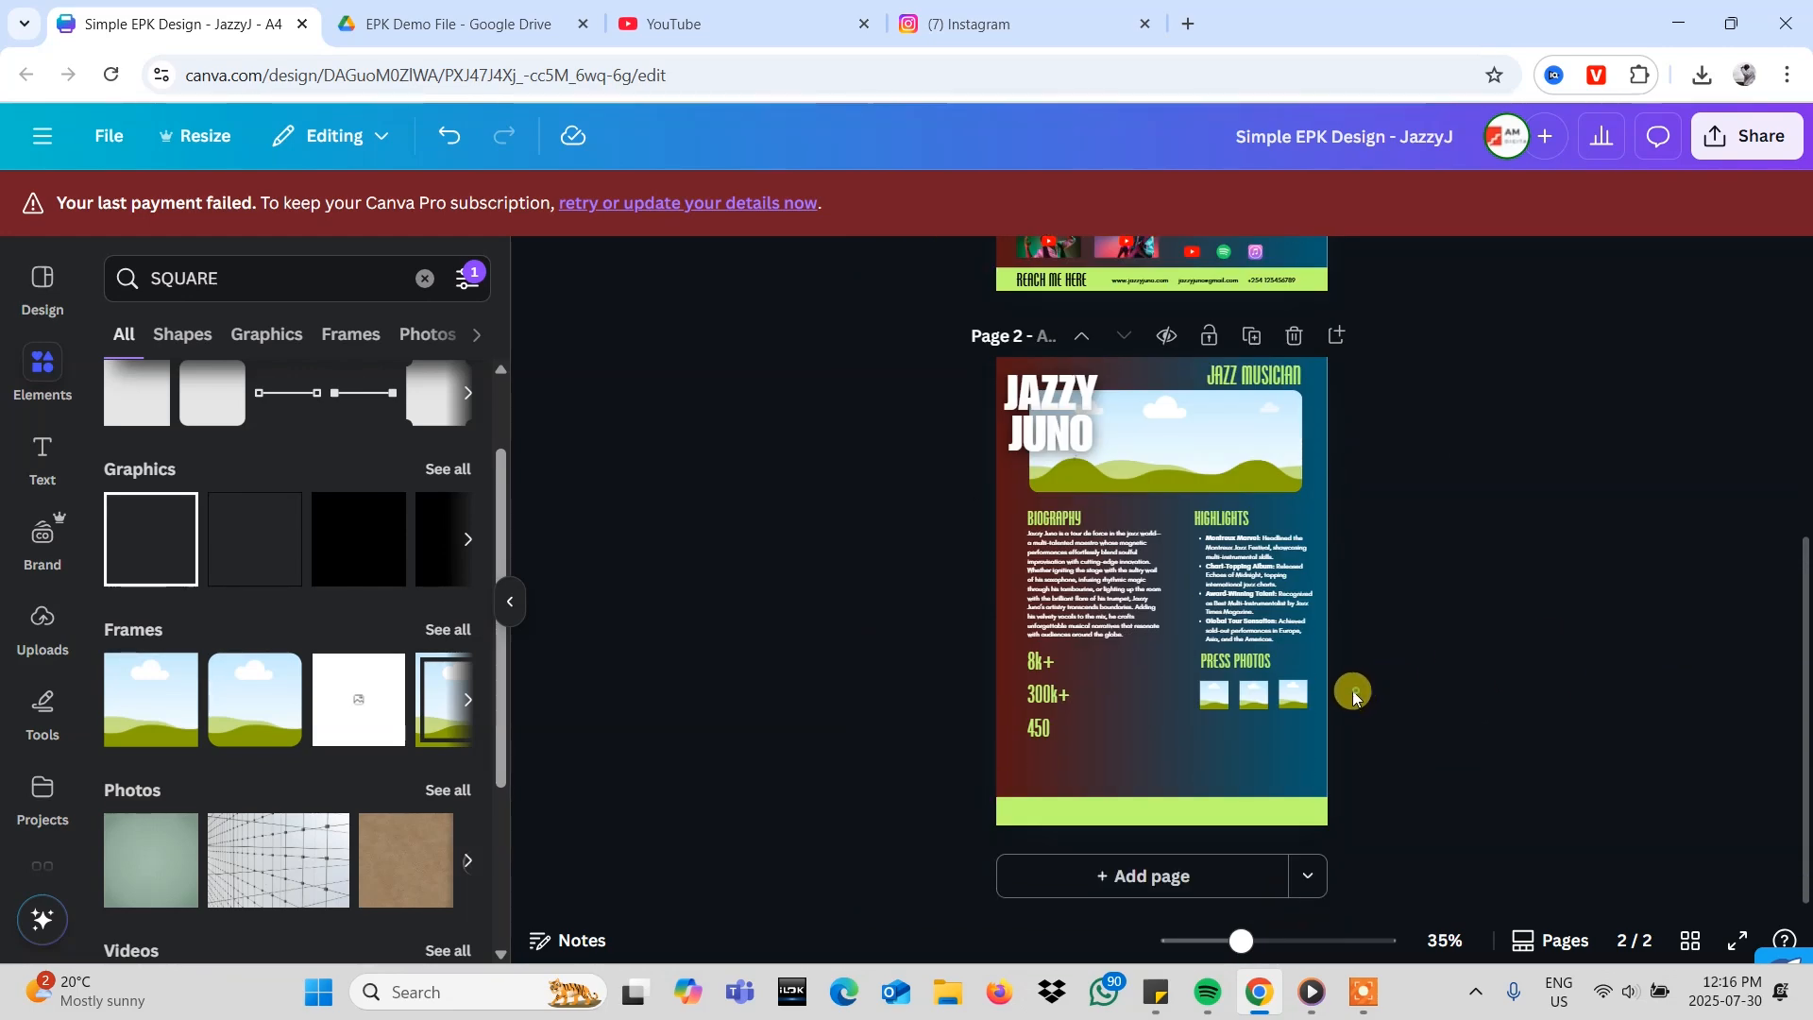
{"action": "left_click_drag", "start_coordinate": [1354, 692], "coordinate": [1176, 721]}
{"action": "left_click_drag", "start_coordinate": [1318, 718], "coordinate": [1323, 722]}
{"action": "left_click", "coordinate": [1428, 680]}
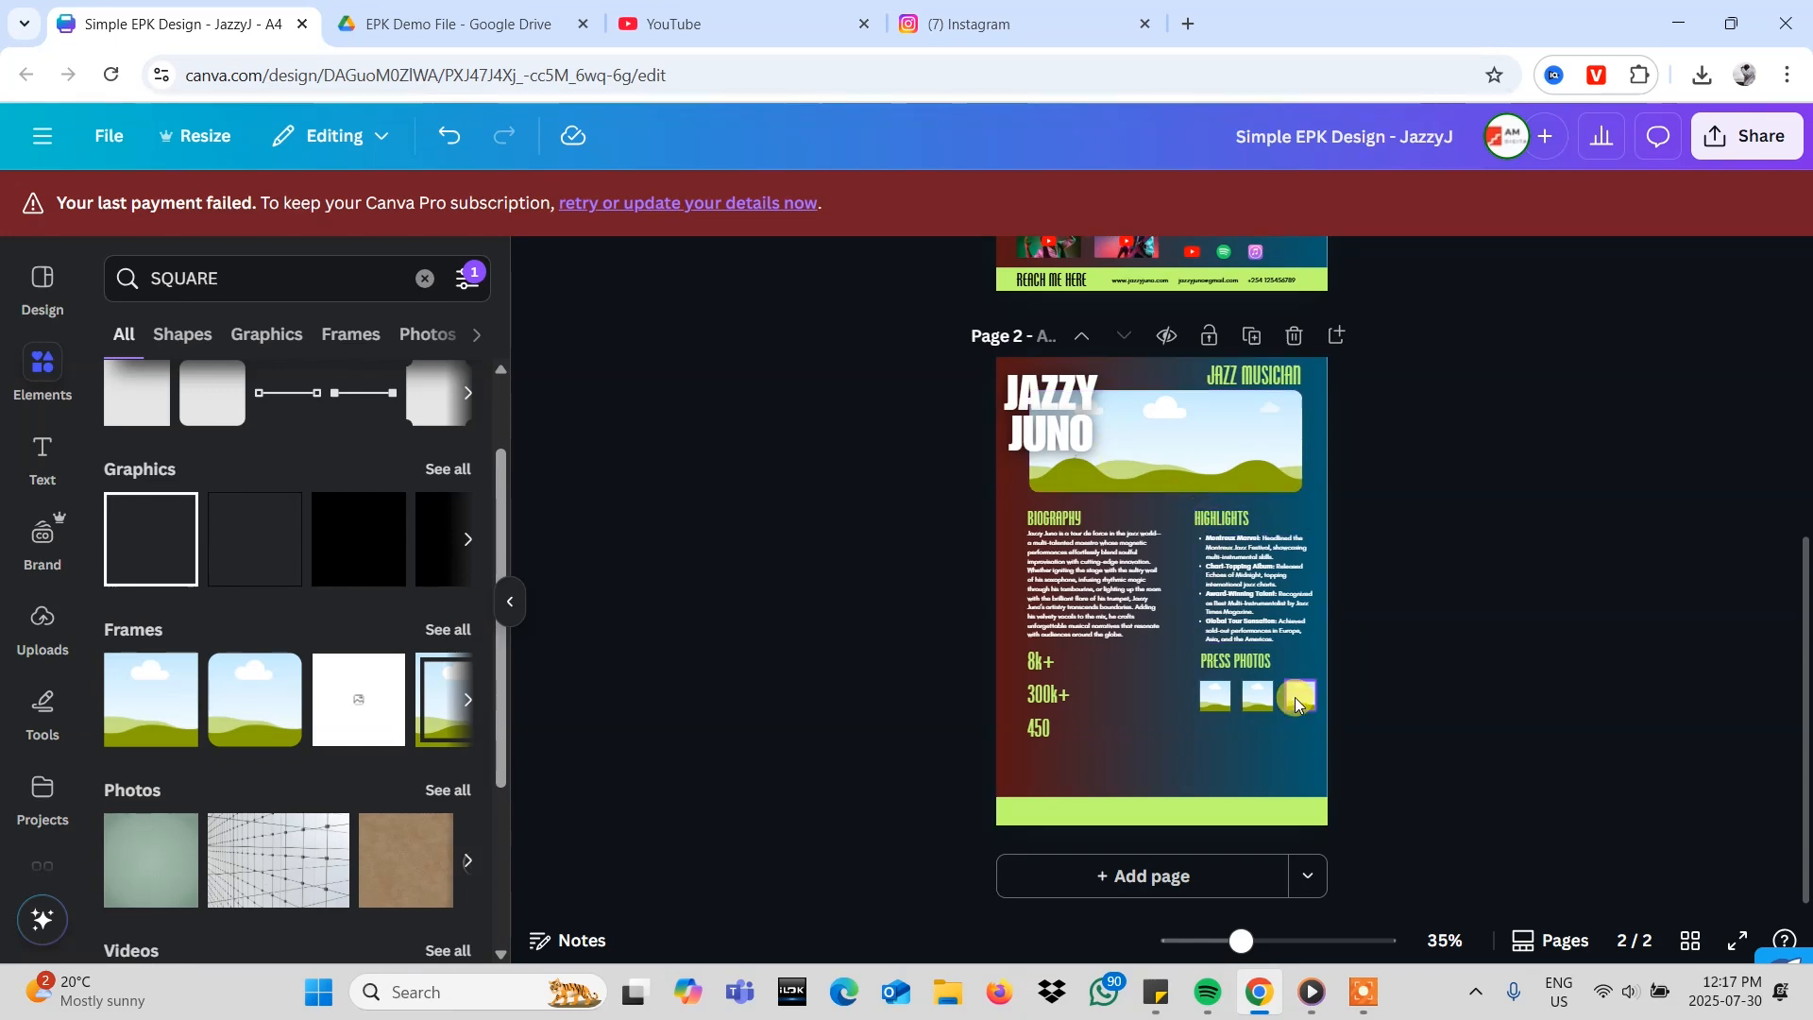
- Place a copy of page 2's "PRESS PHOTOS" heading directly below the row of three photo frames
{"action": "scroll", "coordinate": [1295, 697], "scroll_direction": "up", "scroll_amount": 3, "text": "ctrl"}
{"action": "scroll", "coordinate": [1273, 484], "scroll_direction": "down", "scroll_amount": 1}
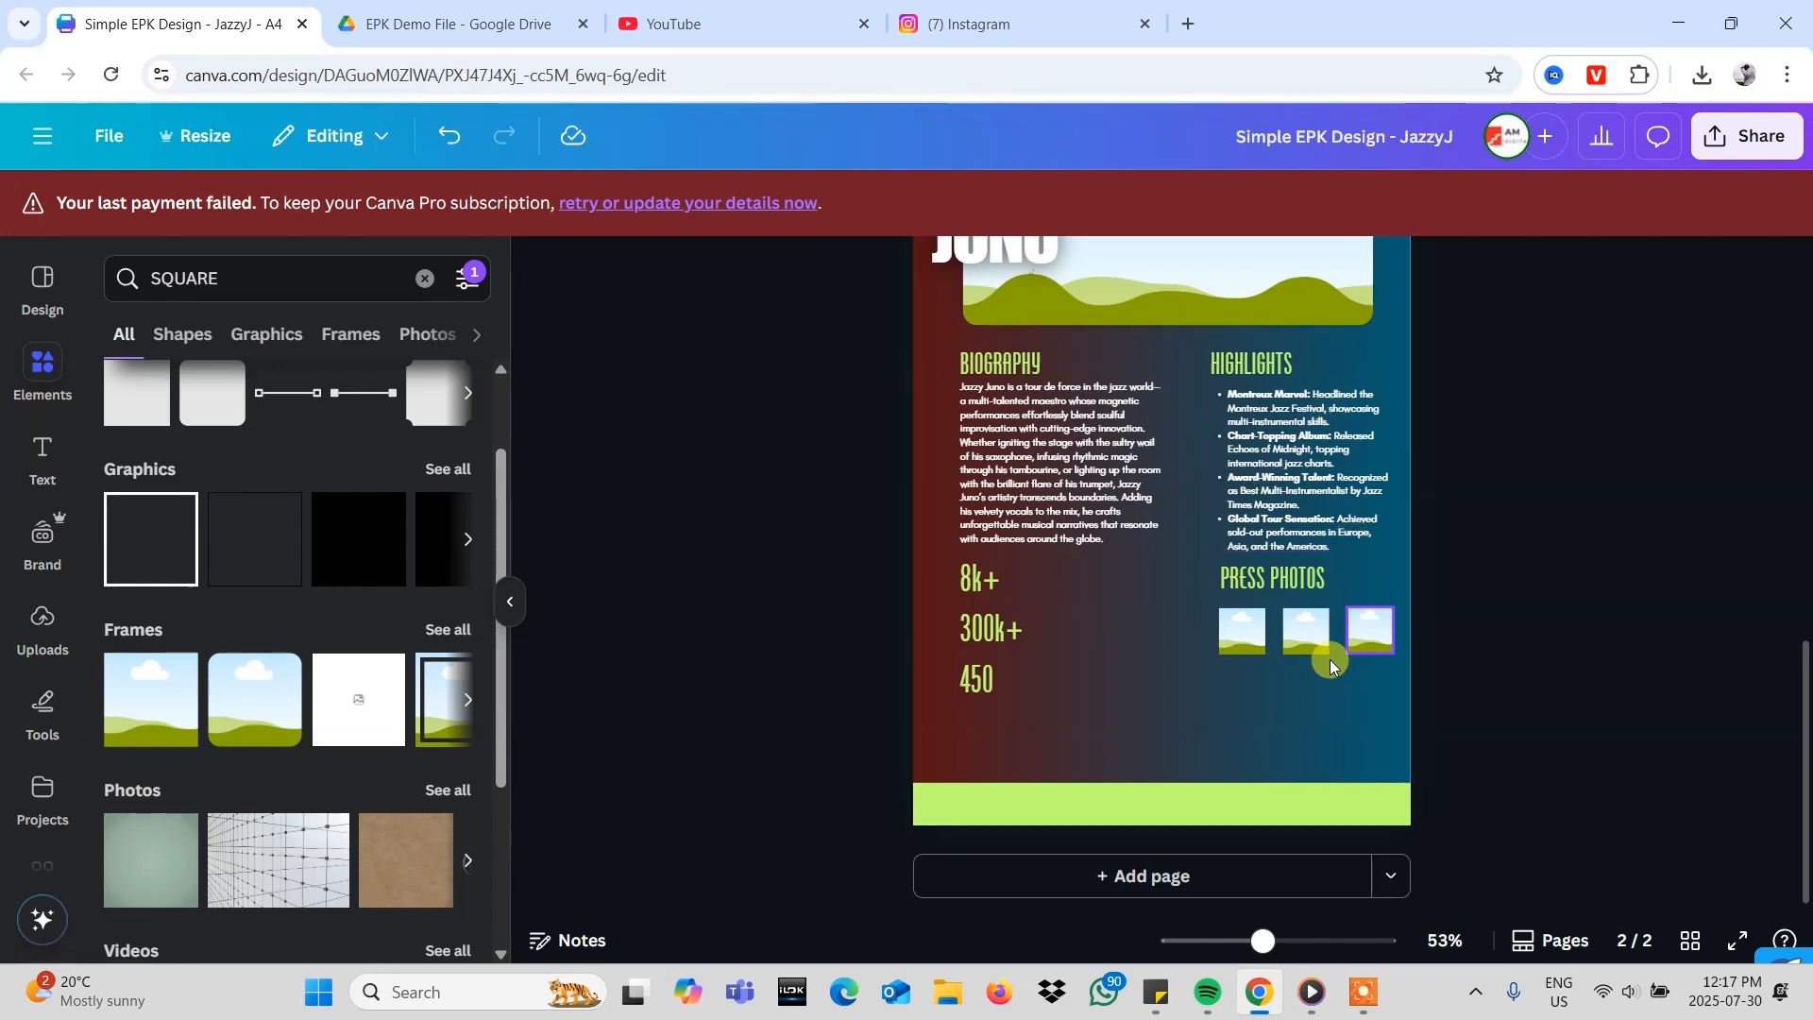
{"action": "scroll", "coordinate": [1339, 460], "scroll_direction": "up", "scroll_amount": 5}
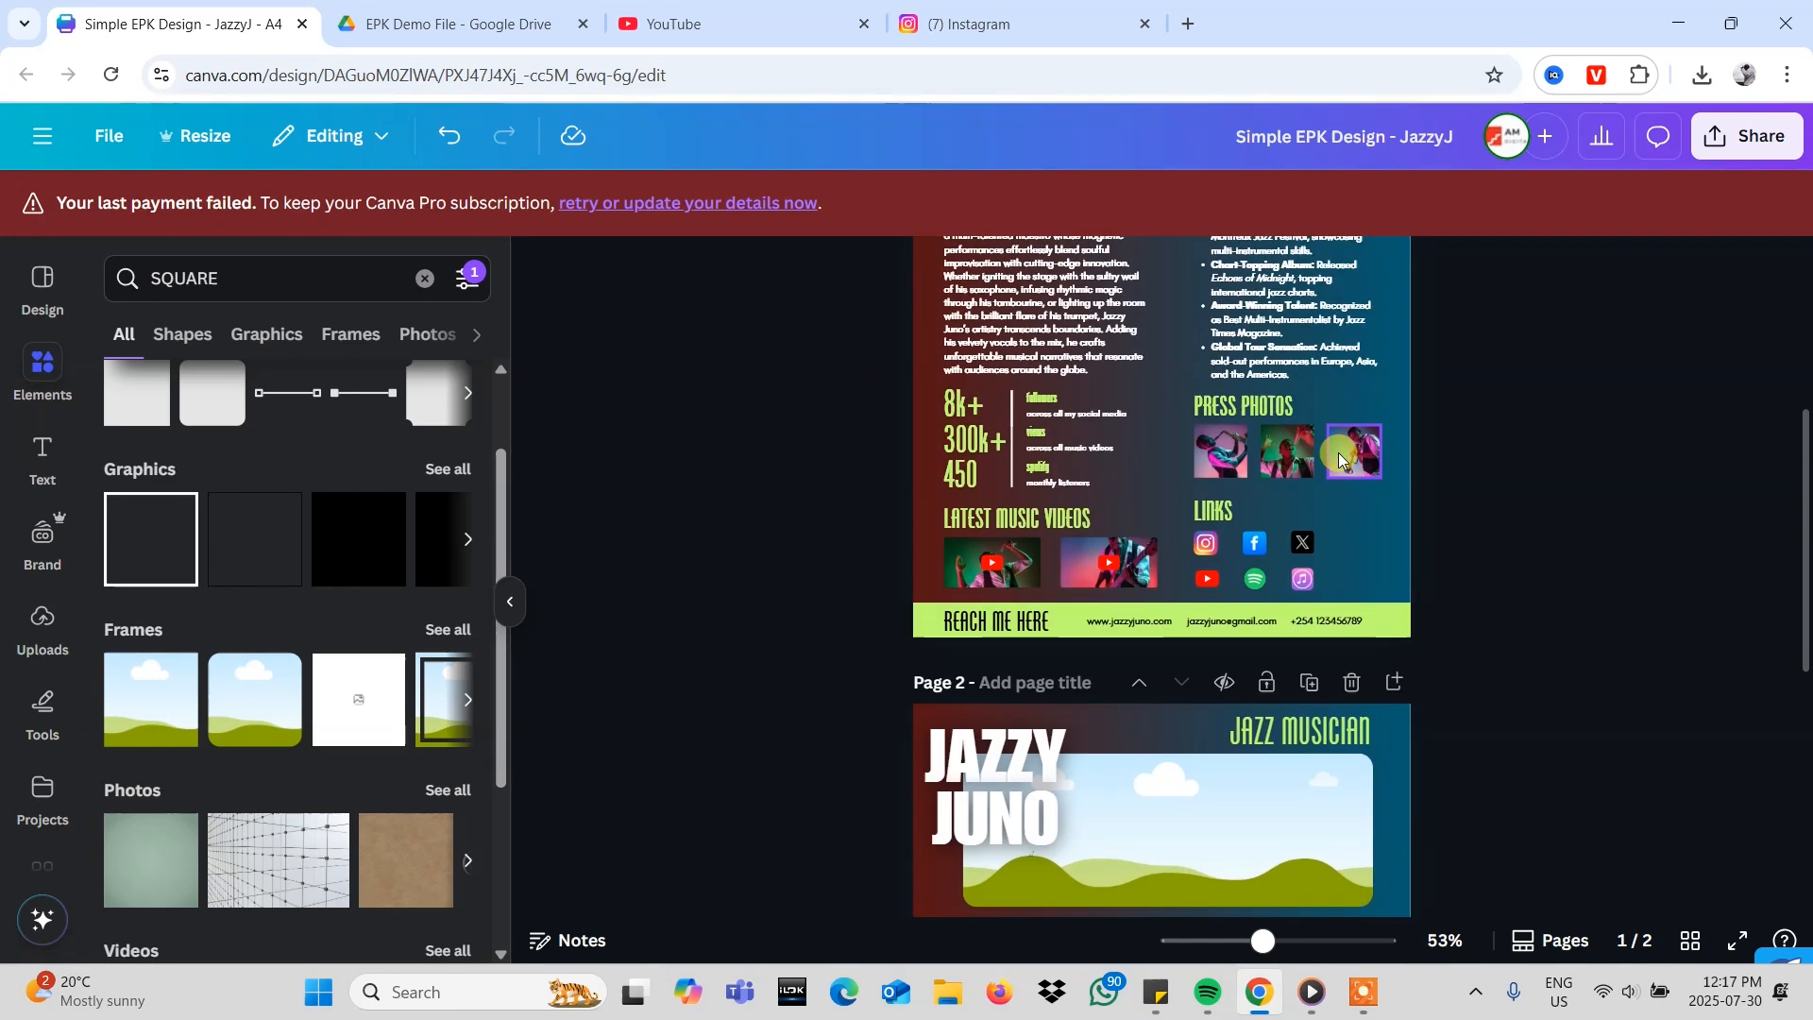
{"action": "scroll", "coordinate": [1340, 460], "scroll_direction": "down", "scroll_amount": 5}
{"action": "left_click", "coordinate": [1227, 680]}
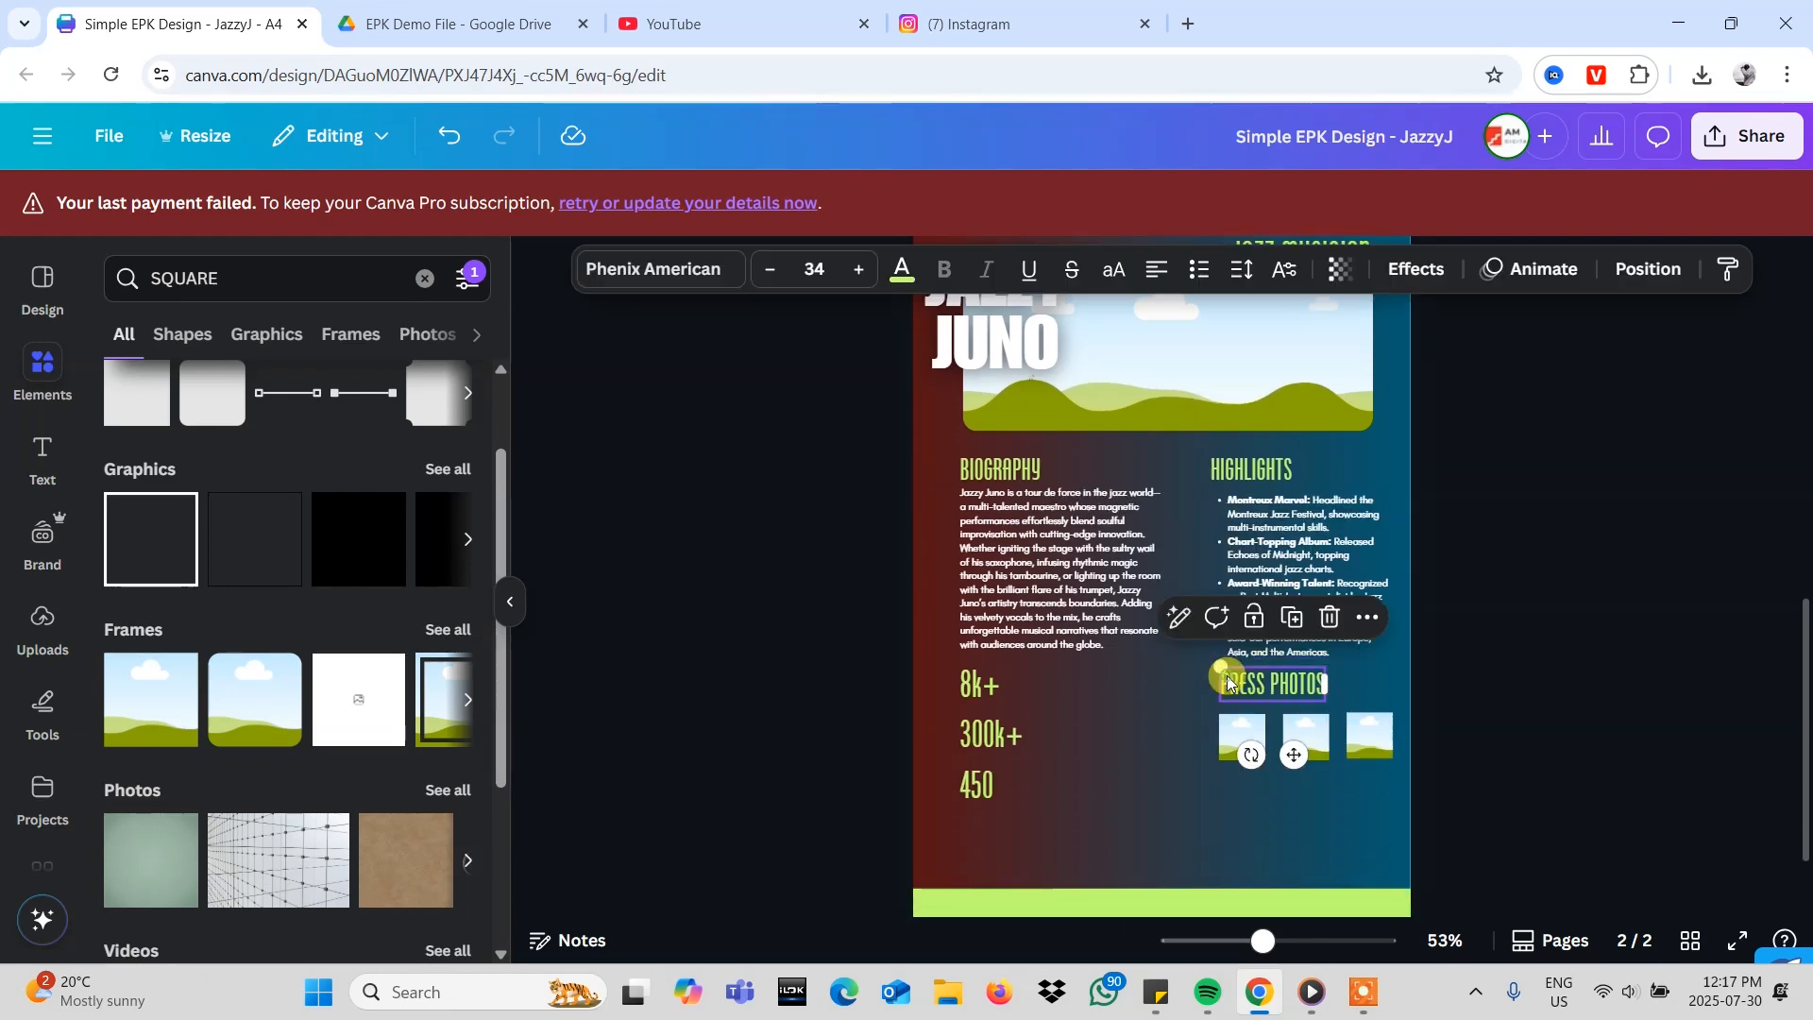
{"action": "left_click_drag", "start_coordinate": [1226, 680], "coordinate": [1227, 780]}
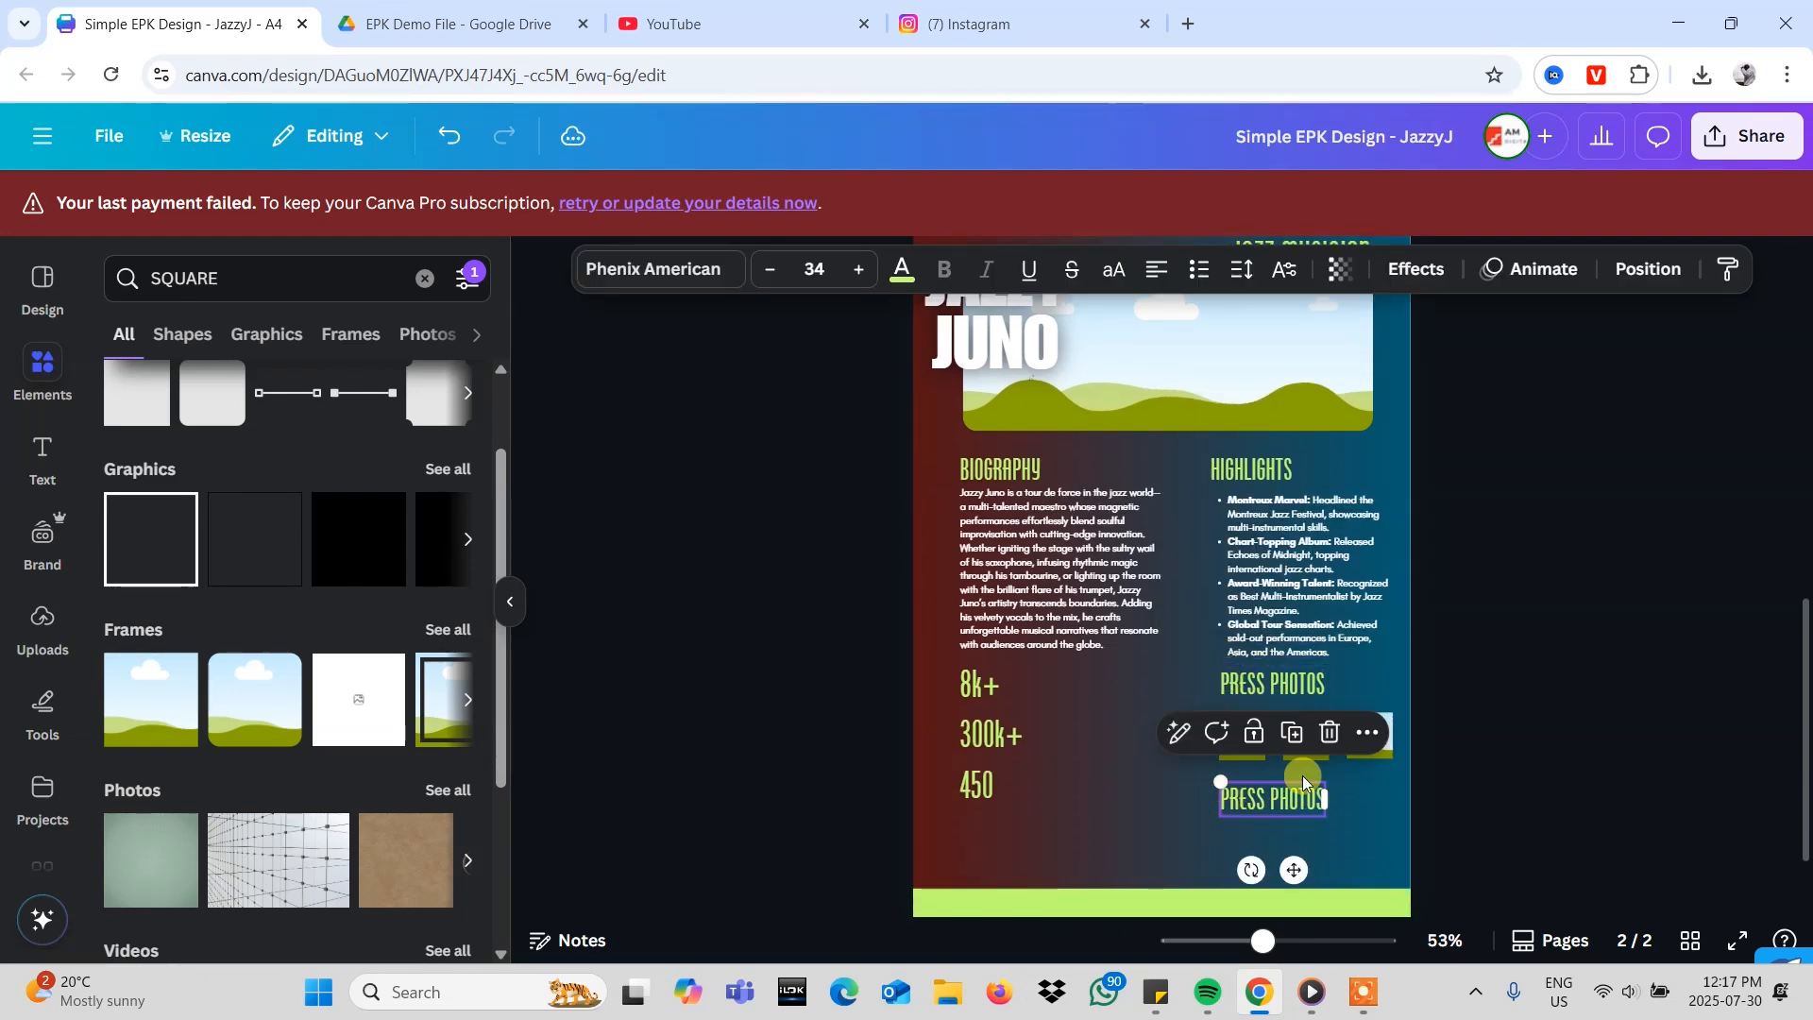
- Change the text of the copied heading below the photo frames to "LINKS"
{"action": "scroll", "coordinate": [1434, 746], "scroll_direction": "down", "scroll_amount": 1}
{"action": "scroll", "coordinate": [1434, 746], "scroll_direction": "up", "scroll_amount": 5}
{"action": "scroll", "coordinate": [1434, 741], "scroll_direction": "down", "scroll_amount": 4}
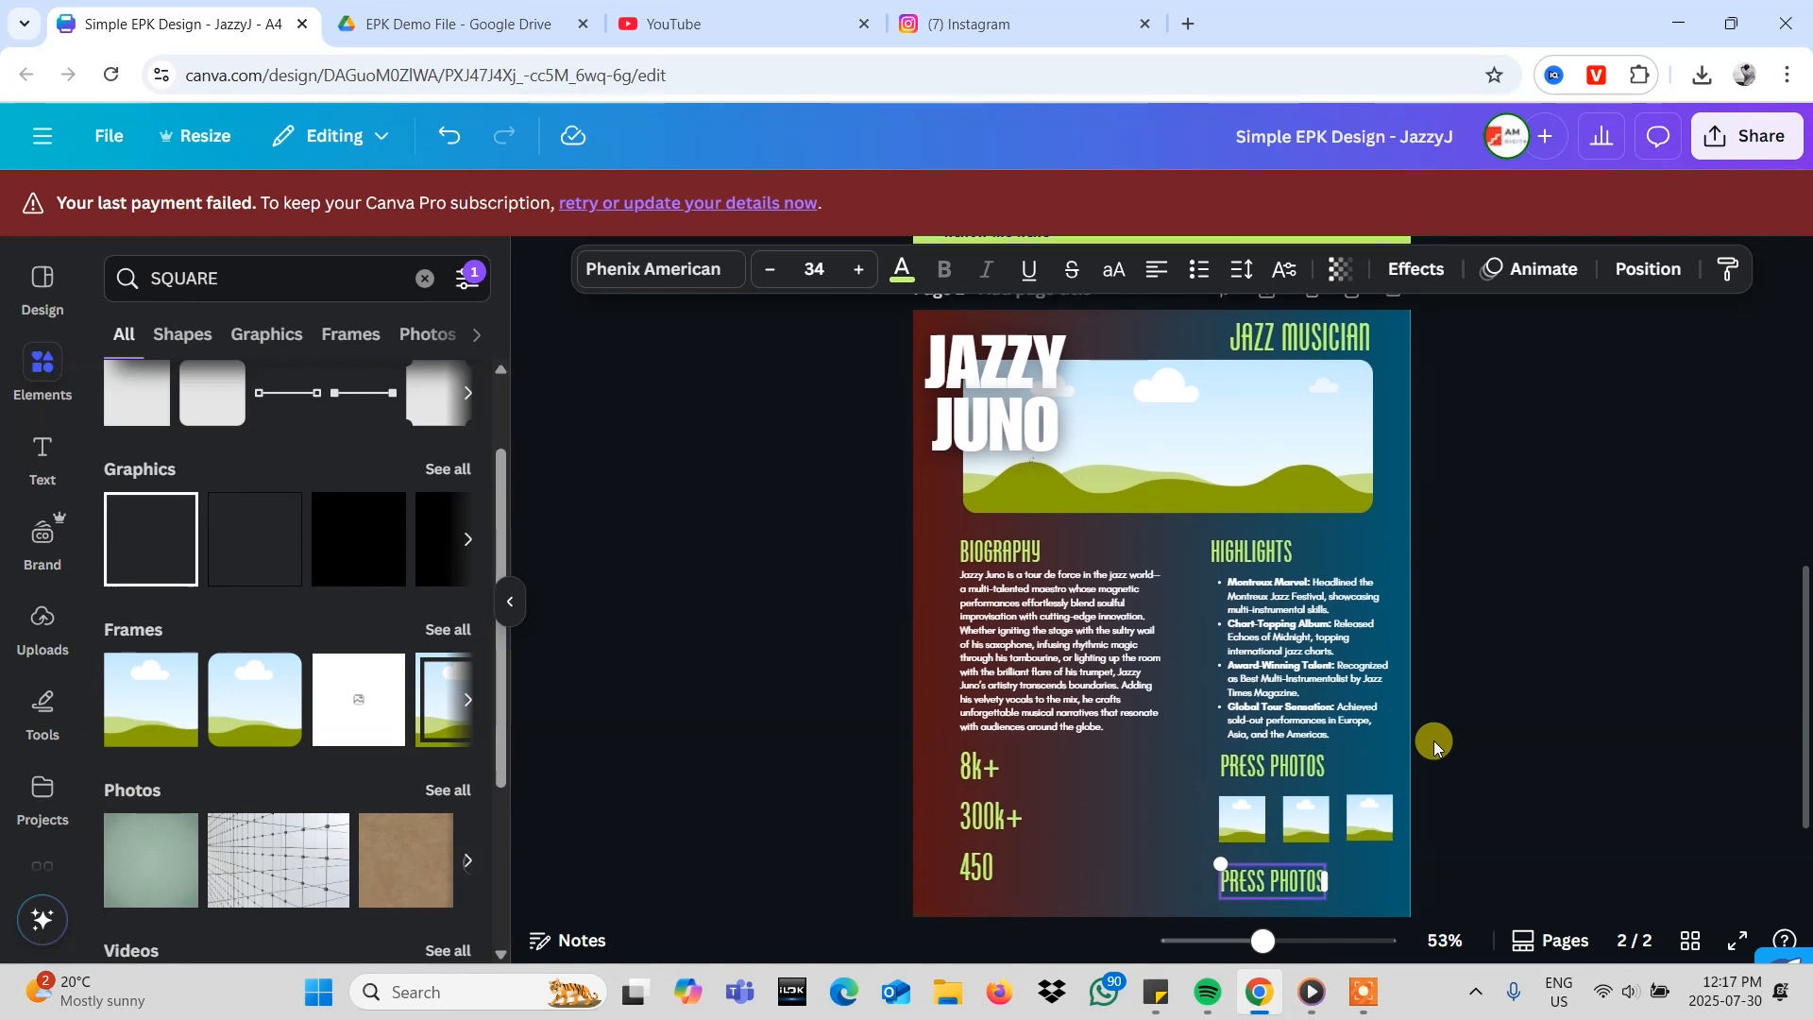
{"action": "double_click", "coordinate": [1286, 798]}
{"action": "type", "text": "LINKS"}
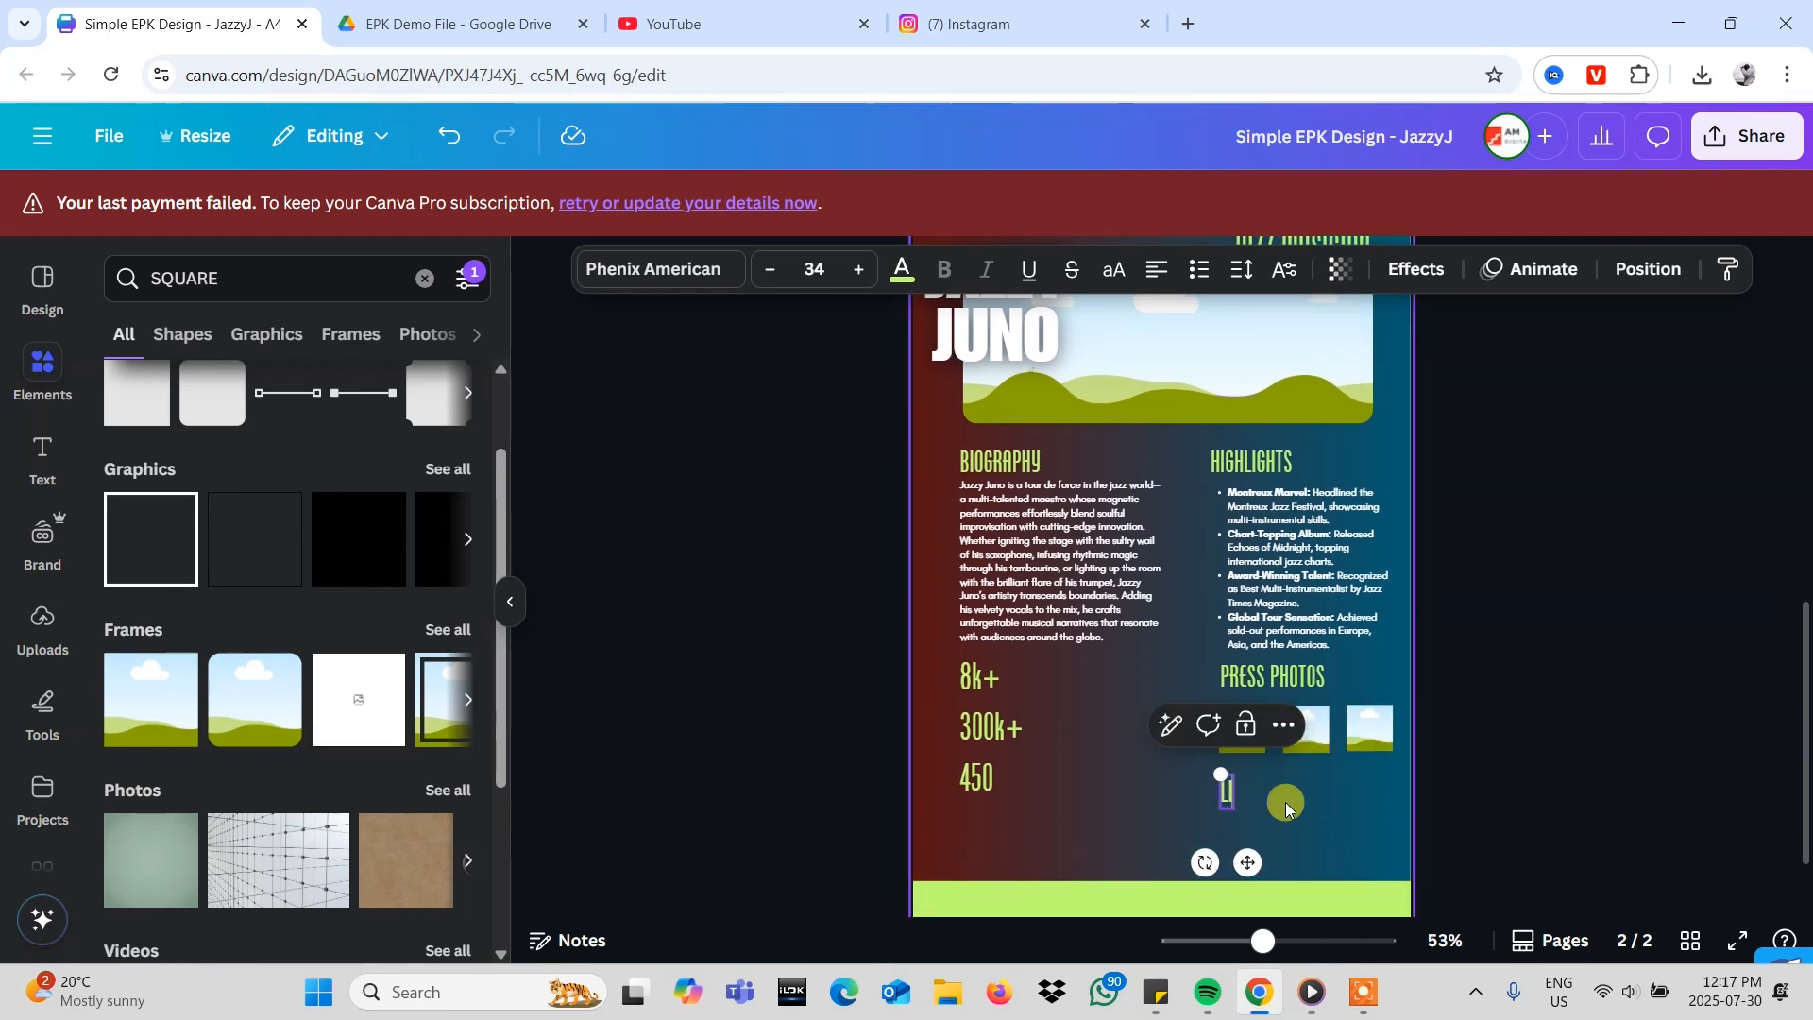
{"action": "left_click", "coordinate": [1513, 746]}
- Match page 2's "BIOGRAPHY" heading to the one on page 1 by setting its font size to 32.1
{"action": "scroll", "coordinate": [1513, 746], "scroll_direction": "down", "scroll_amount": 3}
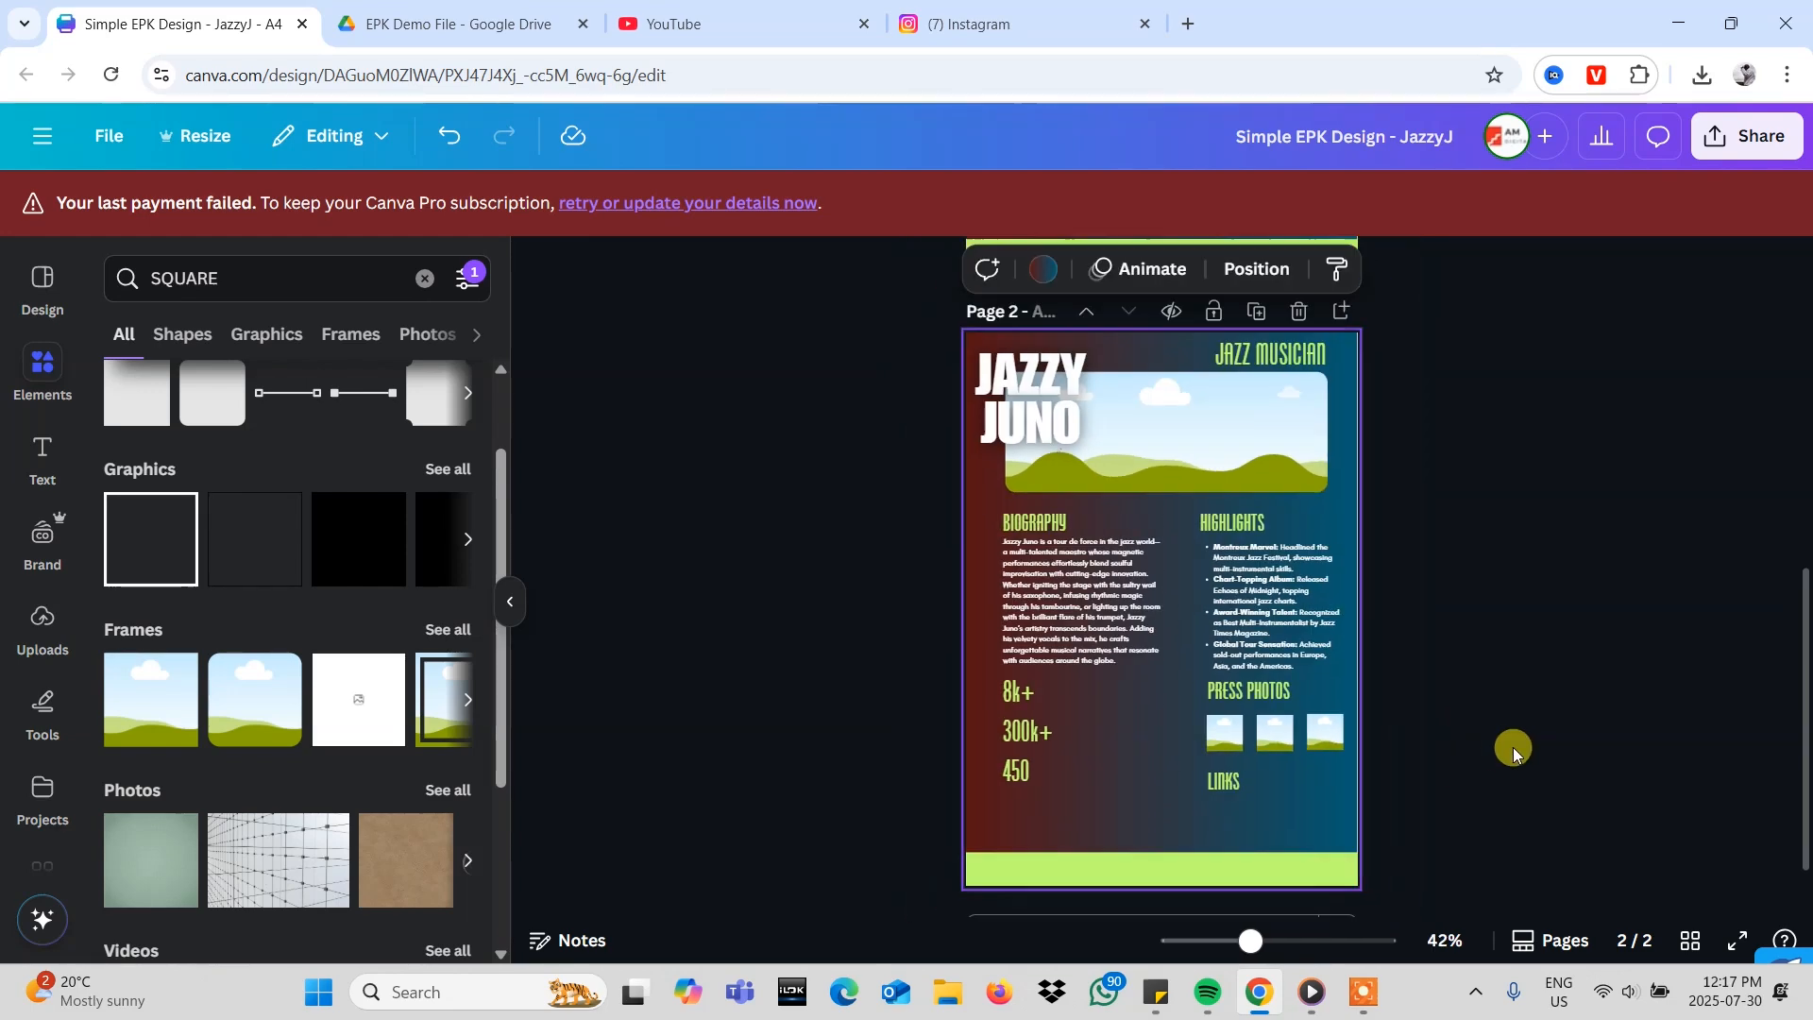
{"action": "scroll", "coordinate": [1513, 746], "scroll_direction": "up", "scroll_amount": 3}
{"action": "scroll", "coordinate": [1513, 746], "scroll_direction": "down", "scroll_amount": 2}
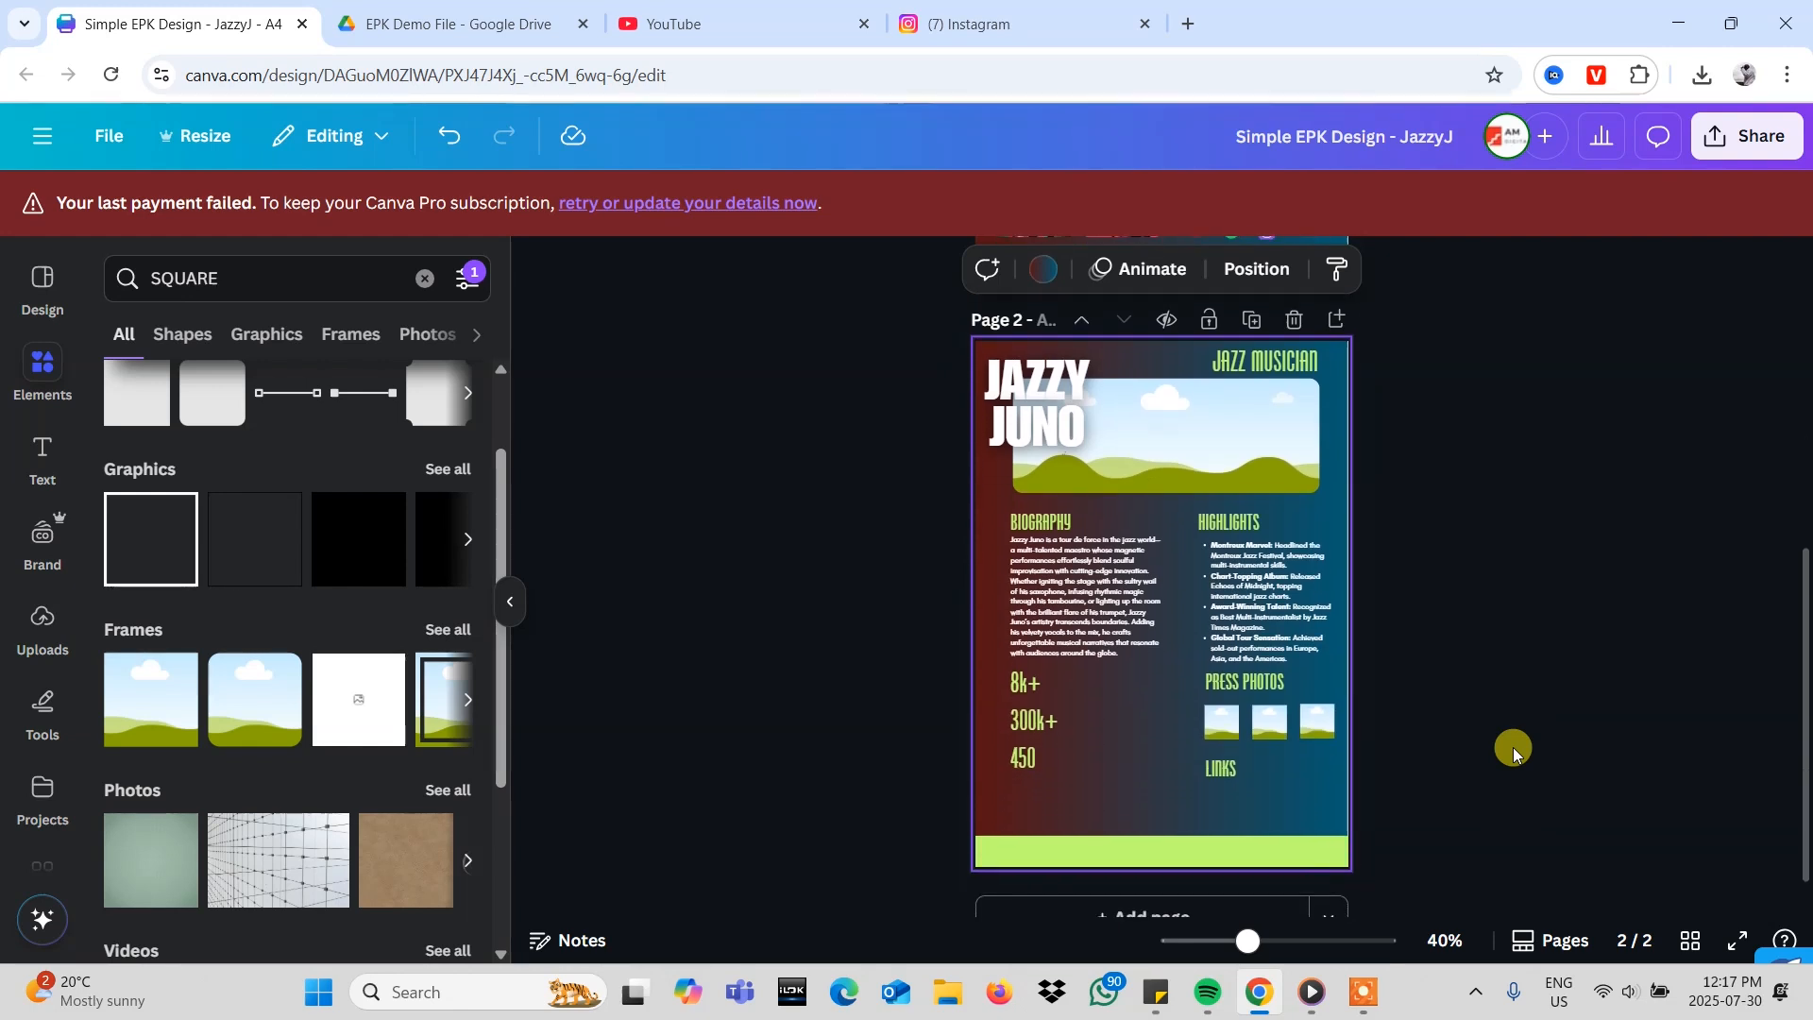
{"action": "left_click", "coordinate": [1209, 758]}
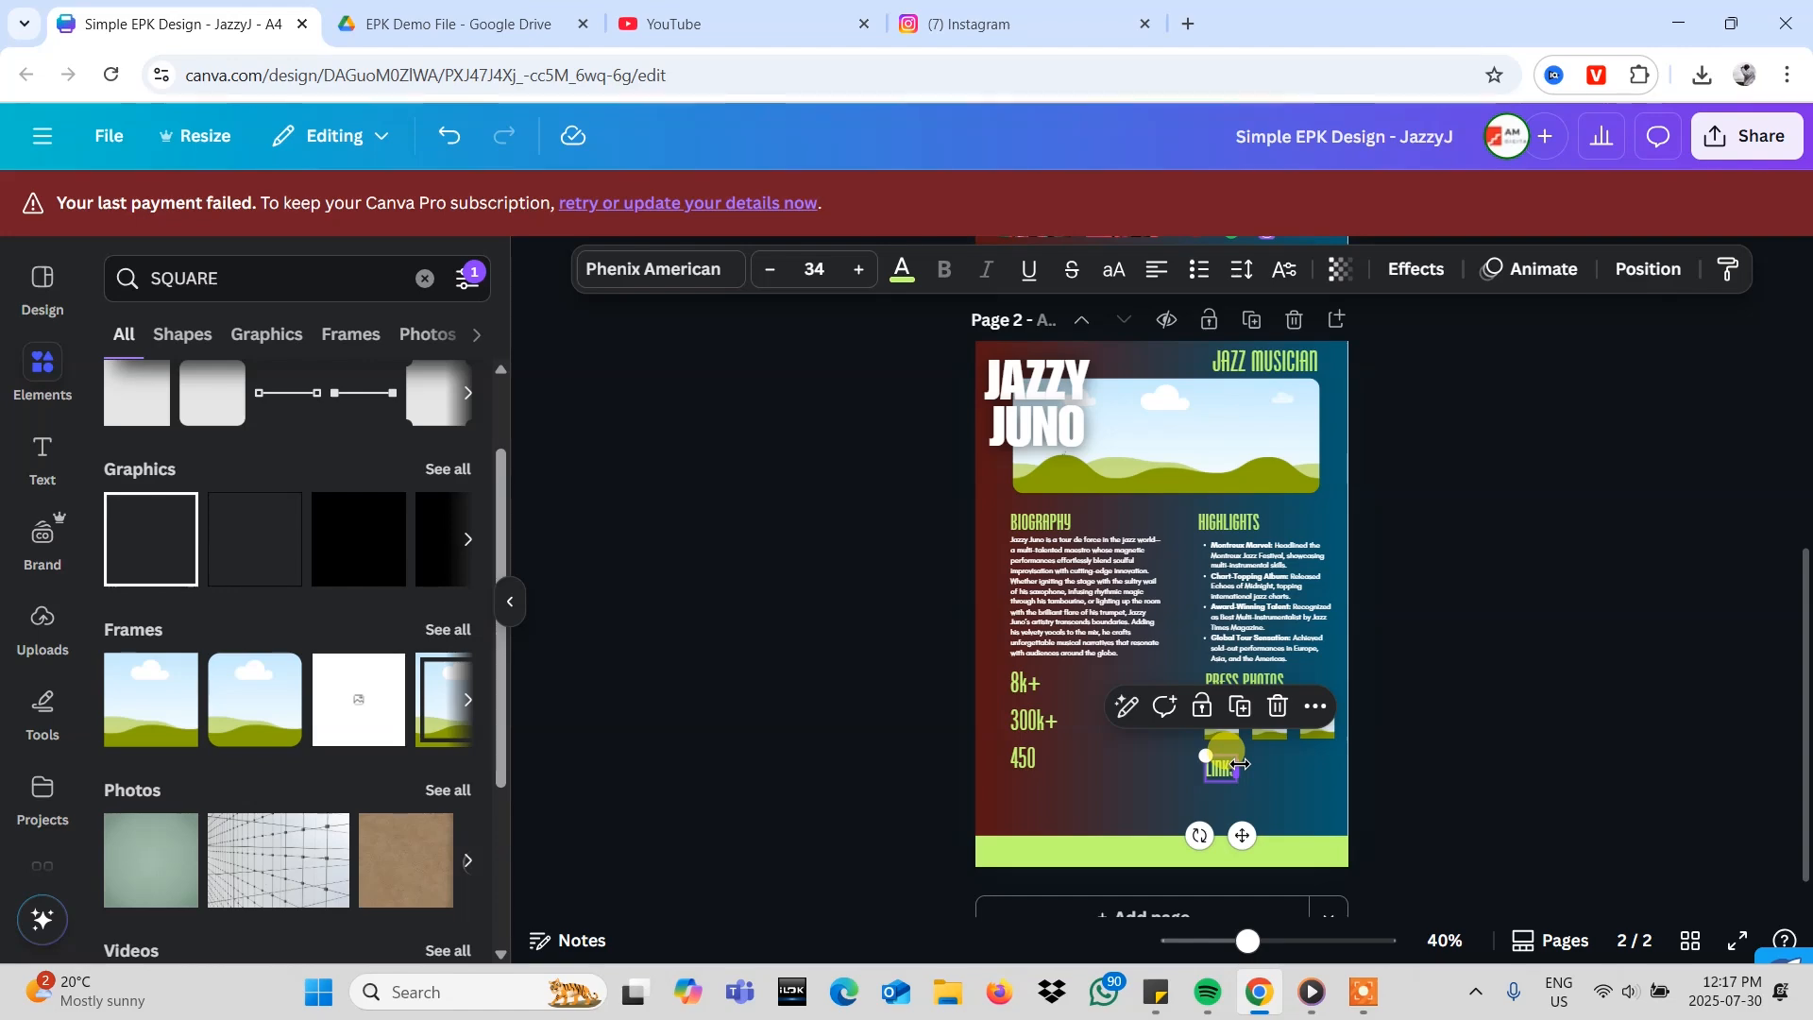
{"action": "scroll", "coordinate": [1430, 687], "scroll_direction": "up", "scroll_amount": 5}
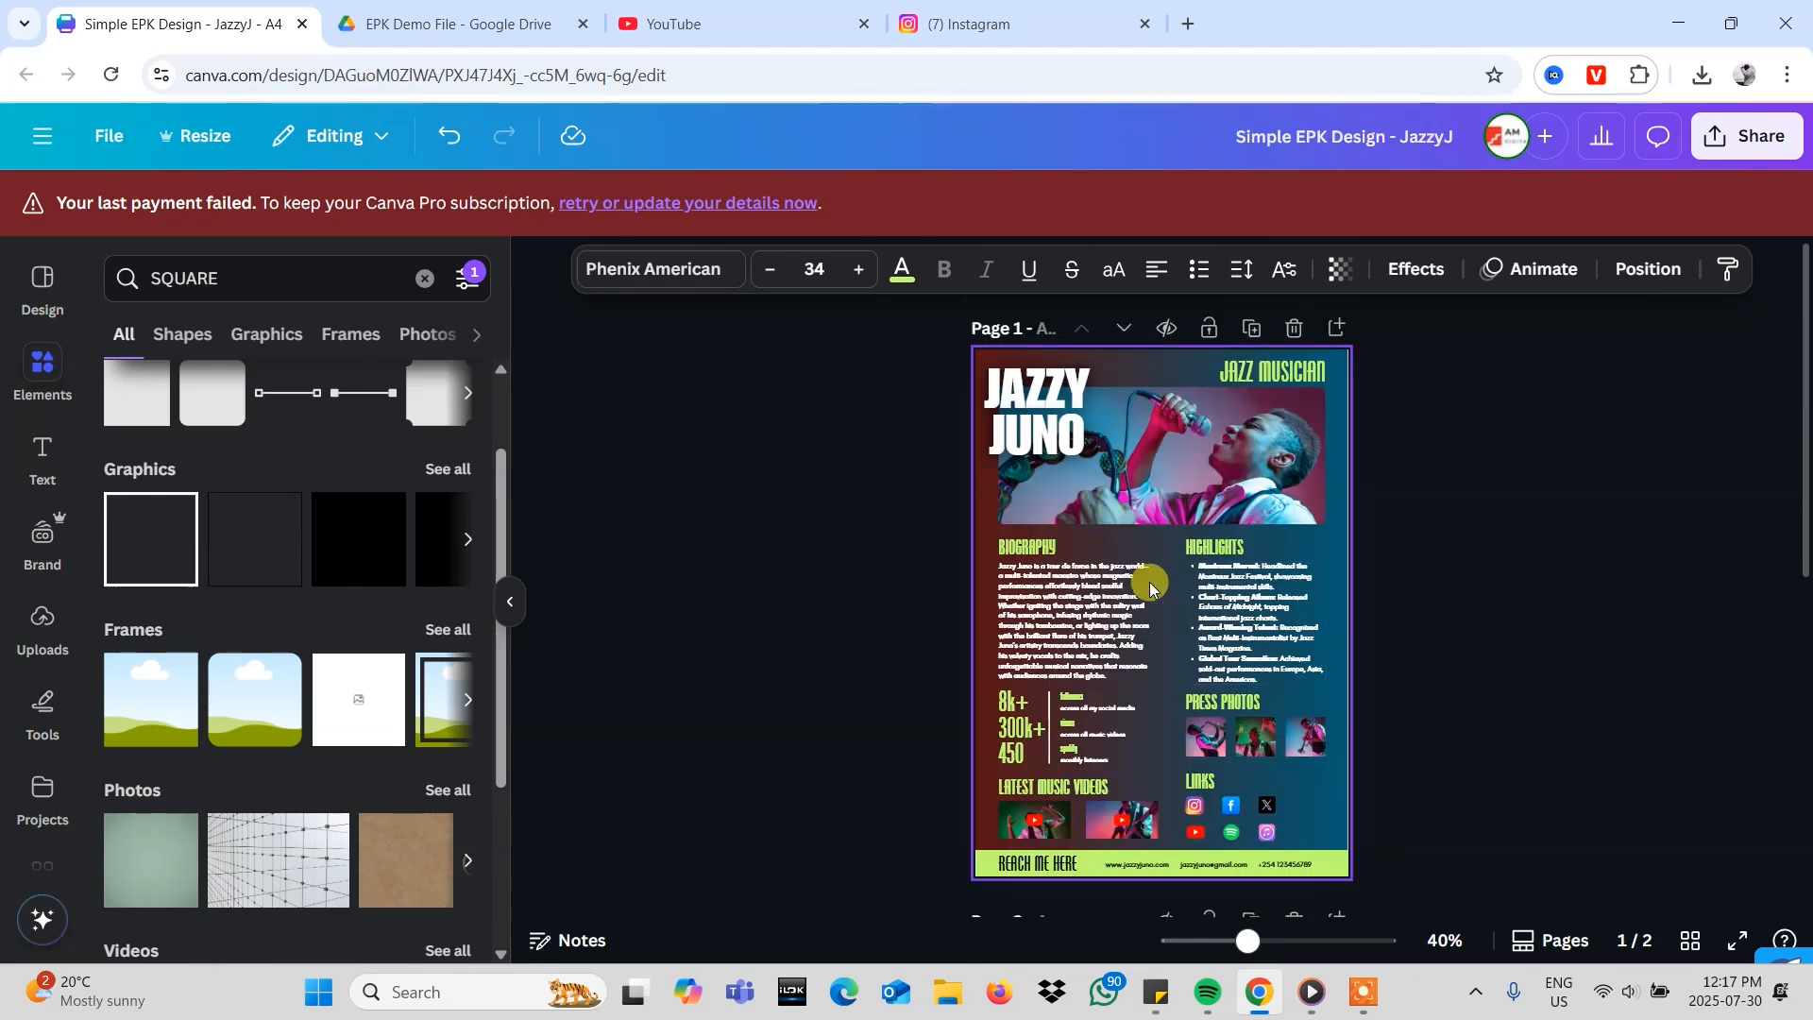
{"action": "left_click", "coordinate": [1057, 604]}
{"action": "scroll", "coordinate": [1161, 675], "scroll_direction": "down", "scroll_amount": 4}
{"action": "scroll", "coordinate": [1161, 675], "scroll_direction": "down", "scroll_amount": 1}
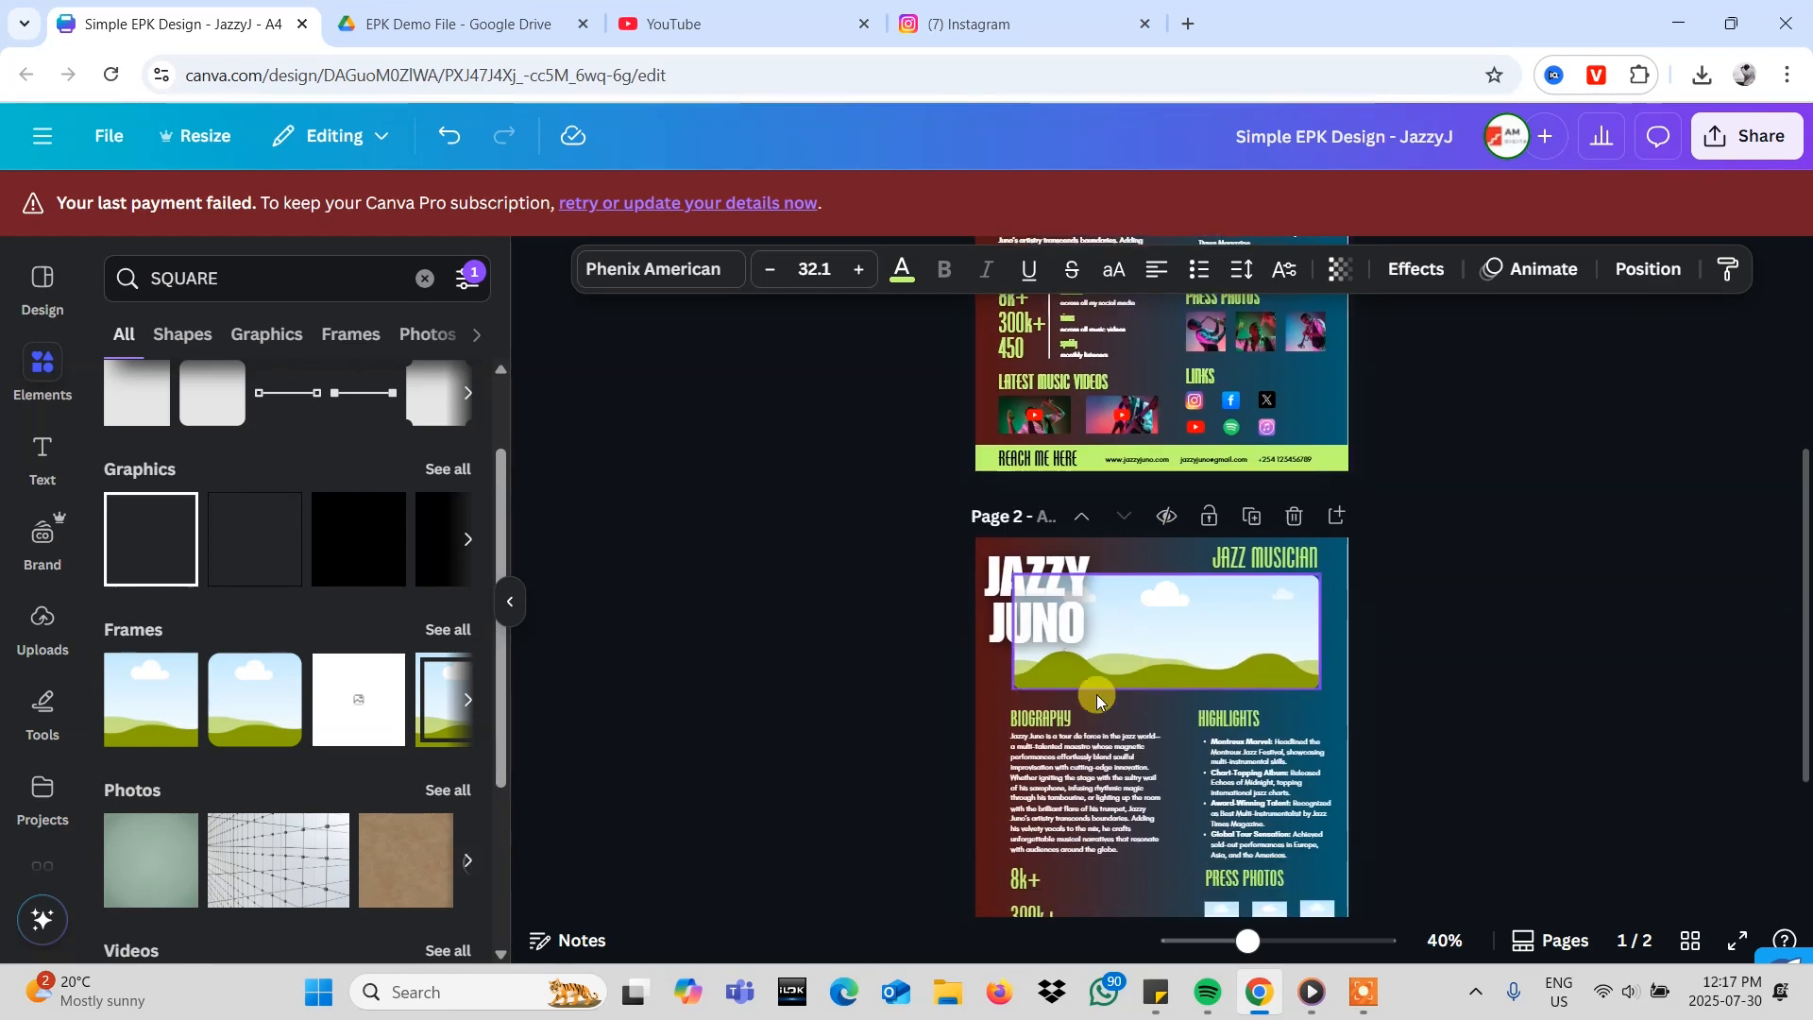
{"action": "left_click", "coordinate": [1039, 719]}
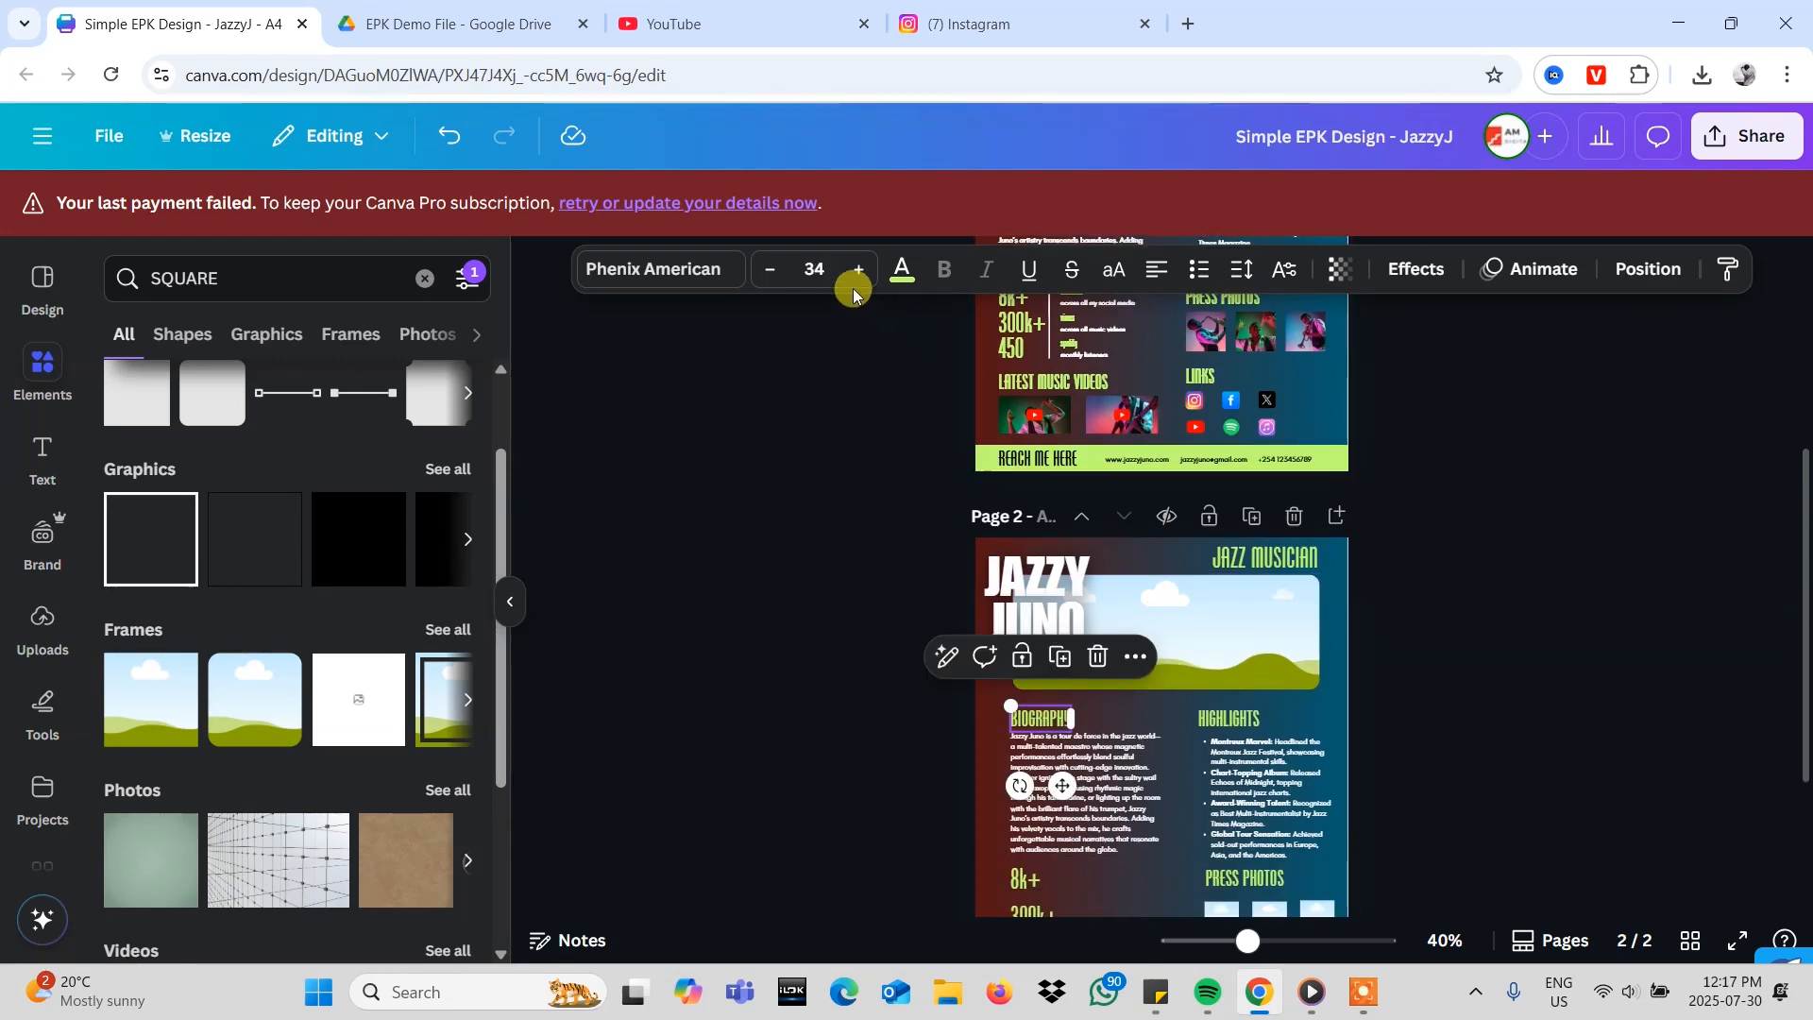
{"action": "left_click", "coordinate": [821, 270]}
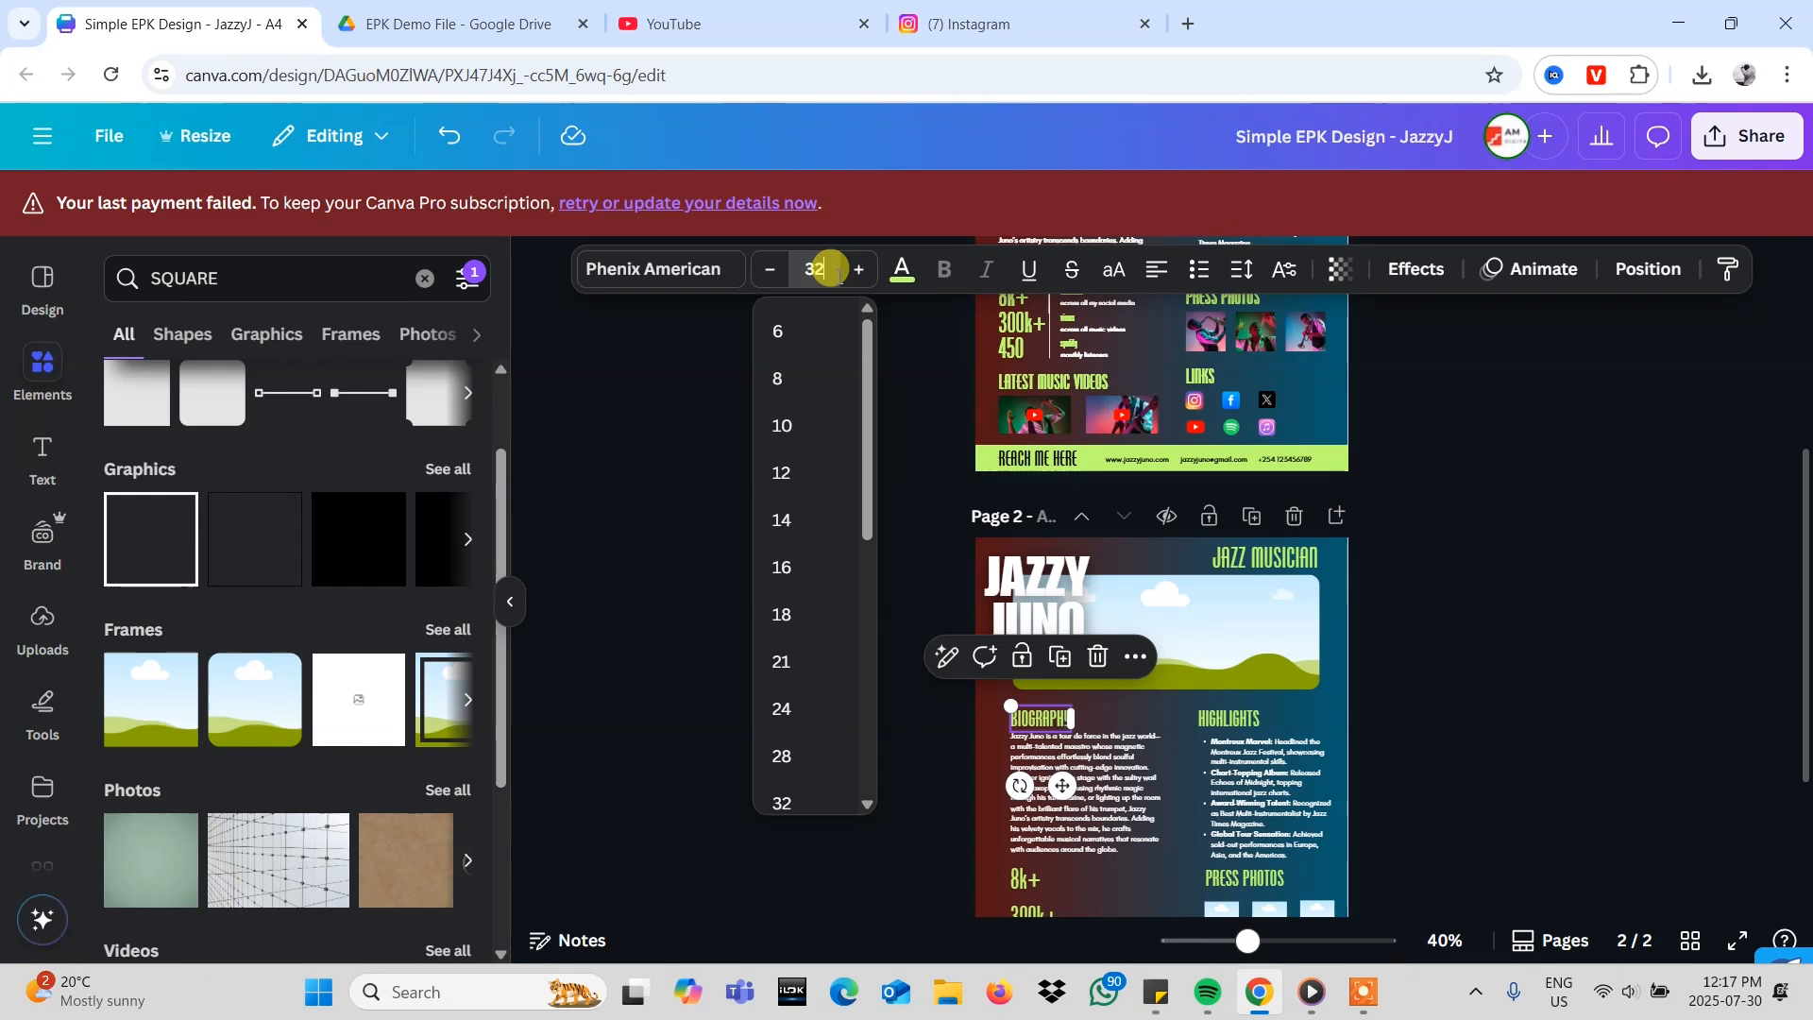
{"action": "key", "text": "Return"}
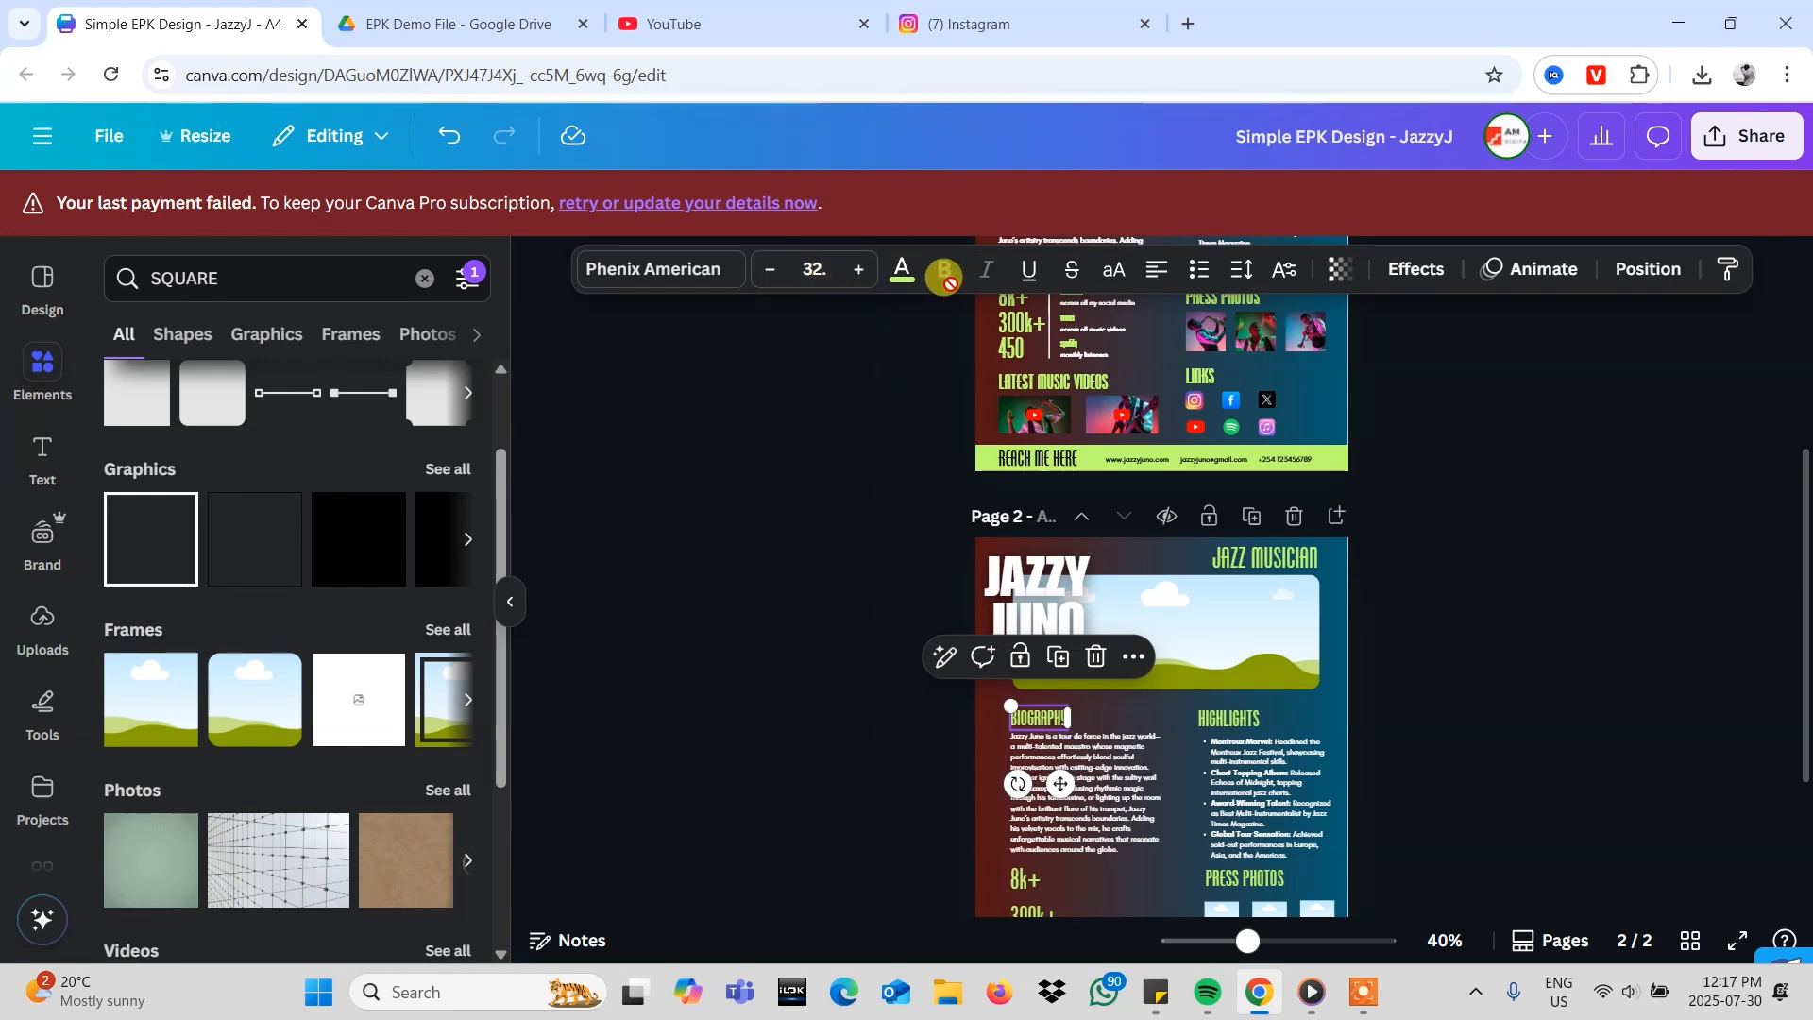
{"action": "left_click", "coordinate": [823, 259]}
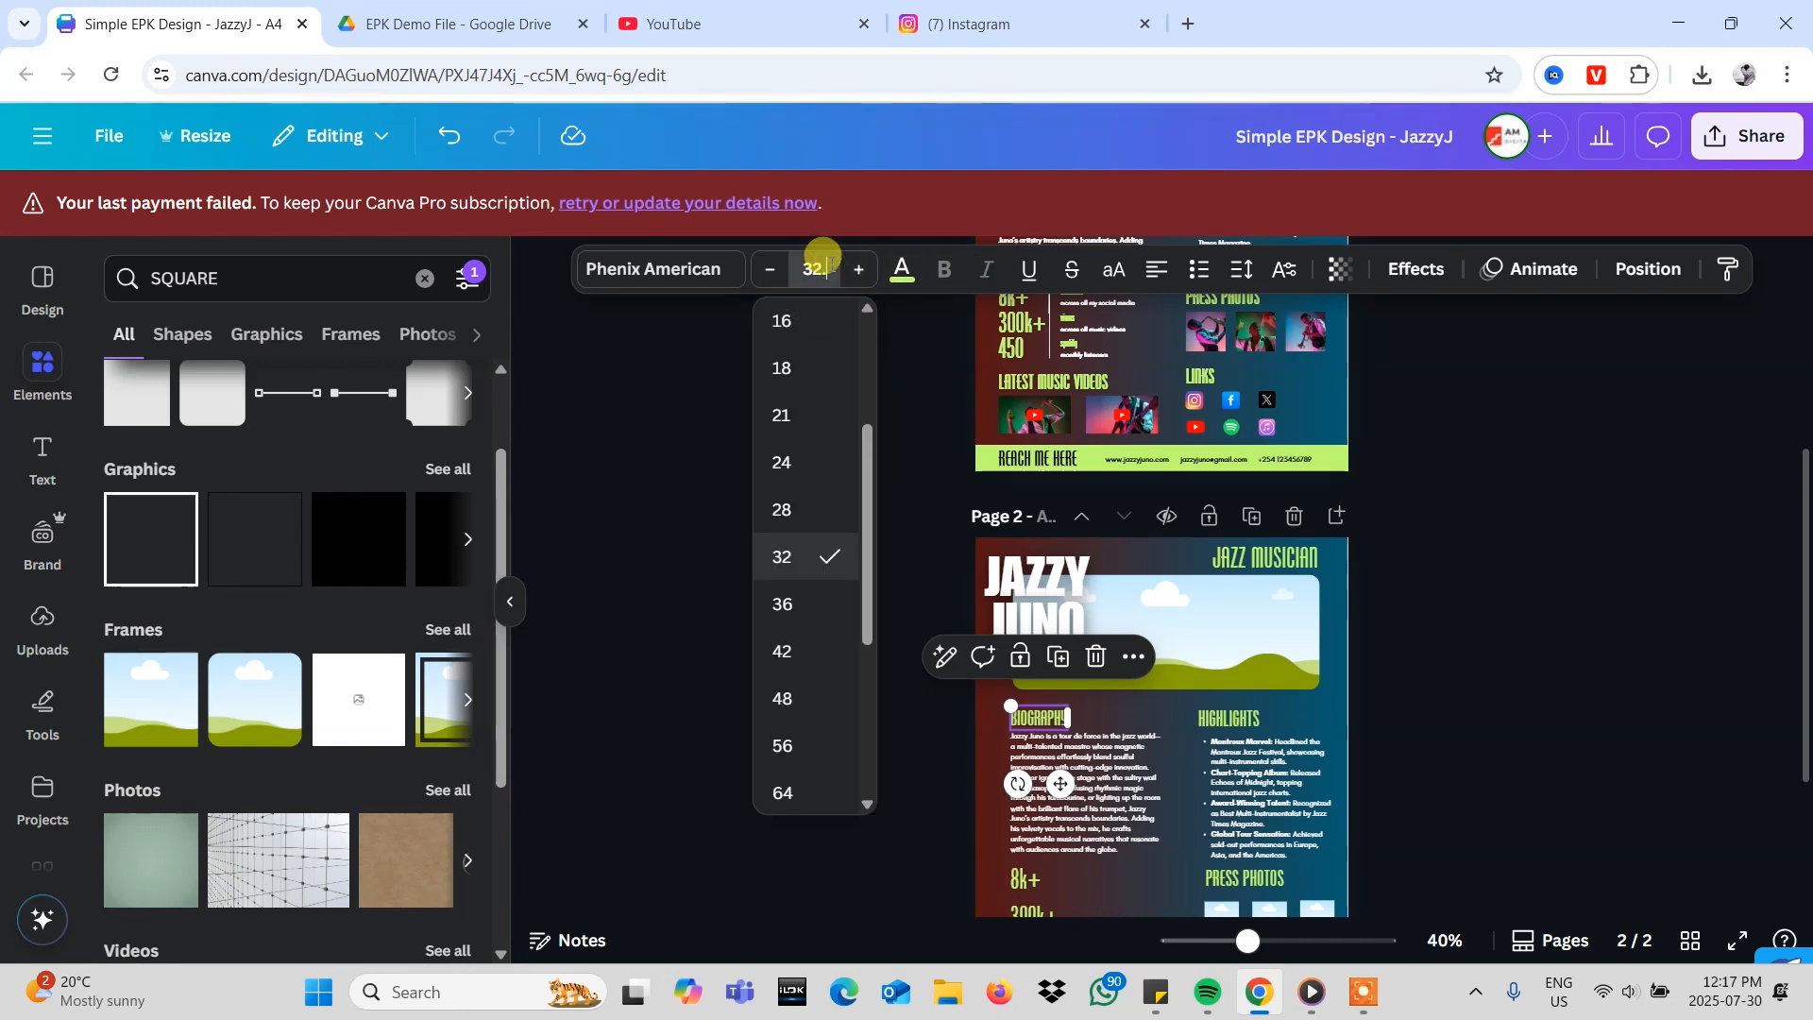
{"action": "key", "text": "Return"}
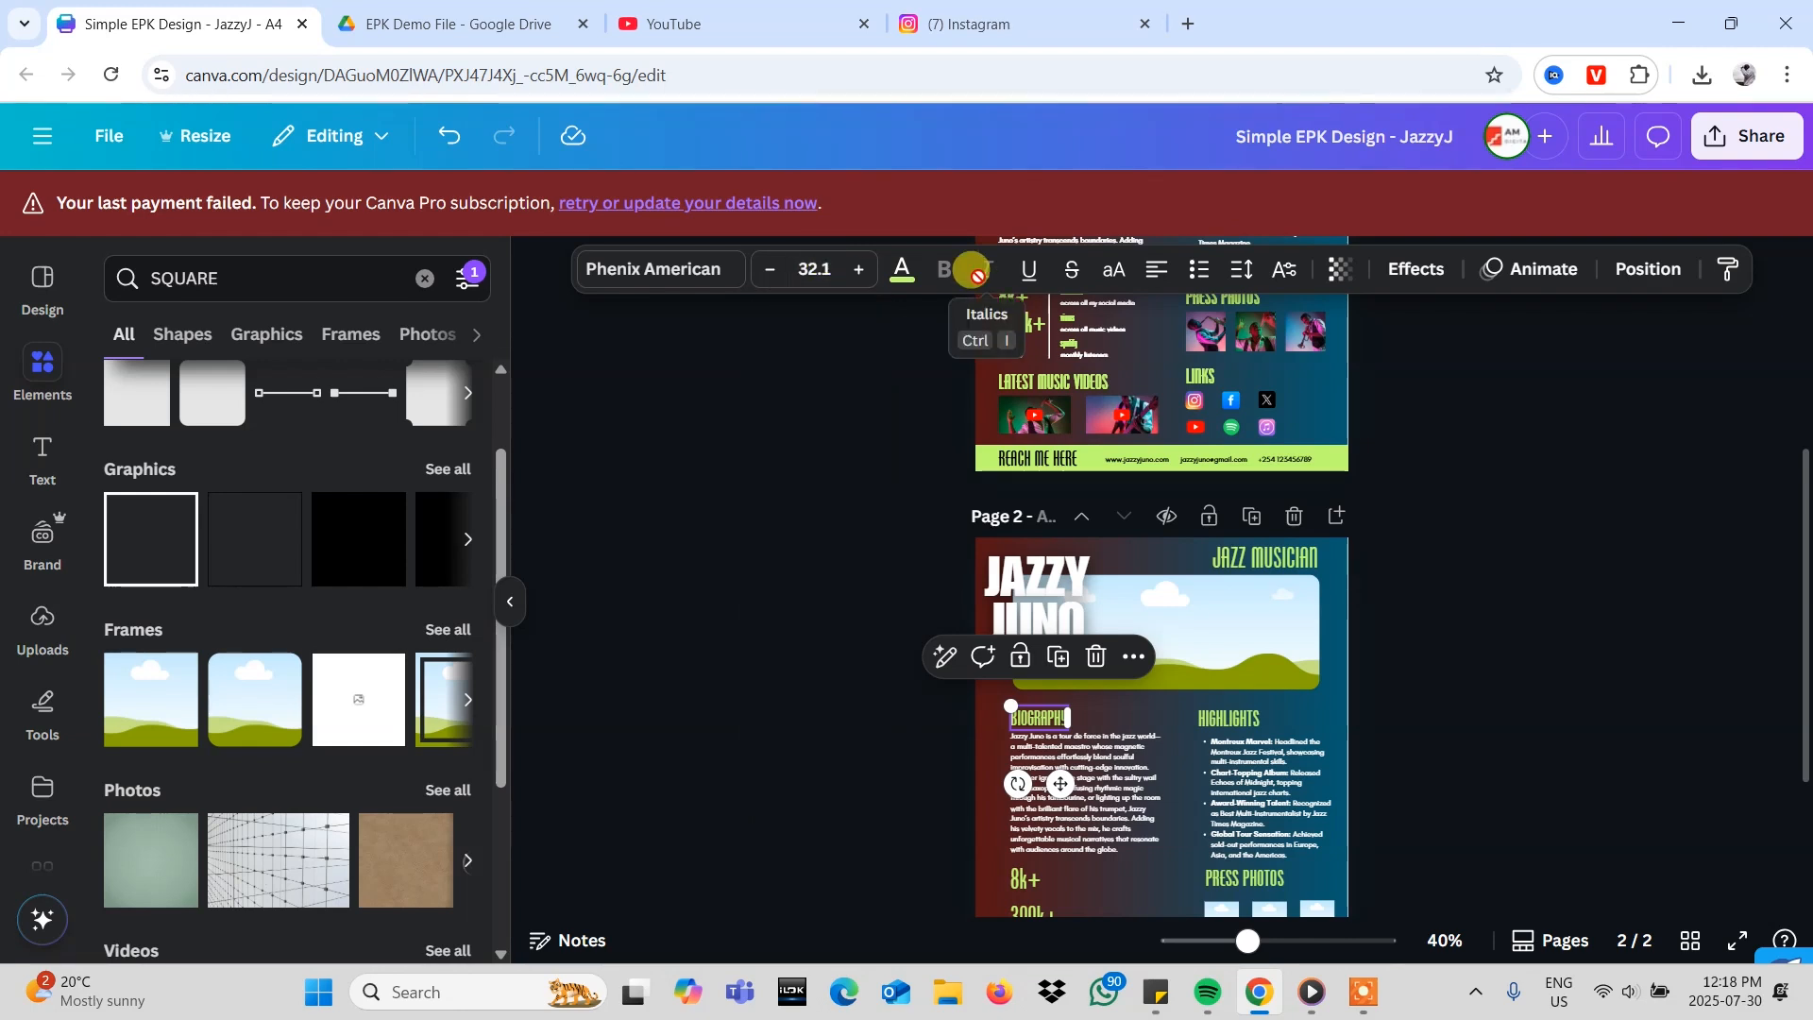
- Set the font size of page 2's "HIGHLIGHTS" heading to 32.1
{"action": "left_click", "coordinate": [1219, 729]}
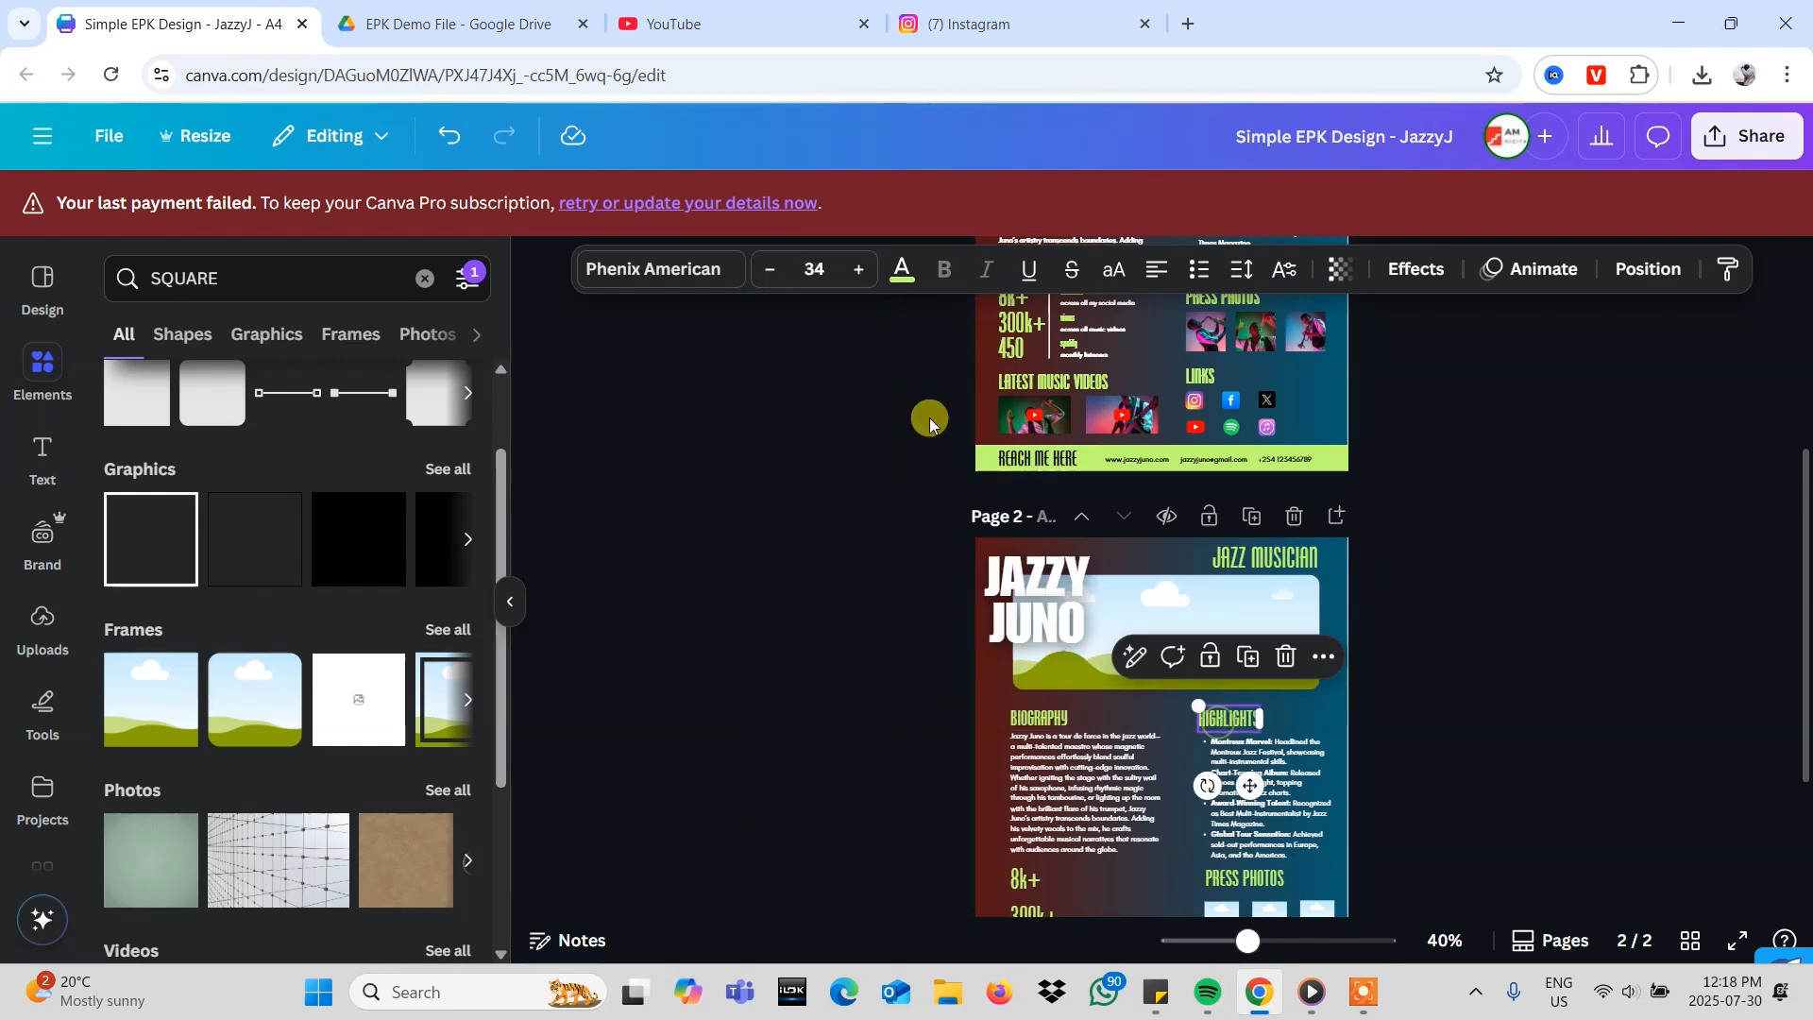
{"action": "left_click", "coordinate": [814, 269]}
{"action": "type", "text": "32"}
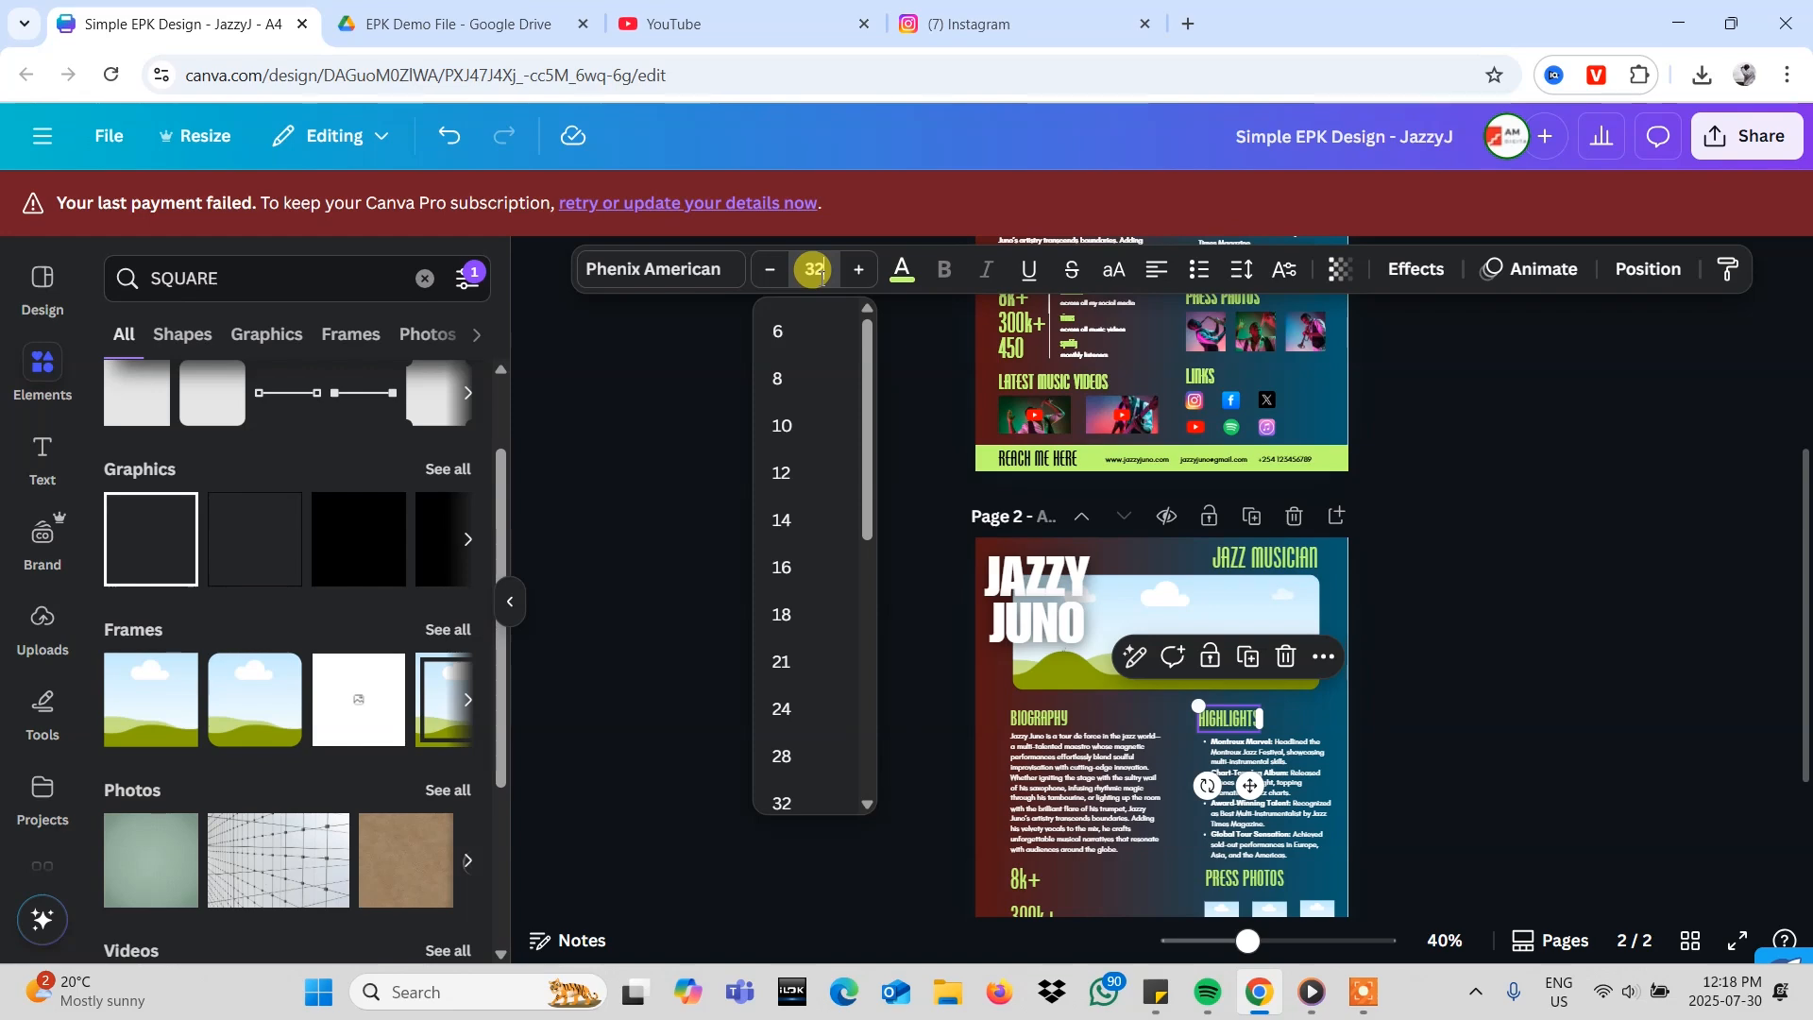
{"action": "type", "text": ".1"}
{"action": "key", "text": "Return"}
- Set the font size of page 2's "PRESS PHOTOS" heading to 32.1
{"action": "scroll", "coordinate": [1387, 752], "scroll_direction": "down", "scroll_amount": 2}
{"action": "left_click", "coordinate": [1245, 746]}
{"action": "left_click", "coordinate": [814, 269]}
{"action": "type", "text": "32.1"}
{"action": "key", "text": "Return"}
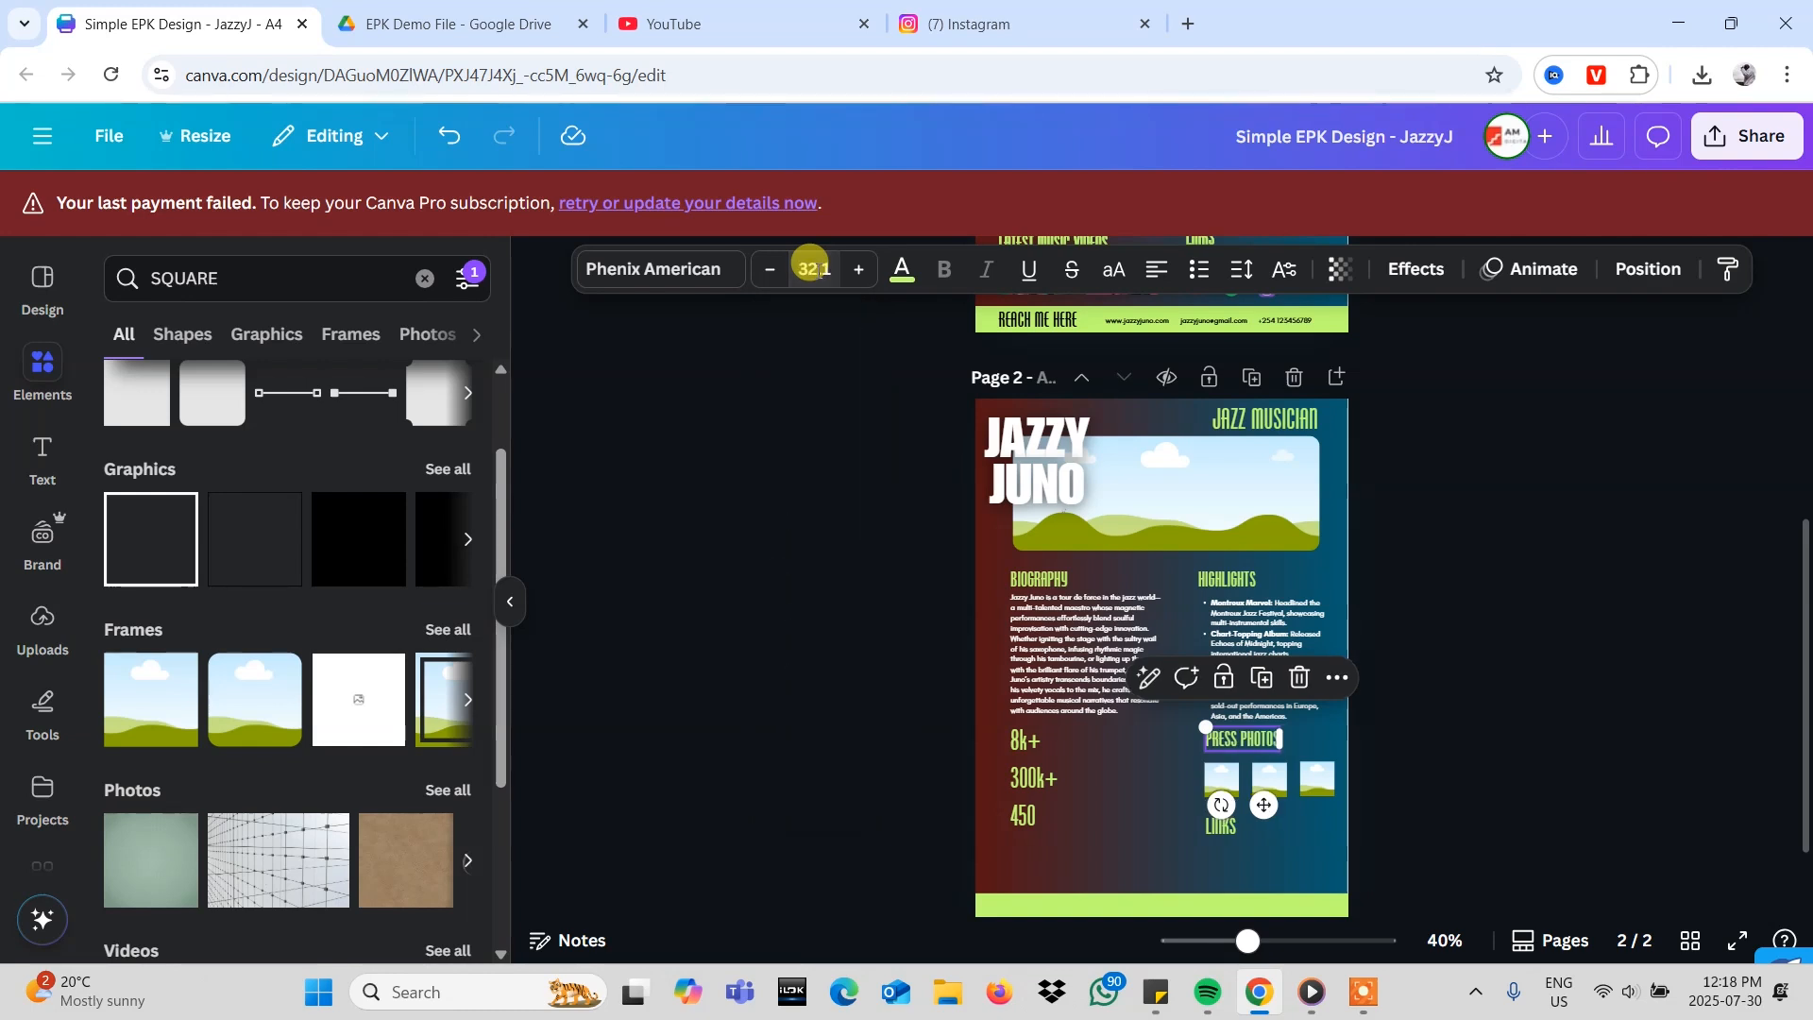
- Set the font size of page 2's "LINKS" heading to 32.1
{"action": "left_click", "coordinate": [1223, 827]}
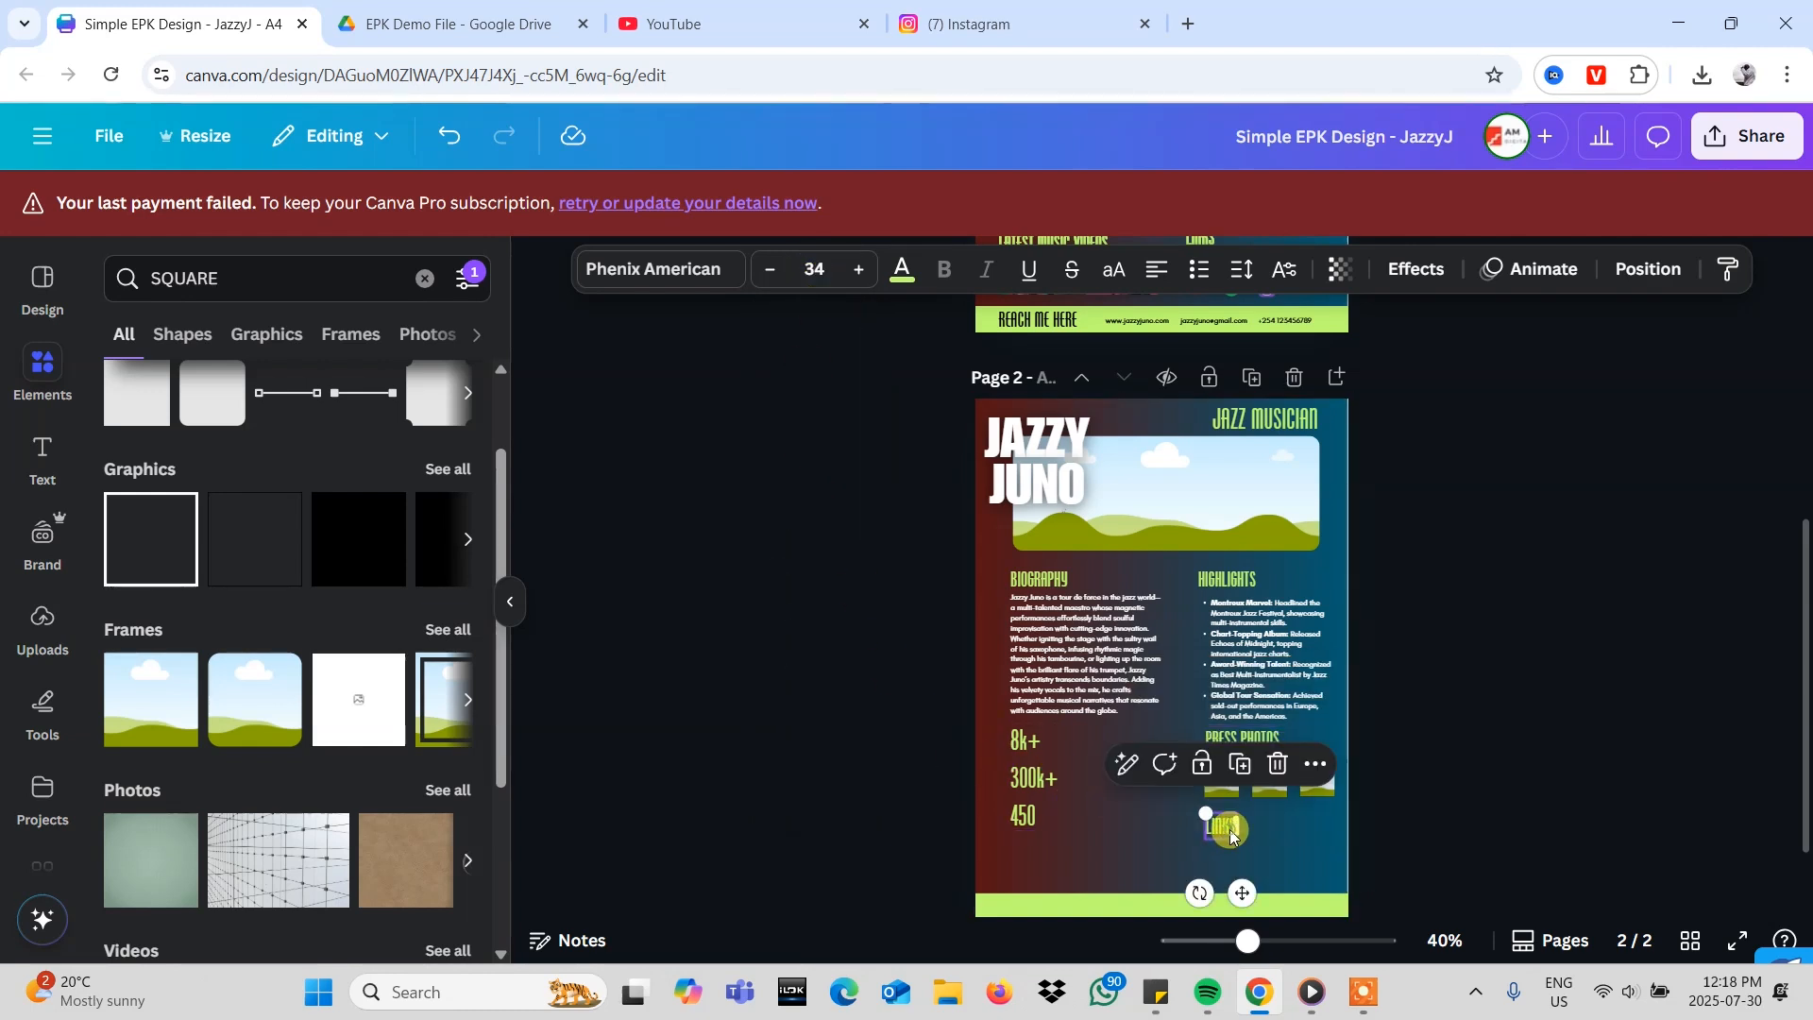
{"action": "left_click", "coordinate": [812, 269]}
{"action": "type", "text": "32.1"}
{"action": "key", "text": "Return"}
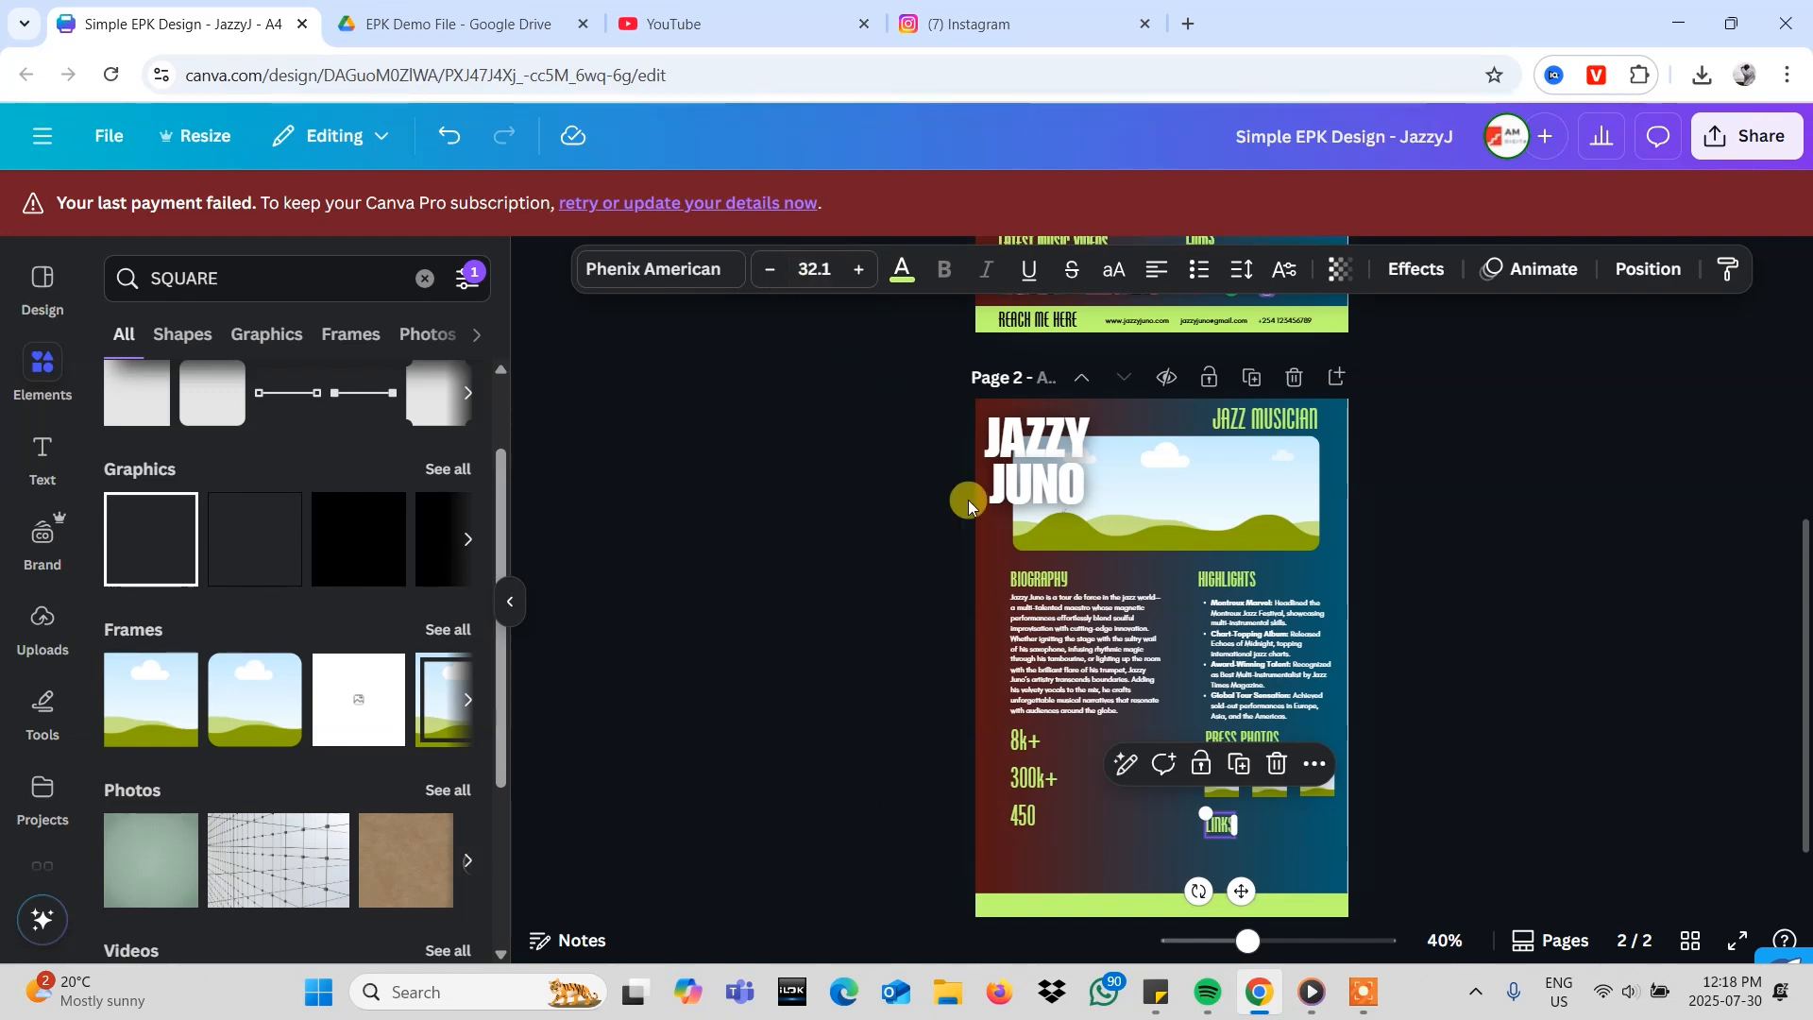
- Check the font size of page 1's biography paragraph and compare it with page 2's body text
{"action": "left_click", "coordinate": [1086, 651]}
{"action": "scroll", "coordinate": [1169, 570], "scroll_direction": "up", "scroll_amount": 2}
{"action": "scroll", "coordinate": [1169, 575], "scroll_direction": "up", "scroll_amount": 3}
{"action": "left_click", "coordinate": [1072, 534]}
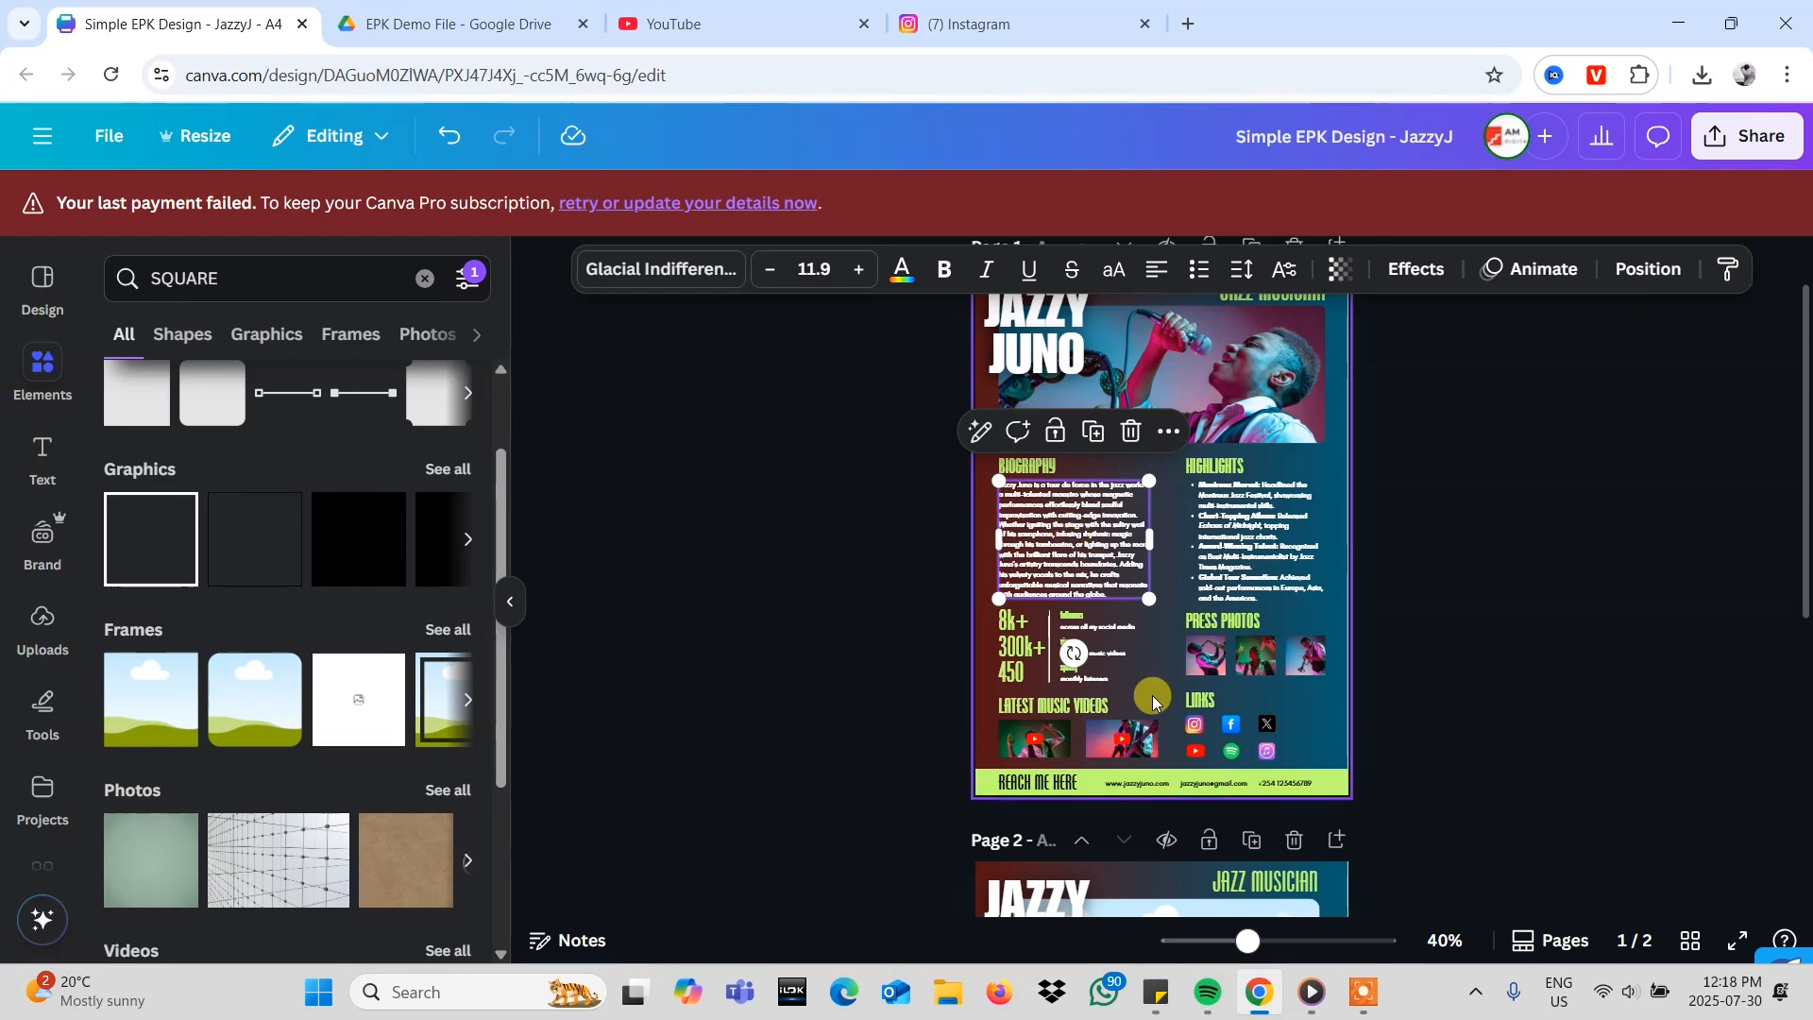
{"action": "scroll", "coordinate": [1150, 699], "scroll_direction": "down", "scroll_amount": 5}
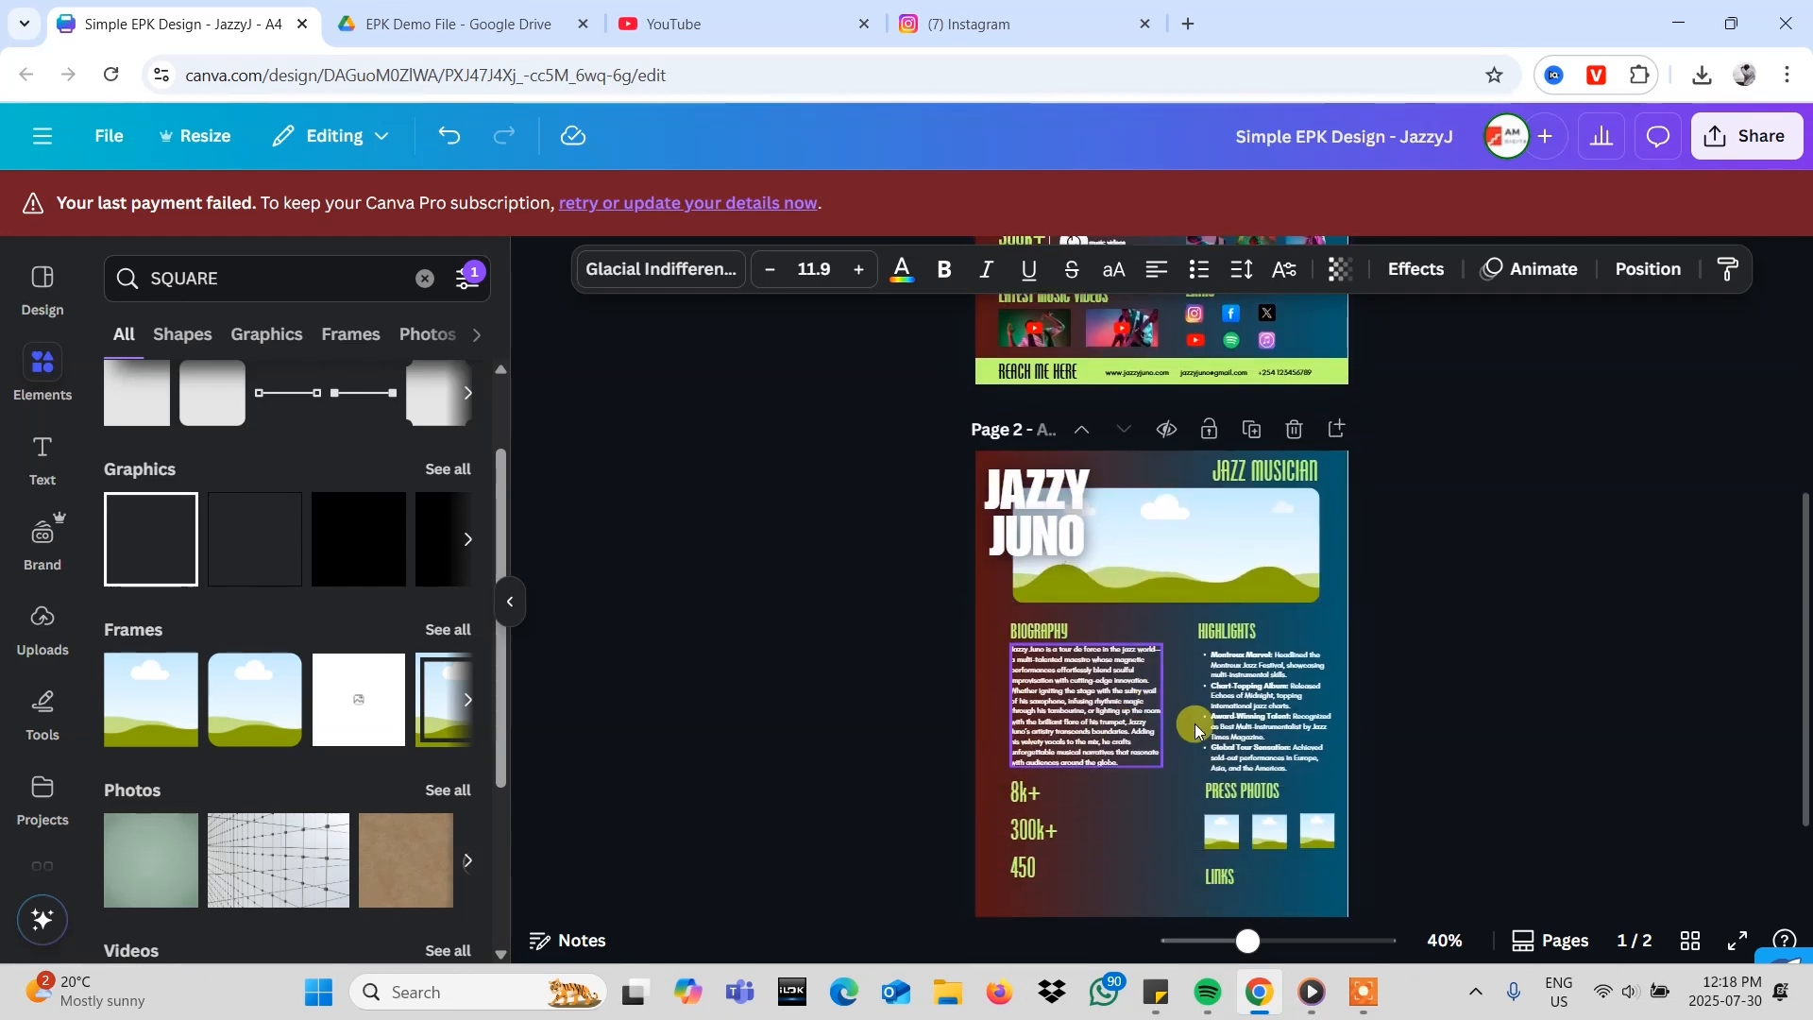
- Nudge page 2's row of three press photo frames and the "LINKS" heading slightly upward to tighten their spacing
{"action": "scroll", "coordinate": [1265, 725], "scroll_direction": "down", "scroll_amount": 3}
{"action": "left_click_drag", "start_coordinate": [1392, 670], "coordinate": [1185, 711]}
{"action": "key", "text": "Up"}
{"action": "key", "text": "Up"}
{"action": "key", "text": "Up"}
{"action": "key", "text": "Up"}
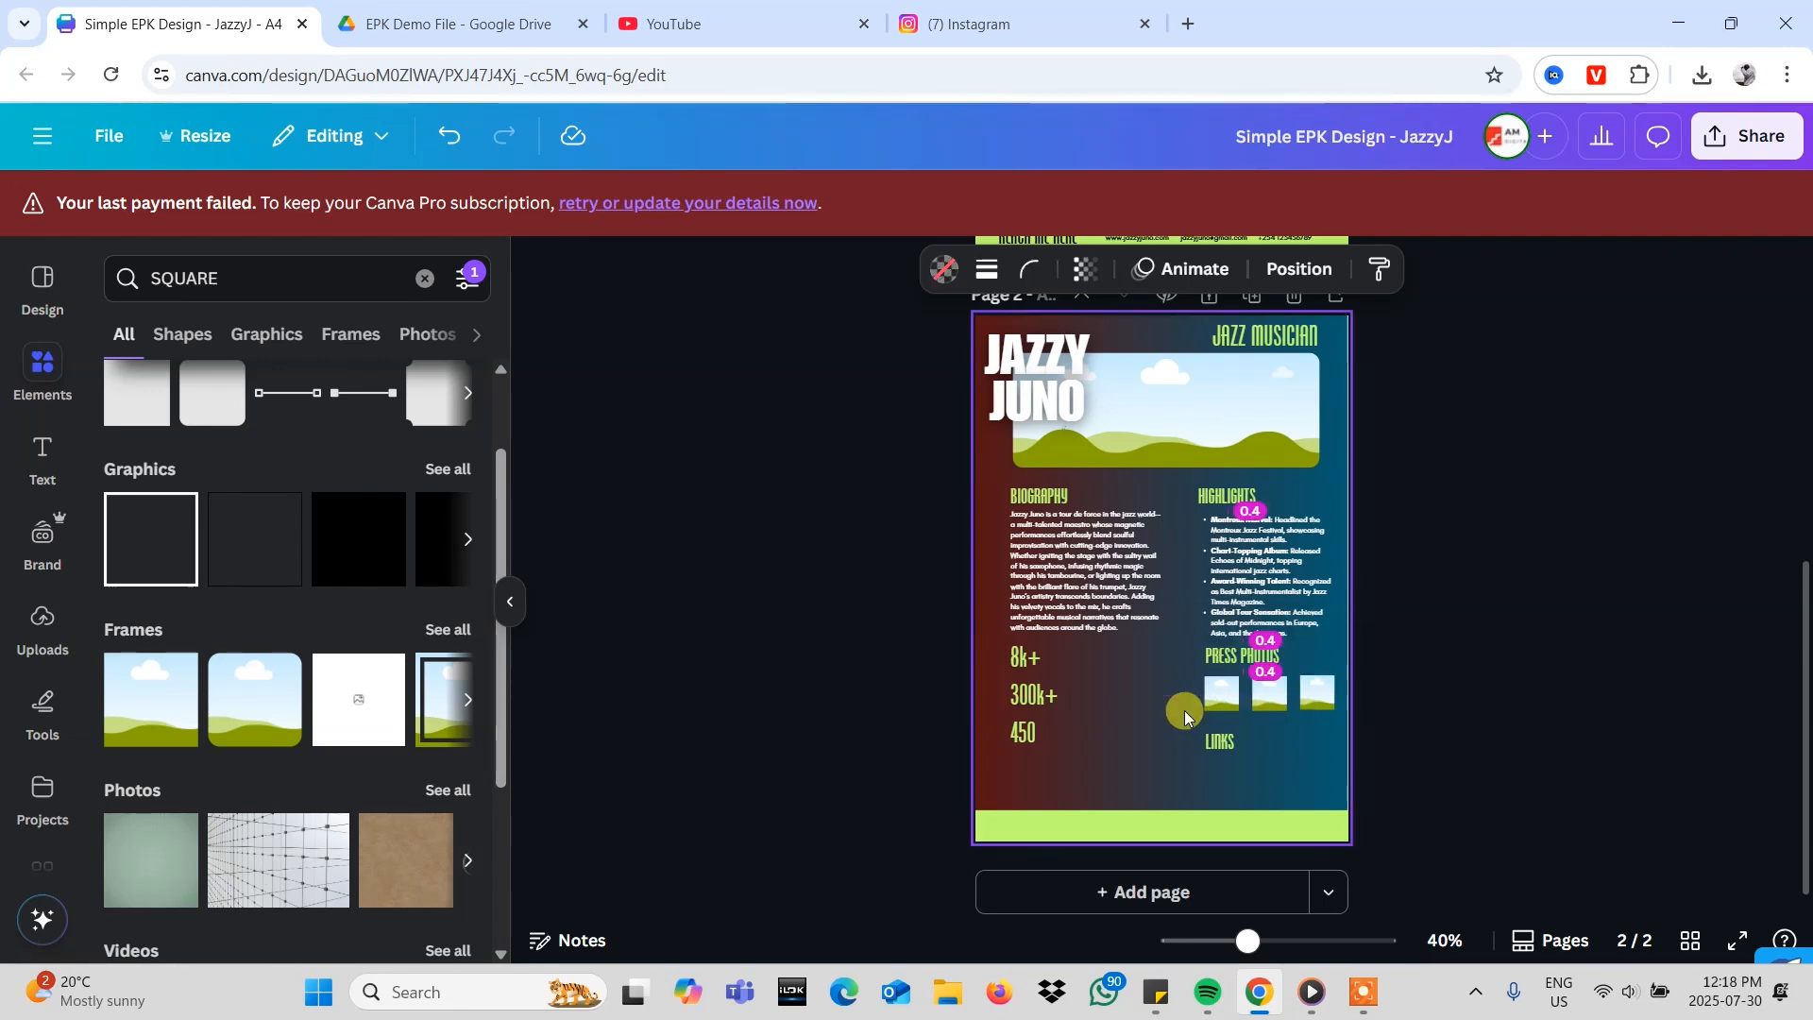
{"action": "left_click", "coordinate": [1446, 650]}
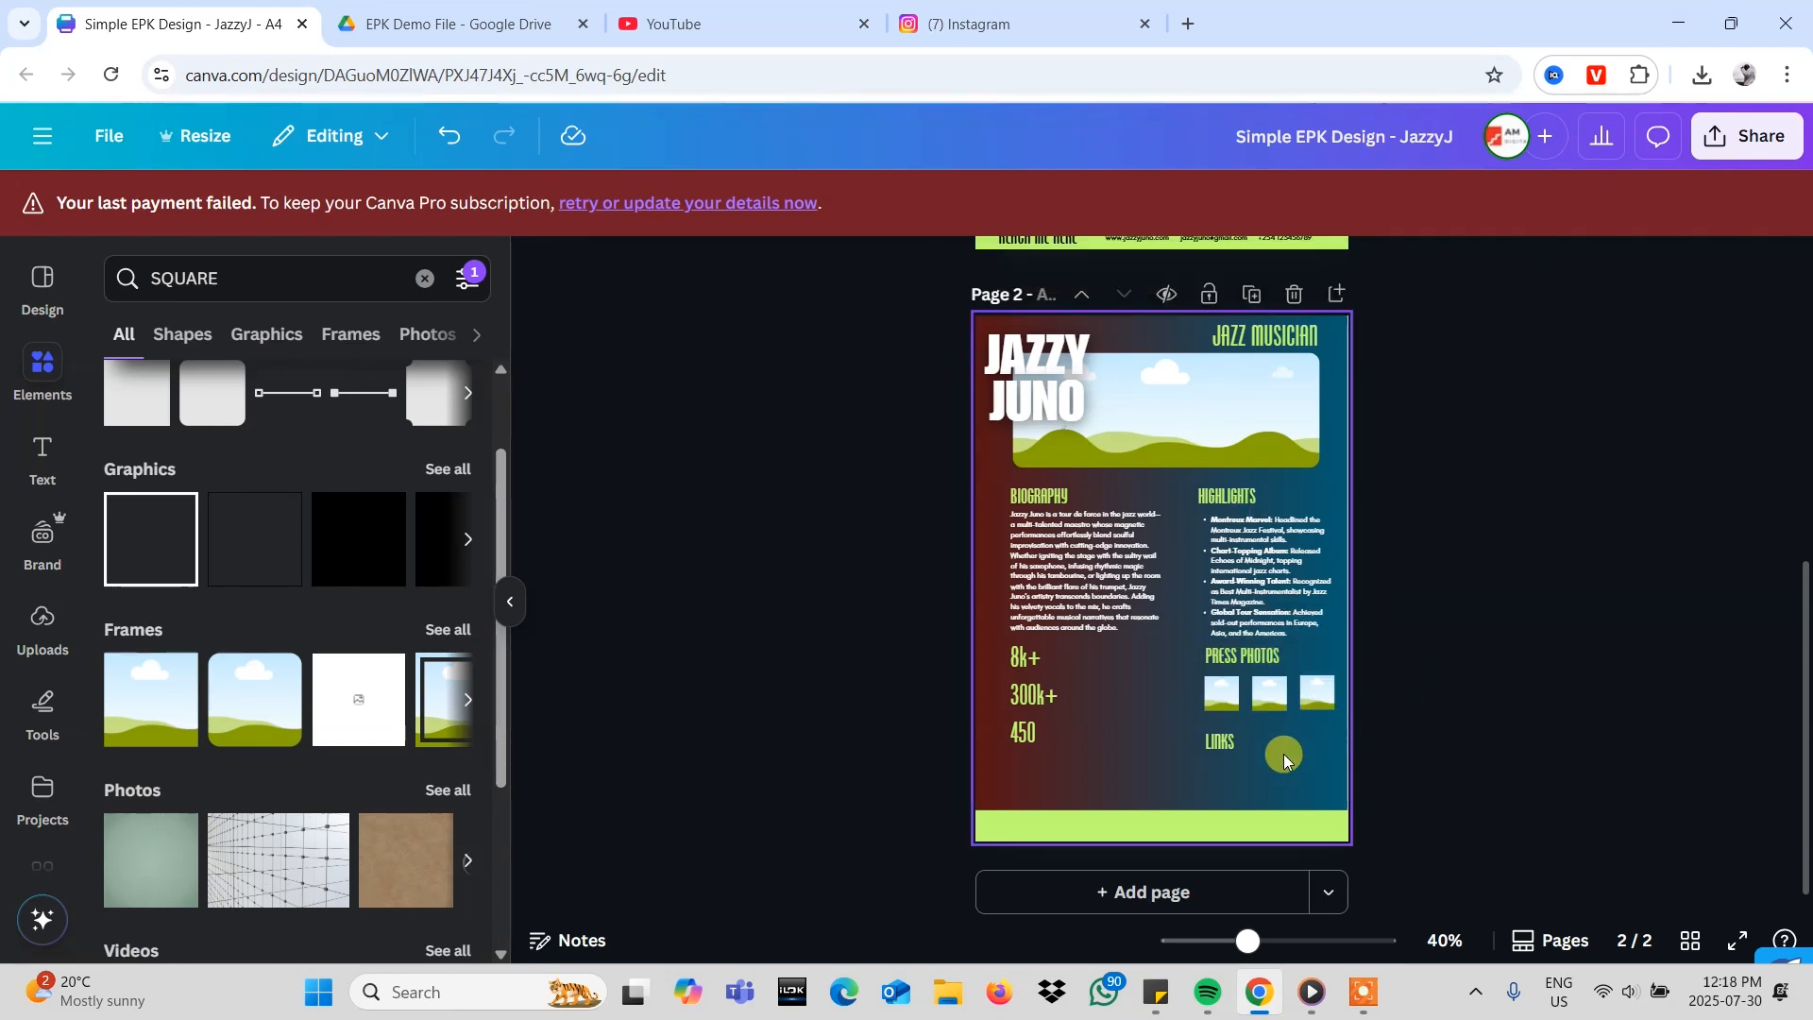
{"action": "left_click_drag", "start_coordinate": [1214, 740], "coordinate": [1218, 746]}
{"action": "left_click", "coordinate": [1083, 539]}
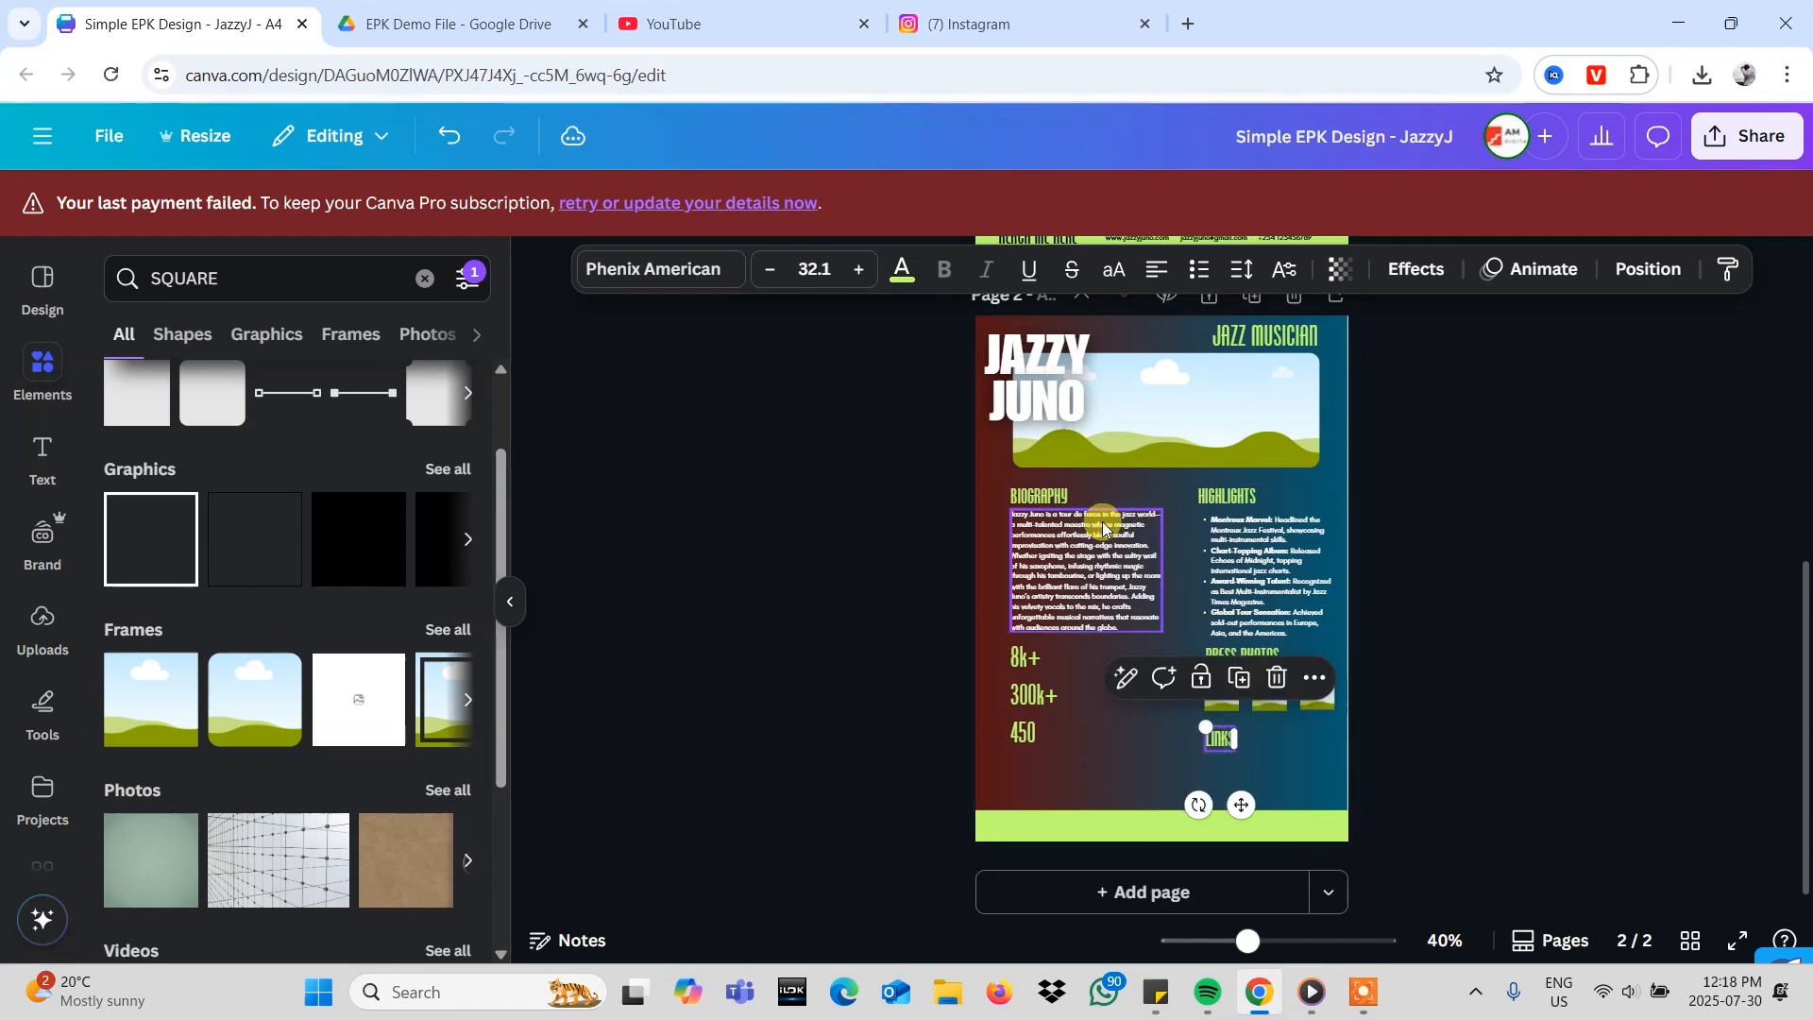
{"action": "left_click", "coordinate": [1474, 549]}
- Review page 1's layout and check the font size of page 2's statistics text block
{"action": "scroll", "coordinate": [1474, 549], "scroll_direction": "up", "scroll_amount": 5}
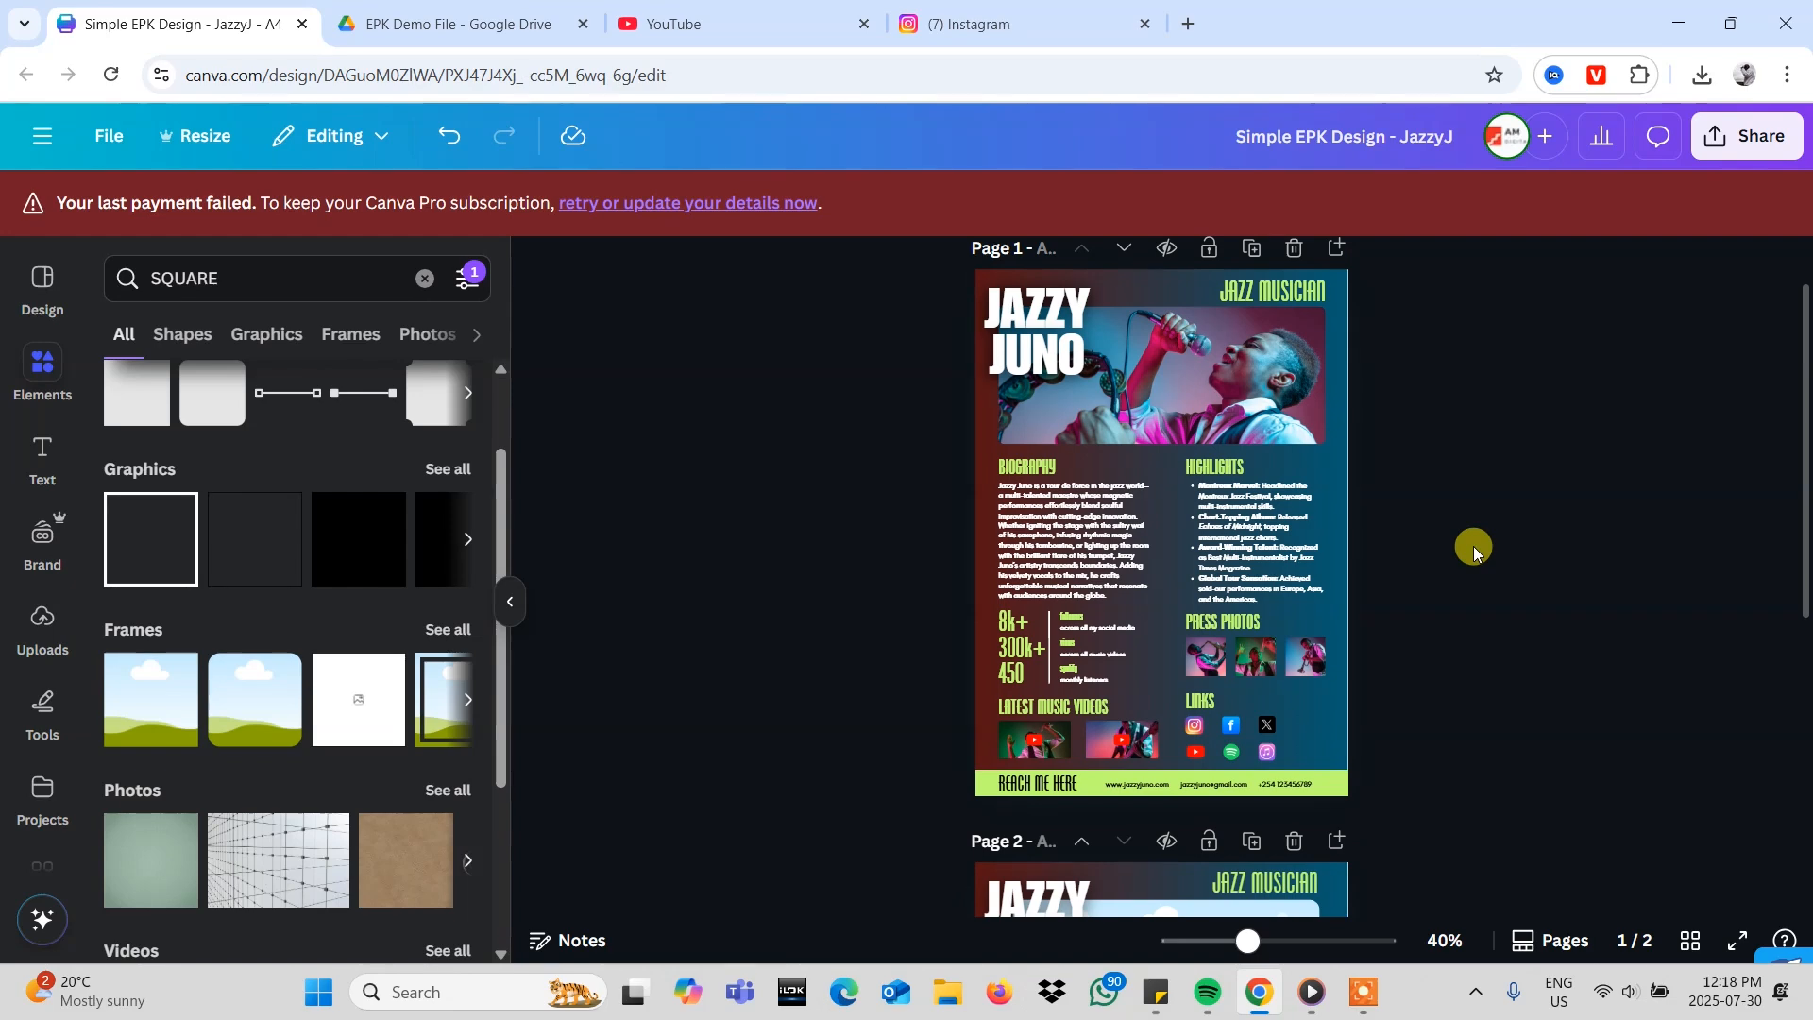
{"action": "scroll", "coordinate": [1474, 548], "scroll_direction": "down", "scroll_amount": 5}
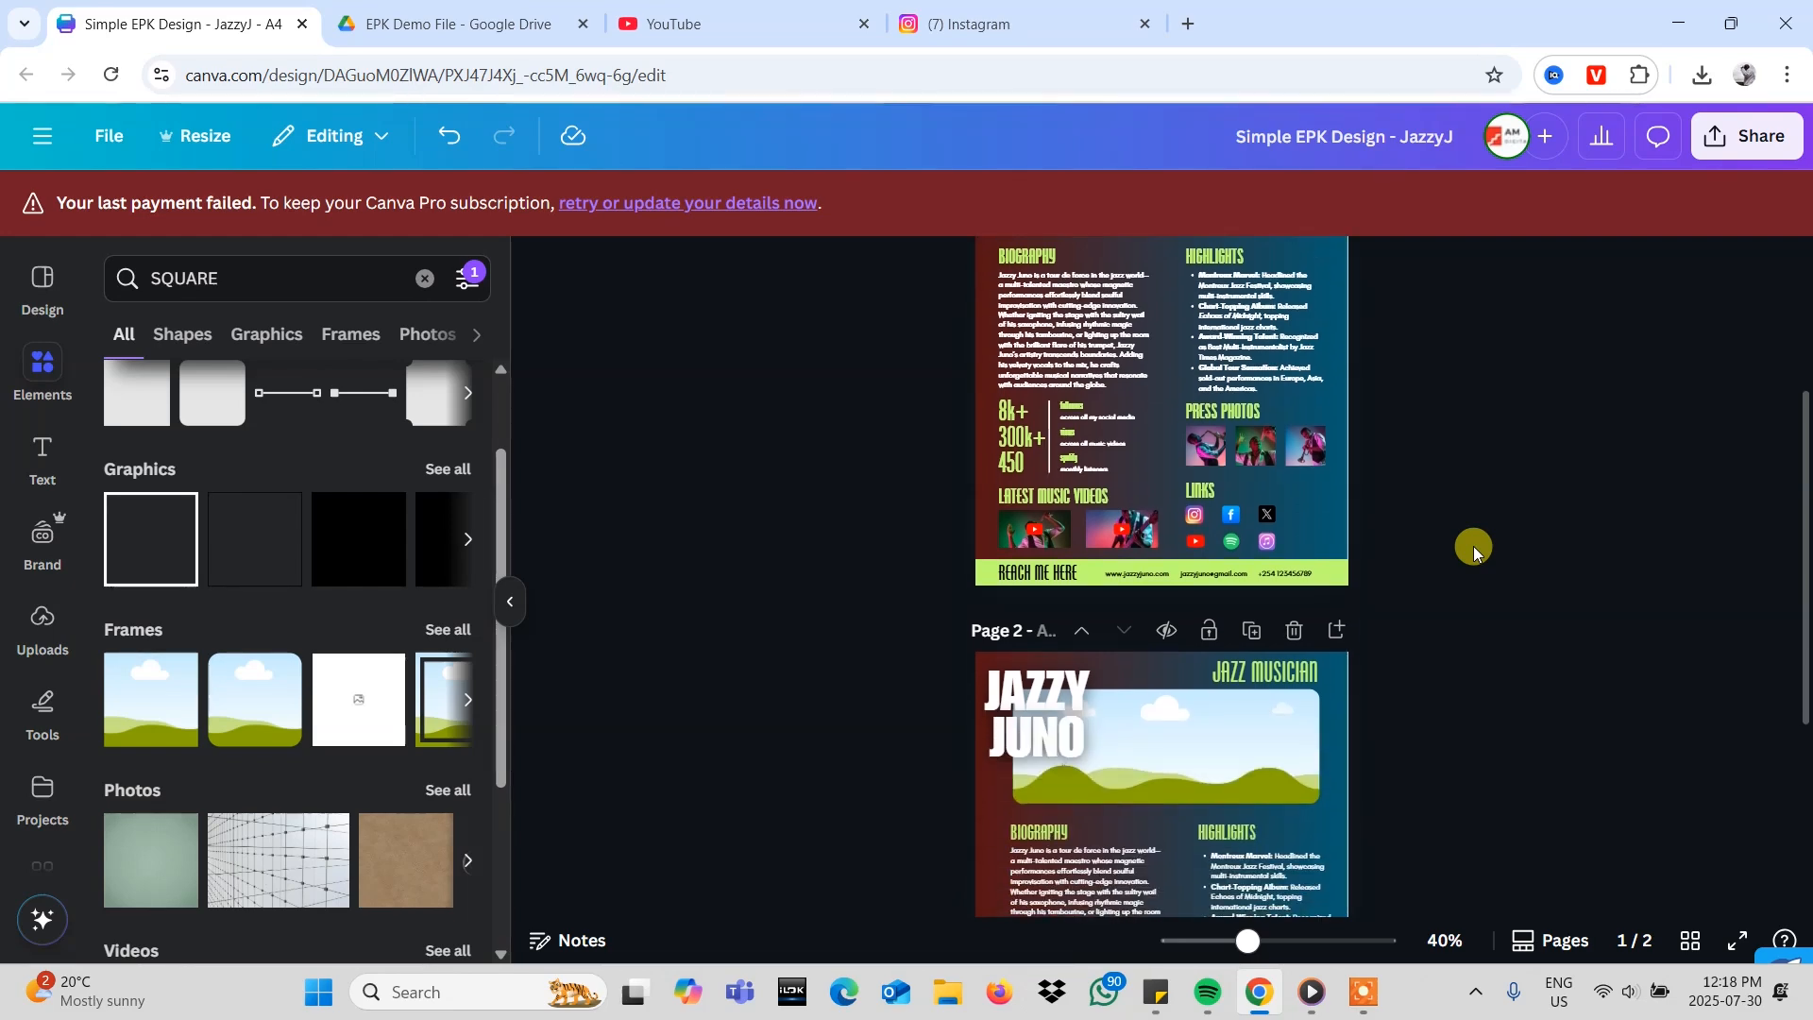
{"action": "left_click_drag", "start_coordinate": [1039, 784], "coordinate": [1039, 782]}
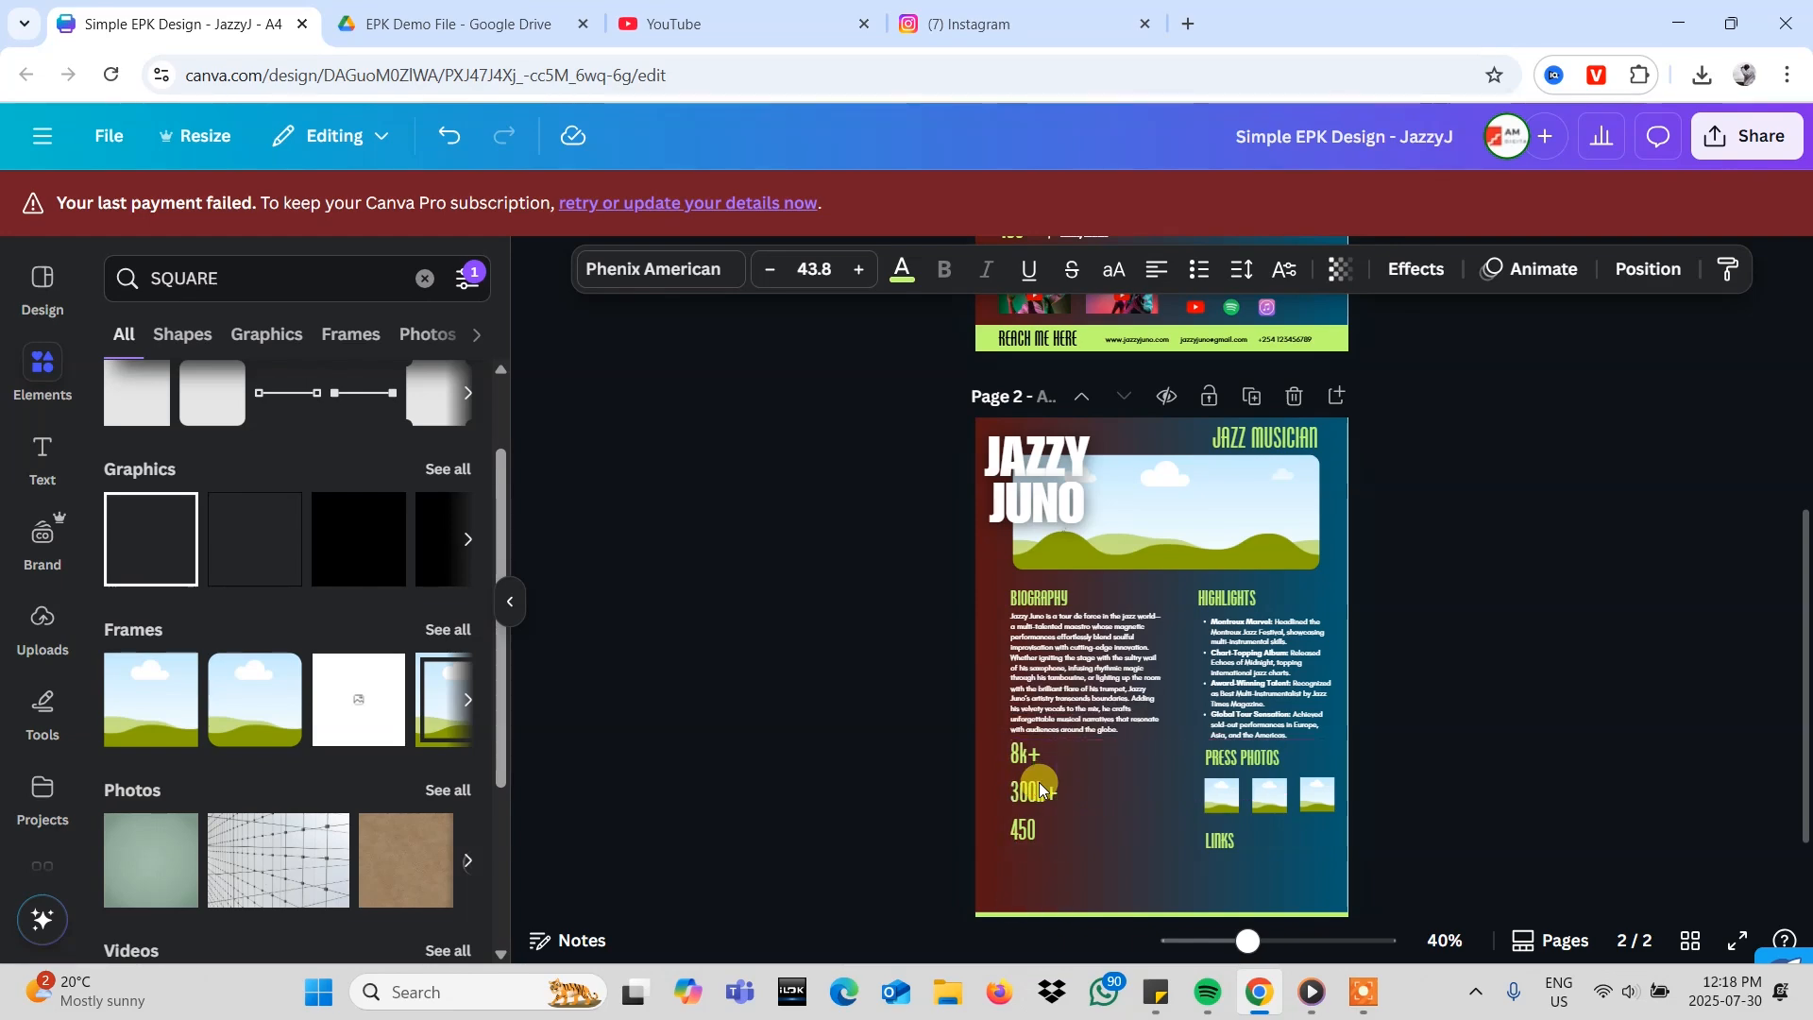
{"action": "left_click_drag", "start_coordinate": [1038, 783], "coordinate": [1039, 782]}
{"action": "left_click", "coordinate": [948, 733]}
- Place a copy of page 2's "LINKS" heading below the "450" statistic, aligned with the left column
{"action": "scroll", "coordinate": [948, 733], "scroll_direction": "down", "scroll_amount": 3}
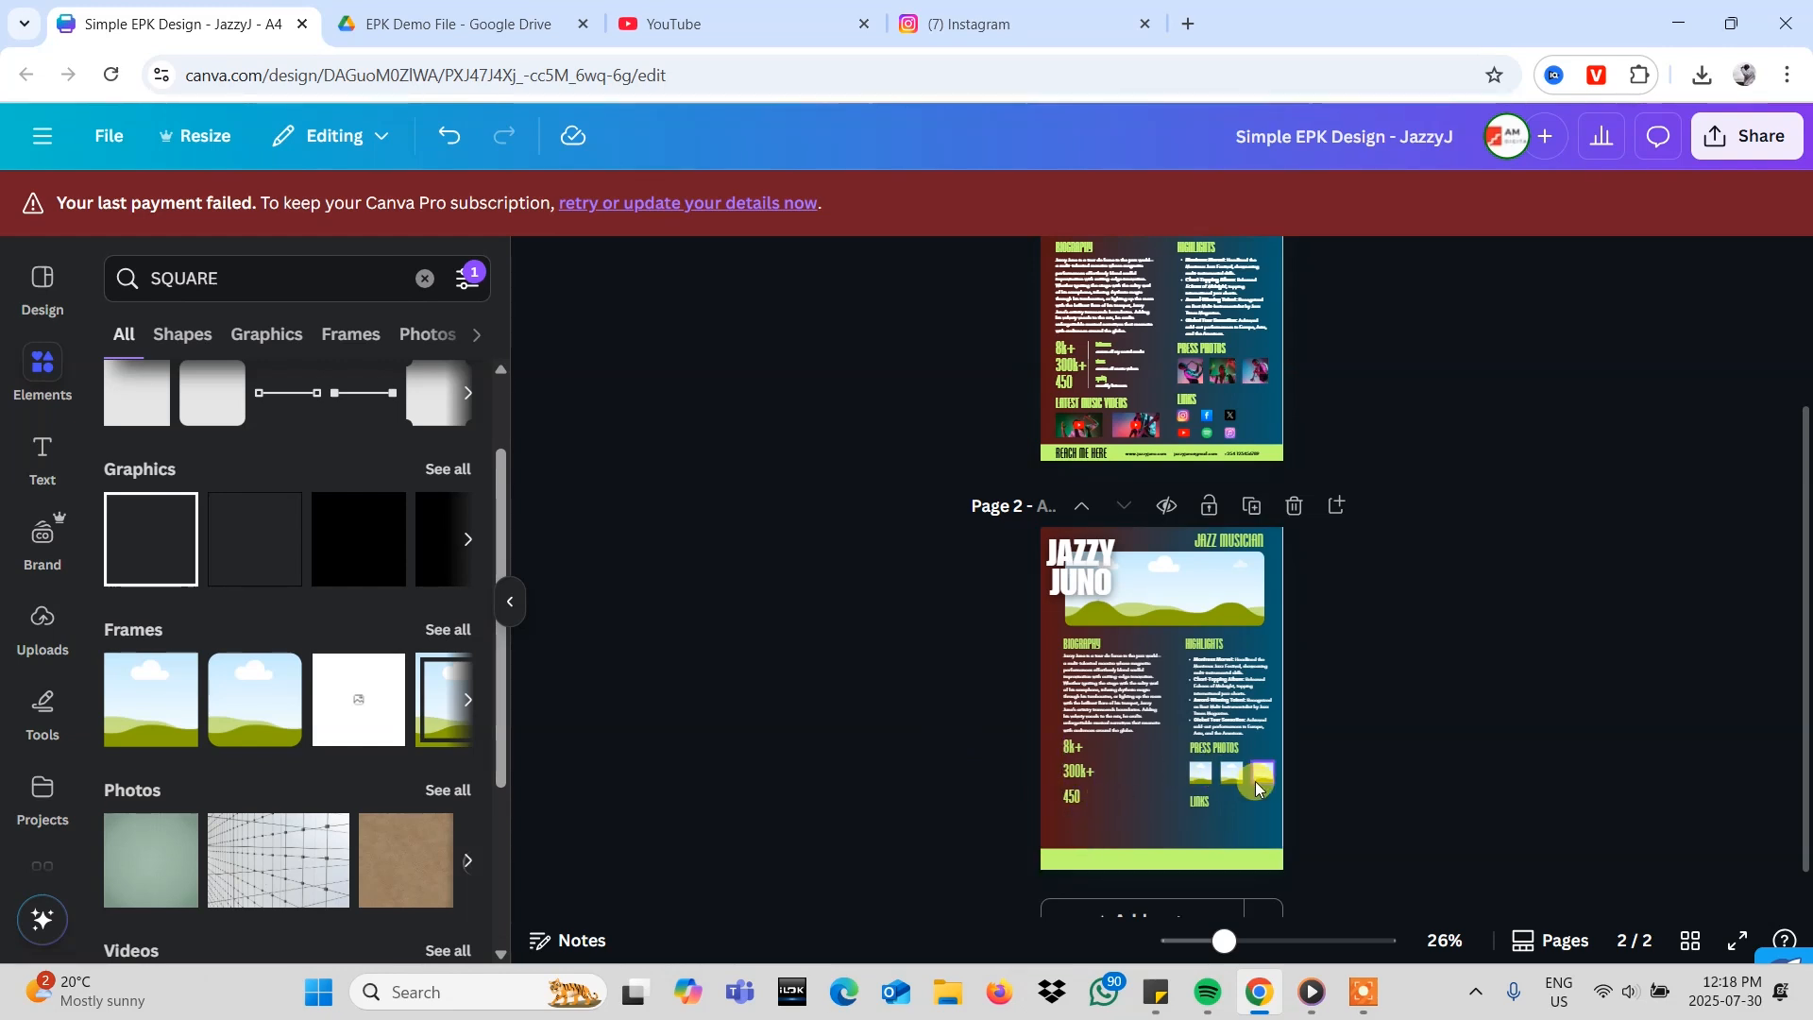
{"action": "left_click", "coordinate": [1202, 803]}
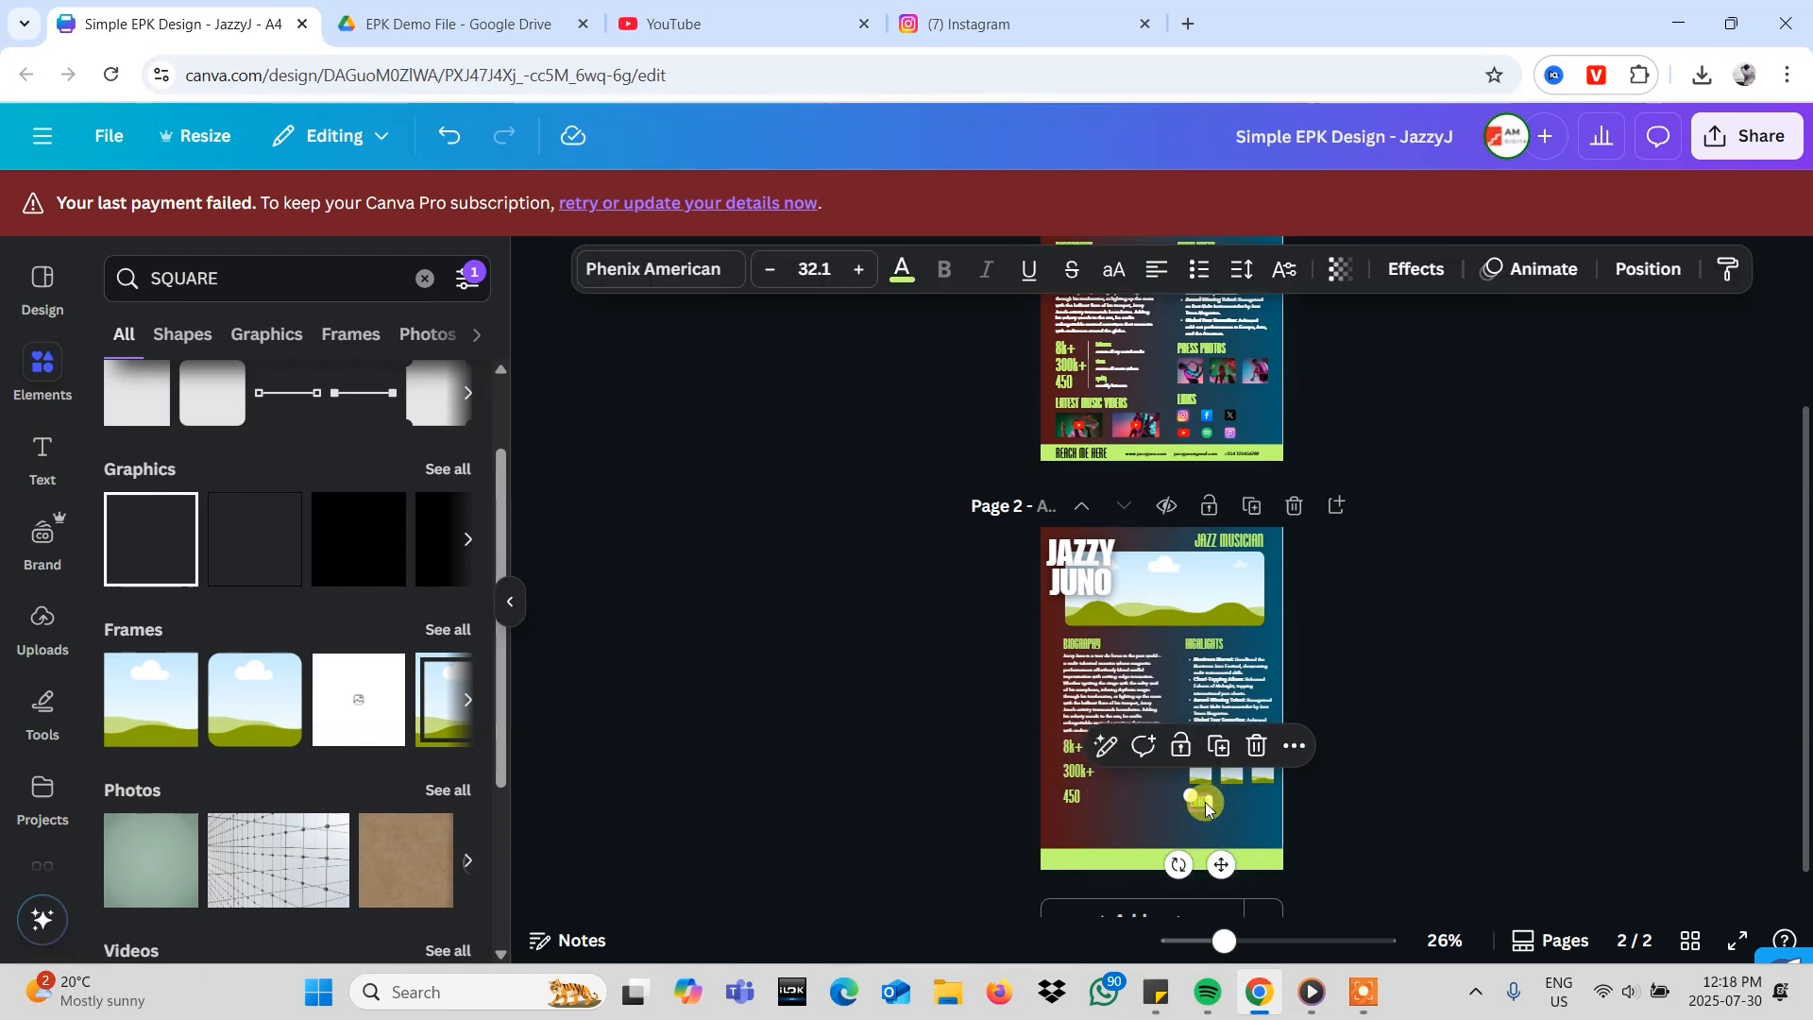
{"action": "left_click_drag", "start_coordinate": [1205, 802], "coordinate": [1077, 823]}
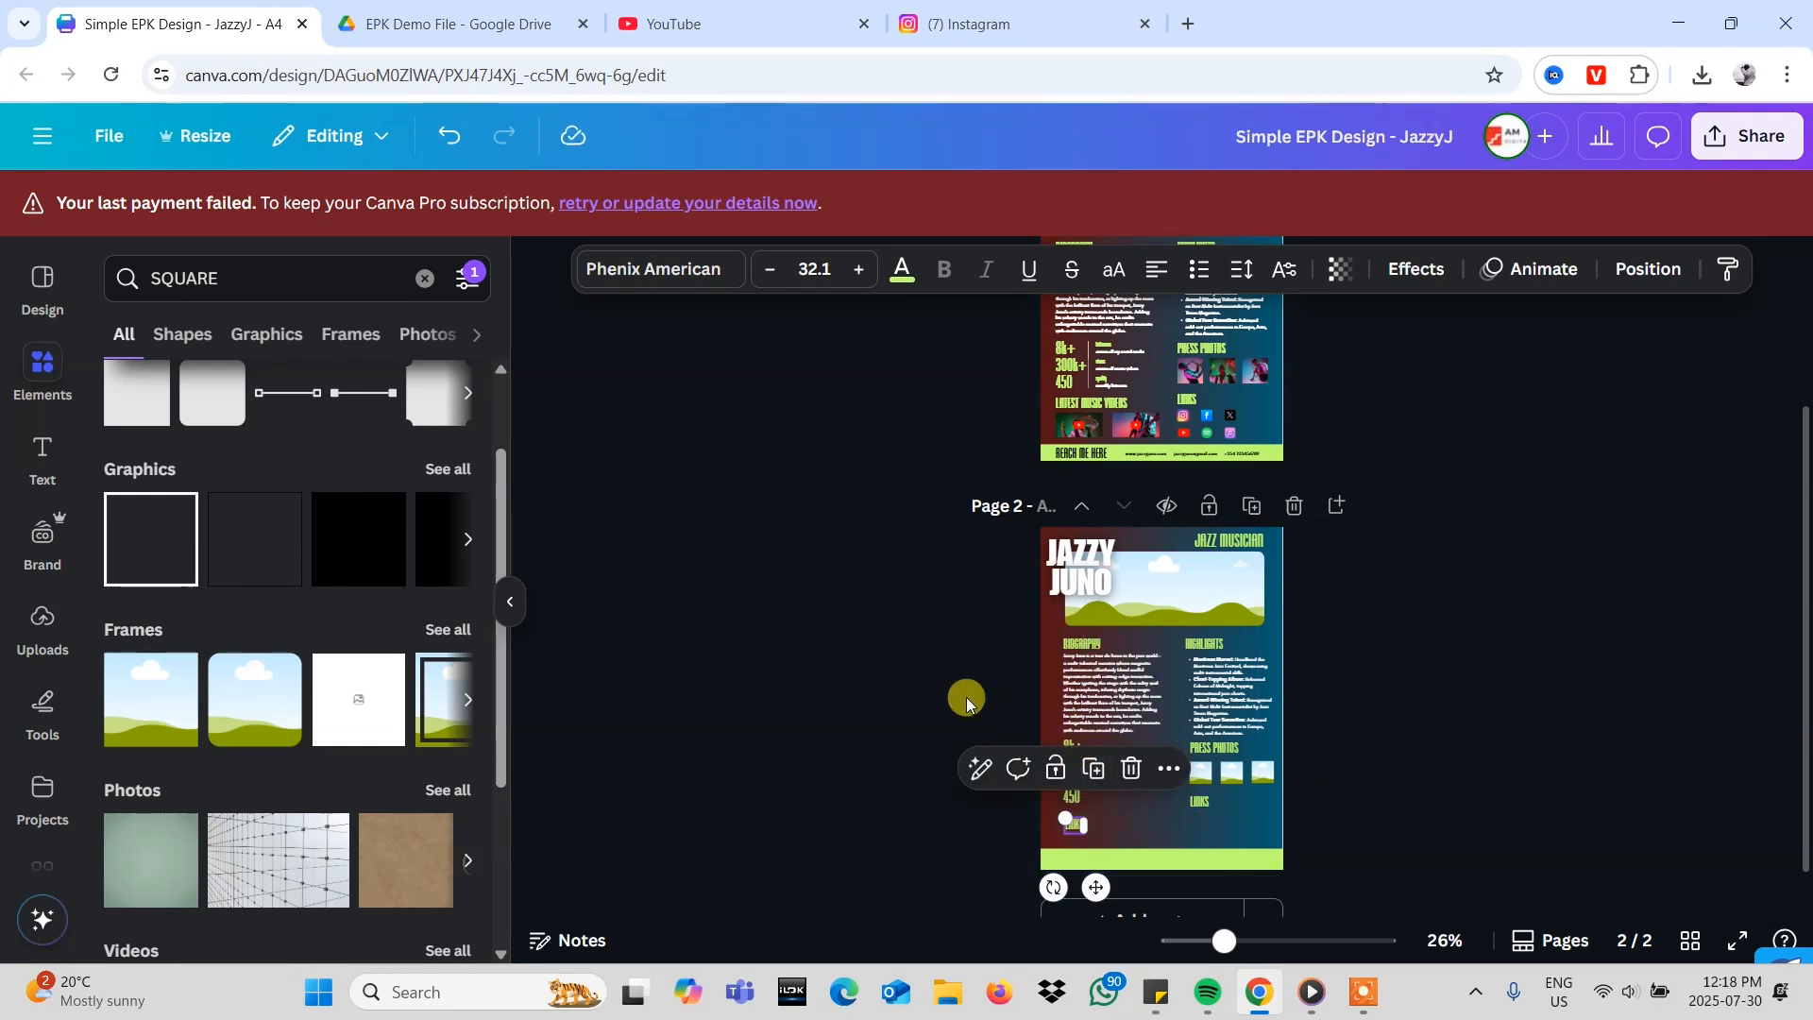
{"action": "left_click", "coordinate": [940, 695]}
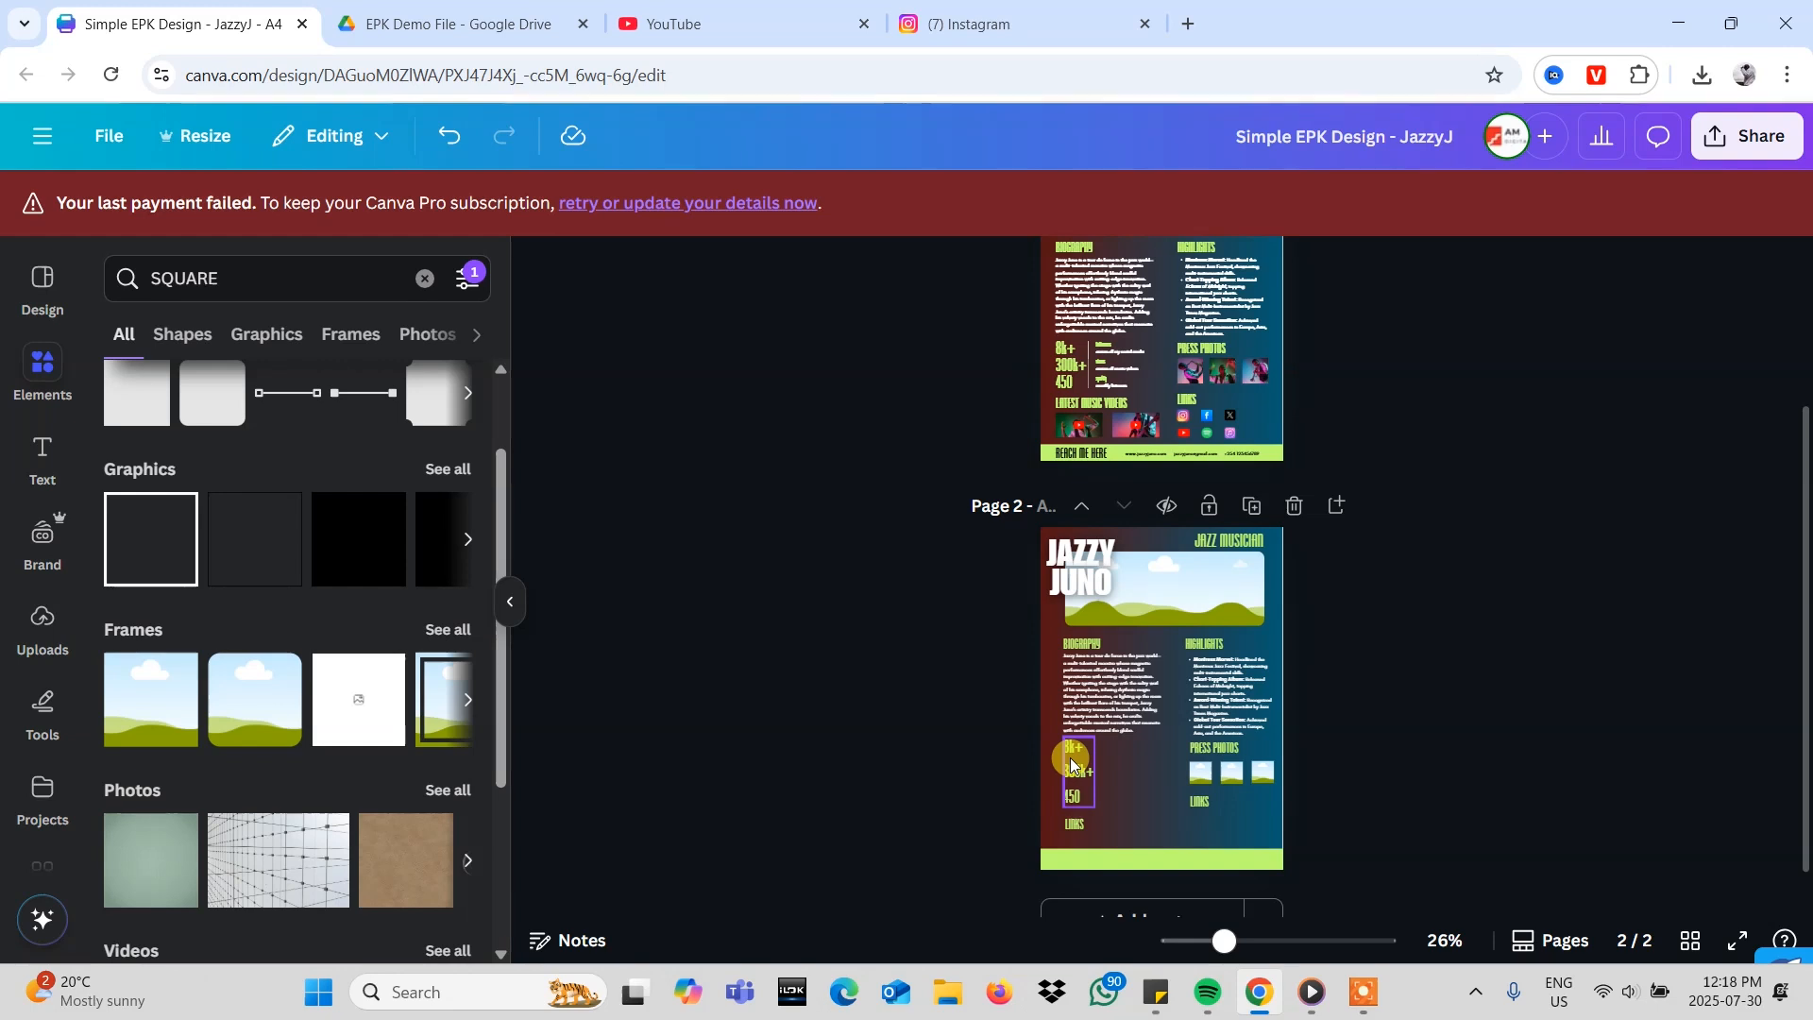
- Compare the statistics text on both pages and examine page 1's divider line and captions beside the numbers
{"action": "left_click", "coordinate": [1068, 353]}
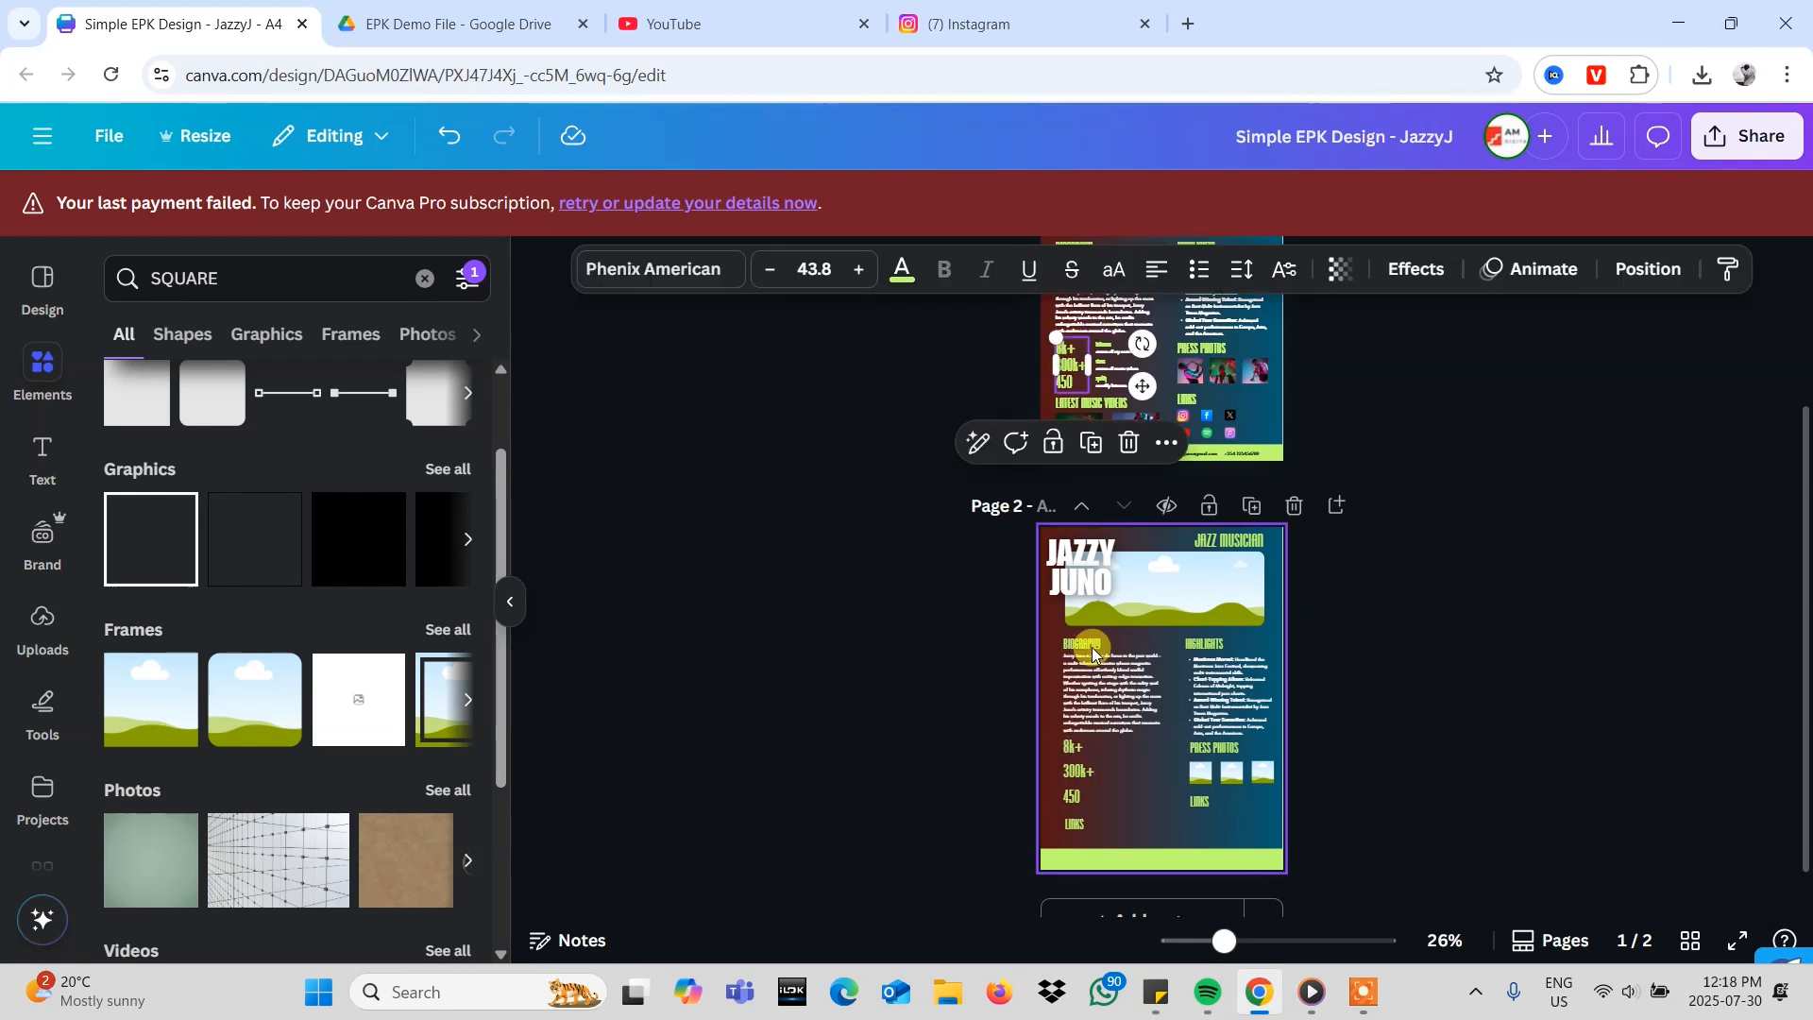
{"action": "left_click", "coordinate": [1069, 788]}
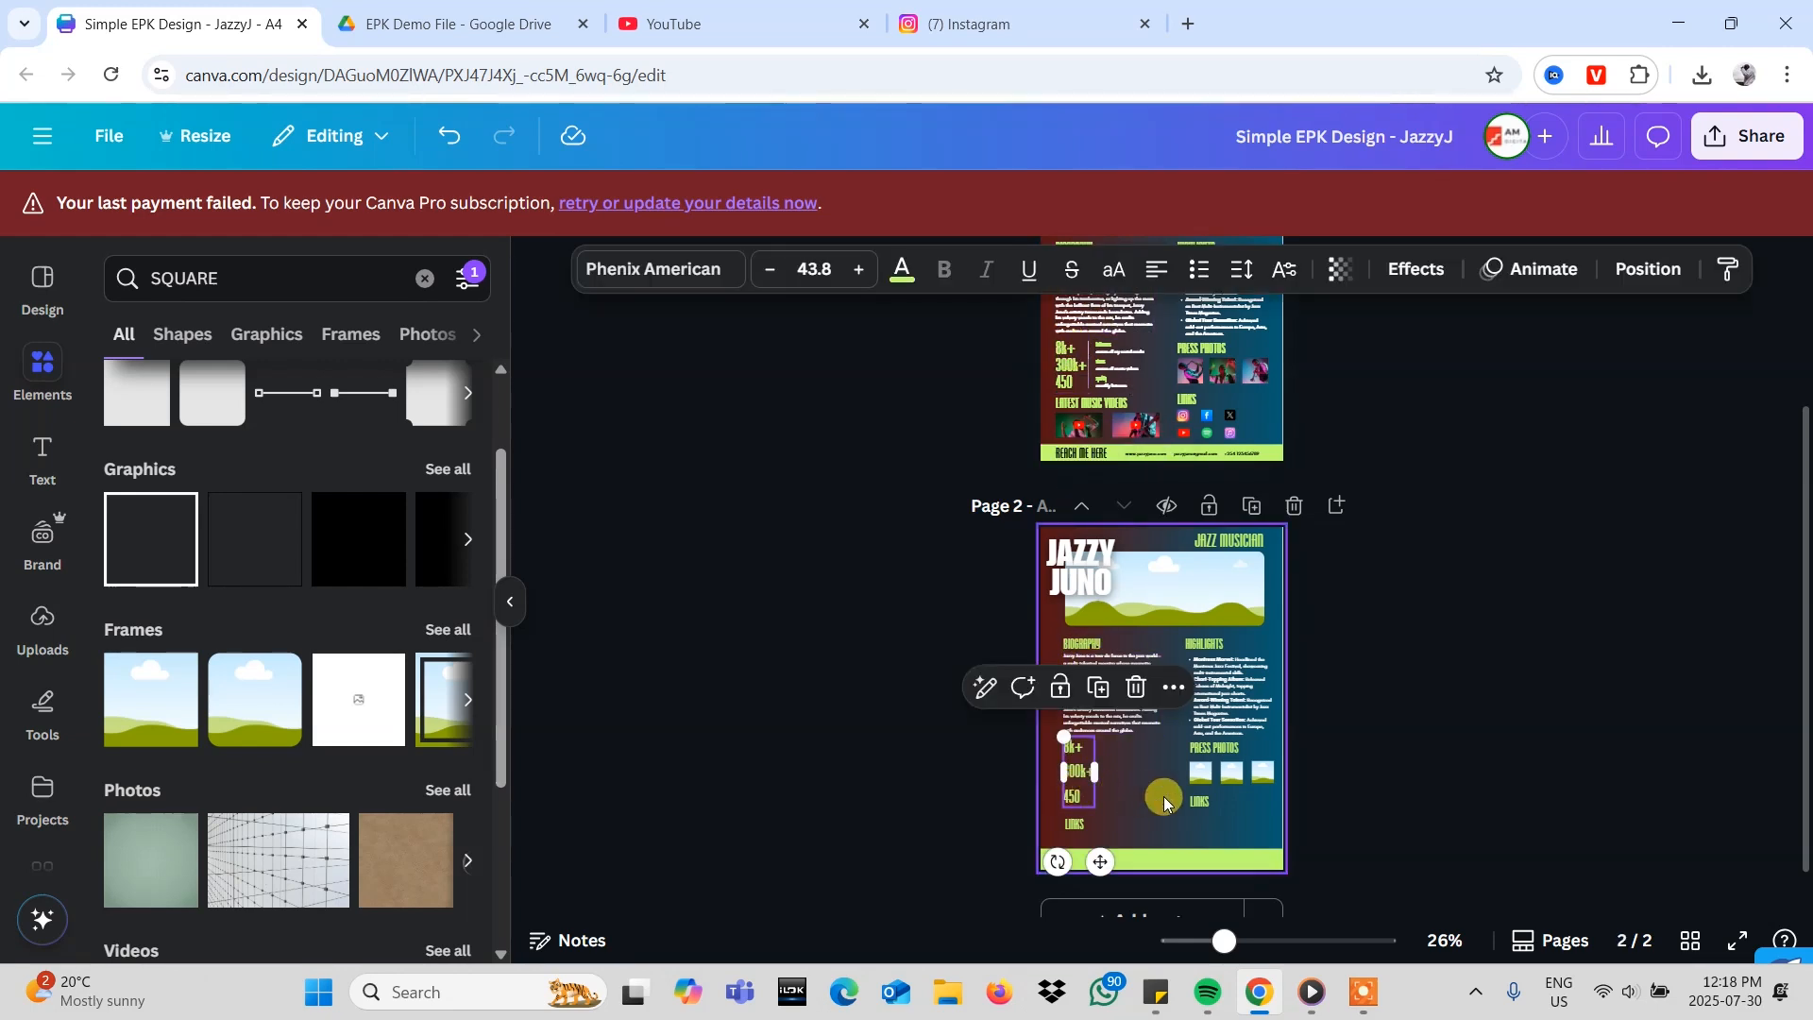
{"action": "left_click", "coordinate": [1140, 773]}
{"action": "scroll", "coordinate": [1141, 773], "scroll_direction": "down", "scroll_amount": 2}
{"action": "scroll", "coordinate": [1141, 774], "scroll_direction": "up", "scroll_amount": 6}
{"action": "scroll", "coordinate": [1141, 773], "scroll_direction": "up", "scroll_amount": 6}
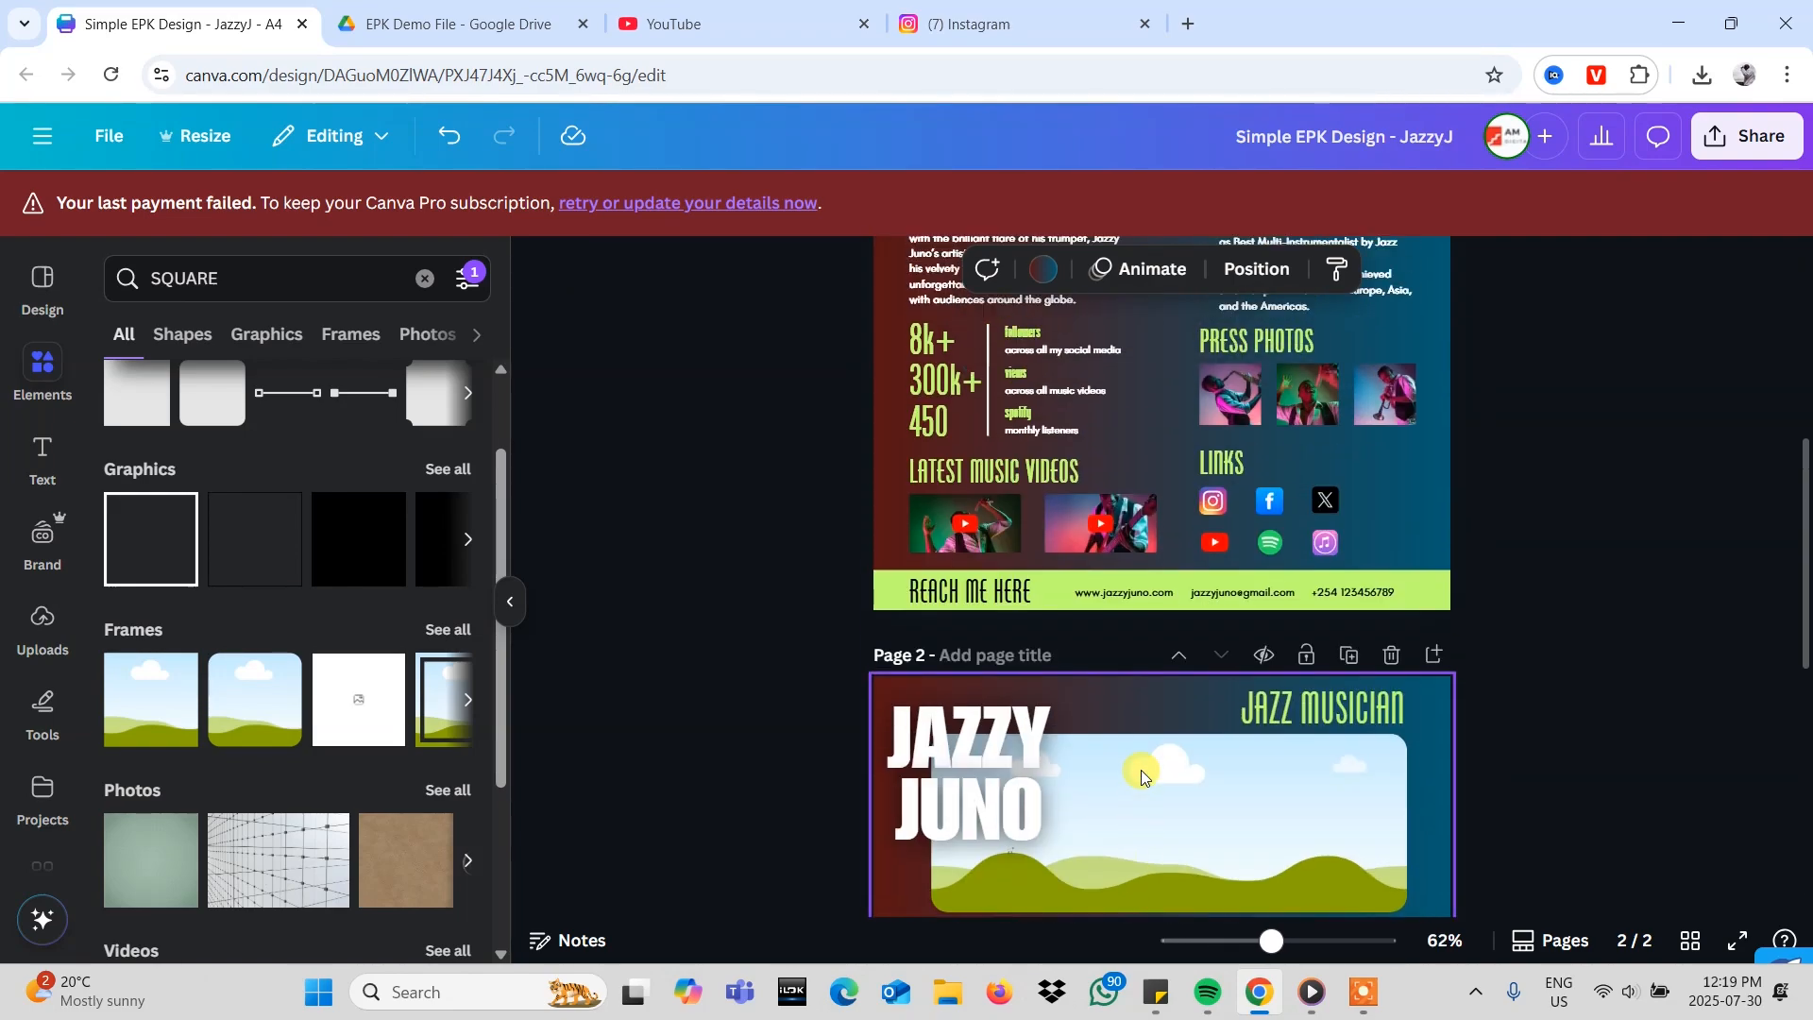
{"action": "left_click", "coordinate": [980, 637]}
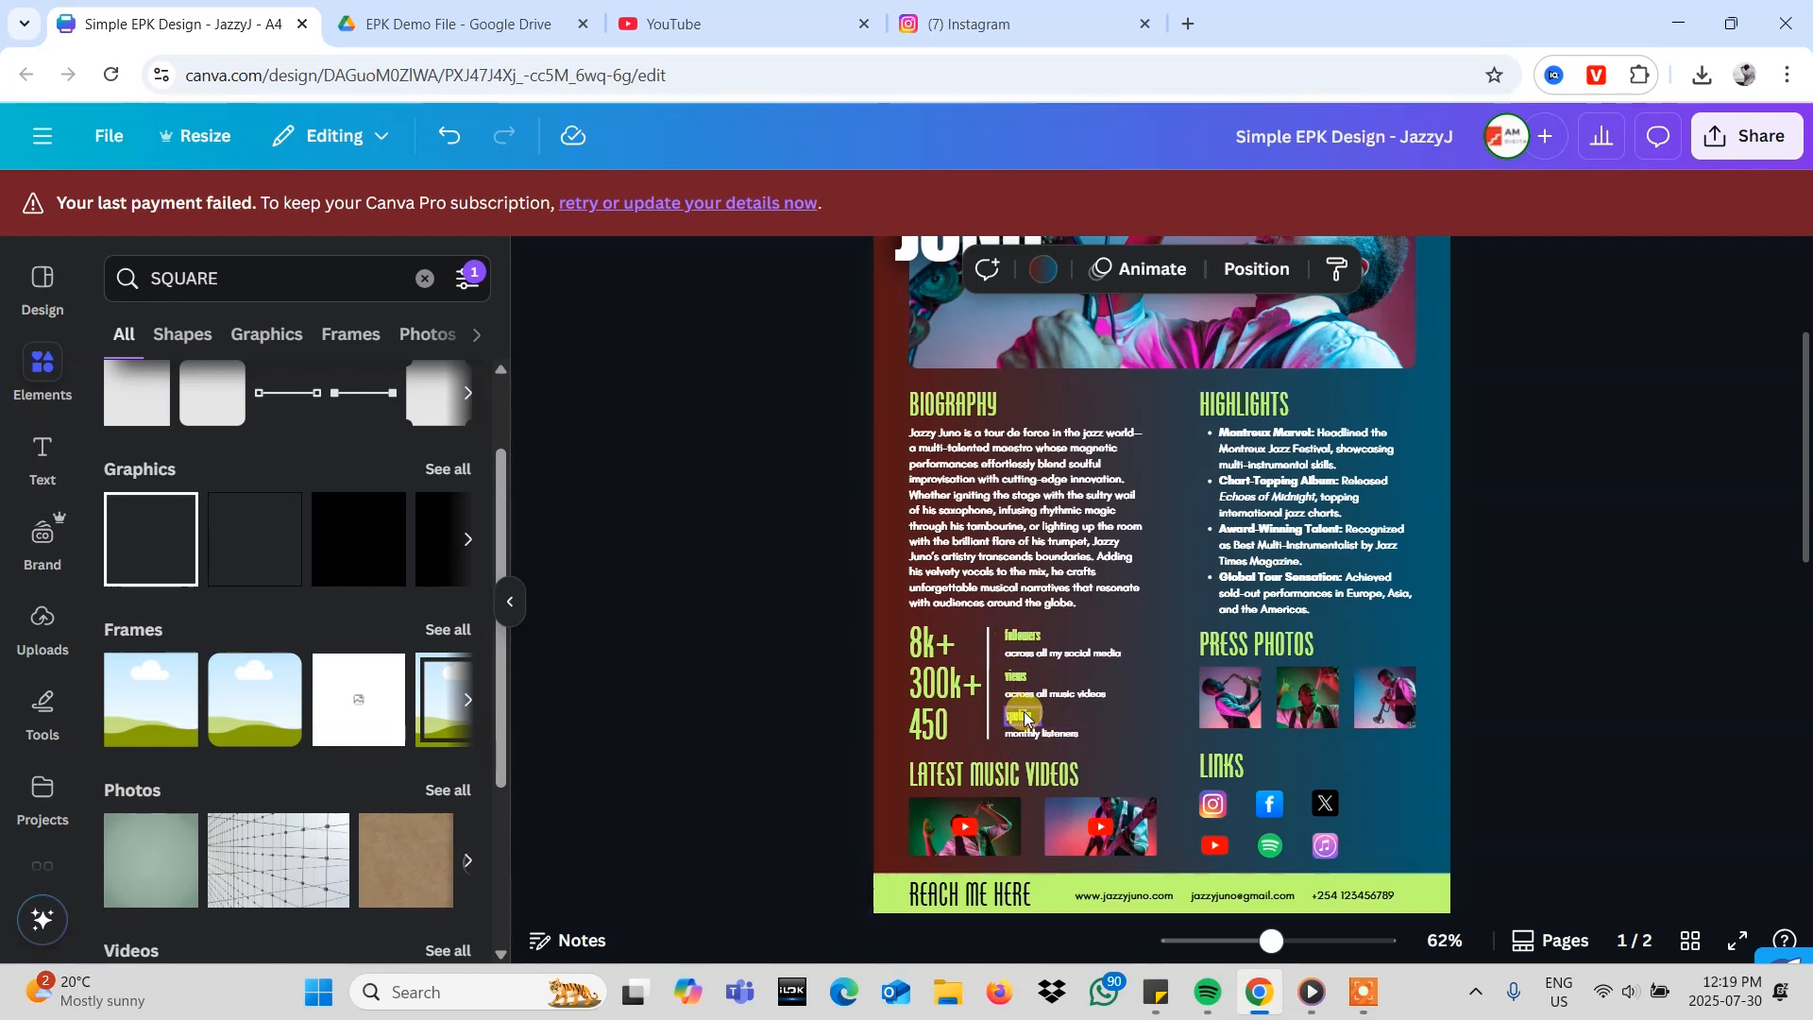
{"action": "scroll", "coordinate": [1018, 718], "scroll_direction": "down", "scroll_amount": 8}
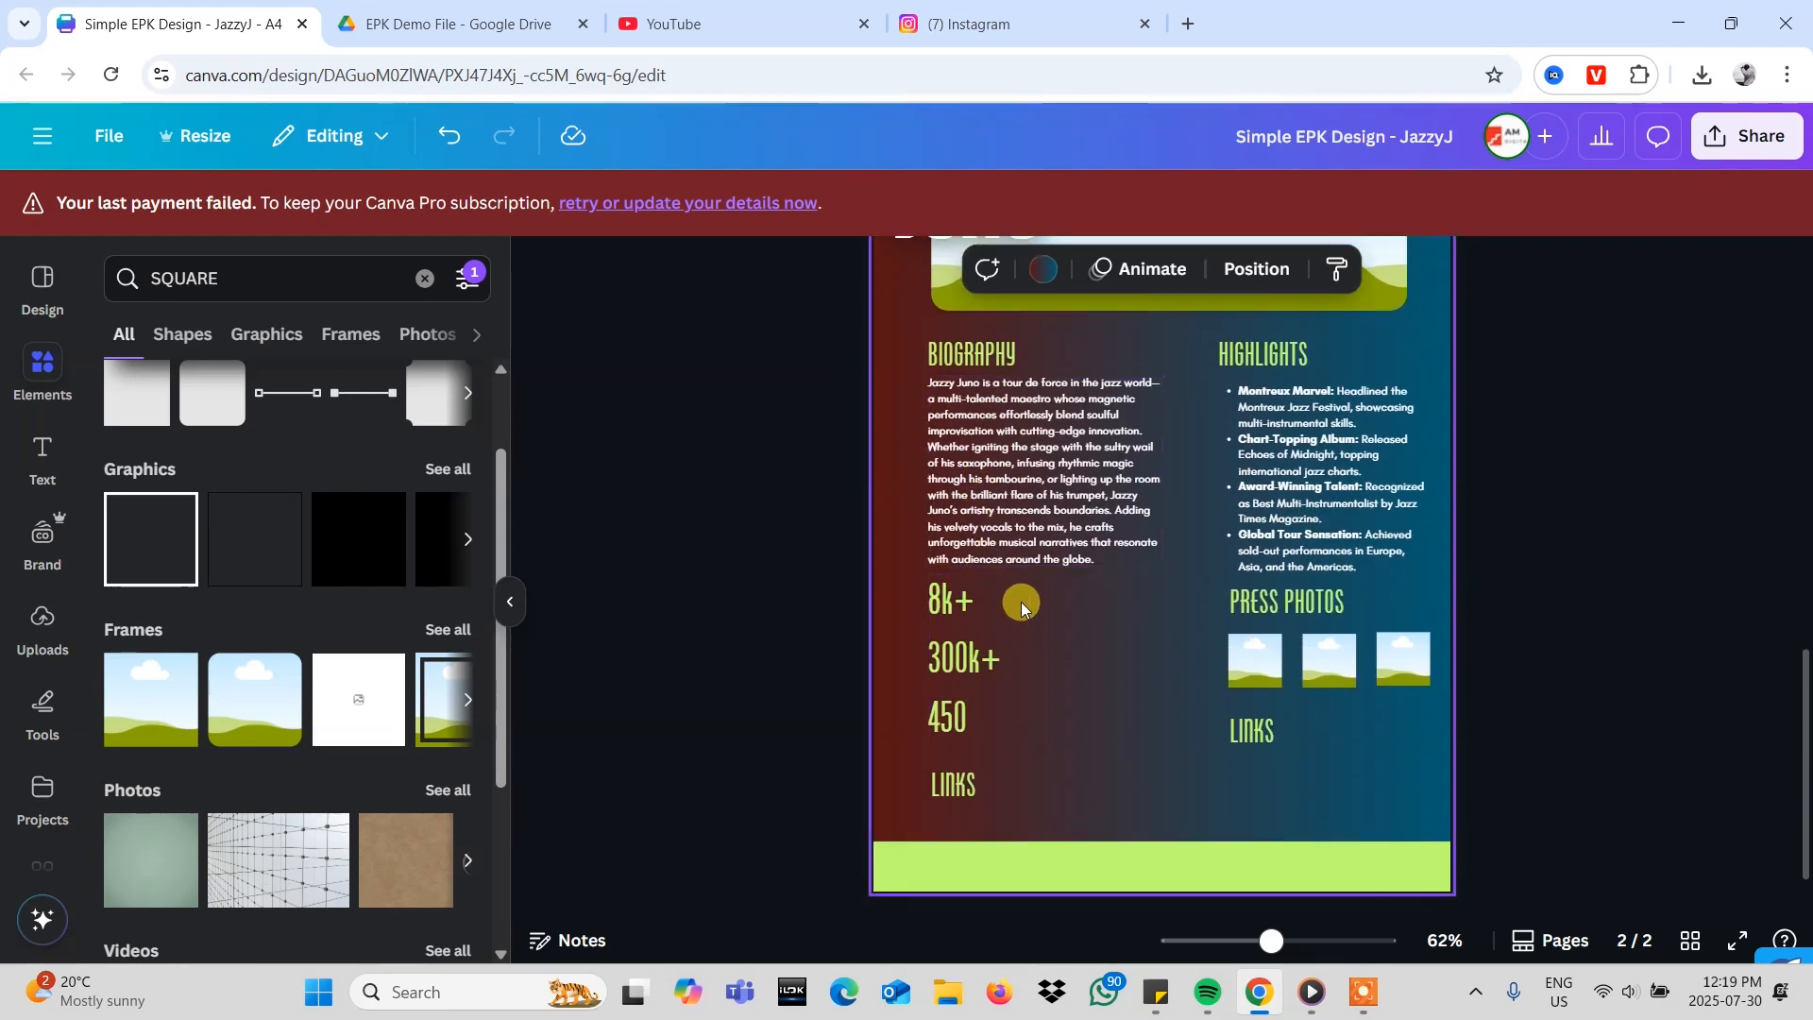
{"action": "left_click", "coordinate": [280, 278]}
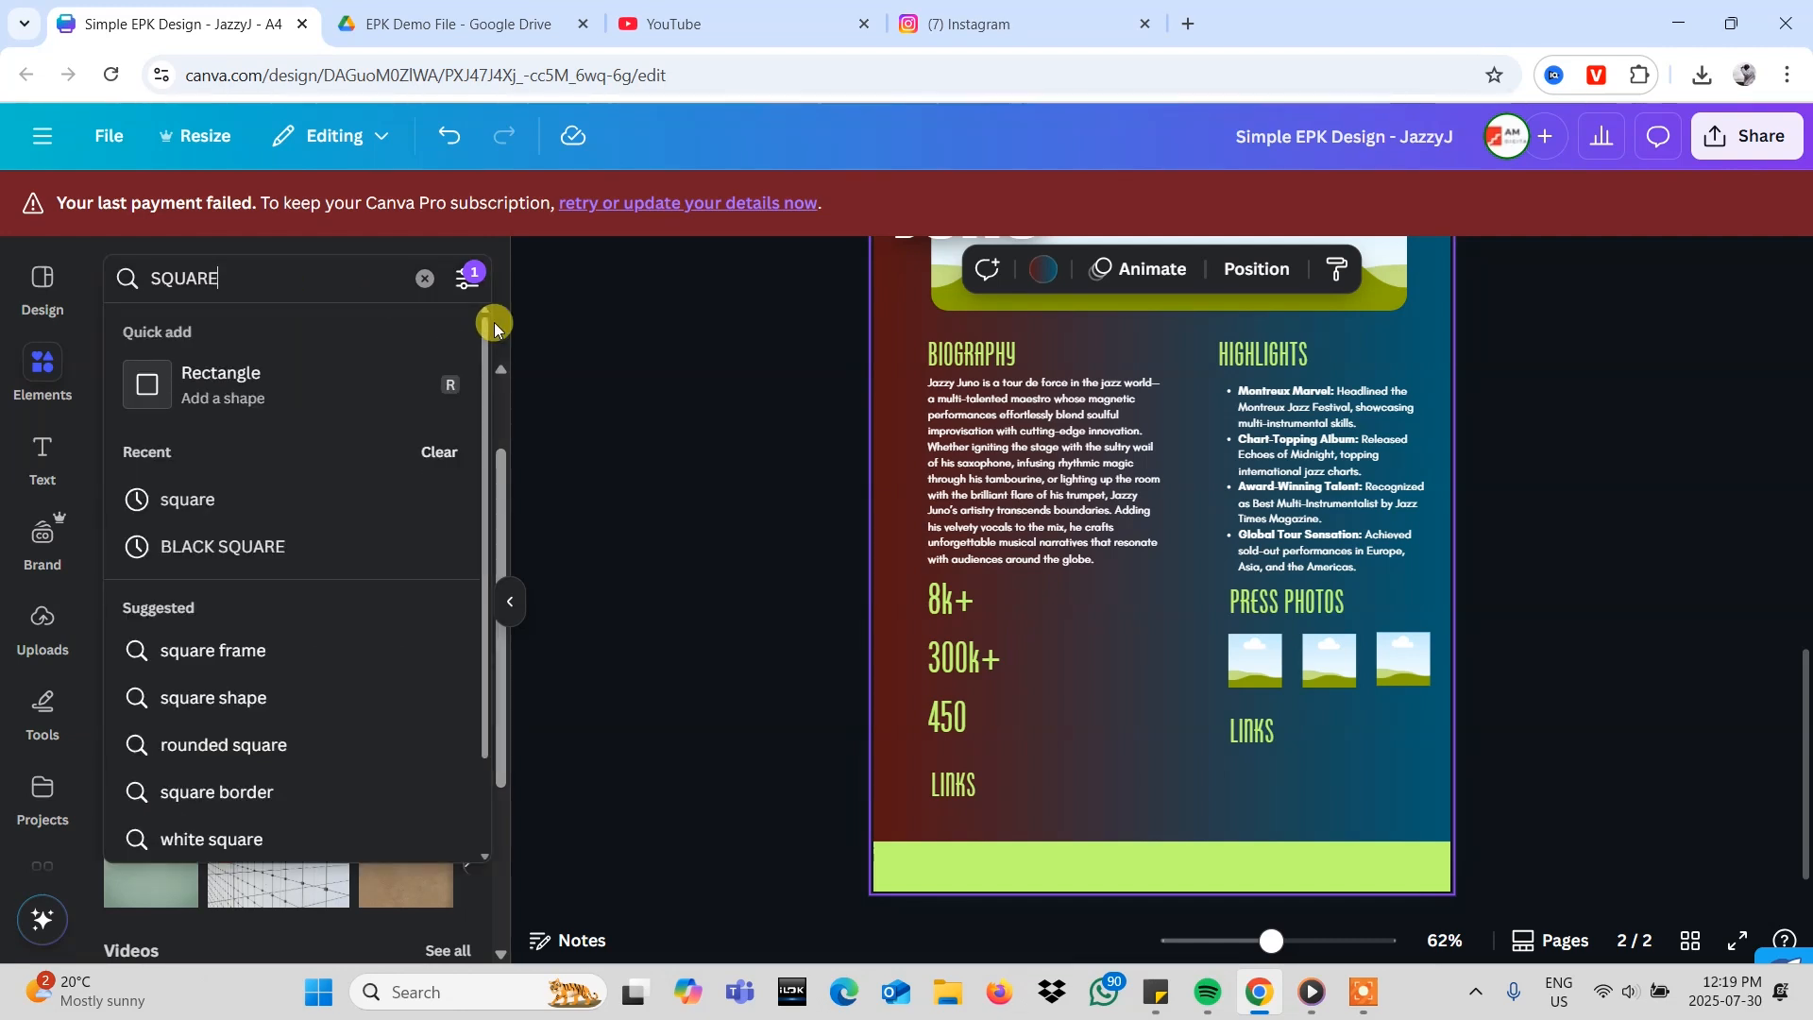
{"action": "key", "text": "ctrl+a"}
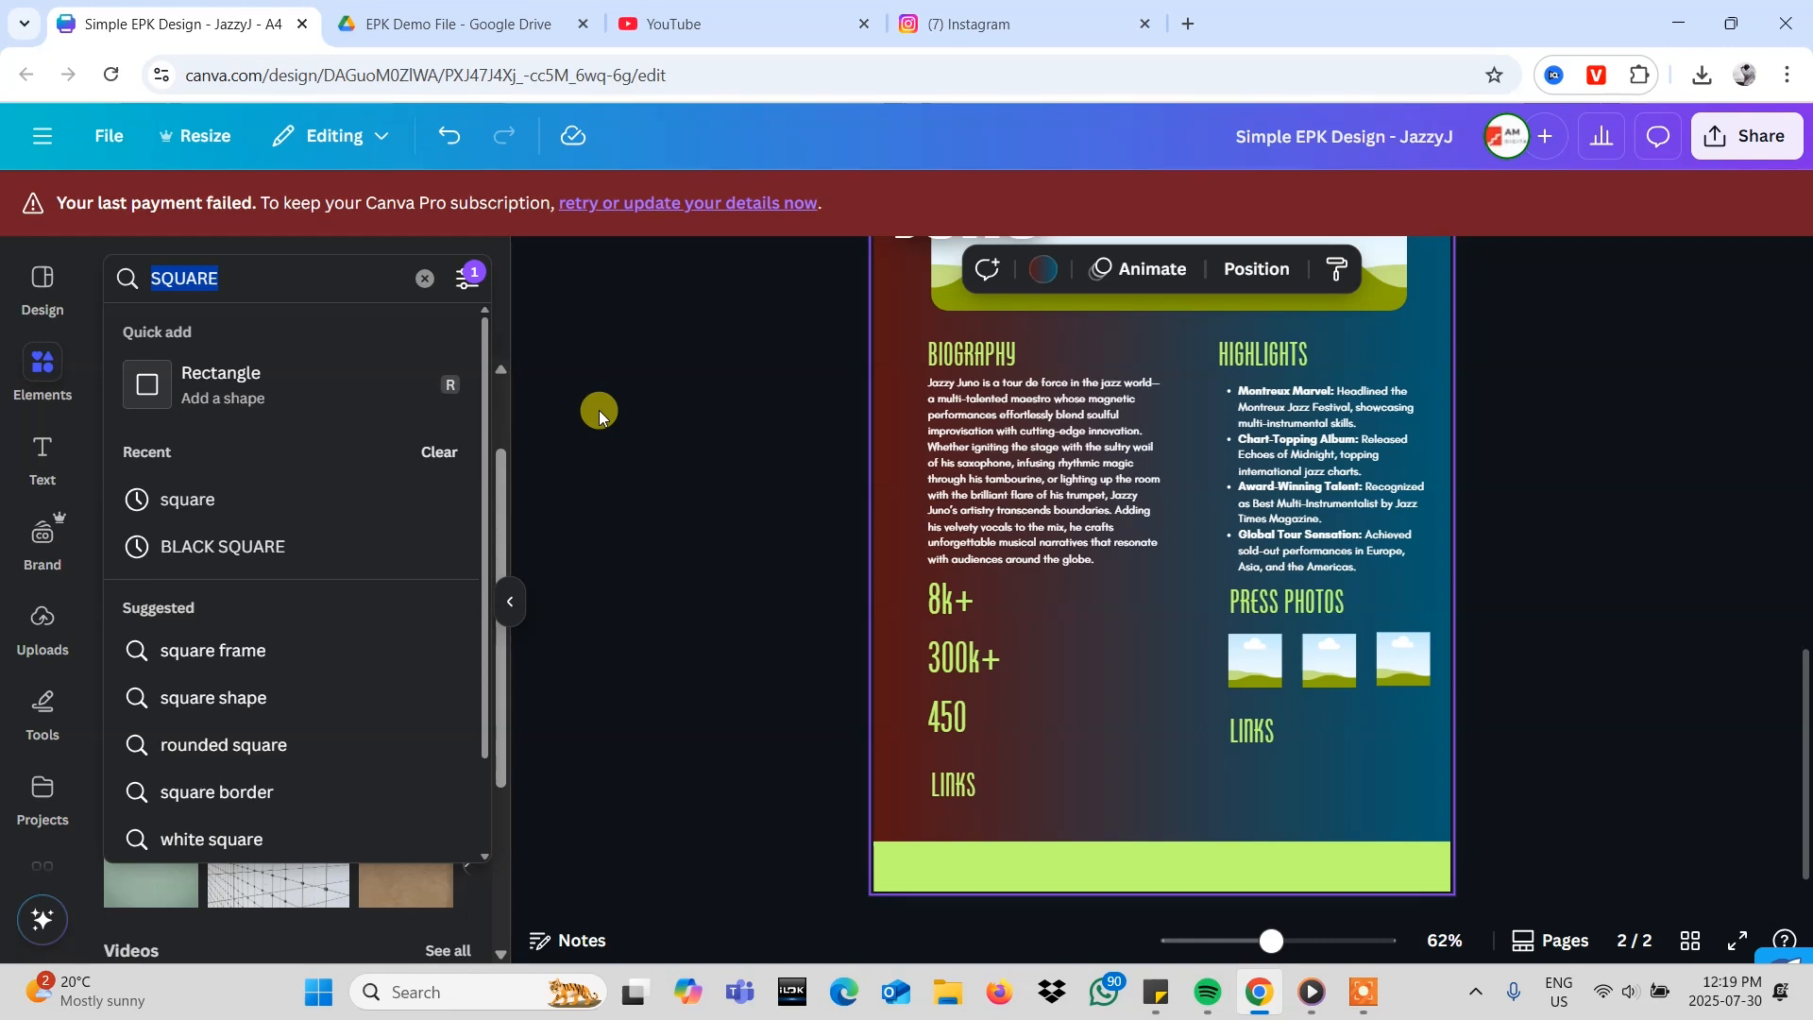
{"action": "left_click", "coordinate": [607, 346]}
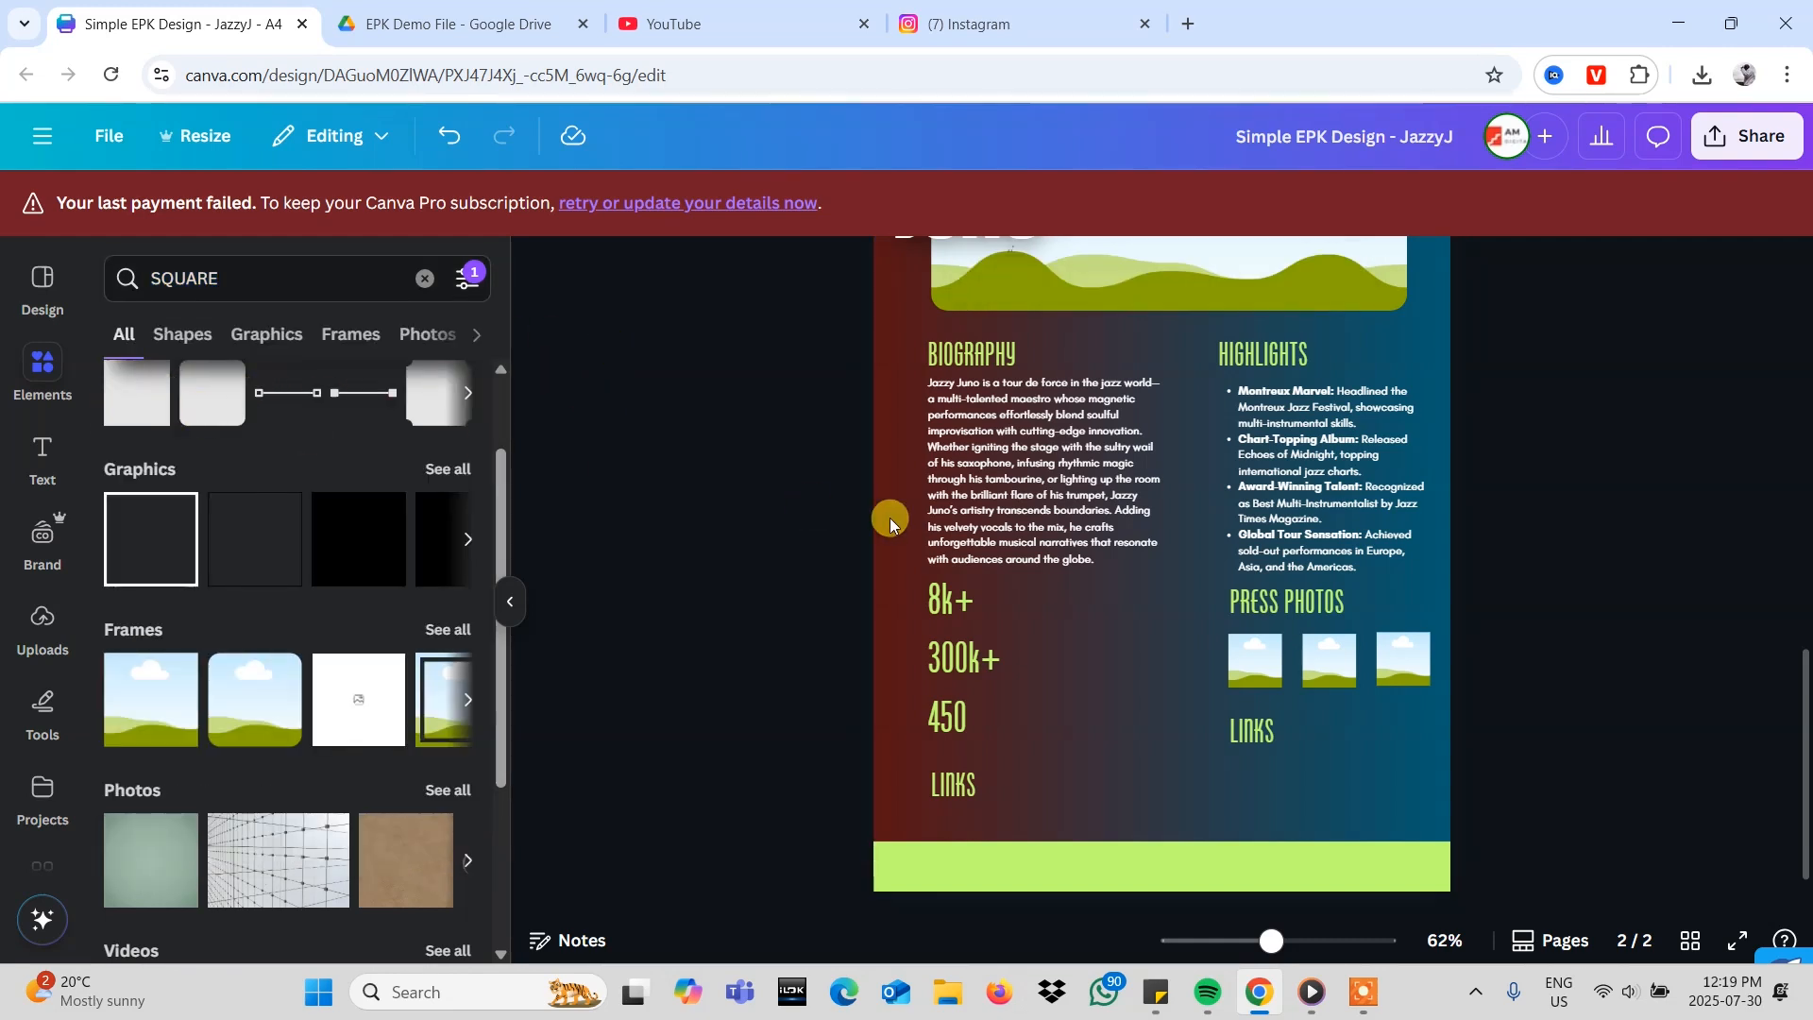
- Add a solid square shape to page 2 from the existing "SQUARE" search results
{"action": "scroll", "coordinate": [935, 506], "scroll_direction": "down", "scroll_amount": 1}
{"action": "left_click", "coordinate": [120, 406]}
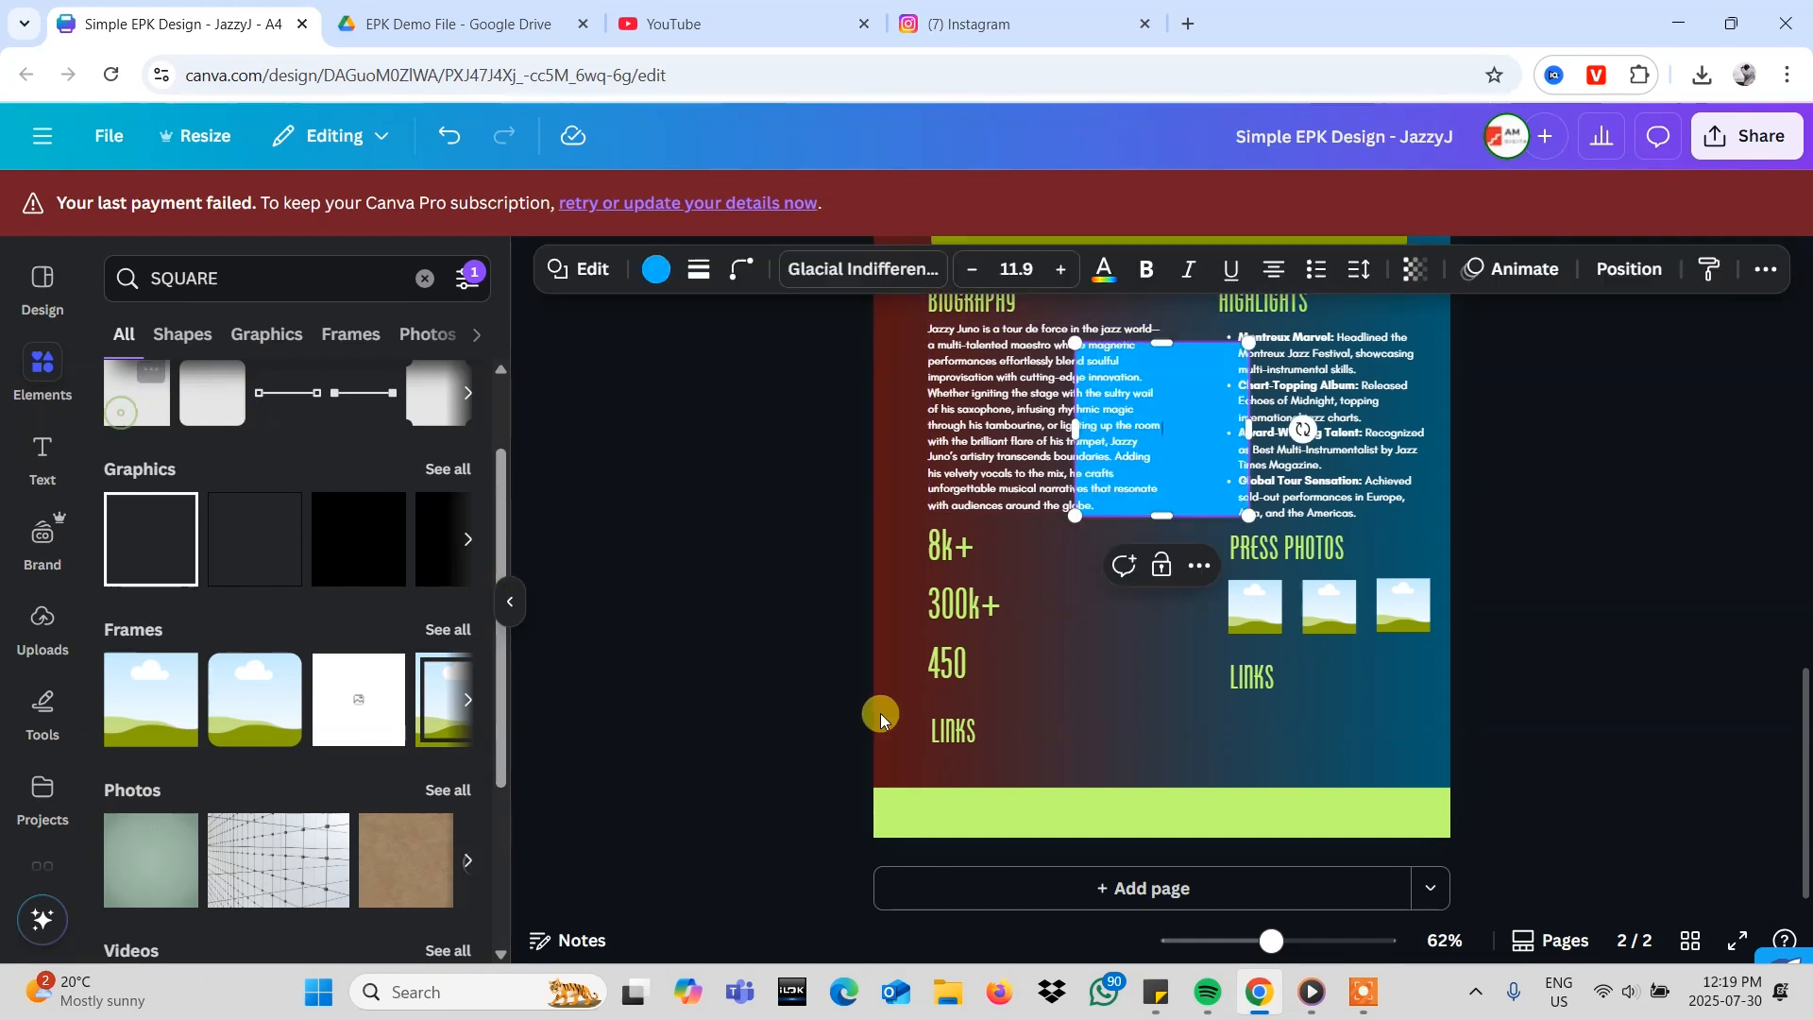
- Move the blue square down beside the 8k+, 300k+ and 450 figures on page 2 and narrow it into a thin vertical bar
{"action": "left_click_drag", "start_coordinate": [1175, 482], "coordinate": [1116, 675]}
{"action": "left_click_drag", "start_coordinate": [1104, 669], "coordinate": [979, 616]}
{"action": "left_click", "coordinate": [1614, 471]}
- Adjust the blue bar's position and length so it runs just right of the three statistics, clear of the 300k+ figure
{"action": "scroll", "coordinate": [982, 682], "scroll_direction": "up", "scroll_amount": 3}
{"action": "left_click", "coordinate": [913, 535]}
{"action": "left_click_drag", "start_coordinate": [913, 536], "coordinate": [921, 545]}
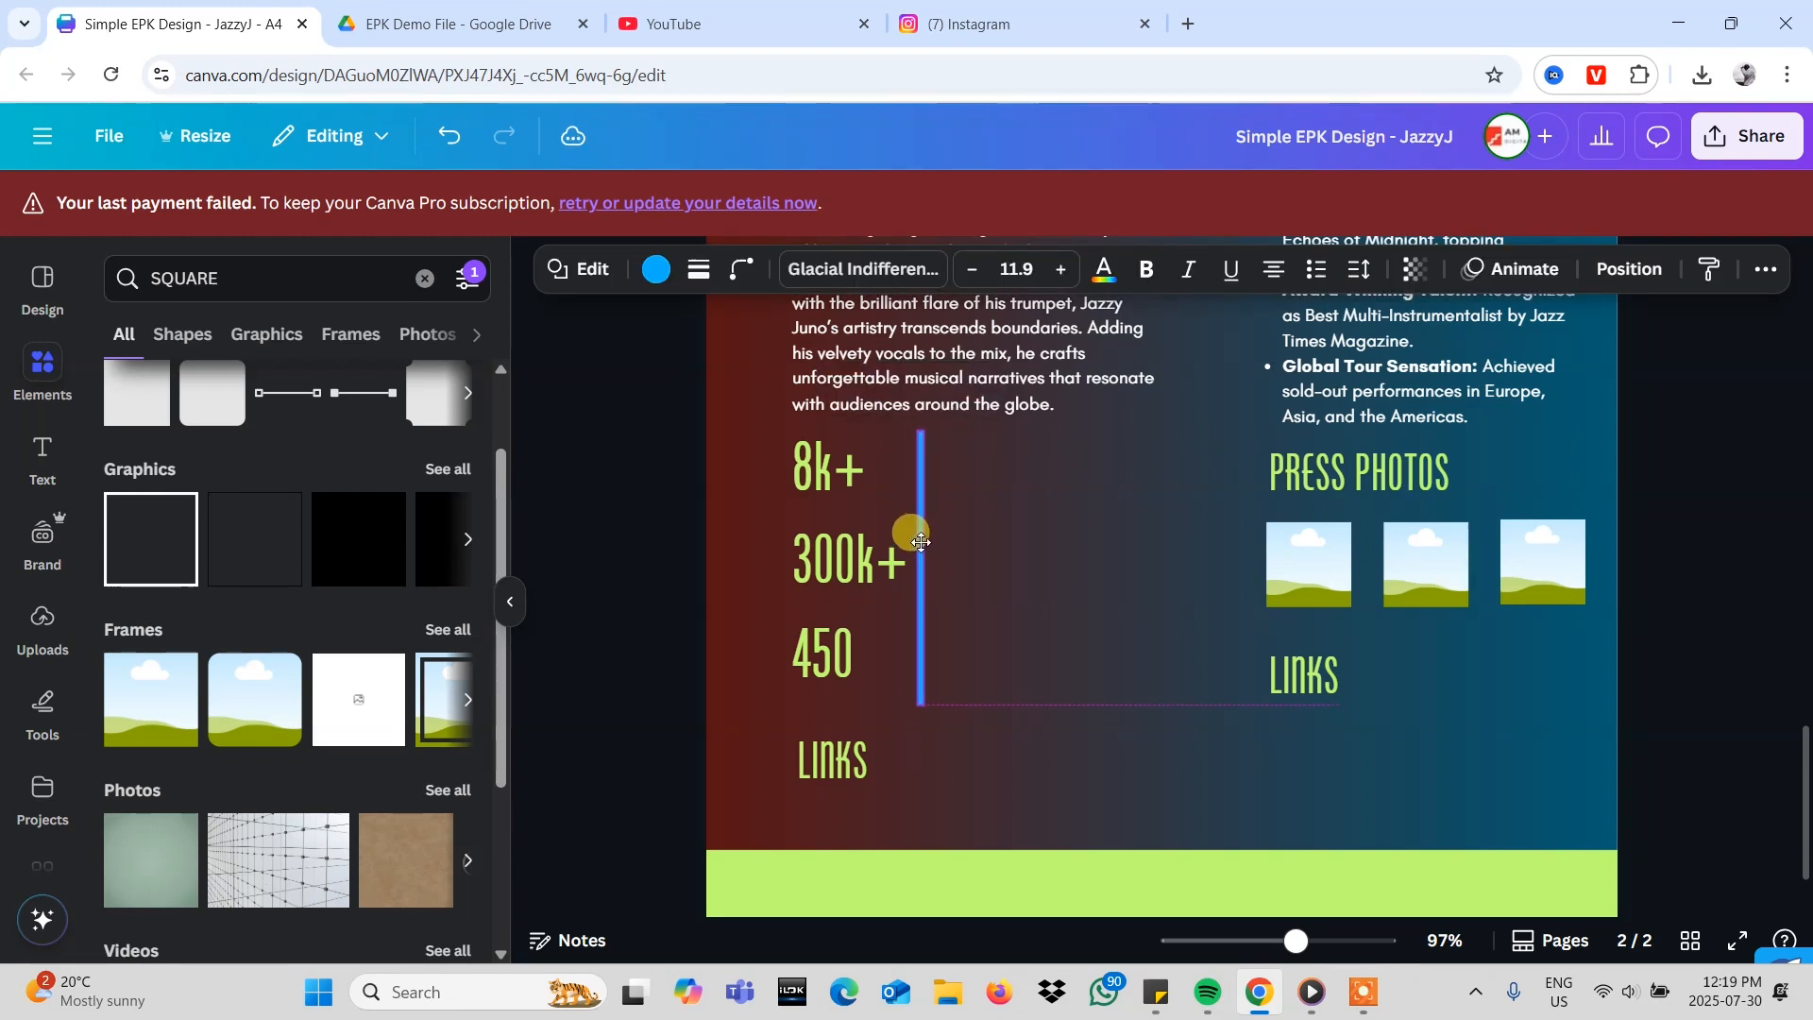
{"action": "left_click_drag", "start_coordinate": [921, 535], "coordinate": [921, 532]}
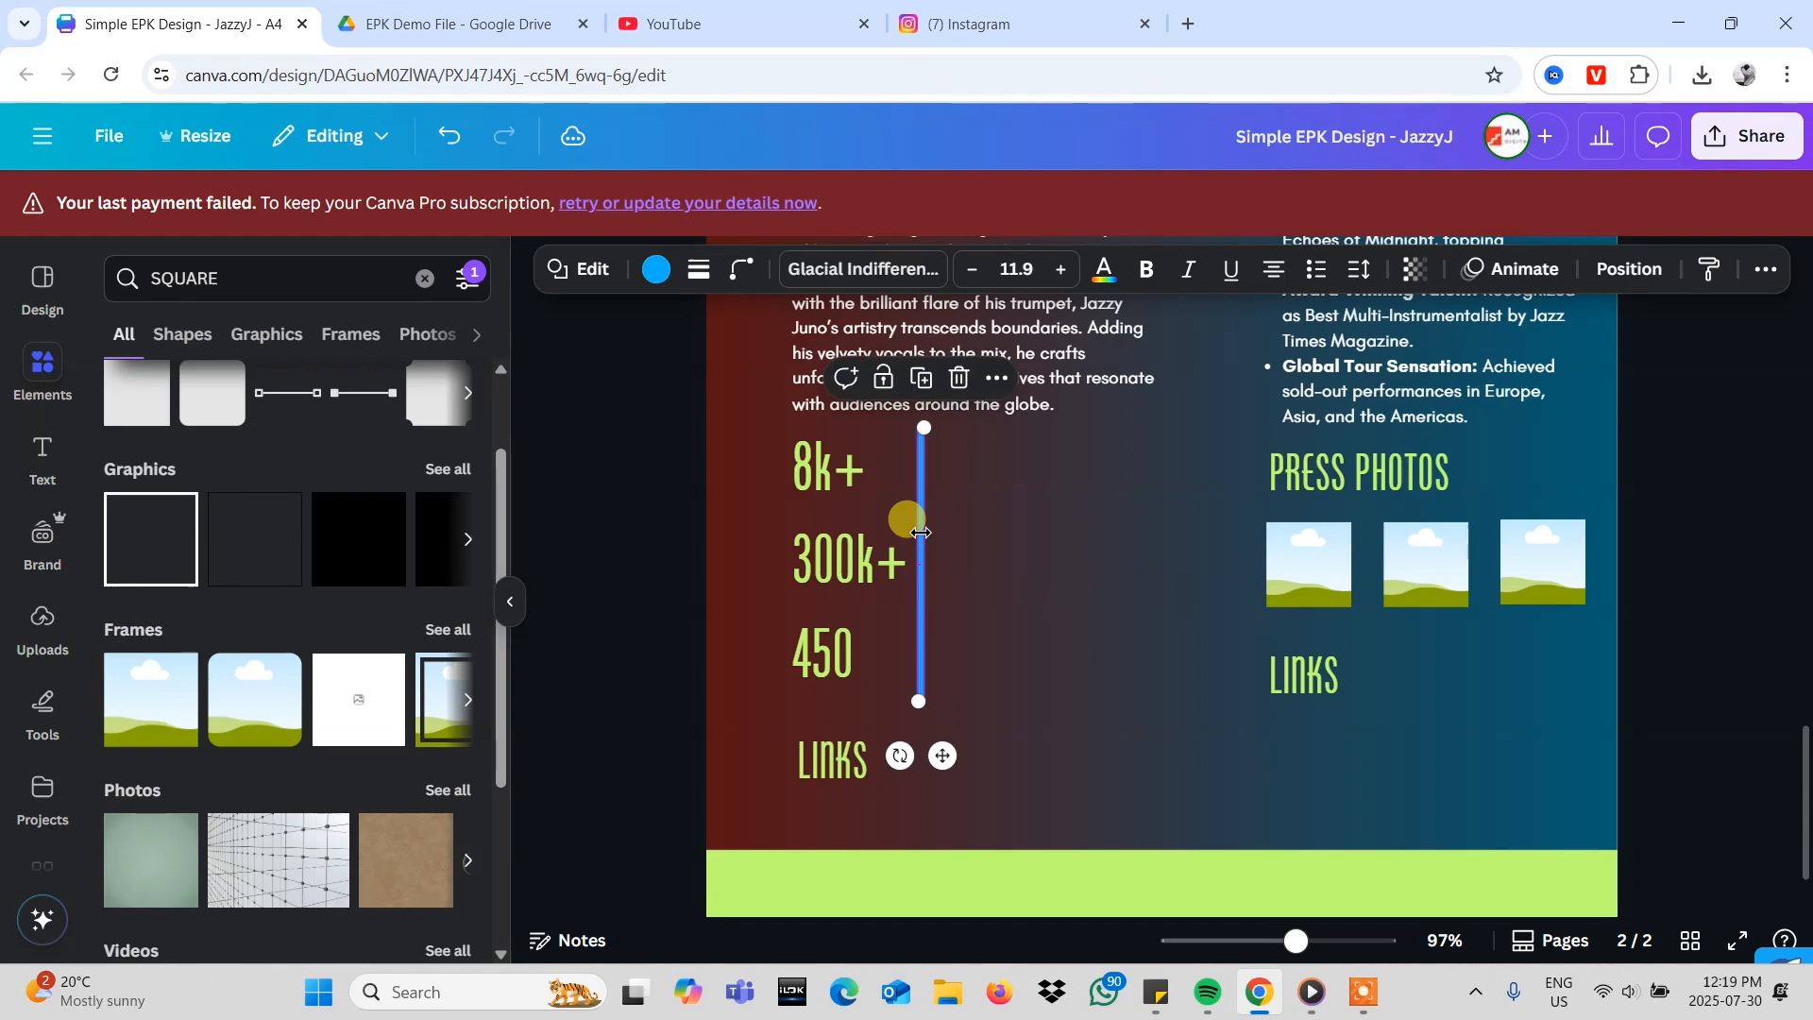
{"action": "left_click_drag", "start_coordinate": [916, 666], "coordinate": [910, 660]}
{"action": "left_click", "coordinate": [961, 572]}
{"action": "mouse_move", "coordinate": [920, 553]}
{"action": "left_mouse_down"}
{"action": "mouse_move", "coordinate": [907, 566]}
{"action": "mouse_move", "coordinate": [924, 569]}
{"action": "left_mouse_up"}
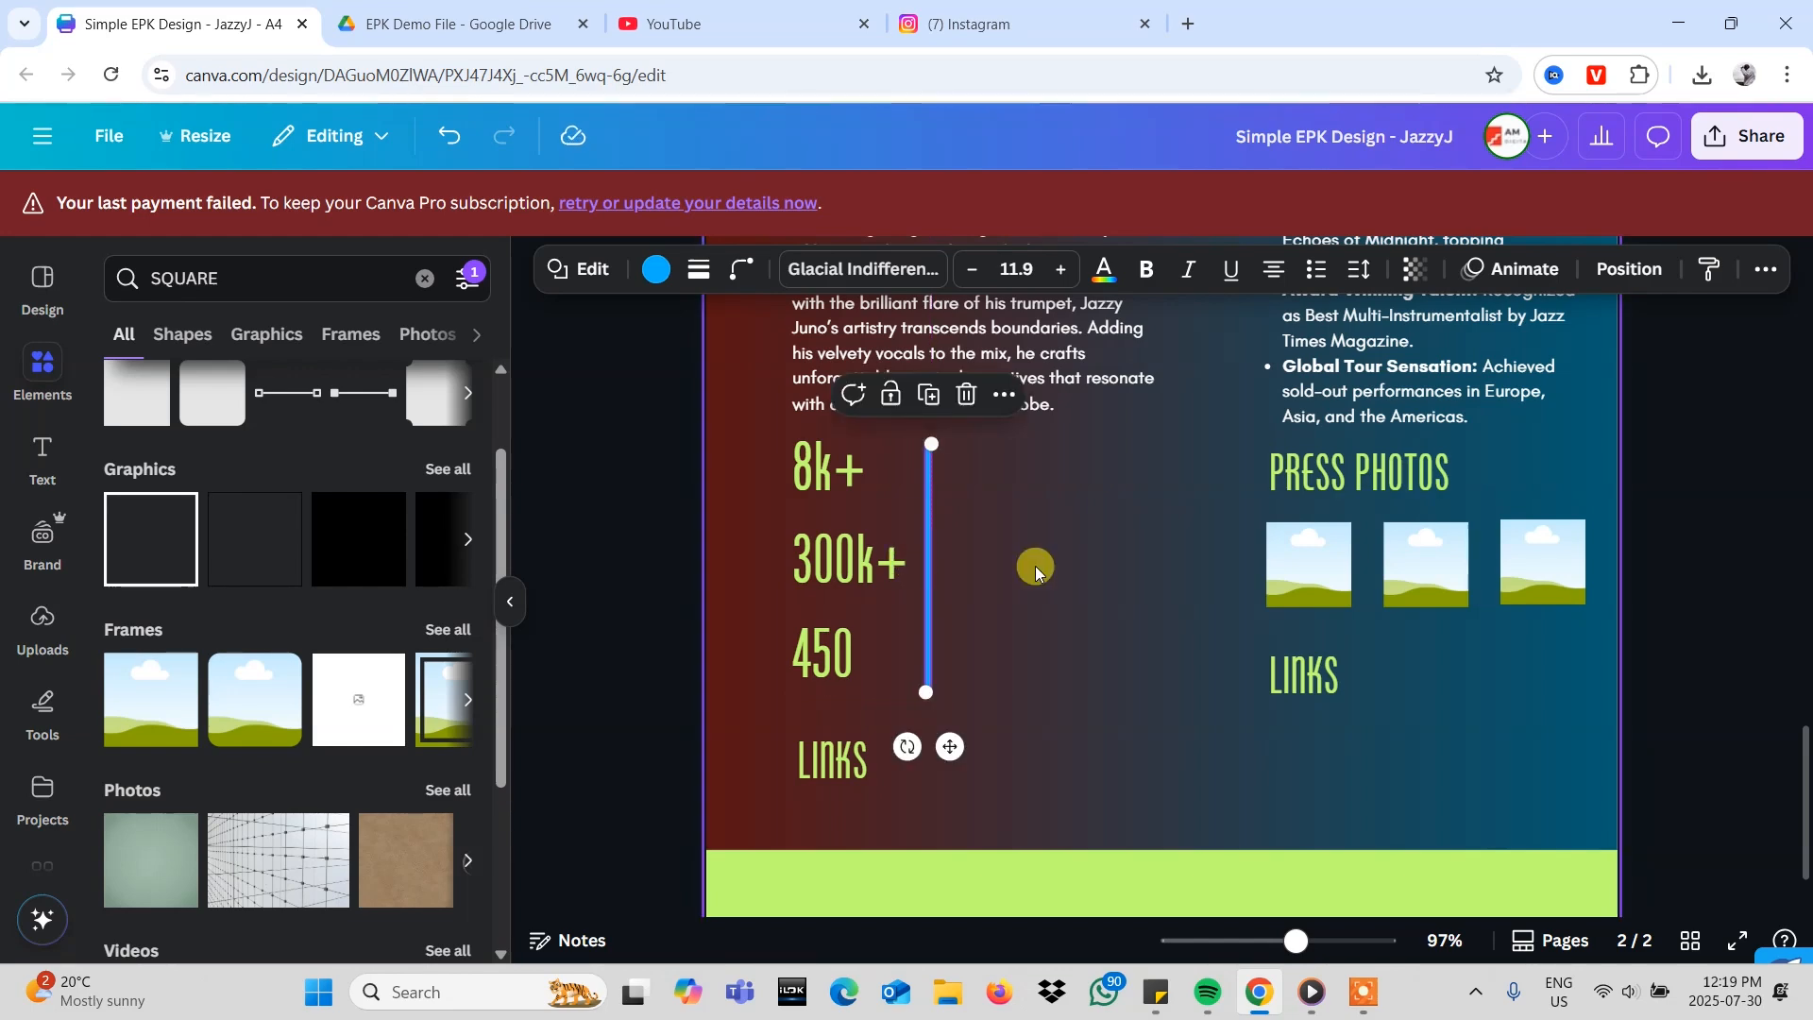
- Recolor the vertical bar beside the statistics to the document's lime green, checking it against the page 1 design
{"action": "scroll", "coordinate": [1036, 567], "scroll_direction": "up", "scroll_amount": 2}
{"action": "scroll", "coordinate": [1036, 567], "scroll_direction": "down", "scroll_amount": 4}
{"action": "scroll", "coordinate": [1036, 567], "scroll_direction": "up", "scroll_amount": 6}
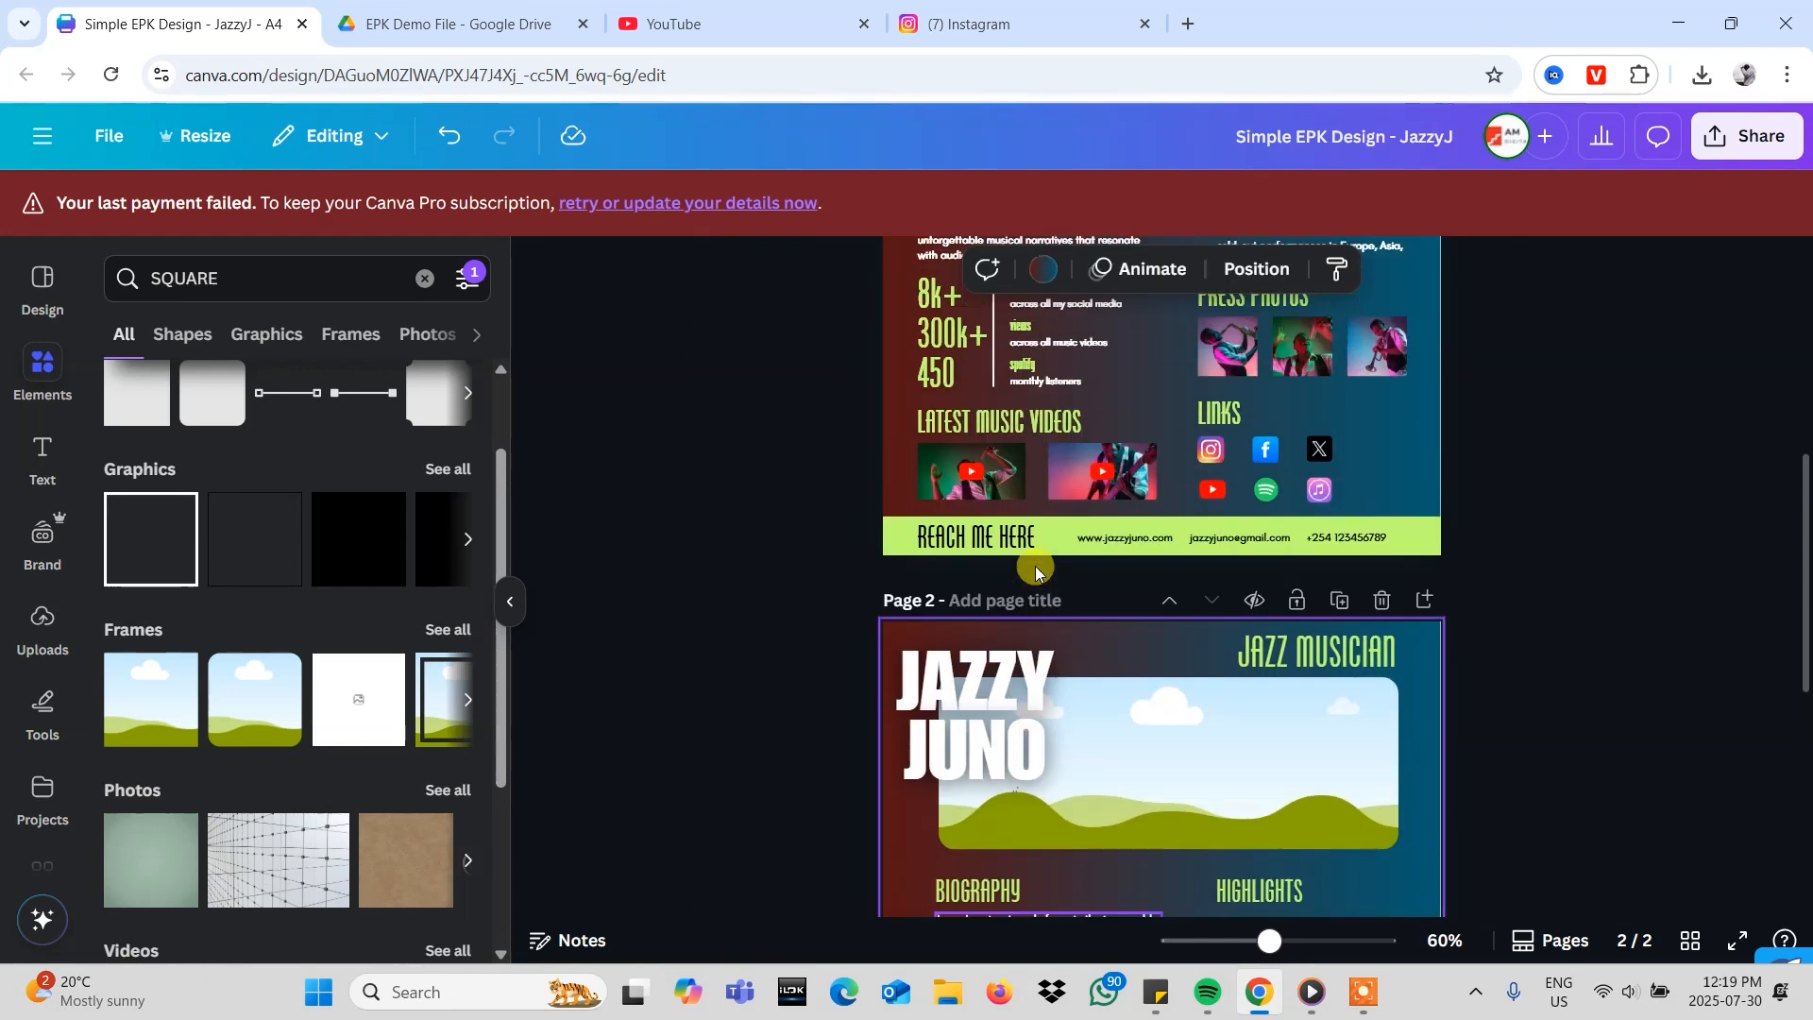
{"action": "scroll", "coordinate": [1036, 567], "scroll_direction": "down", "scroll_amount": 4}
{"action": "scroll", "coordinate": [1036, 569], "scroll_direction": "down", "scroll_amount": 5}
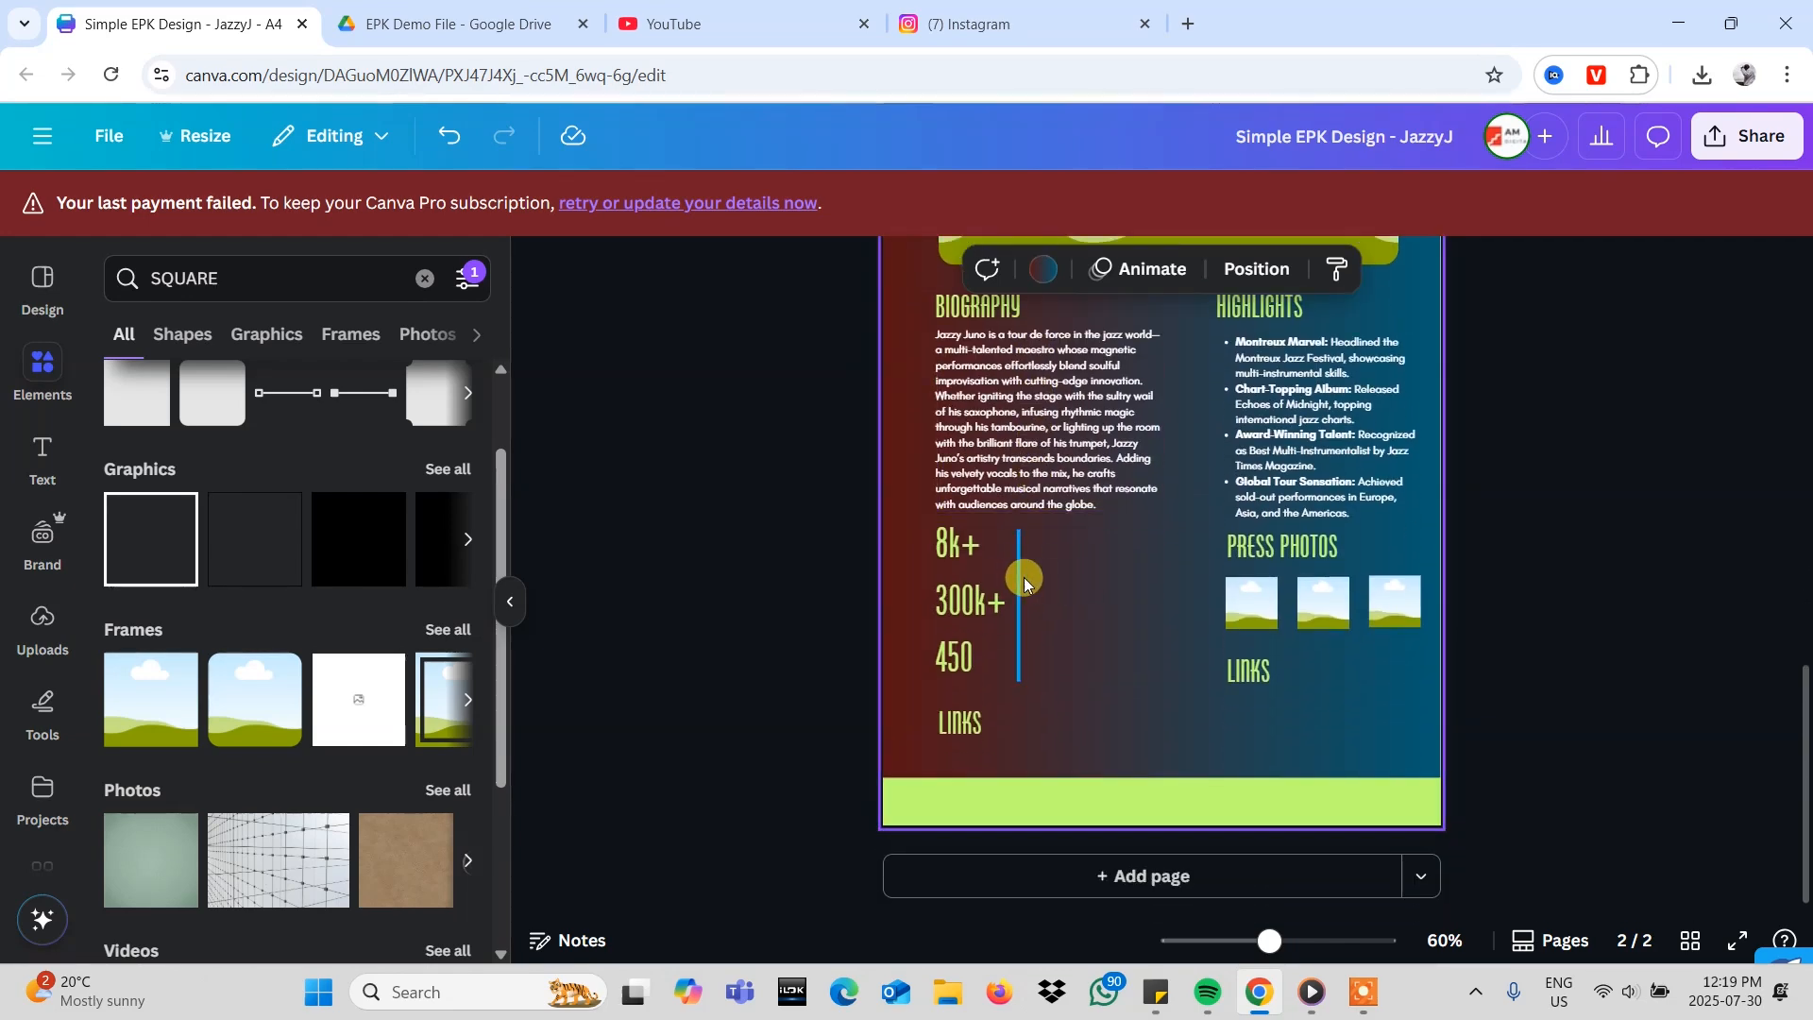
{"action": "left_click", "coordinate": [1018, 571]}
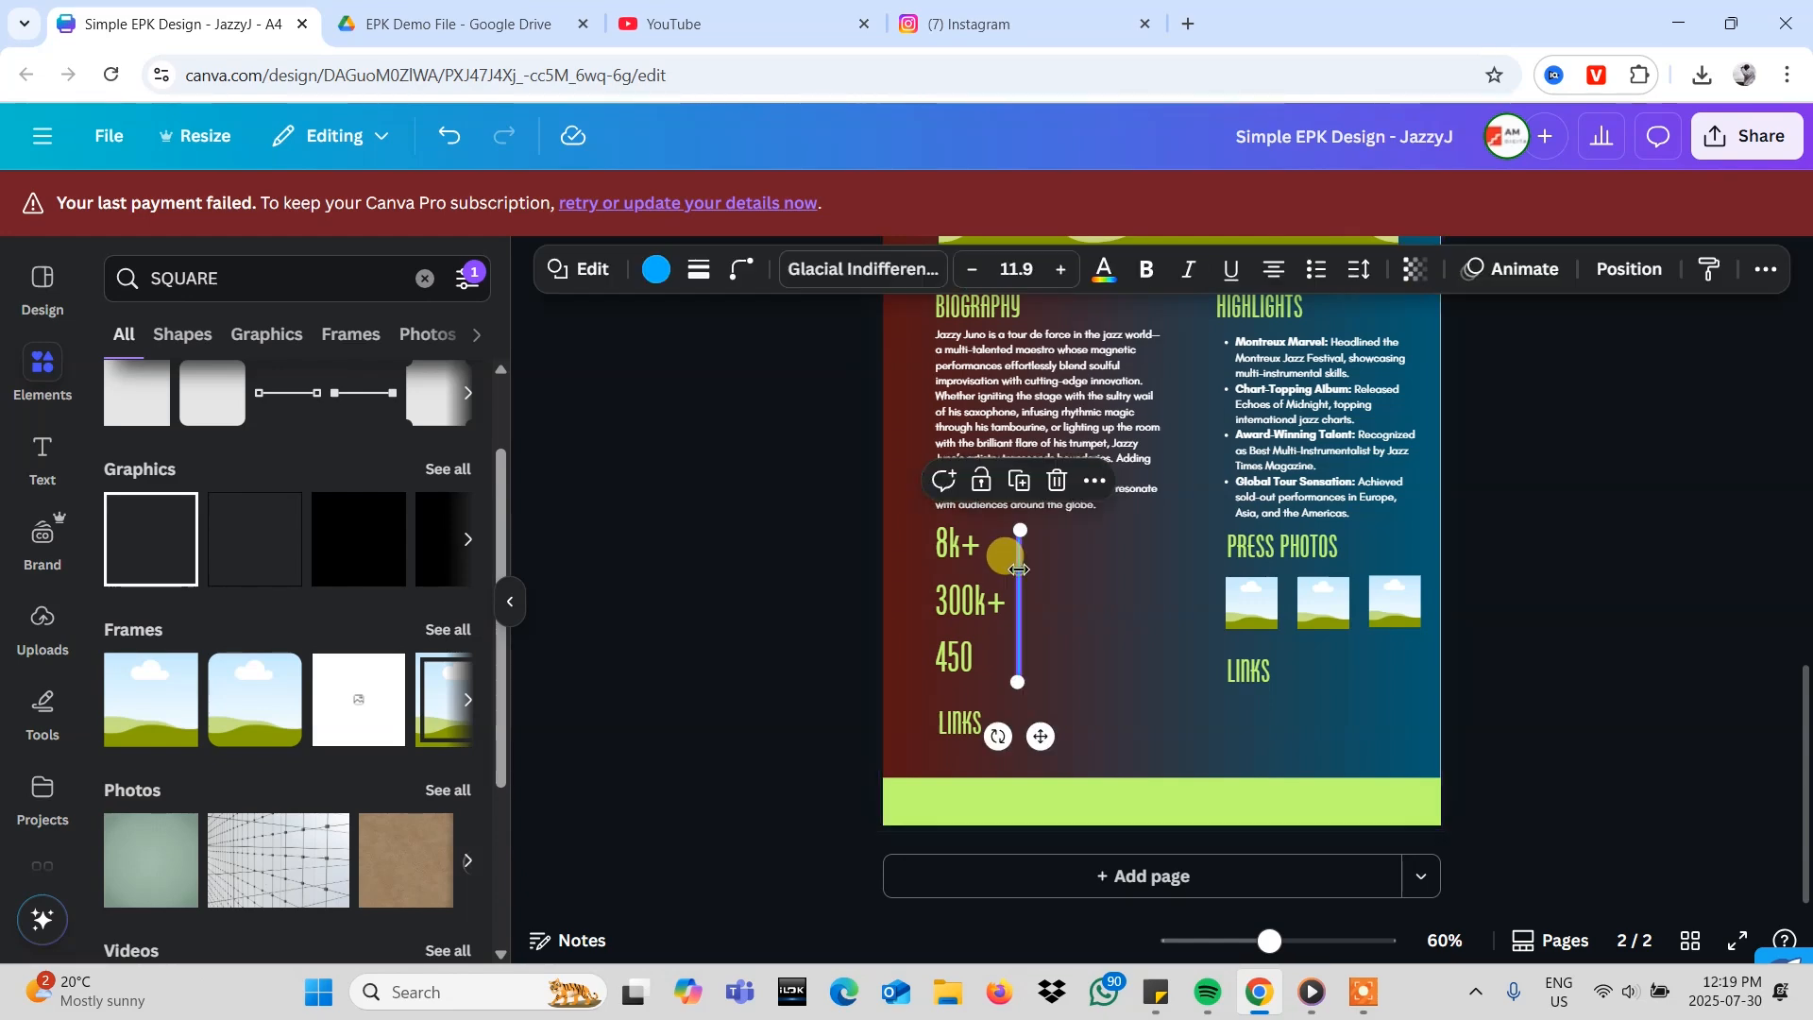
{"action": "scroll", "coordinate": [1035, 614], "scroll_direction": "up", "scroll_amount": 2}
{"action": "left_click", "coordinate": [1035, 613]}
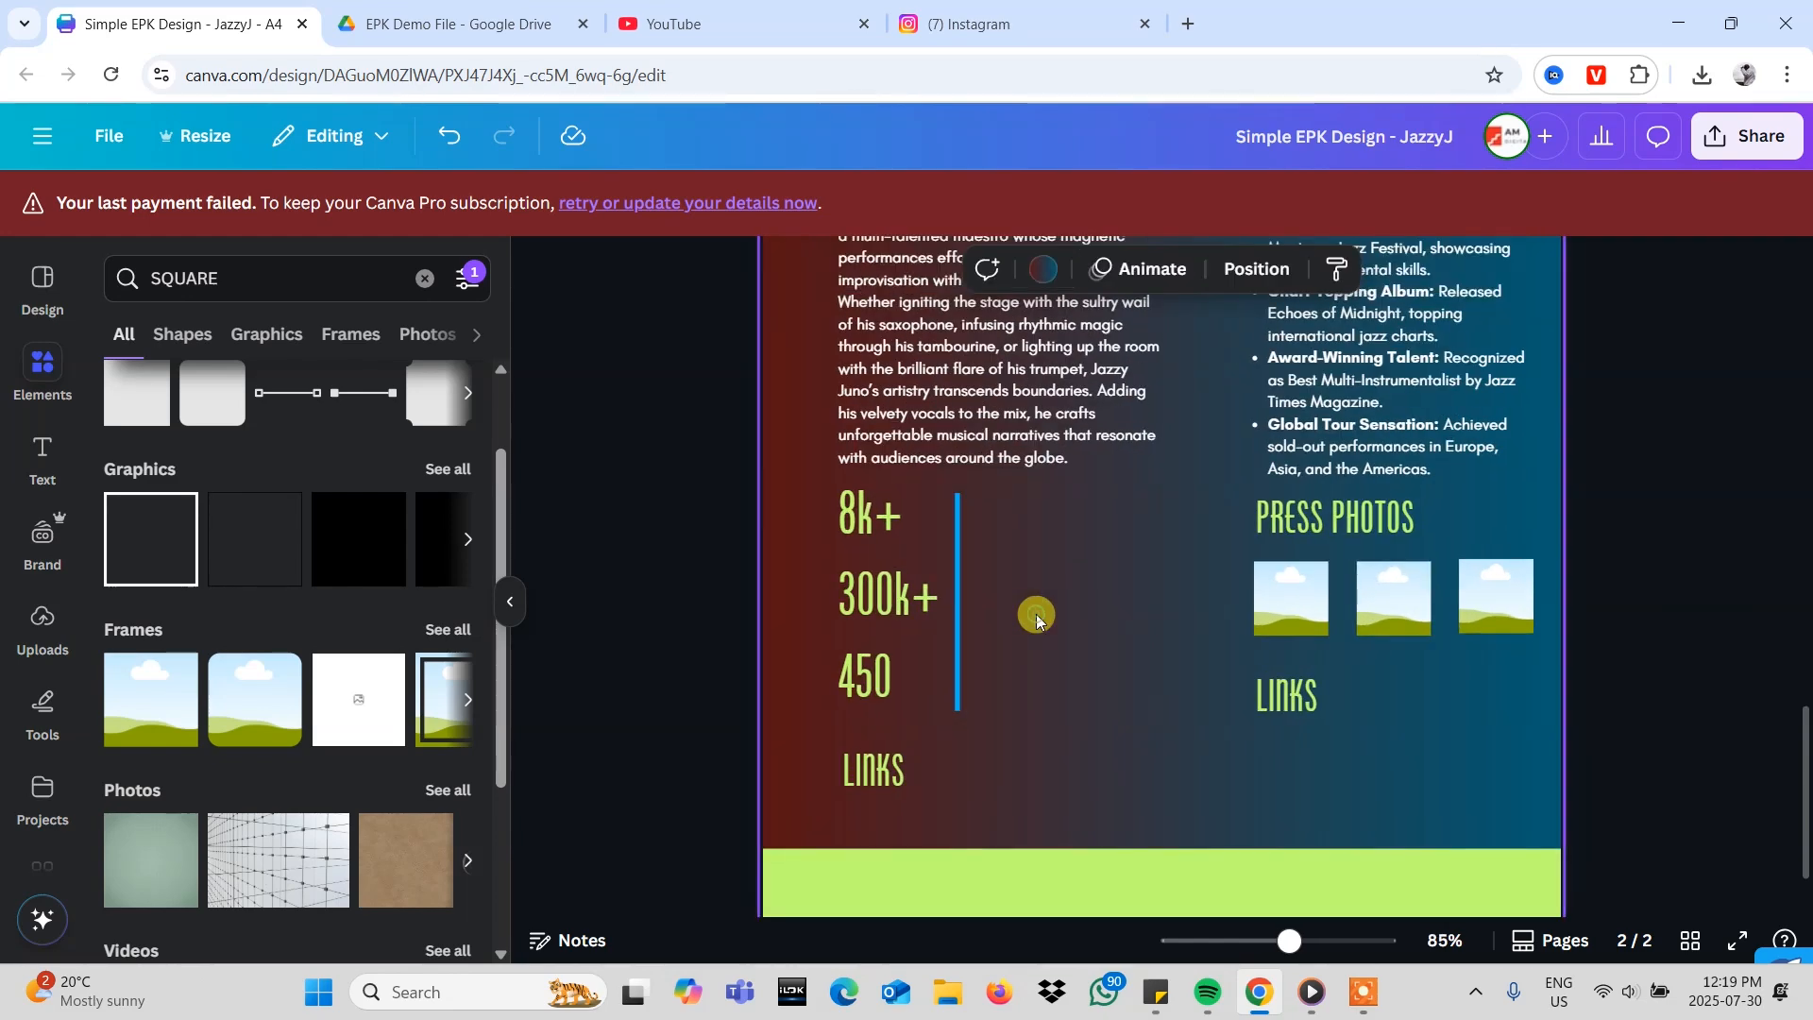
{"action": "left_click", "coordinate": [956, 580]}
{"action": "left_click", "coordinate": [657, 270]}
{"action": "left_click", "coordinate": [395, 444]}
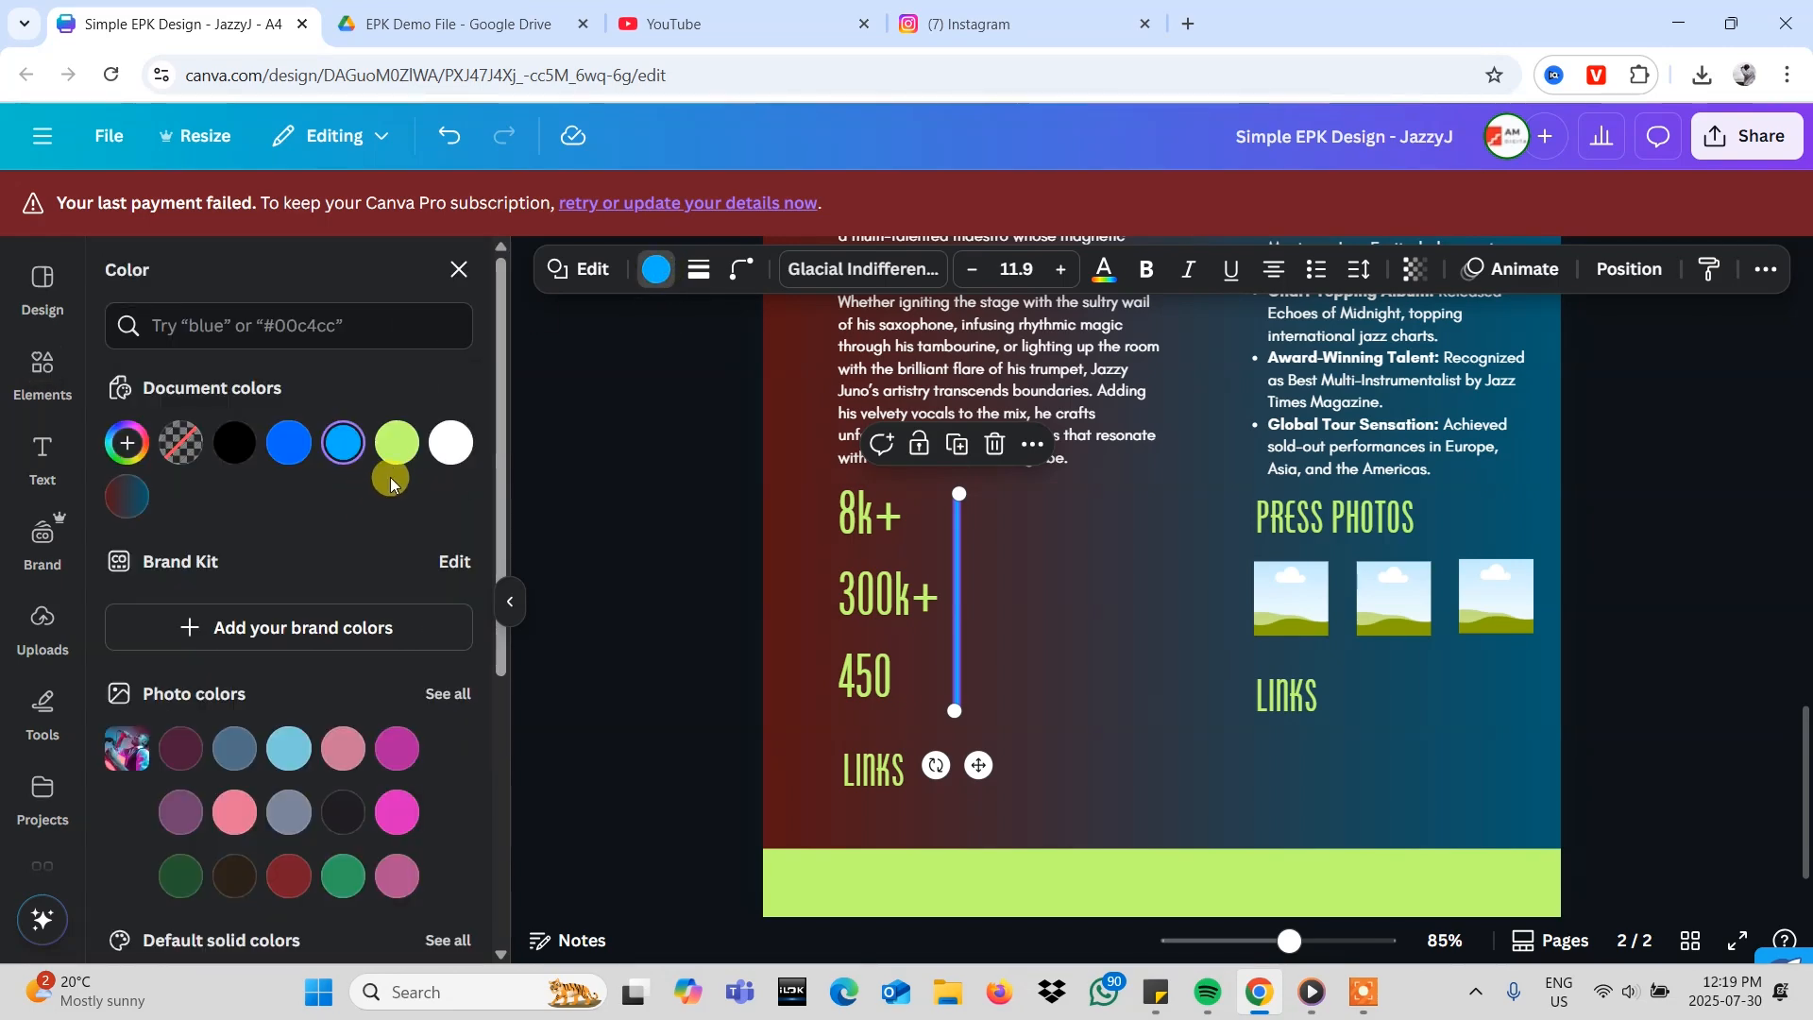
{"action": "left_click", "coordinate": [1090, 570]}
- Change the vertical bar beside the page 2 statistics to white from the document colors
{"action": "scroll", "coordinate": [1090, 569], "scroll_direction": "down", "scroll_amount": 5}
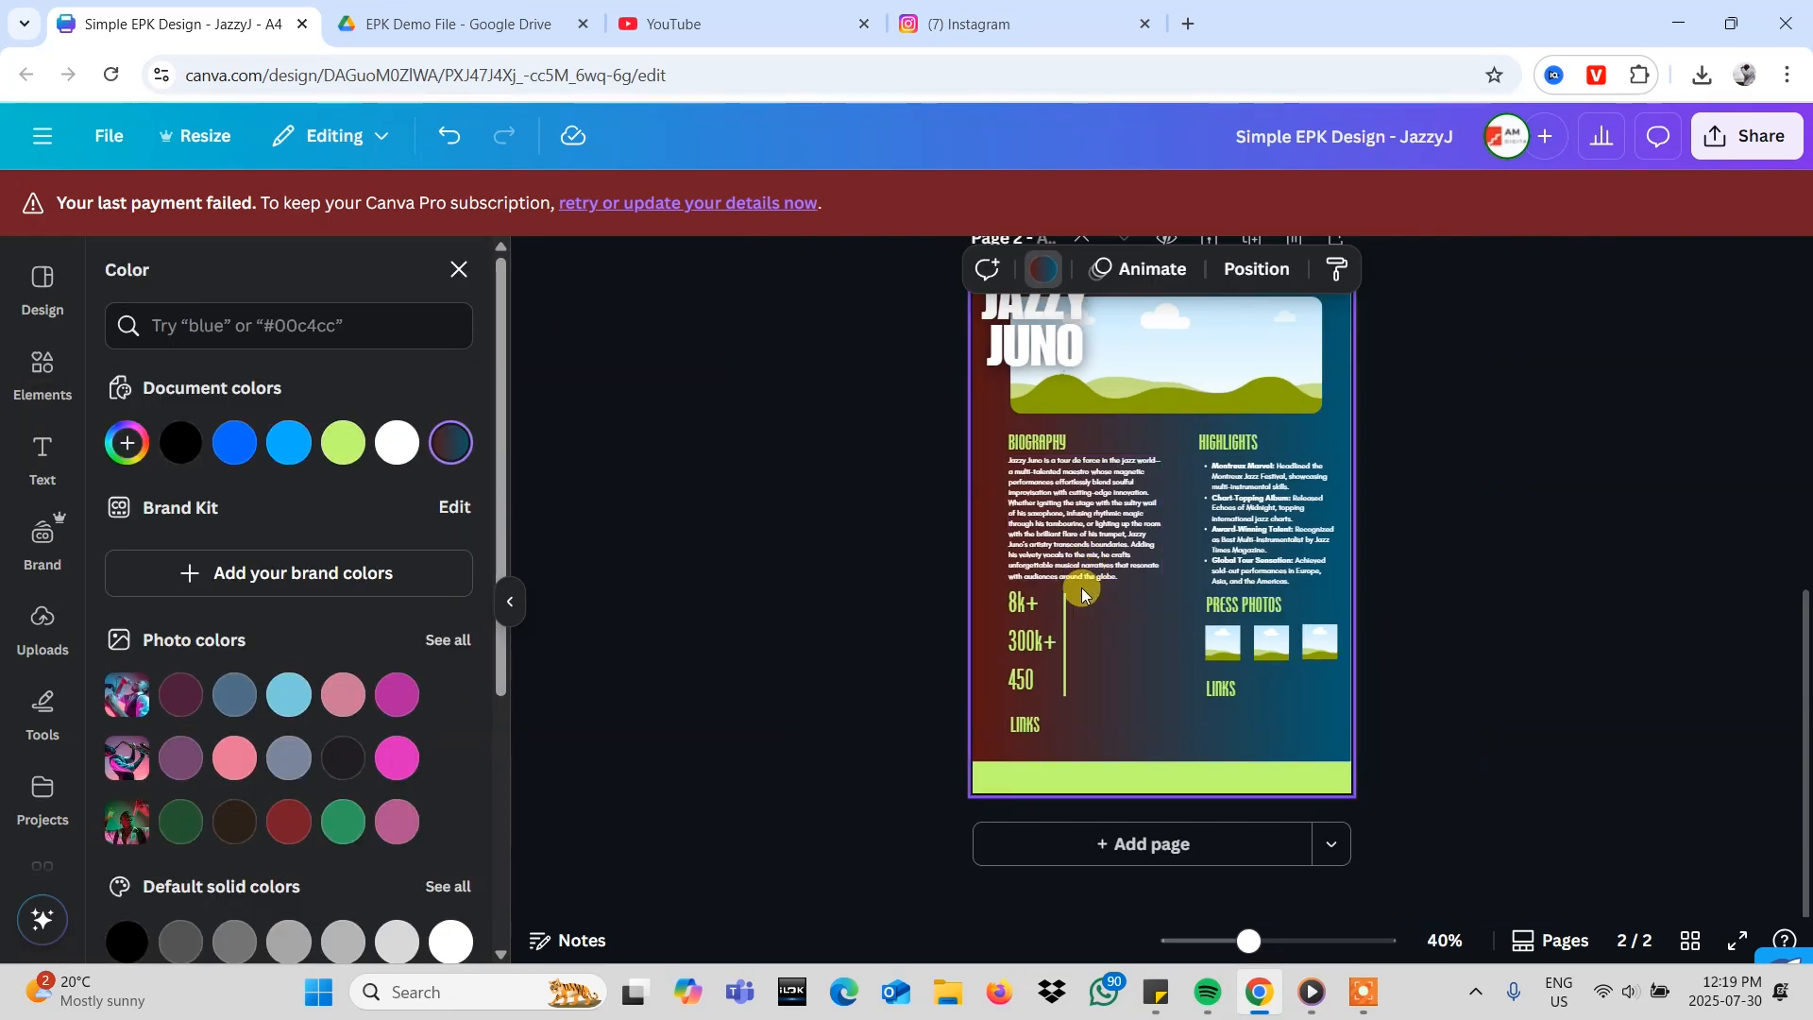
{"action": "scroll", "coordinate": [1086, 584], "scroll_direction": "up", "scroll_amount": 5}
{"action": "scroll", "coordinate": [1096, 774], "scroll_direction": "down", "scroll_amount": 5}
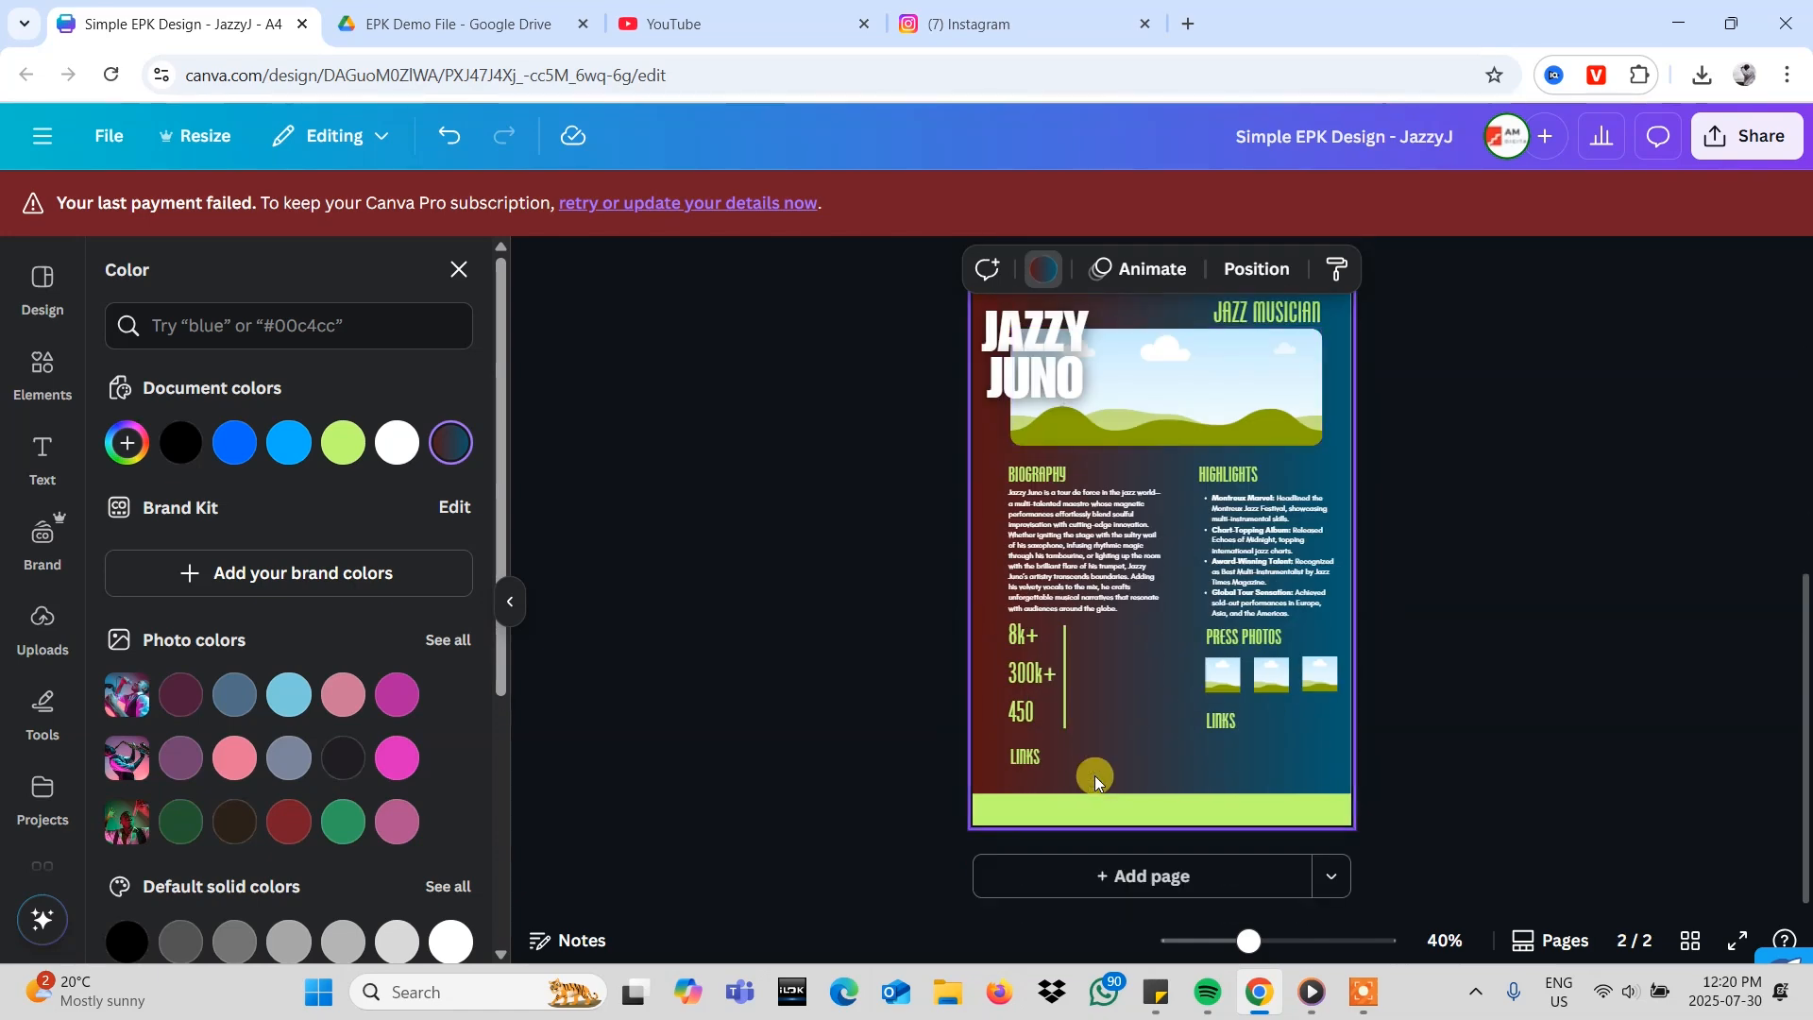
{"action": "scroll", "coordinate": [1095, 774], "scroll_direction": "up", "scroll_amount": 5}
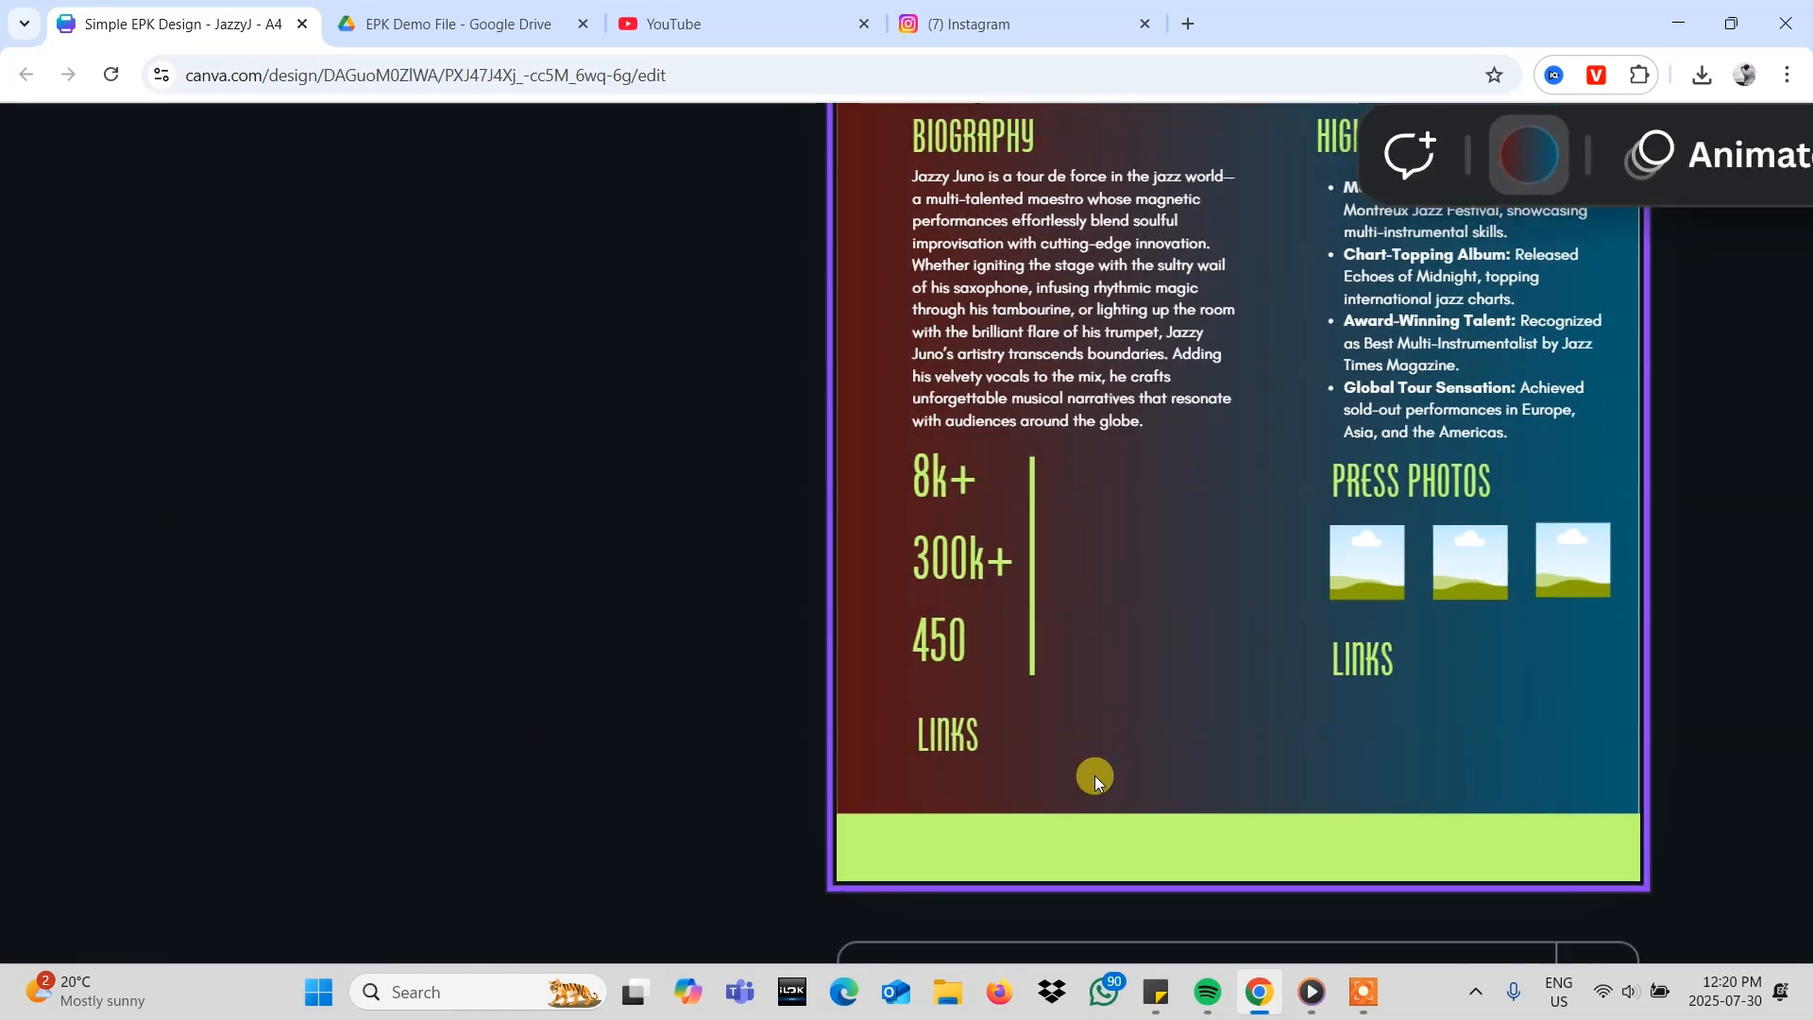
{"action": "left_click", "coordinate": [1031, 570]}
{"action": "scroll", "coordinate": [1274, 461], "scroll_direction": "down", "scroll_amount": 6}
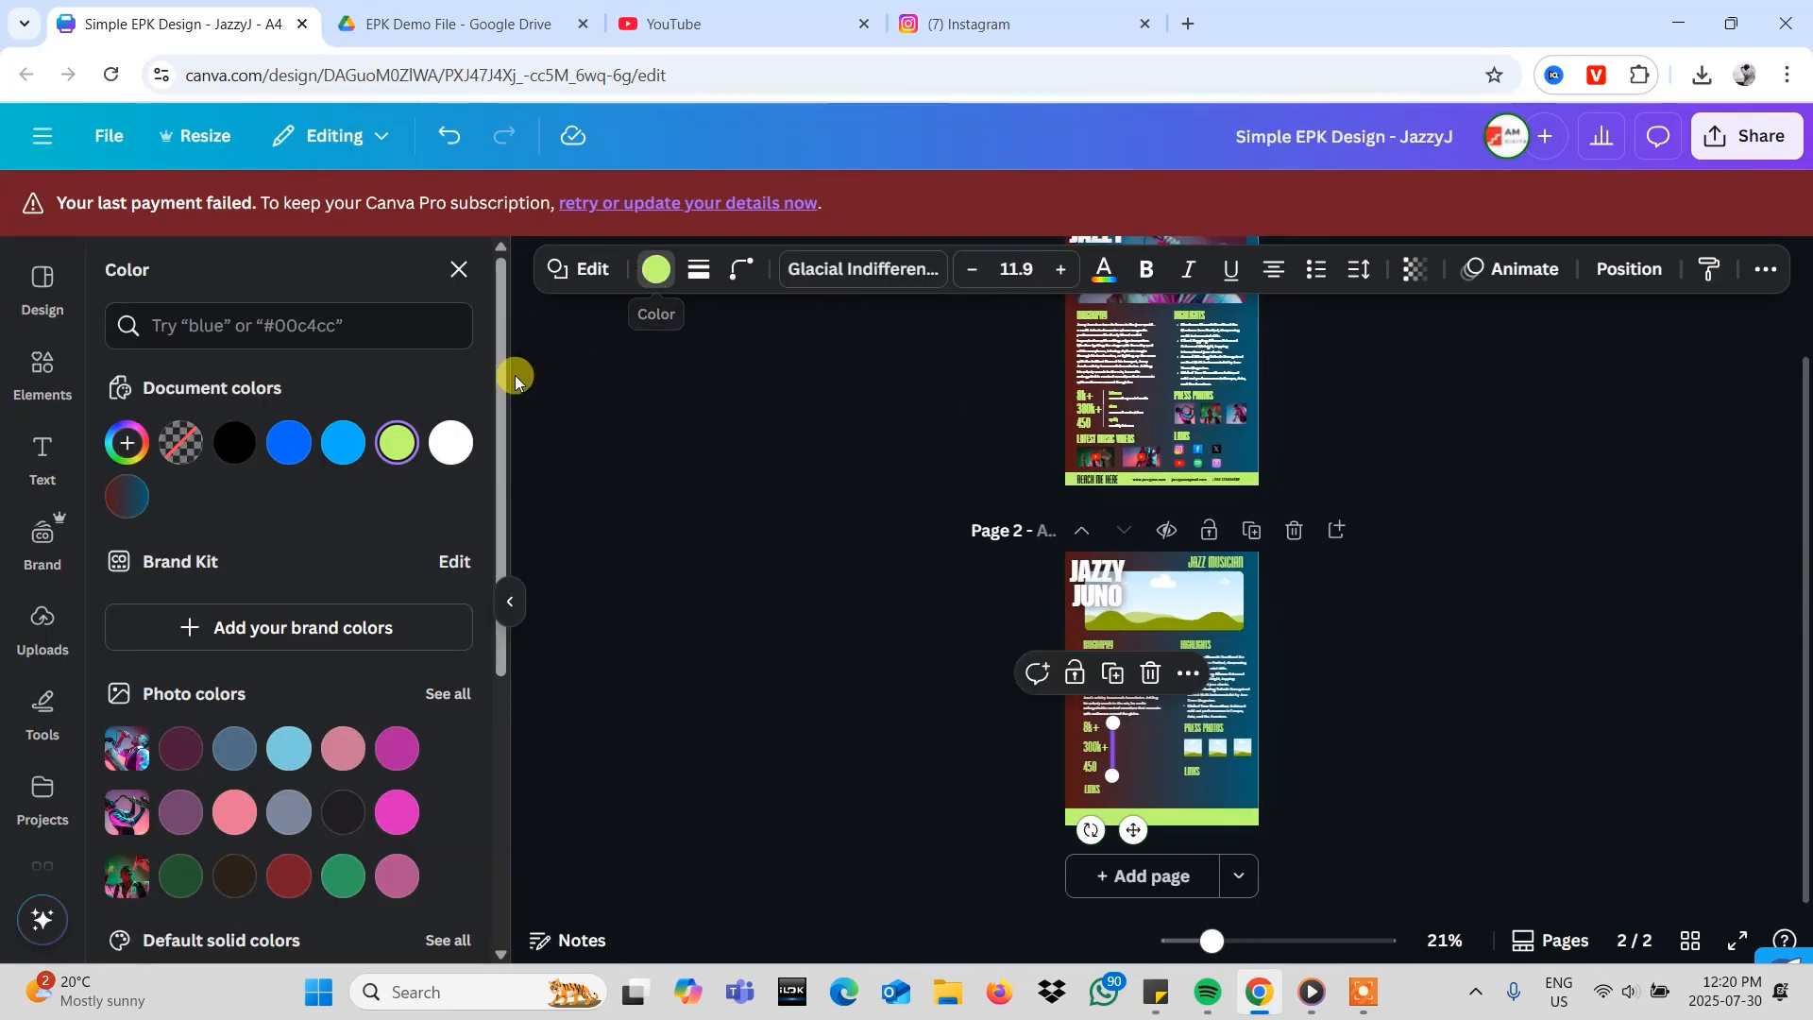
{"action": "left_click", "coordinate": [443, 445]}
{"action": "scroll", "coordinate": [1161, 760], "scroll_direction": "up", "scroll_amount": 5}
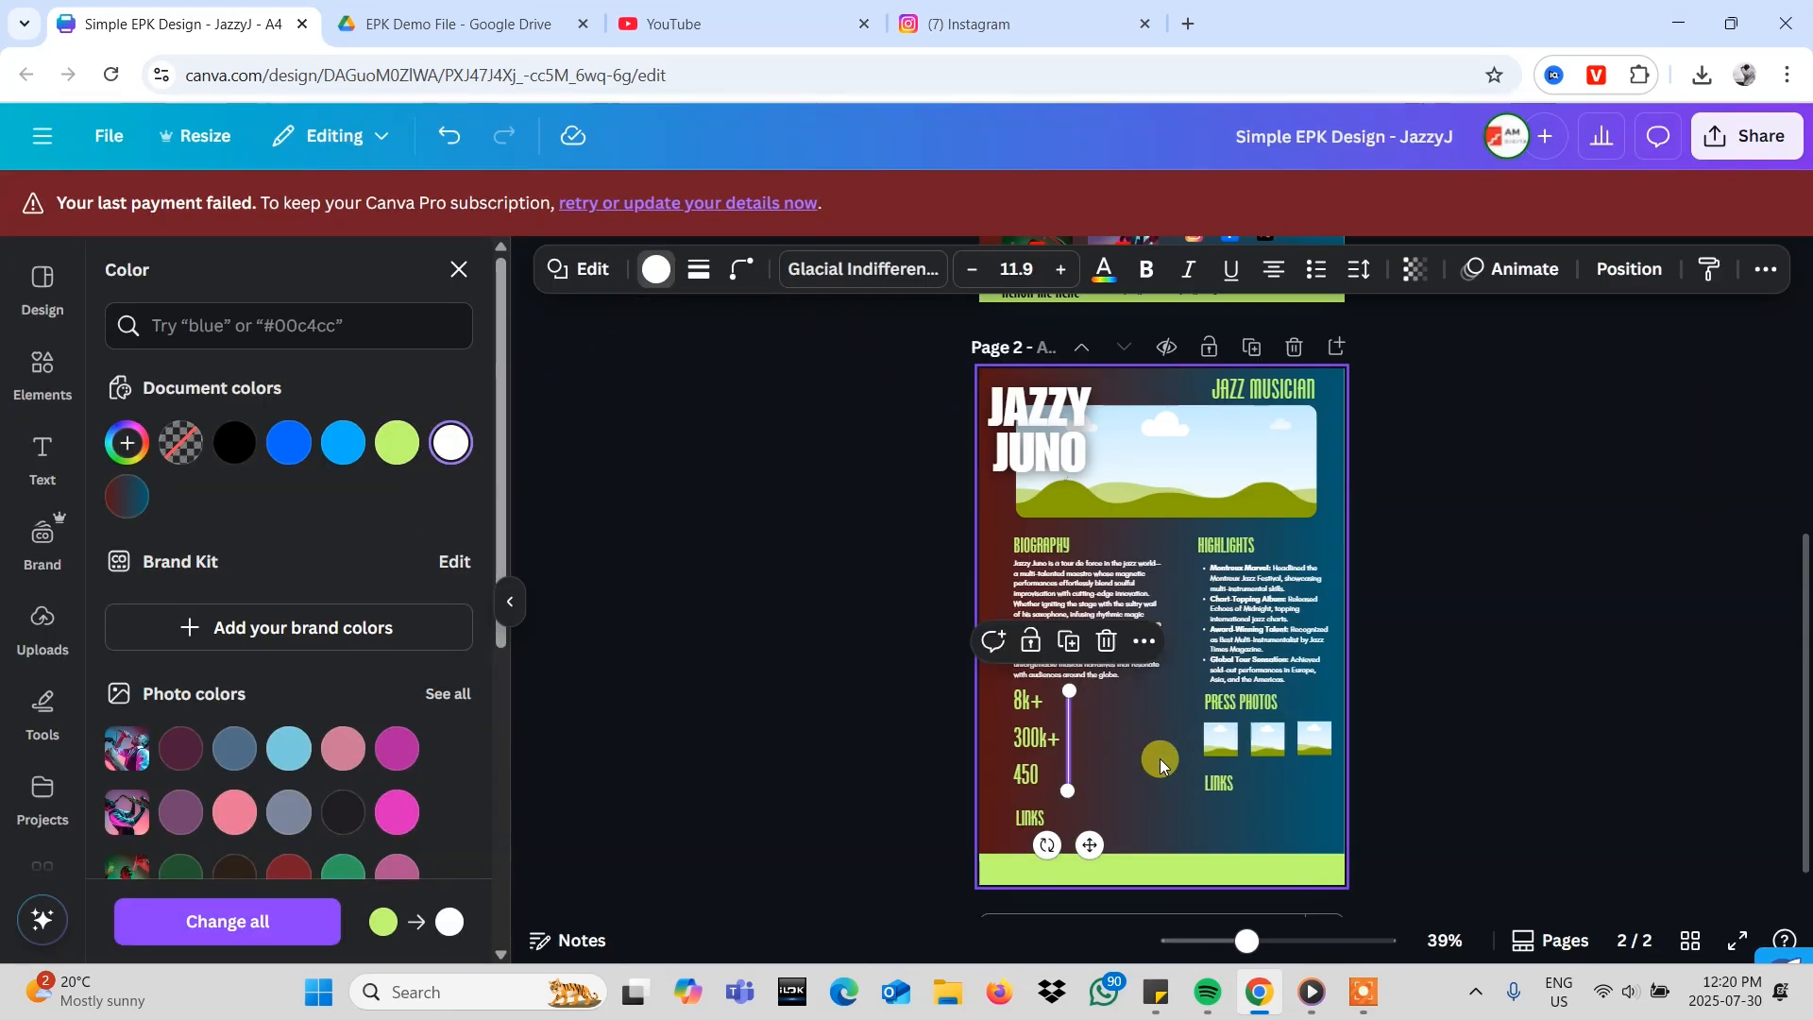
{"action": "left_click", "coordinate": [1162, 760]}
- Examine the statistics captions, biography and highlights on page 1 and compare them with the page 2 layout
{"action": "scroll", "coordinate": [1162, 760], "scroll_direction": "up", "scroll_amount": 4}
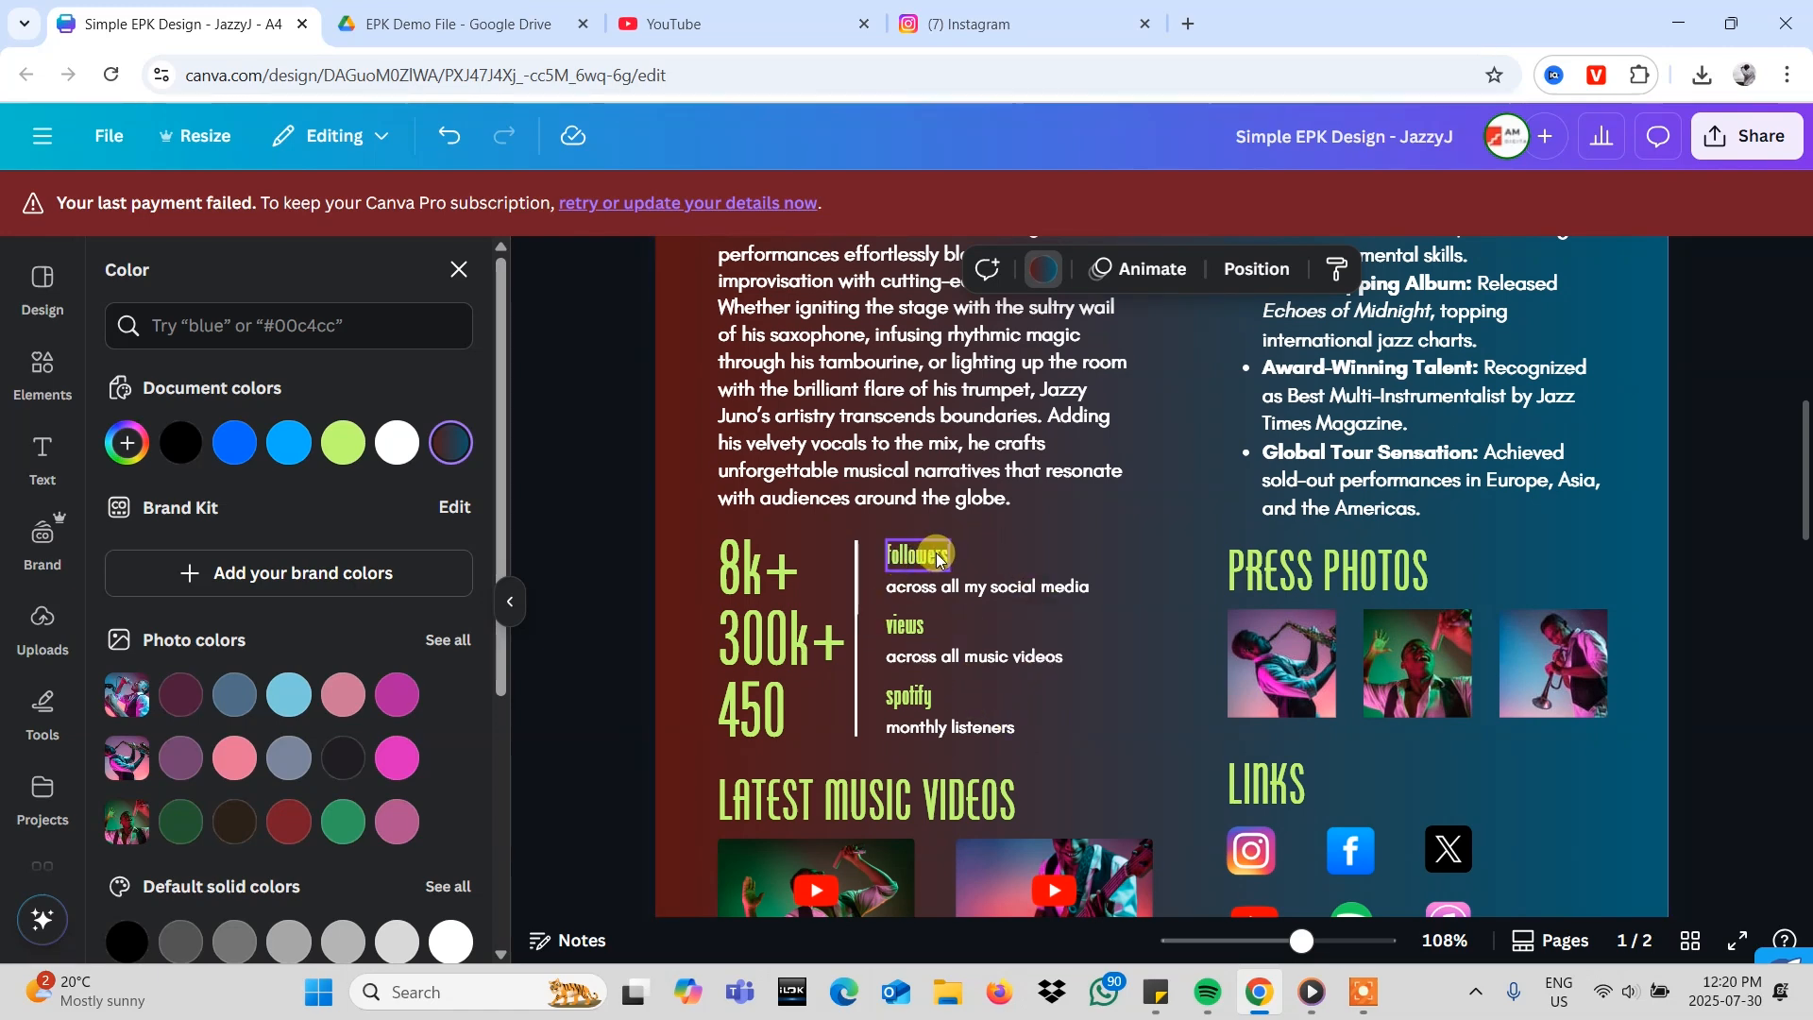
{"action": "scroll", "coordinate": [931, 457], "scroll_direction": "up", "scroll_amount": 3}
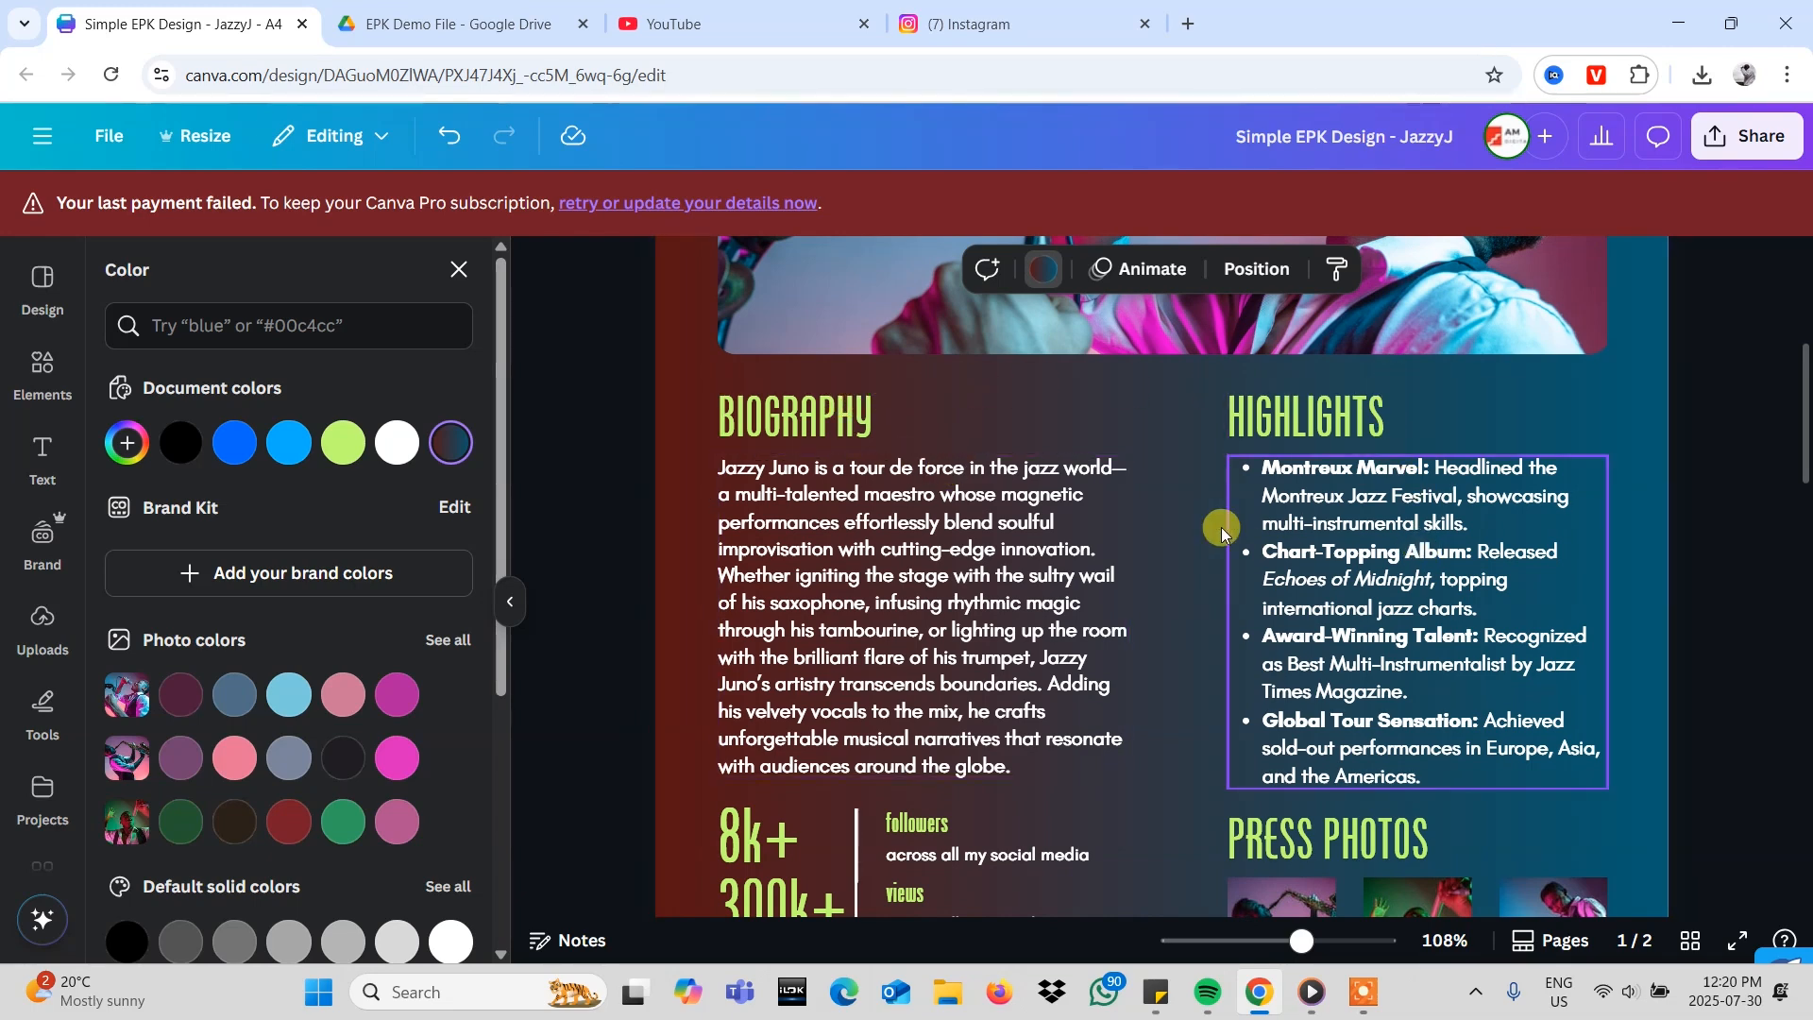
{"action": "scroll", "coordinate": [1277, 720], "scroll_direction": "down", "scroll_amount": 1}
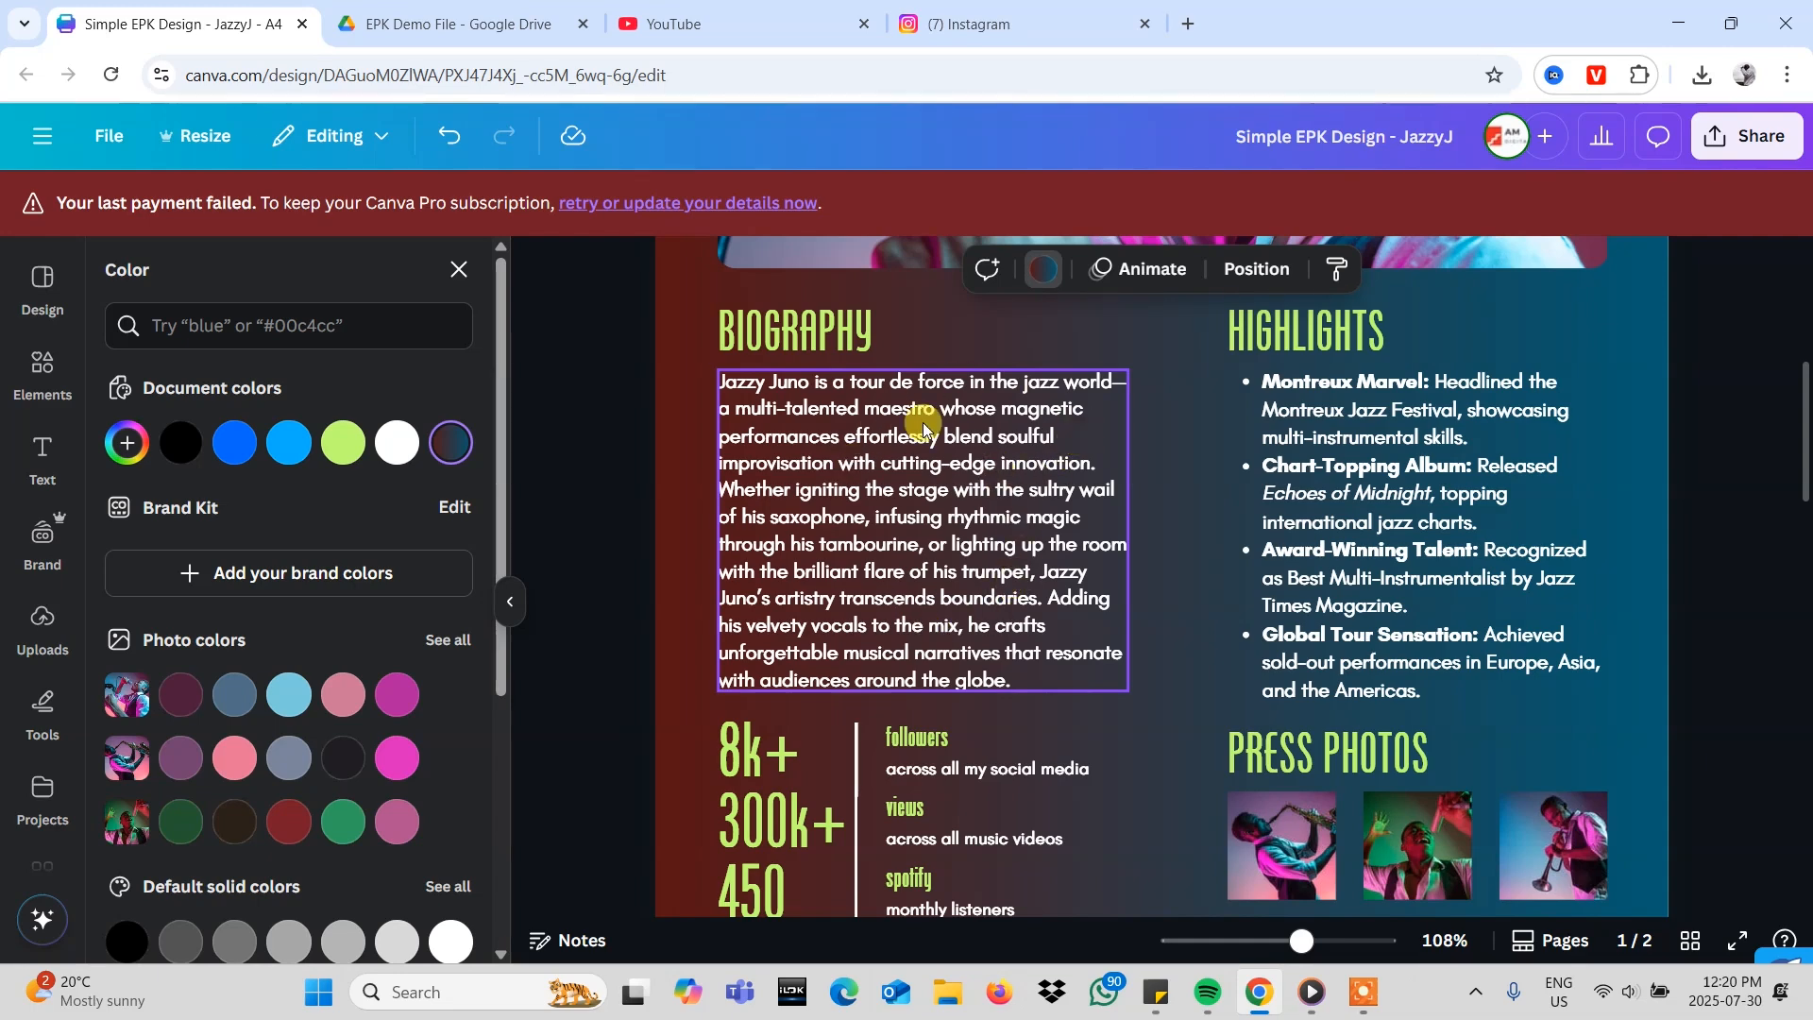
{"action": "scroll", "coordinate": [935, 472], "scroll_direction": "down", "scroll_amount": 4}
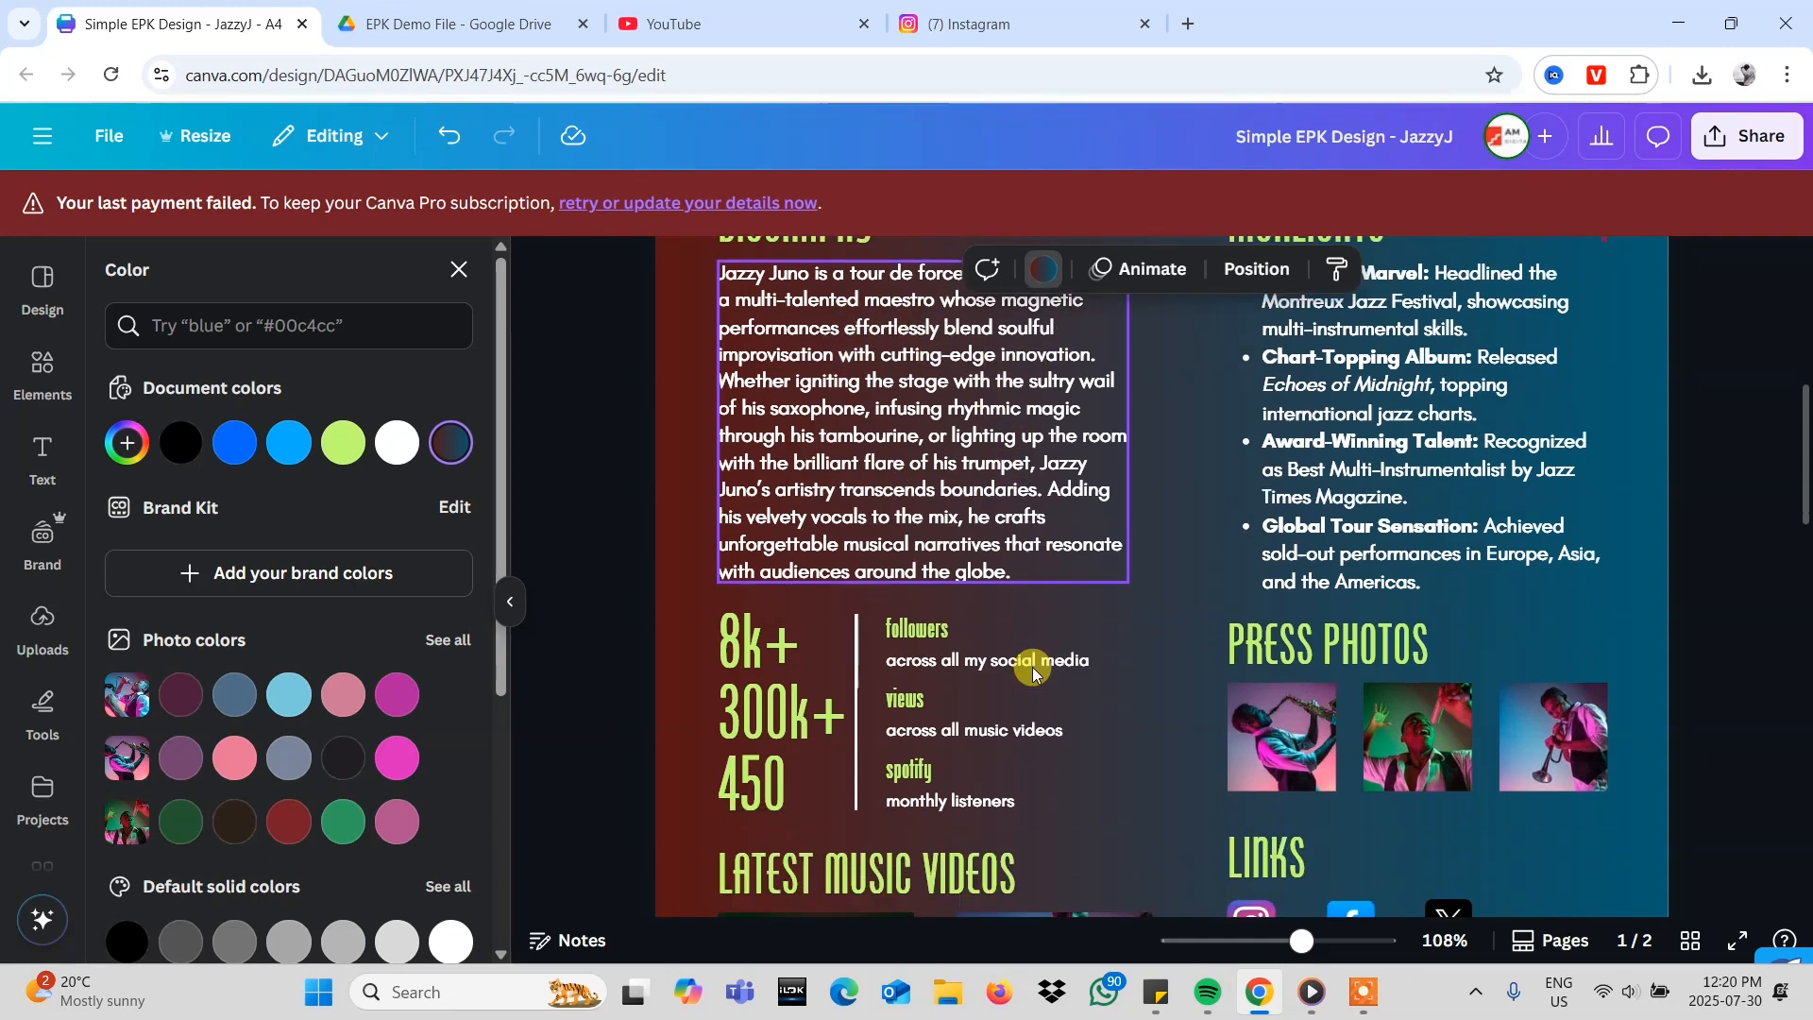
{"action": "scroll", "coordinate": [934, 620], "scroll_direction": "down", "scroll_amount": 15}
{"action": "scroll", "coordinate": [935, 623], "scroll_direction": "up", "scroll_amount": 20}
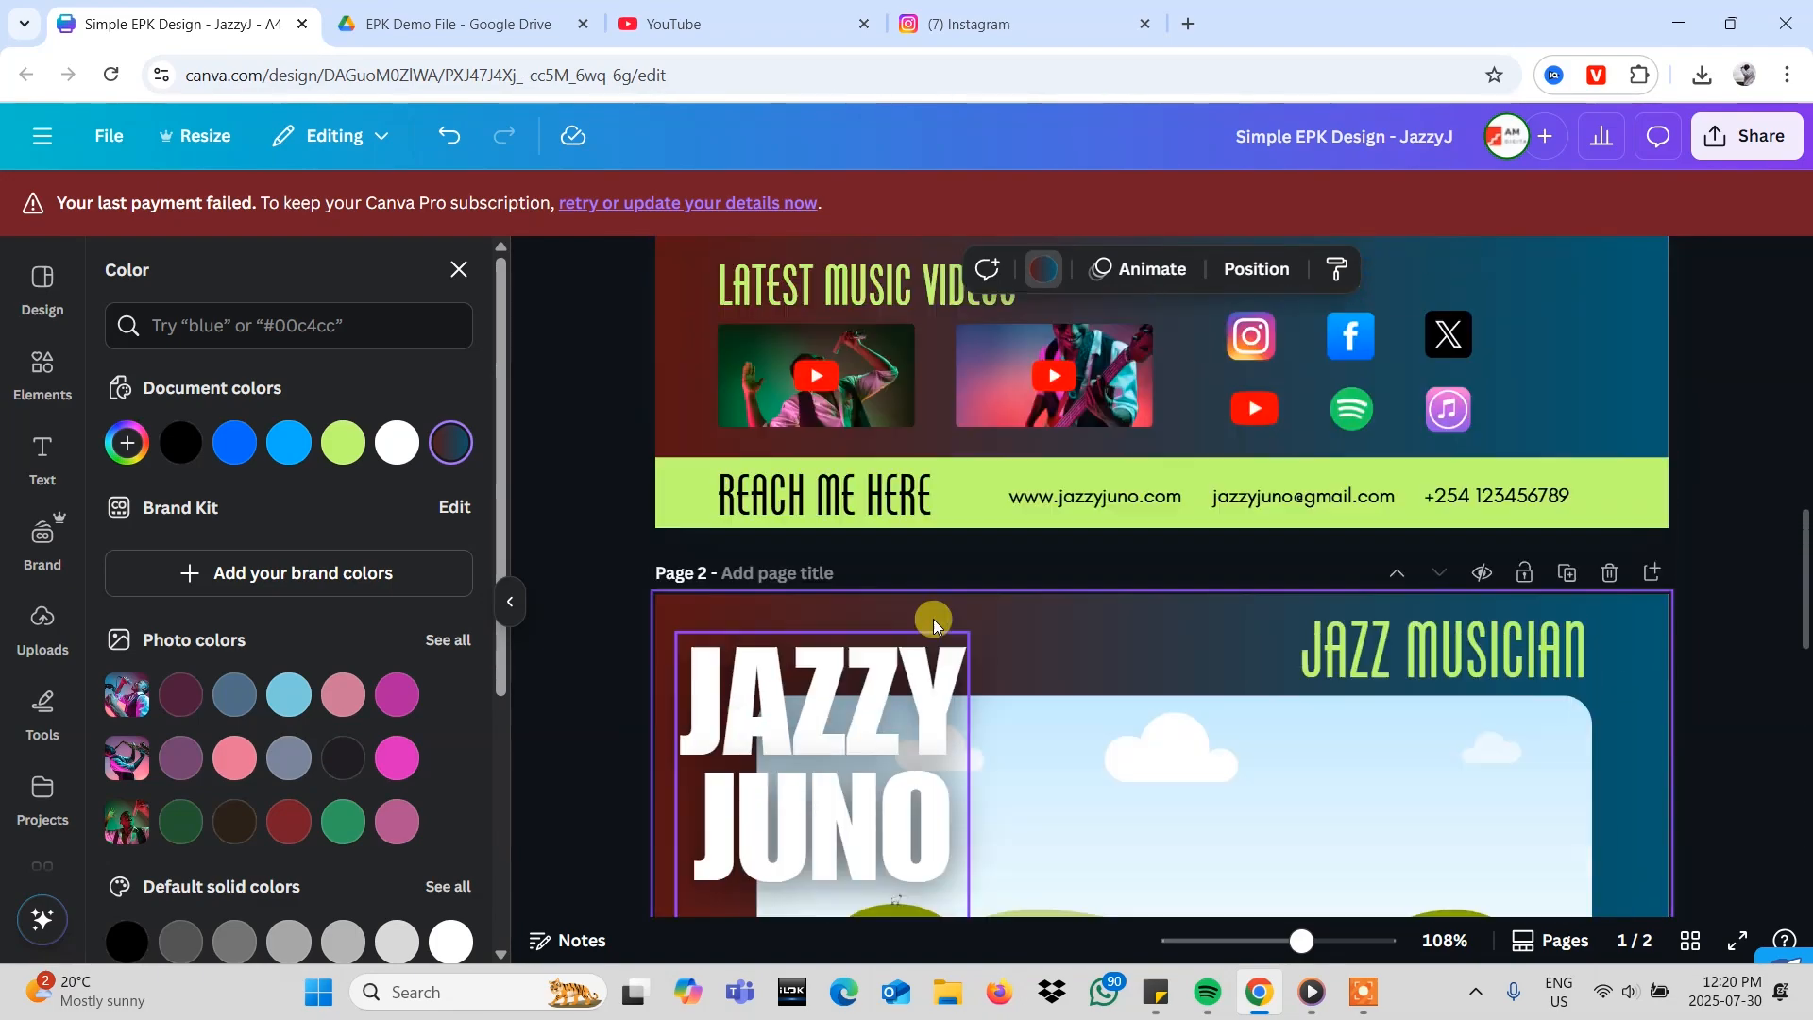
{"action": "scroll", "coordinate": [993, 672], "scroll_direction": "down", "scroll_amount": 17}
{"action": "scroll", "coordinate": [994, 672], "scroll_direction": "down", "scroll_amount": 4}
{"action": "scroll", "coordinate": [993, 673], "scroll_direction": "up", "scroll_amount": 6}
{"action": "left_click", "coordinate": [886, 512]}
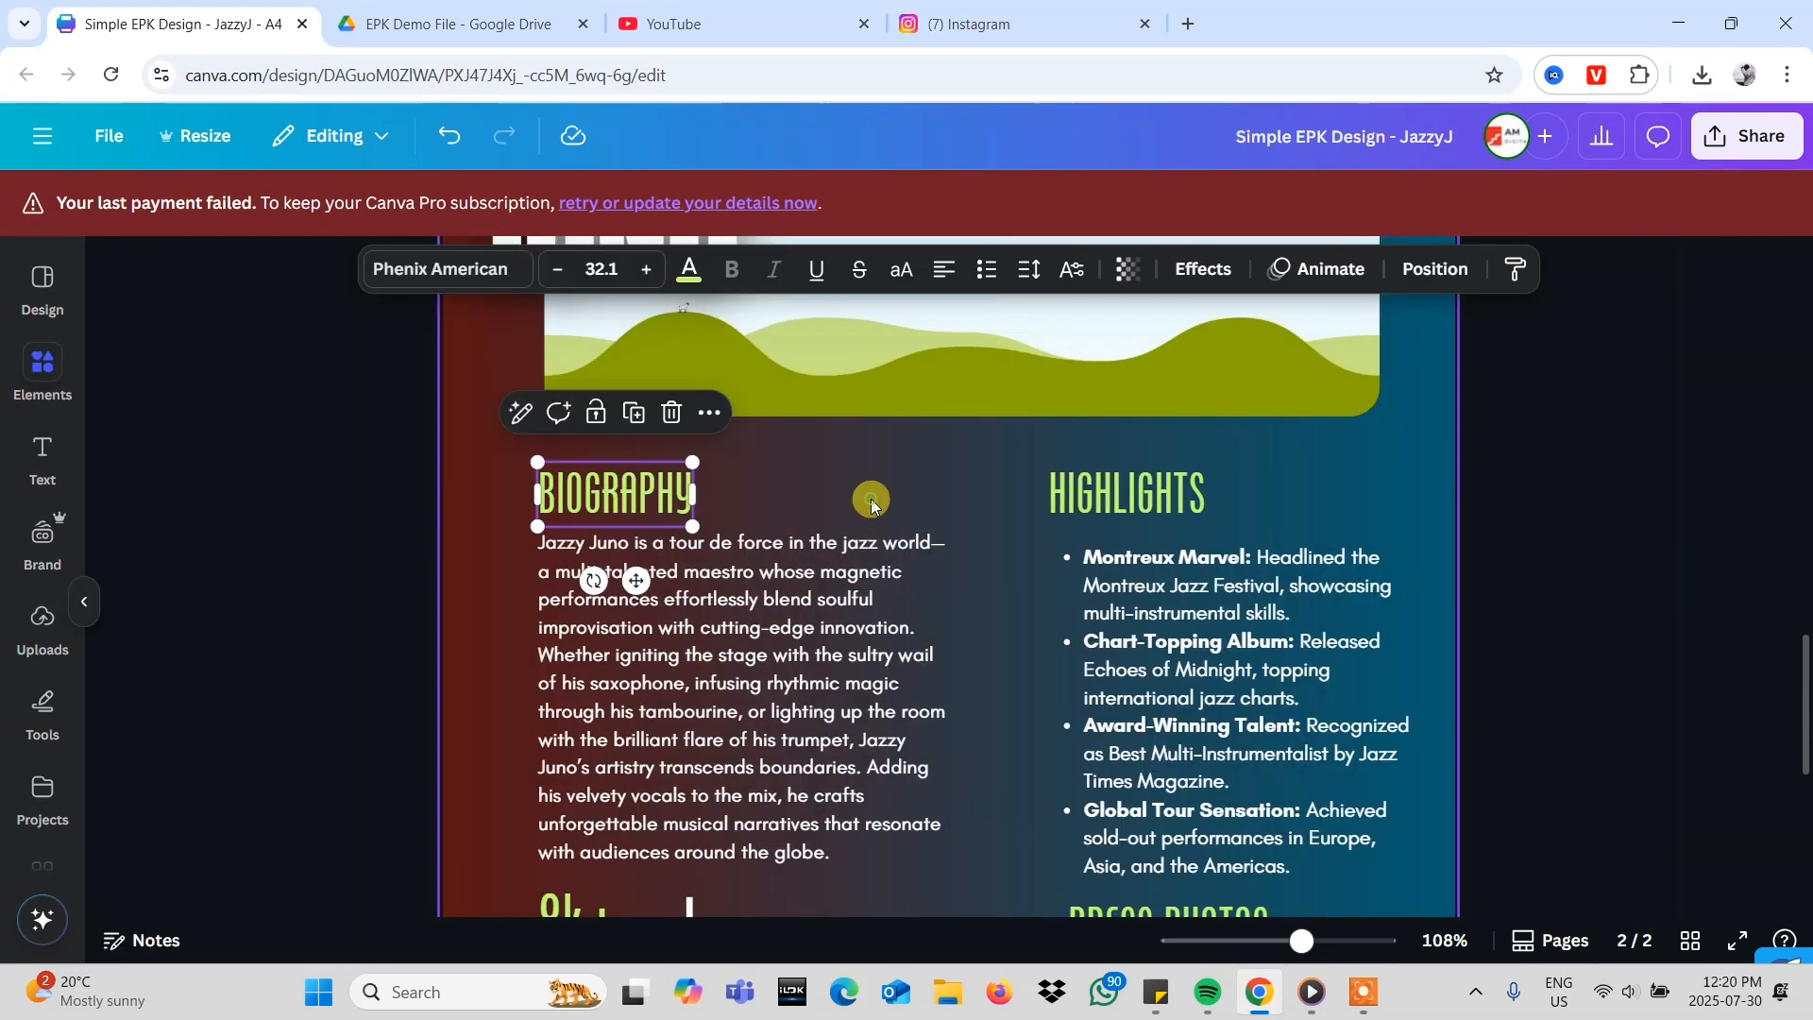
{"action": "scroll", "coordinate": [944, 515], "scroll_direction": "down", "scroll_amount": 2}
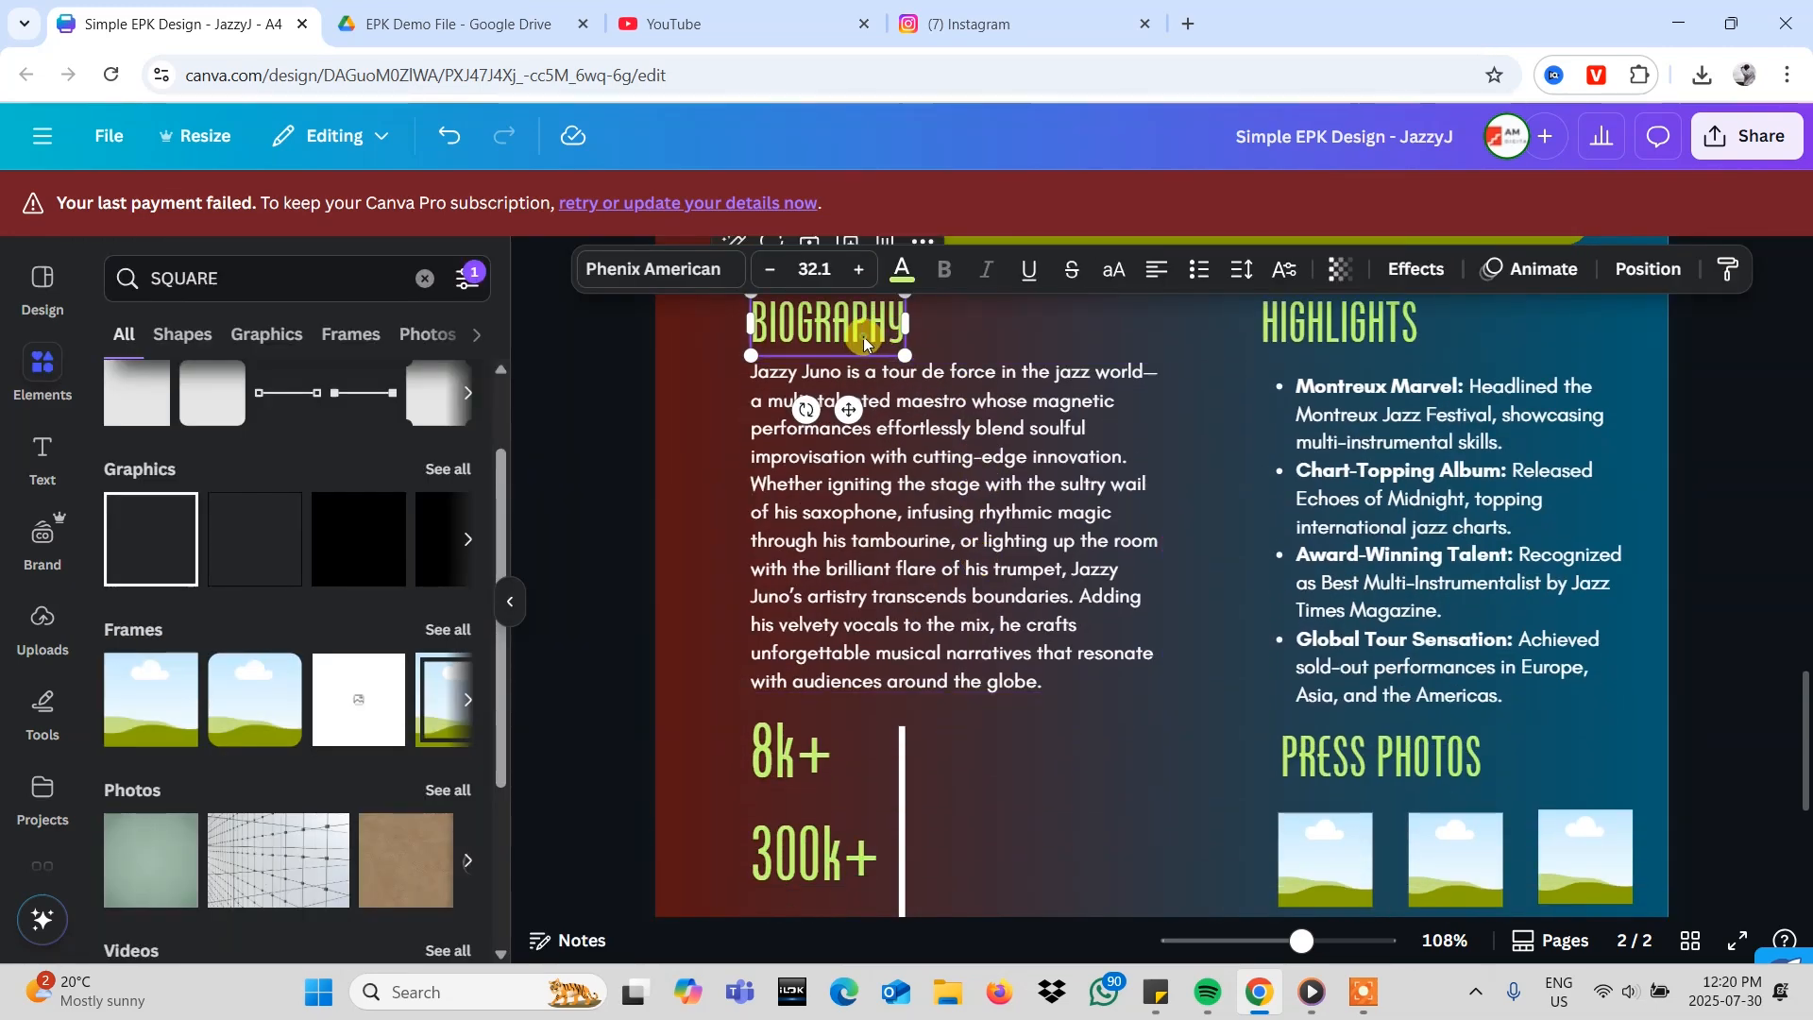
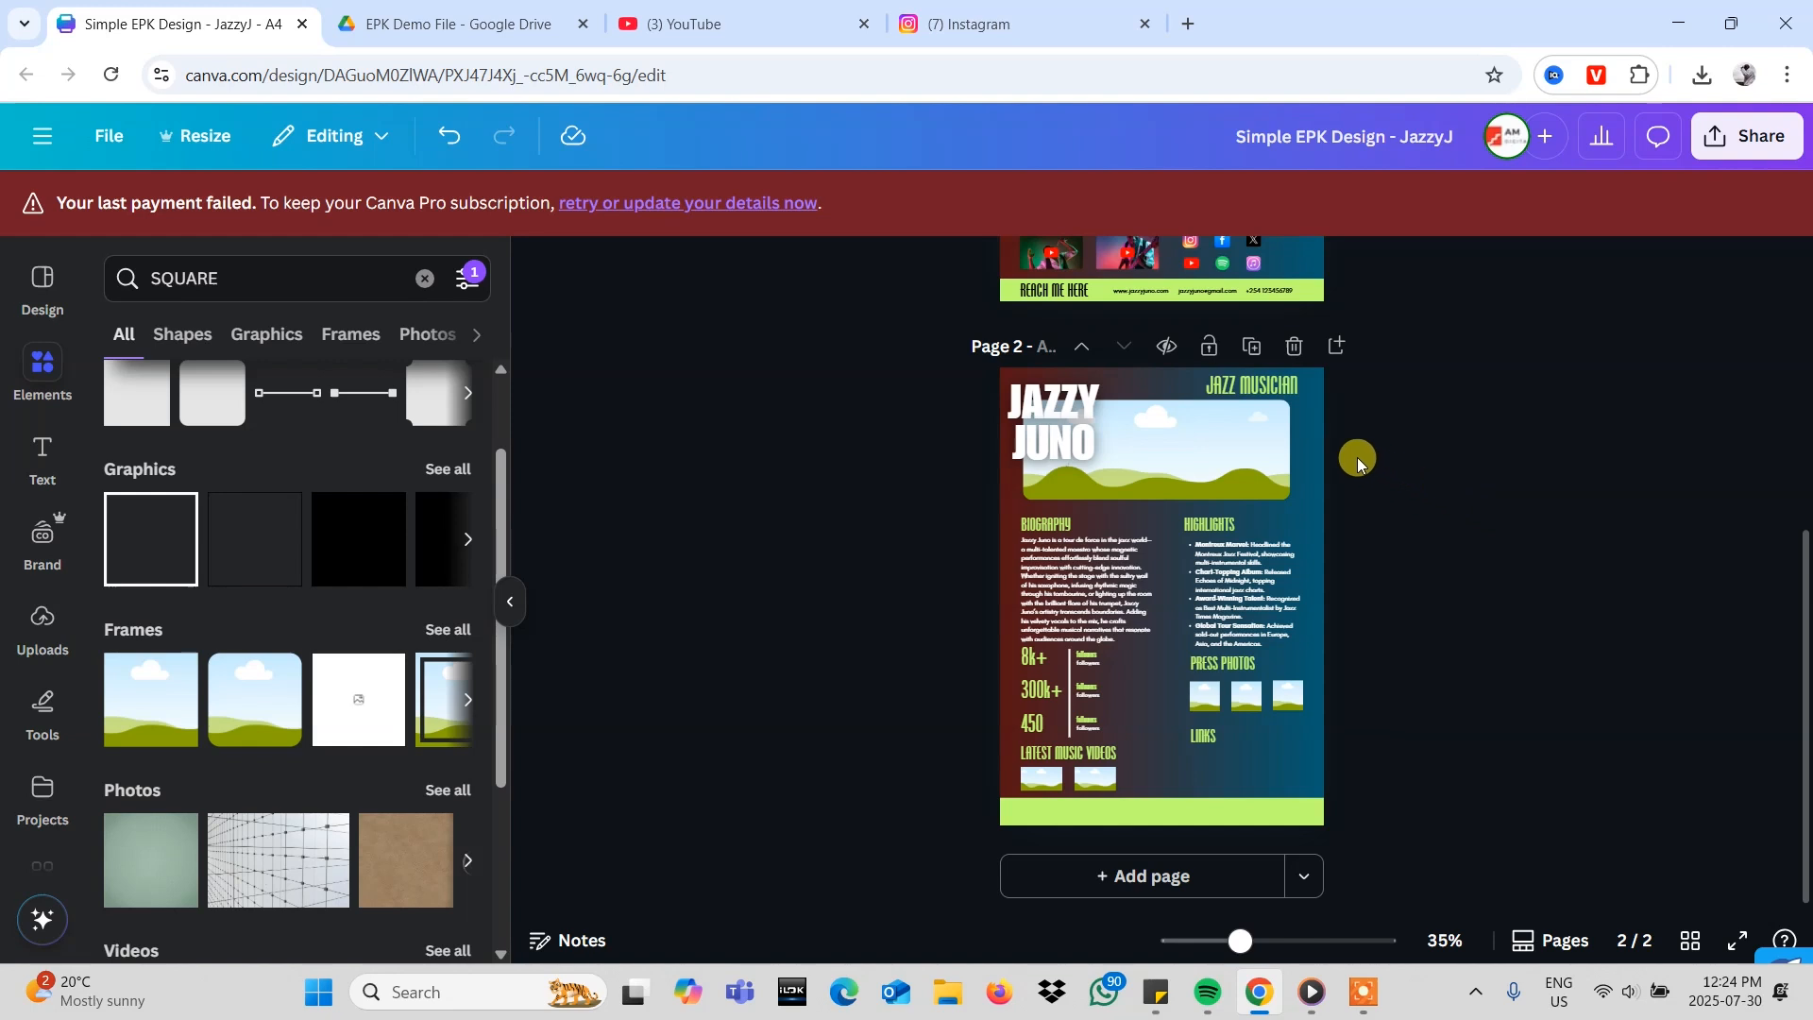
- Widen the large header image frame on page 2 slightly toward the page's right edge
{"action": "left_click", "coordinate": [1275, 451]}
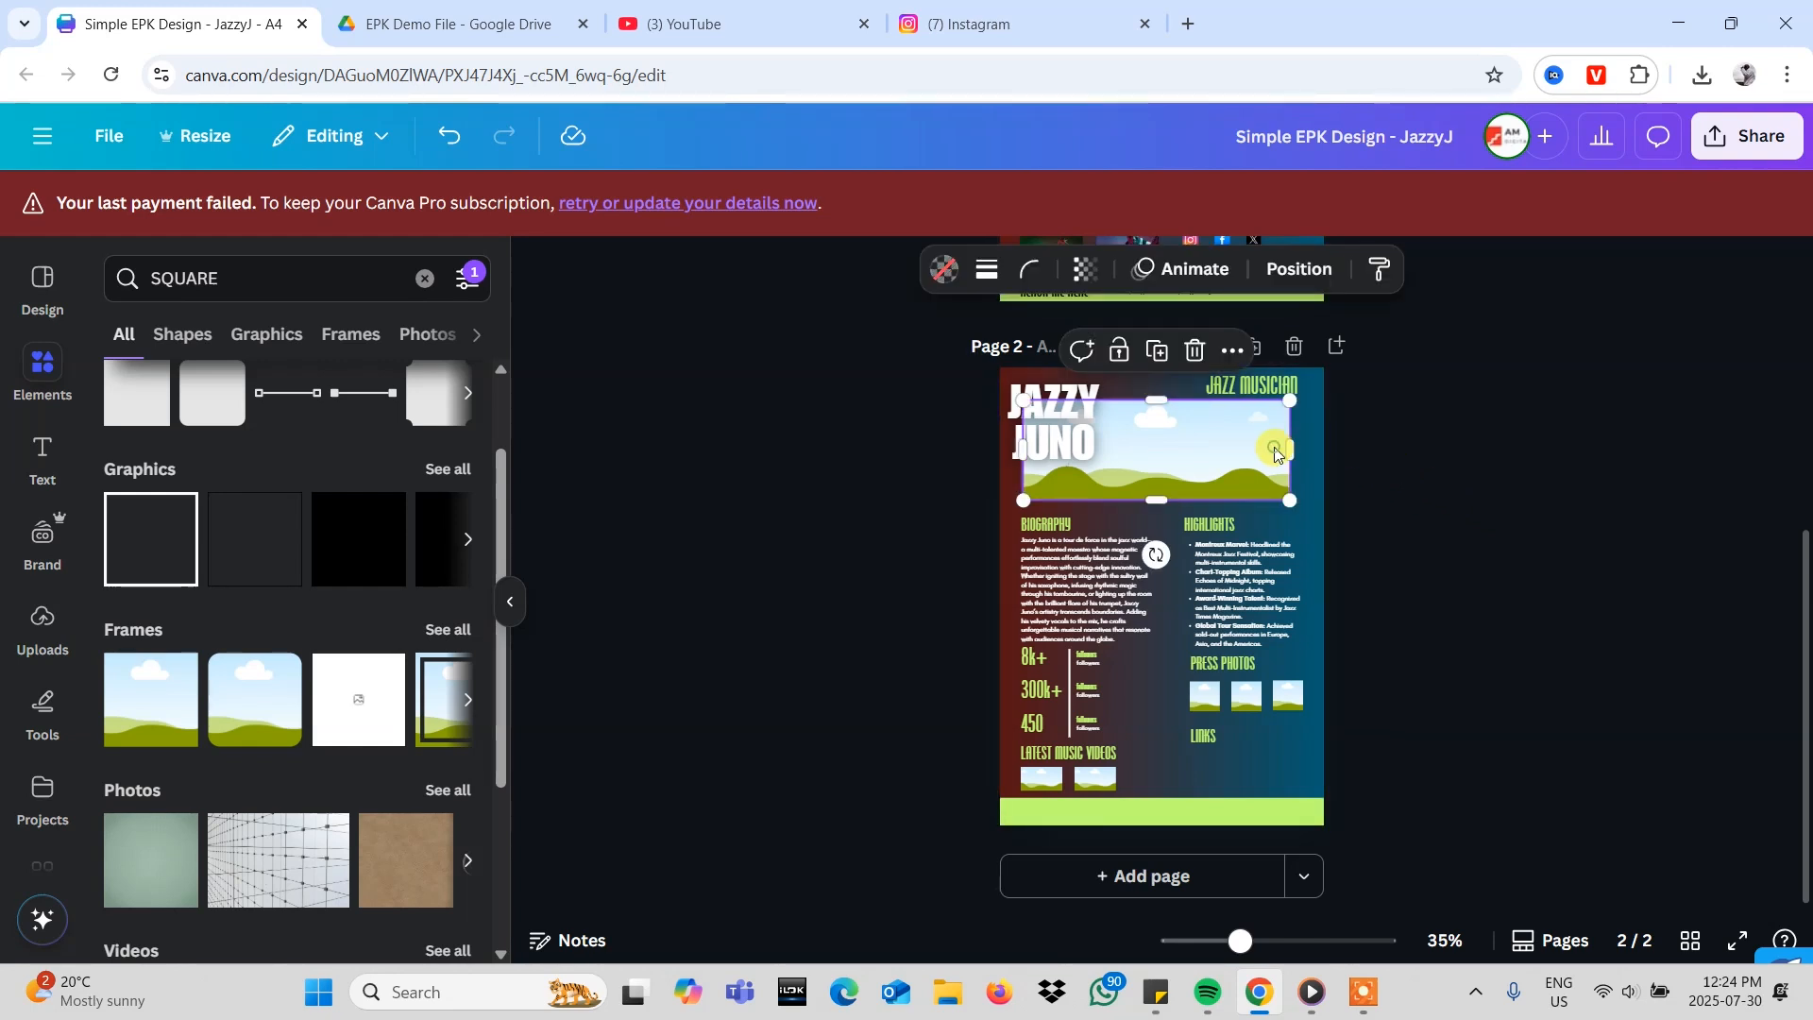
{"action": "left_click_drag", "start_coordinate": [1291, 446], "coordinate": [1303, 442]}
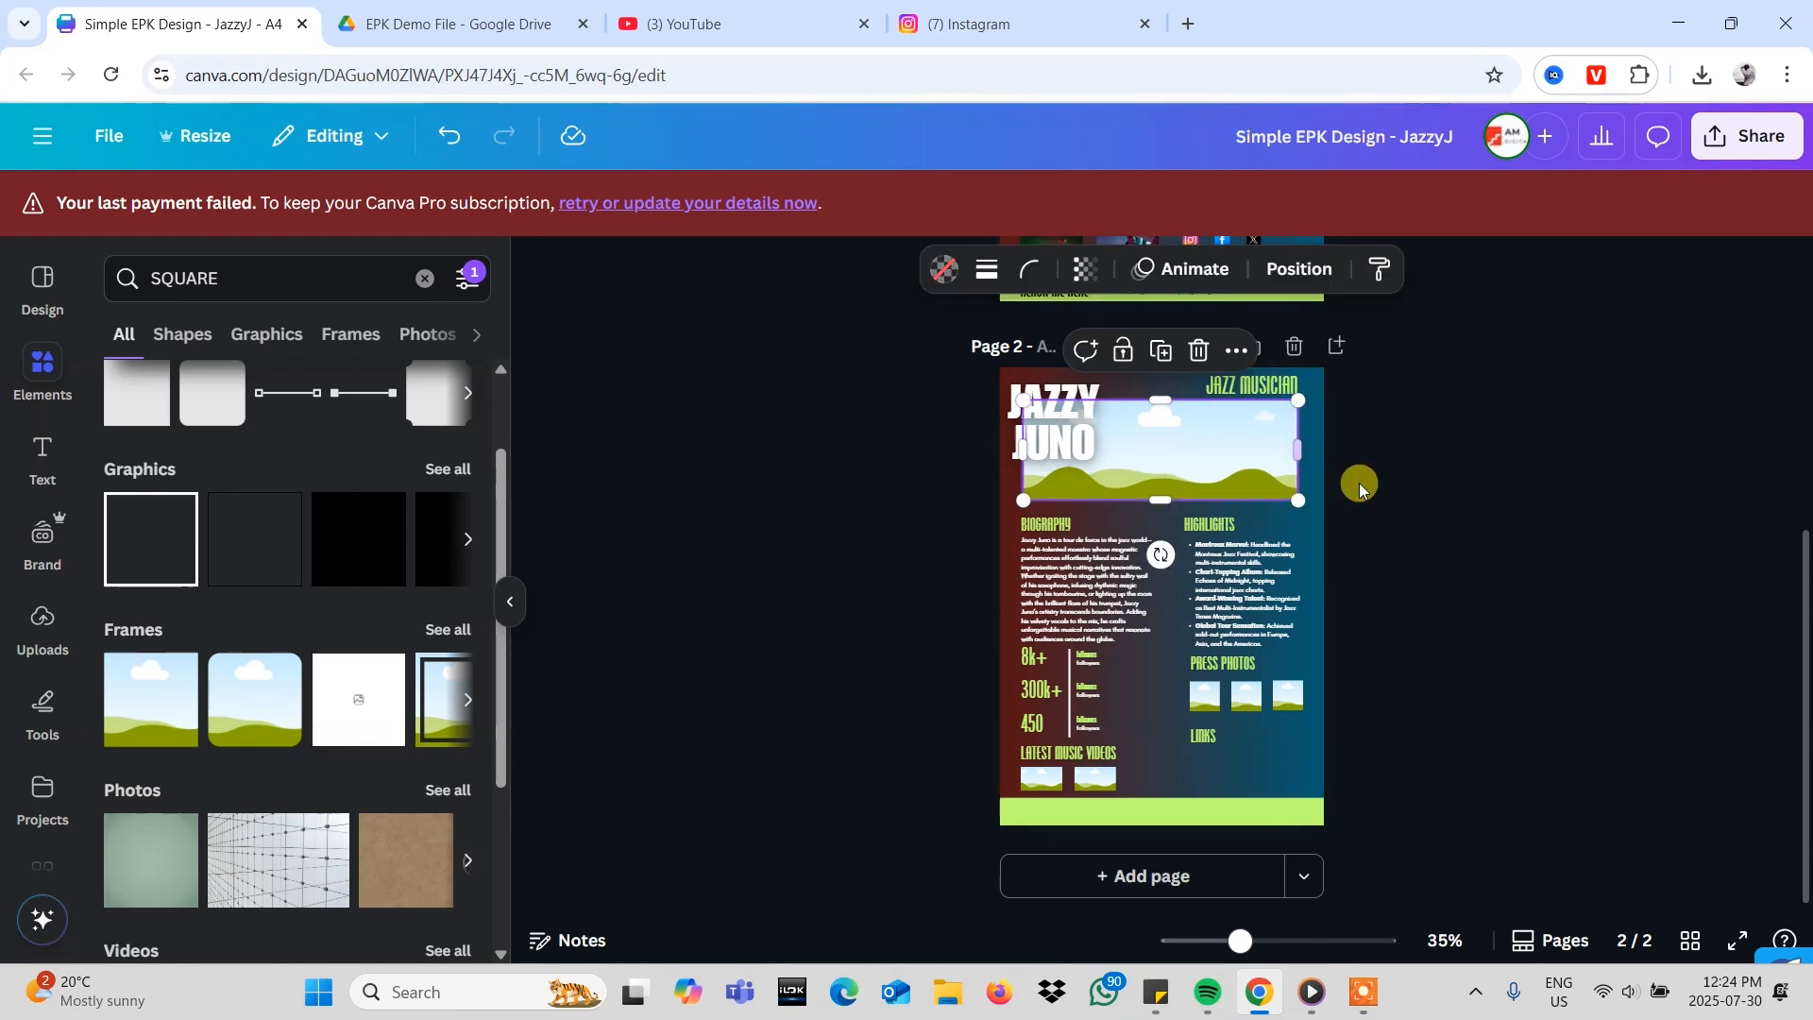
{"action": "left_click", "coordinate": [1534, 639]}
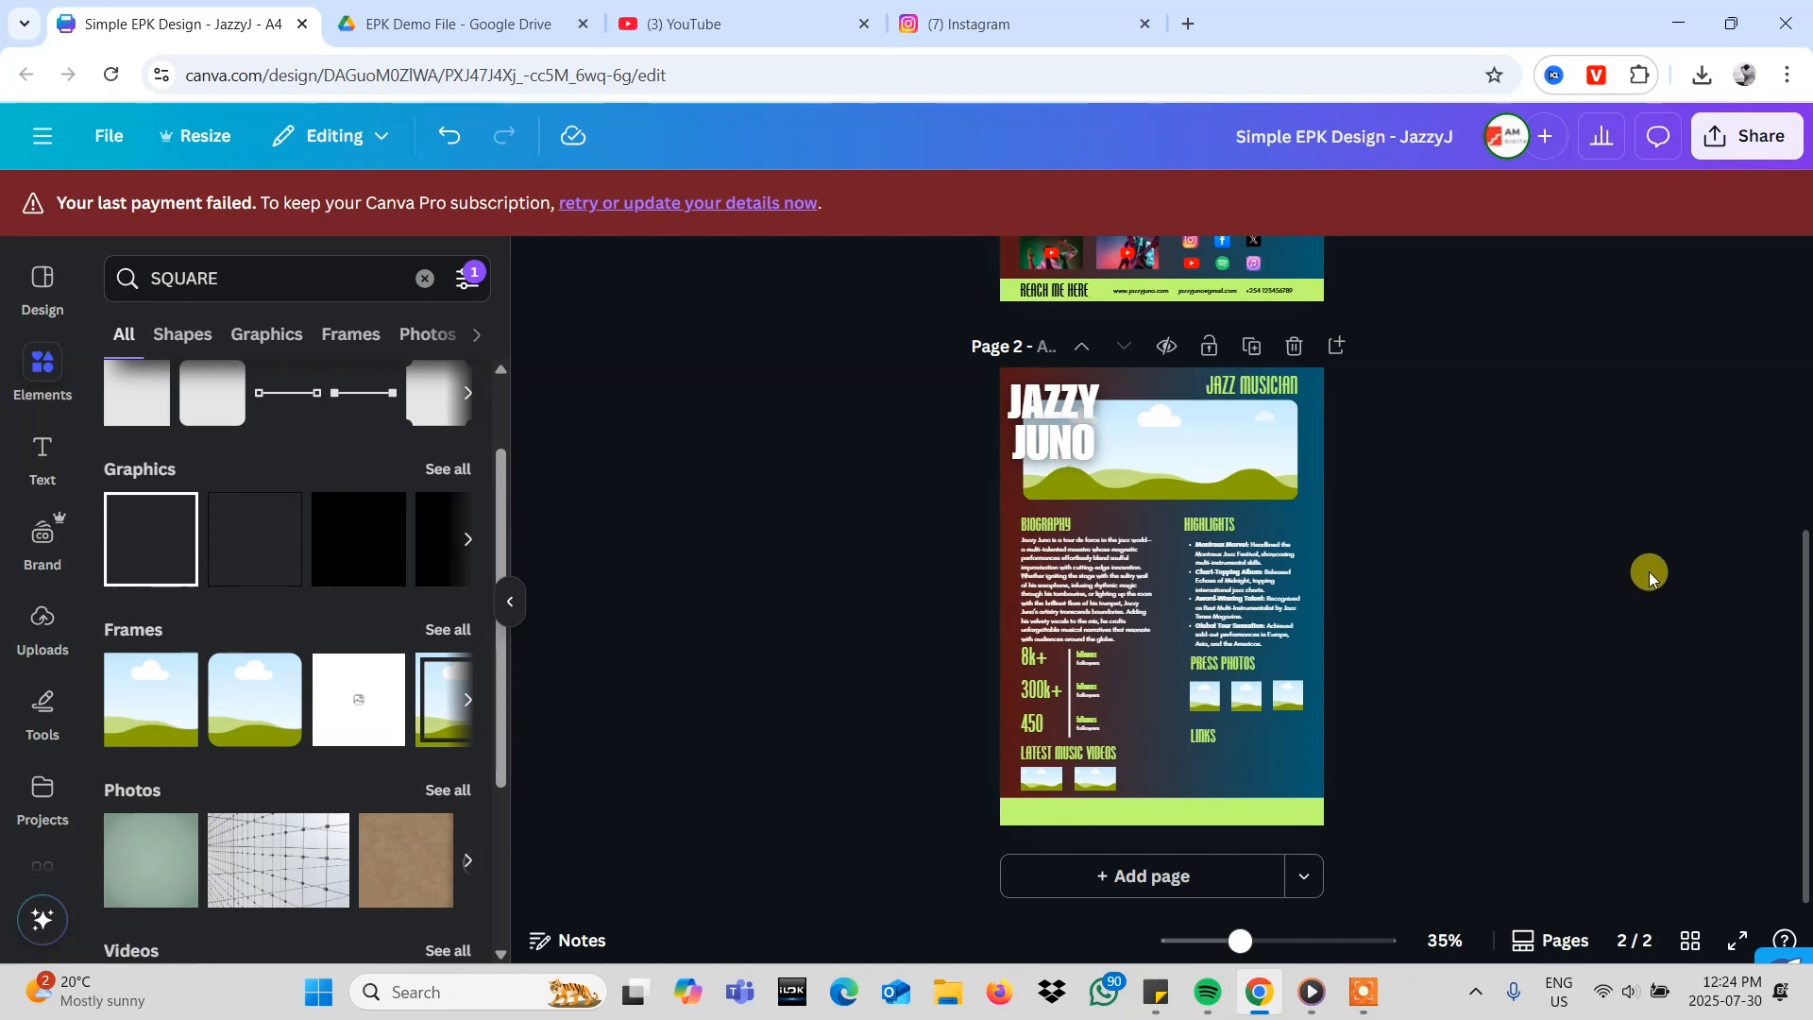
- Compare page 1's overall layout and its social icons under Links with the matching area on page 2
{"action": "scroll", "coordinate": [1690, 565], "scroll_direction": "up", "scroll_amount": 5}
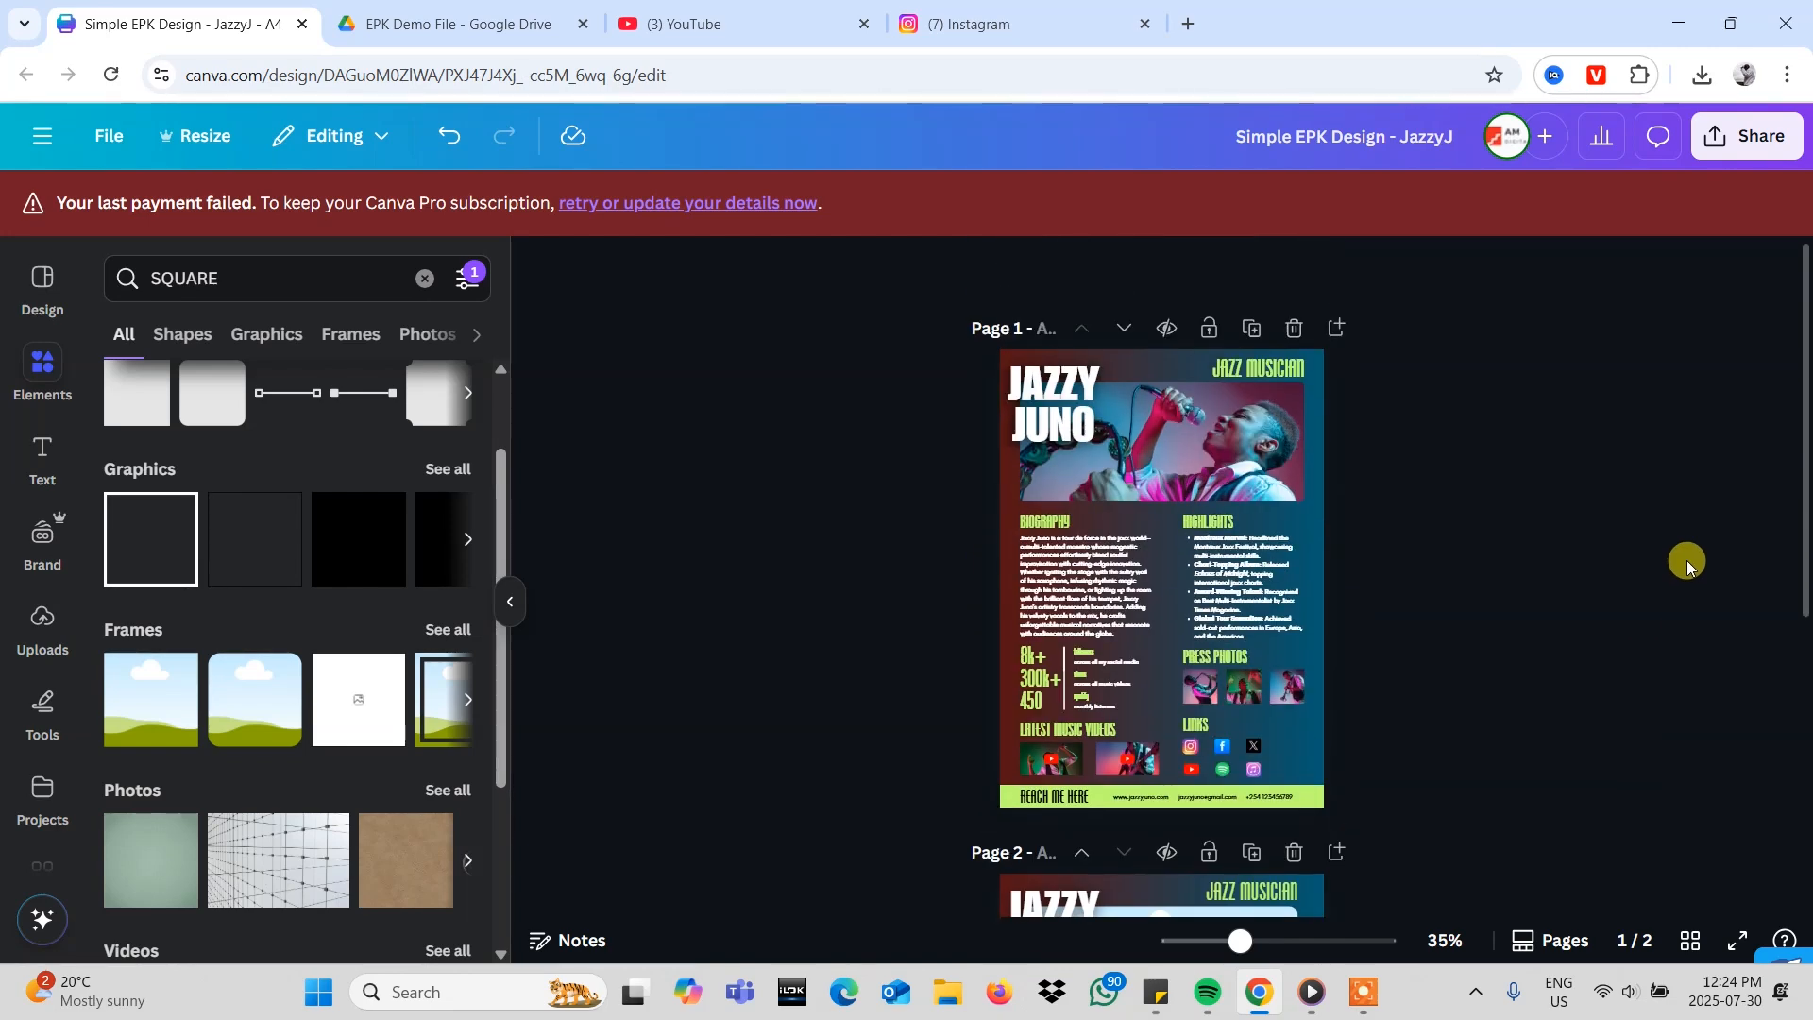
{"action": "scroll", "coordinate": [1543, 583], "scroll_direction": "down", "scroll_amount": 5}
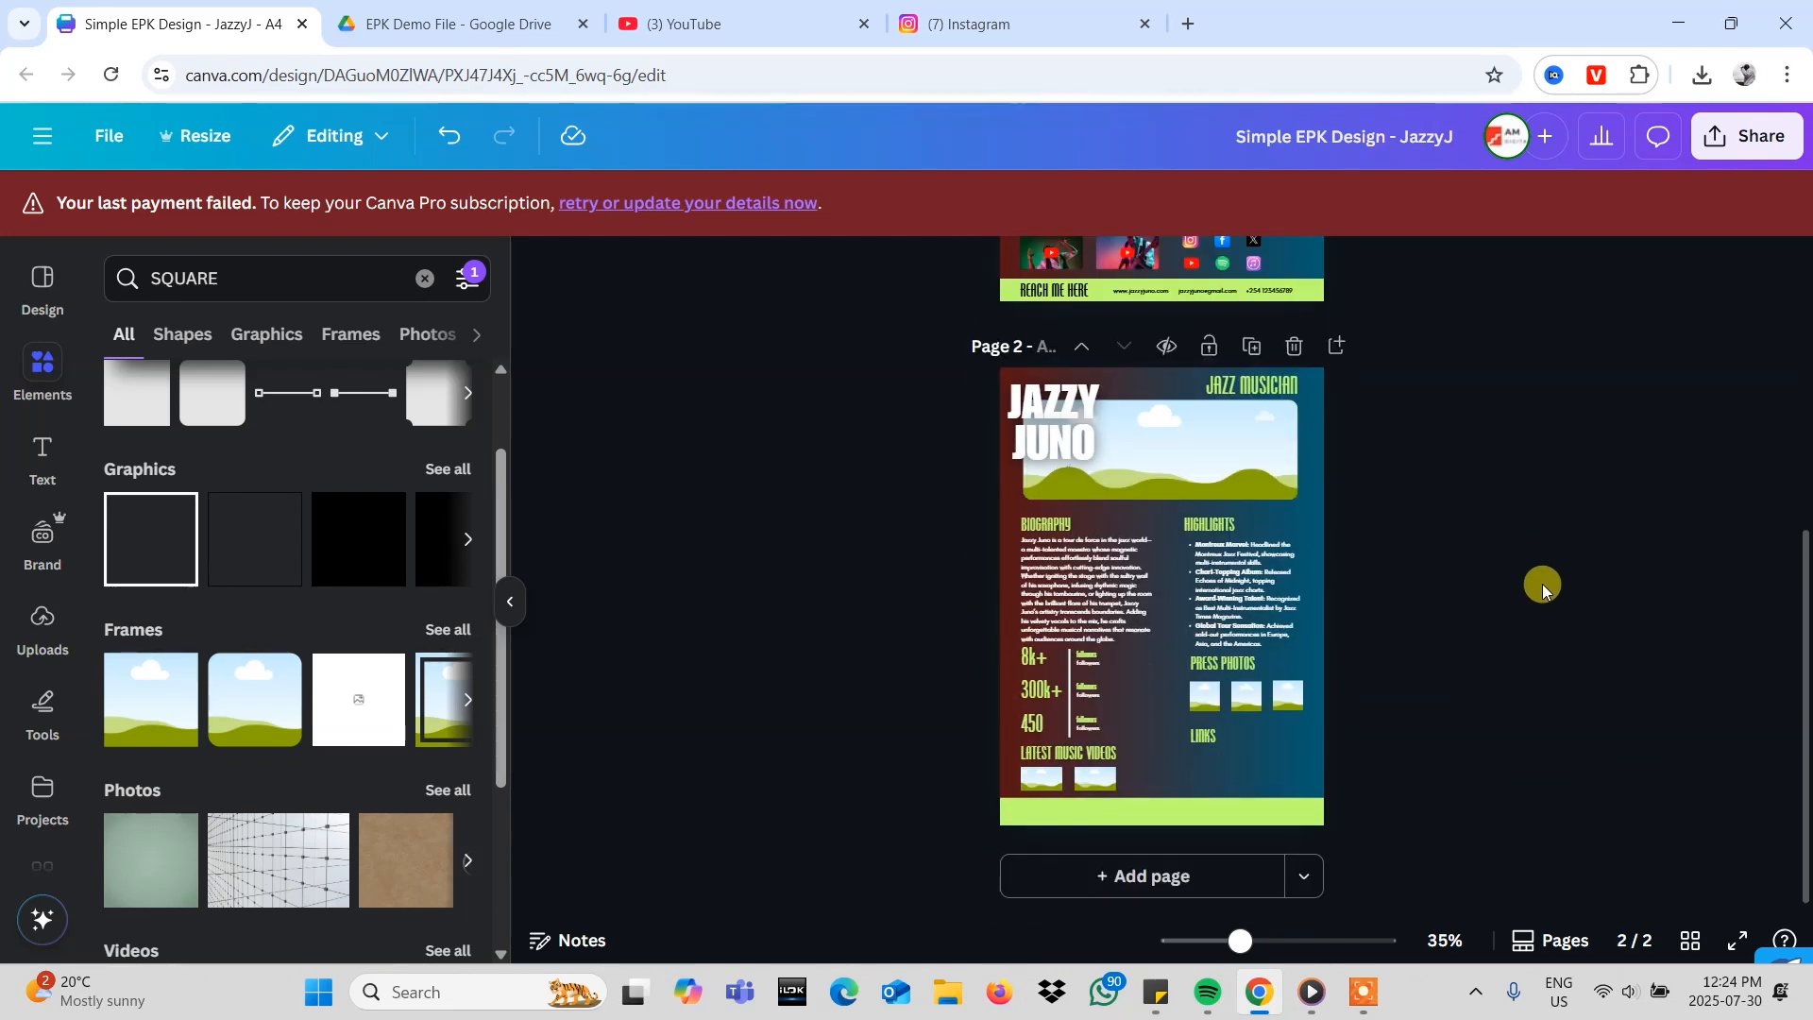
{"action": "scroll", "coordinate": [1398, 615], "scroll_direction": "up", "scroll_amount": 3}
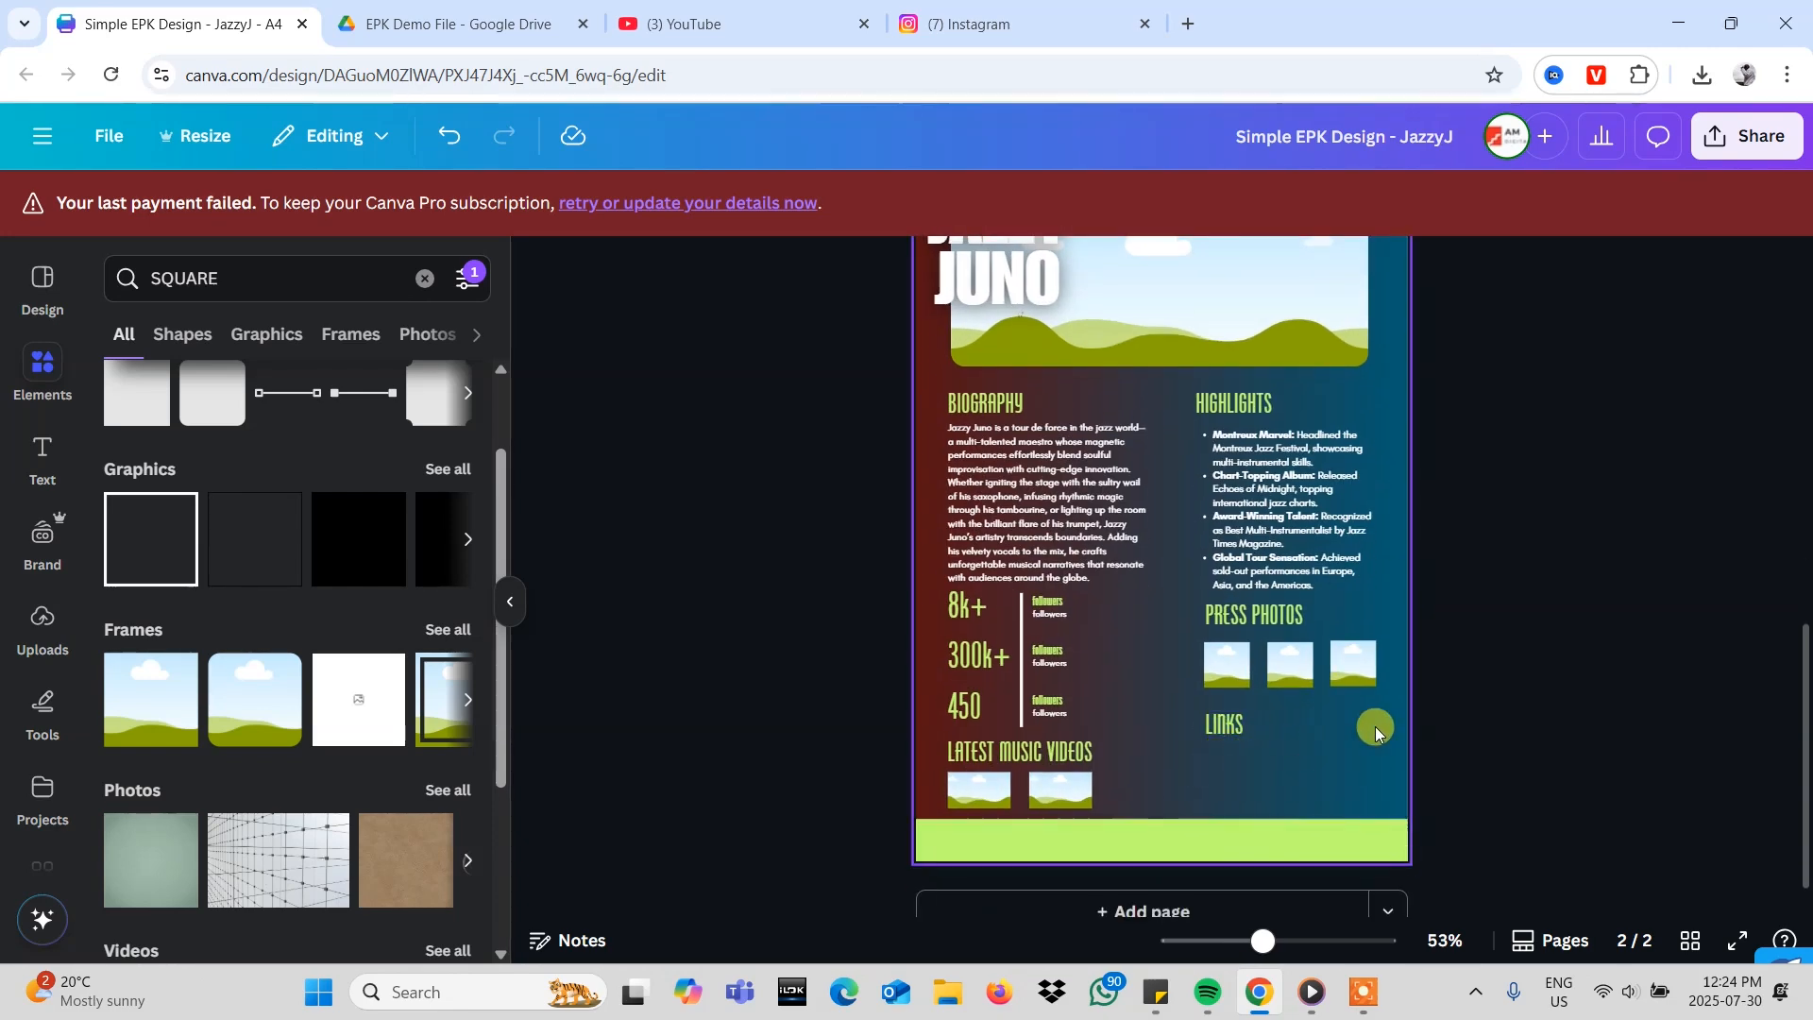
{"action": "scroll", "coordinate": [1376, 727], "scroll_direction": "up", "scroll_amount": 8}
{"action": "scroll", "coordinate": [1323, 688], "scroll_direction": "down", "scroll_amount": 2}
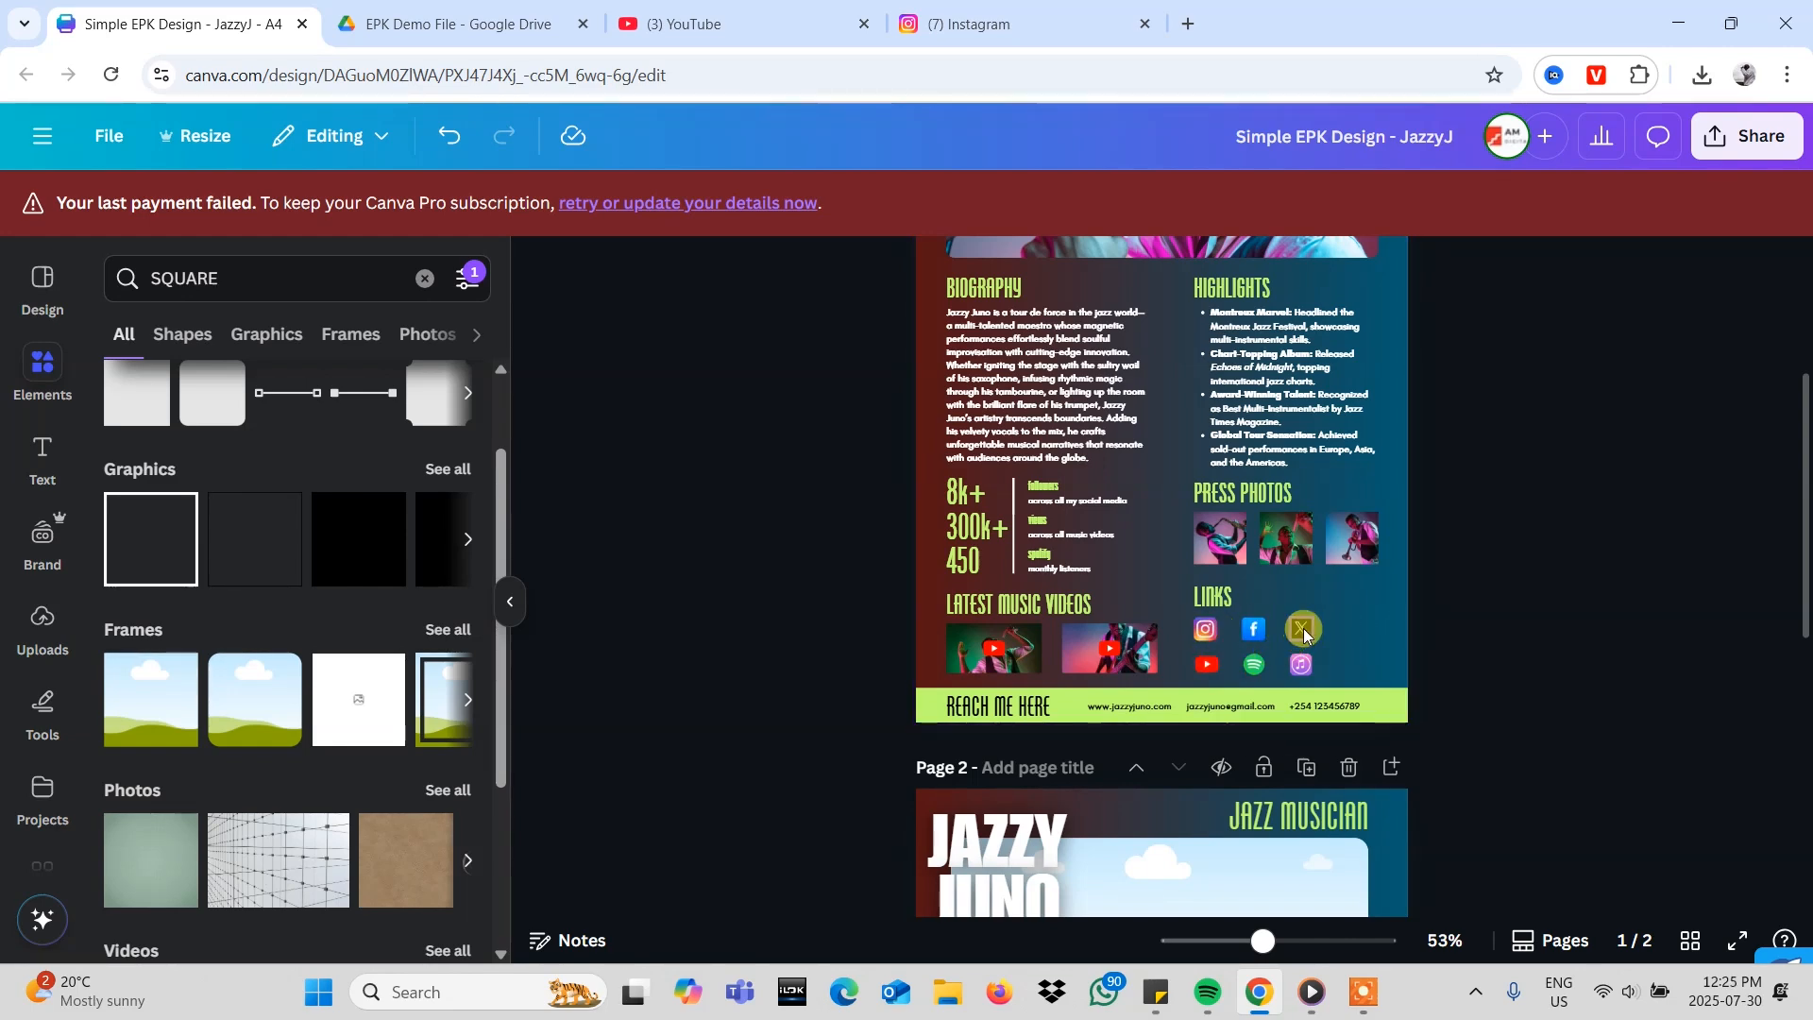
{"action": "scroll", "coordinate": [1421, 685], "scroll_direction": "down", "scroll_amount": 4}
{"action": "scroll", "coordinate": [1421, 686], "scroll_direction": "down", "scroll_amount": 3}
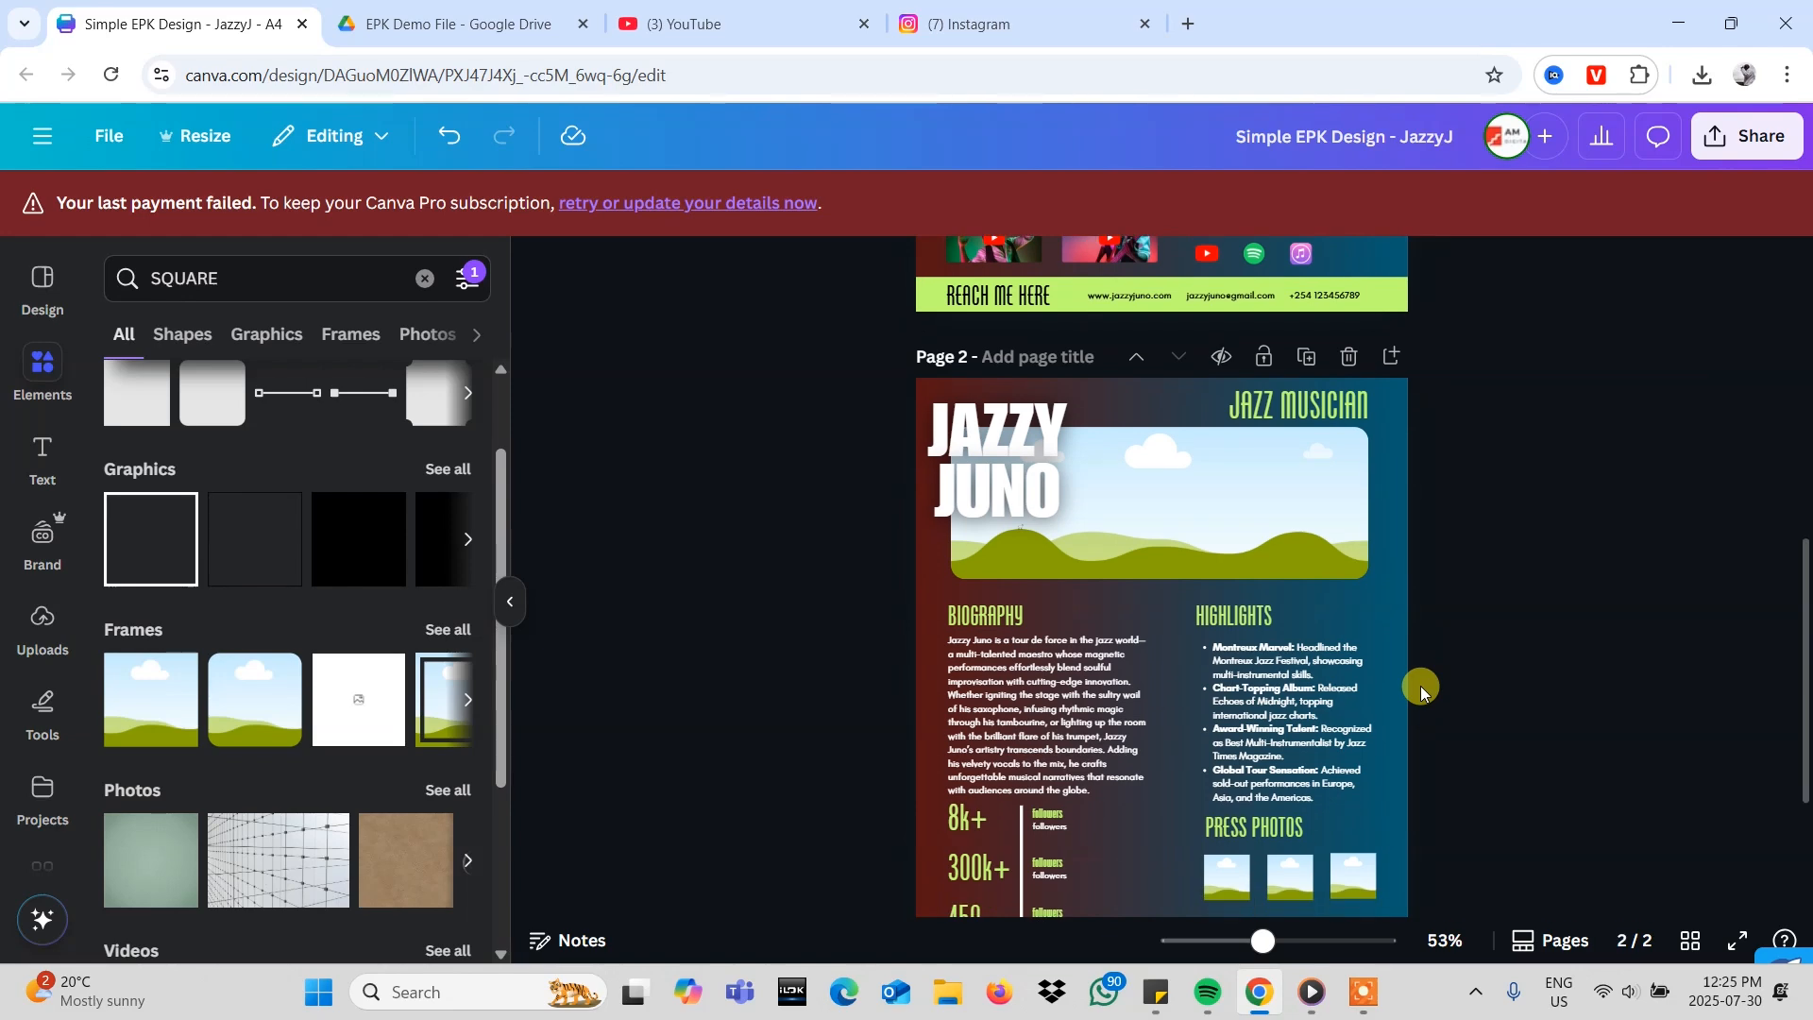
- Copy the six social and streaming icons from page 1 and paste them under the Links heading on page 2
{"action": "scroll", "coordinate": [1494, 644], "scroll_direction": "up", "scroll_amount": 7}
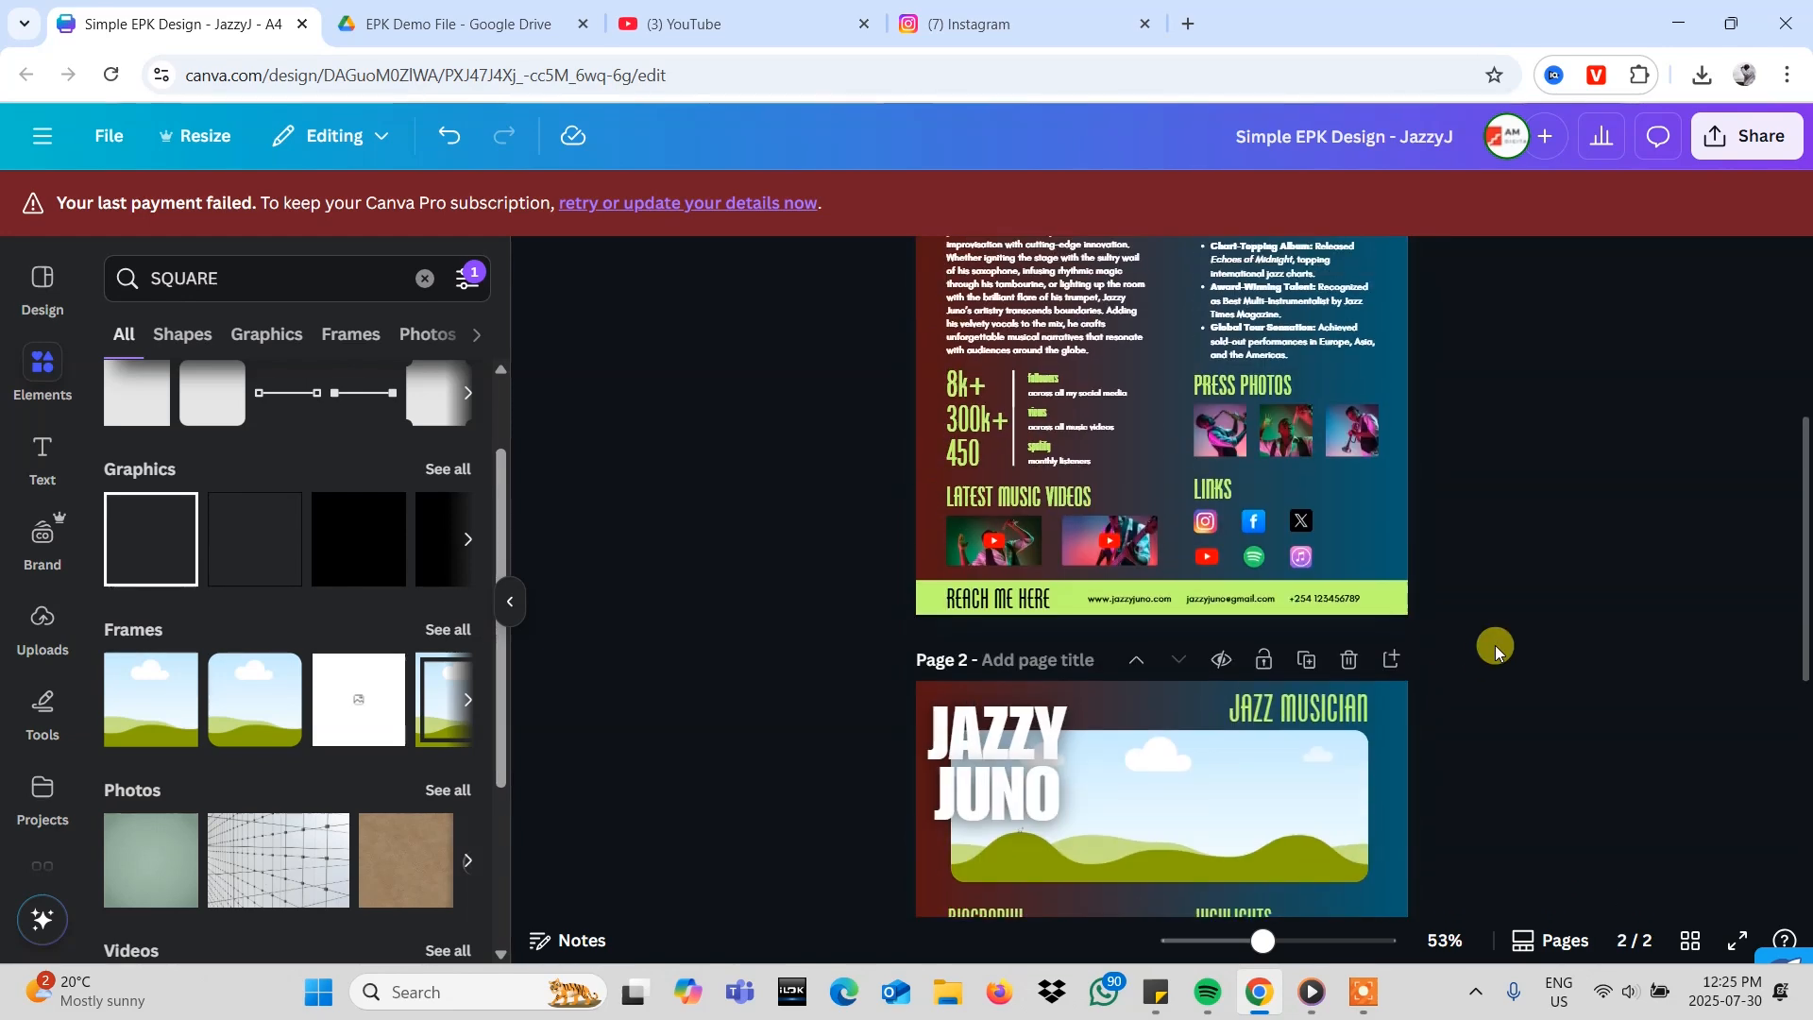
{"action": "left_click_drag", "start_coordinate": [1392, 652], "coordinate": [1198, 705]}
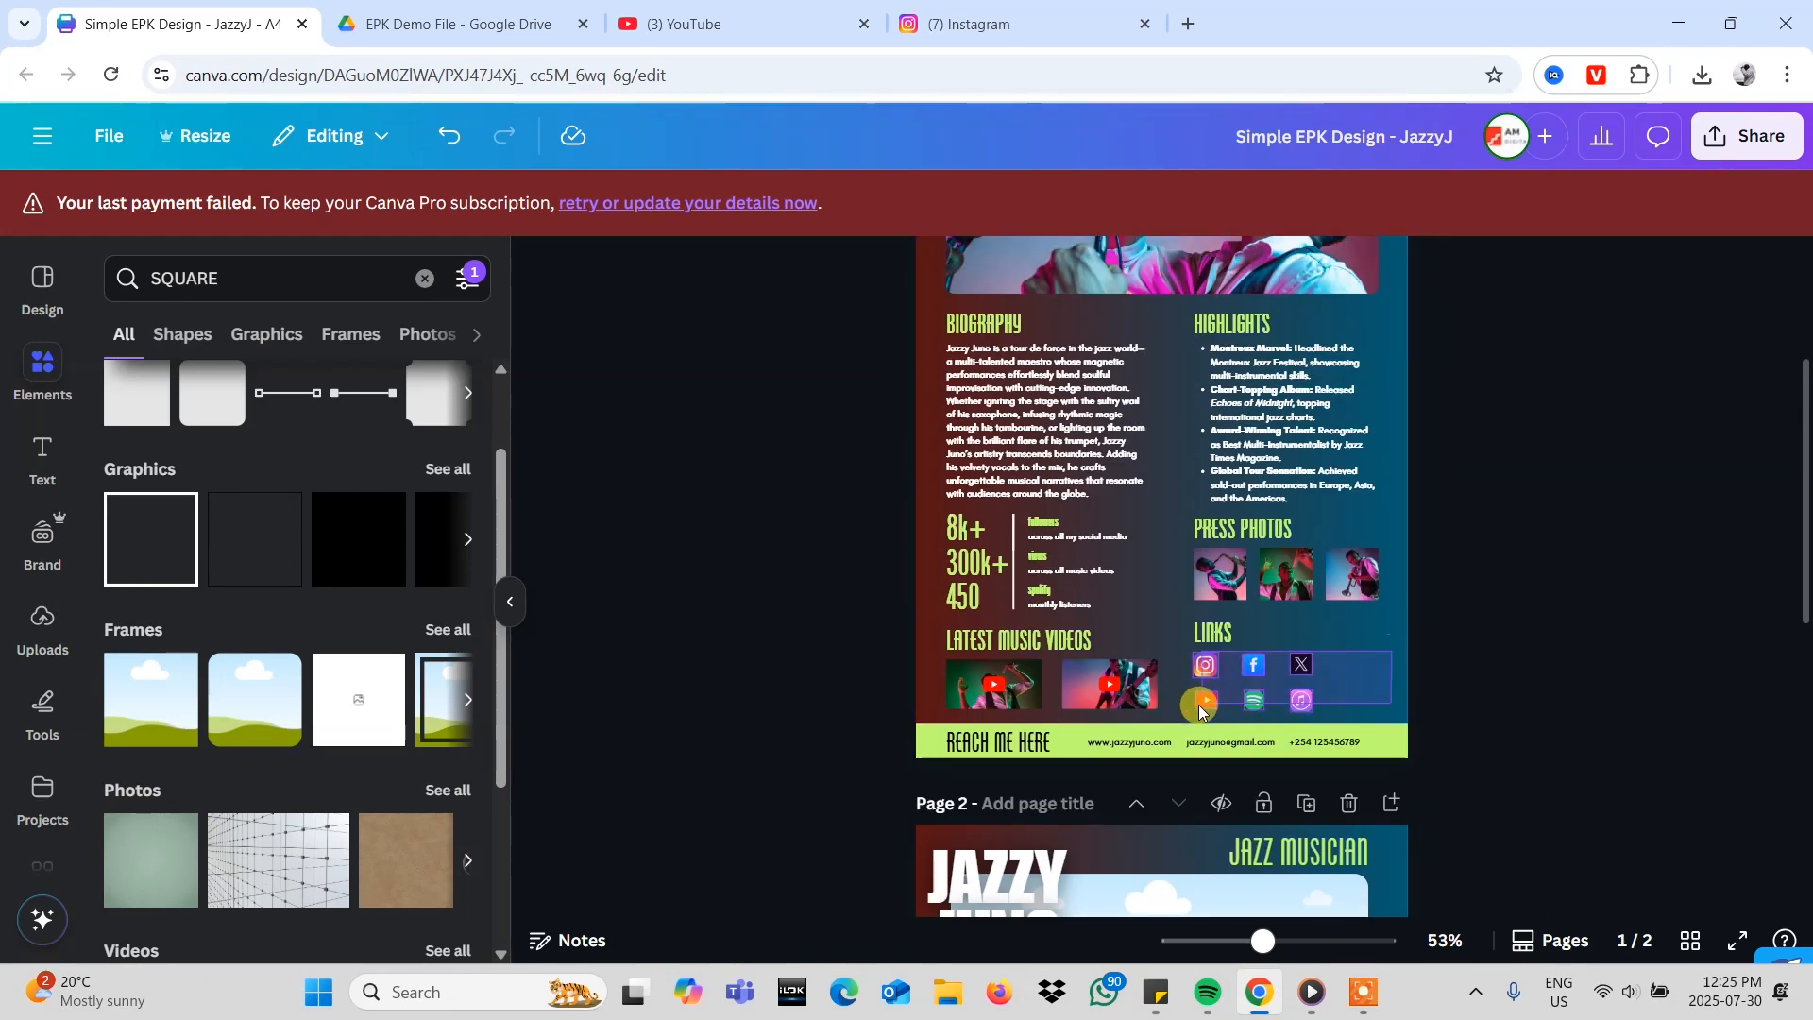
{"action": "scroll", "coordinate": [1367, 710], "scroll_direction": "down", "scroll_amount": 7}
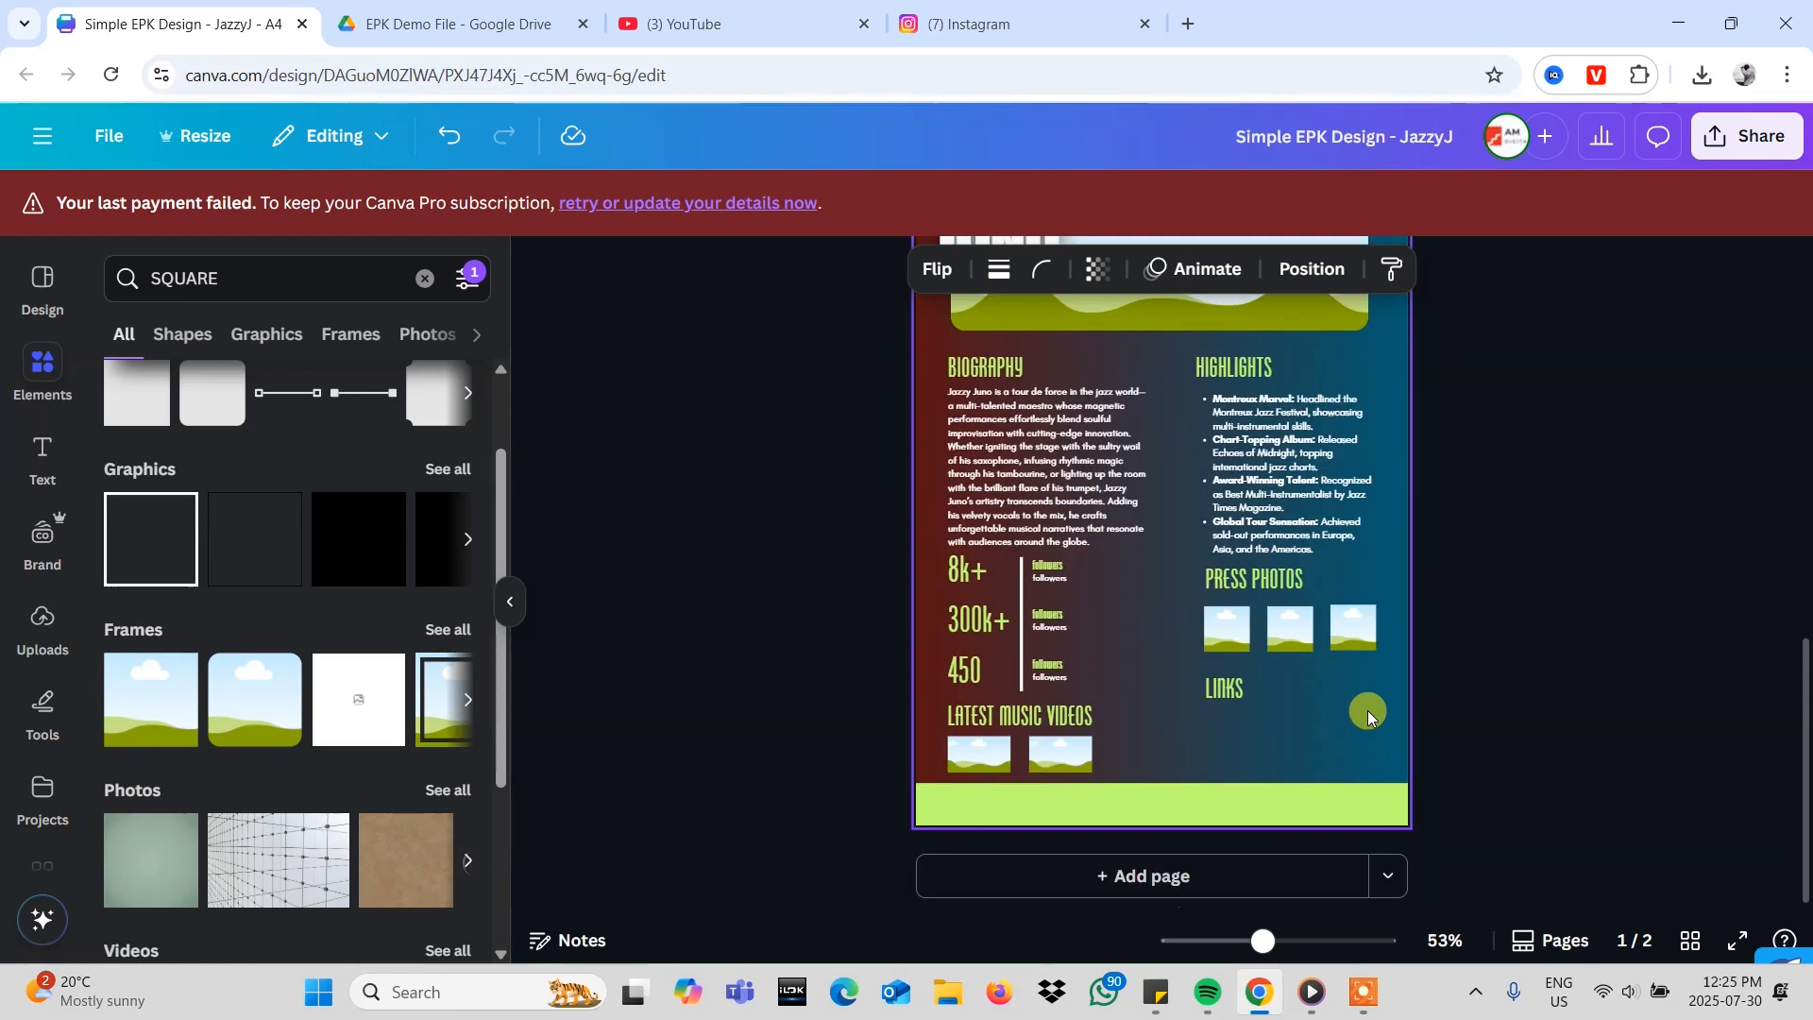
{"action": "left_click", "coordinate": [1298, 722]}
{"action": "key", "text": "ctrl+v"}
{"action": "left_click", "coordinate": [1579, 651]}
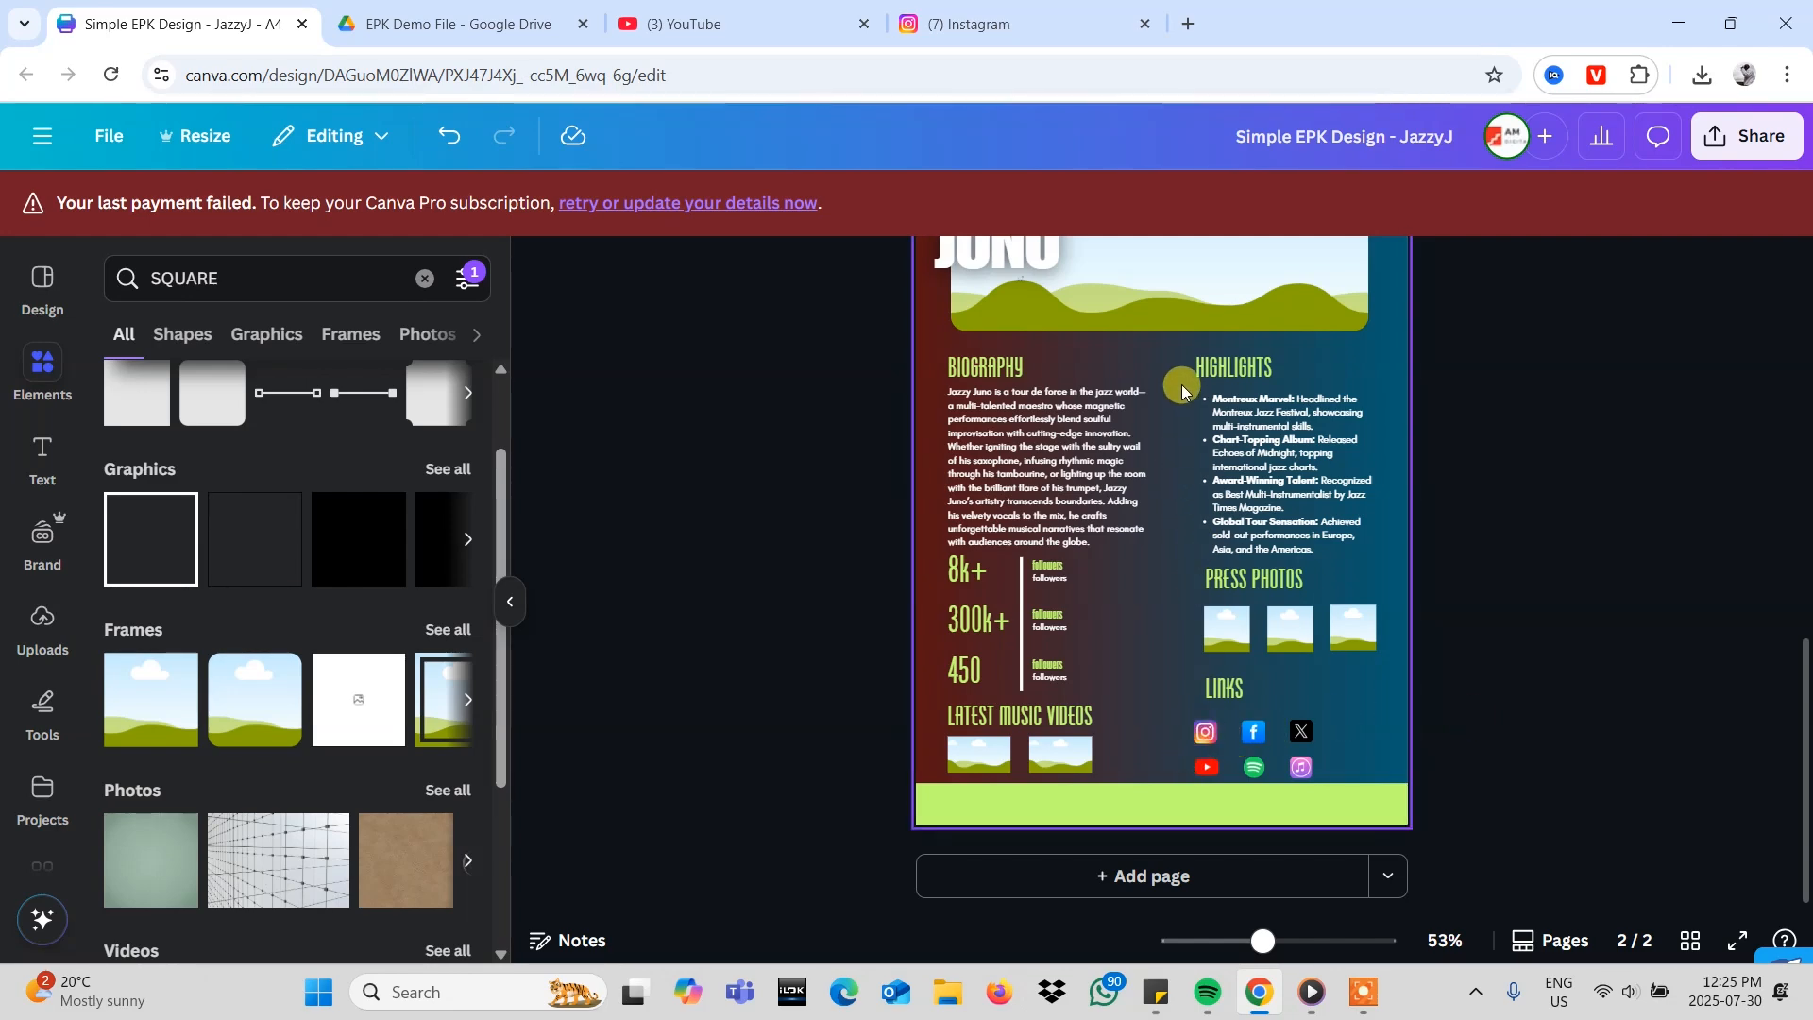
- Nudge the Highlights heading and text, Press Photos heading and frames, and Links heading on page 2 slightly left together
{"action": "scroll", "coordinate": [1476, 360], "scroll_direction": "up", "scroll_amount": 1, "text": "ctrl"}
{"action": "left_click_drag", "start_coordinate": [1480, 422], "coordinate": [1169, 796]}
{"action": "key", "text": "shift+Left"}
{"action": "key", "text": "shift+Left"}
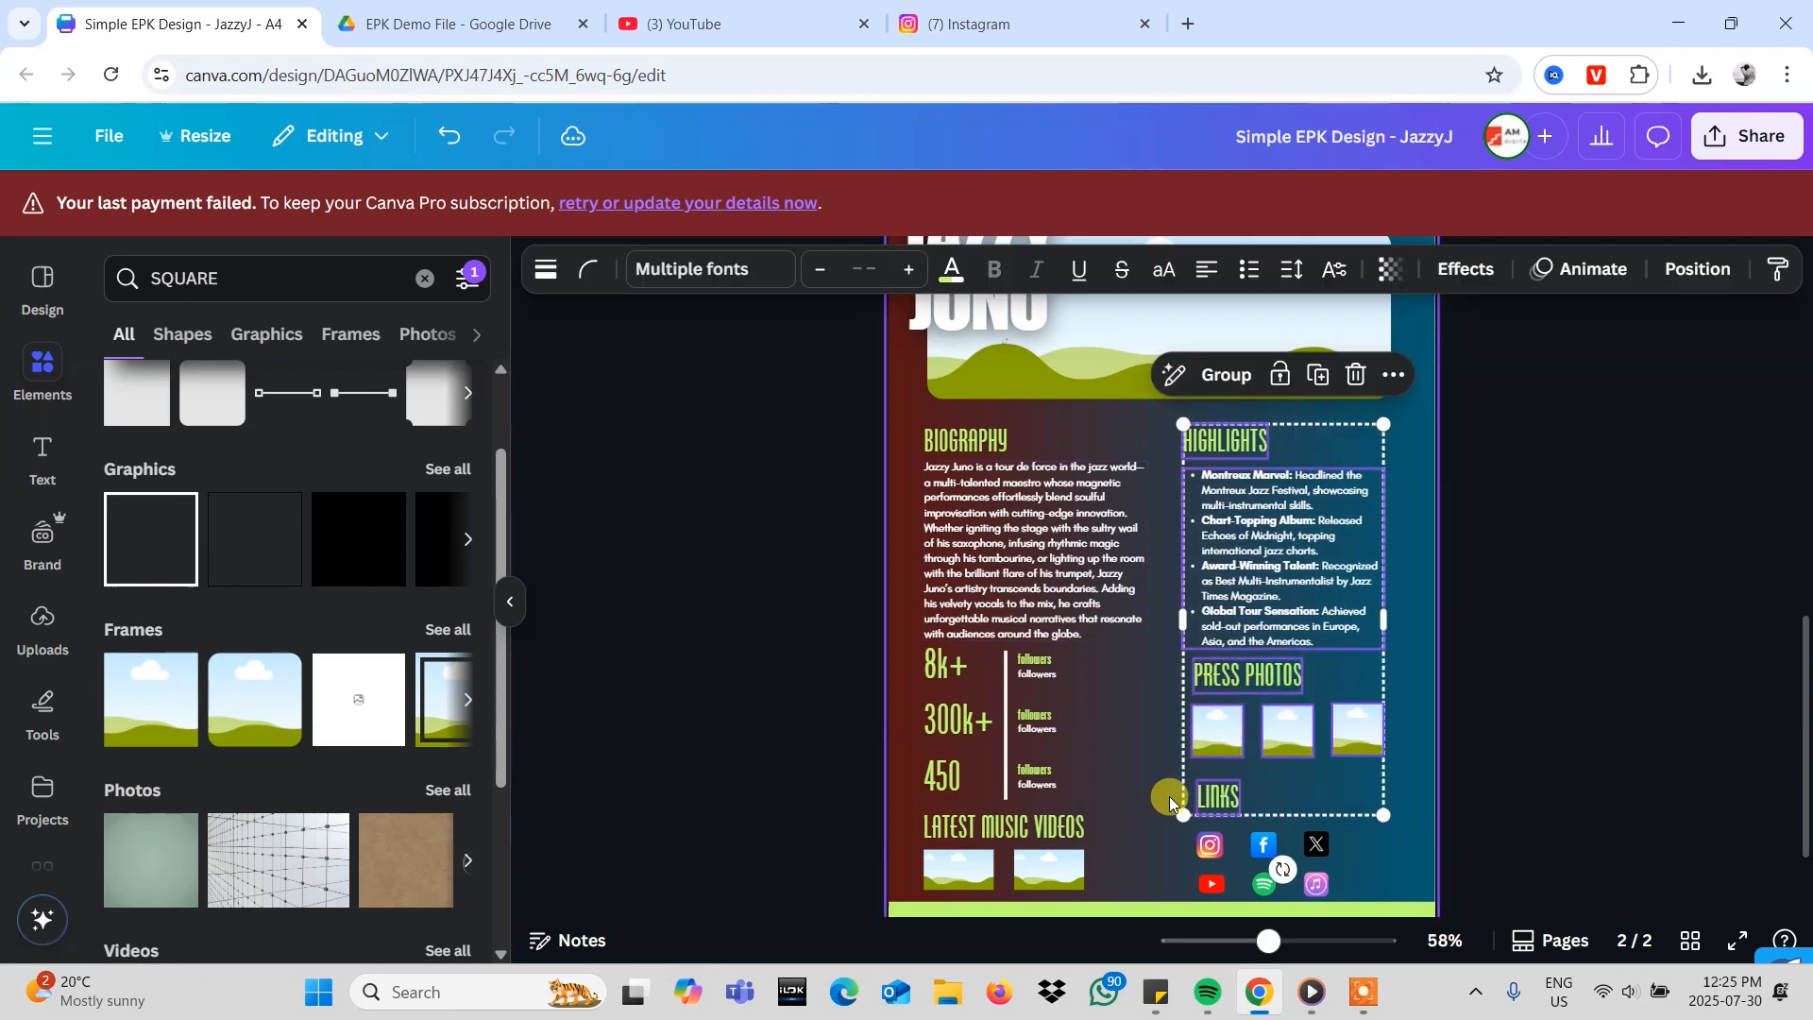
{"action": "left_click", "coordinate": [1543, 750]}
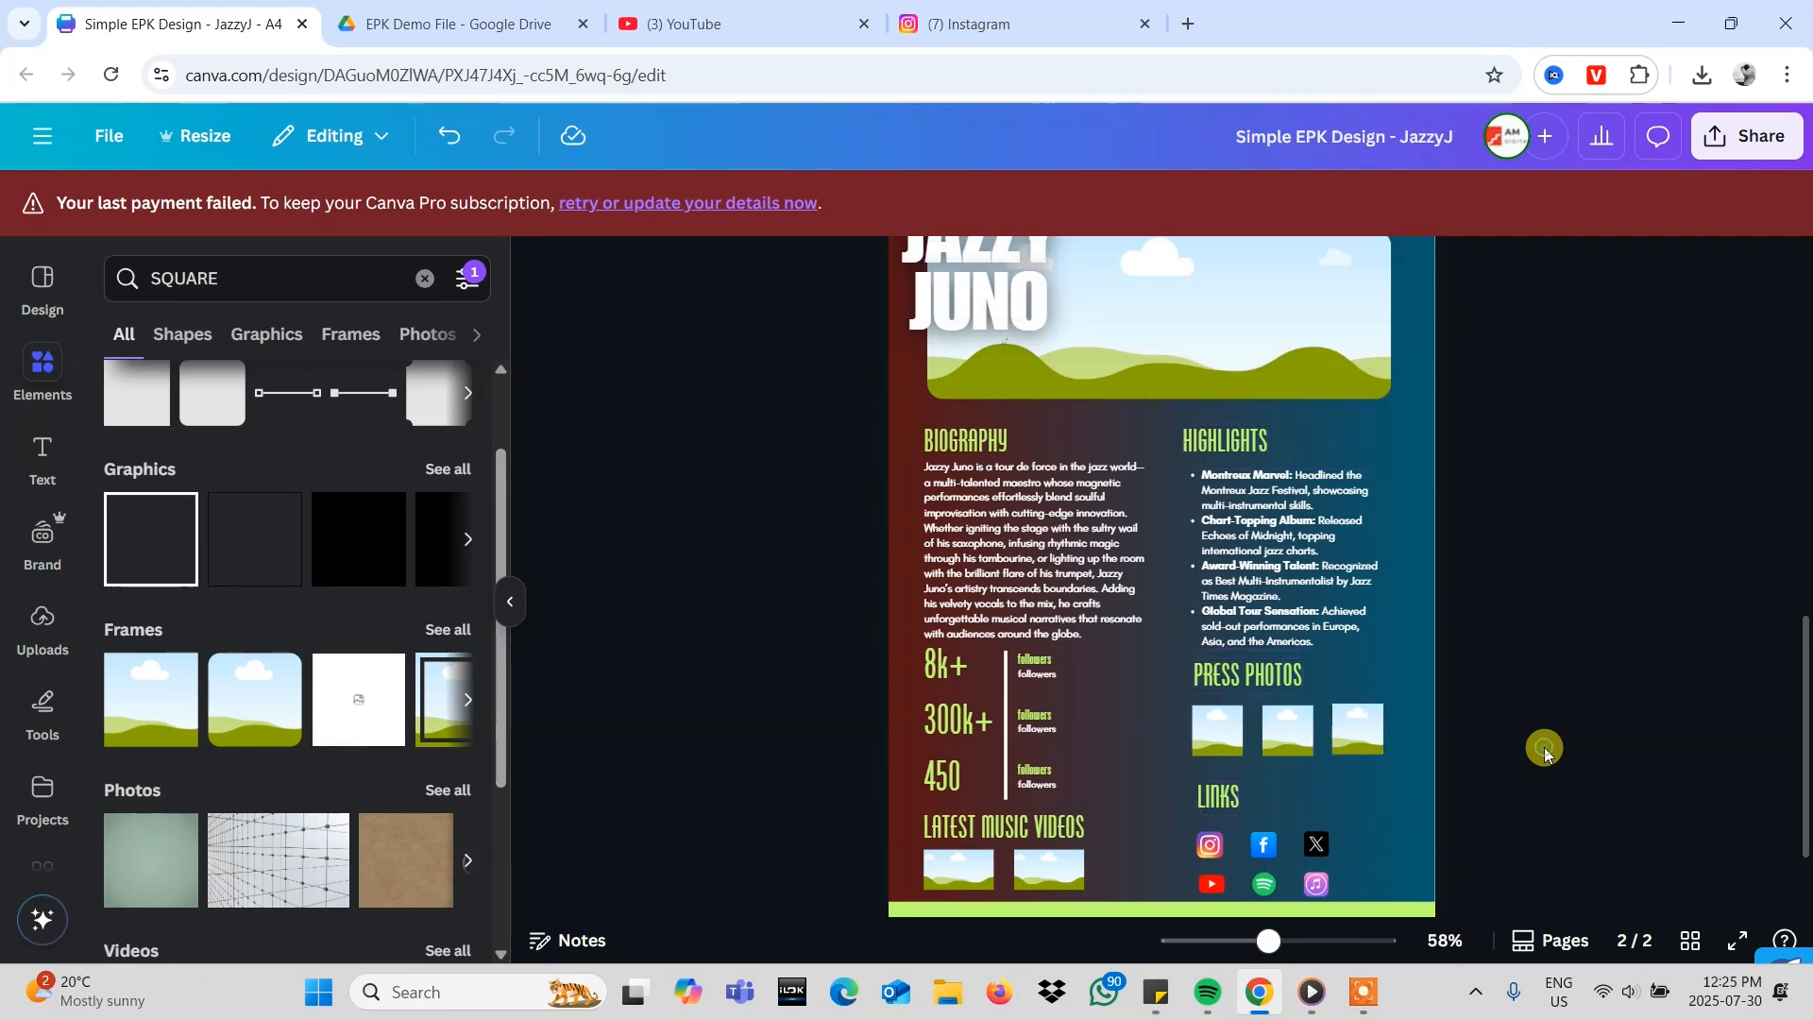
- Lower the green footer bar on page 2 slightly so its band on the page is thinner
{"action": "scroll", "coordinate": [1458, 821], "scroll_direction": "down", "scroll_amount": 2}
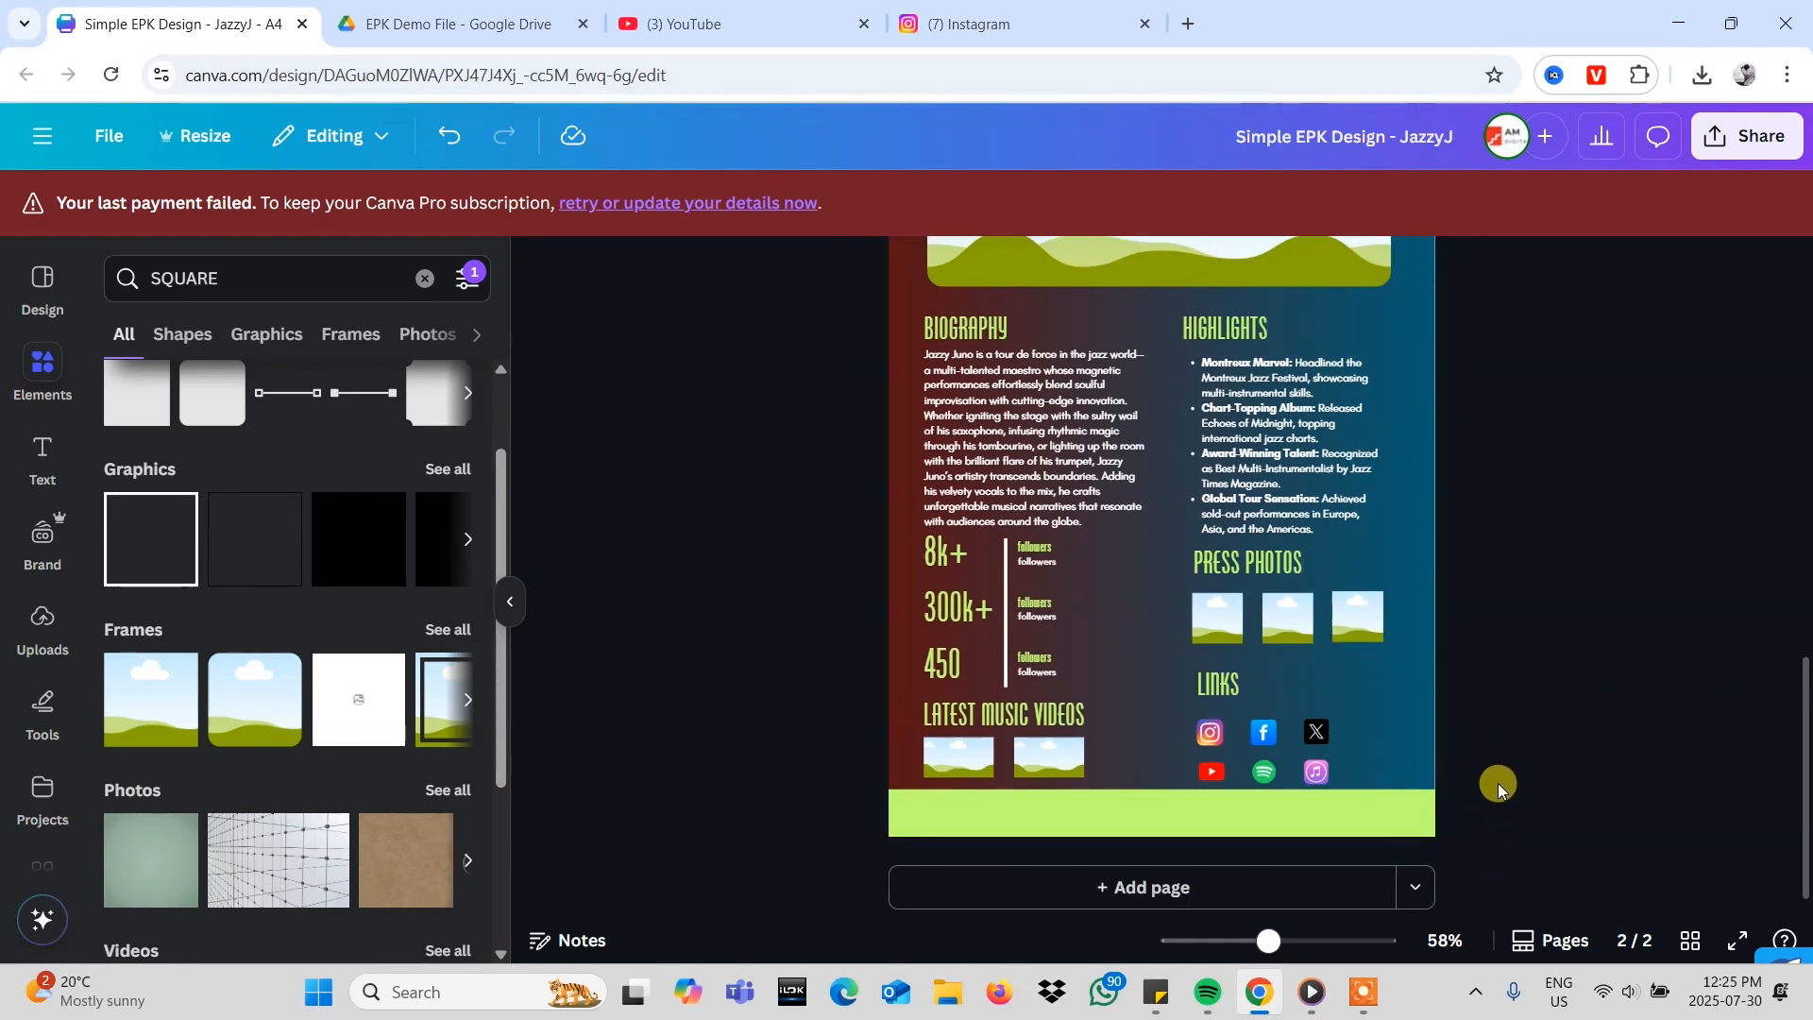
{"action": "left_click", "coordinate": [1424, 809]}
{"action": "left_click_drag", "start_coordinate": [1424, 792], "coordinate": [1424, 810]}
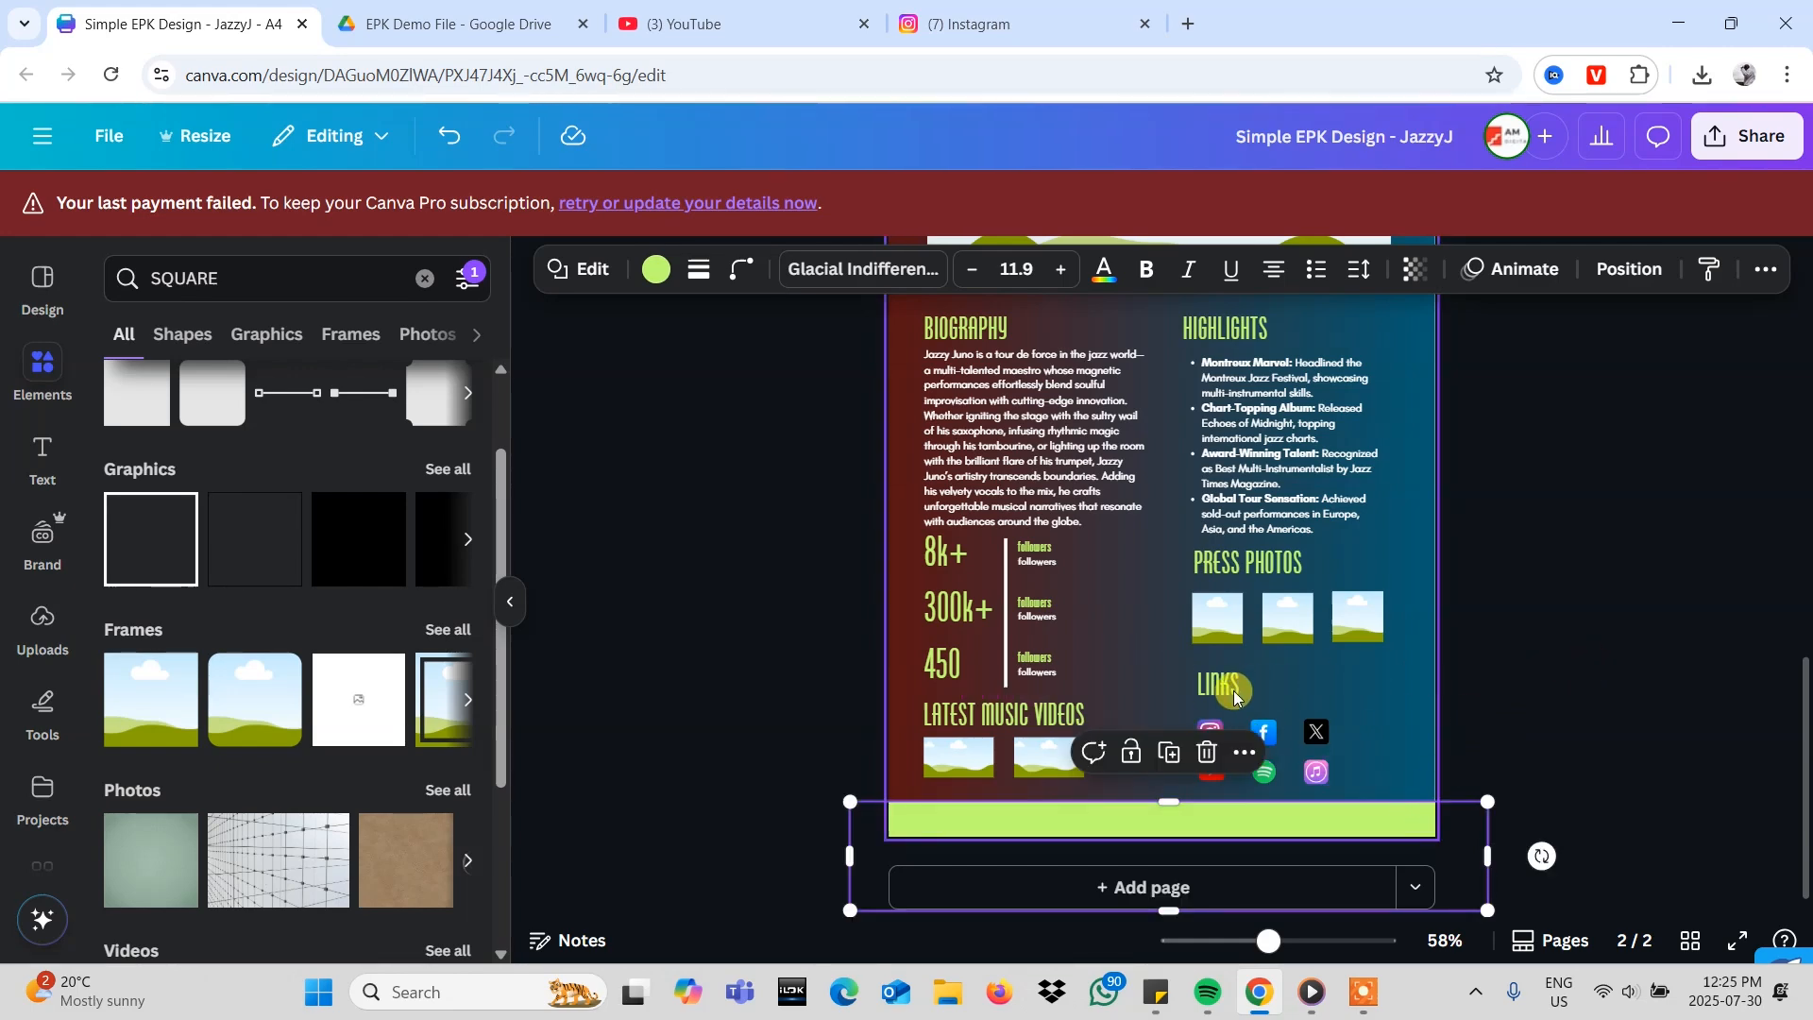
- Enlarge the two Latest Music Videos frames on page 2 slightly together, widening the gap between them
{"action": "left_click_drag", "start_coordinate": [774, 747], "coordinate": [1111, 790]}
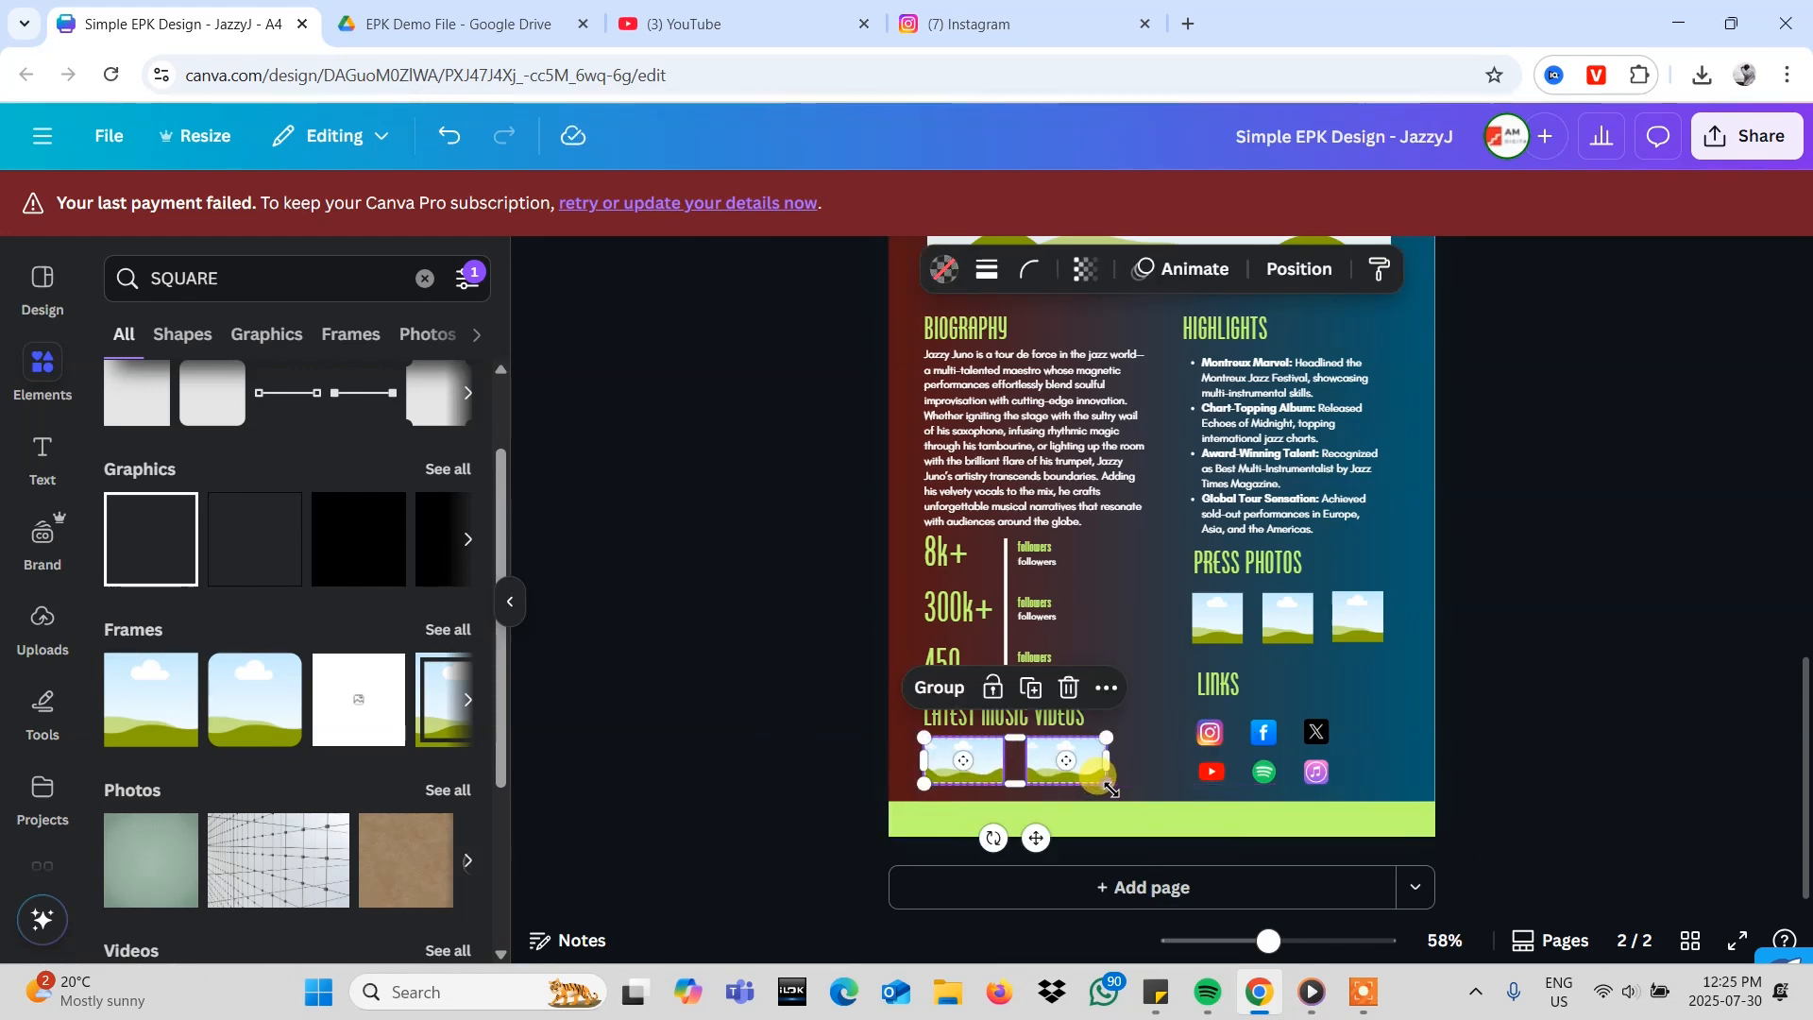
{"action": "left_click", "coordinate": [1579, 733]}
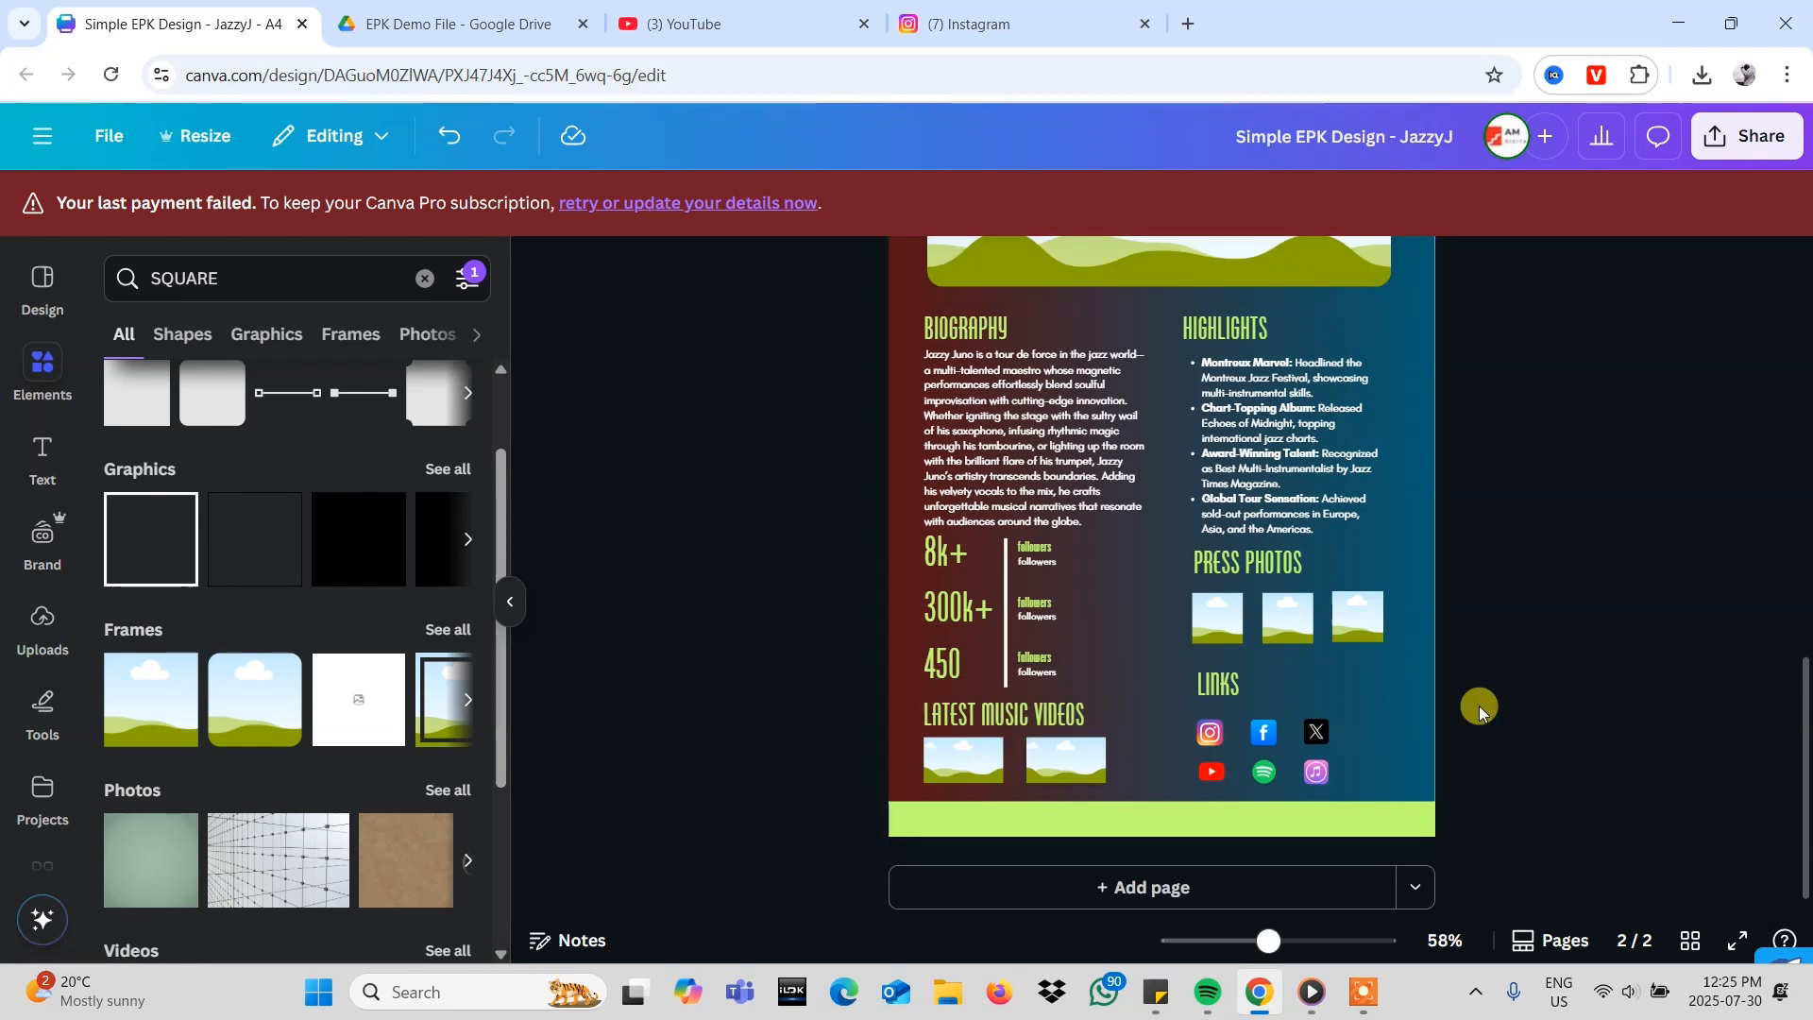
{"action": "left_click_drag", "start_coordinate": [1267, 752], "coordinate": [1170, 786]}
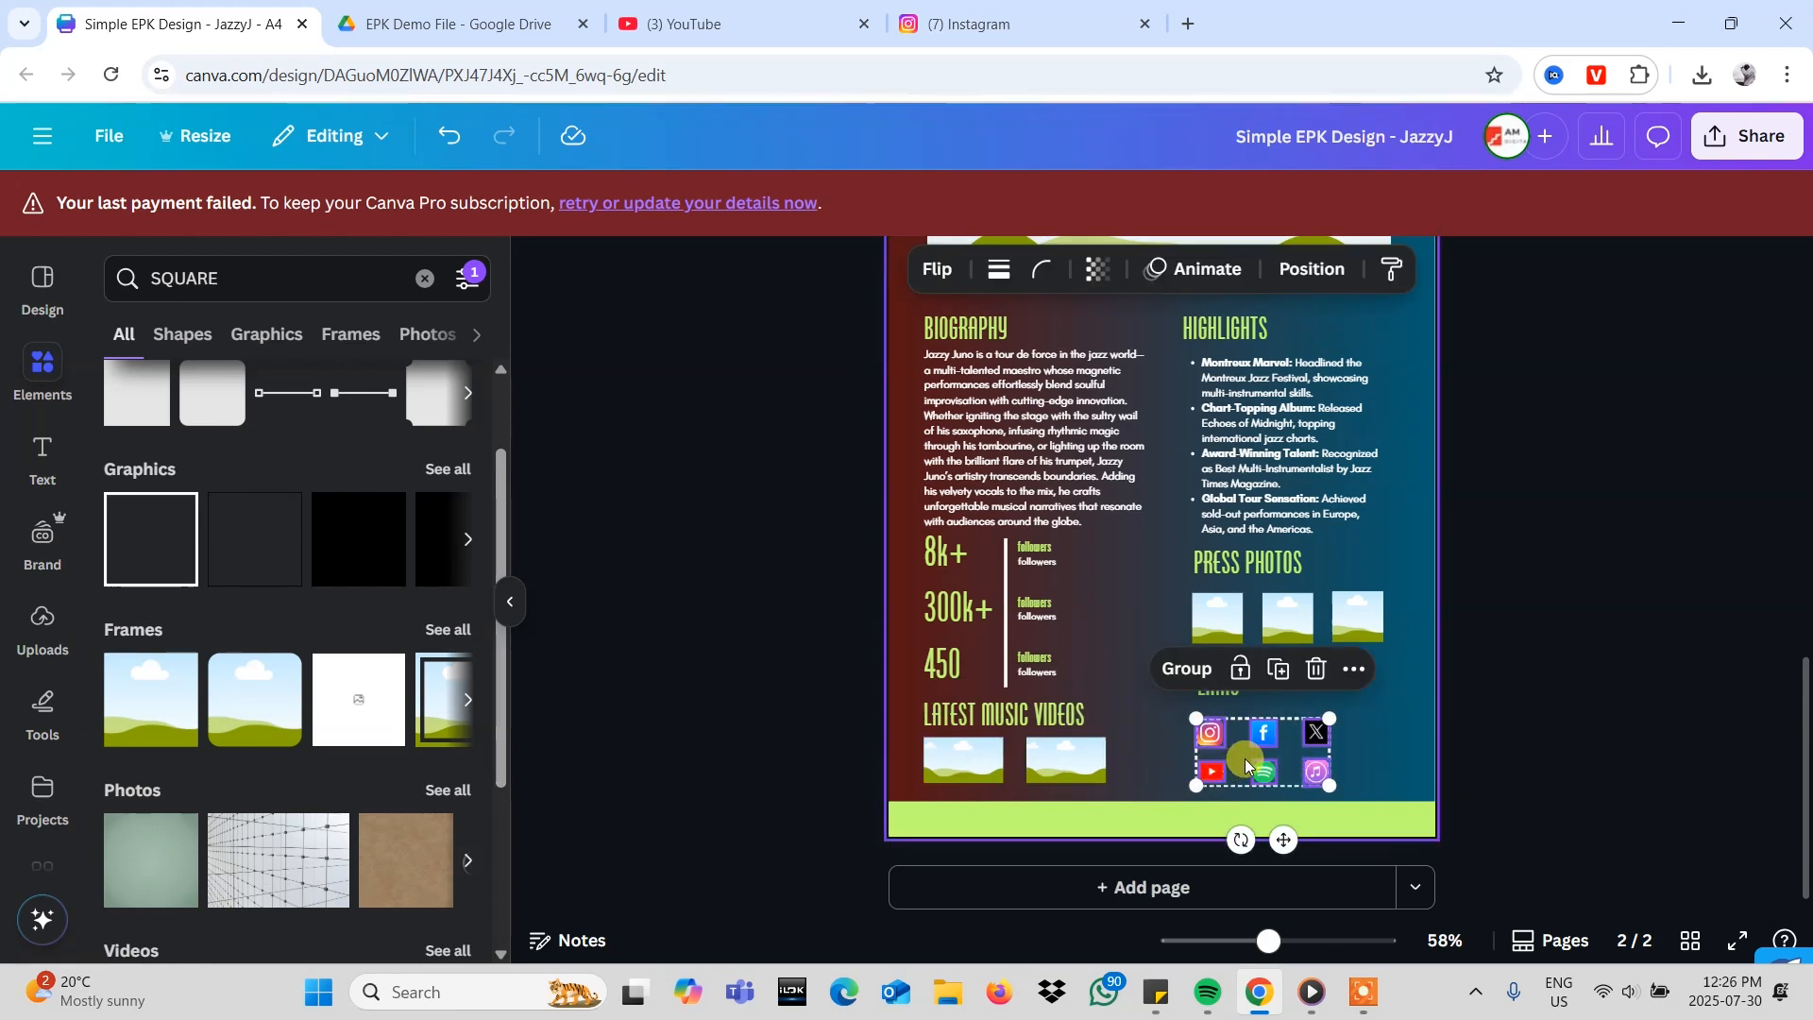
{"action": "left_click", "coordinate": [1491, 696]}
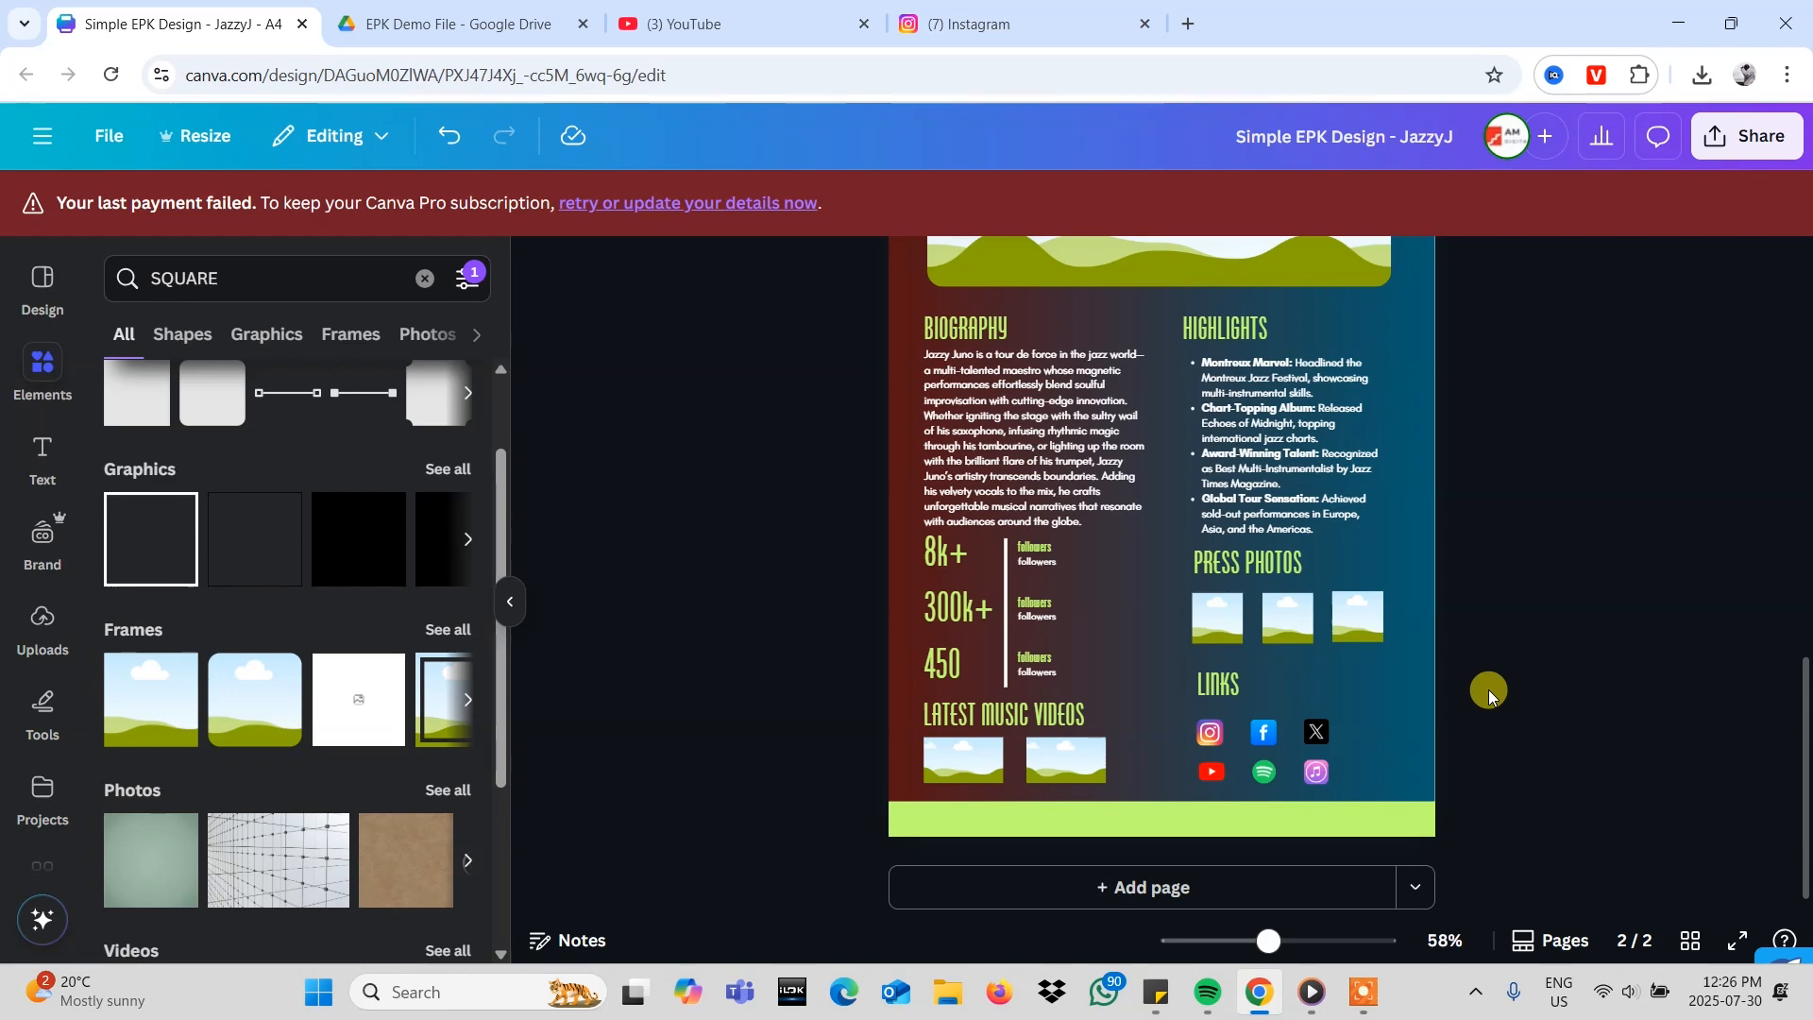
- Compare page 1's overall layout and green footer bar with the matching areas on page 2
{"action": "scroll", "coordinate": [1490, 696], "scroll_direction": "down", "scroll_amount": 3}
{"action": "scroll", "coordinate": [1490, 696], "scroll_direction": "up", "scroll_amount": 3}
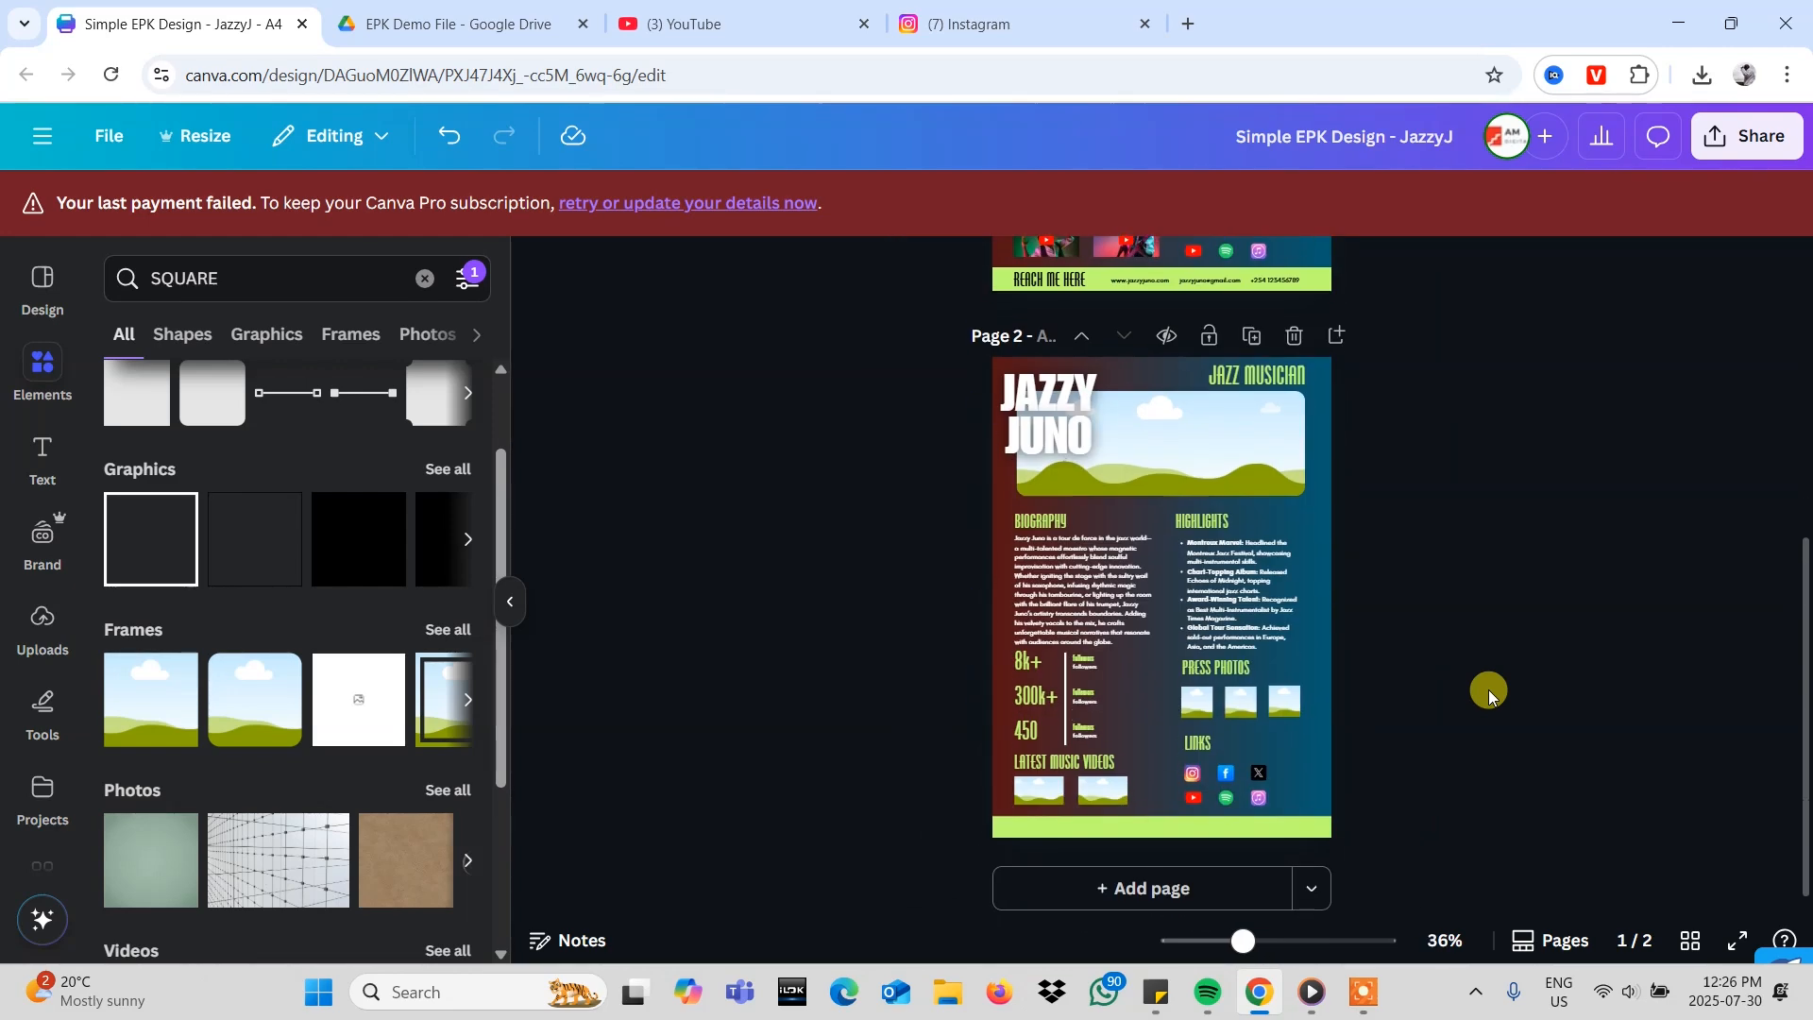
{"action": "scroll", "coordinate": [1490, 696], "scroll_direction": "up", "scroll_amount": 3}
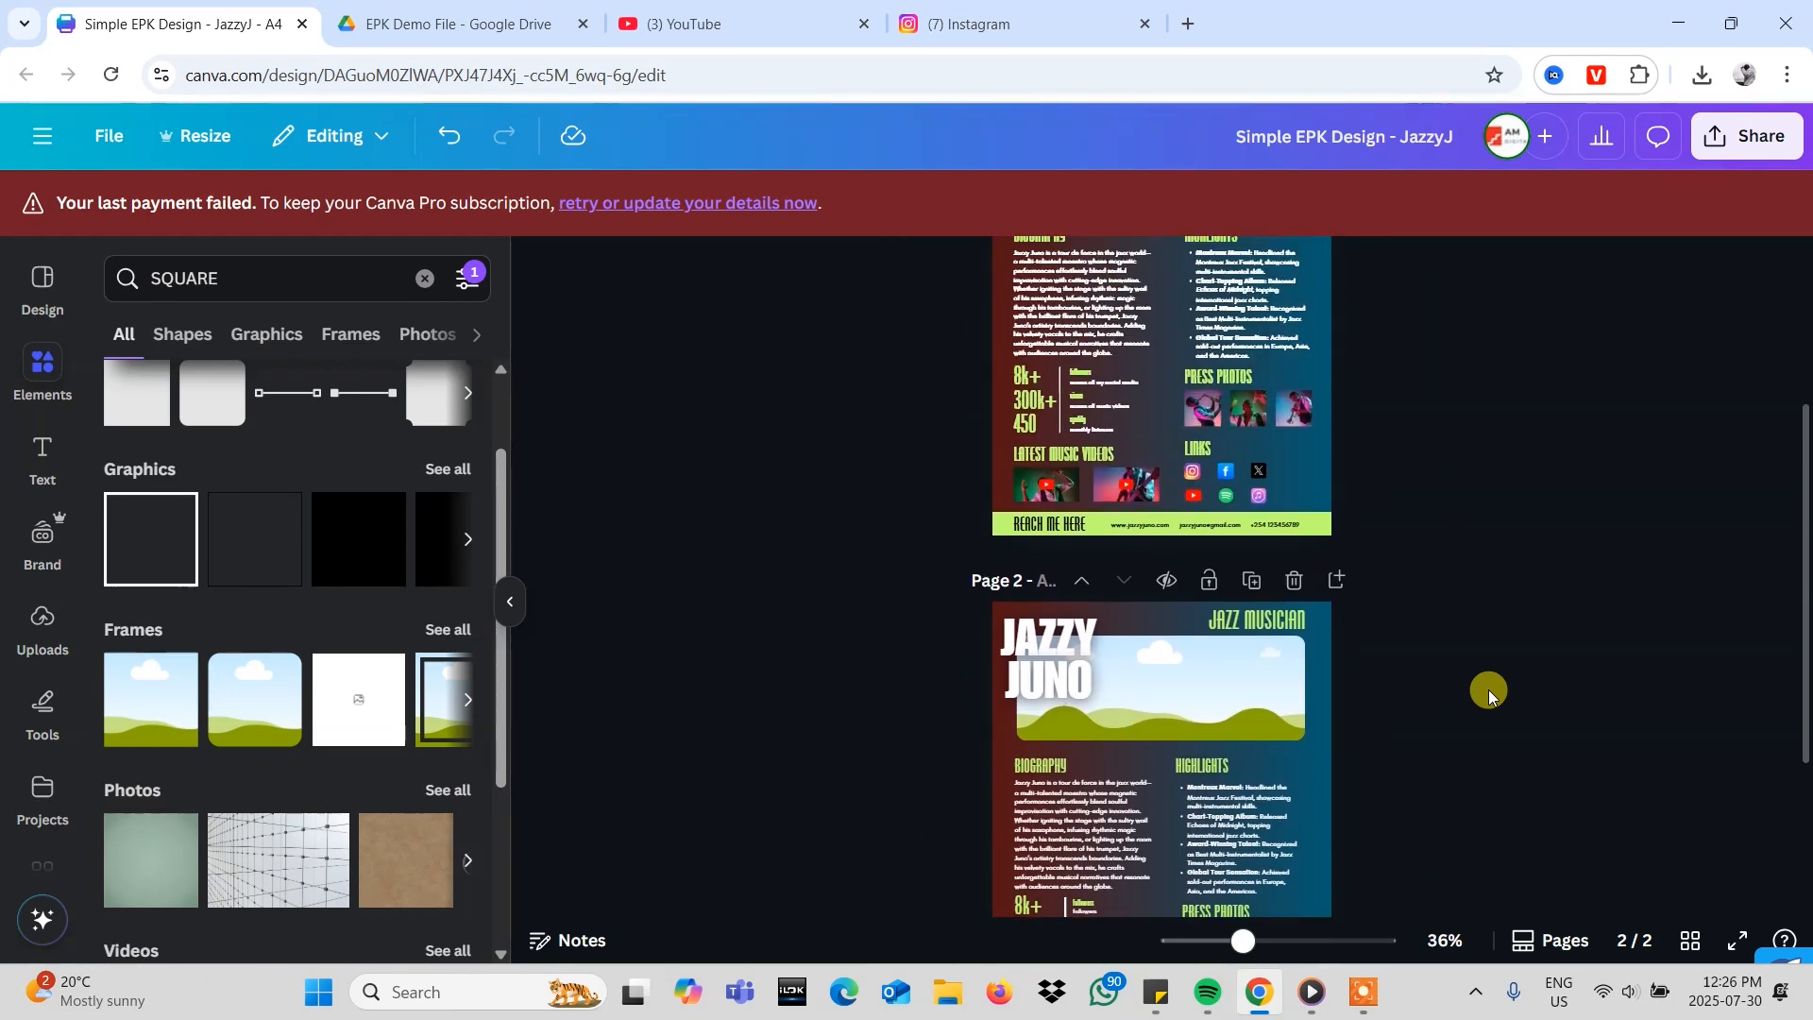
{"action": "scroll", "coordinate": [1490, 696], "scroll_direction": "up", "scroll_amount": 3}
{"action": "scroll", "coordinate": [1490, 696], "scroll_direction": "down", "scroll_amount": 1}
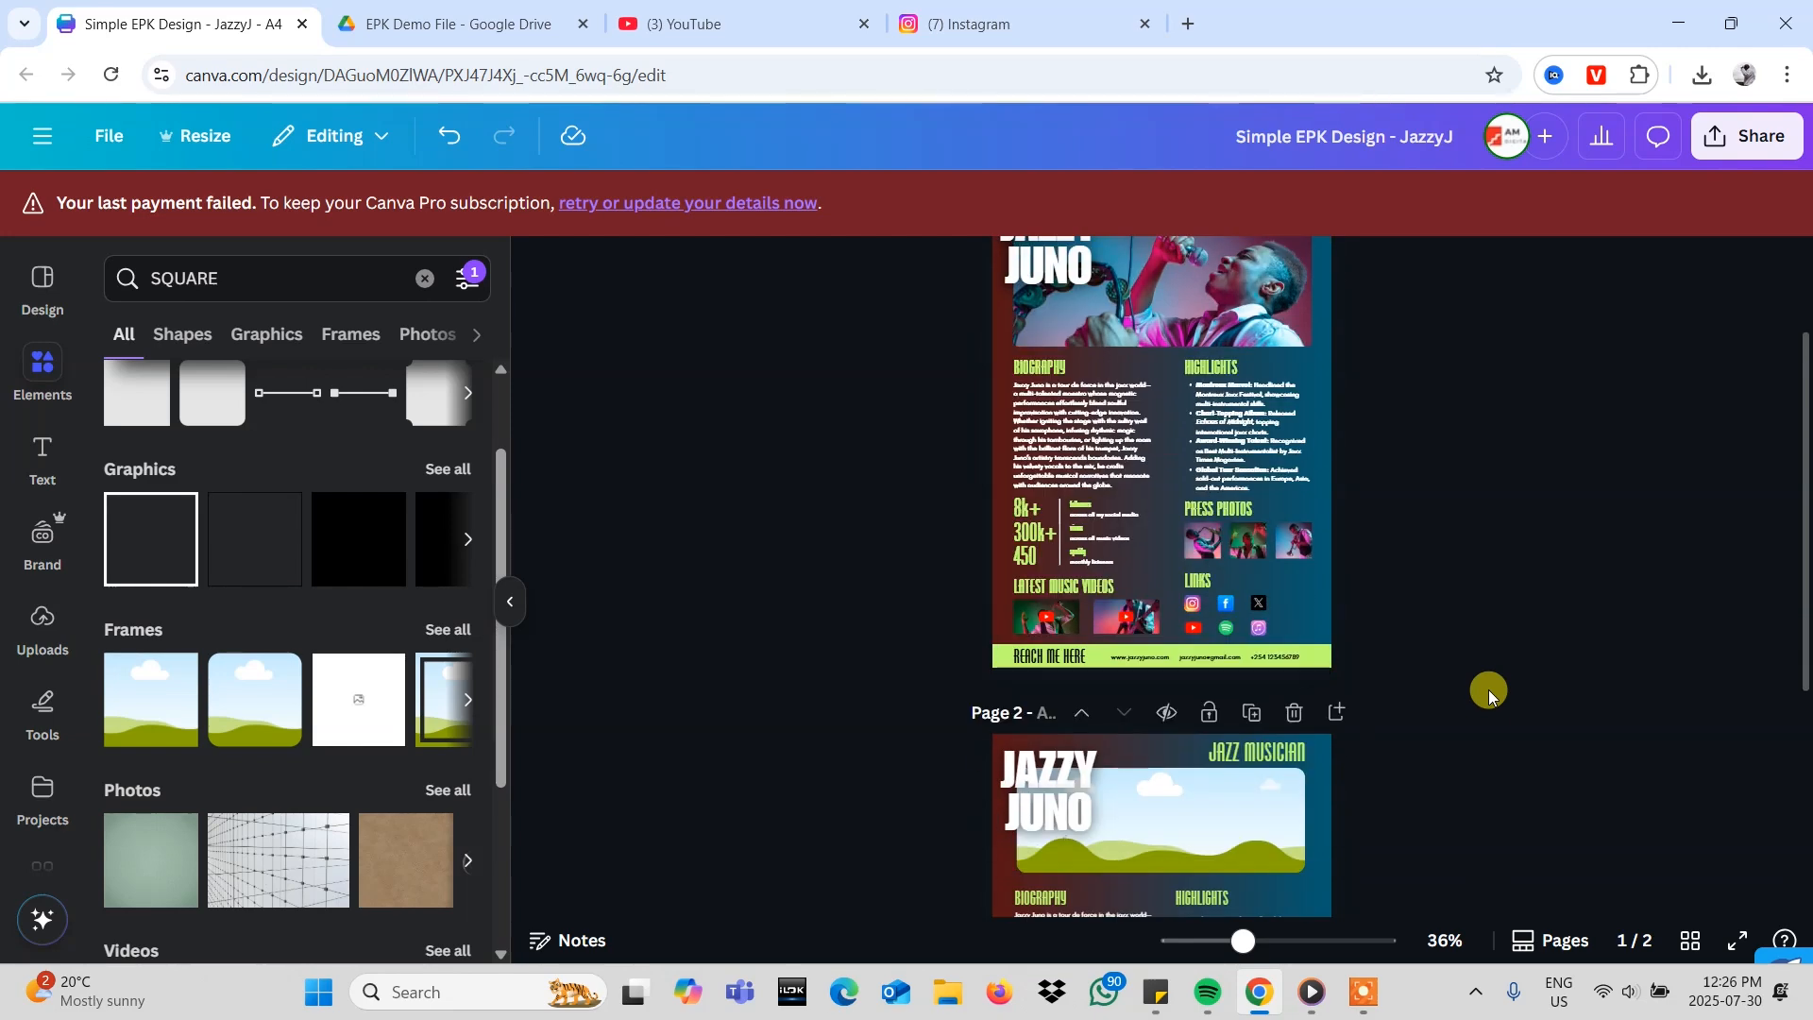
{"action": "scroll", "coordinate": [1490, 696], "scroll_direction": "down", "scroll_amount": 4}
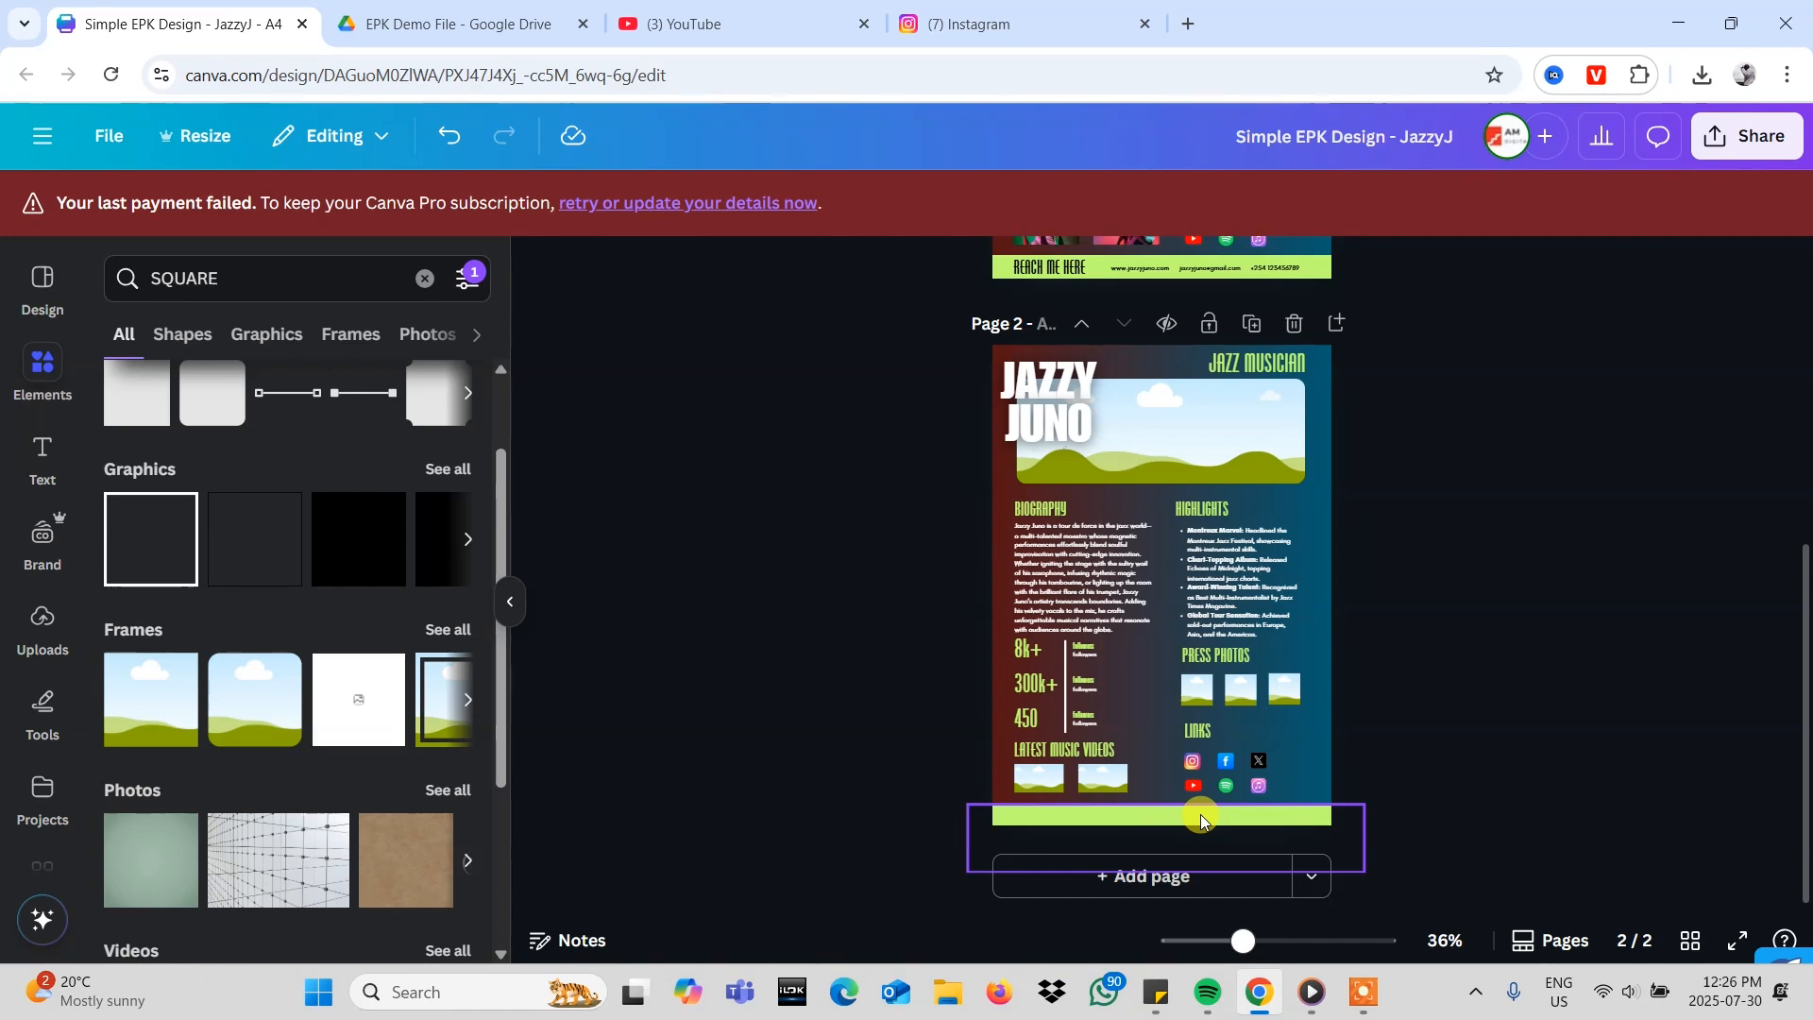
{"action": "scroll", "coordinate": [1200, 814], "scroll_direction": "up", "scroll_amount": 1}
{"action": "scroll", "coordinate": [1200, 814], "scroll_direction": "up", "scroll_amount": 1}
{"action": "scroll", "coordinate": [1199, 815], "scroll_direction": "down", "scroll_amount": 1}
{"action": "scroll", "coordinate": [1199, 814], "scroll_direction": "up", "scroll_amount": 2, "text": "ctrl"}
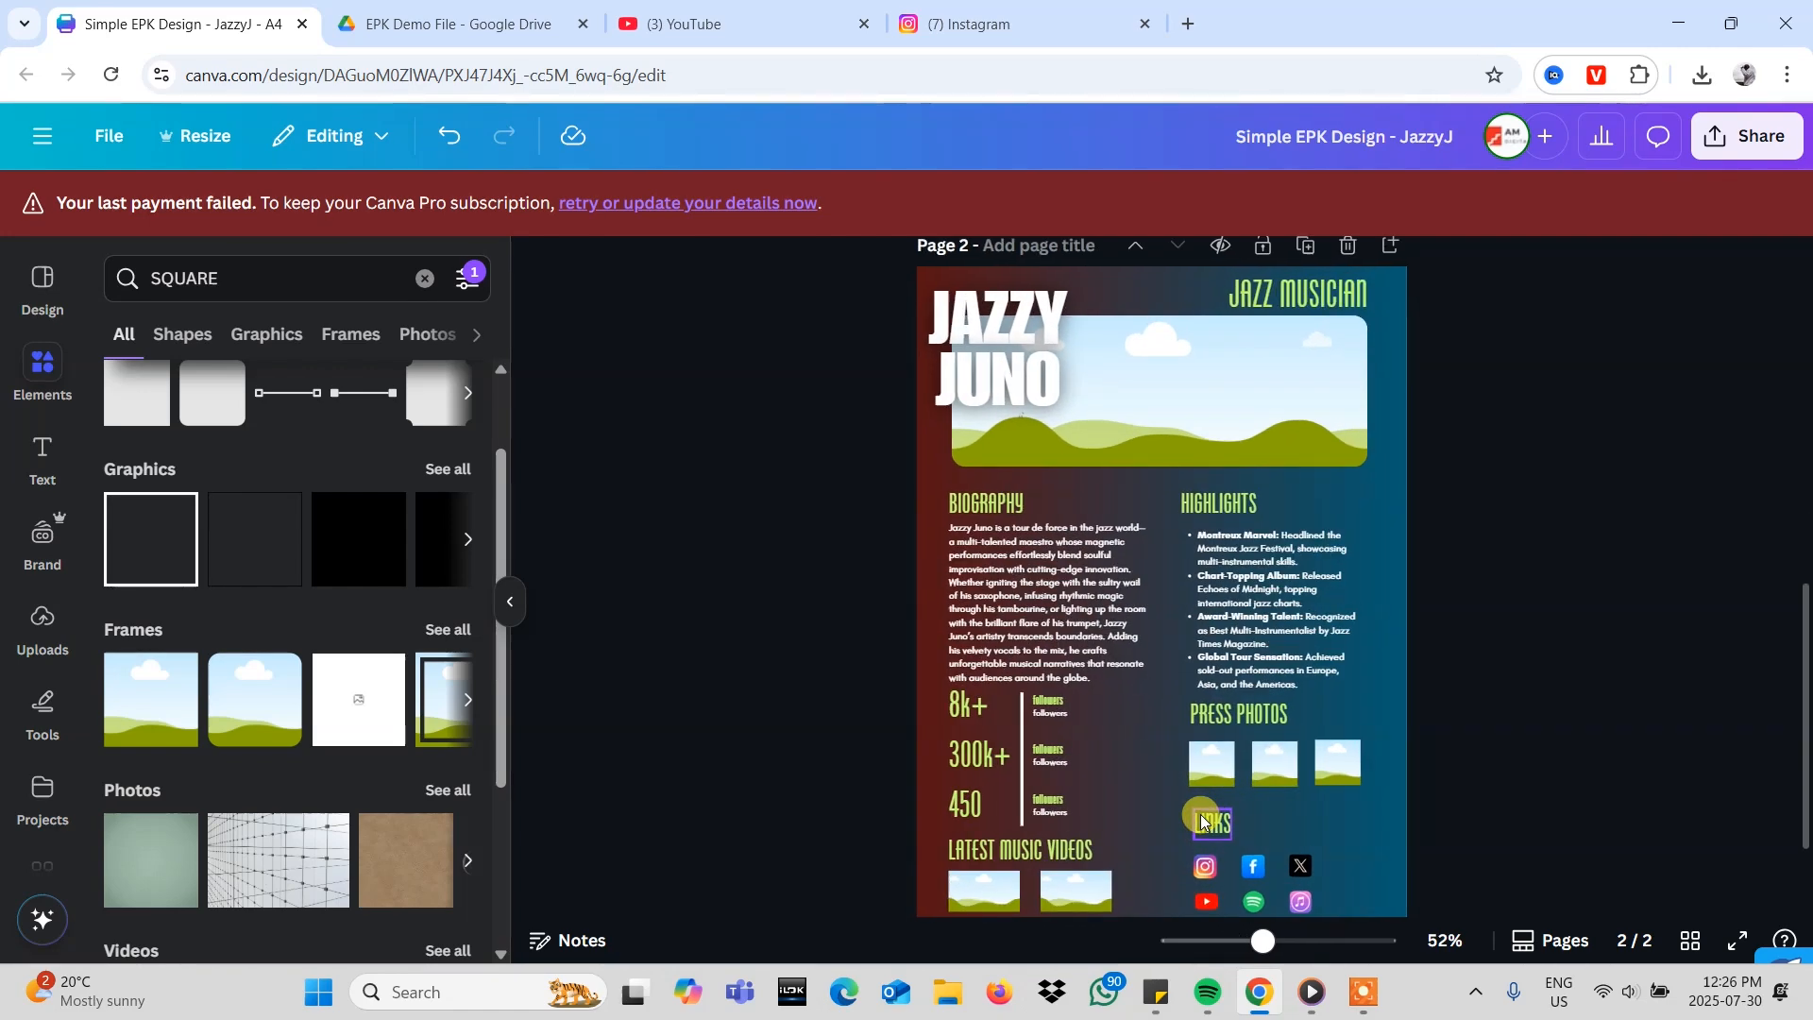
{"action": "scroll", "coordinate": [1294, 734], "scroll_direction": "up", "scroll_amount": 3}
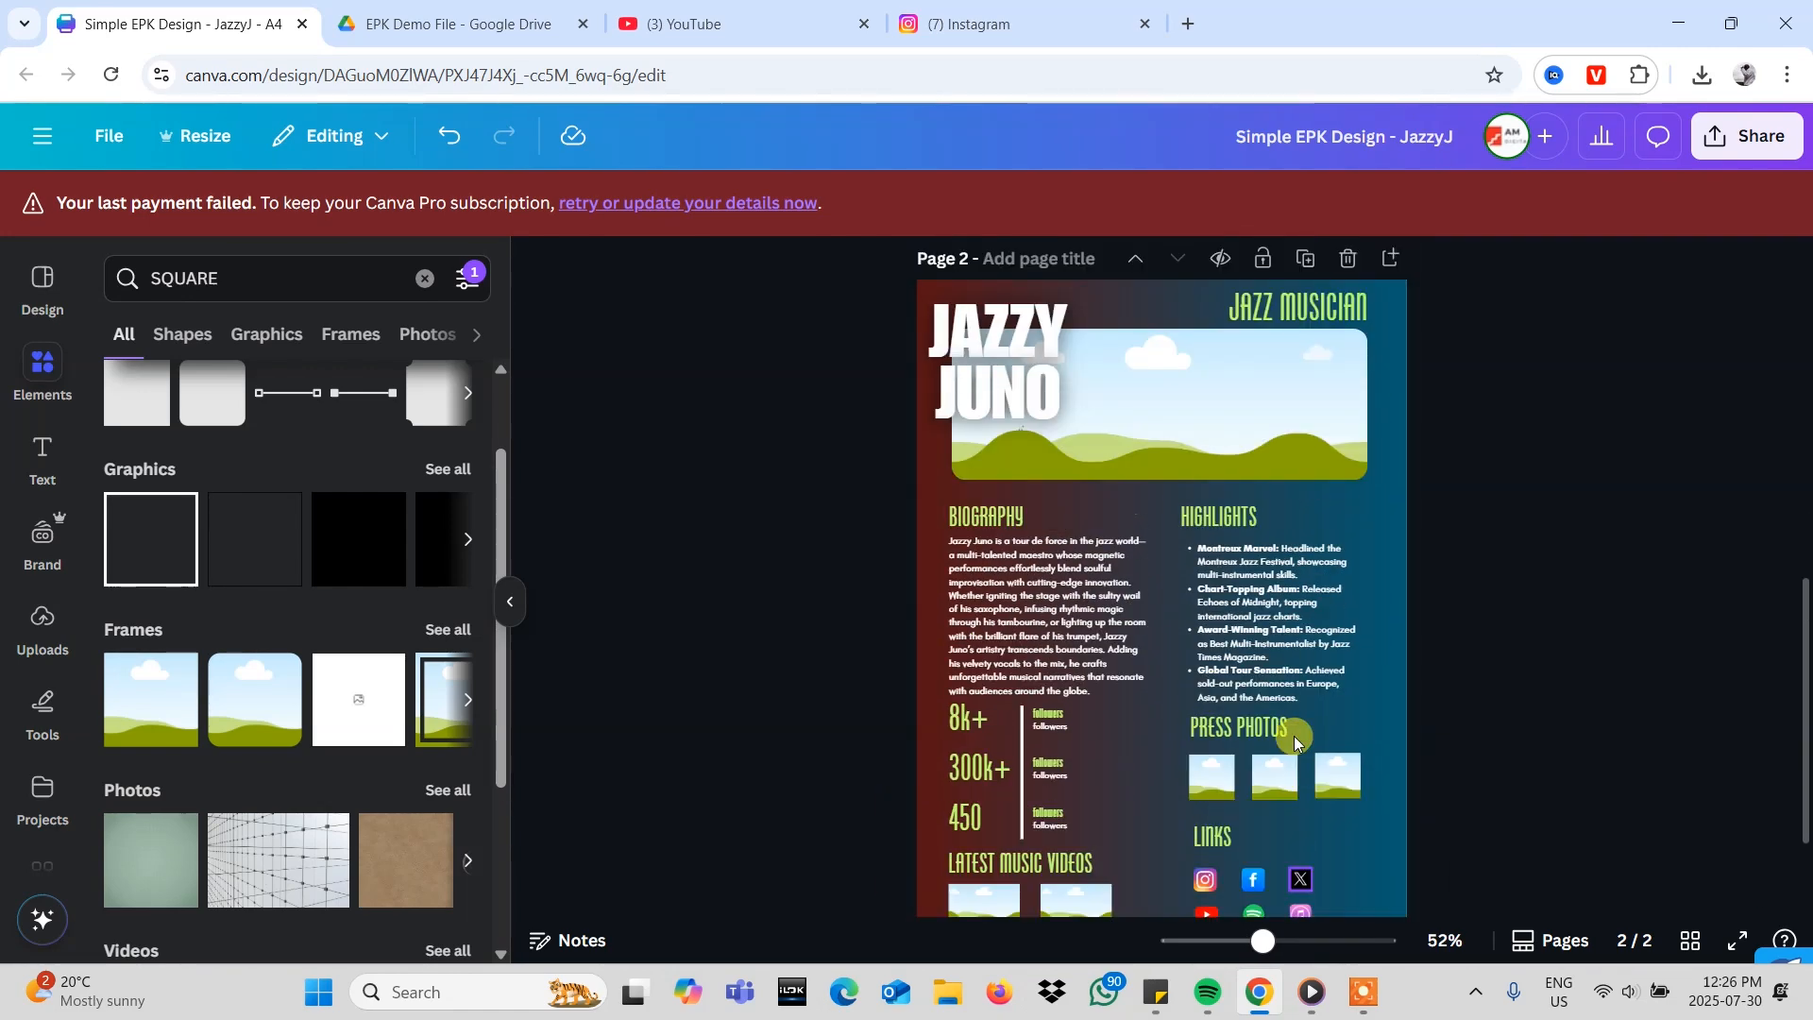
{"action": "scroll", "coordinate": [1294, 735], "scroll_direction": "up", "scroll_amount": 2}
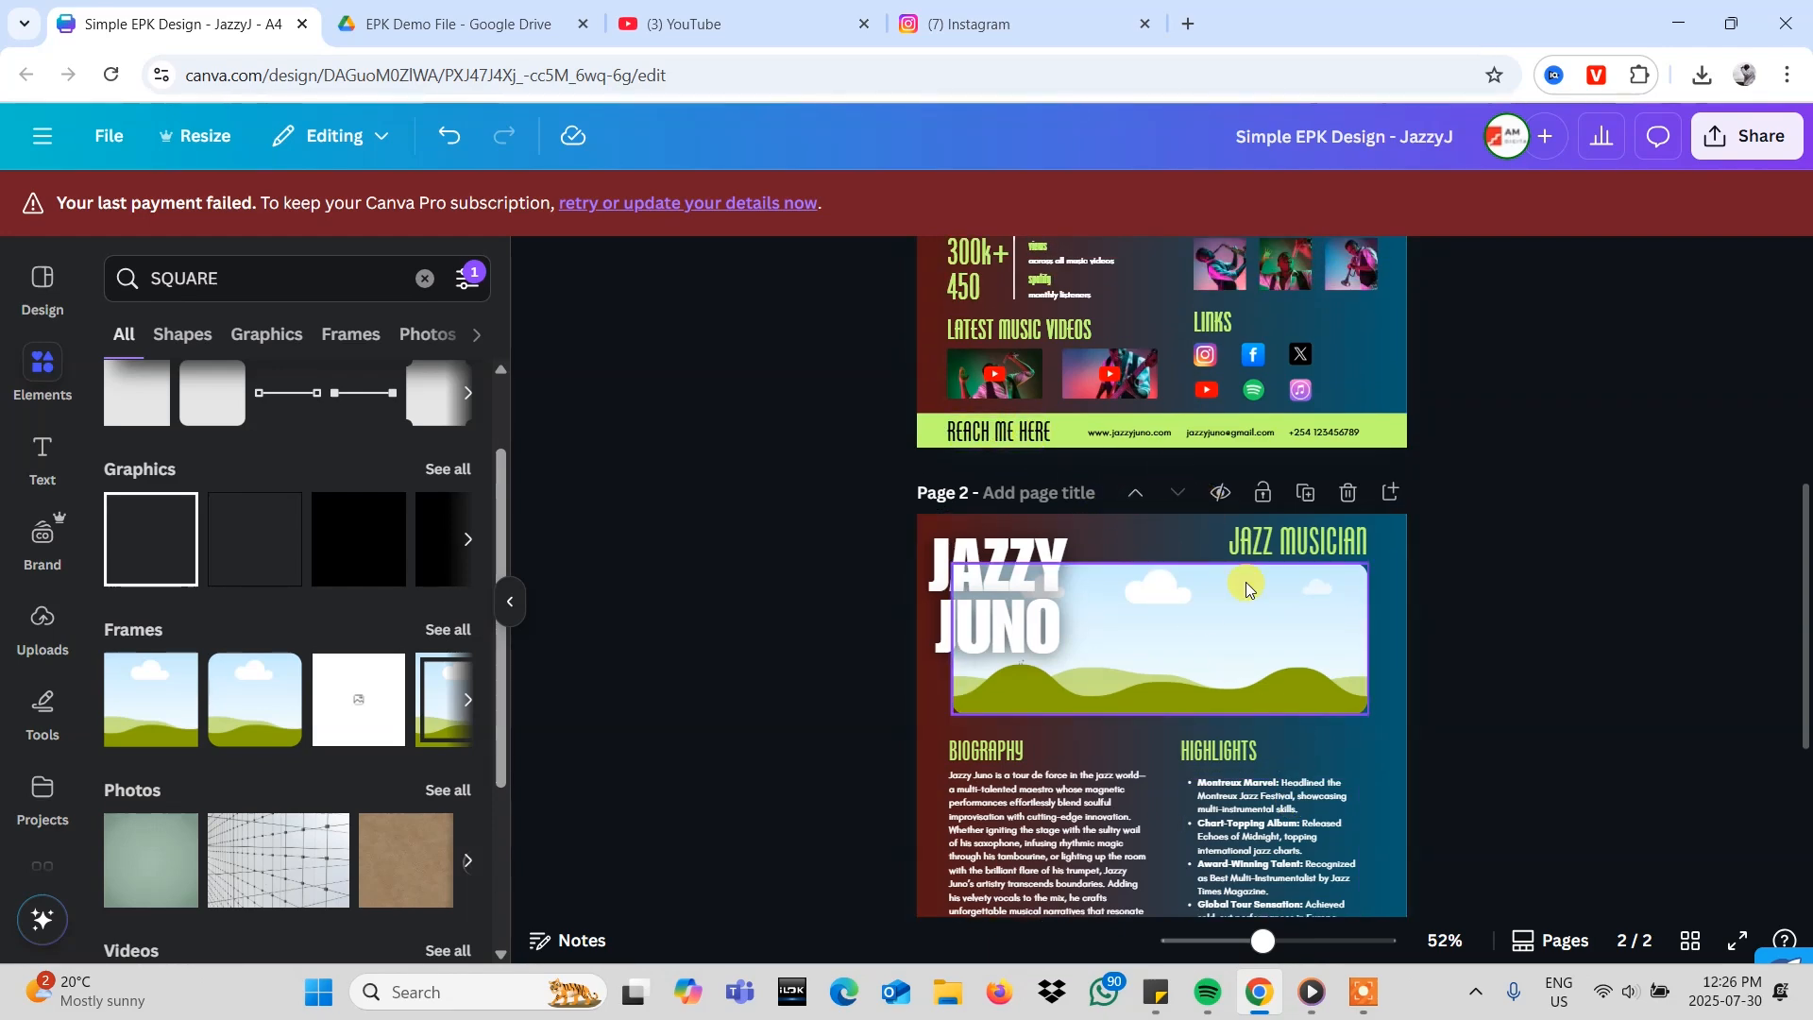
- Duplicate the Latest Music Videos heading onto page 2's green footer bar and color the copy black
{"action": "scroll", "coordinate": [1244, 582], "scroll_direction": "down", "scroll_amount": 4}
{"action": "left_click", "coordinate": [1054, 716]}
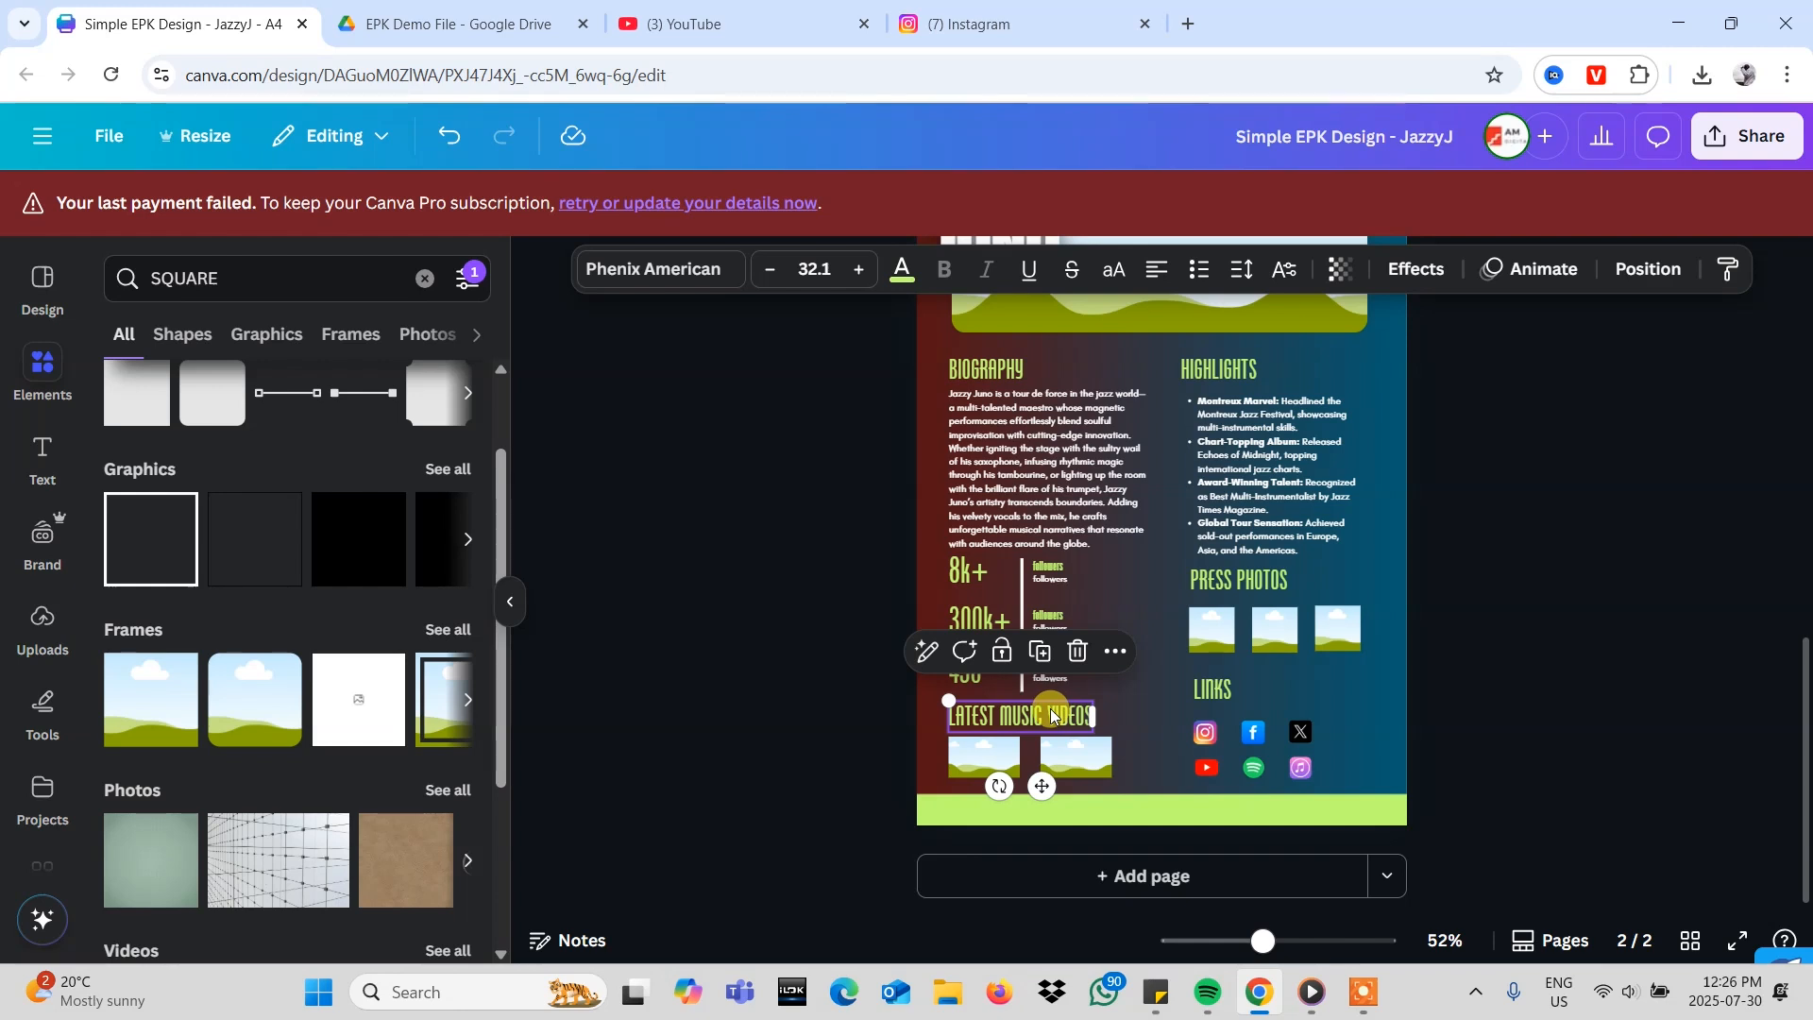
{"action": "left_click_drag", "start_coordinate": [1055, 716], "coordinate": [1037, 810]}
{"action": "left_click", "coordinate": [902, 271]}
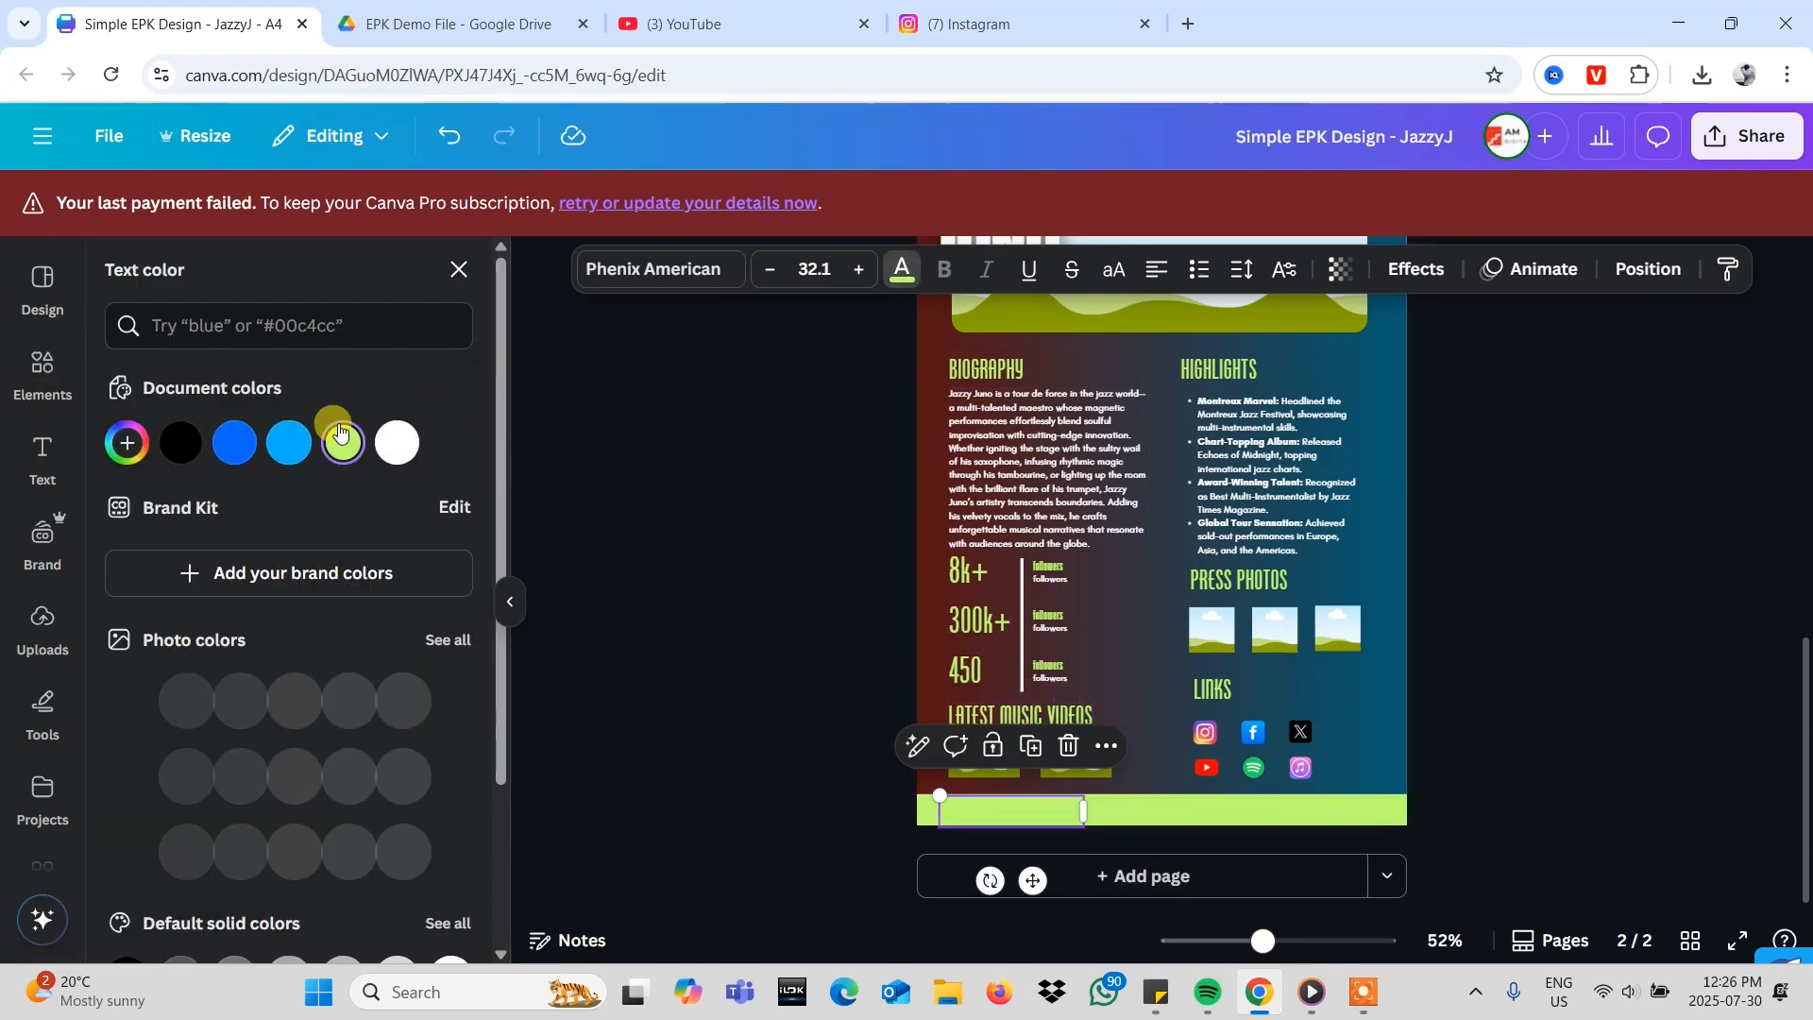
{"action": "left_click", "coordinate": [180, 443]}
- Replace the text of the black heading in page 2's footer bar with REACH ME HERE
{"action": "scroll", "coordinate": [1068, 814], "scroll_direction": "up", "scroll_amount": 3}
{"action": "scroll", "coordinate": [1067, 814], "scroll_direction": "up", "scroll_amount": 2}
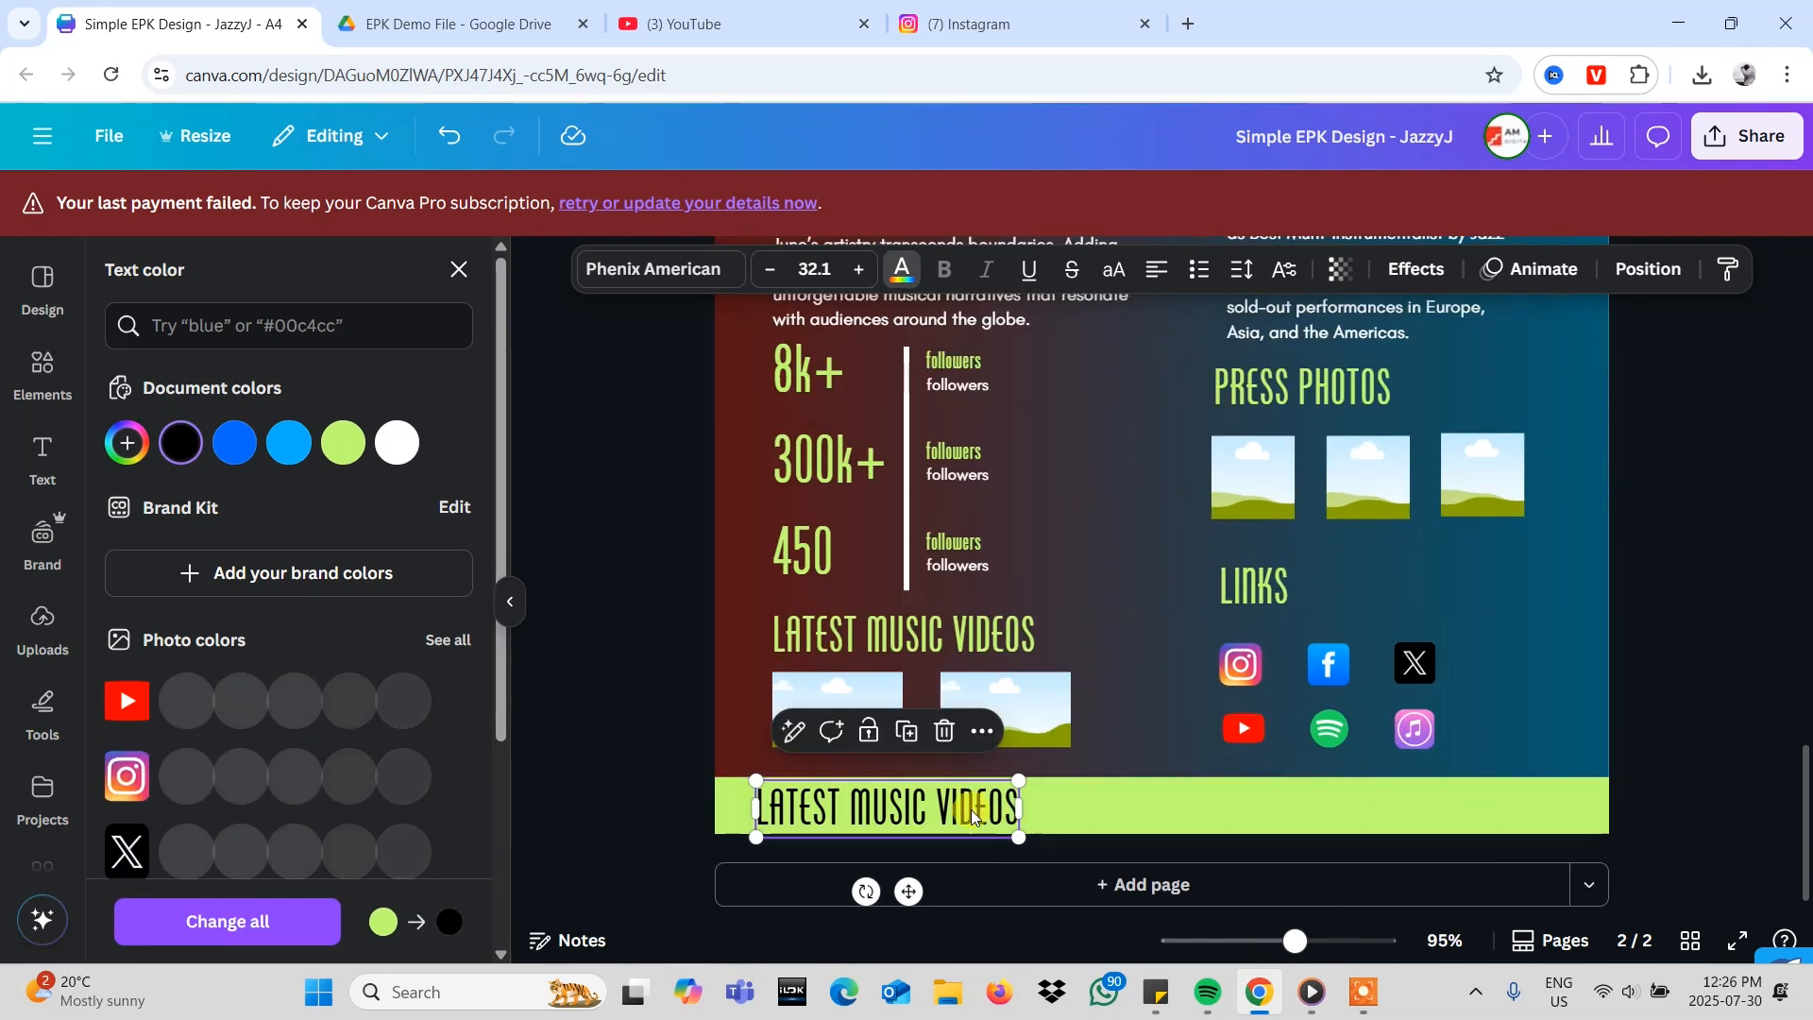
{"action": "double_click", "coordinate": [970, 811]}
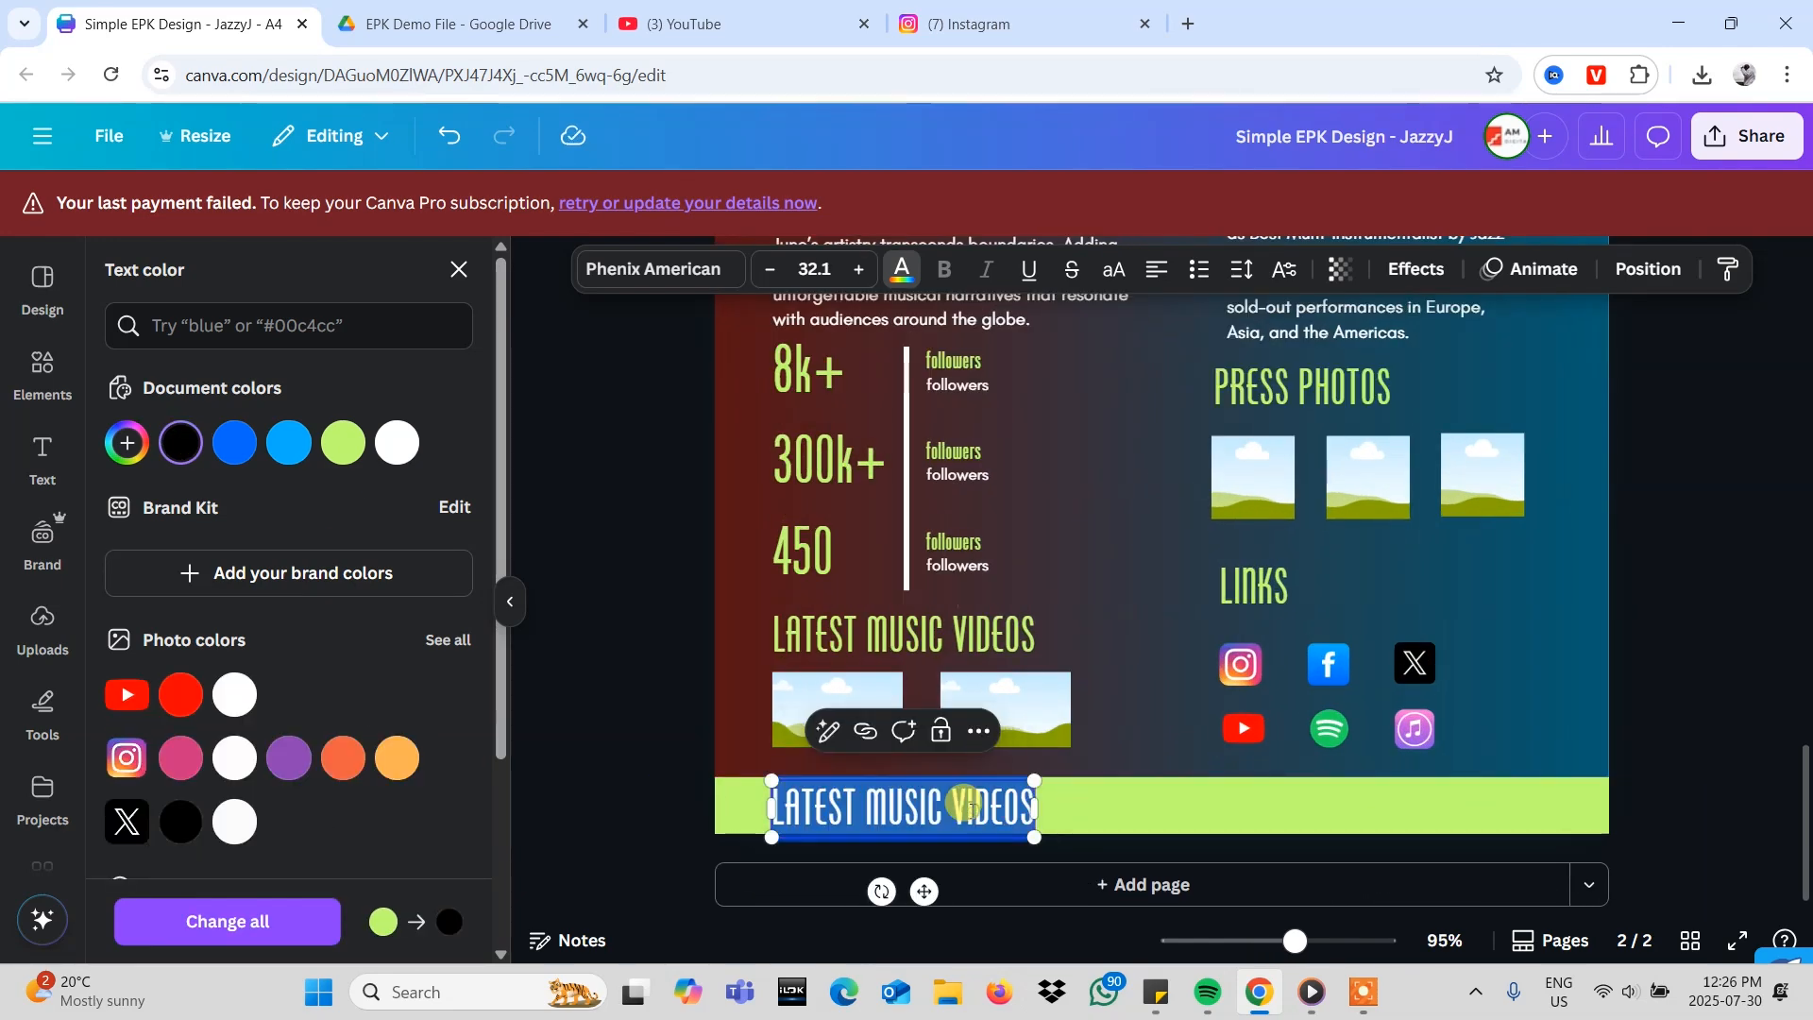
{"action": "type", "text": "REACH ME HERE"}
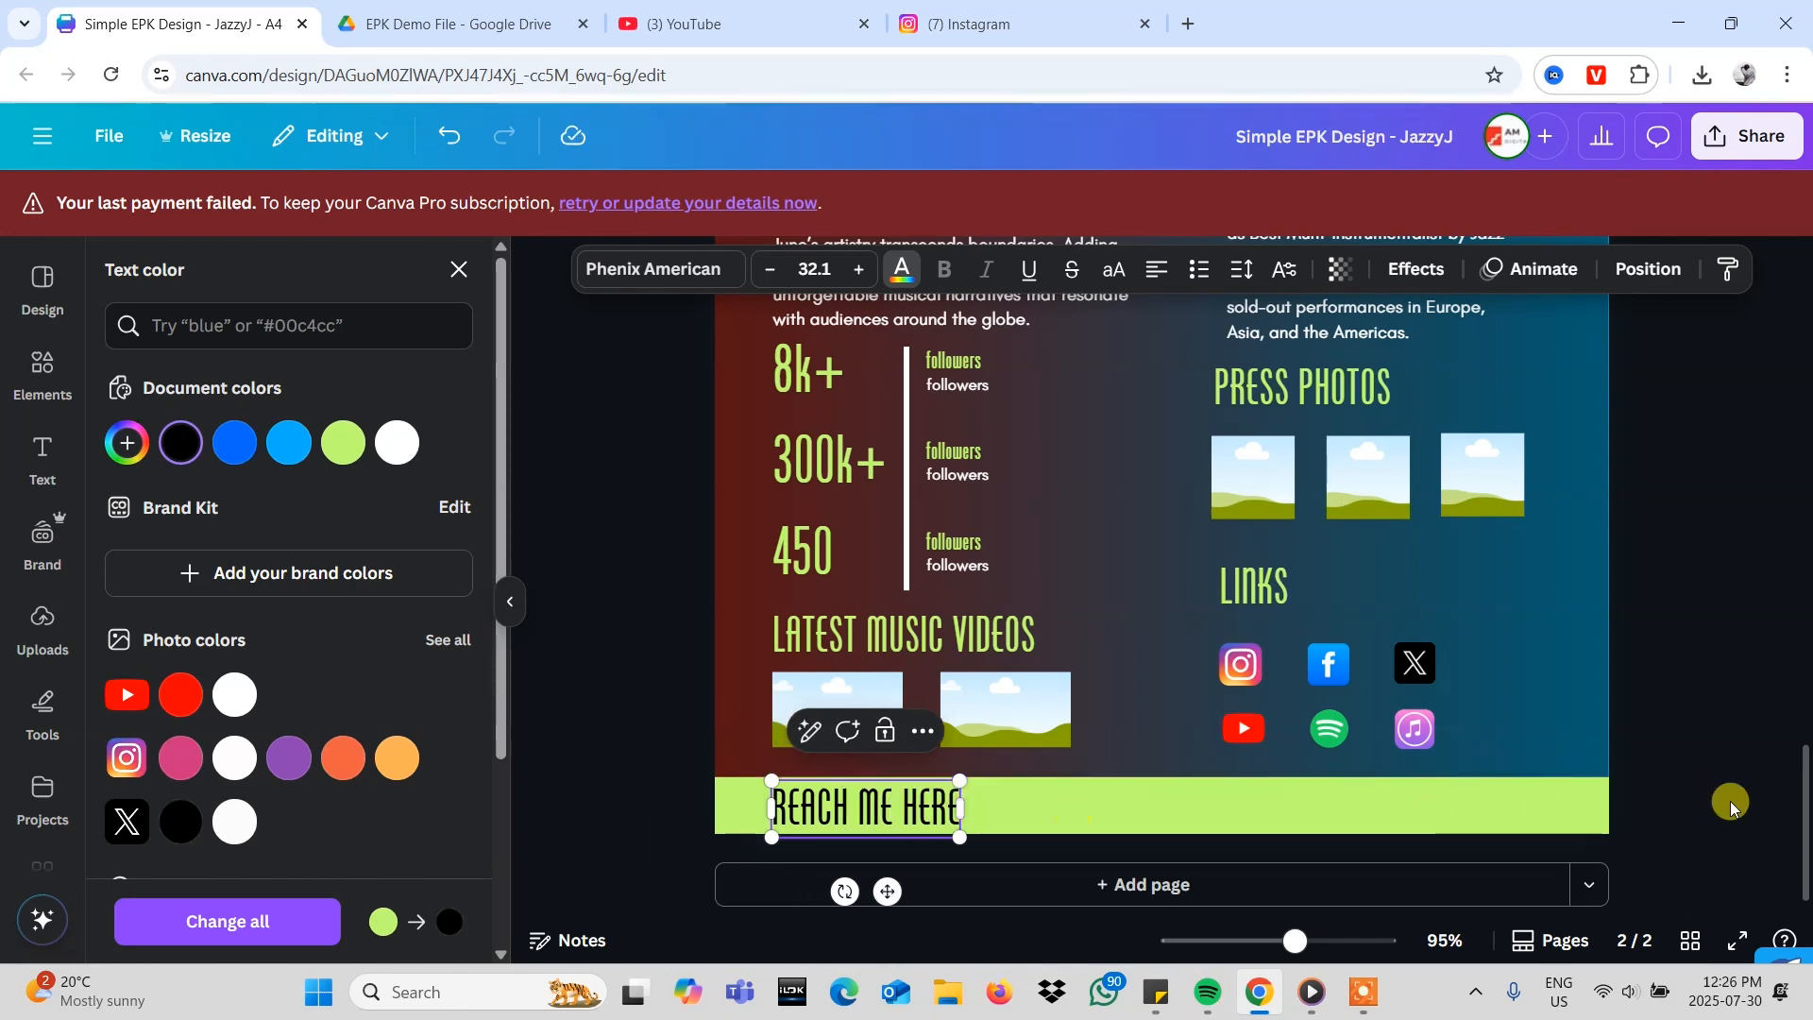
{"action": "key", "text": "Escape"}
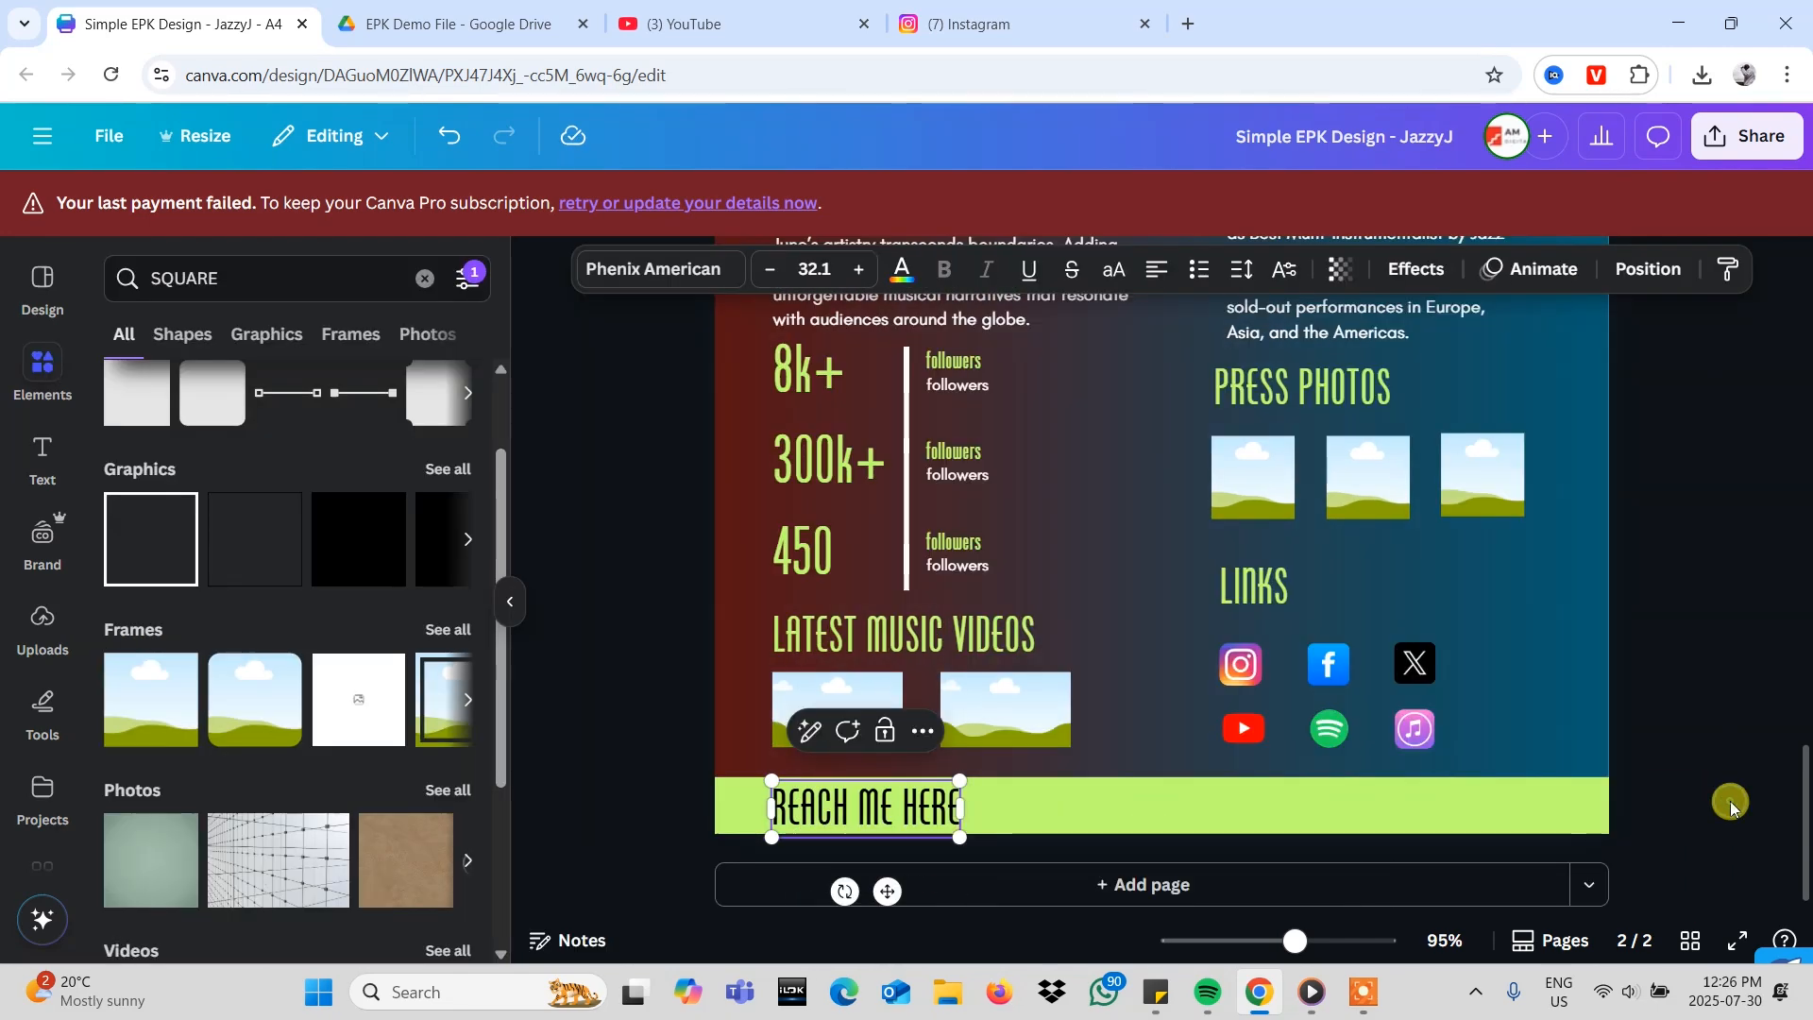
{"action": "scroll", "coordinate": [1732, 803], "scroll_direction": "down", "scroll_amount": 3}
{"action": "left_click", "coordinate": [1567, 715]}
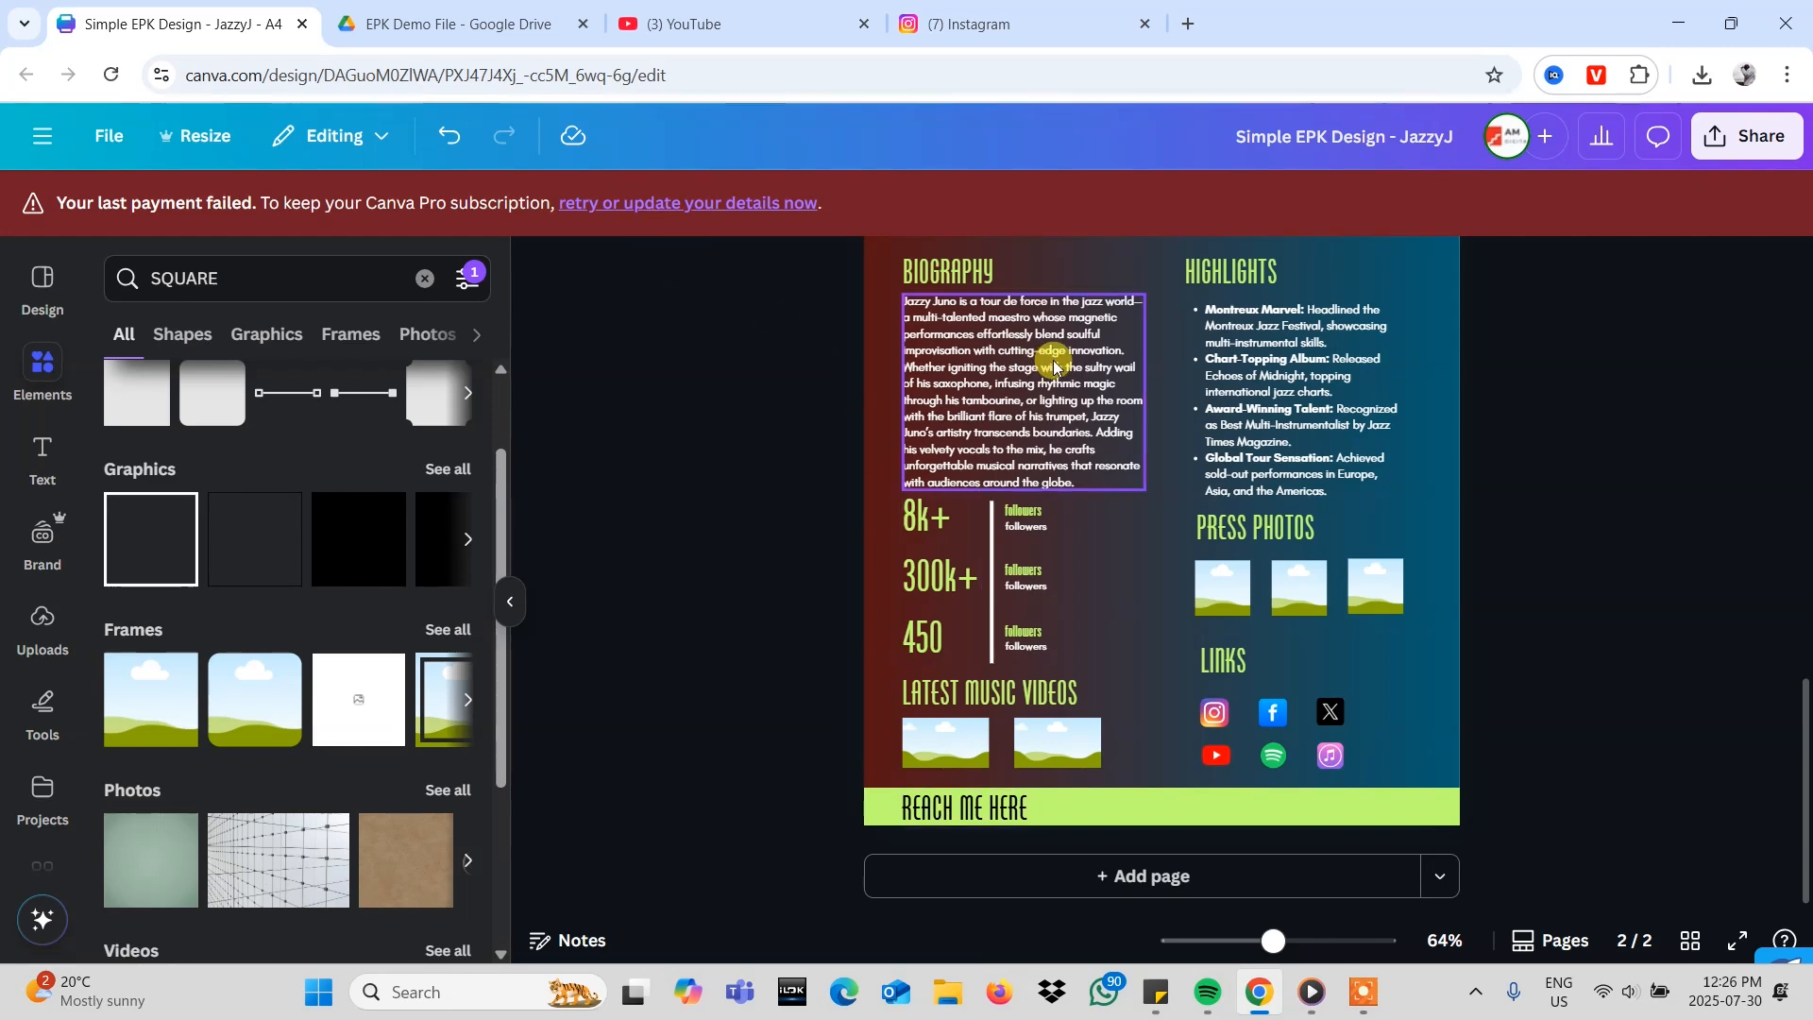
- Examine the contact details beside the Reach Me Here heading on page 1 against page 2's footer bar
{"action": "scroll", "coordinate": [1052, 359], "scroll_direction": "up", "scroll_amount": 8}
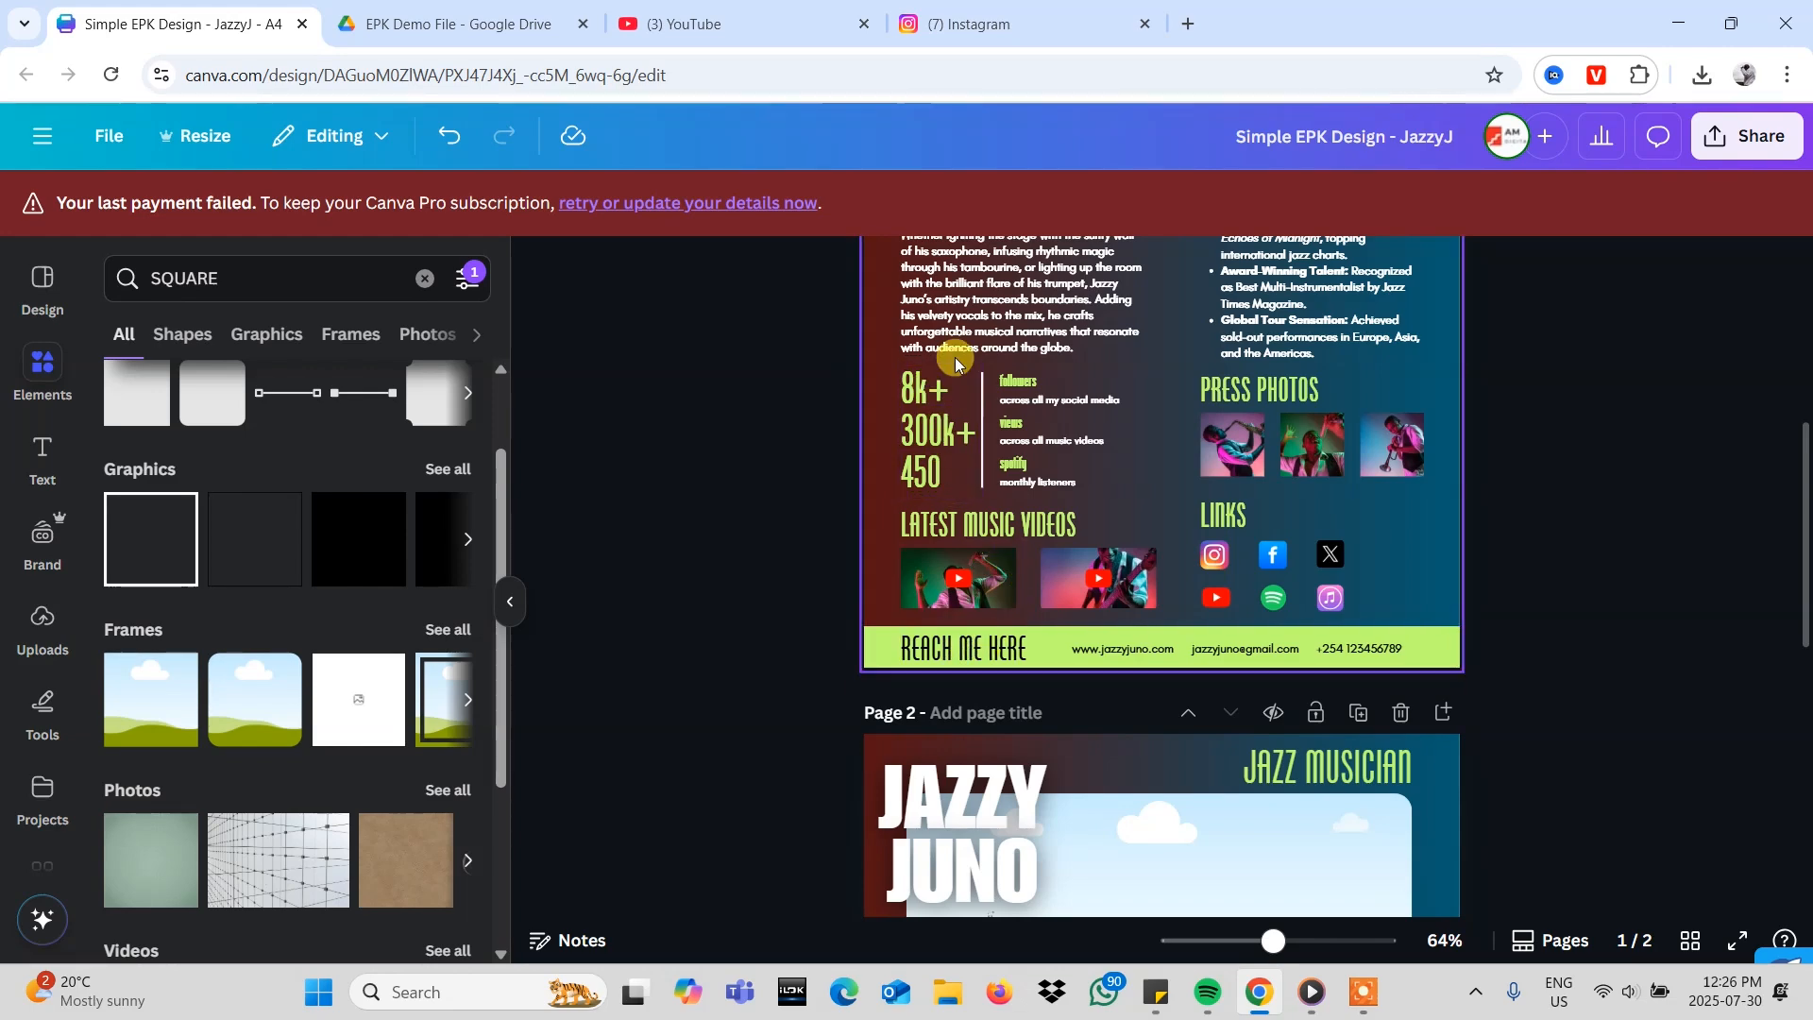
{"action": "scroll", "coordinate": [795, 324], "scroll_direction": "down", "scroll_amount": 8}
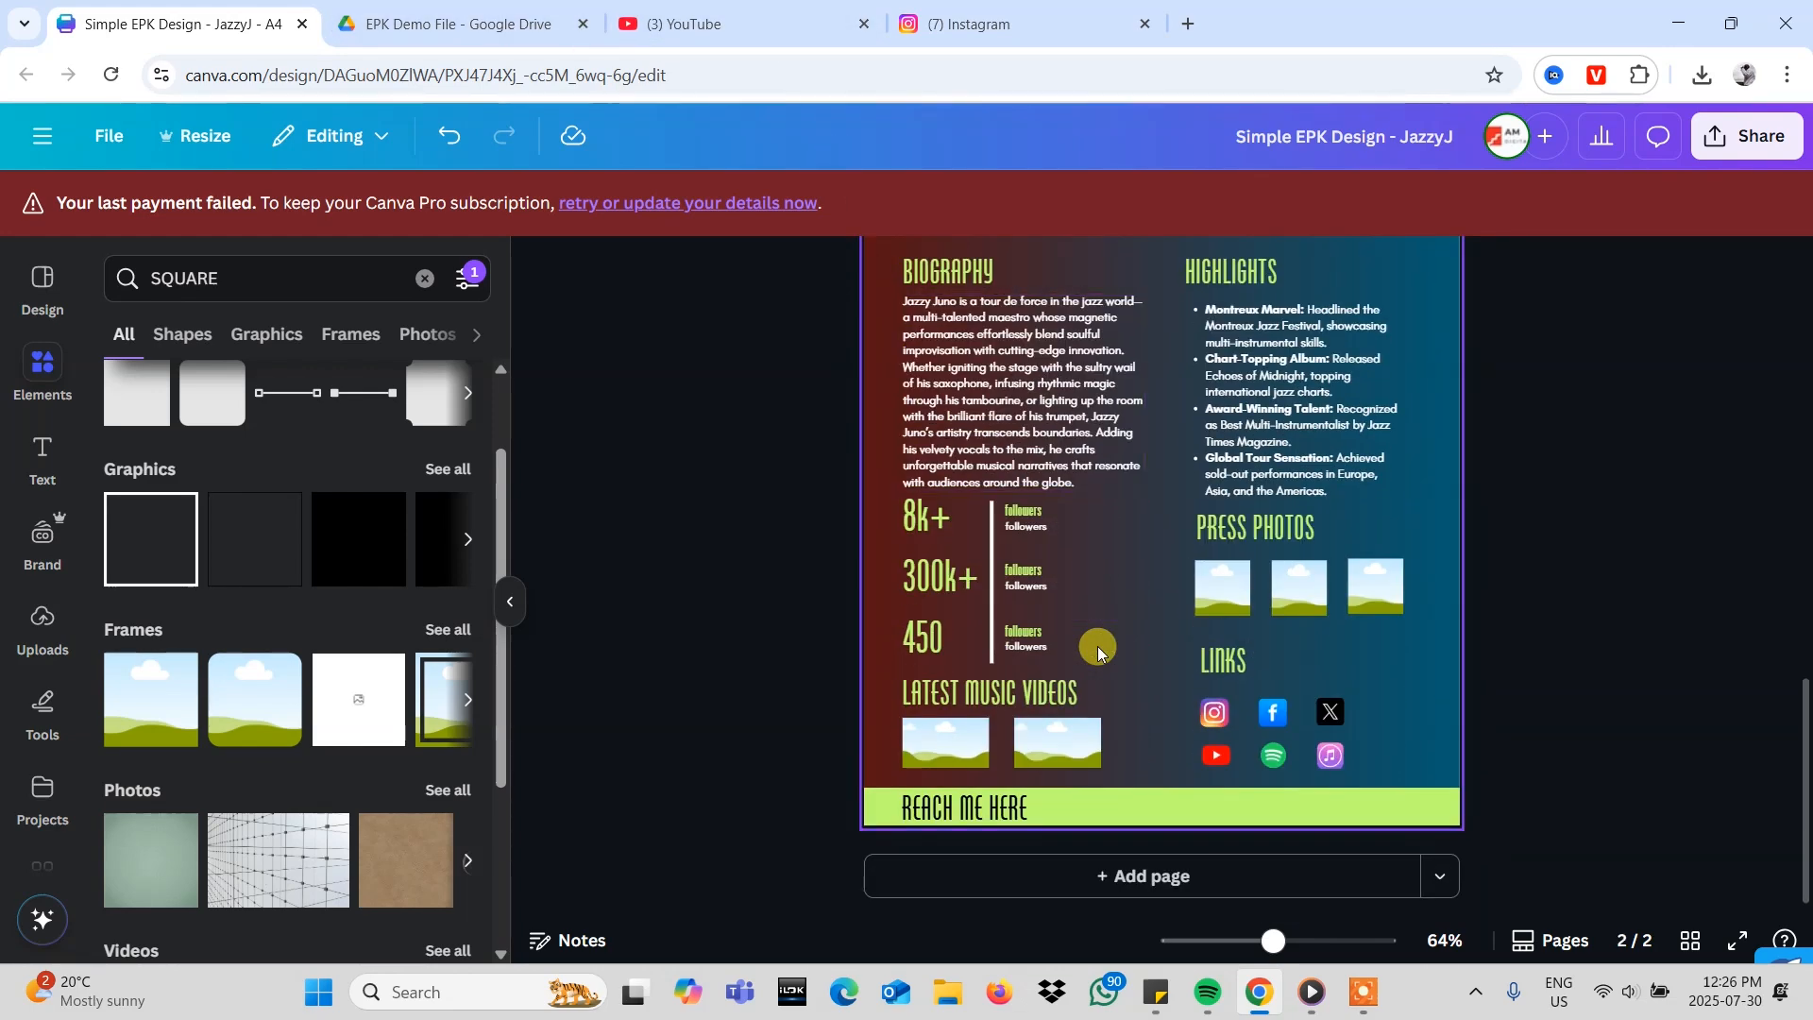
{"action": "left_click", "coordinate": [978, 814]}
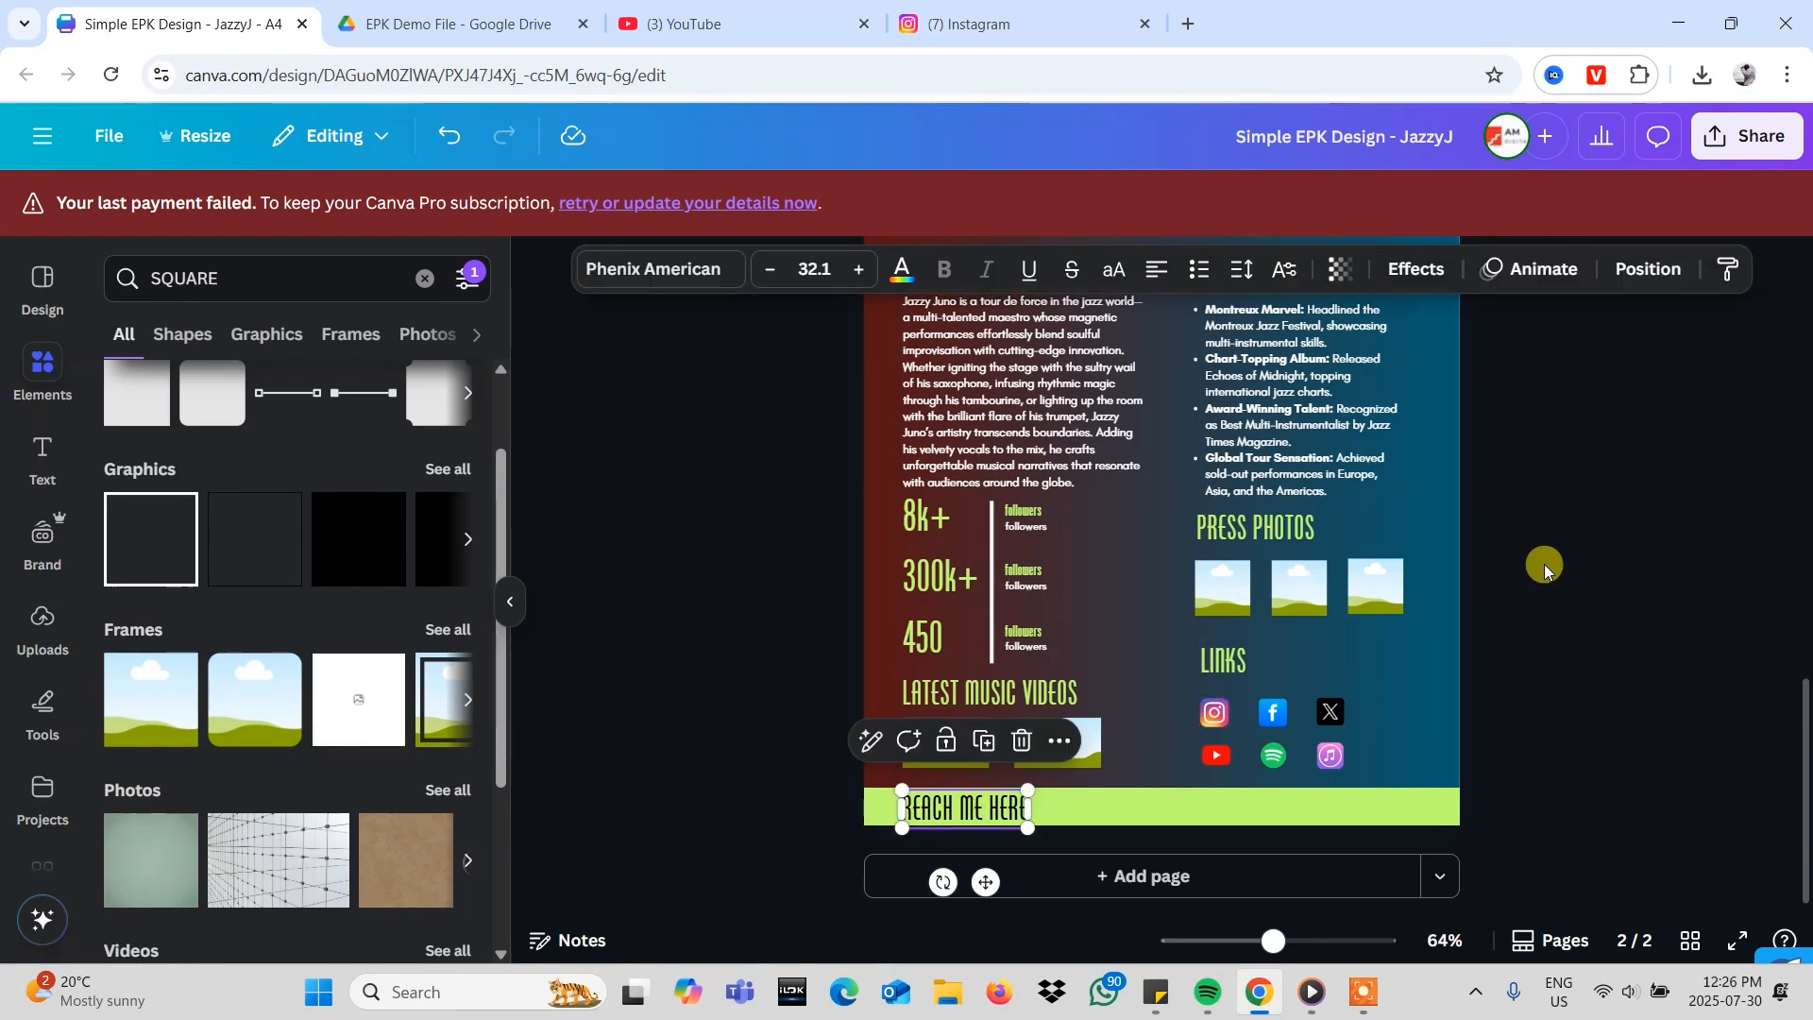
{"action": "scroll", "coordinate": [1544, 564], "scroll_direction": "up", "scroll_amount": 5}
{"action": "scroll", "coordinate": [1486, 623], "scroll_direction": "down", "scroll_amount": 3}
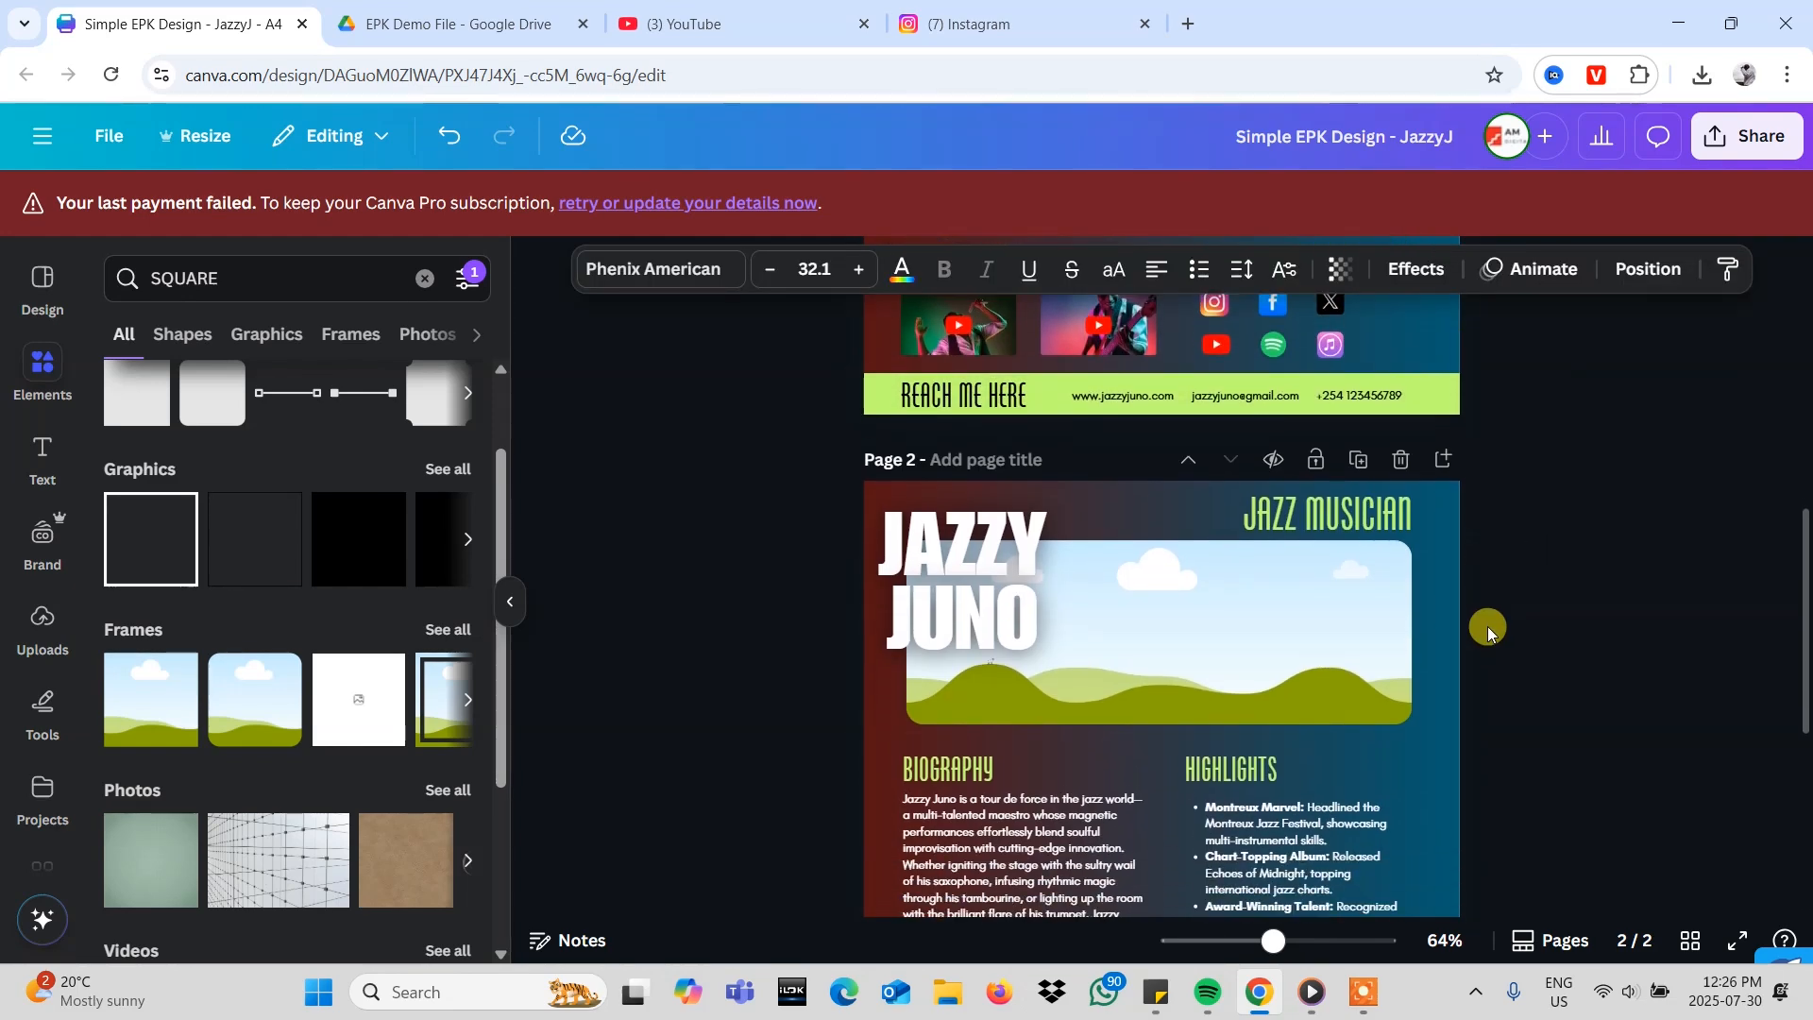
{"action": "scroll", "coordinate": [1486, 623], "scroll_direction": "up", "scroll_amount": 4}
{"action": "scroll", "coordinate": [1490, 628], "scroll_direction": "down", "scroll_amount": 2}
{"action": "scroll", "coordinate": [1489, 625], "scroll_direction": "up", "scroll_amount": 3}
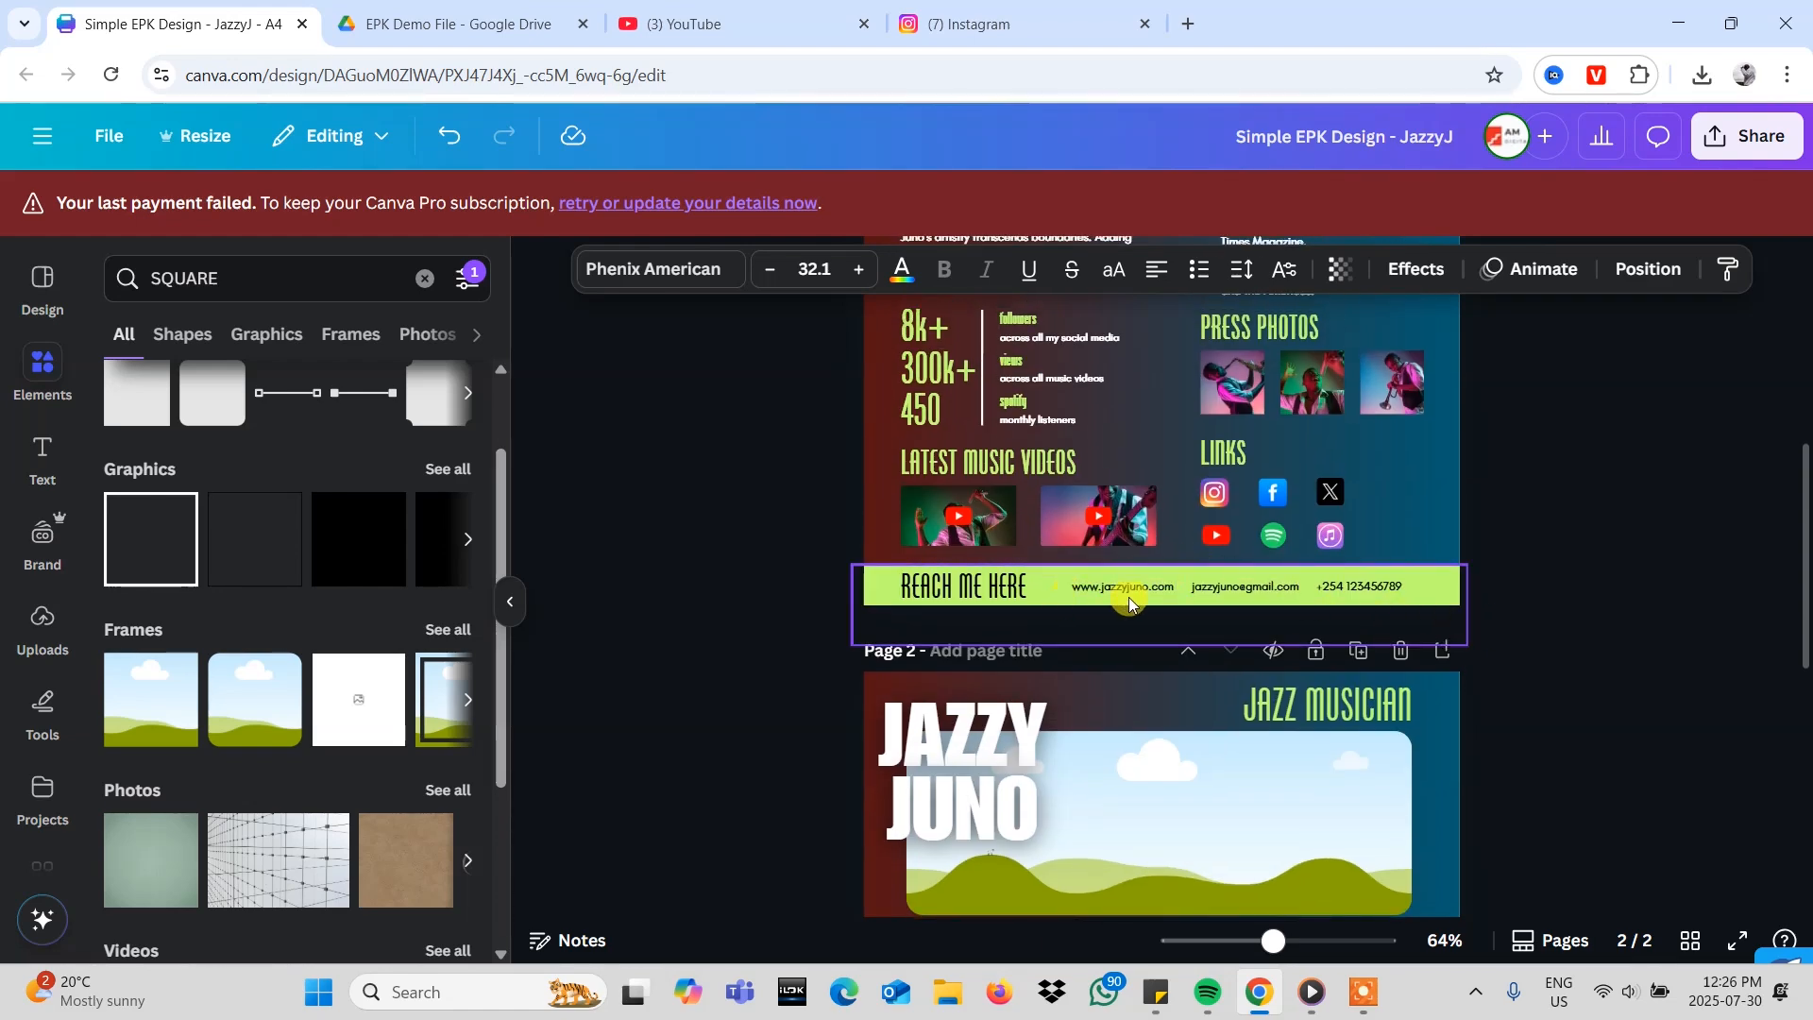
{"action": "scroll", "coordinate": [1241, 571], "scroll_direction": "up", "scroll_amount": 3}
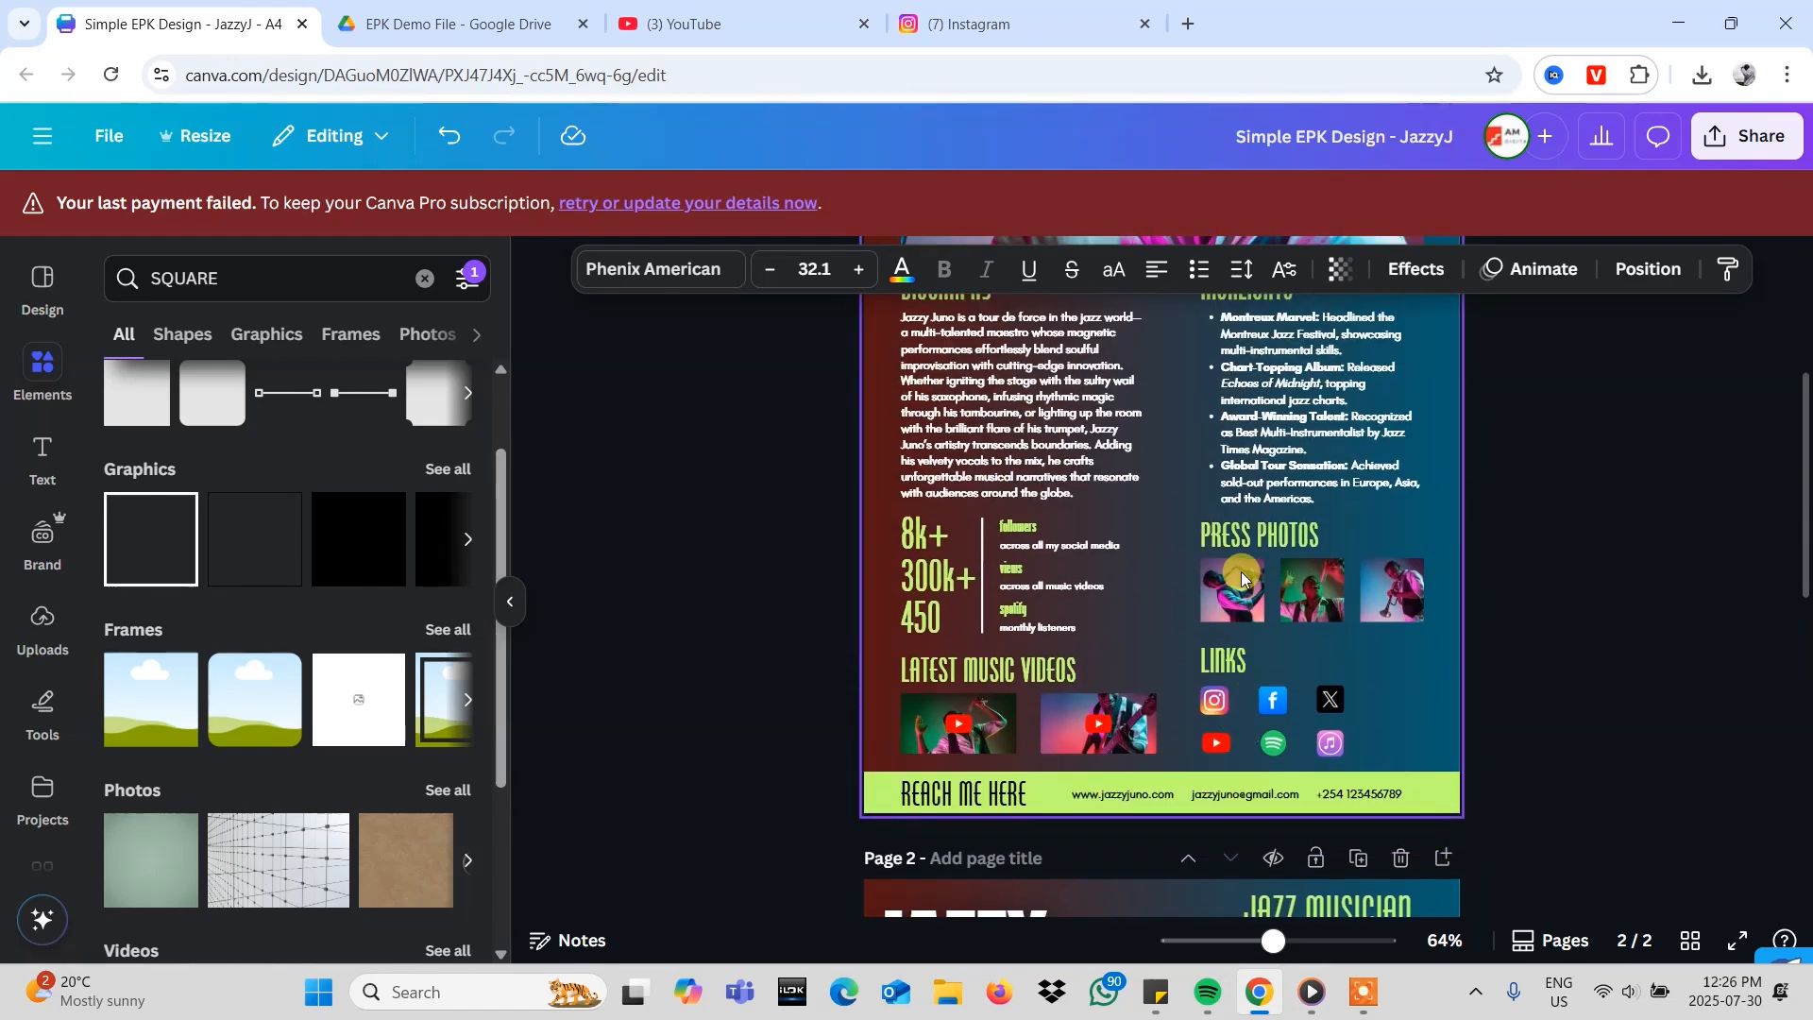
{"action": "scroll", "coordinate": [982, 473], "scroll_direction": "down", "scroll_amount": 3}
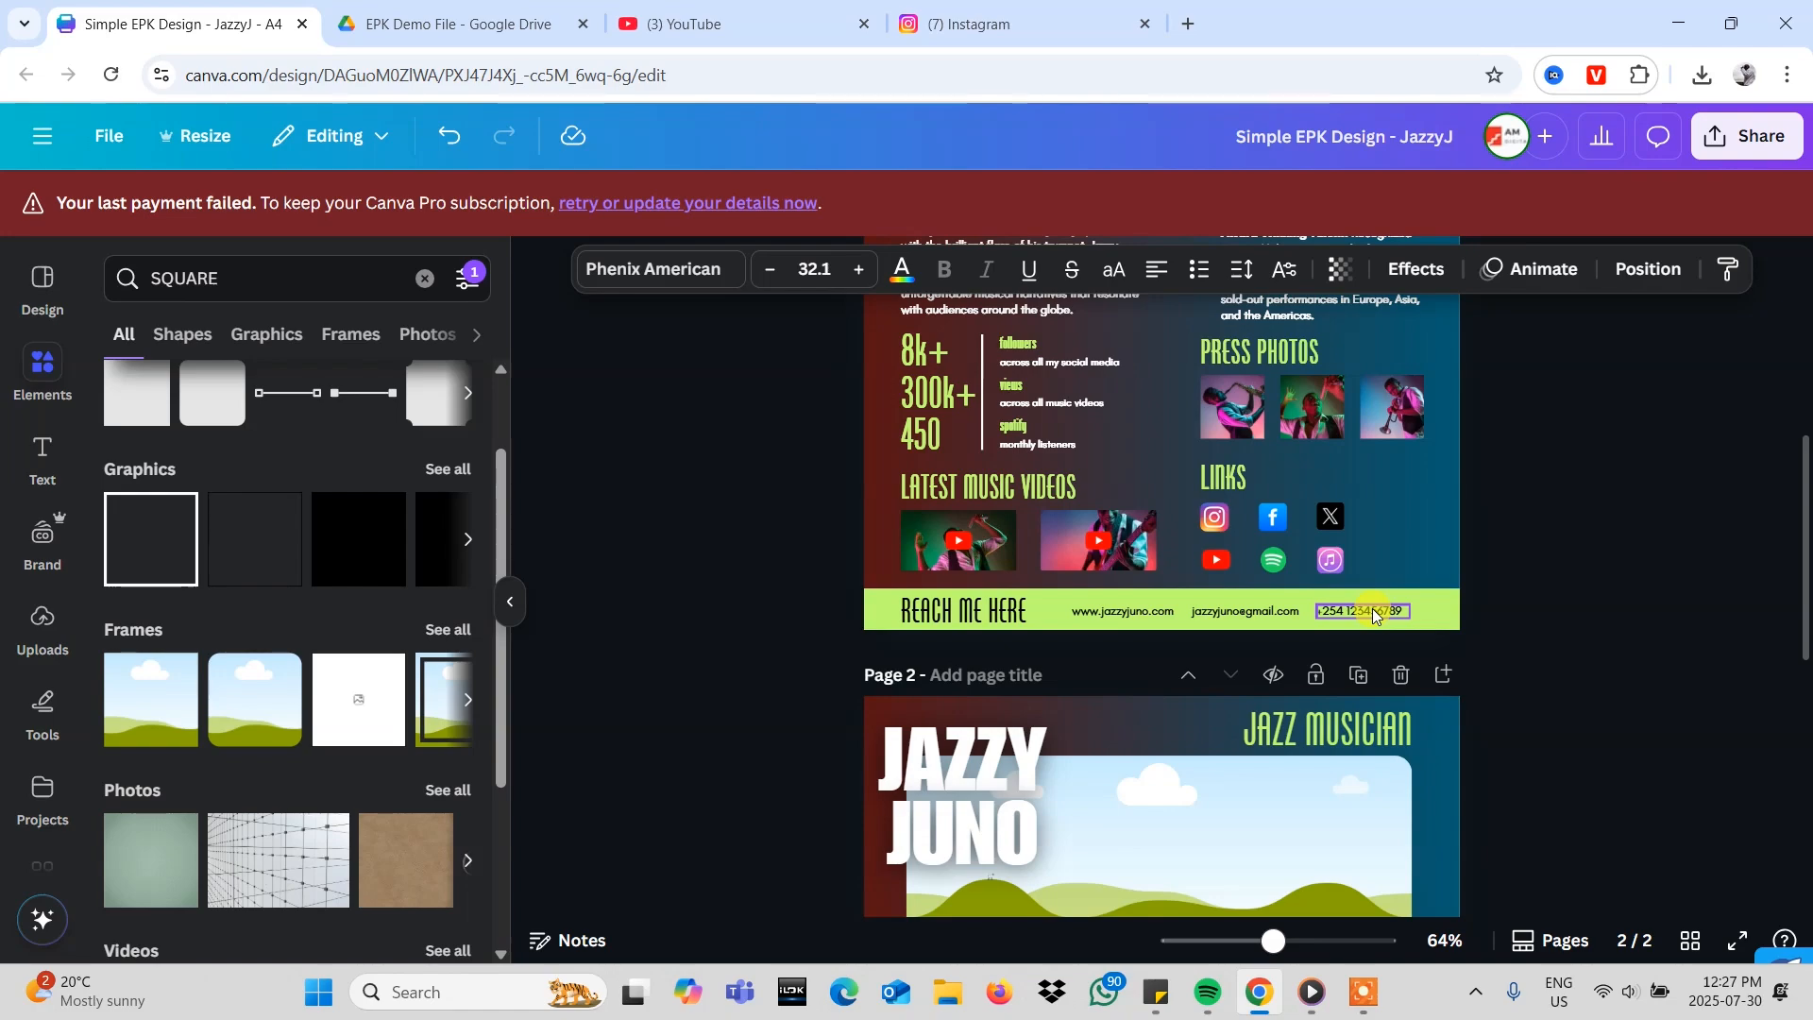
{"action": "scroll", "coordinate": [1373, 608], "scroll_direction": "down", "scroll_amount": 8}
{"action": "scroll", "coordinate": [1373, 609], "scroll_direction": "up", "scroll_amount": 7}
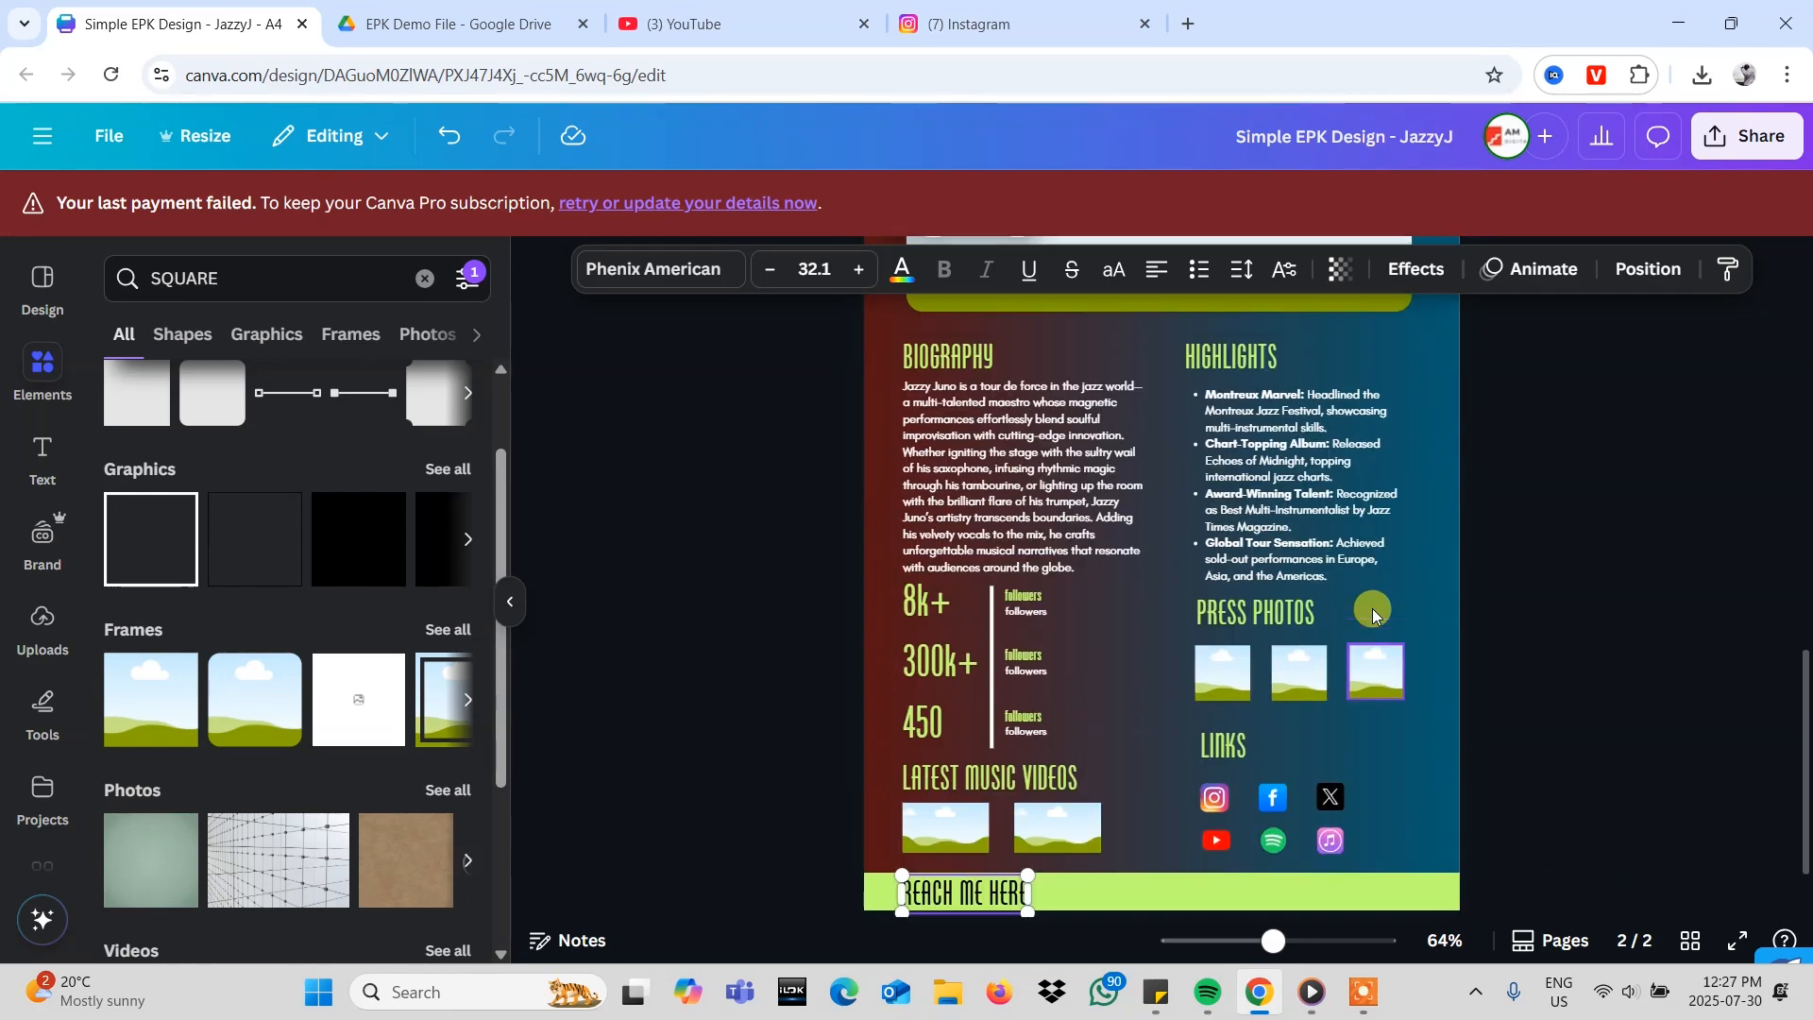
{"action": "scroll", "coordinate": [1373, 608], "scroll_direction": "down", "scroll_amount": 7}
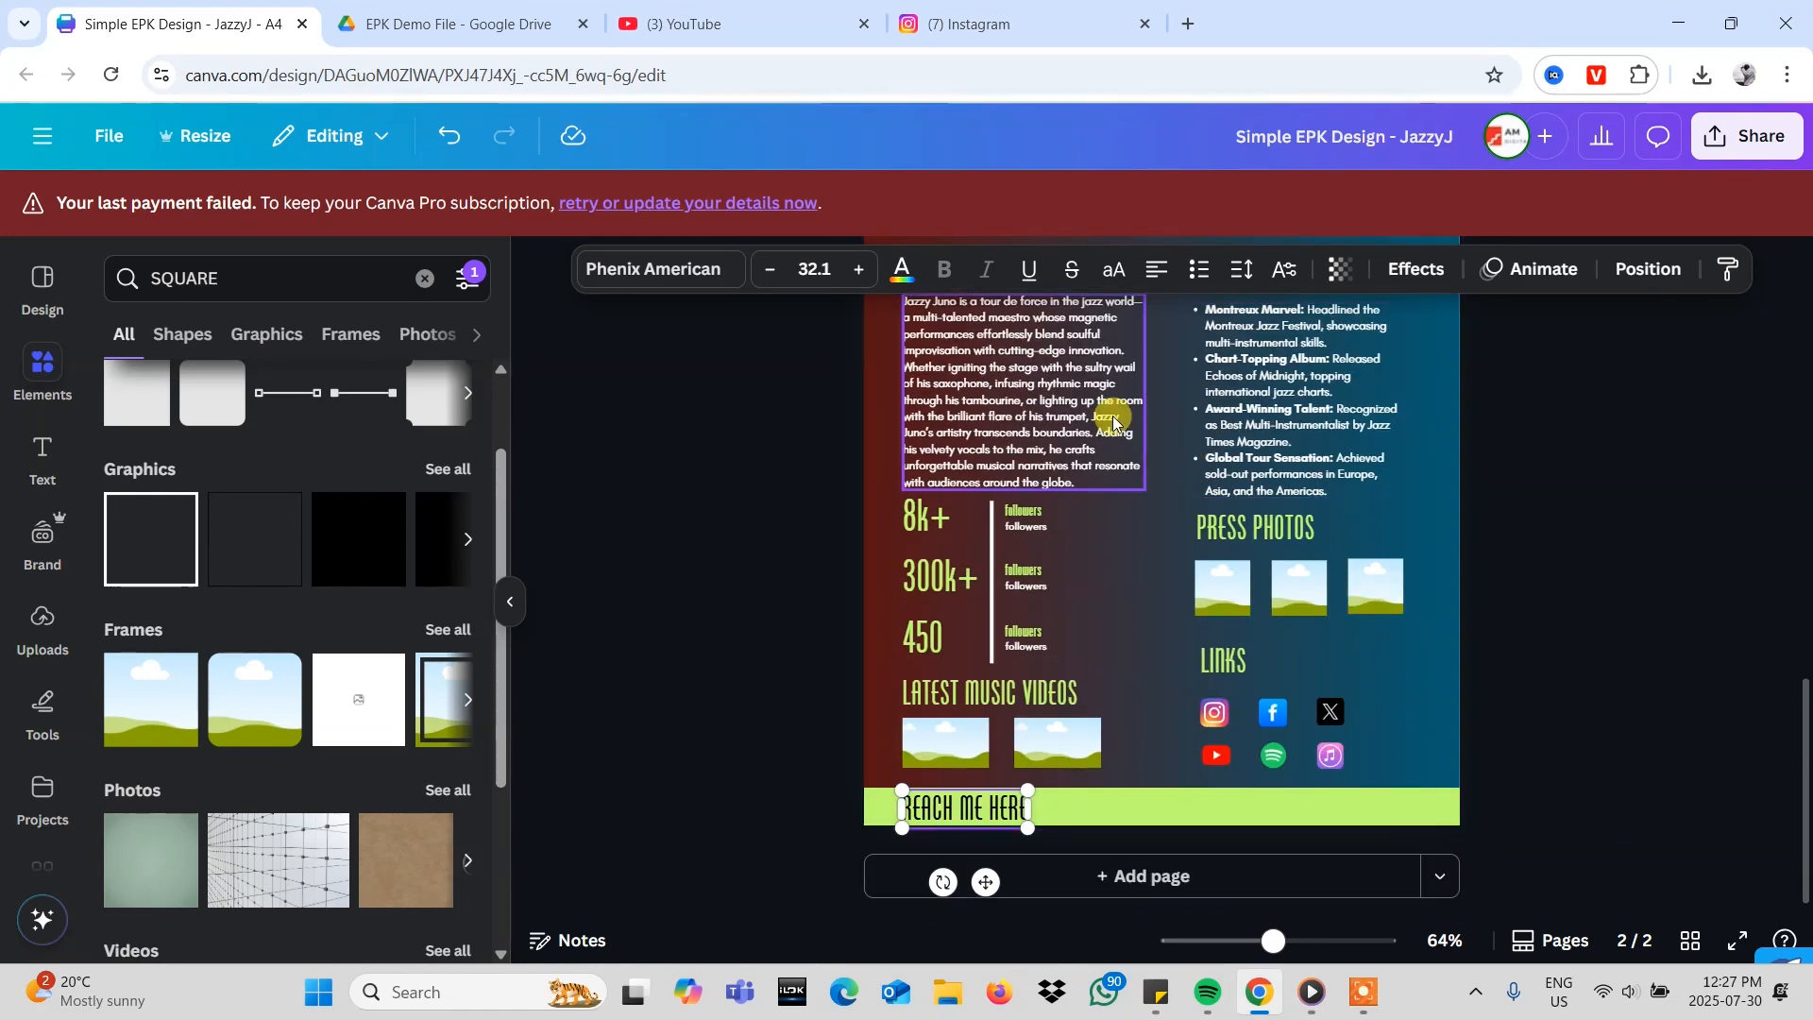
{"action": "left_click", "coordinate": [1044, 409]}
{"action": "left_click_drag", "start_coordinate": [1044, 409], "coordinate": [1242, 825]}
{"action": "double_click", "coordinate": [1137, 796]}
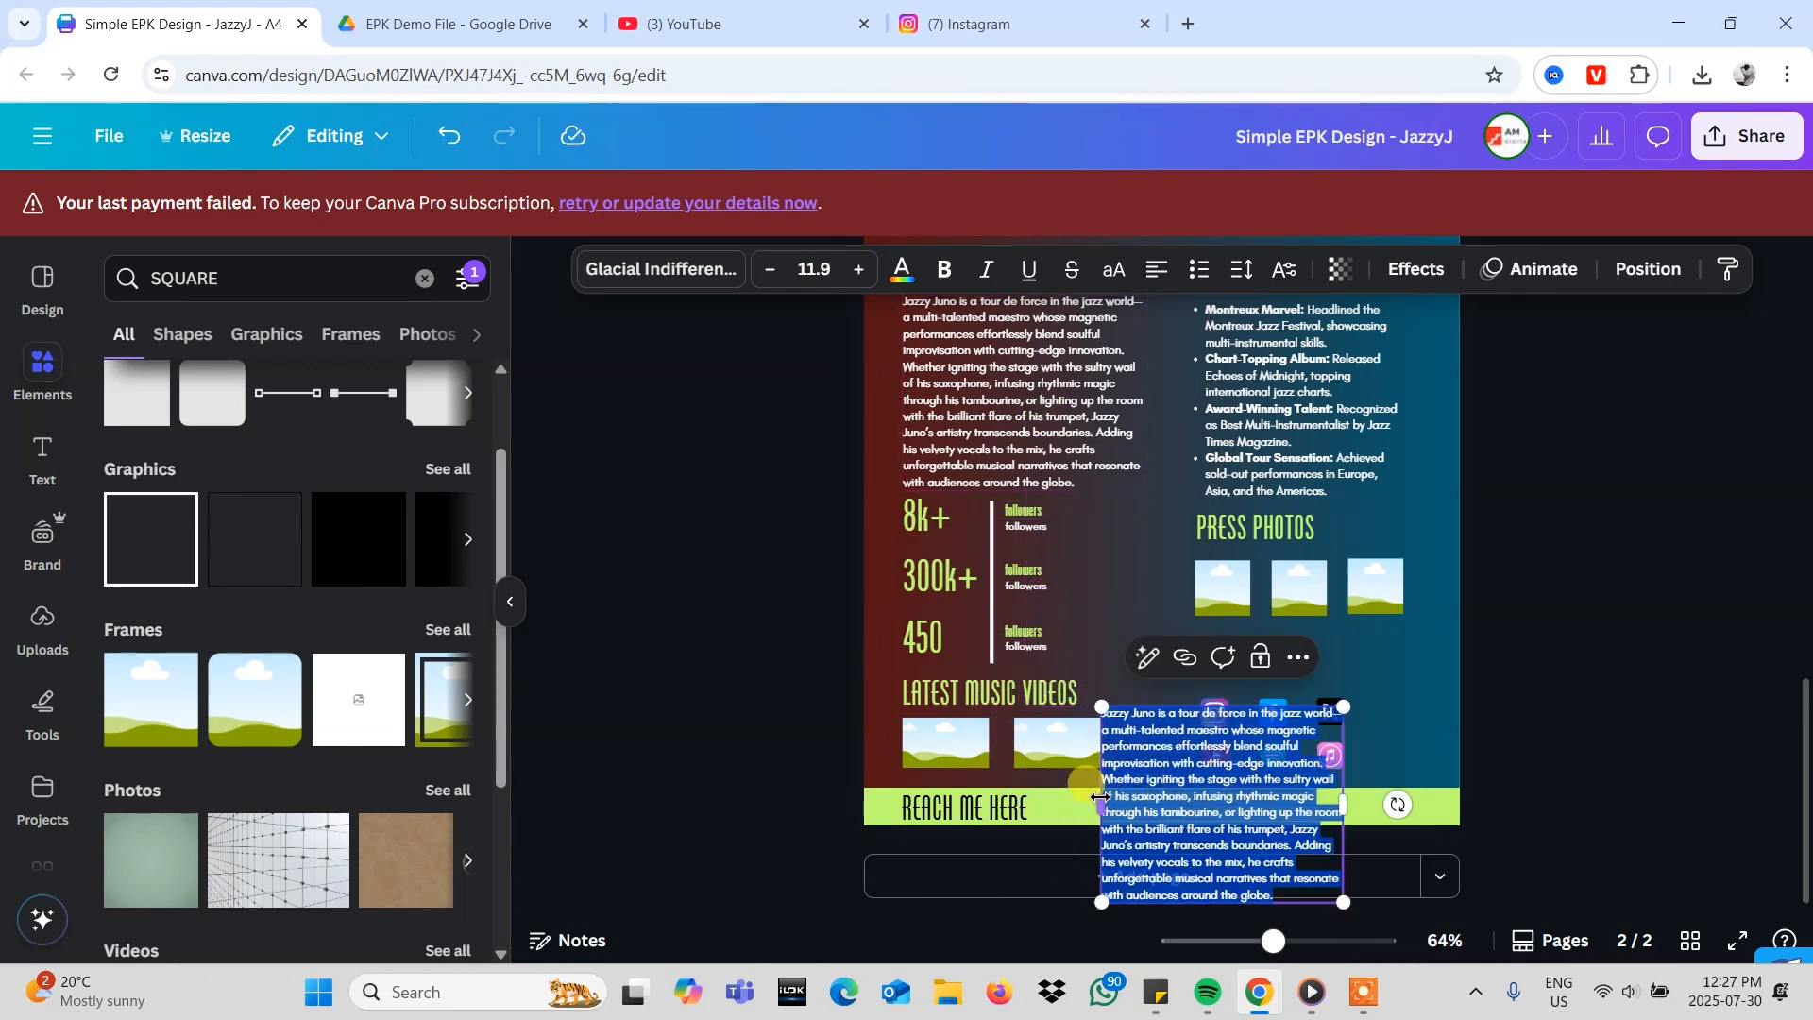
{"action": "key", "text": "ctrl+z"}
{"action": "key", "text": "Caps_Lock"}
{"action": "type", "text": "www"}
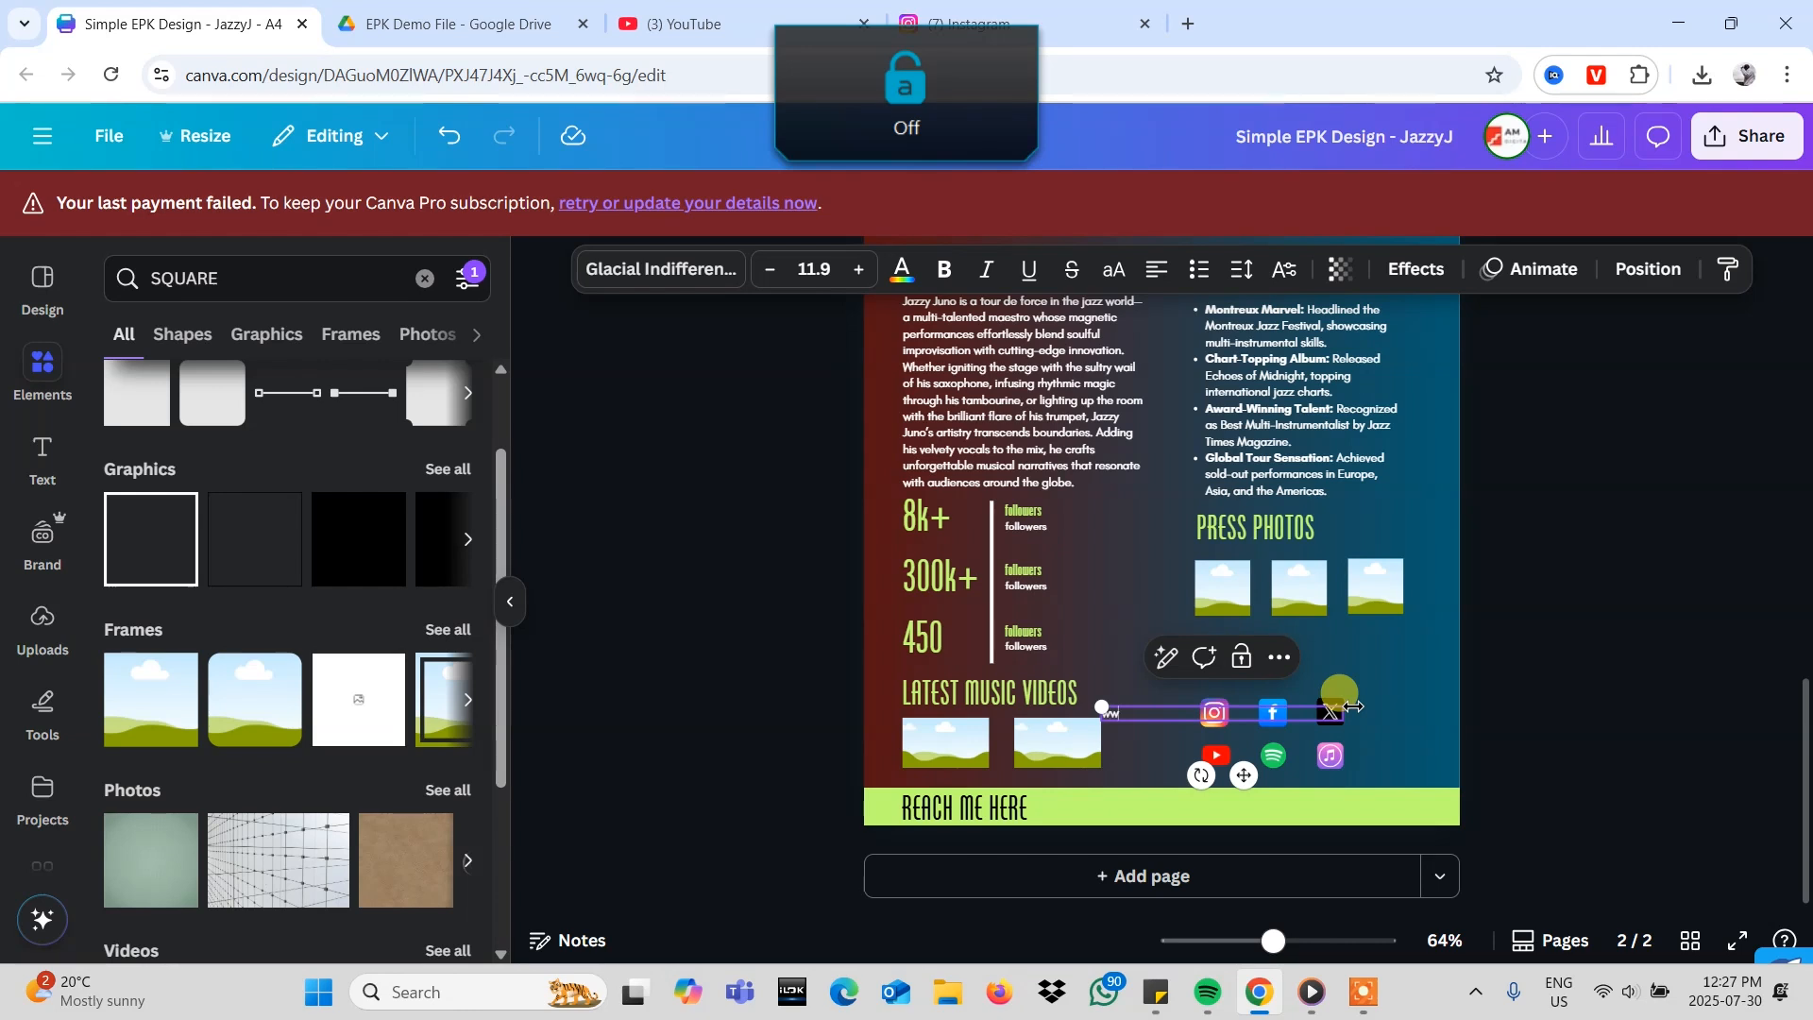
{"action": "type", "text": ".junojazz"}
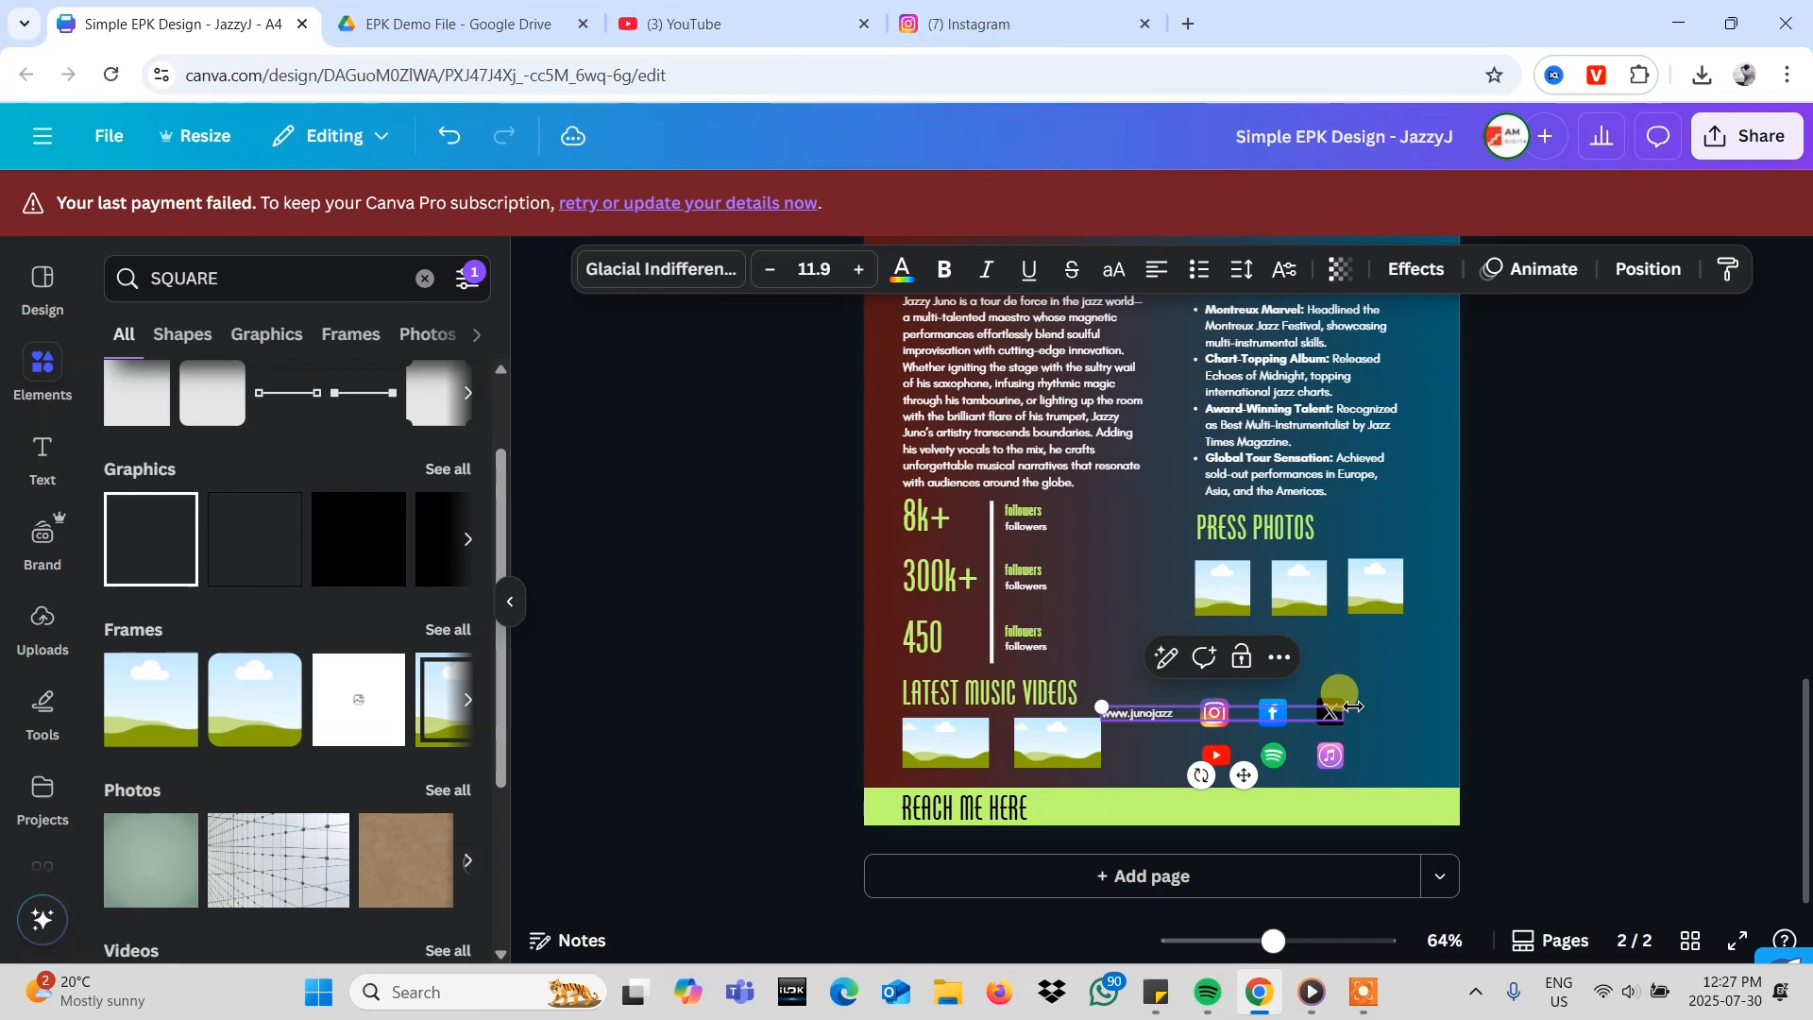
{"action": "key", "text": "BackSpace"}
{"action": "key", "text": "BackSpace"}
{"action": "key", "text": "BackSpace"}
{"action": "key", "text": "BackSpace"}
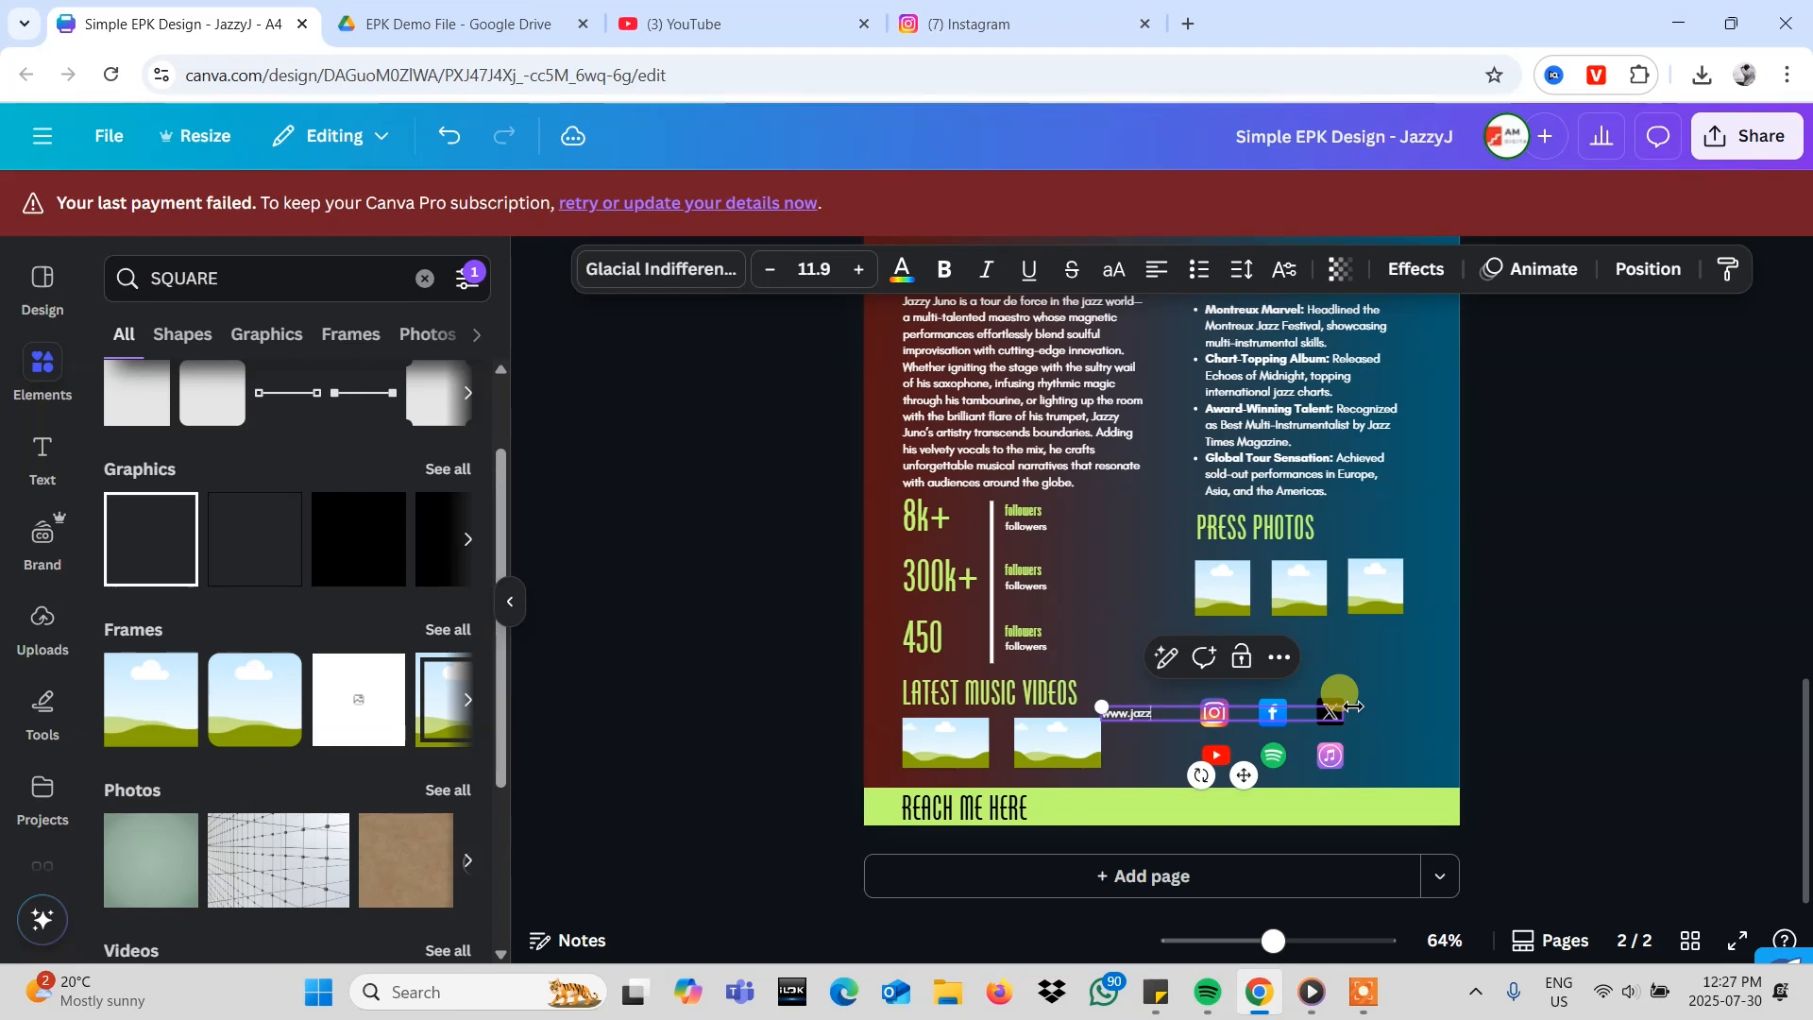
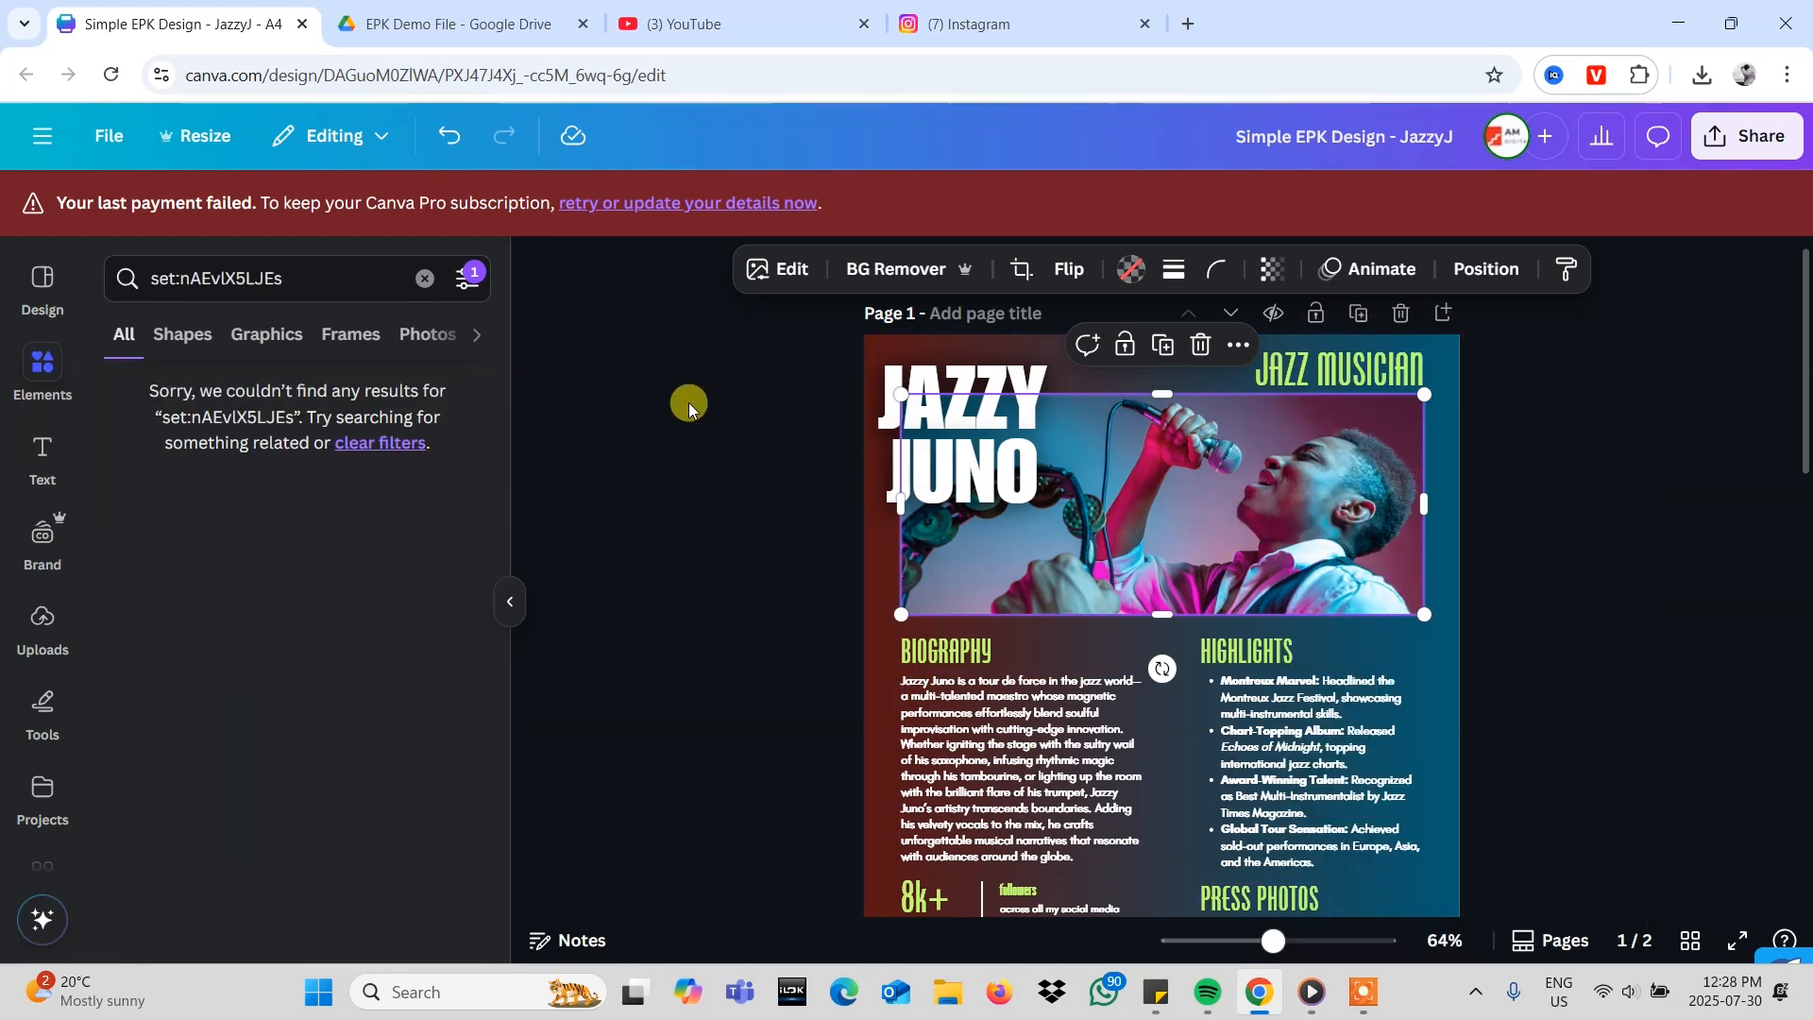
{"action": "left_click", "coordinate": [284, 276]}
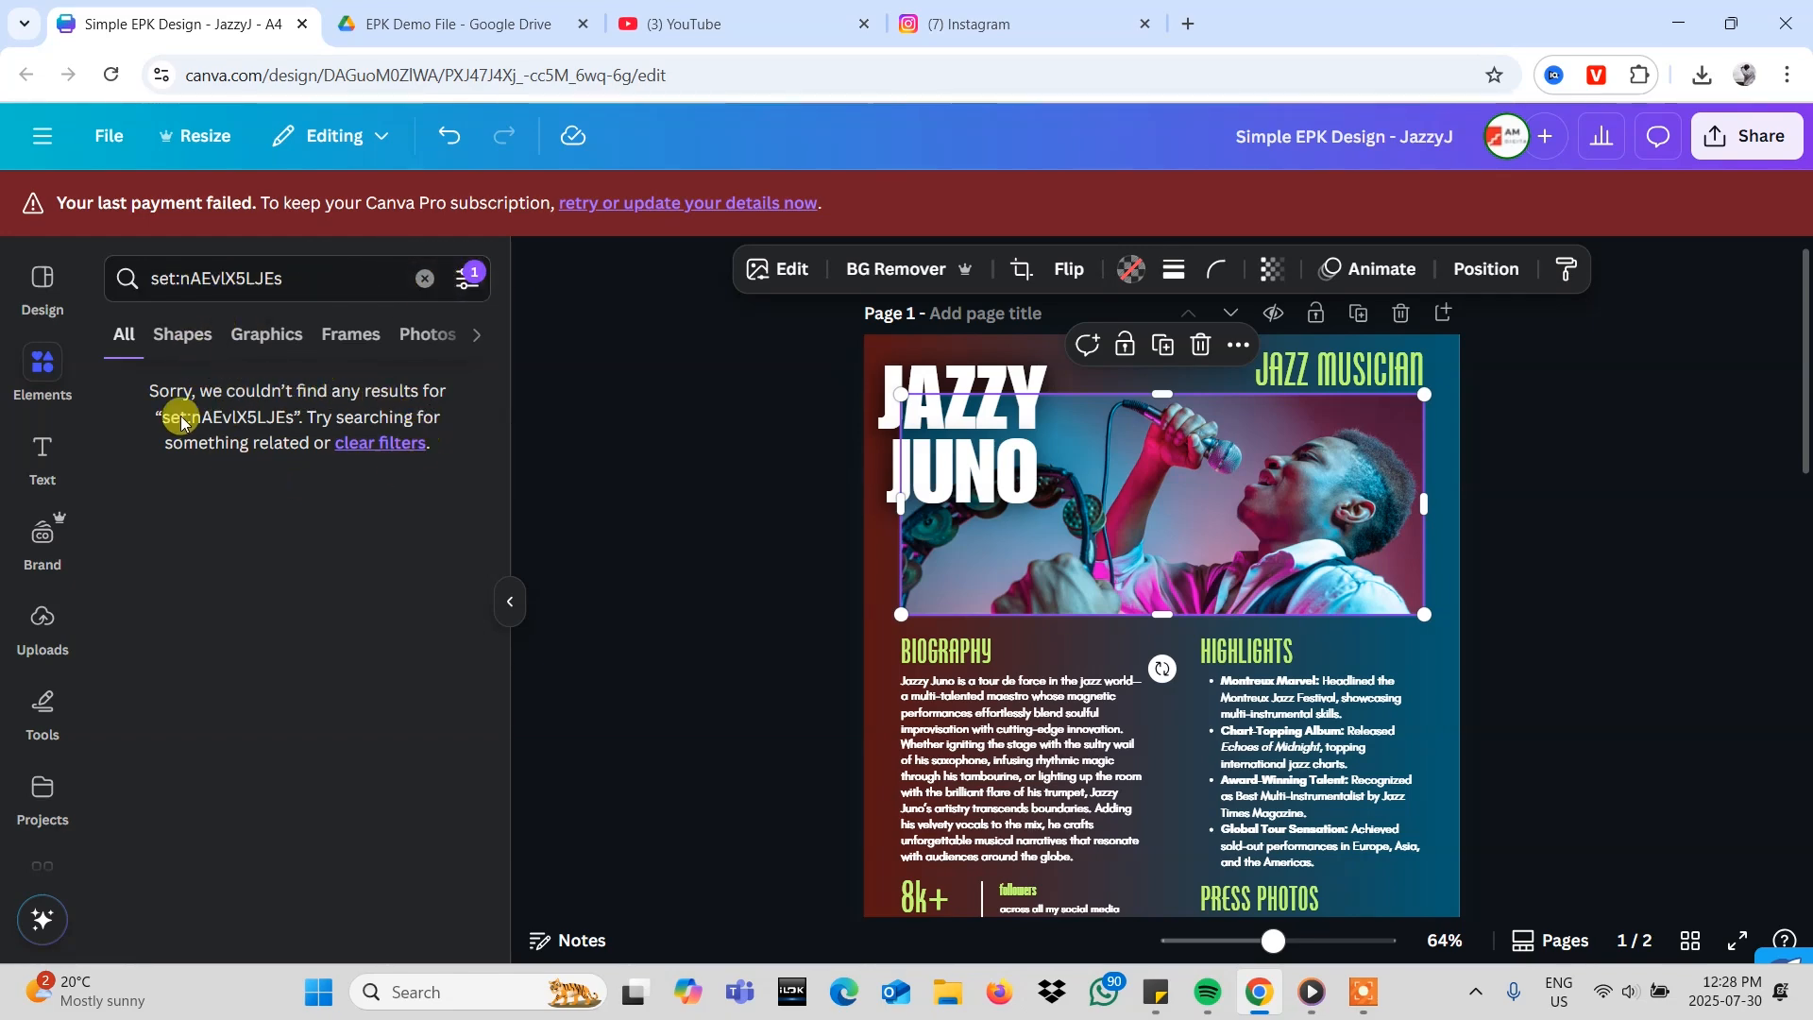
- Remove the Free price filter from the set:nAEvlX5LJEs element search and browse the collection's musician photos
{"action": "left_click", "coordinate": [468, 282]}
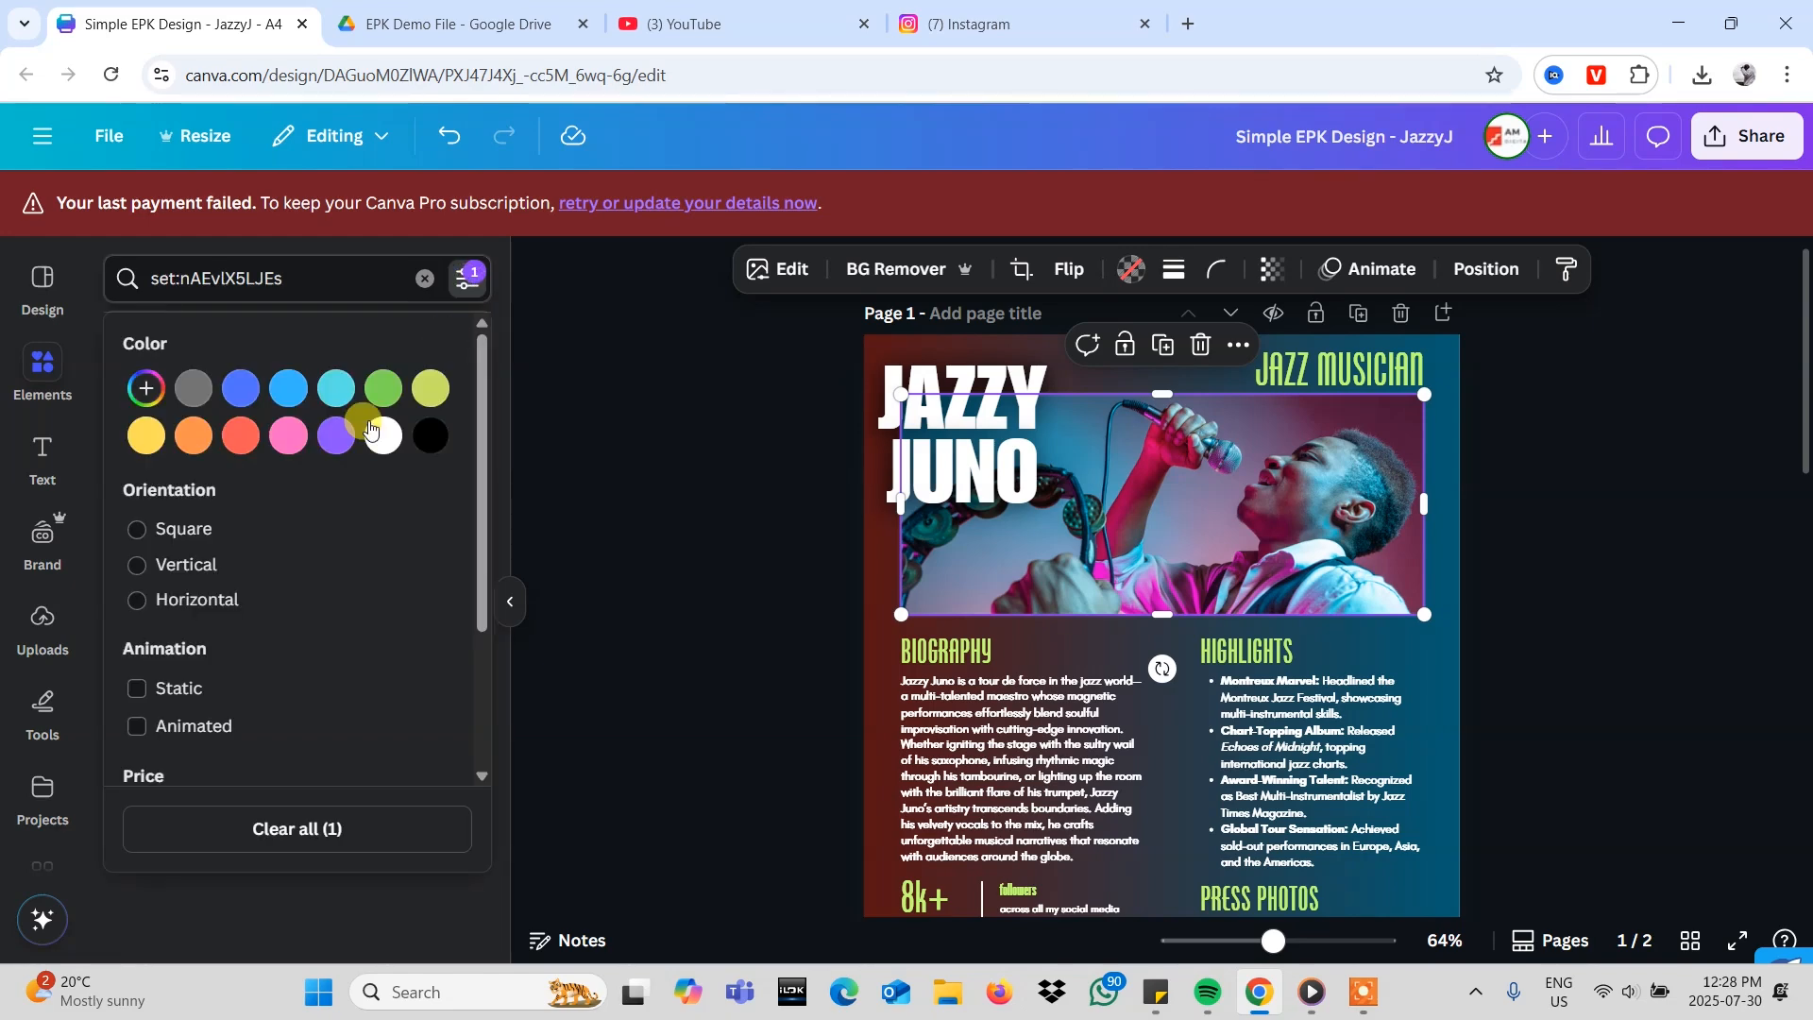
{"action": "scroll", "coordinate": [293, 626], "scroll_direction": "down", "scroll_amount": 2}
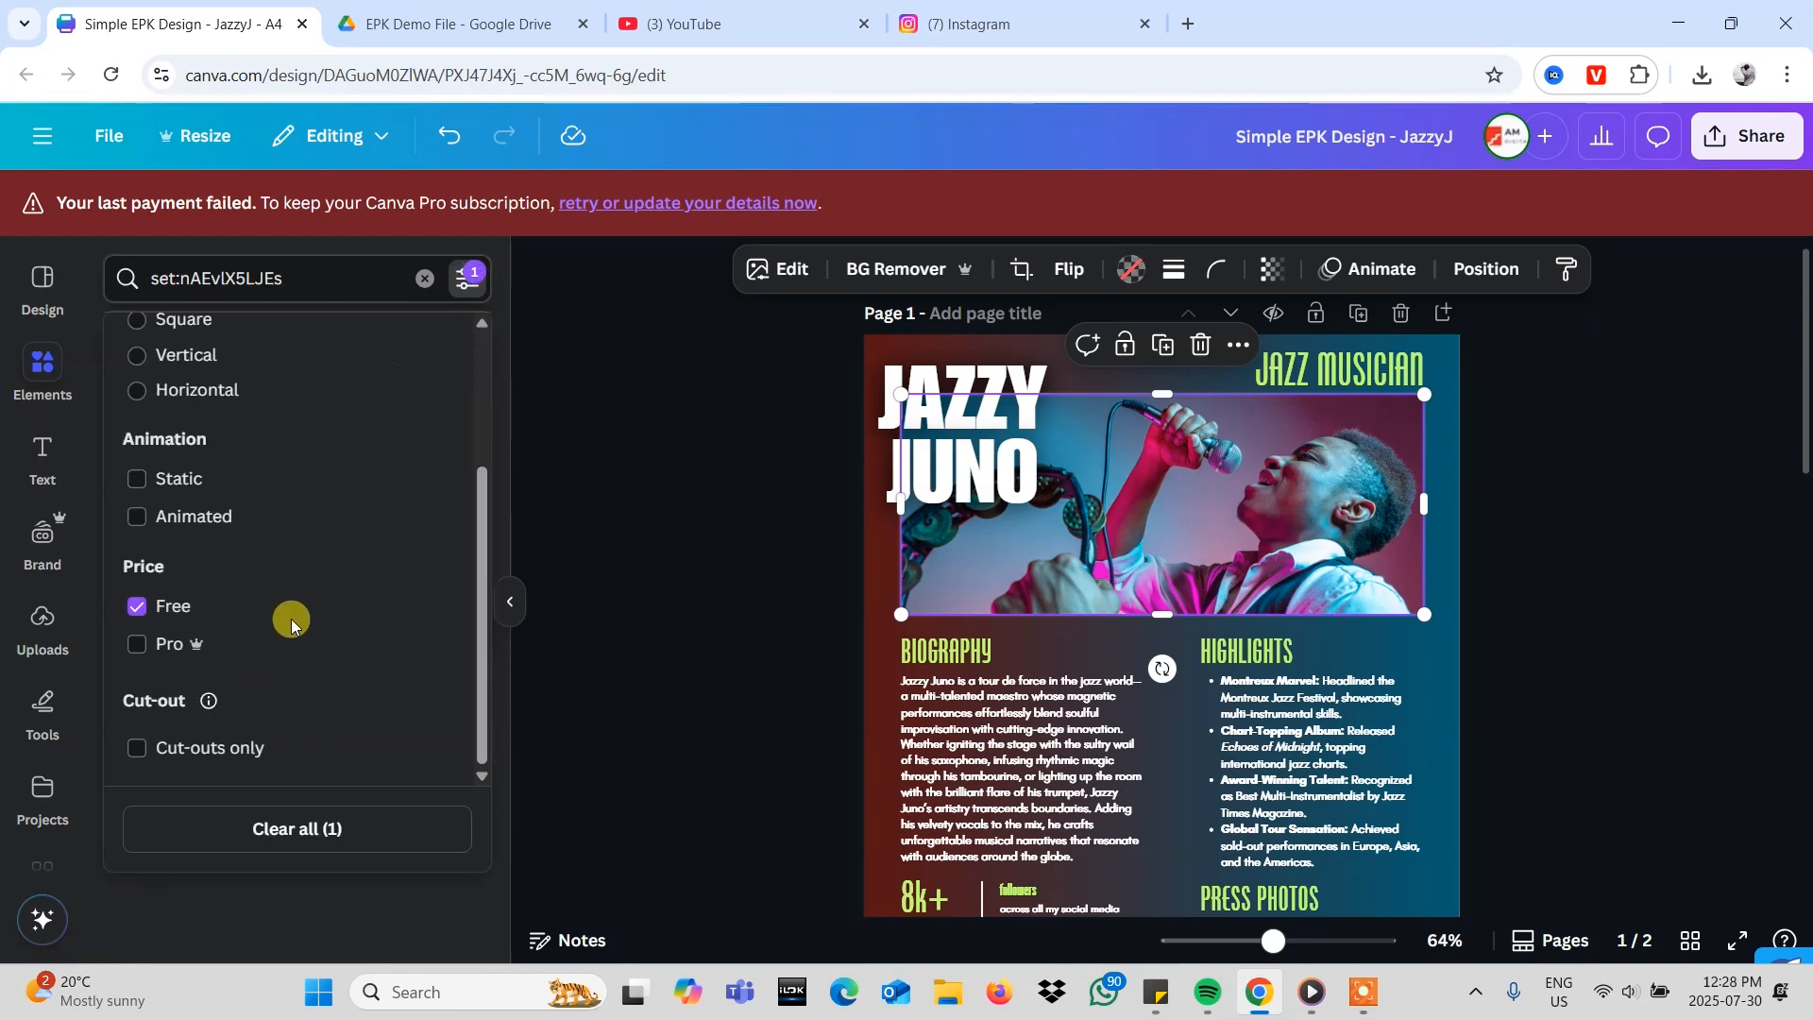
{"action": "left_click", "coordinate": [140, 614]}
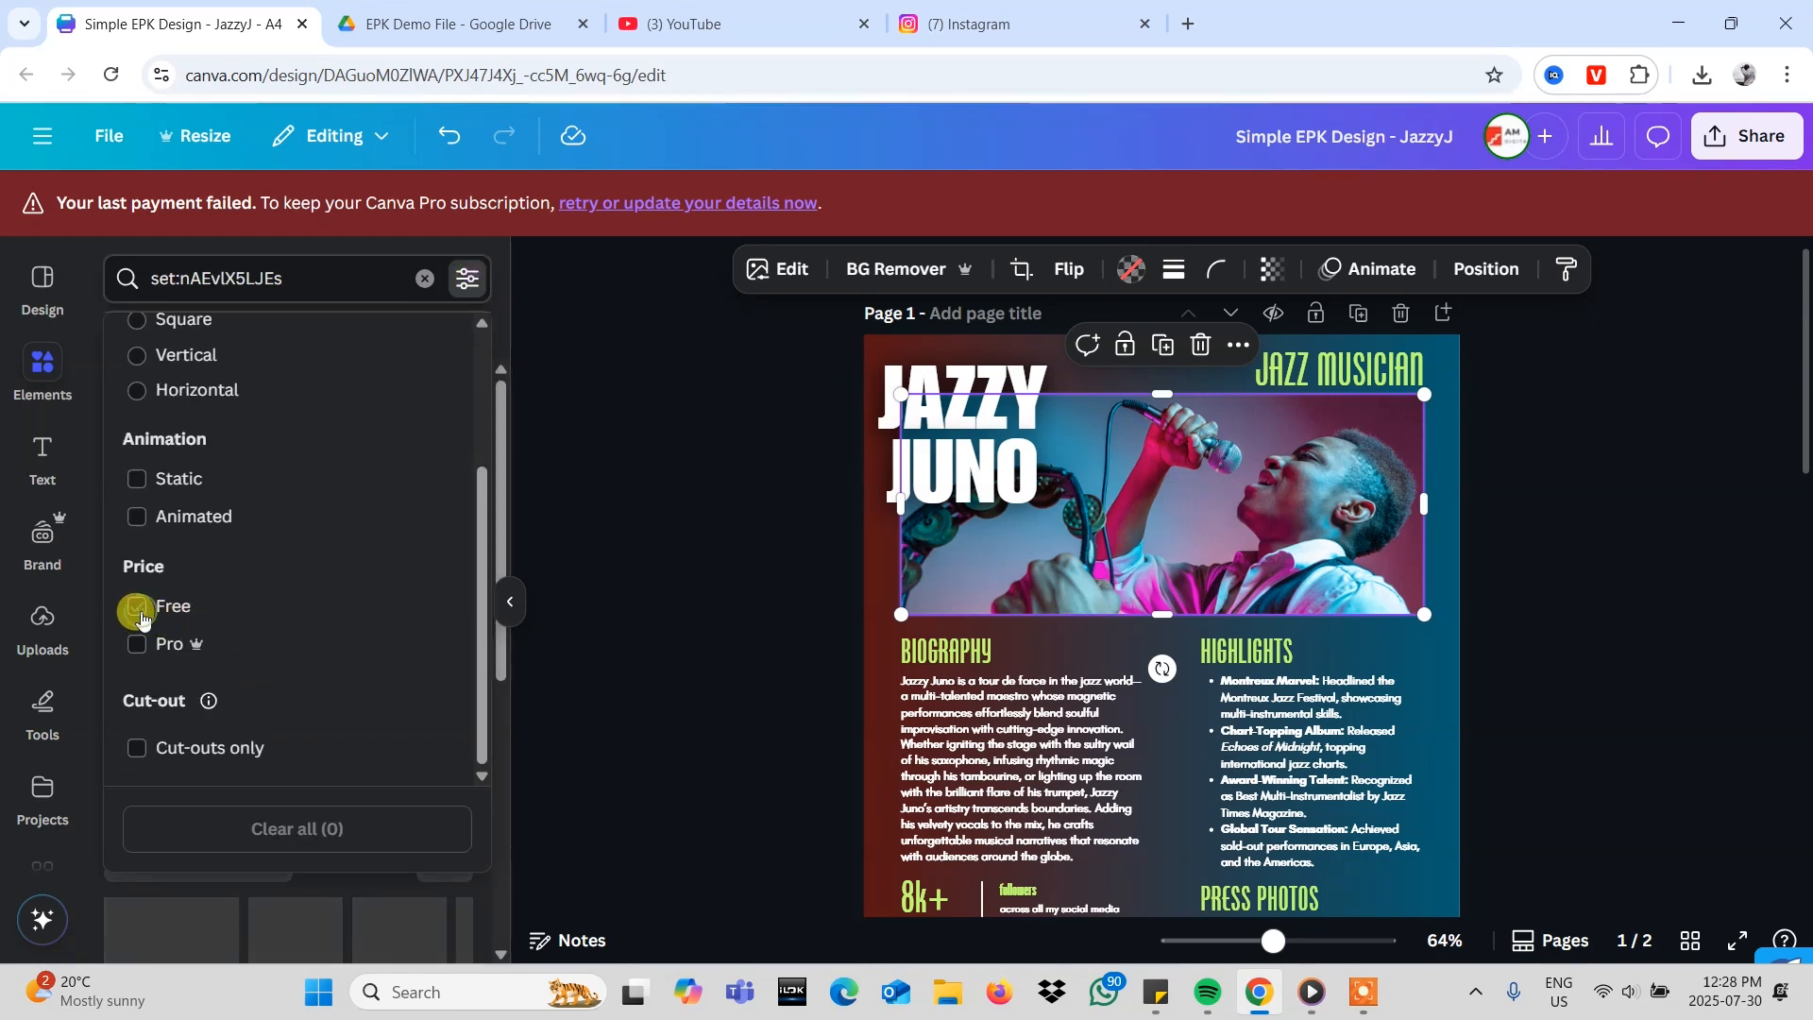
{"action": "left_click", "coordinate": [377, 243]}
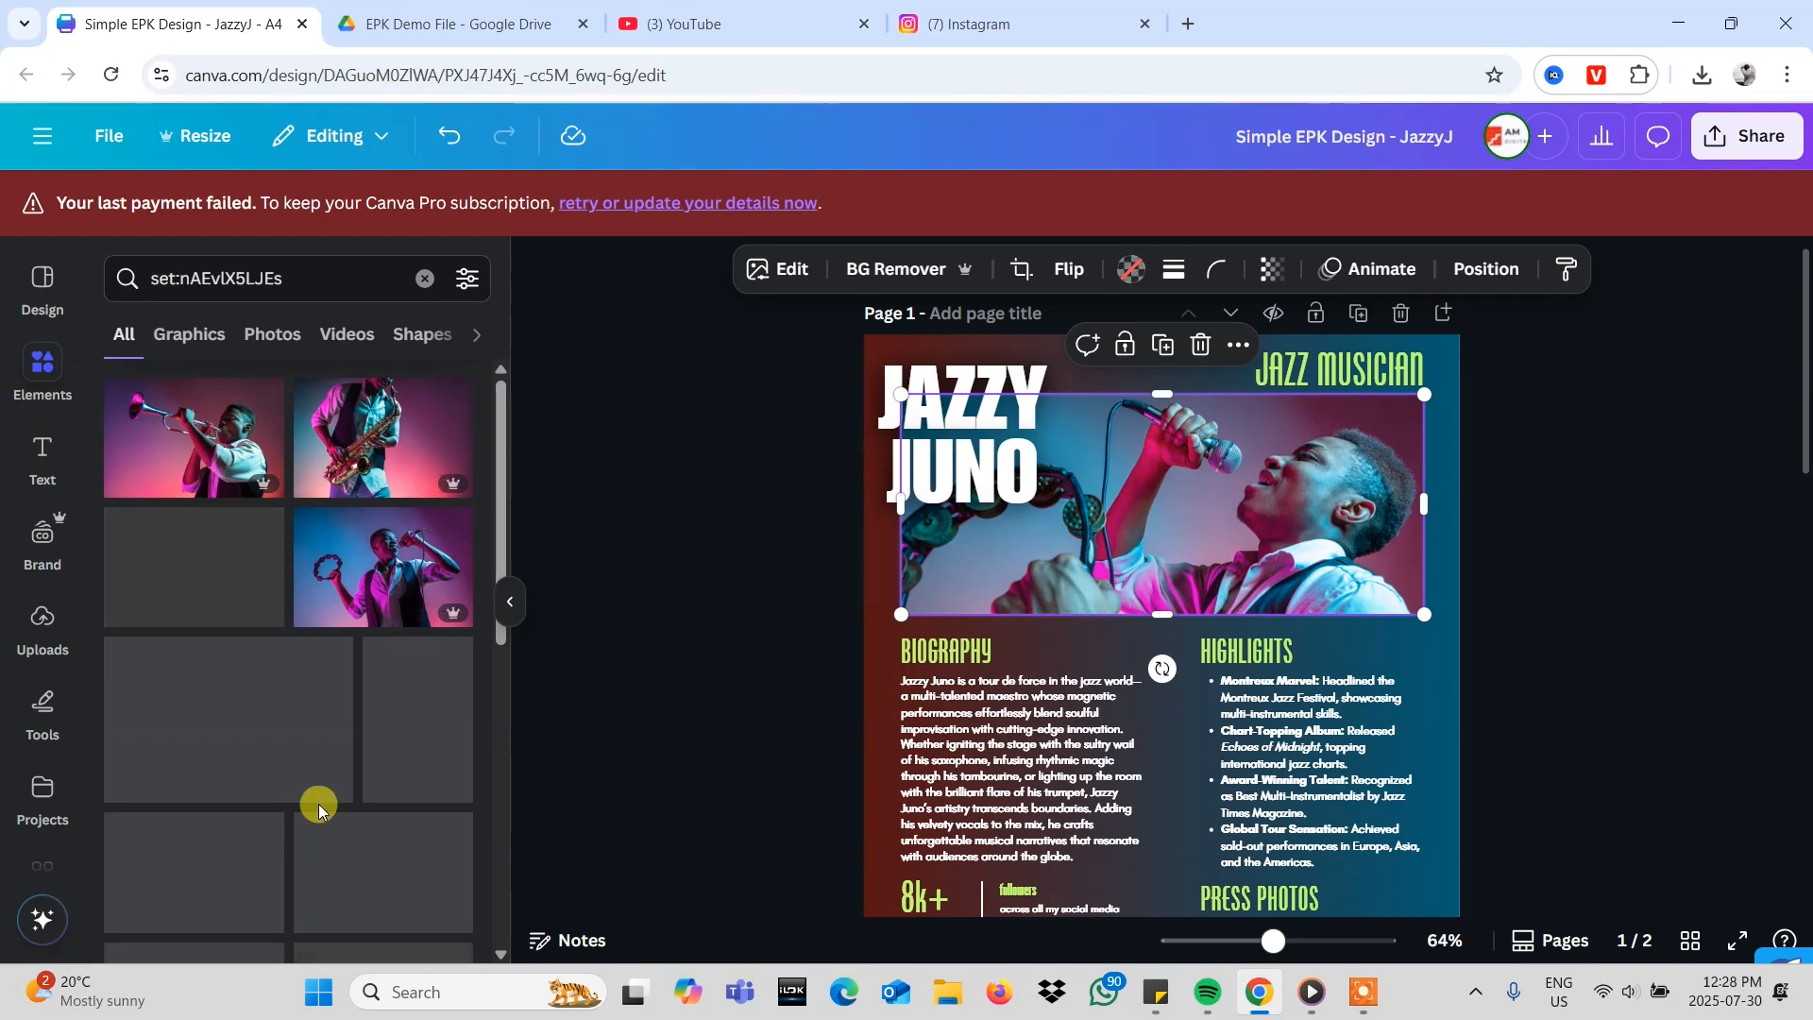
{"action": "scroll", "coordinate": [1169, 654], "scroll_direction": "down", "scroll_amount": 2}
{"action": "scroll", "coordinate": [1169, 655], "scroll_direction": "down", "scroll_amount": 3}
{"action": "scroll", "coordinate": [1169, 654], "scroll_direction": "up", "scroll_amount": 5}
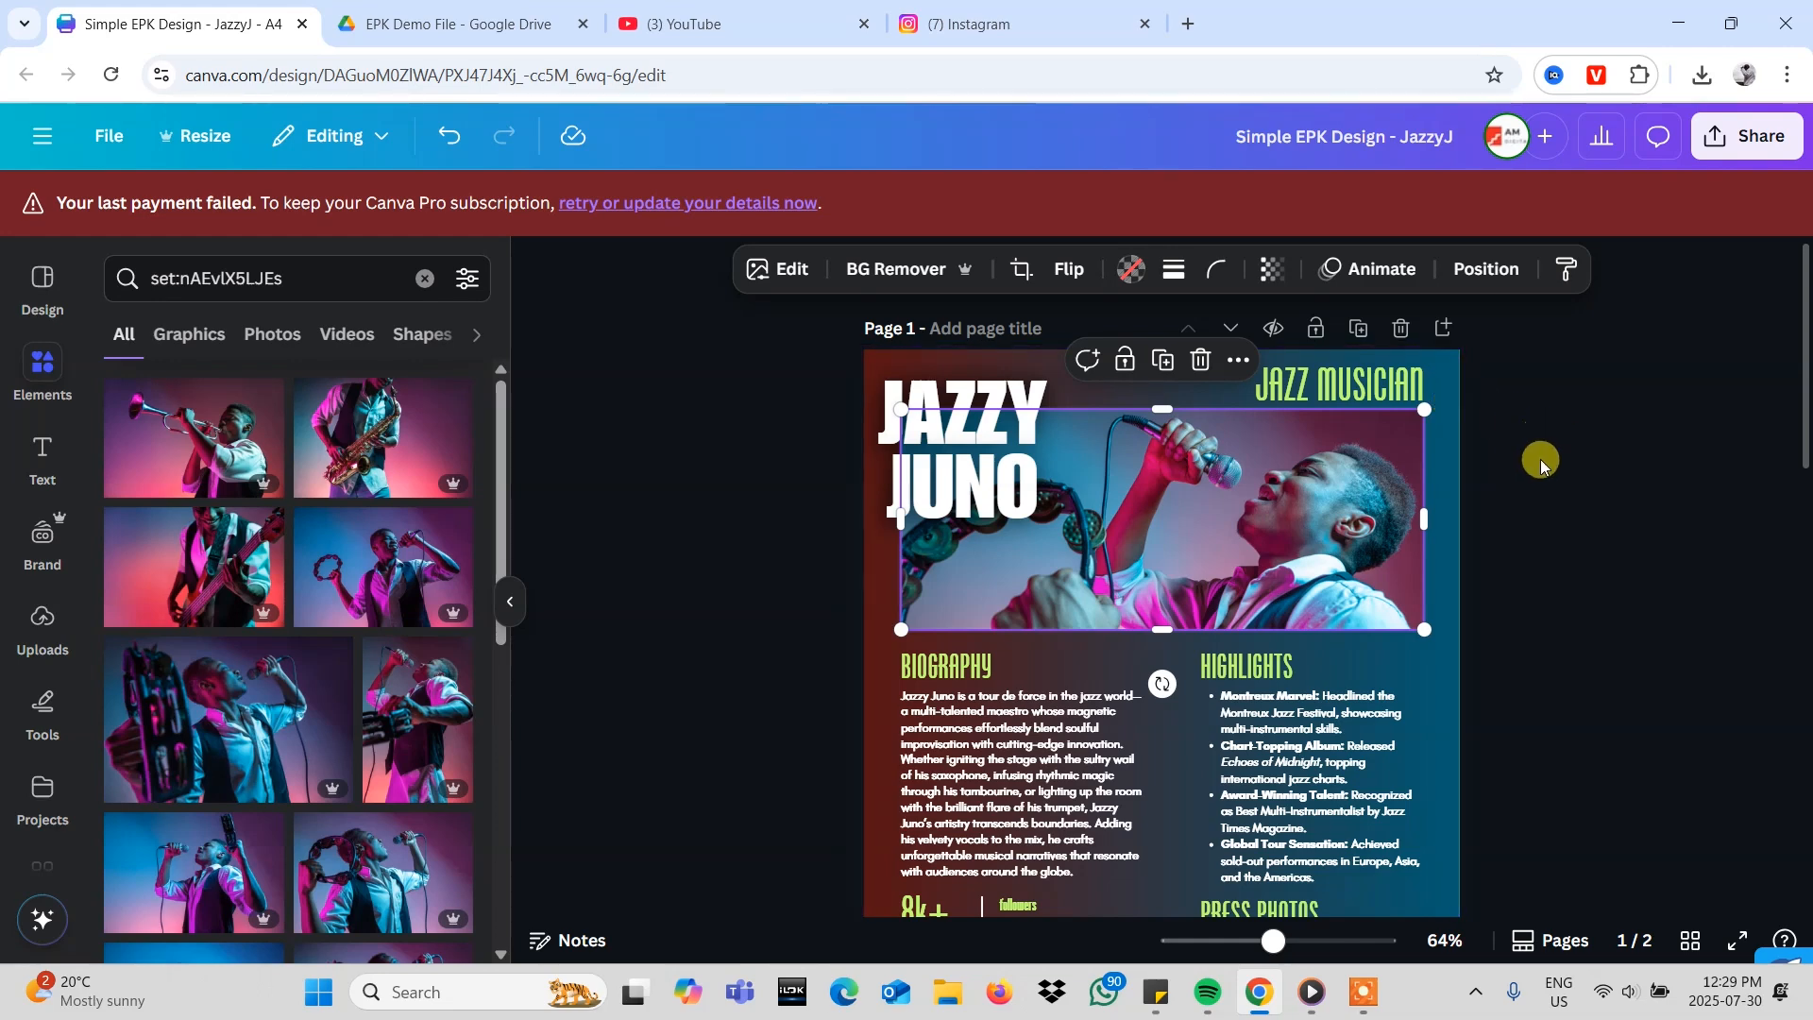
- Examine the photos used on page 1 against page 2's empty frames and the images available in the collection
{"action": "scroll", "coordinate": [1535, 522], "scroll_direction": "down", "scroll_amount": 5}
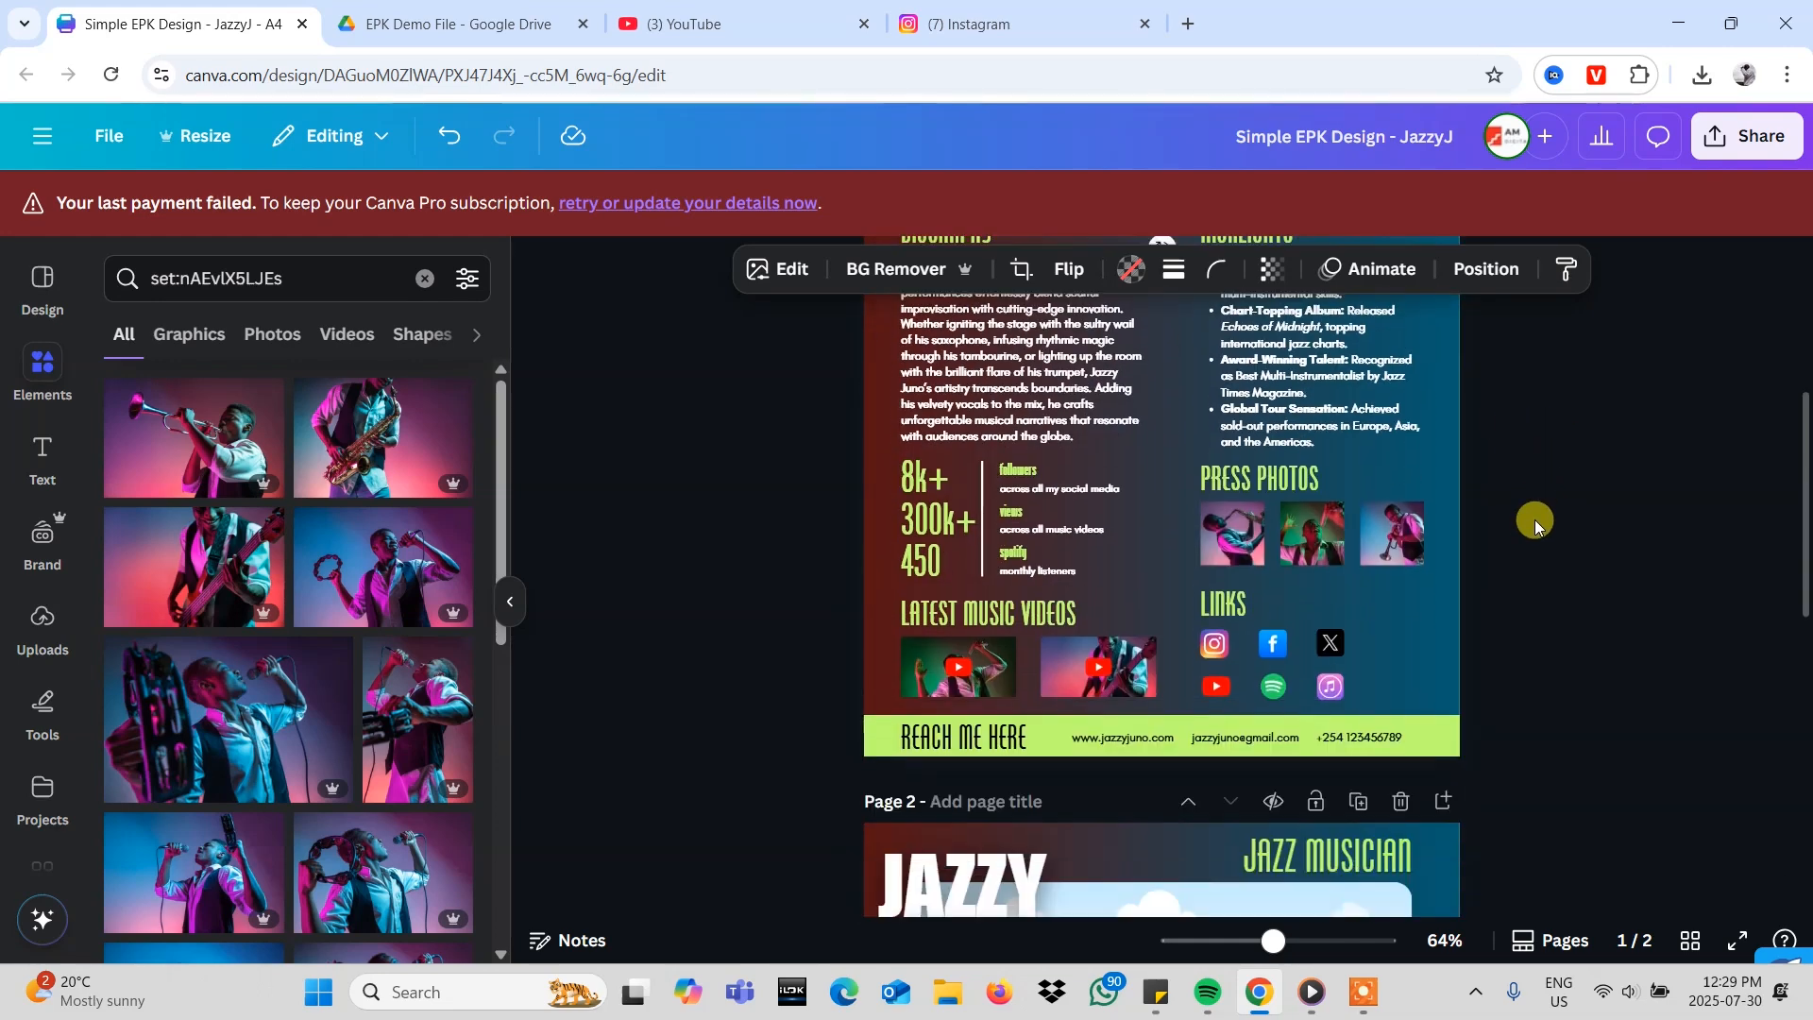
{"action": "scroll", "coordinate": [1425, 551], "scroll_direction": "down", "scroll_amount": 3}
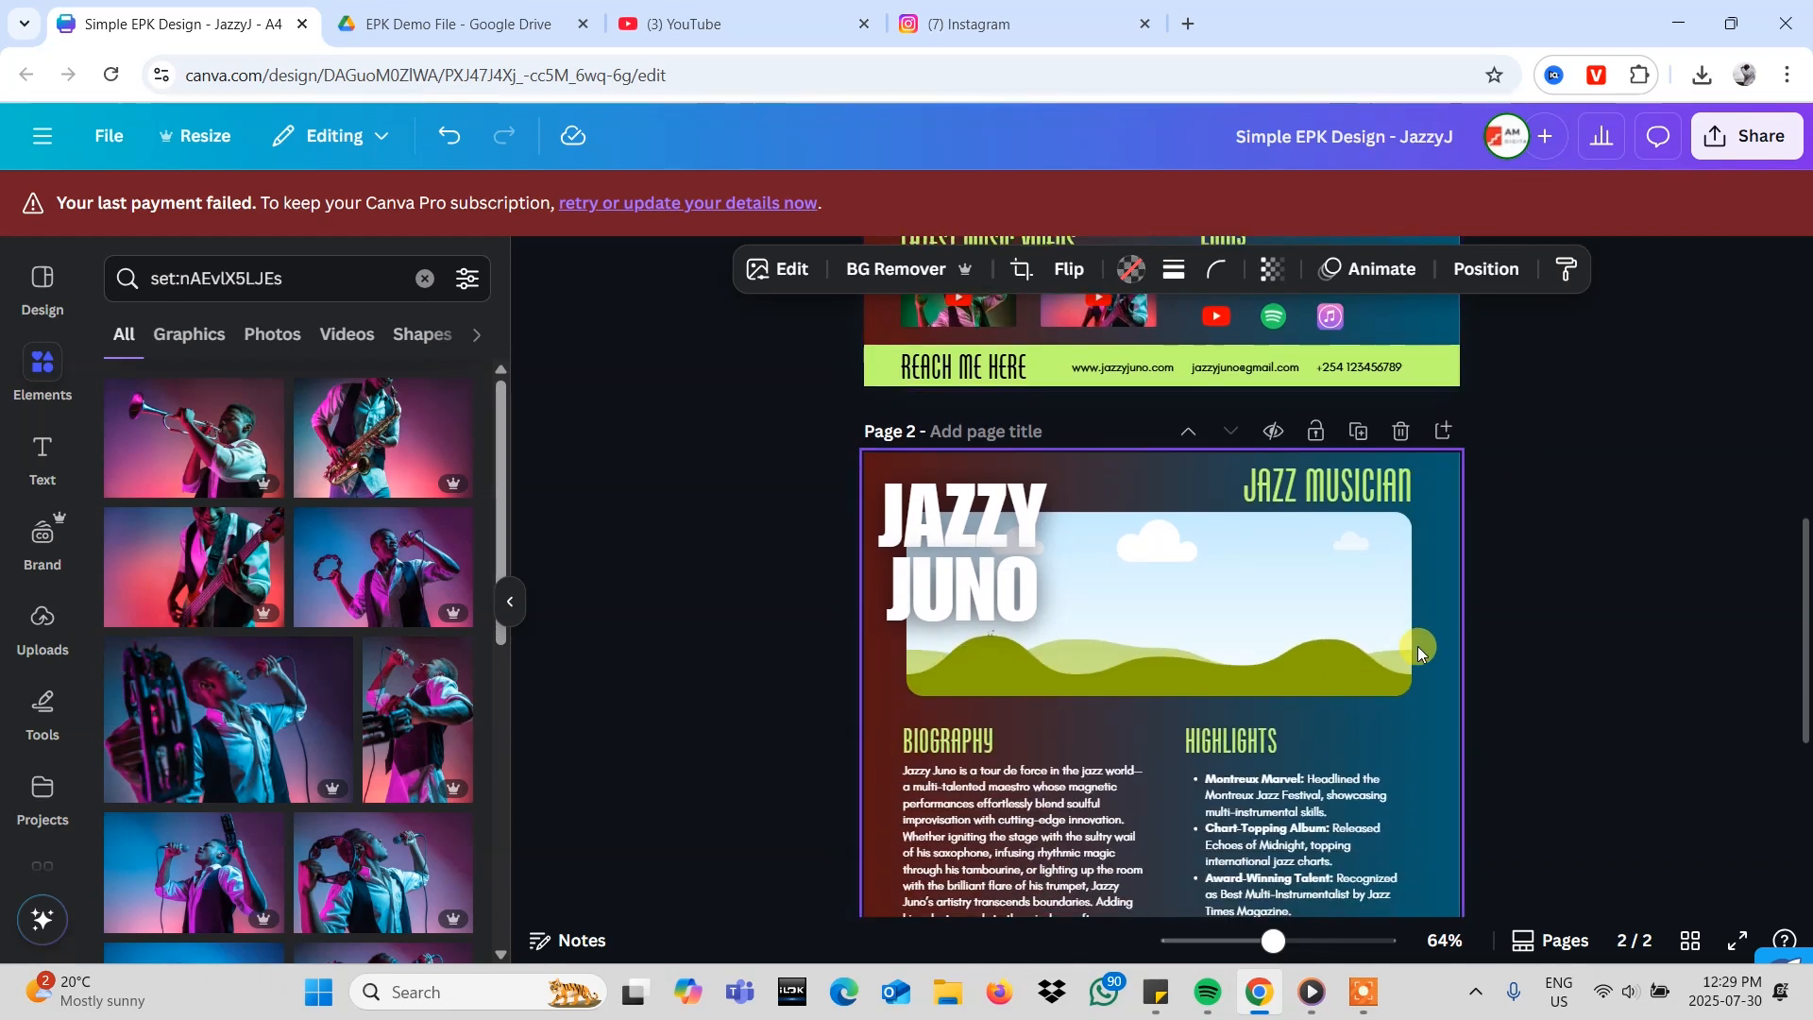
{"action": "scroll", "coordinate": [1415, 723], "scroll_direction": "down", "scroll_amount": 5}
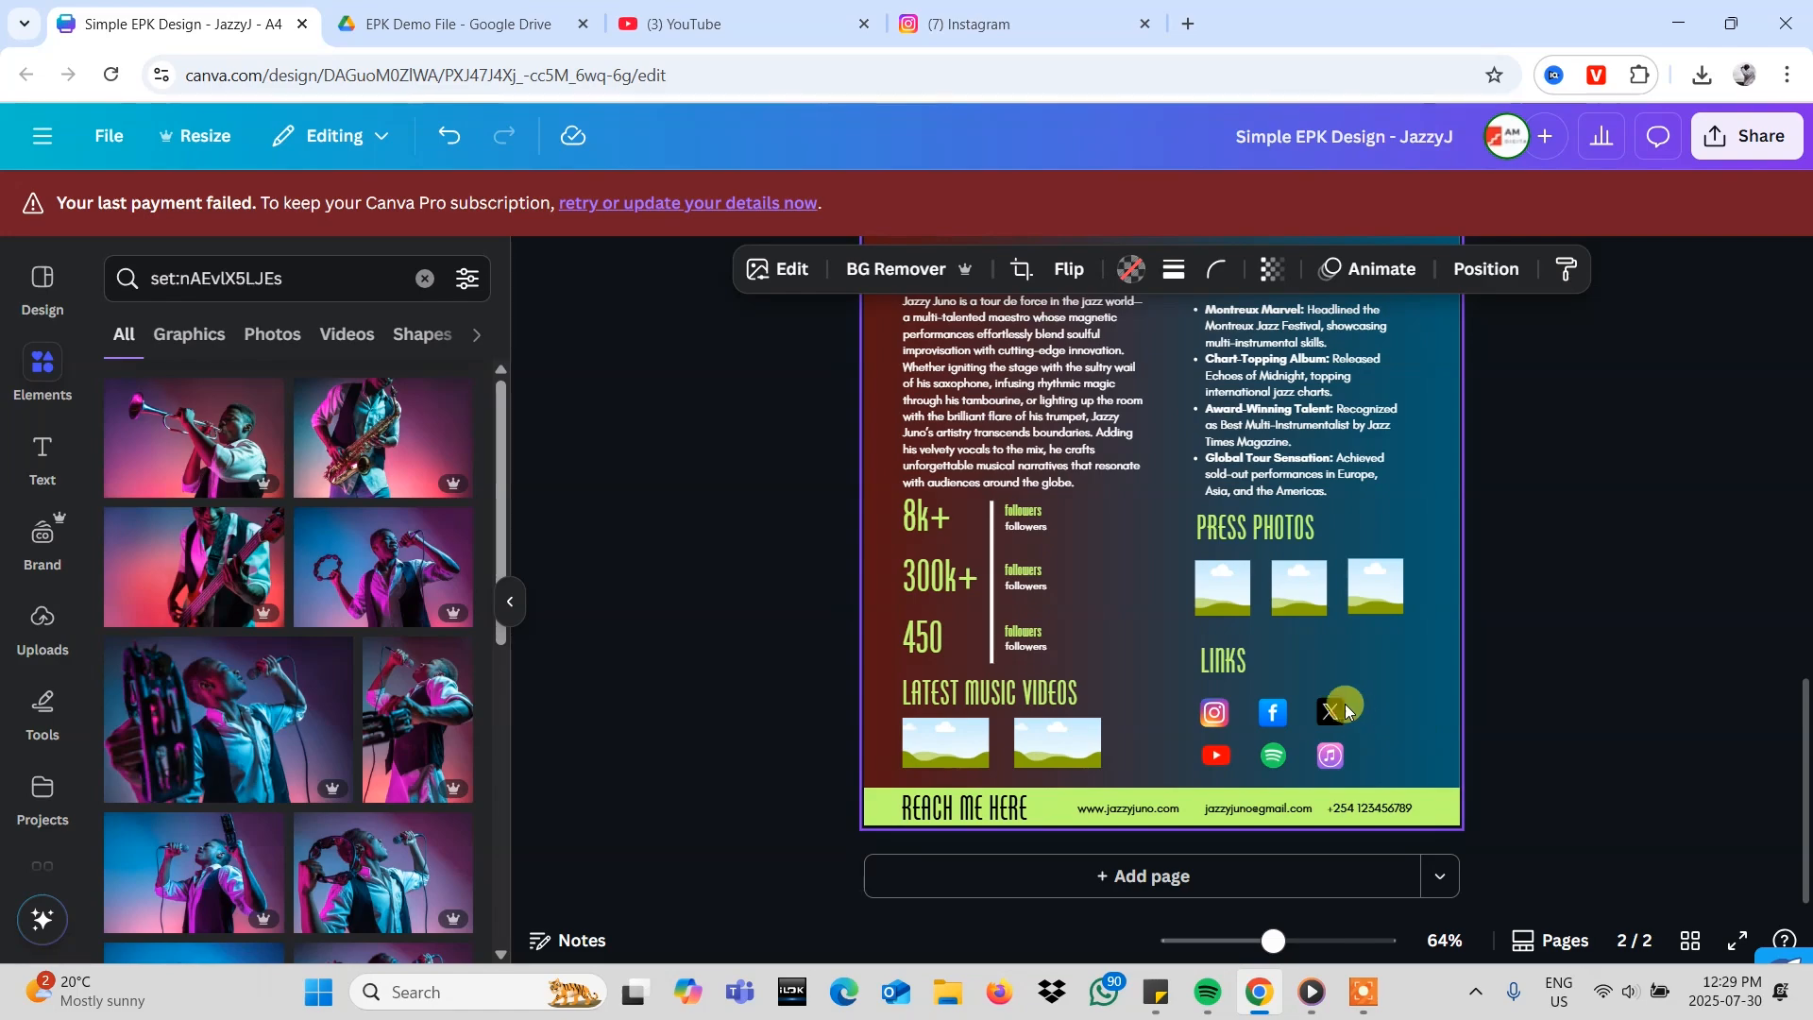
{"action": "scroll", "coordinate": [1341, 699], "scroll_direction": "up", "scroll_amount": 1}
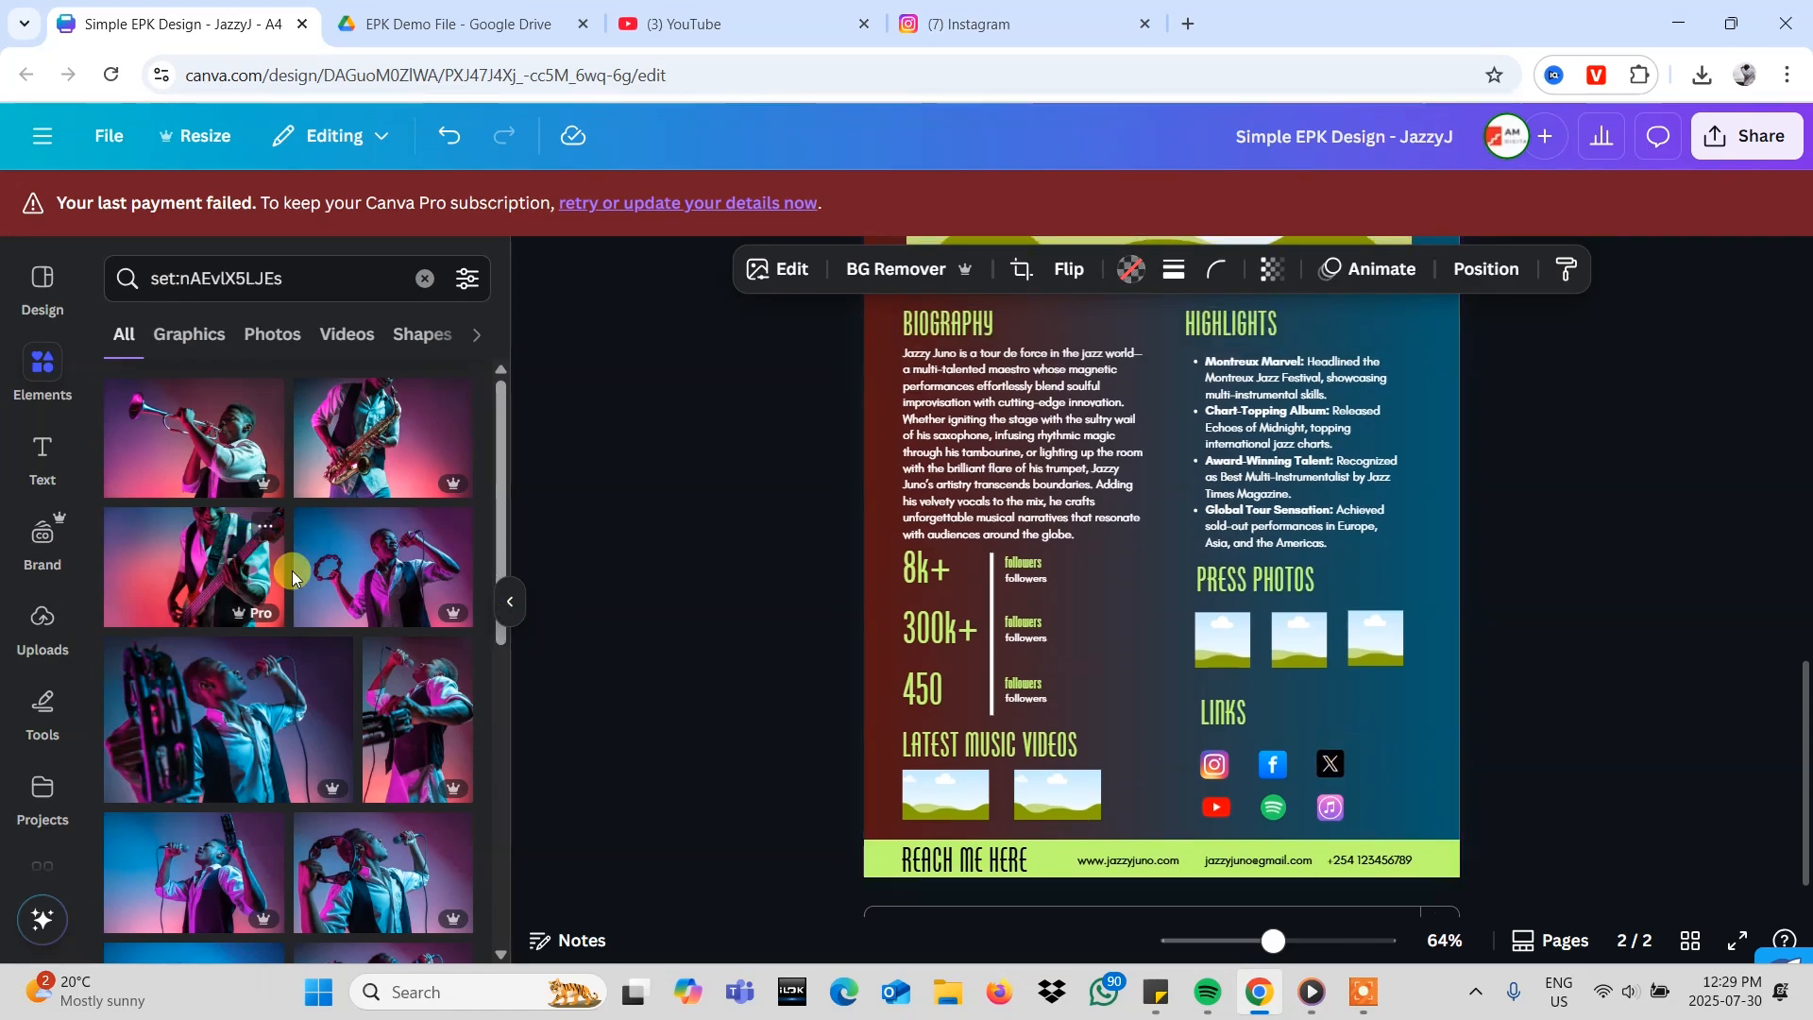
{"action": "scroll", "coordinate": [949, 587], "scroll_direction": "up", "scroll_amount": 13}
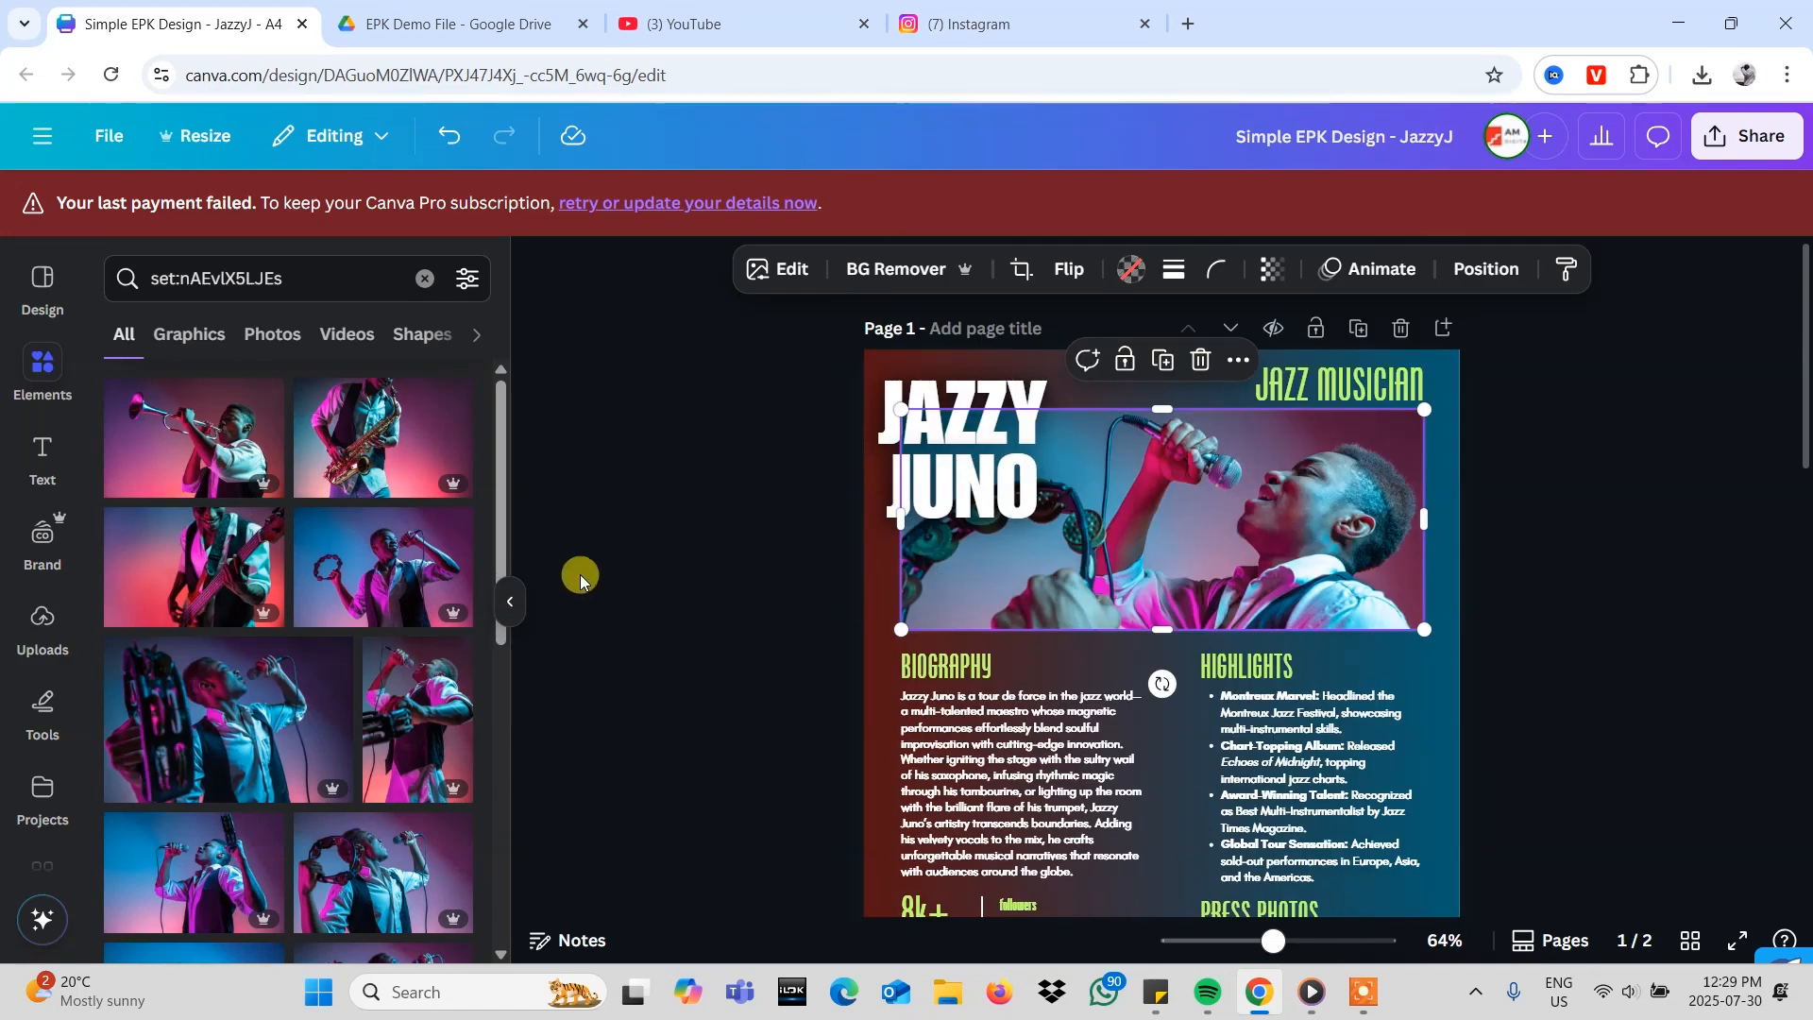
{"action": "scroll", "coordinate": [253, 619], "scroll_direction": "down", "scroll_amount": 3}
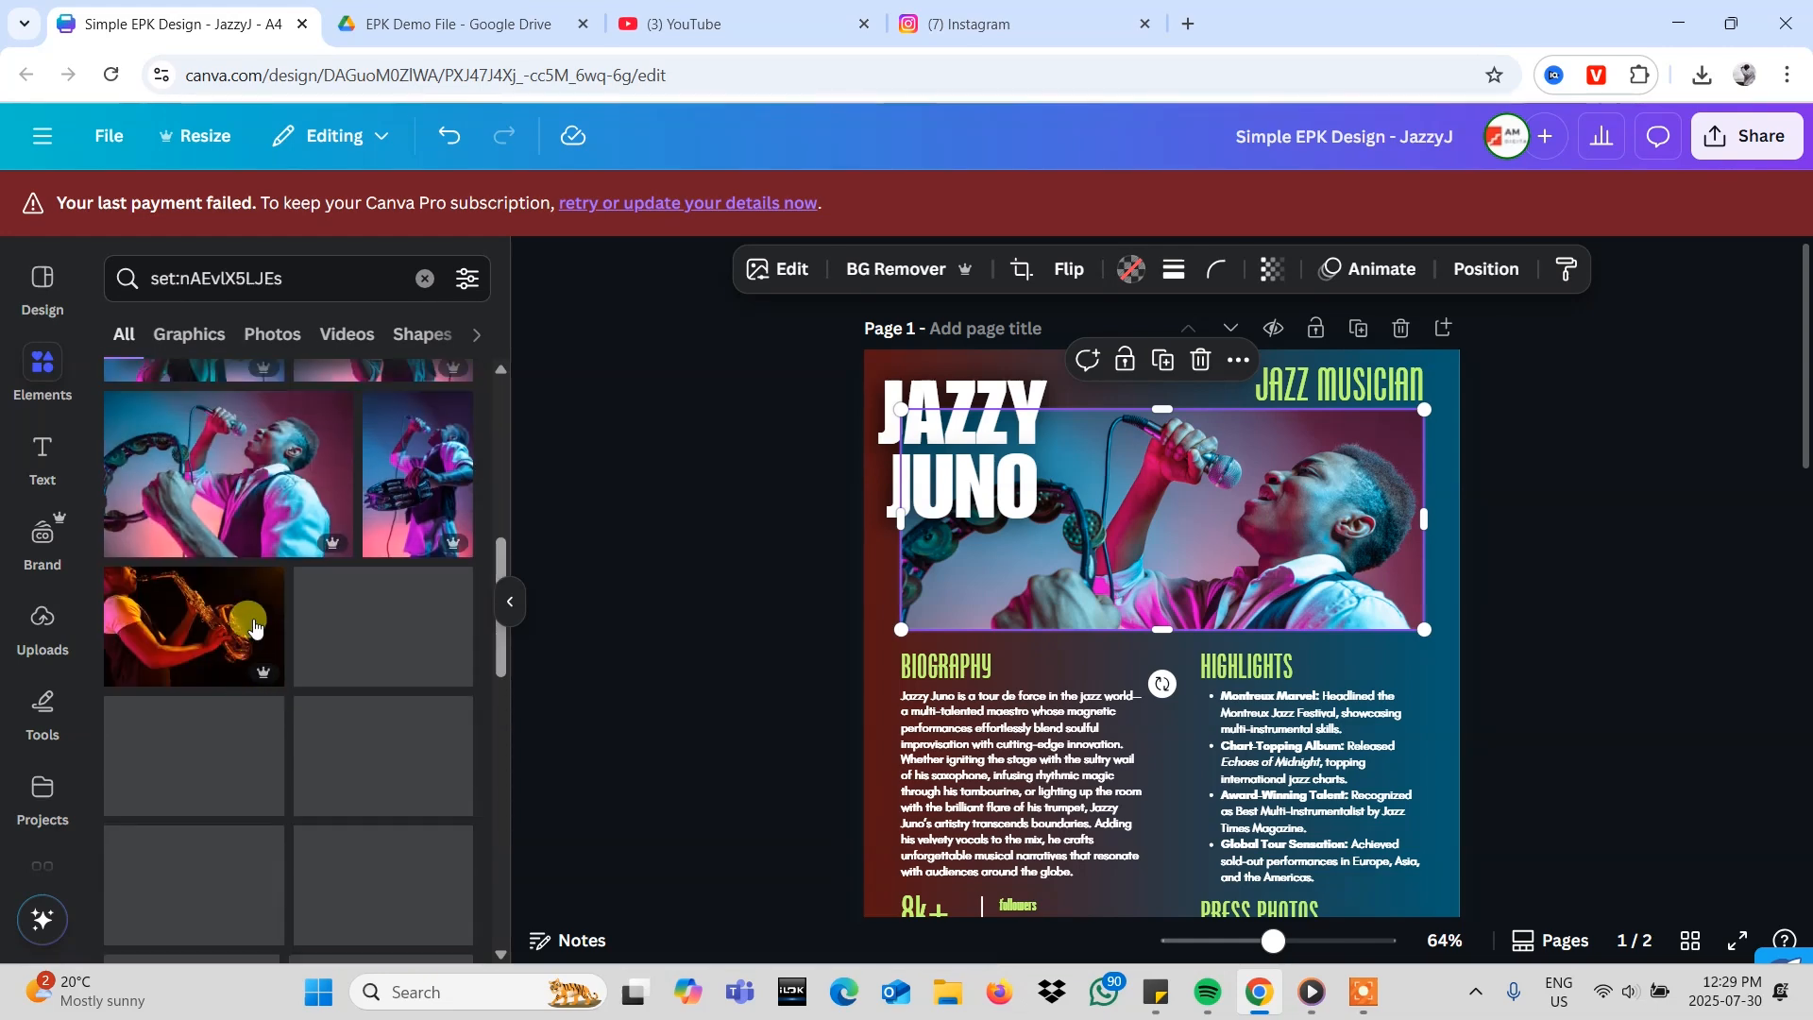
{"action": "scroll", "coordinate": [253, 627], "scroll_direction": "up", "scroll_amount": 1}
{"action": "scroll", "coordinate": [848, 572], "scroll_direction": "down", "scroll_amount": 1}
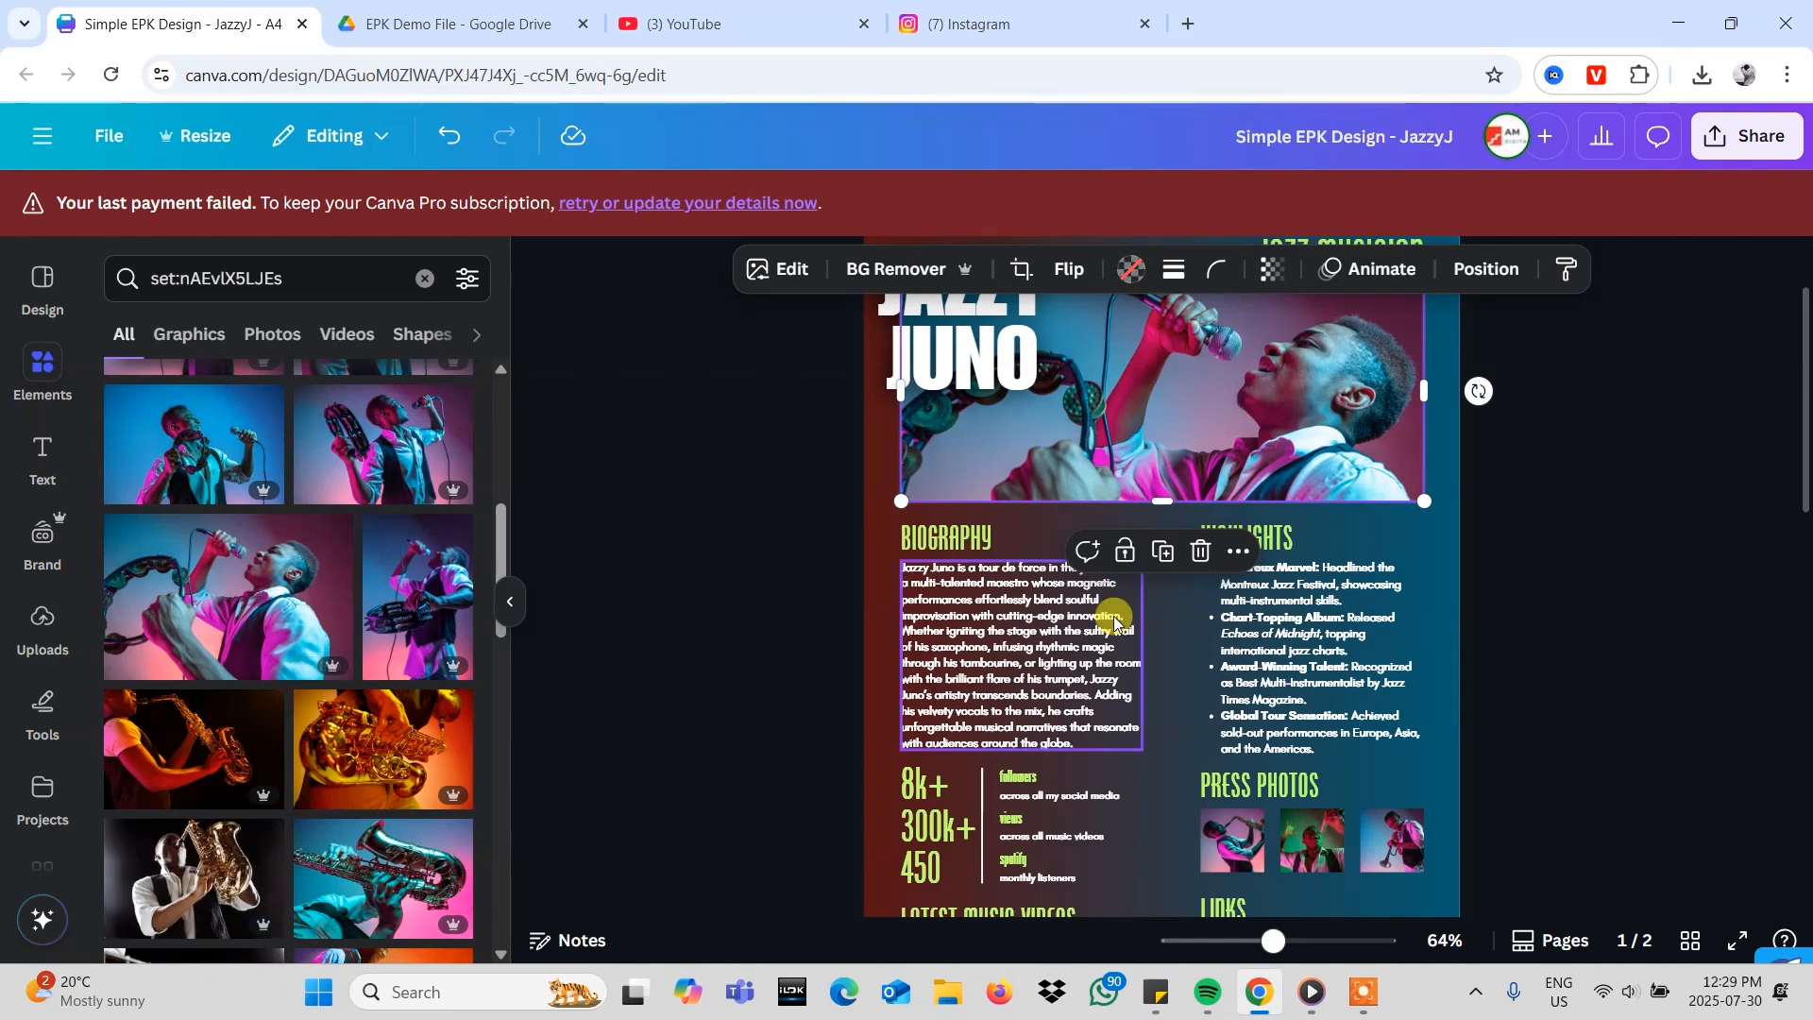
{"action": "scroll", "coordinate": [1114, 616], "scroll_direction": "down", "scroll_amount": 5}
{"action": "scroll", "coordinate": [1113, 615], "scroll_direction": "up", "scroll_amount": 6}
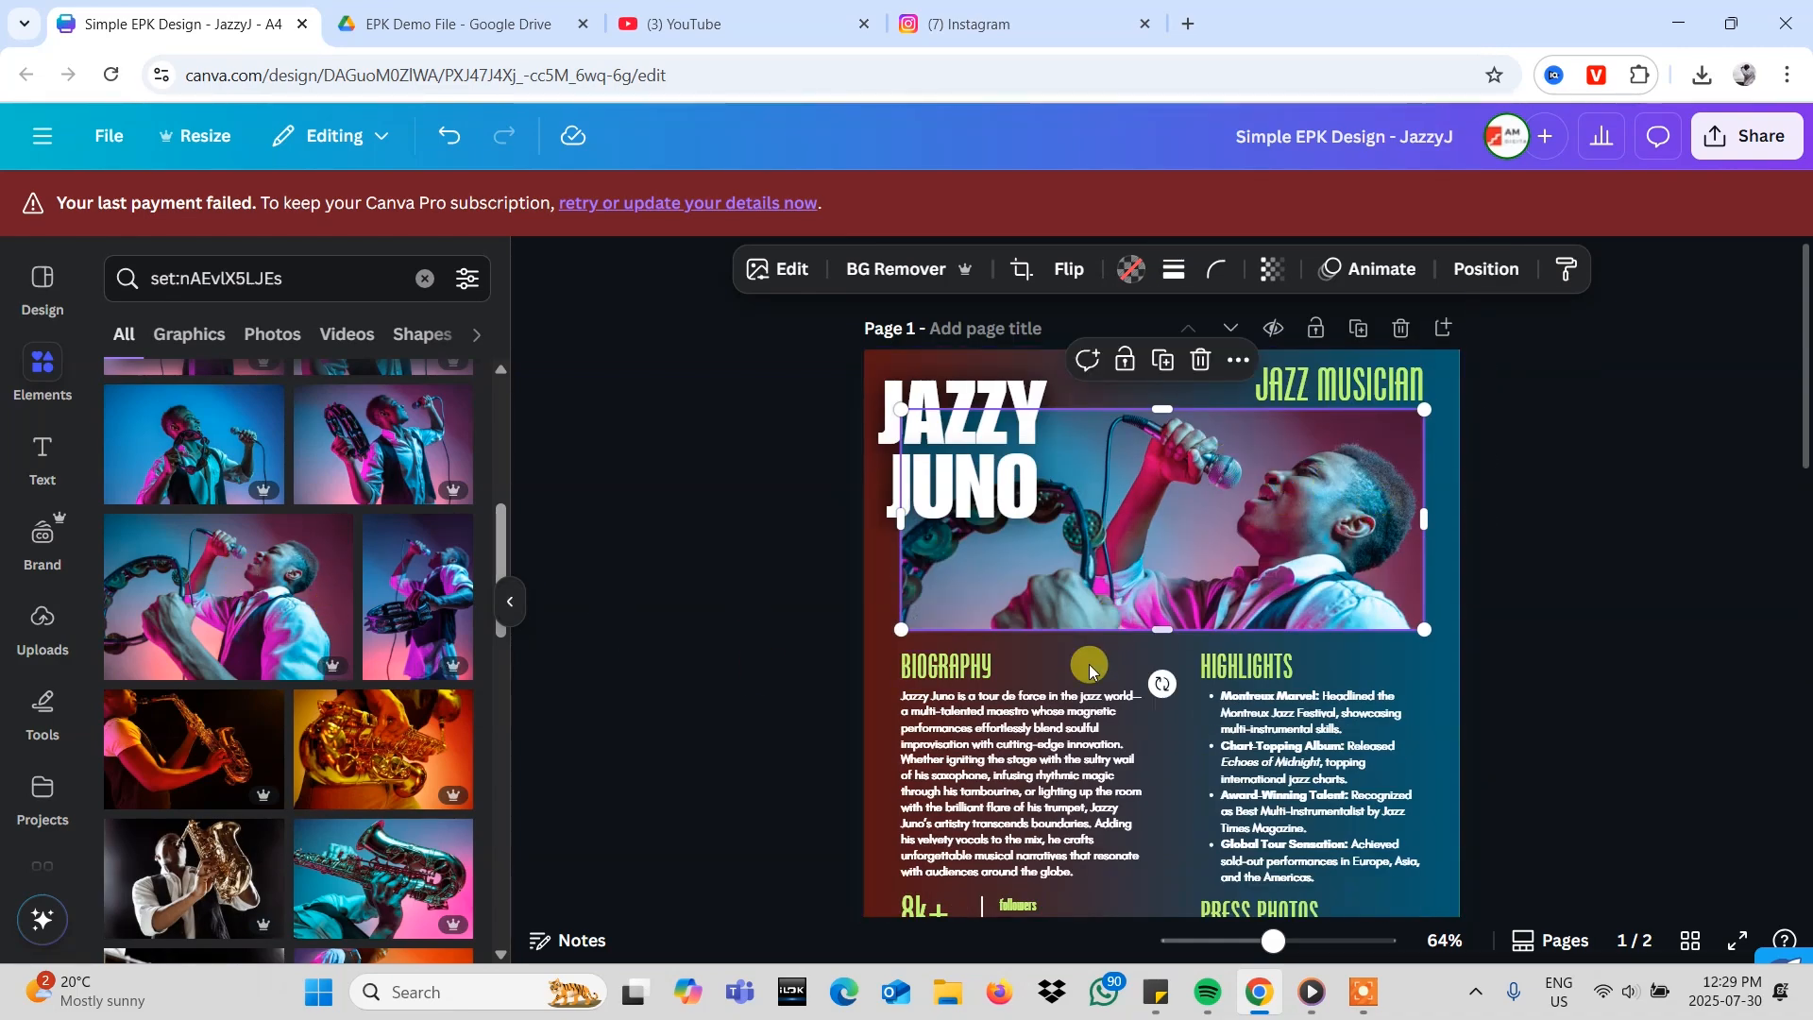
- Fill page 2's large header frame with the collection photo of the singer holding a microphone and tambourine
{"action": "scroll", "coordinate": [1091, 673], "scroll_direction": "down", "scroll_amount": 8}
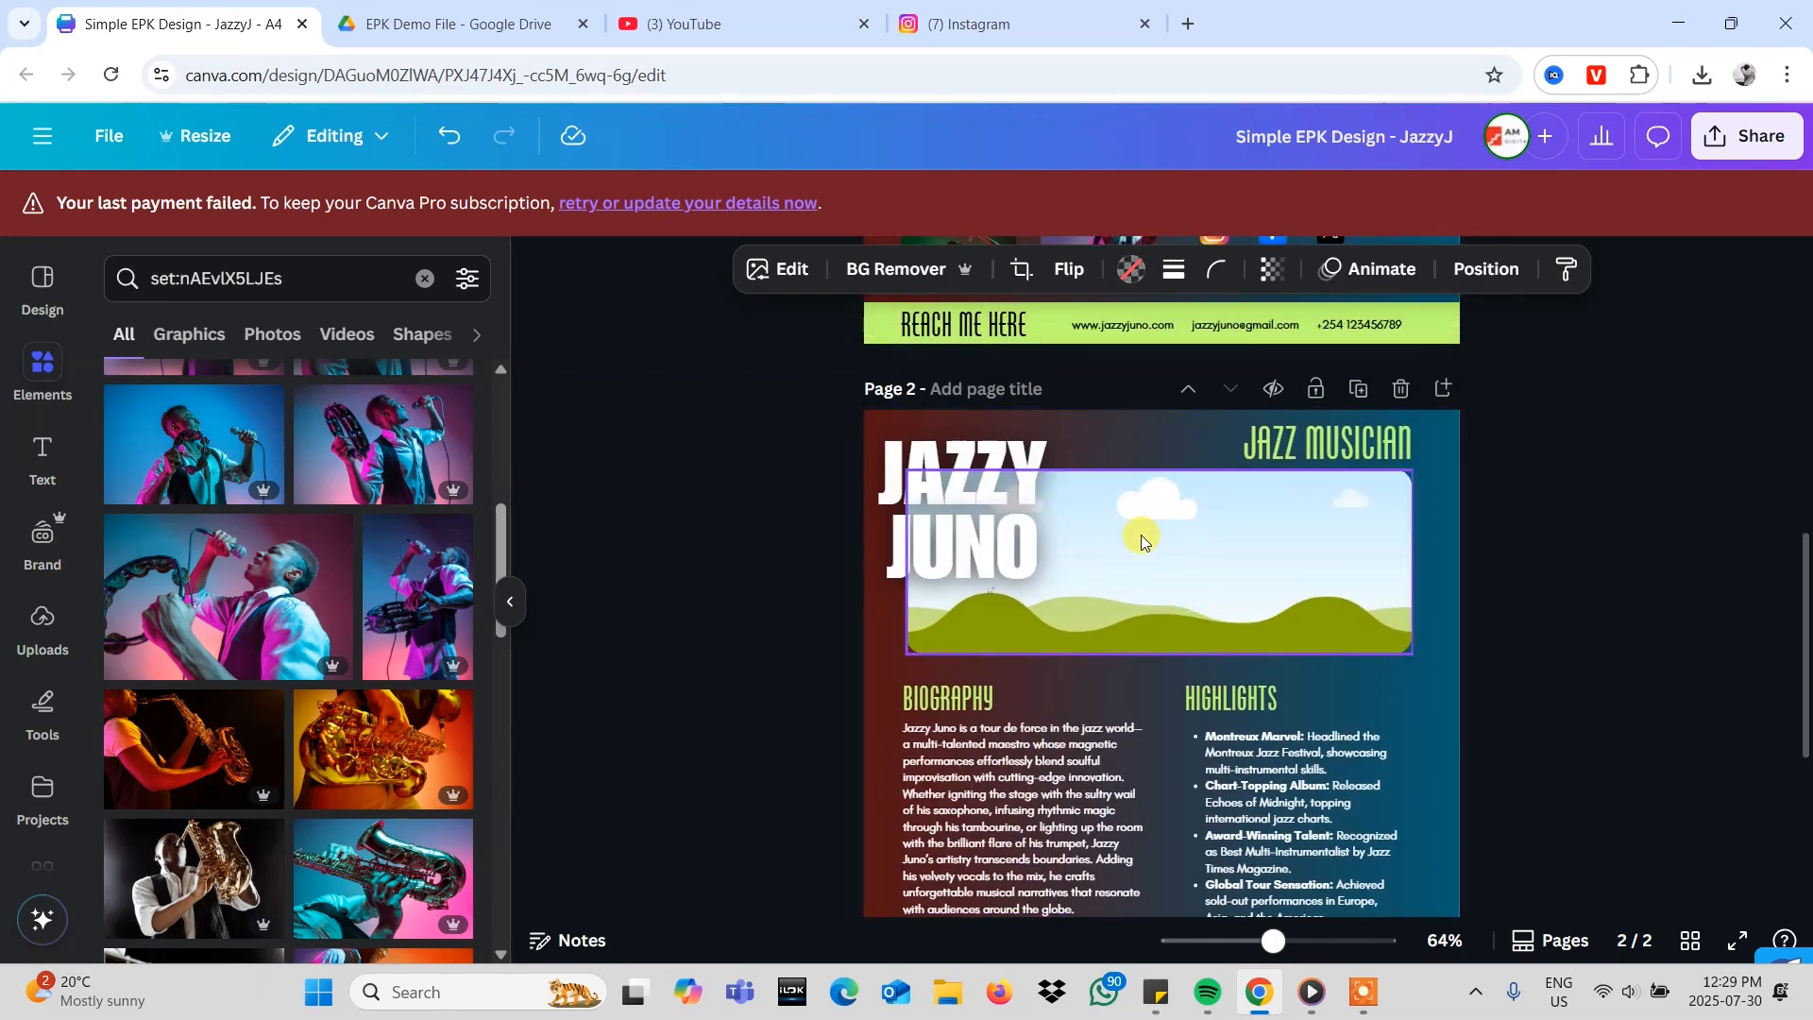
{"action": "left_click", "coordinate": [1138, 548]}
{"action": "left_click", "coordinate": [257, 600]}
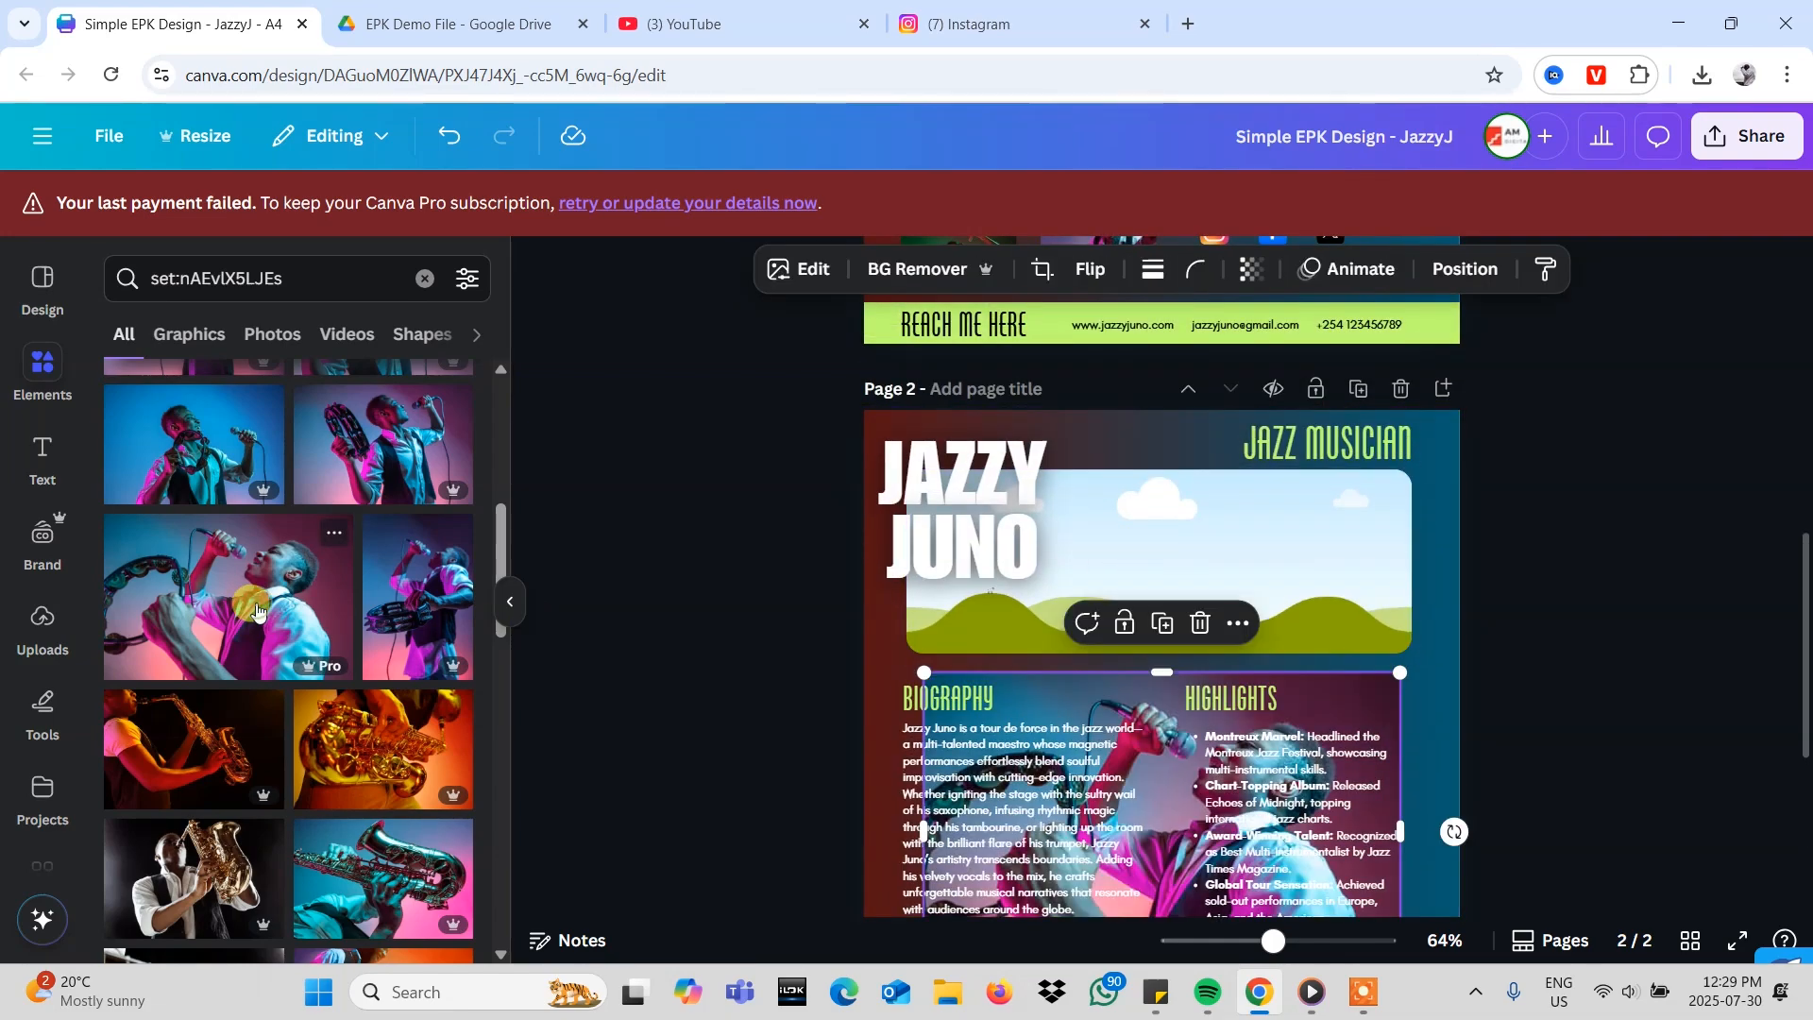
{"action": "left_click_drag", "start_coordinate": [1110, 690], "coordinate": [1135, 501]}
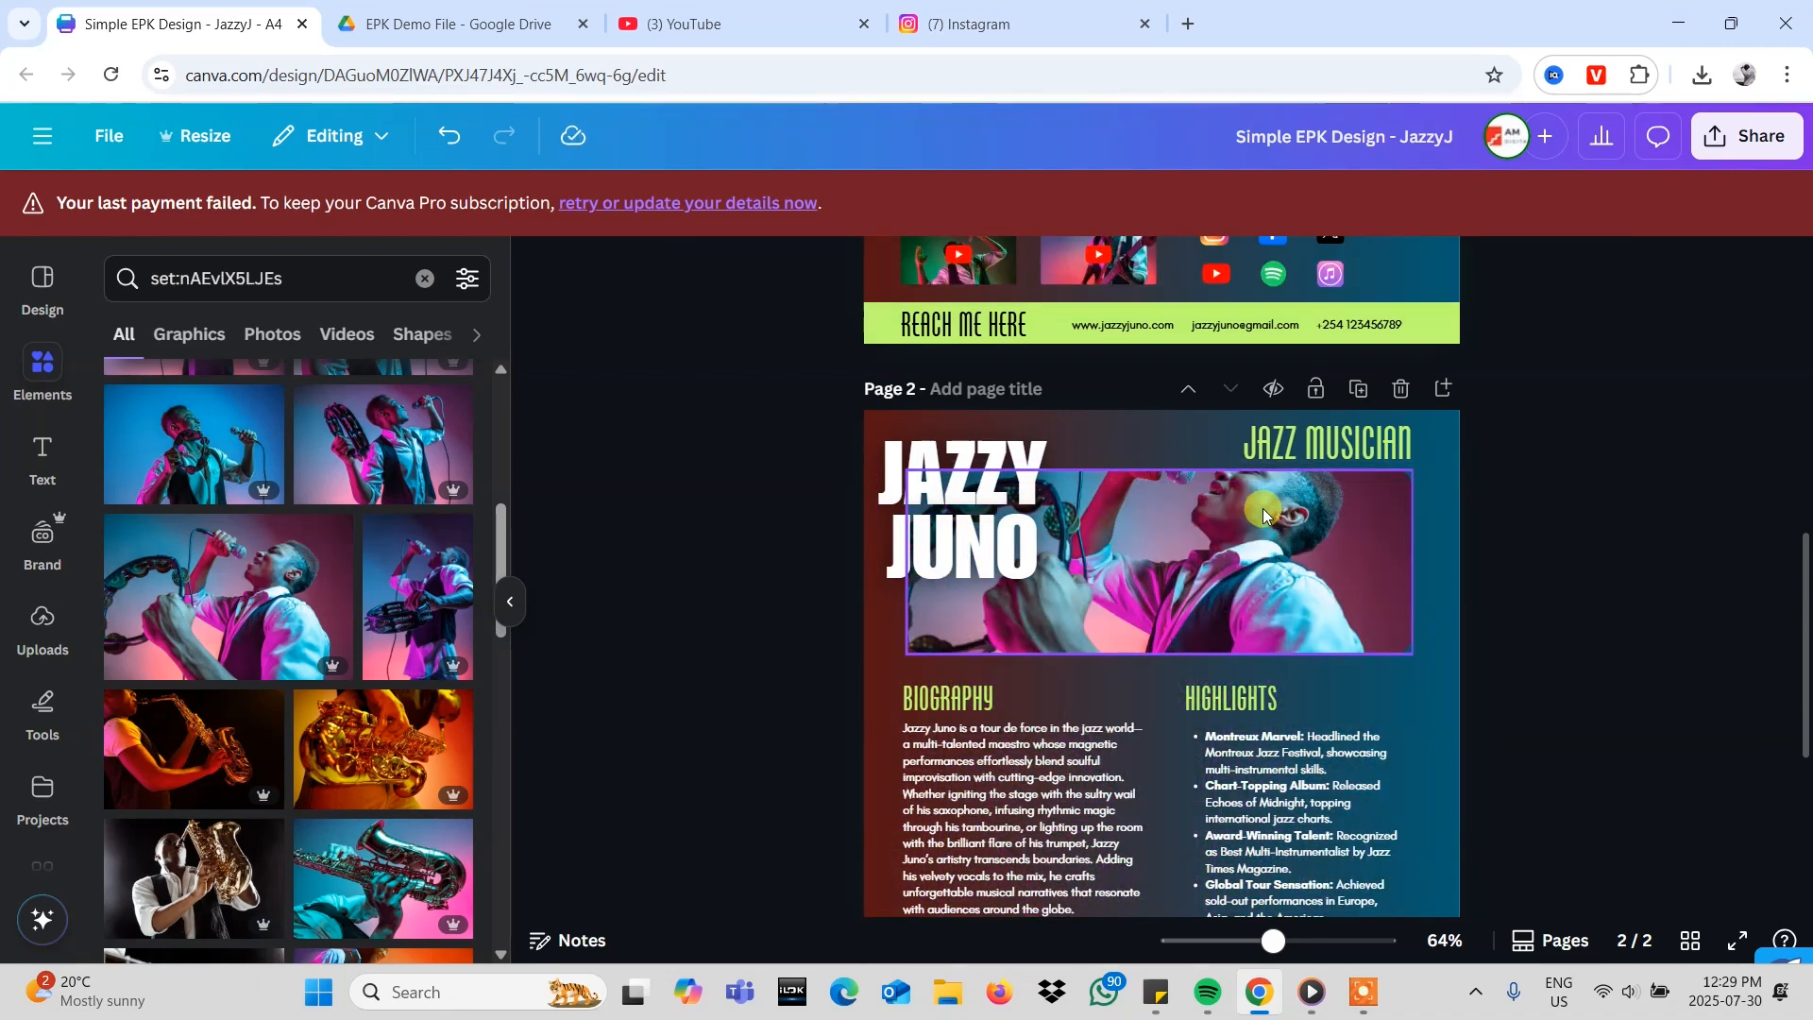
- Shift the singer photo down within page 2's header frame so his head and the microphone fit inside the crop
{"action": "left_click", "coordinate": [1222, 546]}
{"action": "double_click", "coordinate": [1215, 548]}
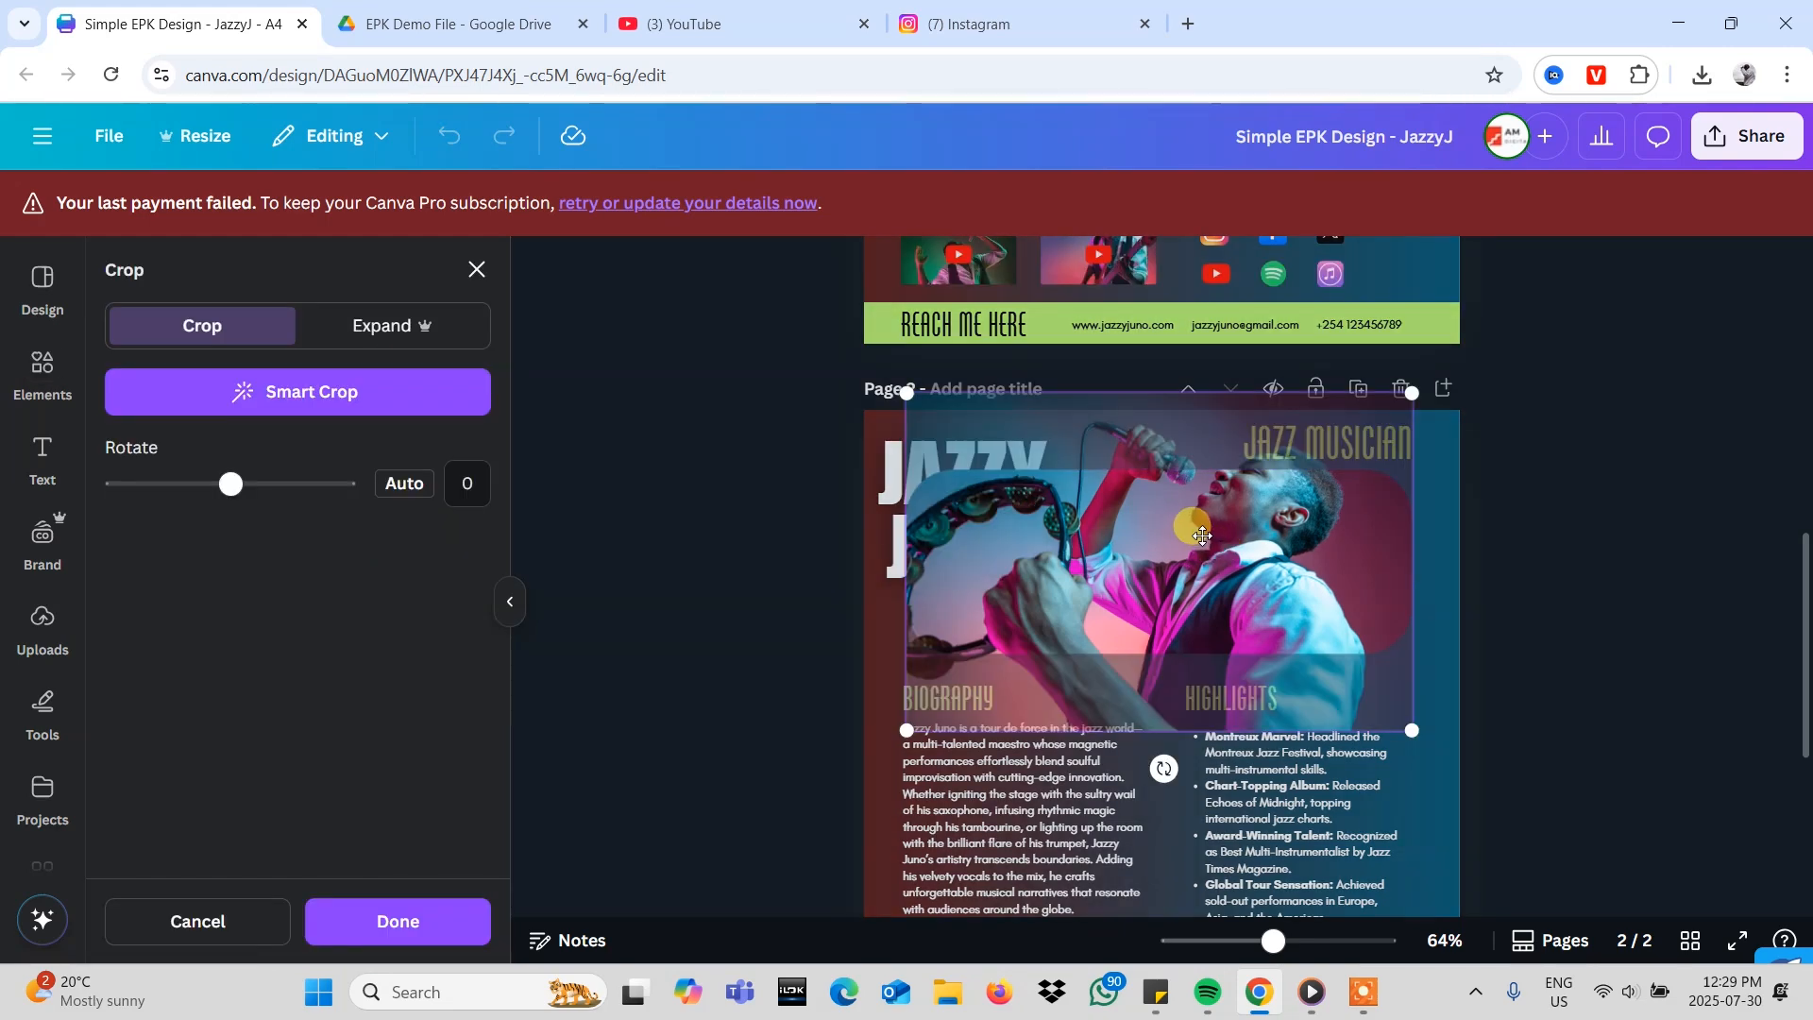
{"action": "left_click_drag", "start_coordinate": [1202, 544], "coordinate": [1226, 601]}
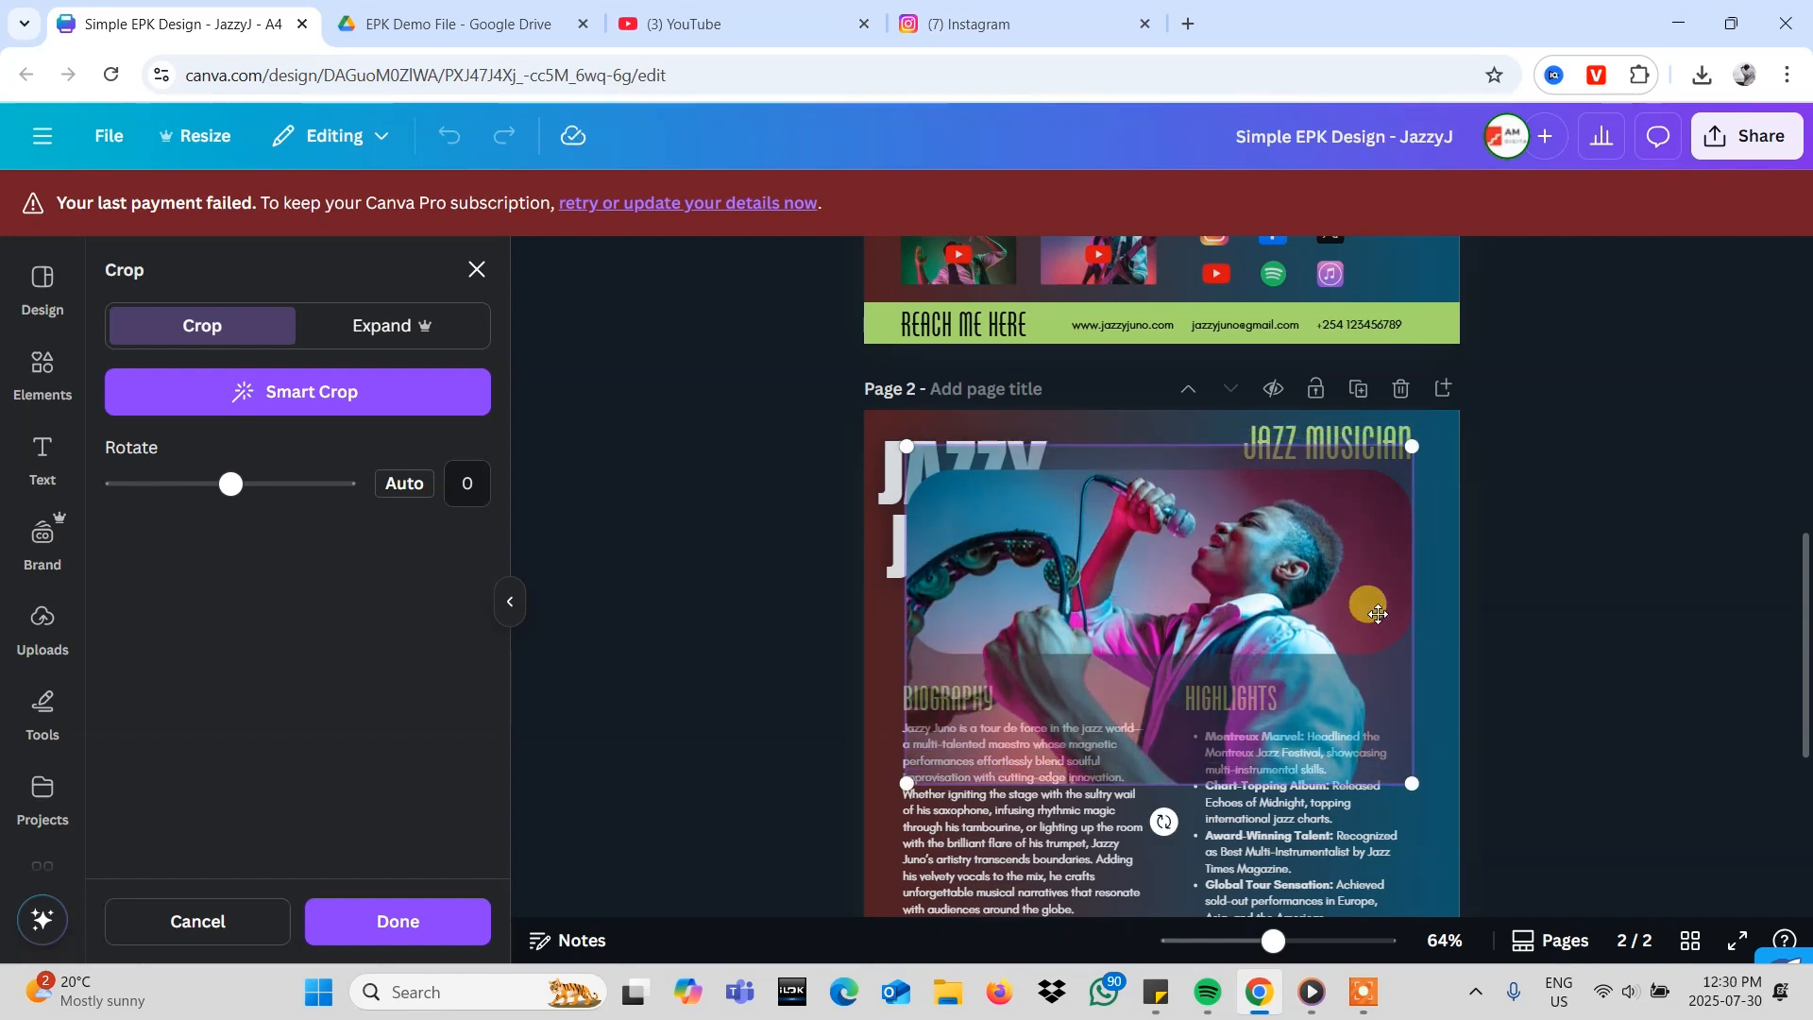
{"action": "key", "text": "Return"}
- Compare the crop of page 2's header photo with the header photo on page 1
{"action": "scroll", "coordinate": [1618, 508], "scroll_direction": "down", "scroll_amount": 3}
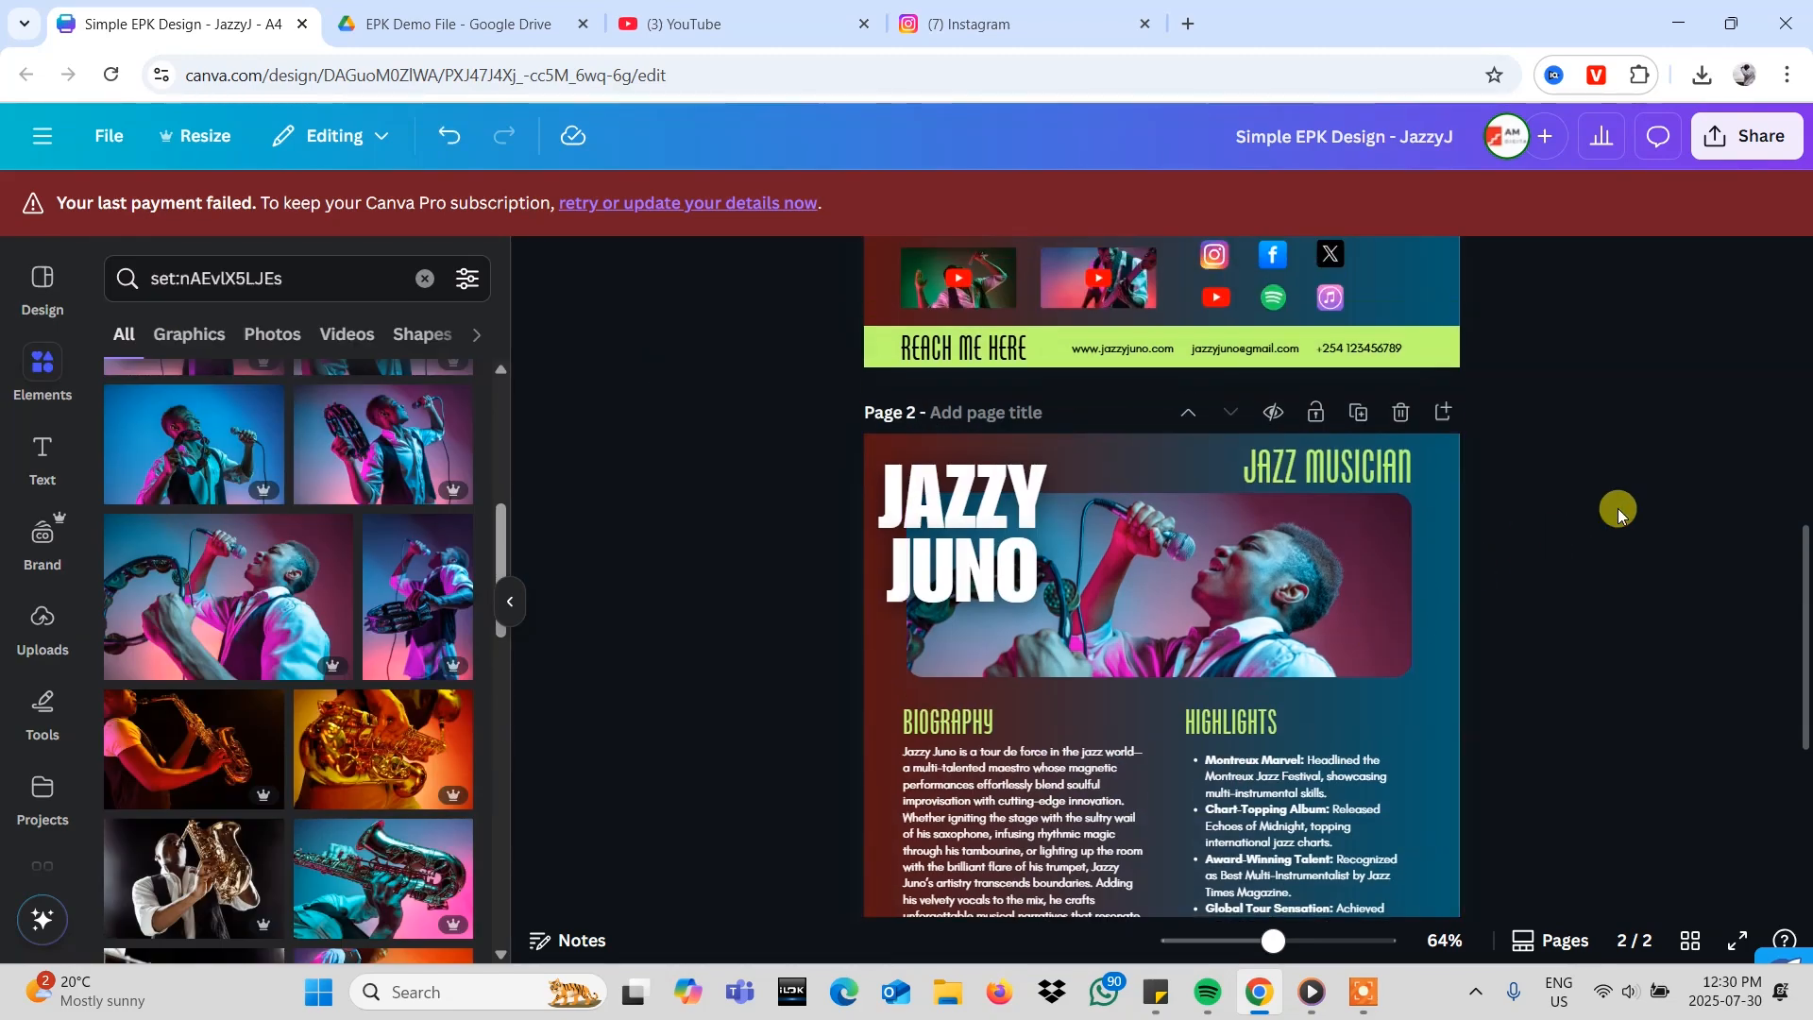
{"action": "scroll", "coordinate": [1618, 508], "scroll_direction": "down", "scroll_amount": 5}
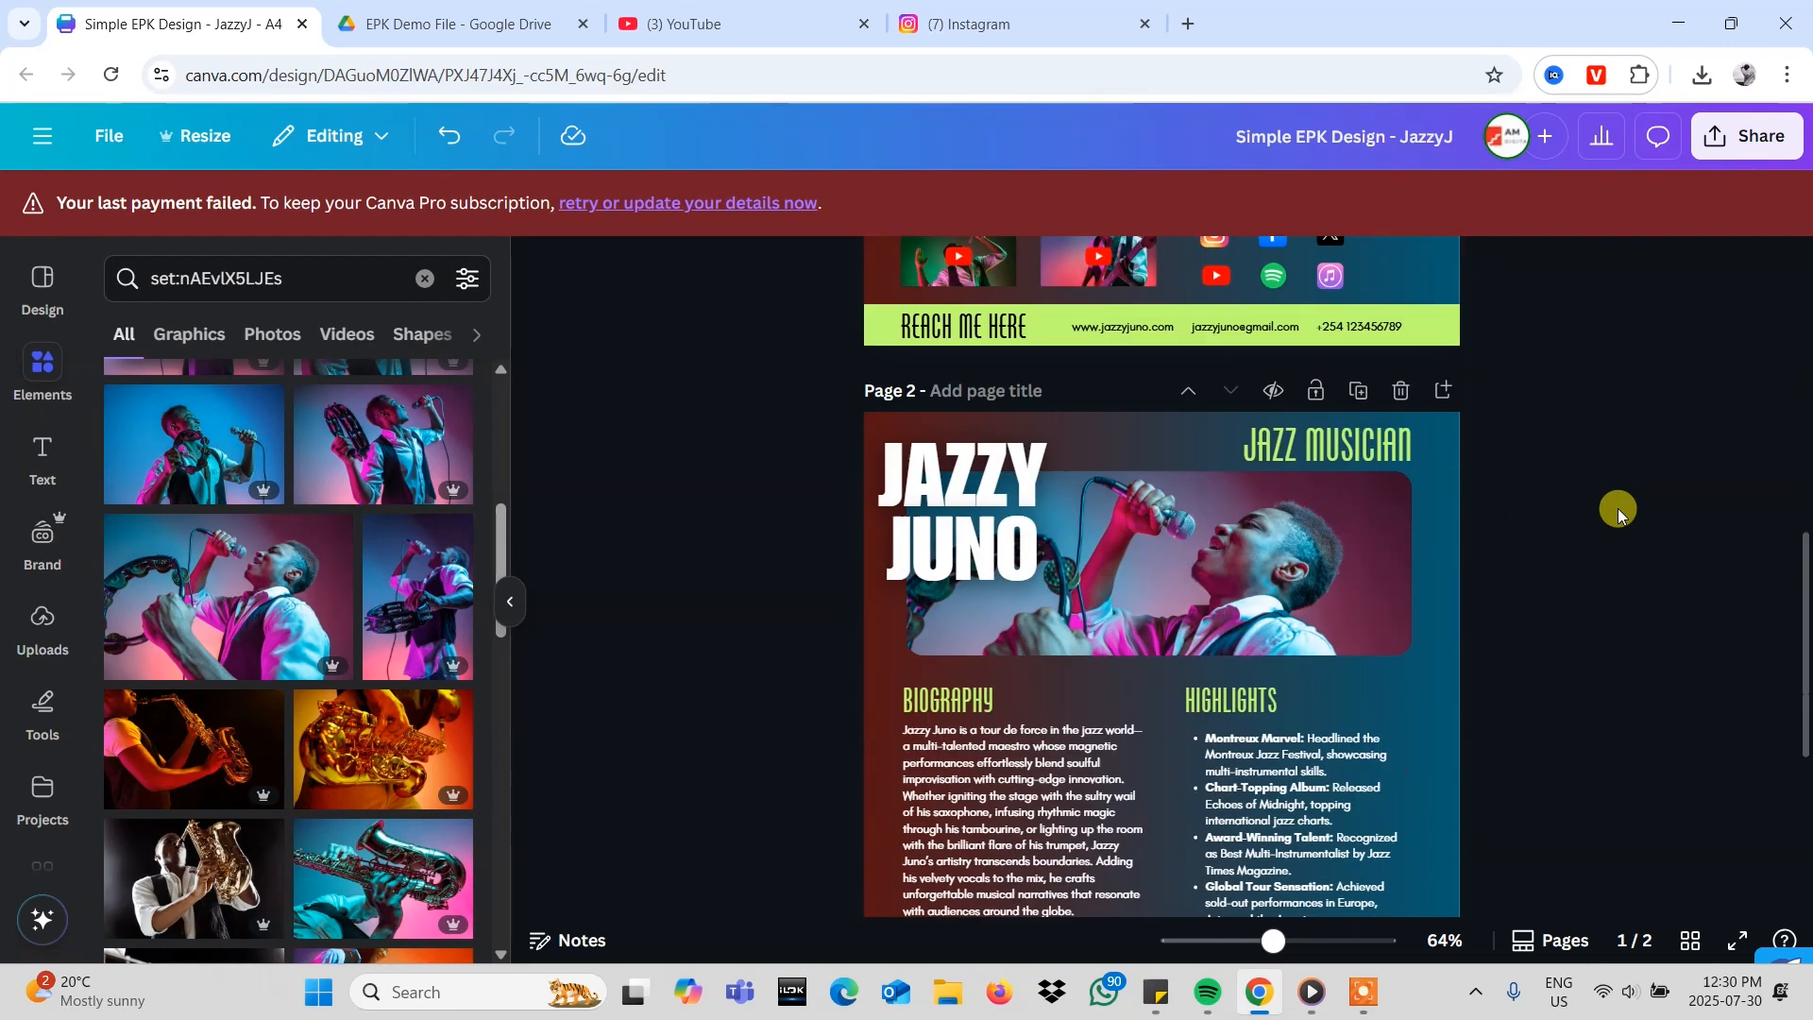
{"action": "scroll", "coordinate": [1617, 508], "scroll_direction": "up", "scroll_amount": 5}
{"action": "scroll", "coordinate": [1617, 508], "scroll_direction": "down", "scroll_amount": 5}
{"action": "scroll", "coordinate": [1617, 509], "scroll_direction": "up", "scroll_amount": 3}
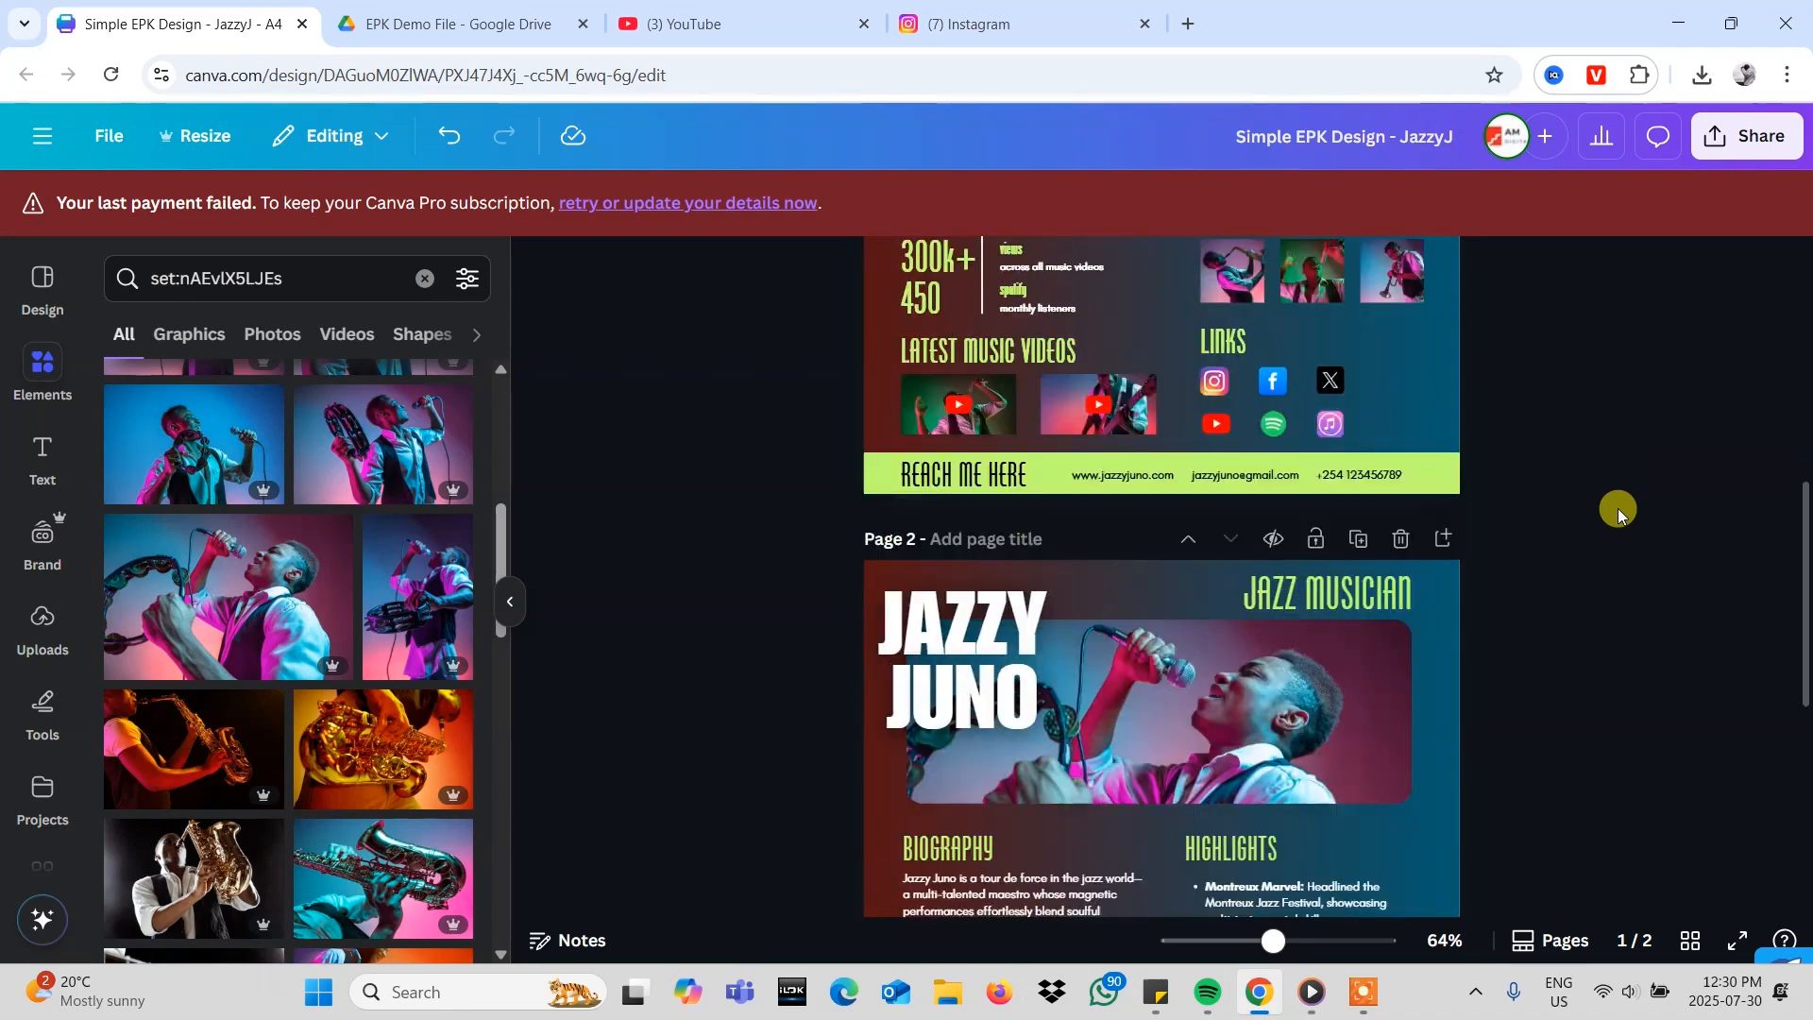
{"action": "scroll", "coordinate": [1618, 508], "scroll_direction": "down", "scroll_amount": 3}
{"action": "double_click", "coordinate": [1329, 502]}
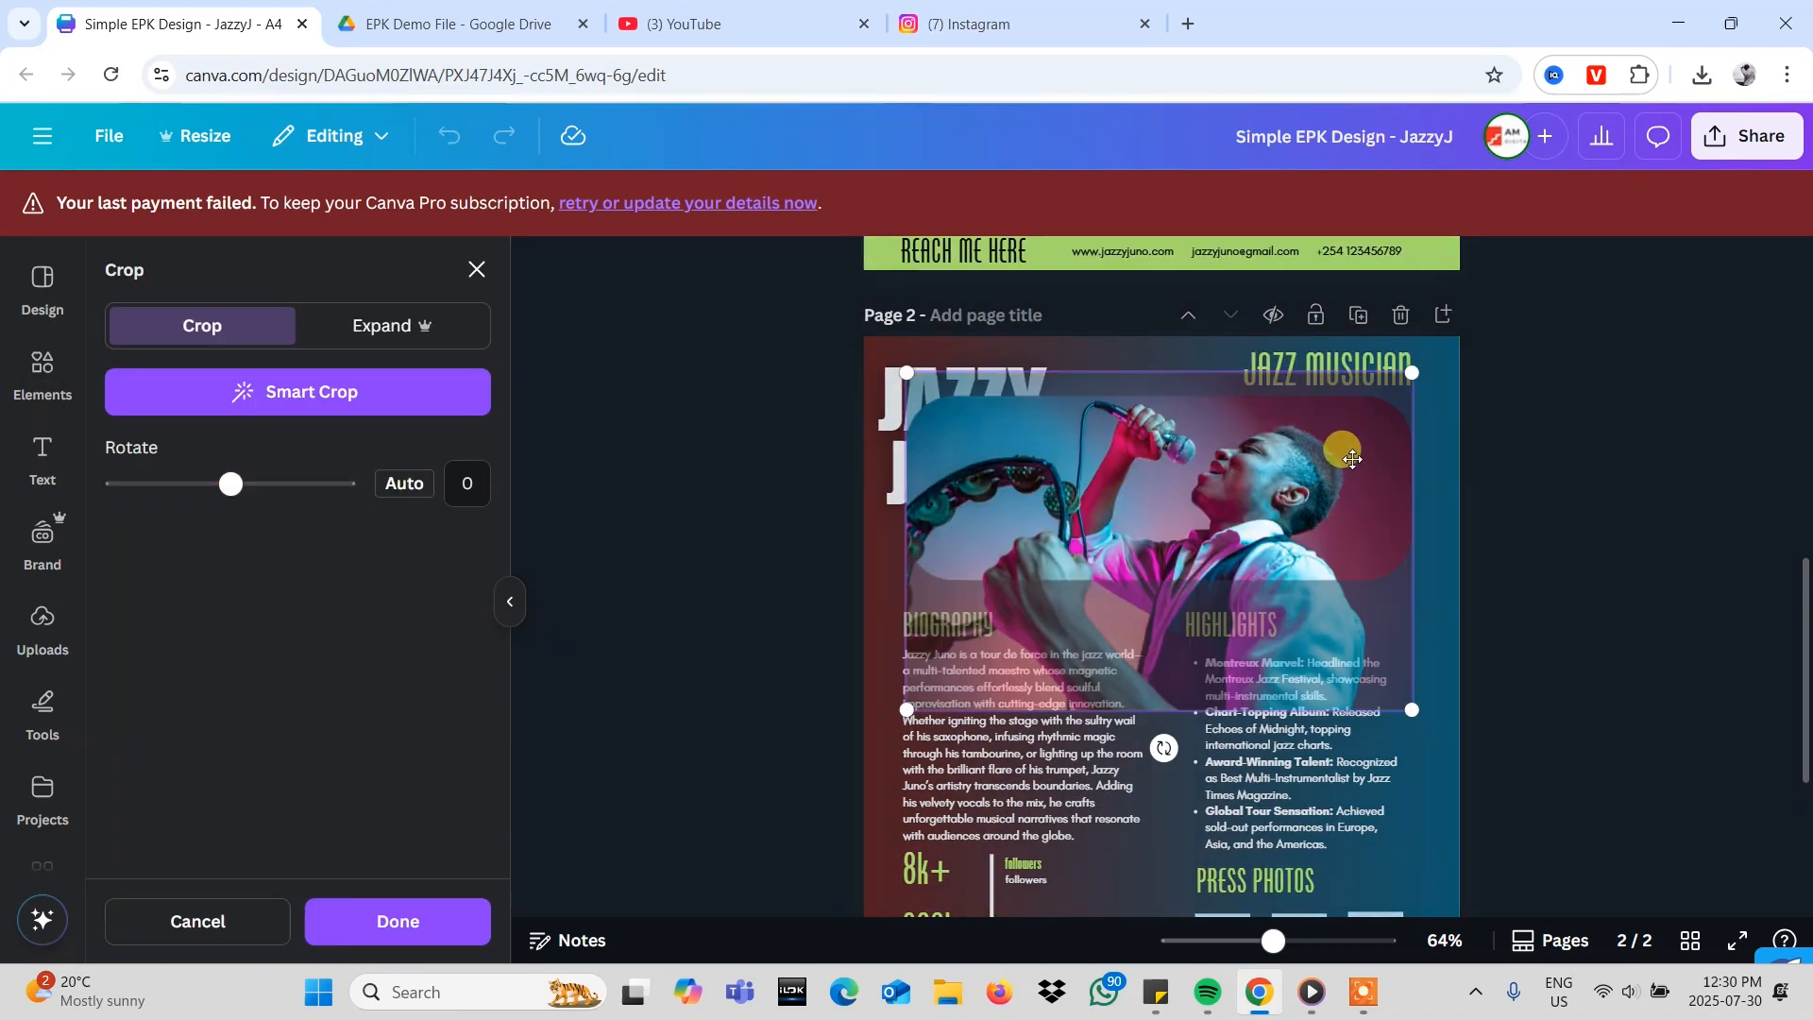
{"action": "left_click", "coordinate": [1469, 432]}
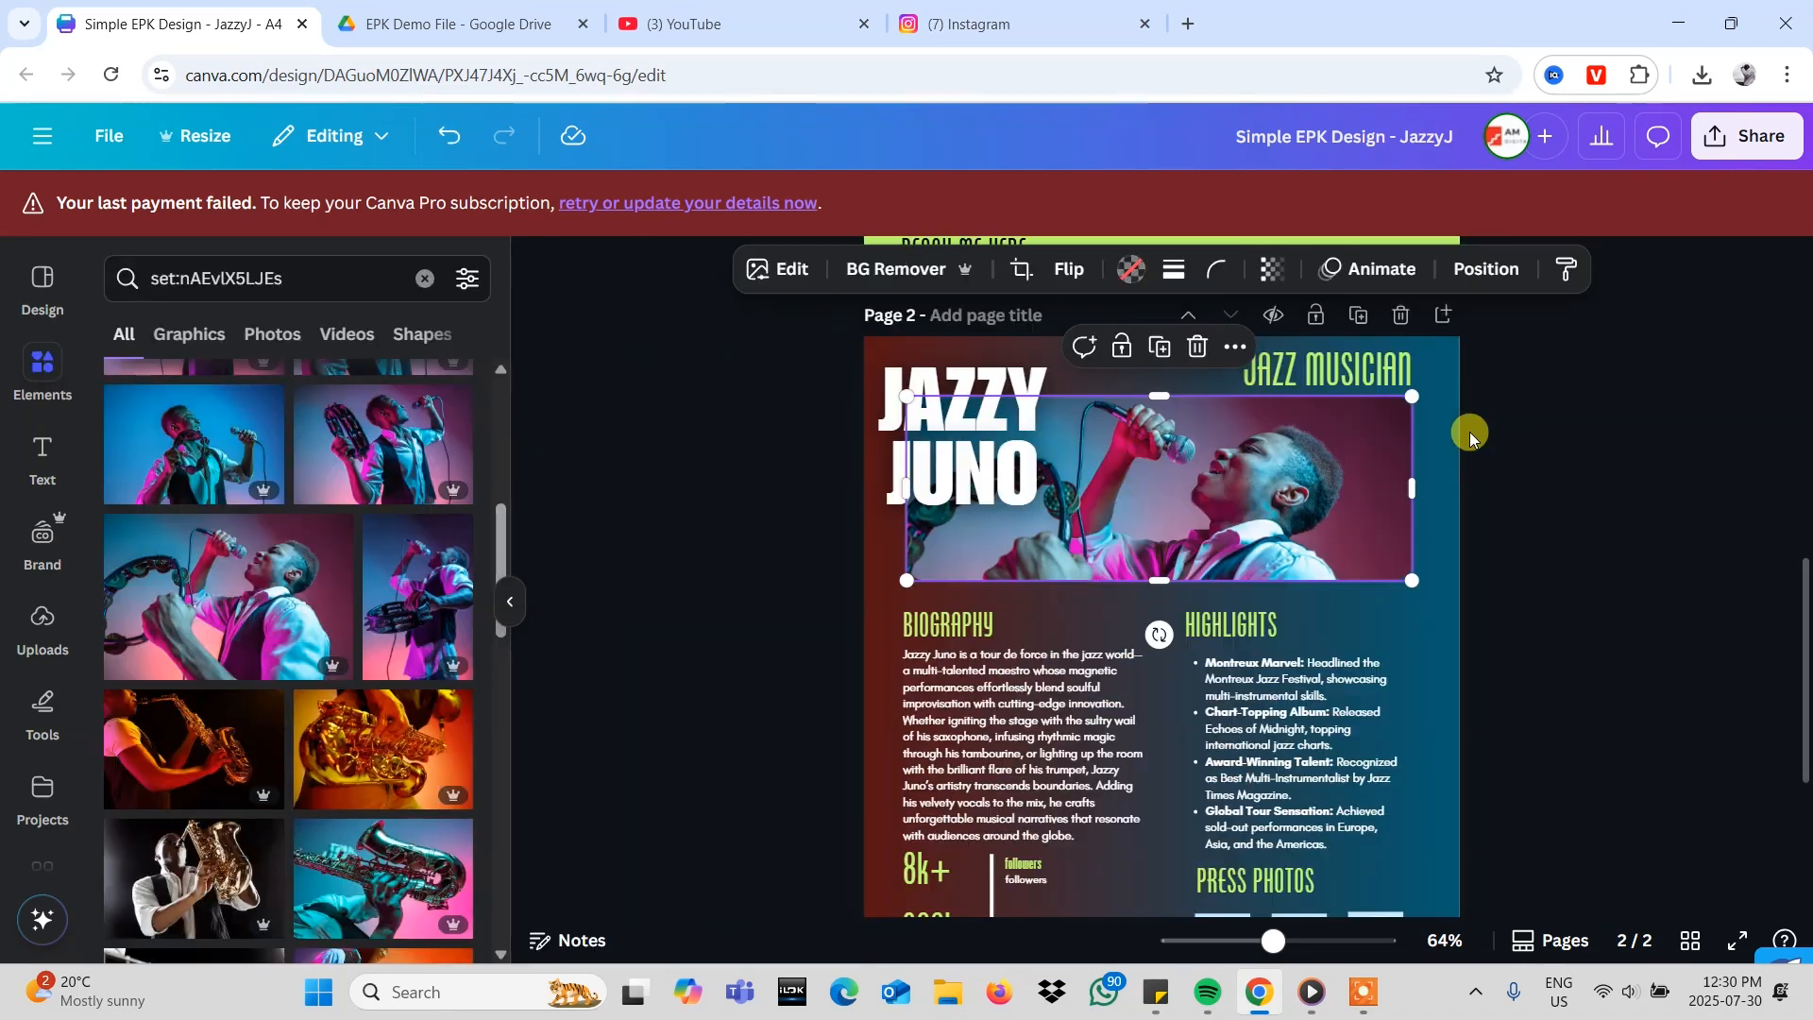
{"action": "scroll", "coordinate": [1470, 432], "scroll_direction": "up", "scroll_amount": 5}
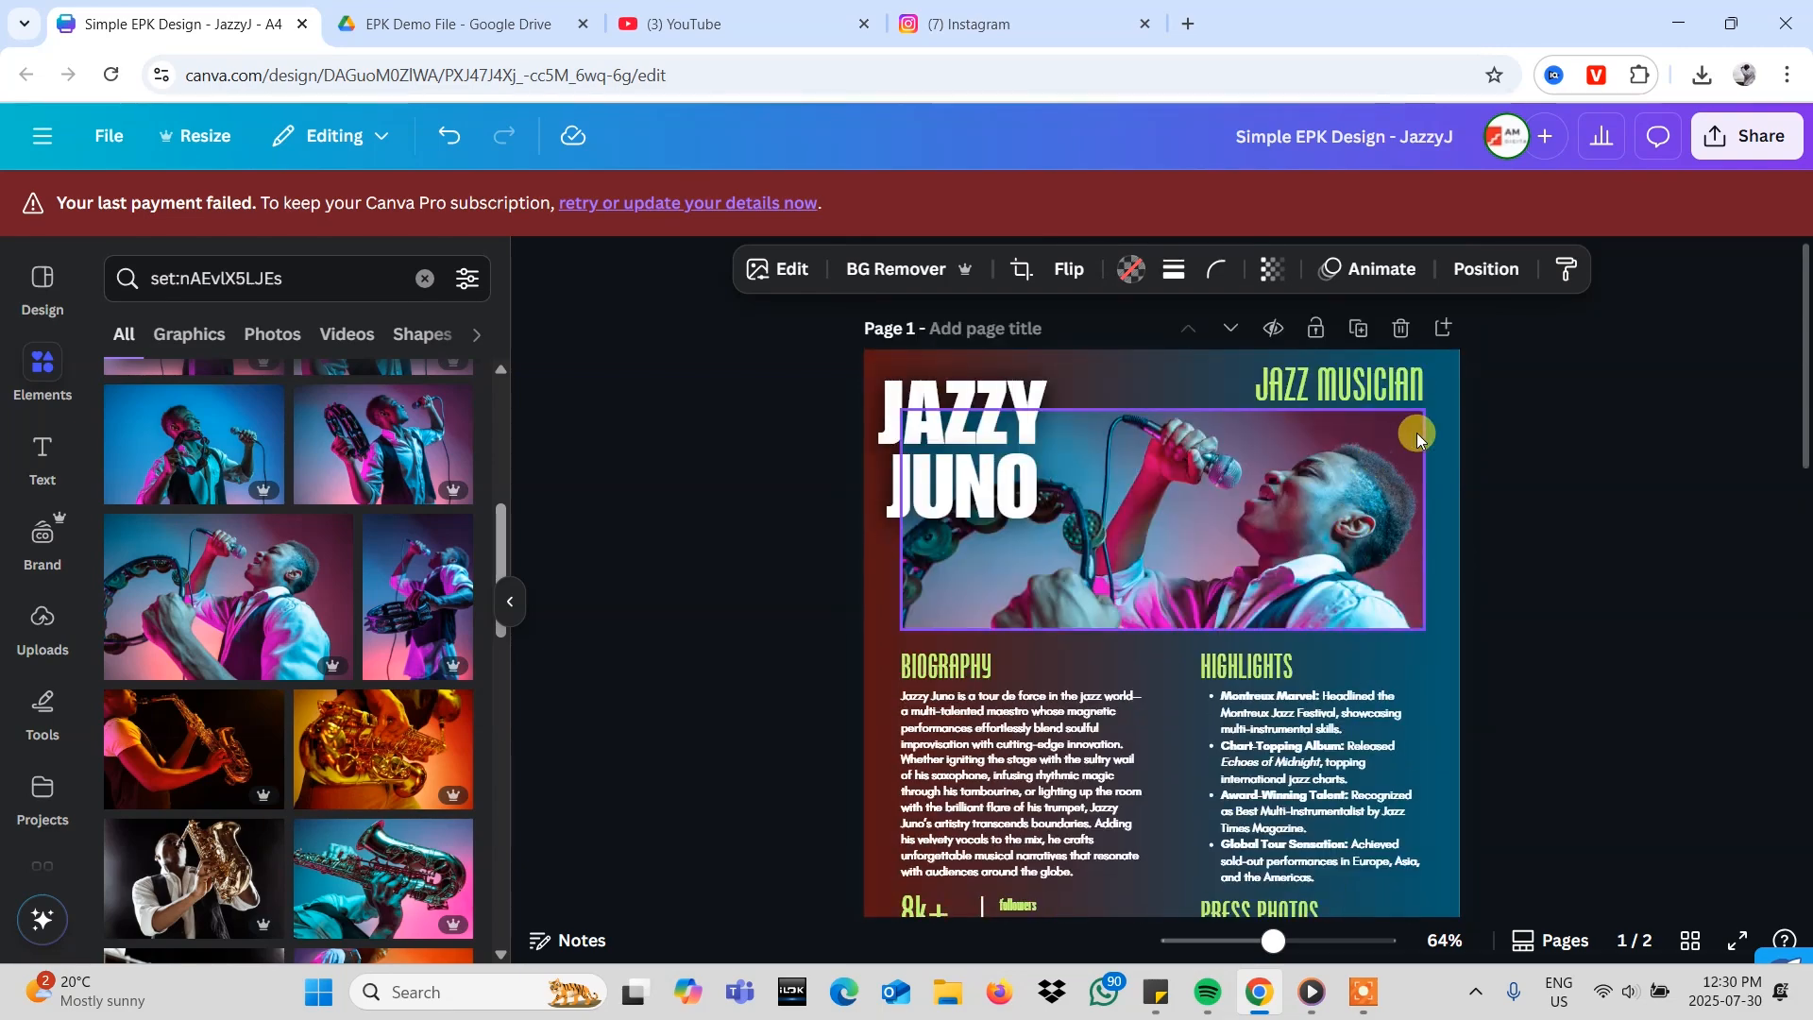
{"action": "scroll", "coordinate": [1368, 593], "scroll_direction": "down", "scroll_amount": 5}
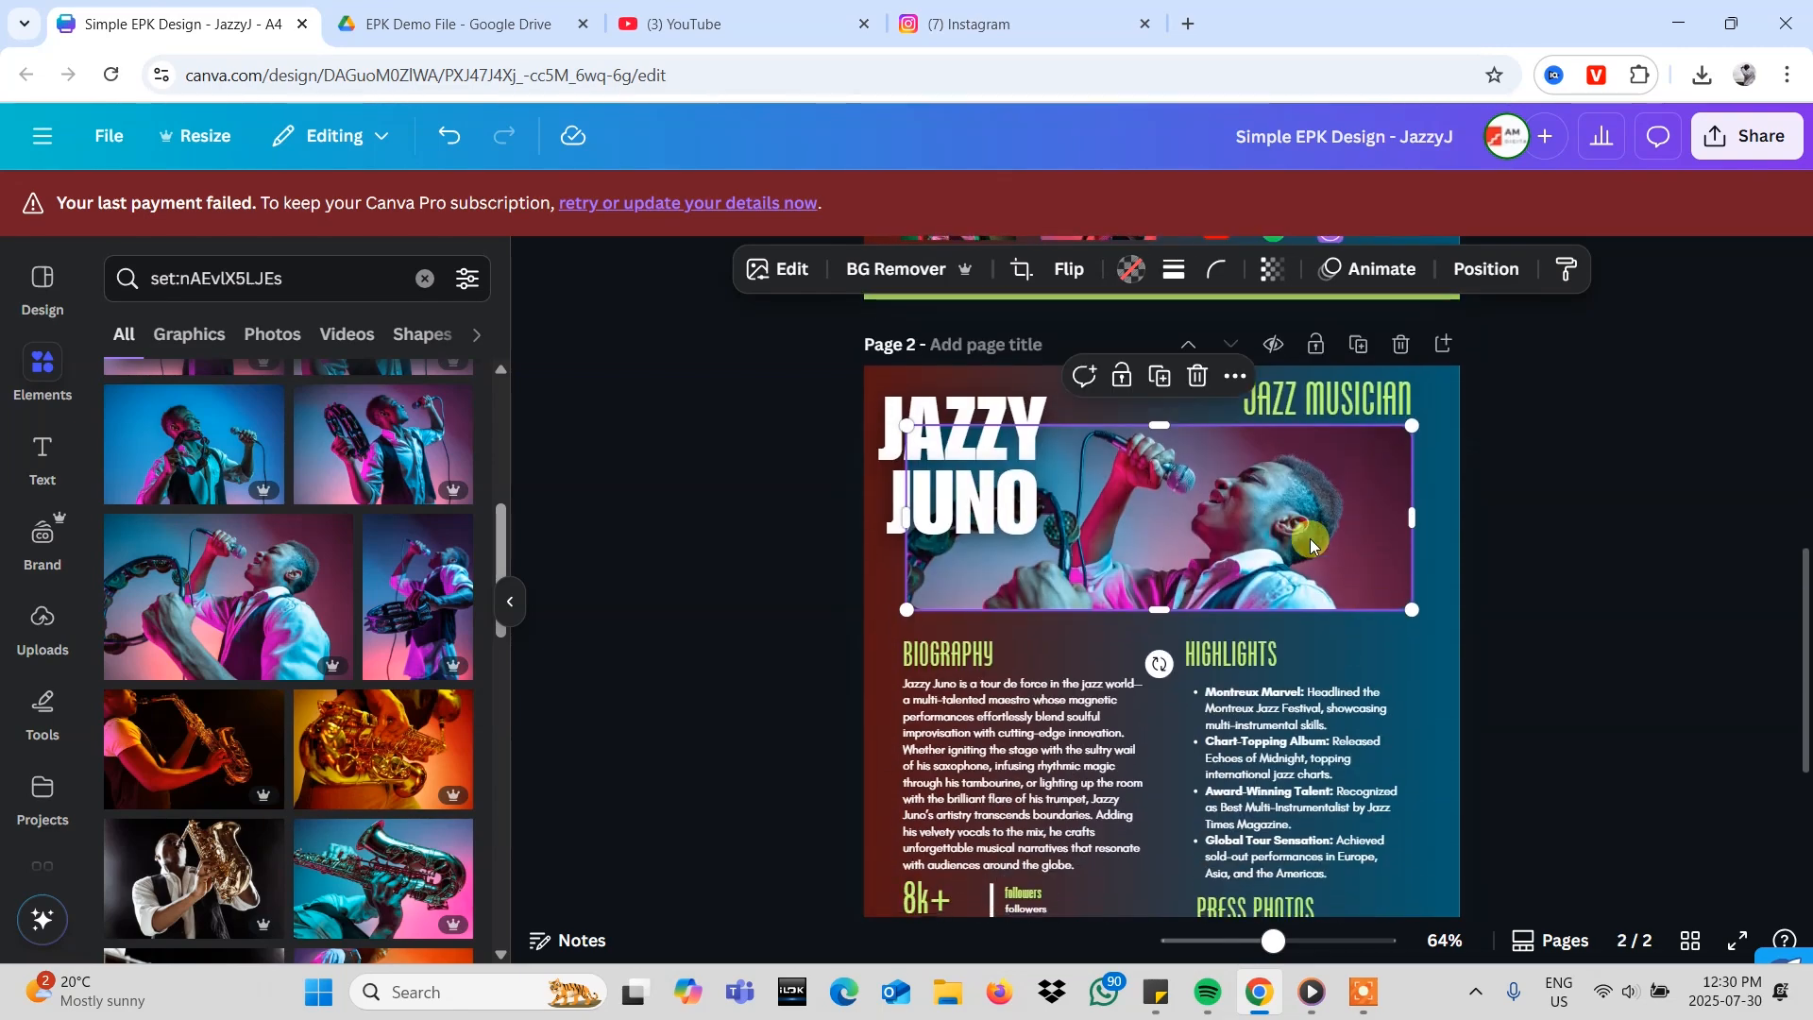
- Enlarge the singer photo within page 2's header frame and reposition it to match page 1's closer crop
{"action": "double_click", "coordinate": [1366, 462]}
{"action": "left_click_drag", "start_coordinate": [1411, 404], "coordinate": [1466, 368]}
{"action": "left_click_drag", "start_coordinate": [1287, 510], "coordinate": [1296, 562]}
{"action": "left_click_drag", "start_coordinate": [1466, 406], "coordinate": [1477, 393]}
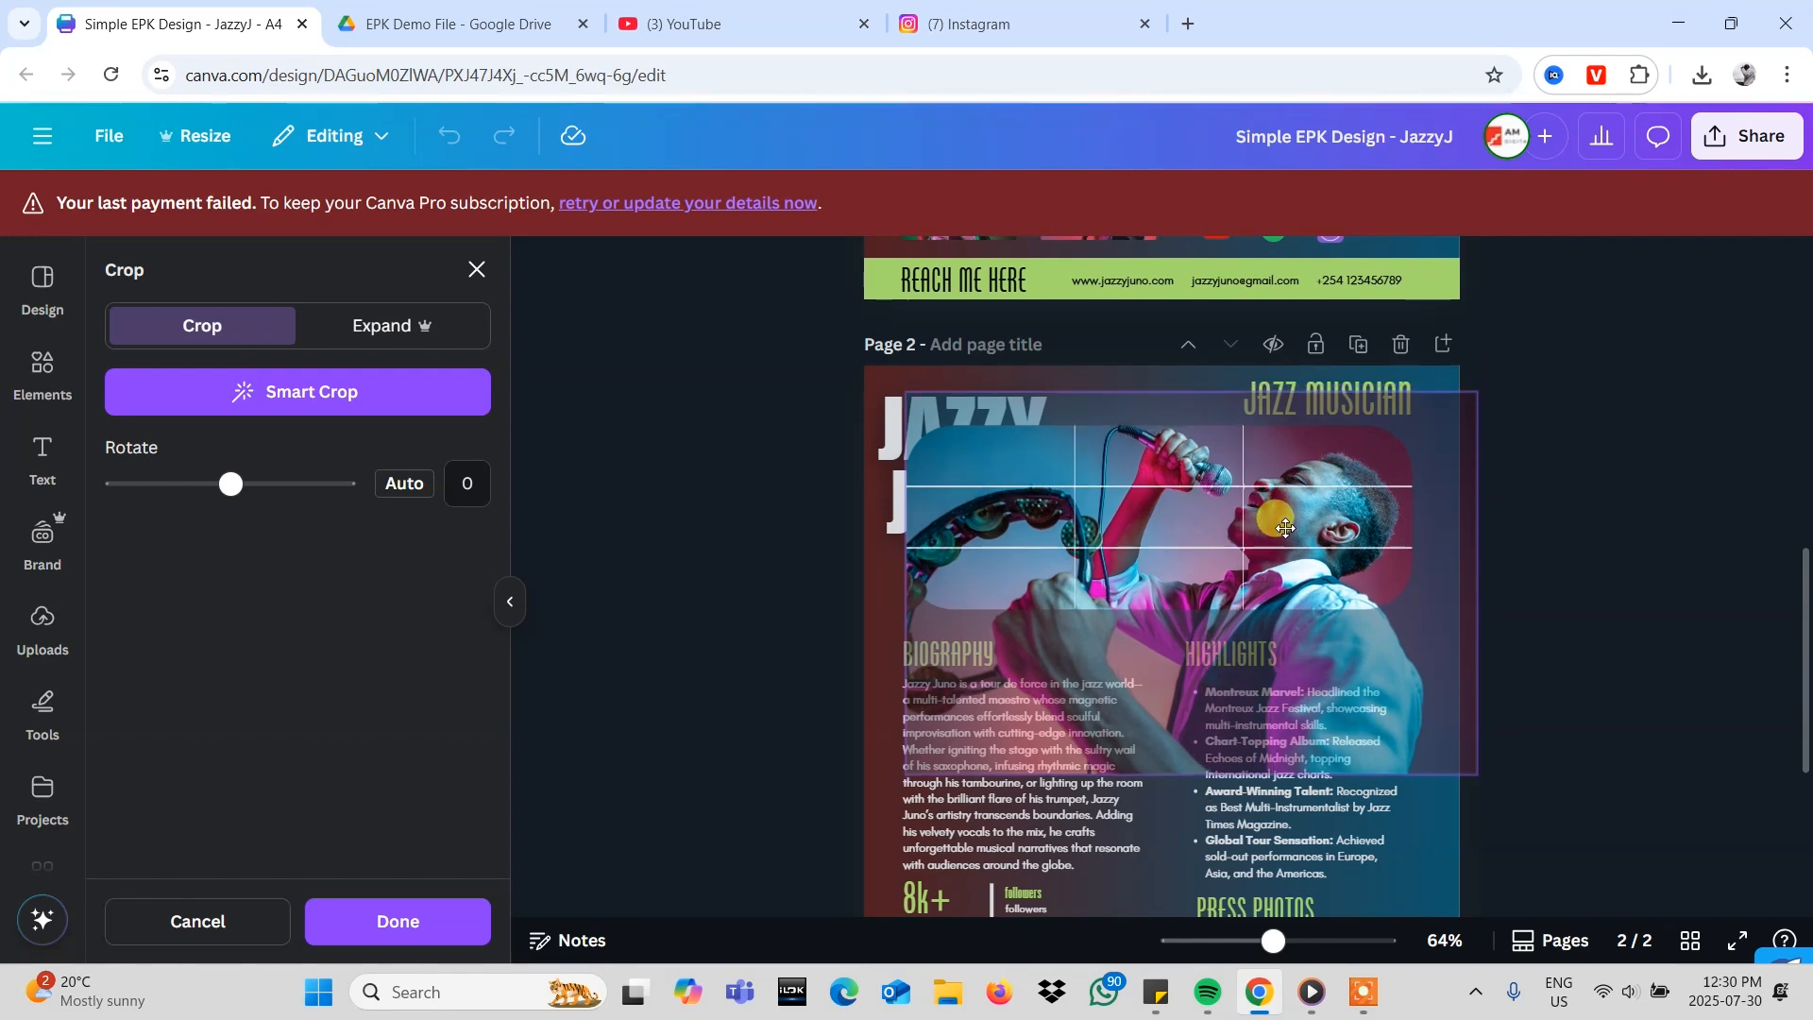
{"action": "double_click", "coordinate": [1286, 526]}
{"action": "left_click", "coordinate": [1332, 632]}
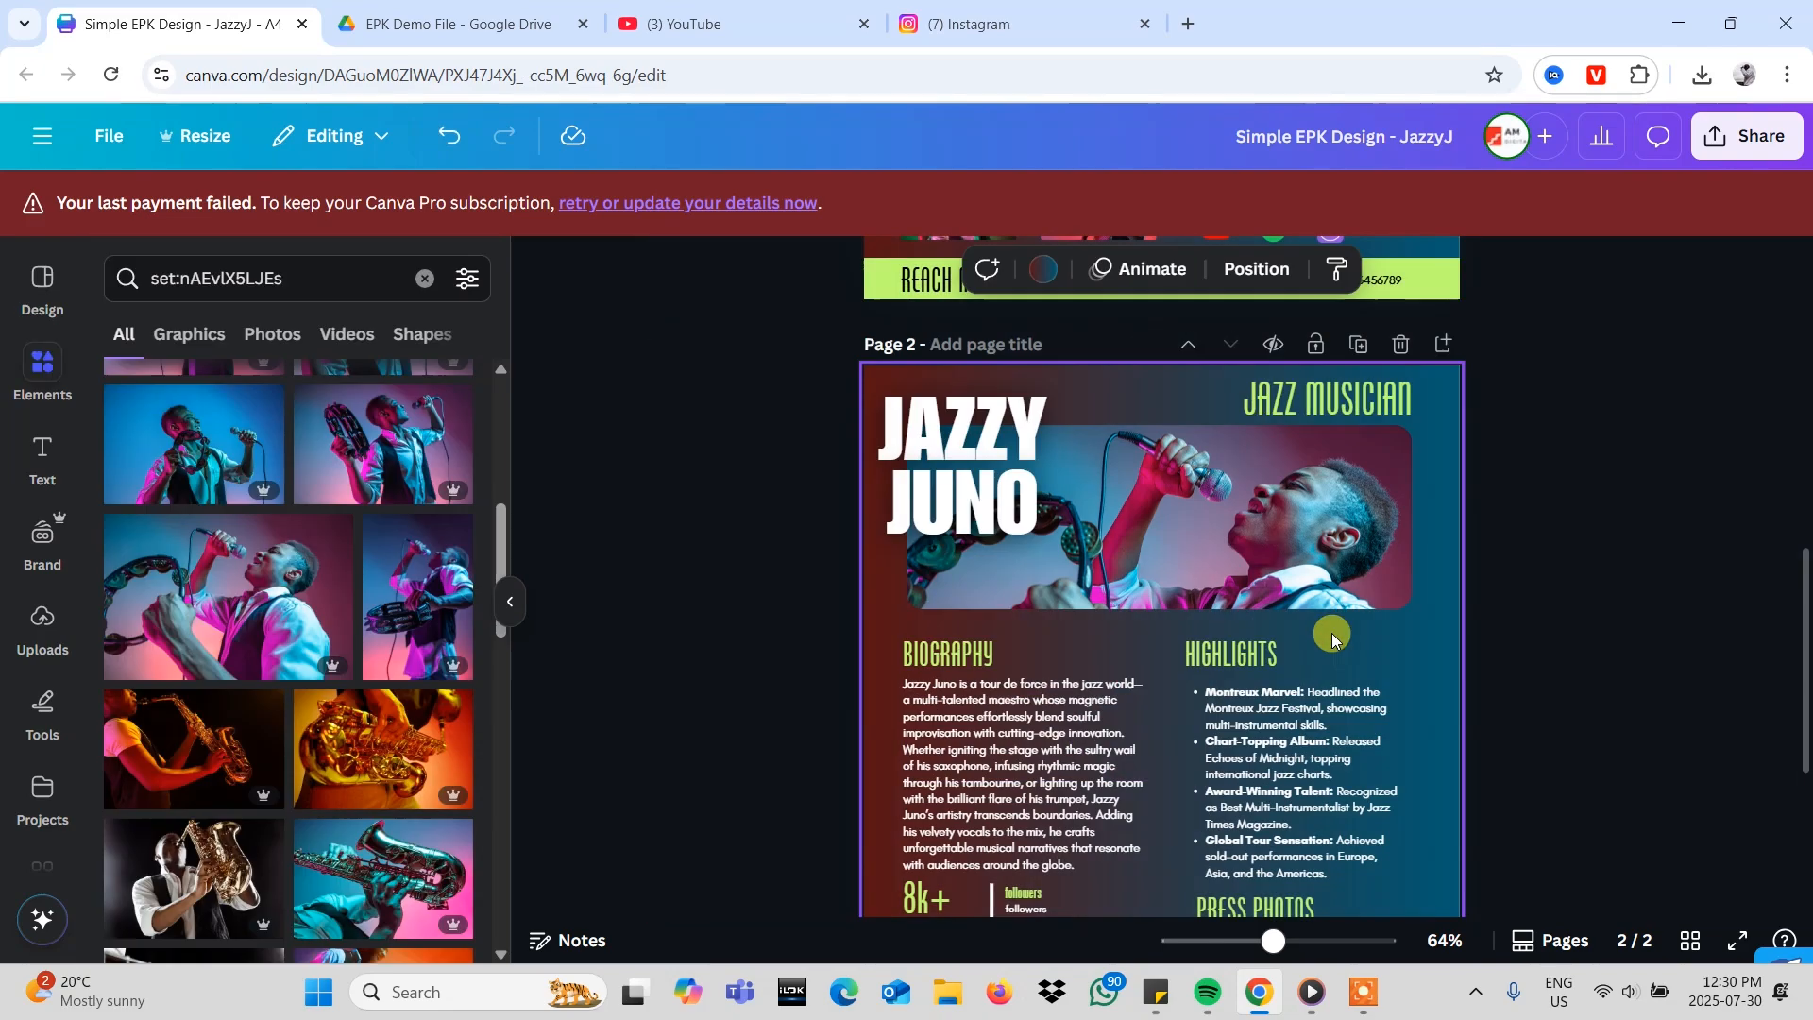
{"action": "left_click", "coordinate": [1509, 546]}
- Enlarge page 2's header photo slightly more within its crop and check it against page 1's header
{"action": "scroll", "coordinate": [1509, 546], "scroll_direction": "up", "scroll_amount": 5}
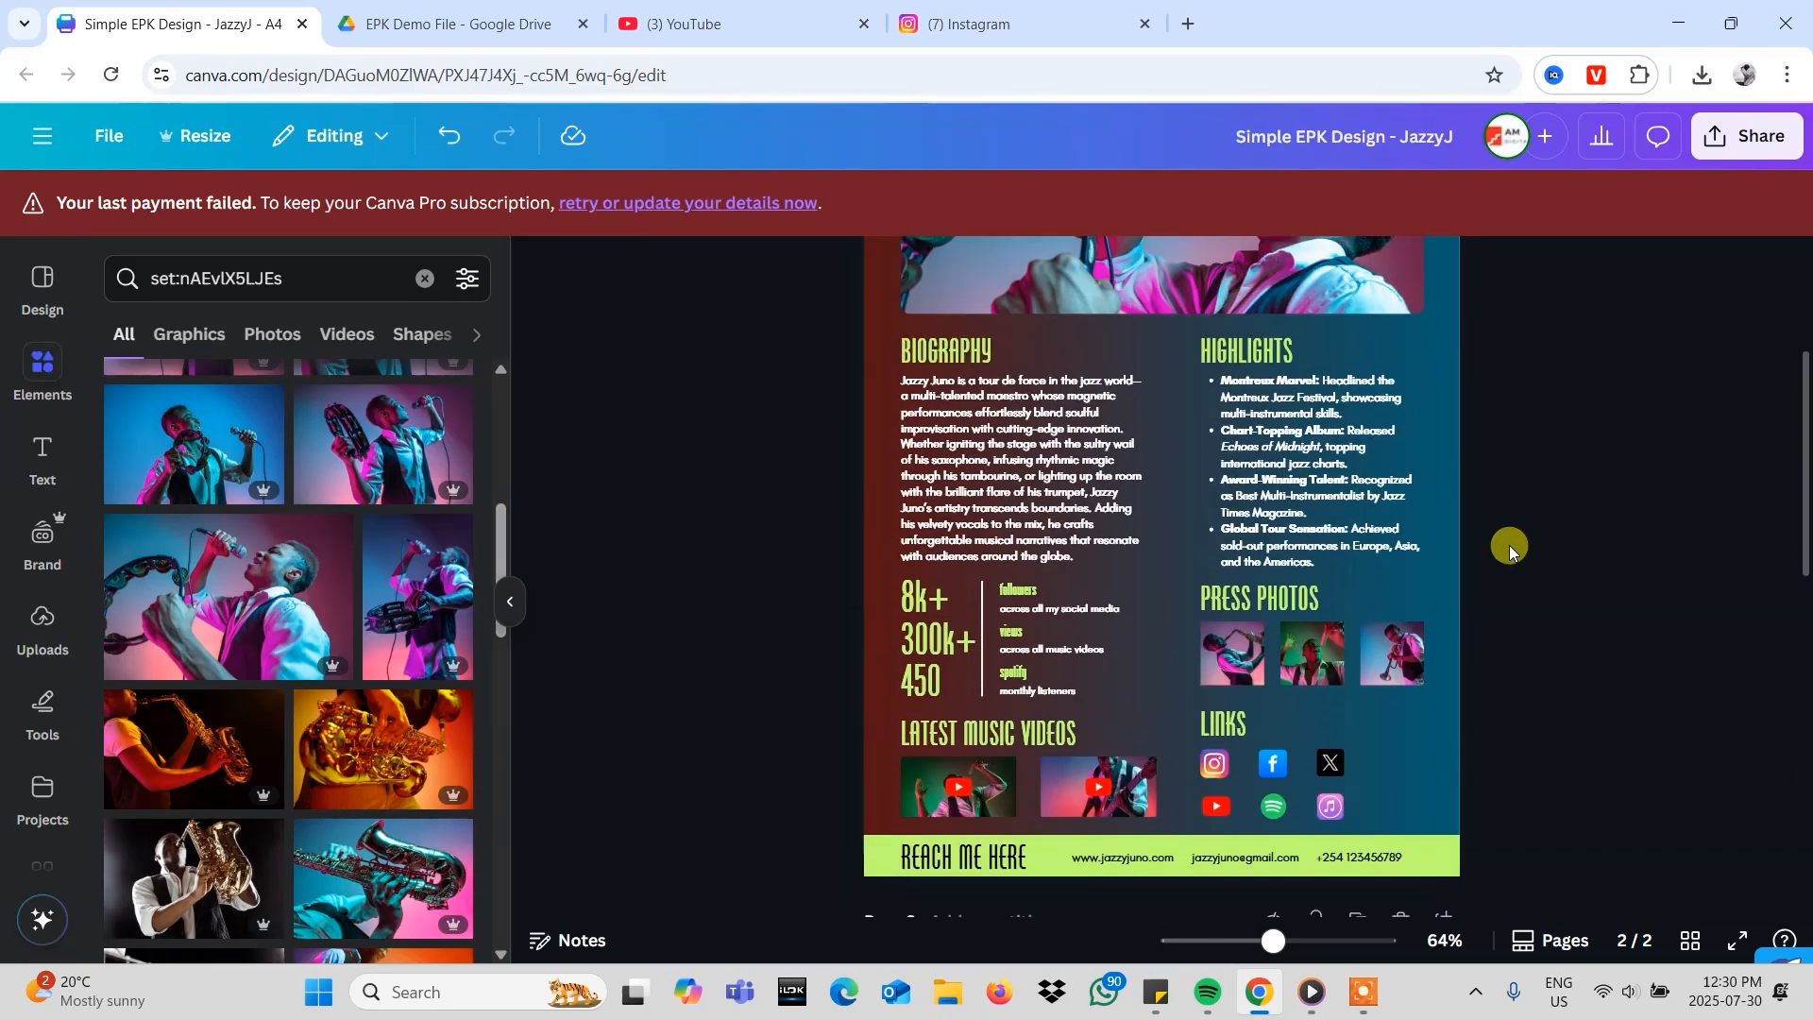
{"action": "scroll", "coordinate": [1509, 546], "scroll_direction": "up", "scroll_amount": 3}
{"action": "scroll", "coordinate": [1509, 546], "scroll_direction": "down", "scroll_amount": 10}
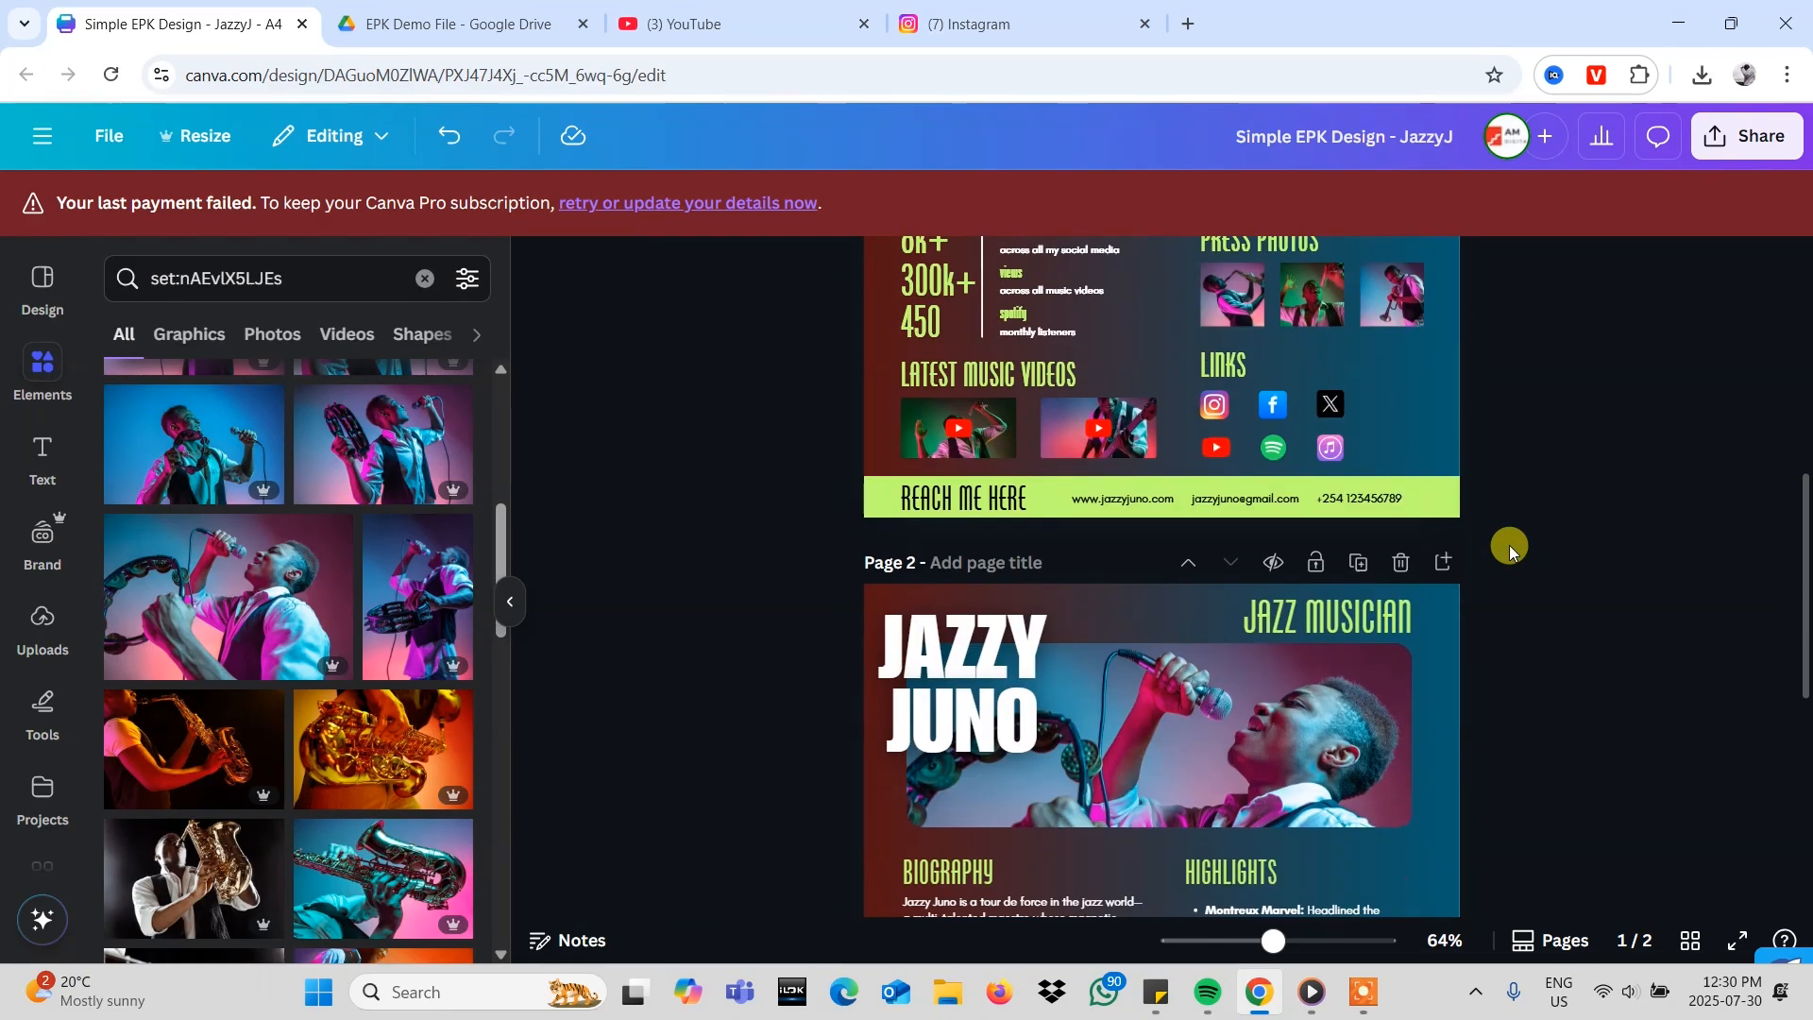
{"action": "scroll", "coordinate": [1509, 546], "scroll_direction": "up", "scroll_amount": 4}
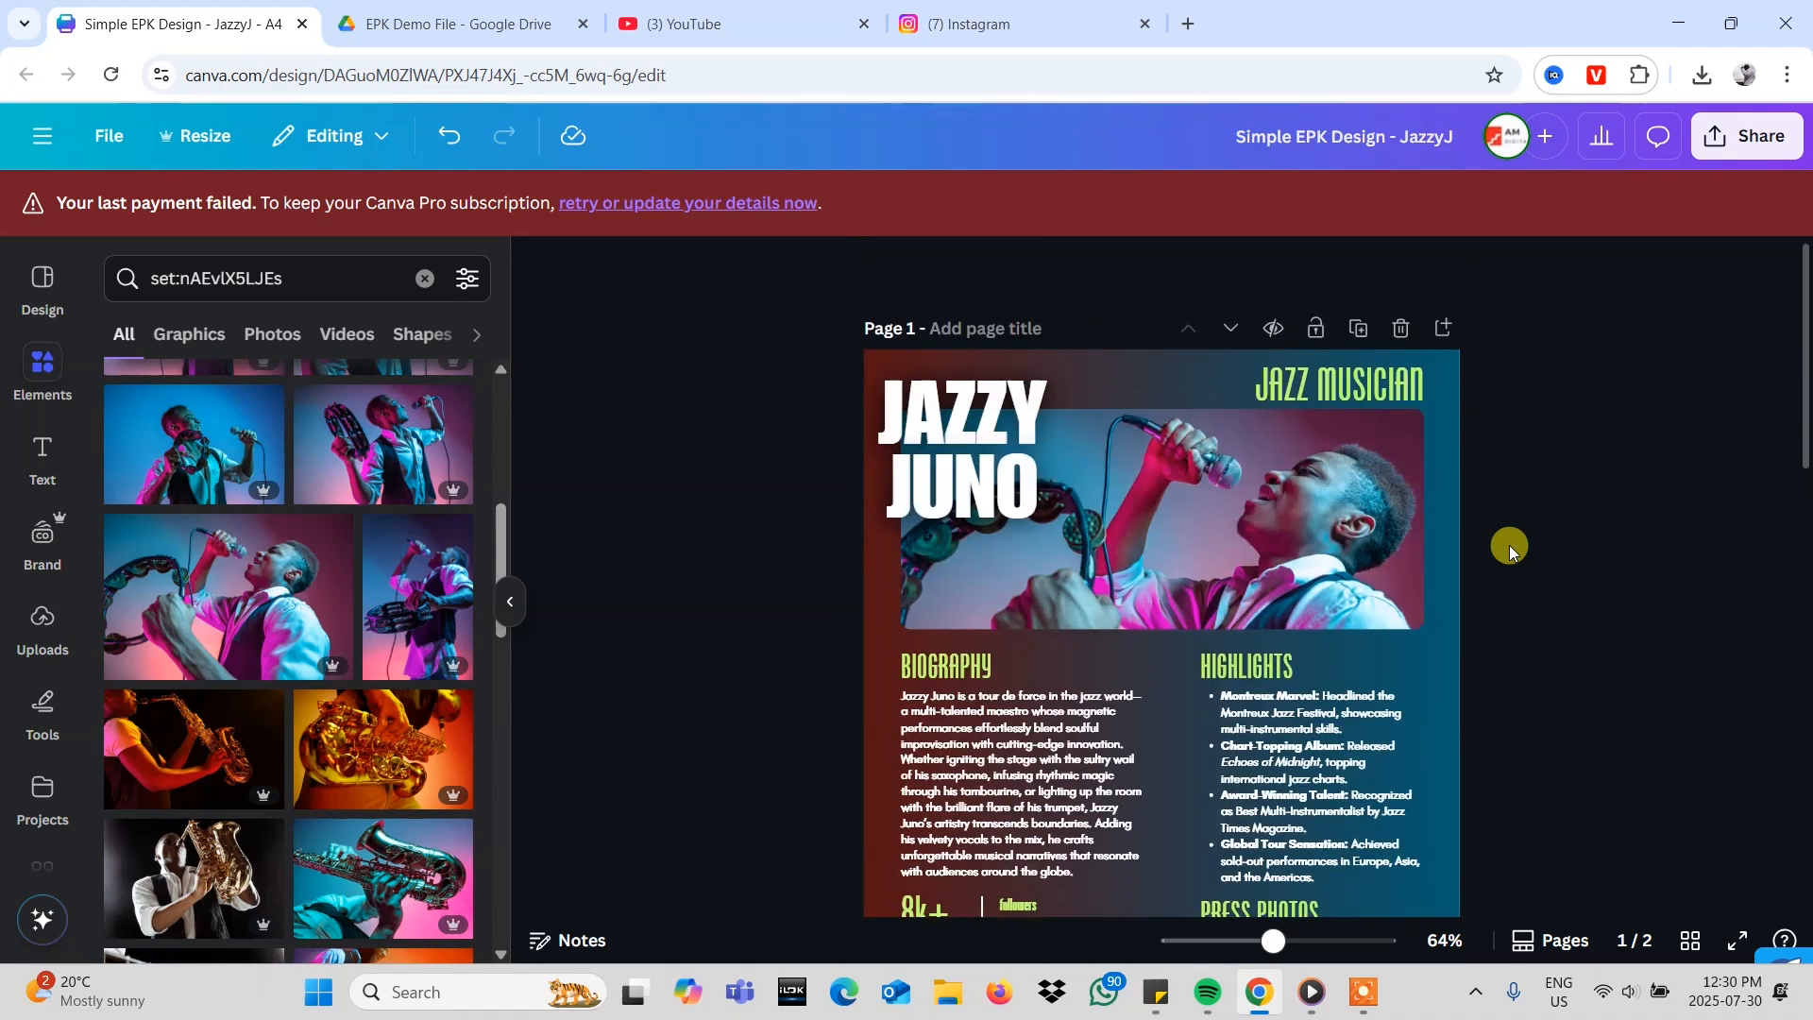
{"action": "double_click", "coordinate": [1364, 774]}
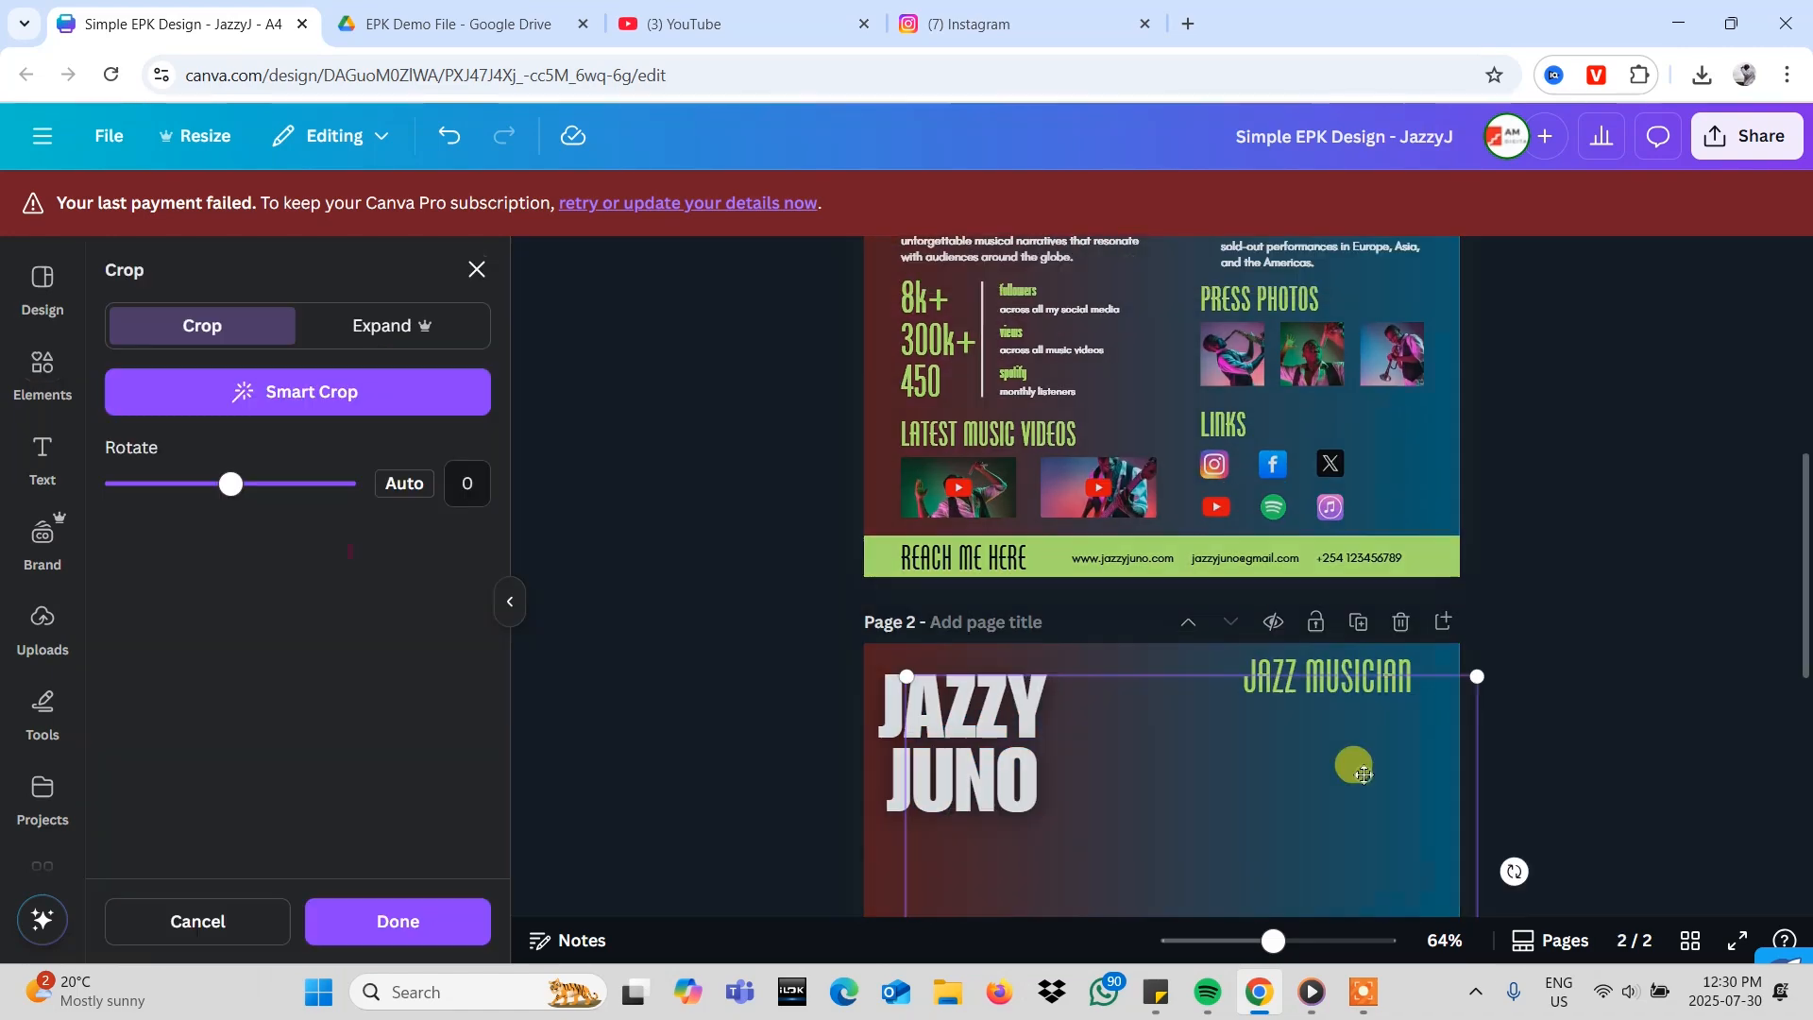
{"action": "left_click_drag", "start_coordinate": [1481, 675], "coordinate": [1481, 671]}
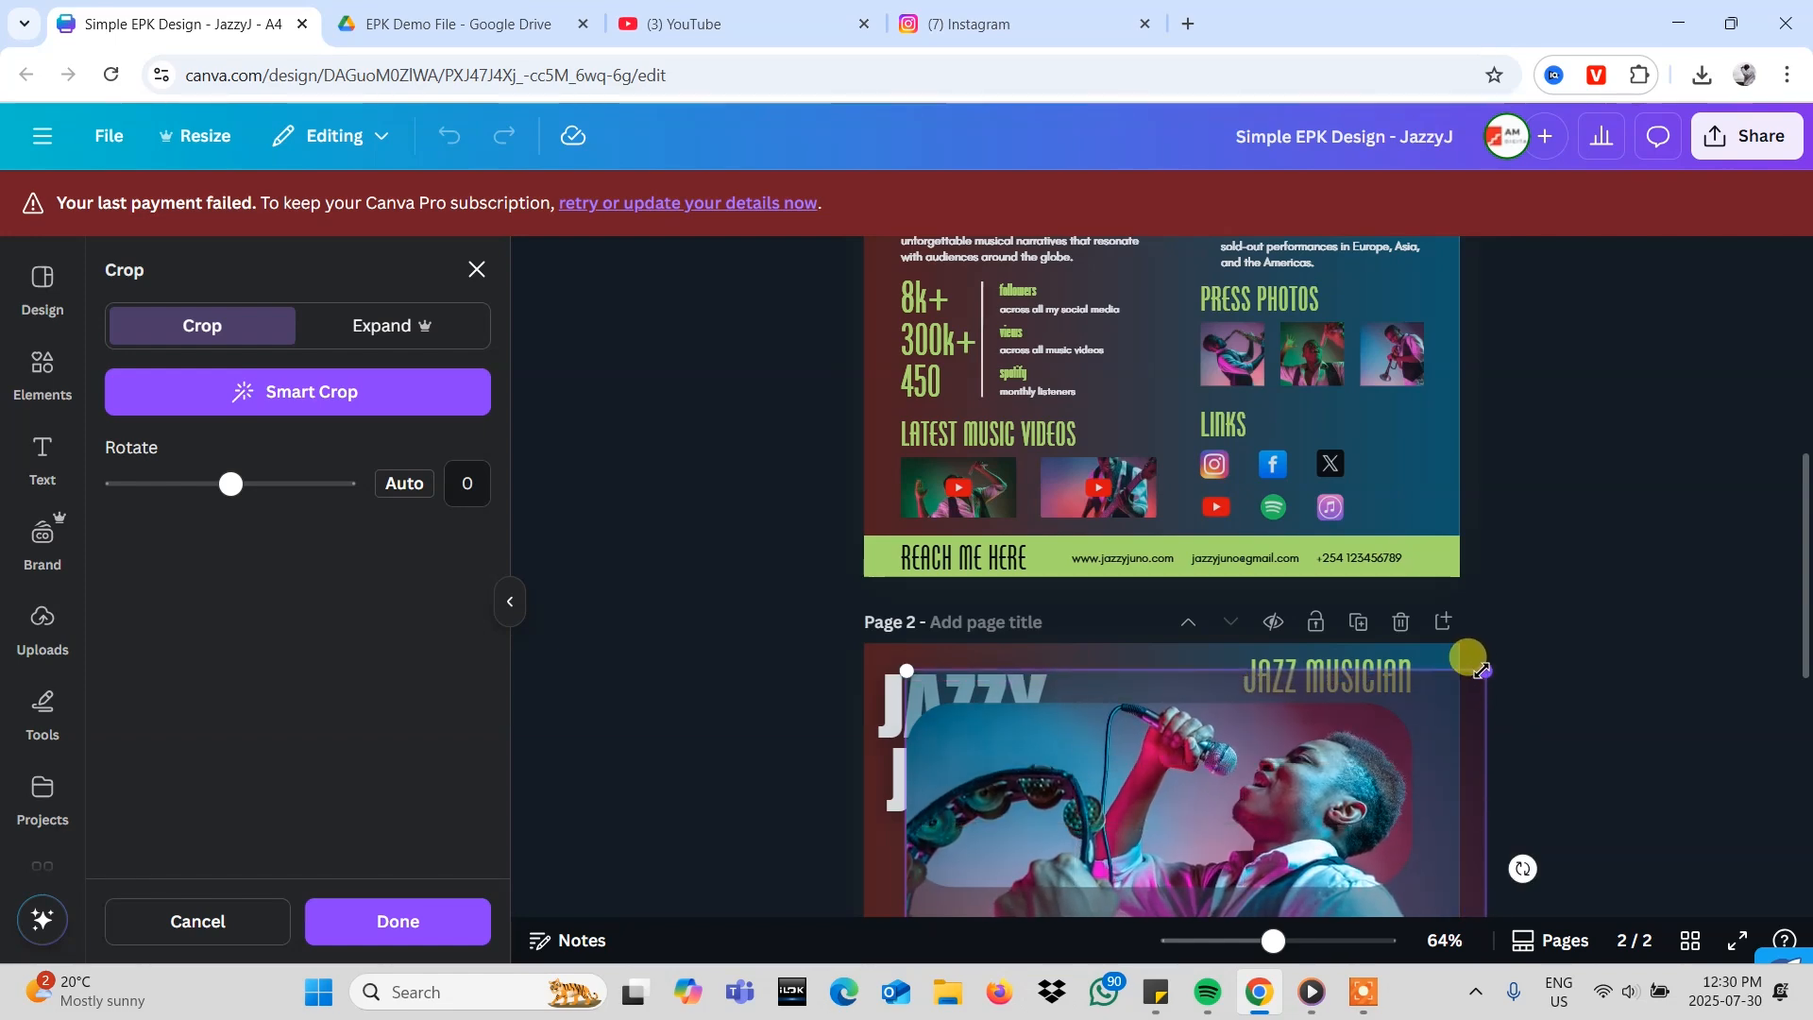
{"action": "left_click", "coordinate": [1545, 699]}
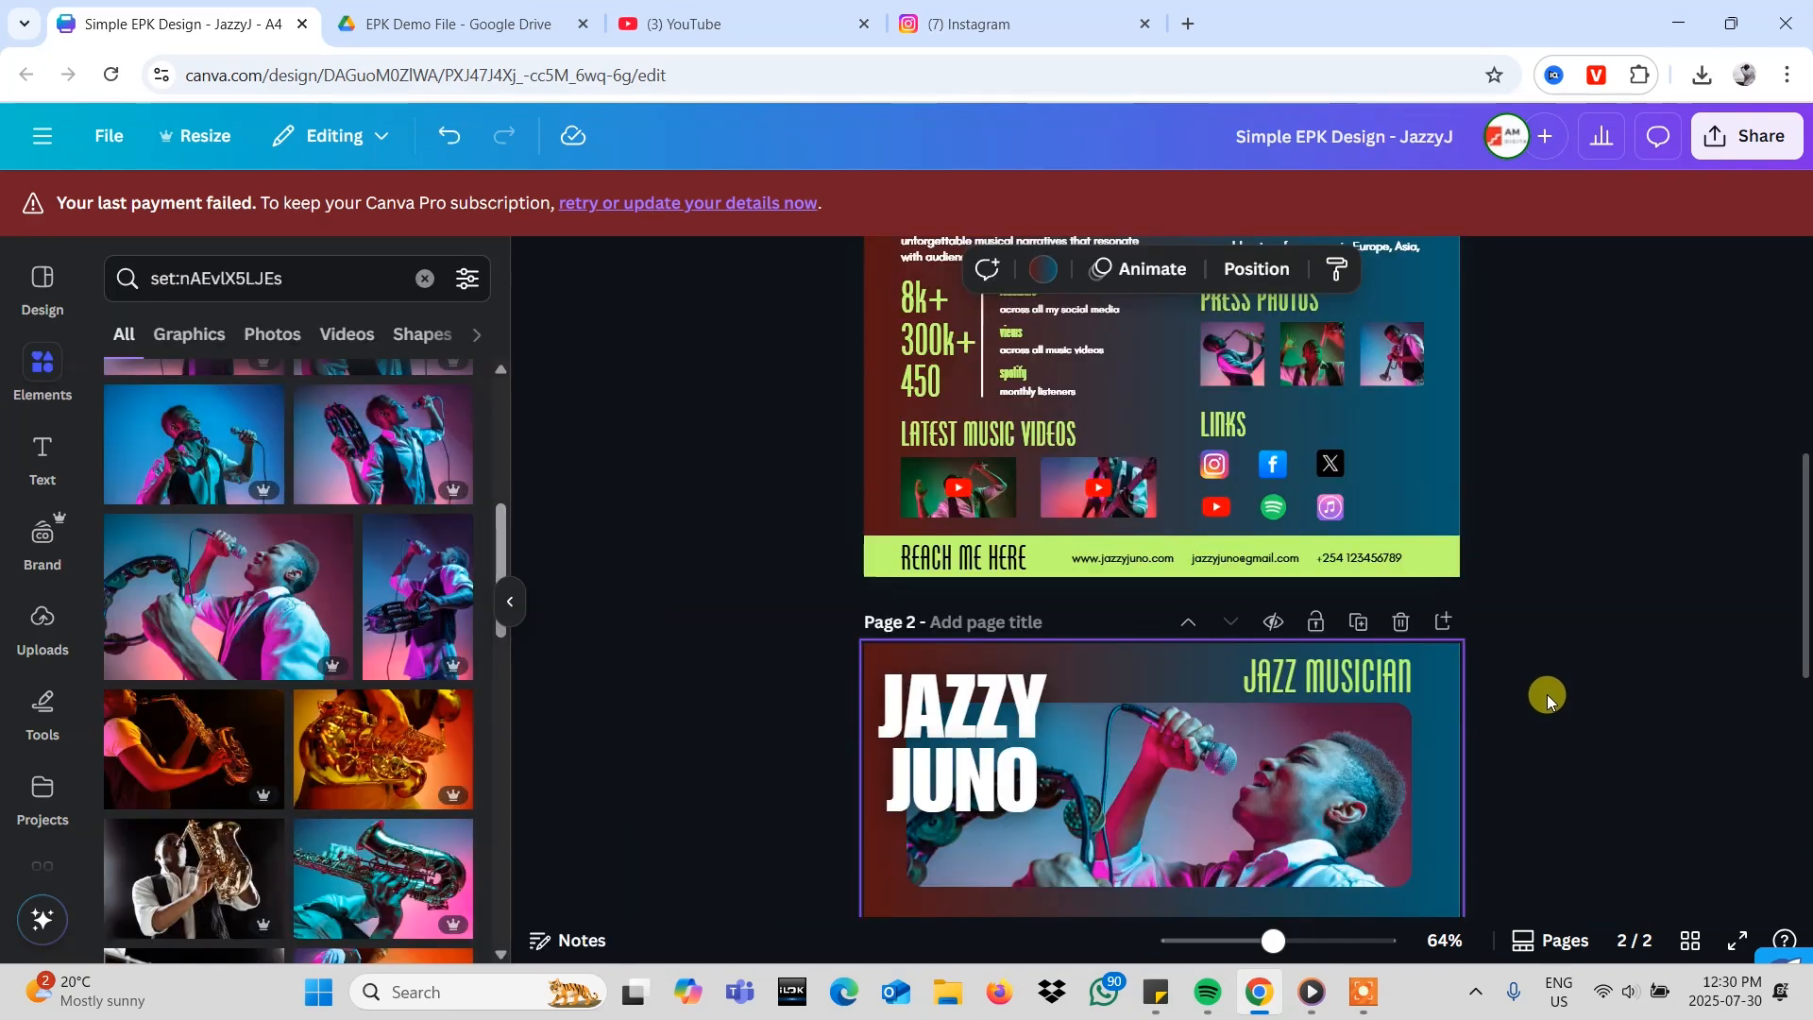
{"action": "scroll", "coordinate": [1551, 682], "scroll_direction": "down", "scroll_amount": 1}
{"action": "scroll", "coordinate": [1550, 682], "scroll_direction": "up", "scroll_amount": 5}
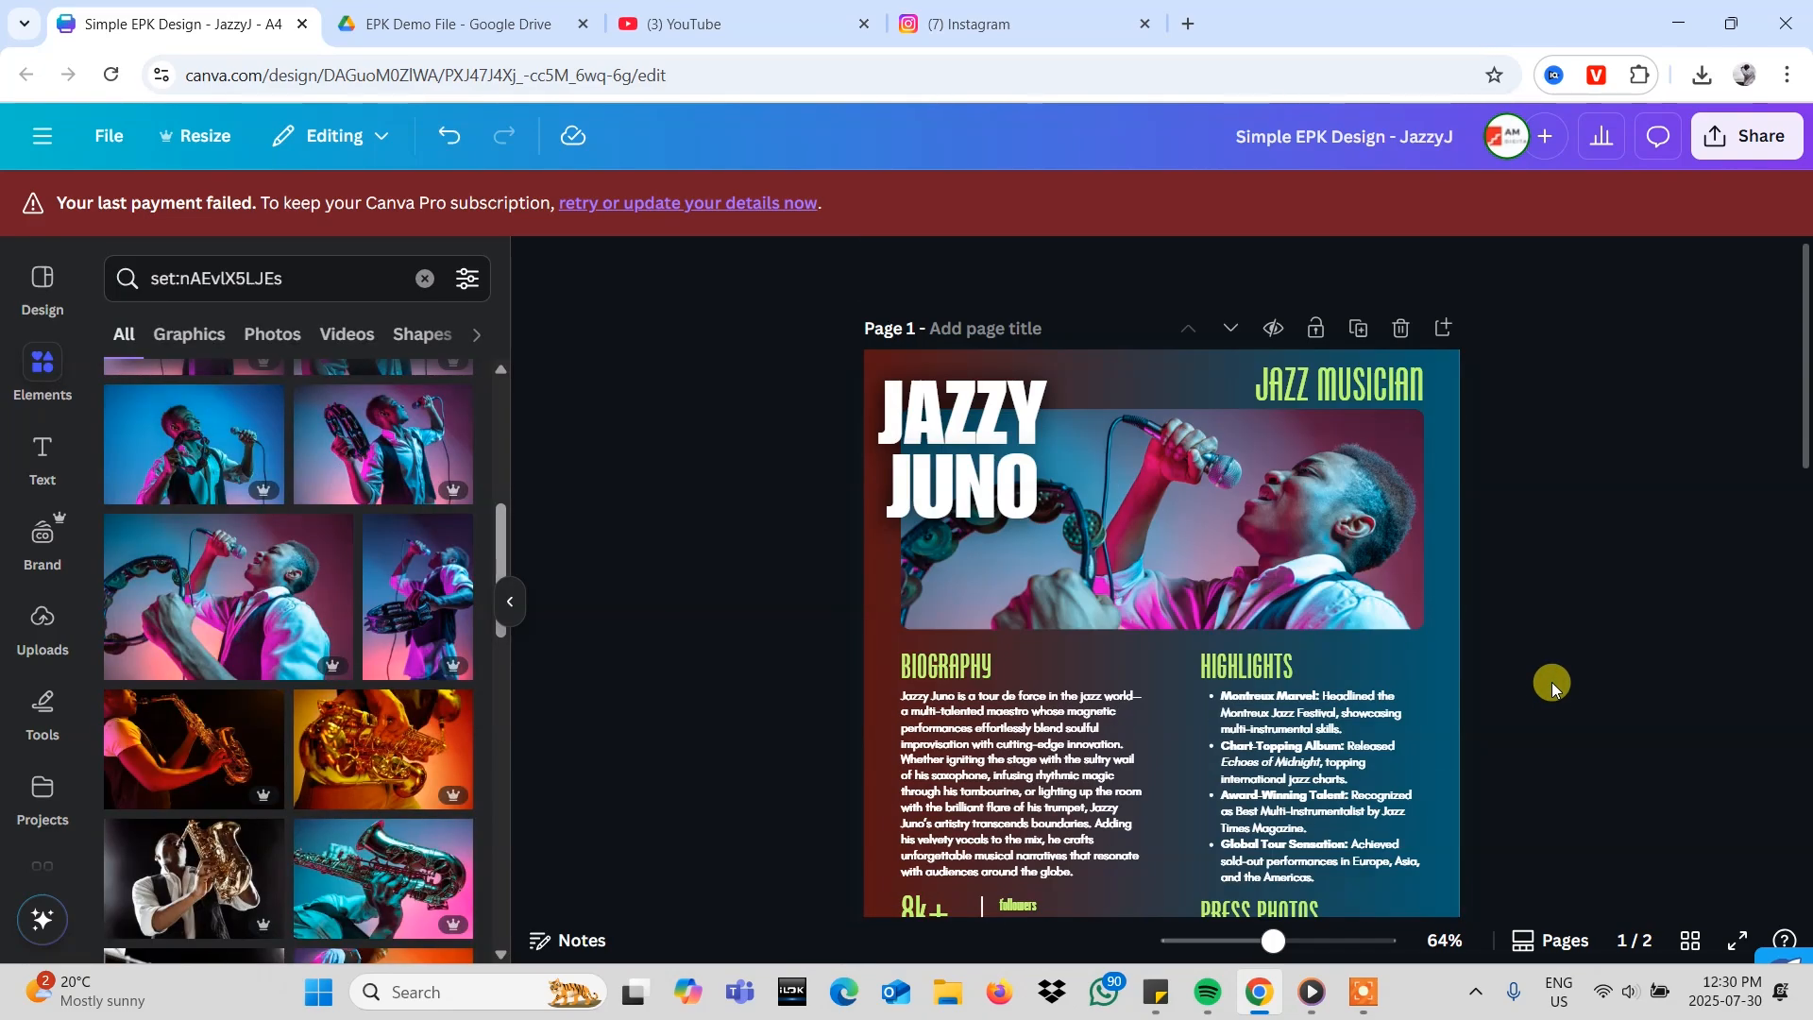
{"action": "scroll", "coordinate": [1551, 682], "scroll_direction": "down", "scroll_amount": 10}
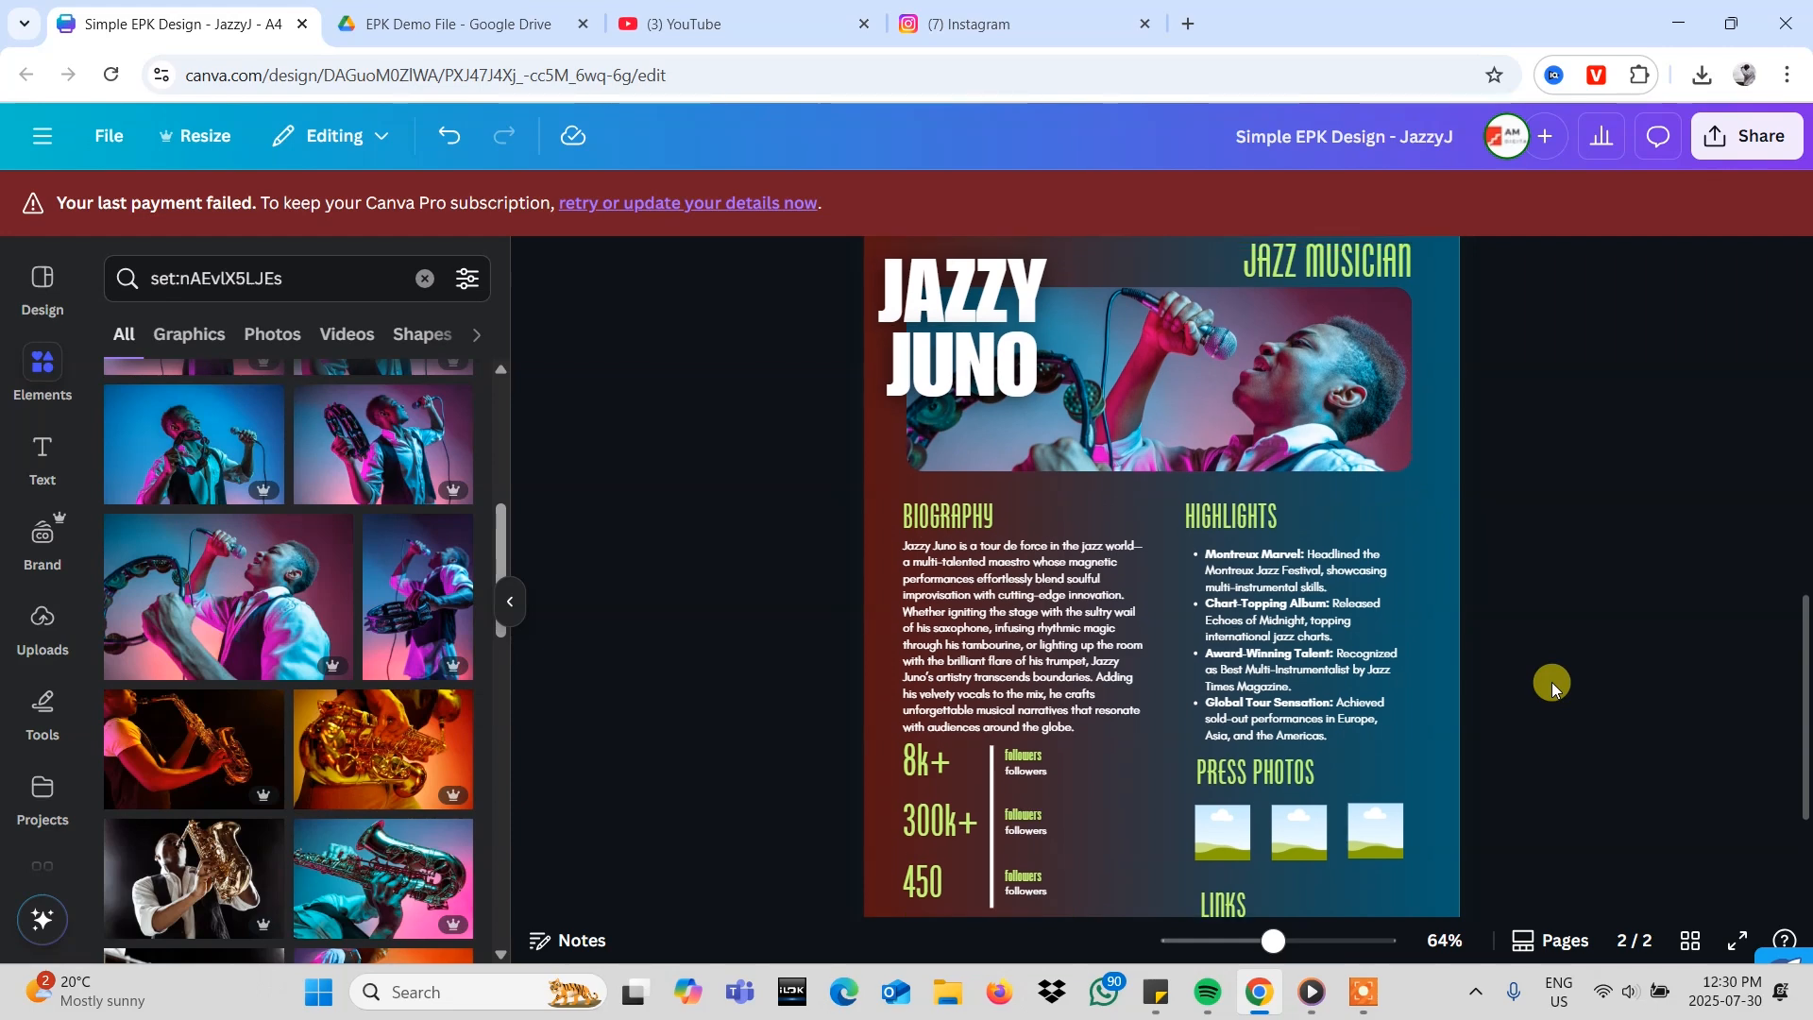
- Fill page 2's first press photo frame with the orange-background saxophonist photo and reposition its crop to show the saxophone
{"action": "scroll", "coordinate": [1551, 682], "scroll_direction": "up", "scroll_amount": 1}
{"action": "scroll", "coordinate": [1551, 682], "scroll_direction": "down", "scroll_amount": 3}
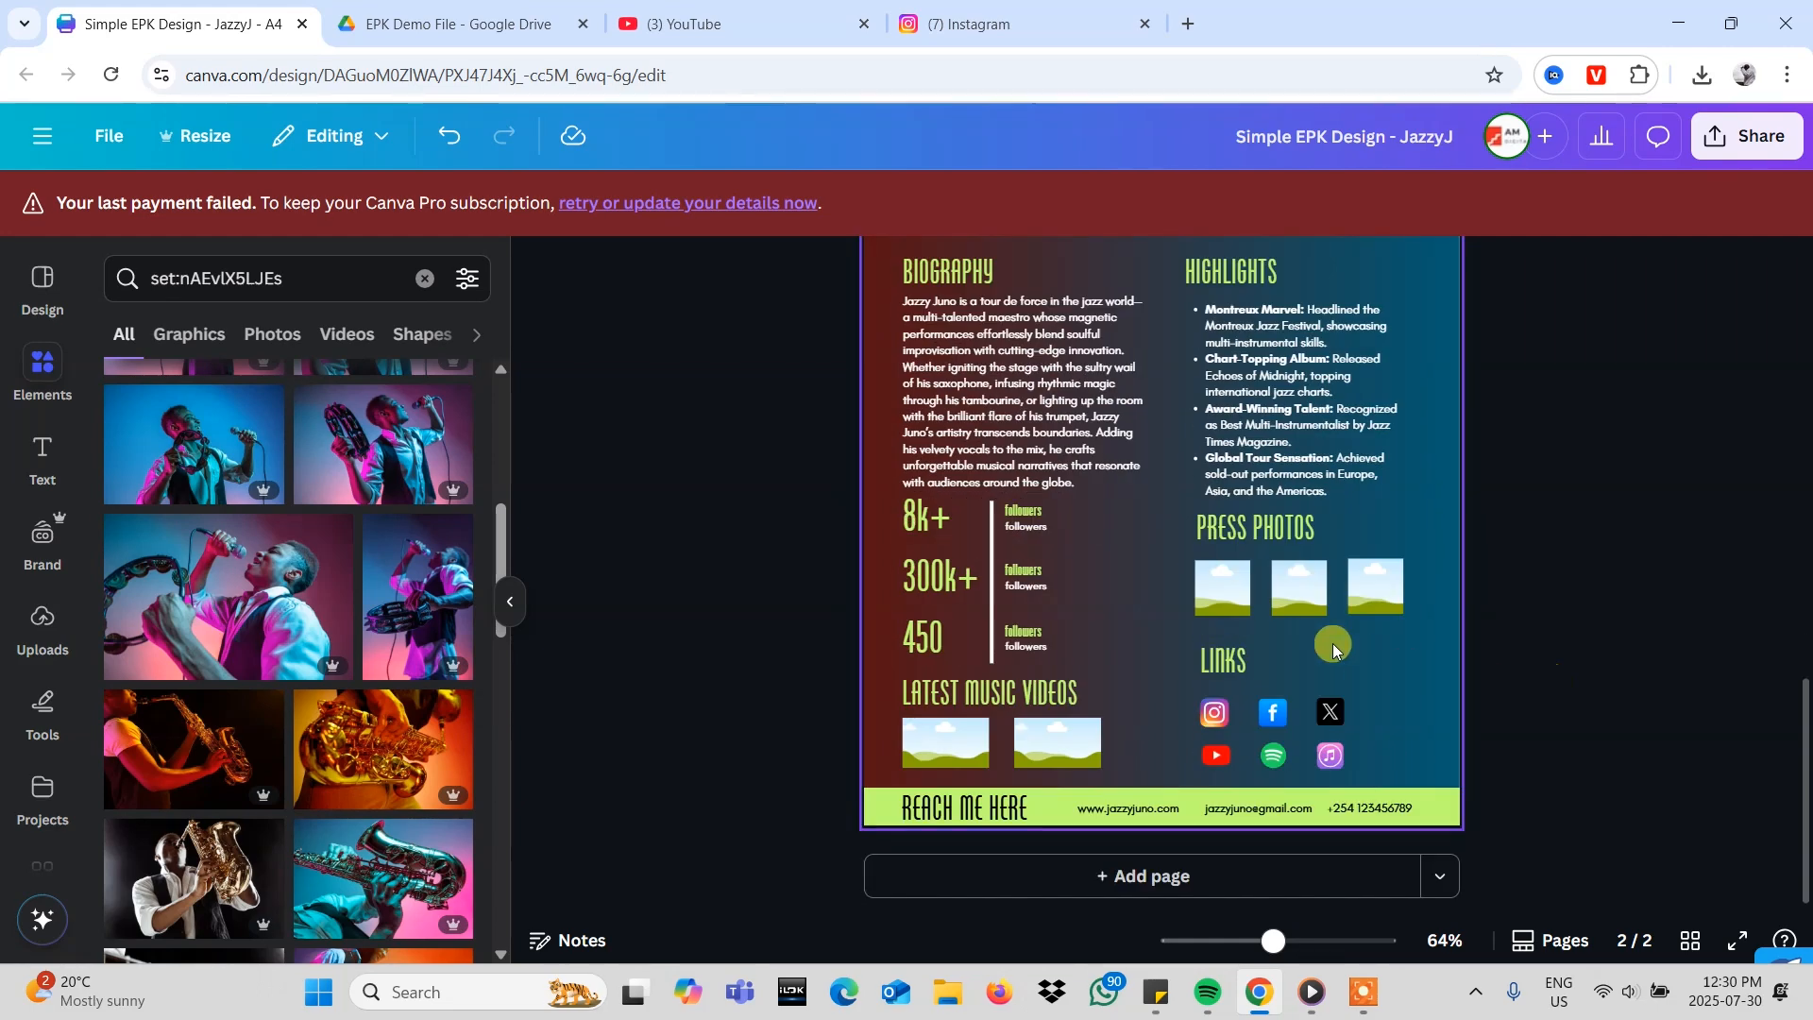
{"action": "left_click", "coordinate": [1219, 589]}
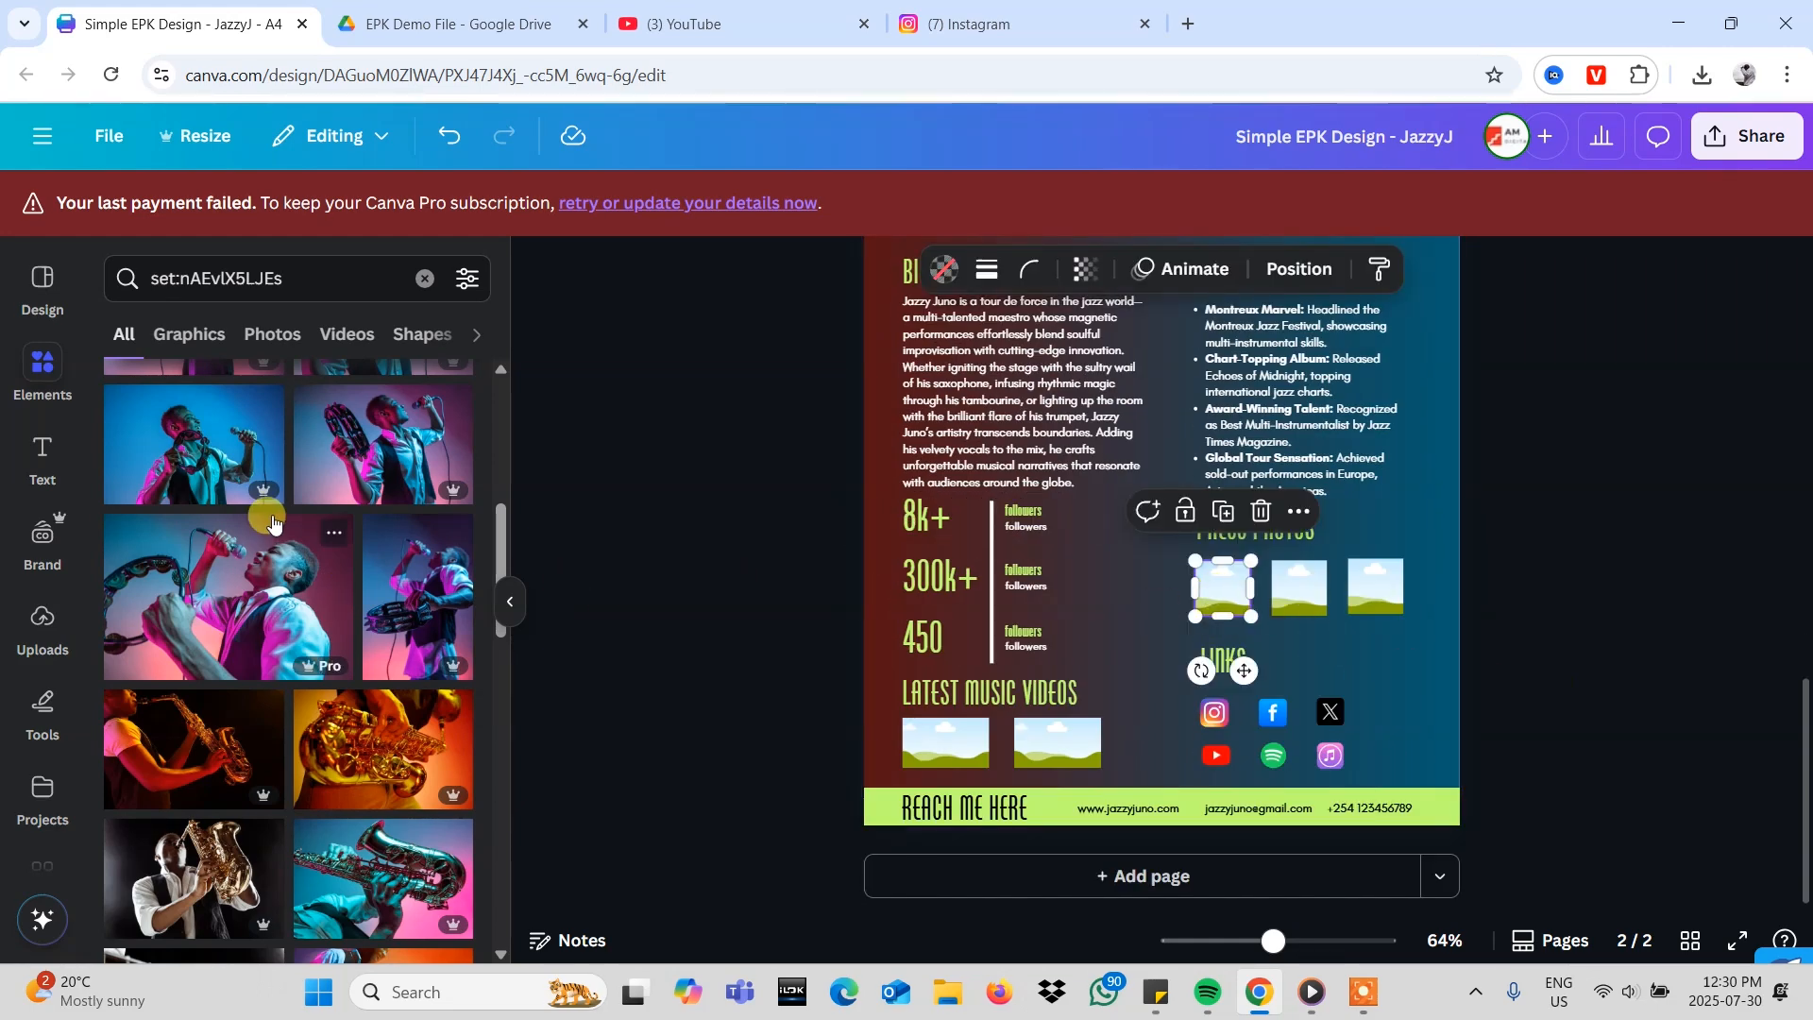
{"action": "scroll", "coordinate": [959, 564], "scroll_direction": "up", "scroll_amount": 8}
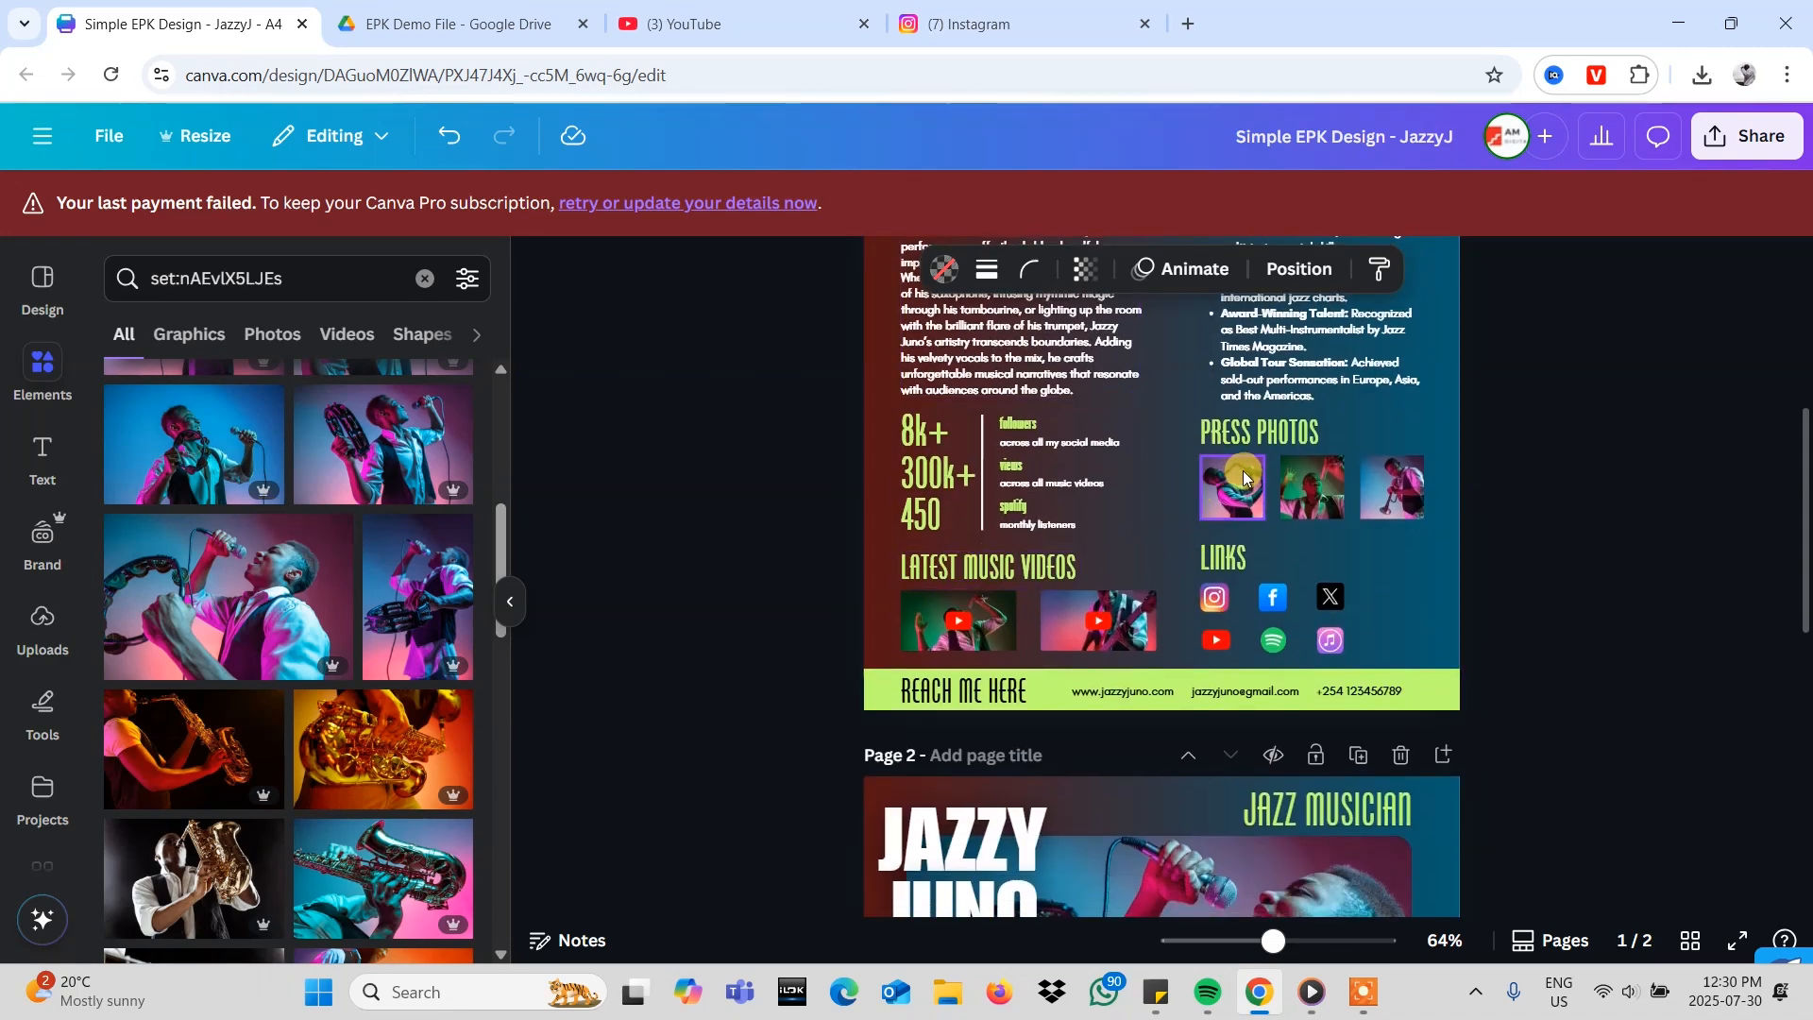
{"action": "left_click_drag", "start_coordinate": [1230, 485], "coordinate": [1149, 905]}
{"action": "scroll", "coordinate": [1150, 904], "scroll_direction": "down", "scroll_amount": 5}
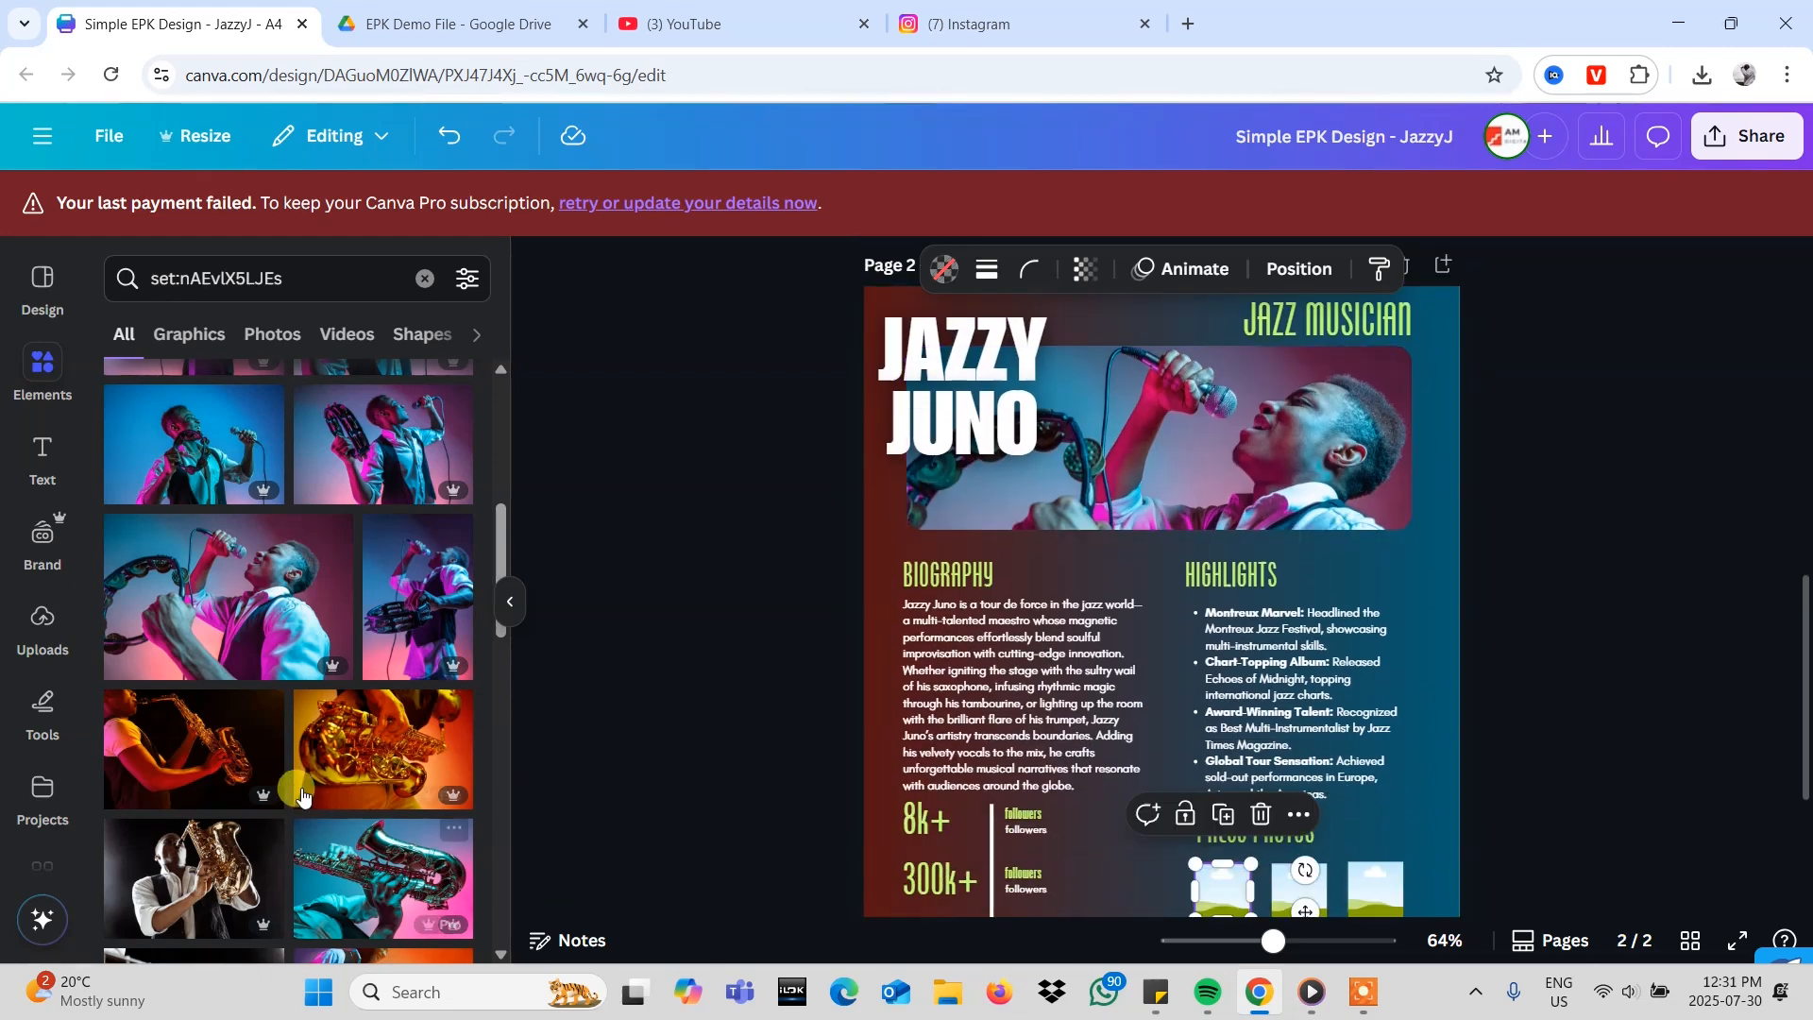
{"action": "scroll", "coordinate": [302, 790], "scroll_direction": "down", "scroll_amount": 4}
{"action": "scroll", "coordinate": [302, 790], "scroll_direction": "down", "scroll_amount": 3}
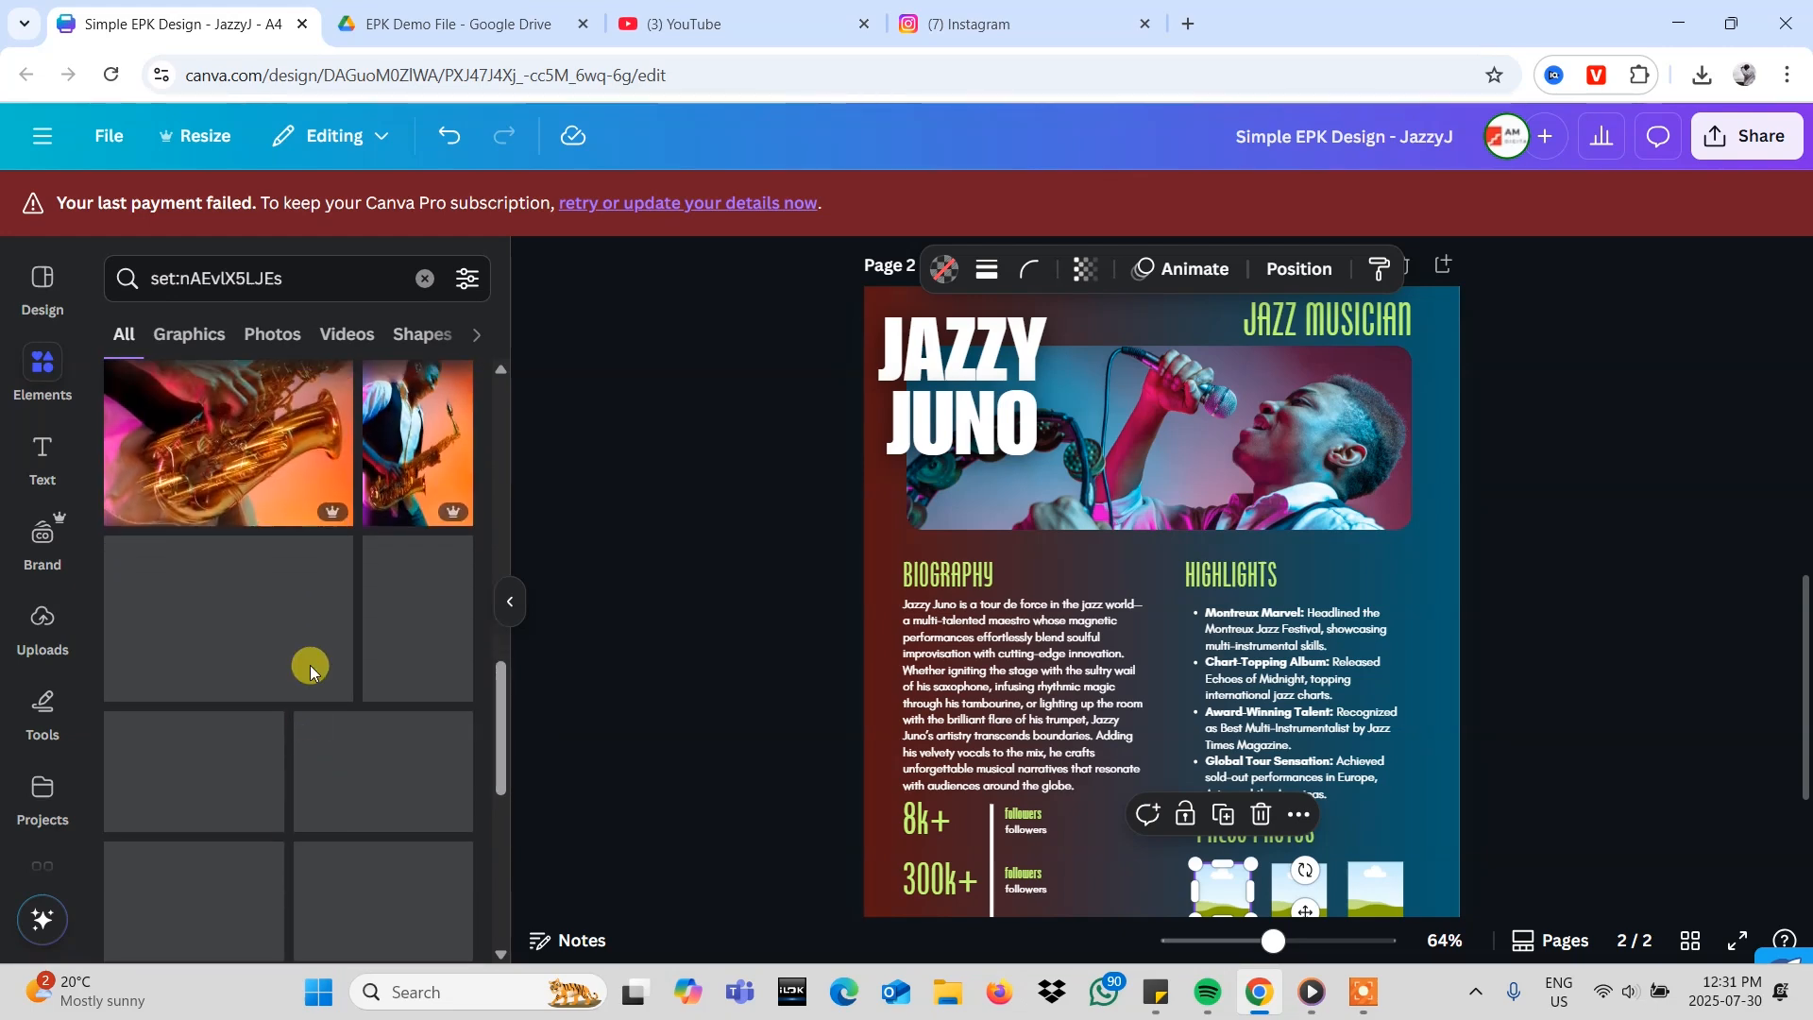
{"action": "scroll", "coordinate": [310, 674], "scroll_direction": "up", "scroll_amount": 1}
{"action": "scroll", "coordinate": [248, 552], "scroll_direction": "up", "scroll_amount": 1}
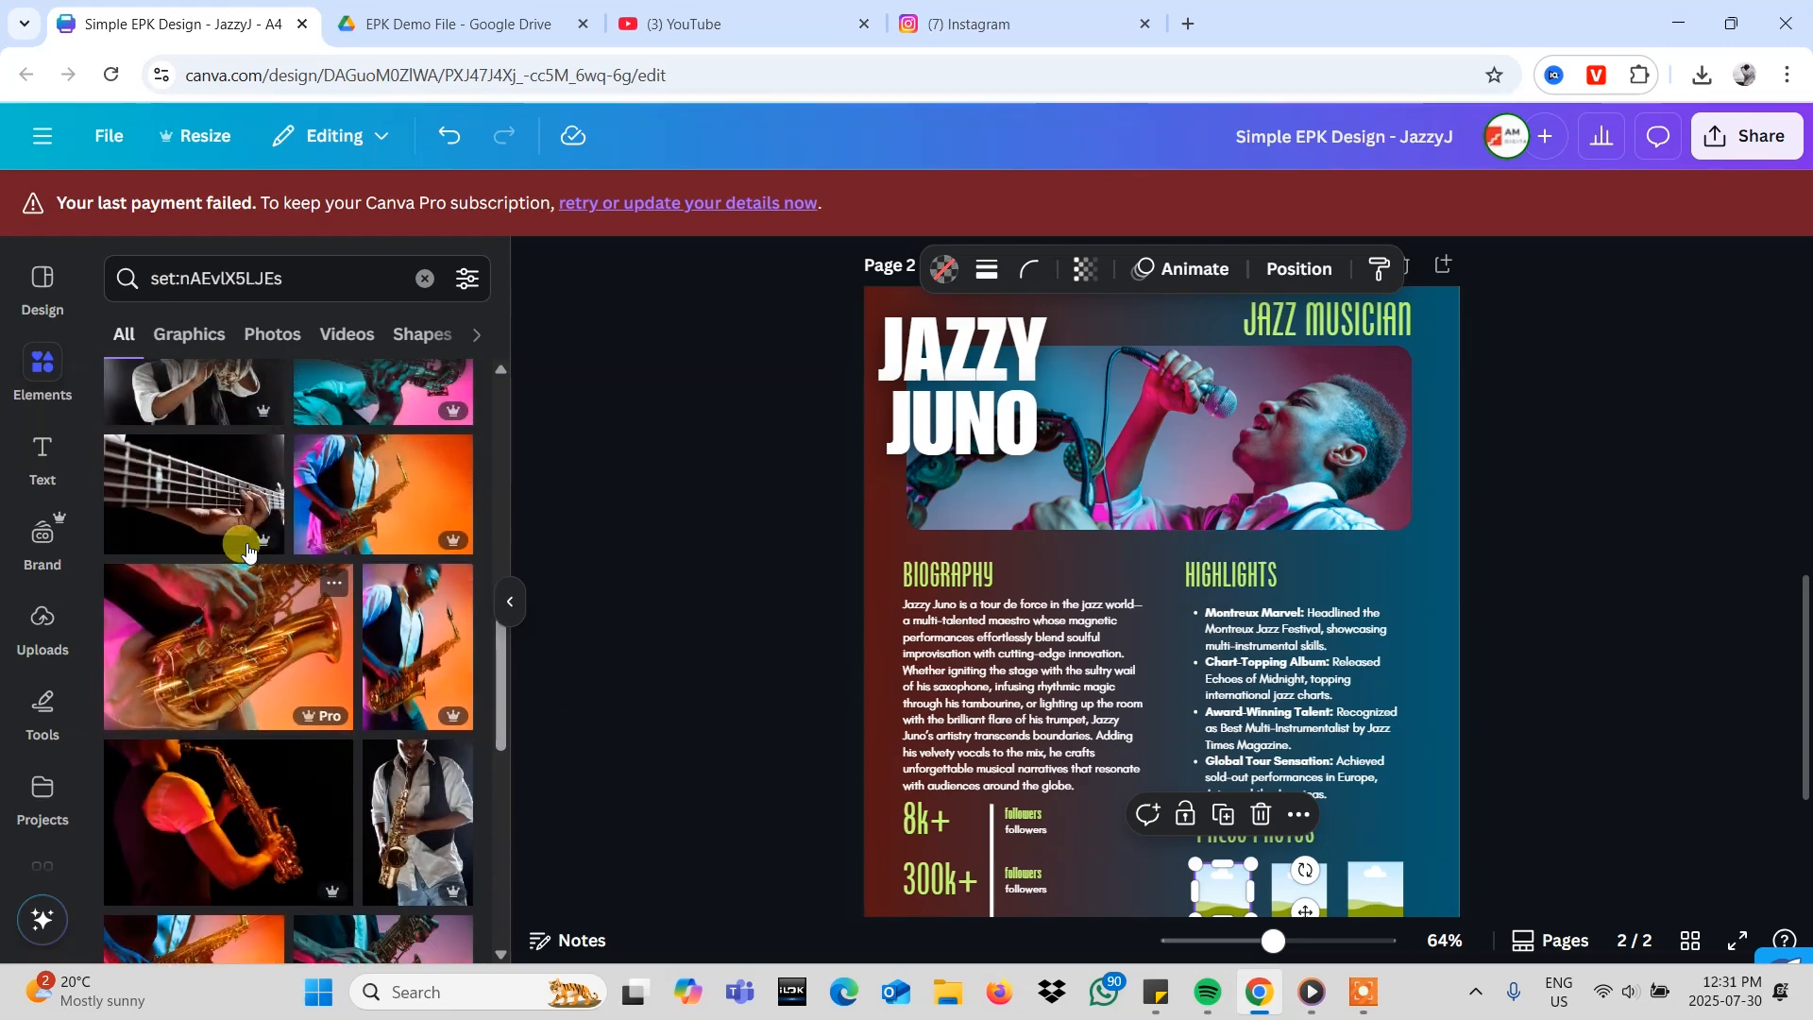
{"action": "scroll", "coordinate": [1053, 704], "scroll_direction": "down", "scroll_amount": 2}
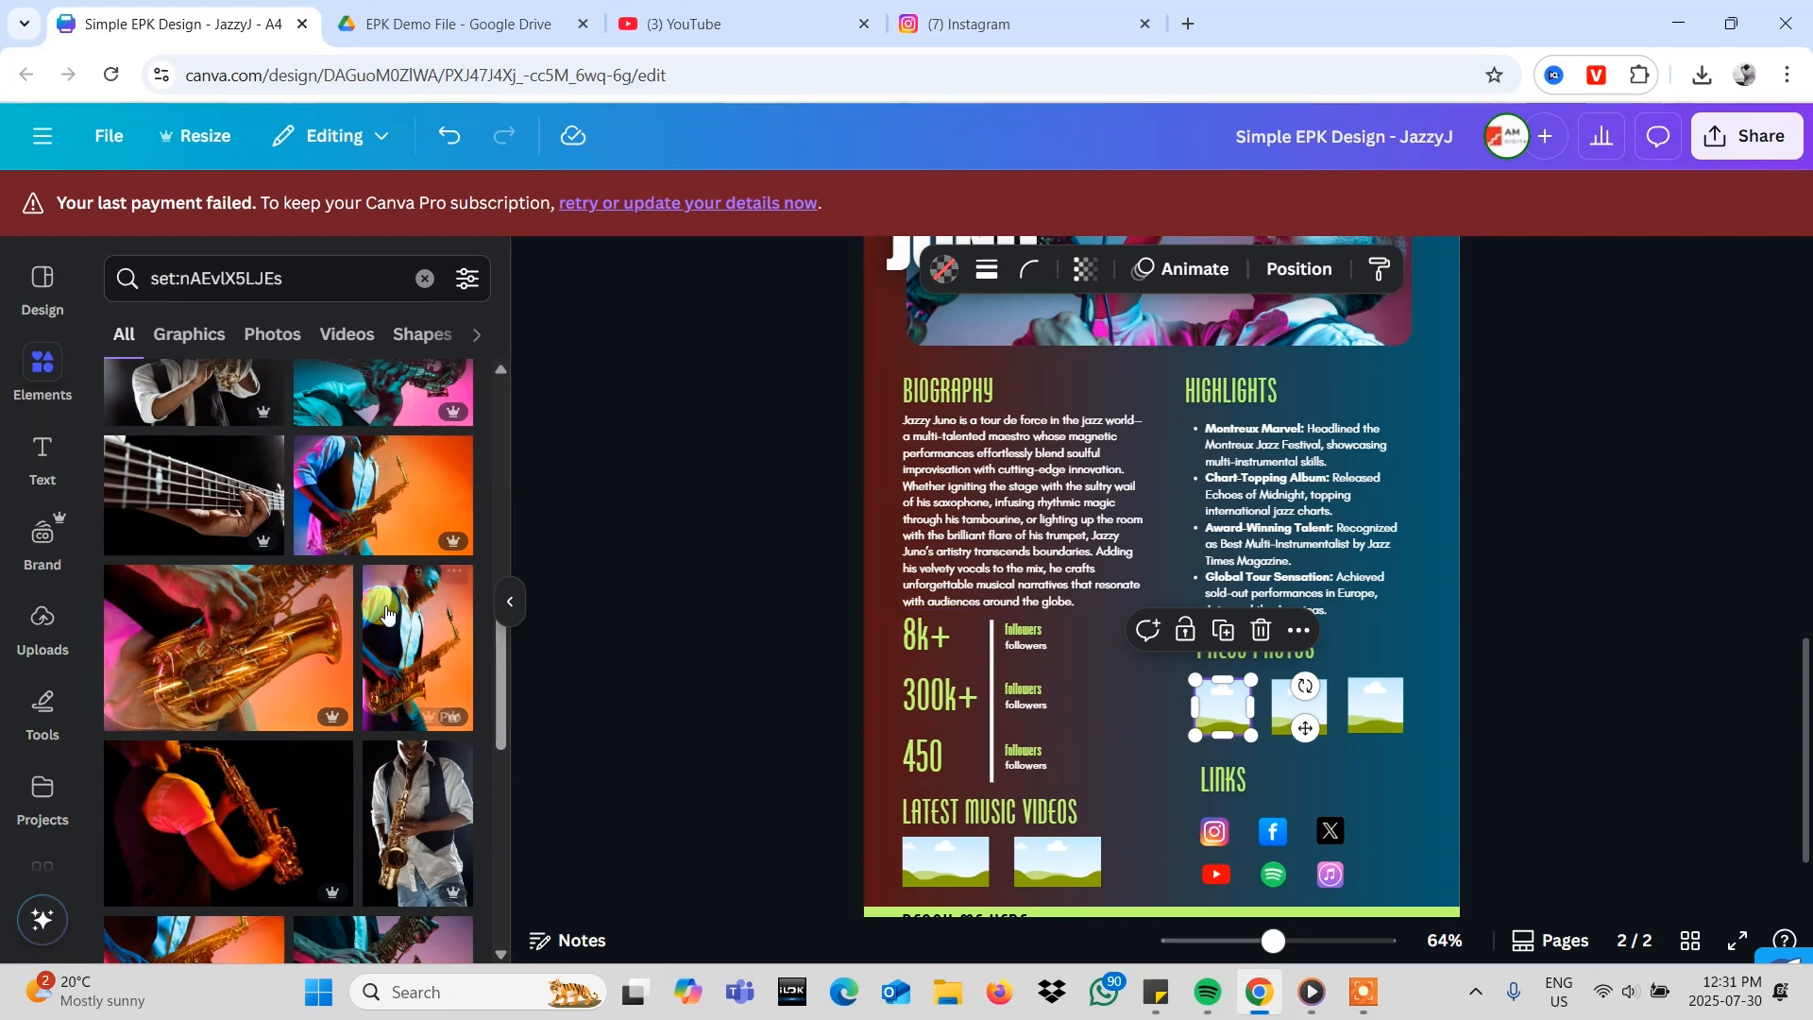
{"action": "left_click", "coordinate": [357, 533]}
{"action": "left_click_drag", "start_coordinate": [1171, 605], "coordinate": [1255, 780]}
{"action": "left_click_drag", "start_coordinate": [1176, 683], "coordinate": [1233, 708]}
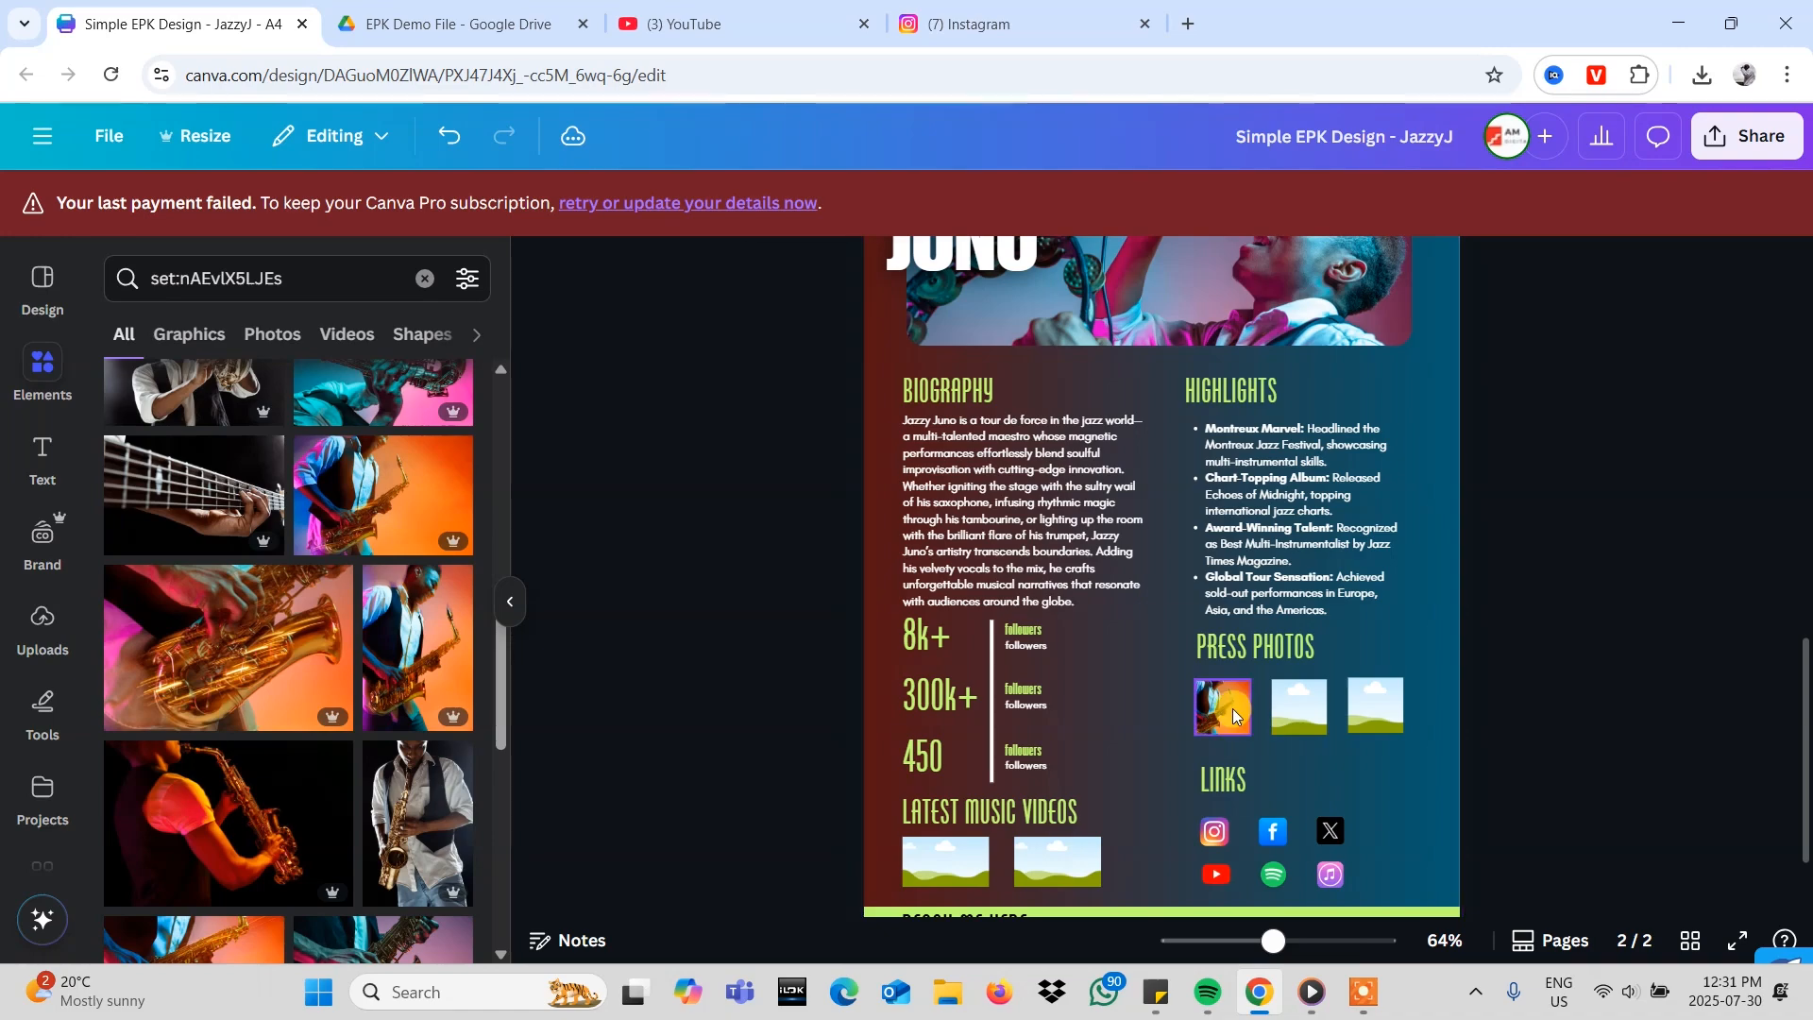
{"action": "double_click", "coordinate": [1233, 708]}
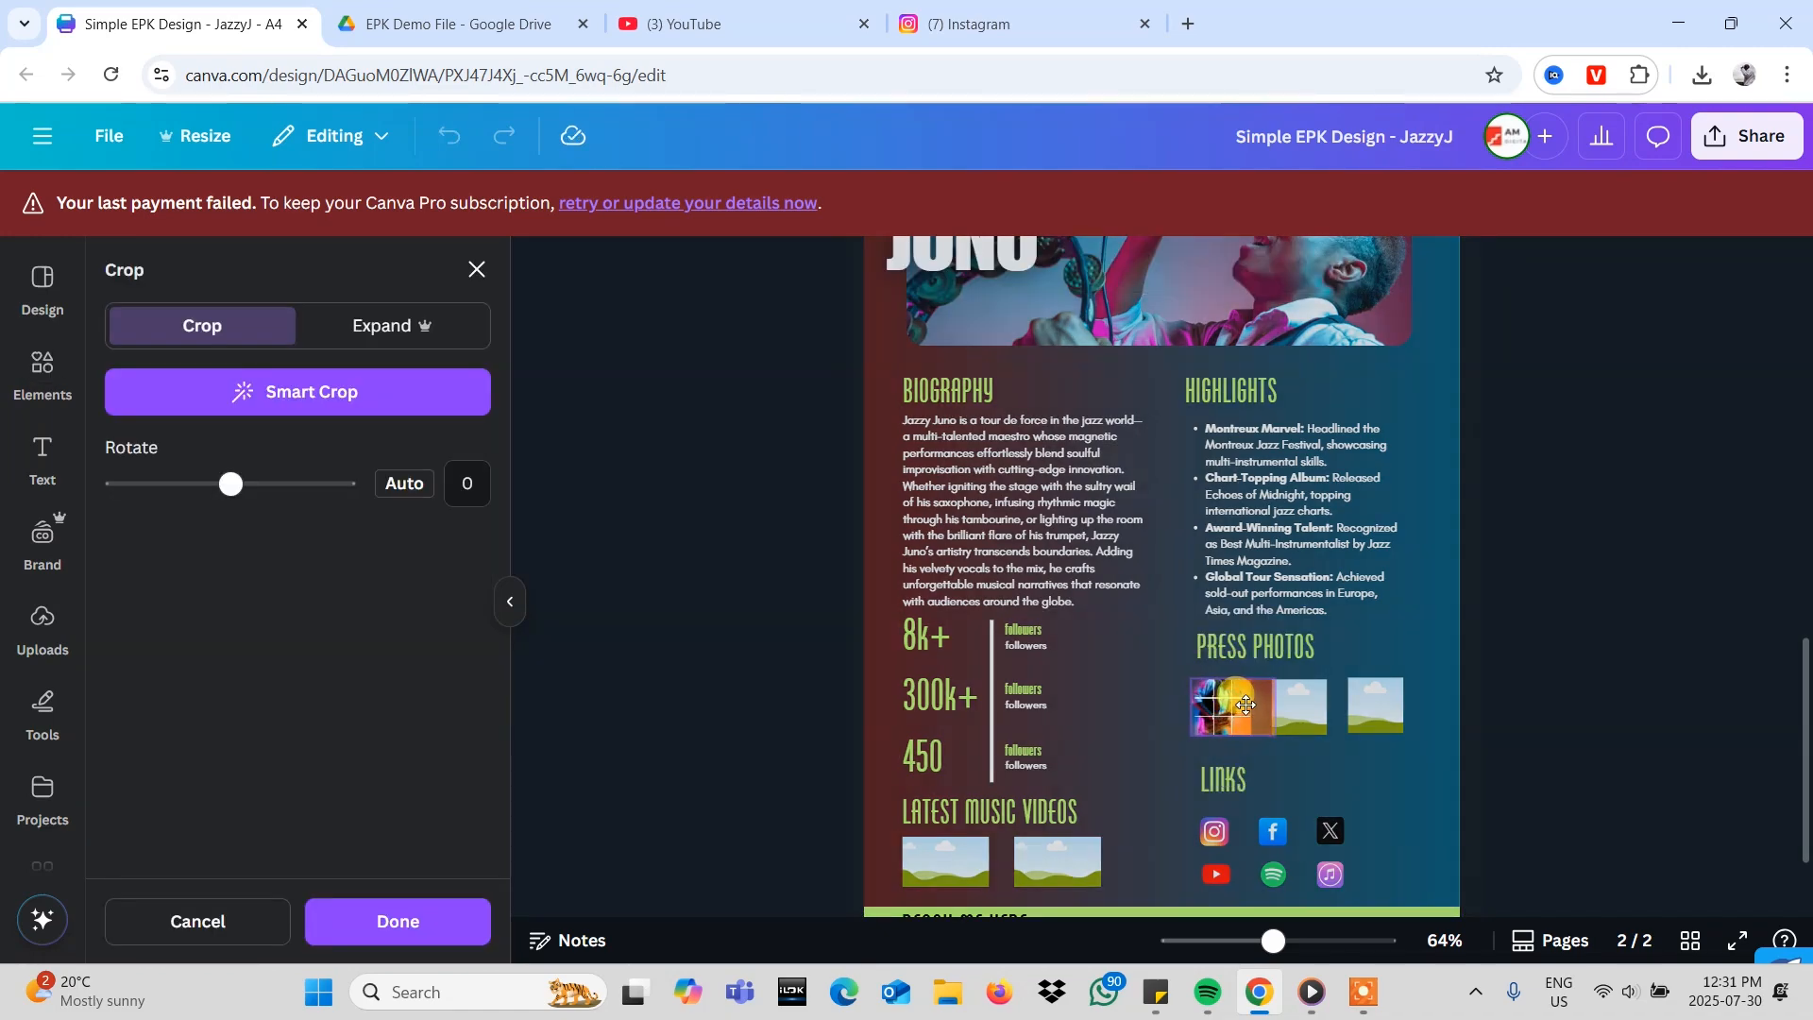
{"action": "key", "text": "Escape"}
- Fill page 2's middle press photo frame with the green-background photo of the man in the pink shirt with raised hands
{"action": "scroll", "coordinate": [1550, 723], "scroll_direction": "up", "scroll_amount": 5}
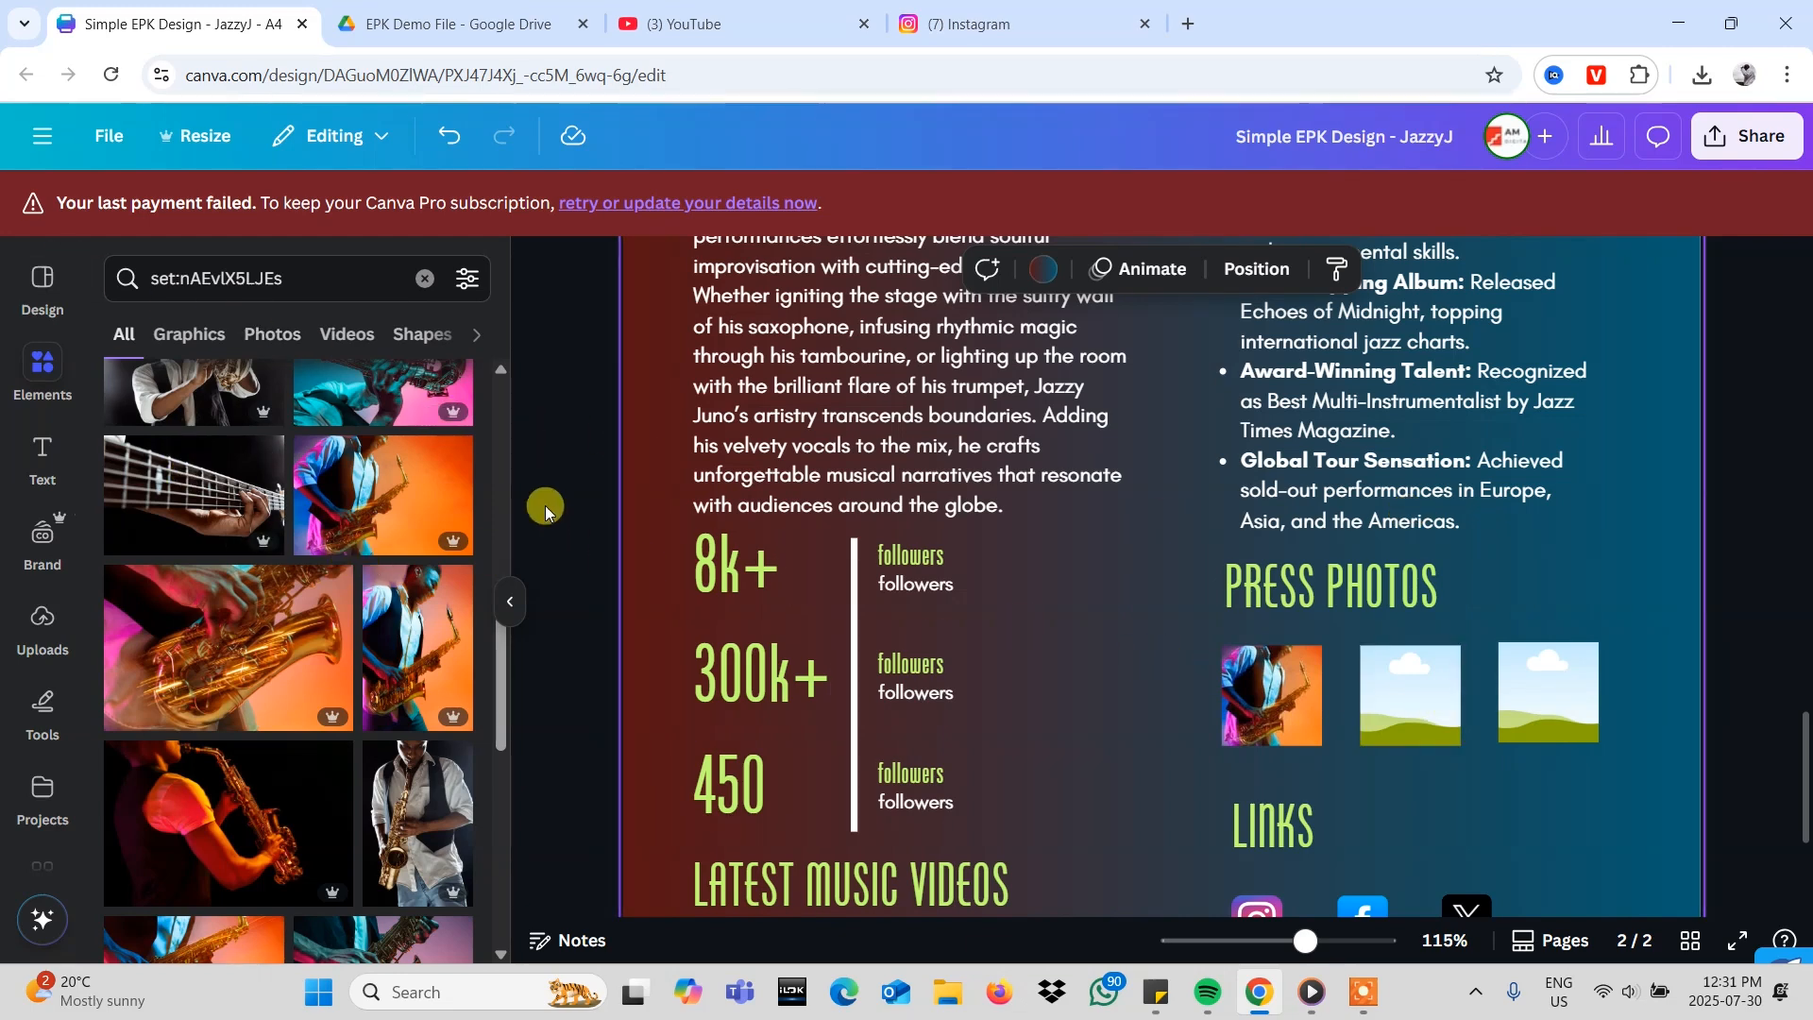
{"action": "scroll", "coordinate": [314, 548], "scroll_direction": "down", "scroll_amount": 5}
{"action": "scroll", "coordinate": [314, 550], "scroll_direction": "up", "scroll_amount": 3}
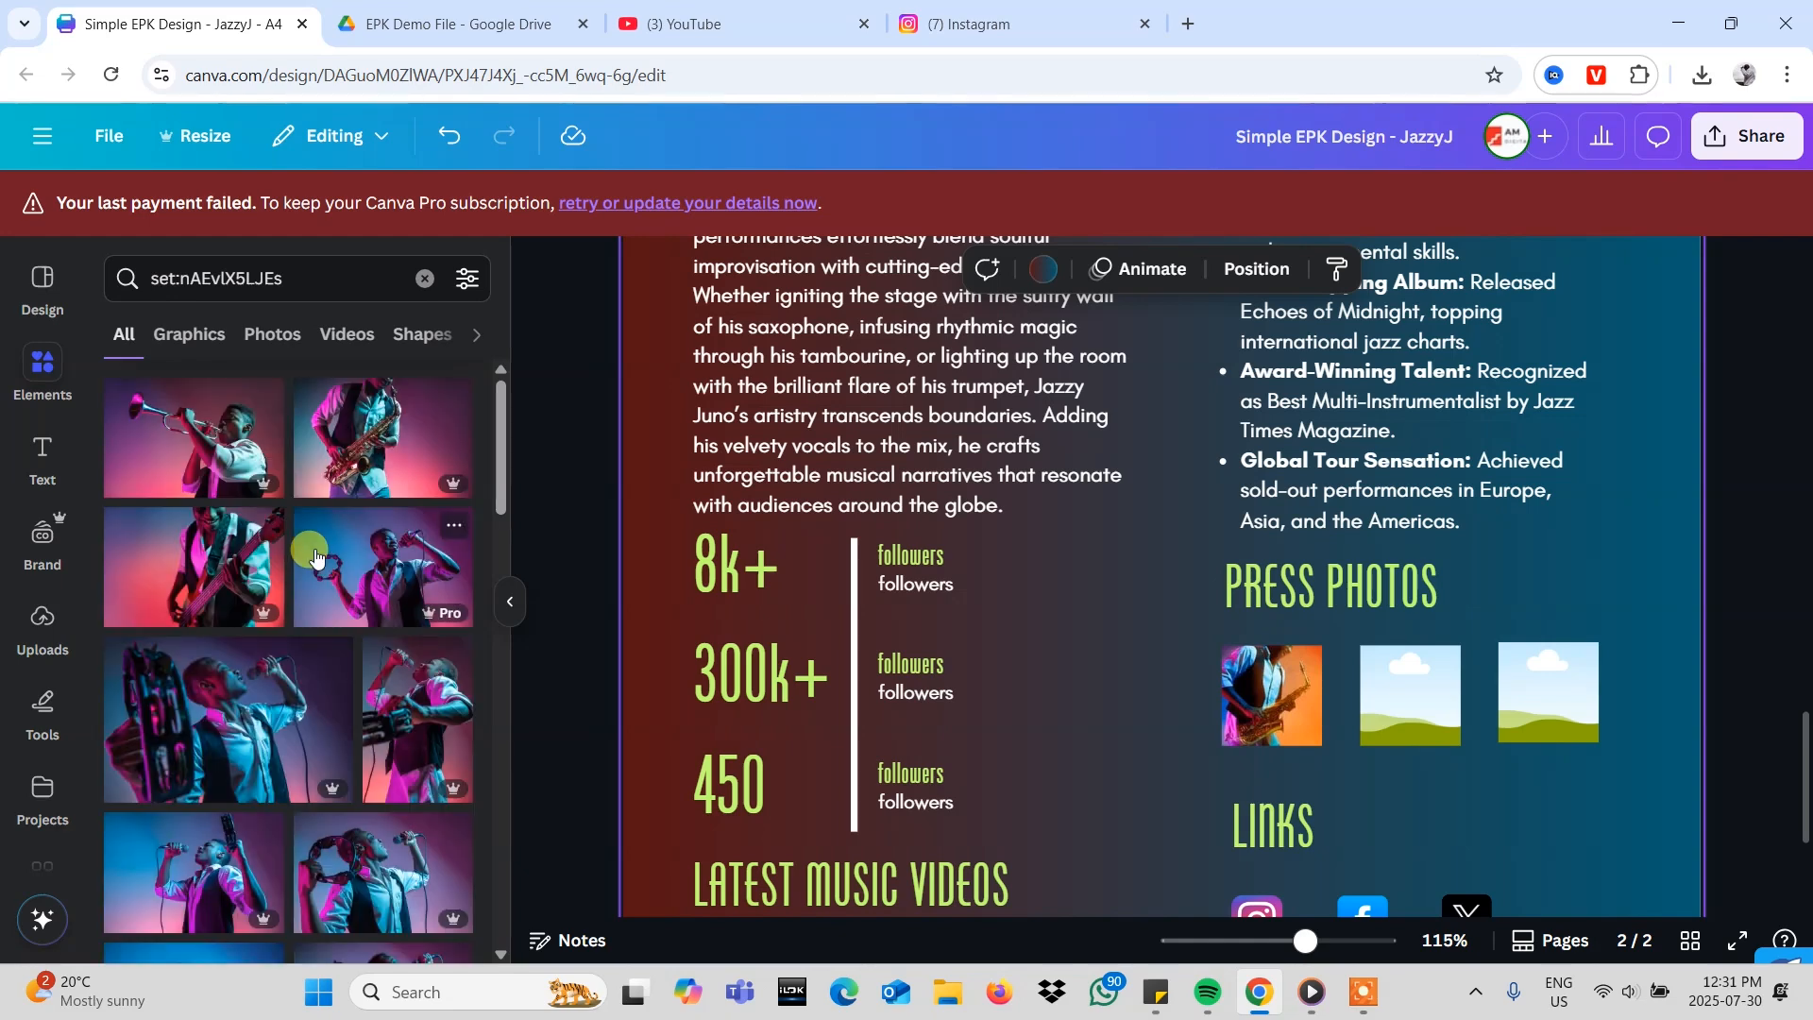
{"action": "scroll", "coordinate": [314, 550], "scroll_direction": "down", "scroll_amount": 1}
{"action": "scroll", "coordinate": [315, 557], "scroll_direction": "down", "scroll_amount": 5}
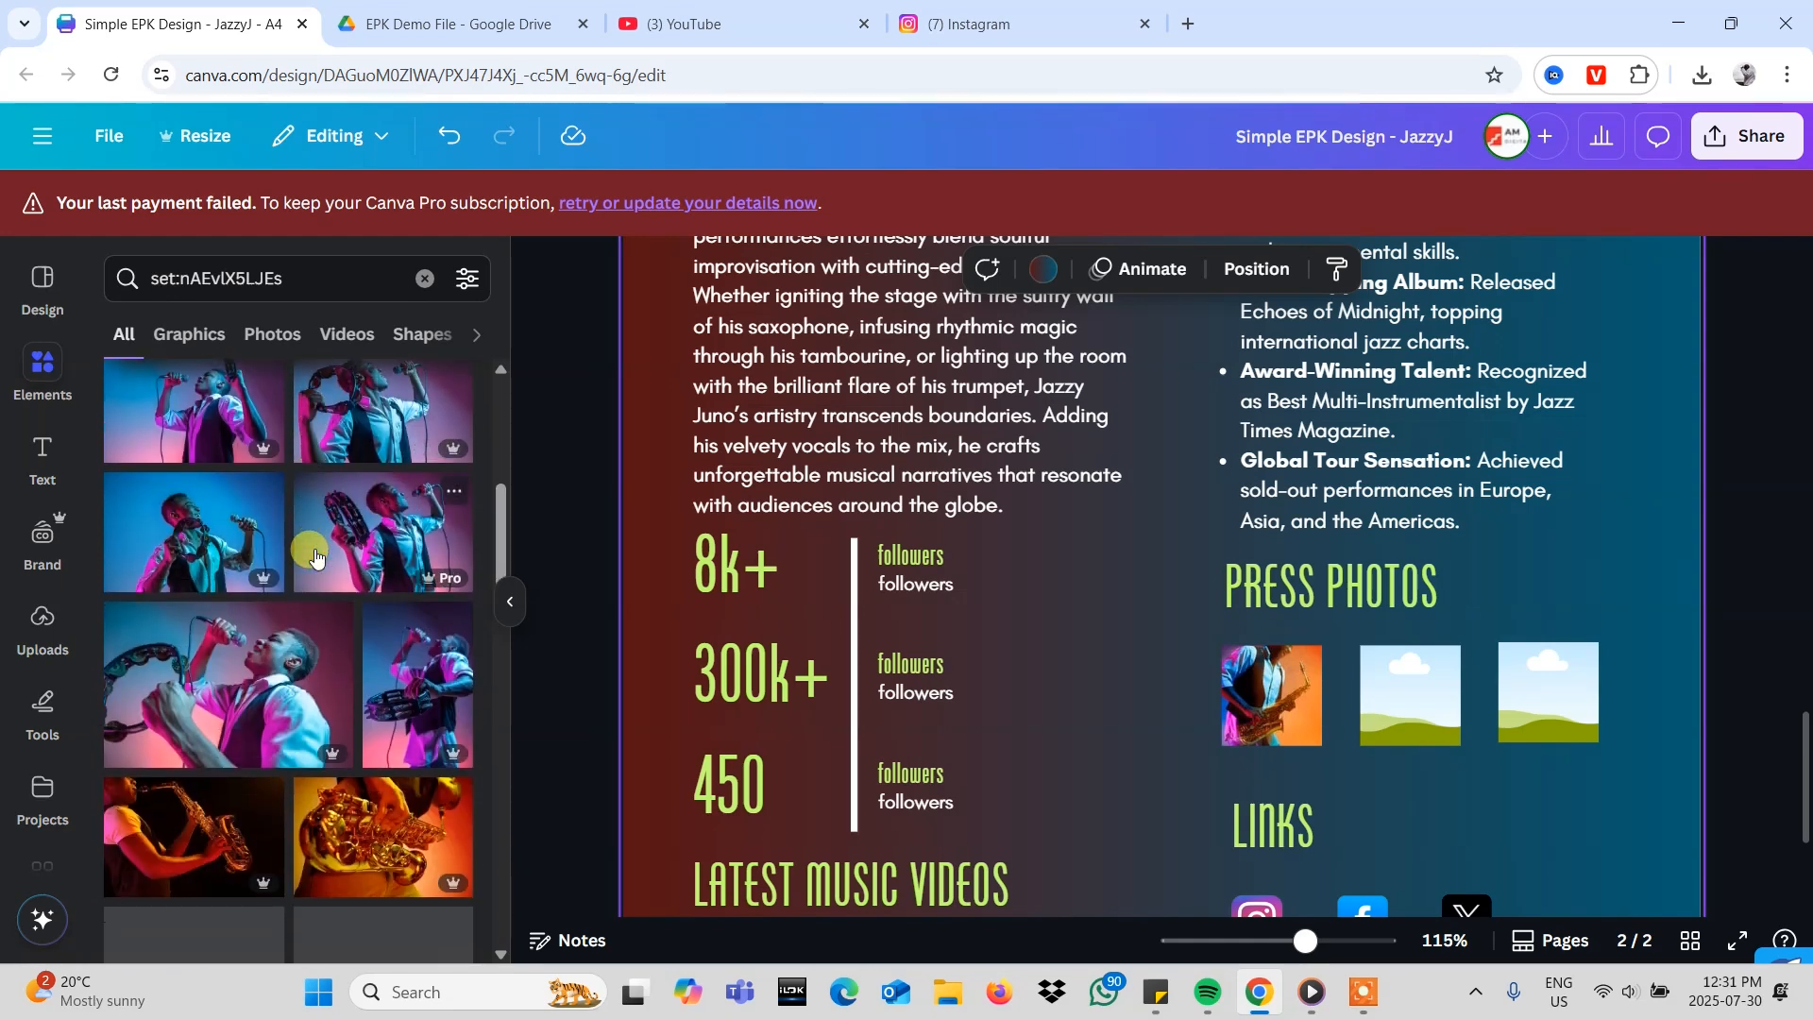
{"action": "scroll", "coordinate": [316, 557], "scroll_direction": "down", "scroll_amount": 8}
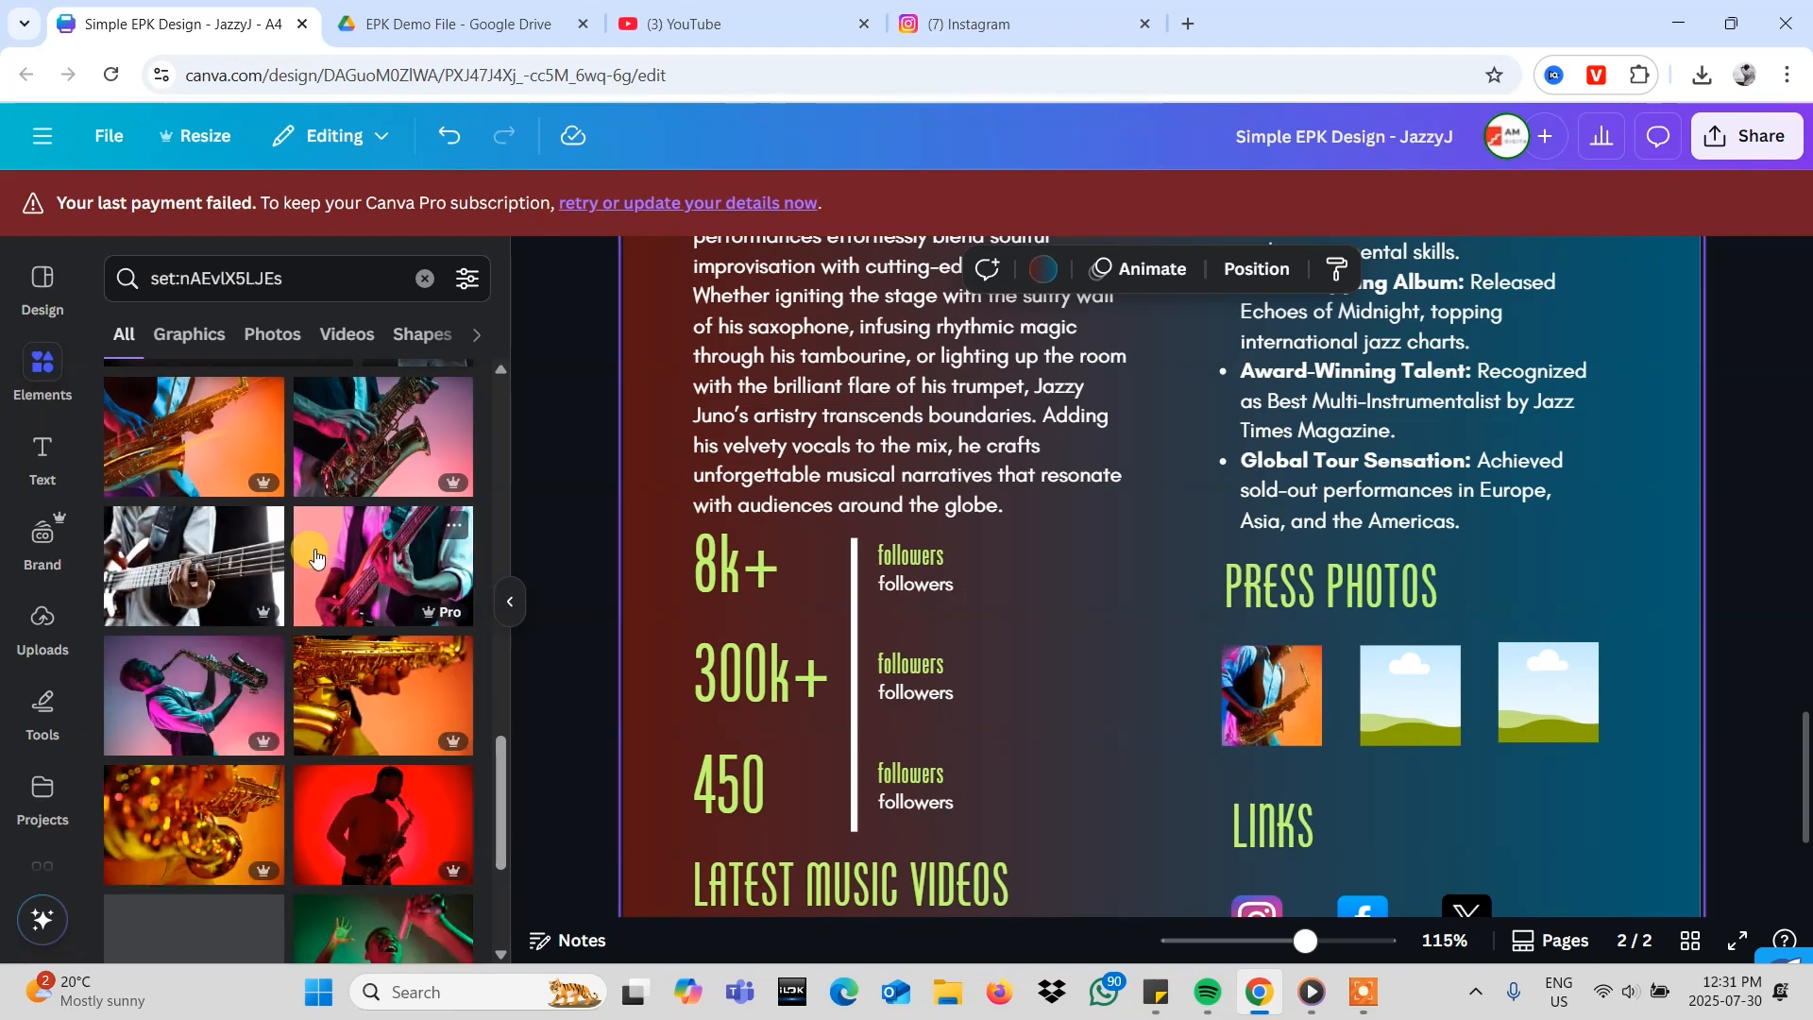
{"action": "scroll", "coordinate": [315, 551], "scroll_direction": "down", "scroll_amount": 4}
{"action": "scroll", "coordinate": [315, 555], "scroll_direction": "down", "scroll_amount": 2}
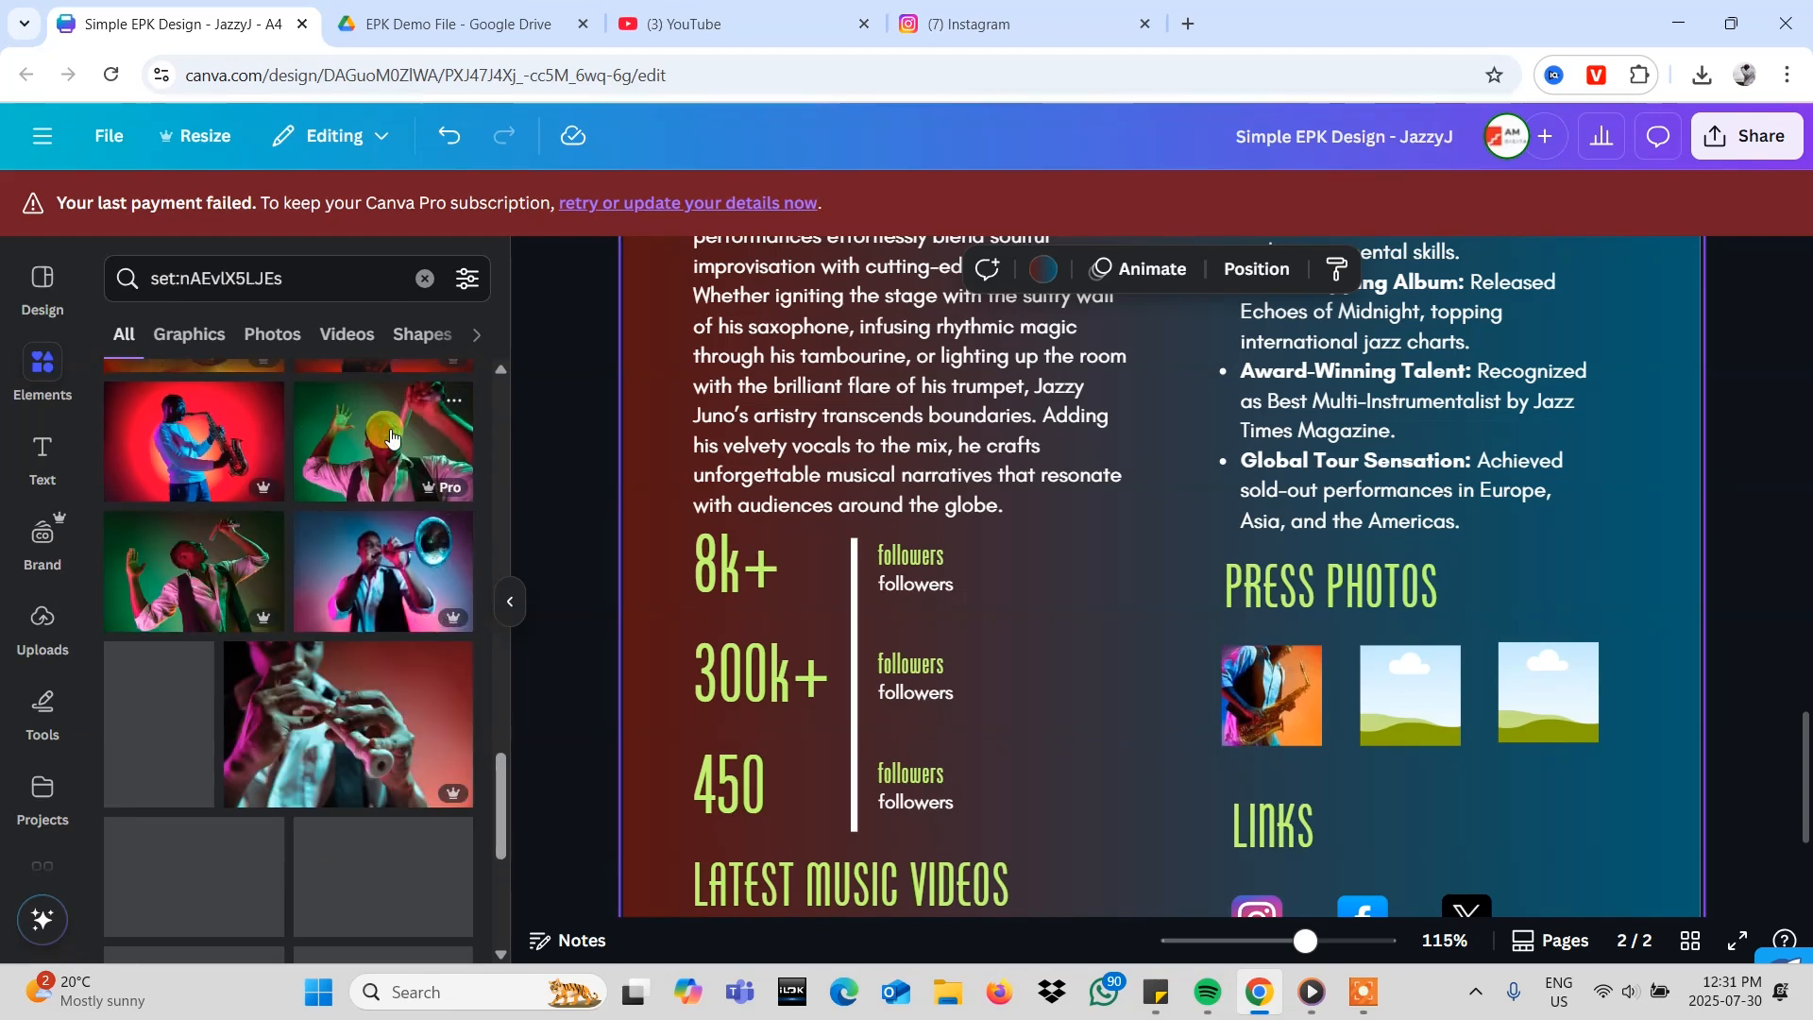
{"action": "left_click", "coordinate": [382, 442]}
{"action": "left_click_drag", "start_coordinate": [1334, 540], "coordinate": [1386, 690]}
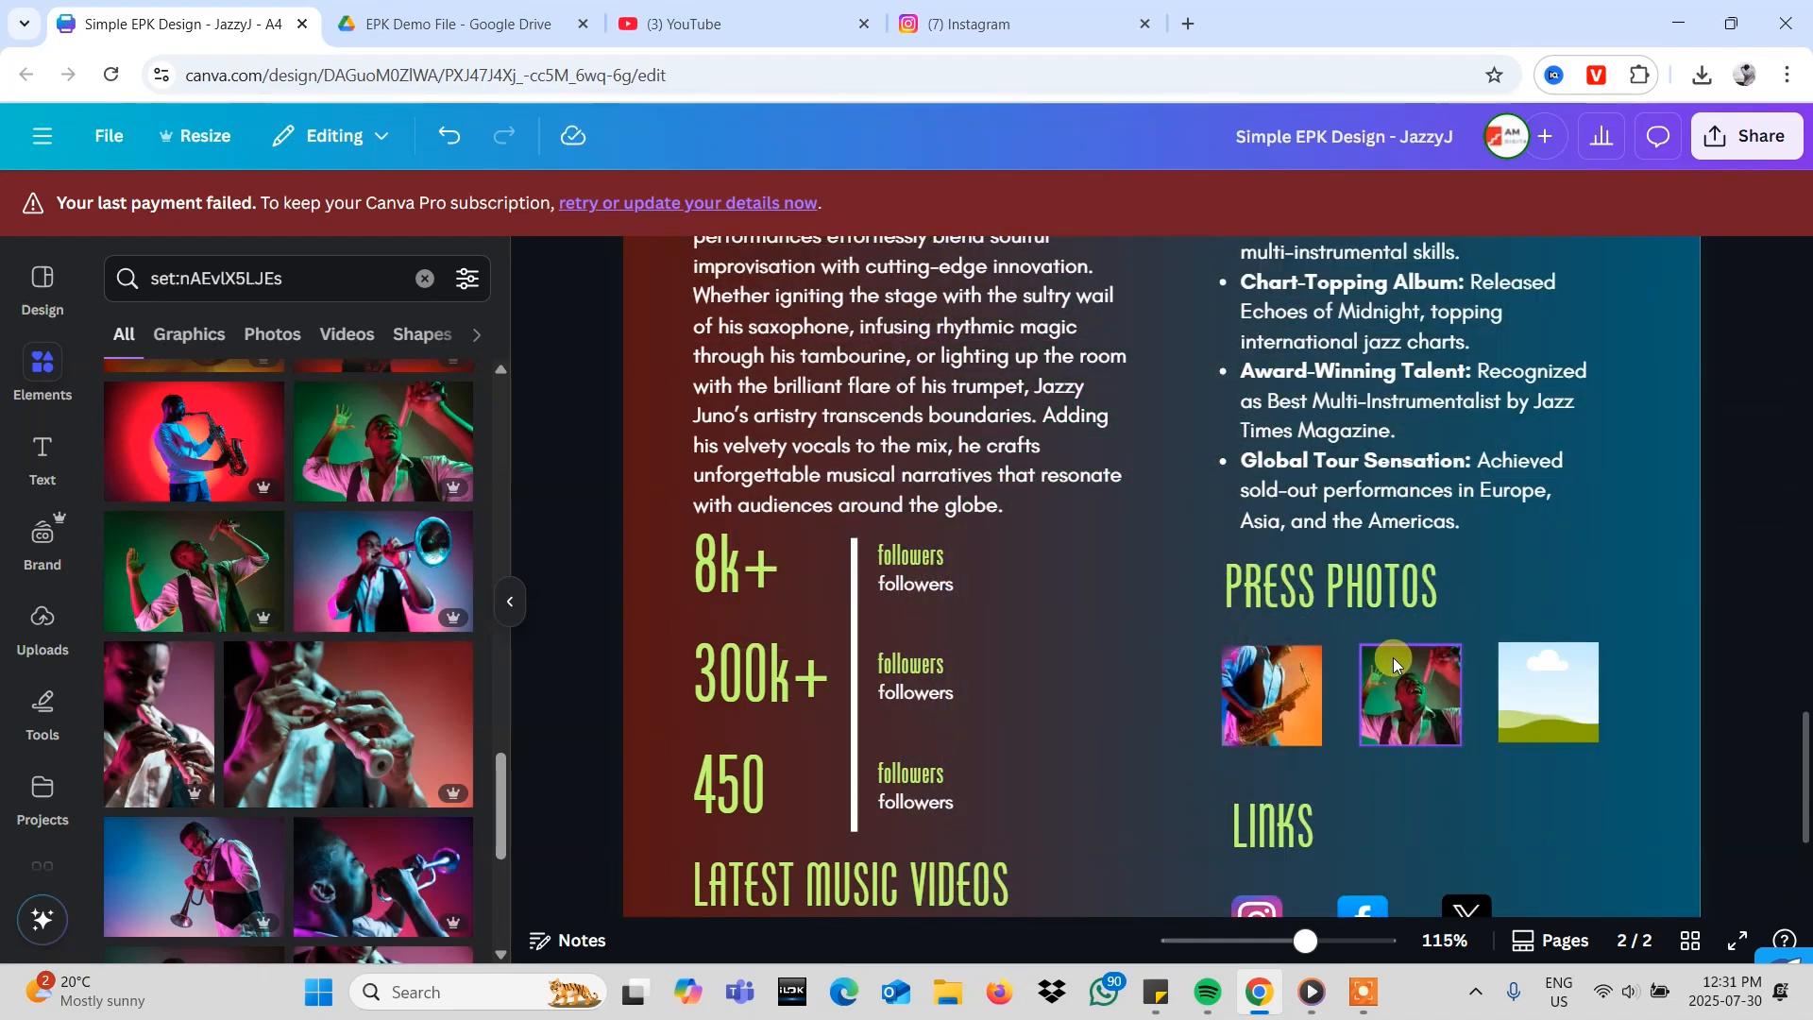
- Fill page 2's third press photo frame with the blue-background photo of the musician playing a trumpet
{"action": "scroll", "coordinate": [1392, 657], "scroll_direction": "down", "scroll_amount": 15}
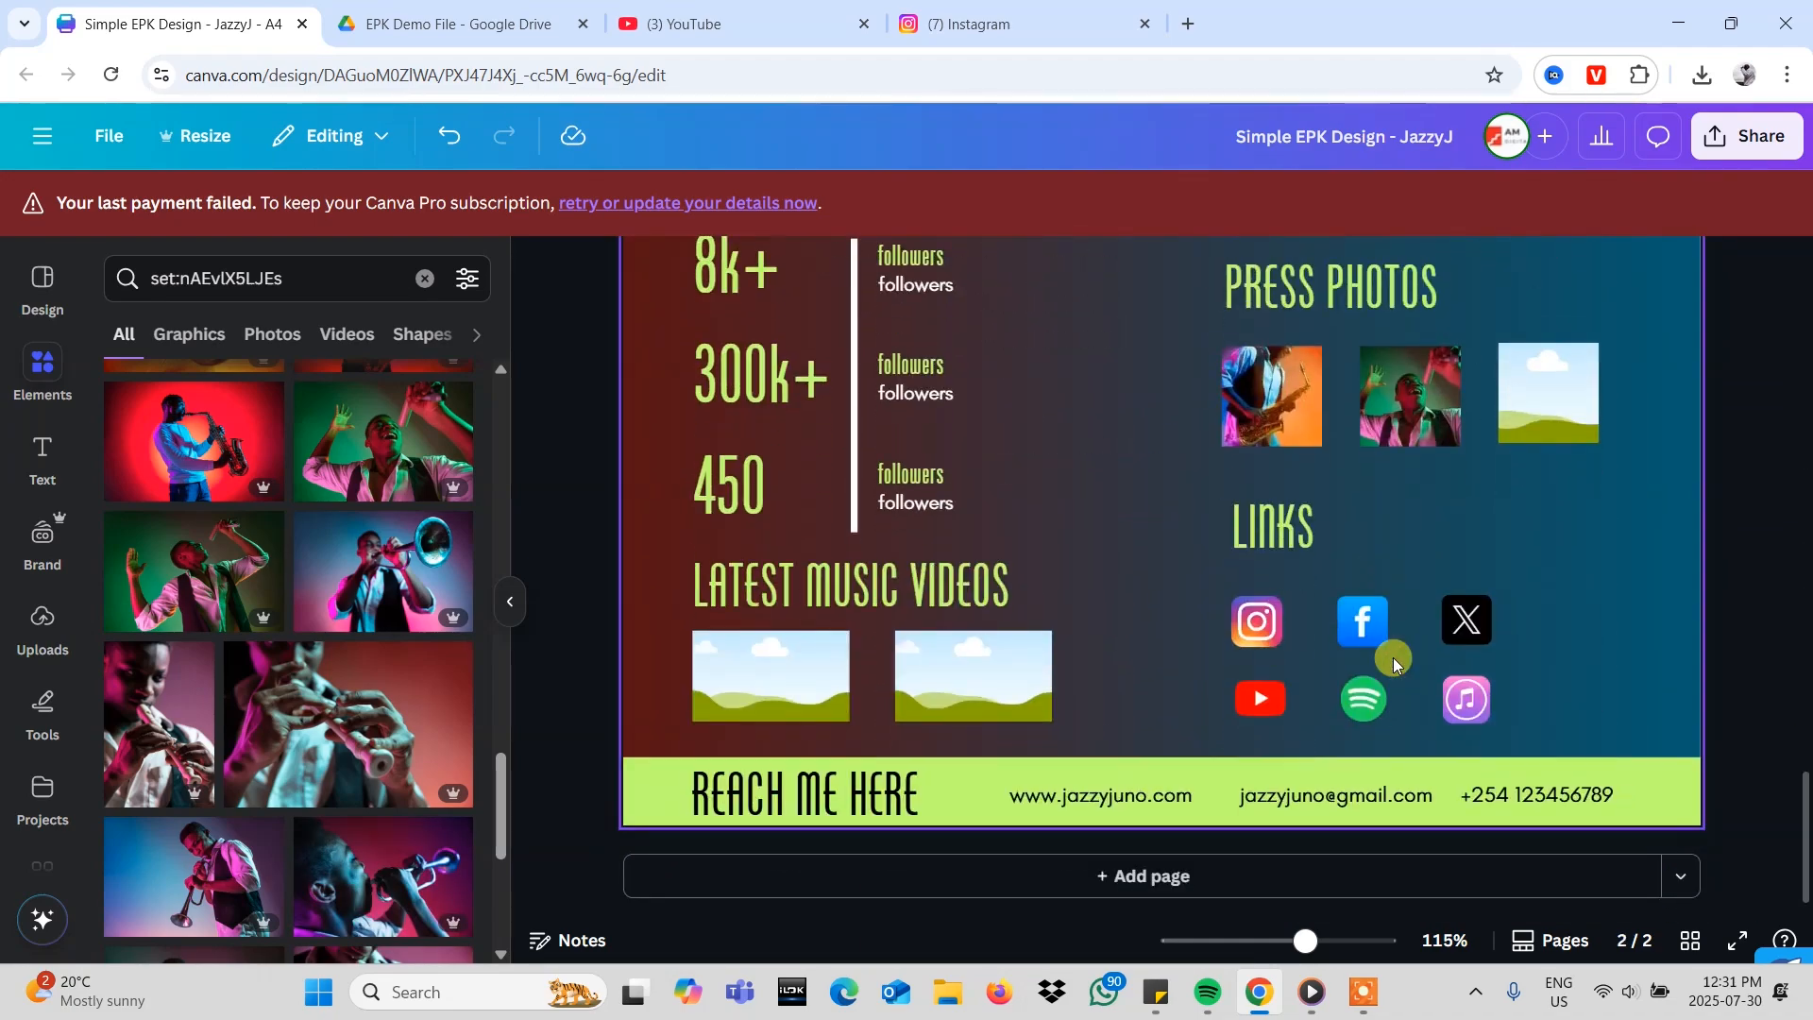
{"action": "left_click", "coordinate": [1543, 364]}
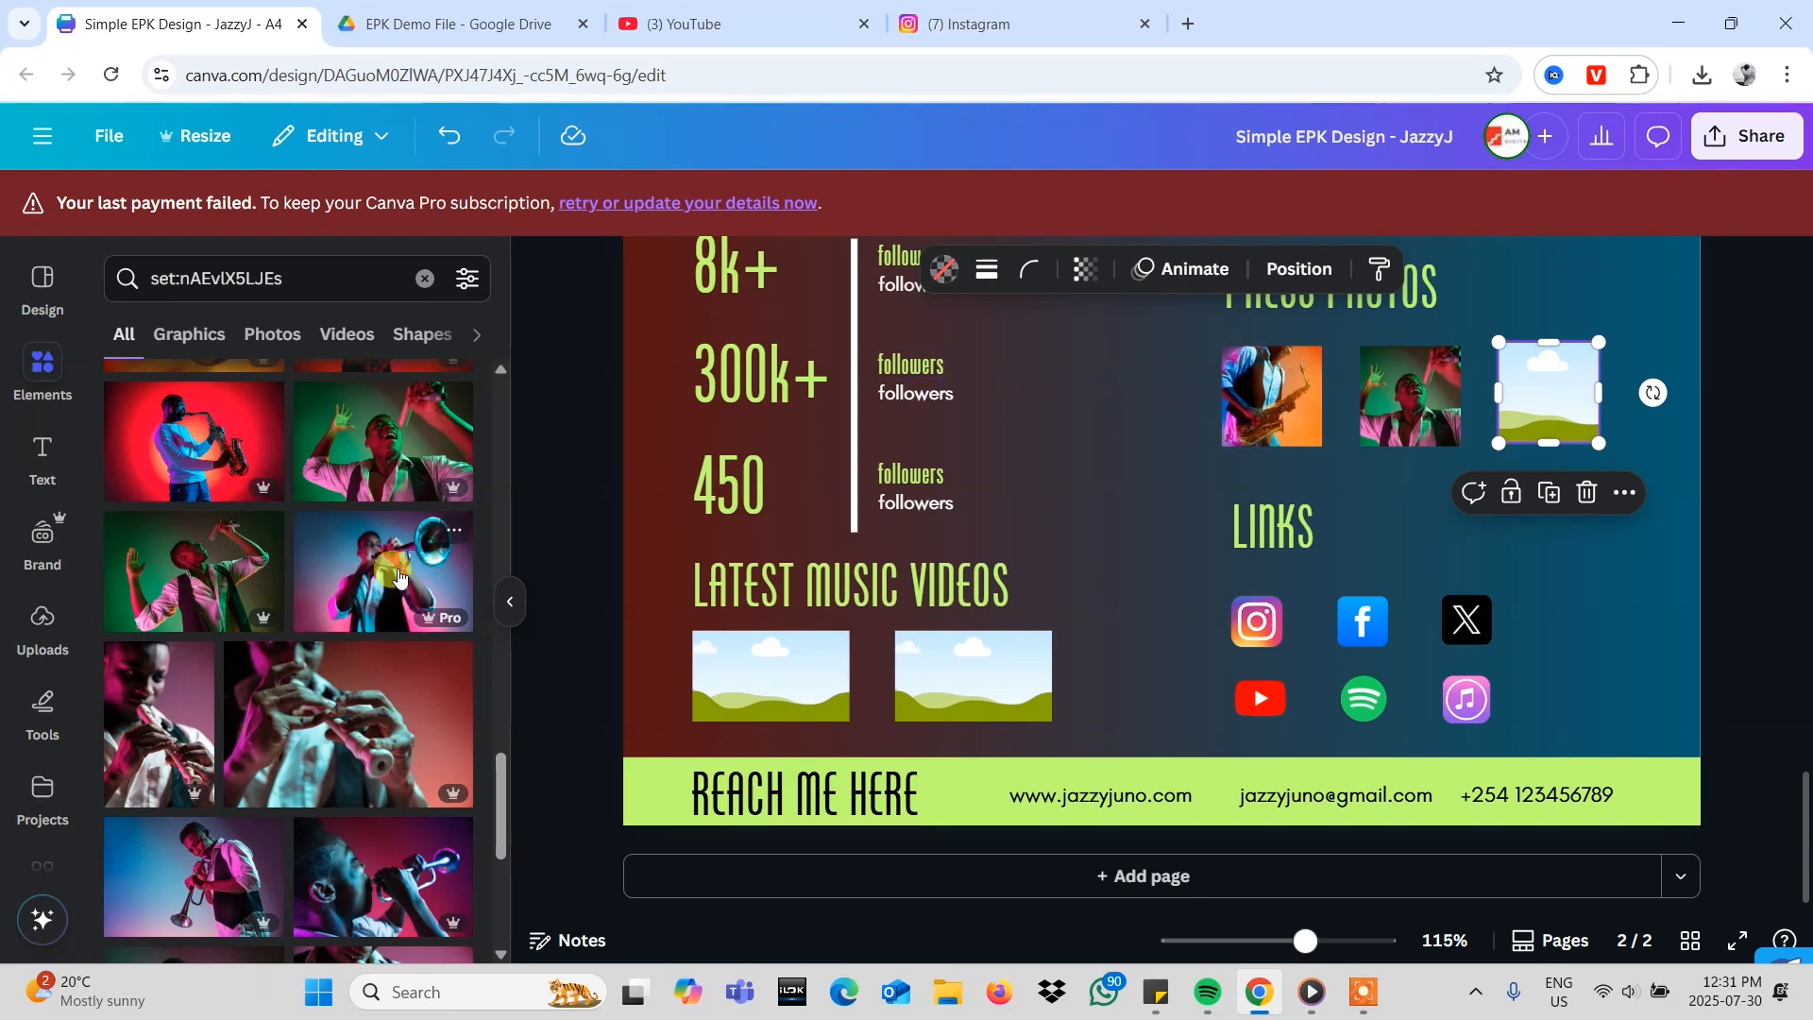
{"action": "left_click_drag", "start_coordinate": [404, 579], "coordinate": [1549, 737]}
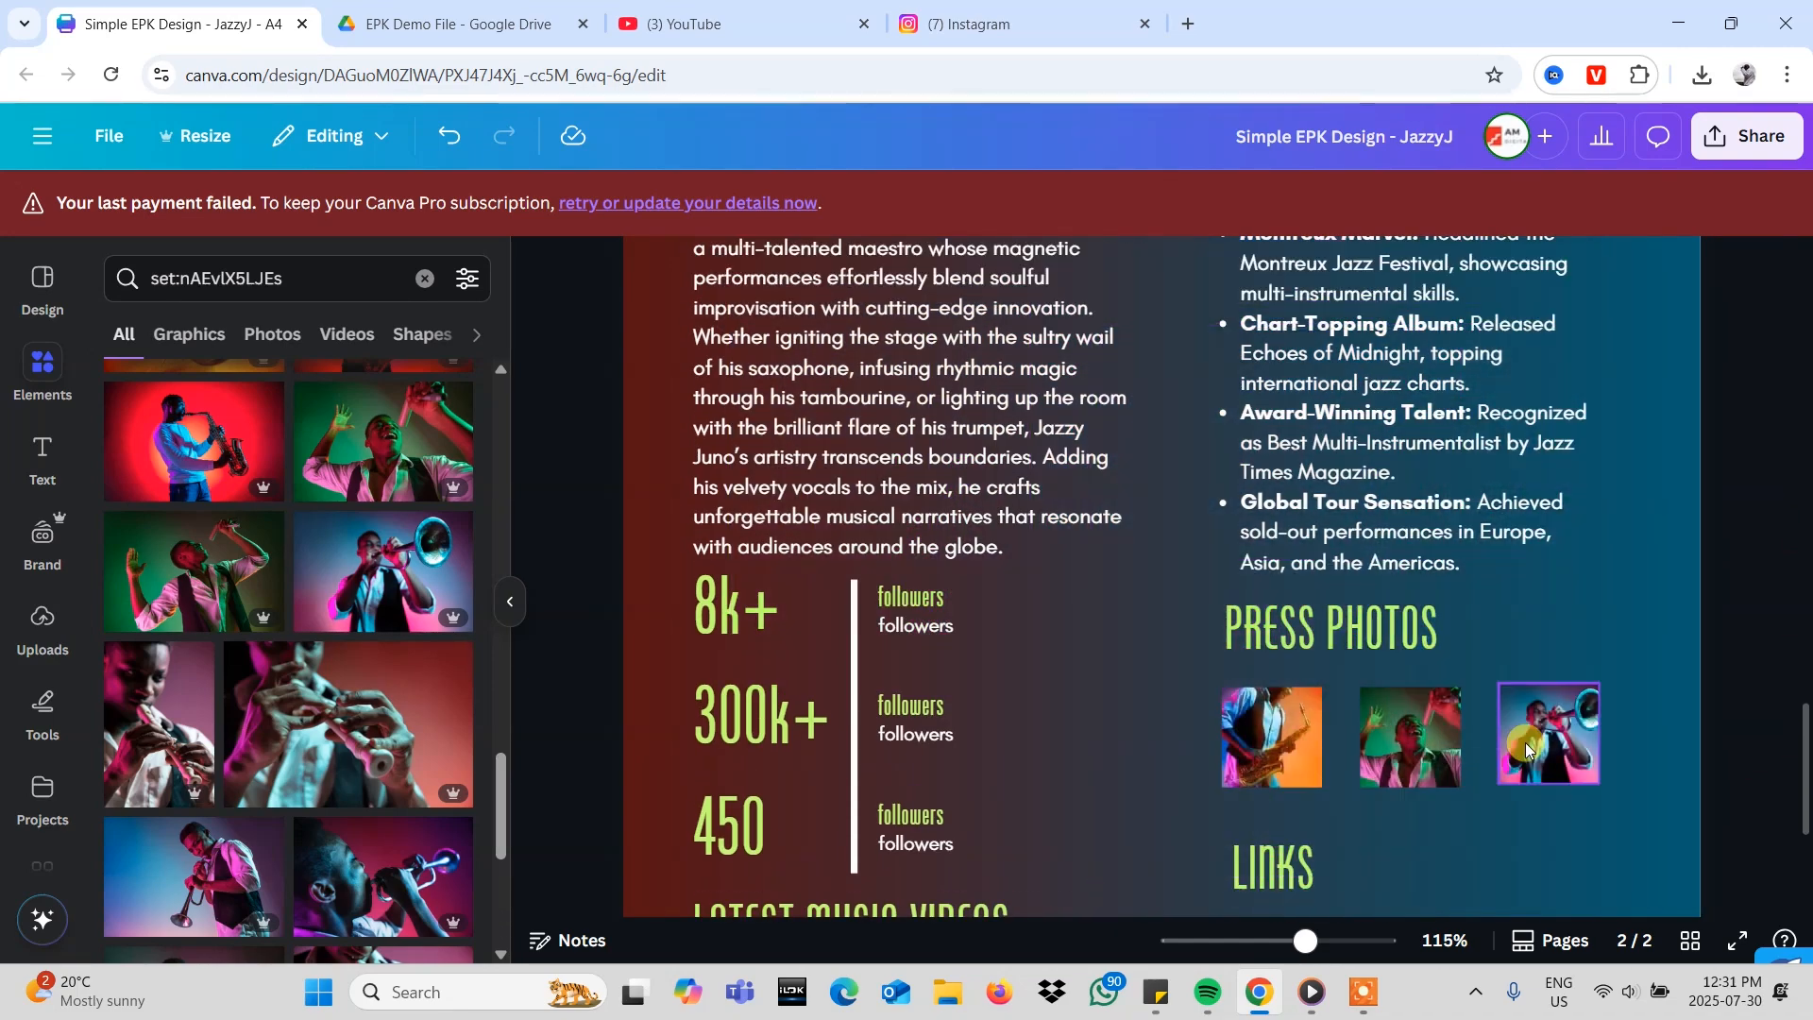
- Replace the first press photo on page 2 with the blue-shirted saxophonist on a red background, using page 1's press photos as reference
{"action": "scroll", "coordinate": [1663, 621], "scroll_direction": "down", "scroll_amount": 4}
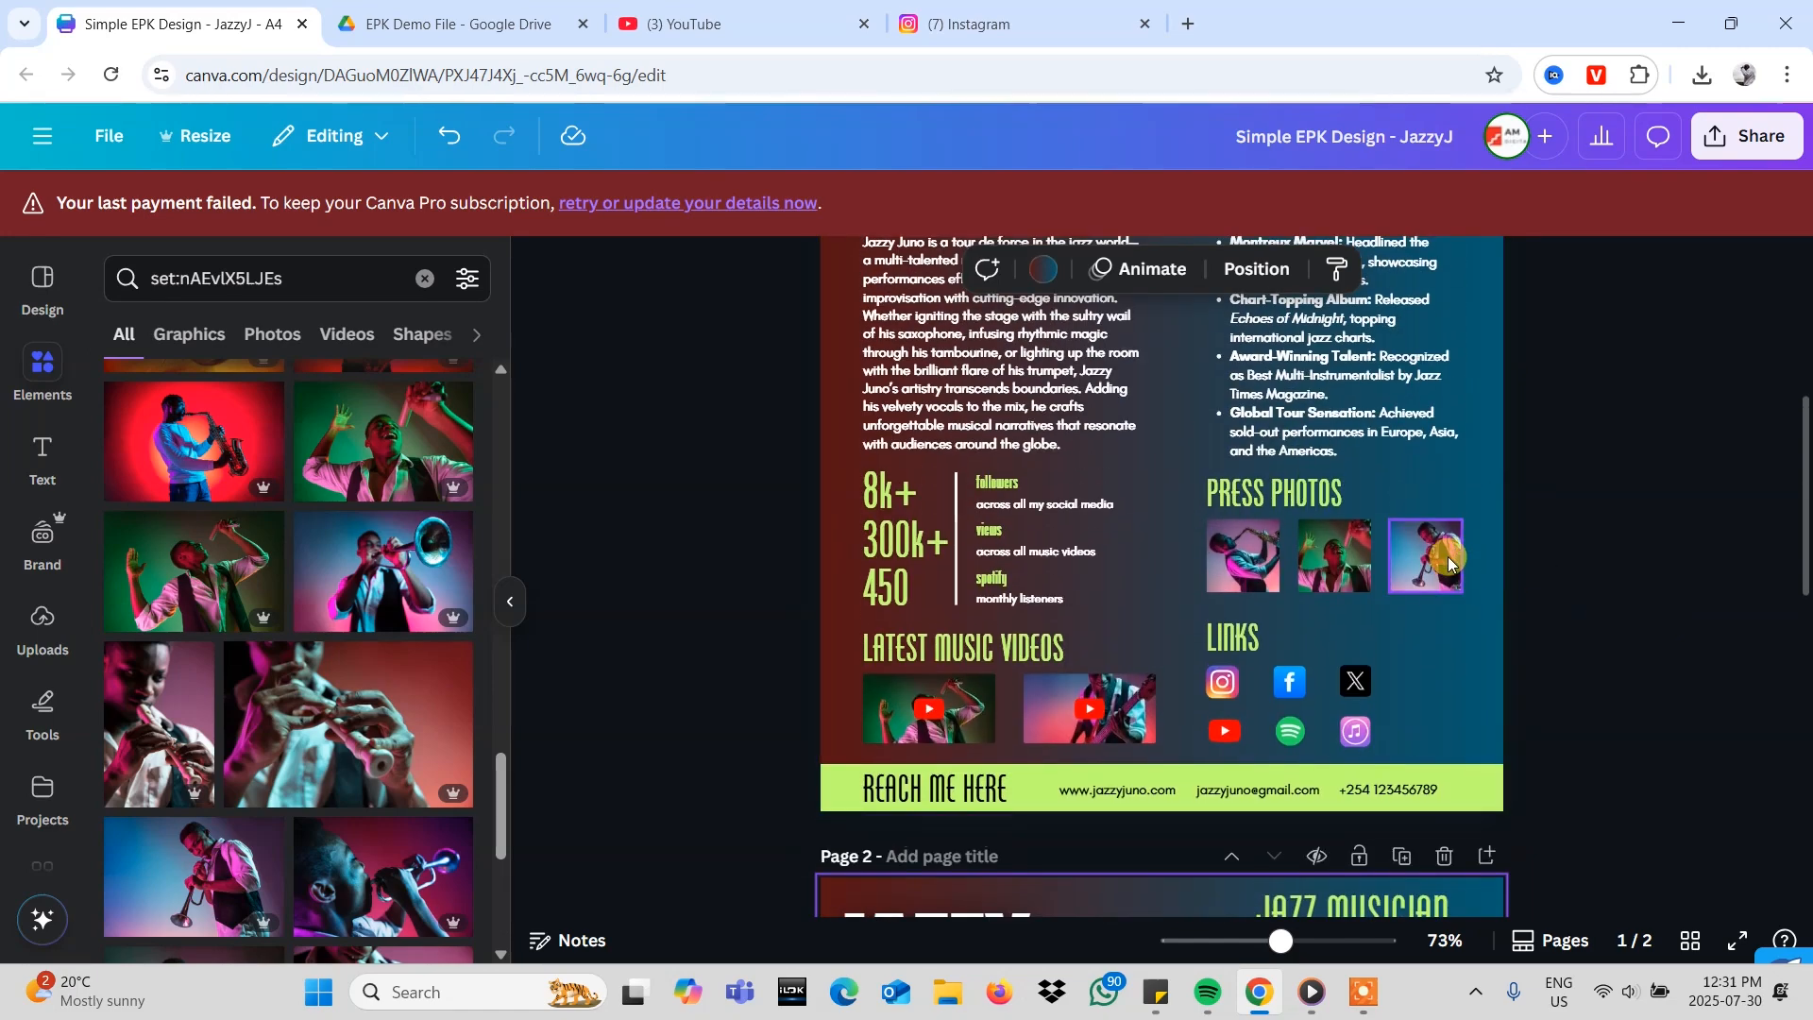
{"action": "scroll", "coordinate": [1470, 661], "scroll_direction": "down", "scroll_amount": 5}
{"action": "scroll", "coordinate": [1469, 661], "scroll_direction": "down", "scroll_amount": 4}
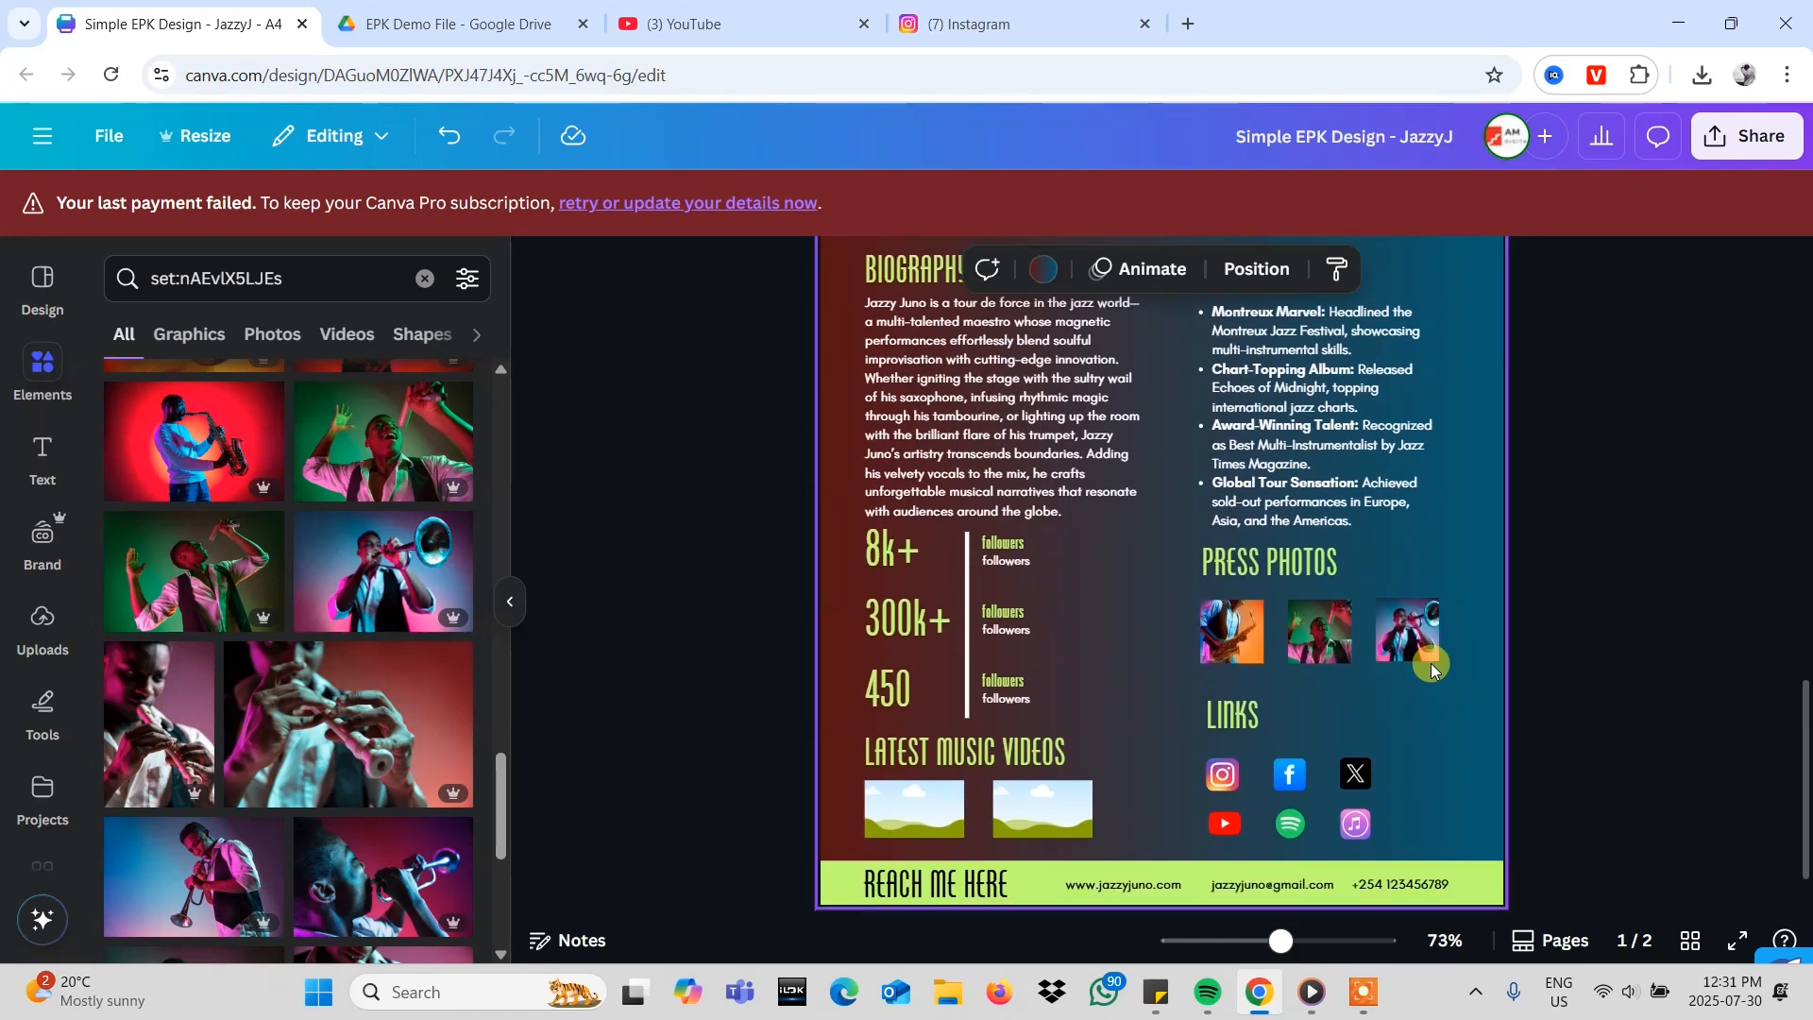
{"action": "left_click", "coordinate": [1229, 628]}
{"action": "key", "text": "Delete"}
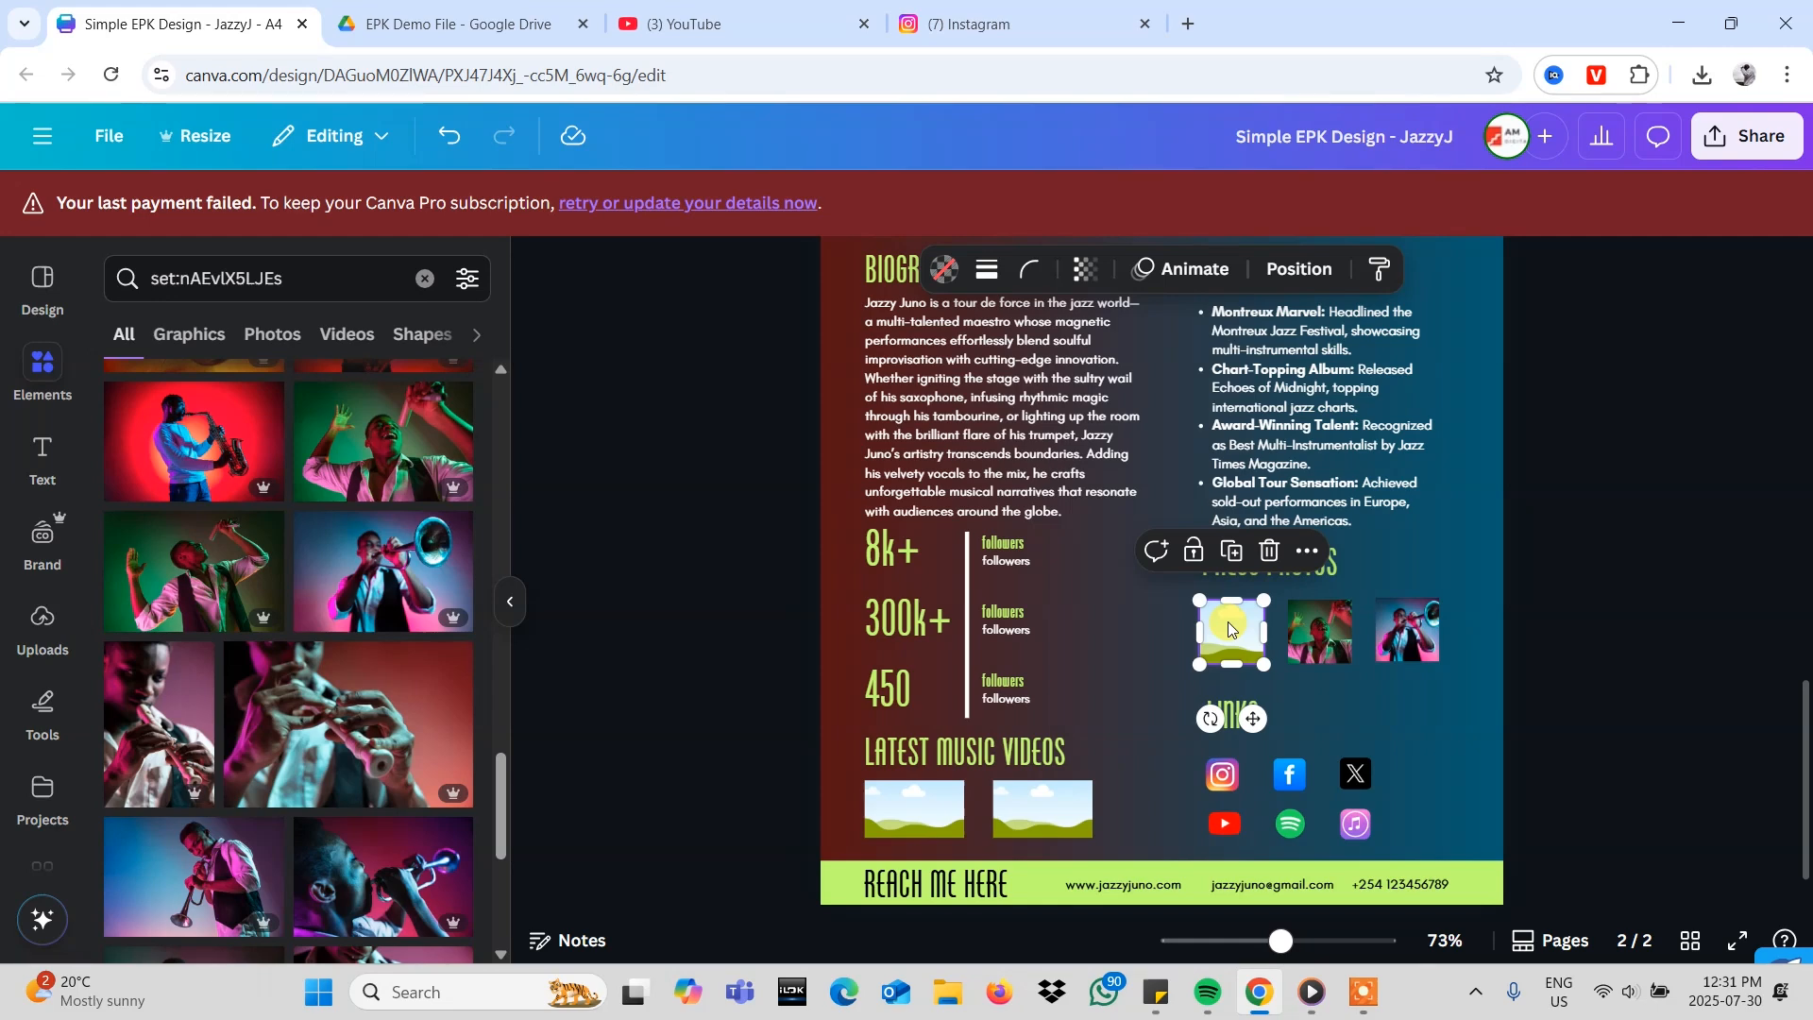
{"action": "scroll", "coordinate": [360, 584], "scroll_direction": "up", "scroll_amount": 5}
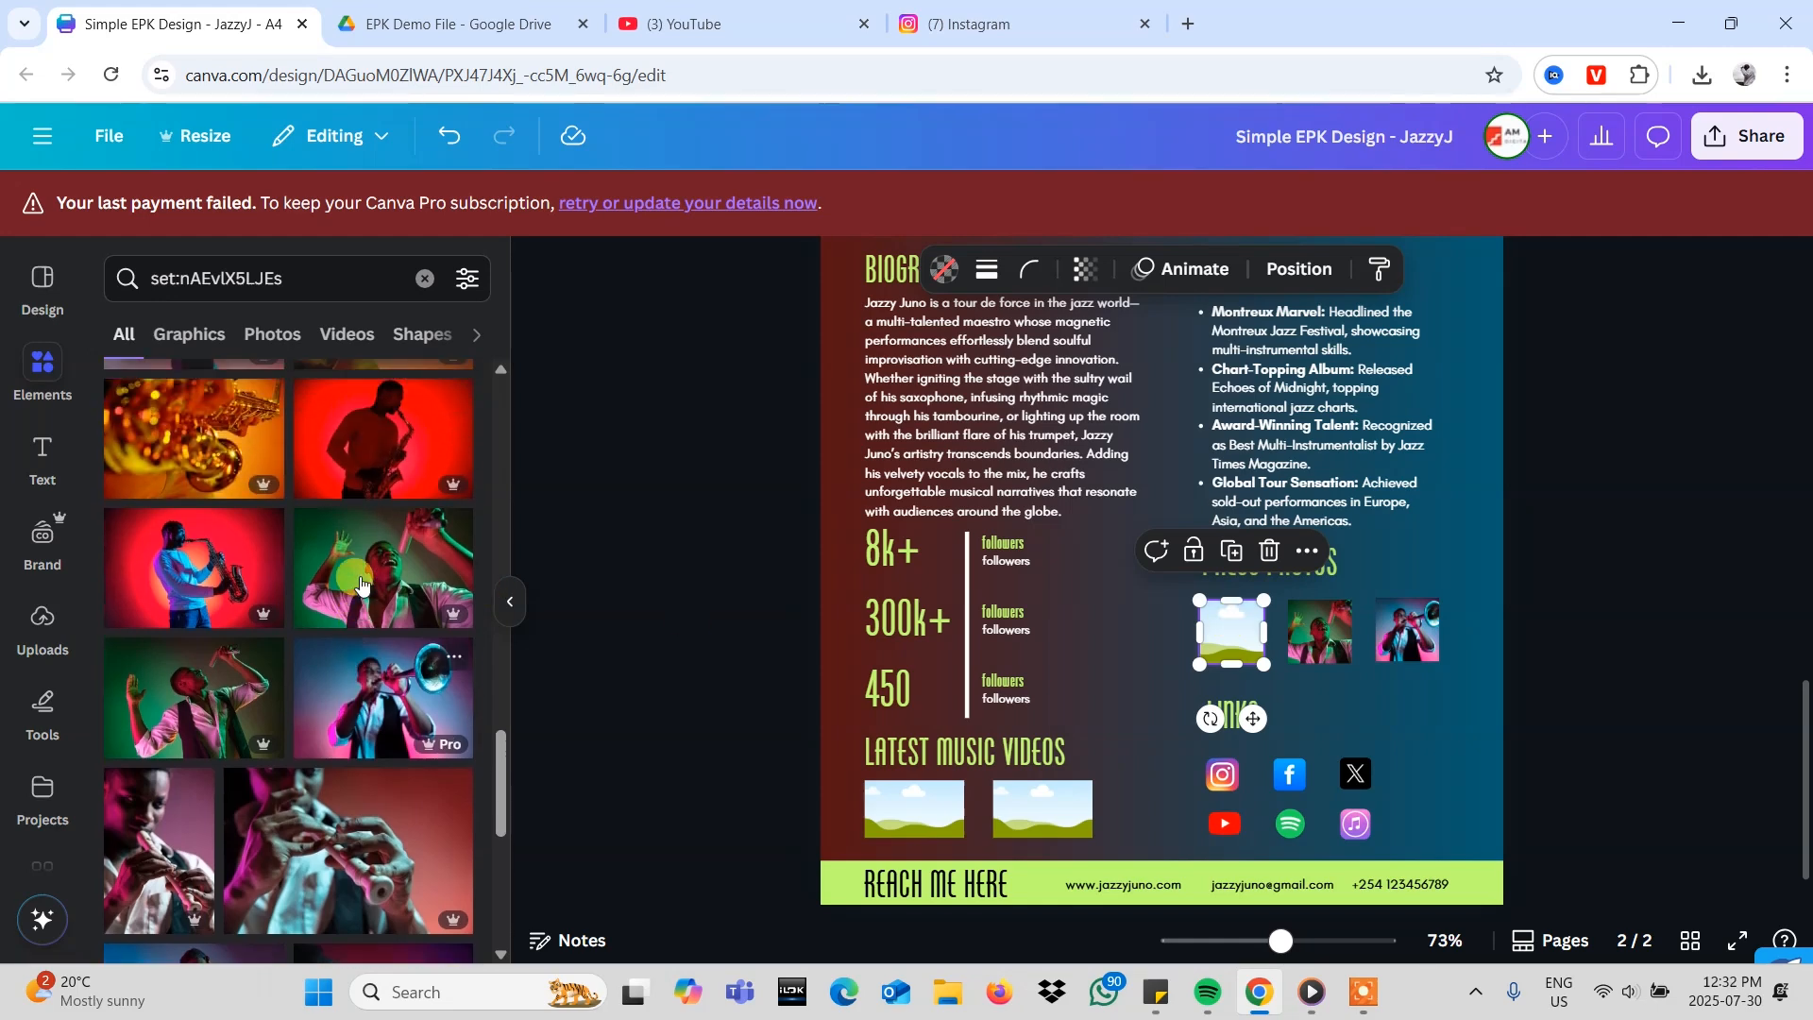
{"action": "left_click", "coordinate": [241, 639]}
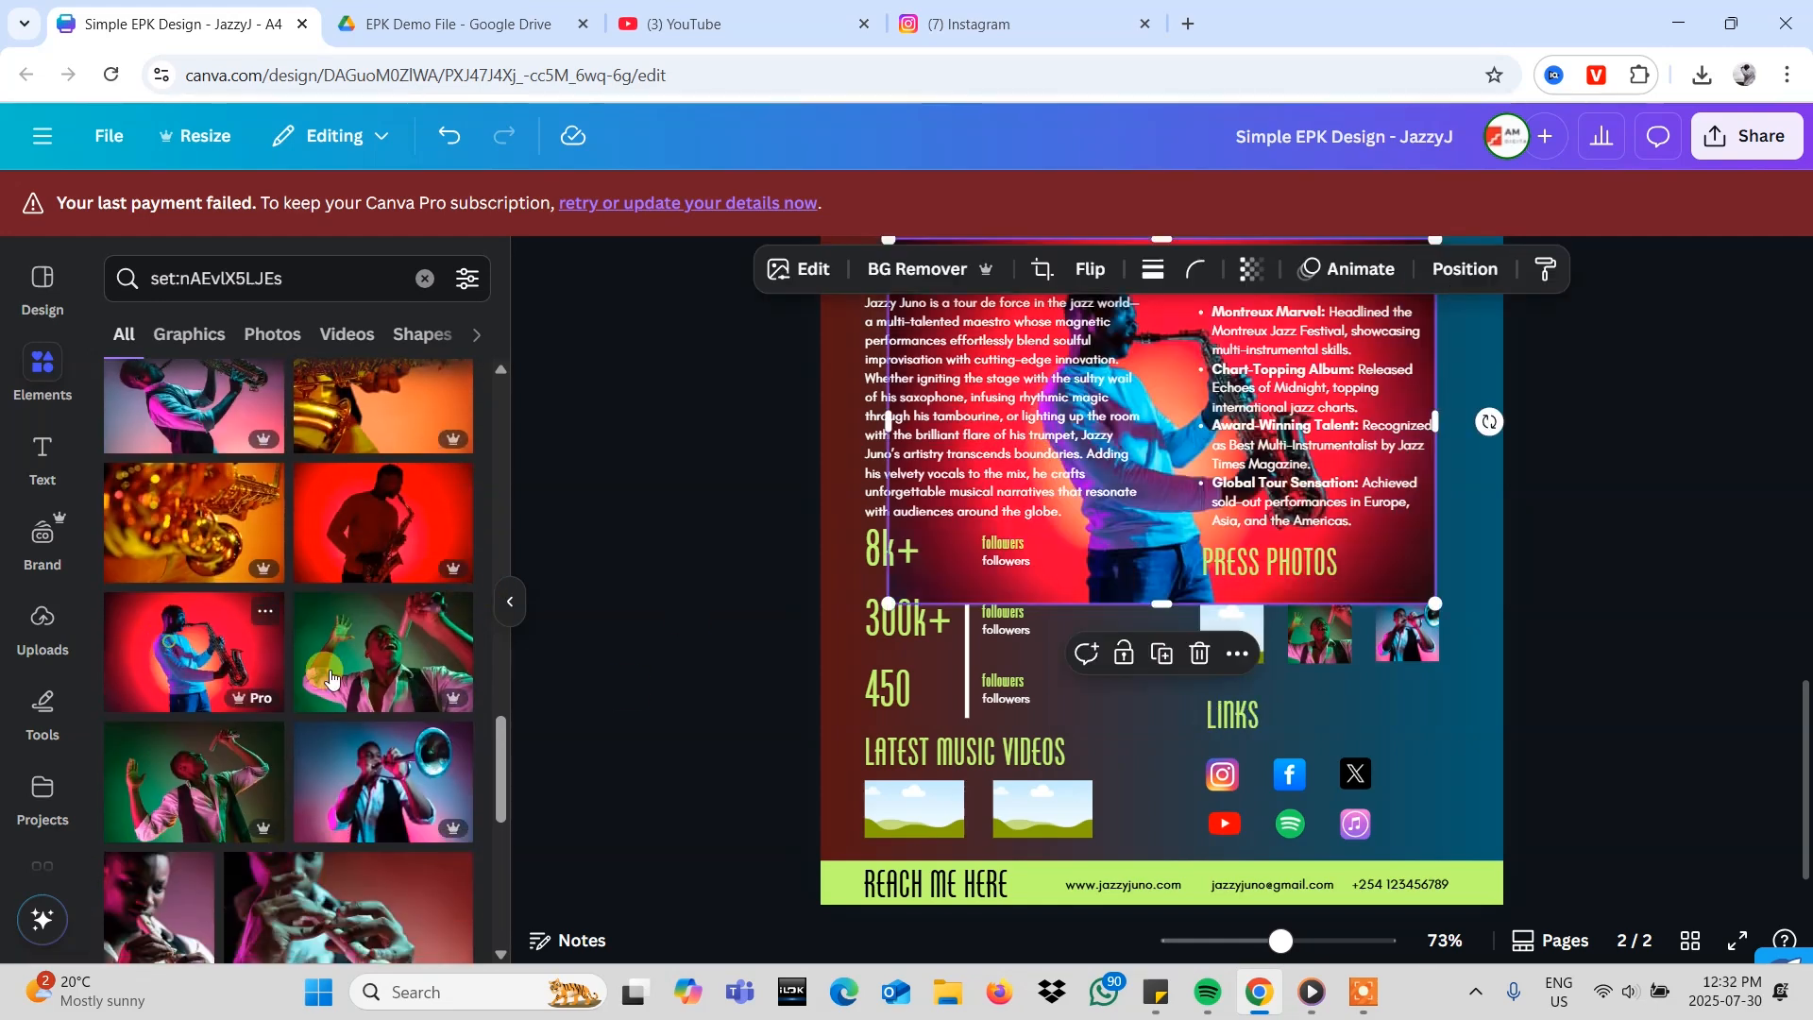
{"action": "left_click_drag", "start_coordinate": [1148, 514], "coordinate": [1233, 643]}
{"action": "left_click", "coordinate": [1569, 574]}
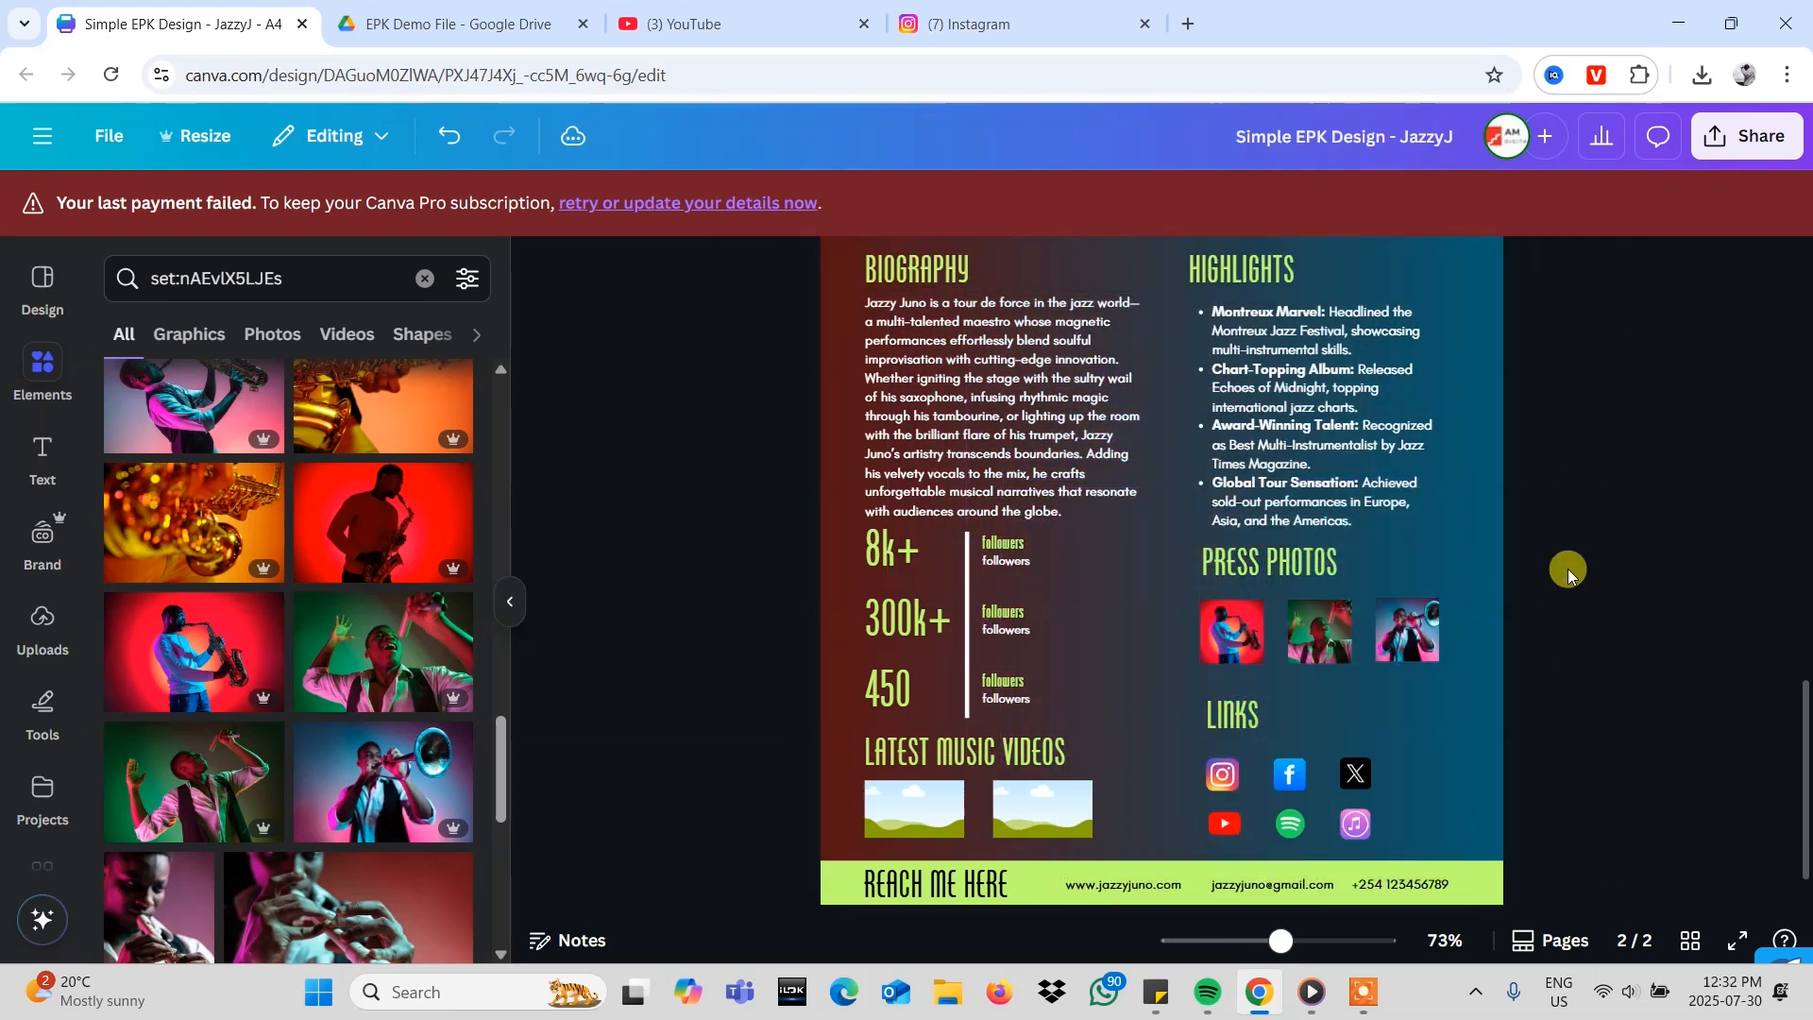
- Compare page 2's press photos and Latest Music Videos frames with the finished layout on page 1
{"action": "scroll", "coordinate": [1570, 573], "scroll_direction": "down", "scroll_amount": 5}
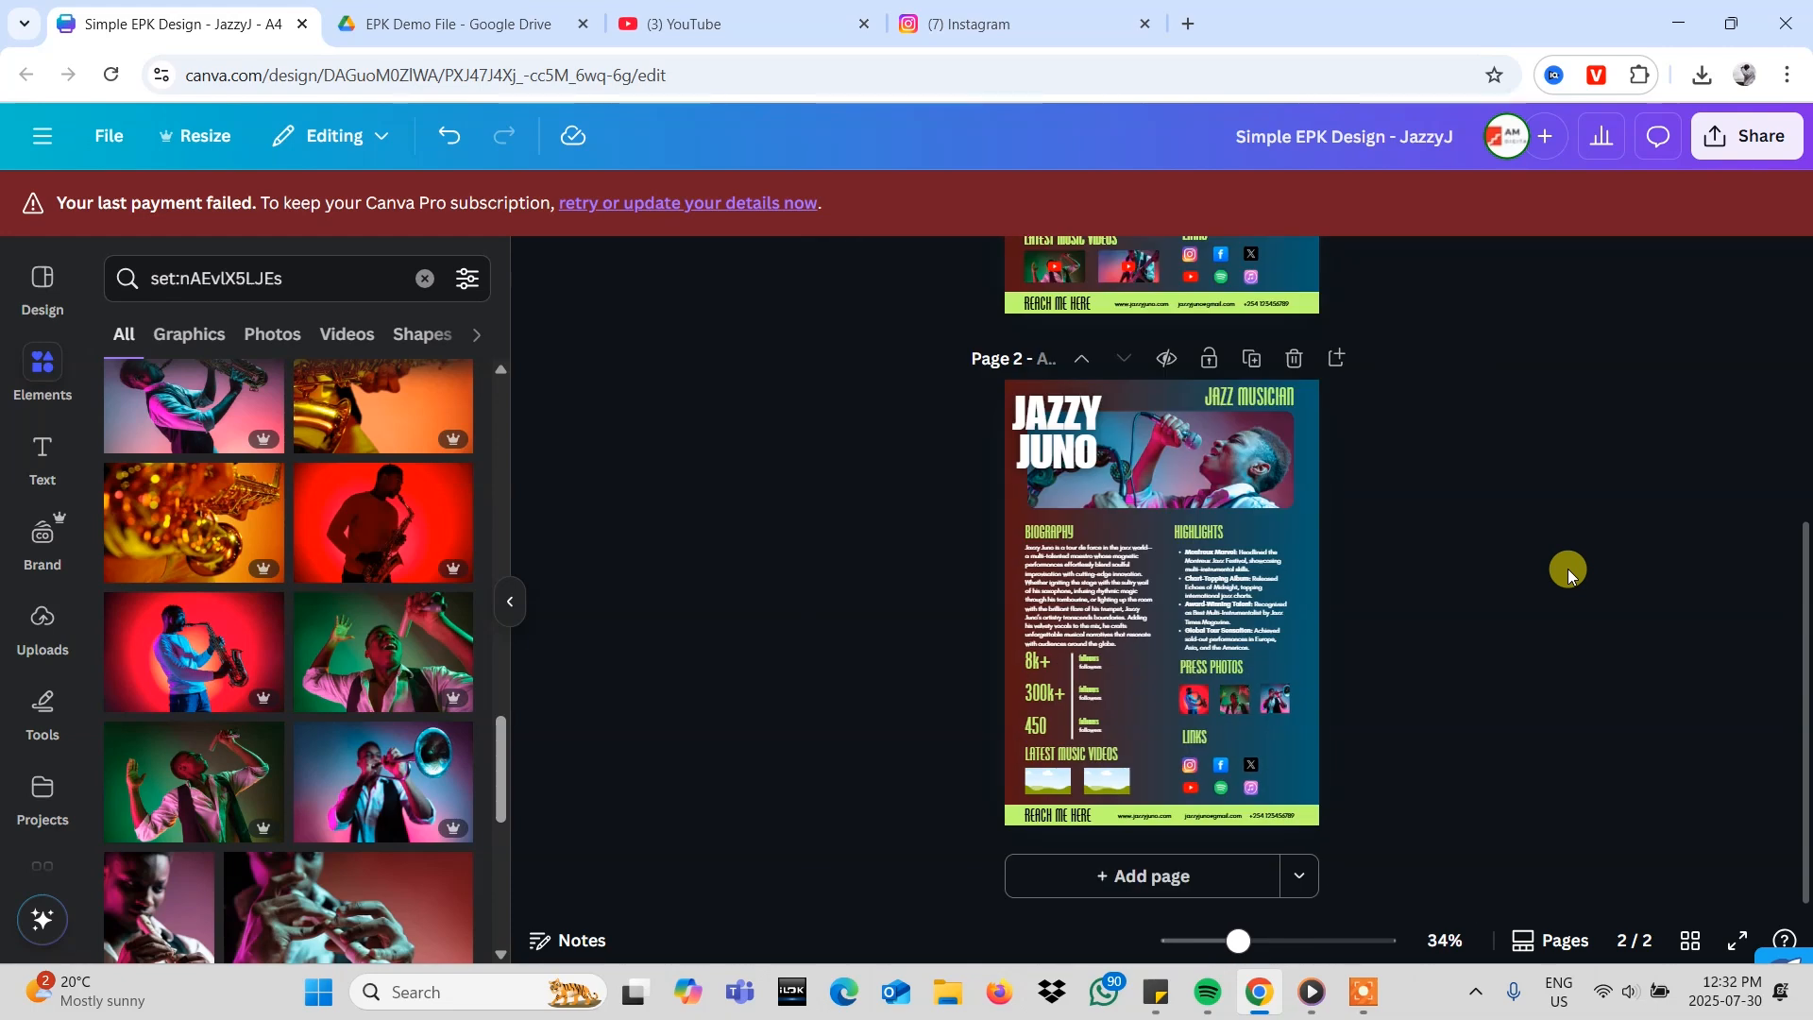
{"action": "scroll", "coordinate": [1570, 574], "scroll_direction": "down", "scroll_amount": 1}
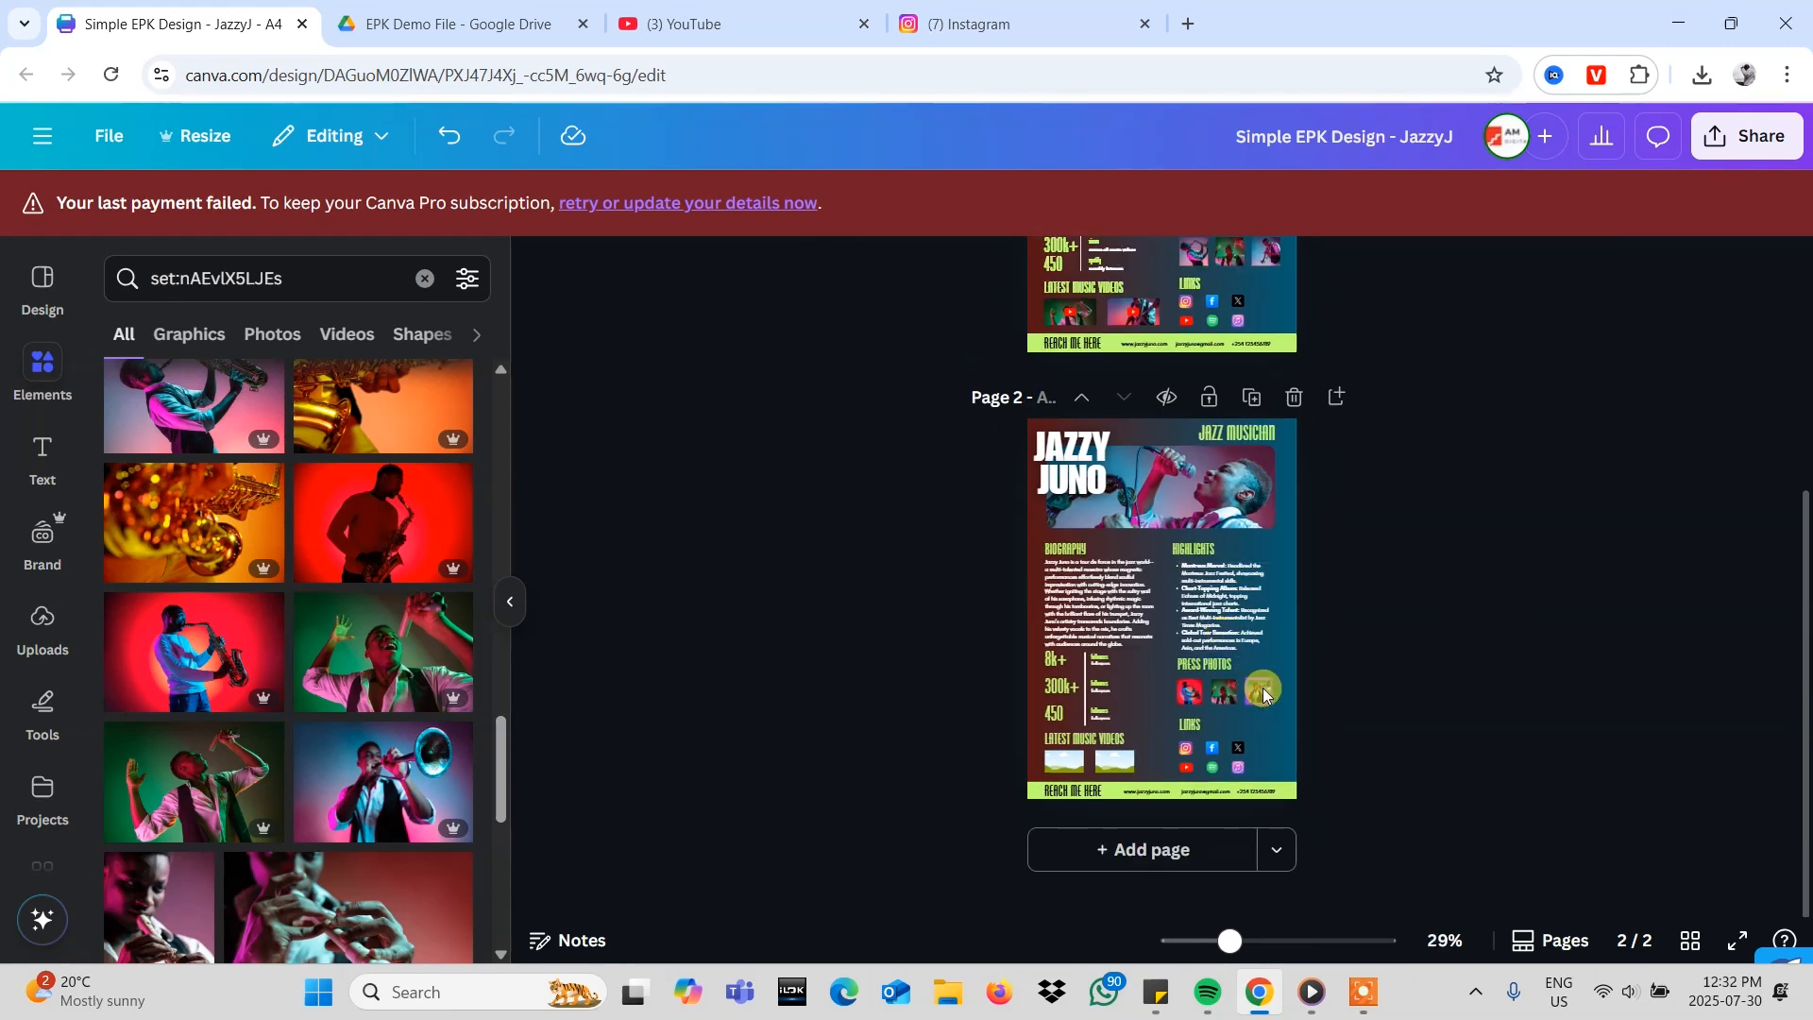
{"action": "scroll", "coordinate": [1264, 695], "scroll_direction": "down", "scroll_amount": 1}
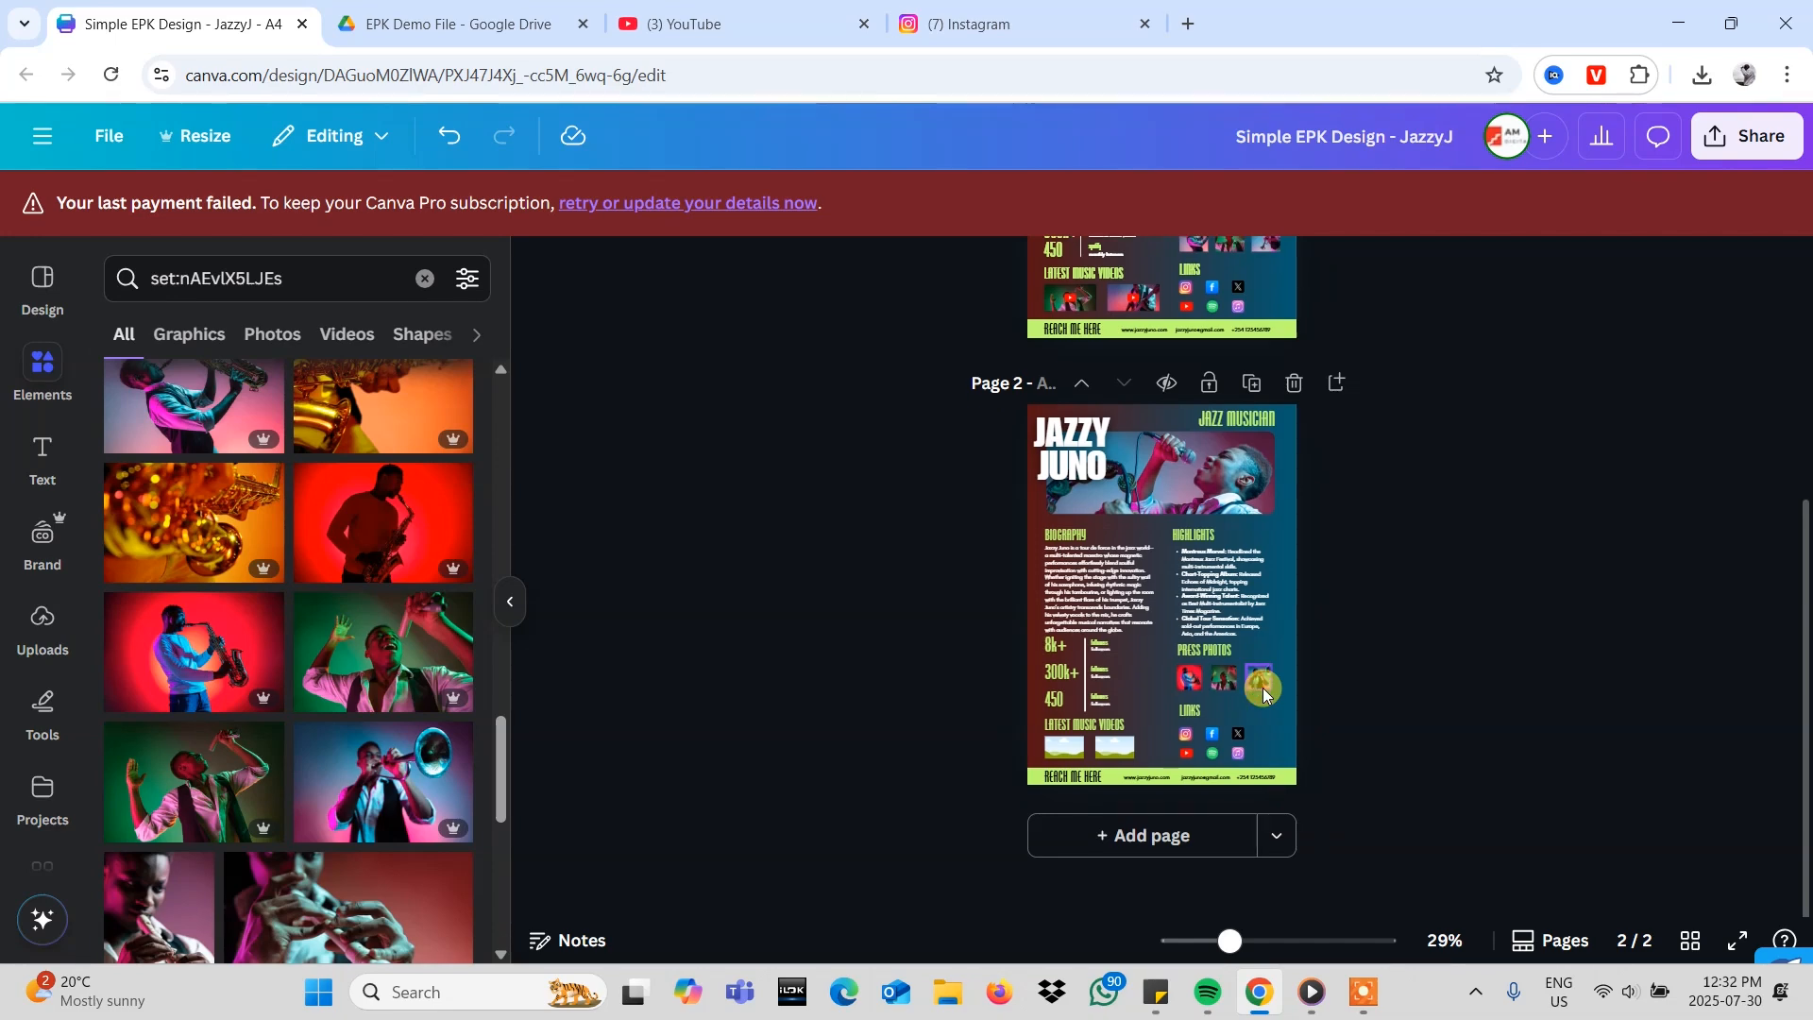
{"action": "scroll", "coordinate": [1261, 688], "scroll_direction": "up", "scroll_amount": 2}
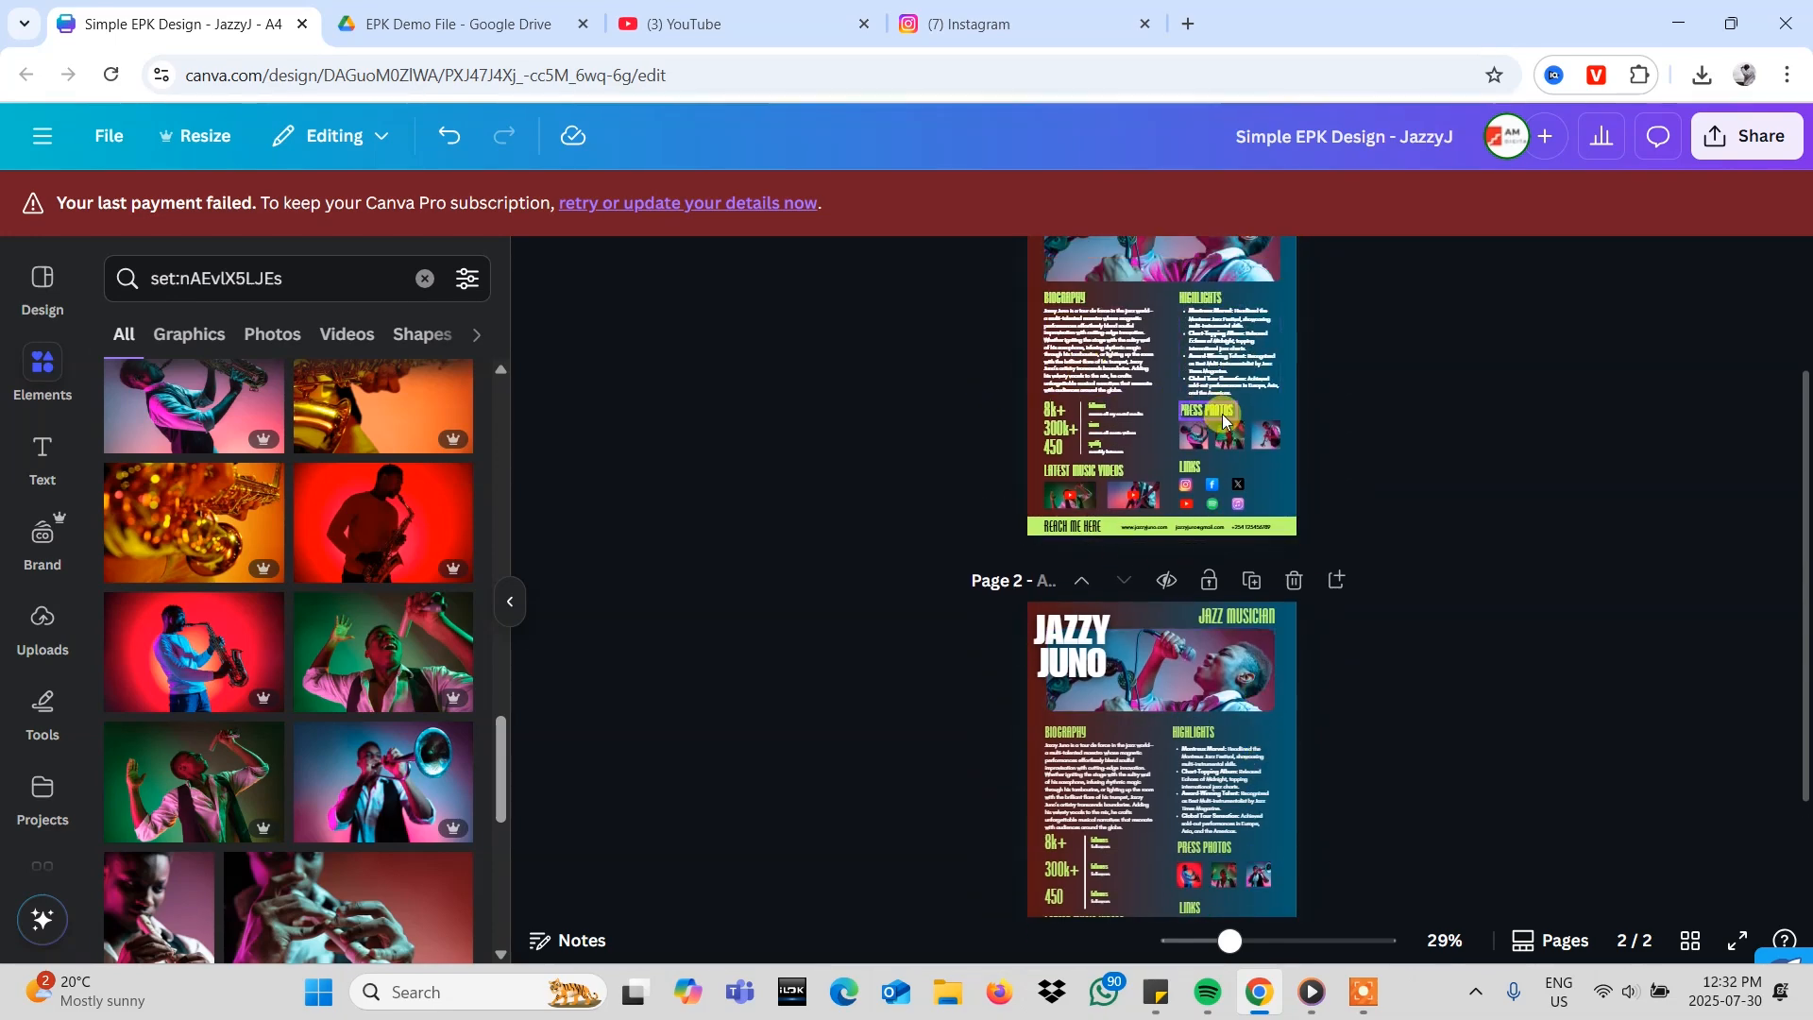
{"action": "scroll", "coordinate": [1214, 417], "scroll_direction": "down", "scroll_amount": 2}
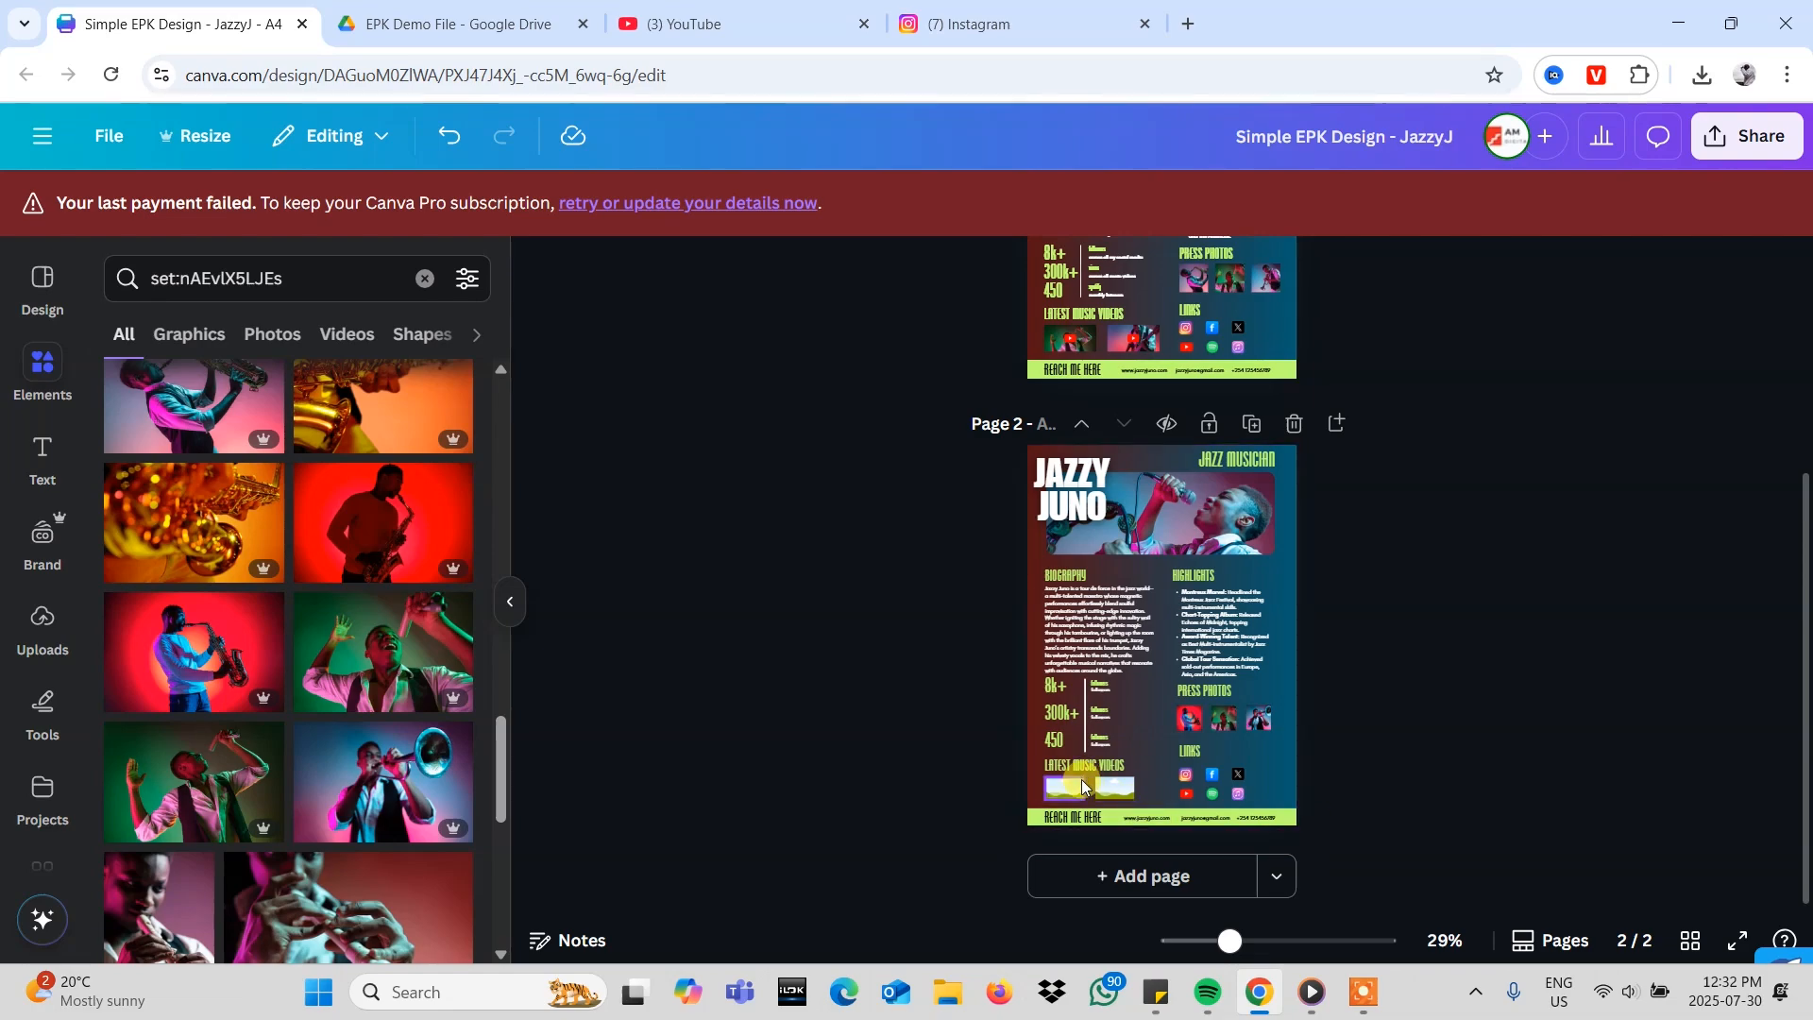
{"action": "scroll", "coordinate": [1099, 785], "scroll_direction": "up", "scroll_amount": 5}
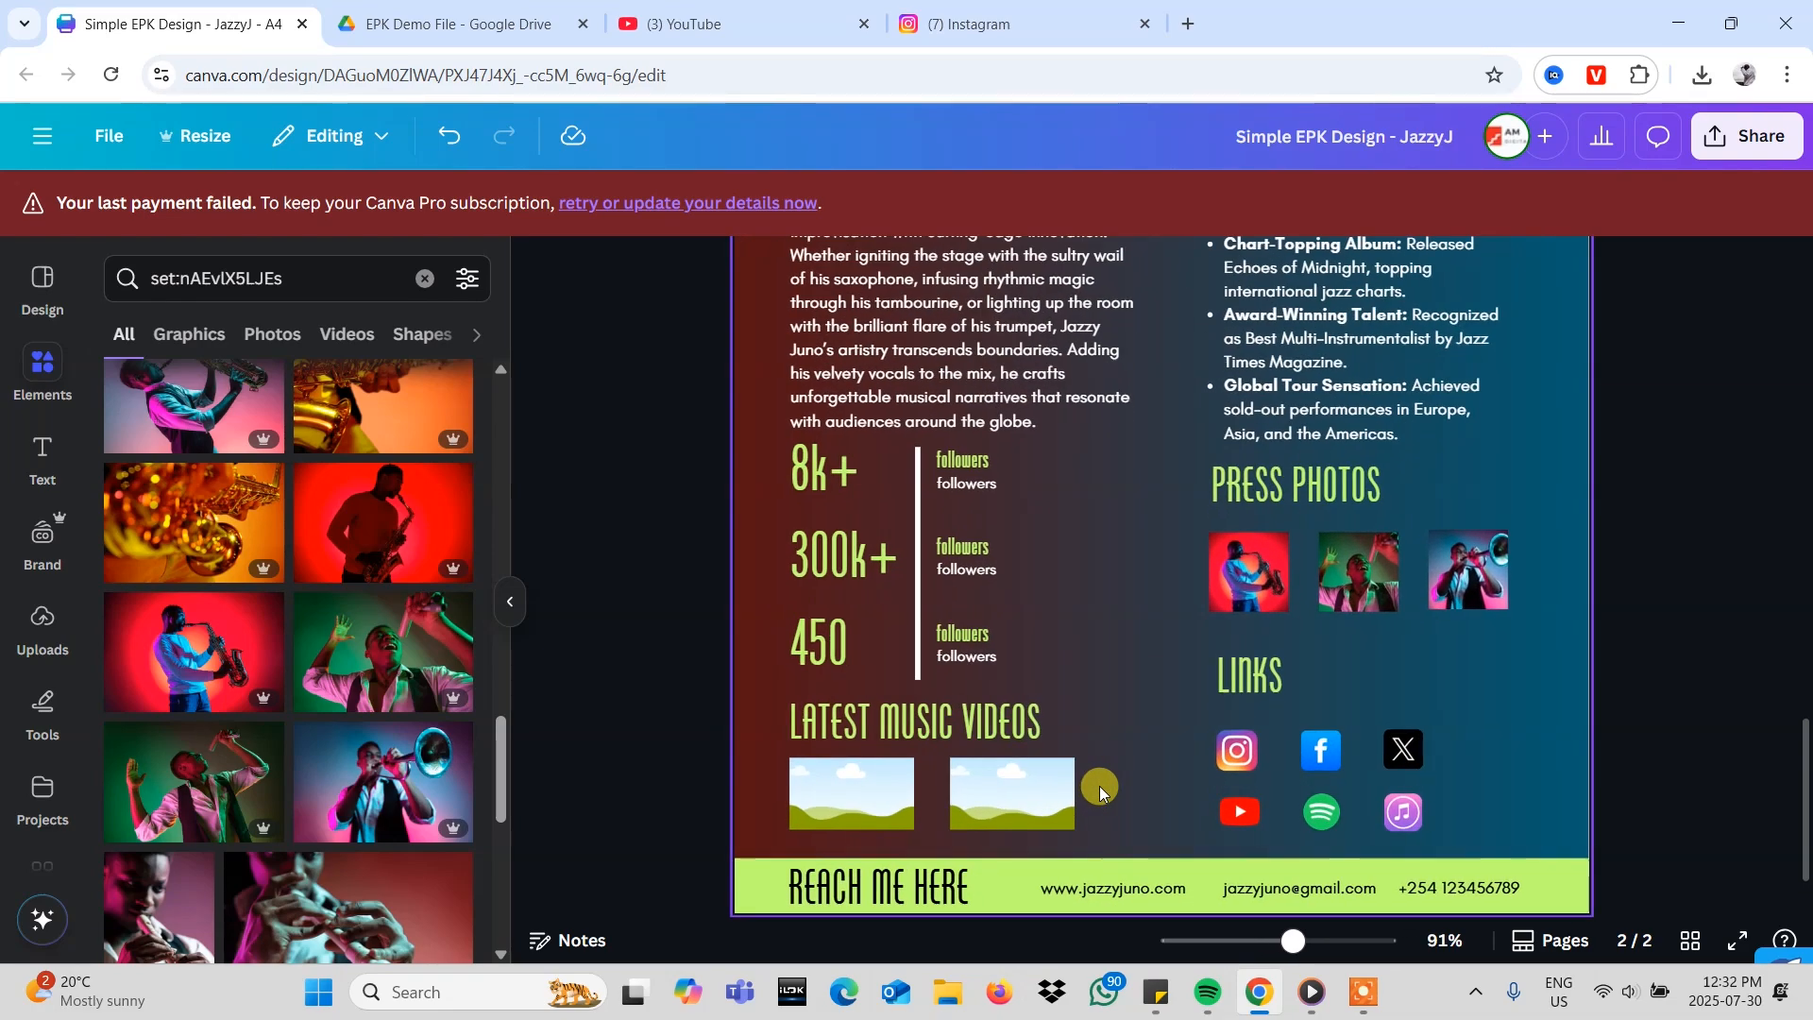
{"action": "scroll", "coordinate": [1099, 786], "scroll_direction": "down", "scroll_amount": 2}
{"action": "scroll", "coordinate": [1100, 786], "scroll_direction": "up", "scroll_amount": 3}
{"action": "scroll", "coordinate": [1022, 742], "scroll_direction": "down", "scroll_amount": 2}
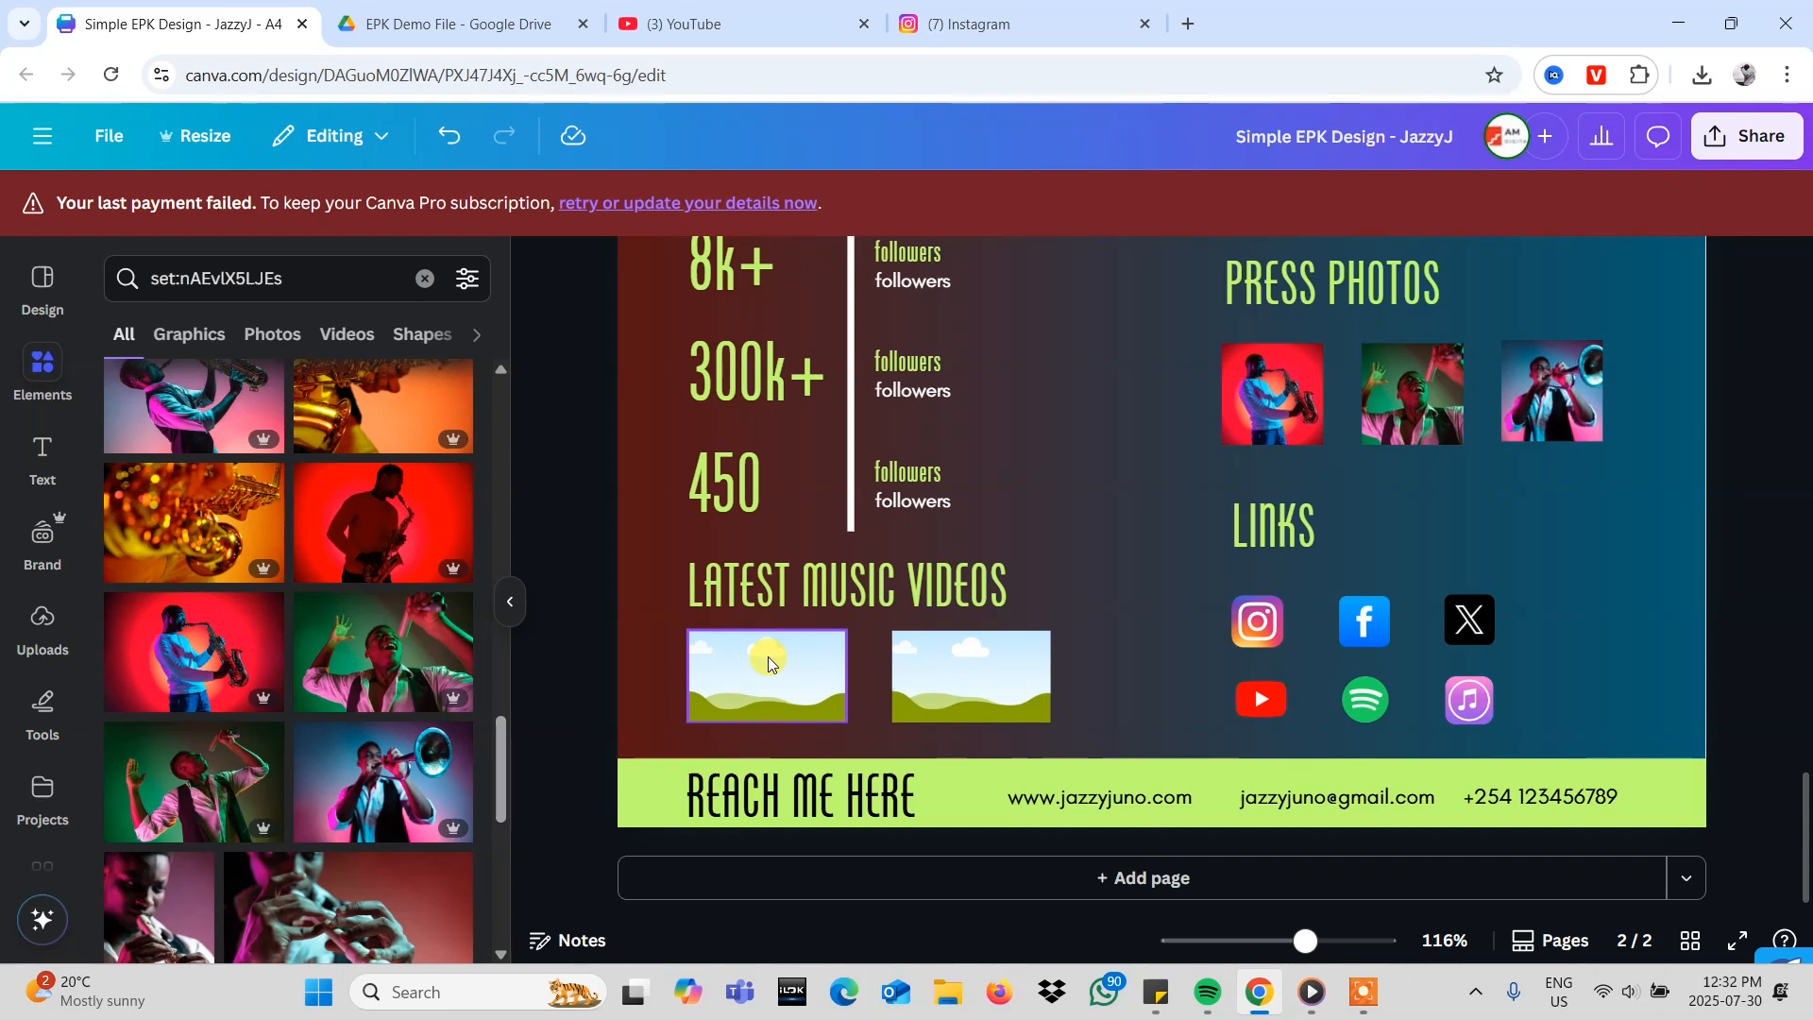
- Switch to YouTube, search for mistrfromuganda, open that channel and browse its Videos section for thumbnails
{"action": "left_click", "coordinate": [716, 33]}
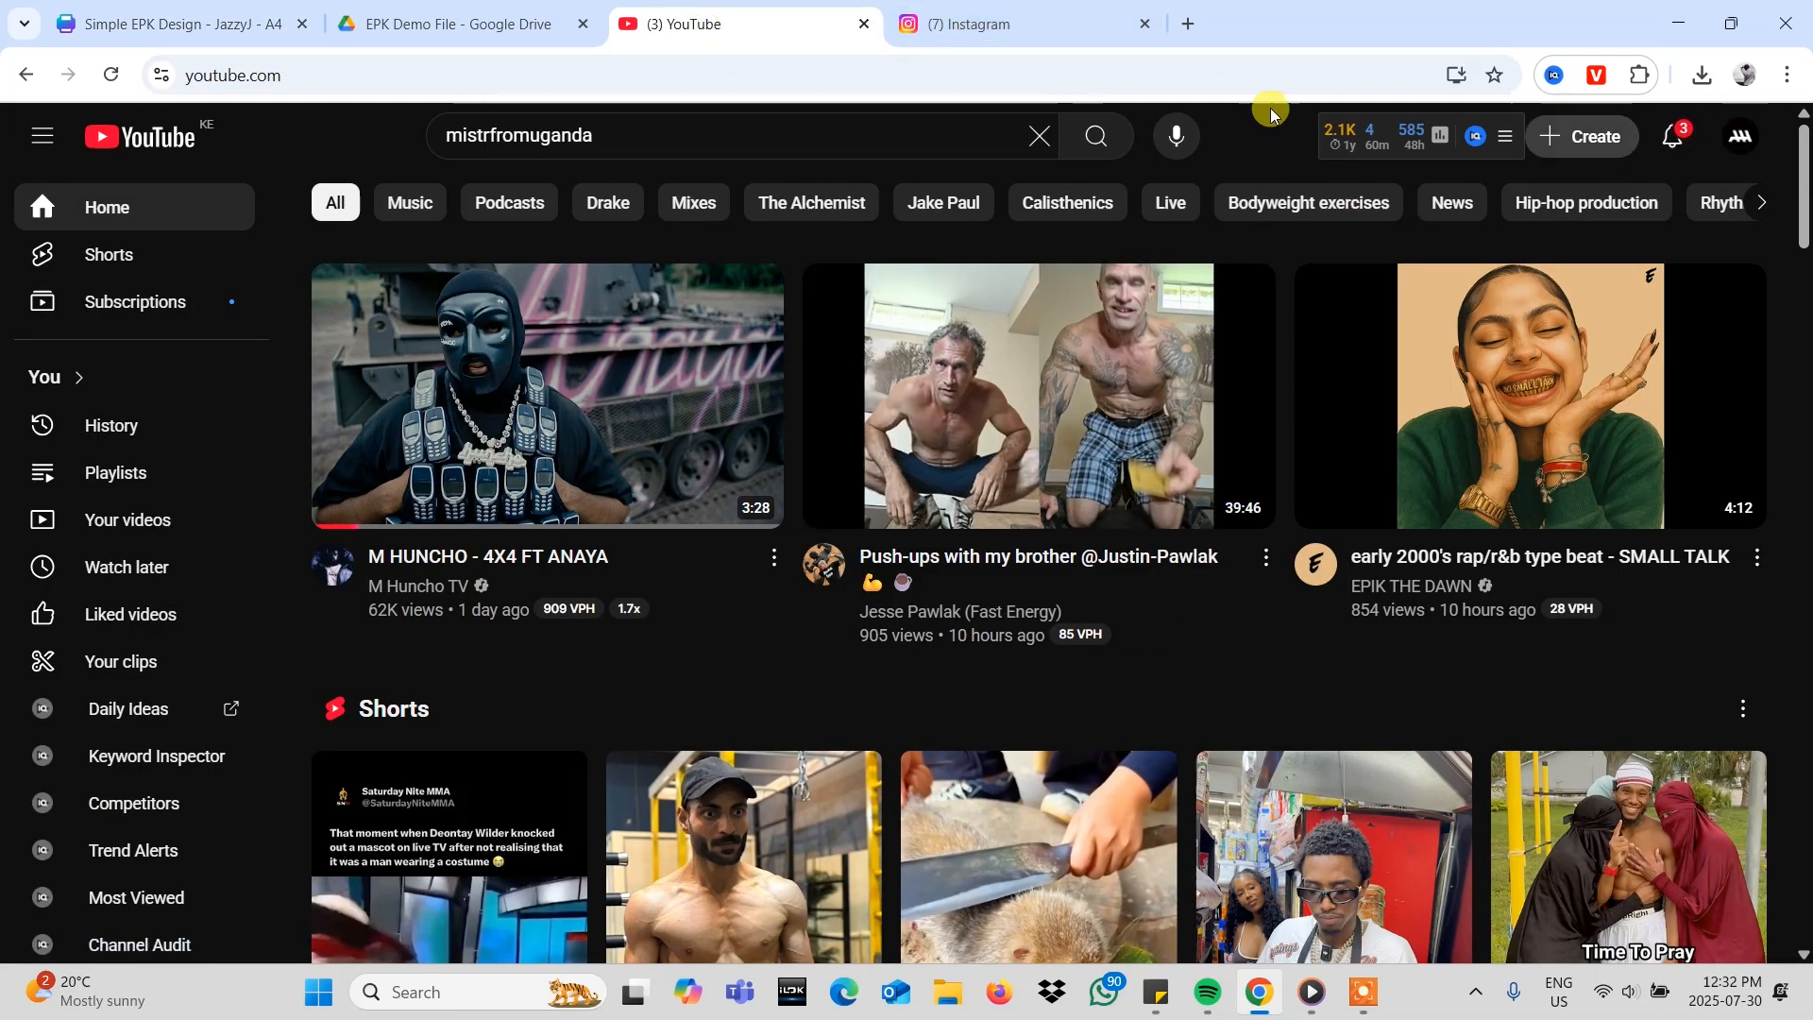
{"action": "left_click", "coordinate": [757, 133]}
{"action": "key", "text": "Return"}
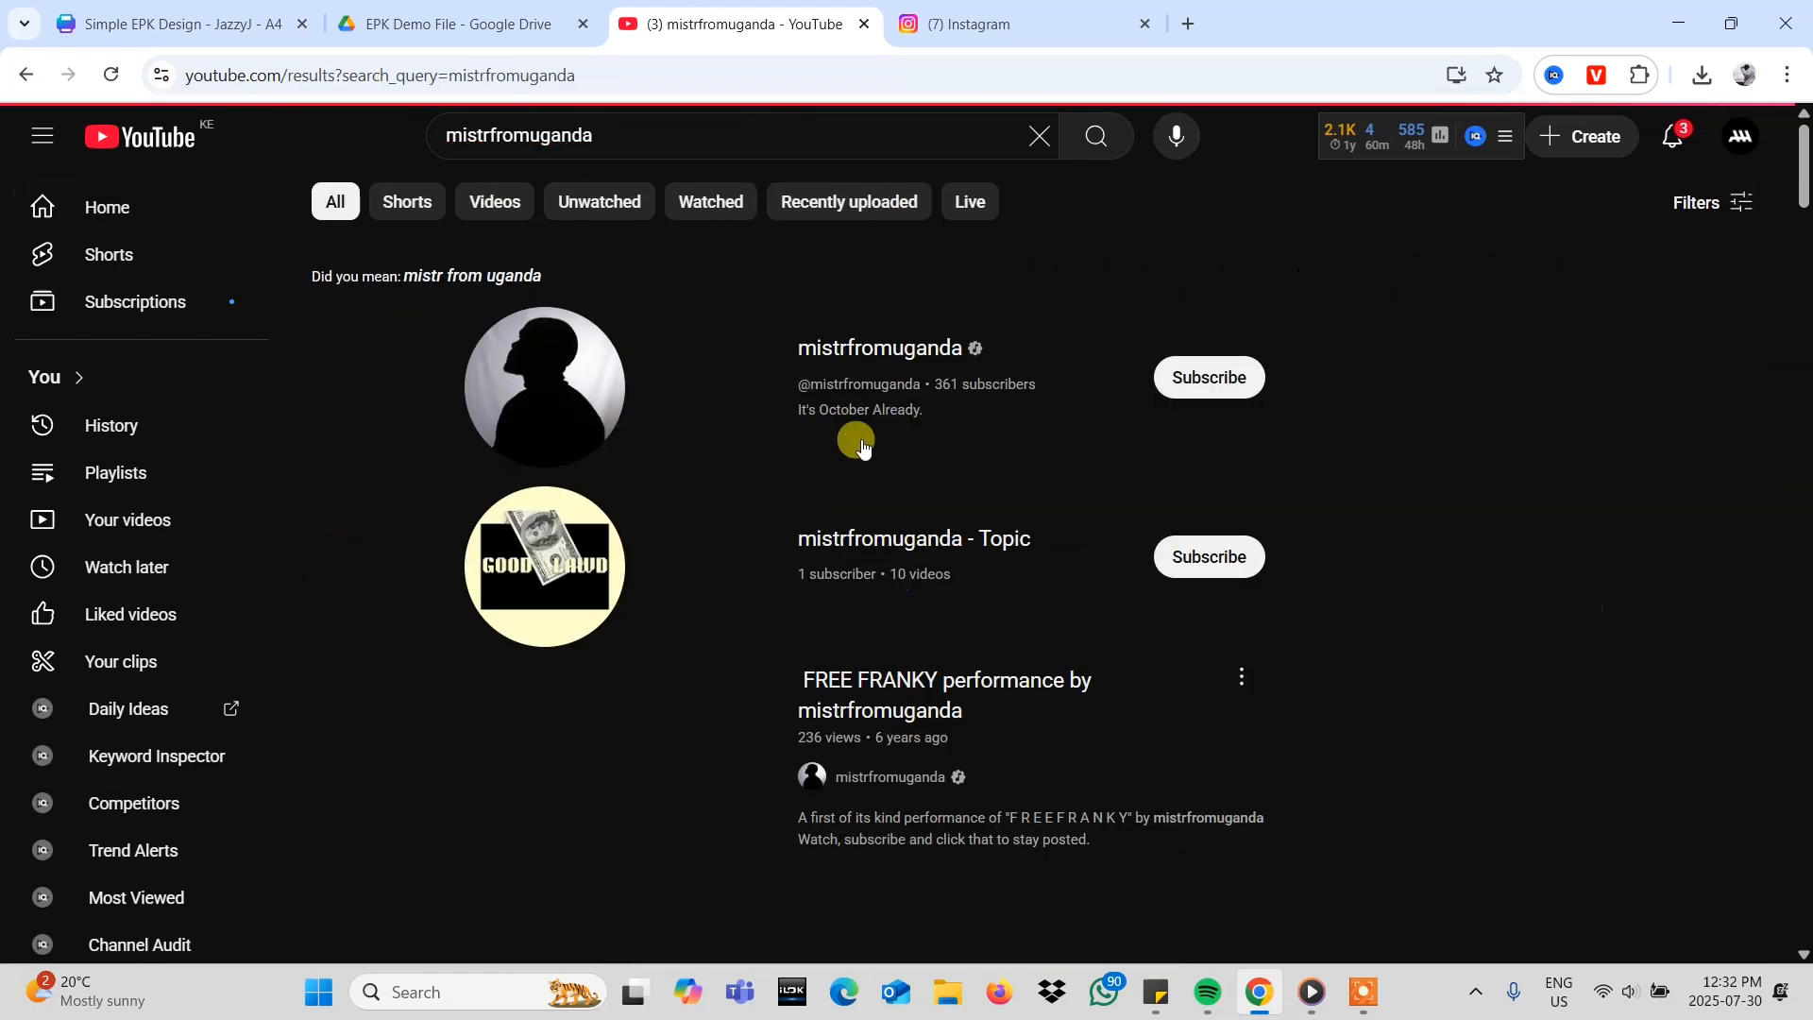
{"action": "left_click", "coordinate": [854, 356]}
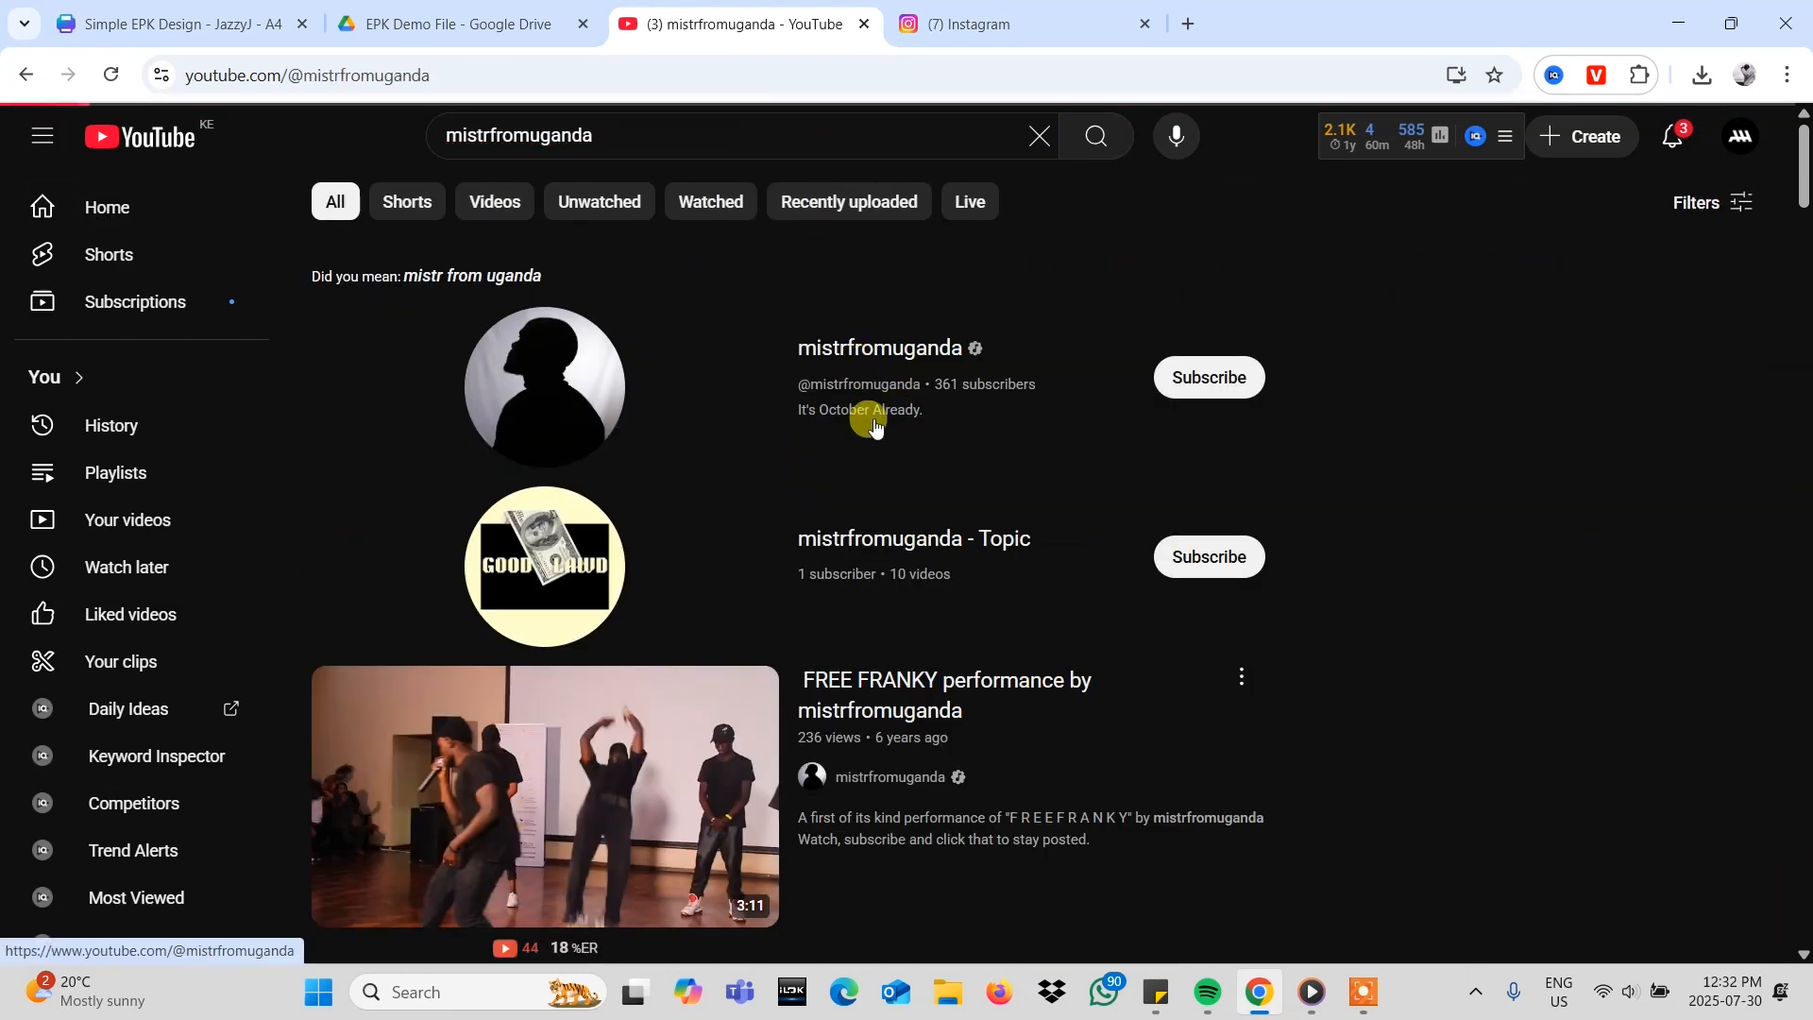
{"action": "scroll", "coordinate": [980, 608], "scroll_direction": "down", "scroll_amount": 5}
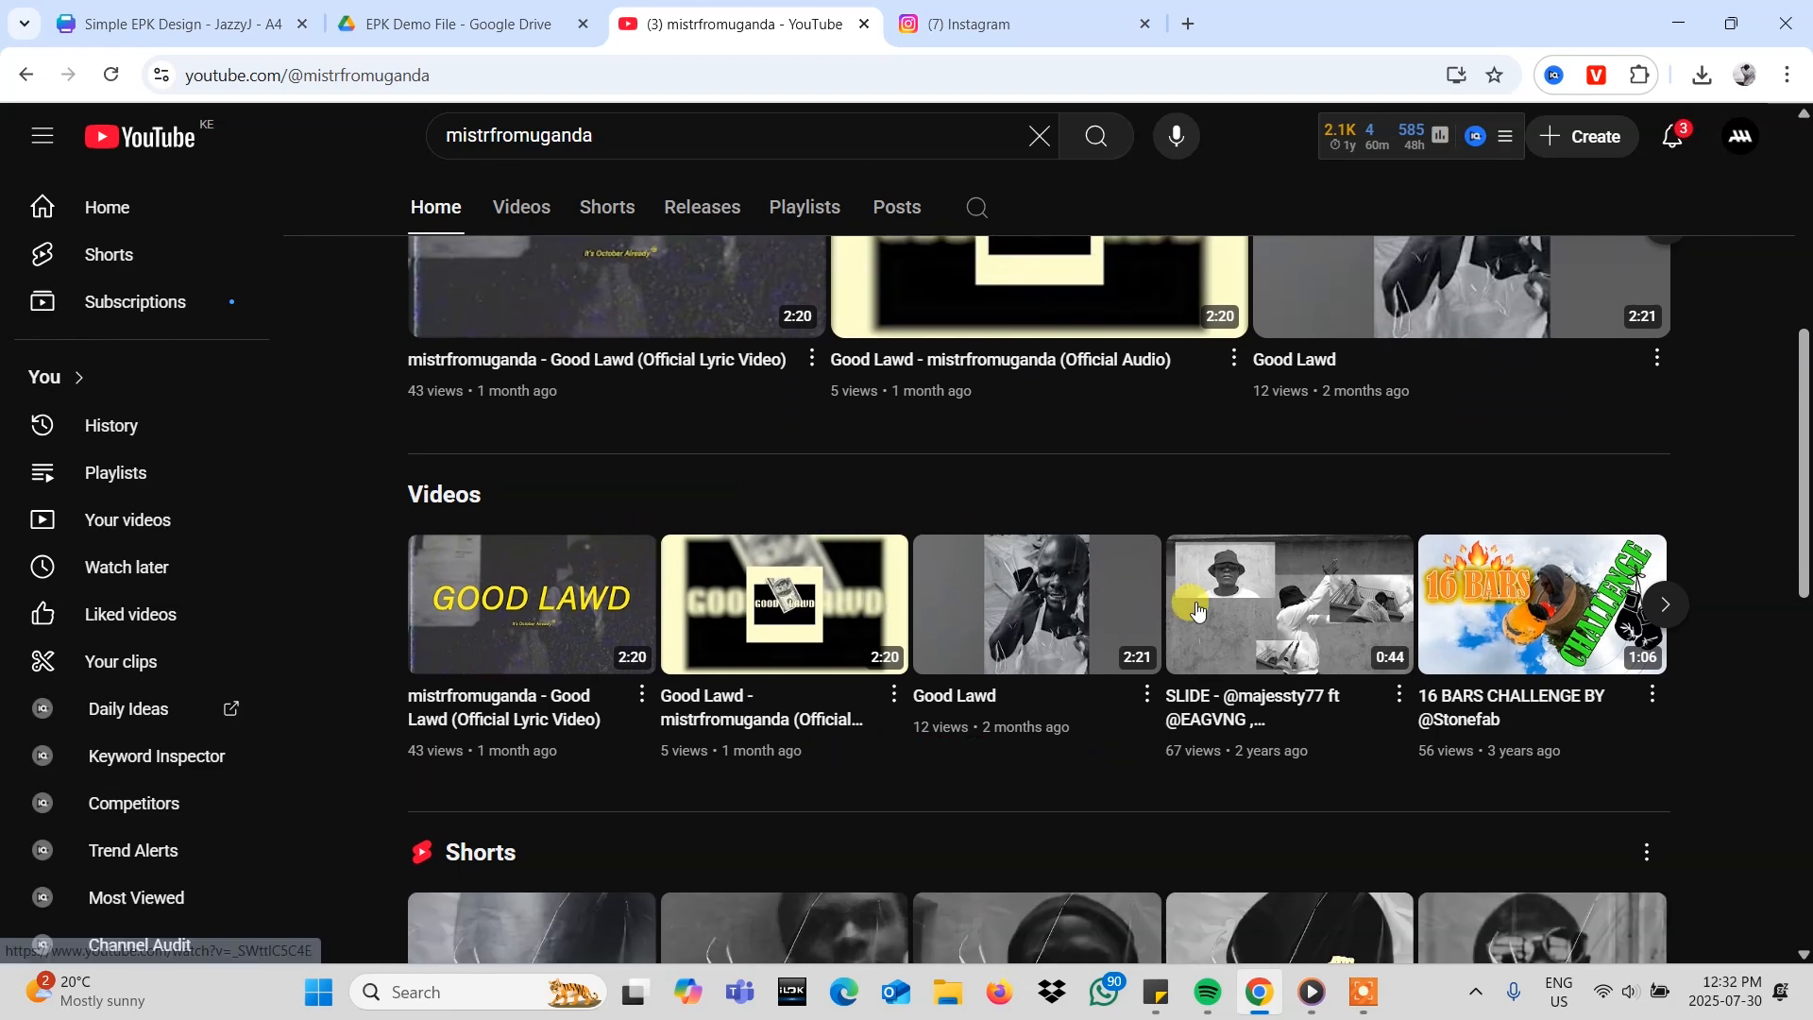
- Compare the empty Latest Music Videos frames on page 2 in Canva with the video thumbnails on the mistrfromuganda YouTube channel
{"action": "left_click", "coordinate": [213, 25]}
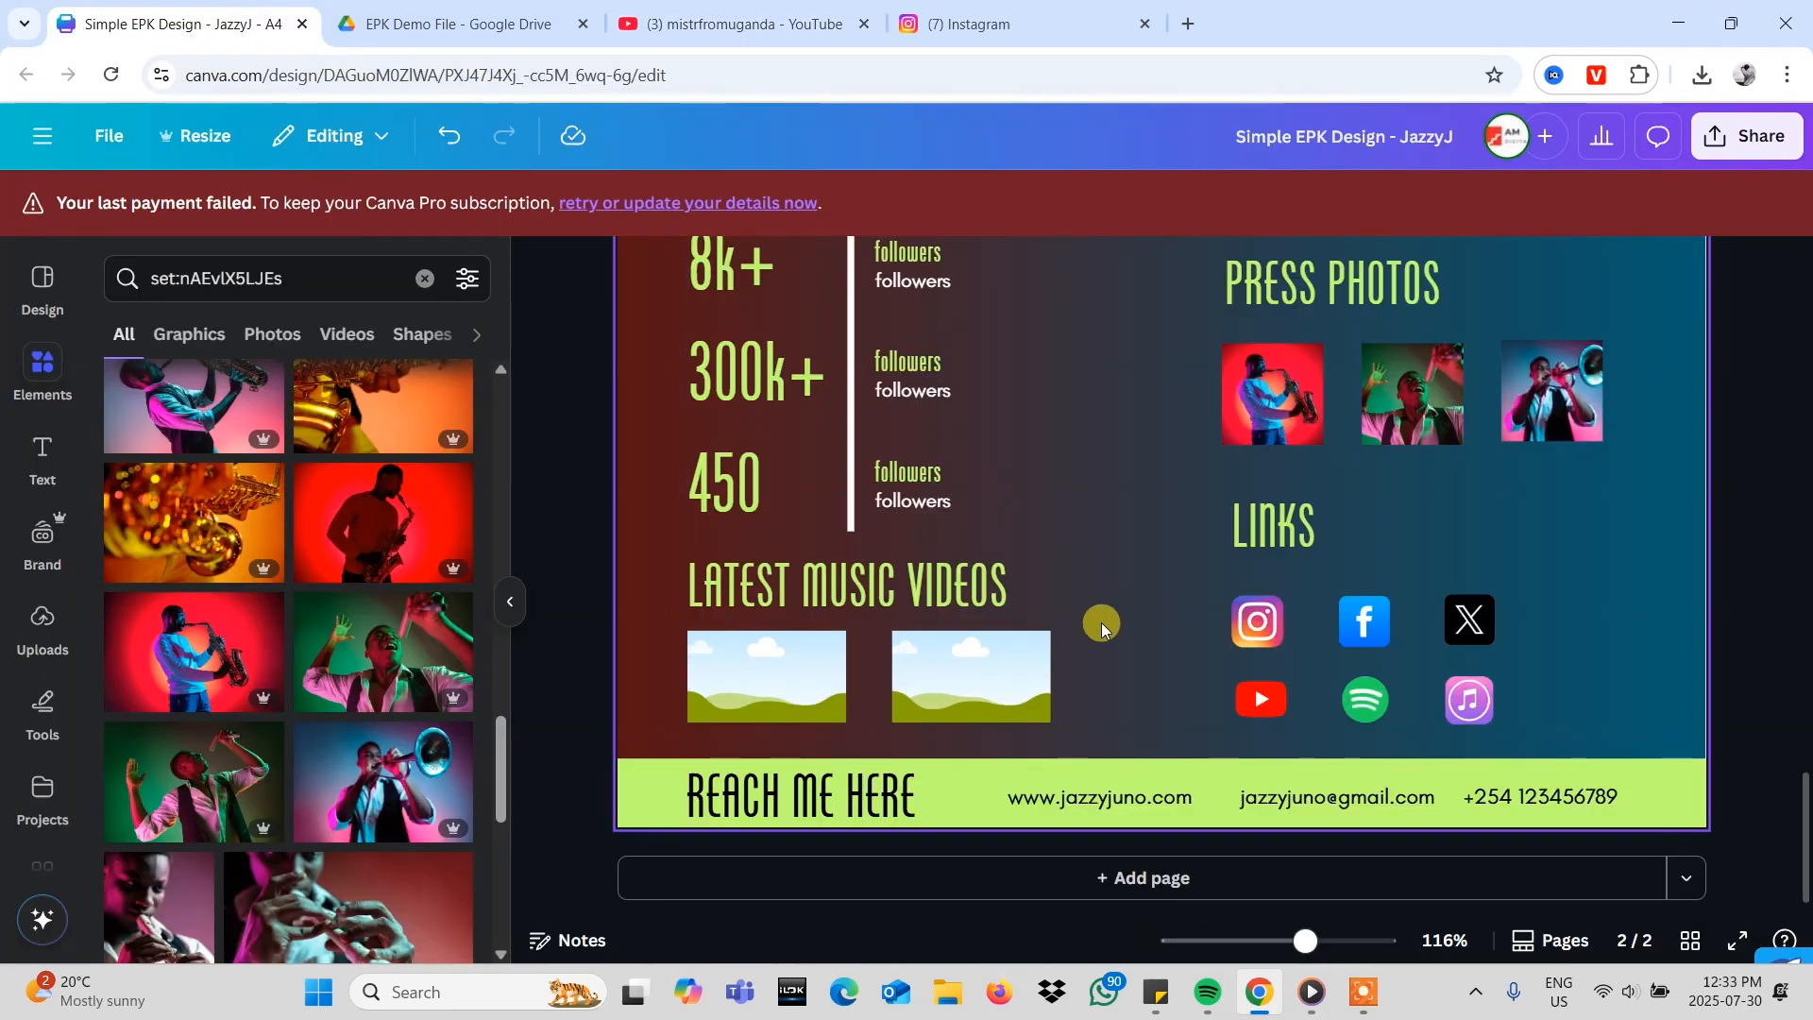
{"action": "left_click", "coordinate": [708, 21]}
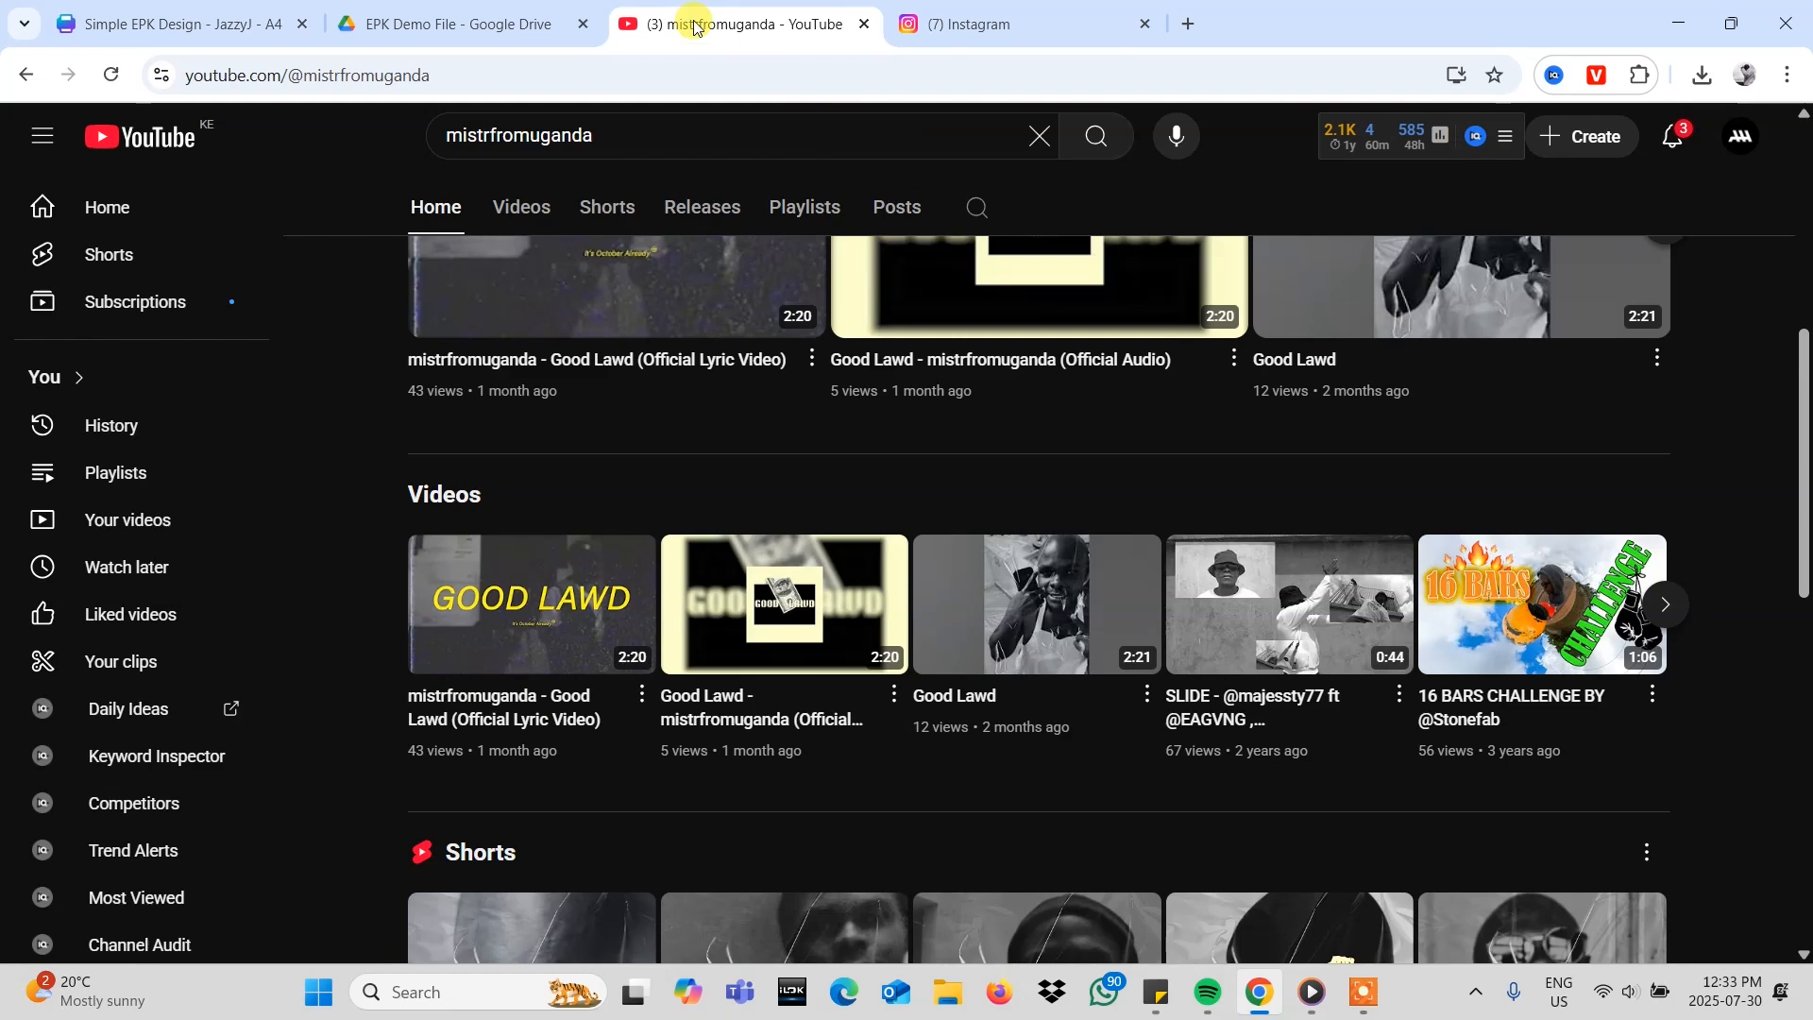
{"action": "left_click", "coordinate": [212, 13]}
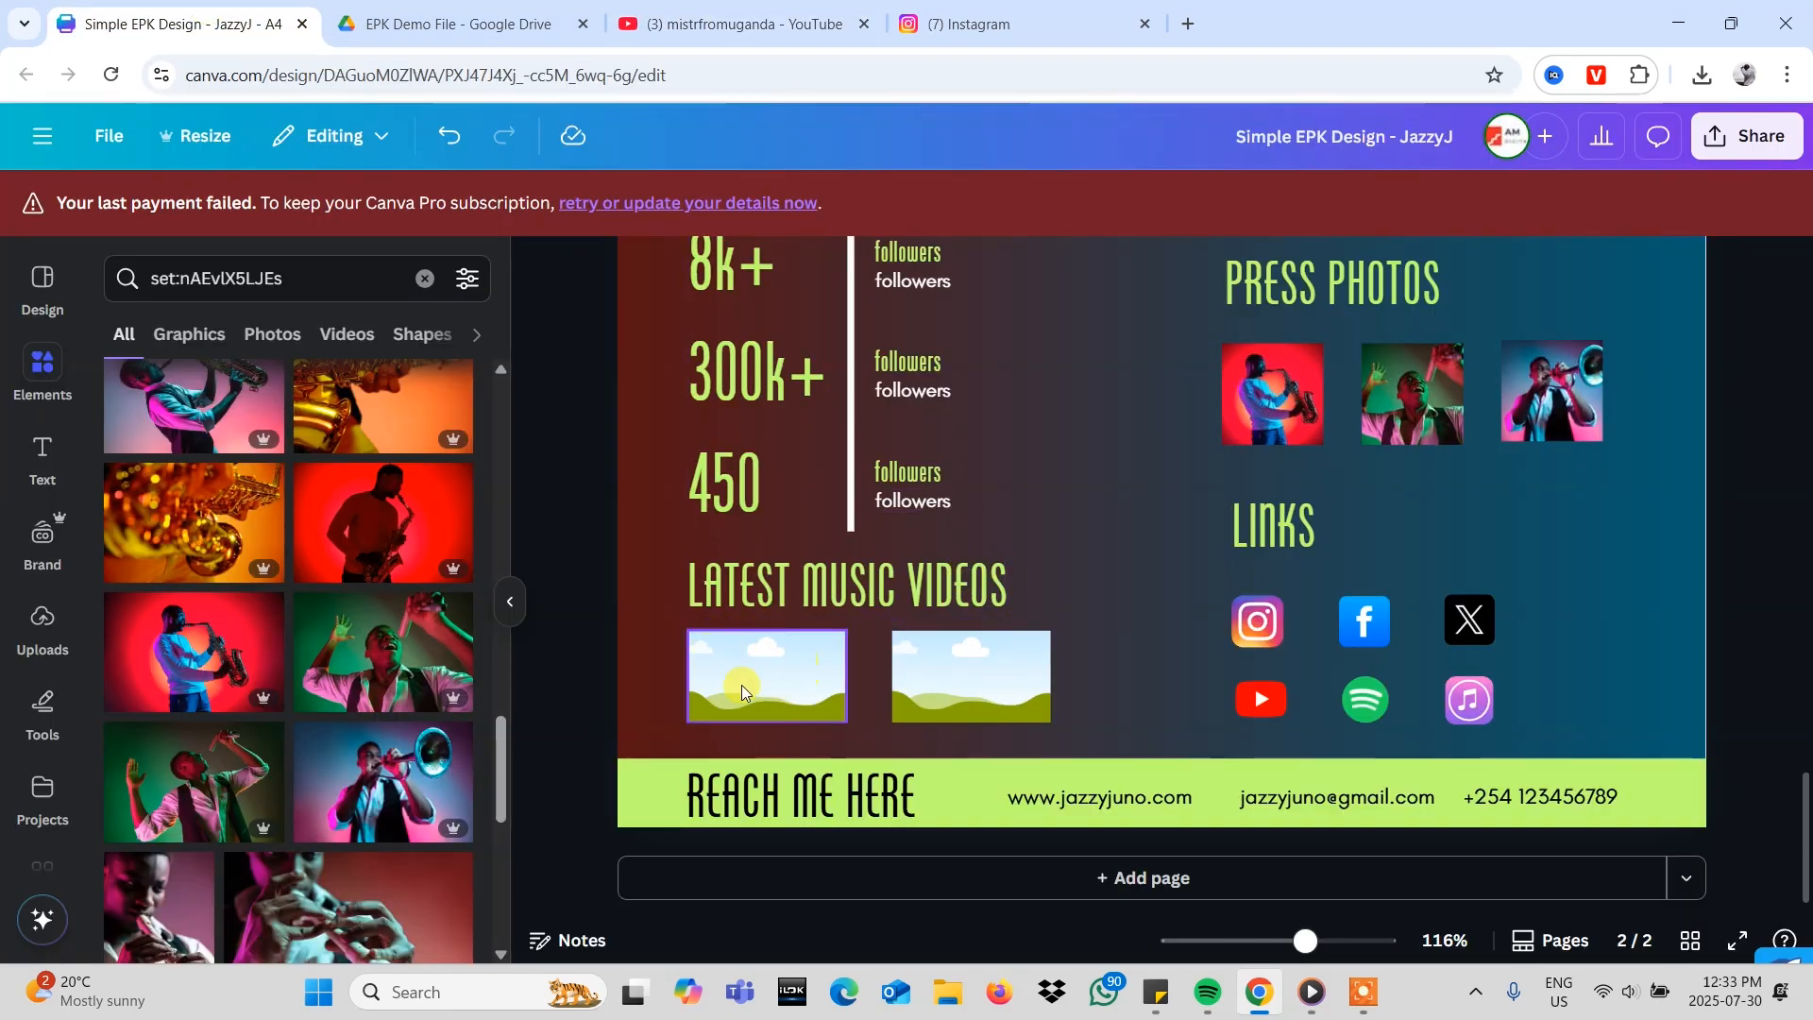
{"action": "left_click", "coordinate": [799, 677]}
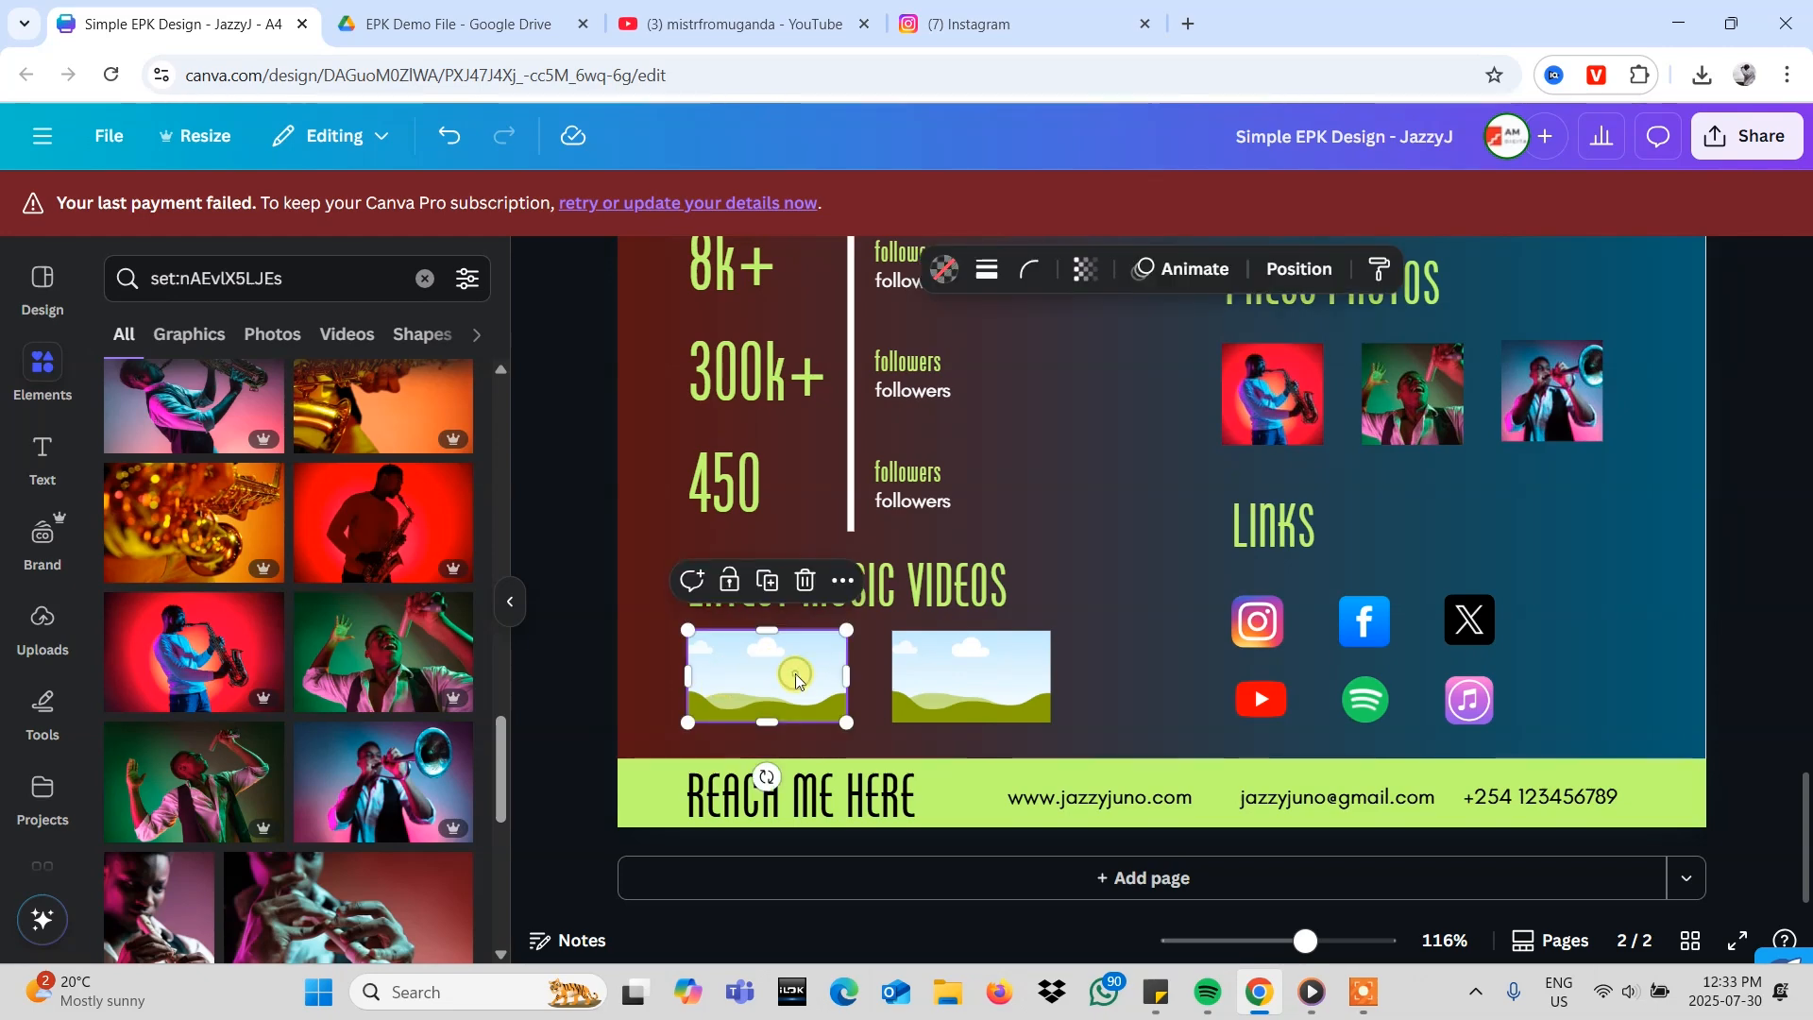
{"action": "left_click", "coordinate": [706, 23]}
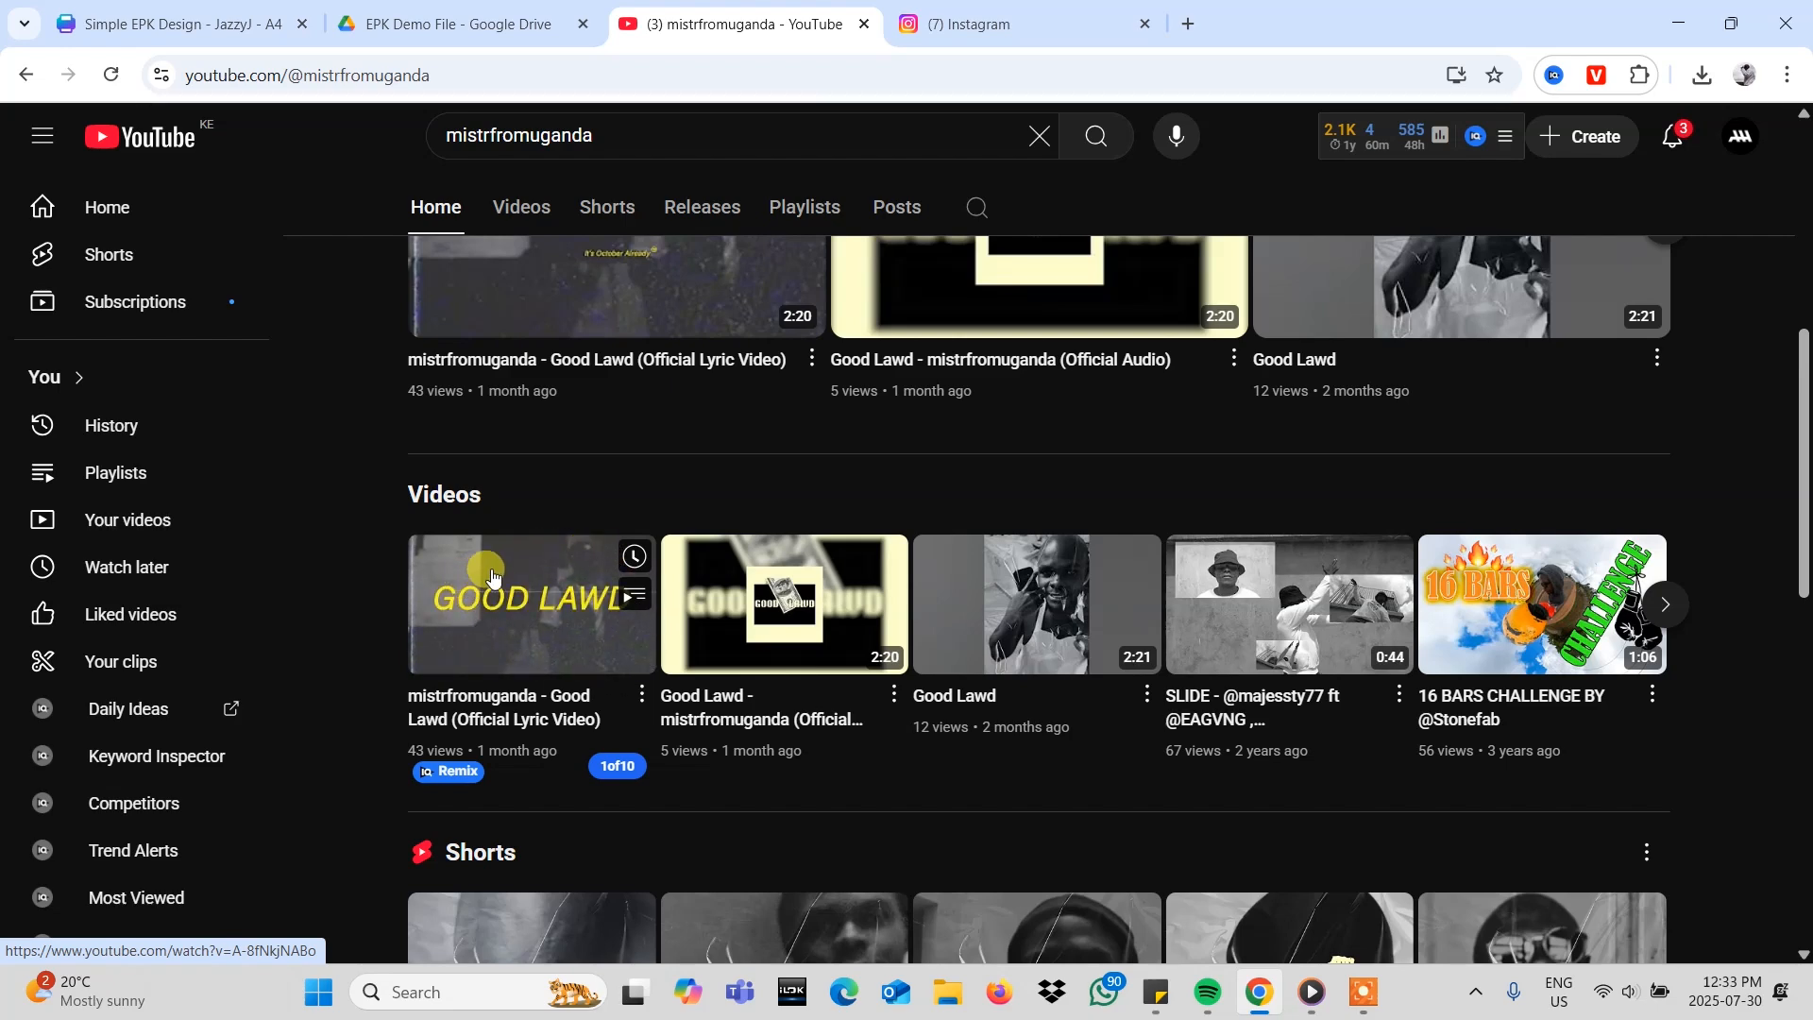
- Switch back to Canva and fill page 2's first Latest Music Videos frame with the photo of the saxophonist on a purple-pink background
{"action": "left_click", "coordinate": [217, 21]}
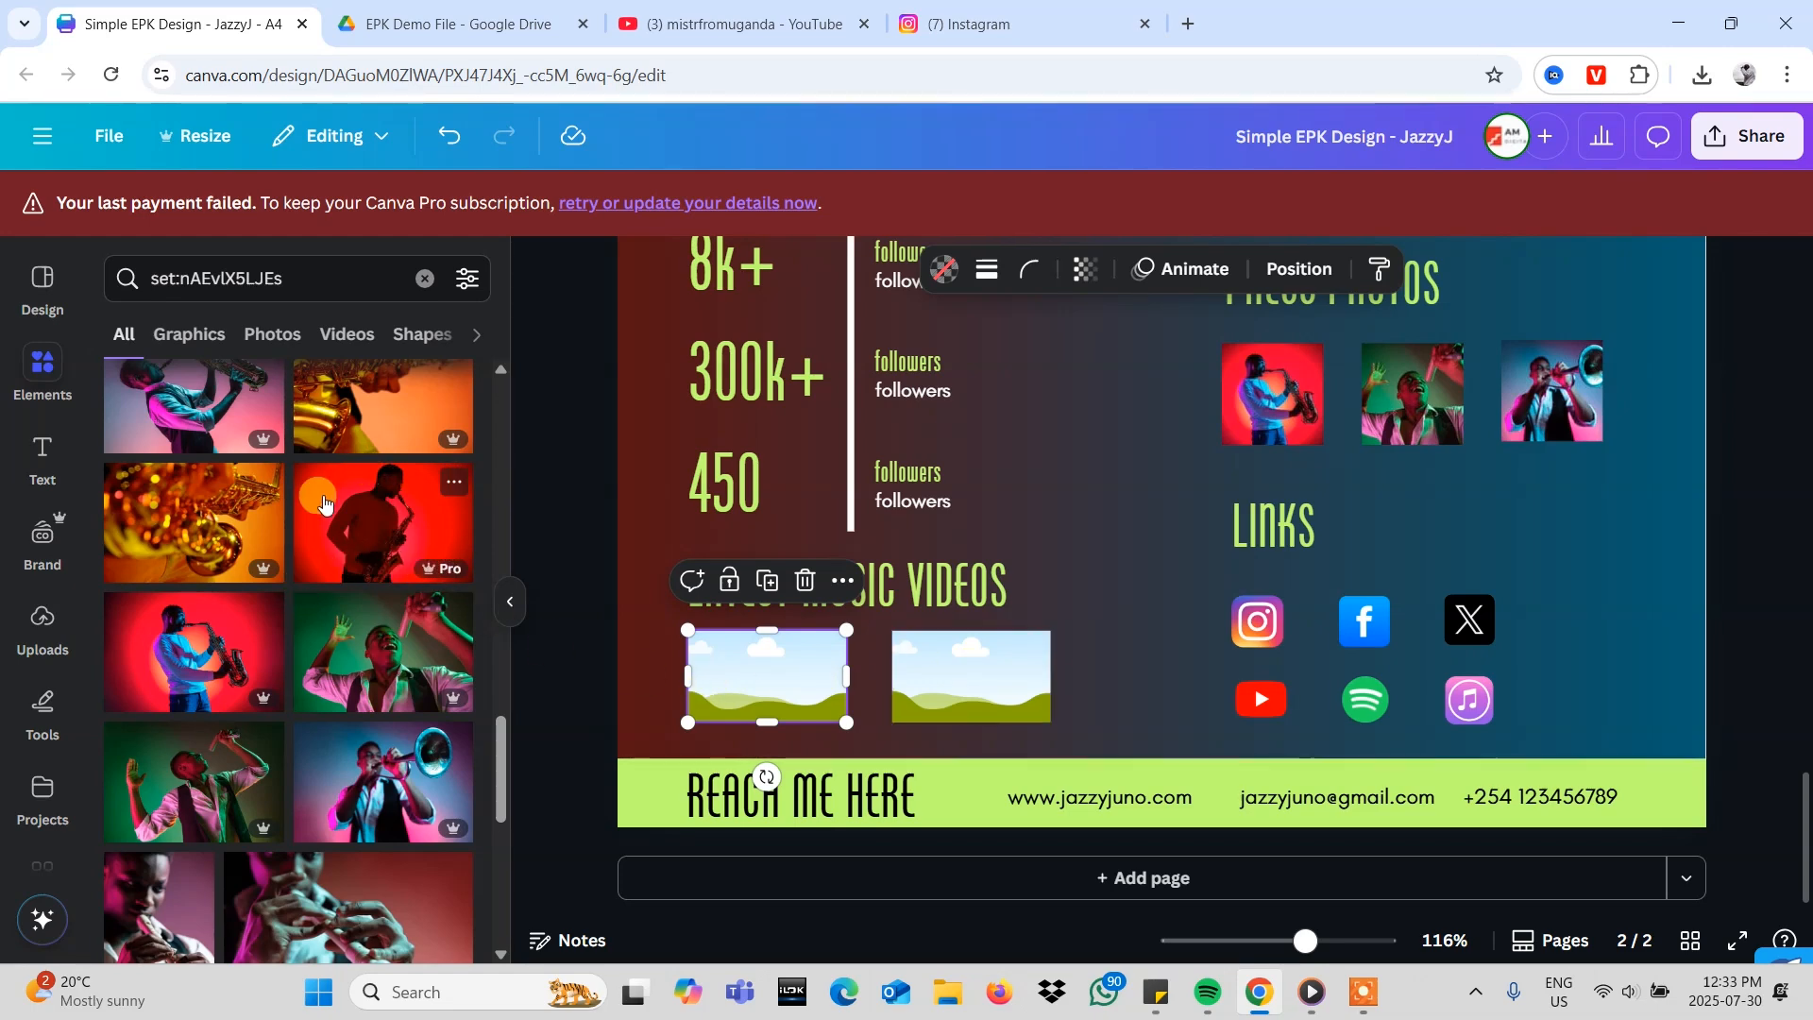
{"action": "scroll", "coordinate": [324, 500], "scroll_direction": "up", "scroll_amount": 2}
{"action": "left_click", "coordinate": [160, 579]}
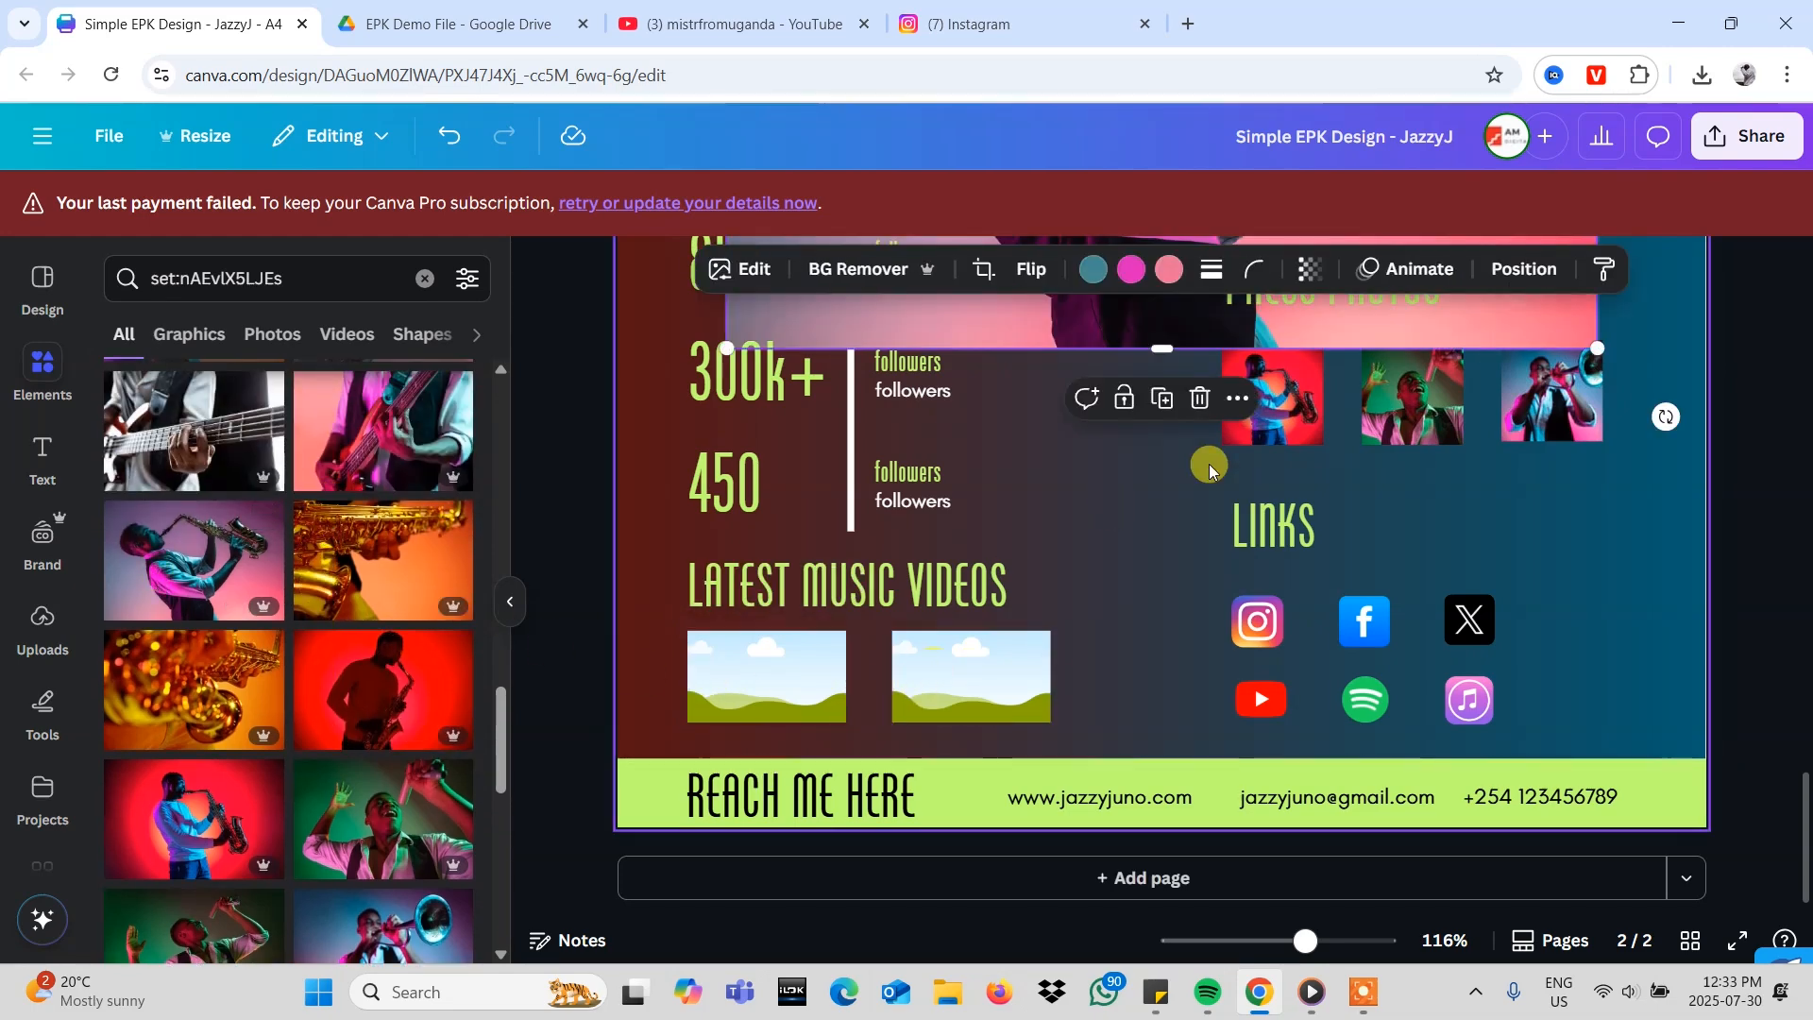
{"action": "left_click_drag", "start_coordinate": [1082, 331], "coordinate": [766, 676]}
- Fill page 2's second Latest Music Videos frame with the photo of the singer raising one hand against a blue-to-pink background
{"action": "scroll", "coordinate": [387, 605], "scroll_direction": "down", "scroll_amount": 5}
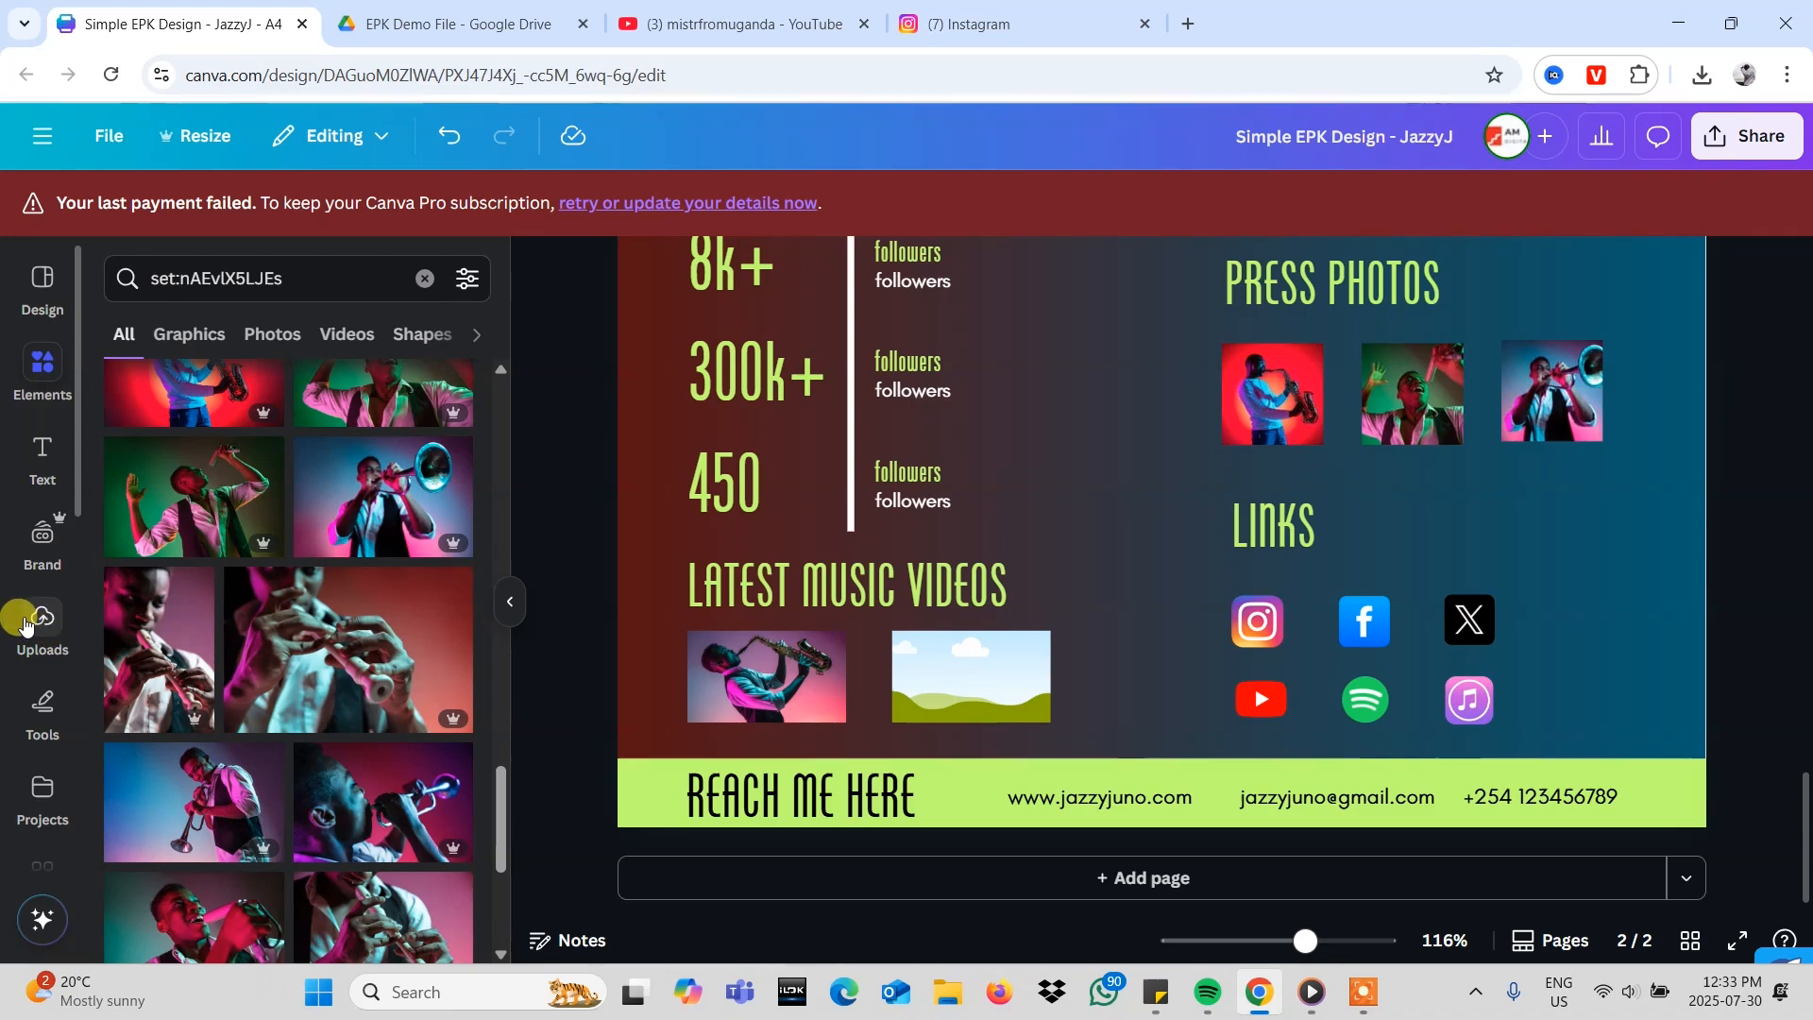
{"action": "scroll", "coordinate": [356, 668], "scroll_direction": "down", "scroll_amount": 2}
{"action": "key", "text": "super+Tab"}
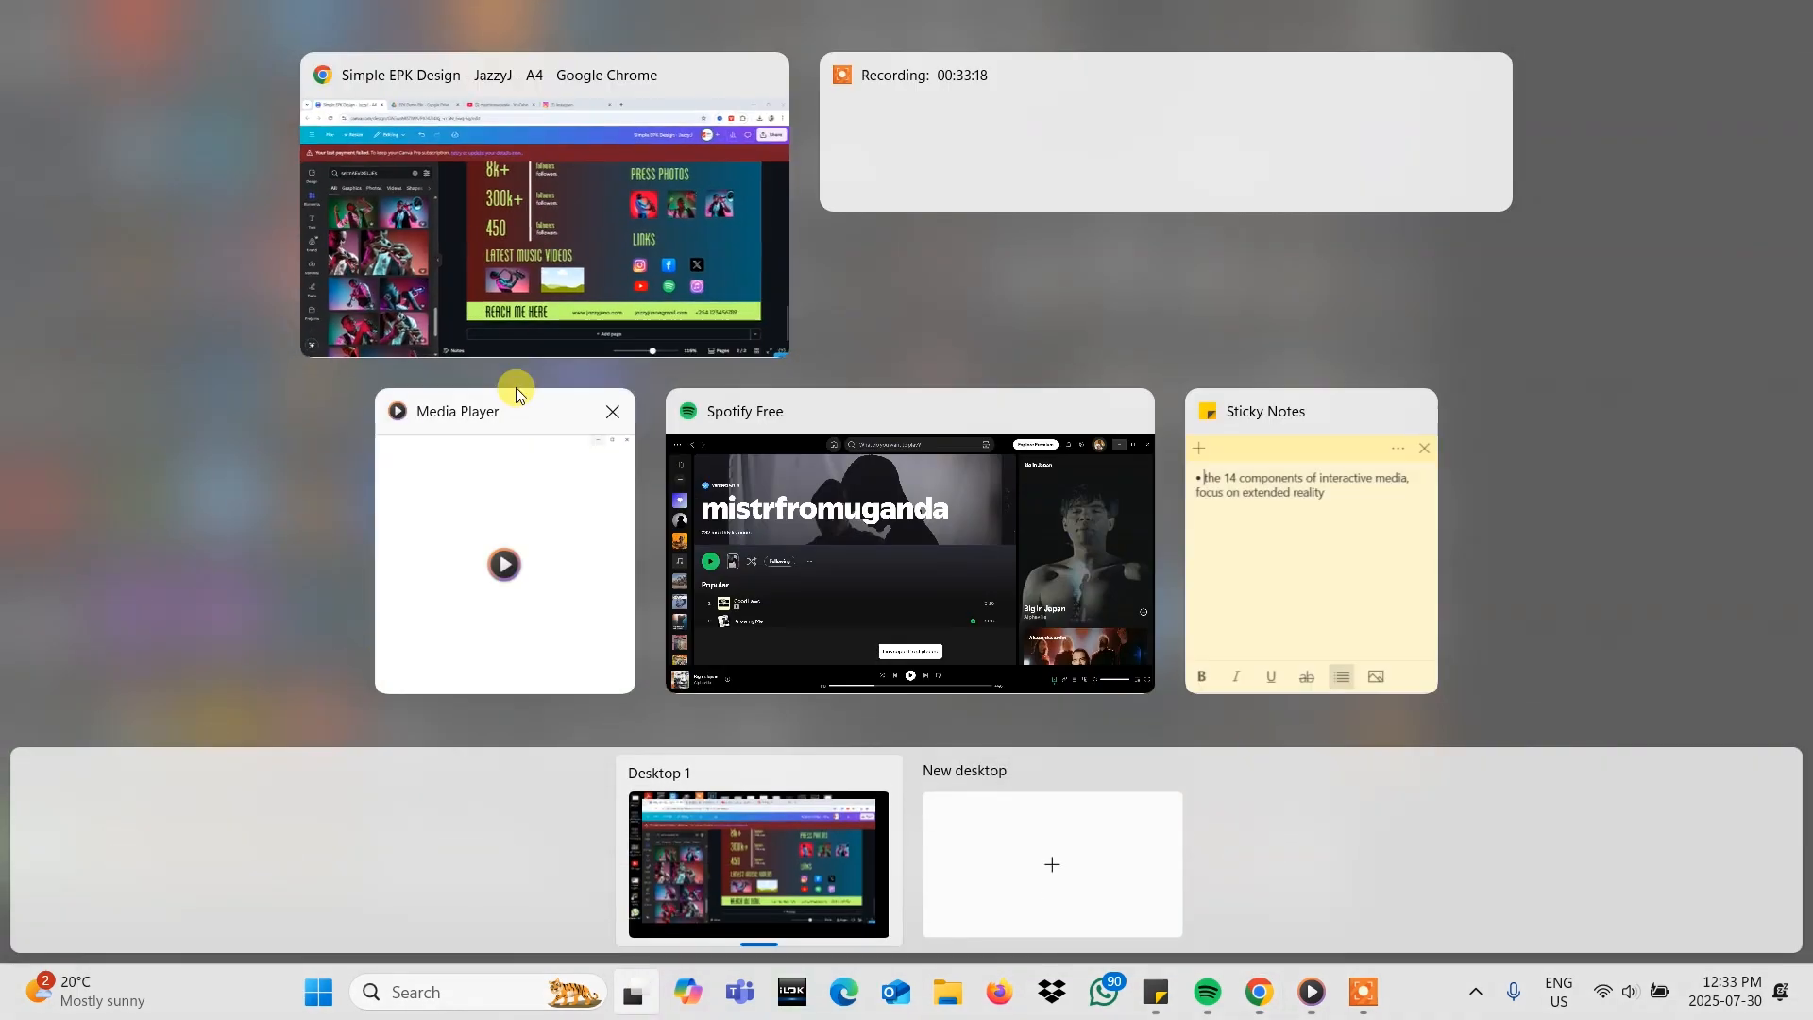
{"action": "left_click", "coordinate": [571, 217]}
{"action": "scroll", "coordinate": [369, 689], "scroll_direction": "down", "scroll_amount": 2}
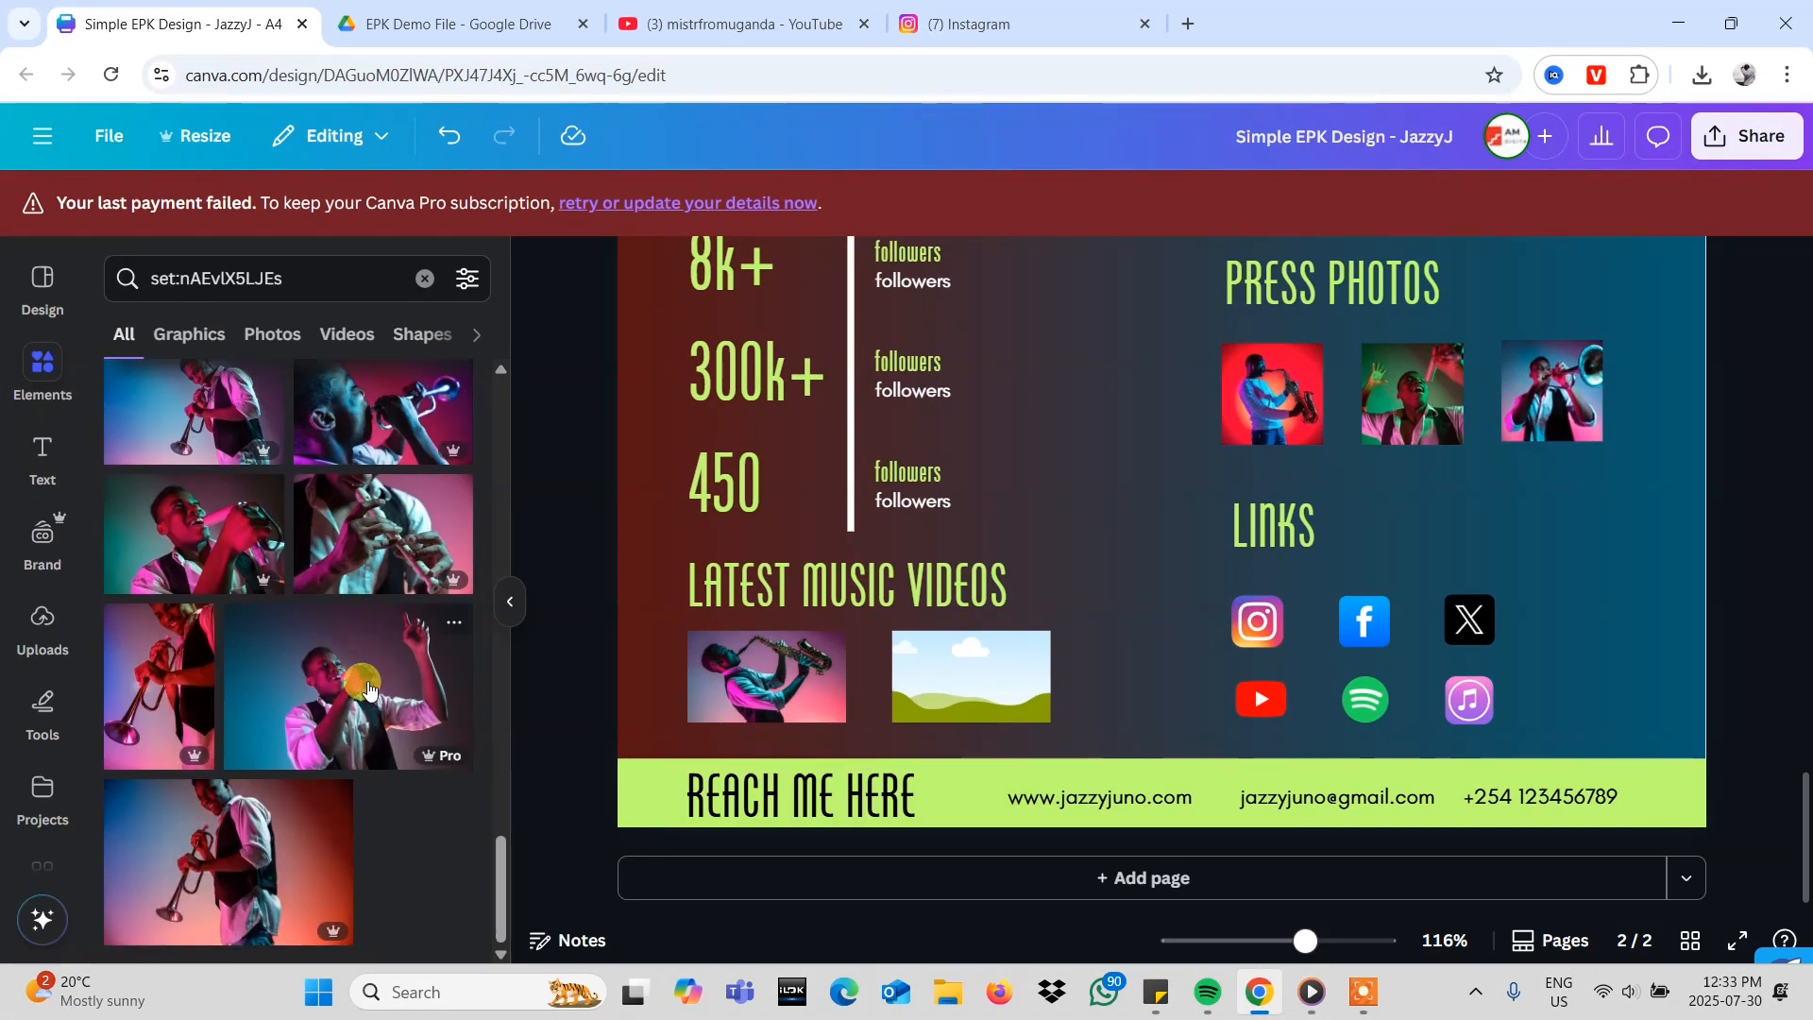
{"action": "scroll", "coordinate": [326, 644], "scroll_direction": "up", "scroll_amount": 1}
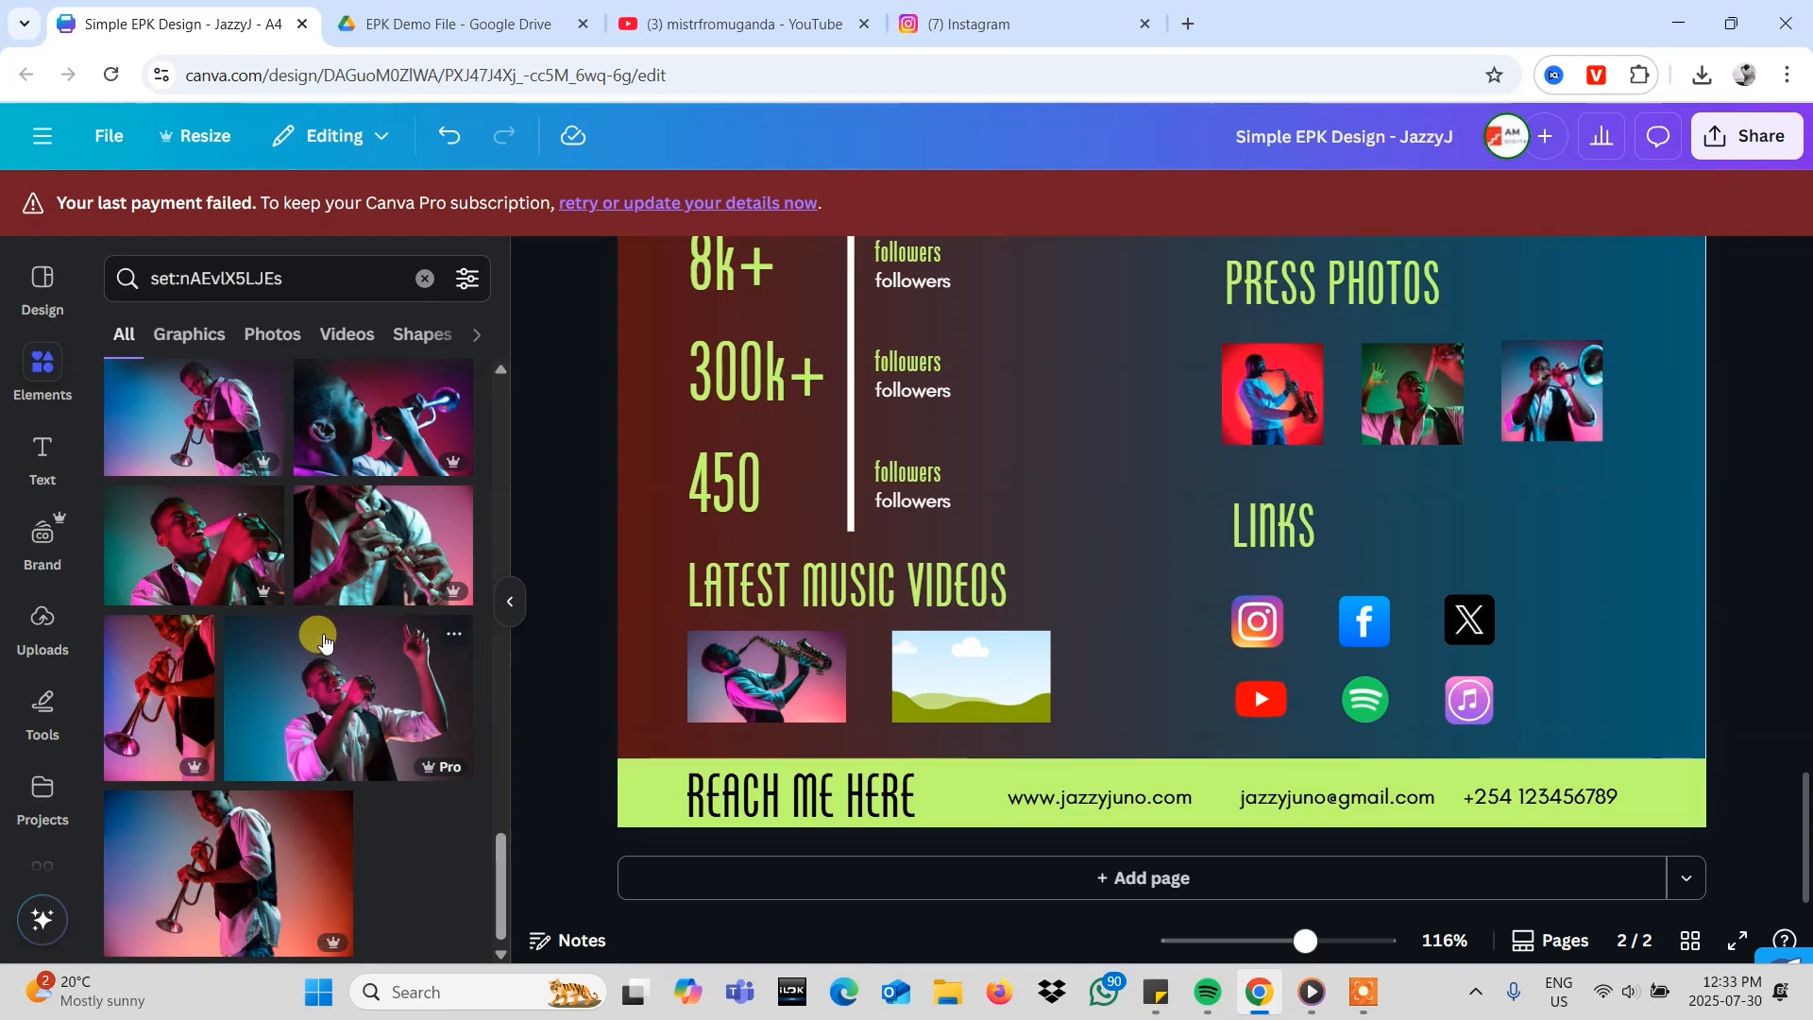
{"action": "left_click", "coordinate": [339, 690]}
{"action": "left_click_drag", "start_coordinate": [1030, 312], "coordinate": [982, 658]}
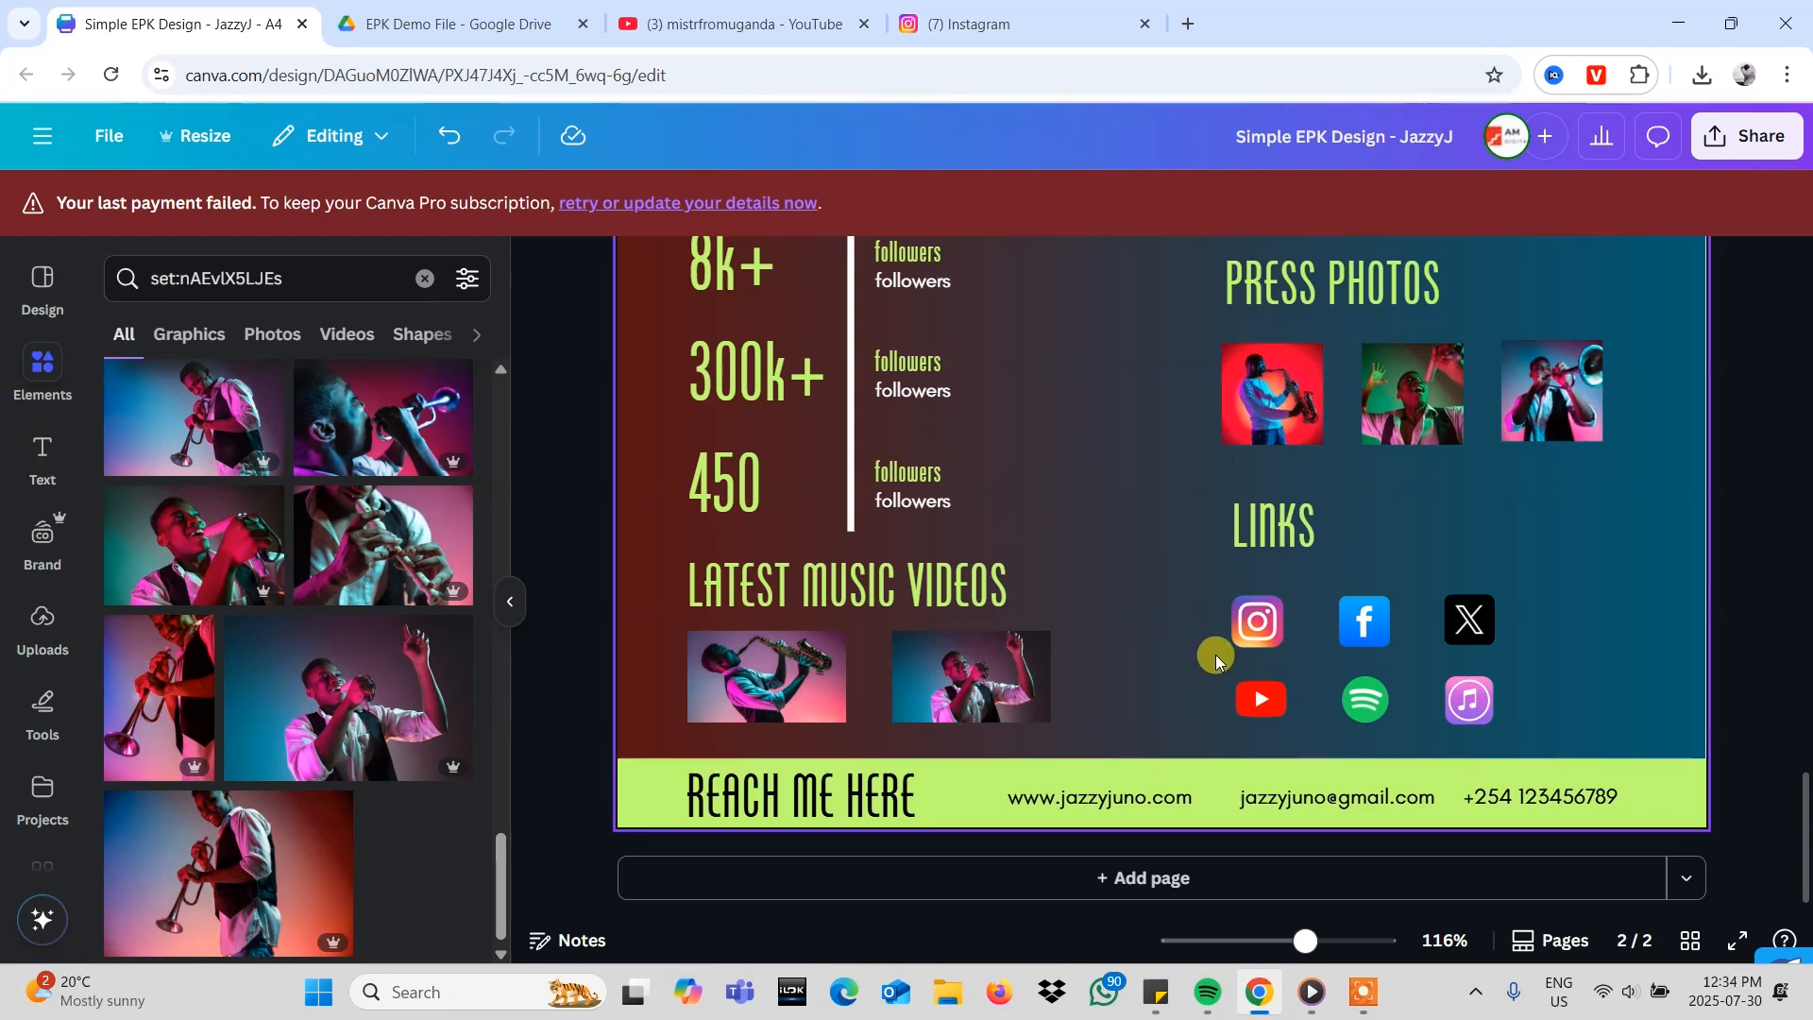
- Duplicate the YouTube icon from page 2's Links section and centre the copy on the second music video thumbnail
{"action": "left_click", "coordinate": [1271, 704]}
{"action": "left_click_drag", "start_coordinate": [1262, 711], "coordinate": [1140, 680]}
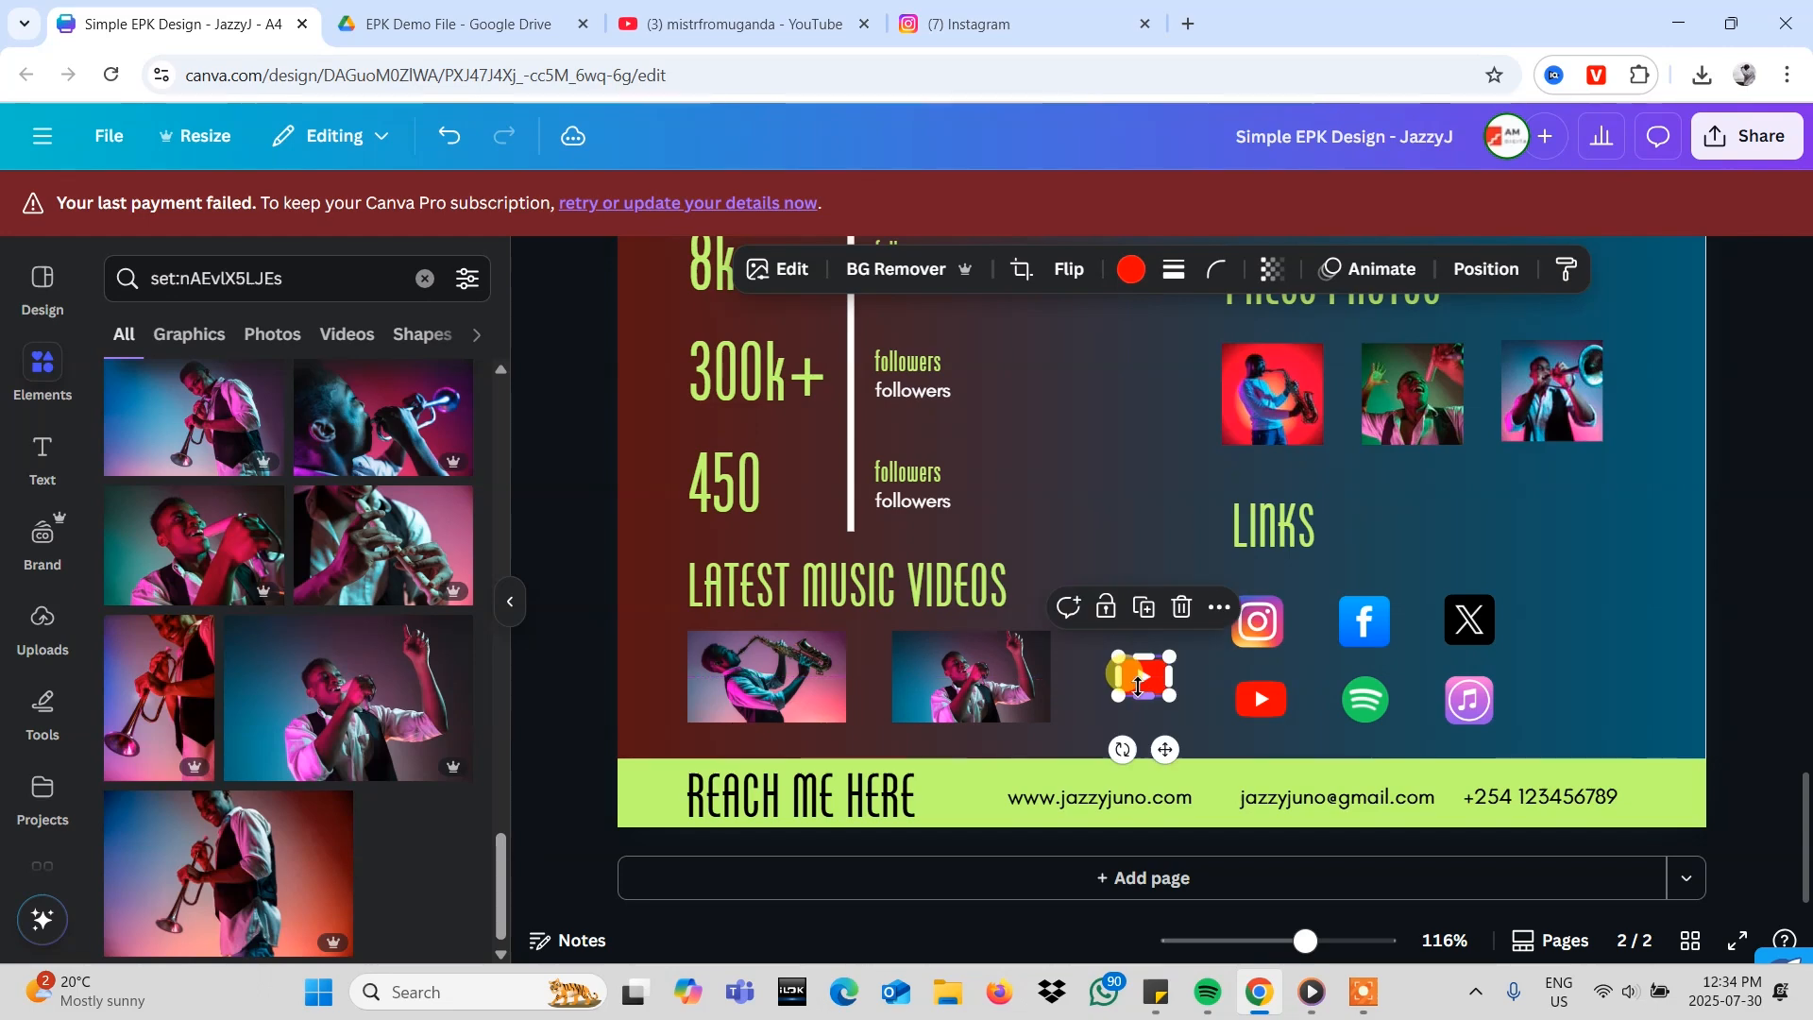
{"action": "left_click_drag", "start_coordinate": [1147, 688], "coordinate": [1085, 676]}
{"action": "key", "text": "shift+Left"}
{"action": "key", "text": "shift+Left"}
{"action": "key", "text": "shift+Left"}
{"action": "key", "text": "shift+Left"}
{"action": "key", "text": "shift+Left"}
{"action": "key", "text": "shift+Left"}
{"action": "key", "text": "shift+Left"}
{"action": "key", "text": "shift+Left"}
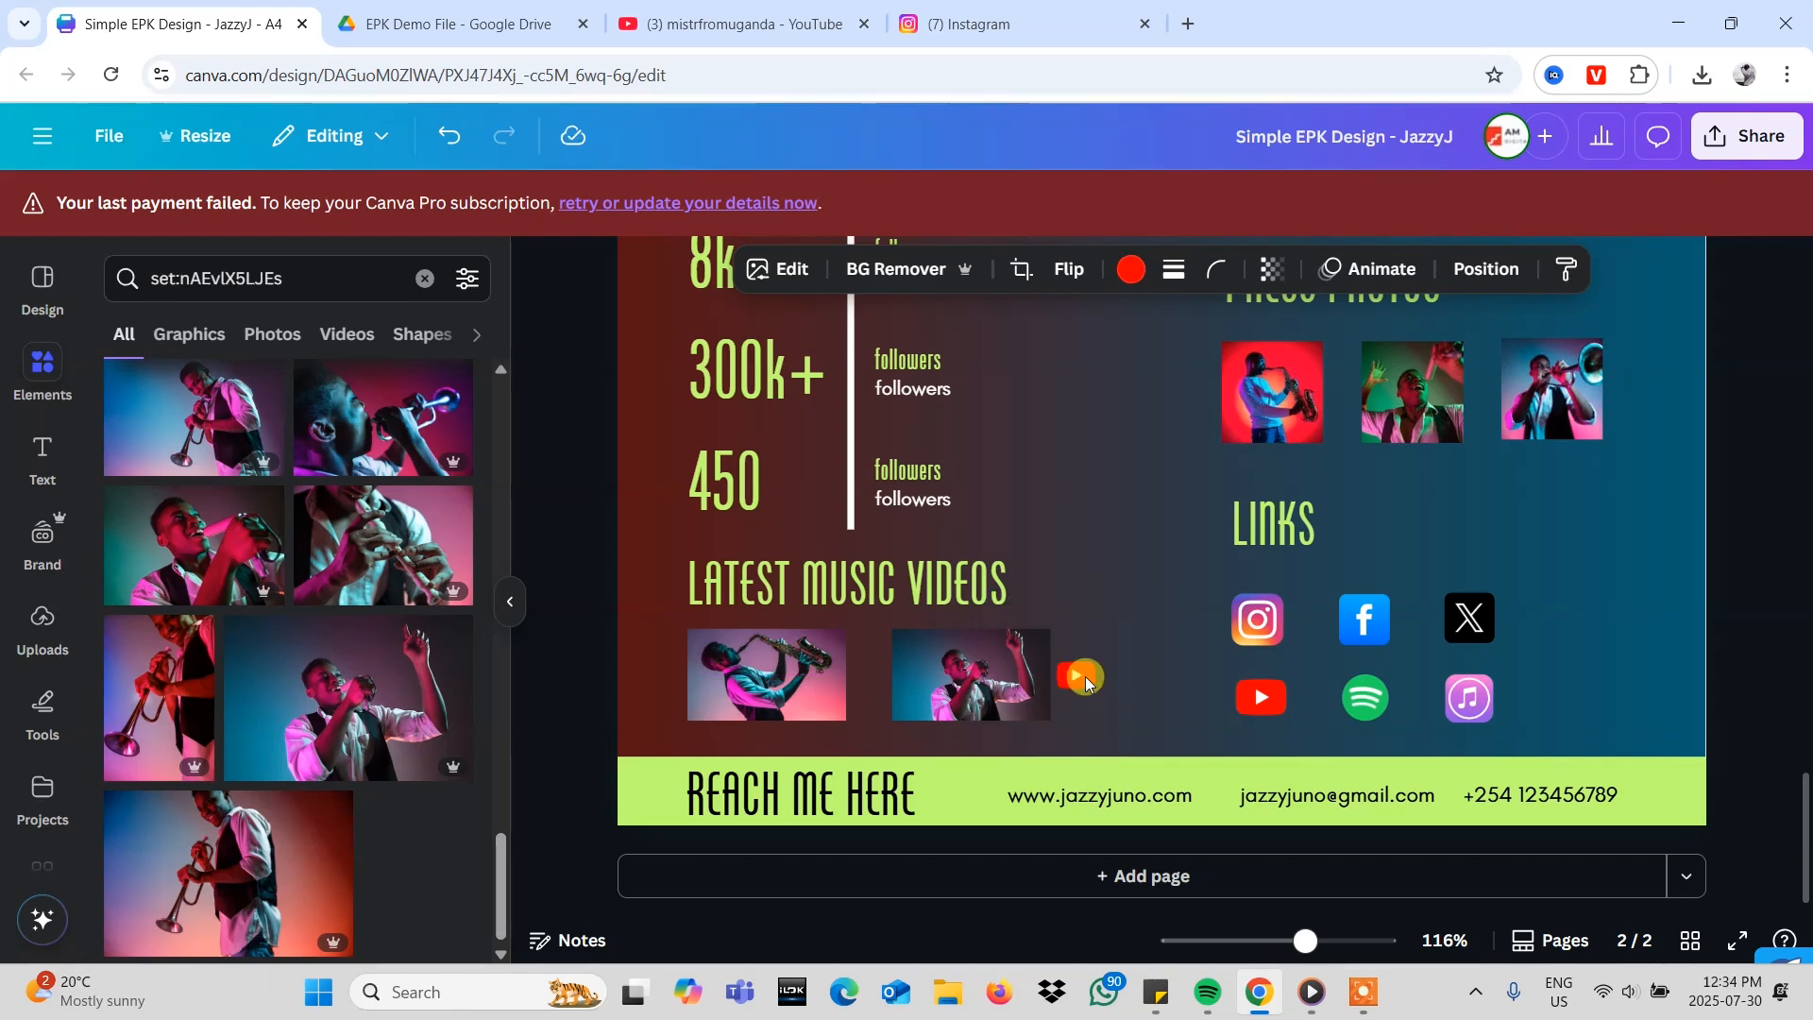
{"action": "key", "text": "Left"}
{"action": "key", "text": "Left"}
{"action": "key", "text": "Left"}
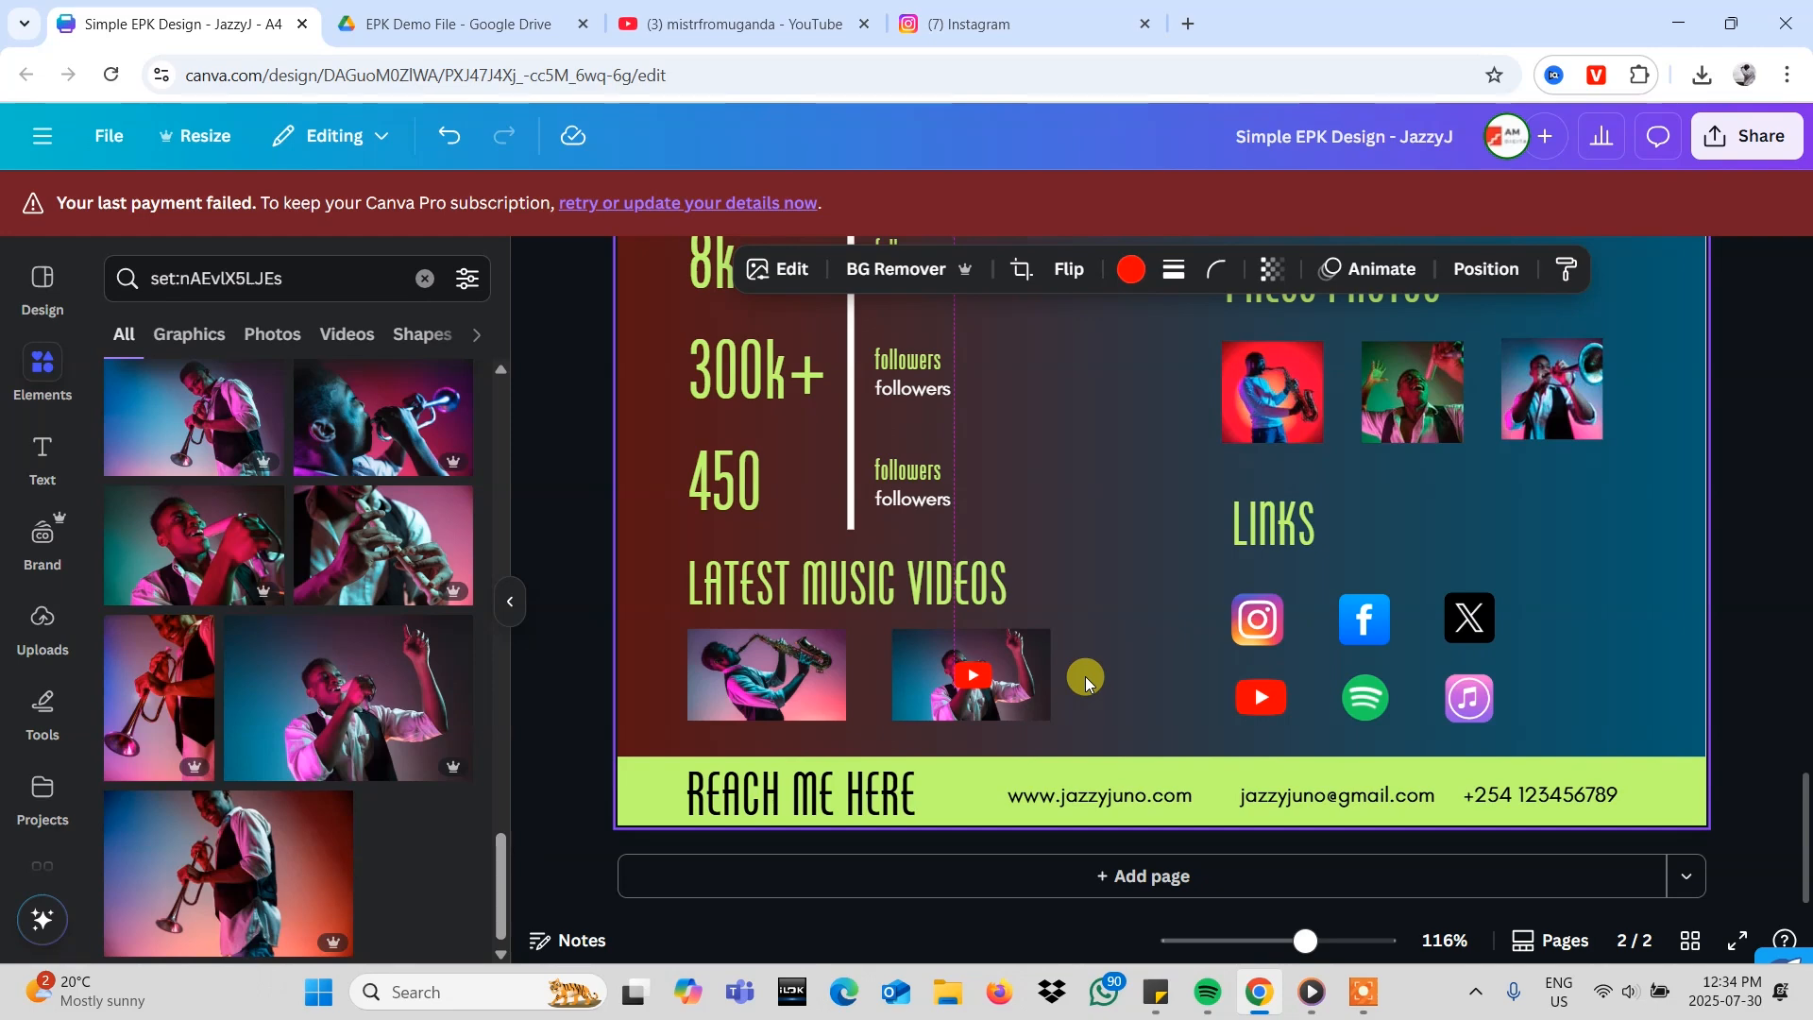
- Duplicate the YouTube icon on the second music video thumbnail and centre the copy on the first thumbnail
{"action": "left_click_drag", "start_coordinate": [976, 681], "coordinate": [871, 676]}
{"action": "key", "text": "shift+Left"}
{"action": "key", "text": "shift+Left"}
{"action": "key", "text": "shift+Left"}
{"action": "key", "text": "shift+Left"}
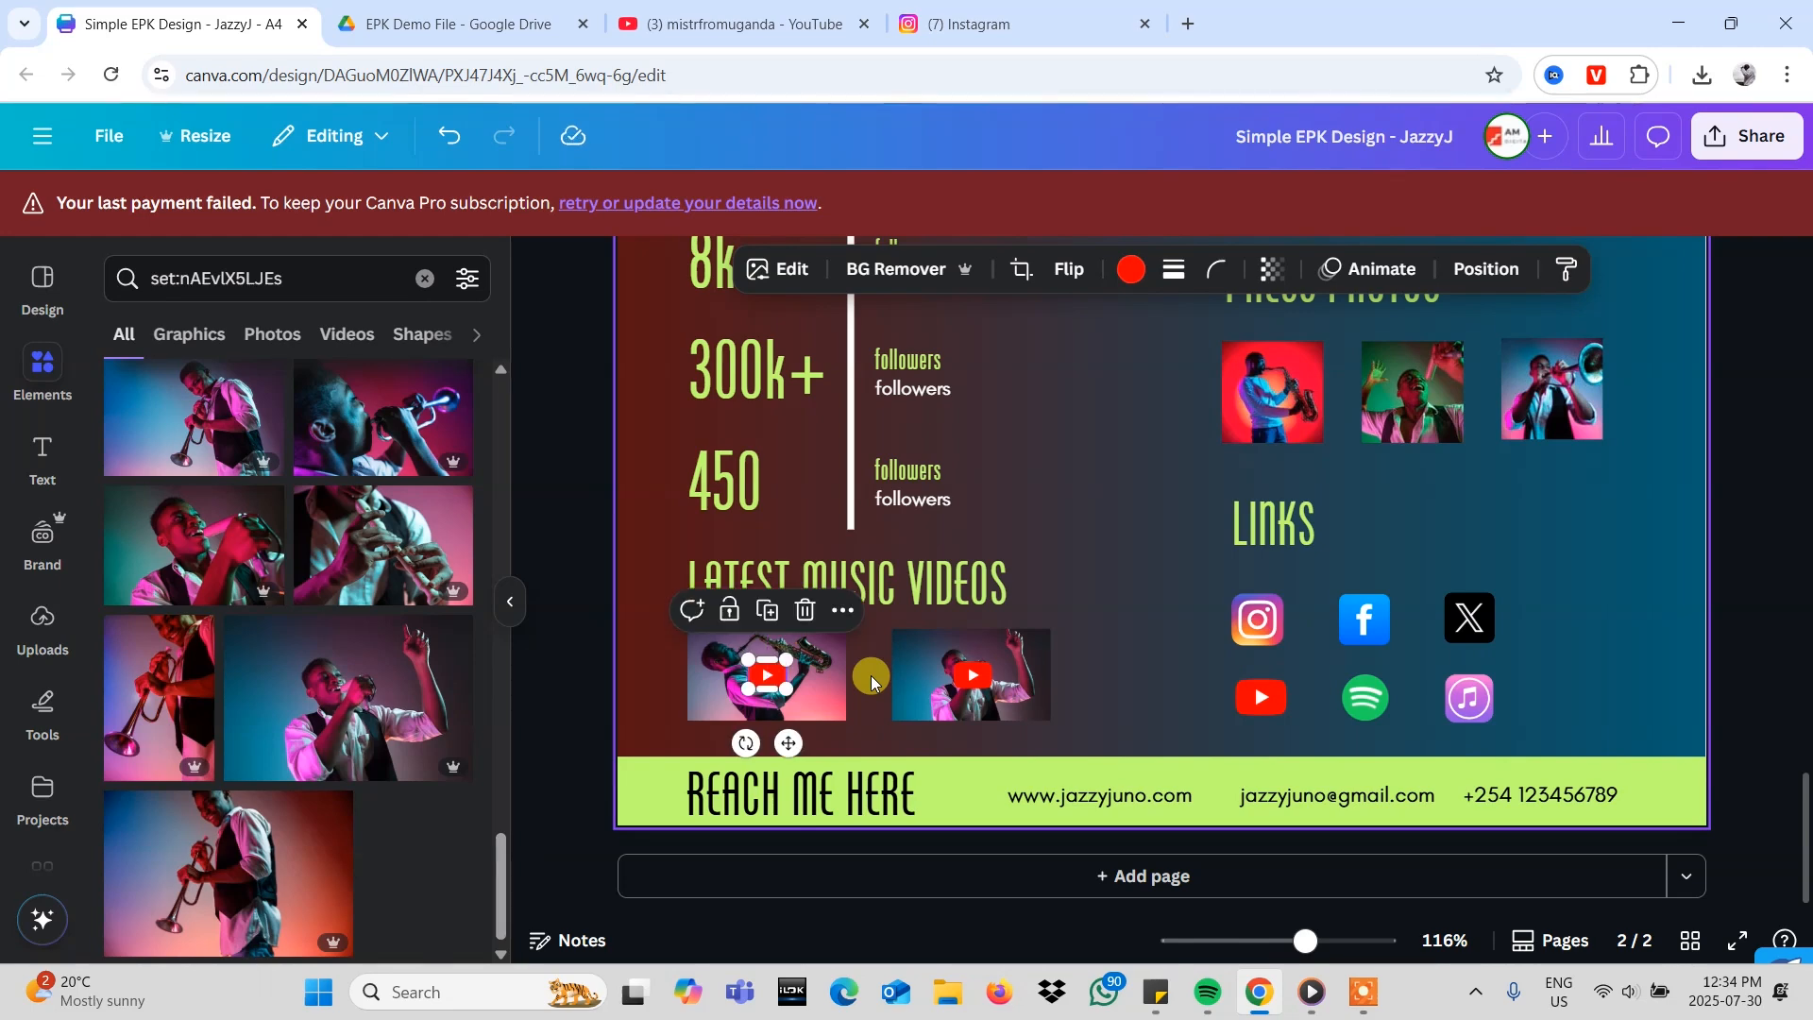
{"action": "left_click", "coordinate": [1261, 665]}
{"action": "left_click", "coordinate": [972, 678]}
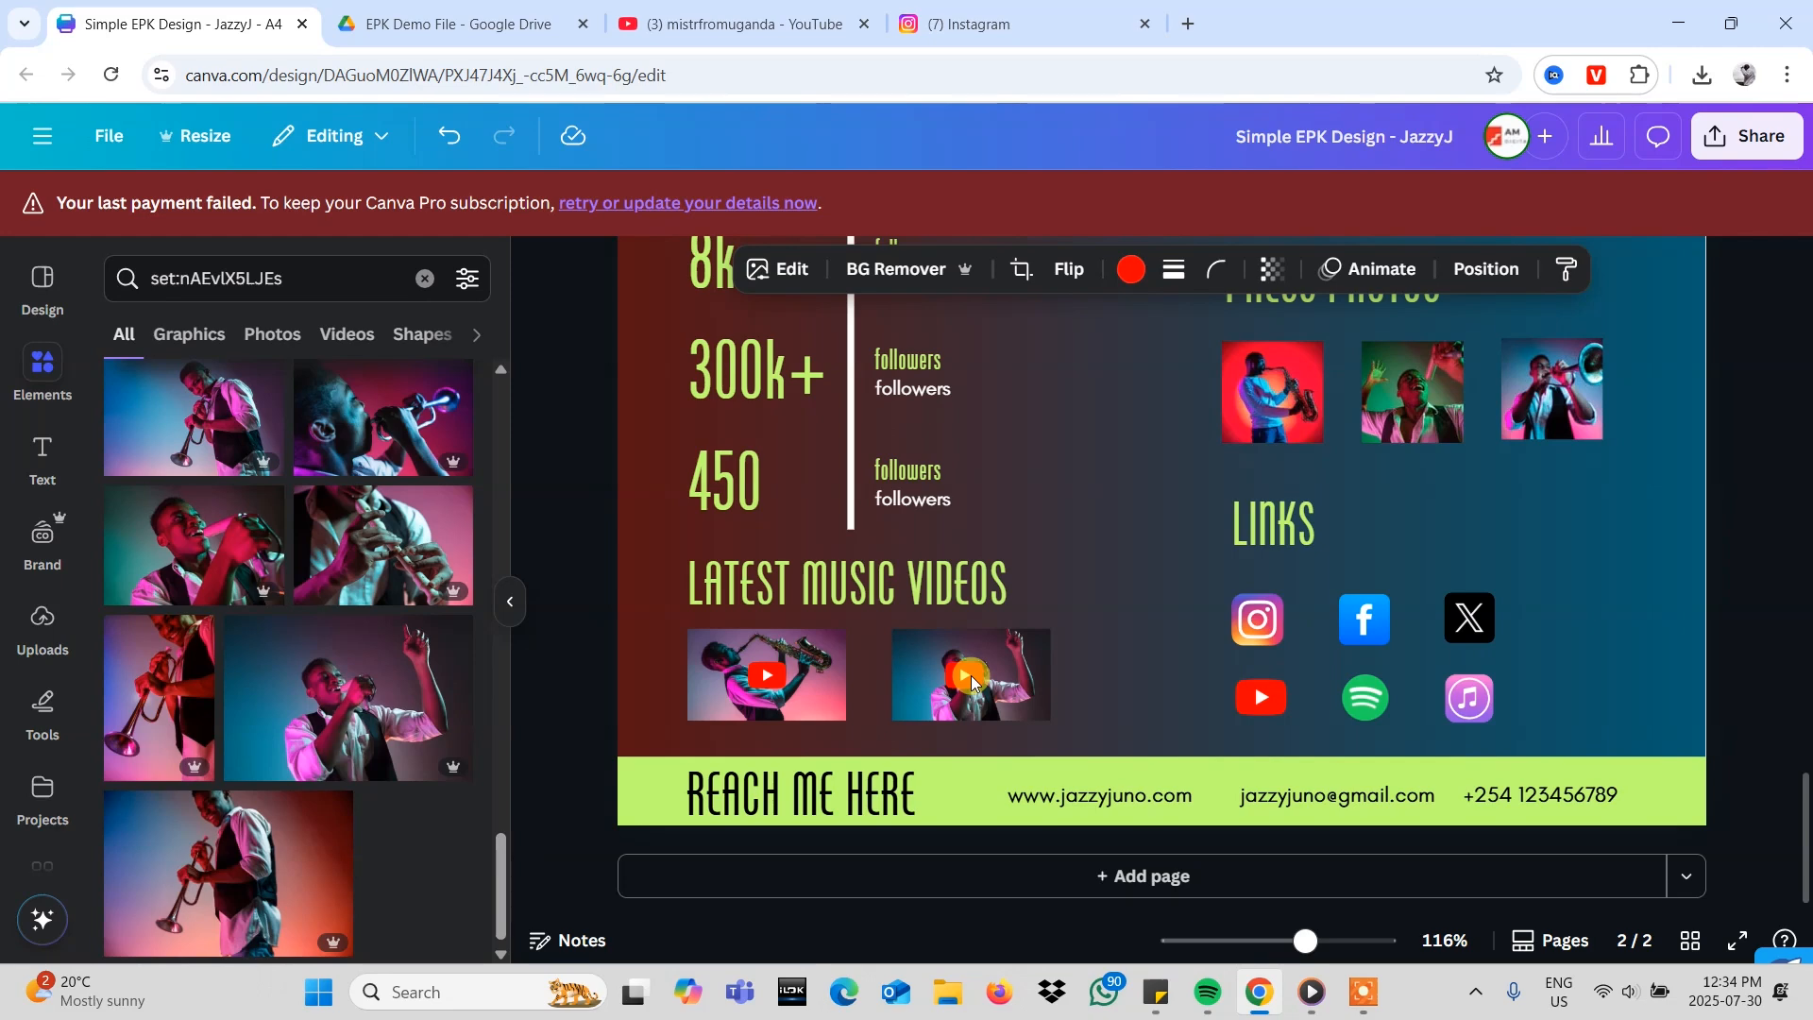
{"action": "left_click", "coordinate": [1133, 661]}
- Compare the whole layout of page 2 with the finished press kit on page 1
{"action": "scroll", "coordinate": [1053, 696], "scroll_direction": "down", "scroll_amount": 5}
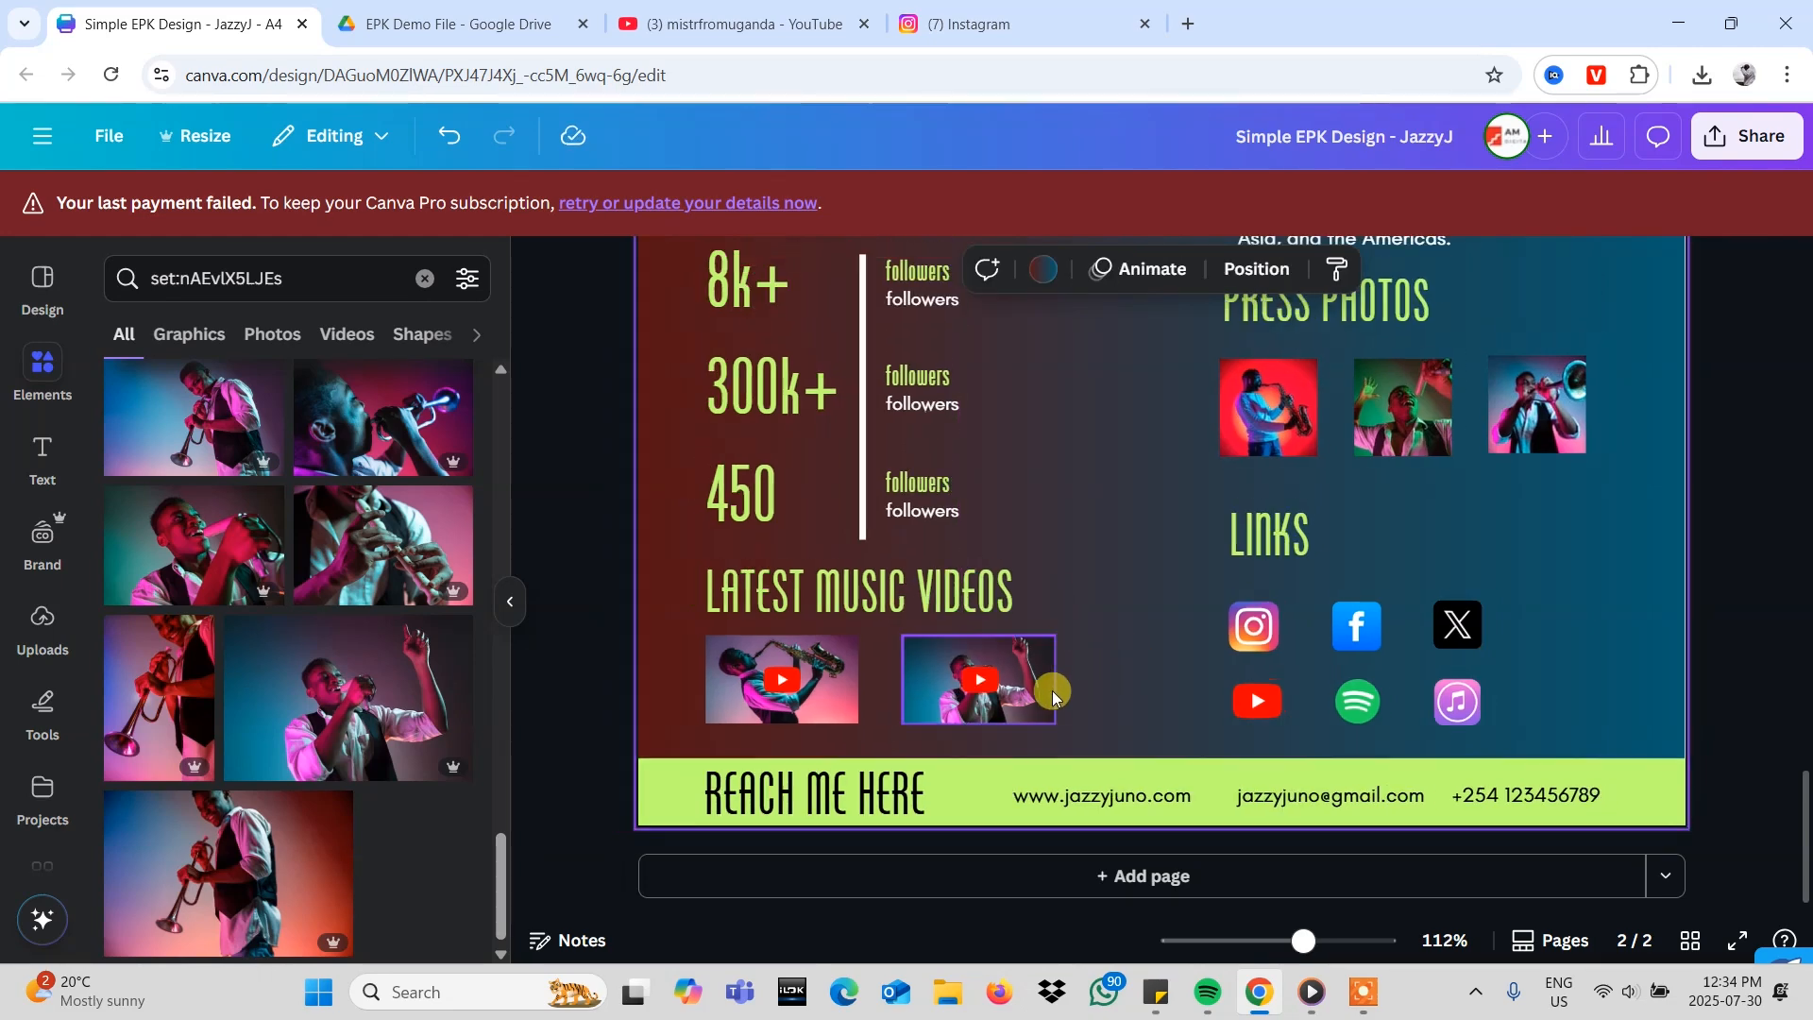
{"action": "scroll", "coordinate": [1053, 696], "scroll_direction": "down", "scroll_amount": 3}
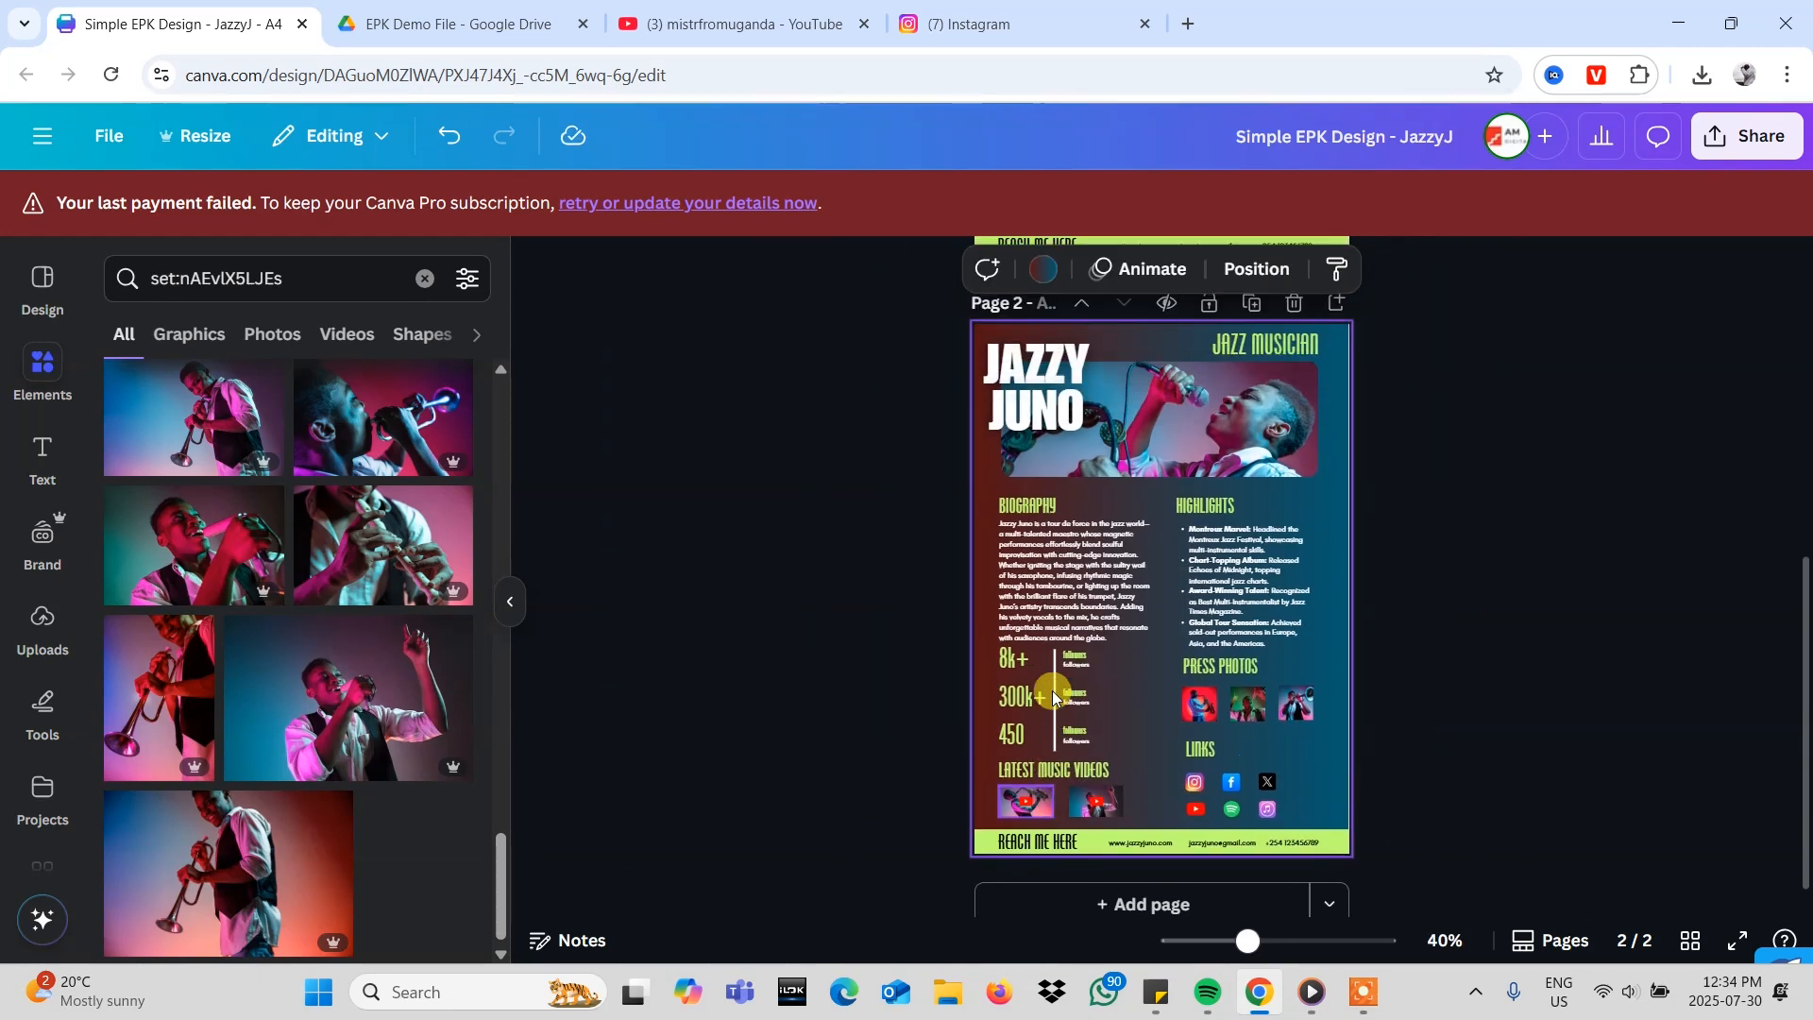
{"action": "scroll", "coordinate": [1182, 507], "scroll_direction": "up", "scroll_amount": 3}
{"action": "scroll", "coordinate": [1227, 477], "scroll_direction": "up", "scroll_amount": 3}
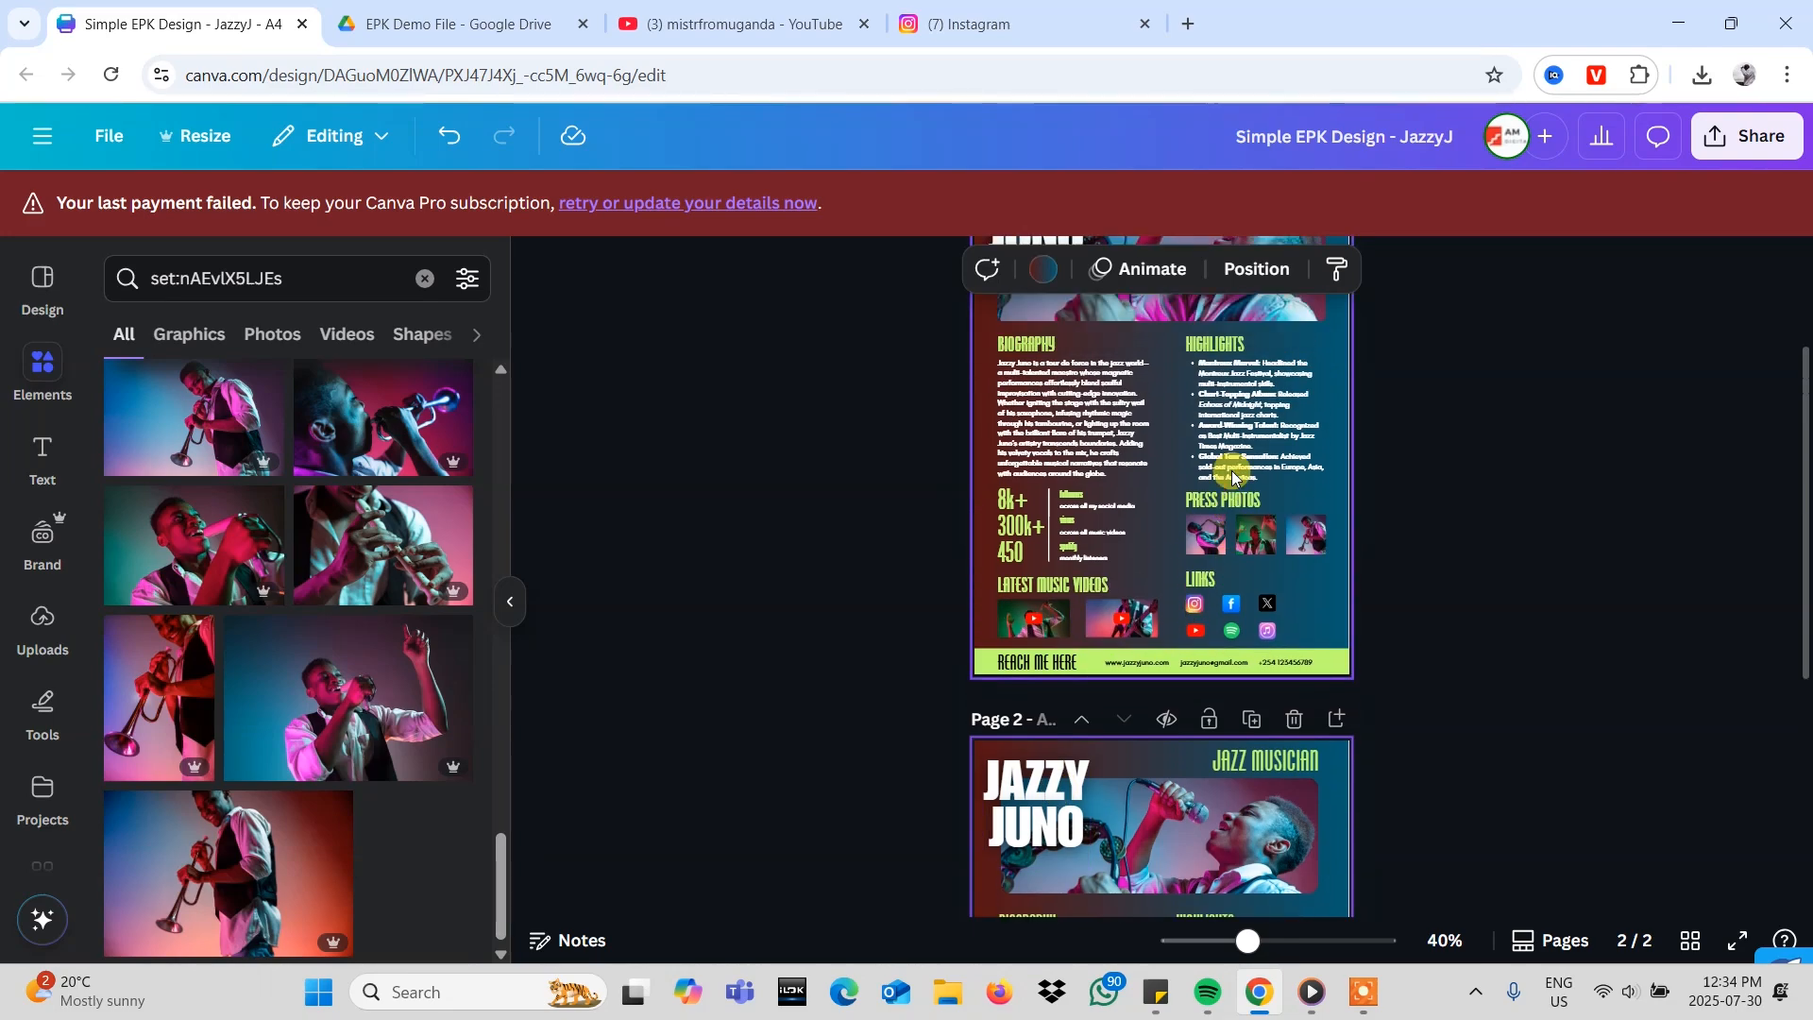
{"action": "scroll", "coordinate": [1233, 477], "scroll_direction": "down", "scroll_amount": 5}
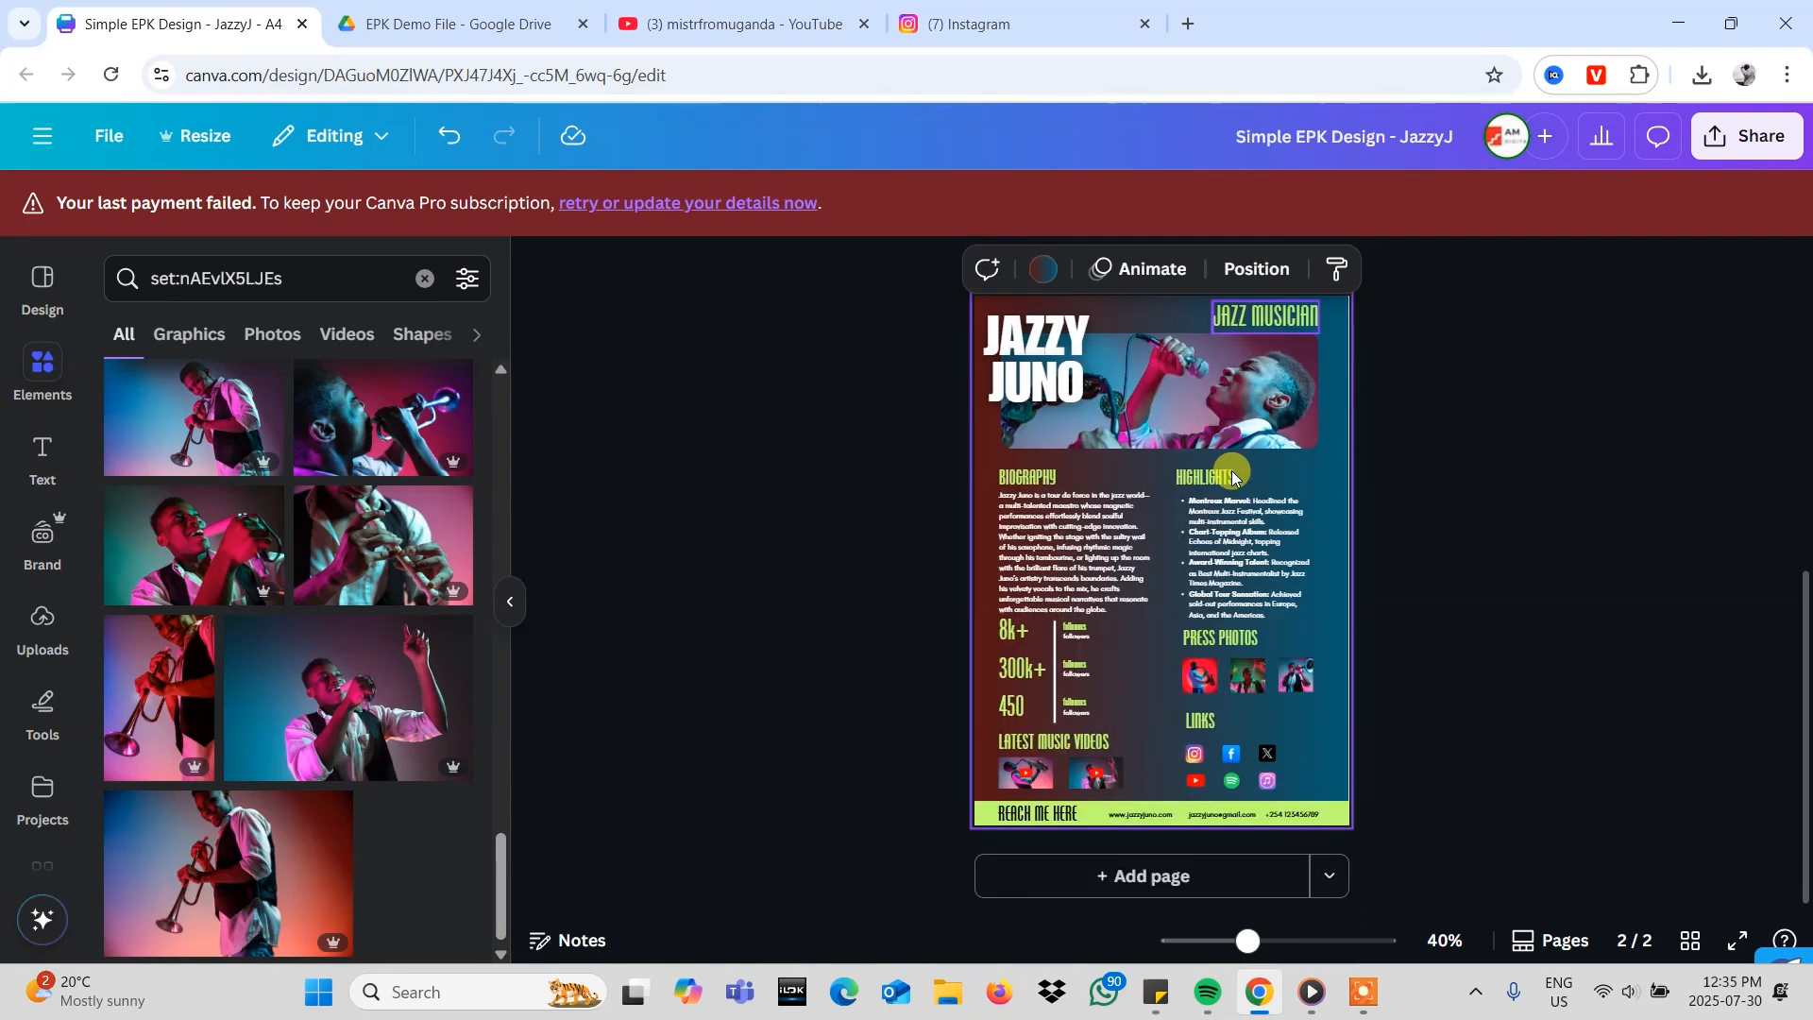
{"action": "scroll", "coordinate": [1232, 477], "scroll_direction": "up", "scroll_amount": 4}
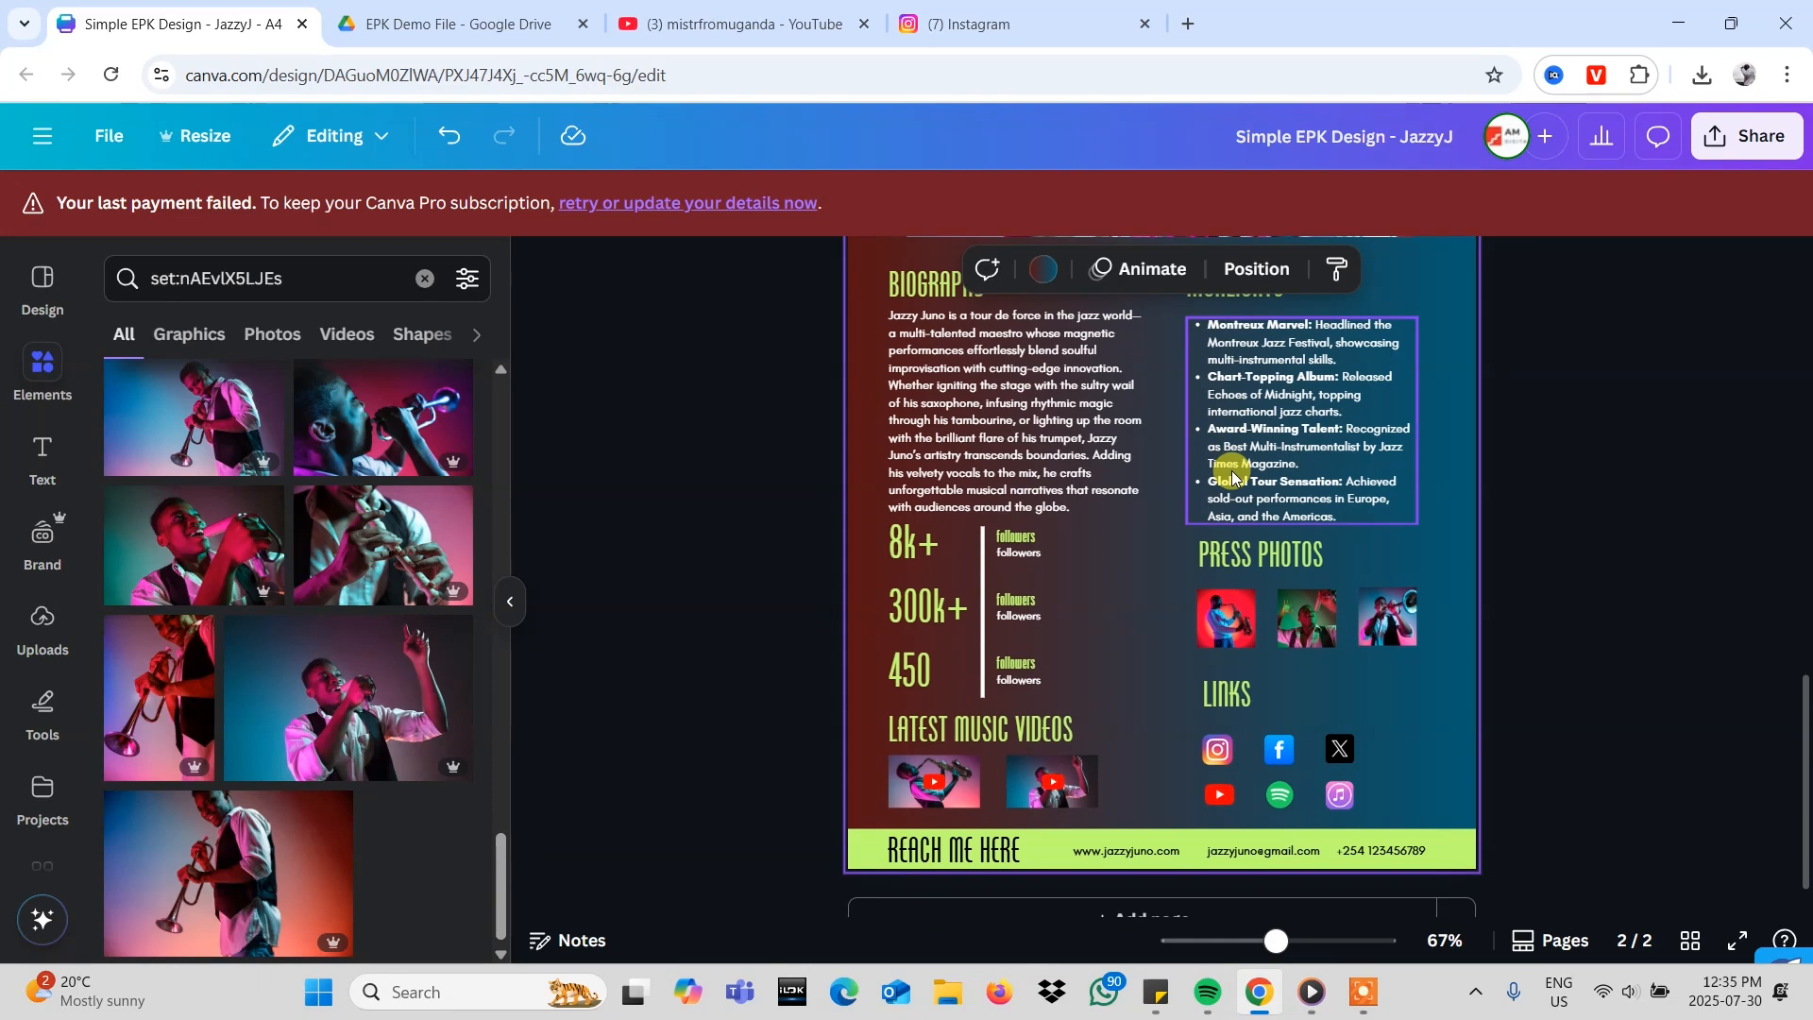
{"action": "scroll", "coordinate": [1232, 477], "scroll_direction": "up", "scroll_amount": 10}
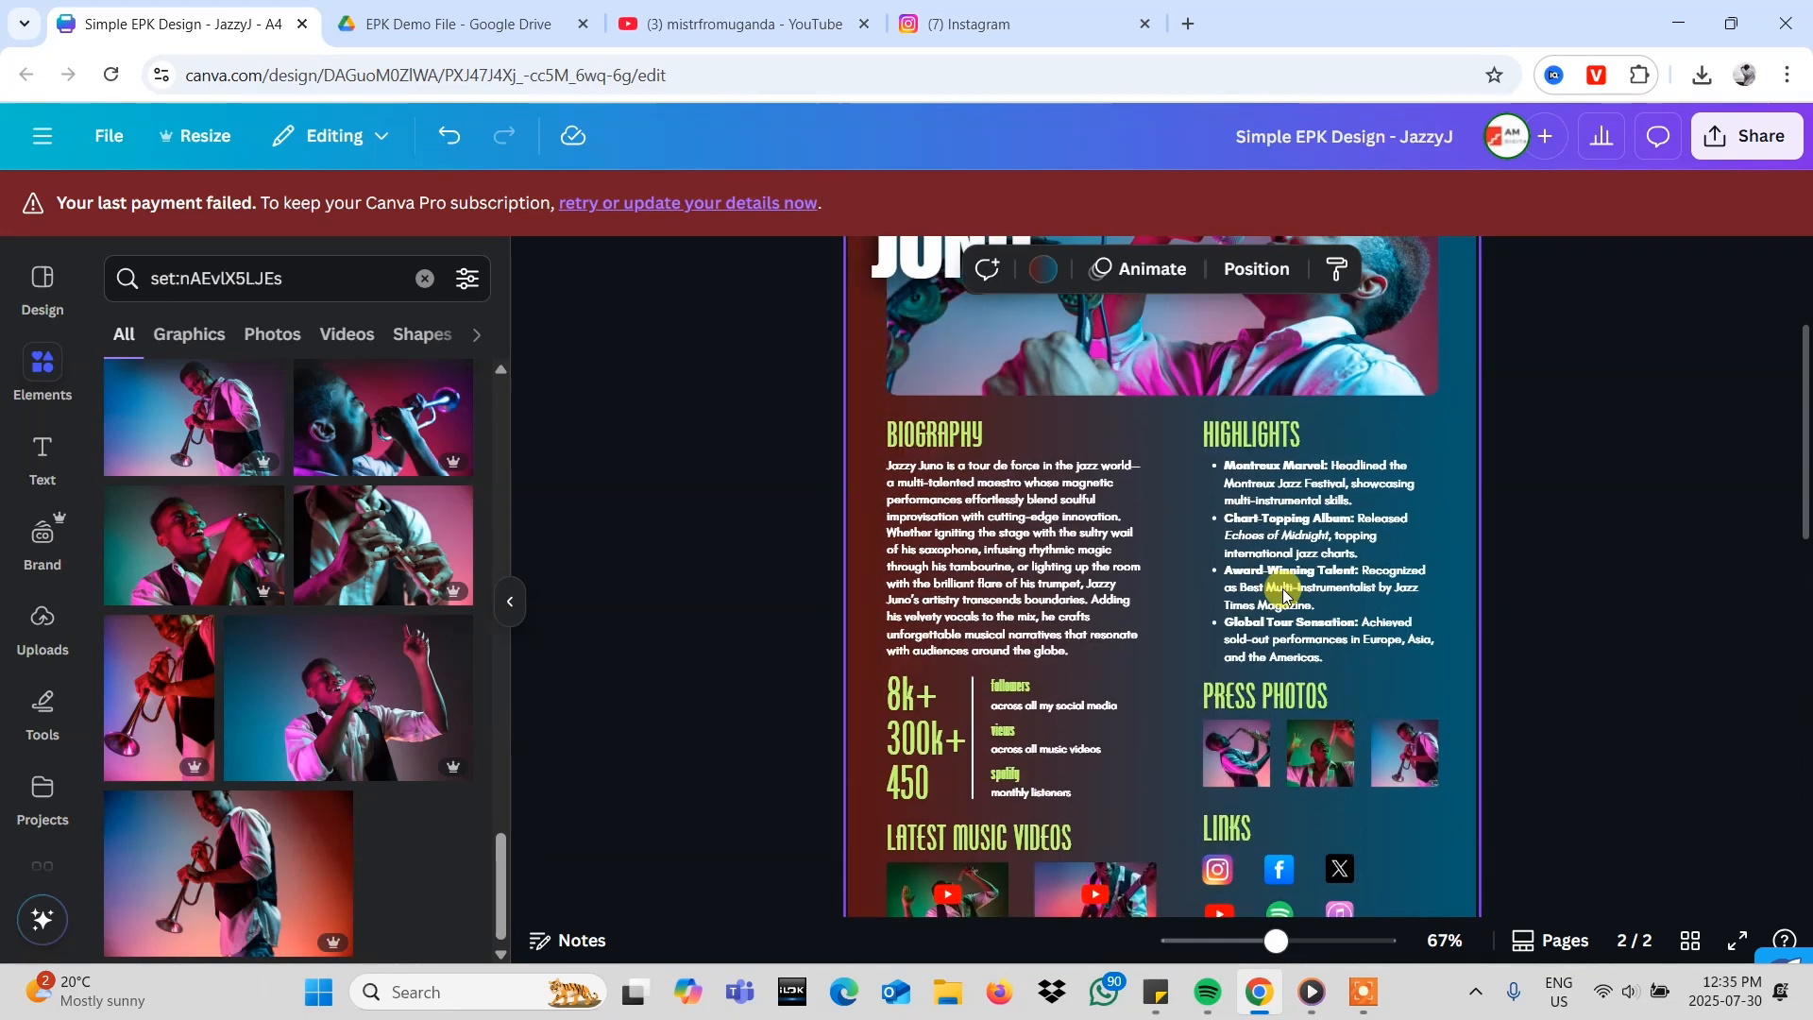
{"action": "scroll", "coordinate": [1284, 595], "scroll_direction": "down", "scroll_amount": 6}
{"action": "scroll", "coordinate": [1230, 629], "scroll_direction": "down", "scroll_amount": 3}
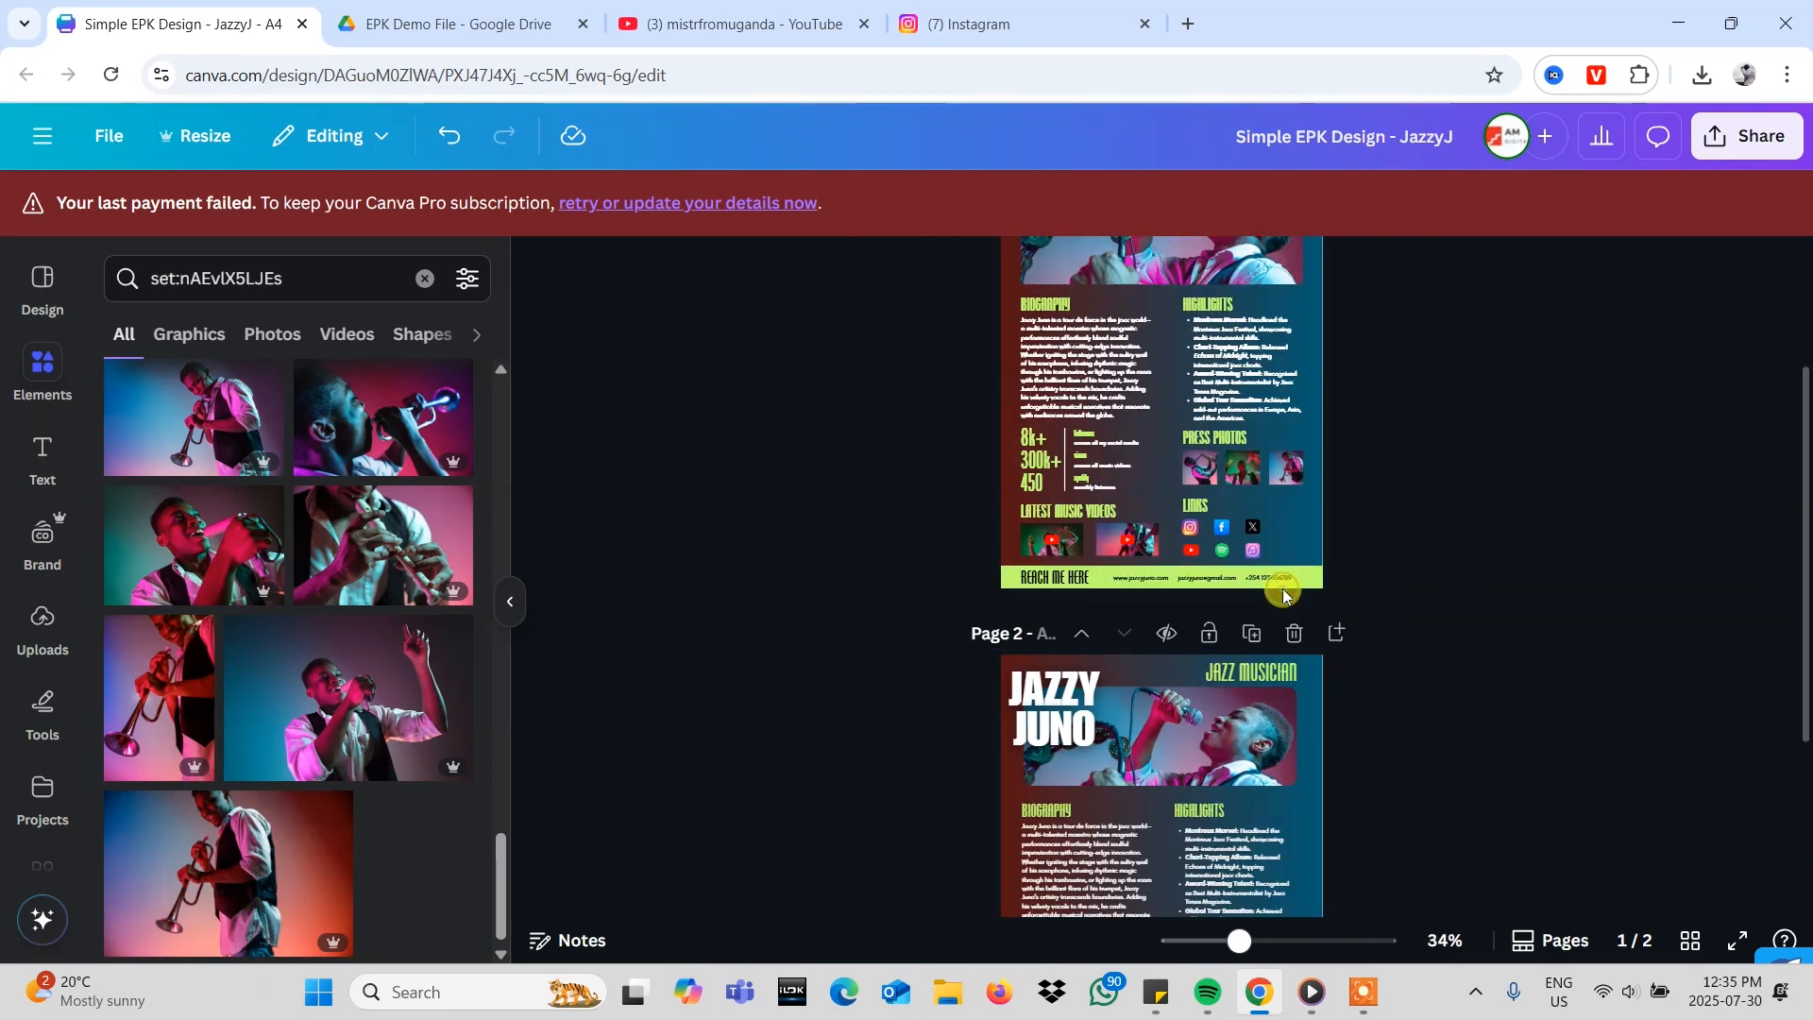
{"action": "scroll", "coordinate": [1230, 629], "scroll_direction": "up", "scroll_amount": 2}
{"action": "scroll", "coordinate": [1266, 671], "scroll_direction": "down", "scroll_amount": 4}
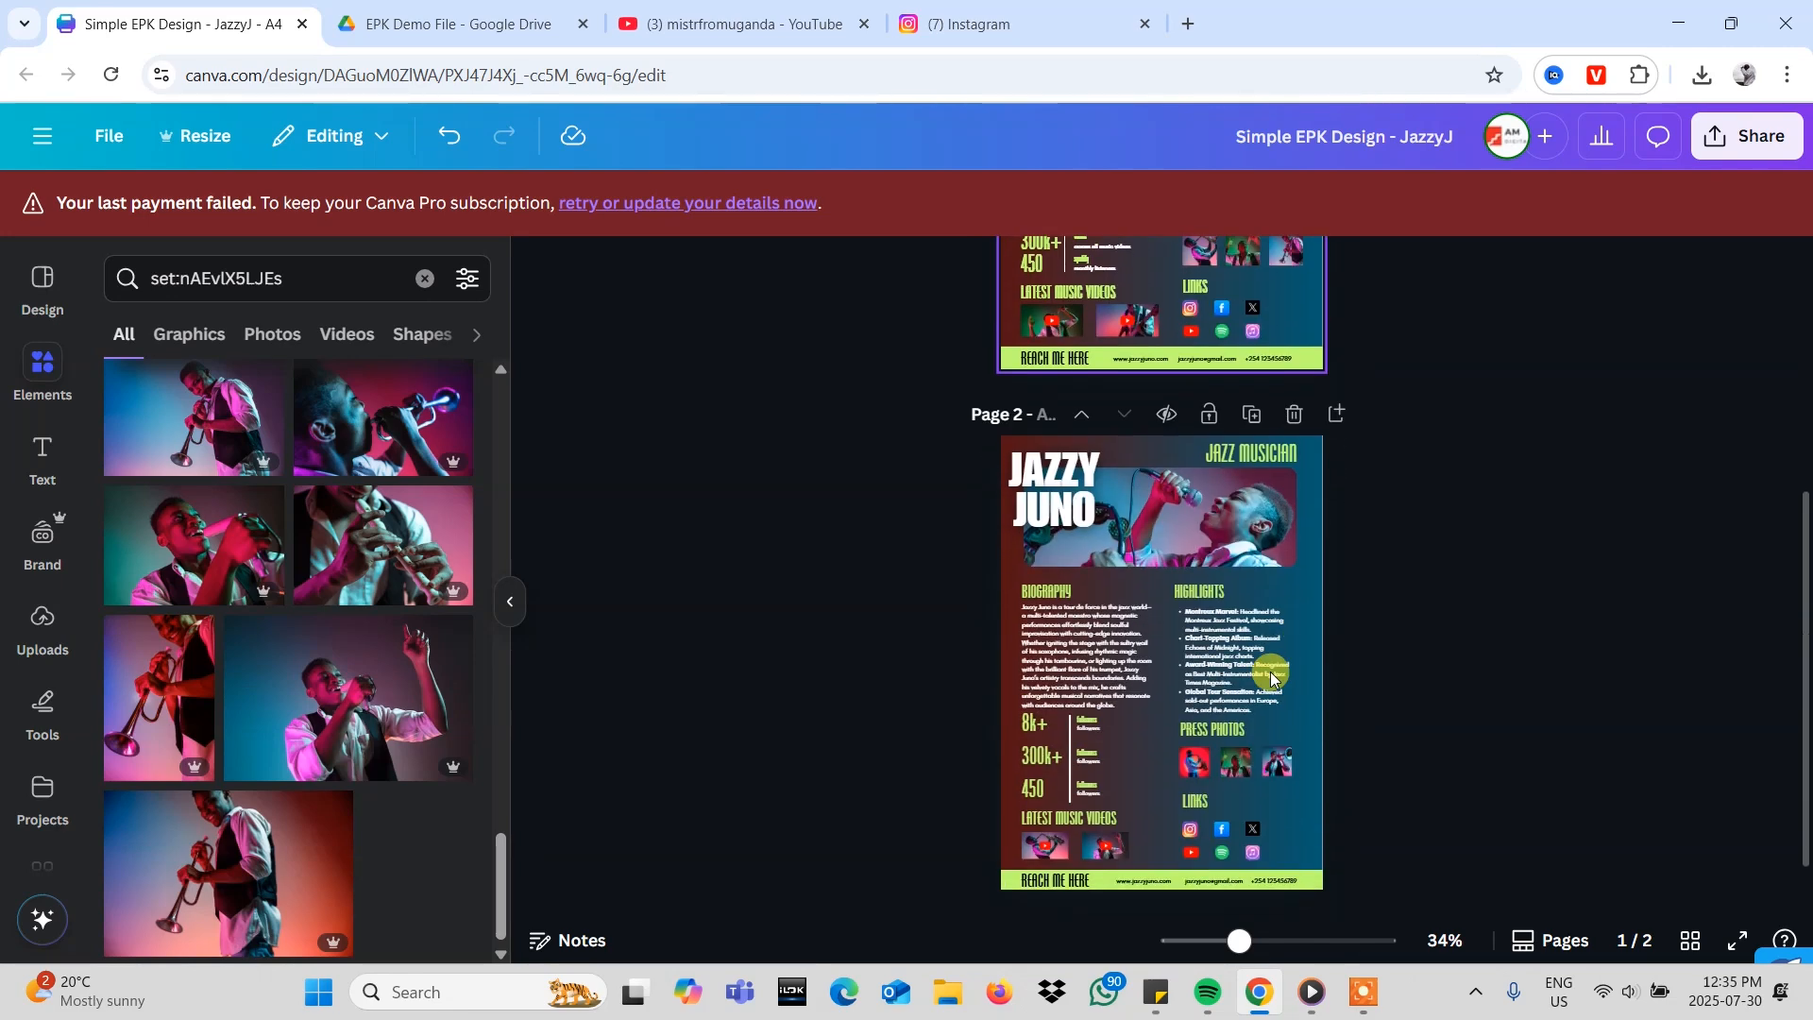
- Replace page 2's large header photo with the close-up of the musician in a white shirt on a green-to-pink background
{"action": "left_click", "coordinate": [1206, 535]}
{"action": "key", "text": "Delete"}
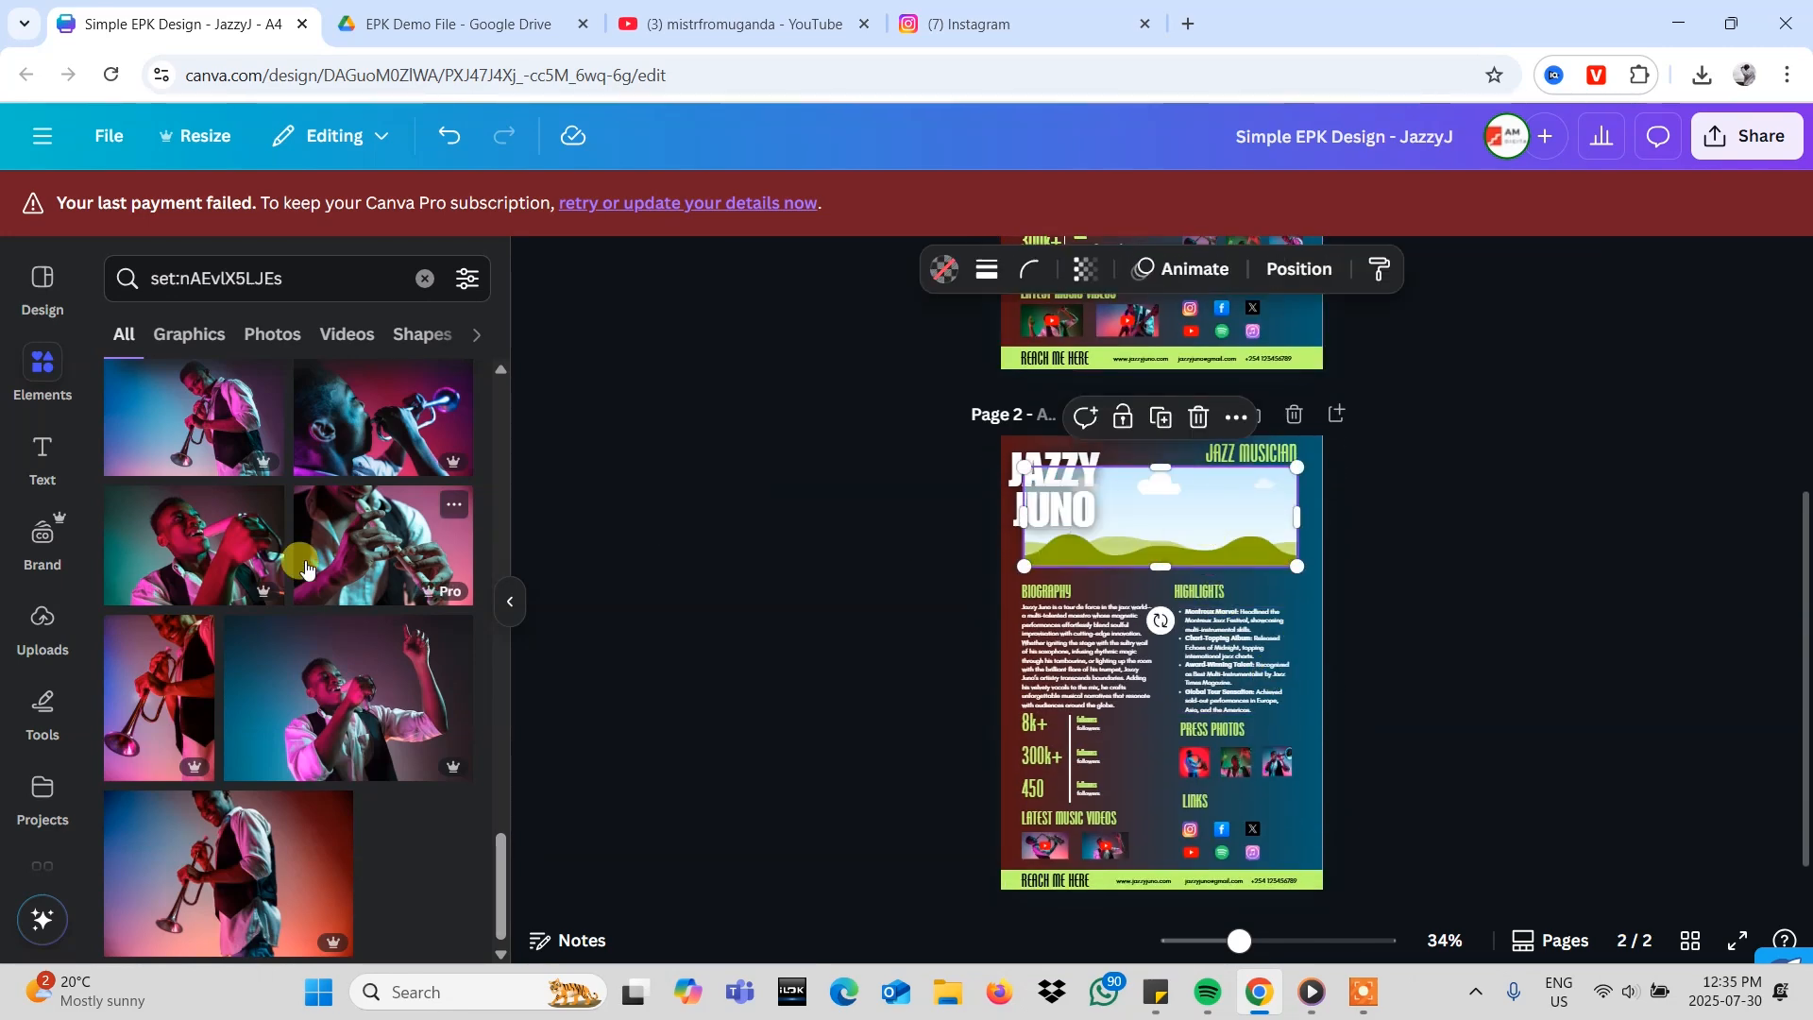
{"action": "left_click", "coordinate": [166, 554]}
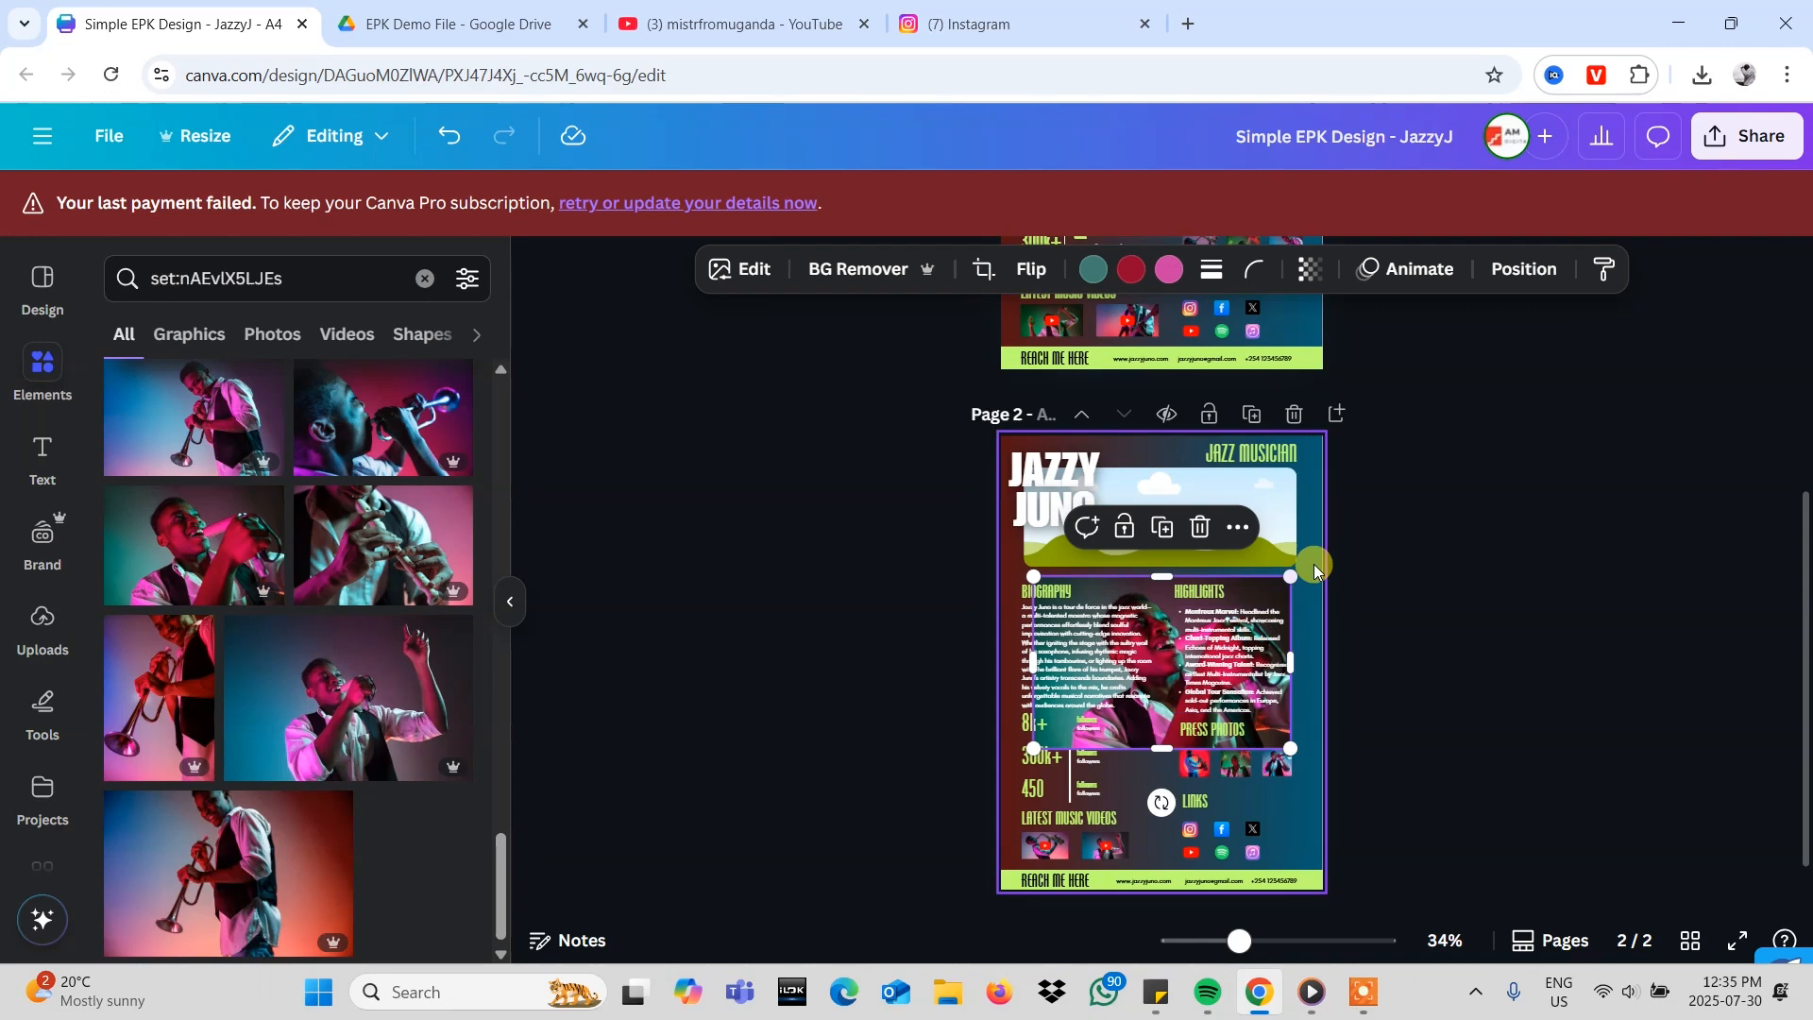
{"action": "left_click_drag", "start_coordinate": [1192, 634], "coordinate": [1218, 534]}
{"action": "double_click", "coordinate": [1198, 501]}
{"action": "key", "text": "Escape"}
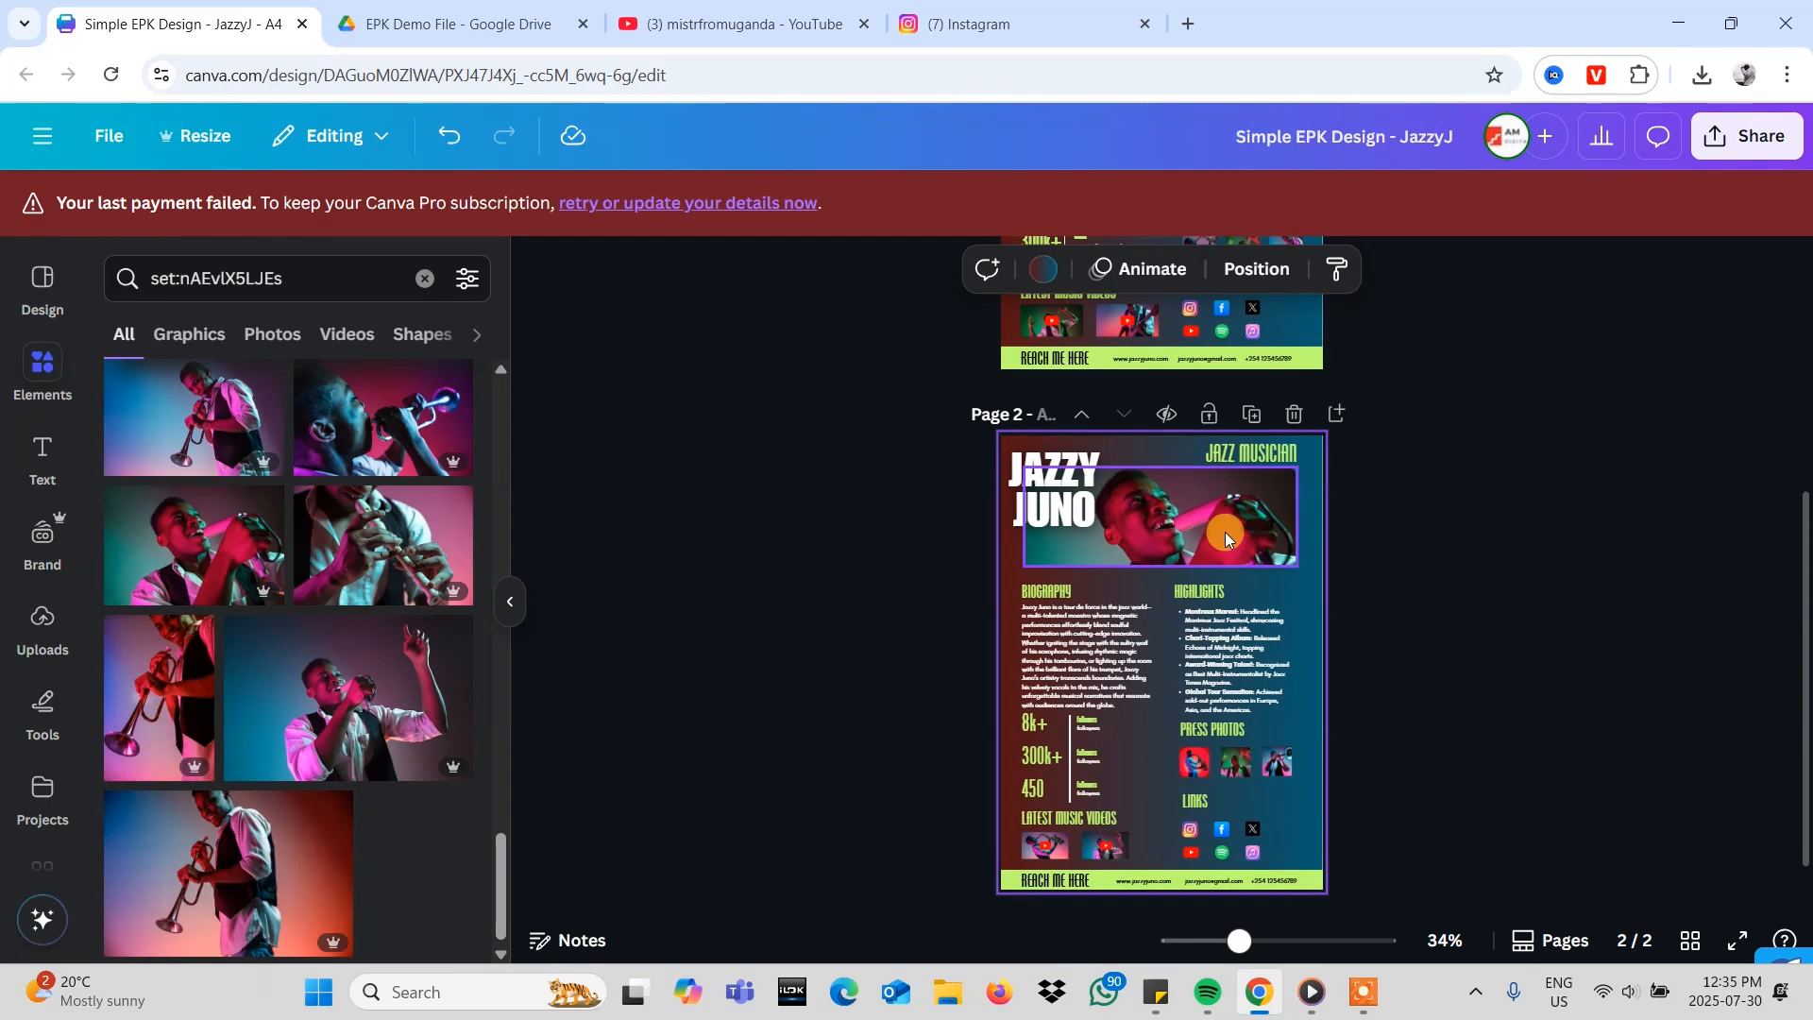
{"action": "left_click", "coordinate": [1600, 464]}
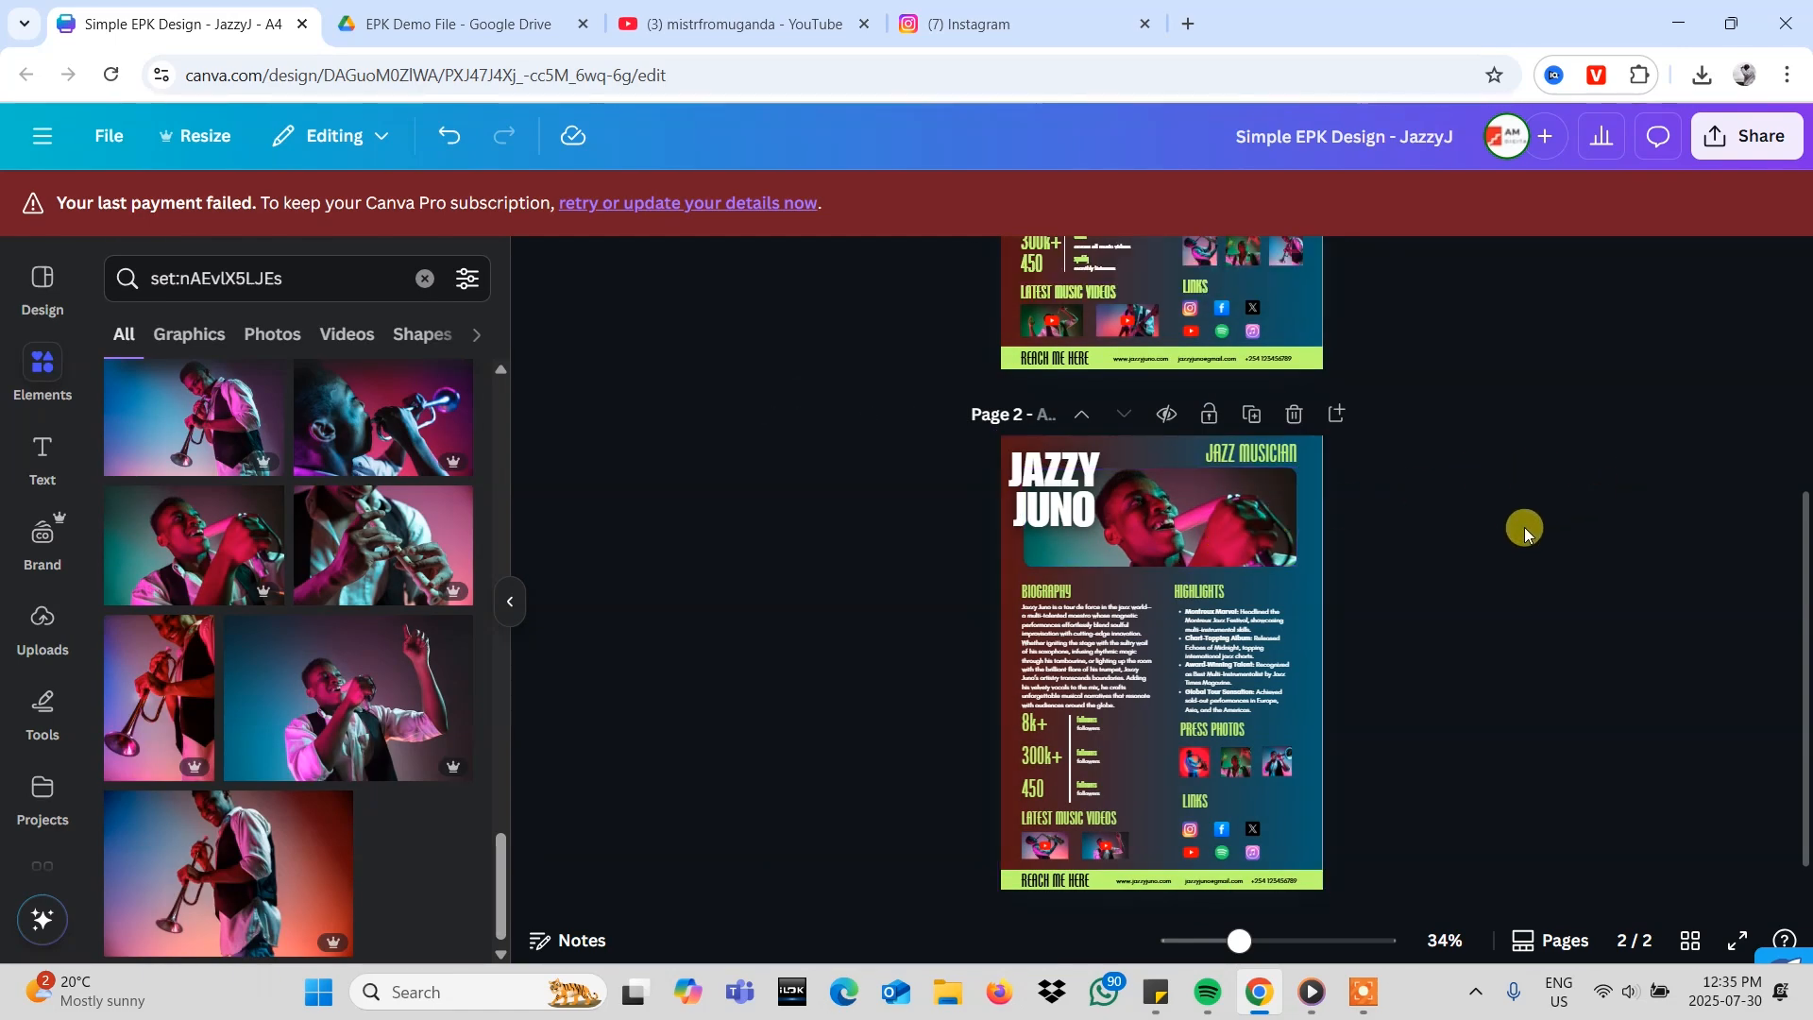
- Review page 2 against page 1, examining the header photo, press photos and follower statistics up close
{"action": "scroll", "coordinate": [1524, 527], "scroll_direction": "down", "scroll_amount": 3}
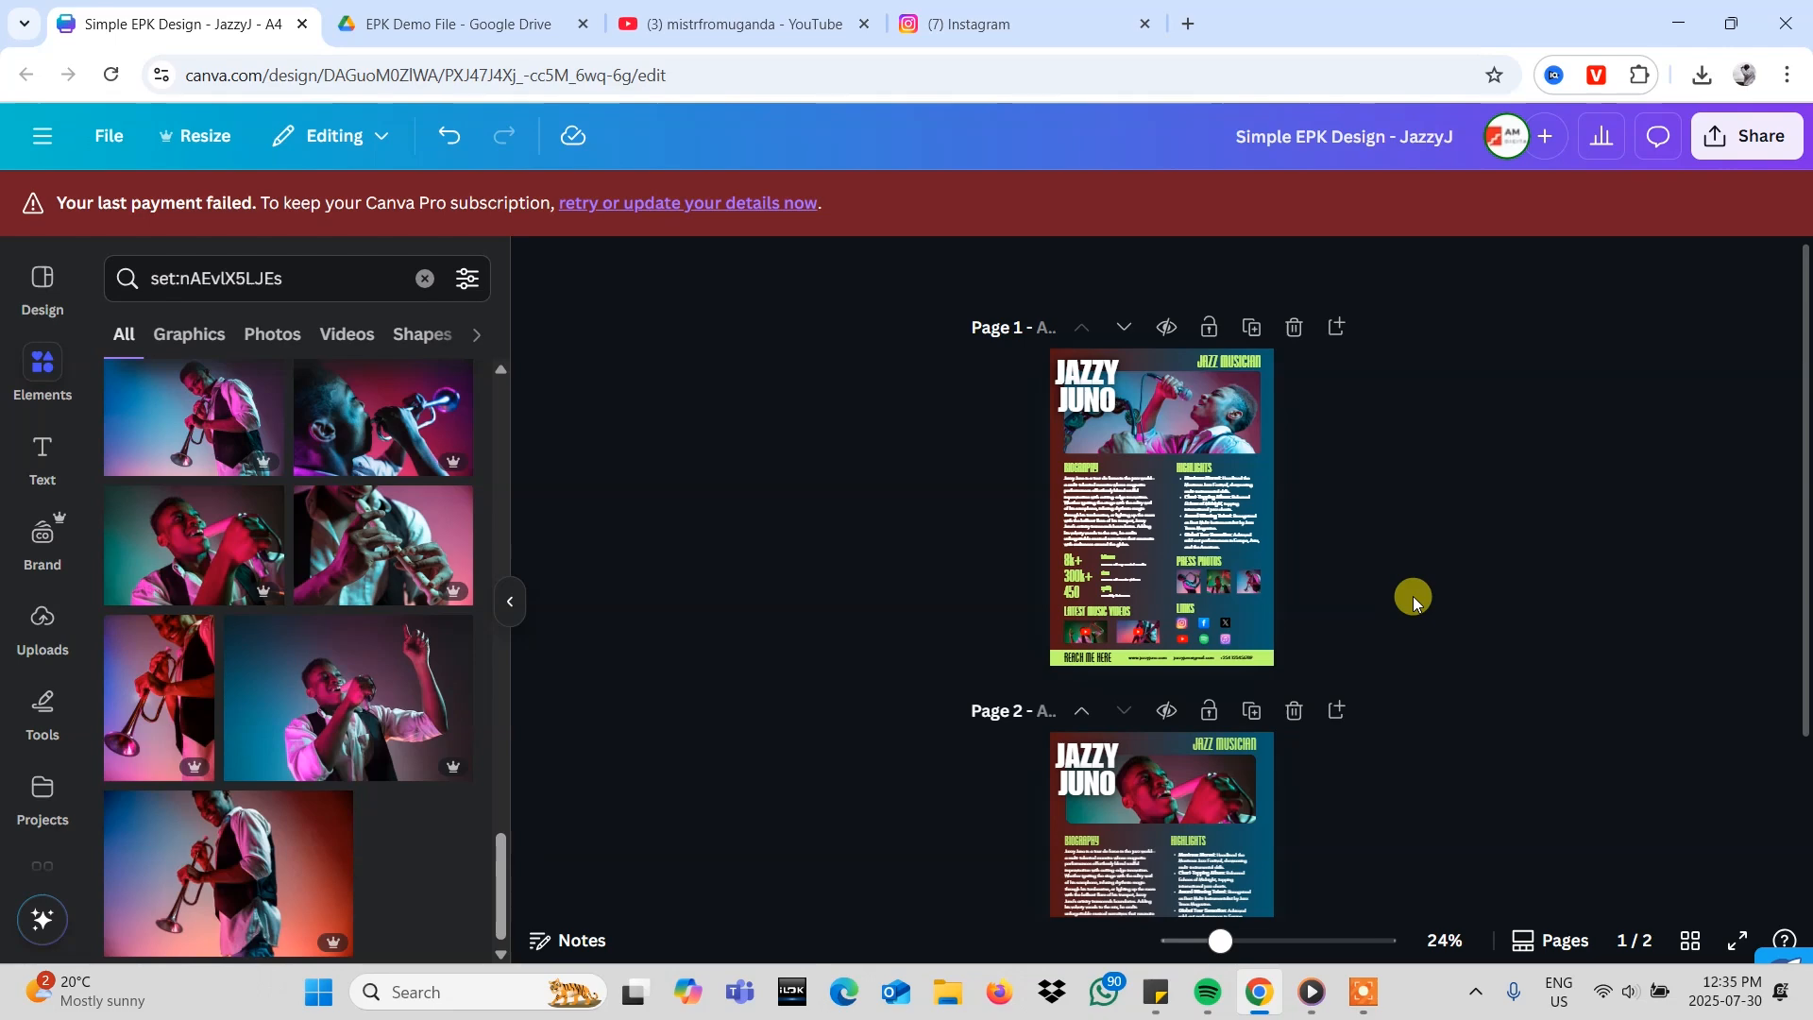
{"action": "scroll", "coordinate": [1414, 597], "scroll_direction": "up", "scroll_amount": 2}
{"action": "scroll", "coordinate": [1414, 598], "scroll_direction": "down", "scroll_amount": 3}
{"action": "scroll", "coordinate": [1414, 598], "scroll_direction": "up", "scroll_amount": 2}
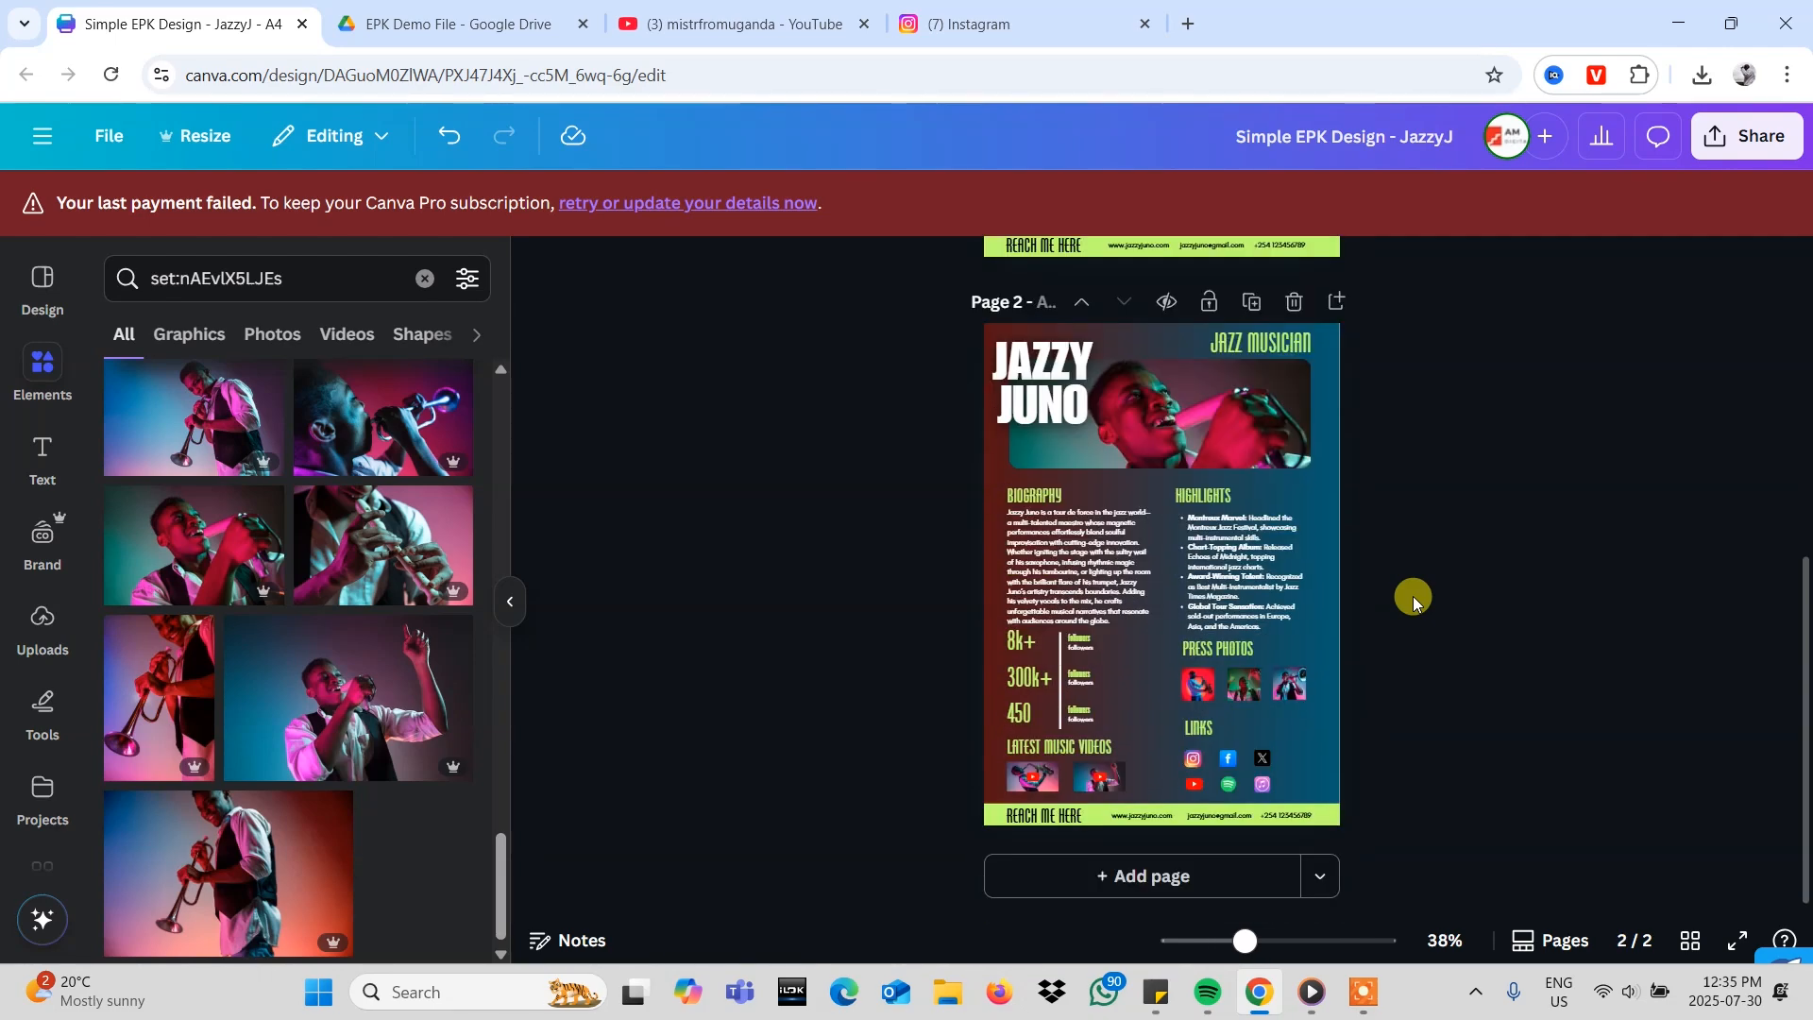
{"action": "scroll", "coordinate": [1413, 598], "scroll_direction": "up", "scroll_amount": 5}
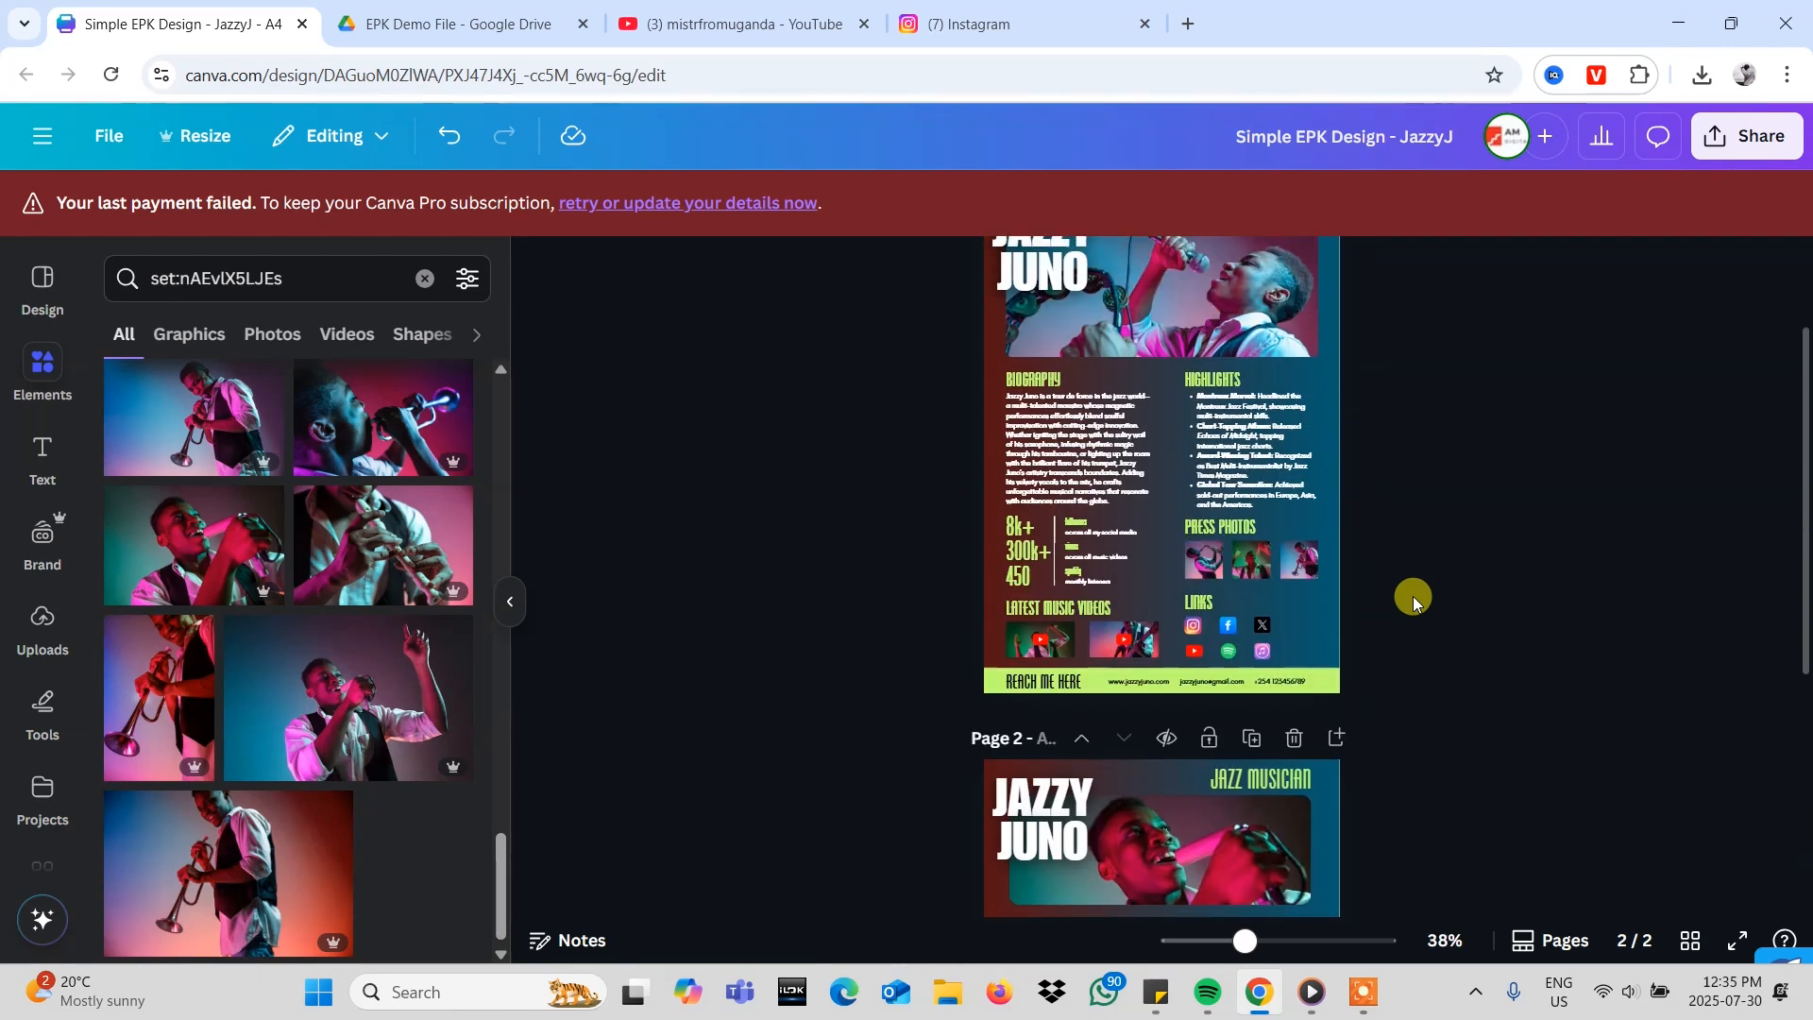
{"action": "scroll", "coordinate": [1414, 597], "scroll_direction": "down", "scroll_amount": 3}
{"action": "scroll", "coordinate": [1414, 598], "scroll_direction": "down", "scroll_amount": 2}
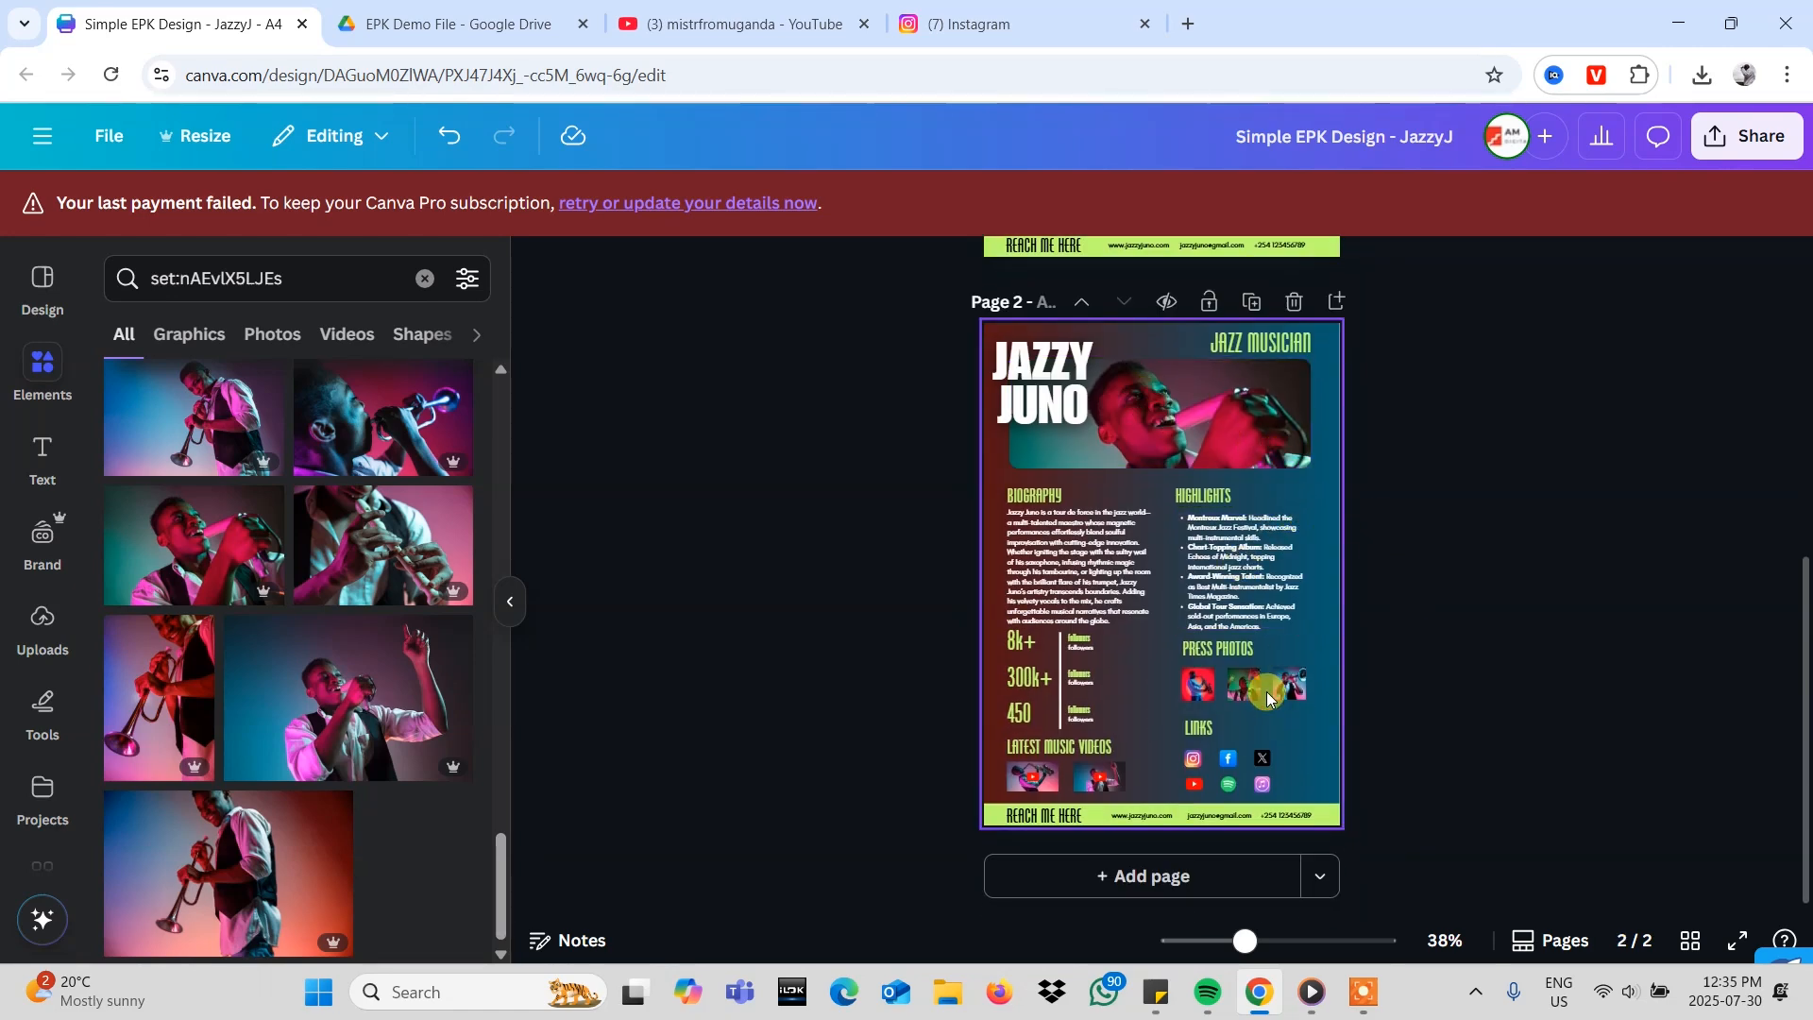
{"action": "scroll", "coordinate": [1266, 692], "scroll_direction": "up", "scroll_amount": 3}
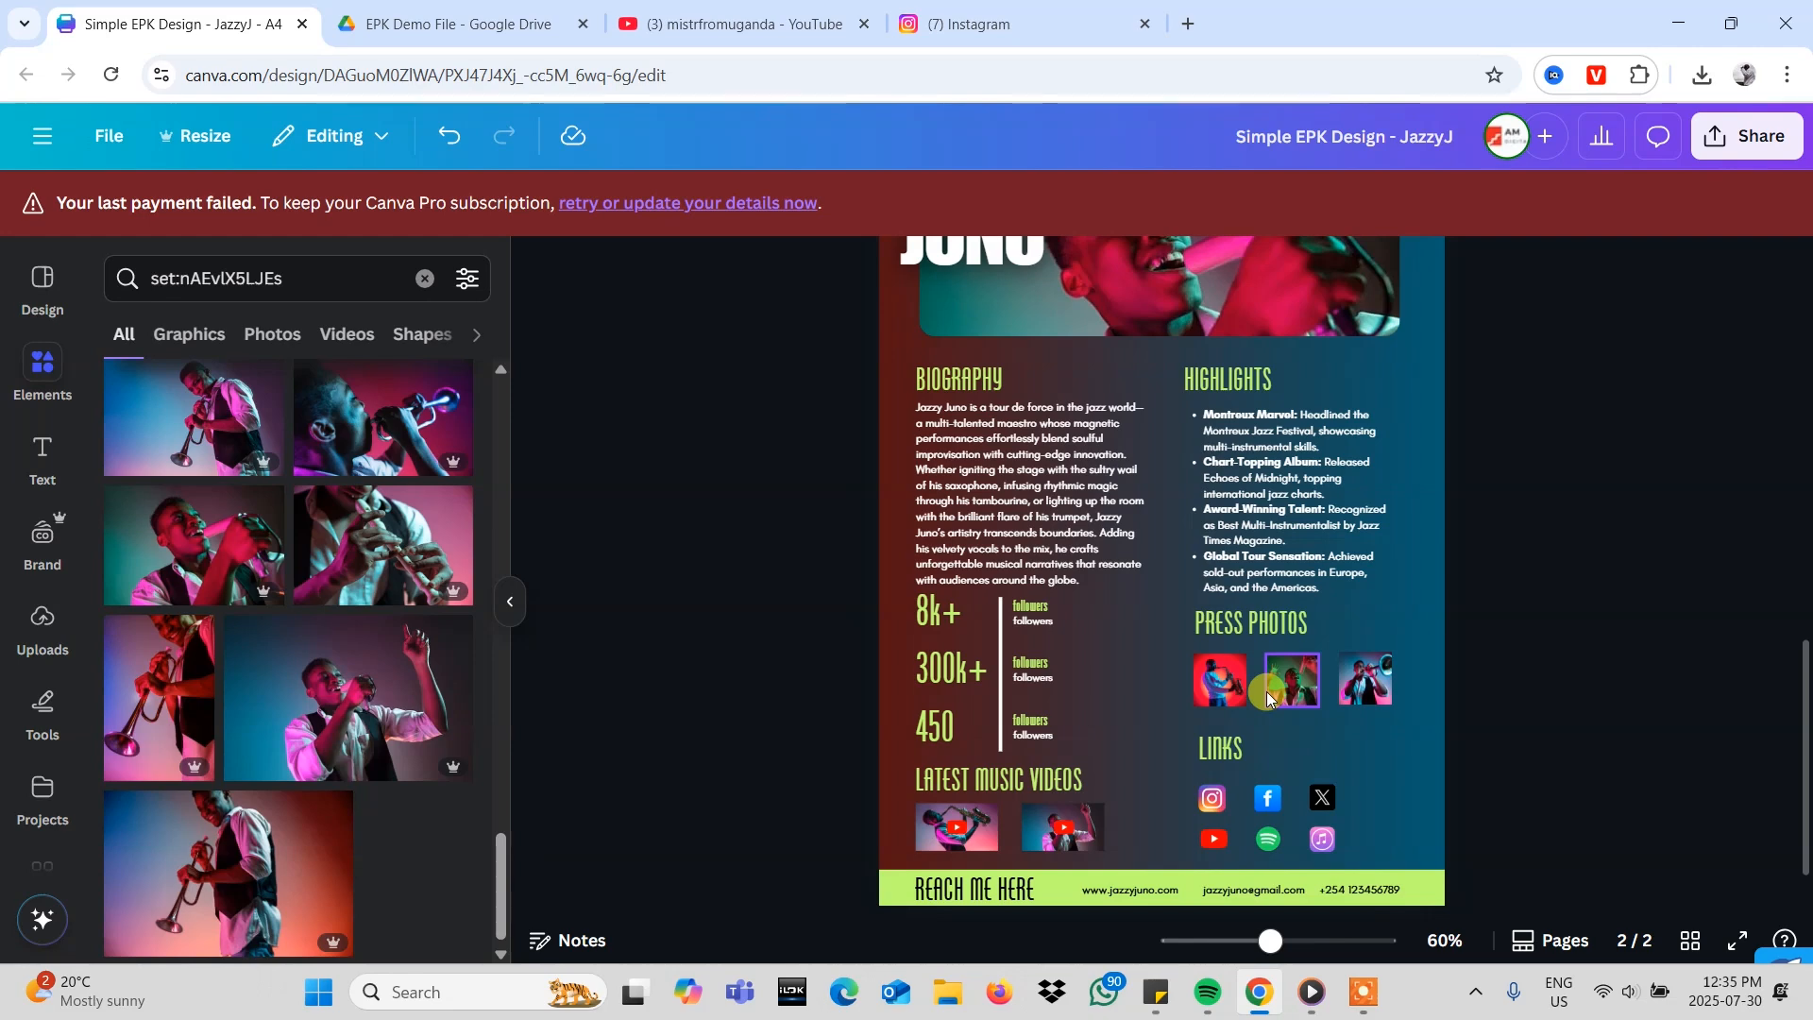
{"action": "scroll", "coordinate": [1267, 691], "scroll_direction": "up", "scroll_amount": 4}
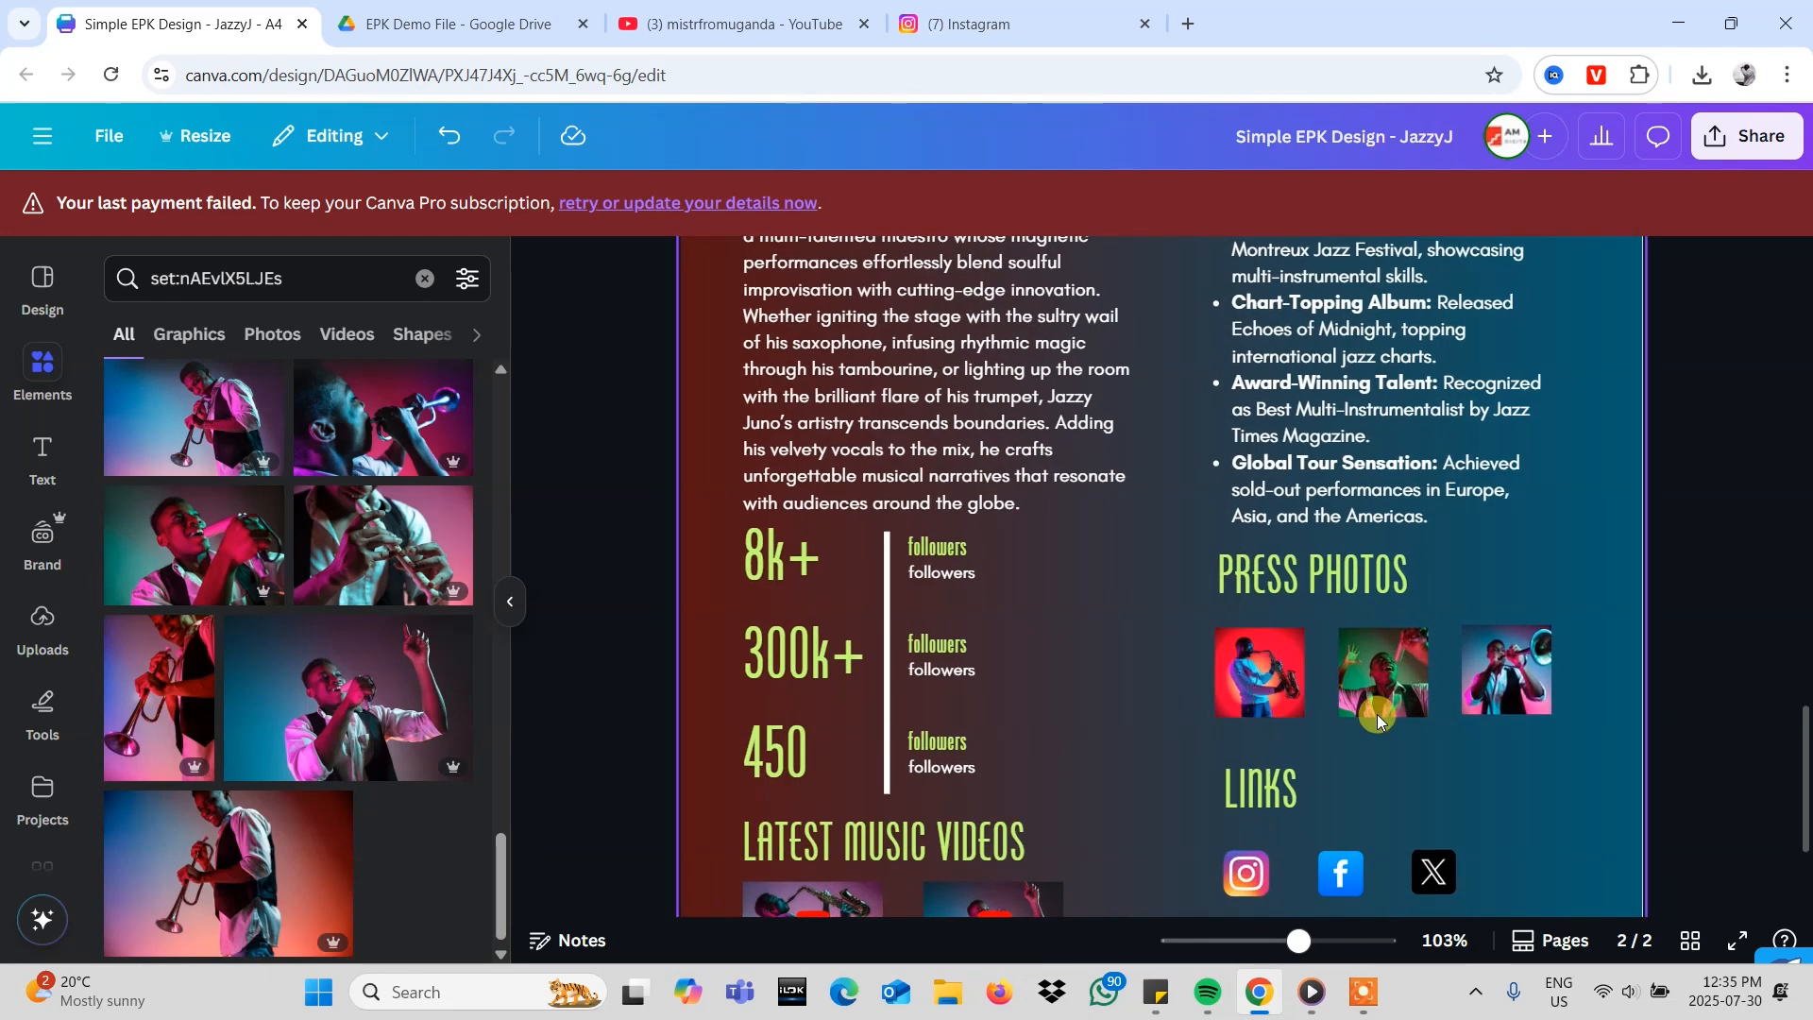
- Look over page 2's full layout from the header photo to the music videos and contact bar
{"action": "scroll", "coordinate": [1499, 711], "scroll_direction": "down", "scroll_amount": 4}
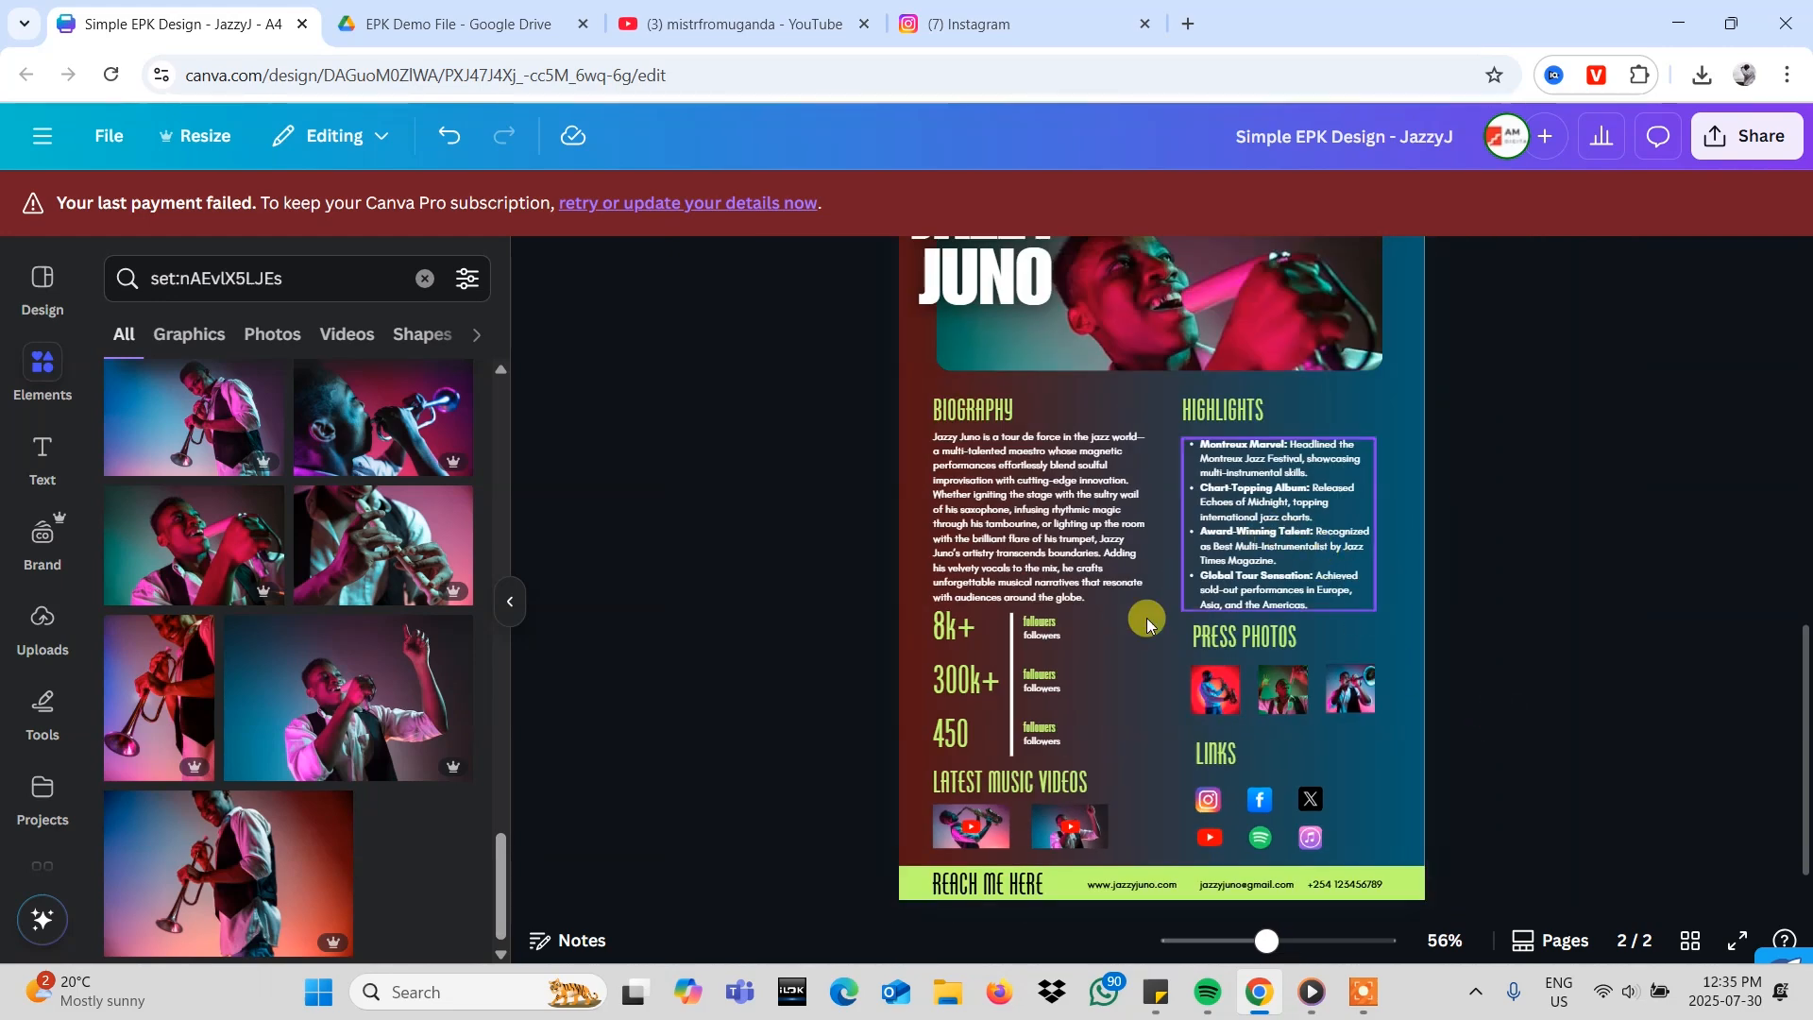
{"action": "scroll", "coordinate": [1134, 646], "scroll_direction": "up", "scroll_amount": 3}
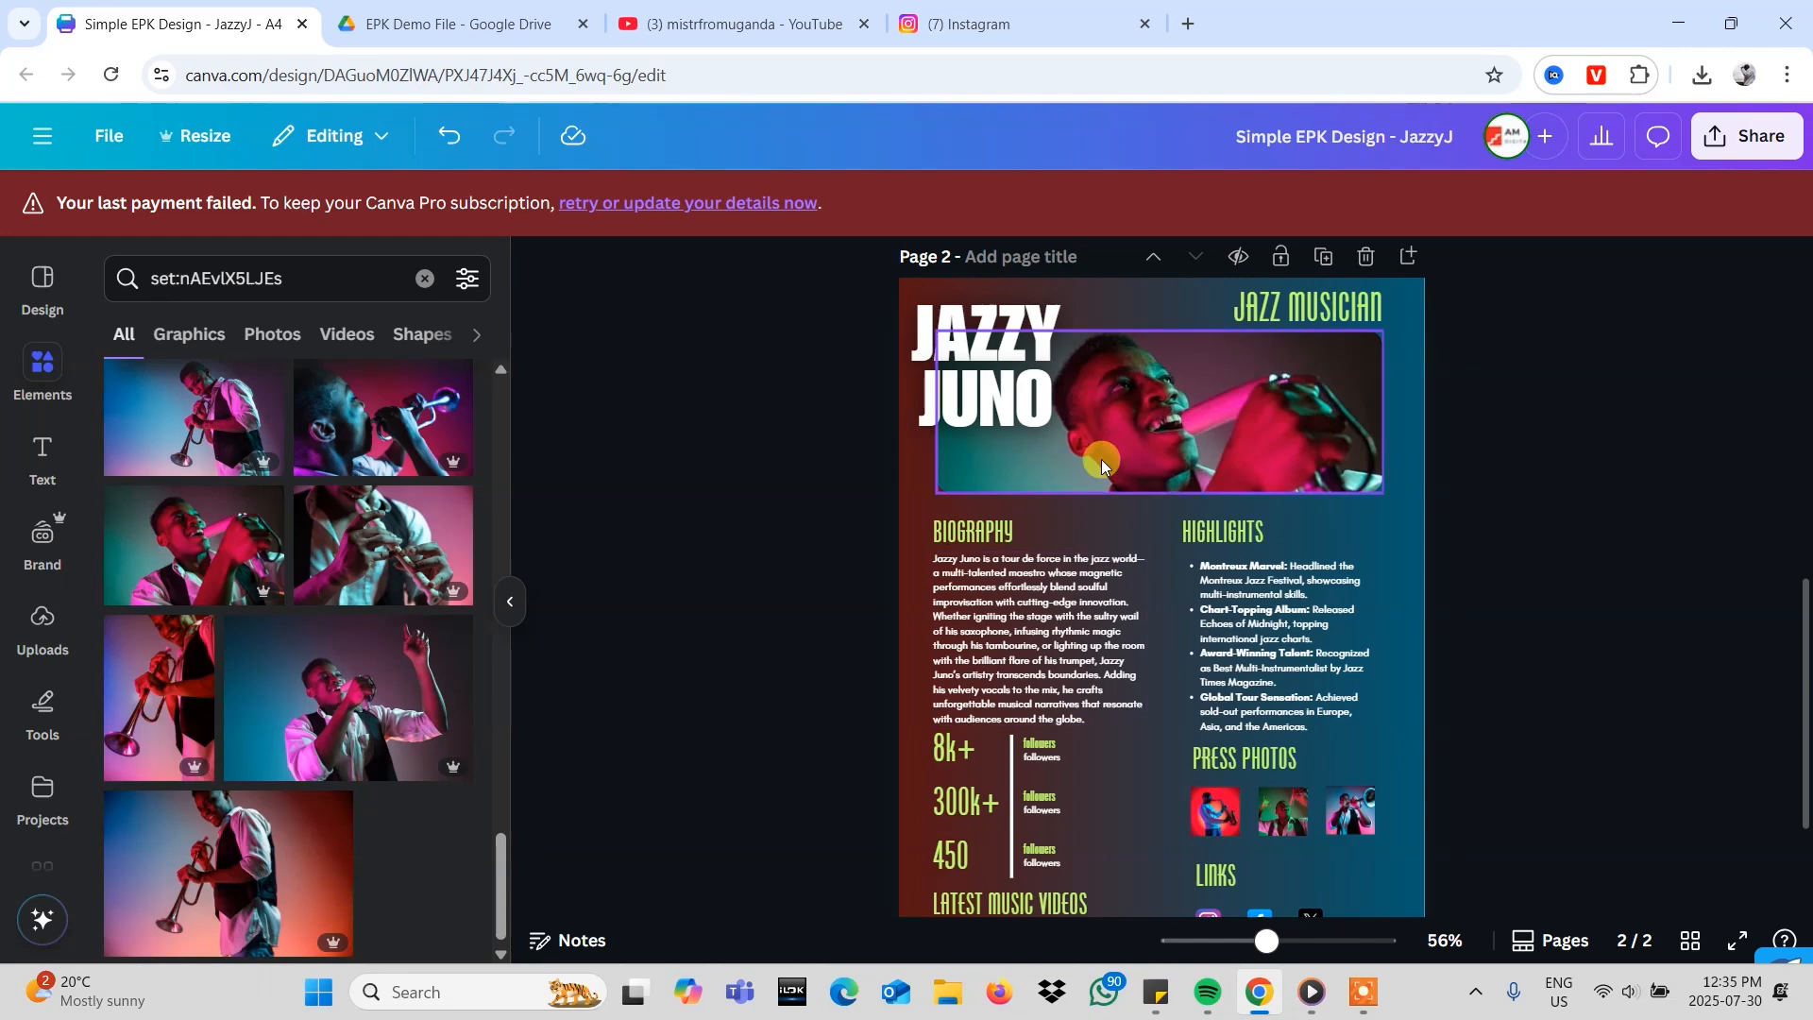
{"action": "scroll", "coordinate": [1125, 629], "scroll_direction": "down", "scroll_amount": 2}
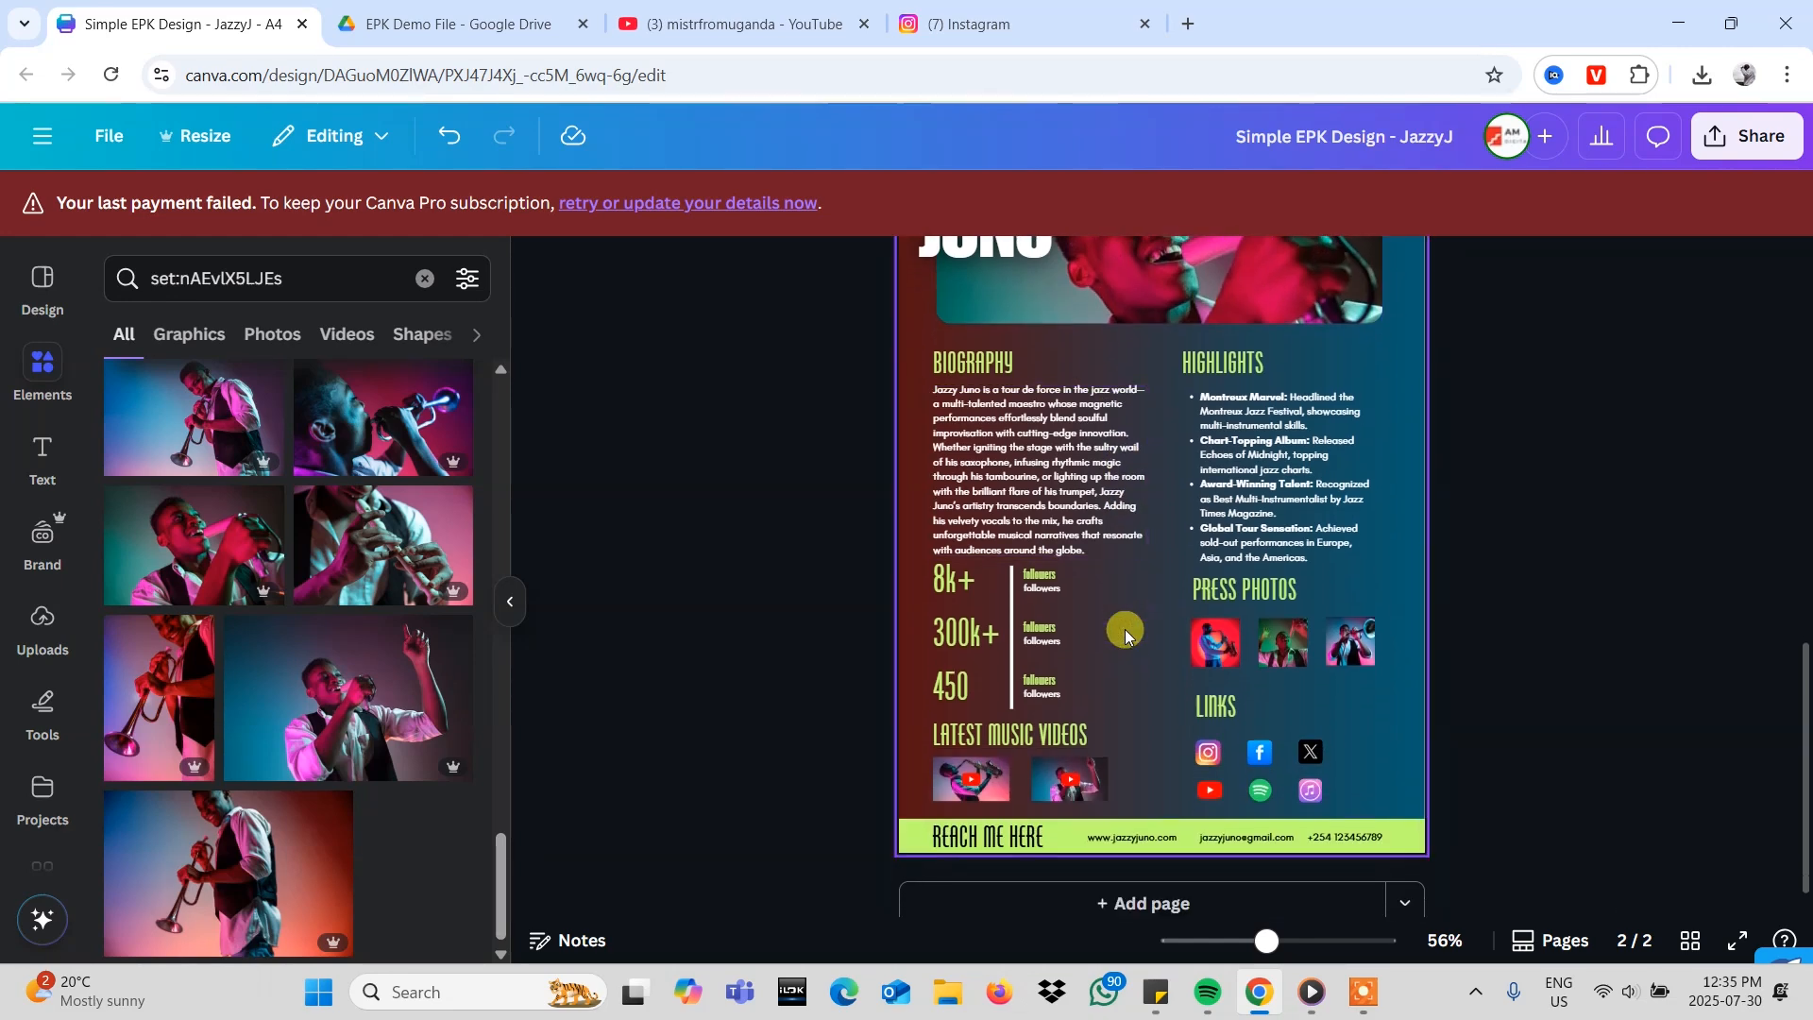
{"action": "scroll", "coordinate": [1101, 614], "scroll_direction": "up", "scroll_amount": 1}
{"action": "scroll", "coordinate": [1102, 609], "scroll_direction": "up", "scroll_amount": 2}
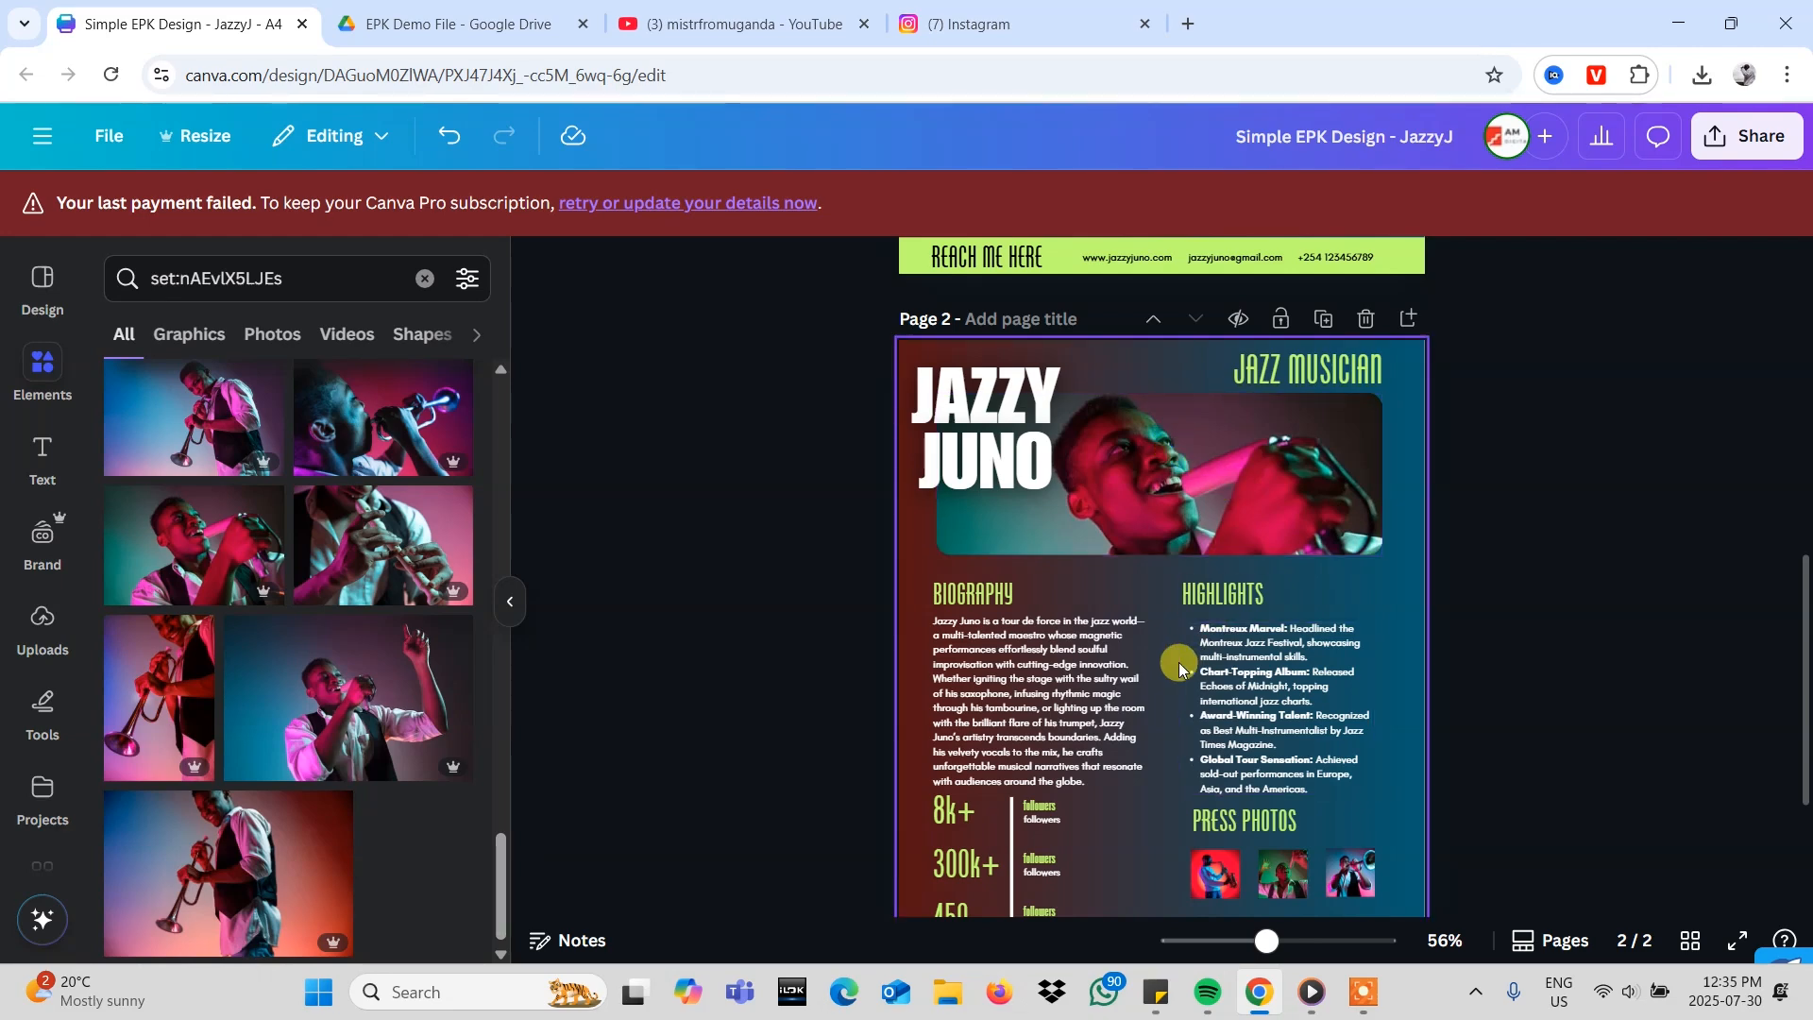
{"action": "scroll", "coordinate": [1179, 661], "scroll_direction": "down", "scroll_amount": 3}
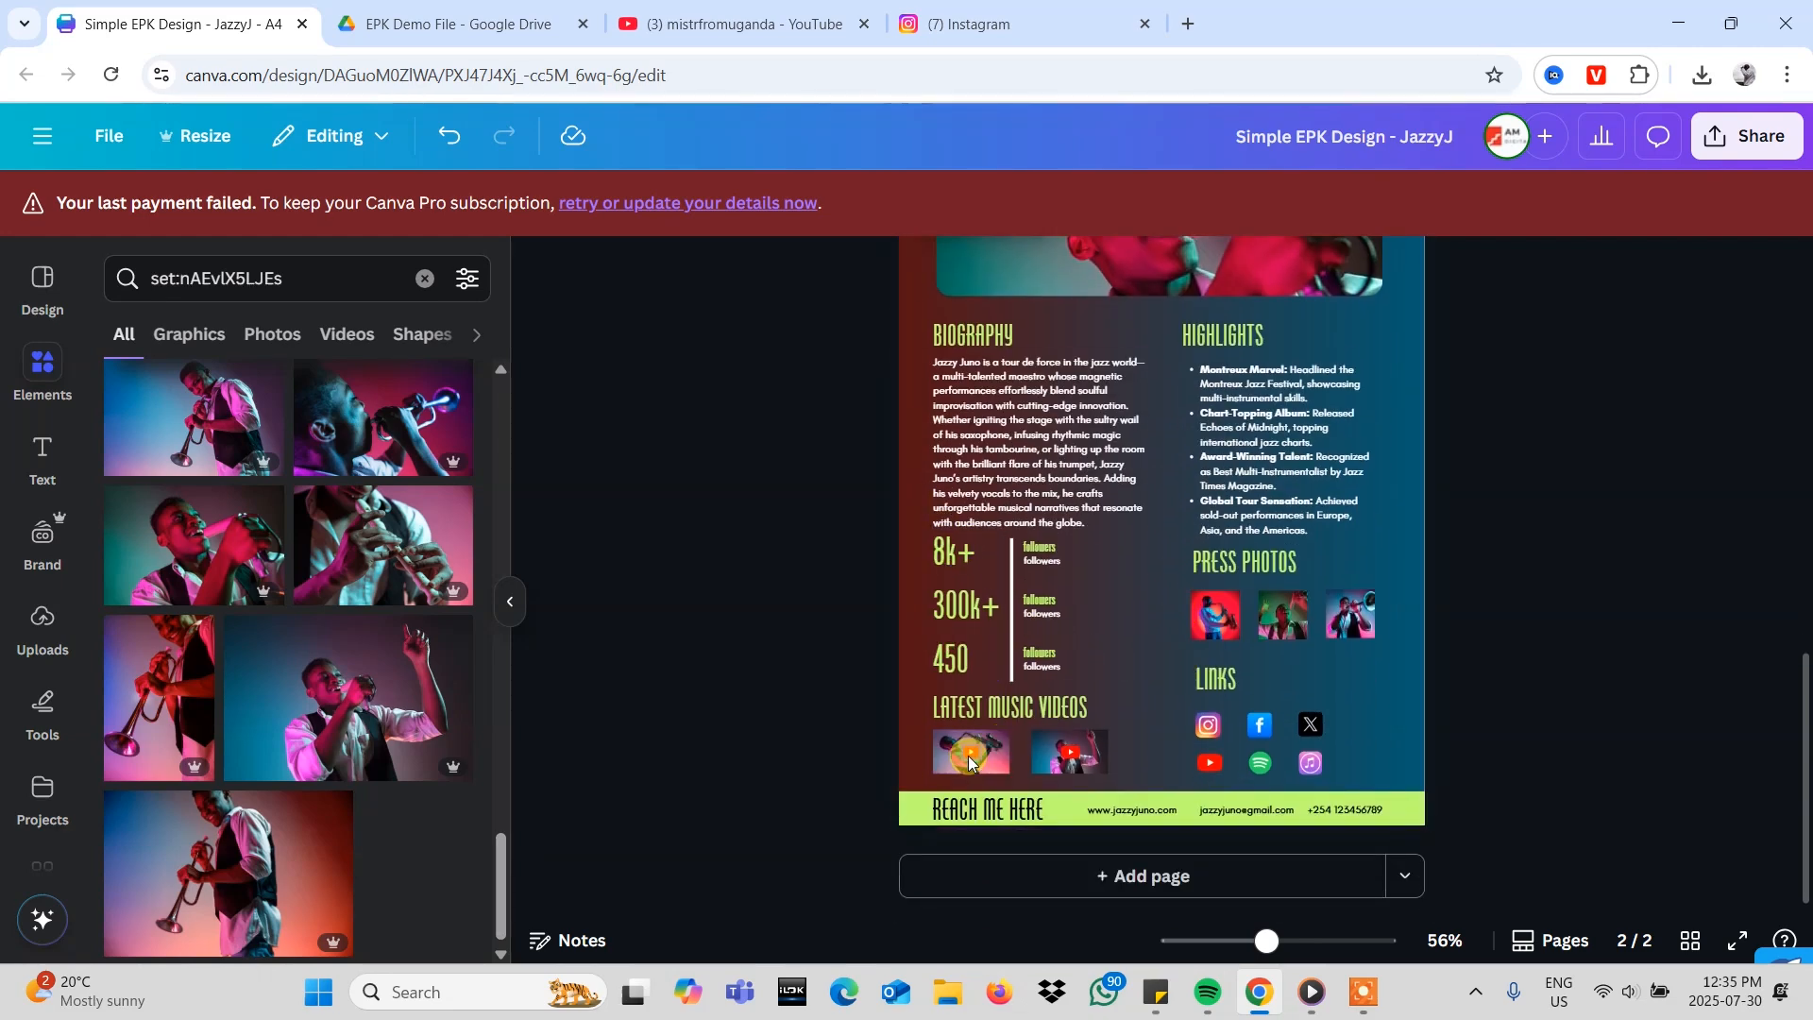
{"action": "scroll", "coordinate": [1023, 761], "scroll_direction": "up", "scroll_amount": 3}
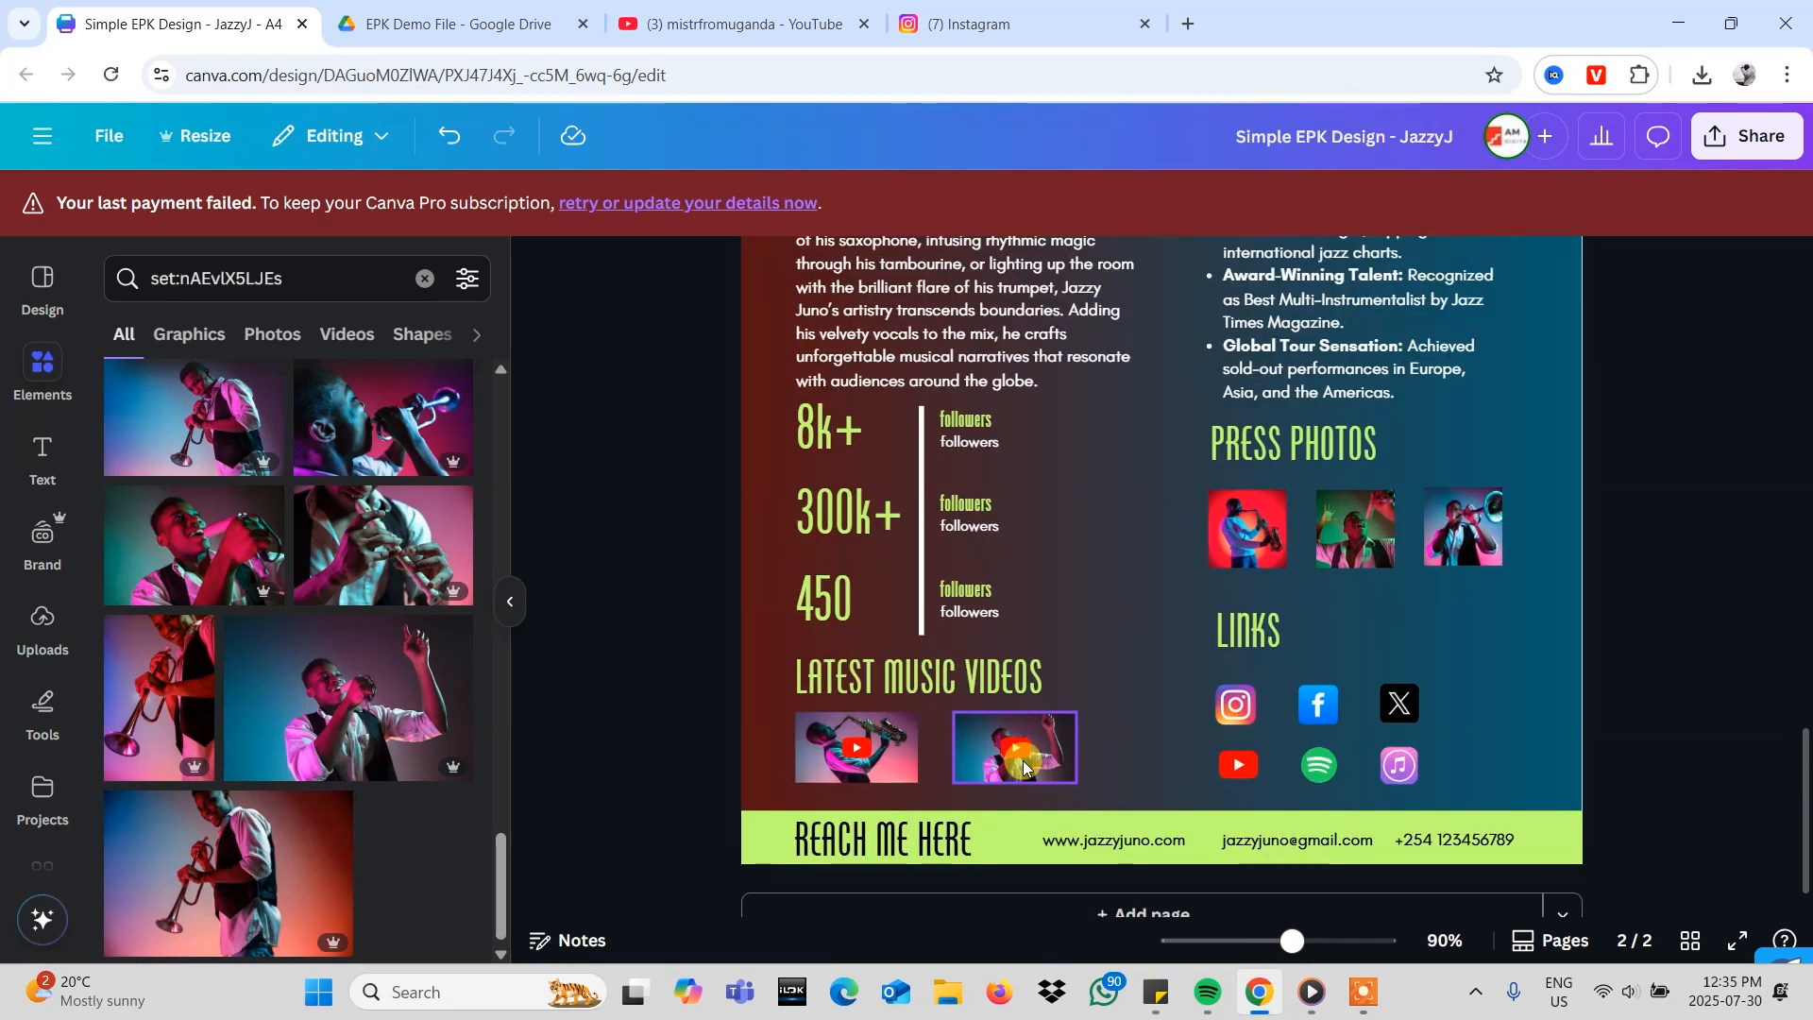
{"action": "left_click", "coordinate": [860, 752]}
{"action": "double_click", "coordinate": [895, 752]}
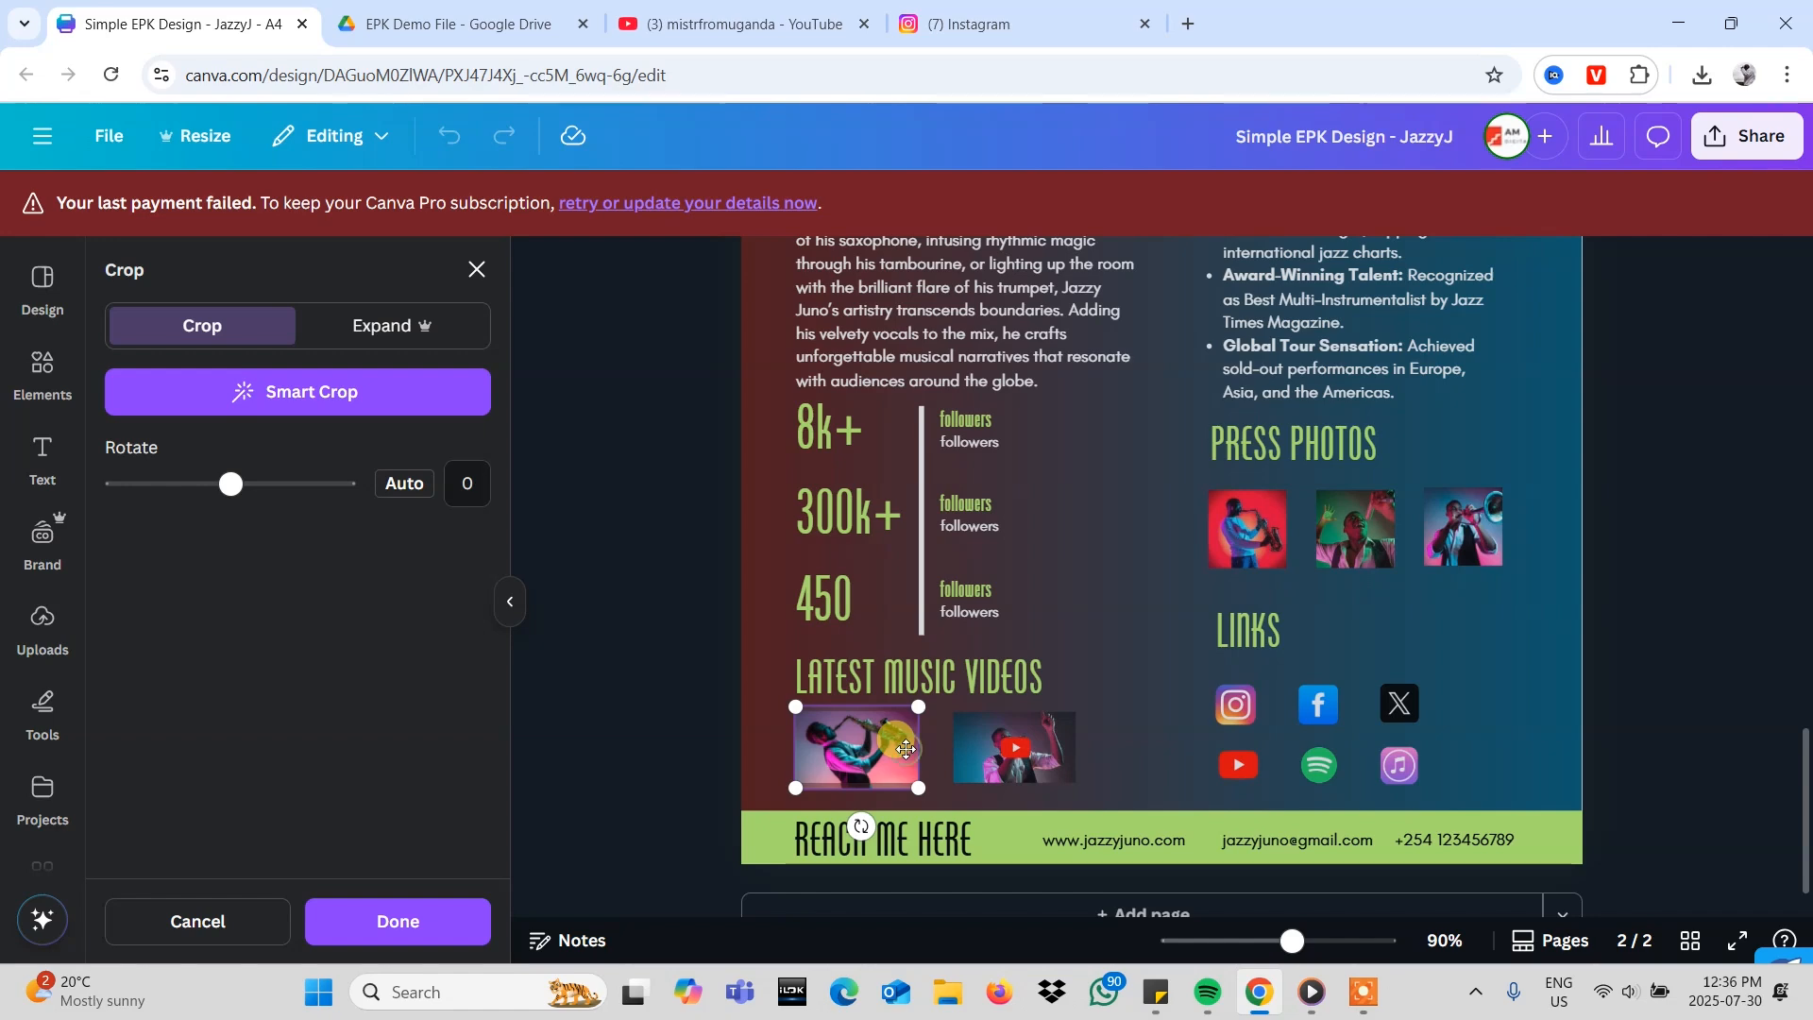
{"action": "left_click", "coordinate": [907, 704]}
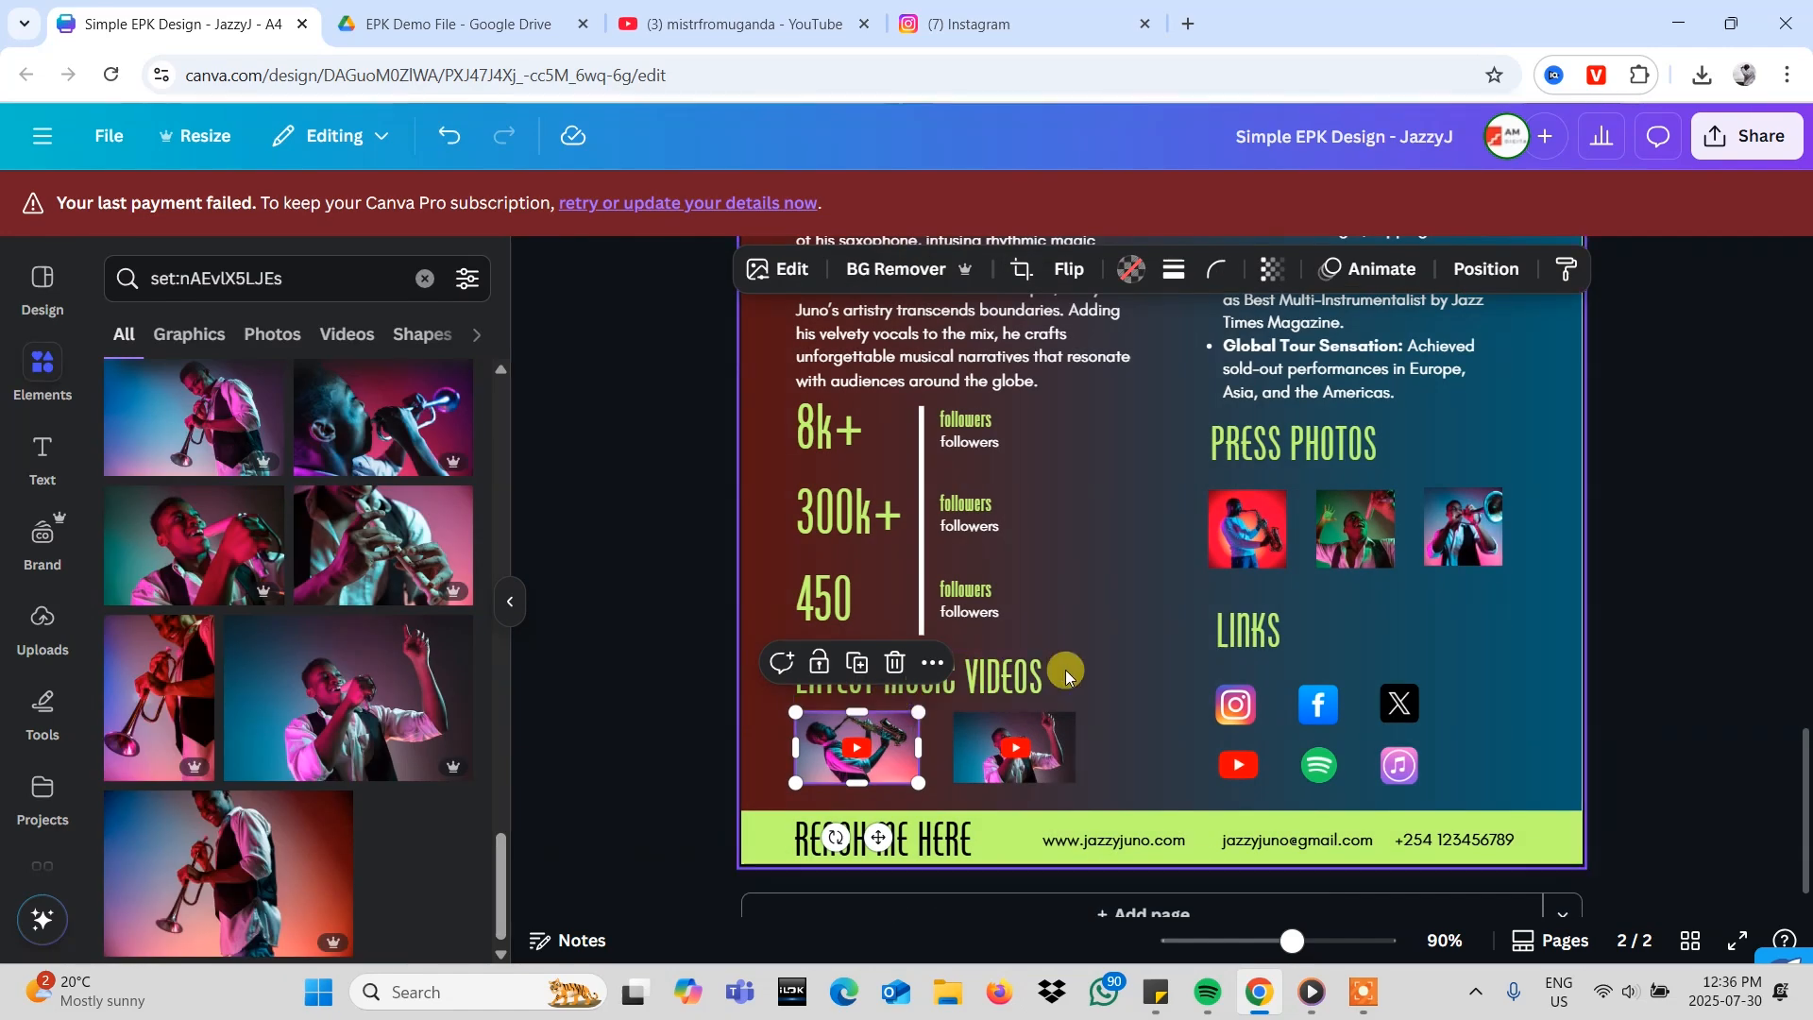
{"action": "left_click", "coordinate": [1151, 657]}
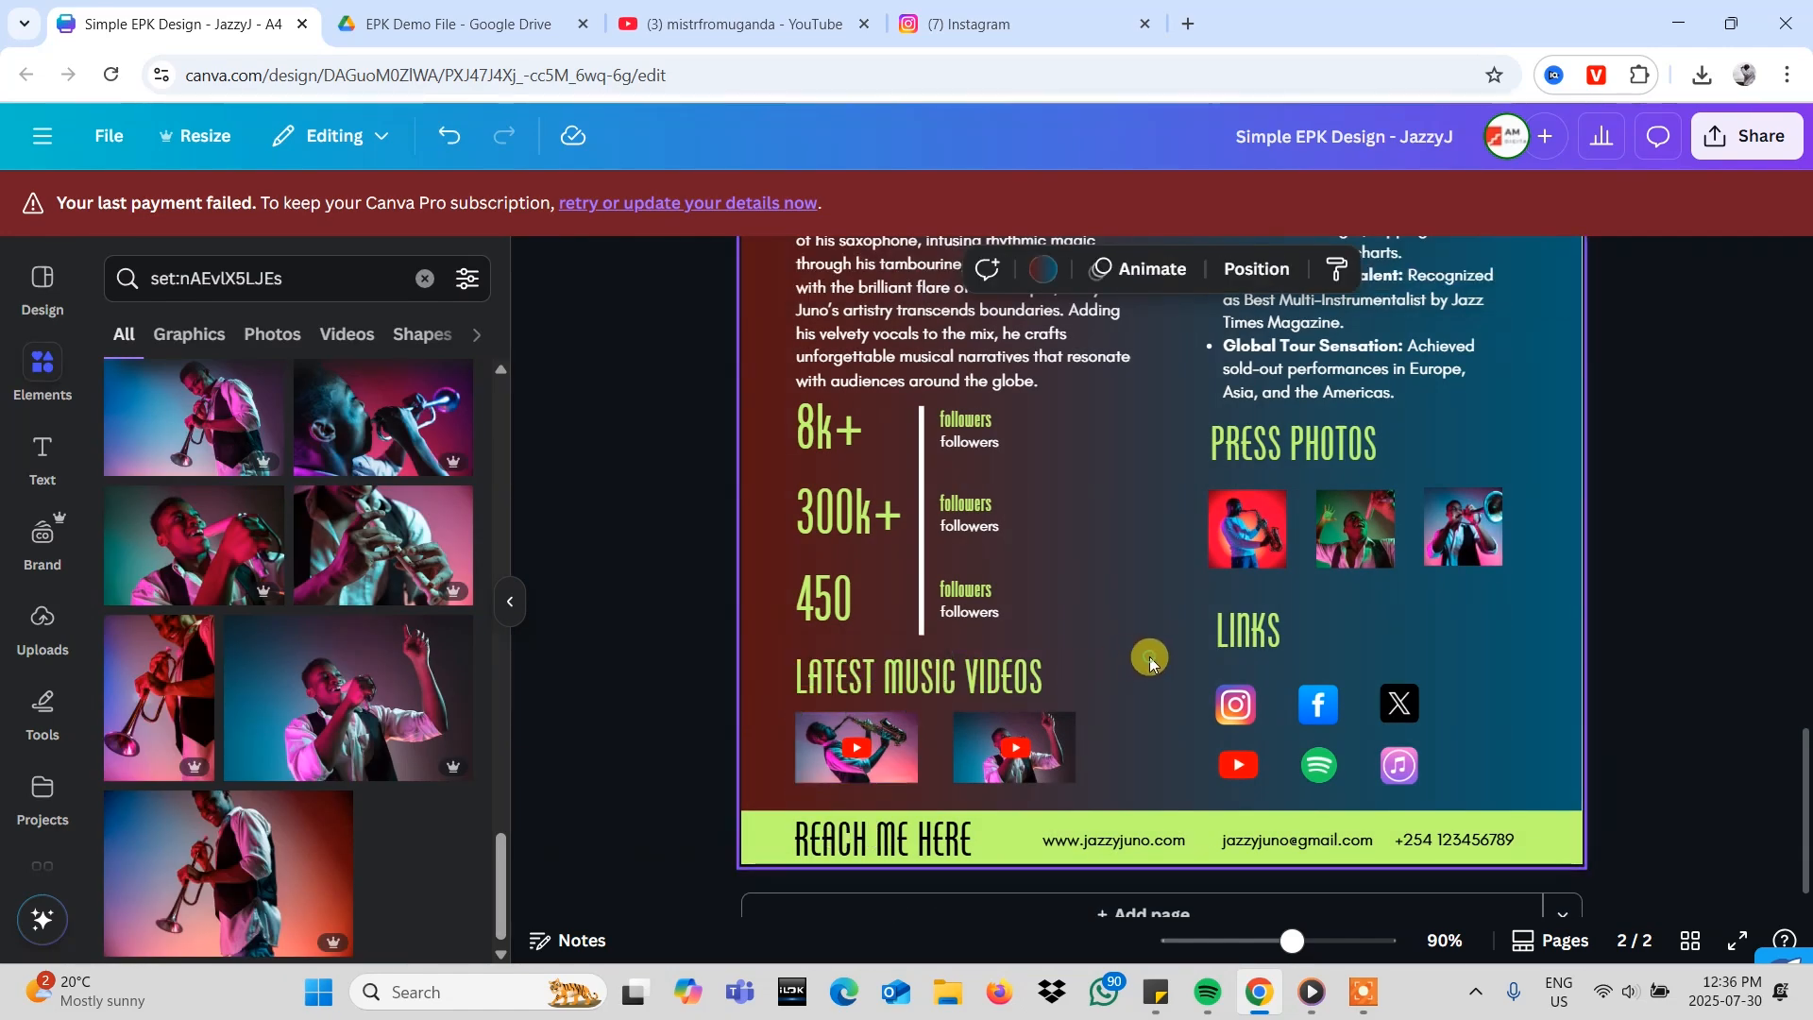
- Open the link entry for the YouTube icon on the first music video thumbnail
{"action": "left_click", "coordinate": [860, 749]}
{"action": "left_click", "coordinate": [930, 688]}
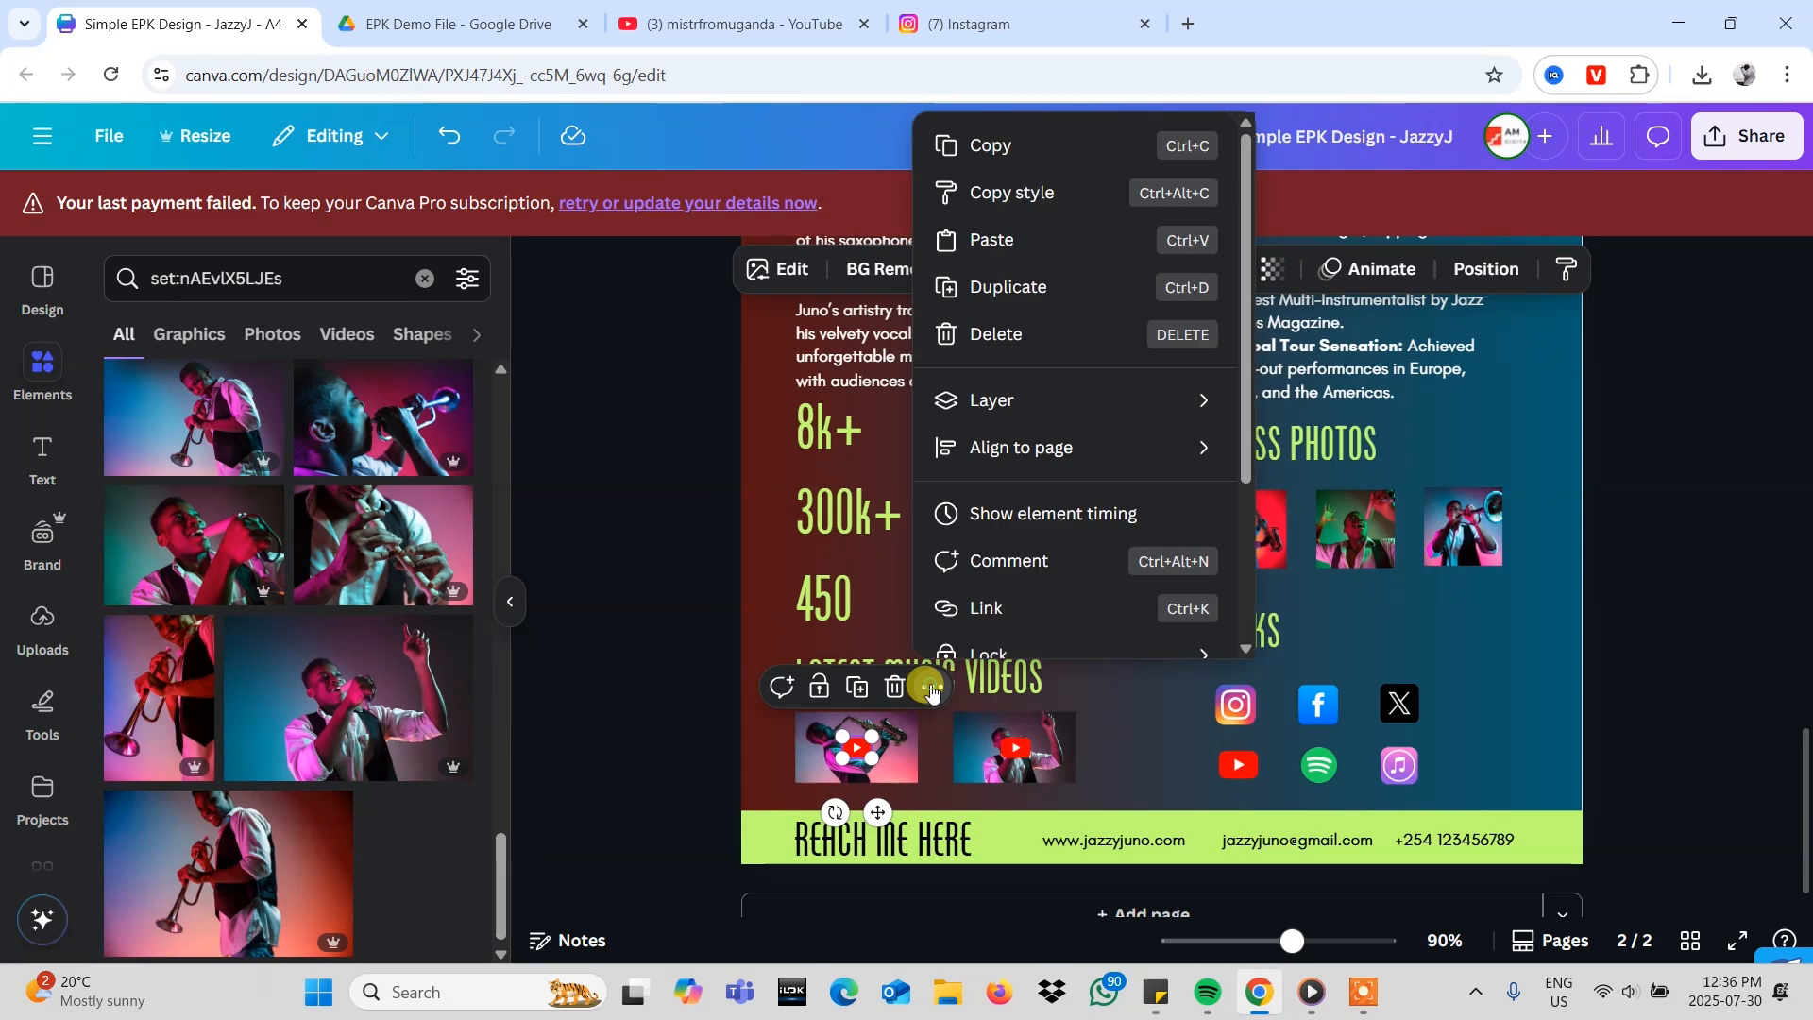
{"action": "scroll", "coordinate": [1045, 513], "scroll_direction": "down", "scroll_amount": 2}
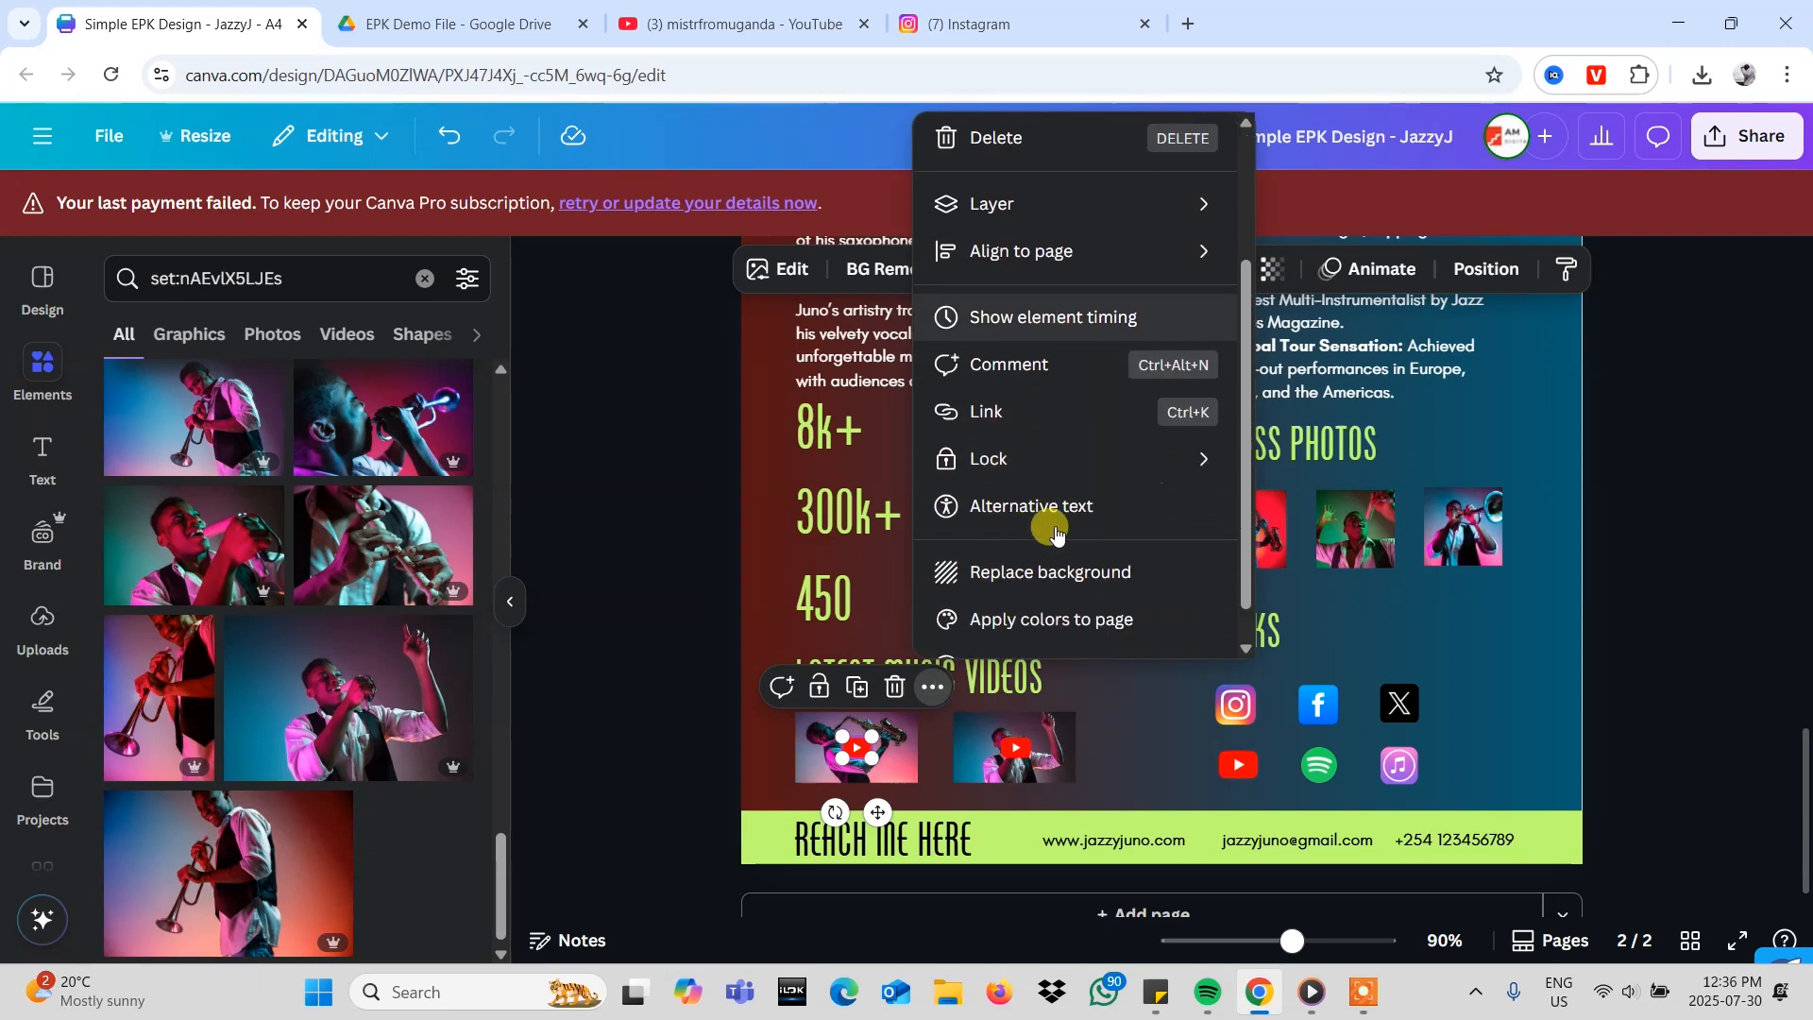
{"action": "left_click", "coordinate": [1028, 417]}
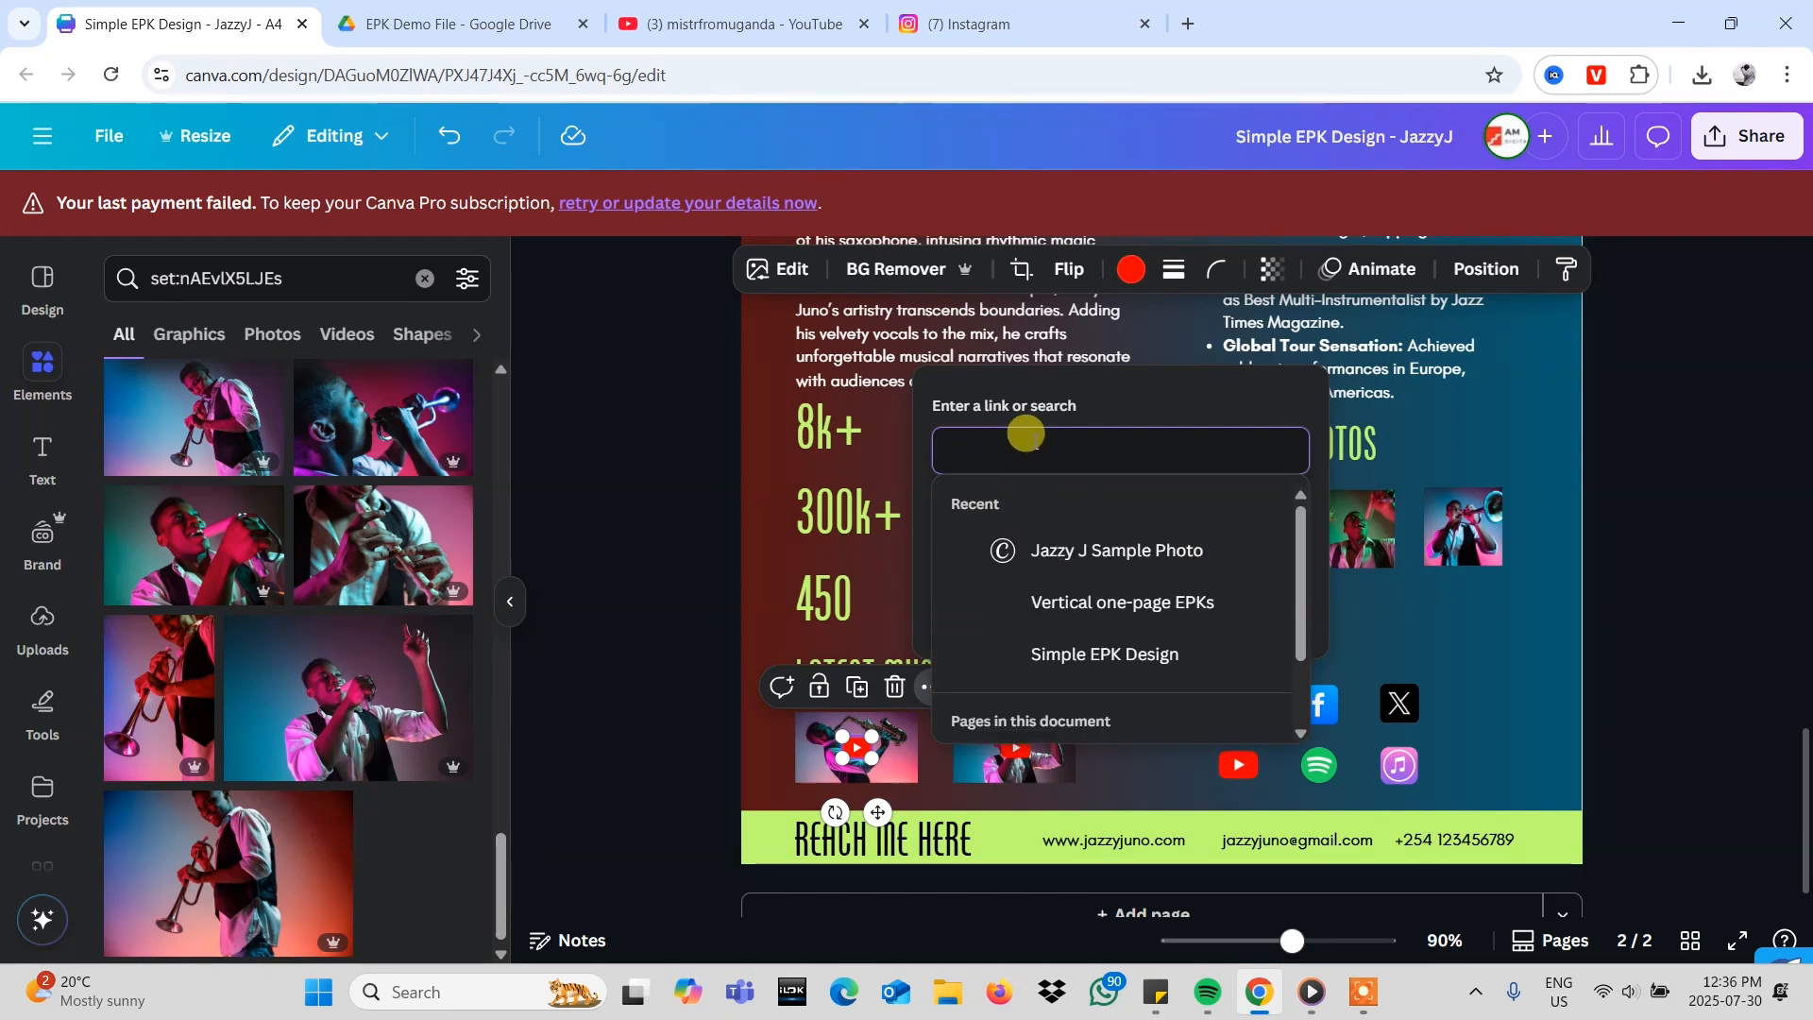
- Switch to the artist's YouTube channel and copy the share link of the "Good Lawd (Official Lyric Video)" upload
{"action": "left_click", "coordinate": [774, 29]}
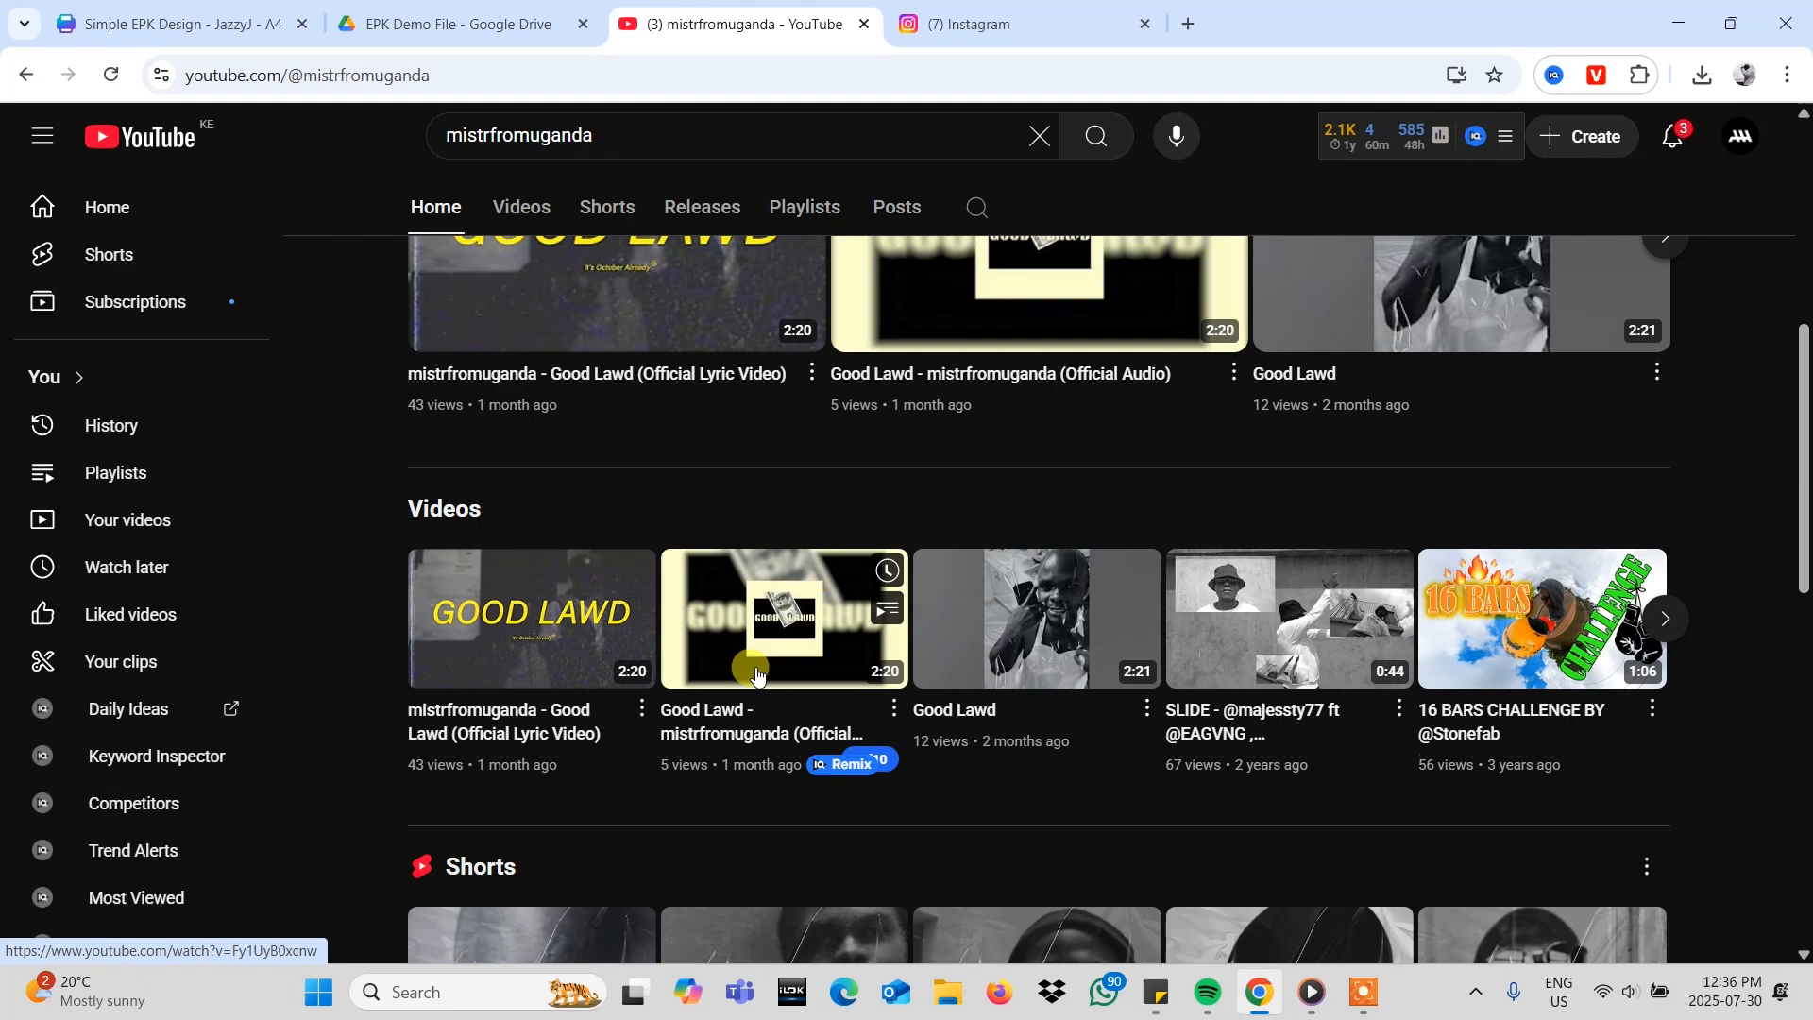
{"action": "left_click", "coordinate": [641, 708]}
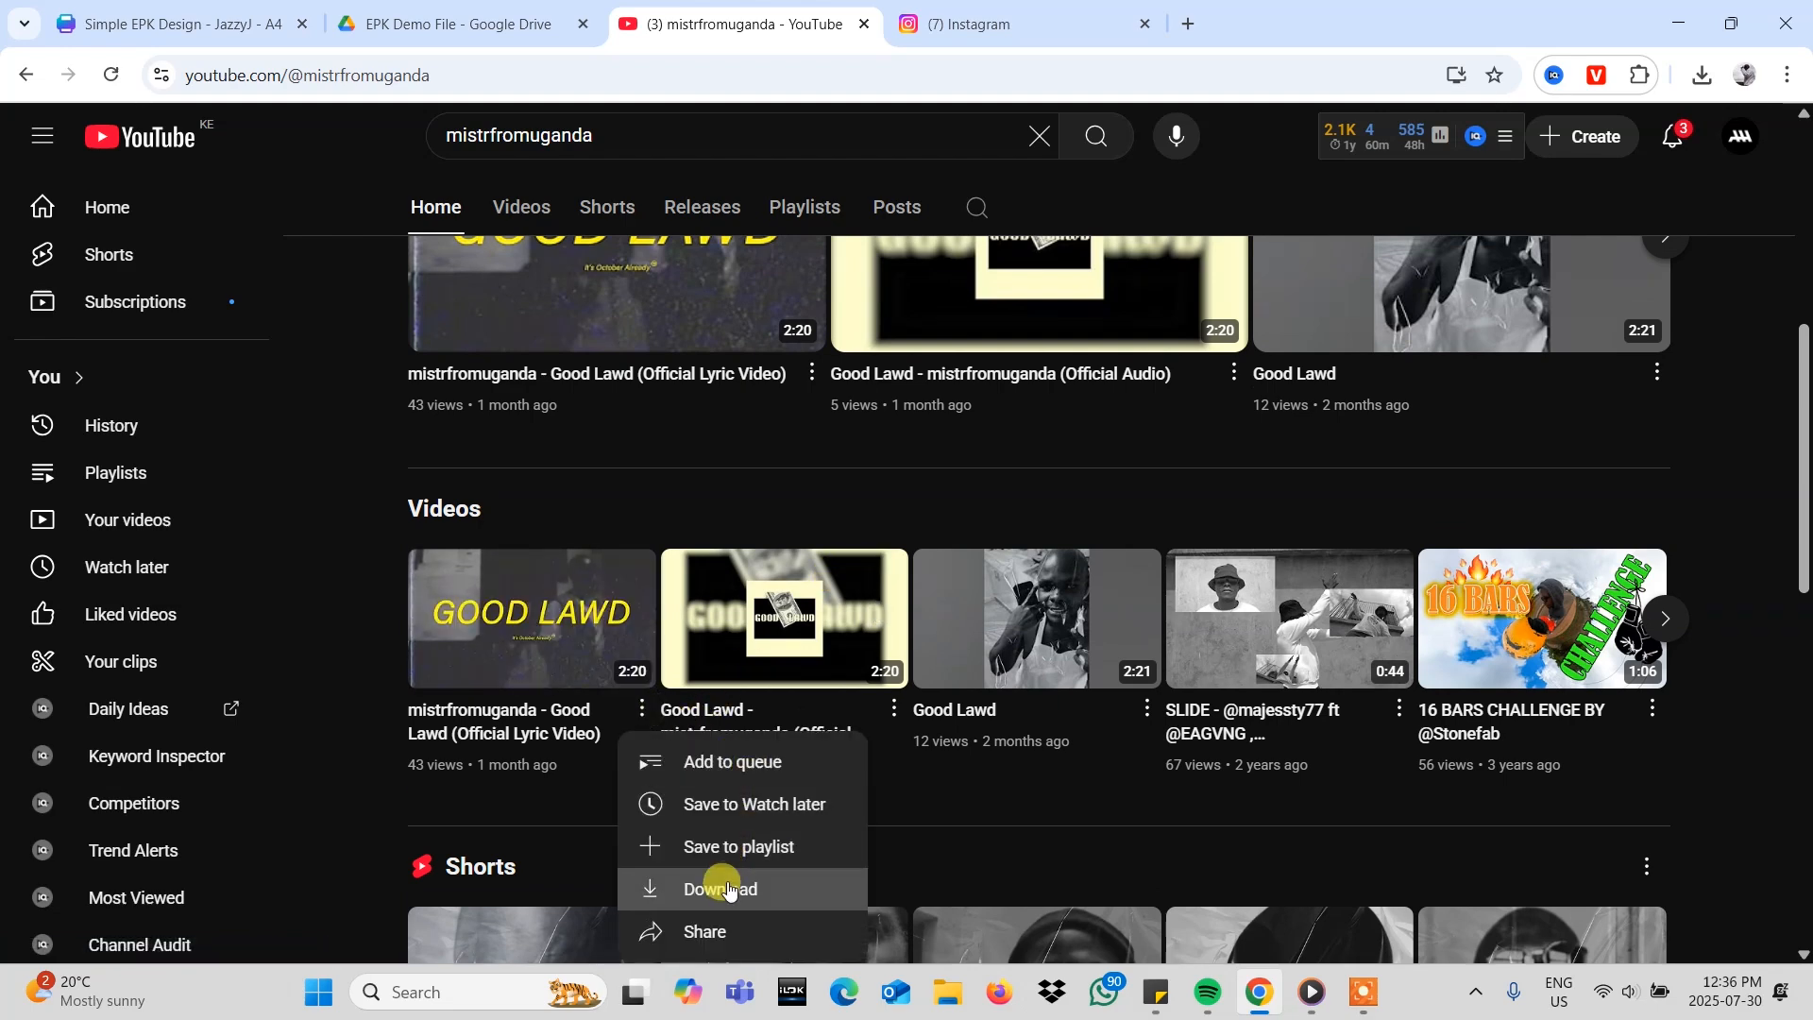
{"action": "left_click", "coordinate": [720, 928]}
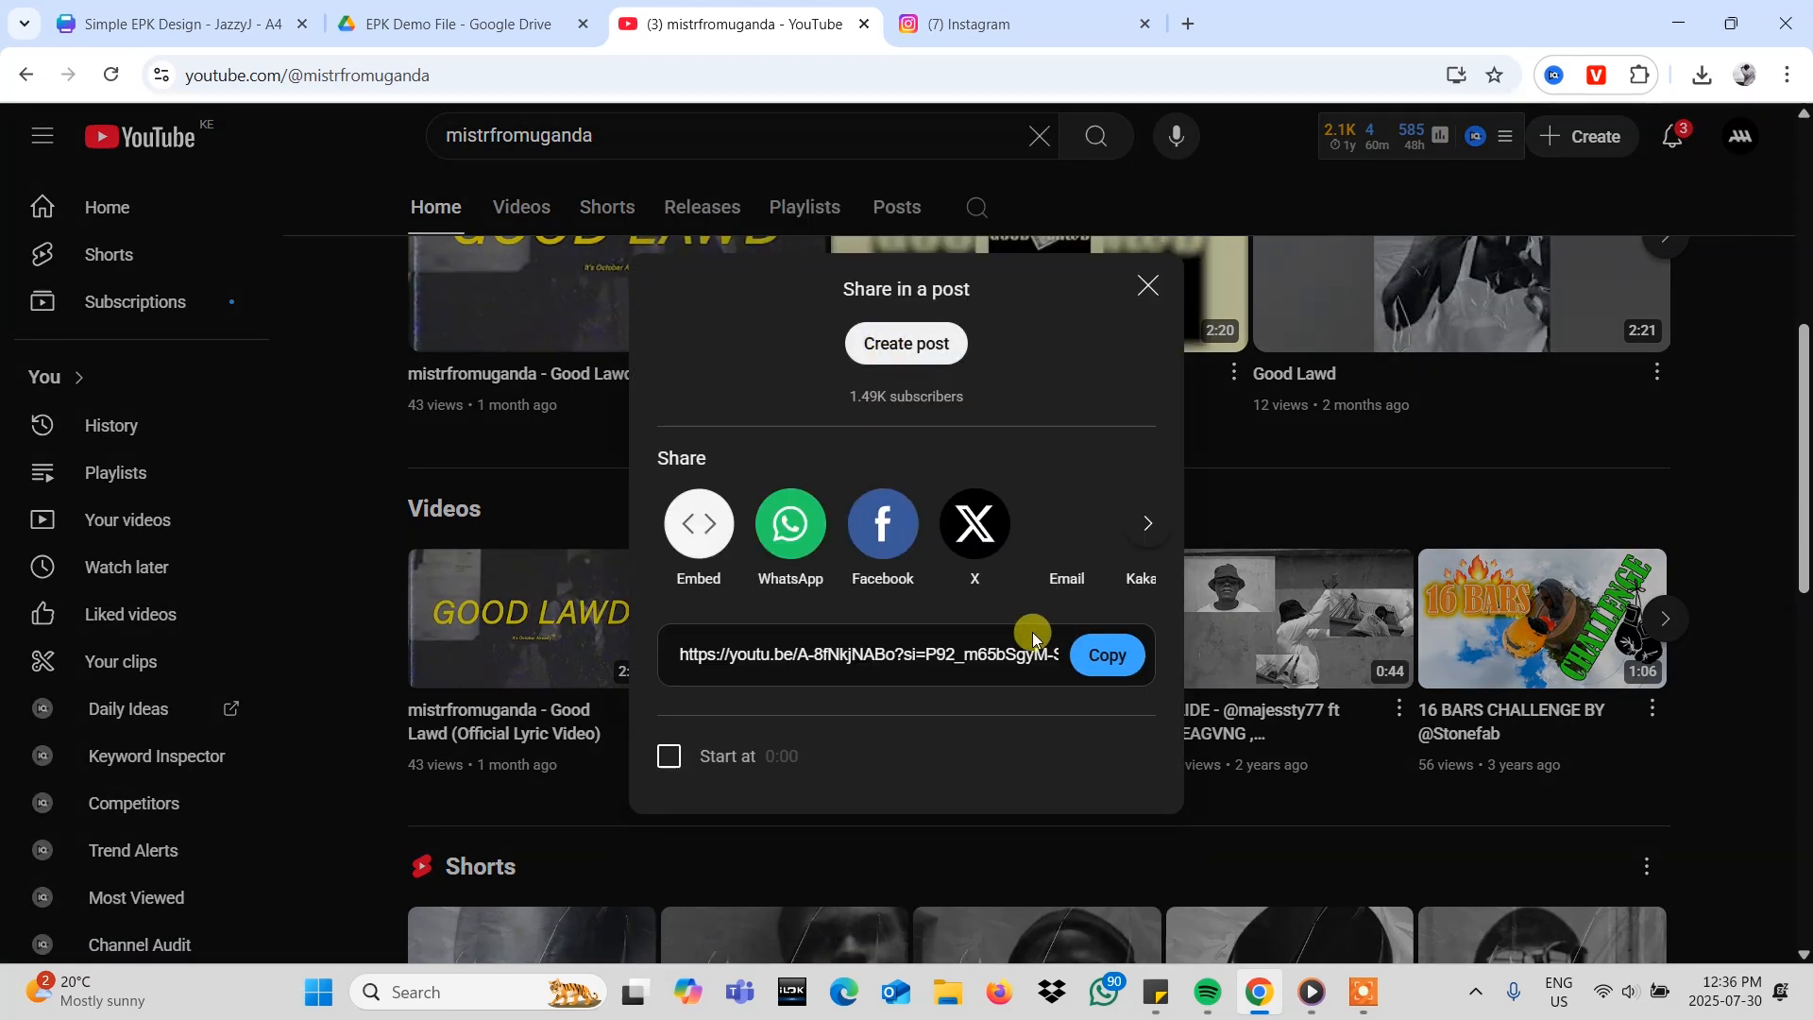
{"action": "left_click", "coordinate": [1093, 657]}
{"action": "left_click", "coordinate": [1148, 285]}
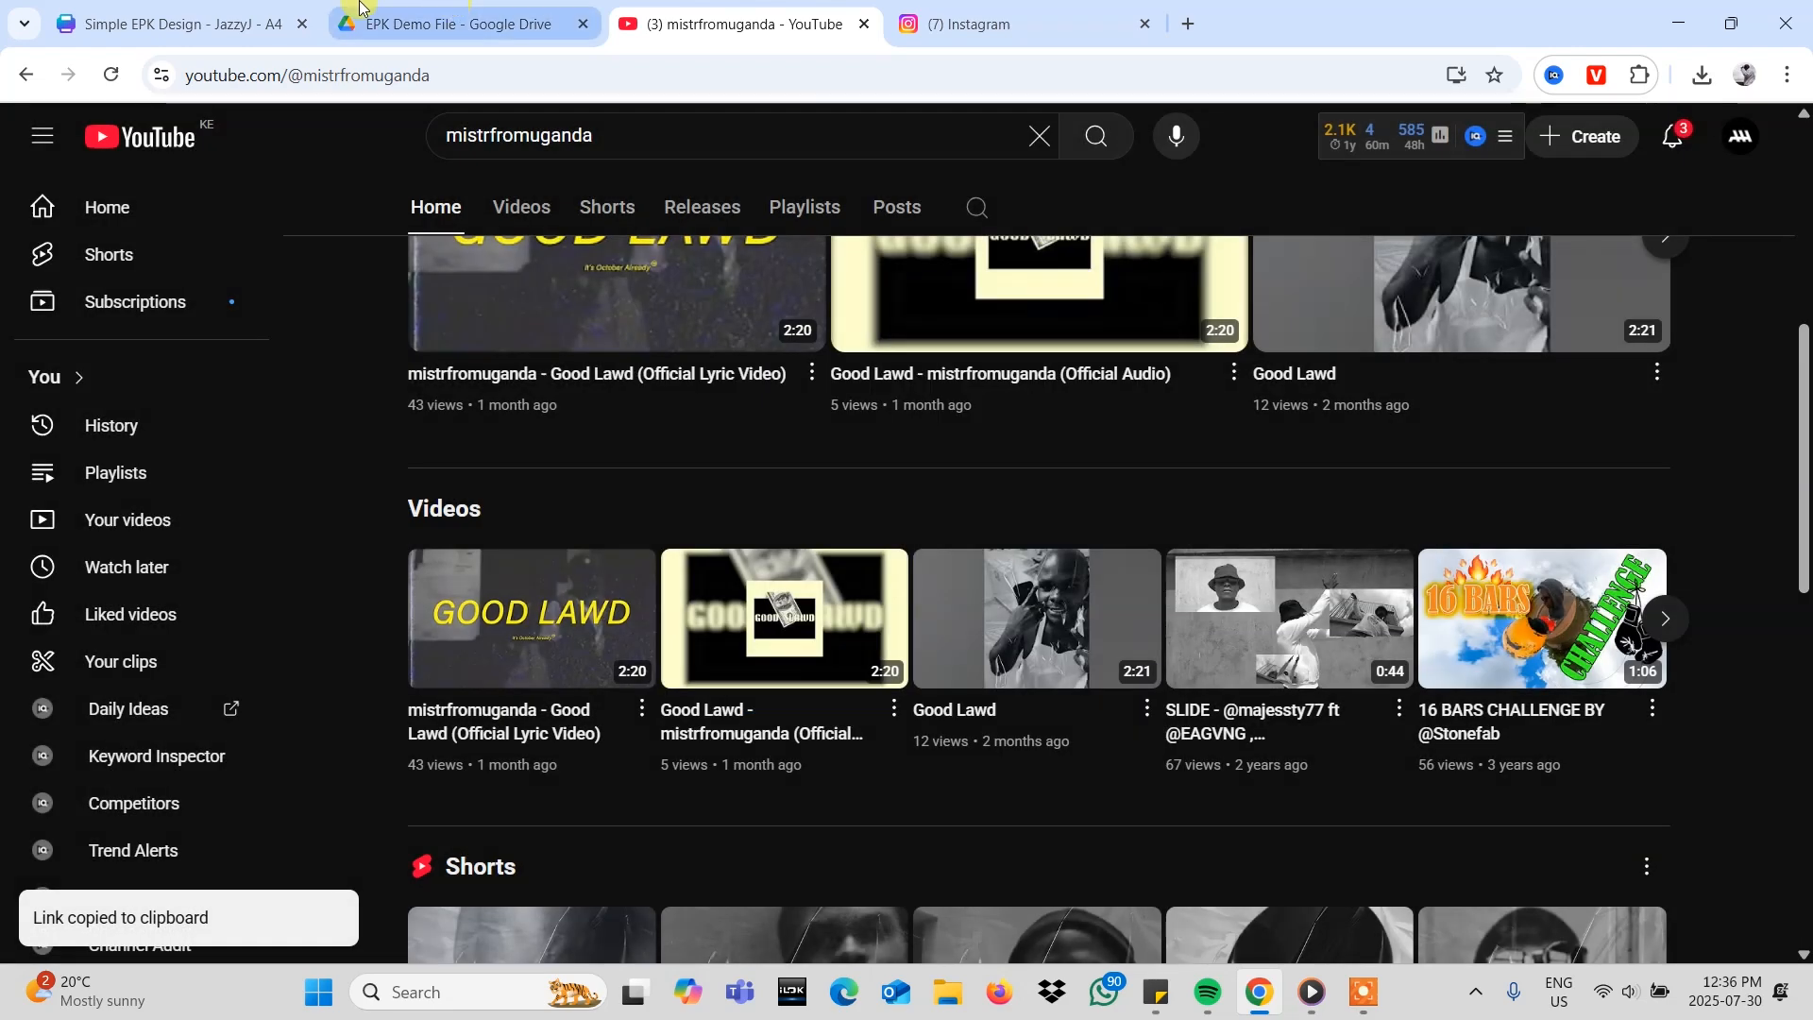
- Return to the Canva design, attach the copied YouTube link to the first thumbnail's YouTube icon and check the link
{"action": "left_click", "coordinate": [186, 21]}
{"action": "left_click", "coordinate": [1034, 453]}
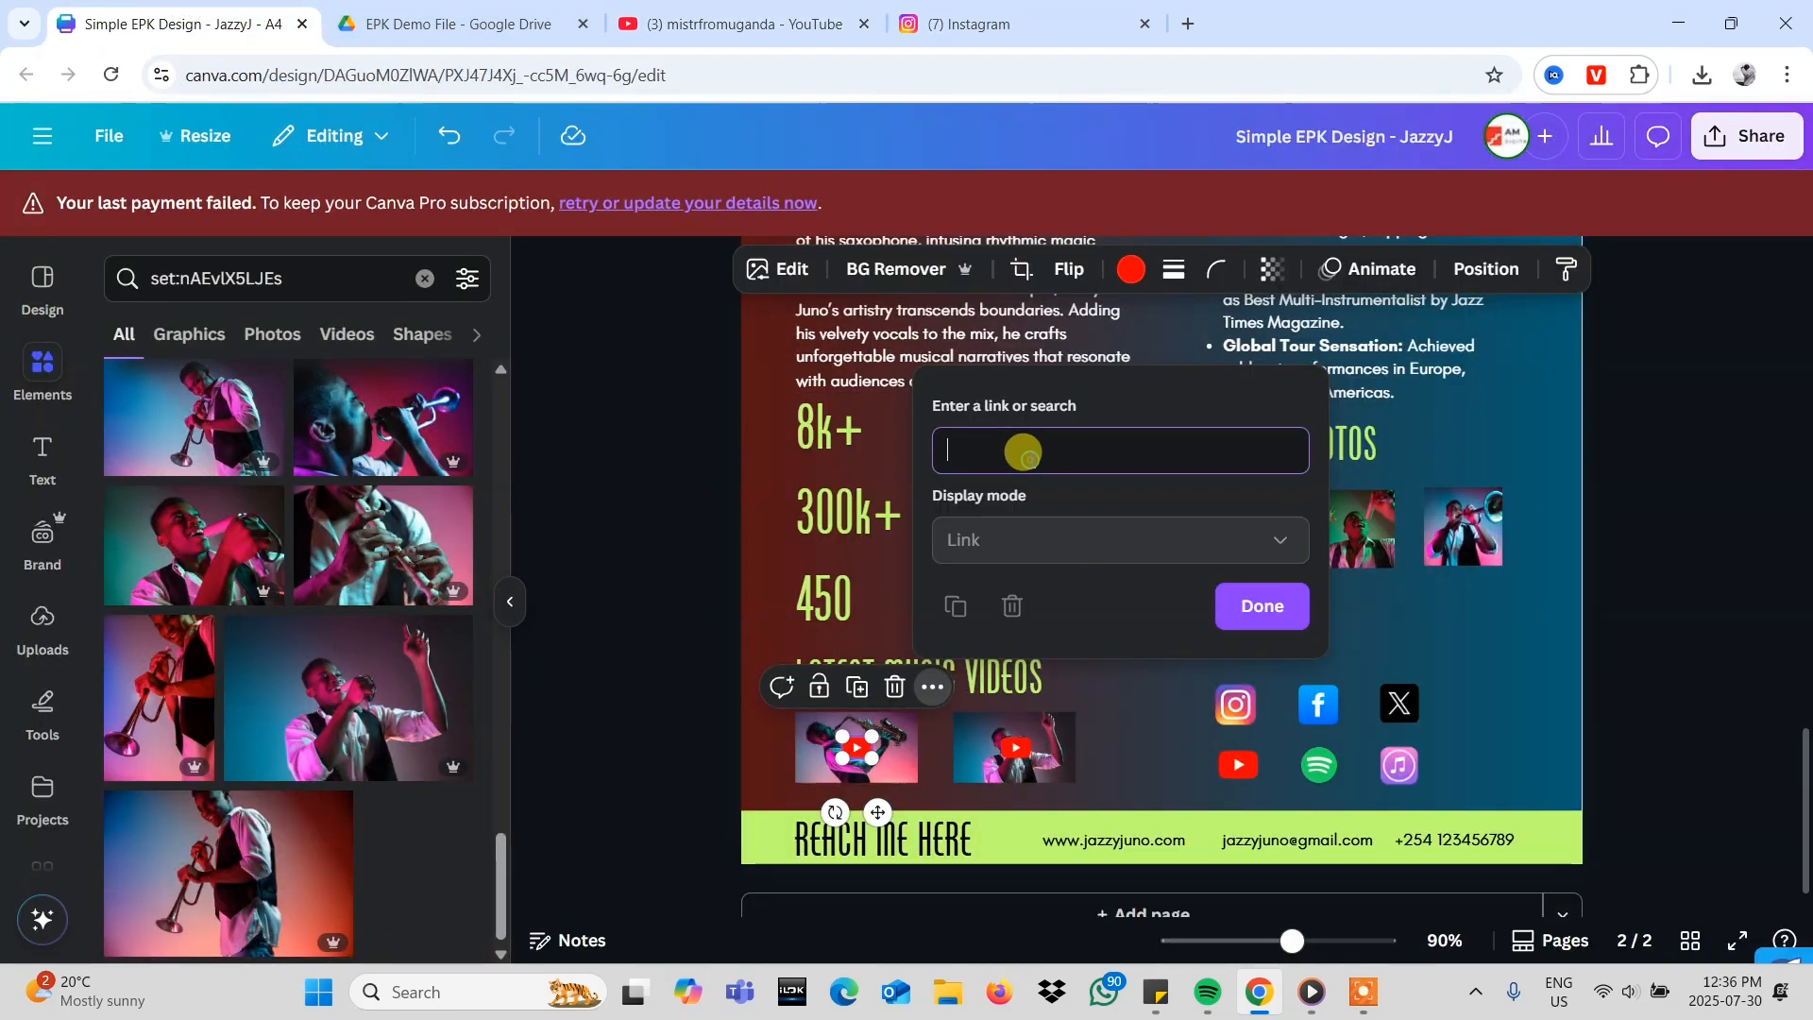
{"action": "key", "text": "ctrl+v"}
{"action": "left_click", "coordinate": [1263, 607]}
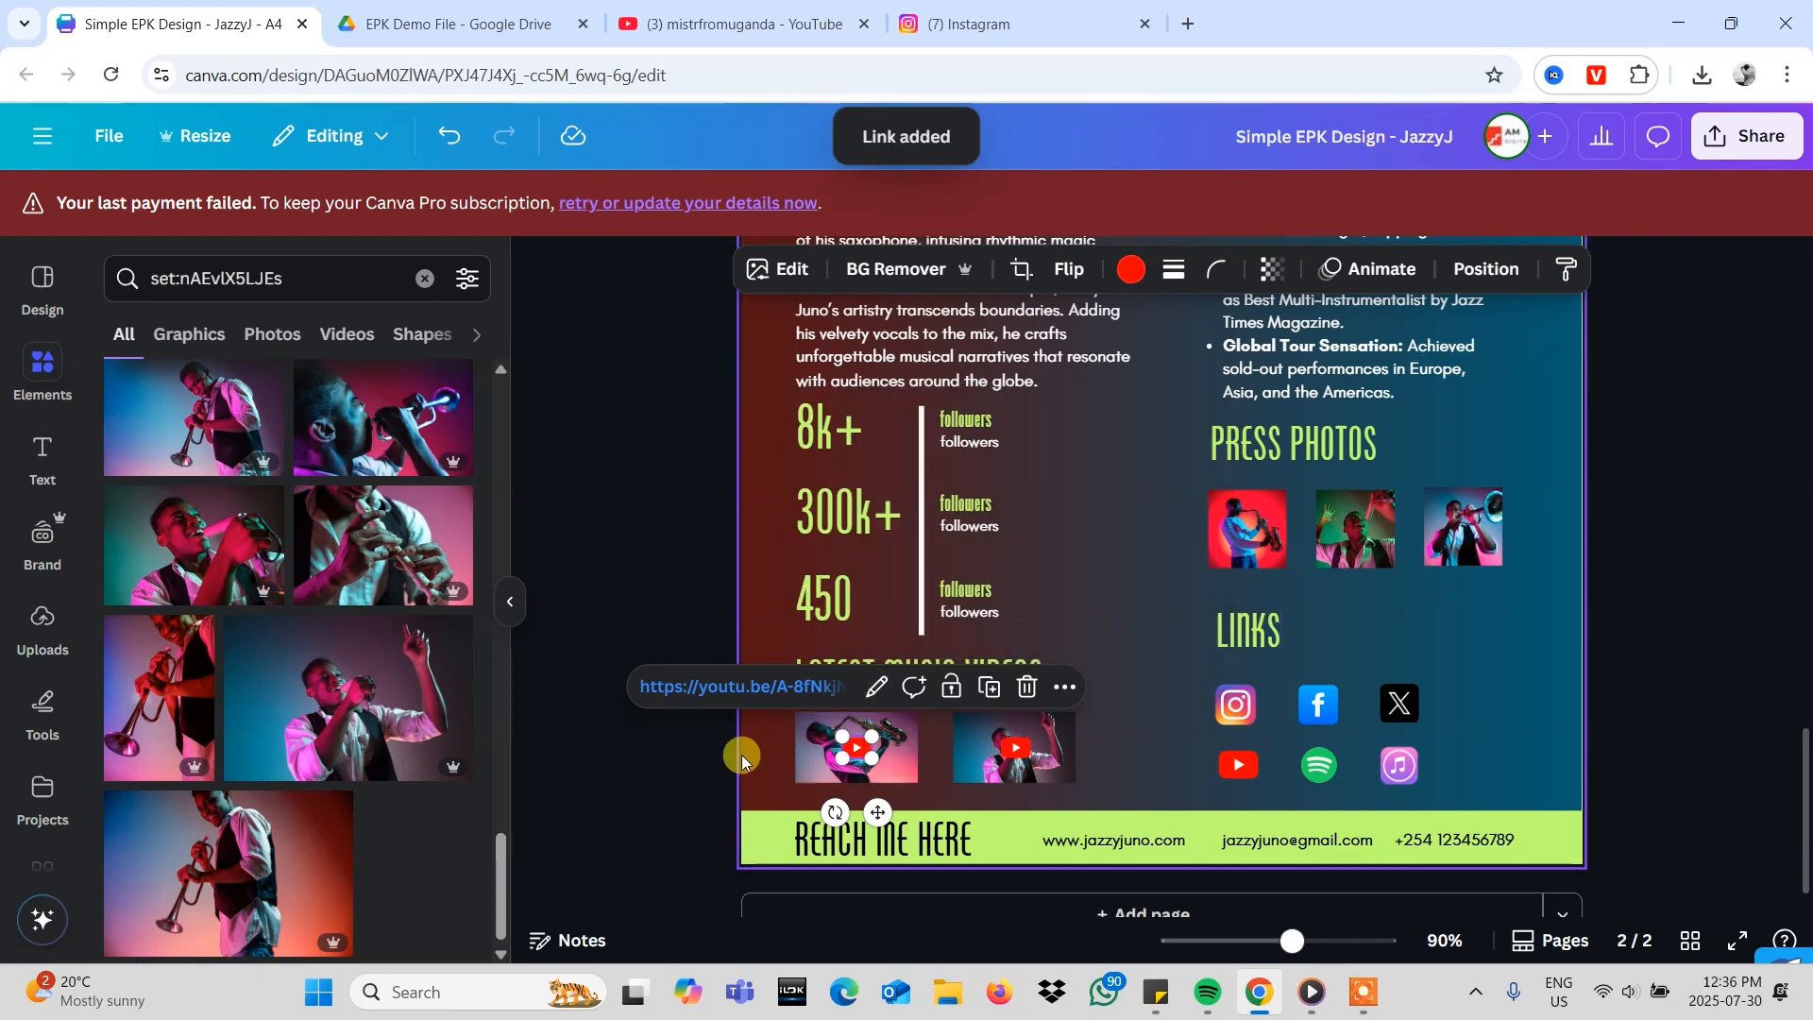
{"action": "left_click", "coordinate": [824, 761]}
{"action": "left_click", "coordinate": [862, 752]}
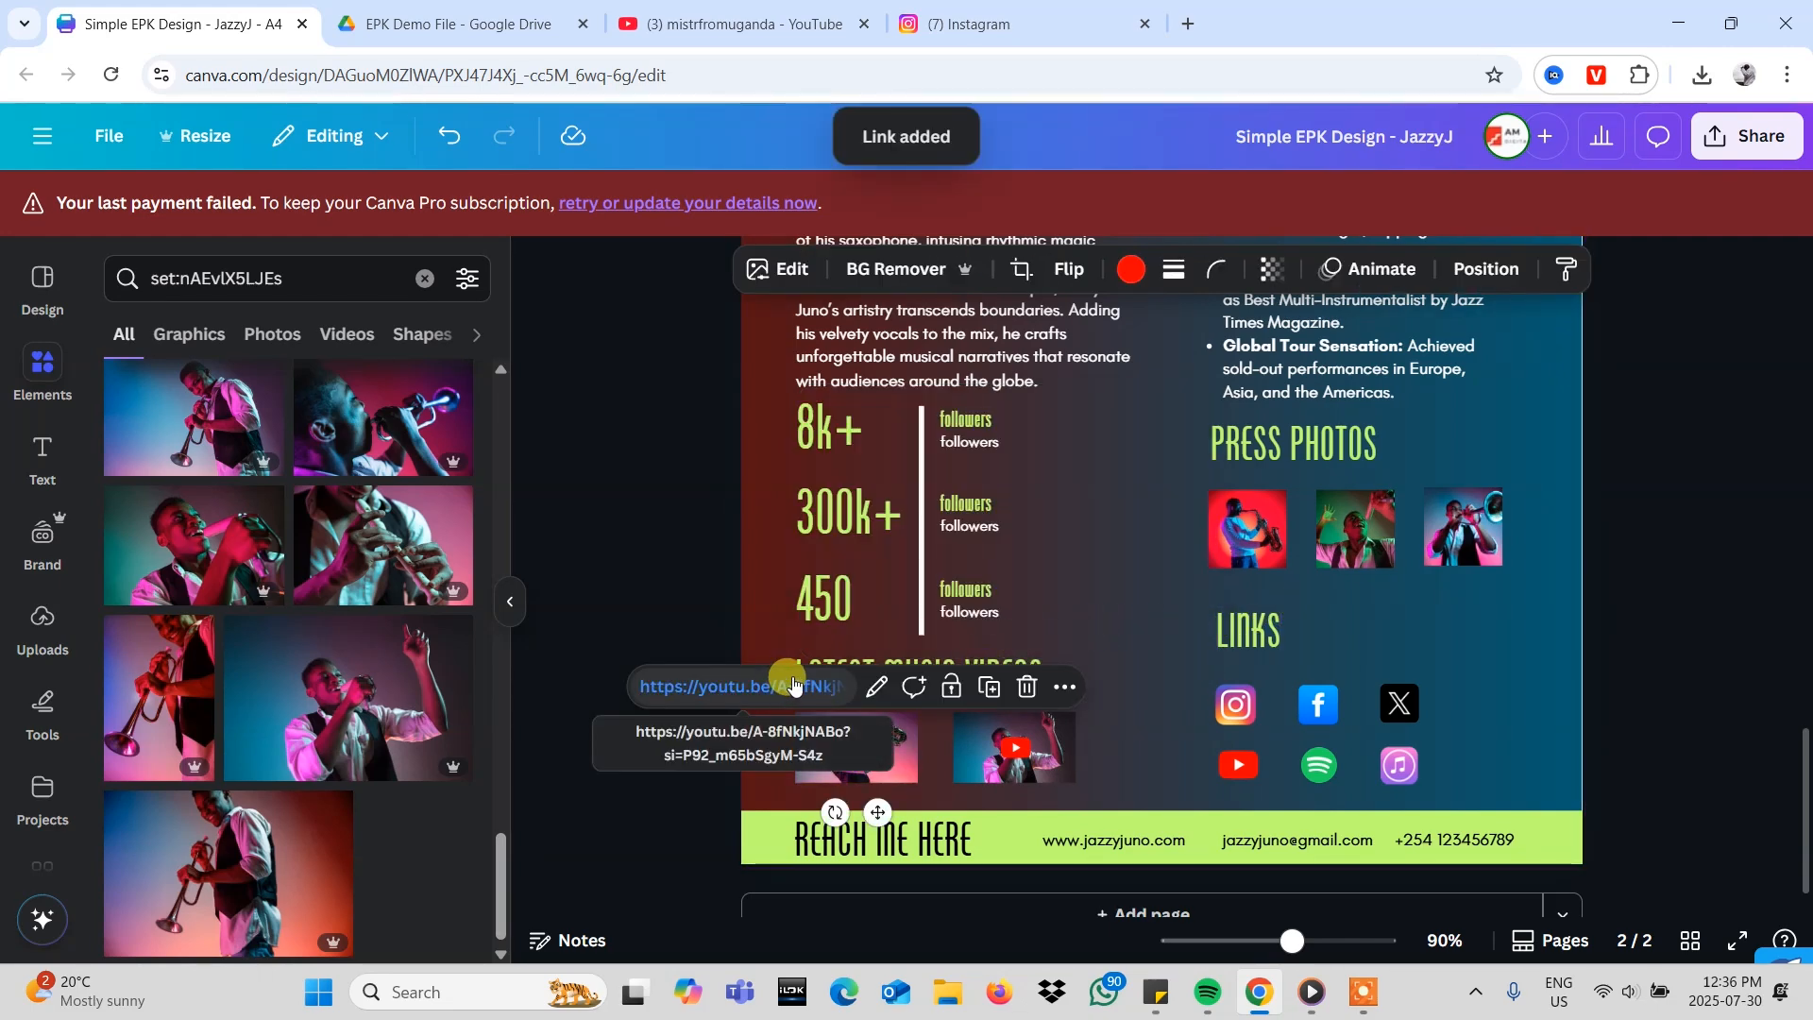
{"action": "left_click", "coordinate": [899, 739]}
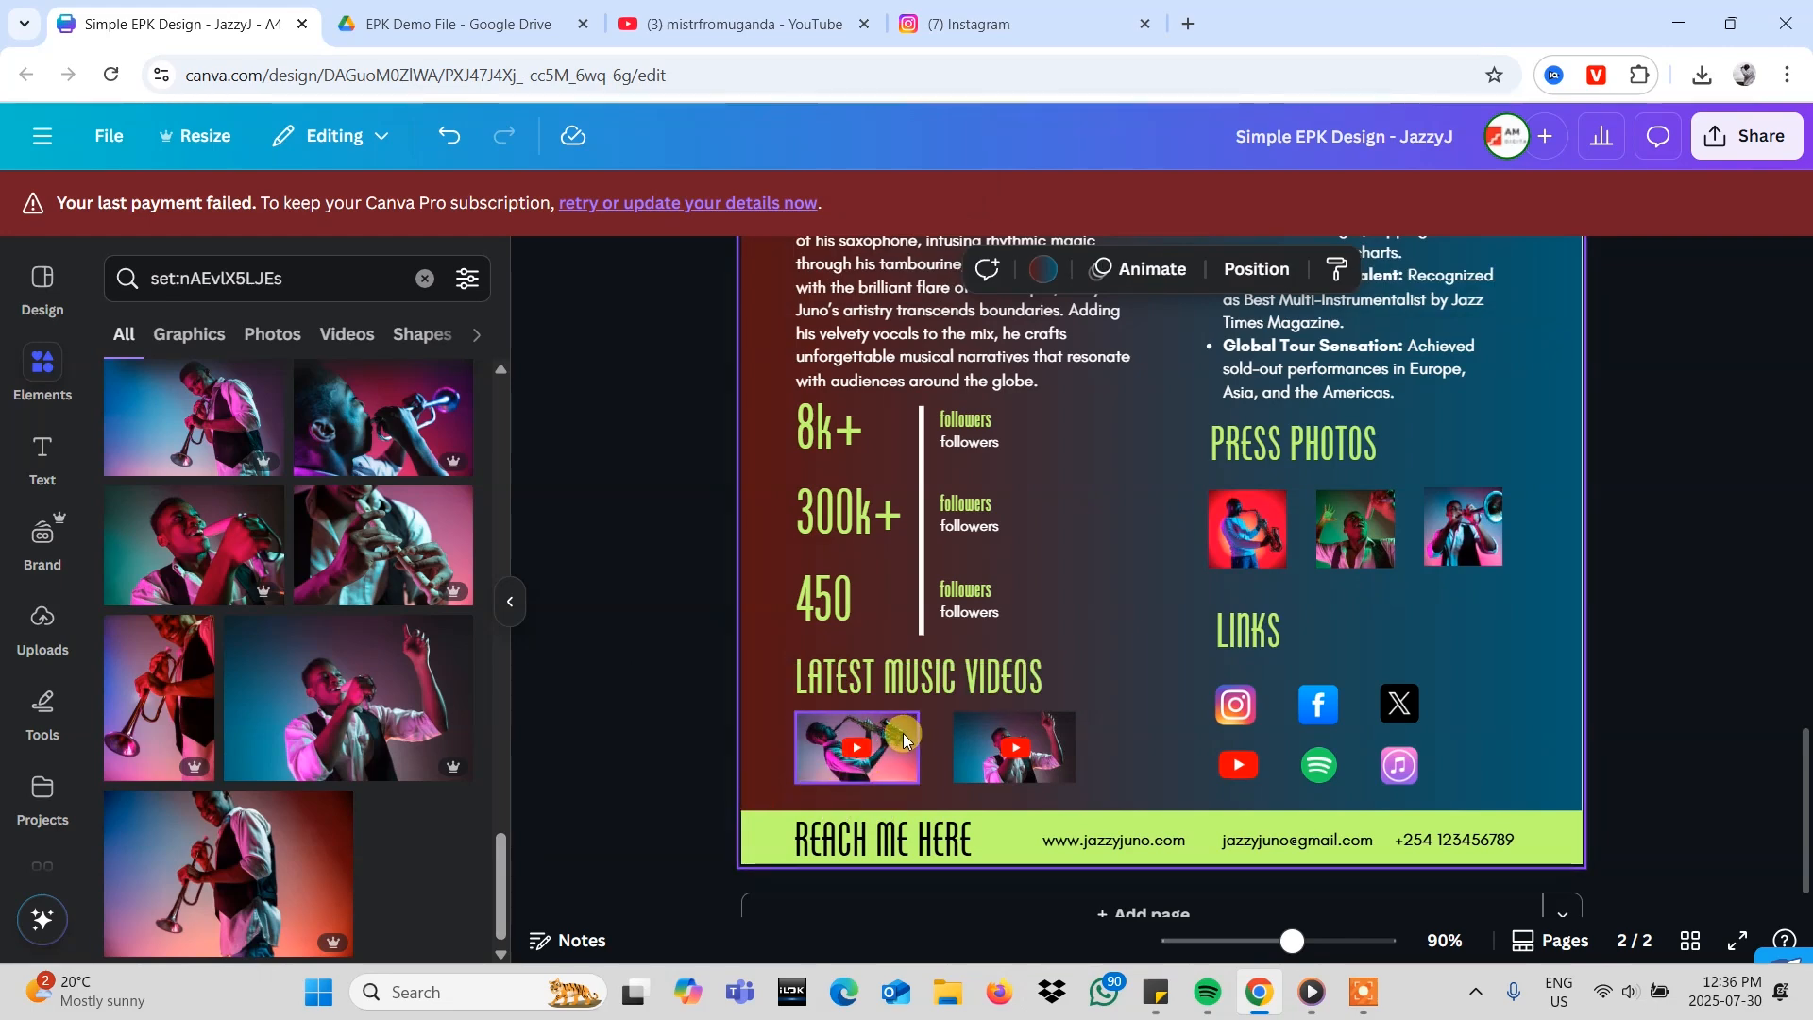
- Add the same Good Lawd lyric video link to the first music video thumbnail image and check it
{"action": "left_click", "coordinate": [899, 735]}
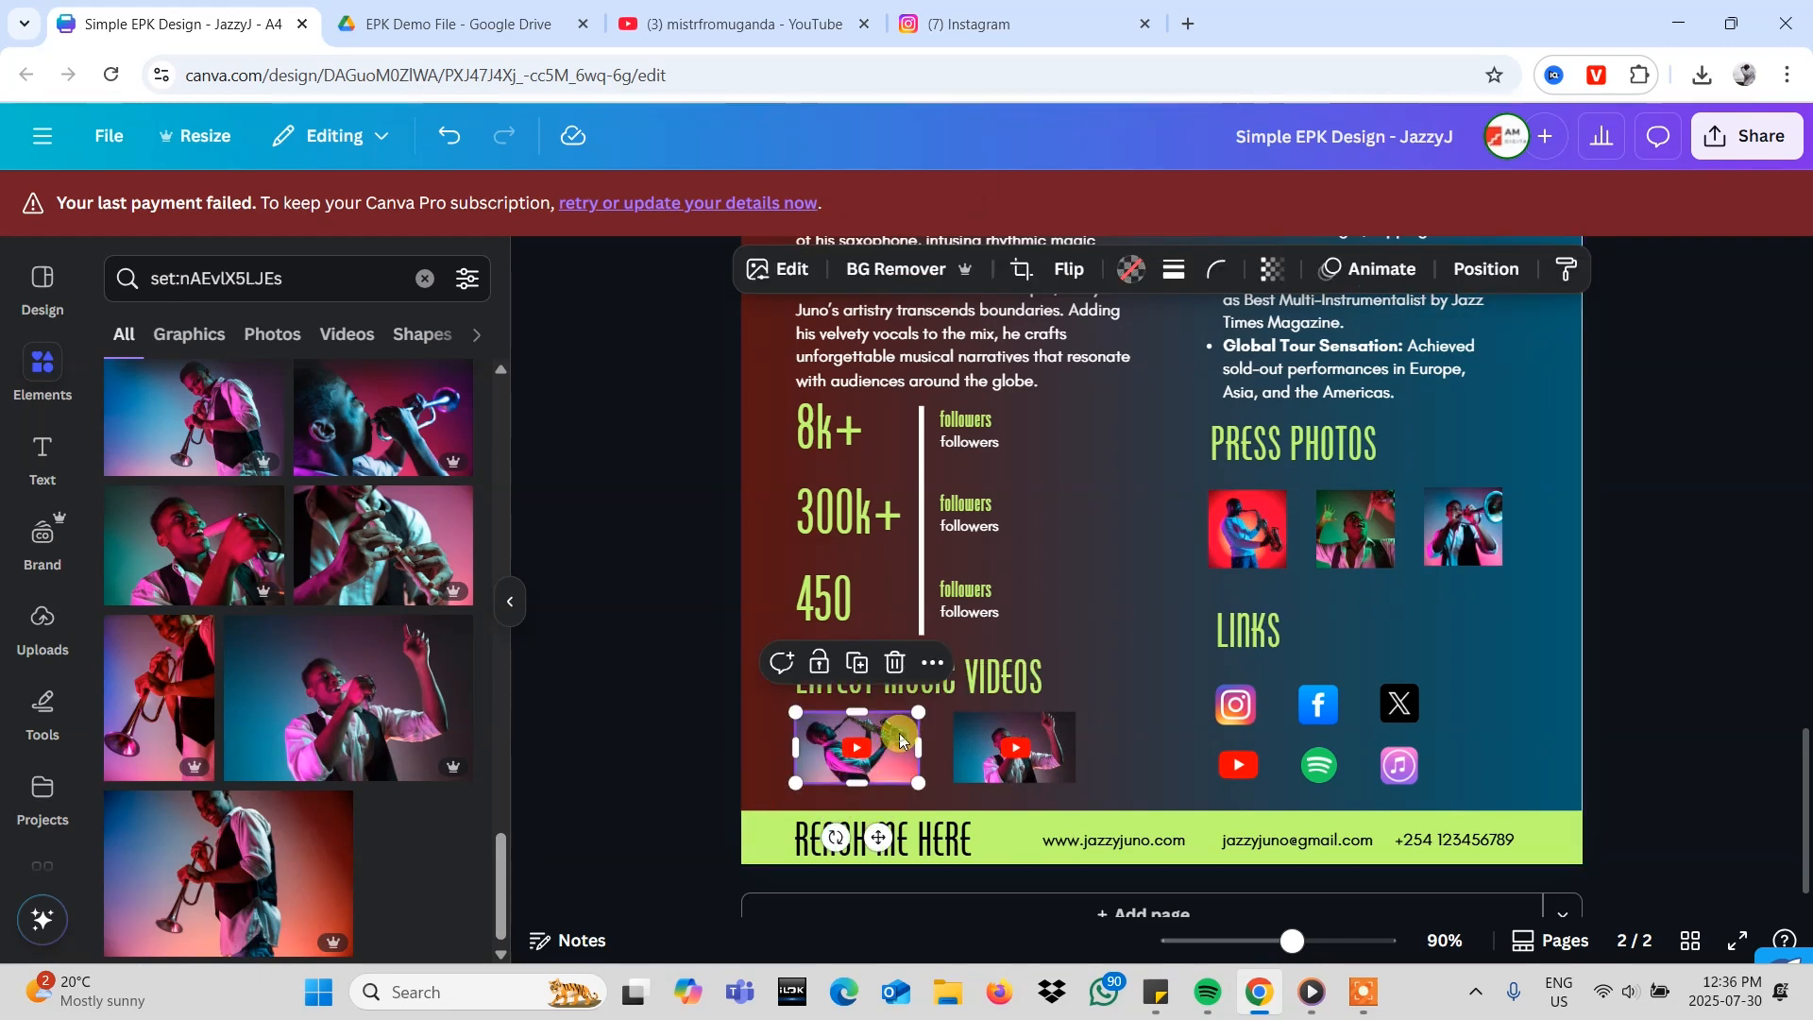
{"action": "left_click", "coordinate": [932, 664]}
{"action": "scroll", "coordinate": [1067, 514], "scroll_direction": "down", "scroll_amount": 2}
{"action": "left_click", "coordinate": [1019, 507]}
{"action": "left_click", "coordinate": [1052, 425]}
{"action": "type", "text": "https://youtu.be/A-8fNkjNABo?si=P92_m65bSgyM-S4z"}
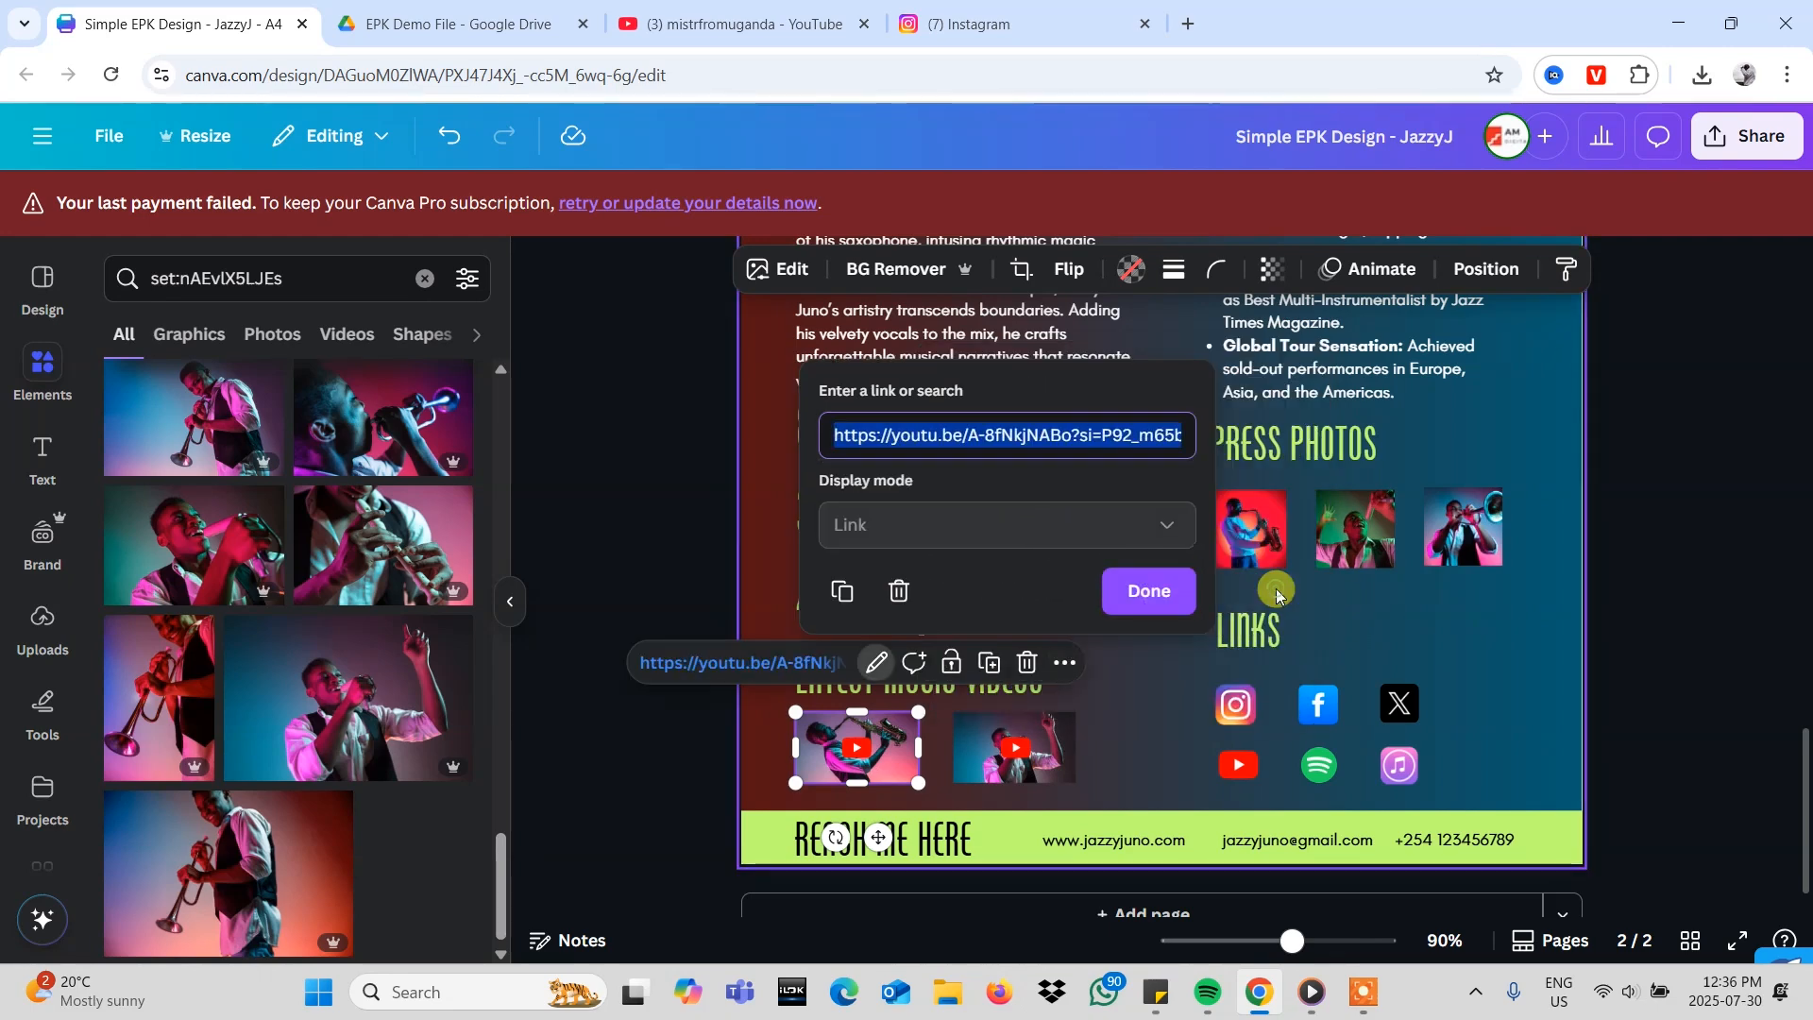
{"action": "left_click", "coordinate": [1227, 578]}
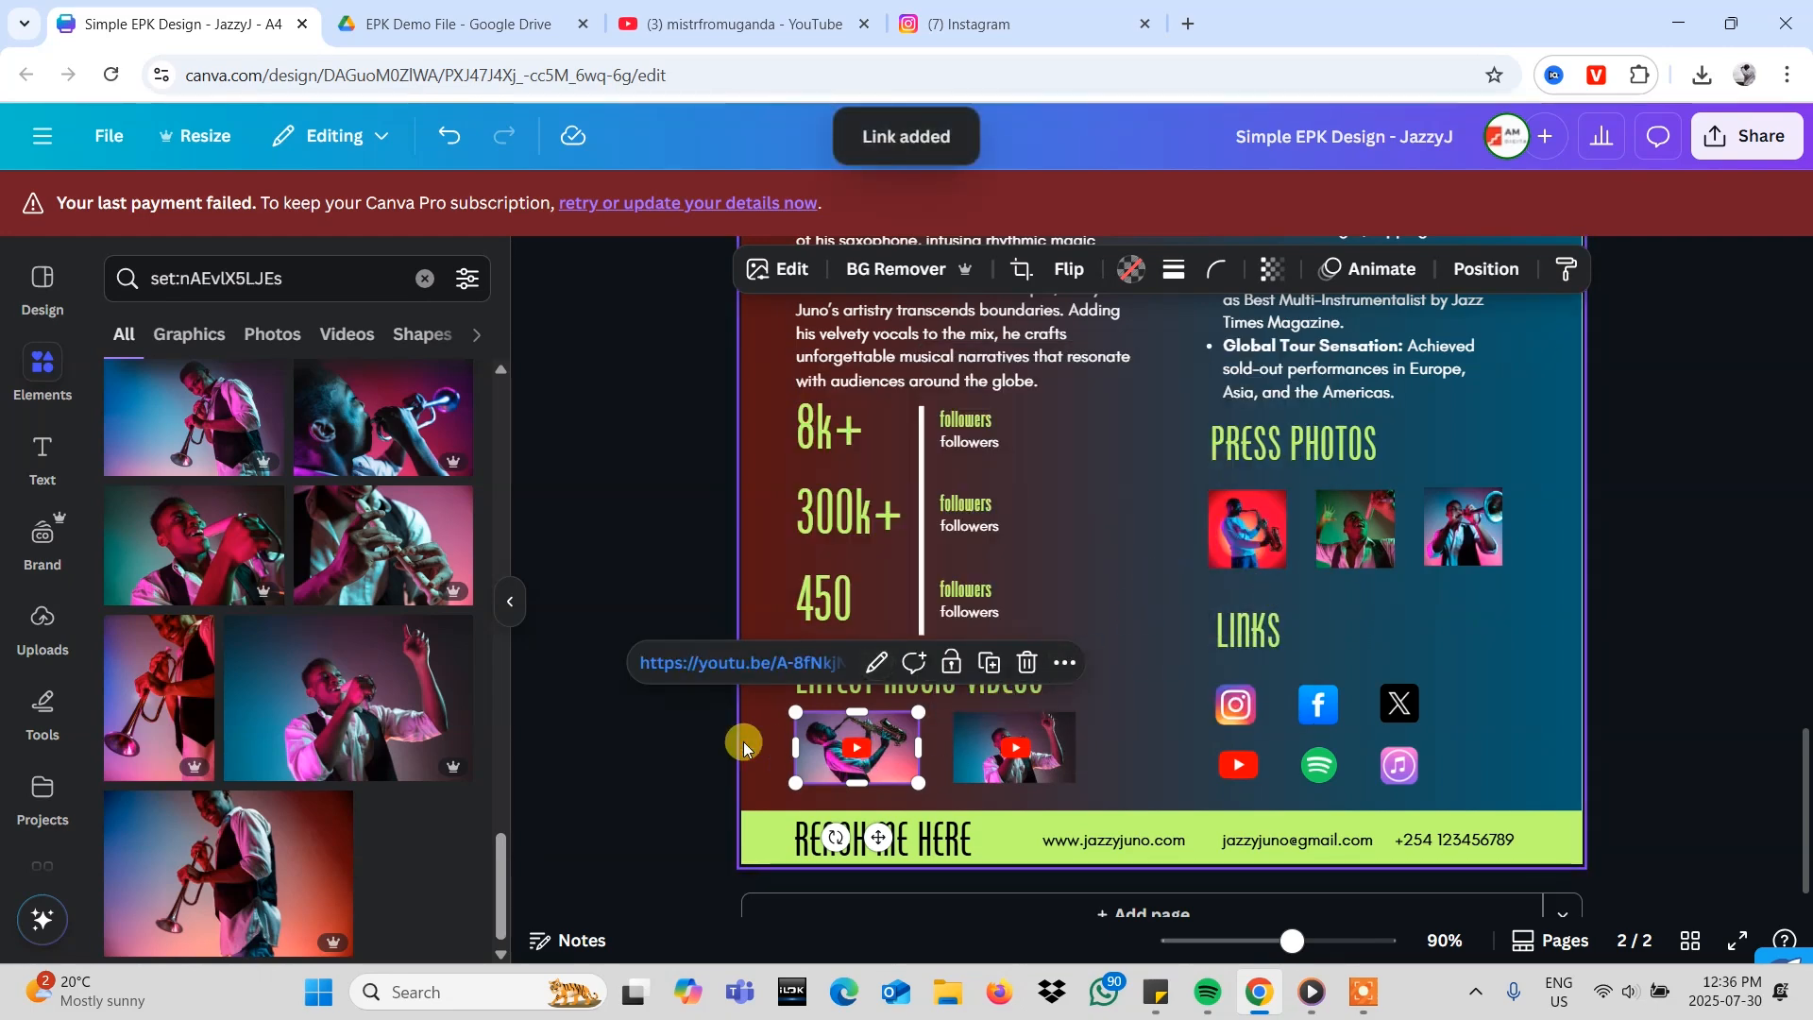
{"action": "left_click", "coordinate": [746, 740]}
{"action": "left_click", "coordinate": [908, 741]}
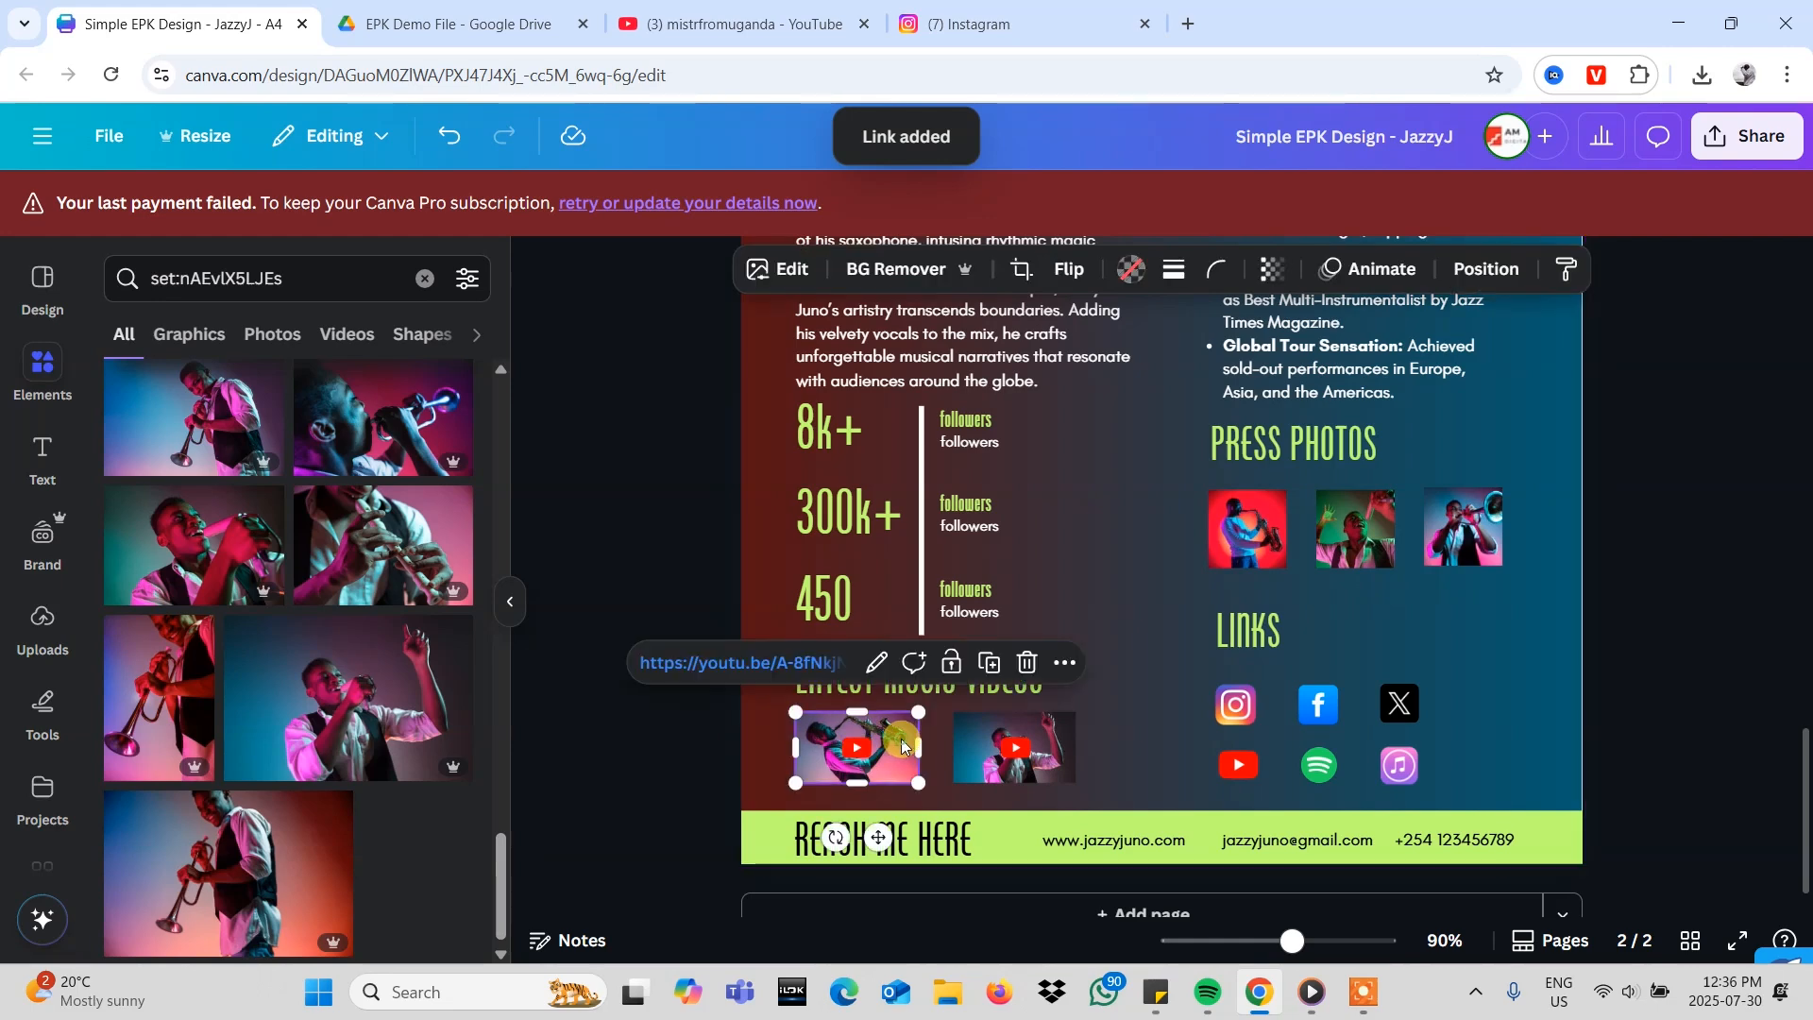
{"action": "left_click", "coordinate": [1040, 740]}
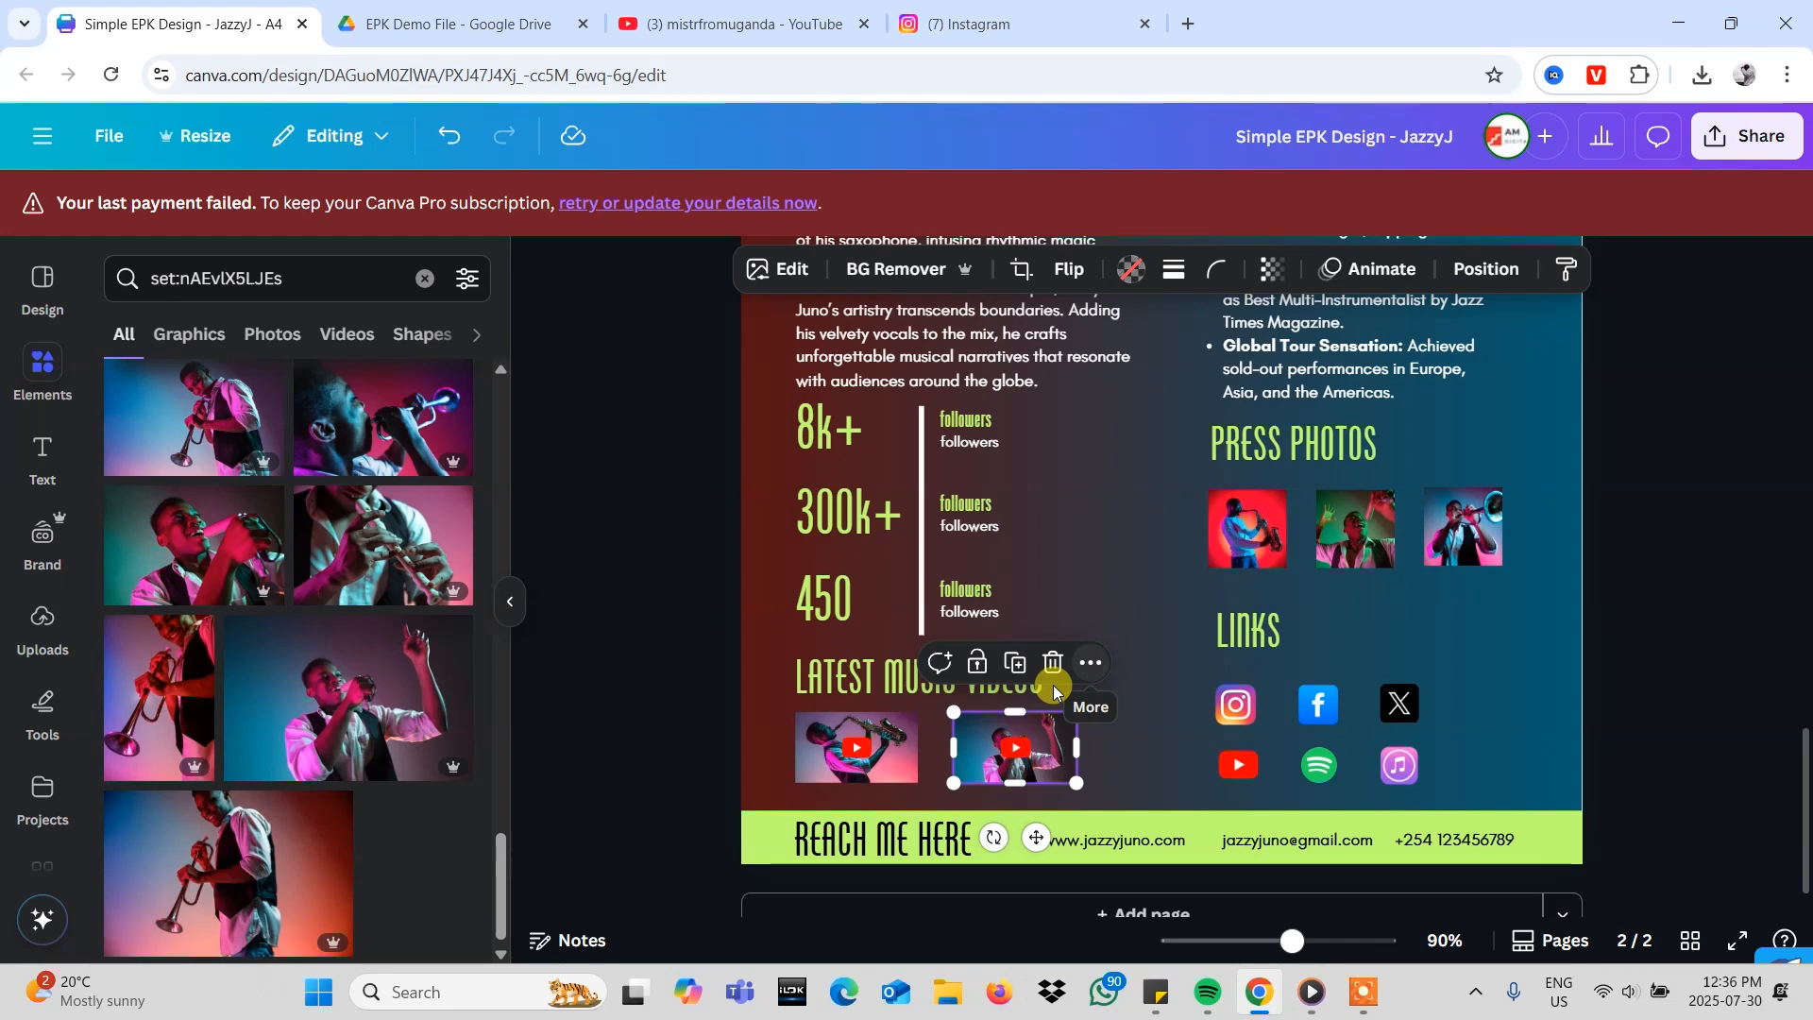
{"action": "left_click", "coordinate": [1165, 700]}
- Select the Instagram icon under Links, then switch to Instagram and copy the artist's profile page address
{"action": "scroll", "coordinate": [1174, 699], "scroll_direction": "up", "scroll_amount": 1}
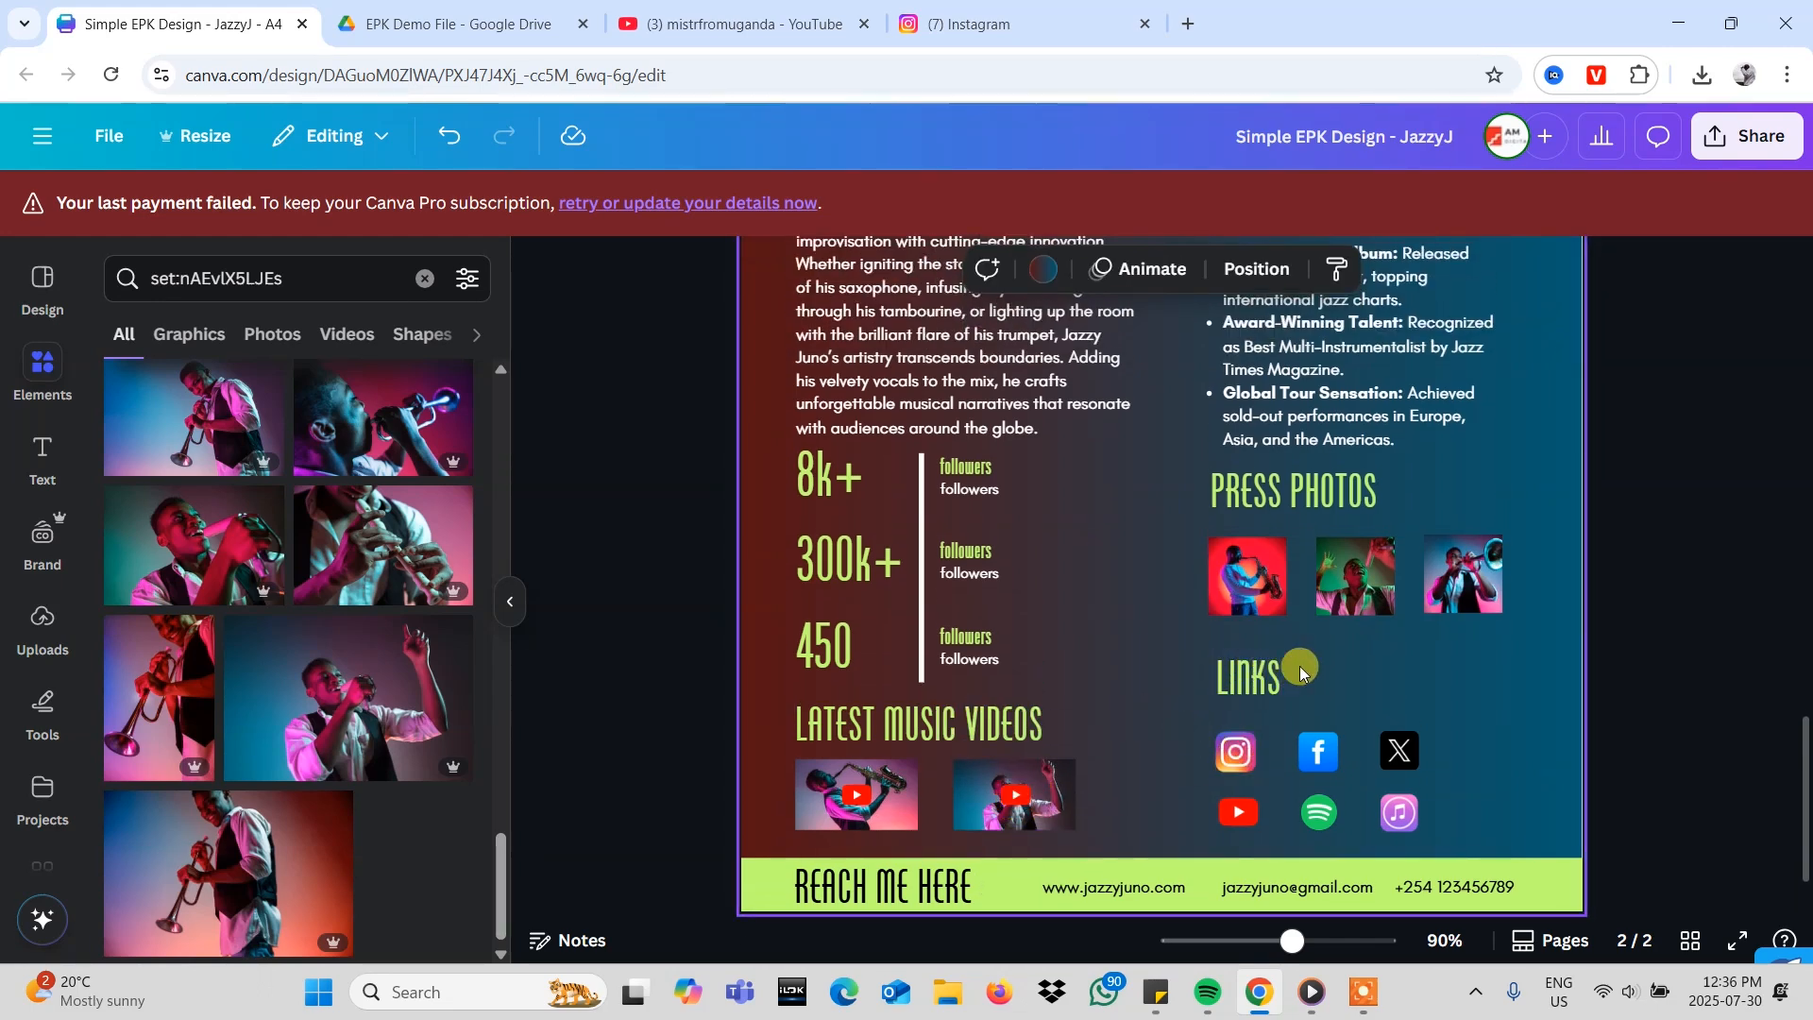
{"action": "left_click", "coordinate": [1236, 755]}
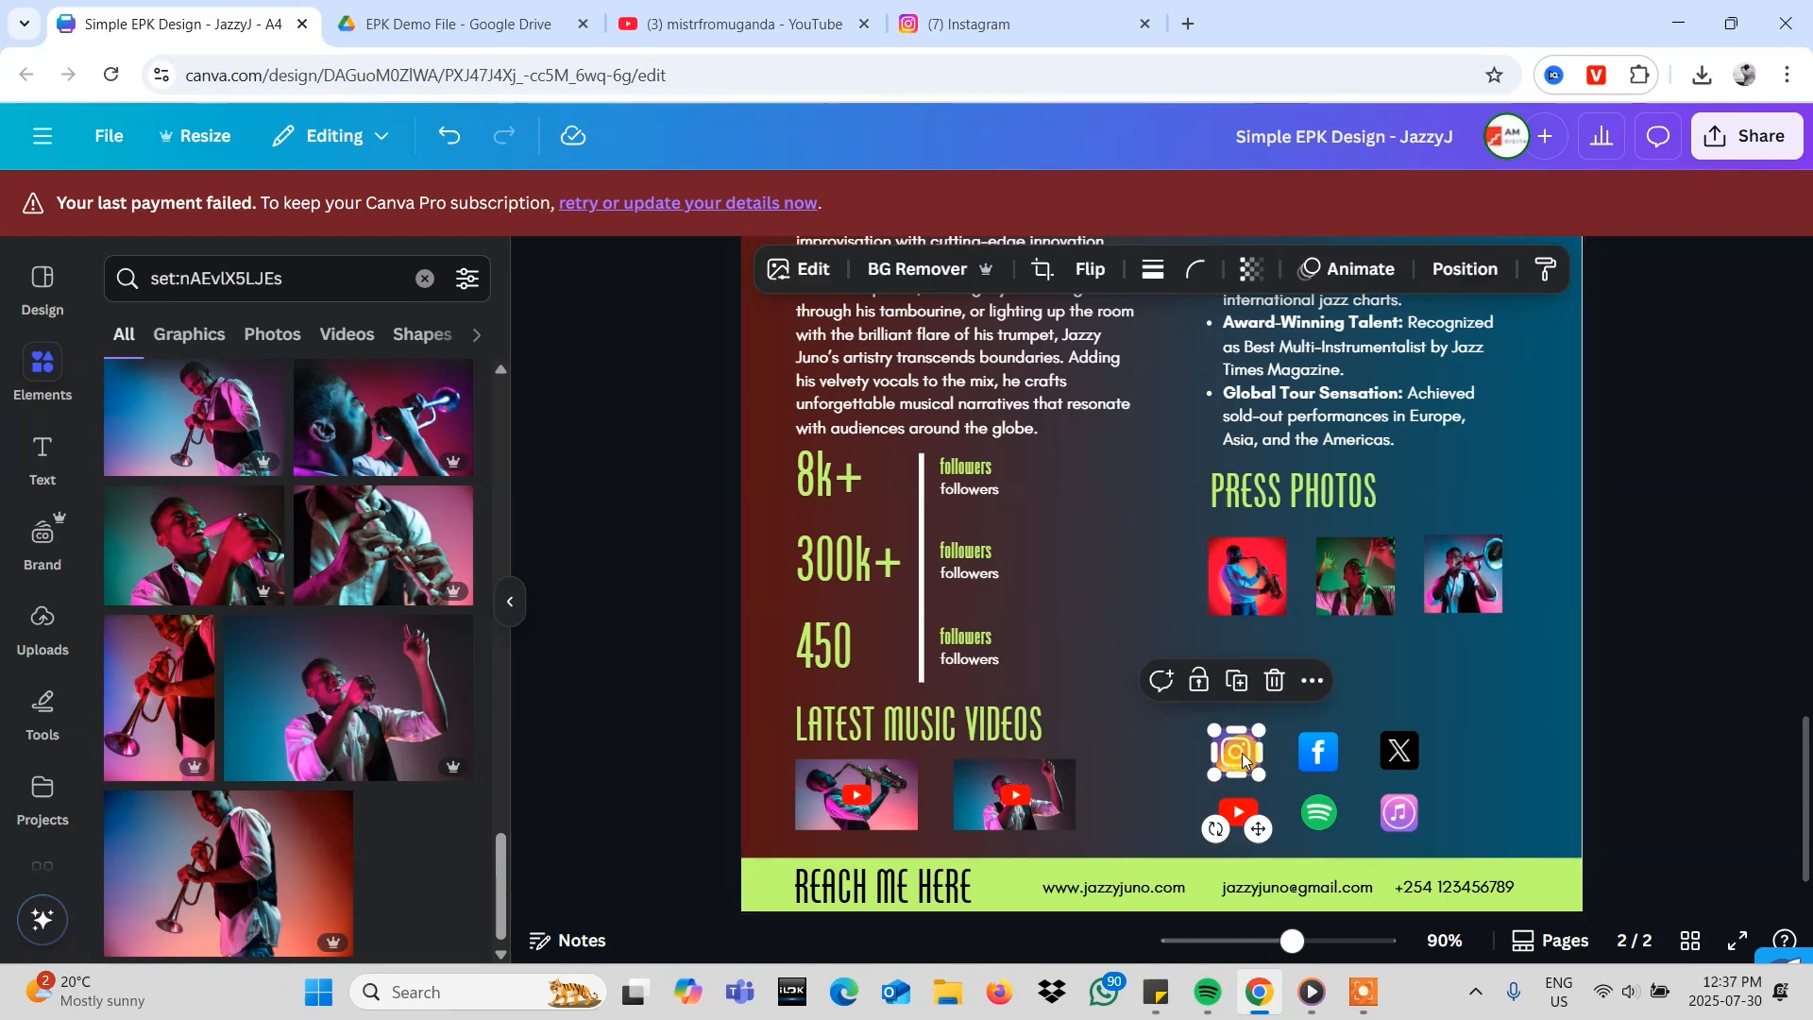
{"action": "left_click", "coordinate": [965, 14]}
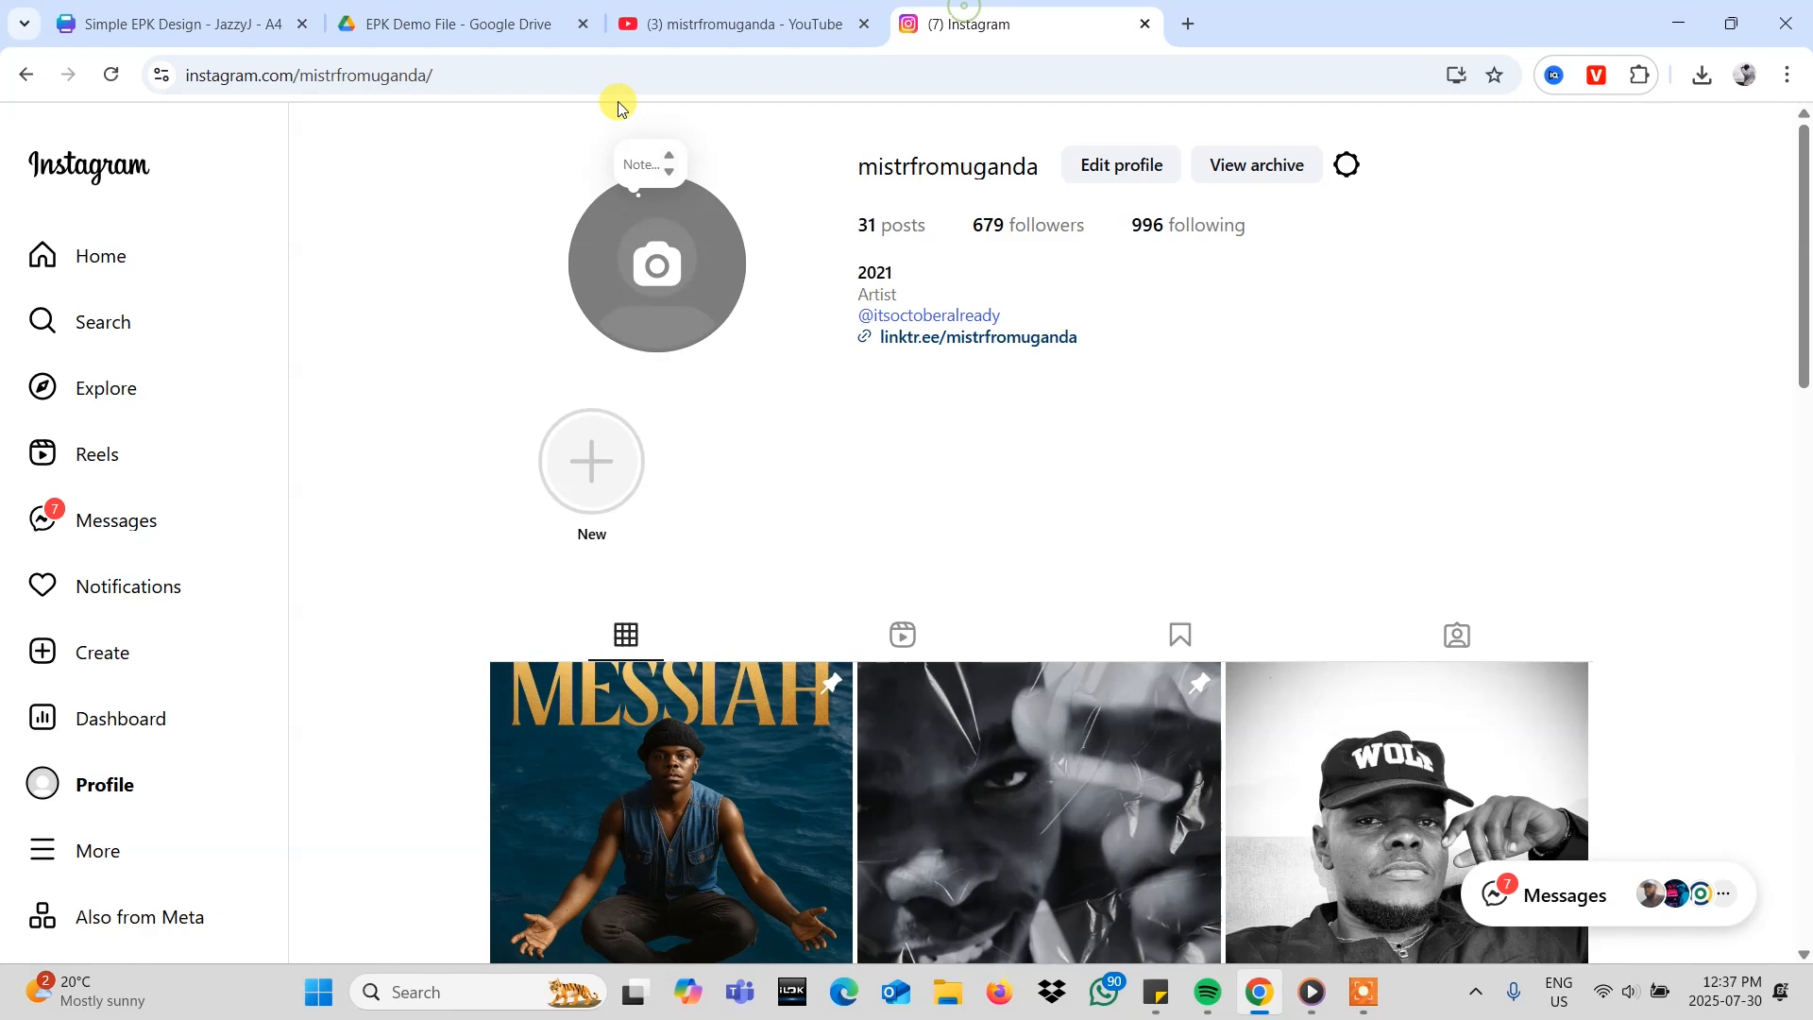
{"action": "left_click", "coordinate": [491, 95]}
{"action": "key", "text": "ctrl+c"}
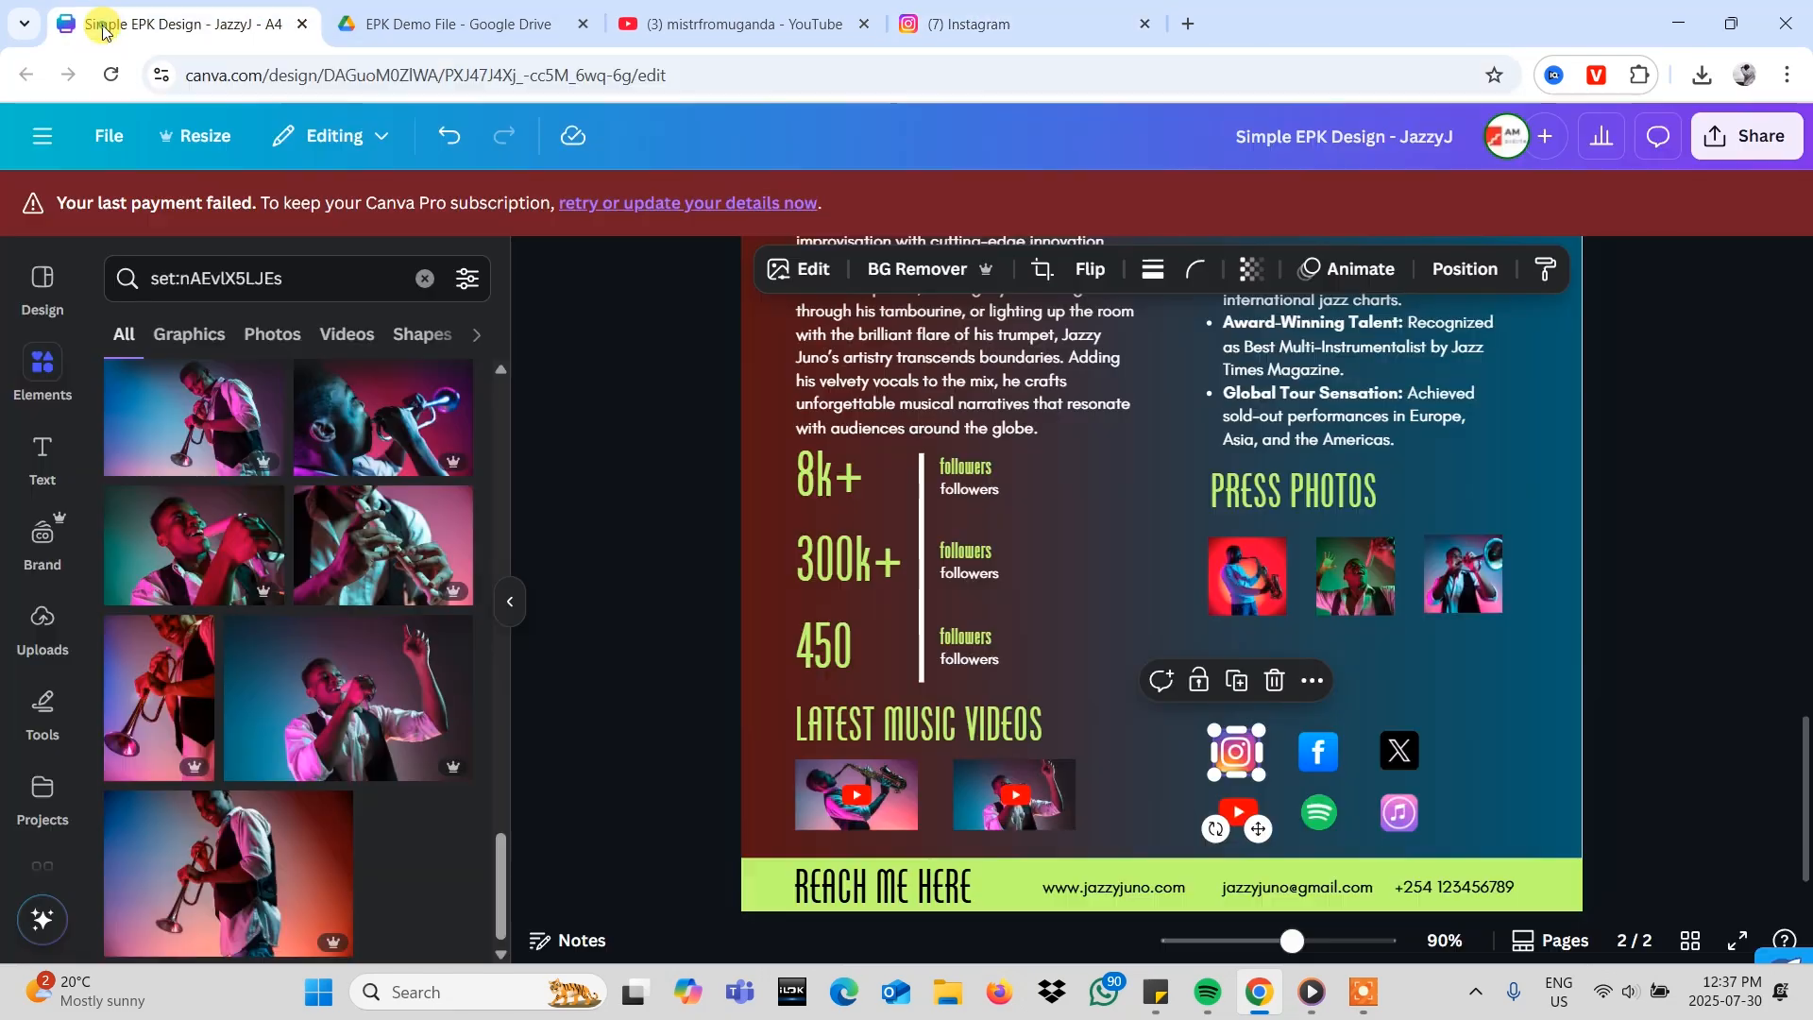
- Return to the Canva design, link the Instagram icon to the copied profile address and check the link
{"action": "left_click", "coordinate": [104, 26]}
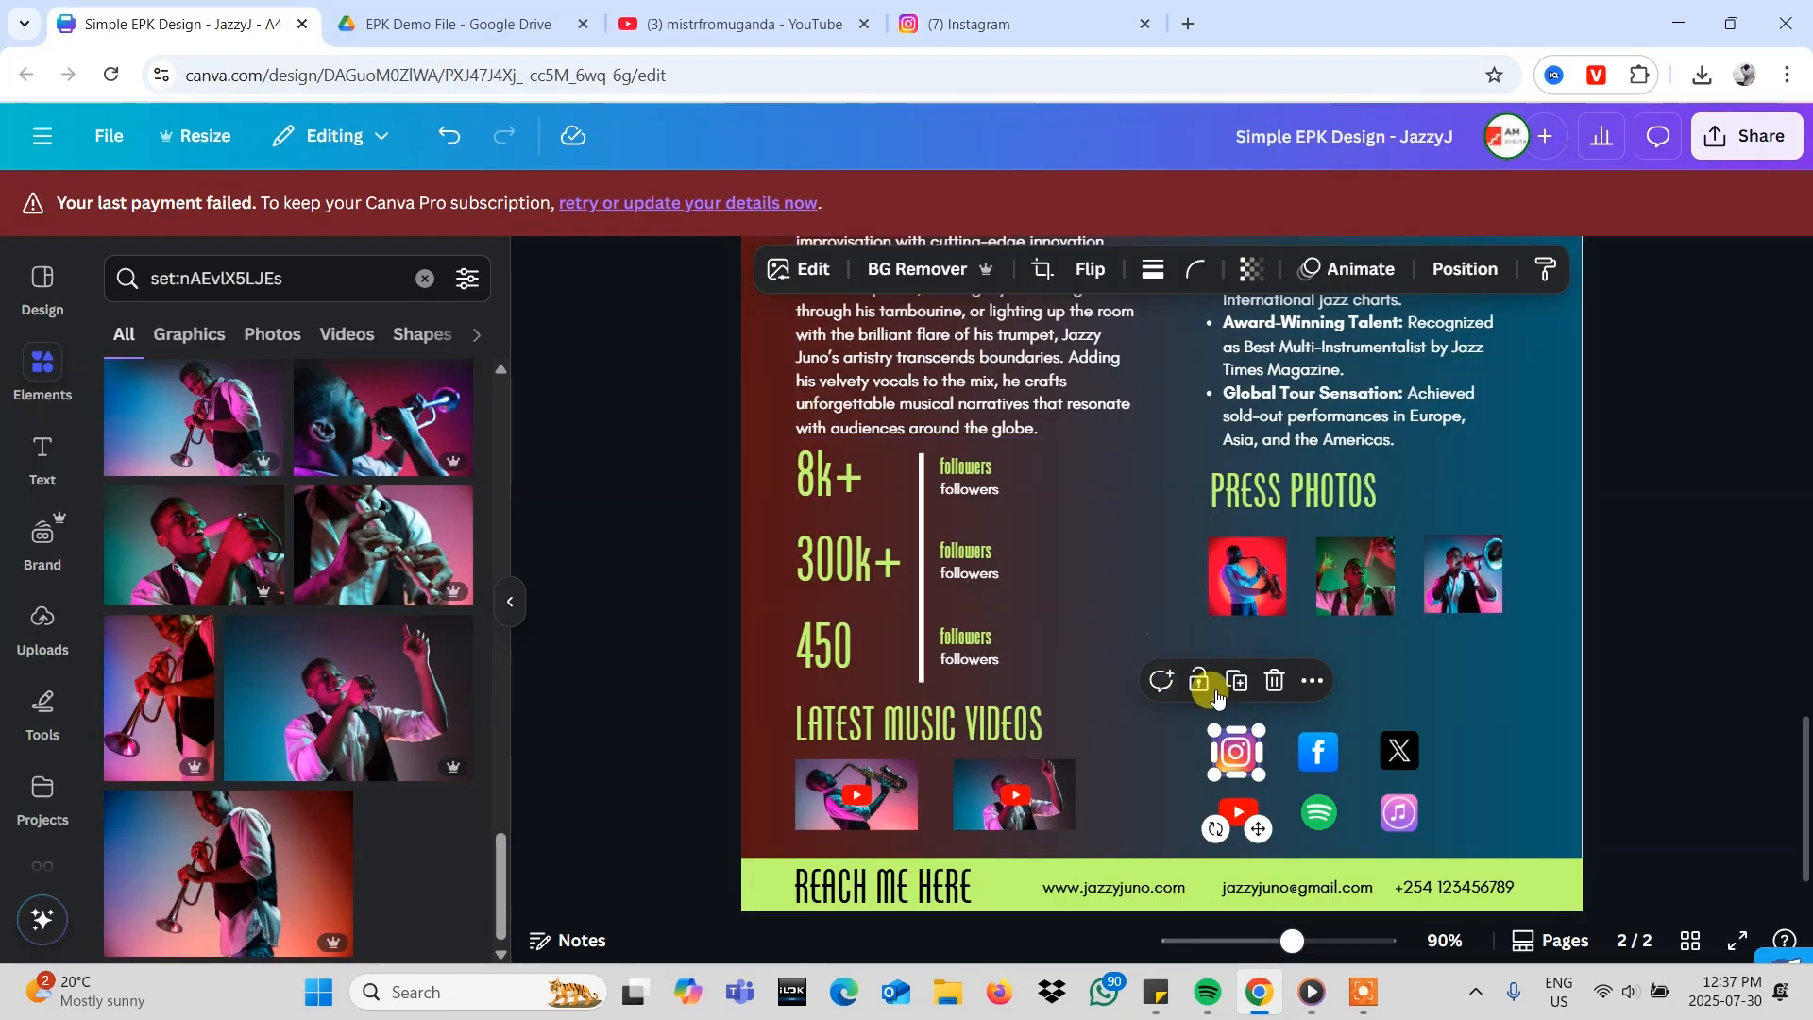
{"action": "left_click", "coordinate": [1313, 680]}
{"action": "scroll", "coordinate": [1370, 529], "scroll_direction": "down", "scroll_amount": 1}
{"action": "left_click", "coordinate": [1362, 524]}
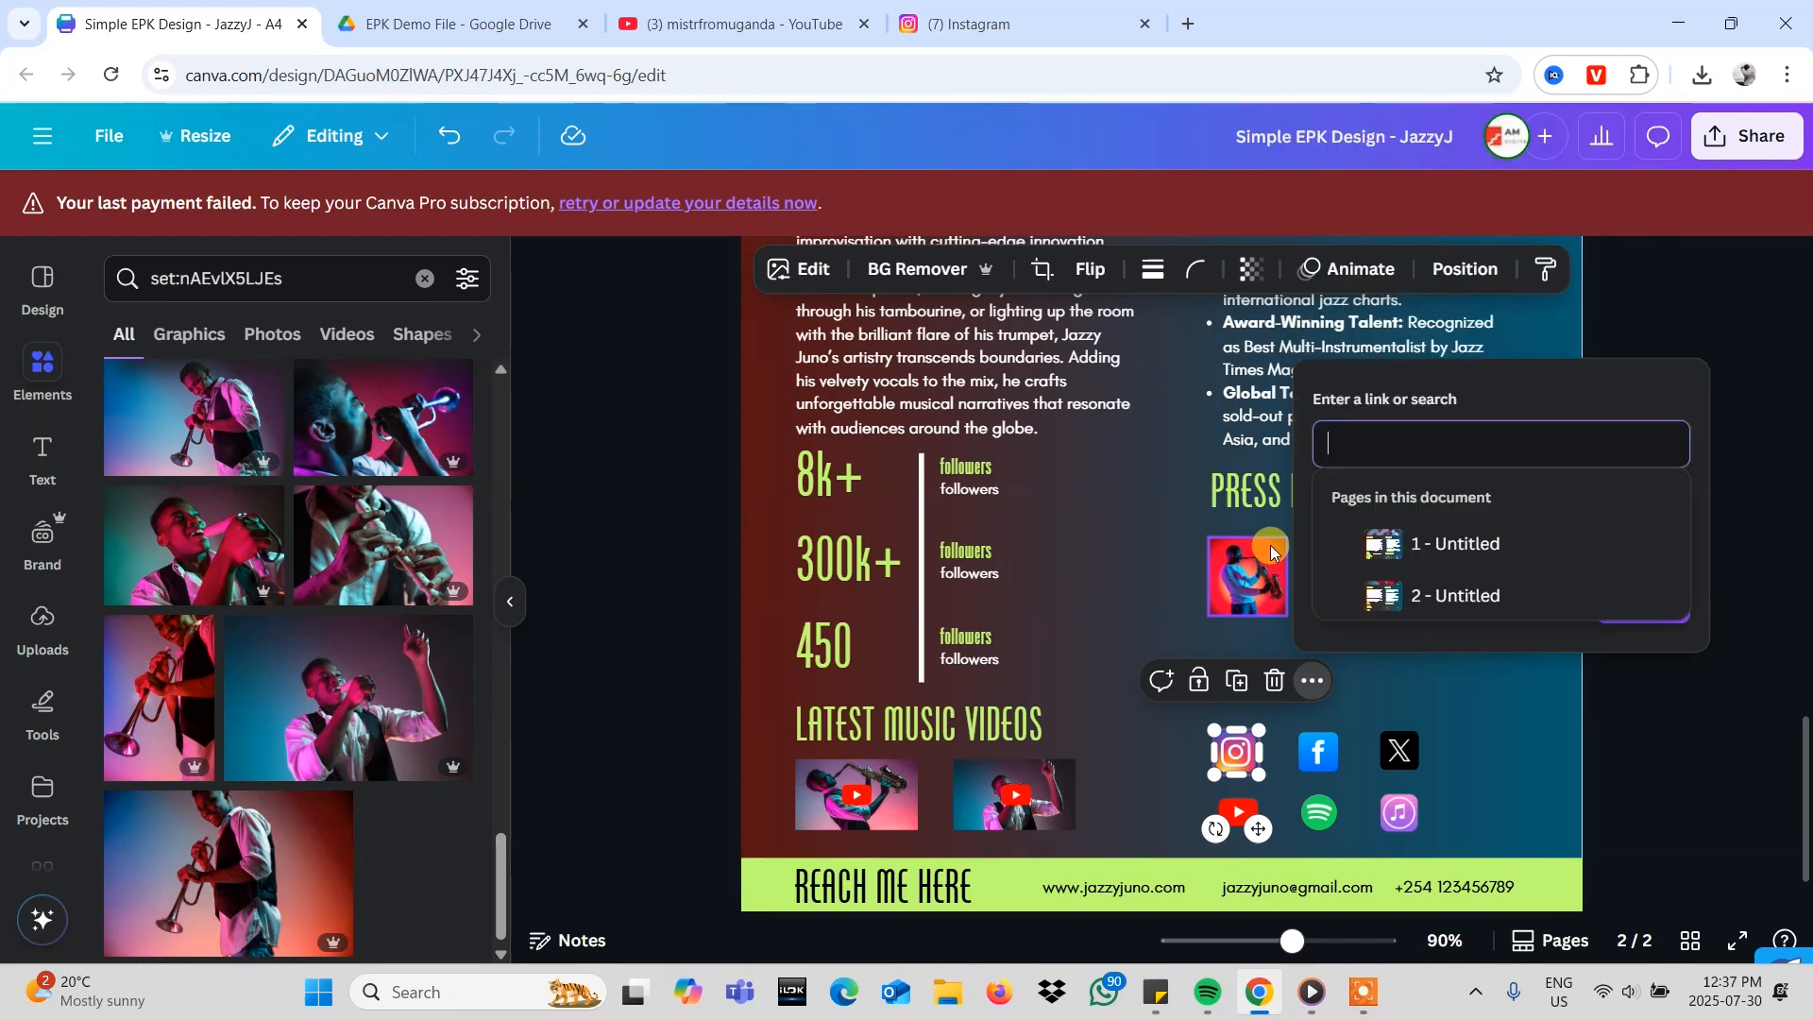
{"action": "key", "text": "ctrl+v"}
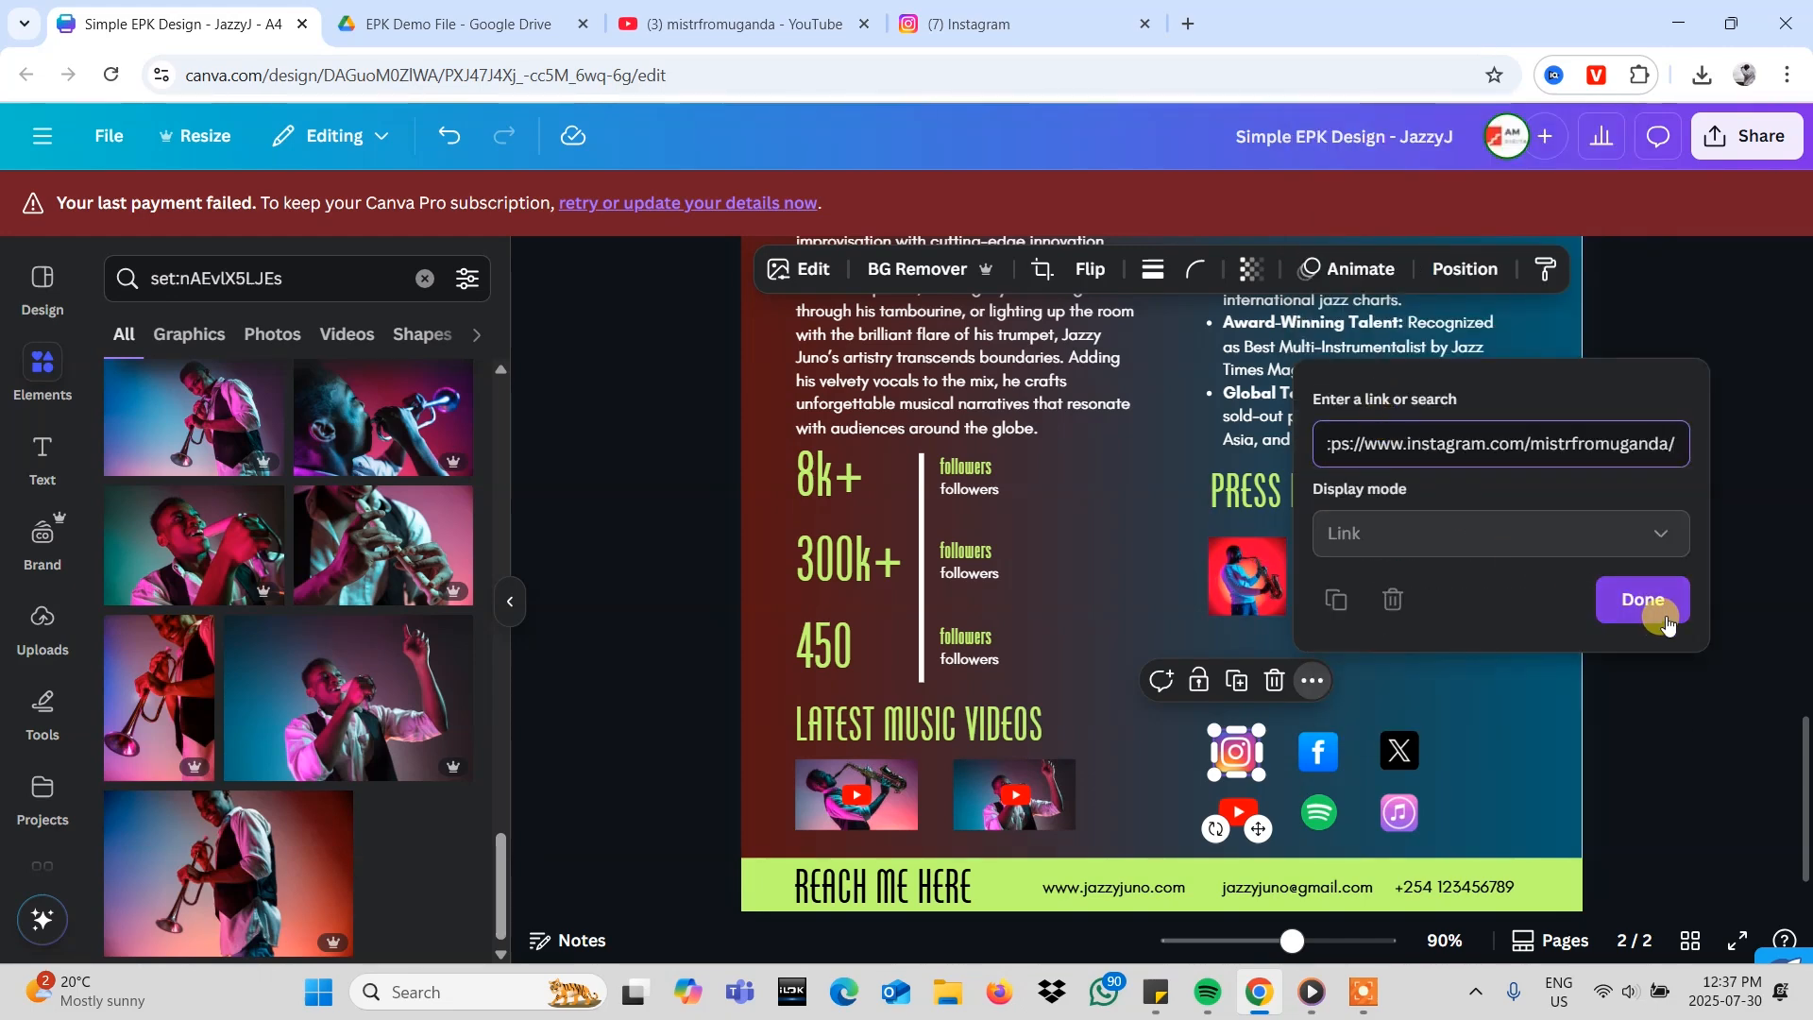
{"action": "left_click", "coordinate": [1530, 612]}
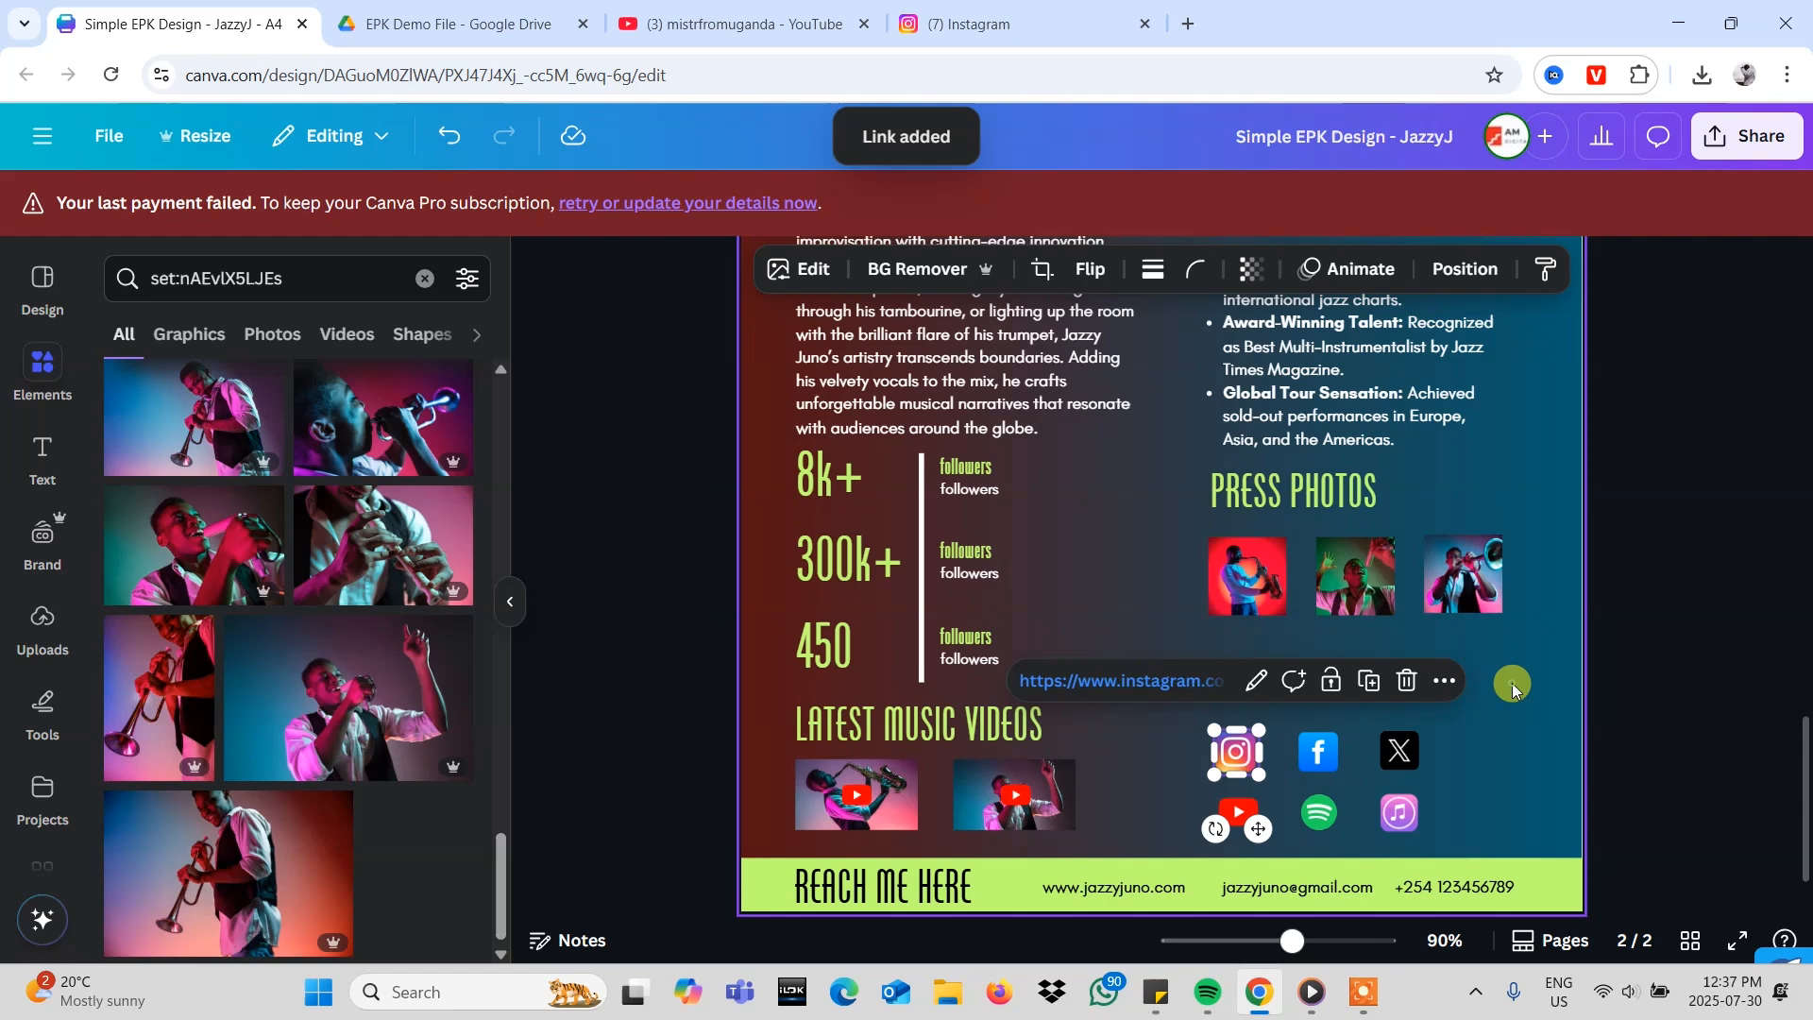
{"action": "left_click", "coordinate": [1511, 682]}
{"action": "left_click", "coordinate": [1238, 760]}
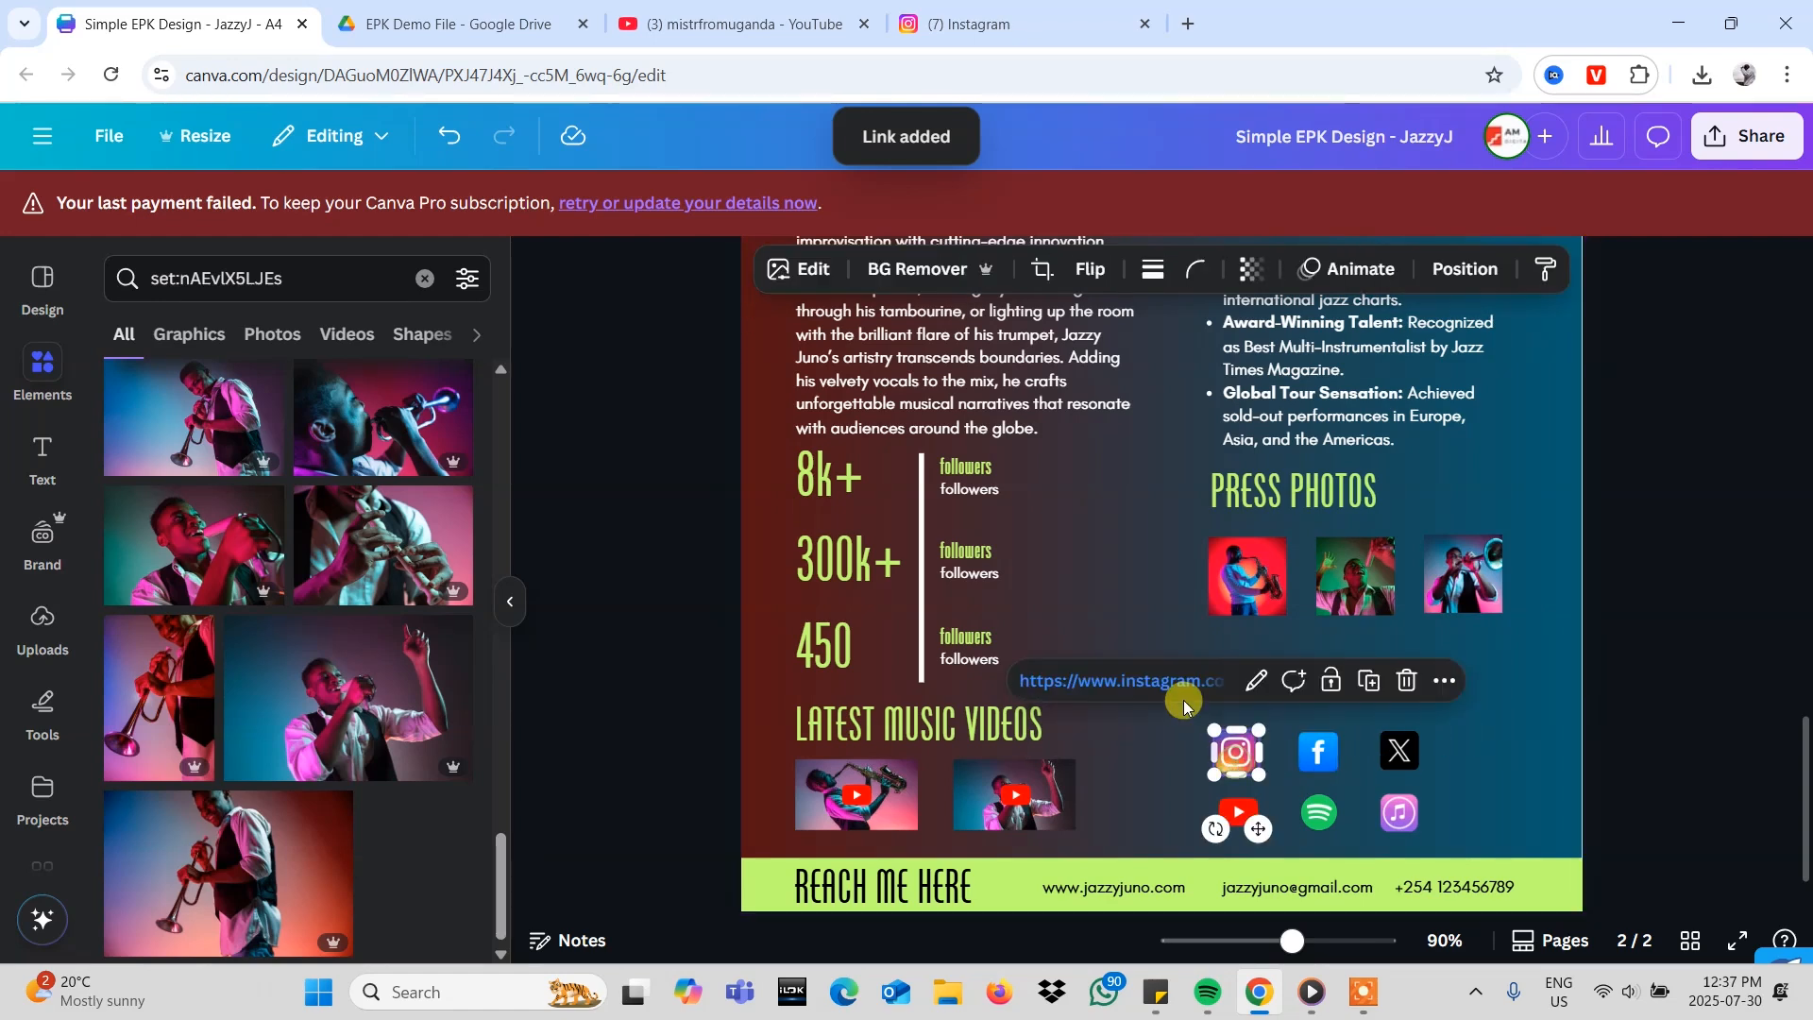
{"action": "left_click", "coordinate": [1573, 678]}
{"action": "scroll", "coordinate": [1573, 678], "scroll_direction": "up", "scroll_amount": 3}
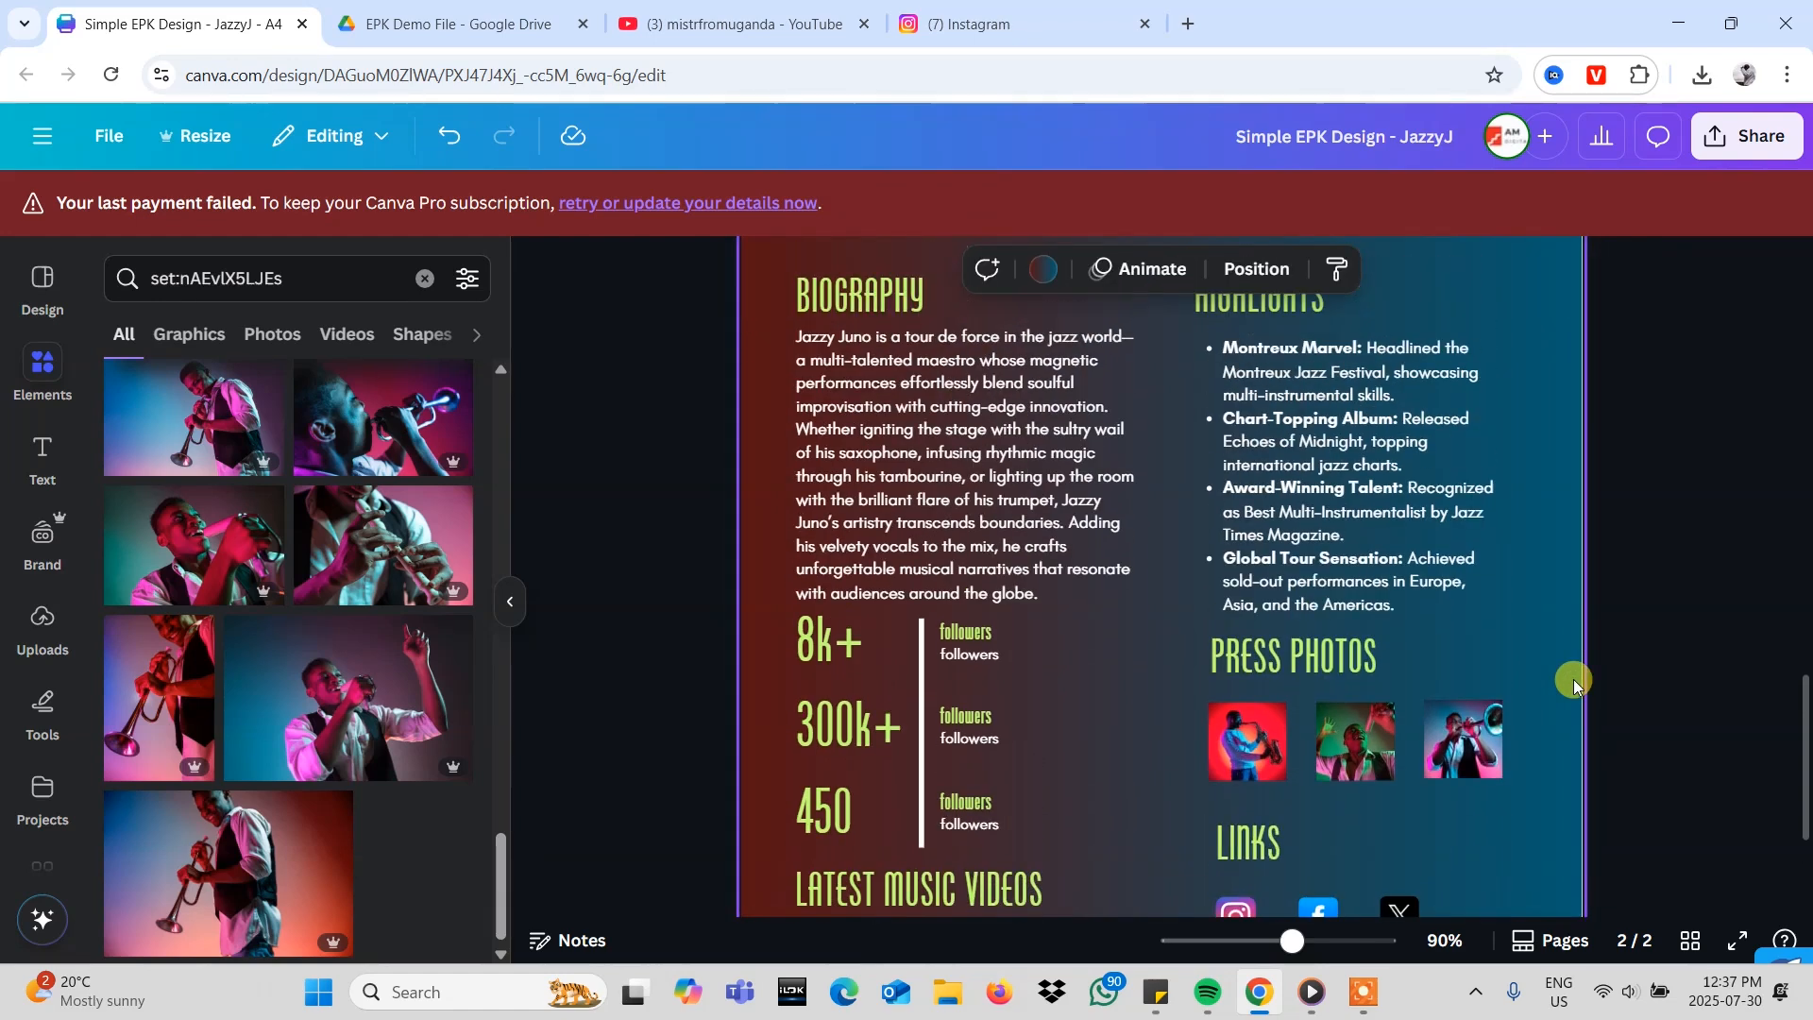
- Select the first press photo, switch to Google Drive and share Jazzy J Sample Photo.png with anyone with the link
{"action": "scroll", "coordinate": [1340, 810], "scroll_direction": "down", "scroll_amount": 1}
{"action": "left_click", "coordinate": [1251, 751]}
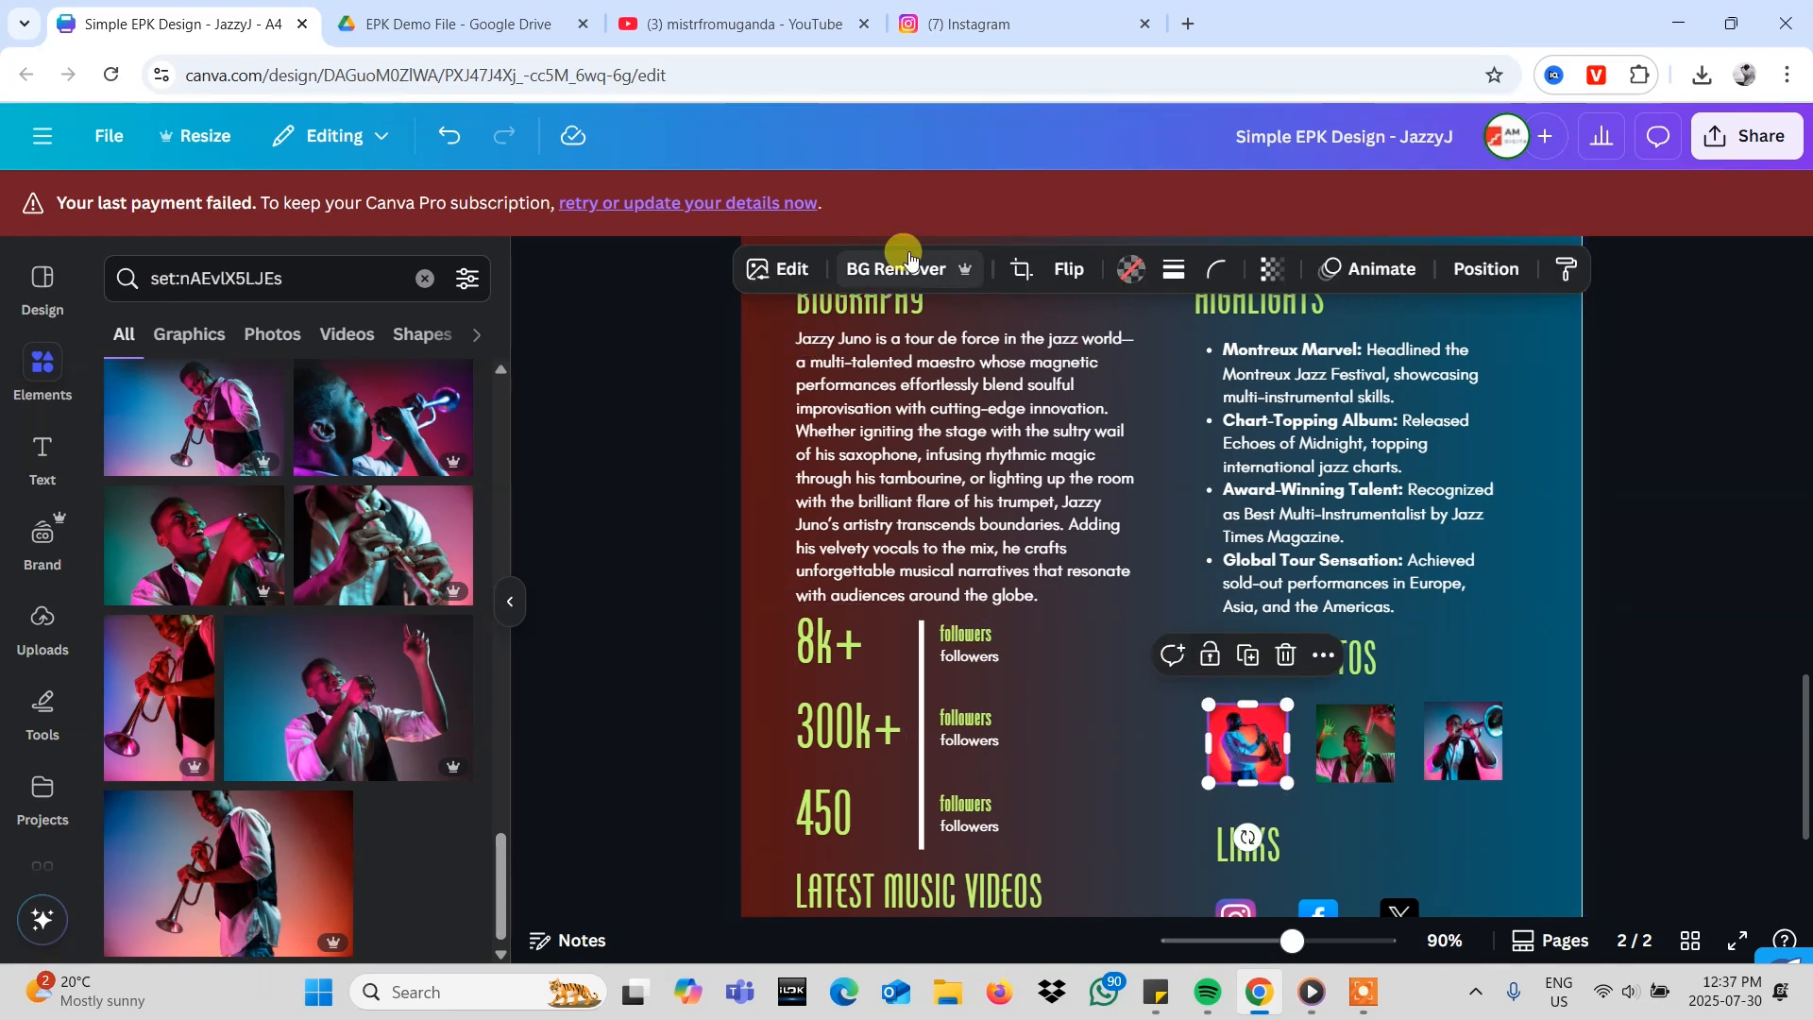
{"action": "left_click", "coordinate": [444, 26]}
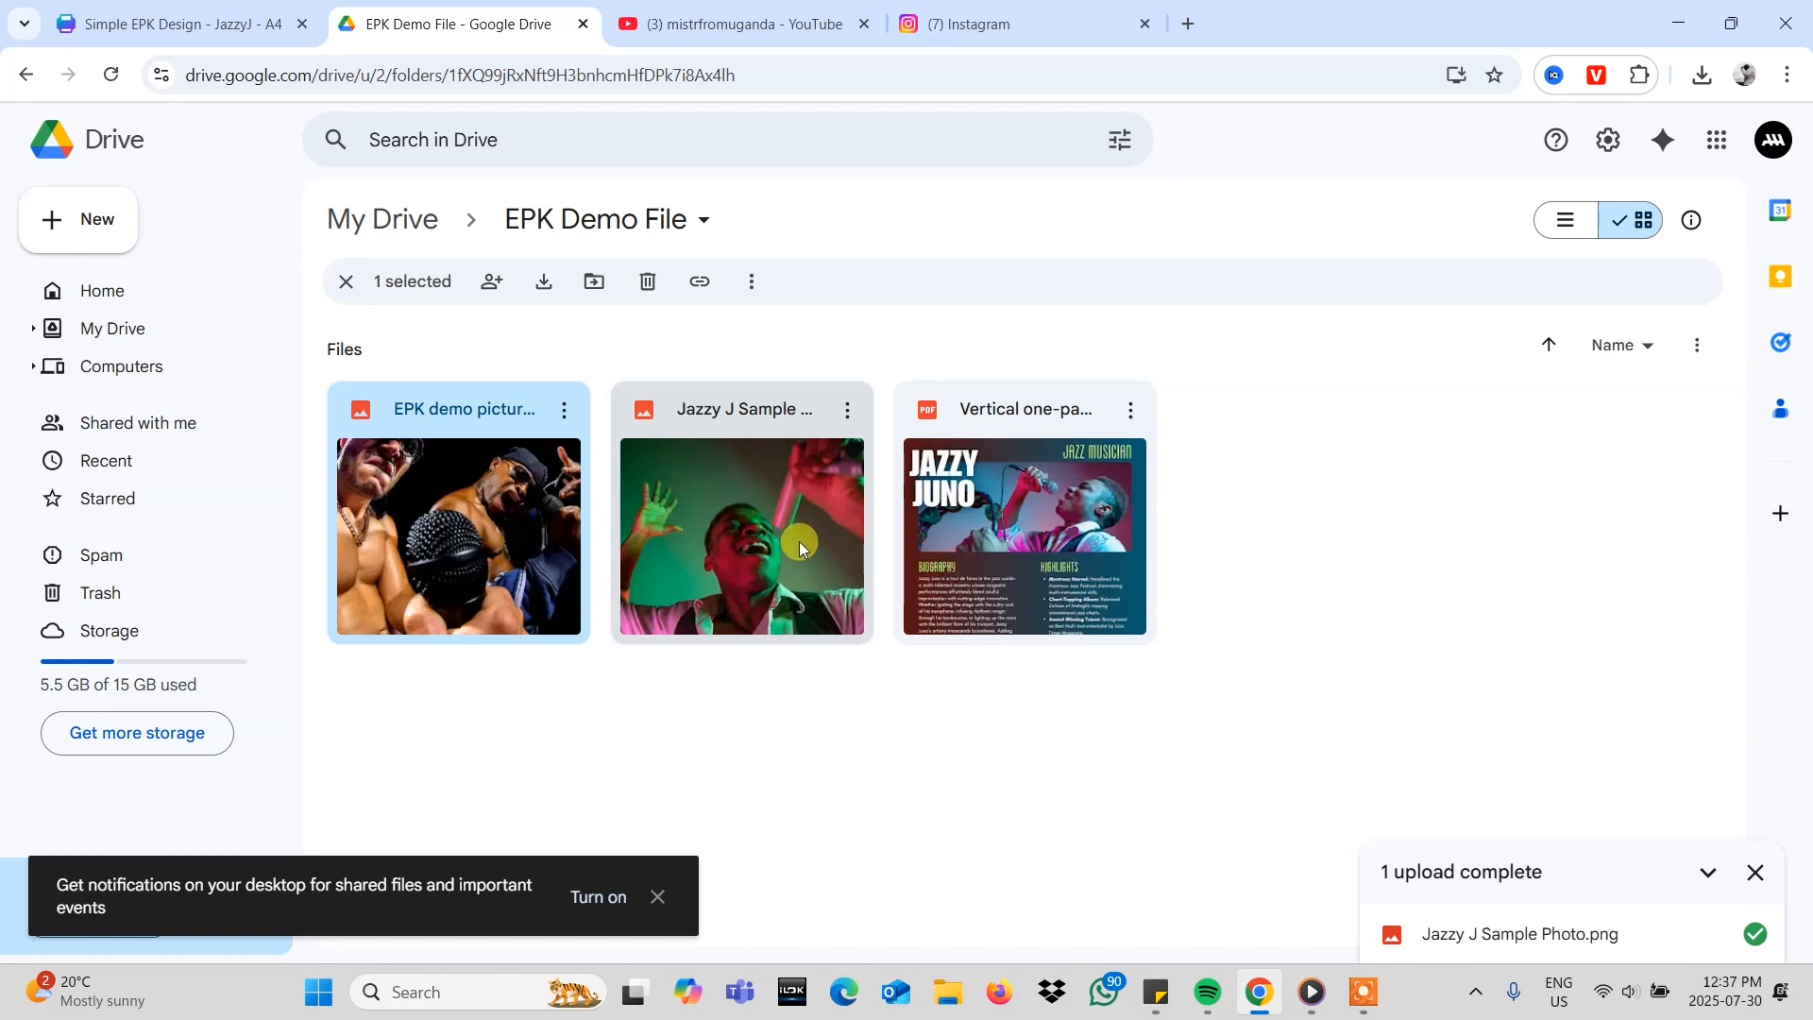
{"action": "left_click", "coordinate": [847, 415]}
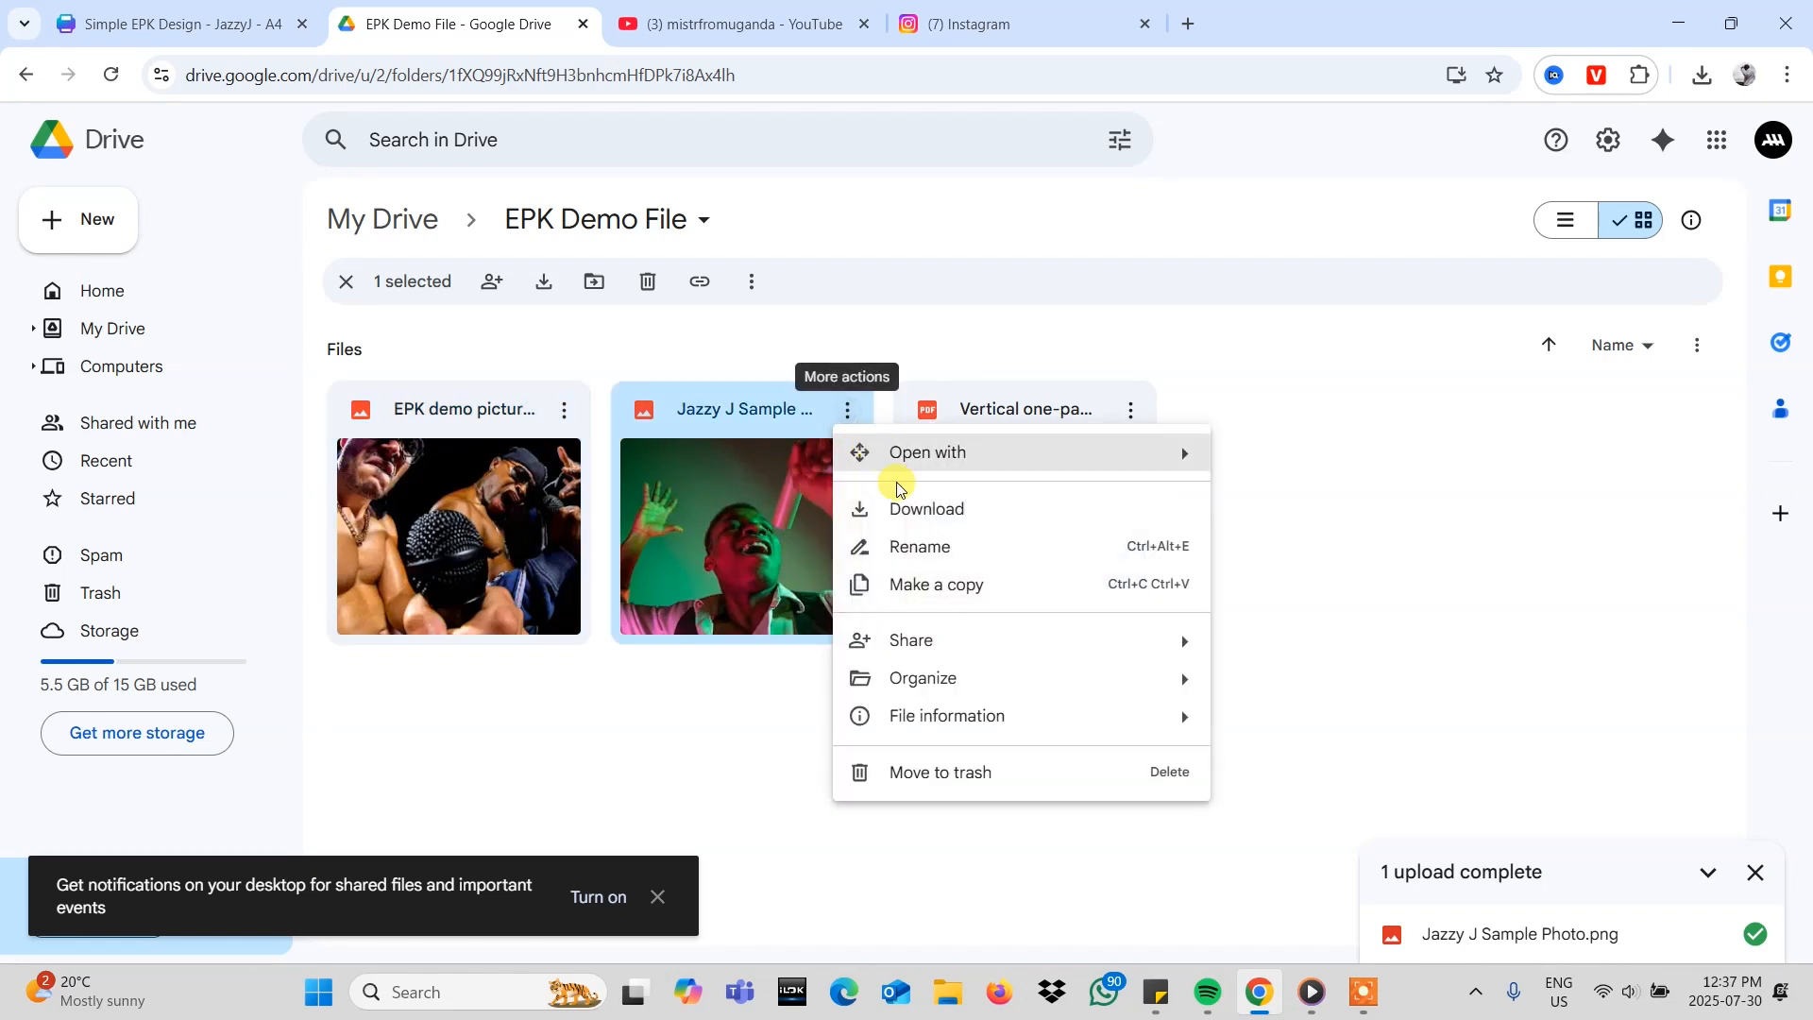
{"action": "mouse_move", "coordinate": [1055, 640]}
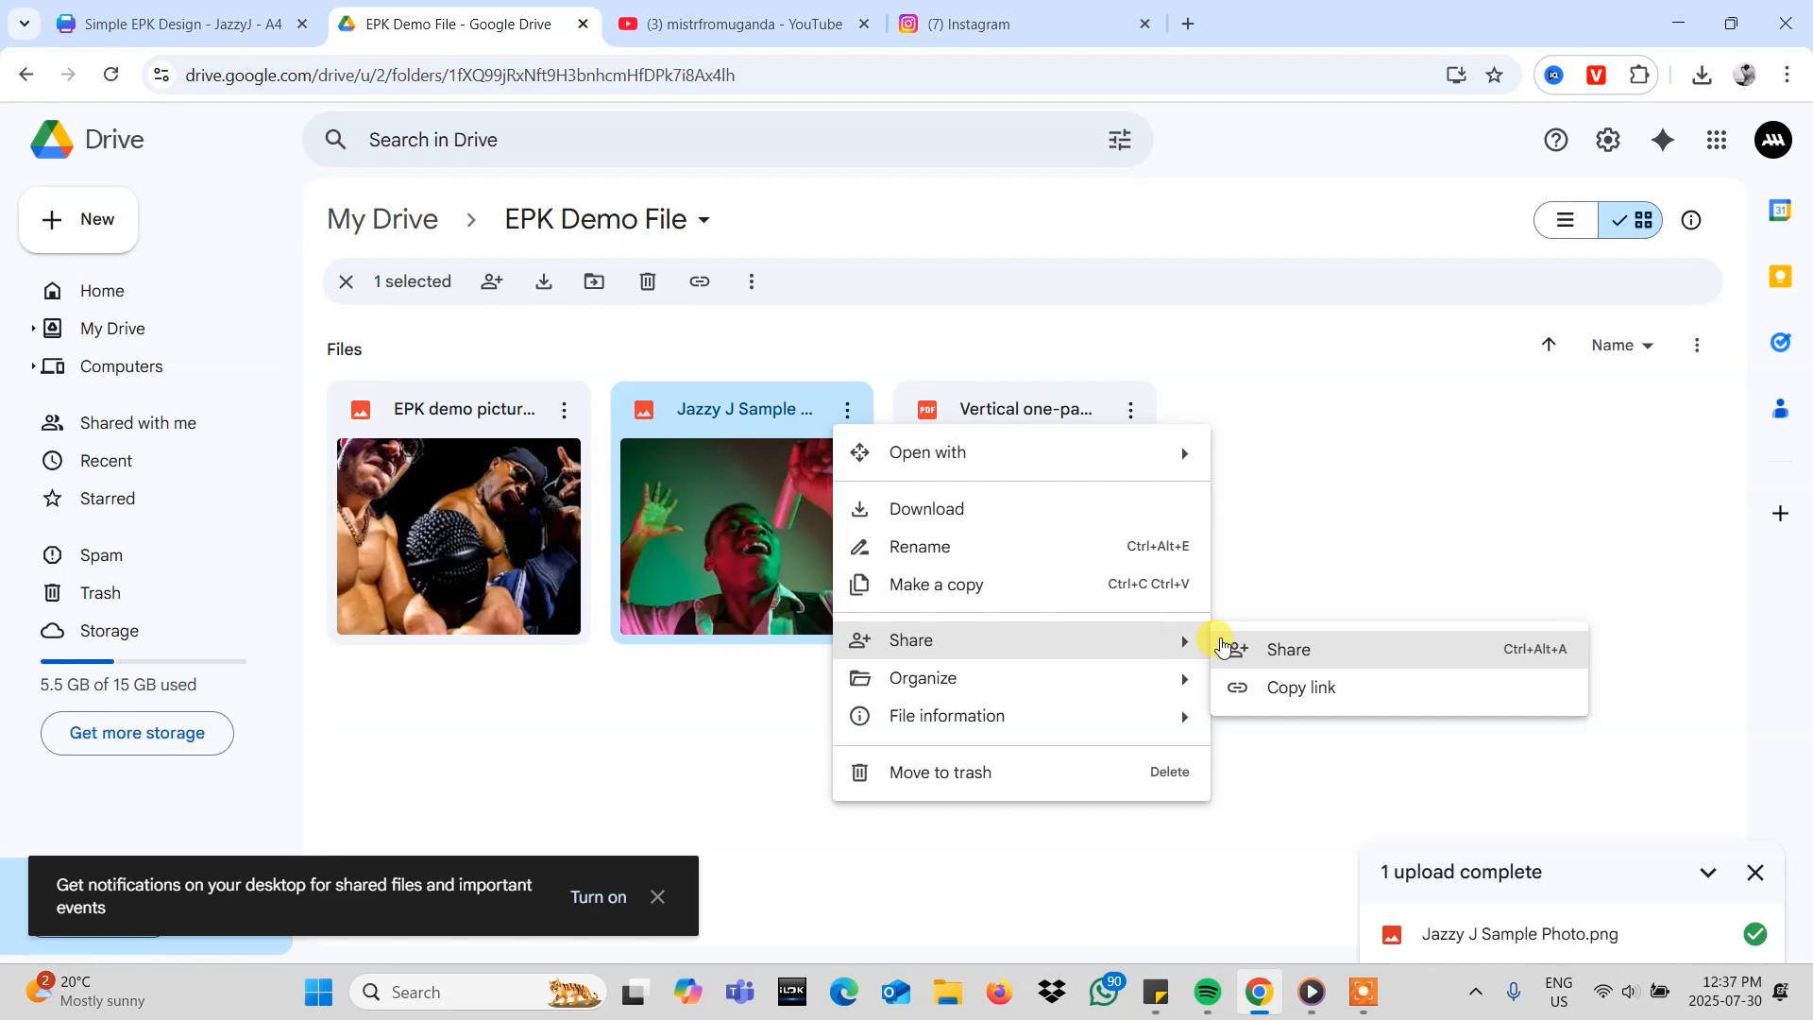
{"action": "left_click", "coordinate": [1292, 650]}
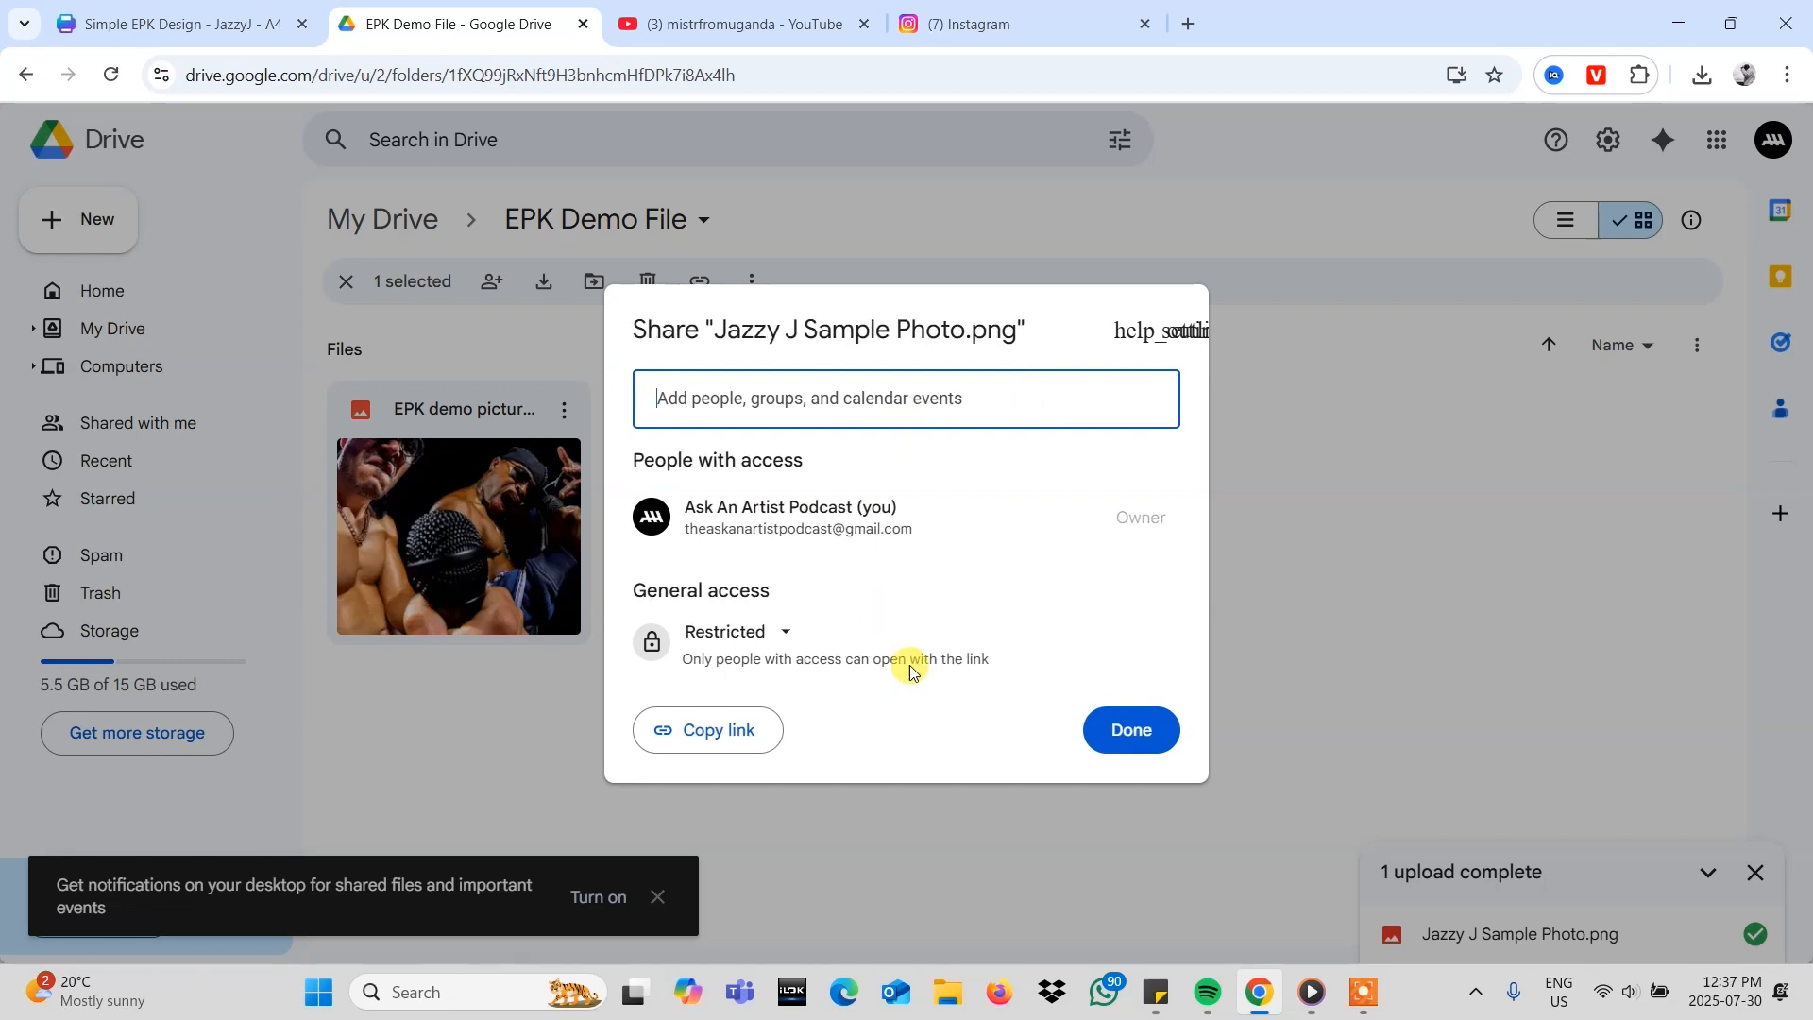
{"action": "left_click", "coordinate": [749, 633]}
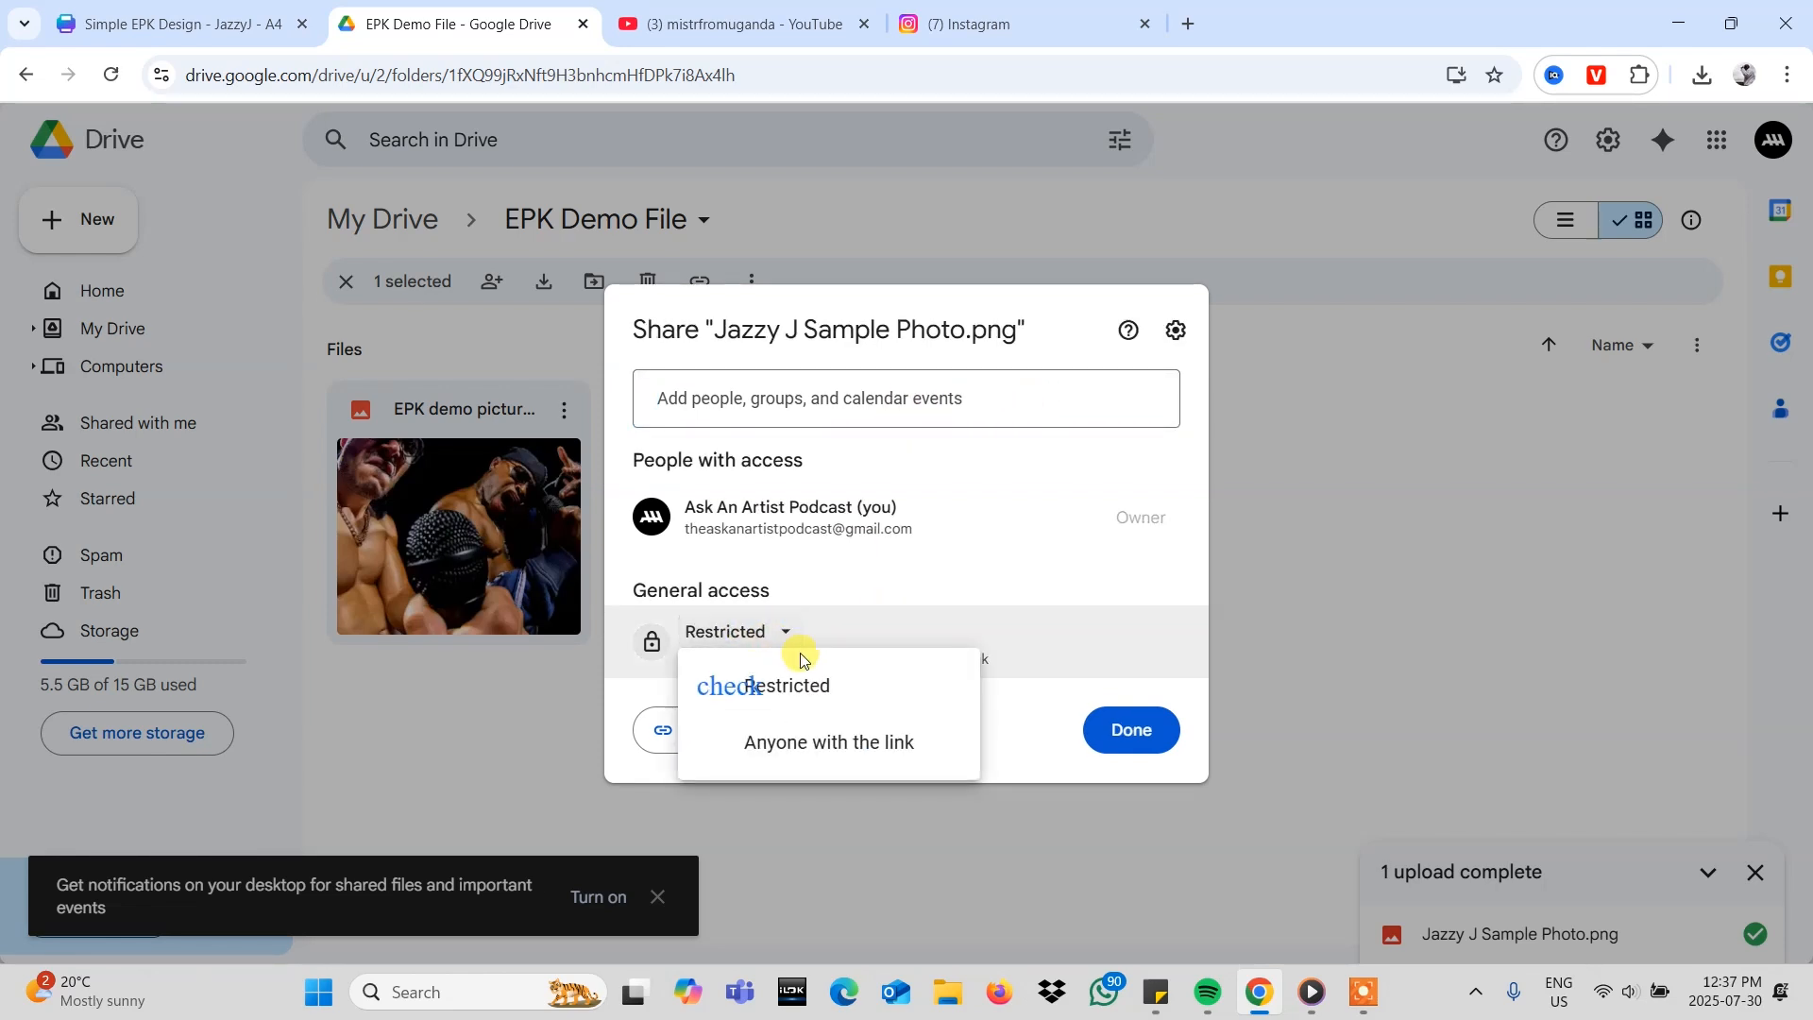
{"action": "left_click", "coordinate": [821, 745]}
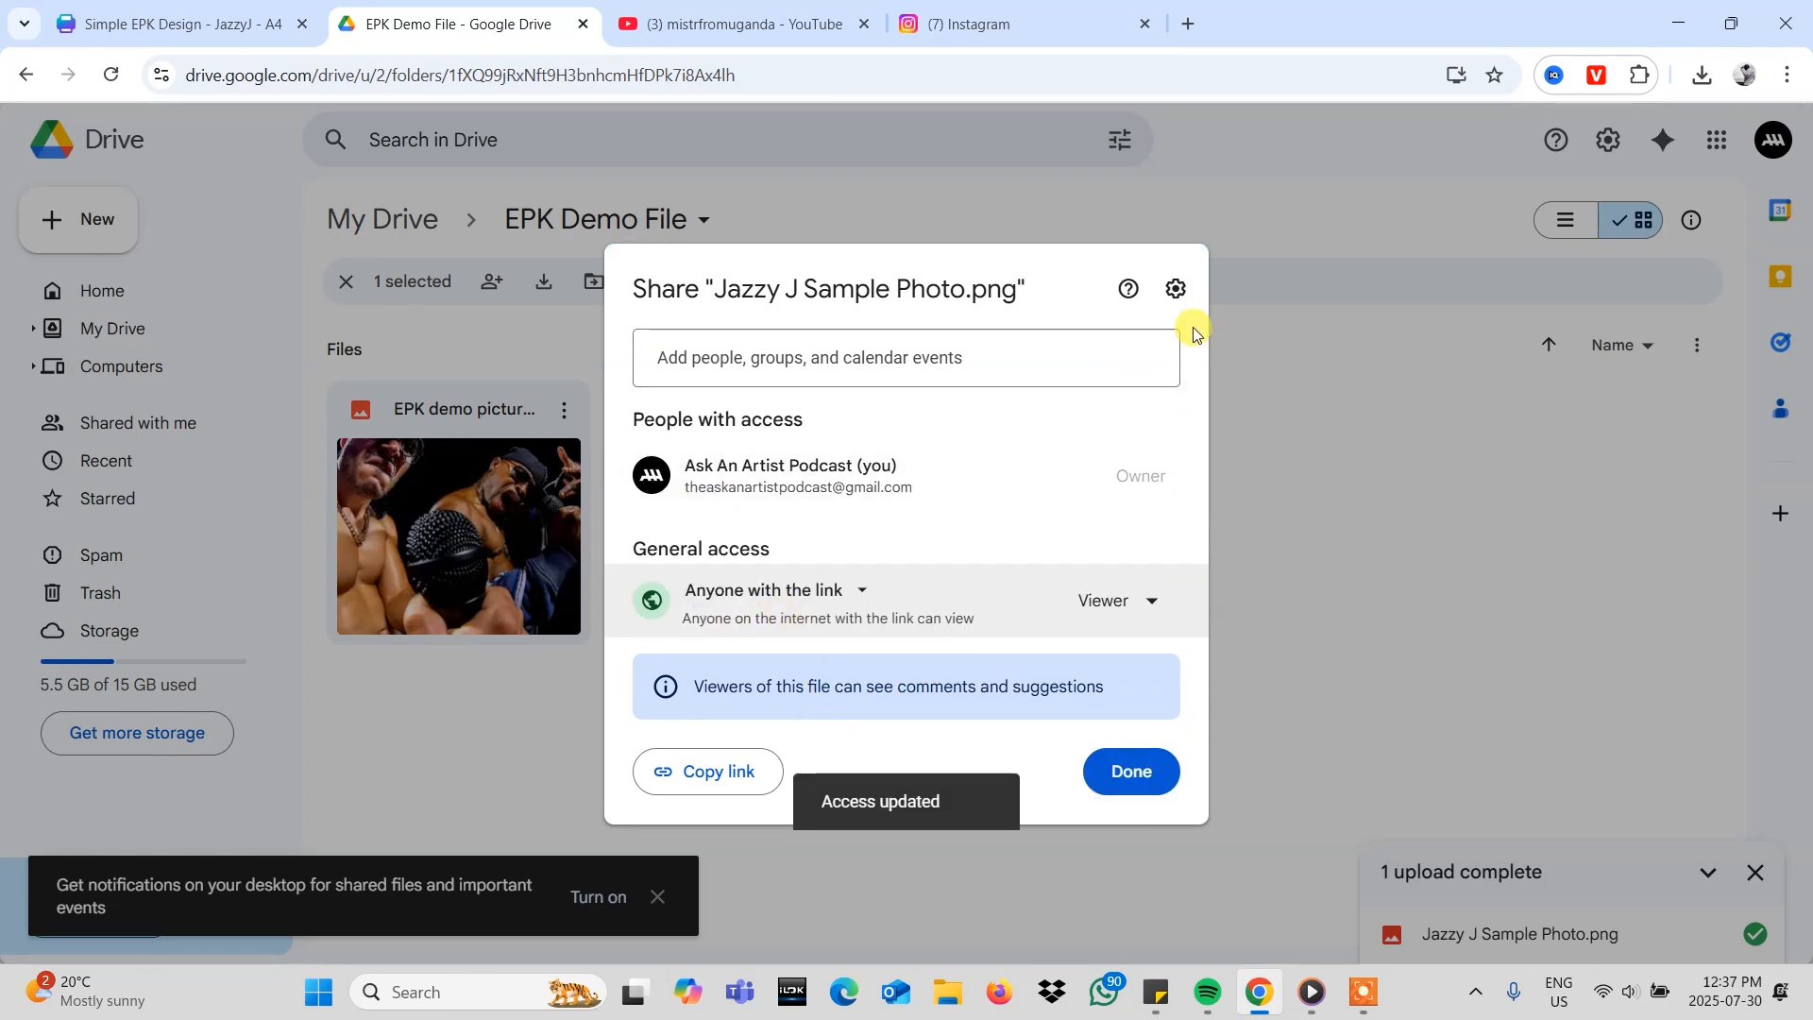
- Toggle the photo's option allowing editors to change permissions and share, and copy its sharing link
{"action": "left_click", "coordinate": [1177, 292]}
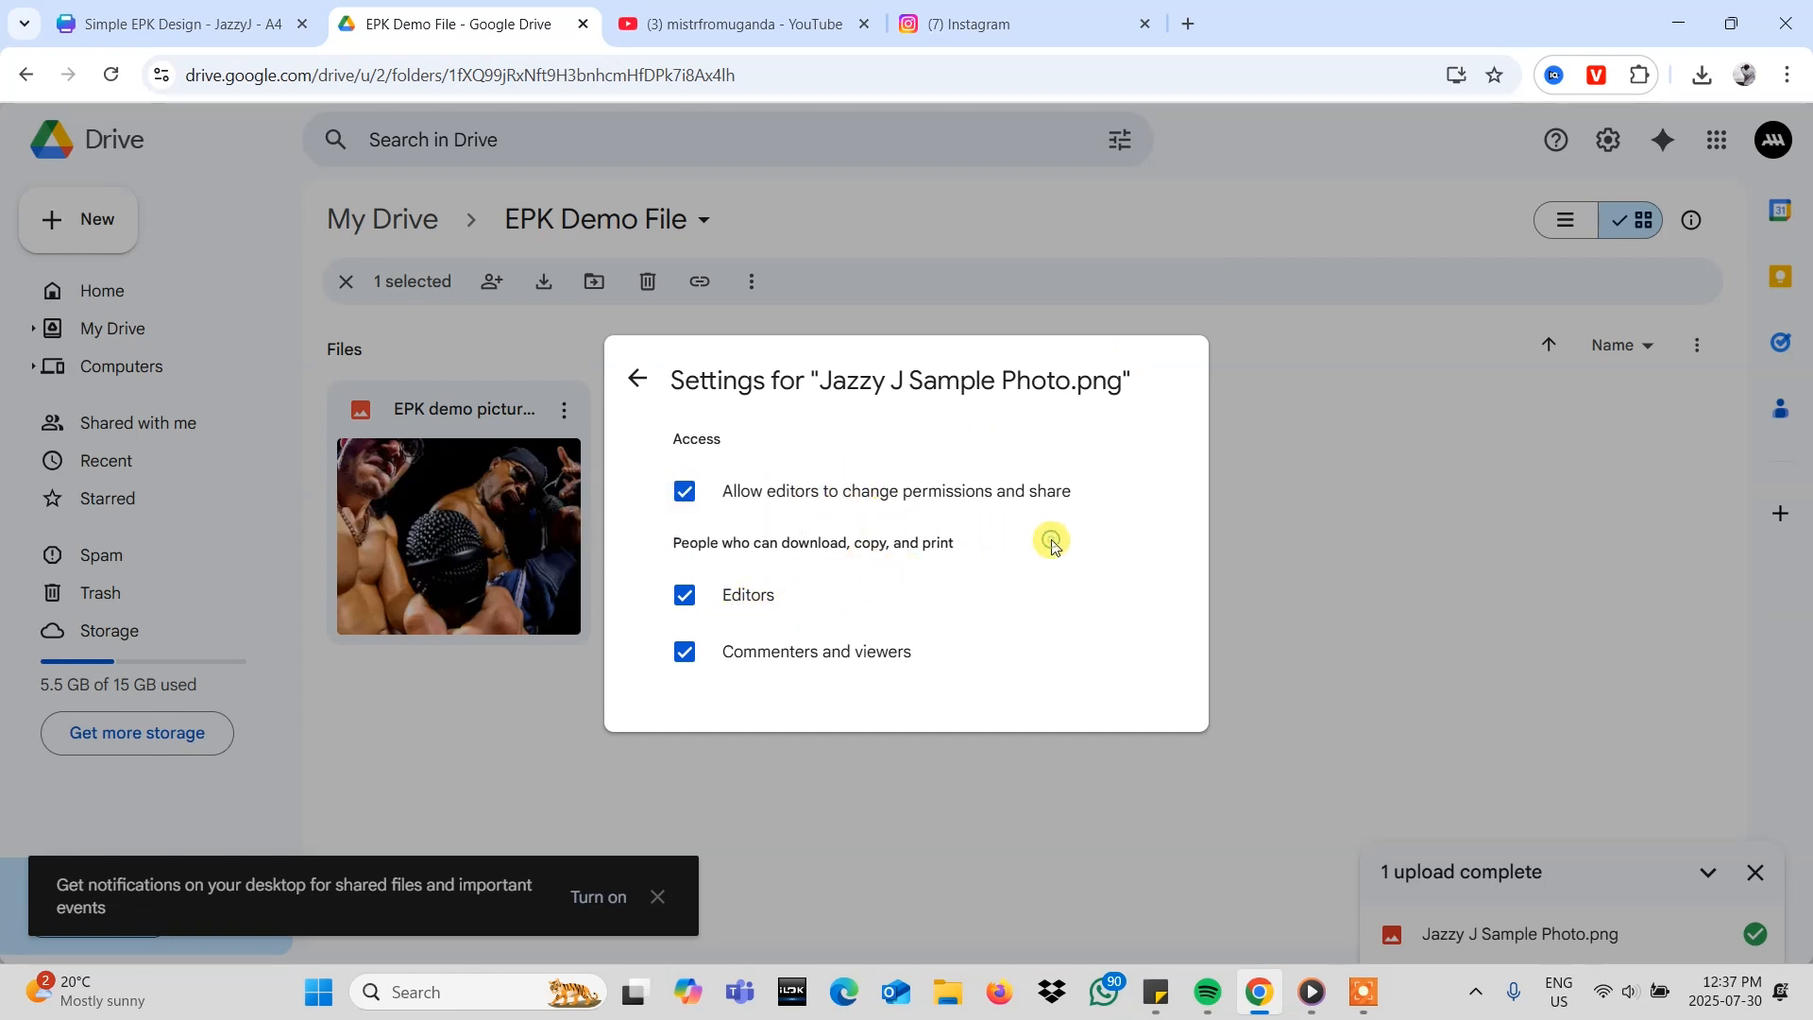
{"action": "left_click", "coordinate": [687, 492]}
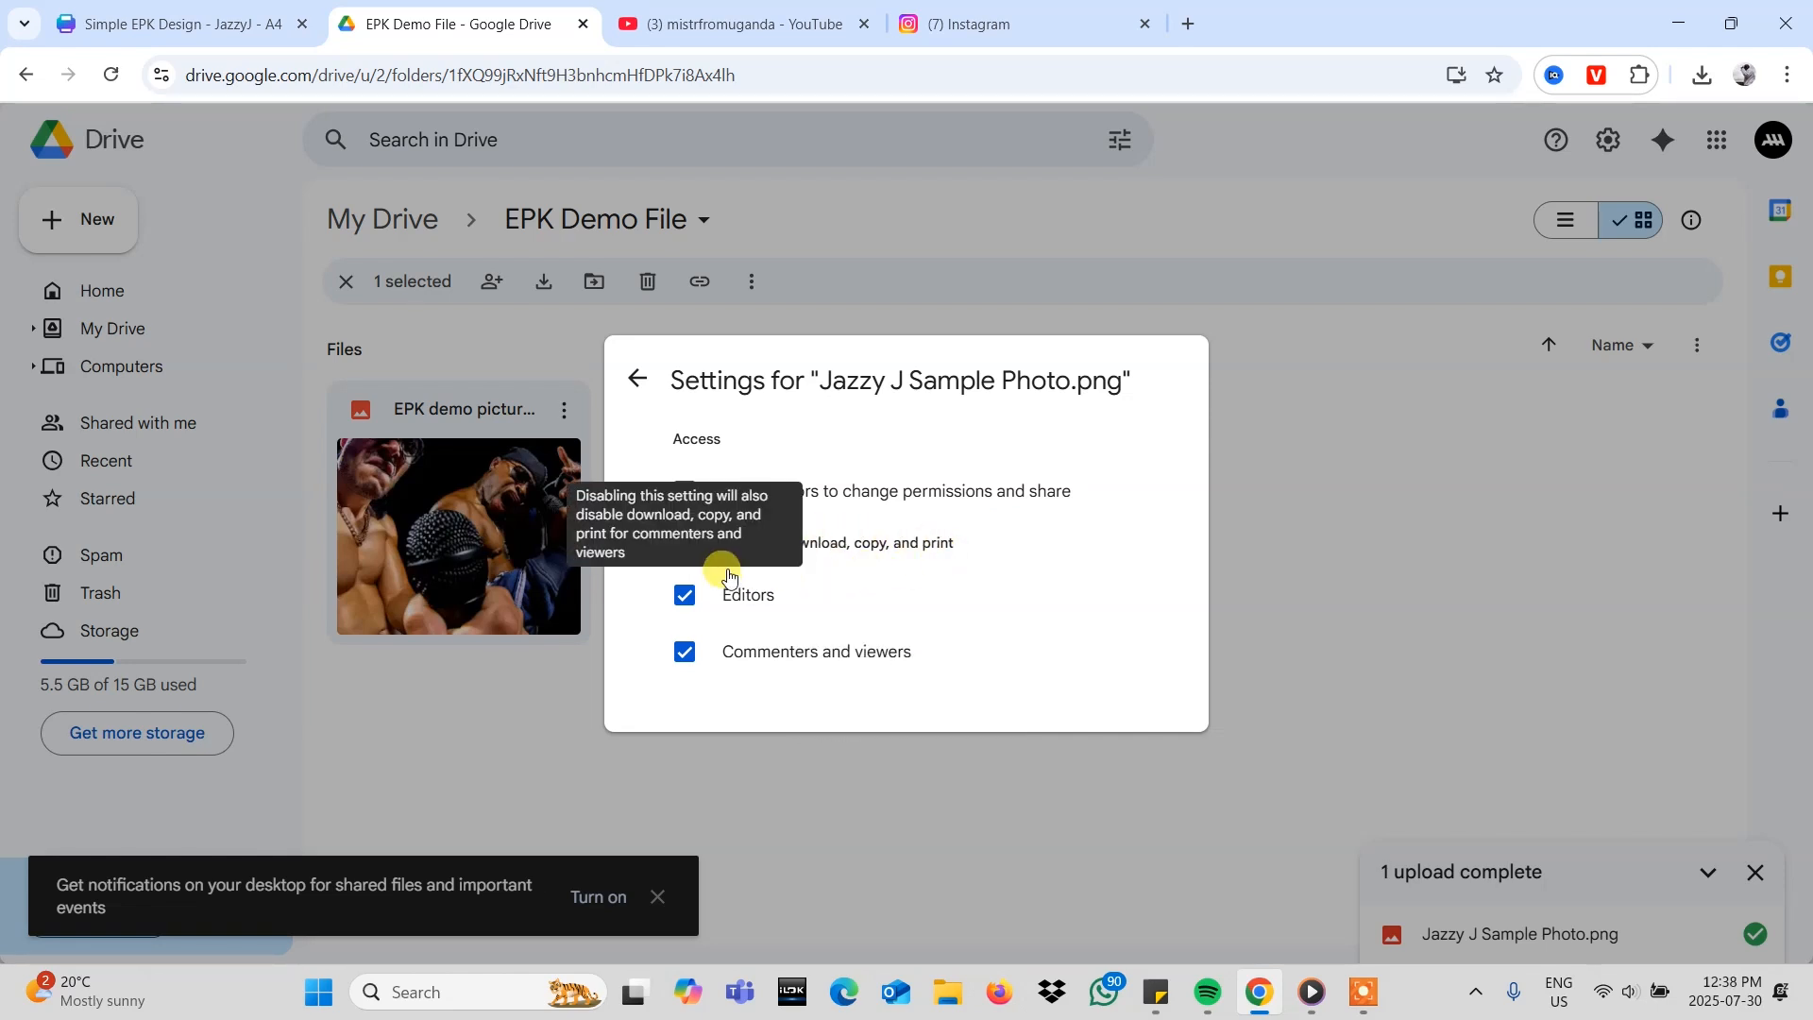
{"action": "left_click", "coordinate": [646, 380]}
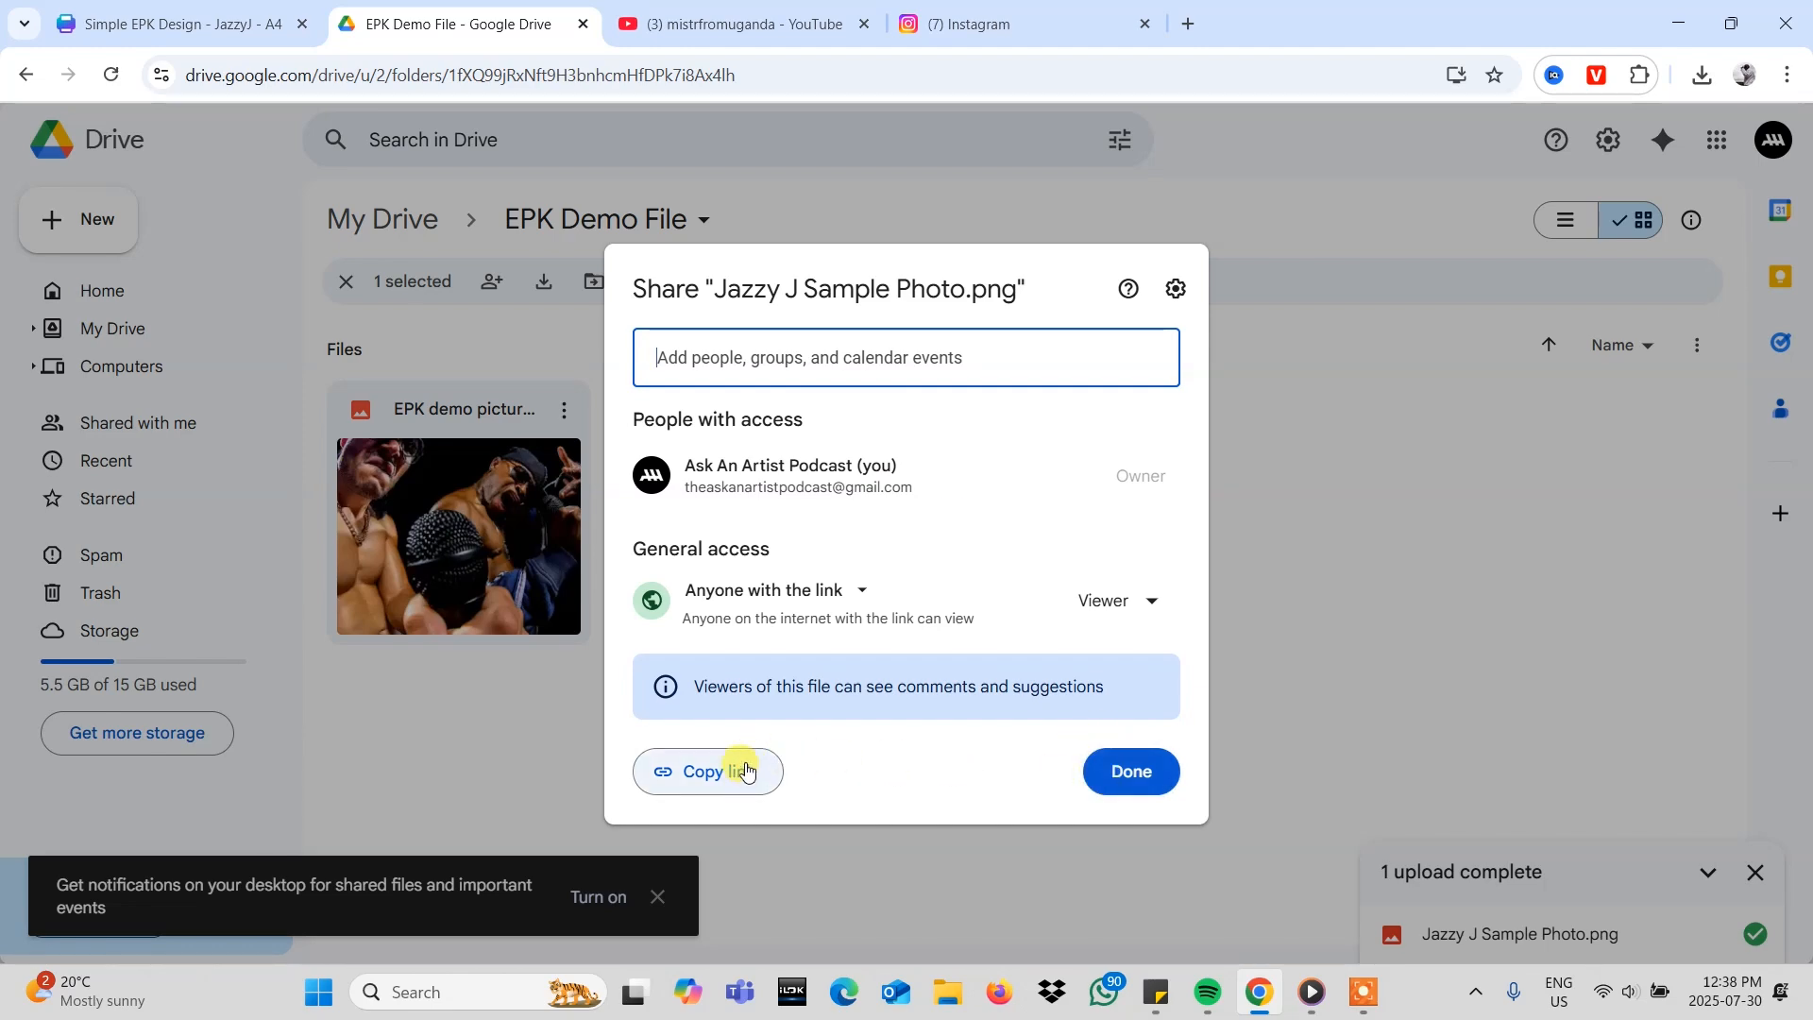
{"action": "left_click", "coordinate": [718, 770]}
{"action": "left_click", "coordinate": [1101, 767]}
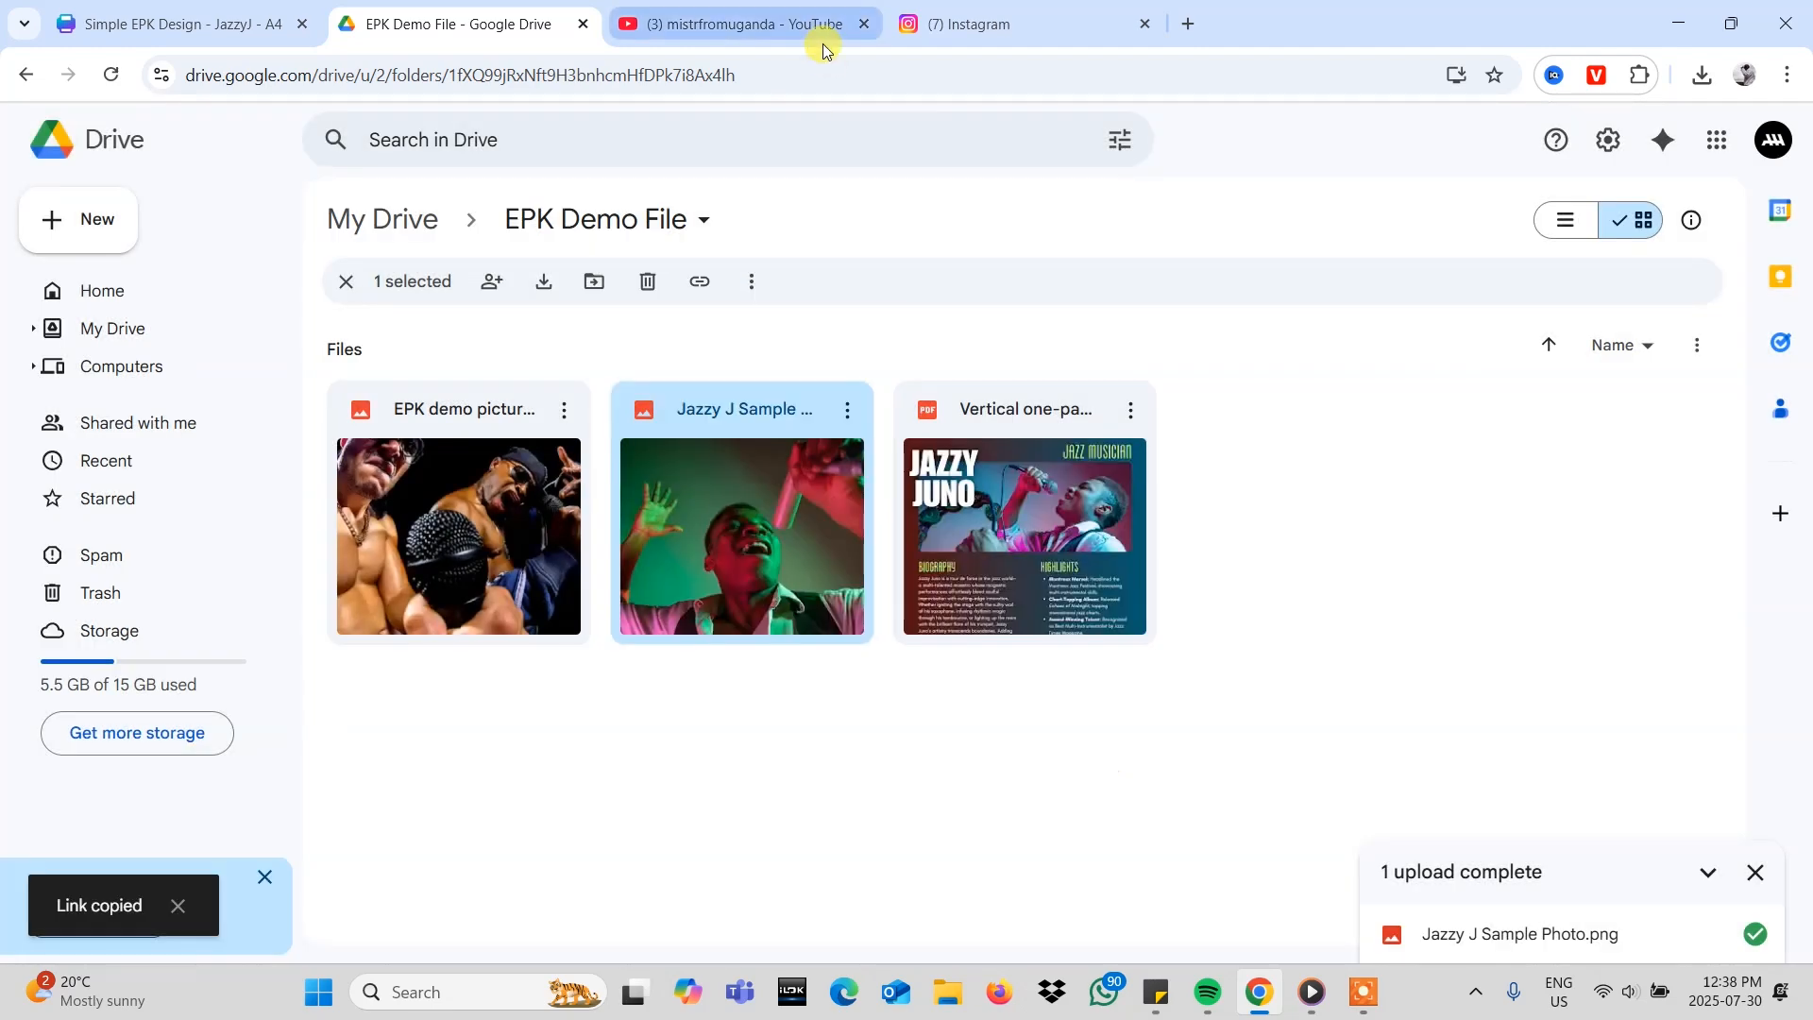
- Return to the Canva design, link the first press photo to the copied Drive address and check the link
{"action": "left_click", "coordinate": [223, 36]}
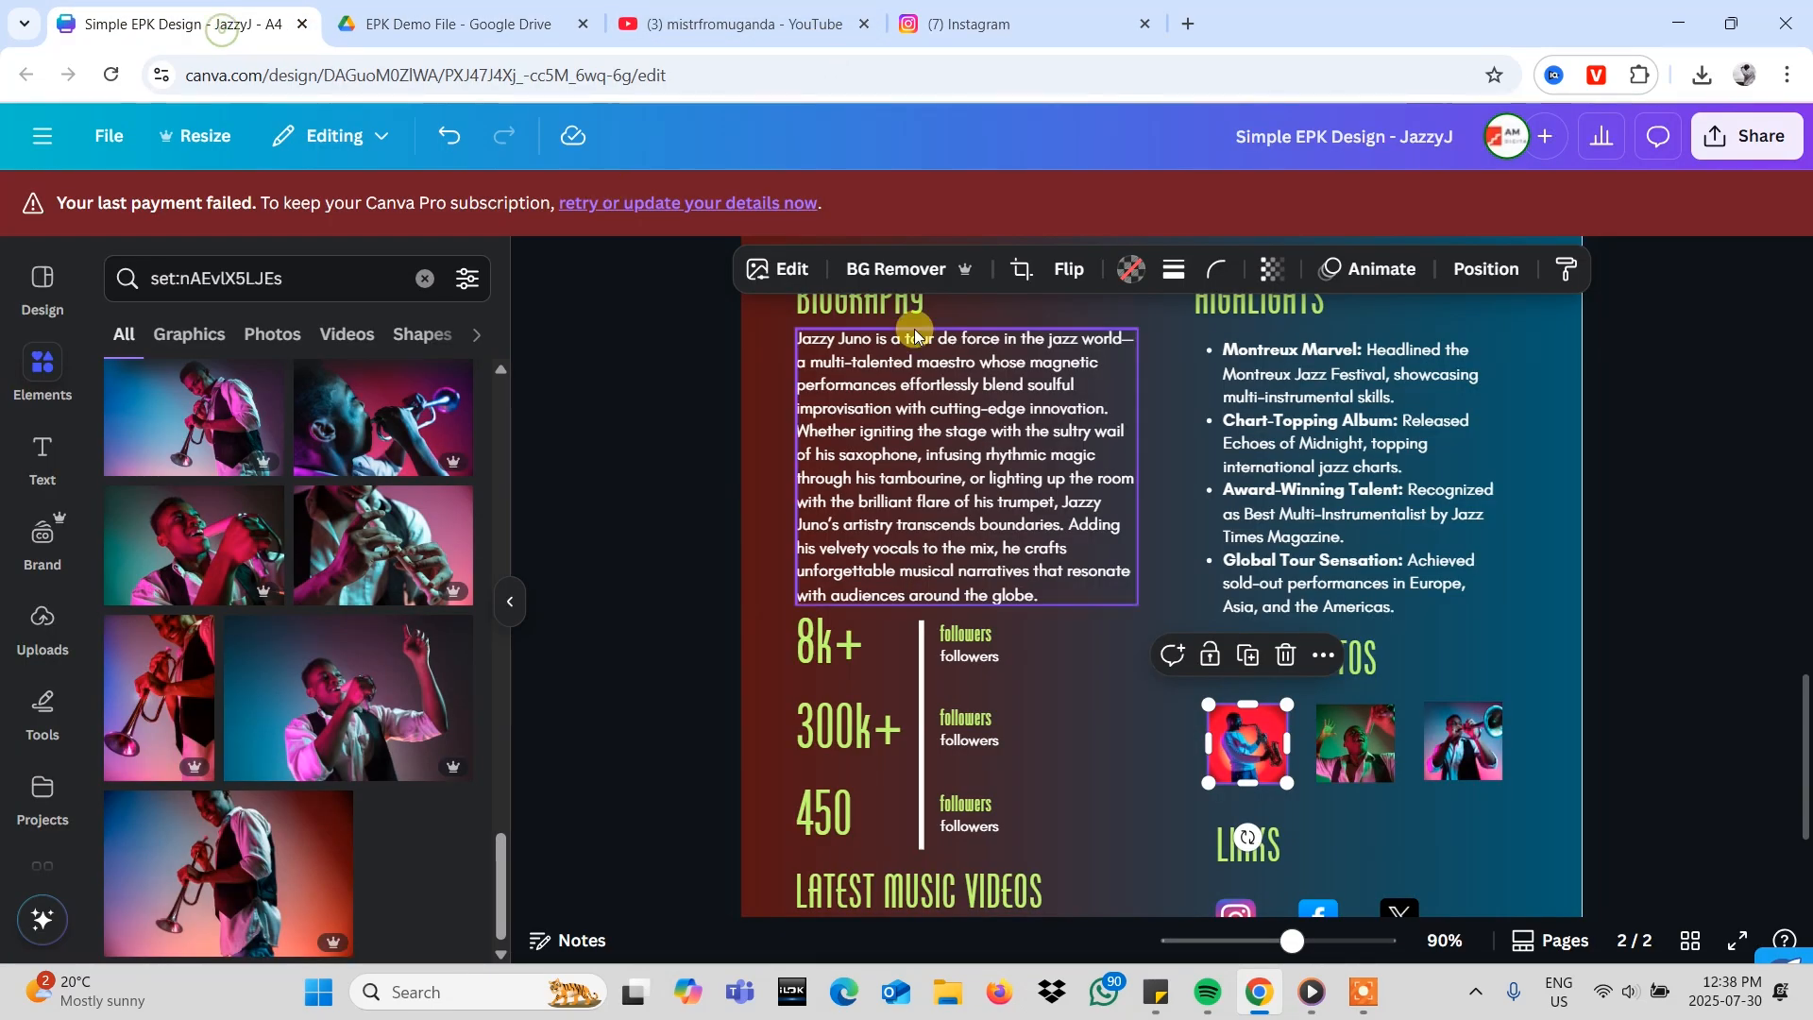
{"action": "left_click", "coordinate": [1316, 654]}
{"action": "left_click", "coordinate": [1394, 560]}
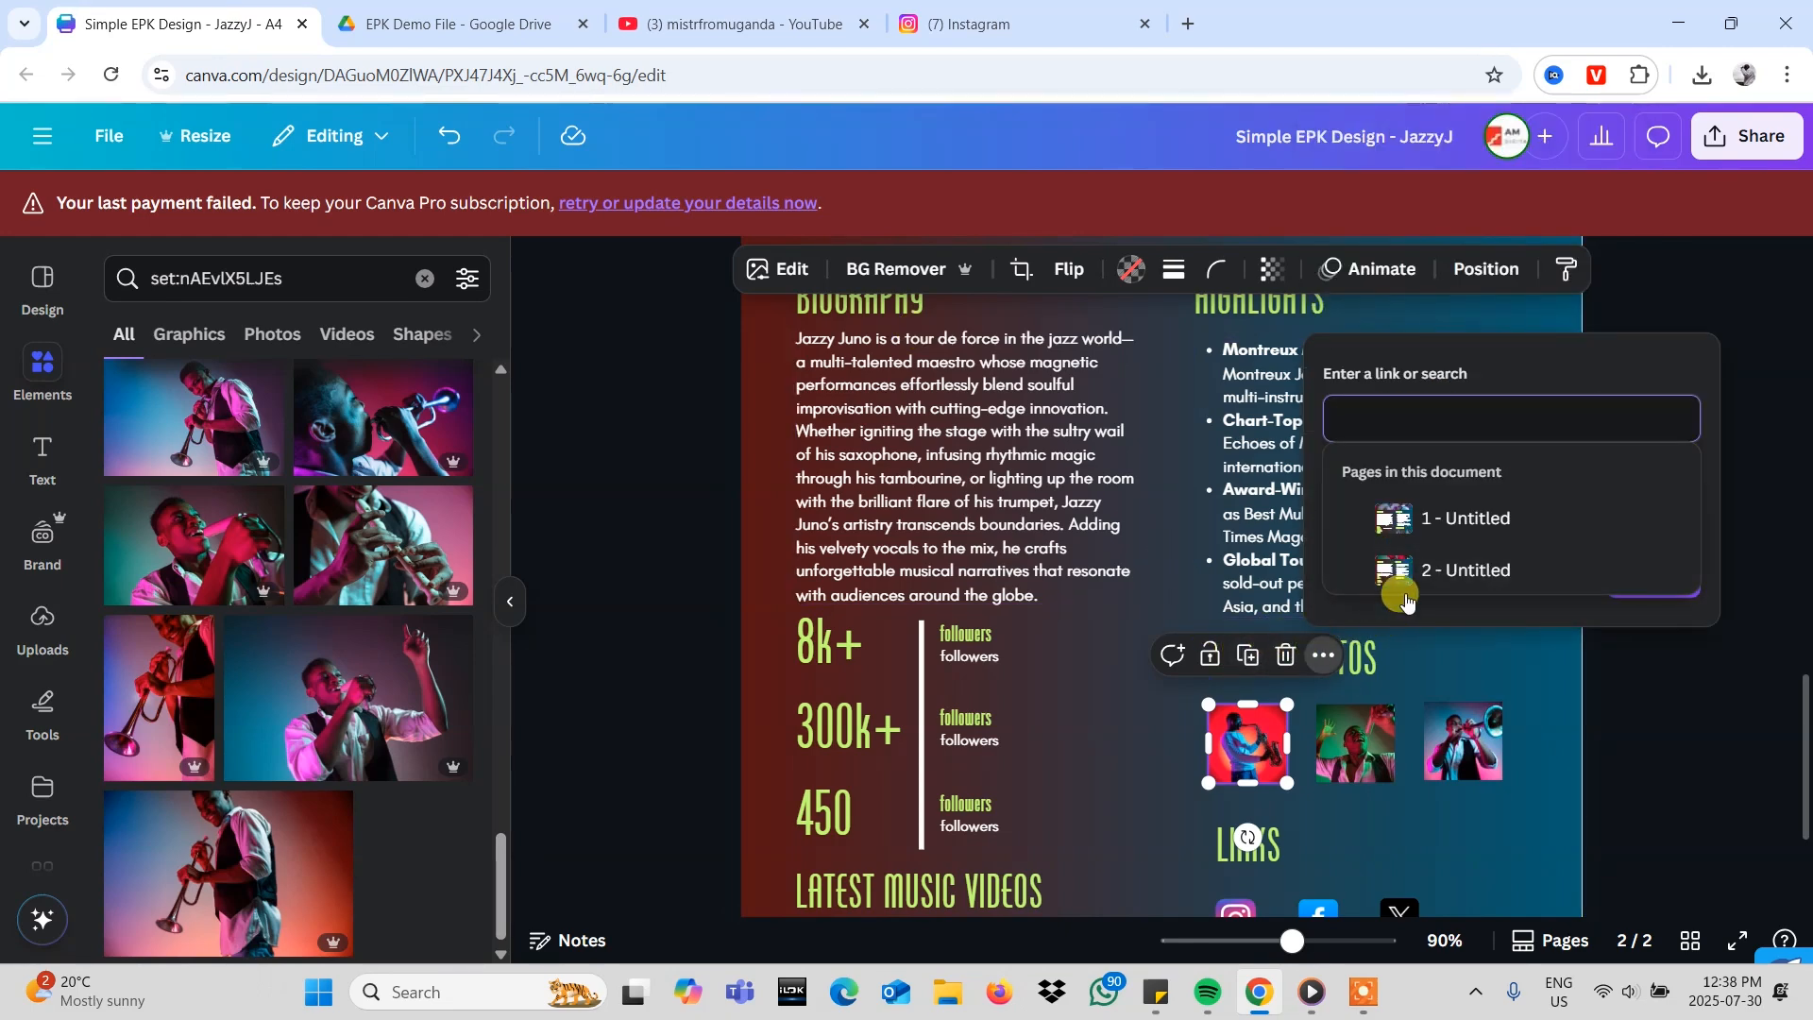
{"action": "key", "text": "ctrl+v"}
{"action": "left_click", "coordinate": [1648, 573]}
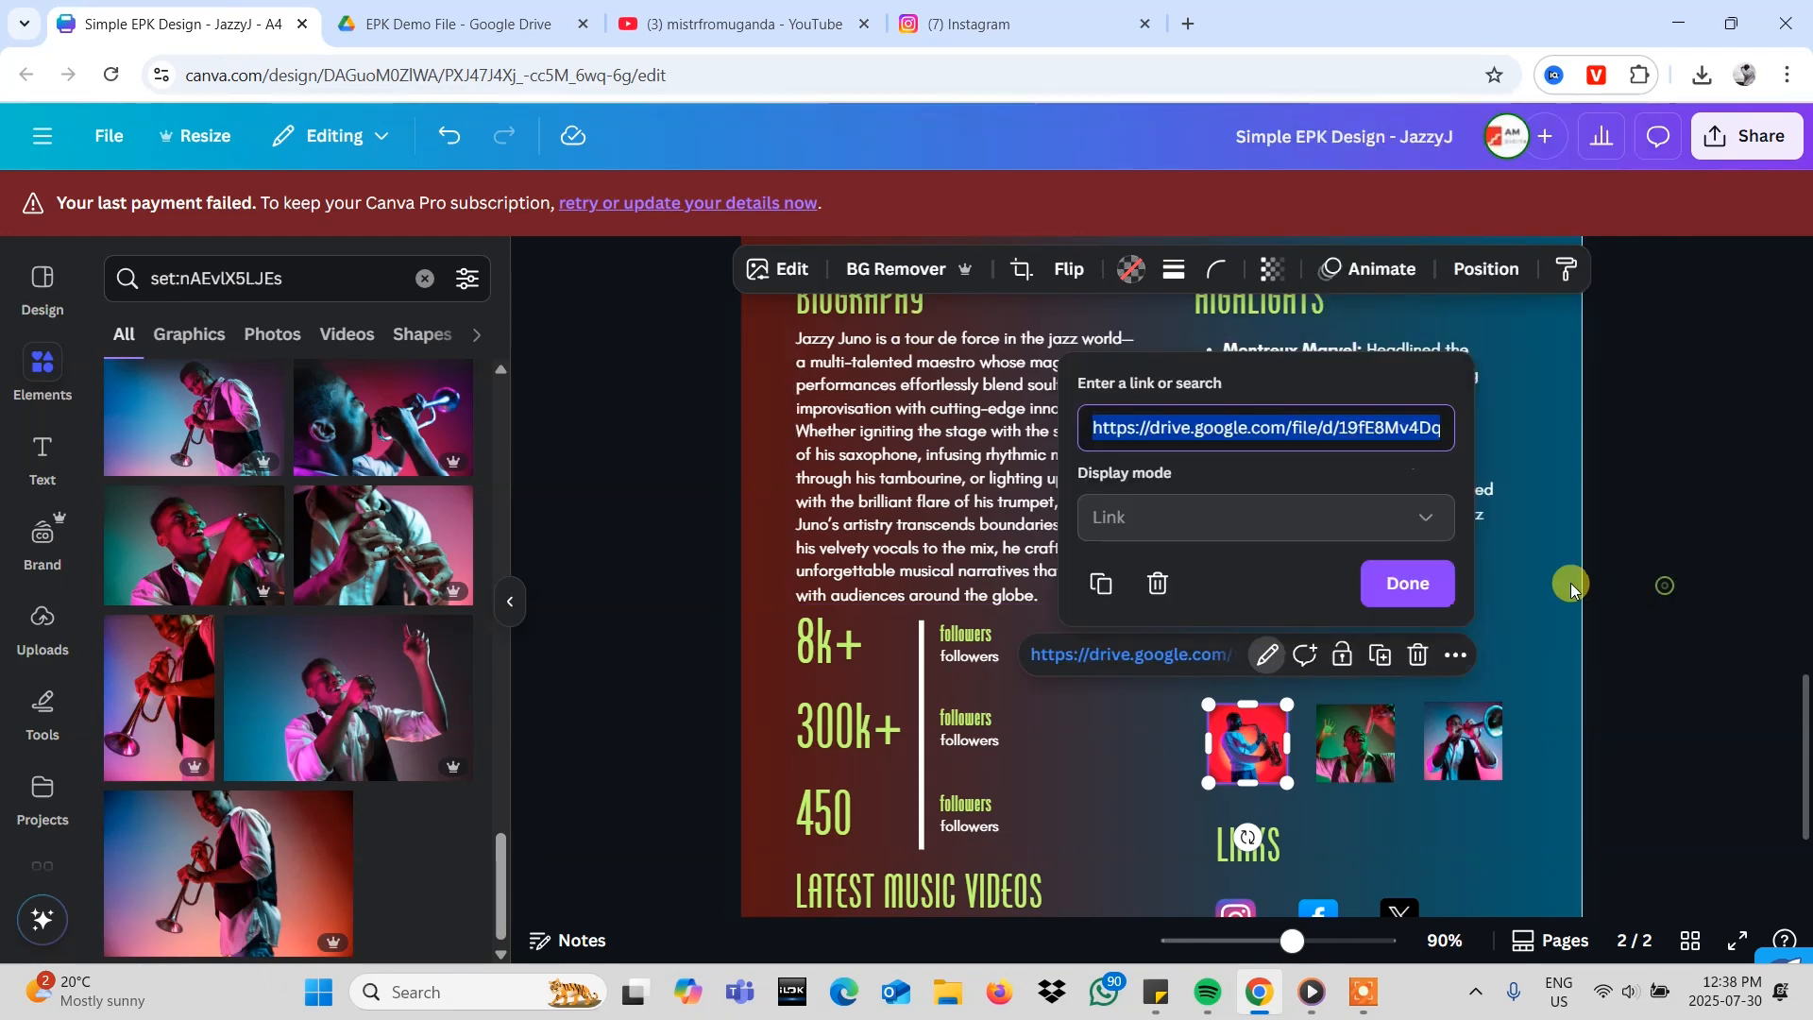
{"action": "left_click", "coordinate": [1413, 585]}
{"action": "left_click", "coordinate": [1564, 564]}
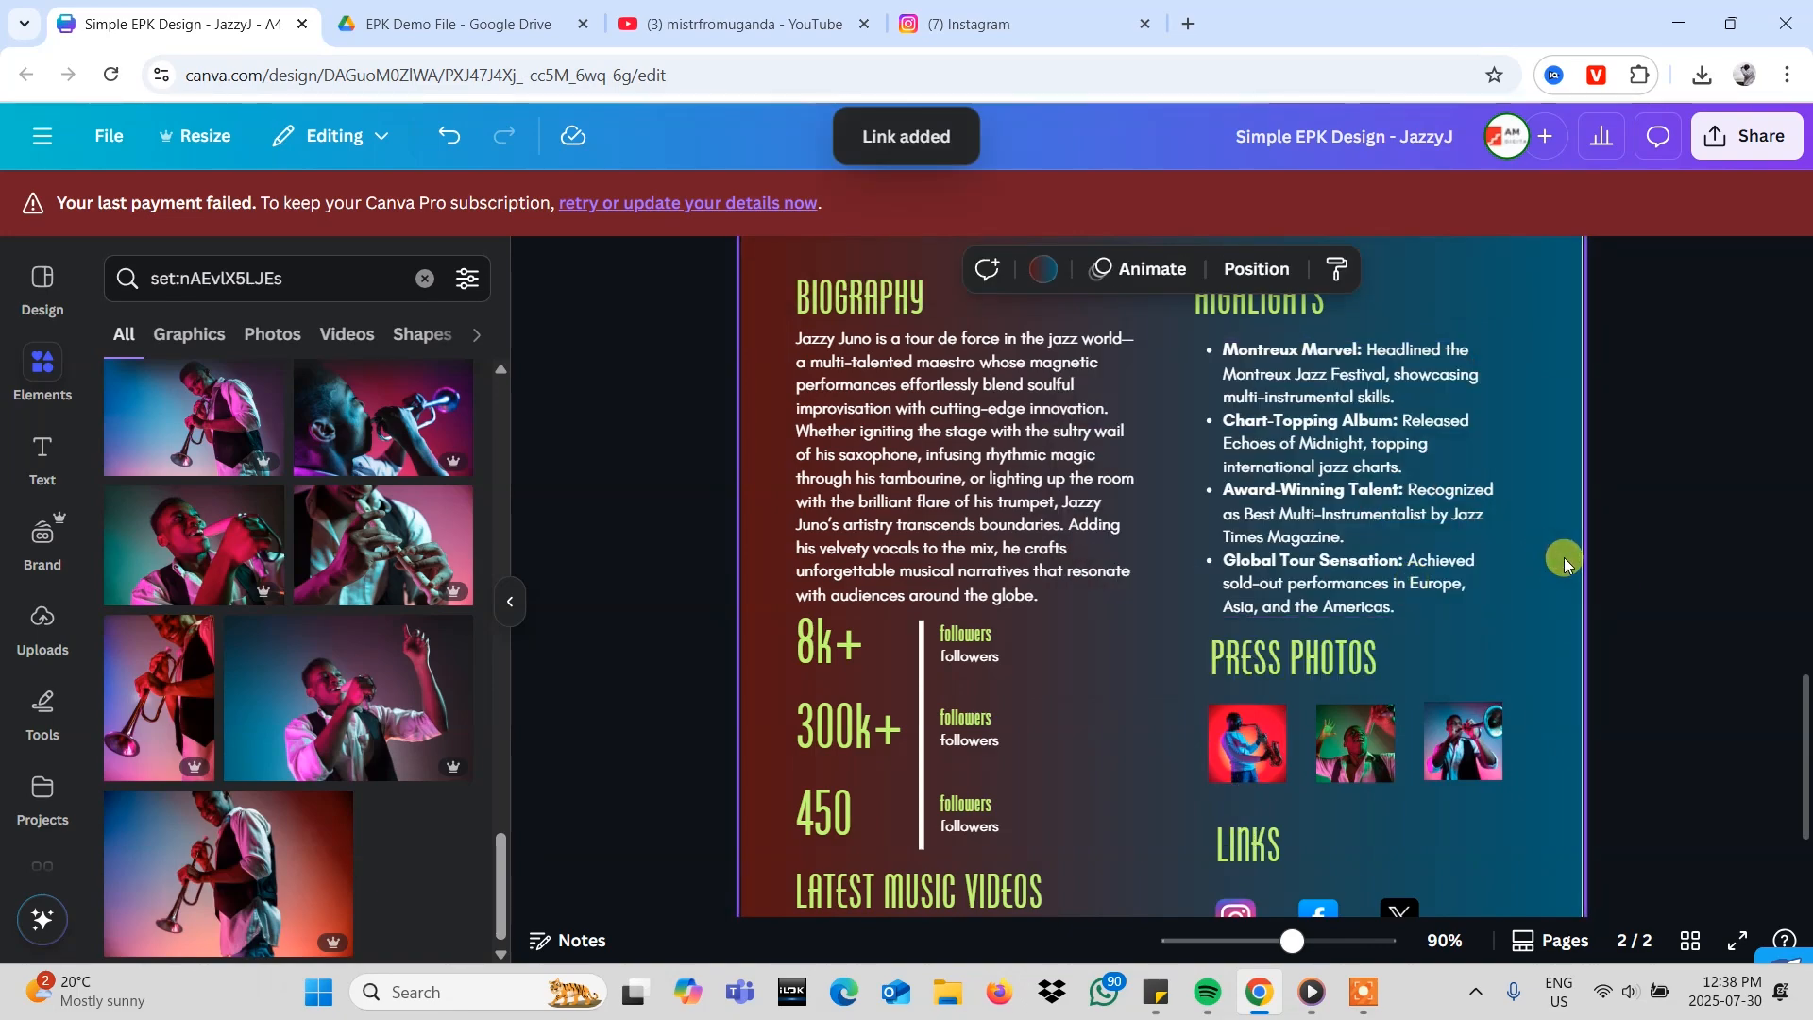
{"action": "scroll", "coordinate": [1565, 564], "scroll_direction": "up", "scroll_amount": 2}
{"action": "scroll", "coordinate": [1565, 564], "scroll_direction": "up", "scroll_amount": 3}
{"action": "scroll", "coordinate": [1564, 558], "scroll_direction": "down", "scroll_amount": 5}
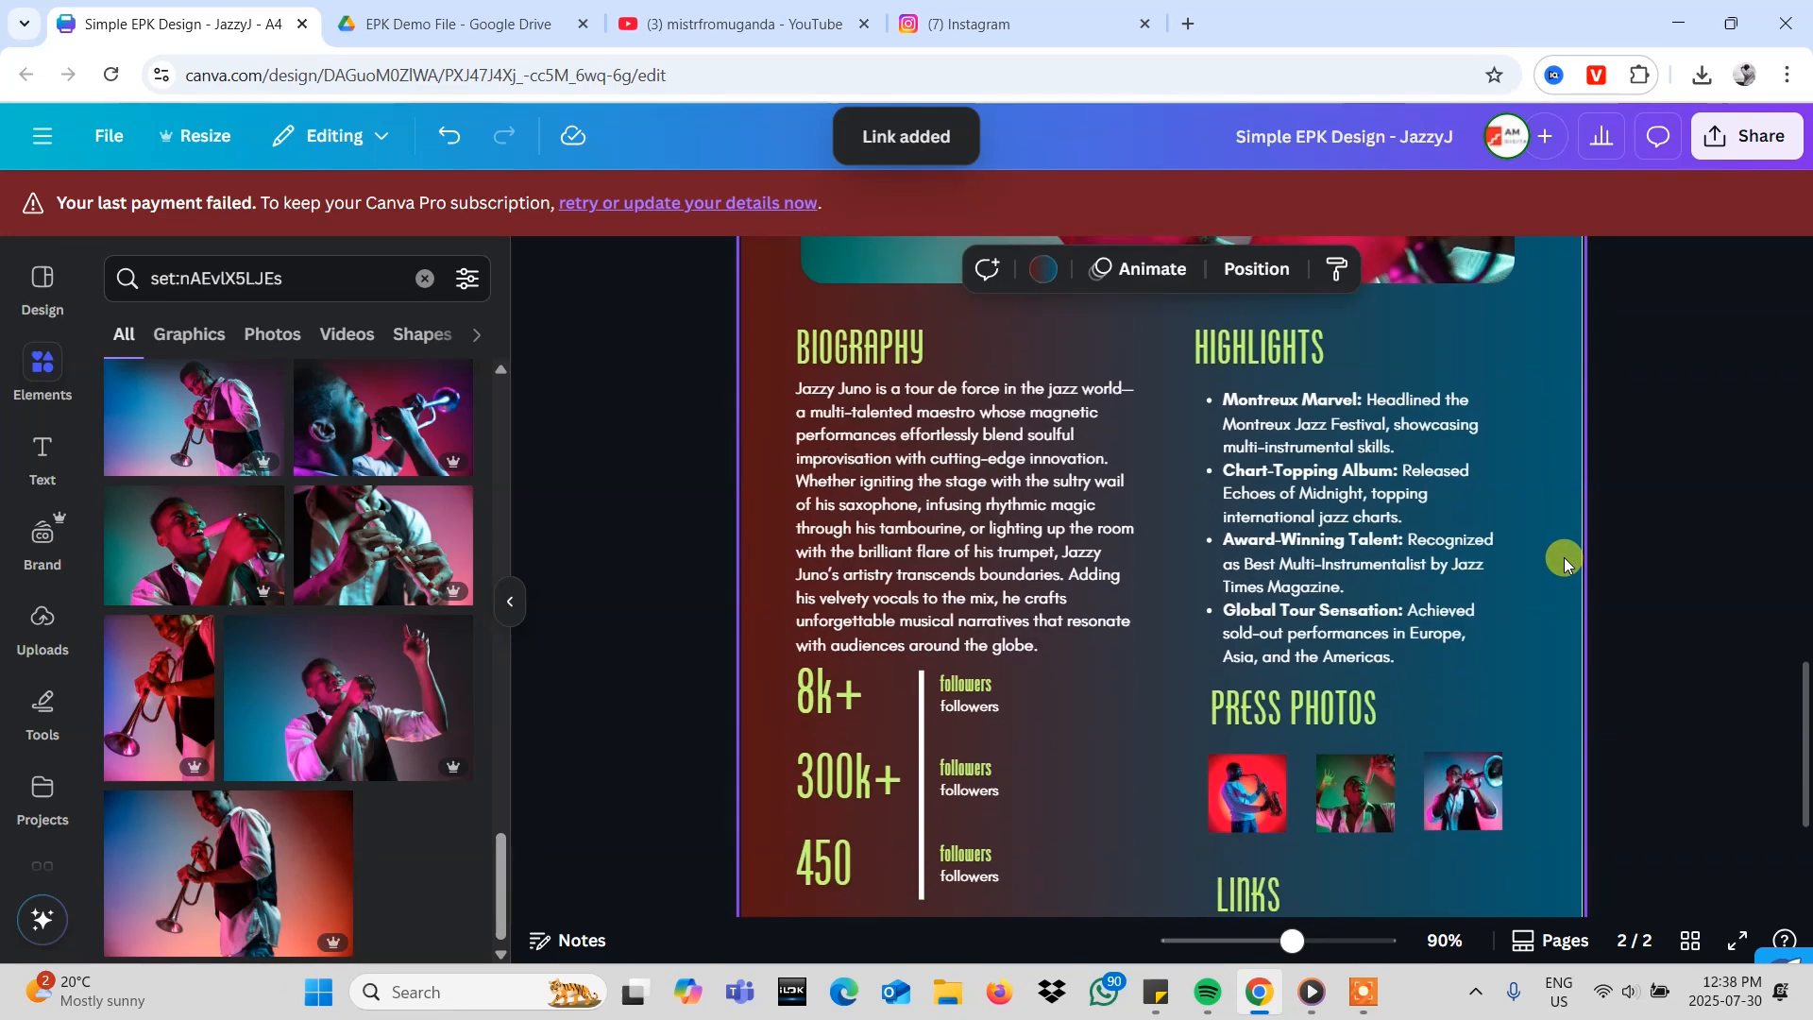
{"action": "left_click", "coordinate": [1266, 780]}
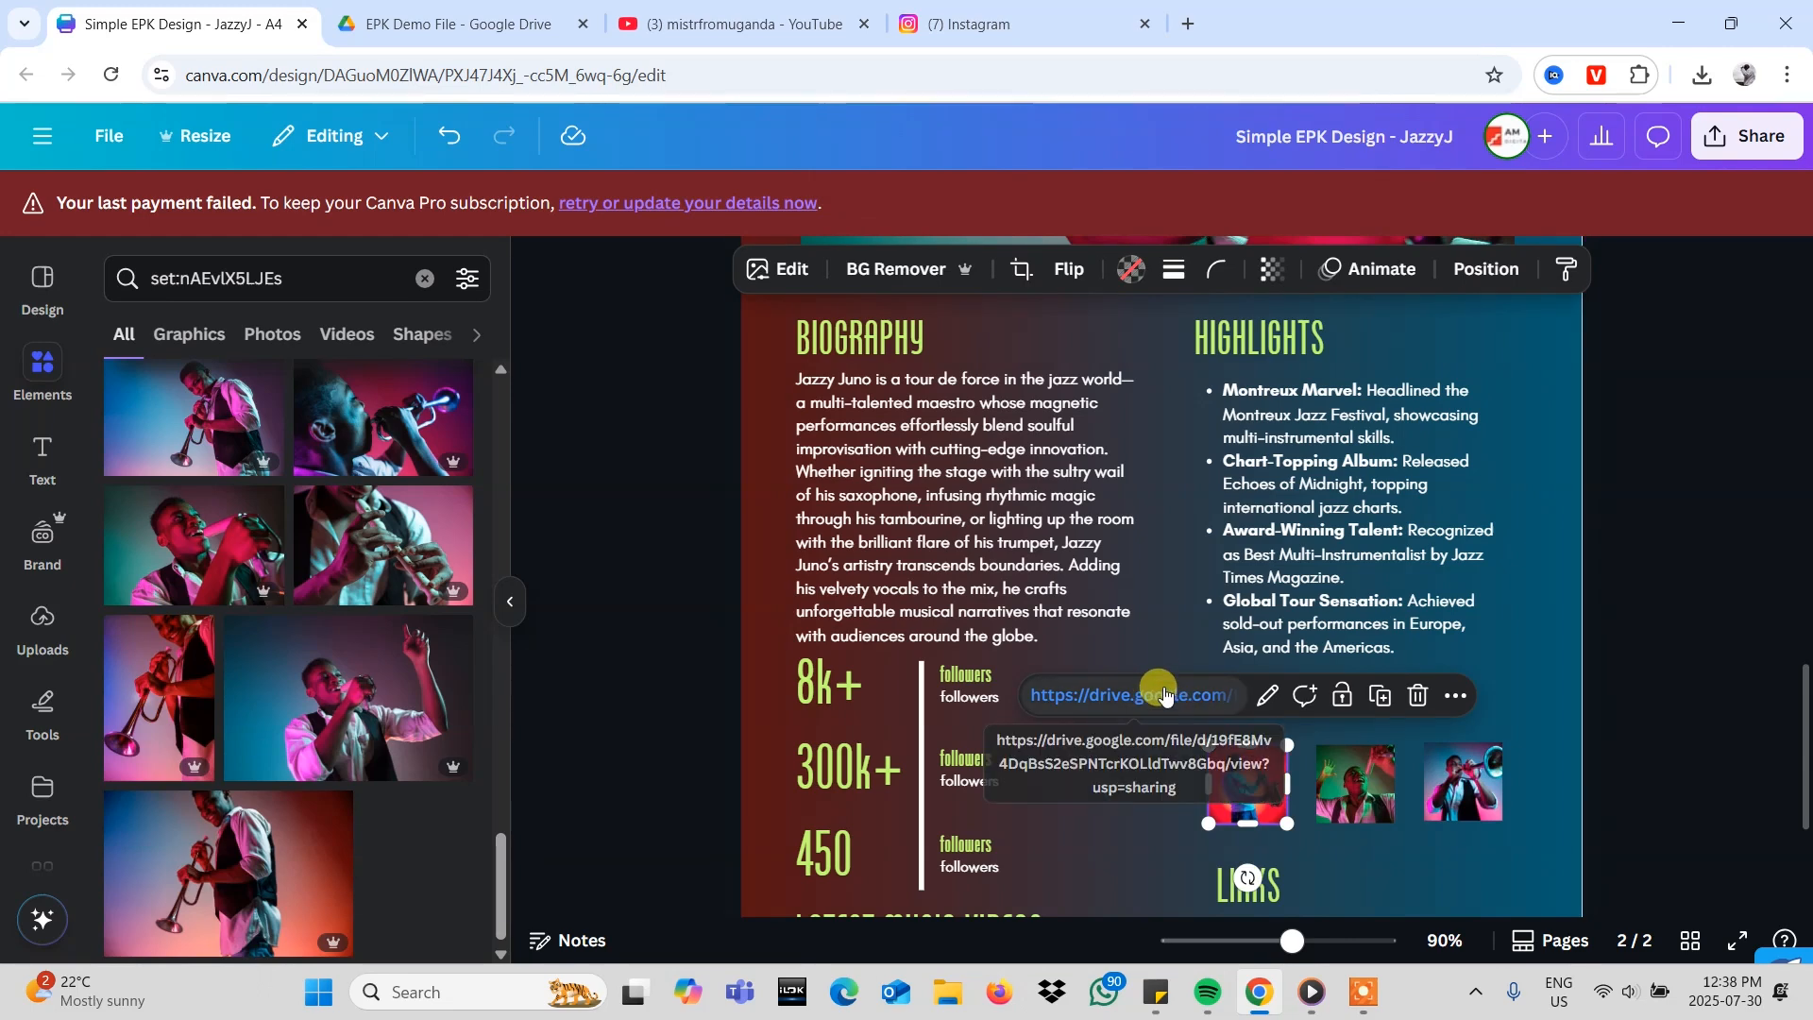
{"action": "left_click", "coordinate": [1549, 625]}
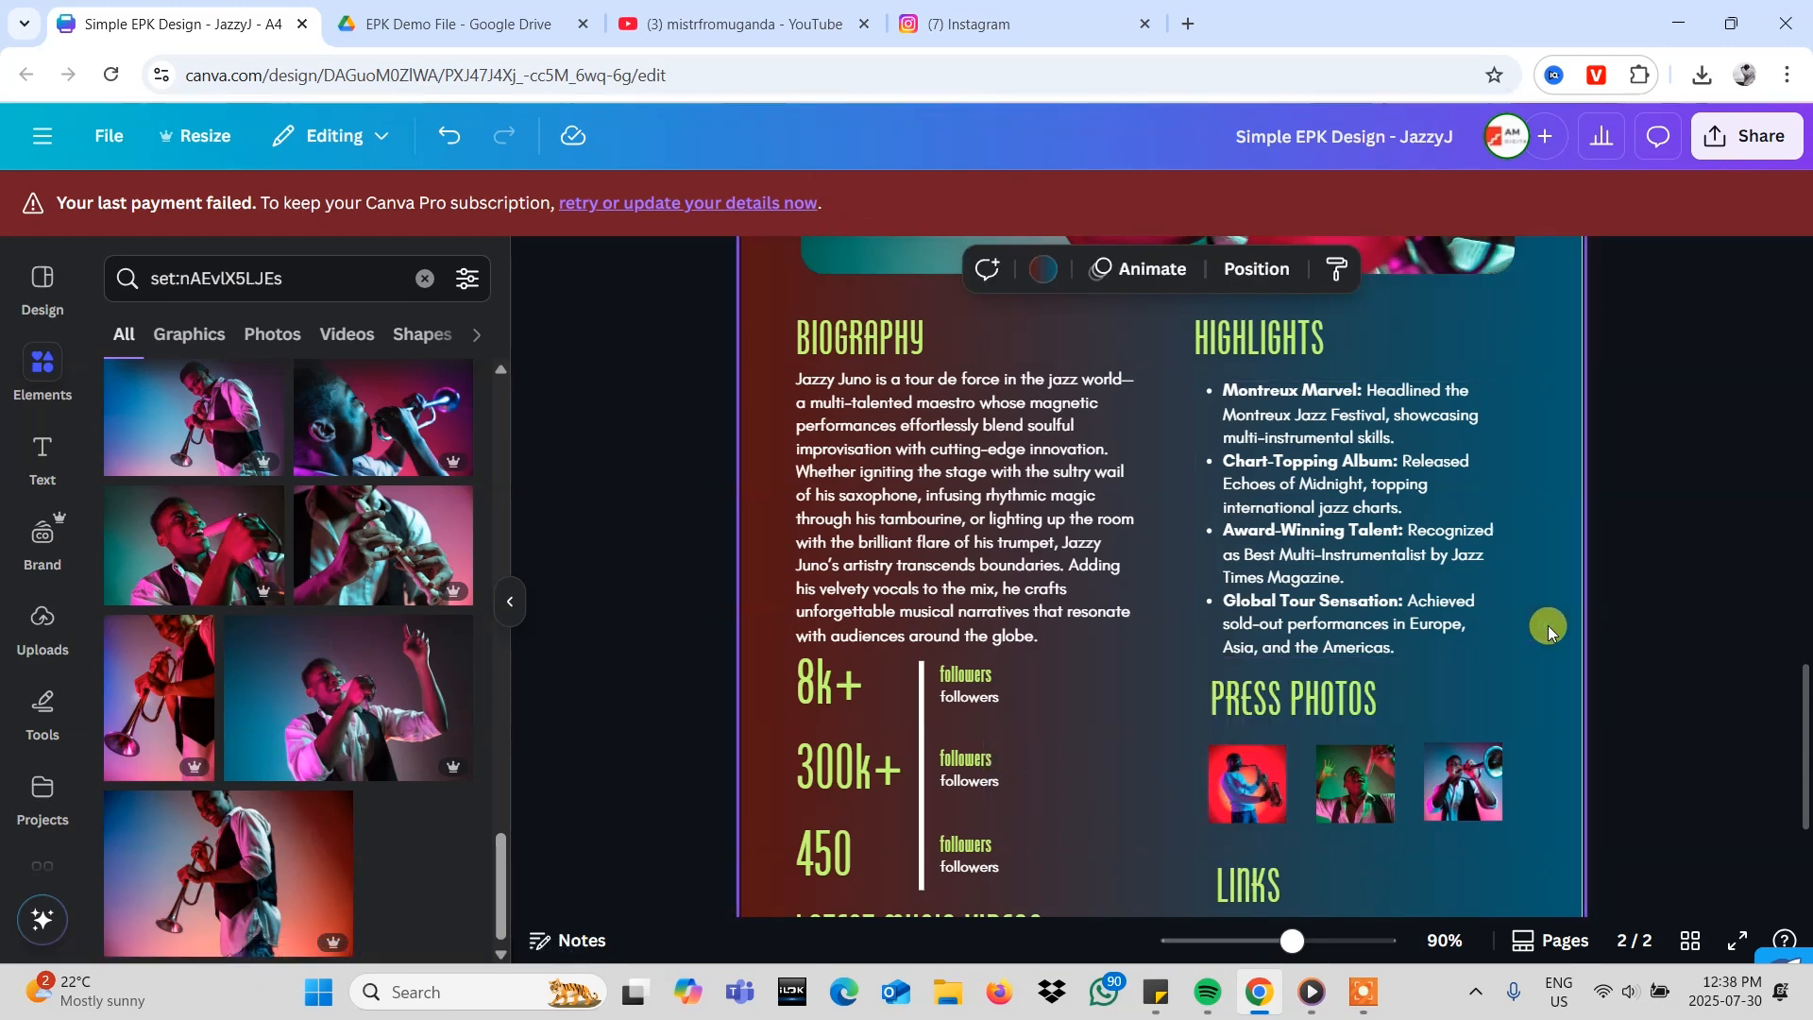
{"action": "scroll", "coordinate": [1548, 626], "scroll_direction": "down", "scroll_amount": 5}
{"action": "scroll", "coordinate": [1549, 625], "scroll_direction": "down", "scroll_amount": 2}
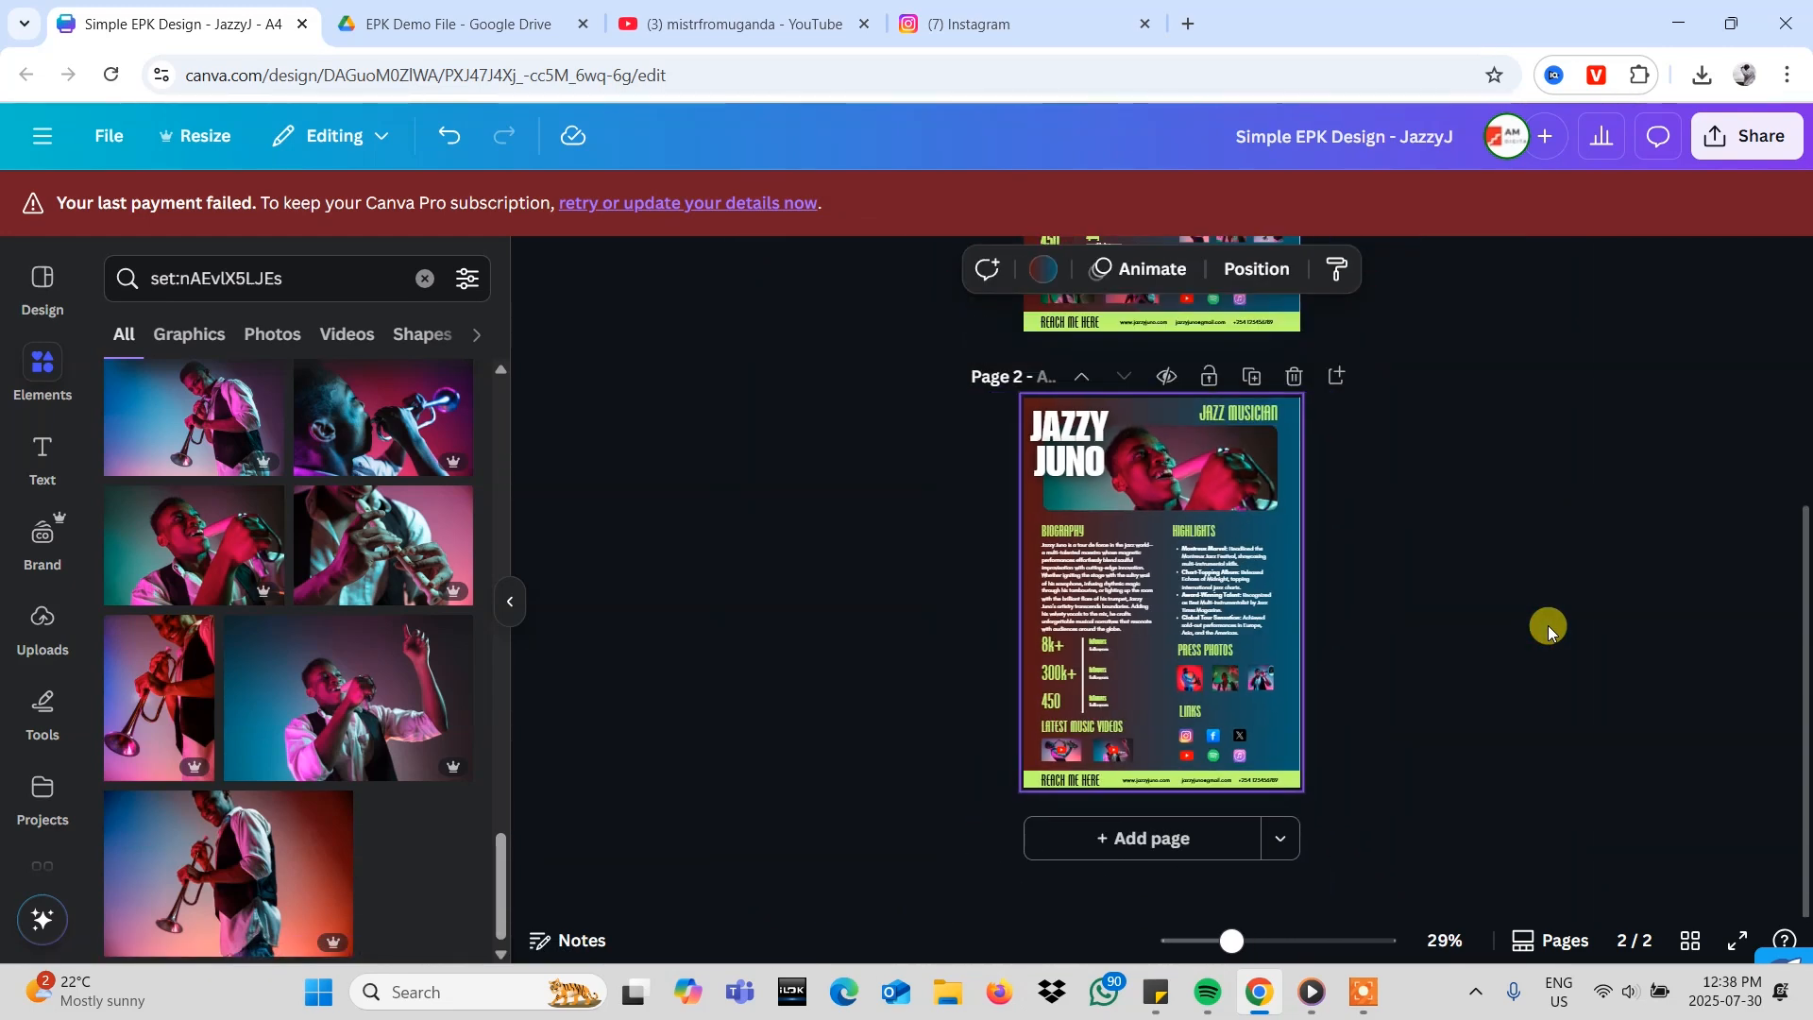